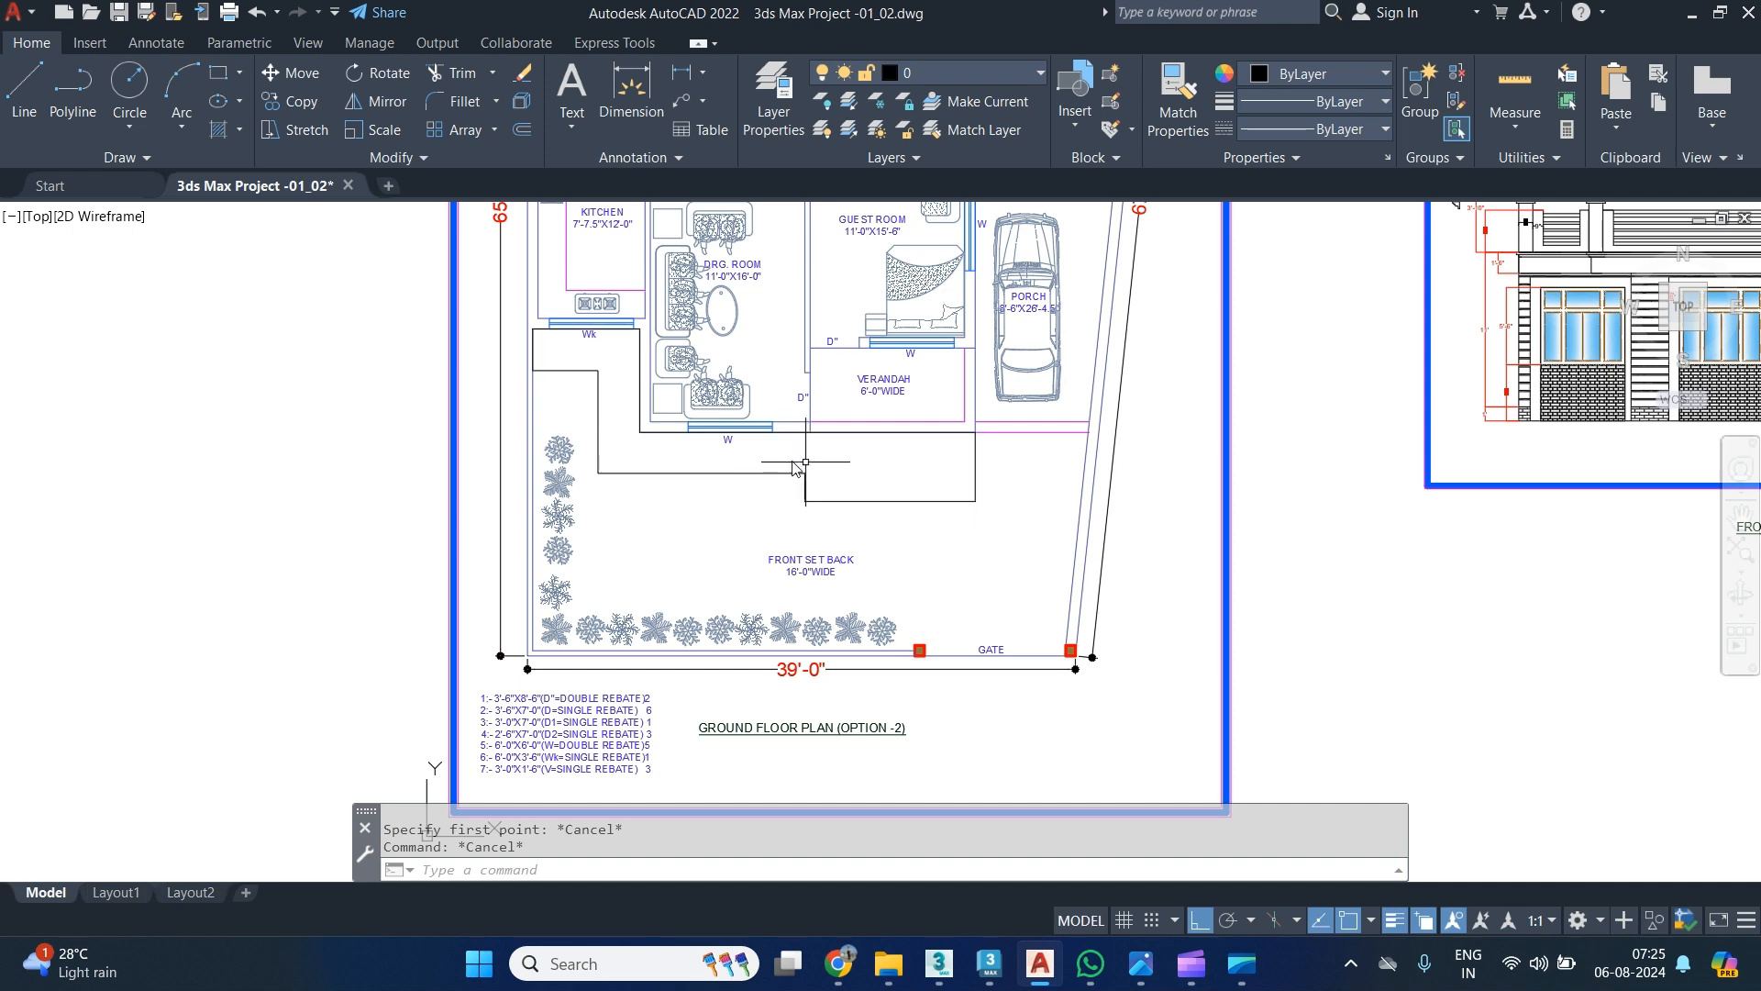
Draw a line along the outer front boundary from the plot's left corner to the gate-side edge of the left gate pillar.
mouse_move(808, 465)
middle_down()
mouse_move(194, 576)
mouse_move(697, 524)
middle_up()
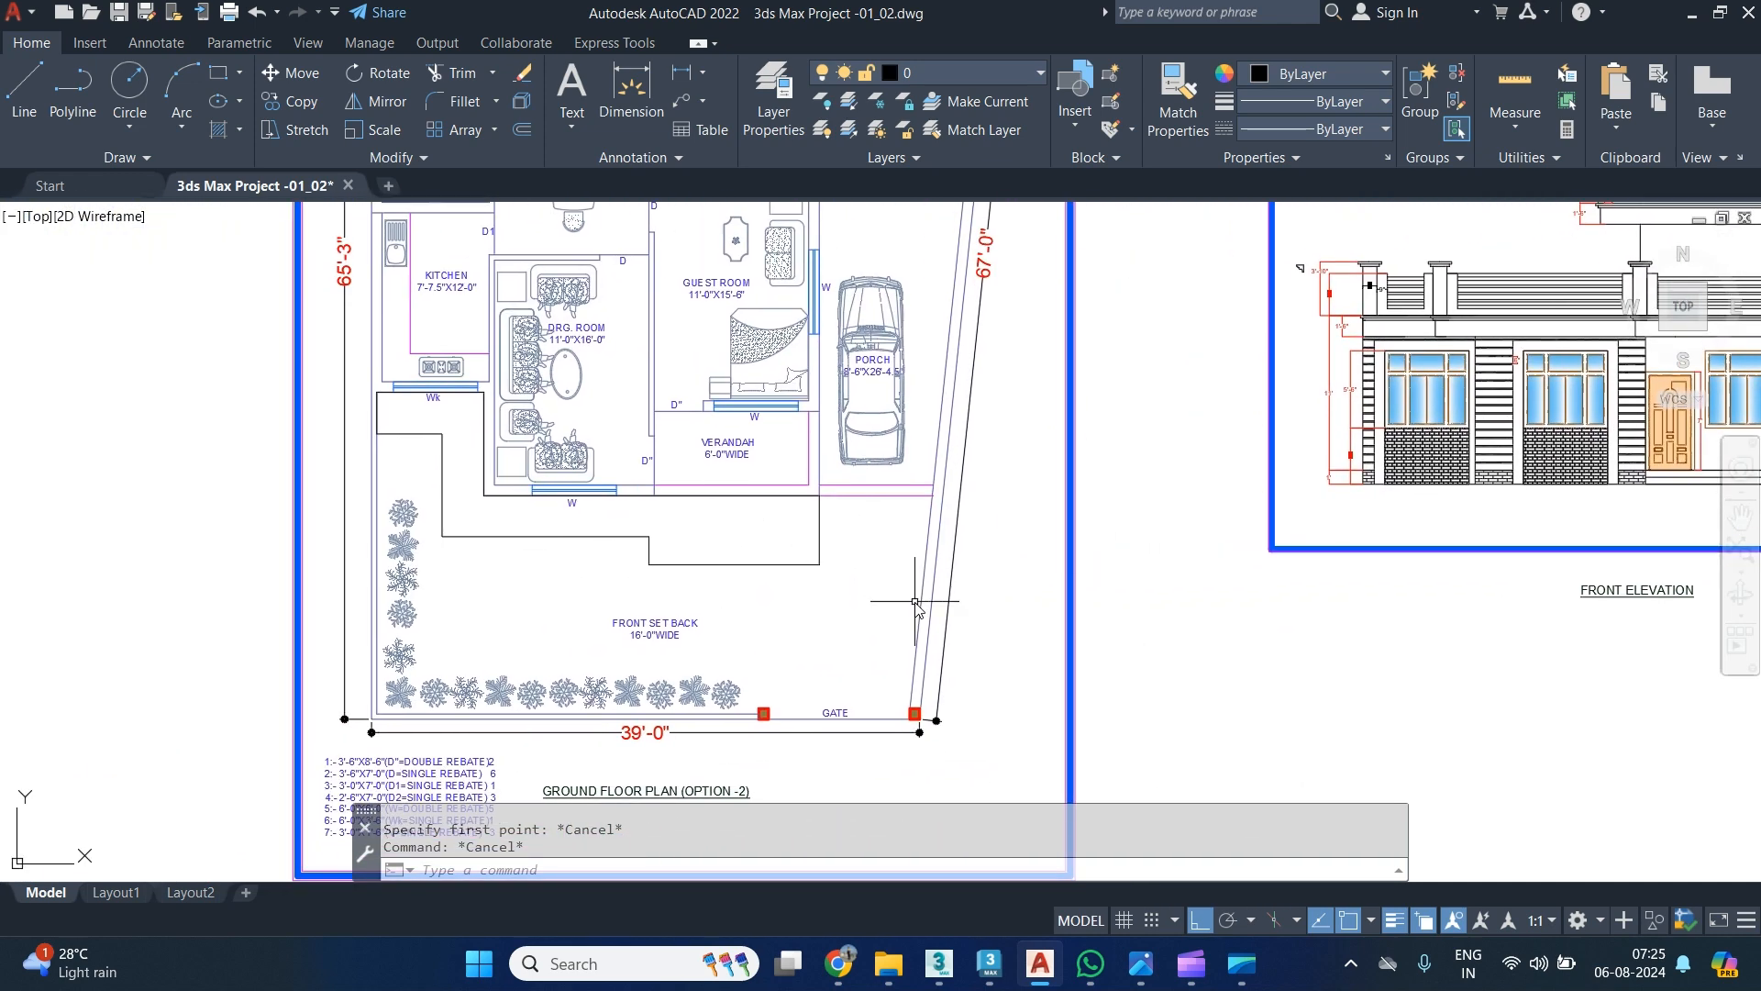
middle_drag(857, 633, 989, 411)
scroll(723, 503, up, 2)
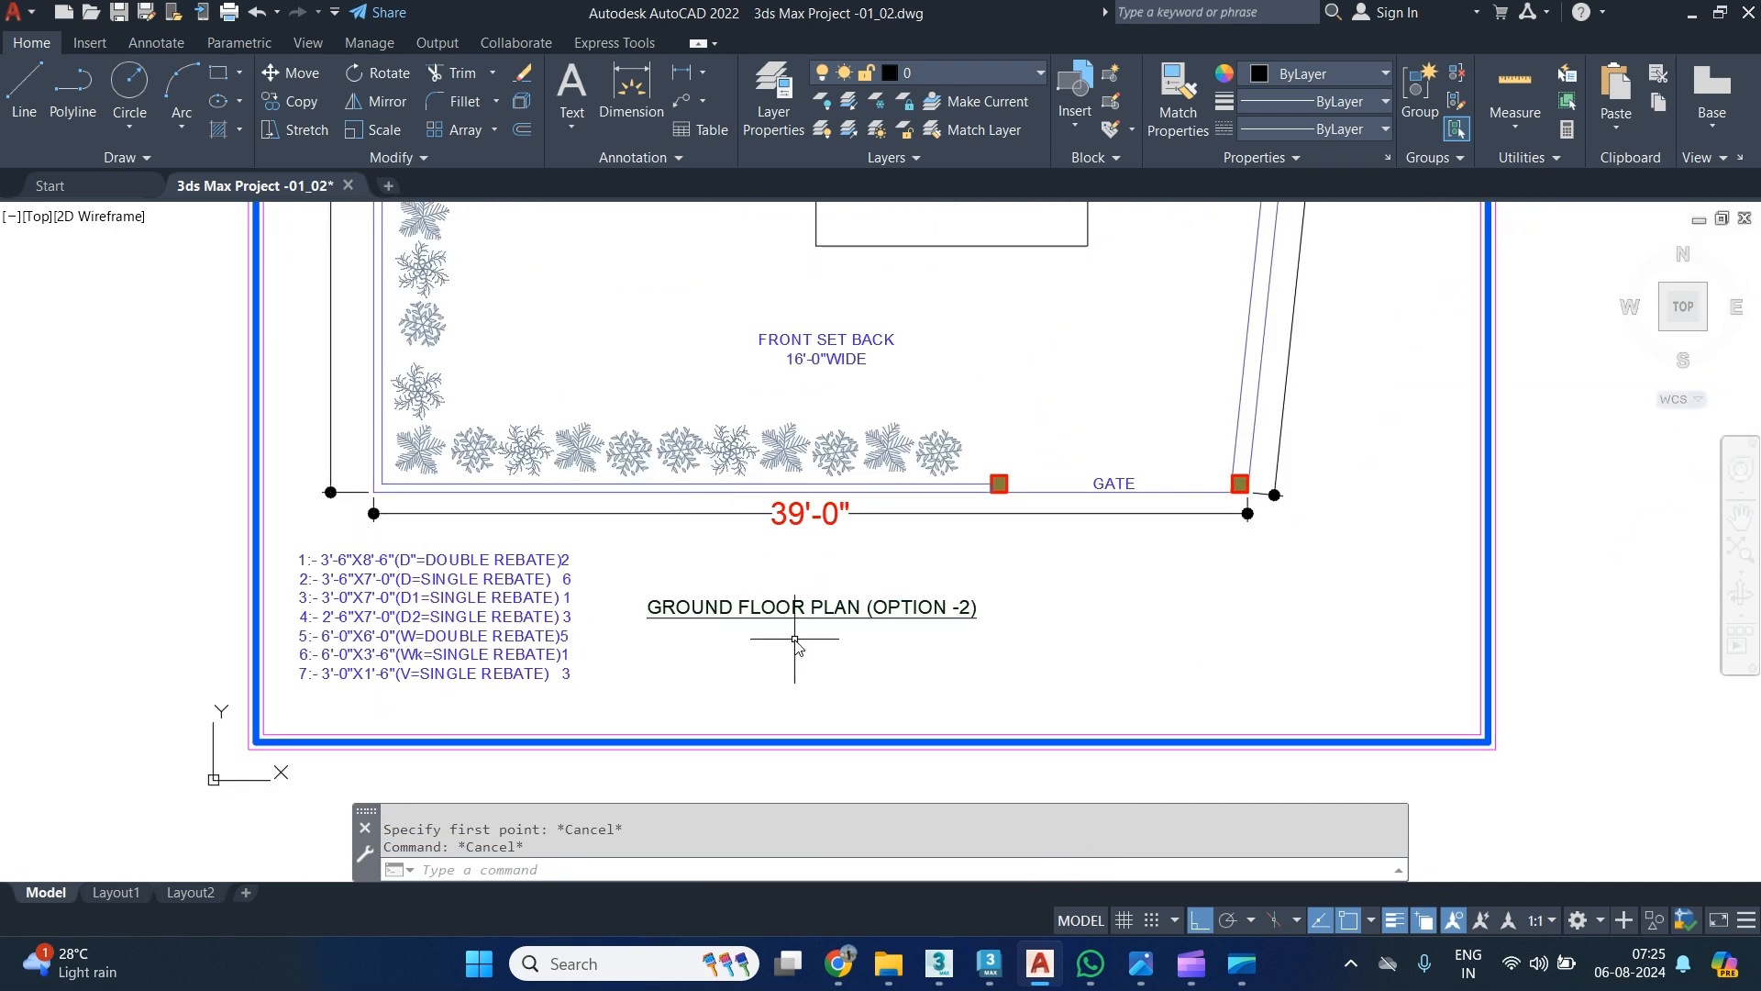
click(25, 92)
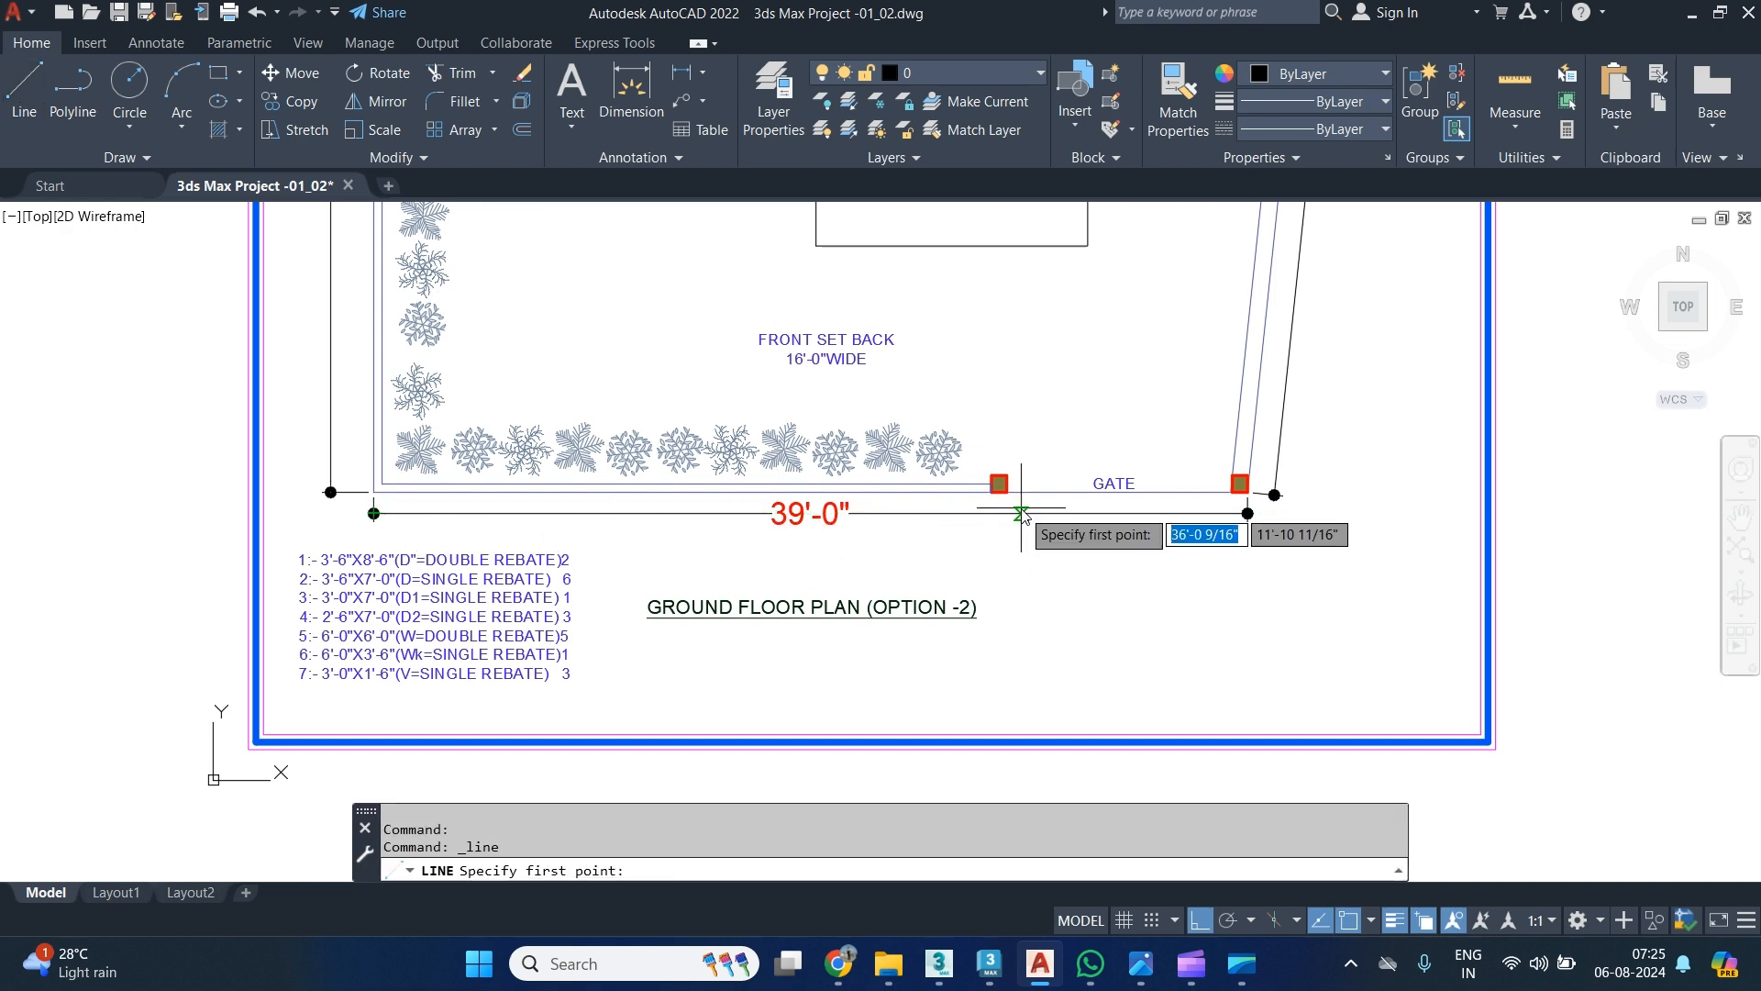
scroll(1021, 512, up, 2)
middle_drag(1017, 511, 1266, 525)
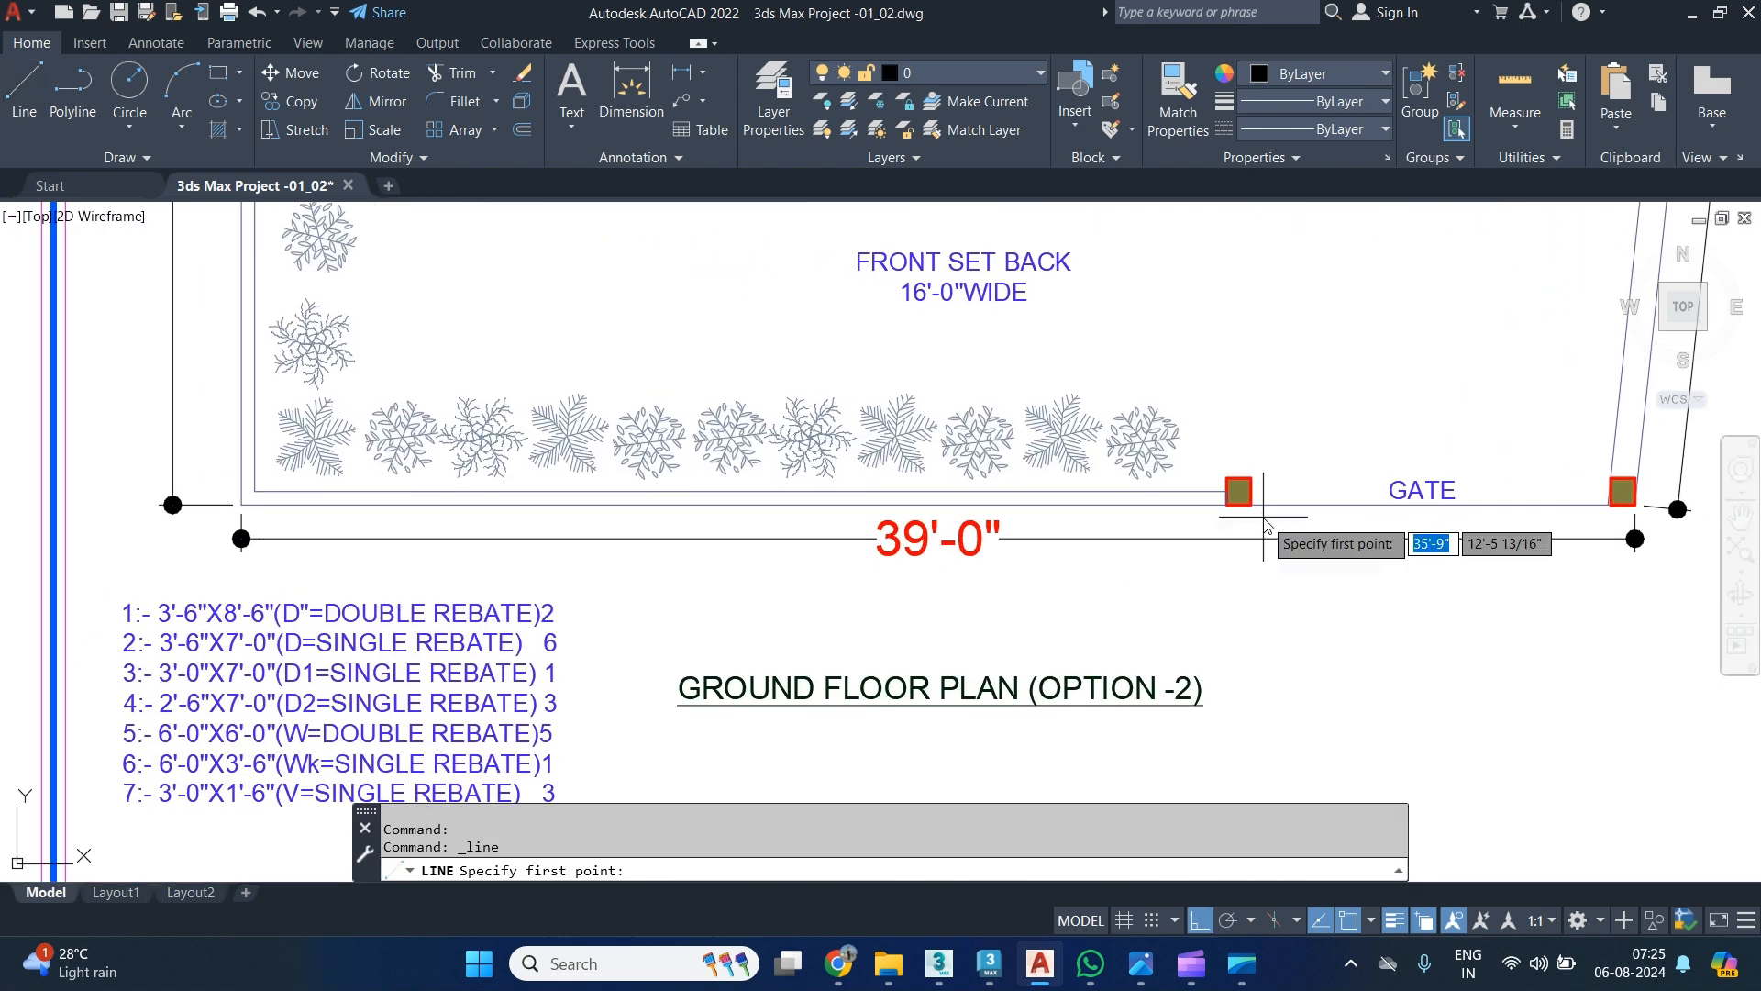
click(241, 504)
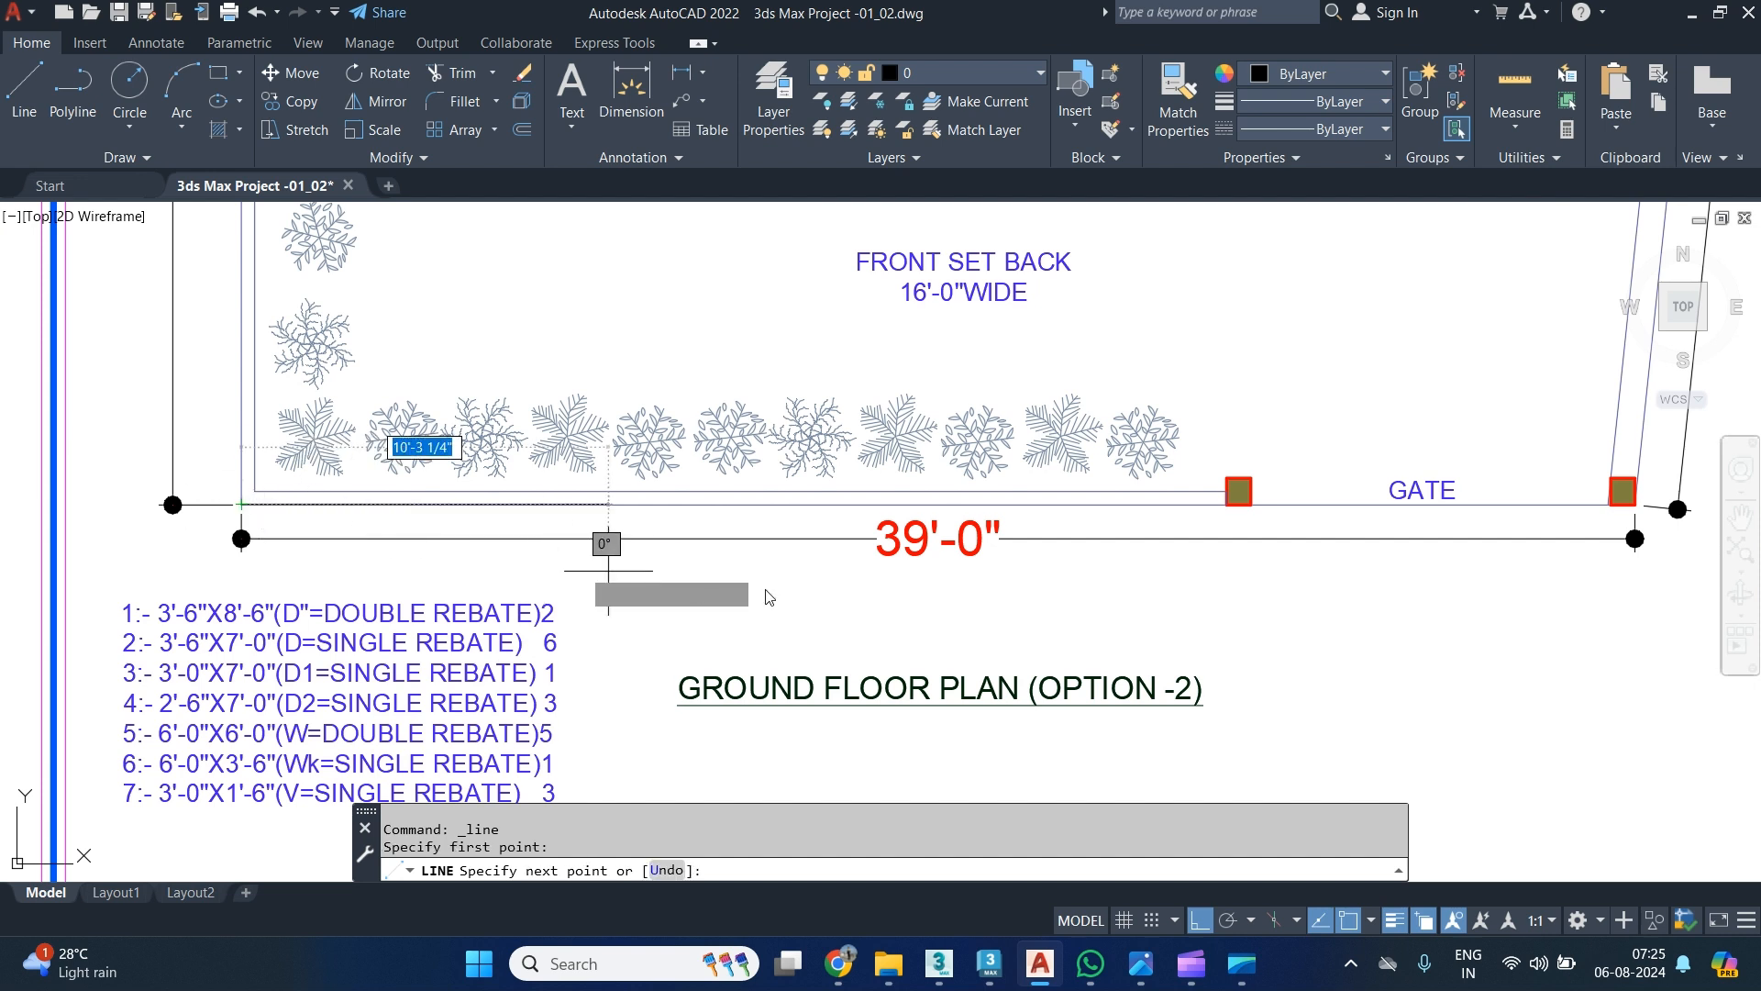
click(1249, 512)
key(Return)
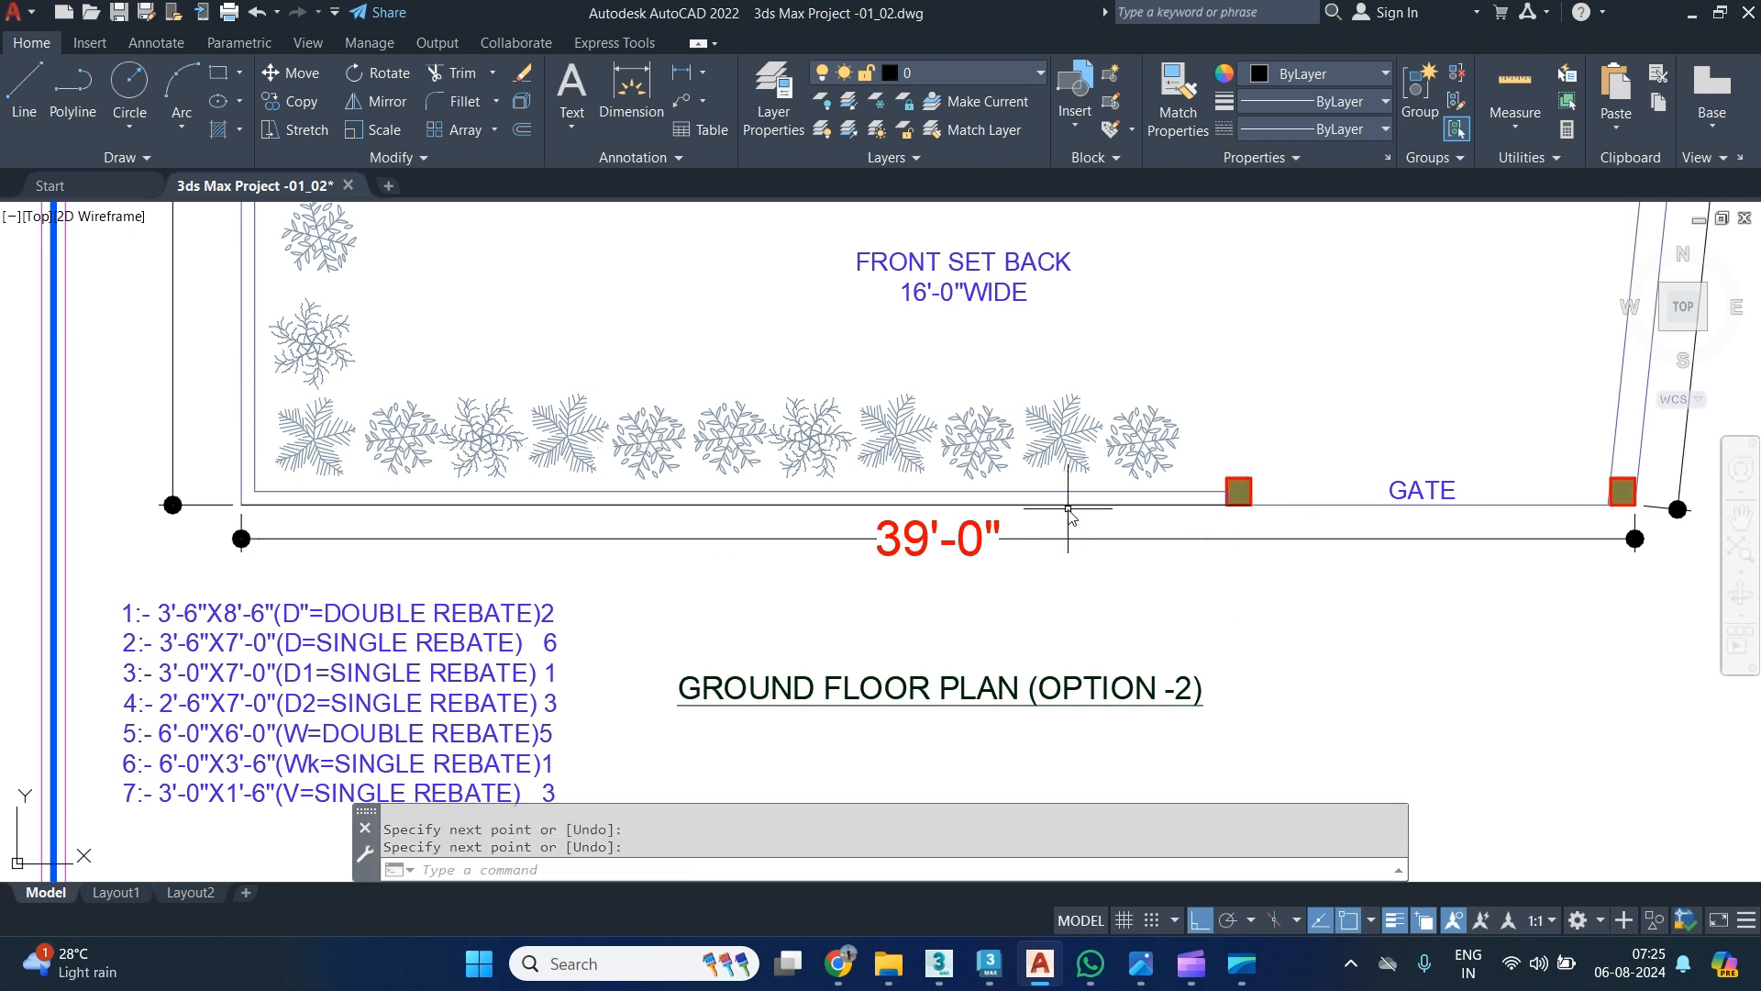
Move the new boundary line straight down into the empty area below the ground floor plan's frame.
click(1064, 505)
click(745, 503)
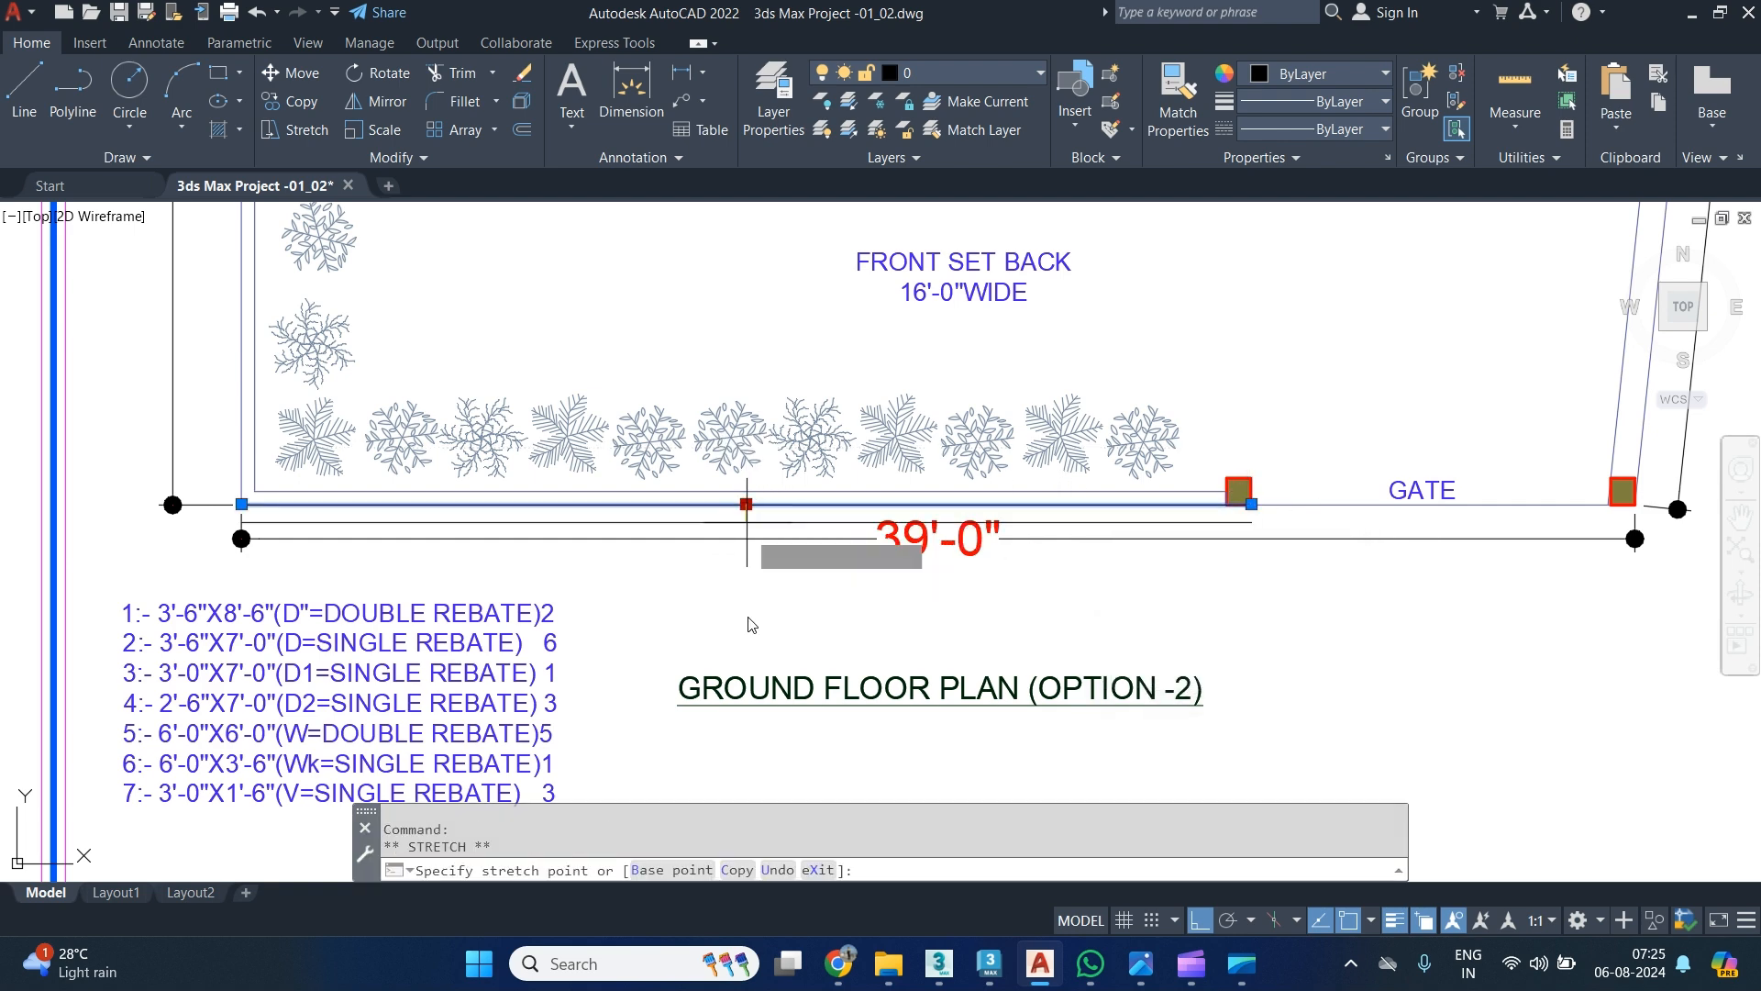
middle_drag(749, 645, 748, 386)
scroll(725, 381, down, 1)
middle_drag(730, 646, 747, 465)
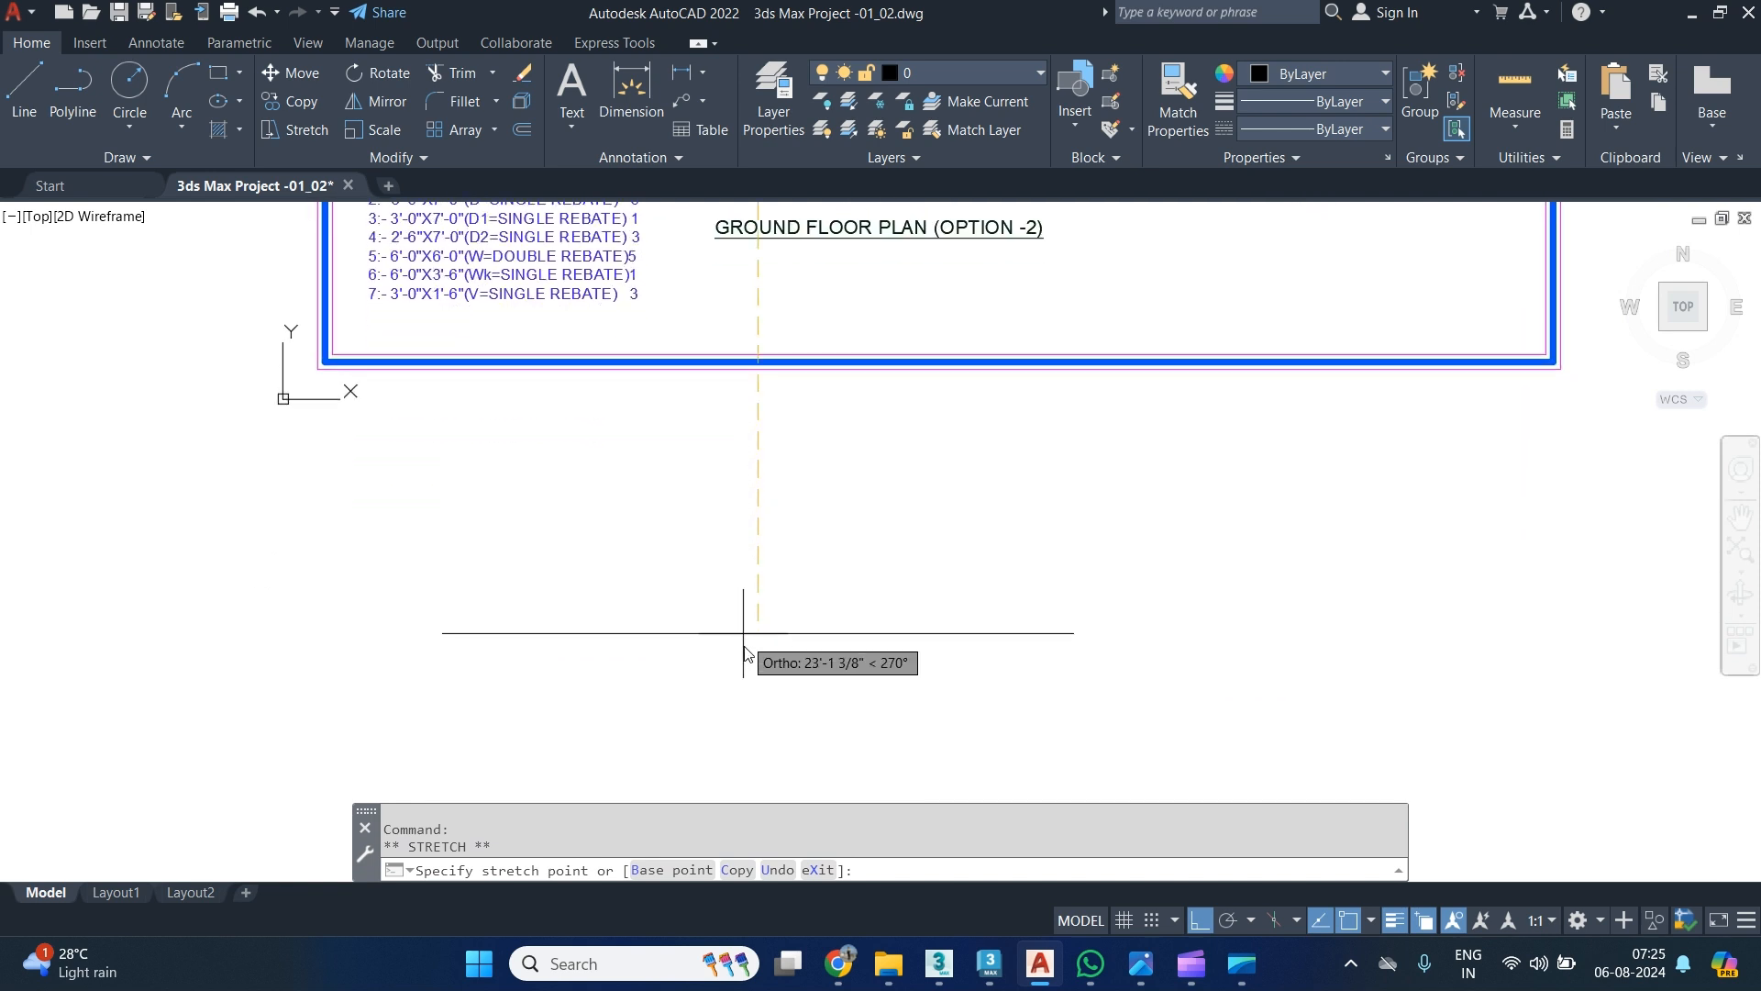
click(758, 743)
key(Escape)
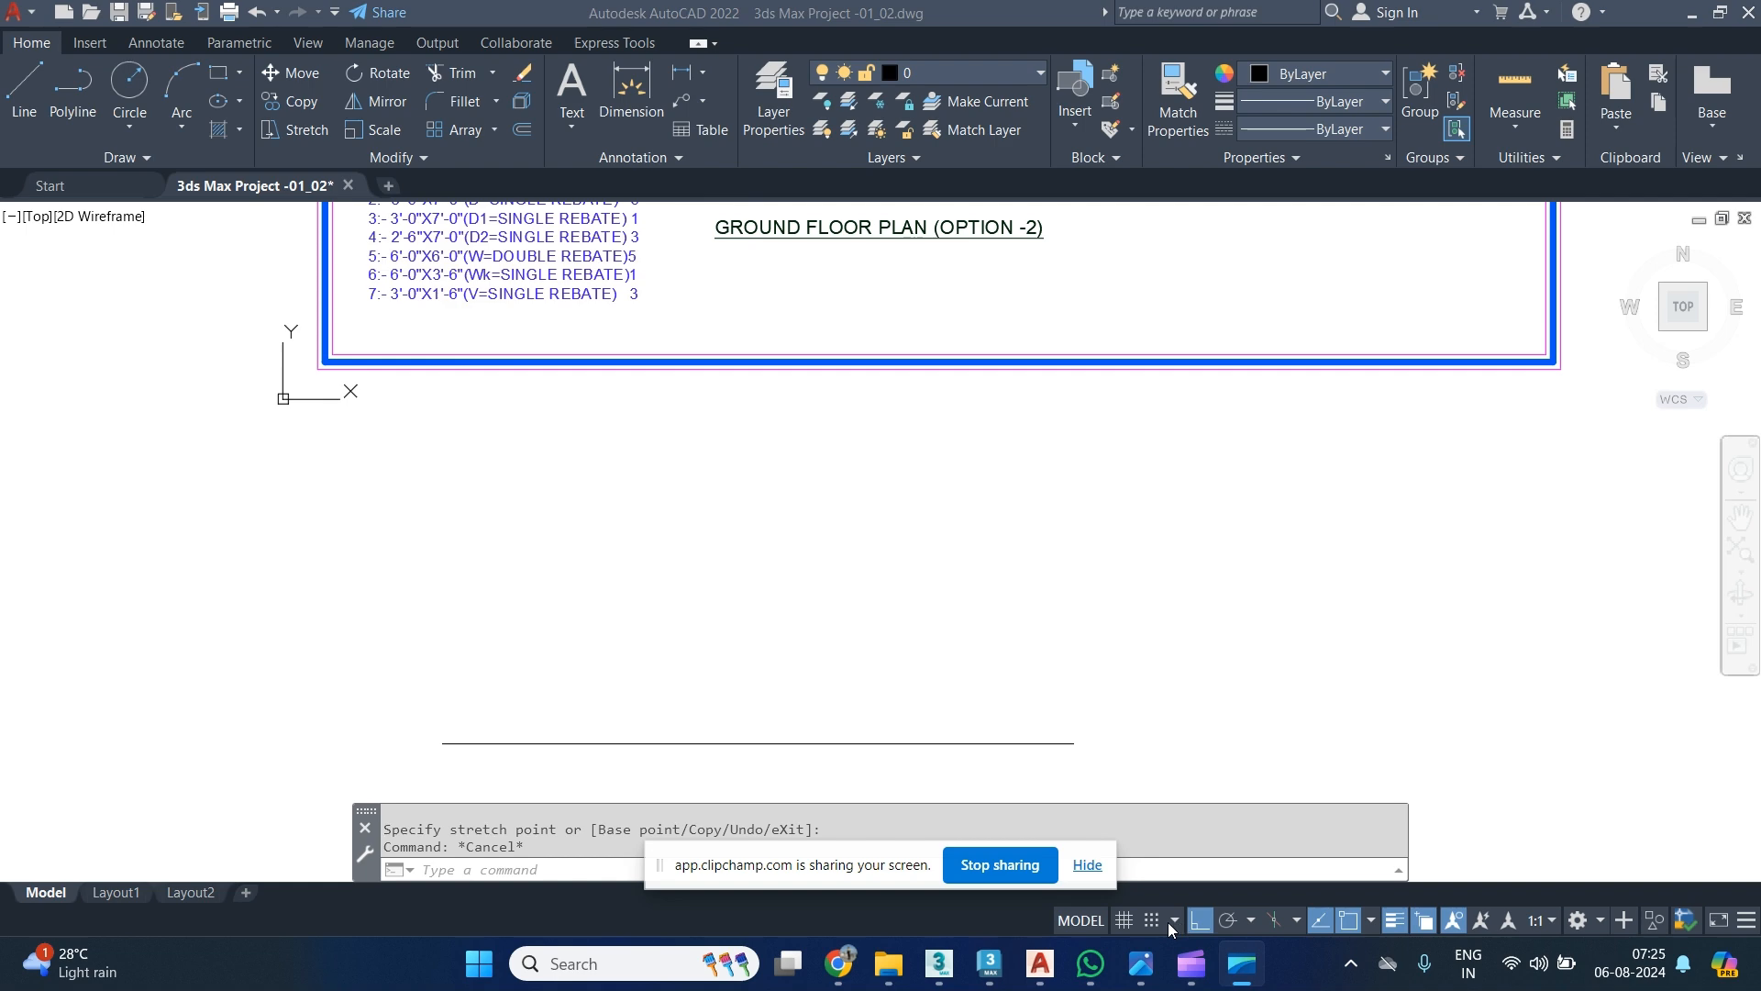
Switch to Photos, examine the boundary wall and gate pillars in 3ds Max Project 1.jpg, and return to the AutoCAD drawing.
click(1094, 865)
mouse_move(1242, 974)
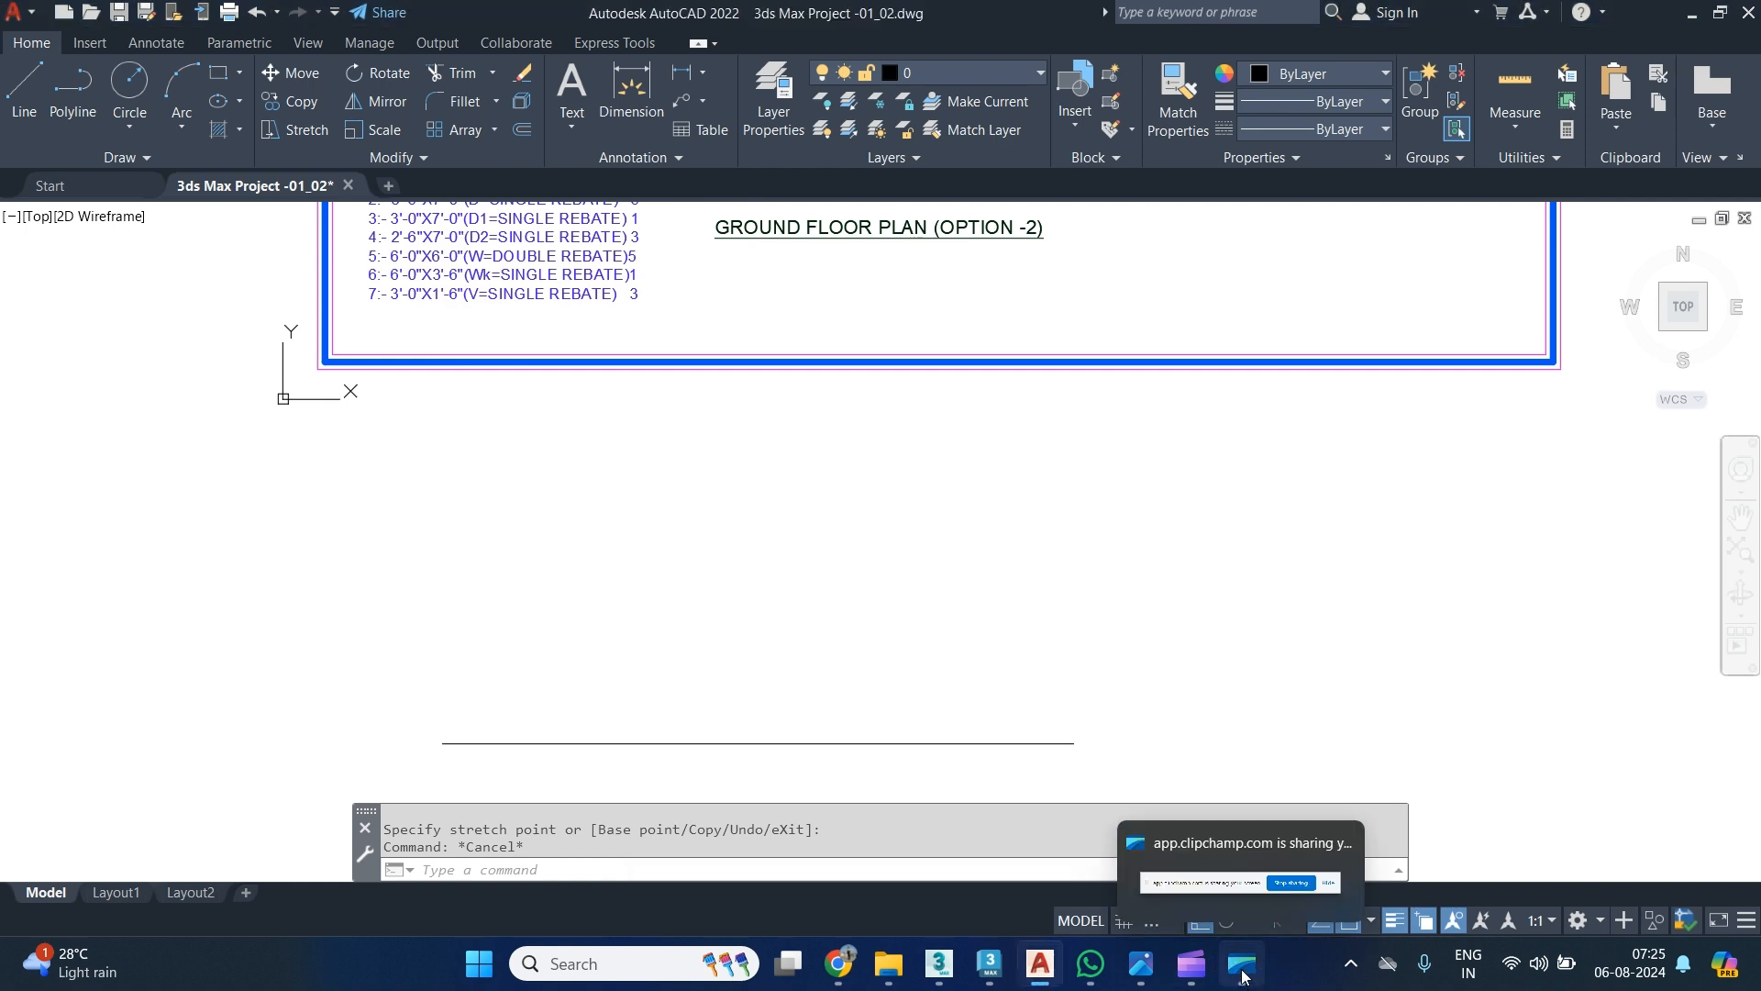
click(1141, 963)
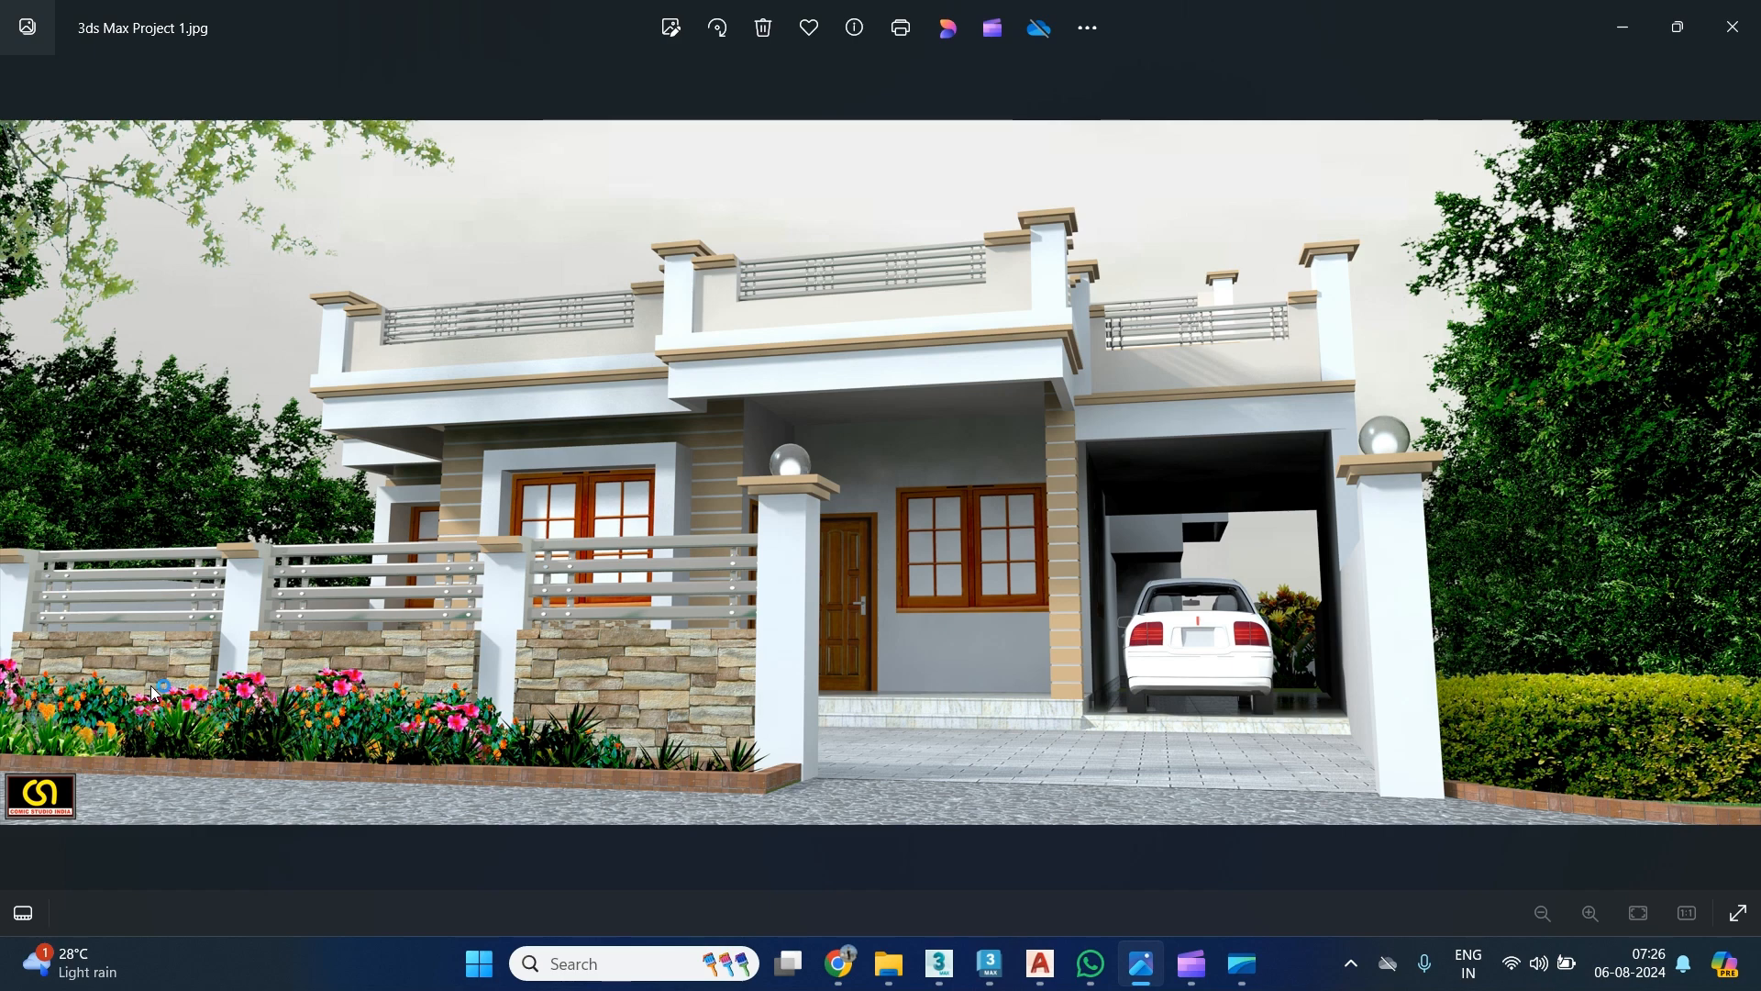
click(1629, 31)
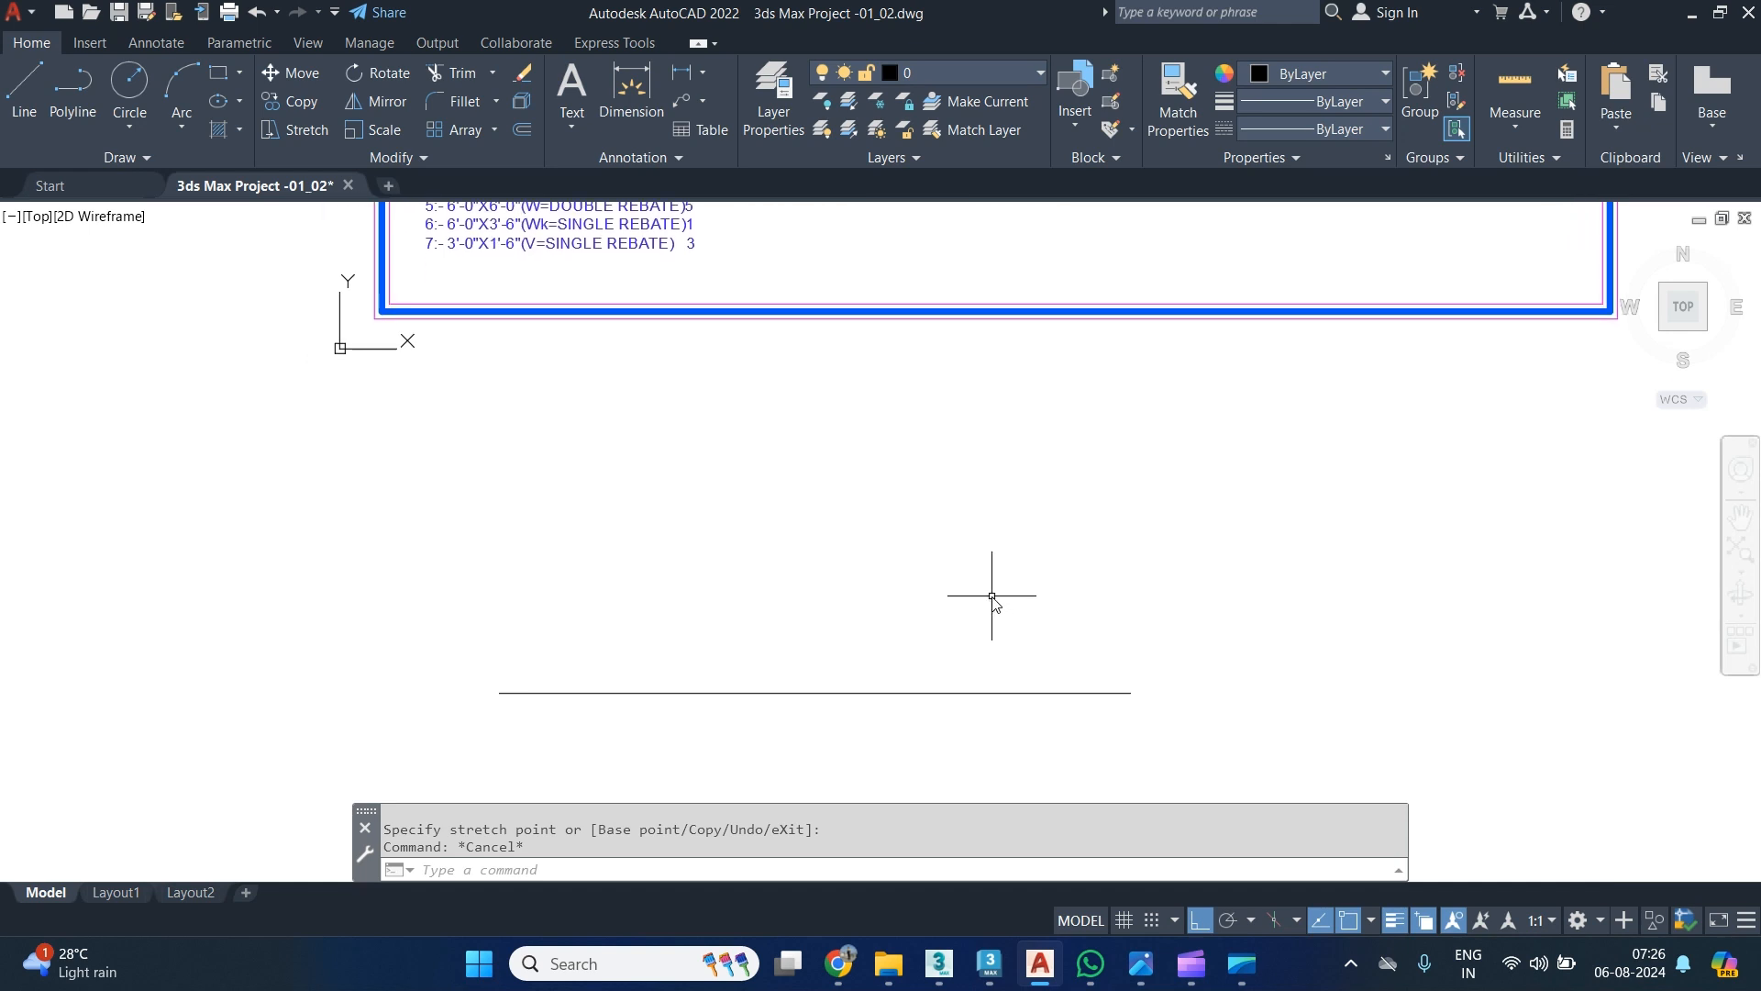
Draw a 6' vertical line upward from the right end of the base line.
text(l)
key(Return)
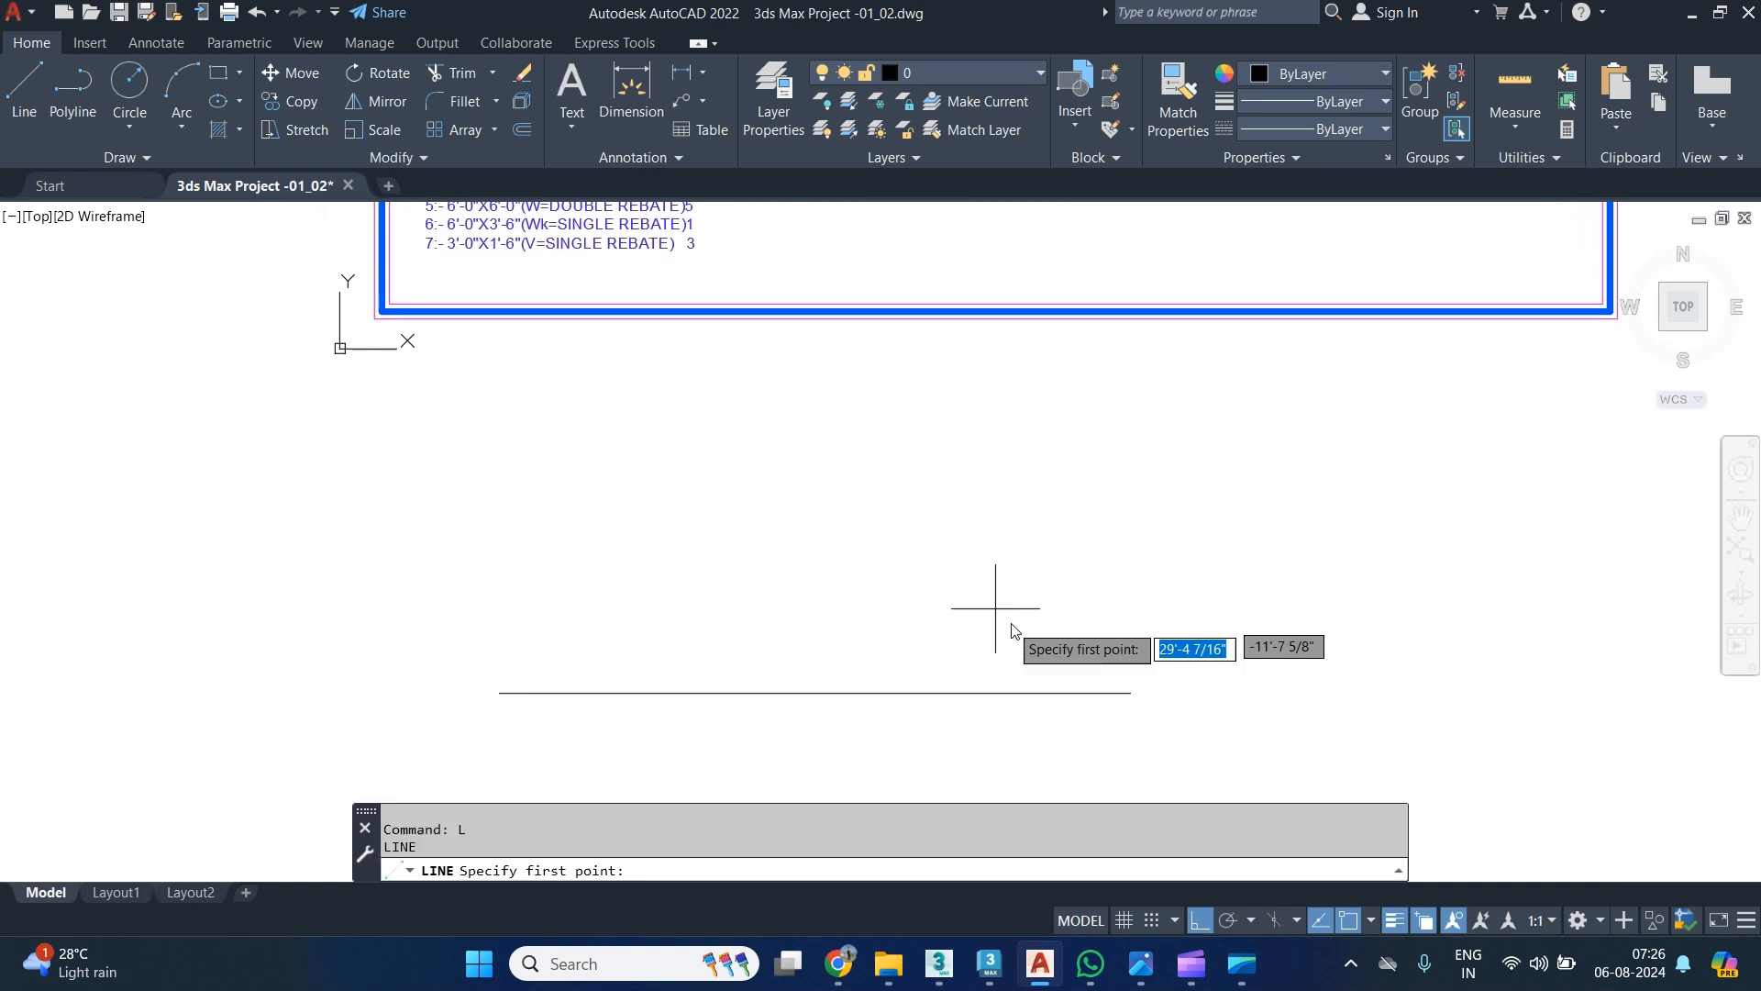
click(1130, 694)
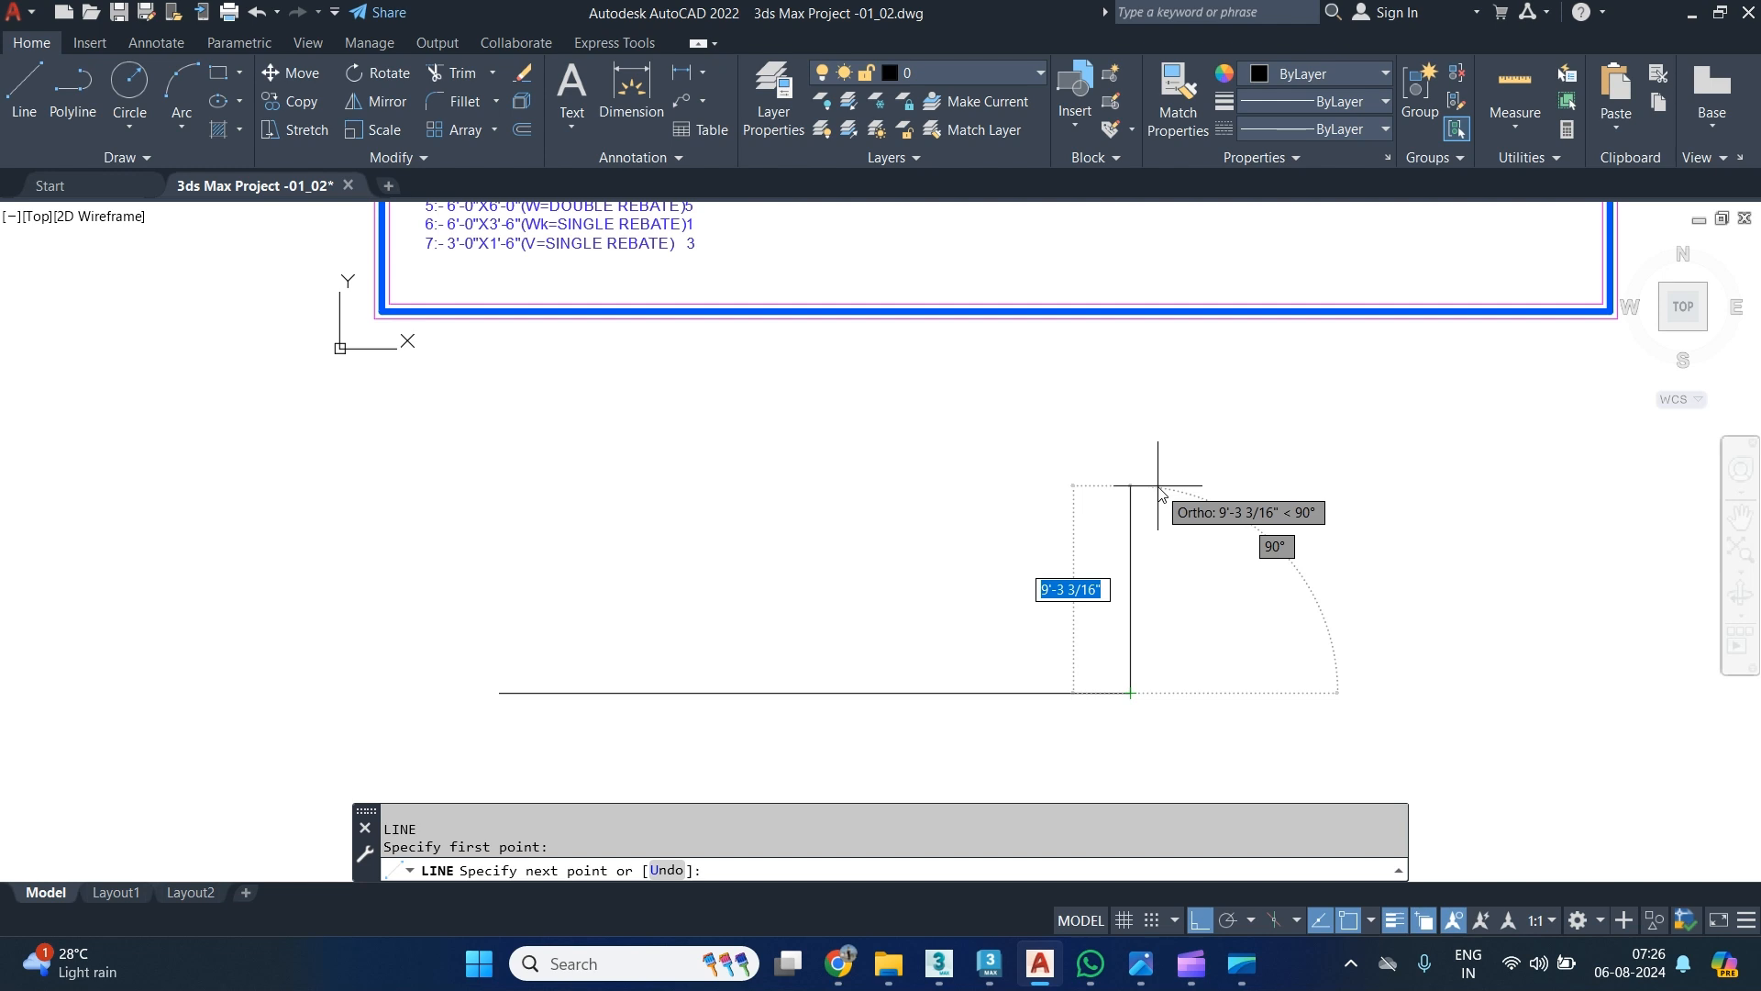
text(6')
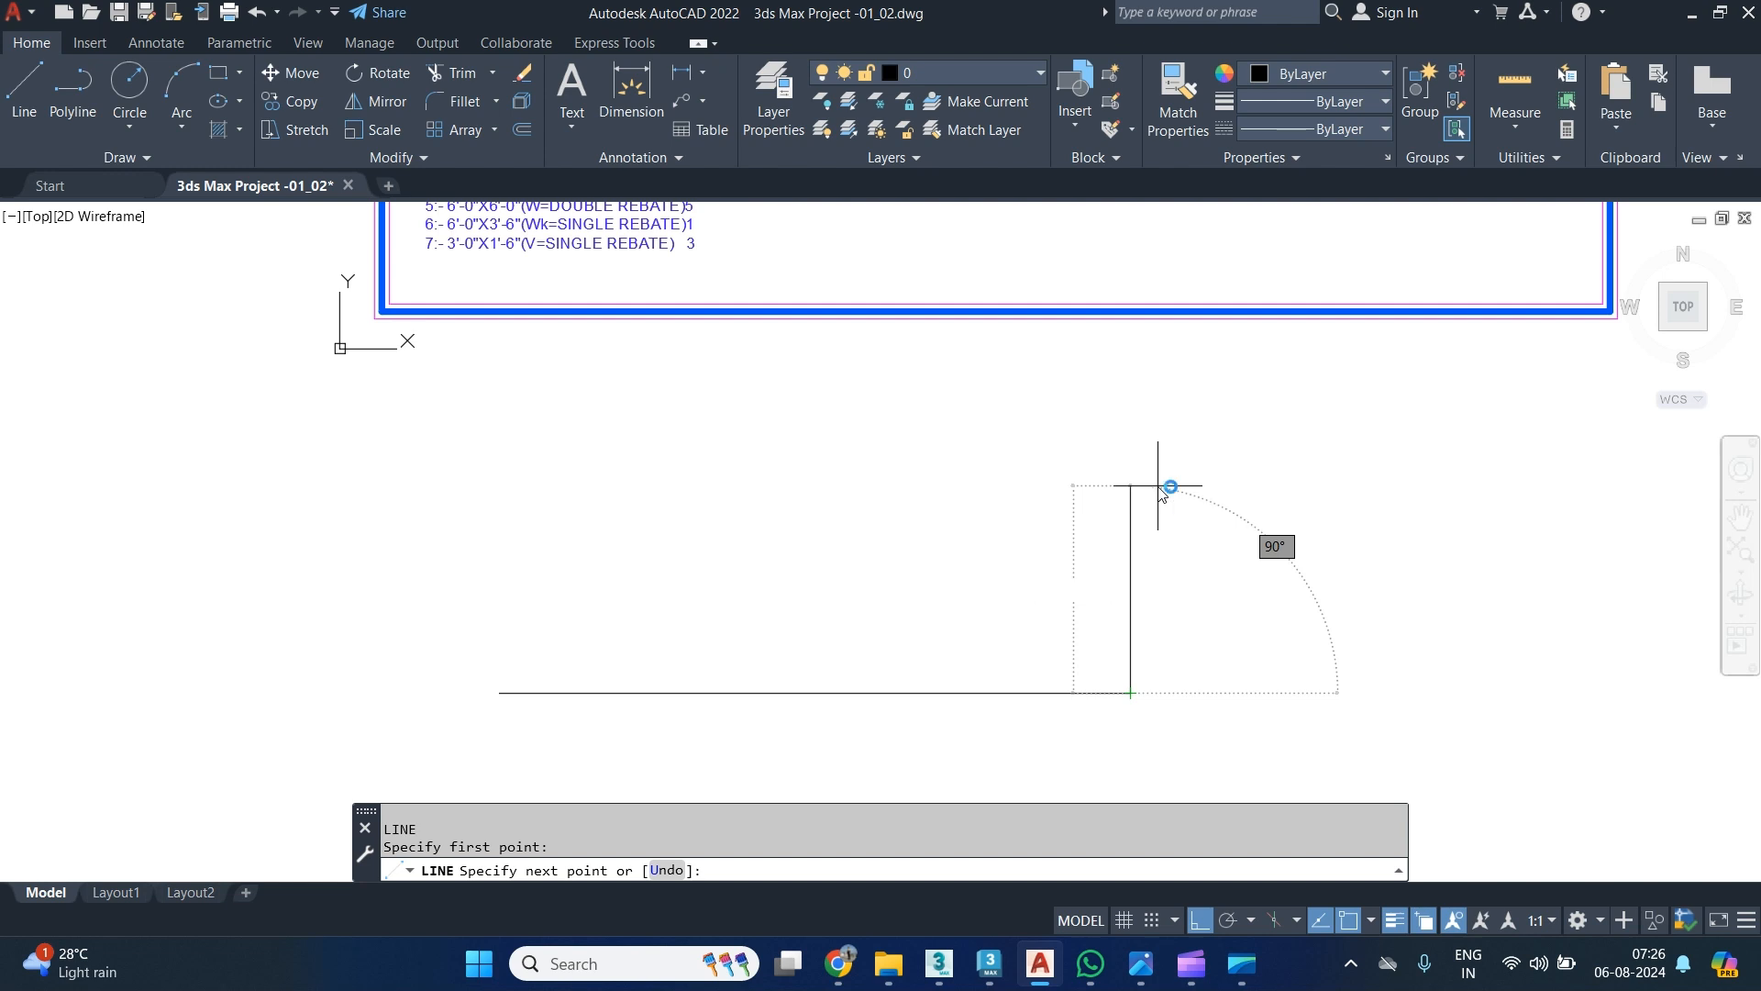
key(Return)
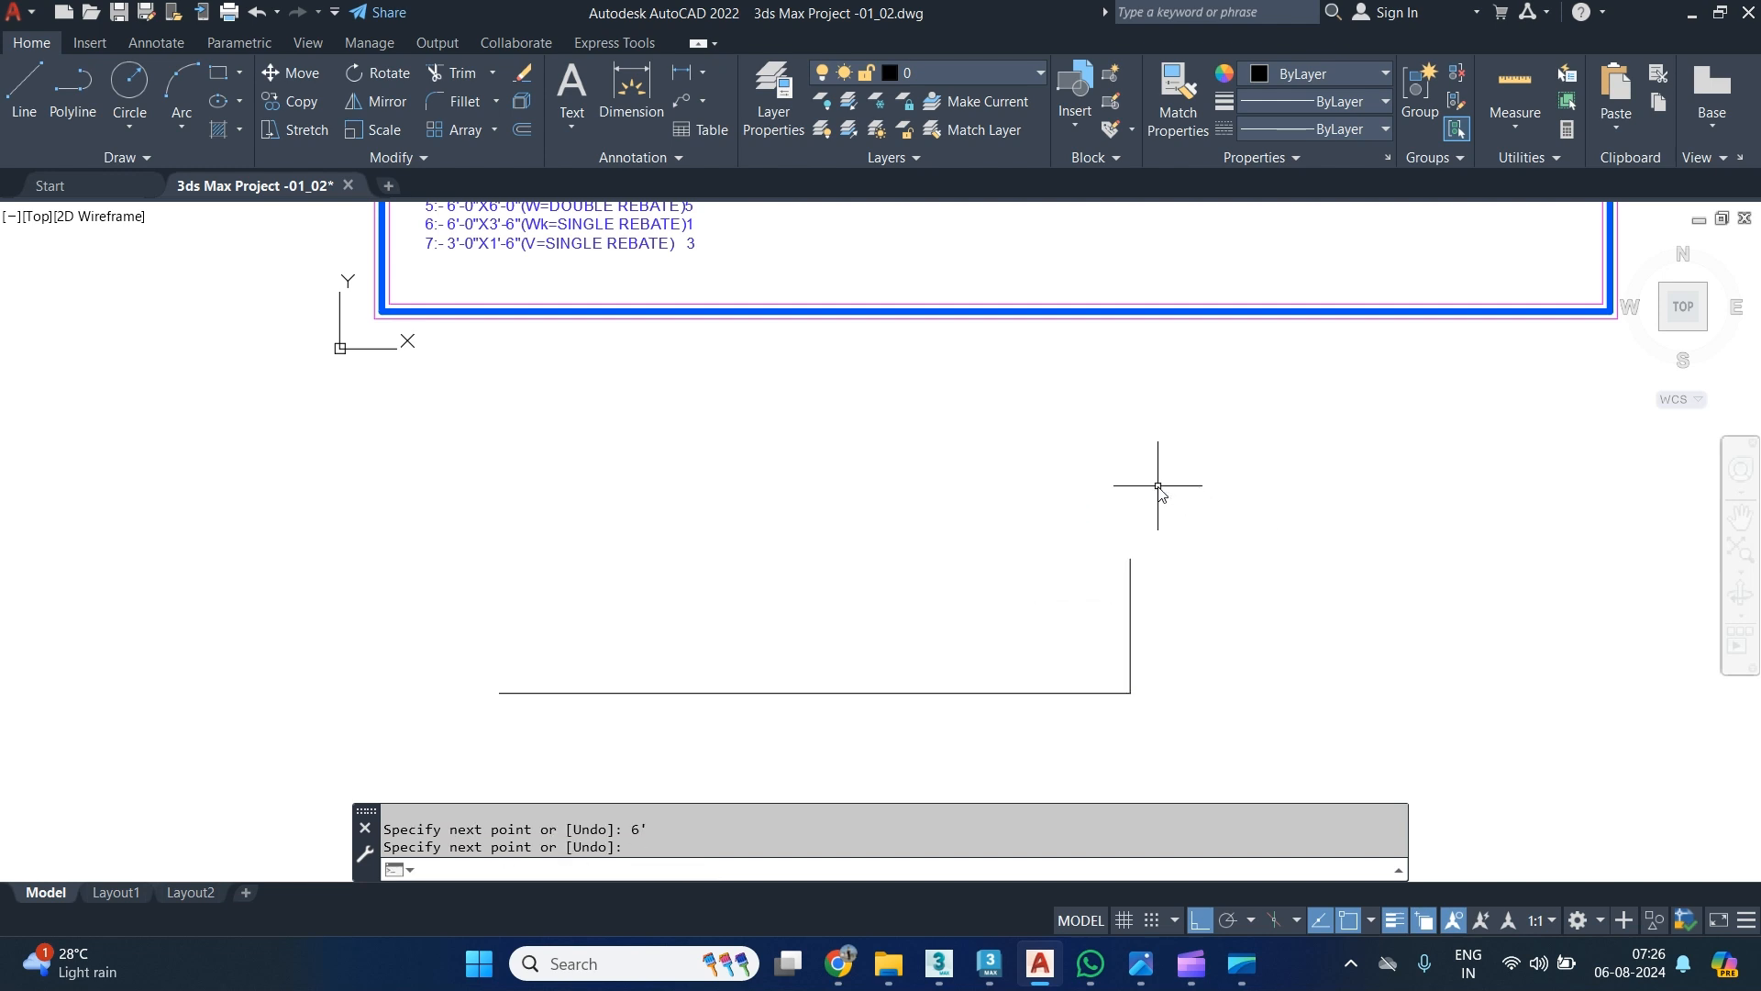
Check the width of the left gate pillar in the plan with a linear dimension, without placing it.
middle_drag(1002, 595, 943, 683)
scroll(943, 684, down, 2)
scroll(899, 500, up, 2)
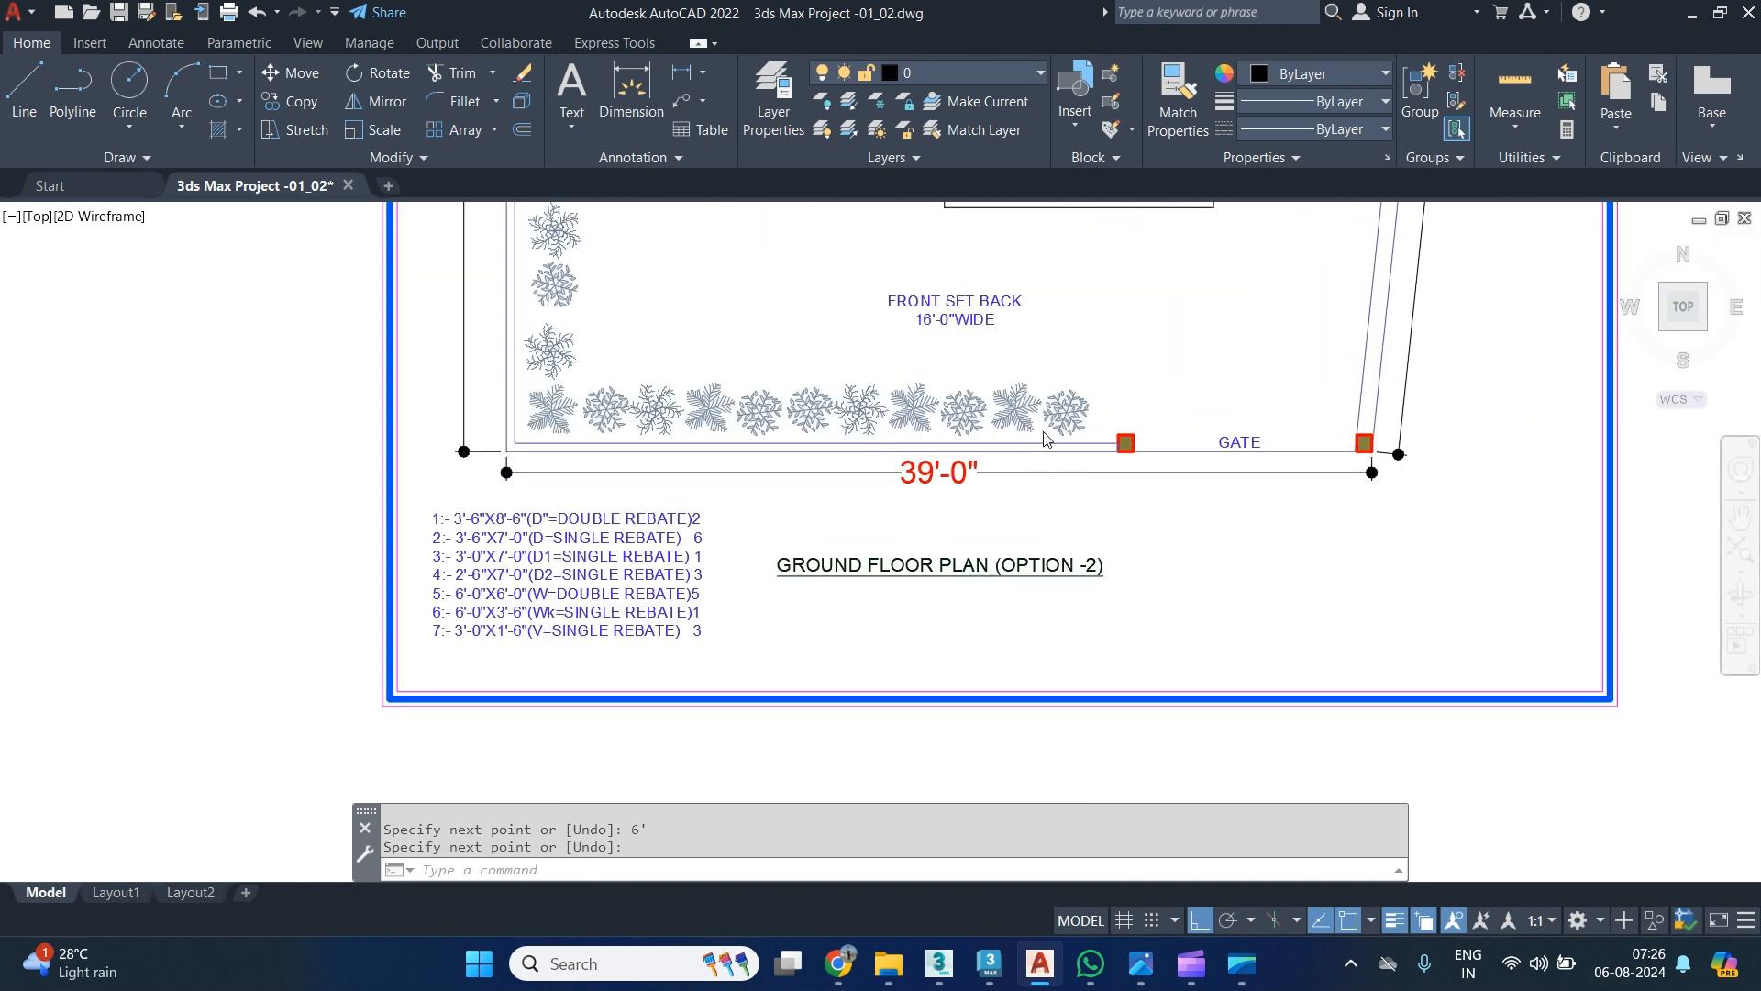
scroll(1133, 447, up, 4)
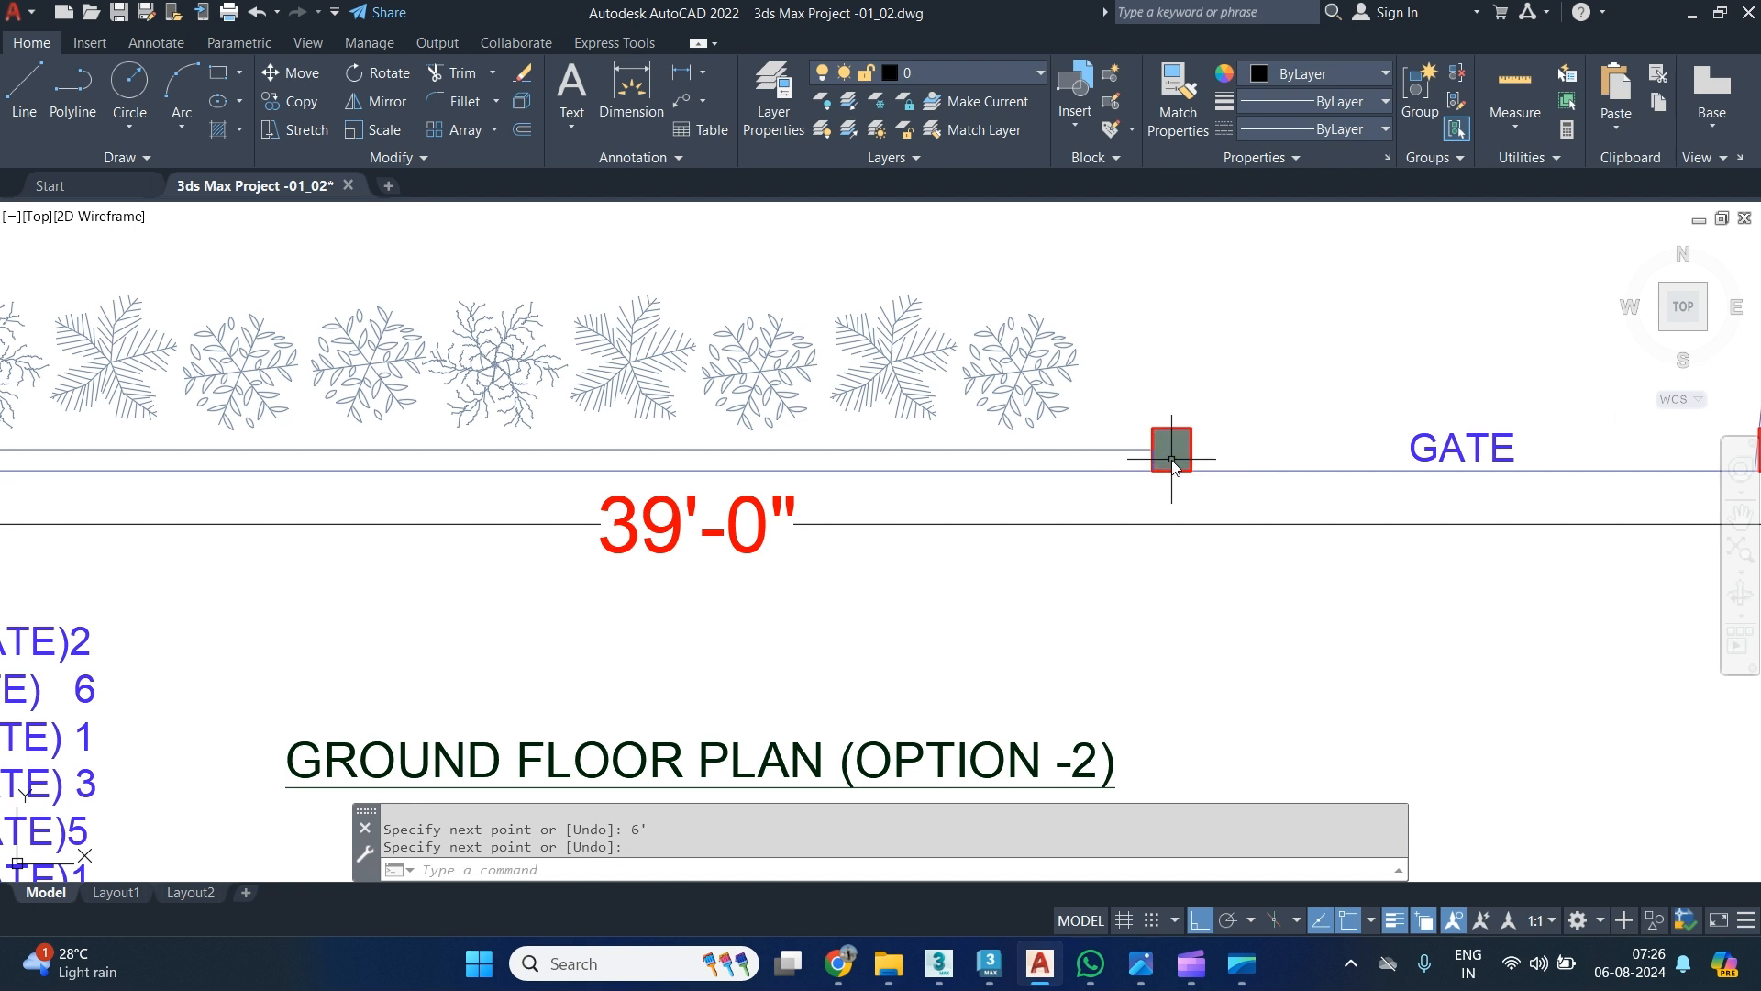
click(683, 73)
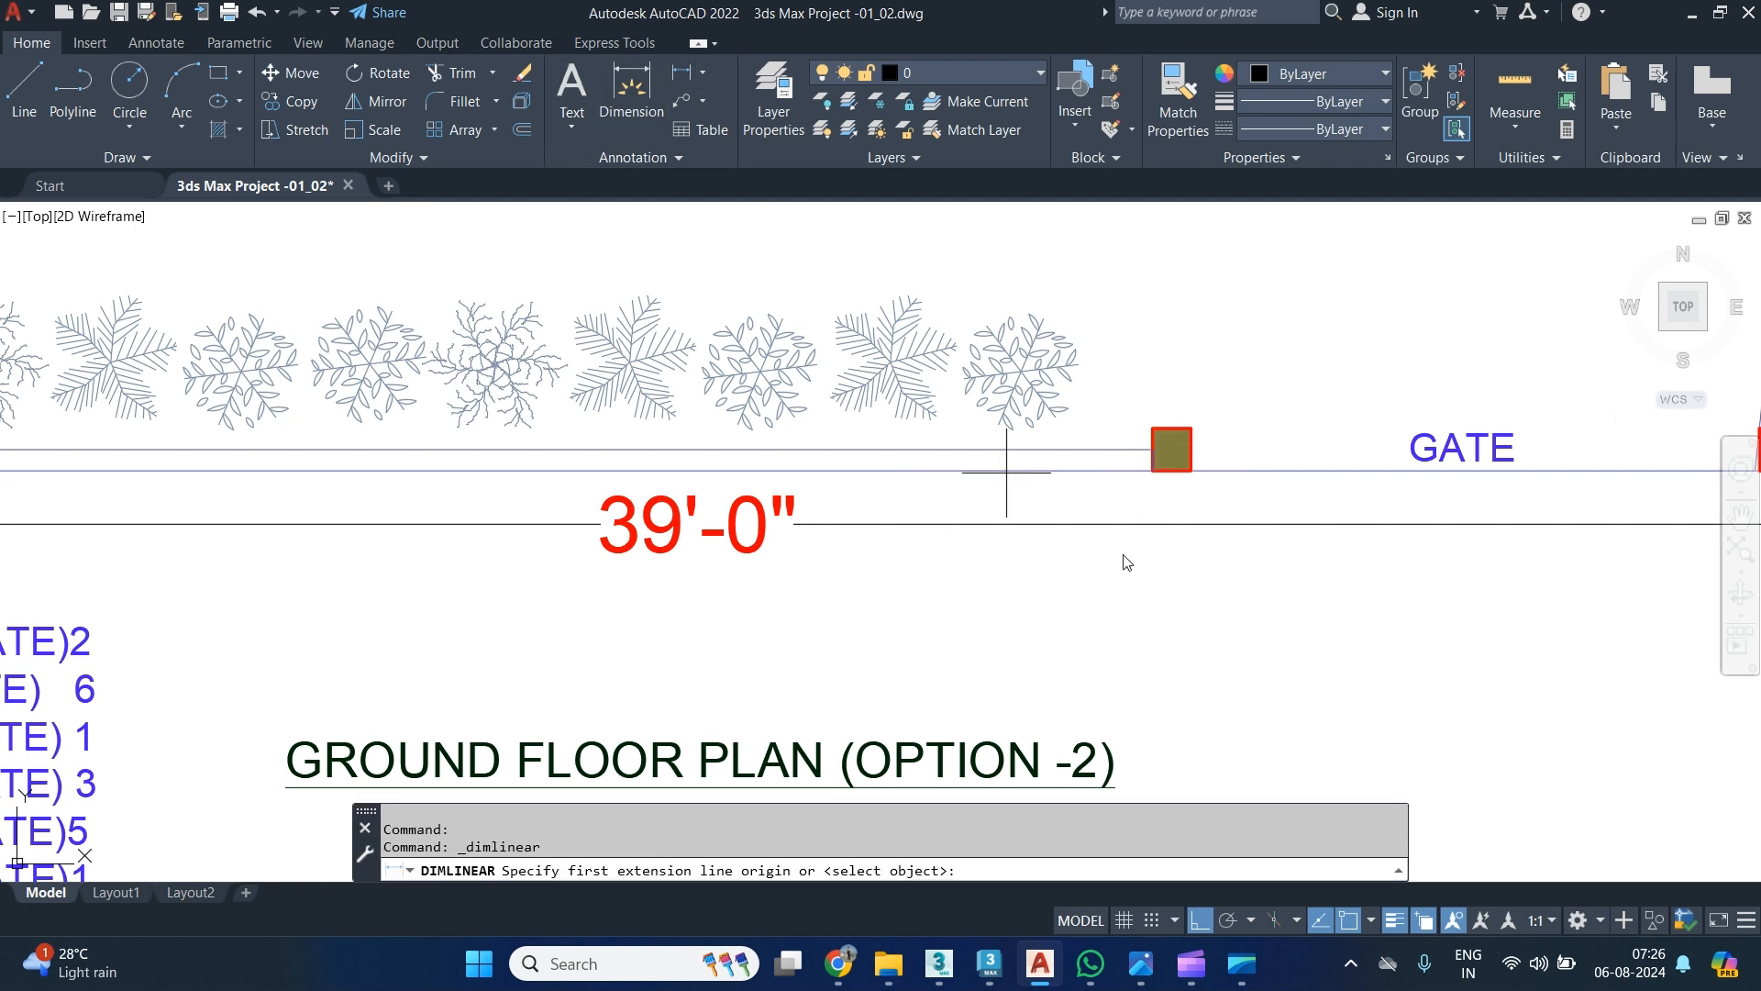
click(1171, 449)
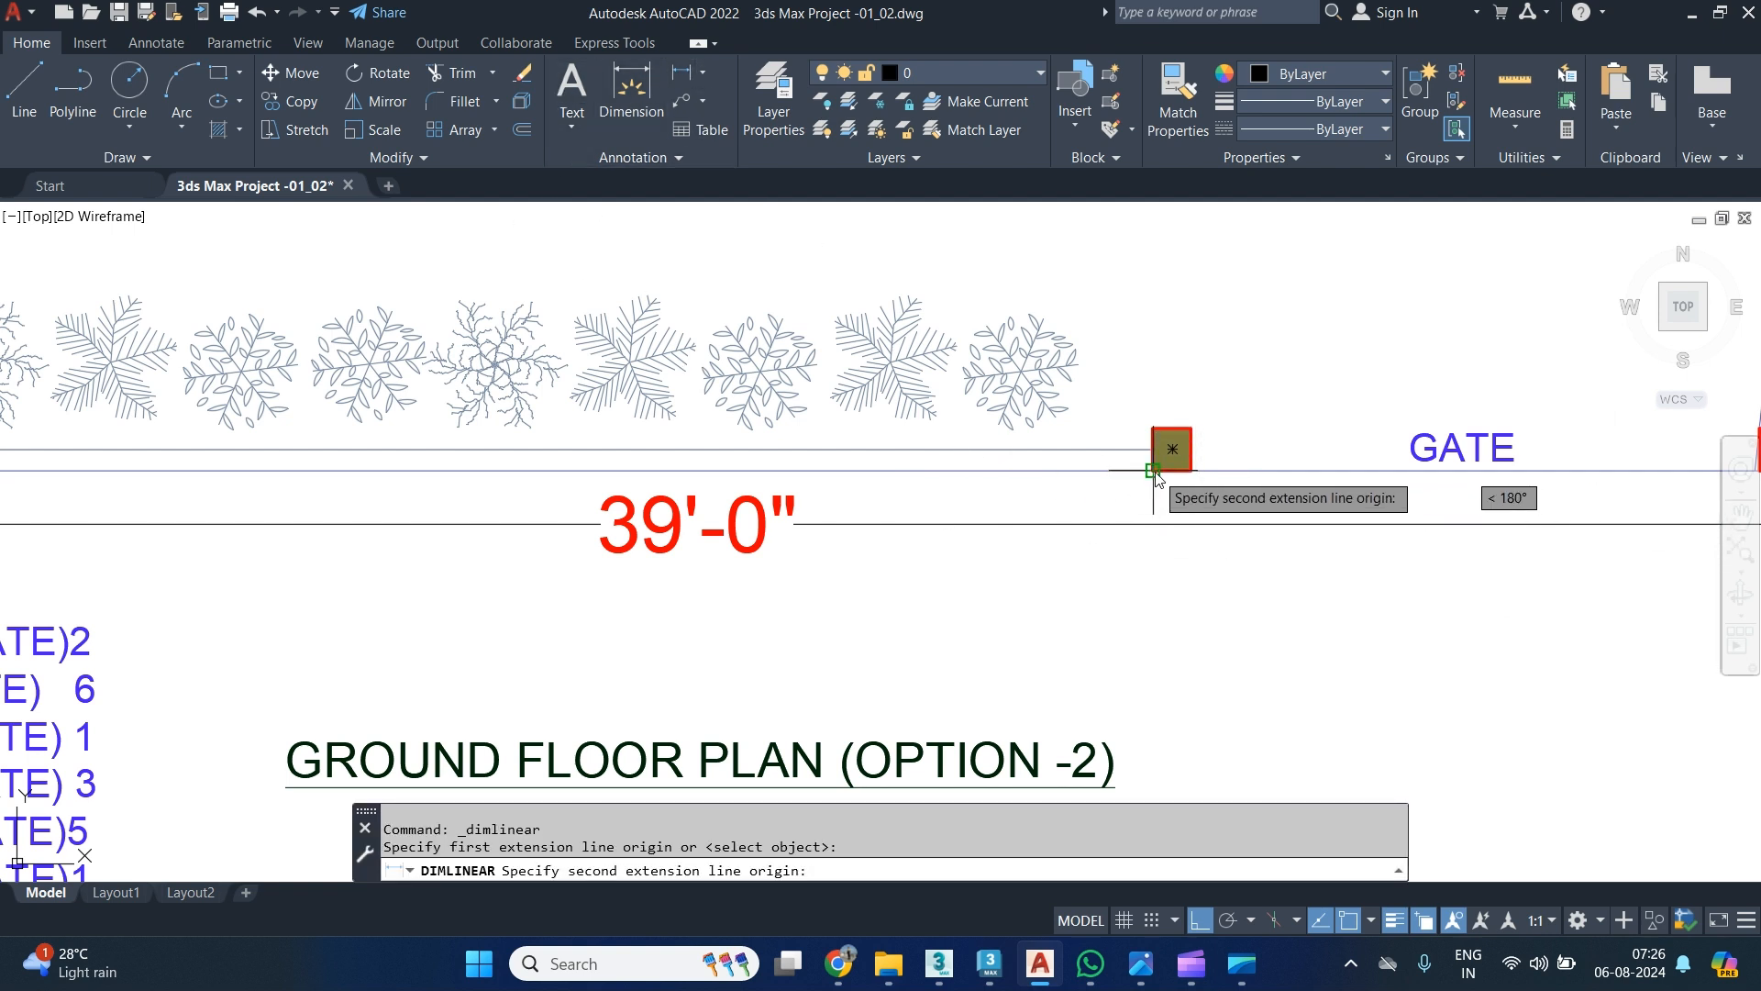
click(1153, 472)
key(Escape)
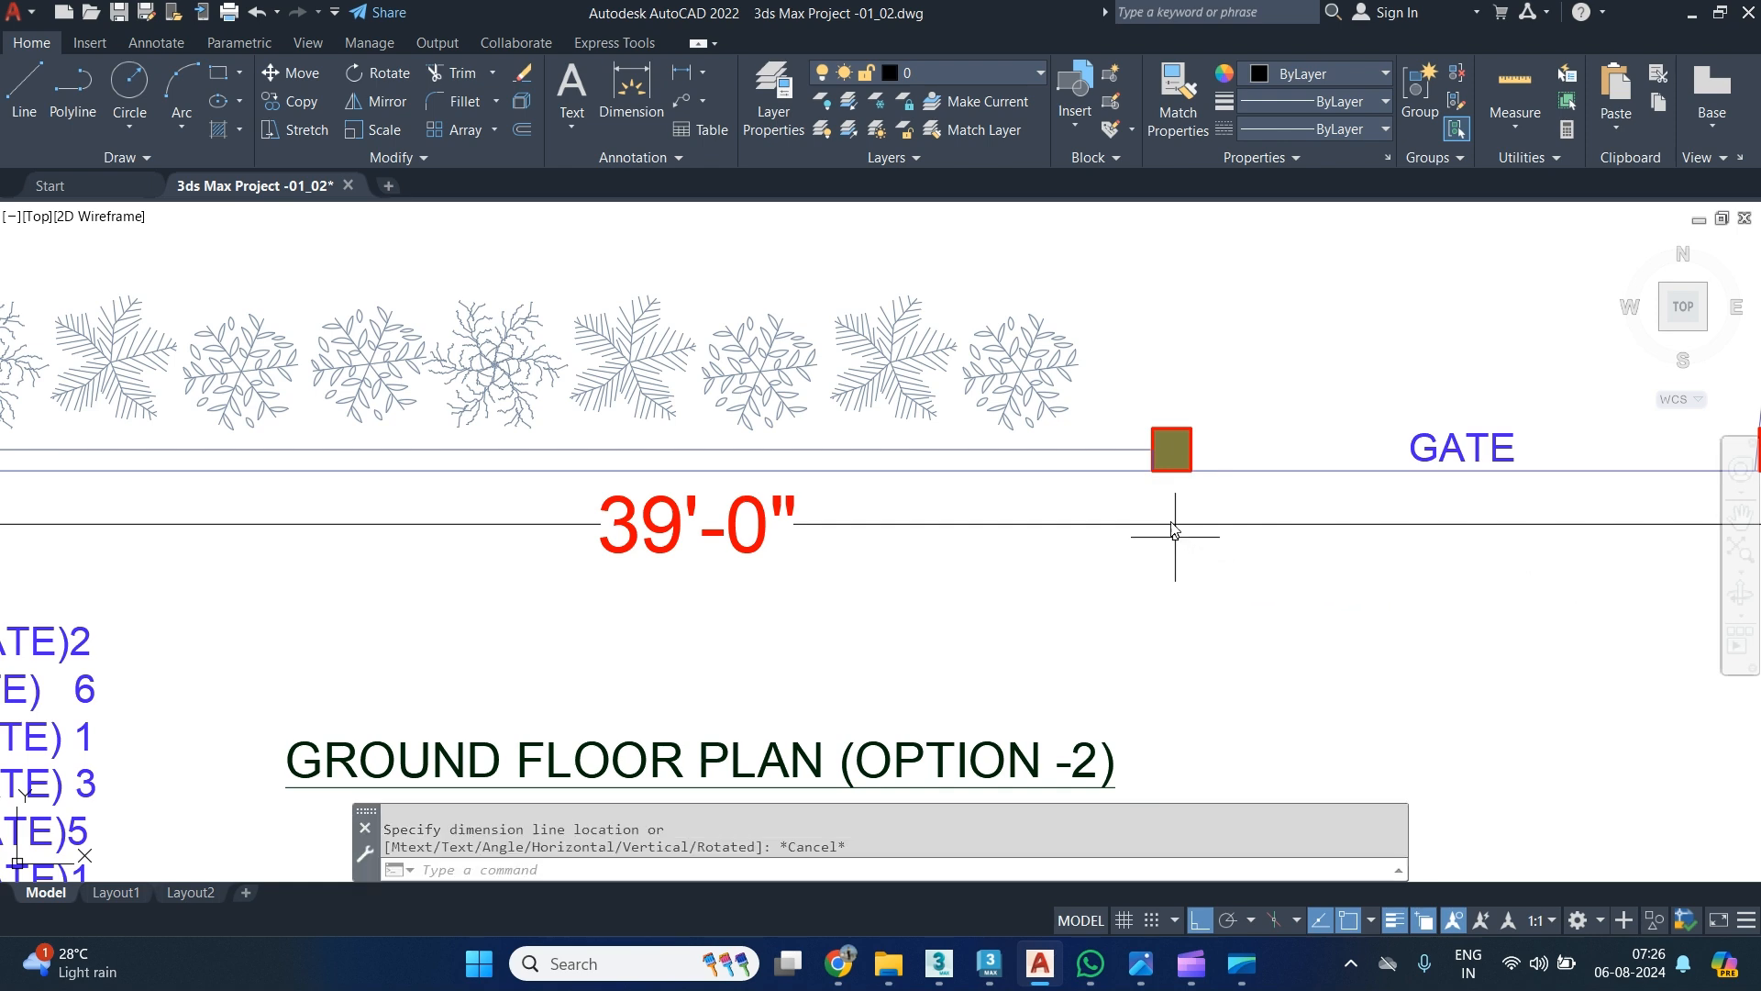
Offset the 6' vertical line 1' to the left to form the gate pillar's other side.
scroll(1181, 476, down, 2)
middle_drag(1176, 661, 1195, 571)
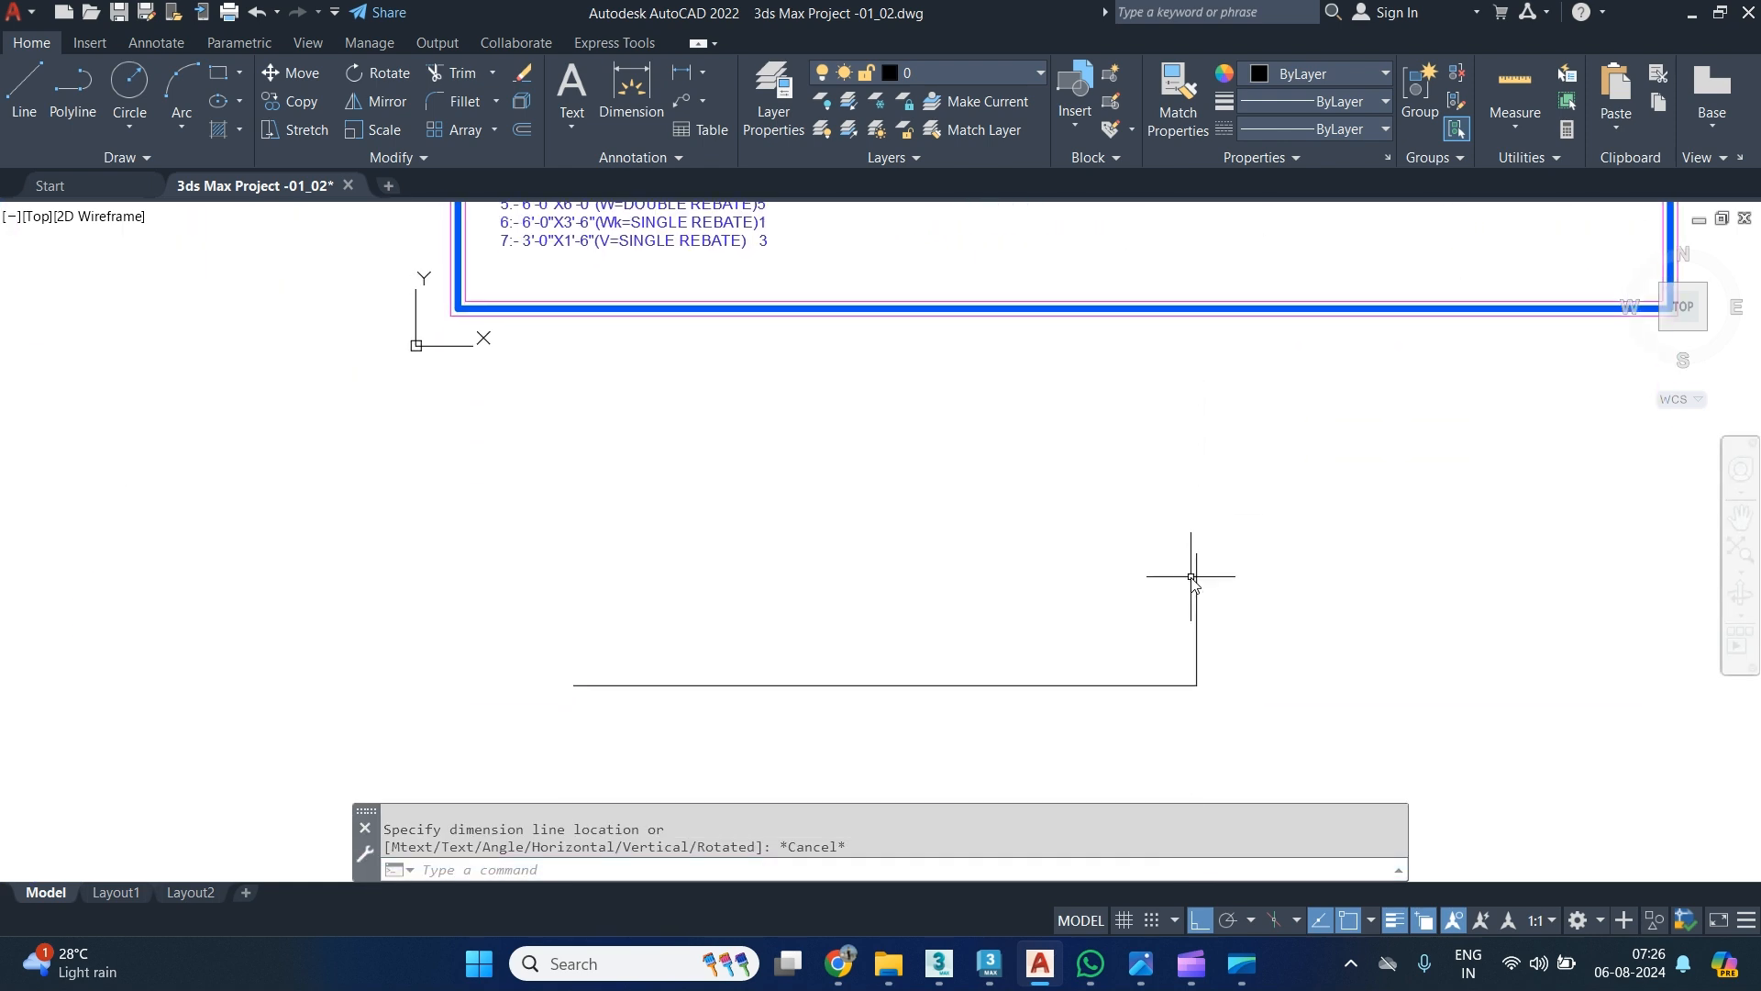
text(o)
key(Return)
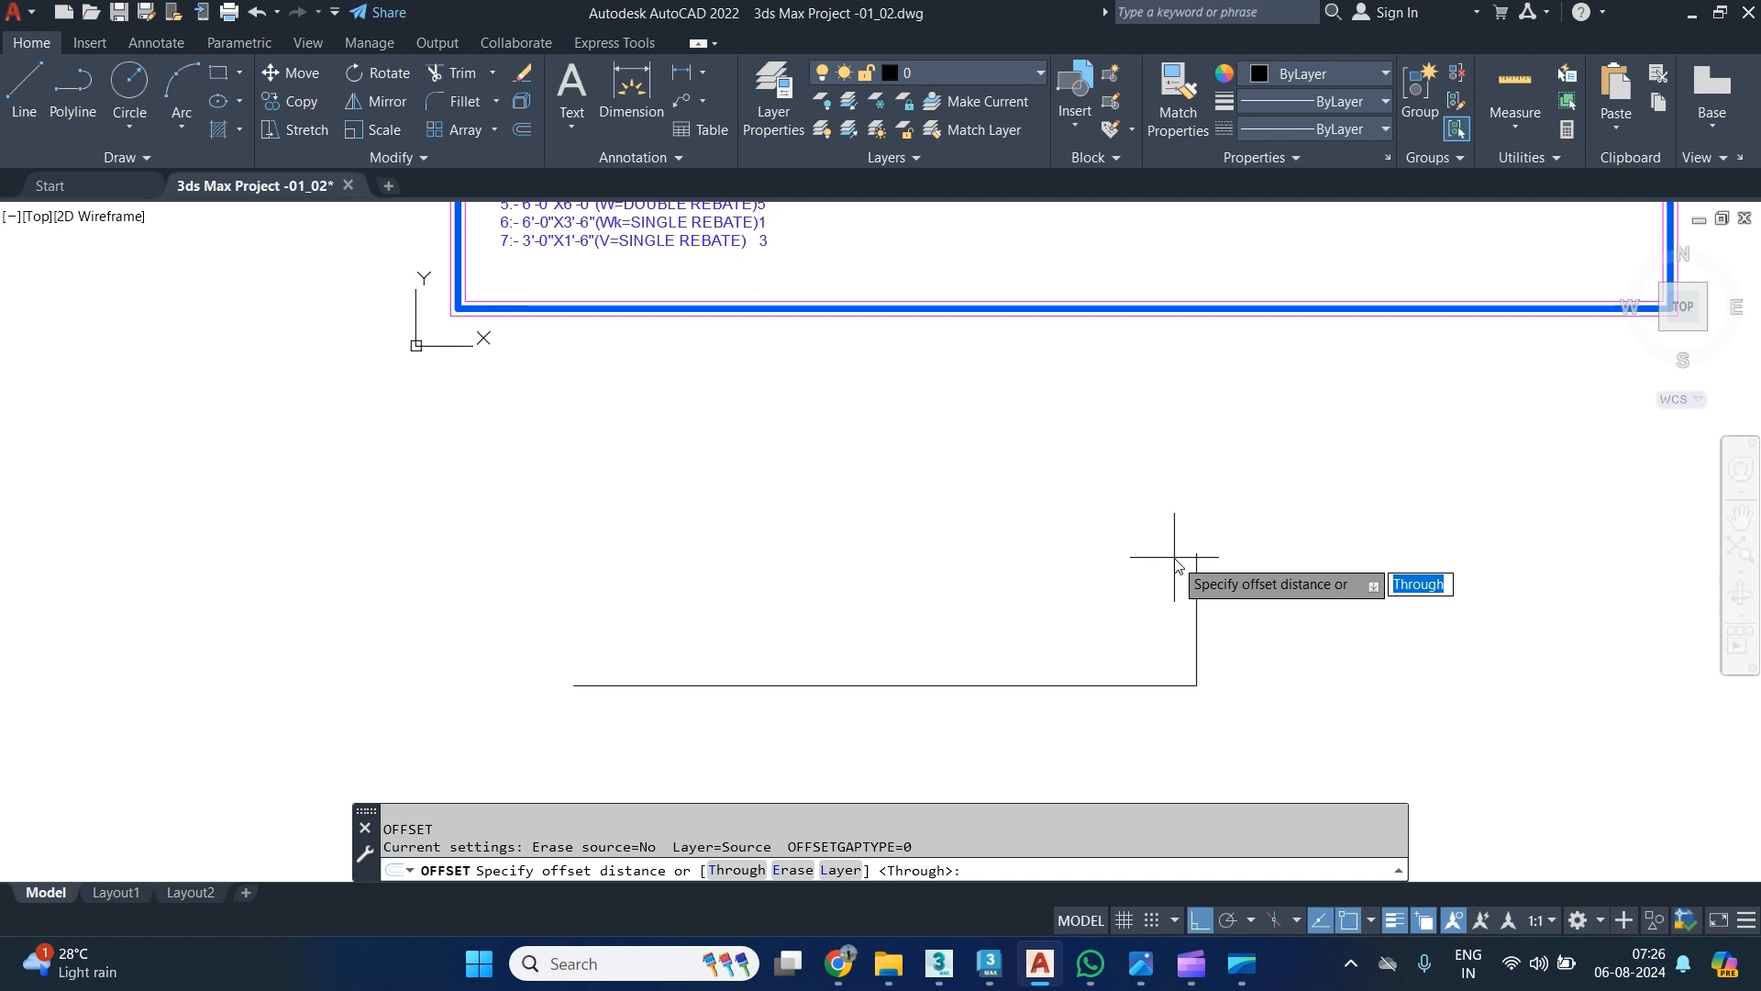
key(Return)
click(1197, 556)
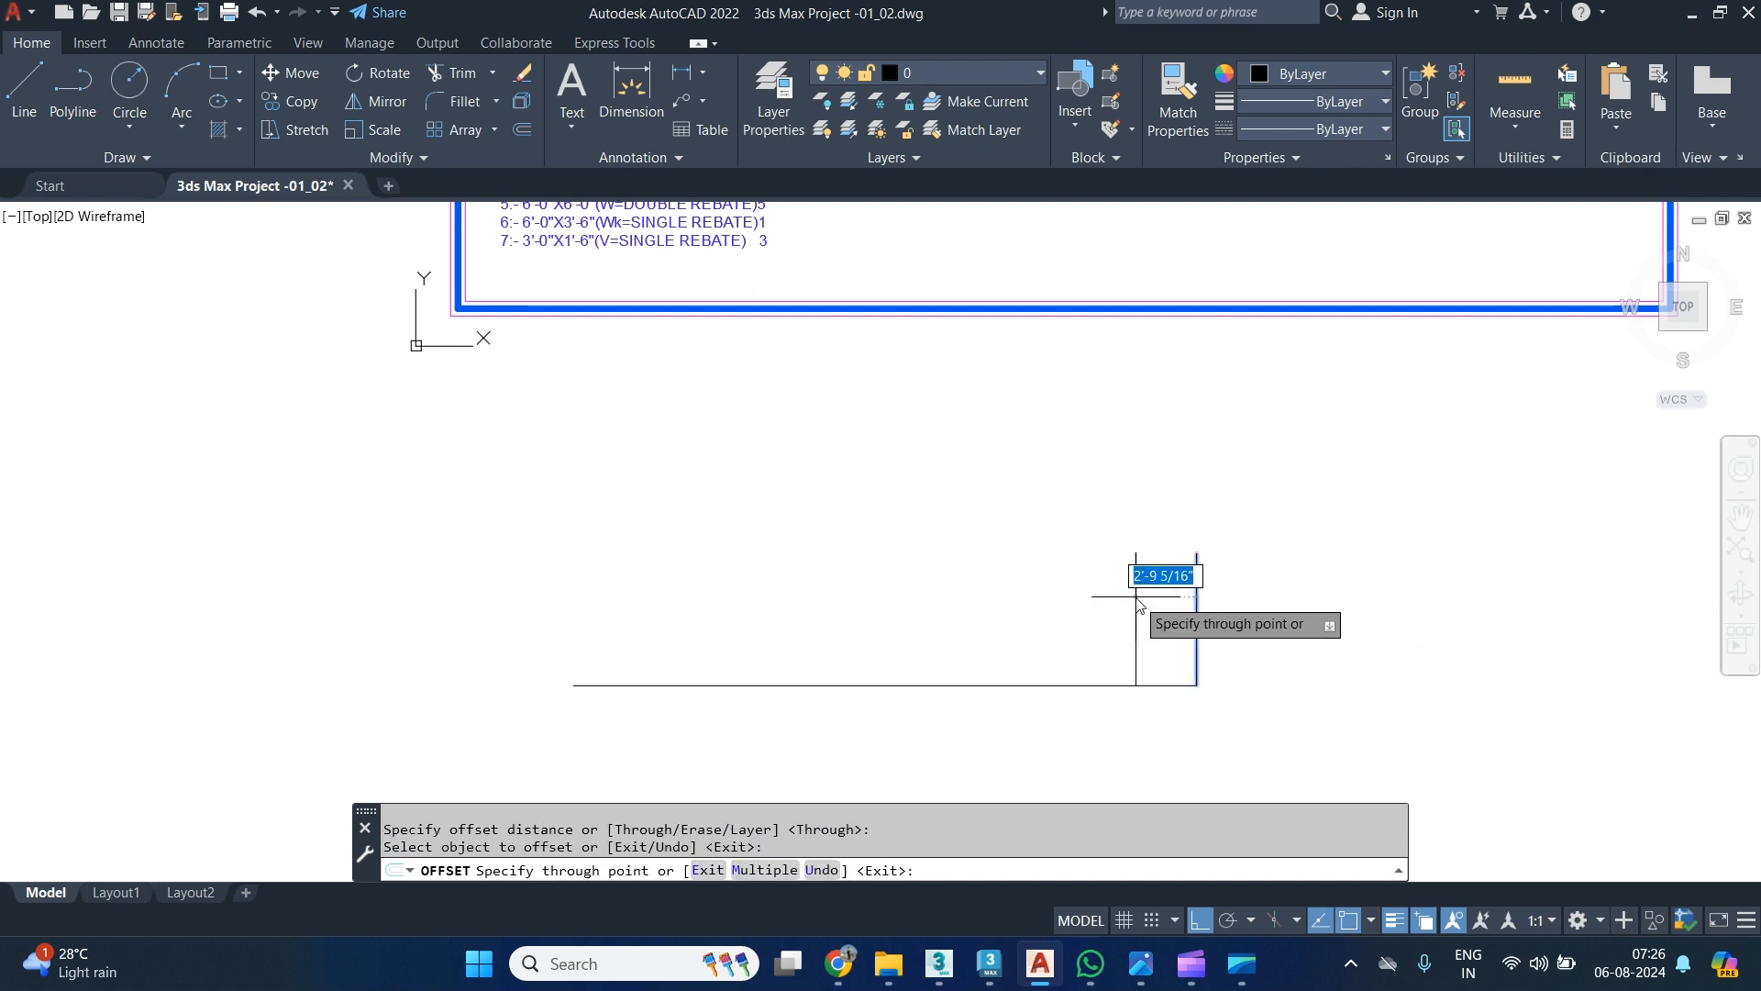
text(1)
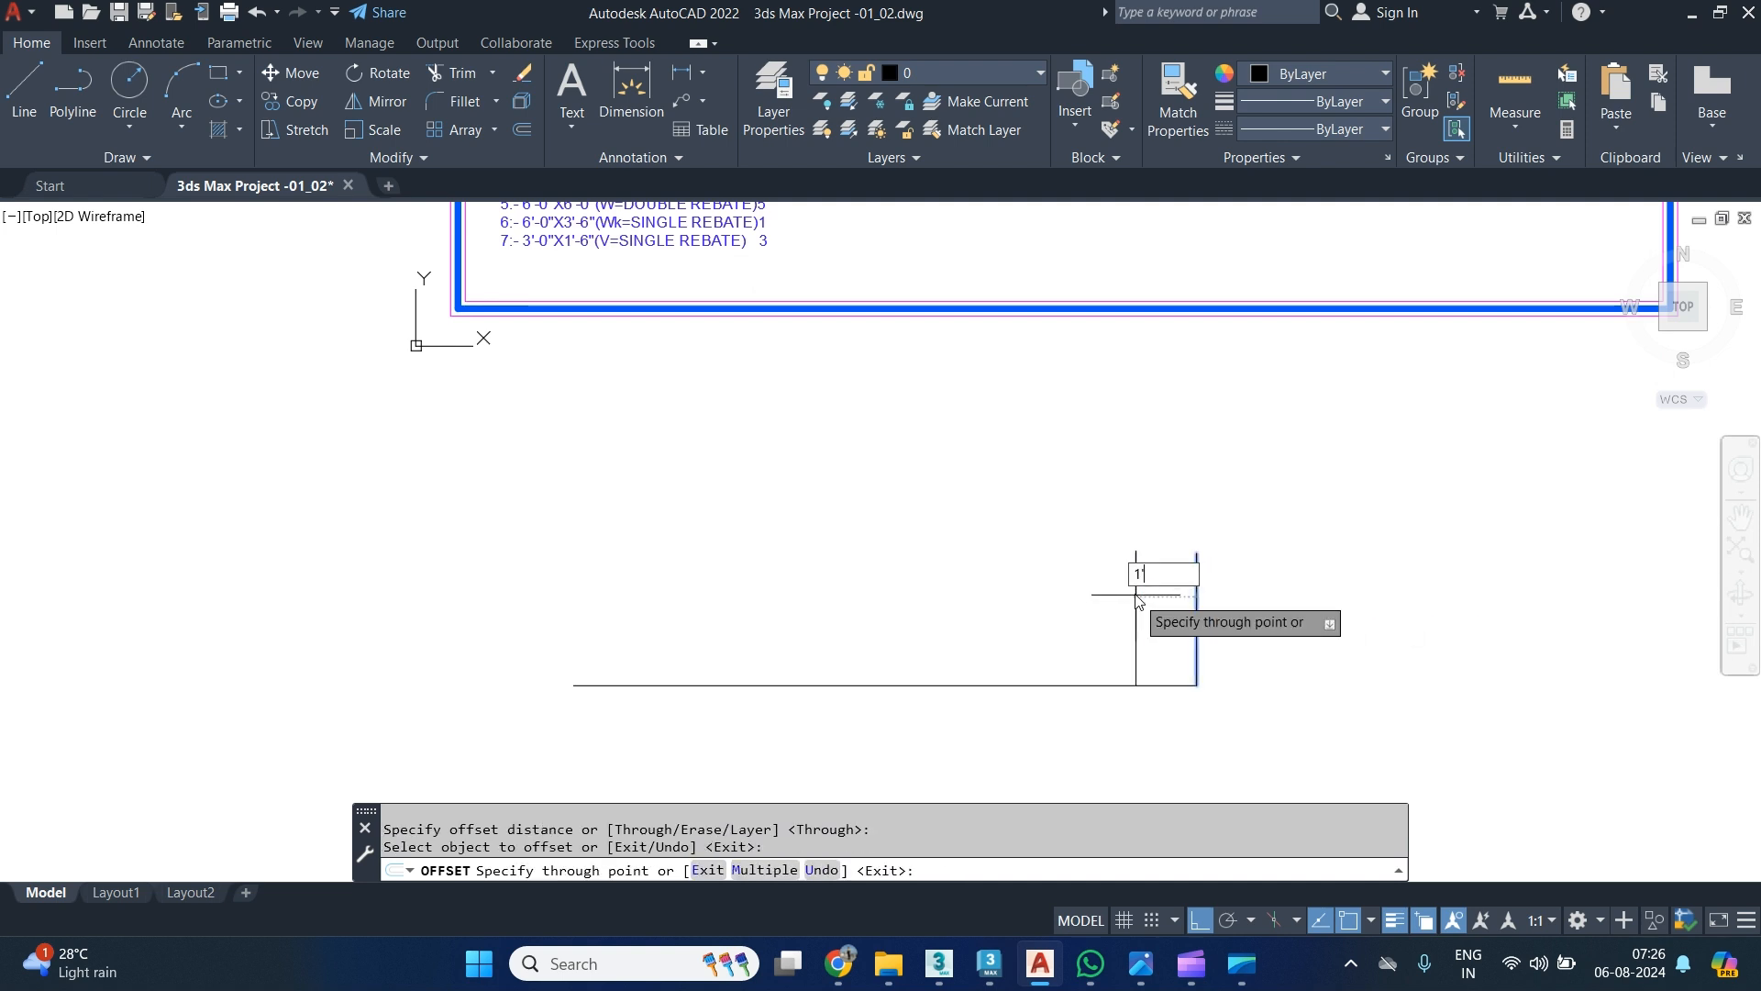
key(Return)
key(Return)
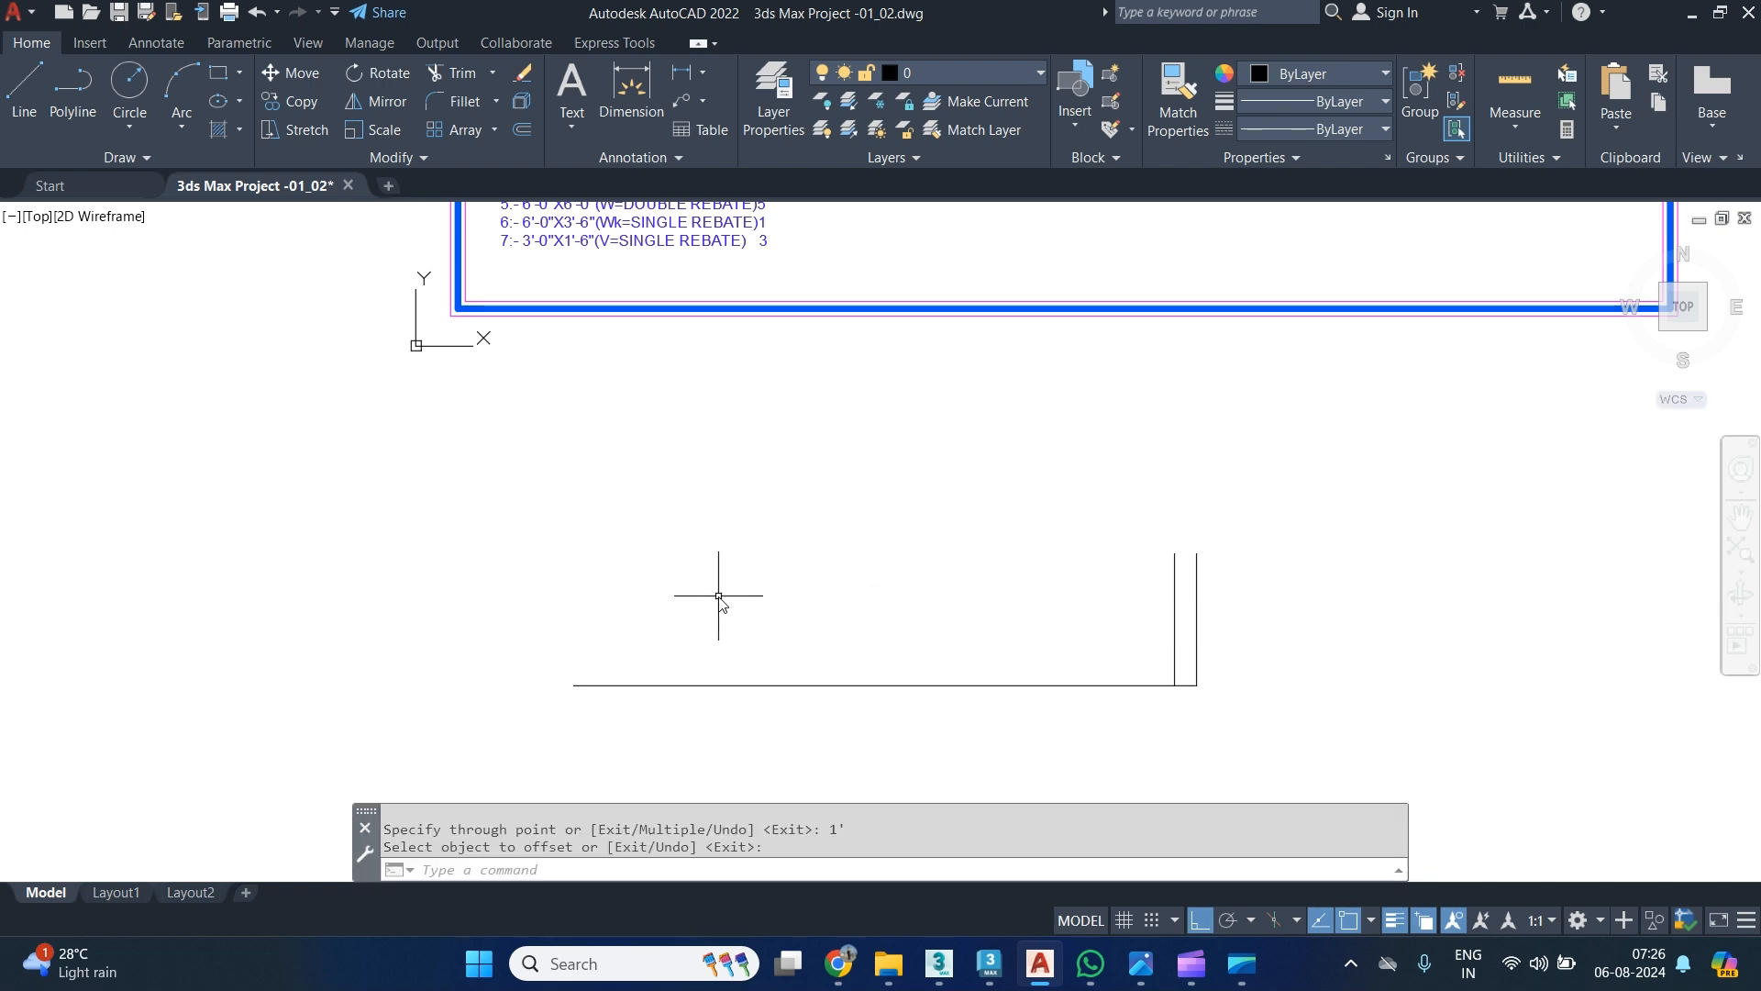
Check the boundary wall in the Photos reference render, and draw a 5' vertical line up from the base line's left end in AutoCAD.
key(alt+Tab)
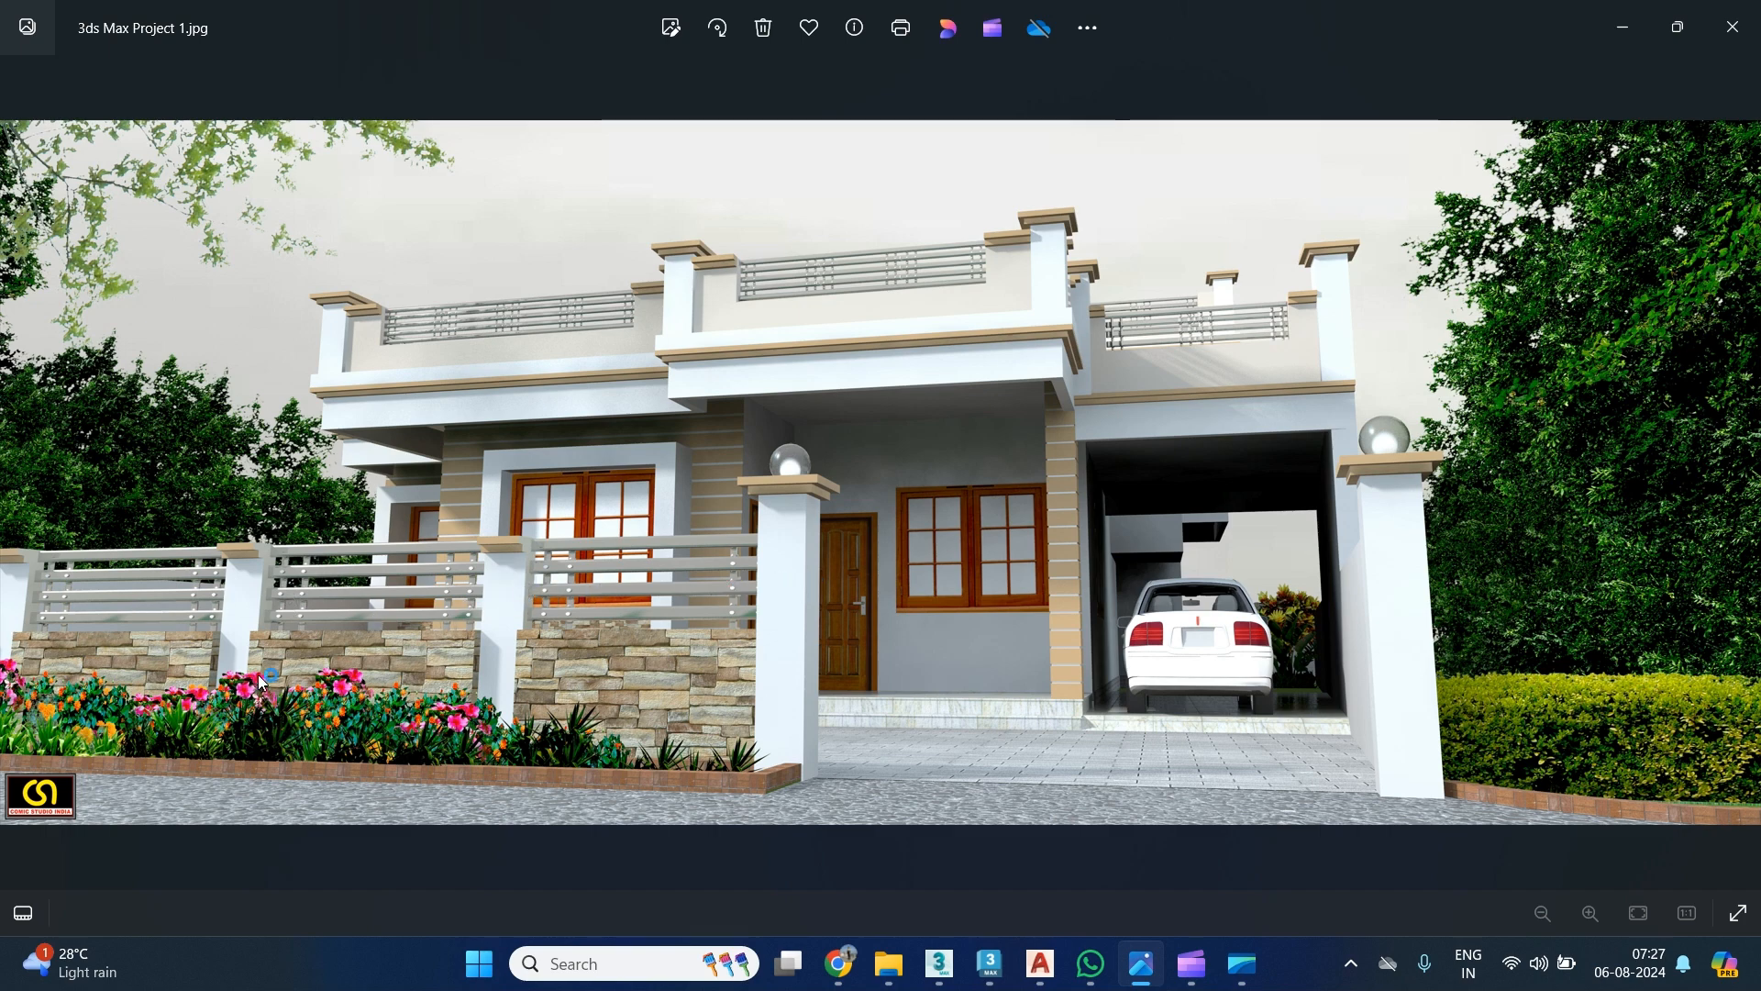
click(1623, 39)
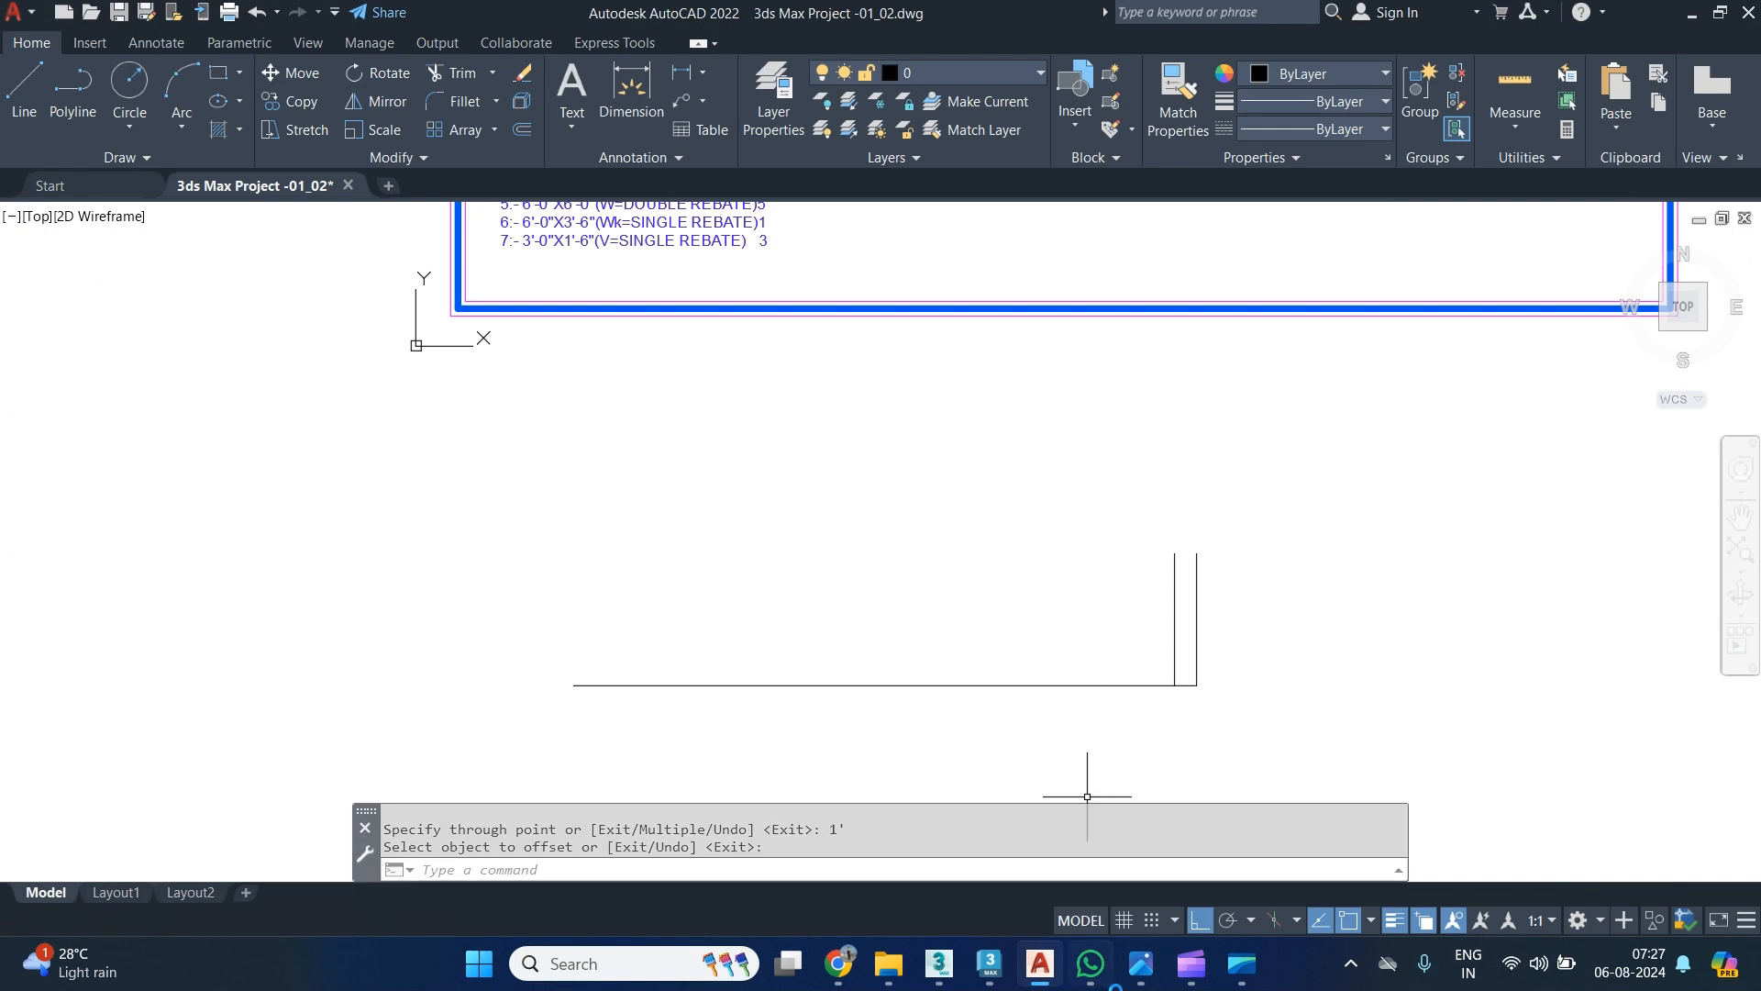
middle_drag(618, 617, 678, 618)
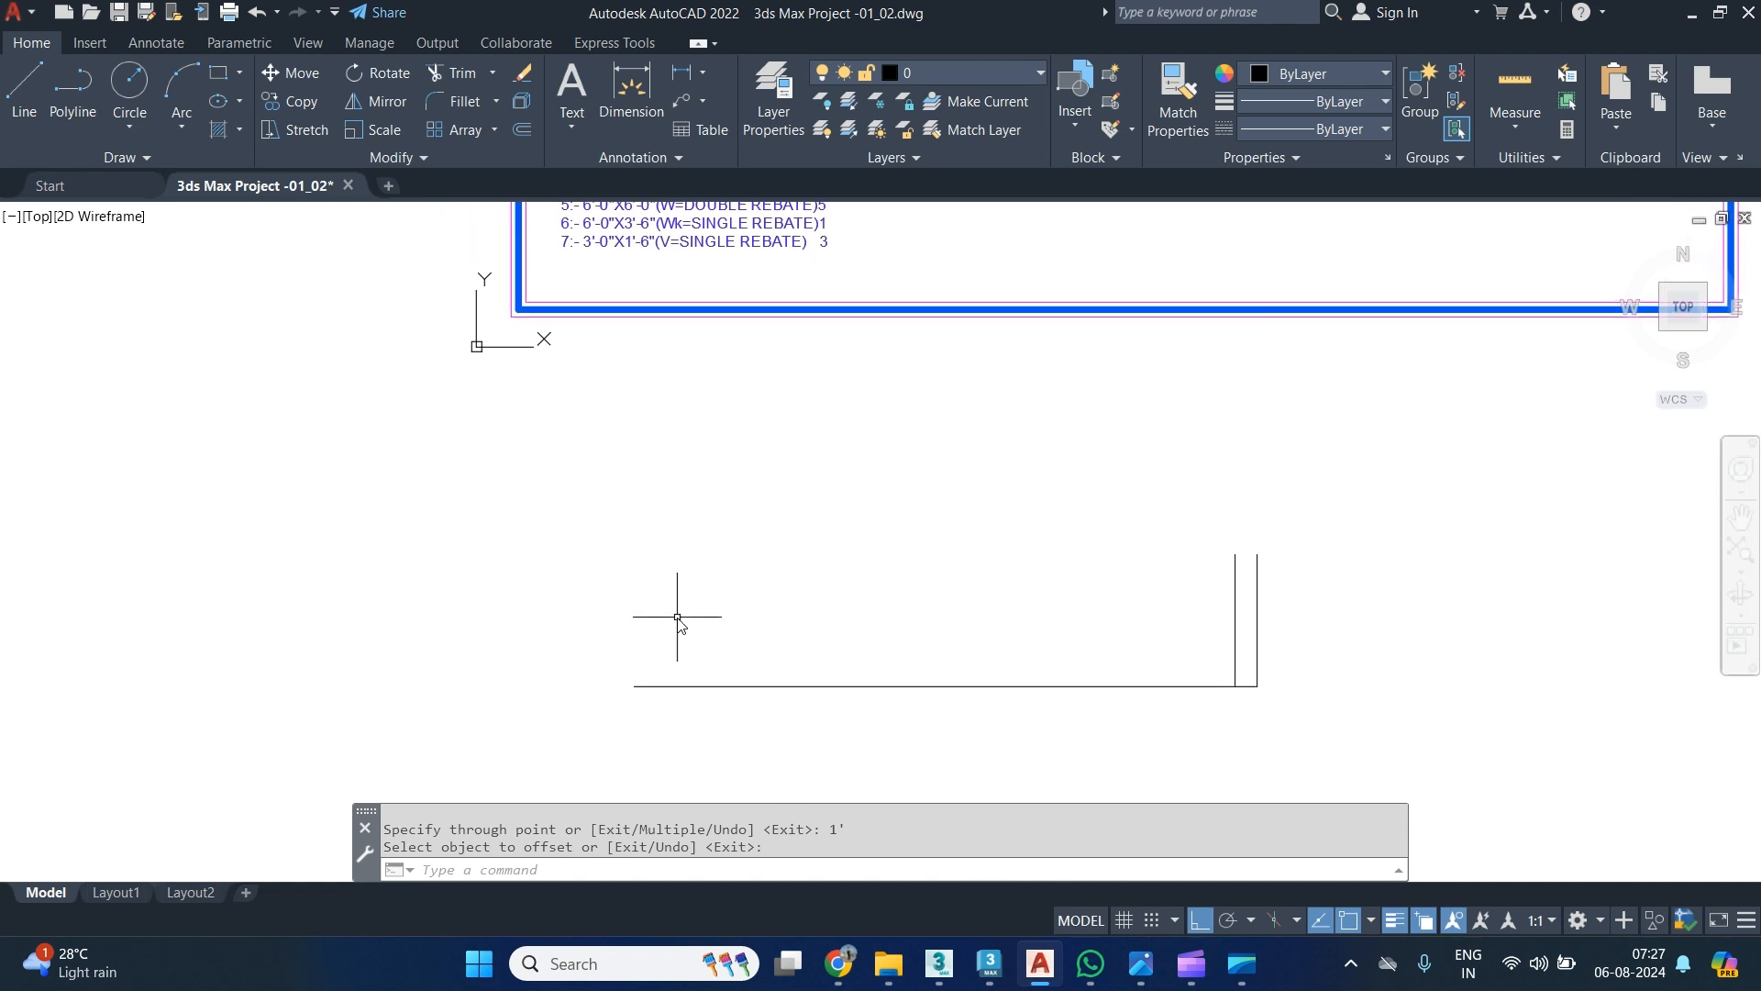
key(Escape)
text(l)
key(Return)
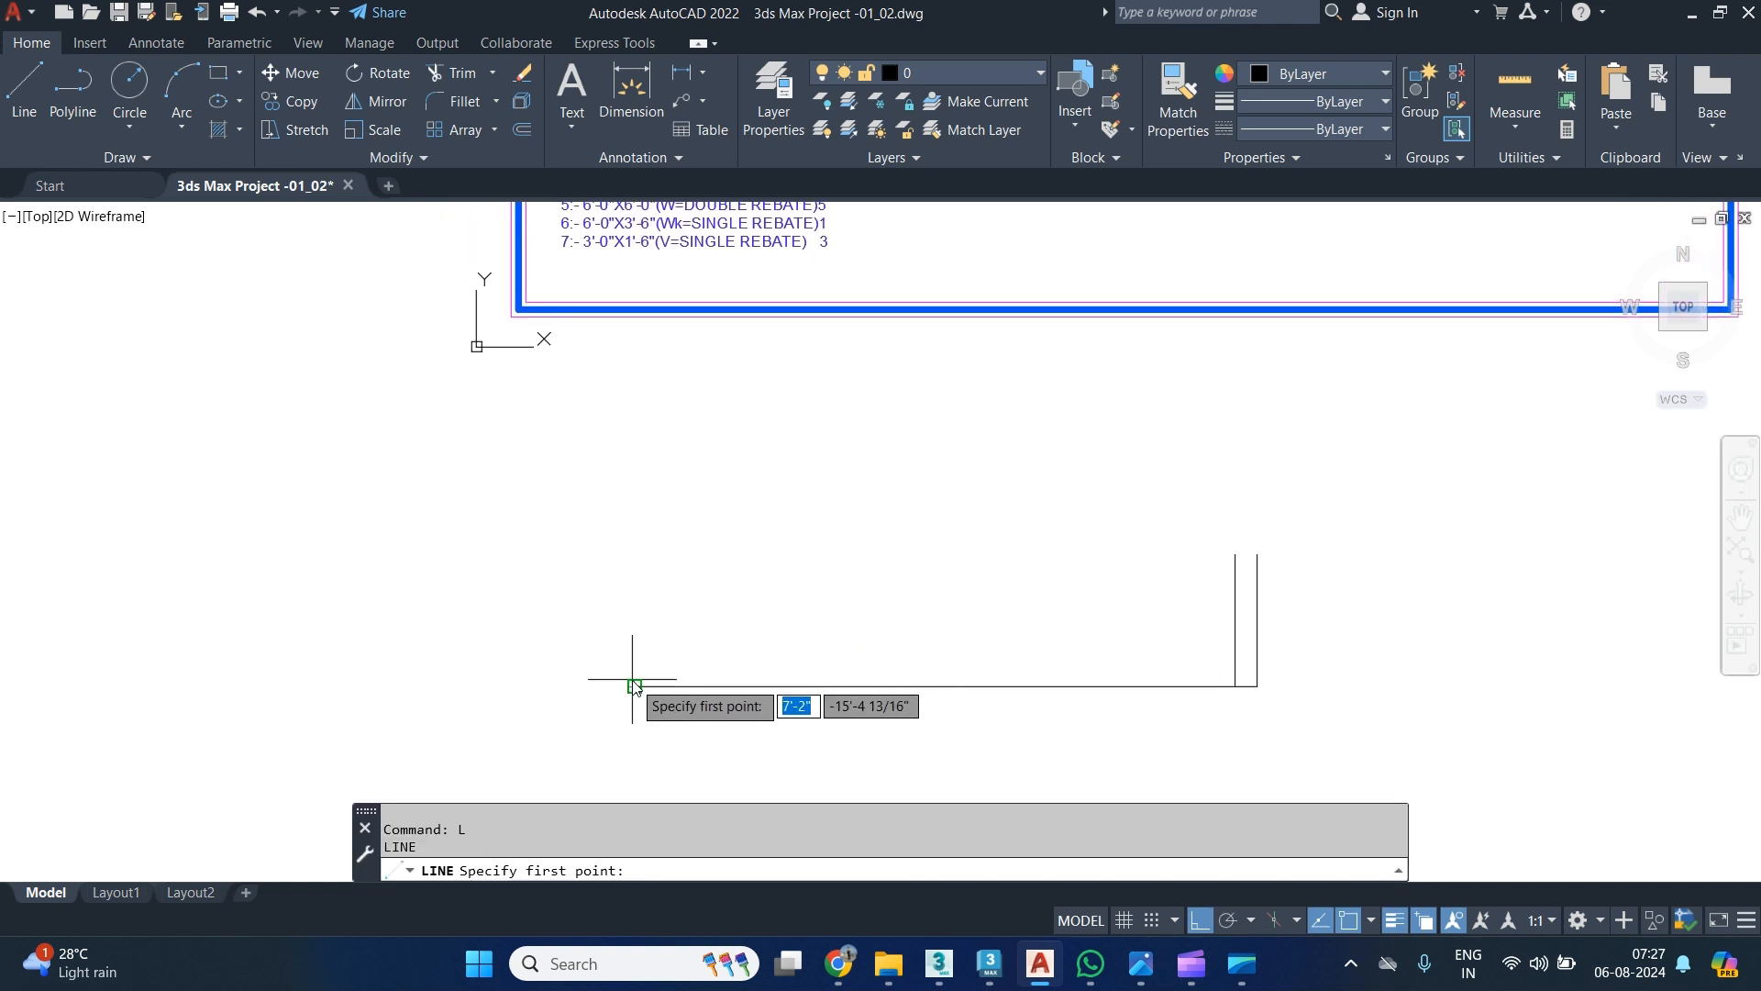
click(635, 686)
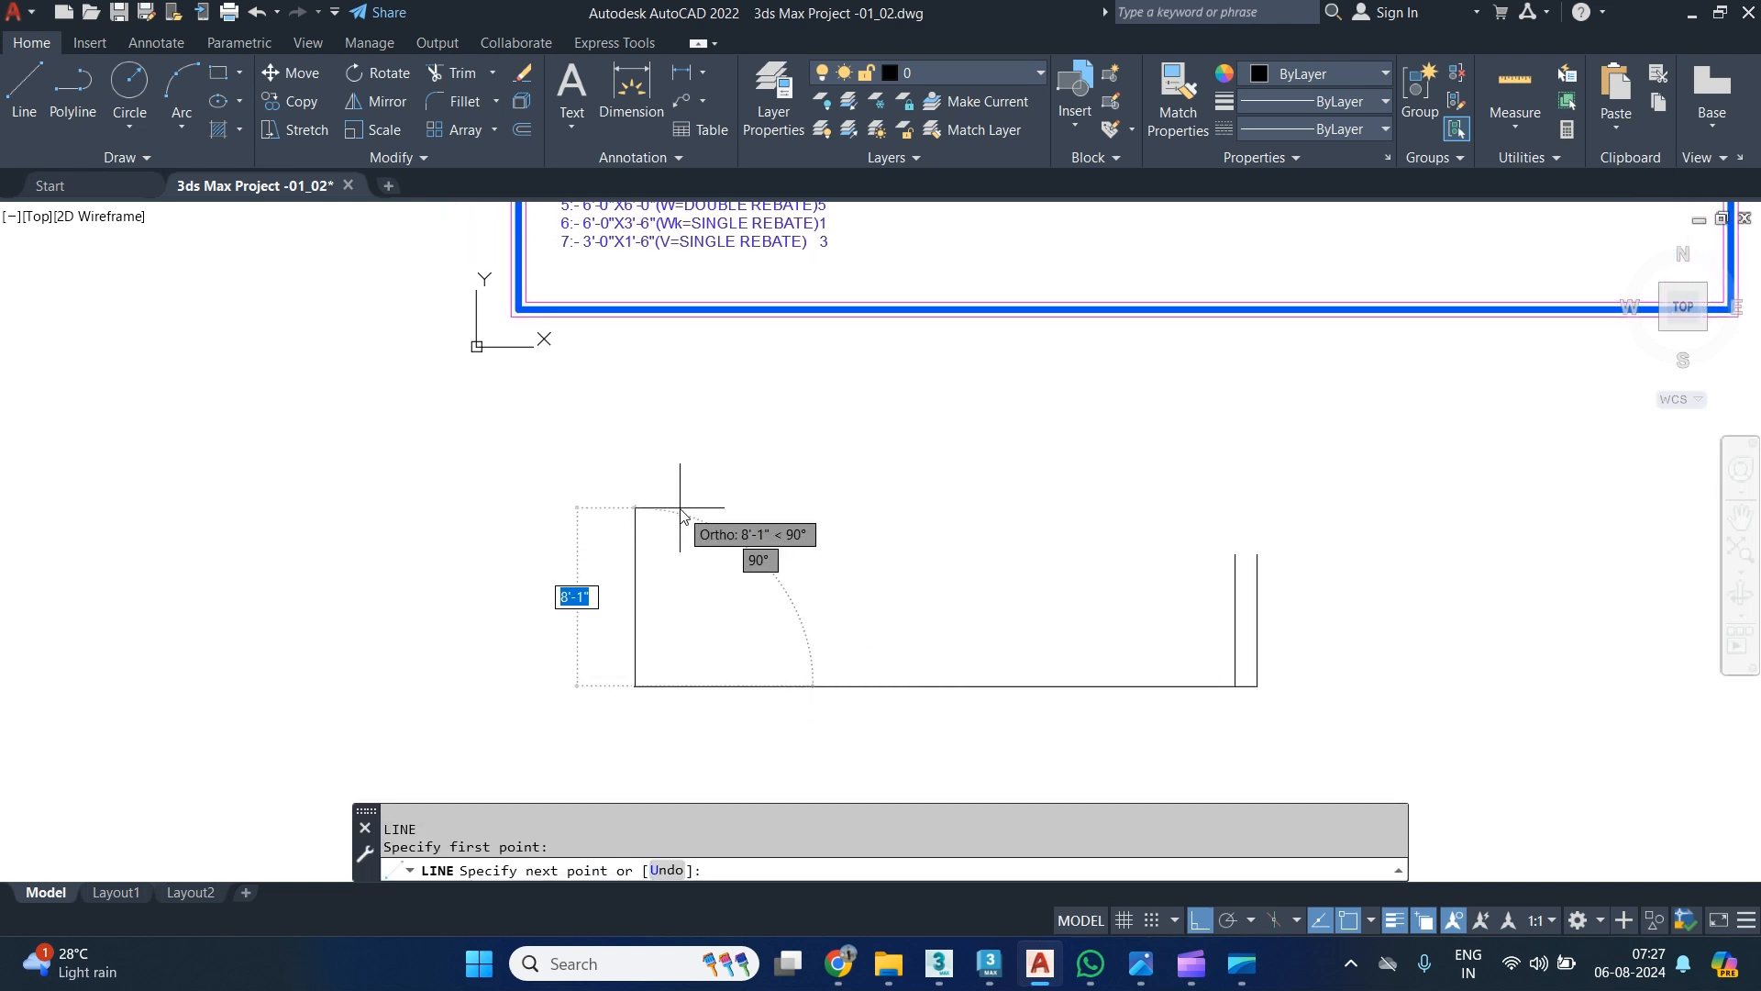
text(5')
key(Return)
key(Return)
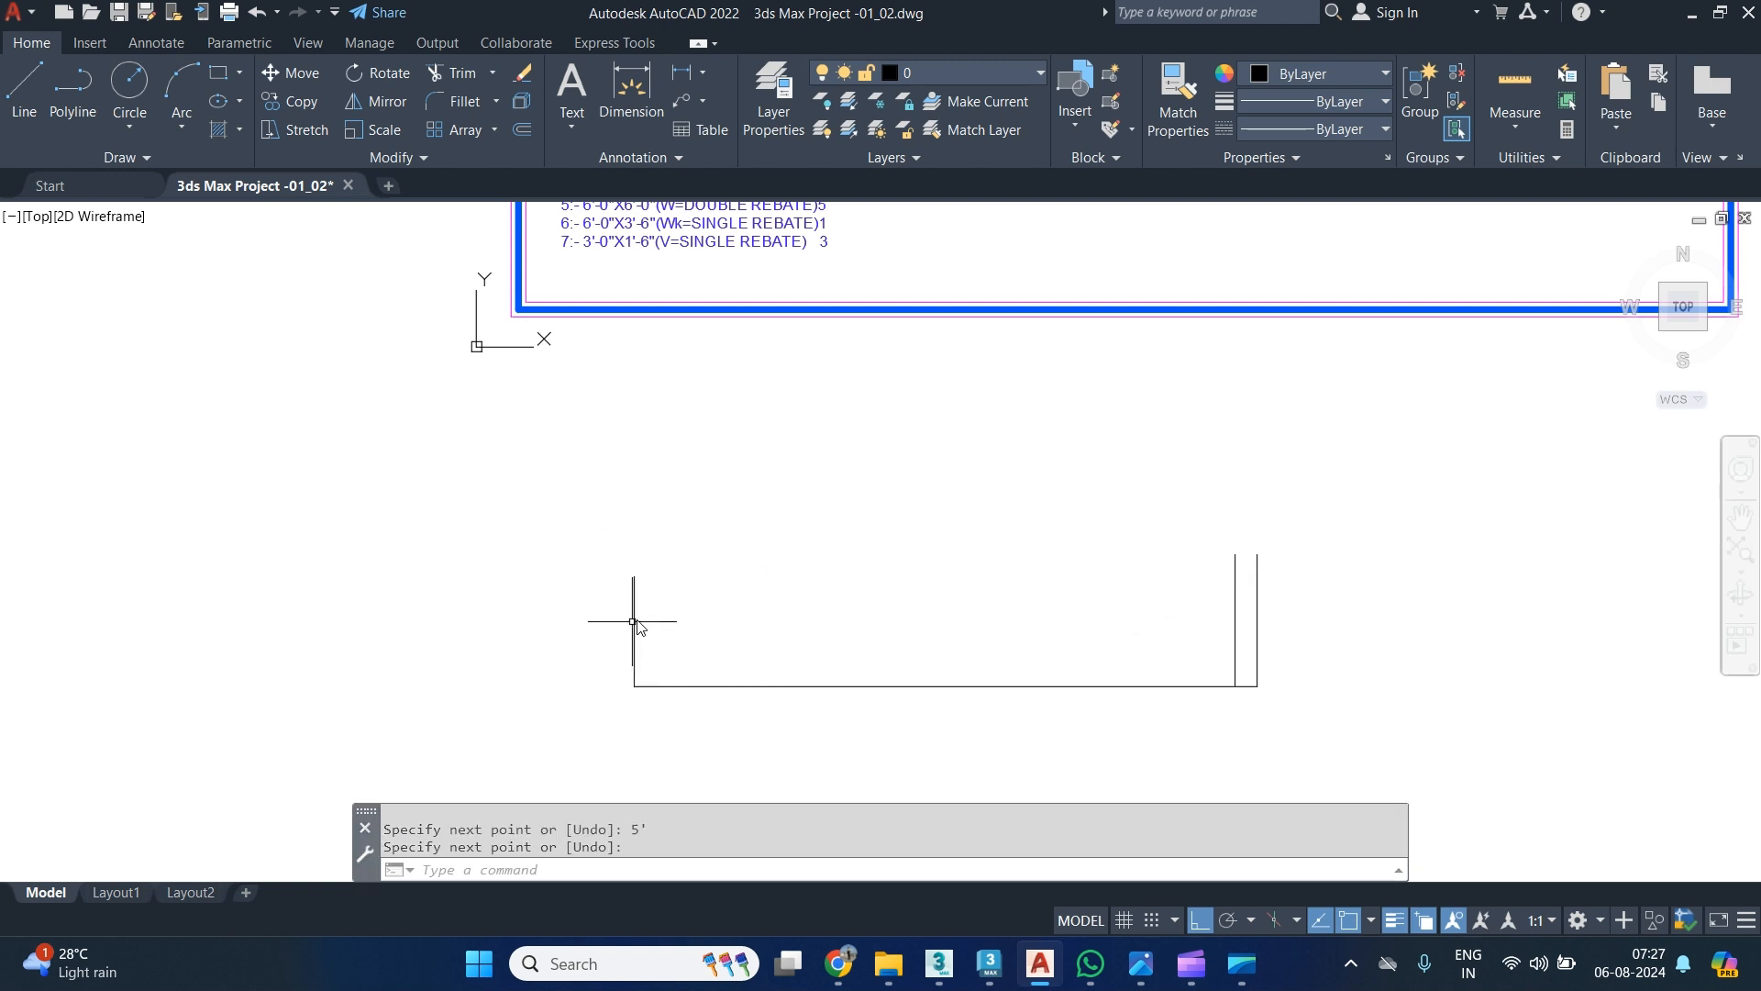
Offset the 5' vertical line at the base line's left end 1' to the right.
text(o)
key(Return)
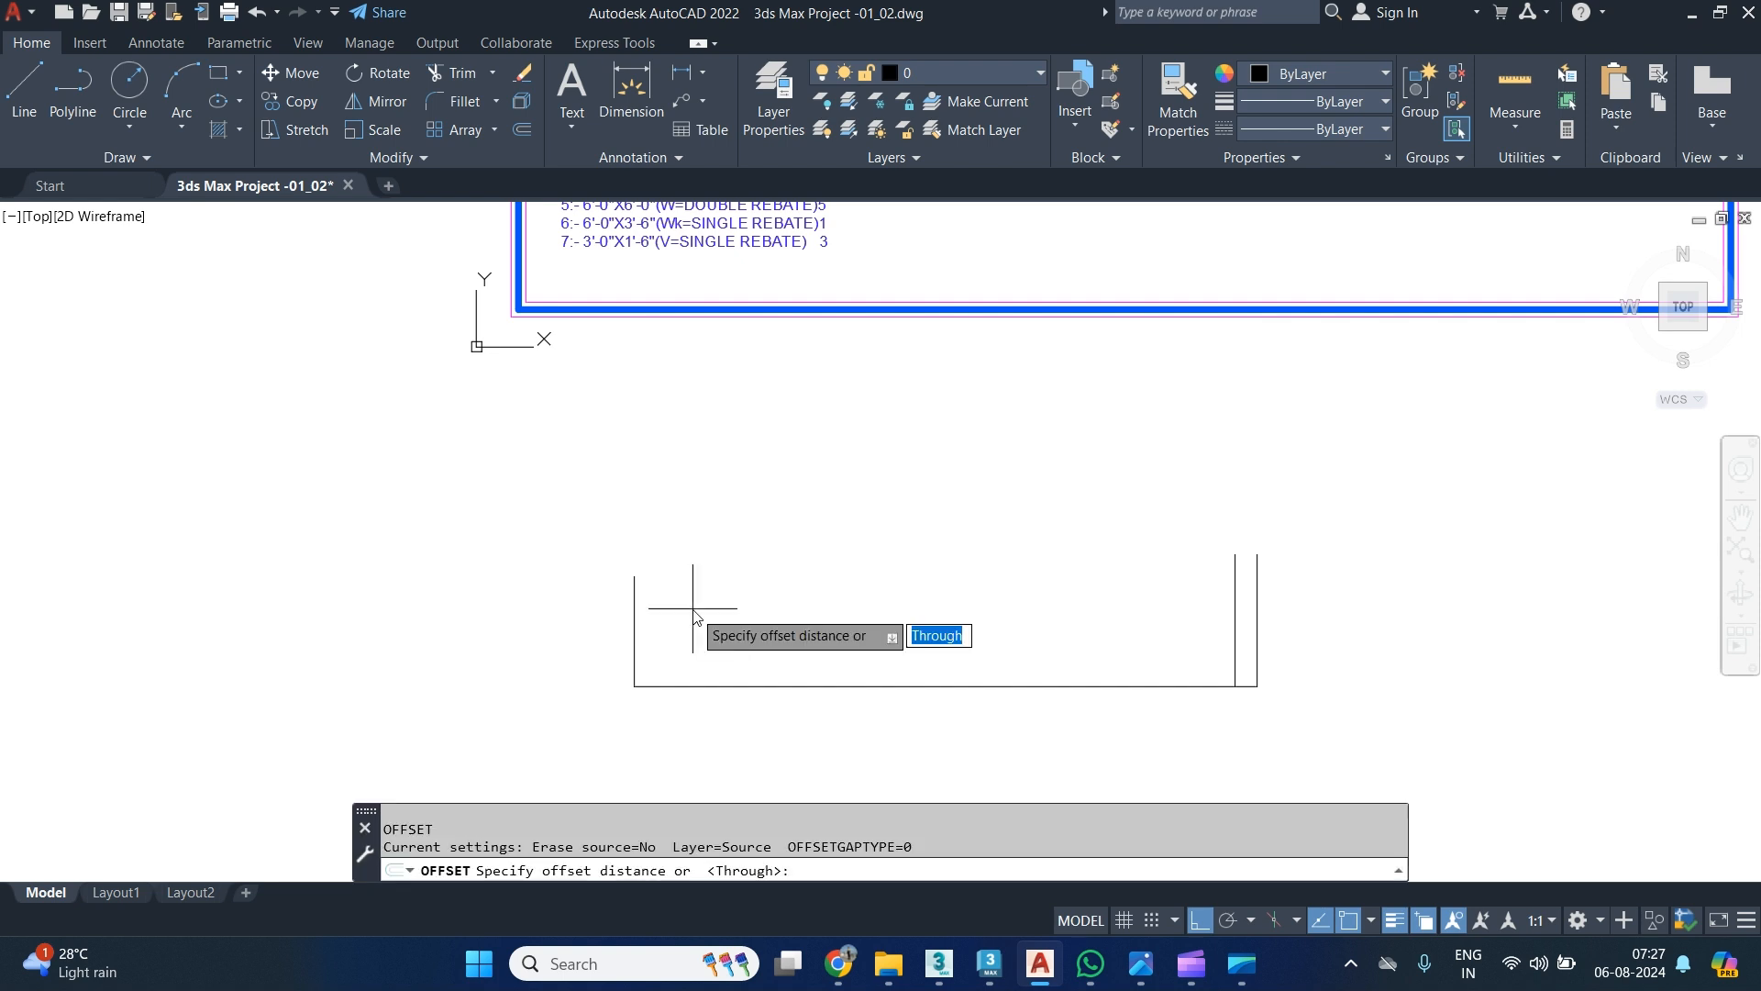
key(Return)
scroll(686, 619, up, 2)
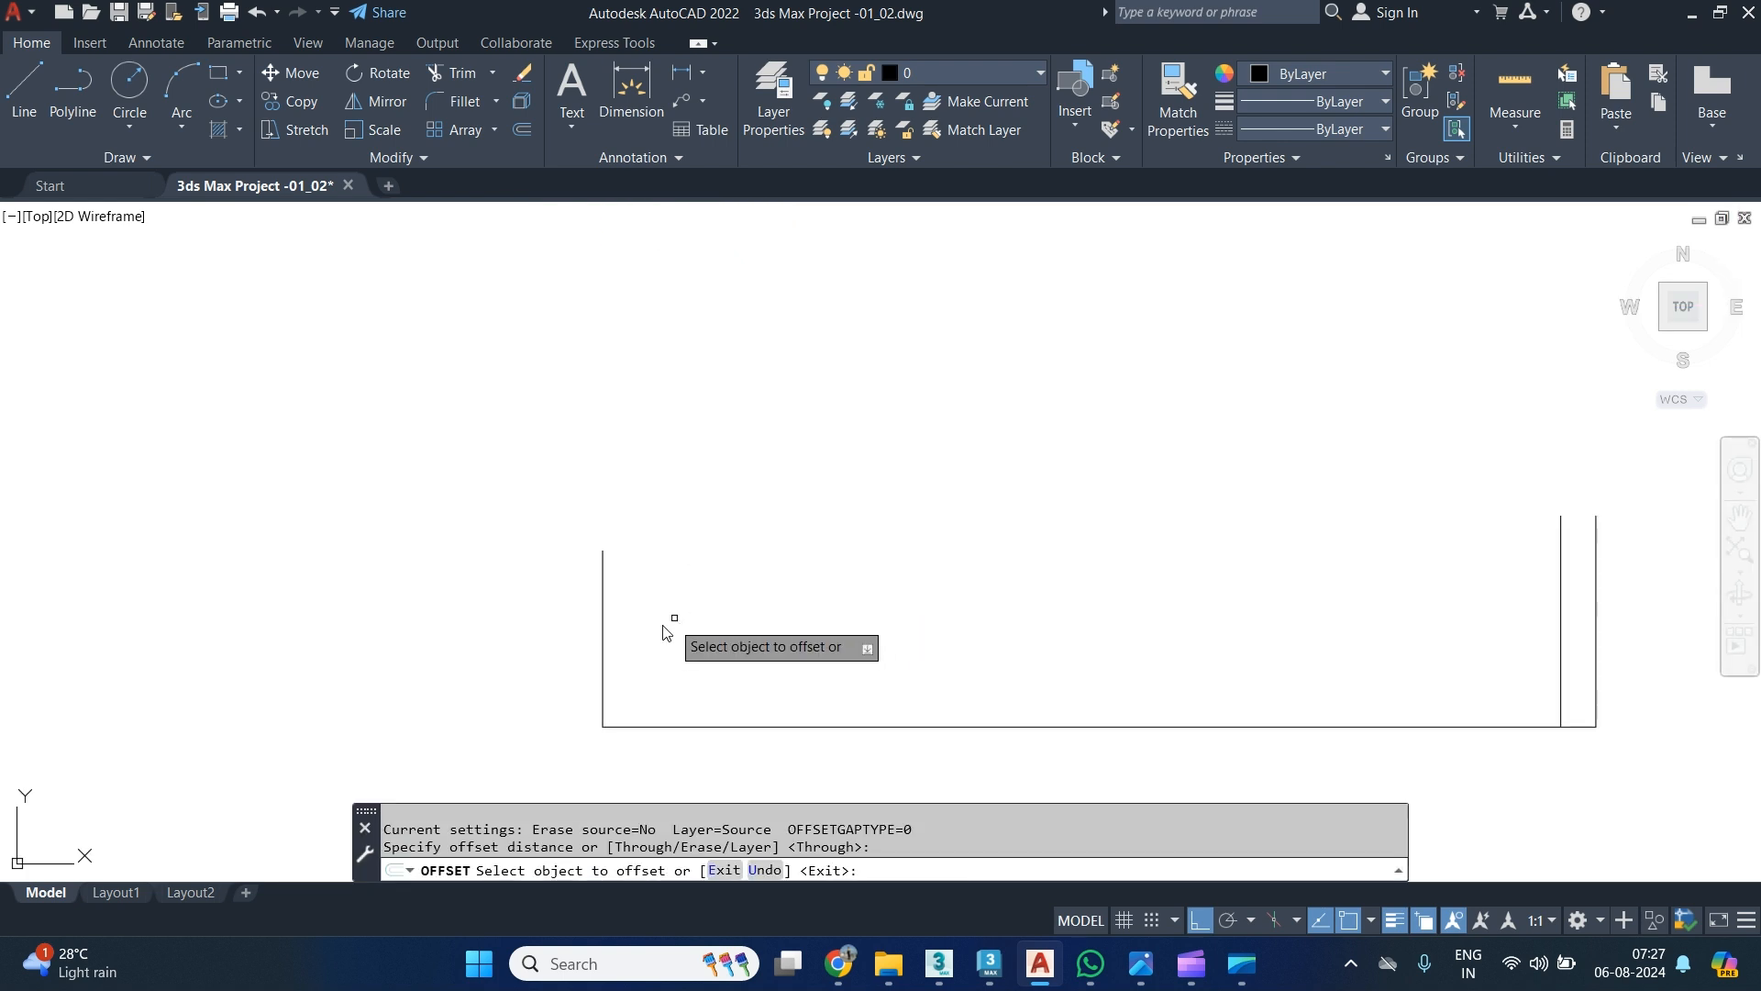
click(603, 619)
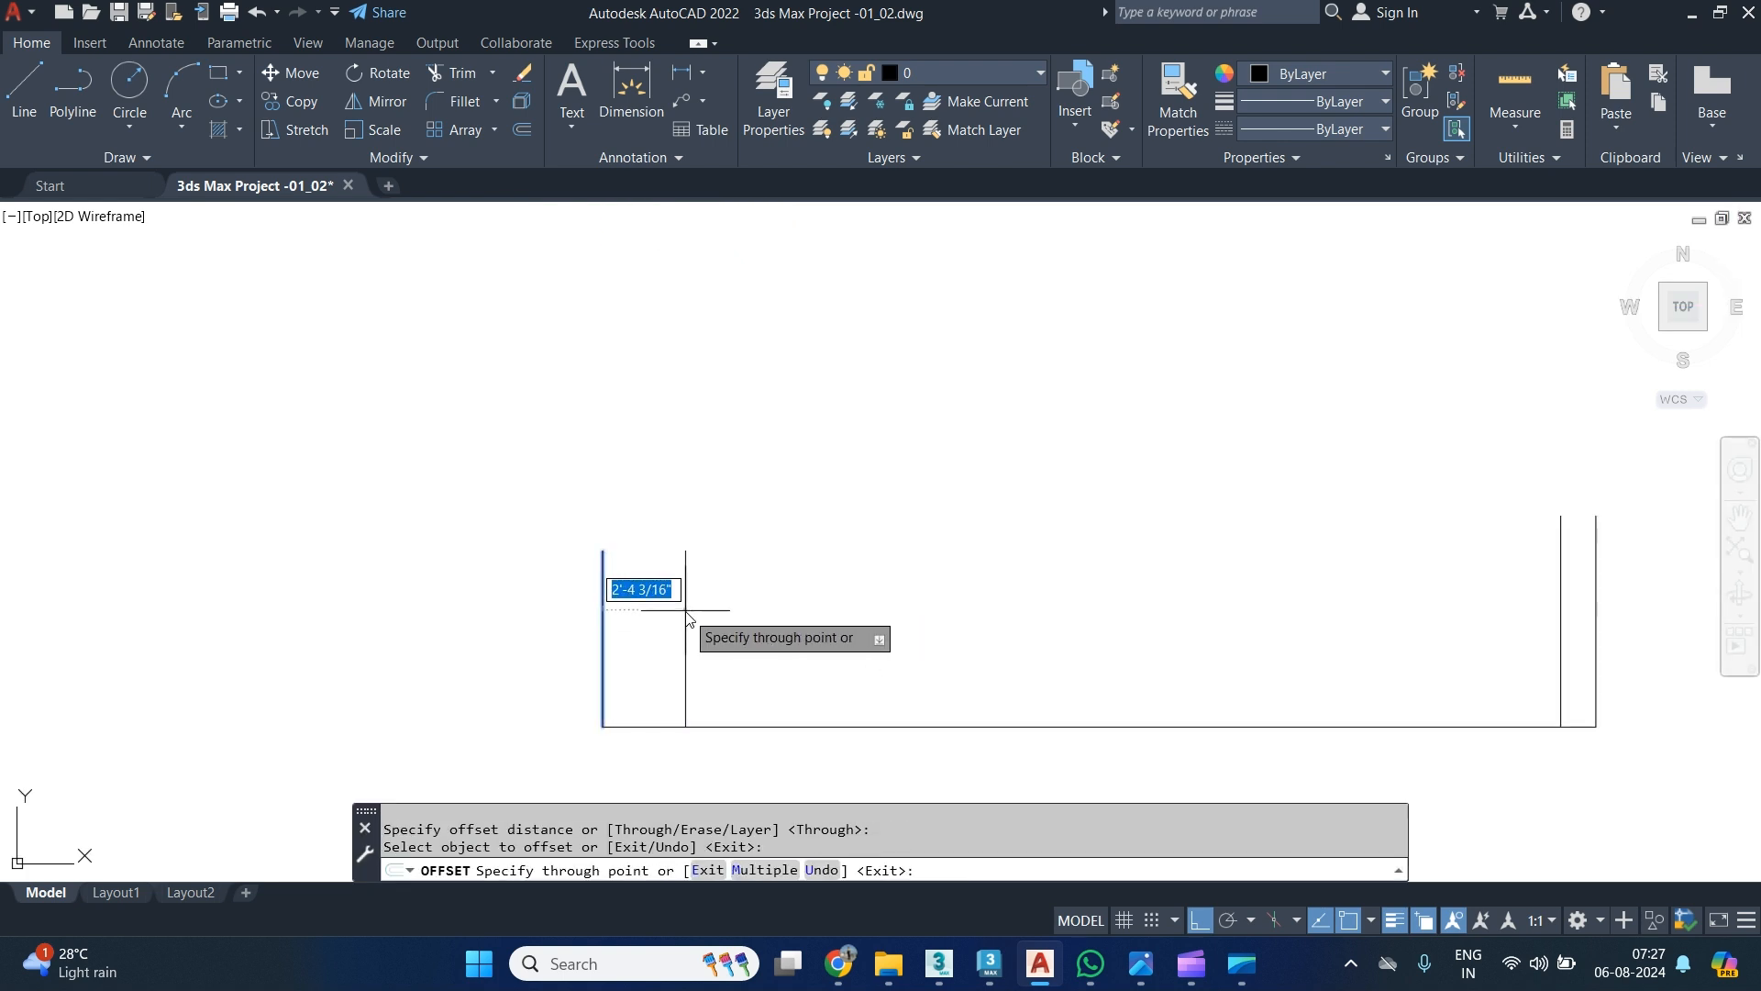
text(1')
key(Return)
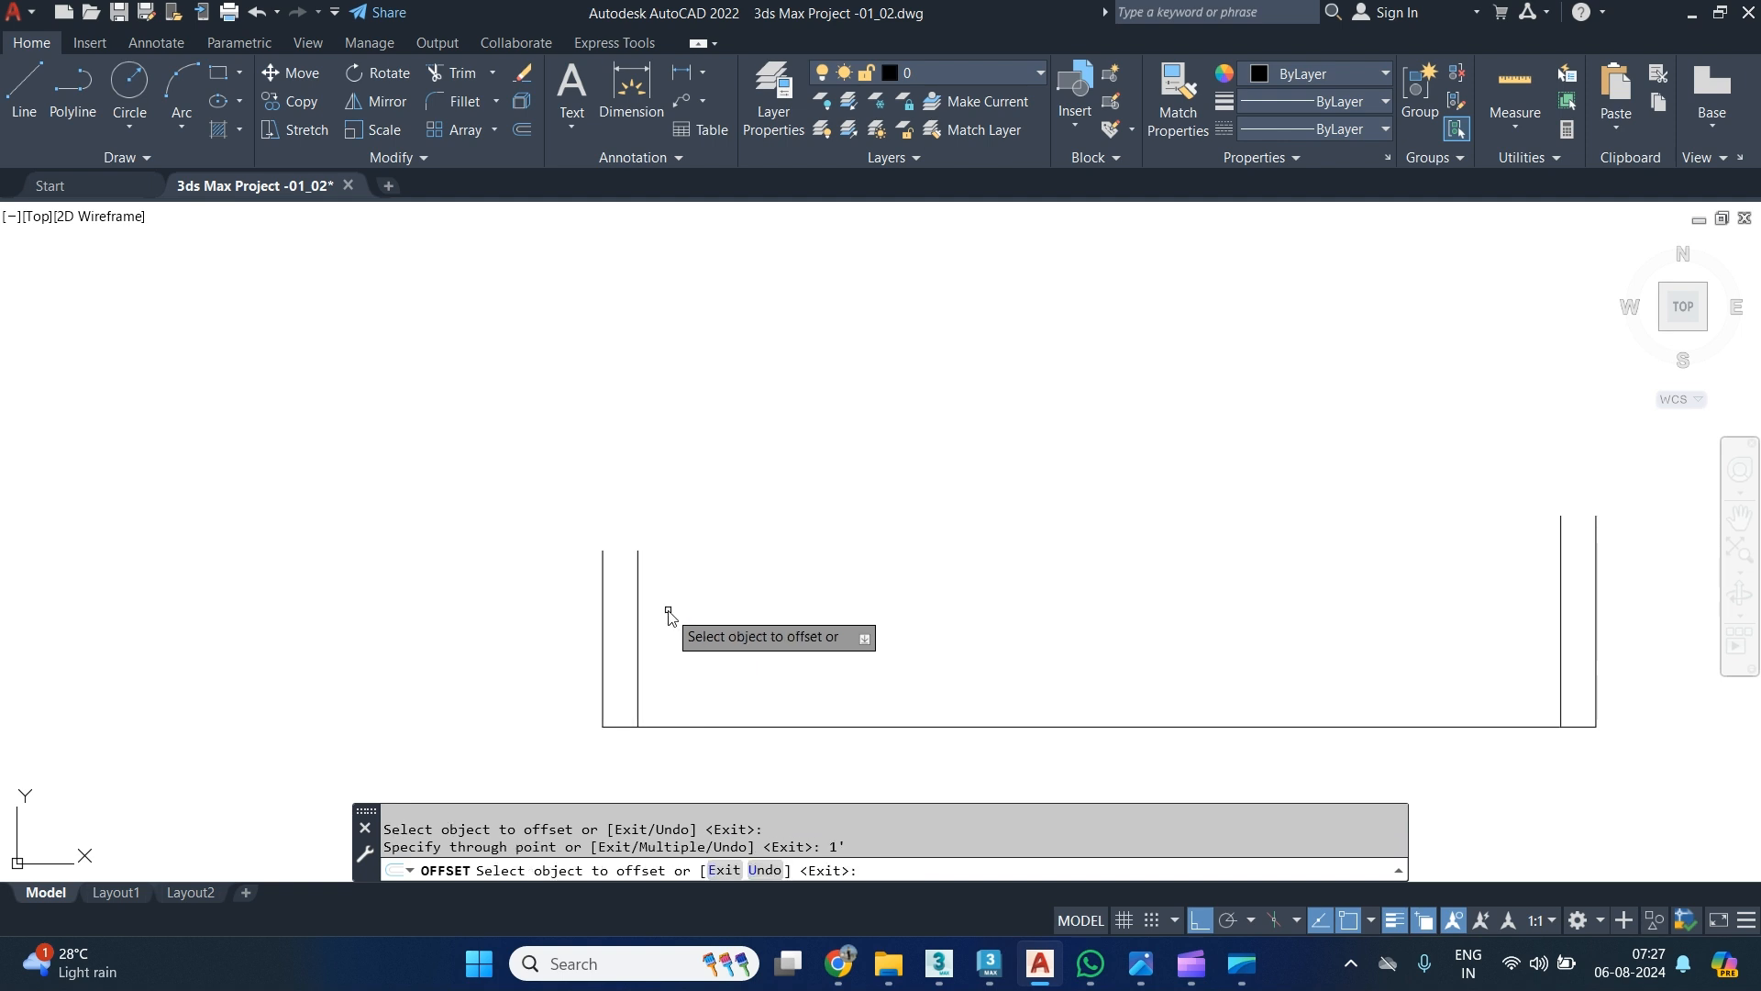
Add two more vertical lines to the right at 1' spacing by offsetting the newest line each time.
click(639, 582)
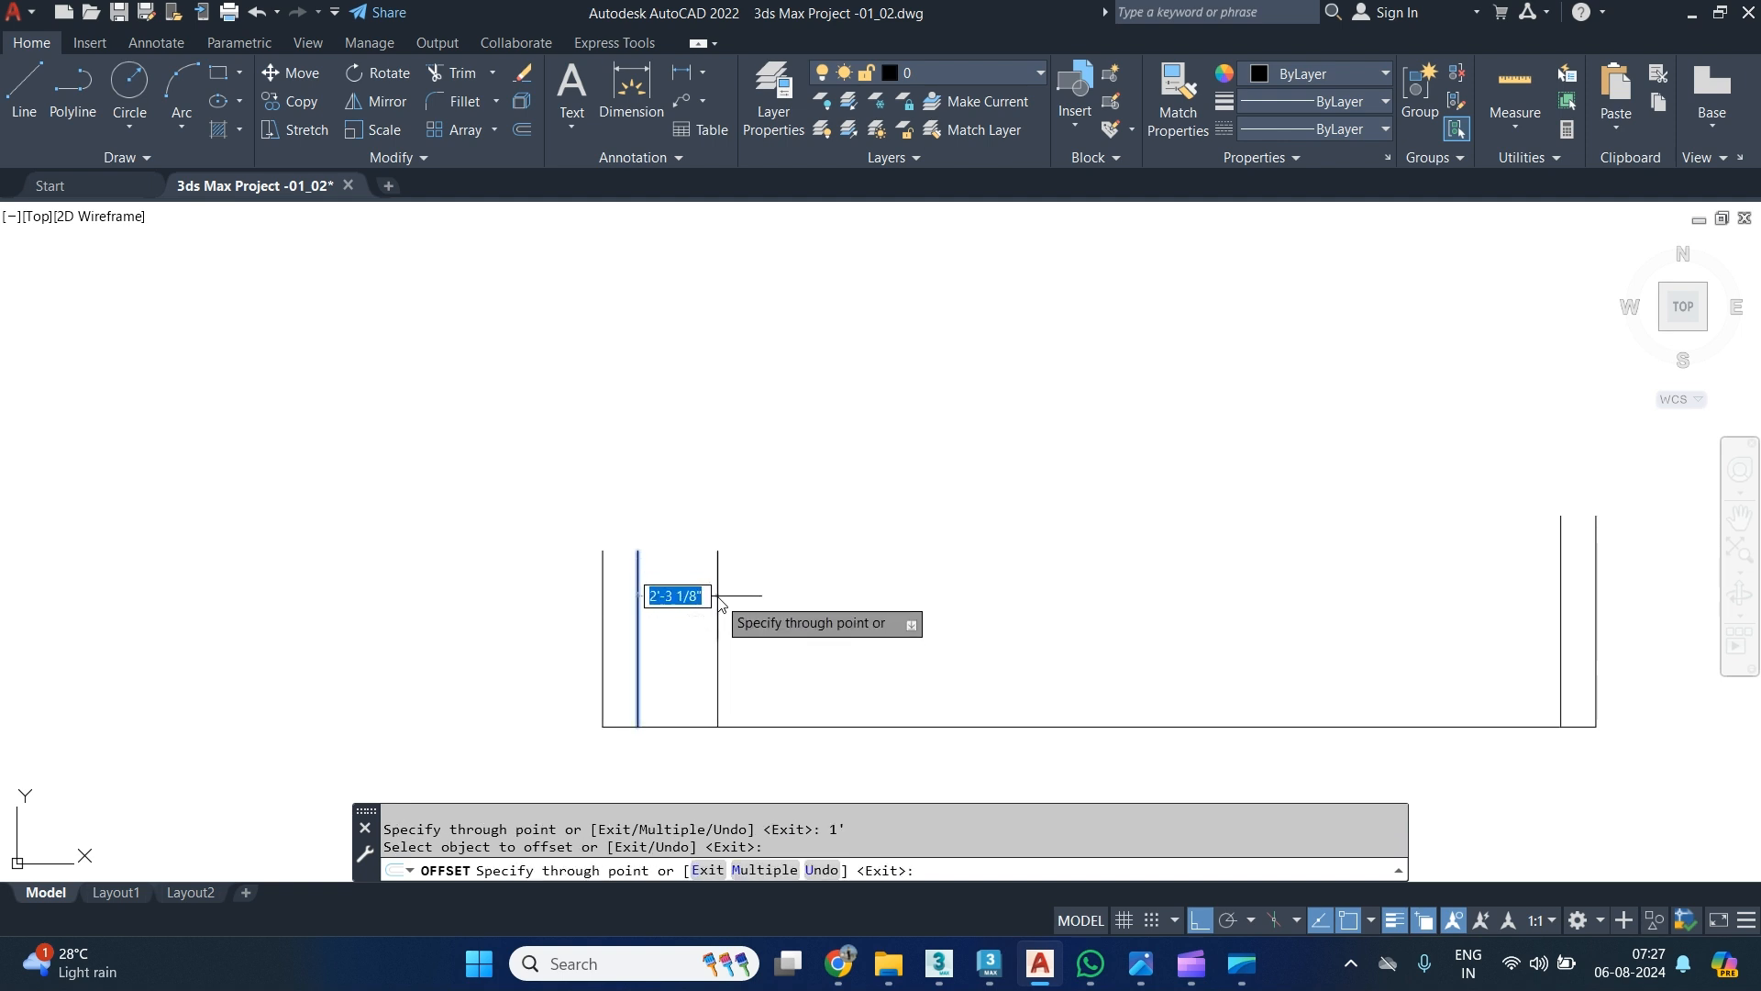
text(1)
key(Return)
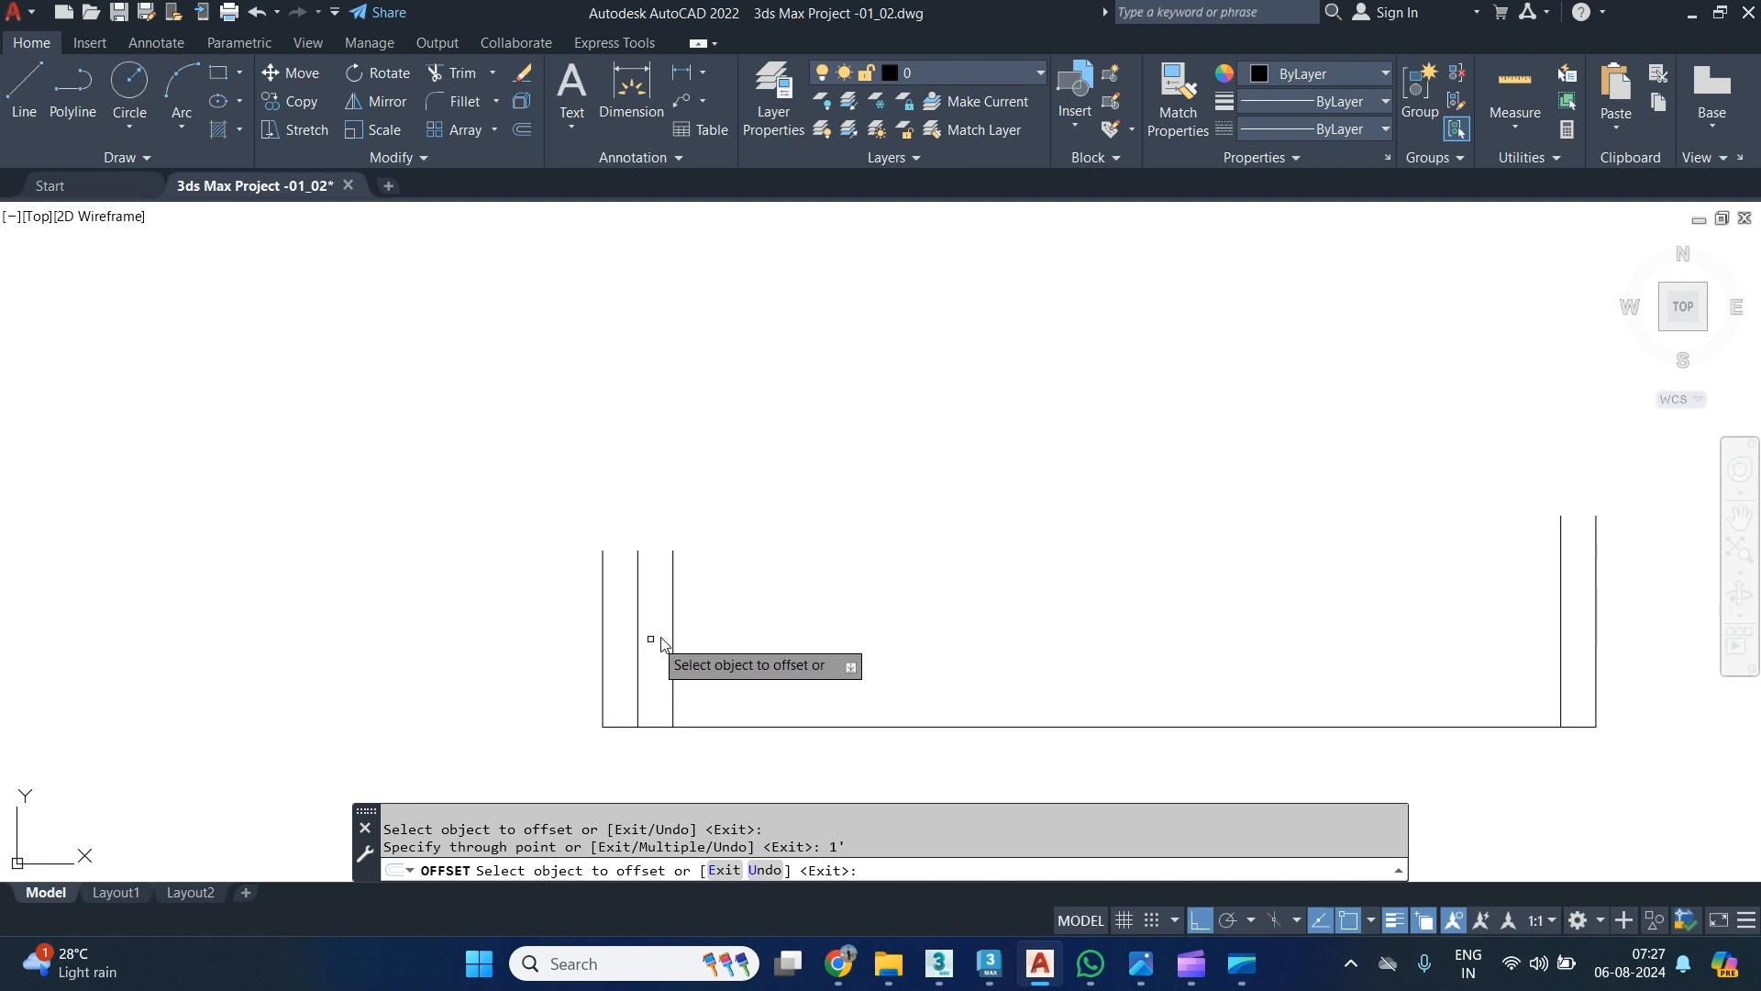
click(674, 641)
text(1')
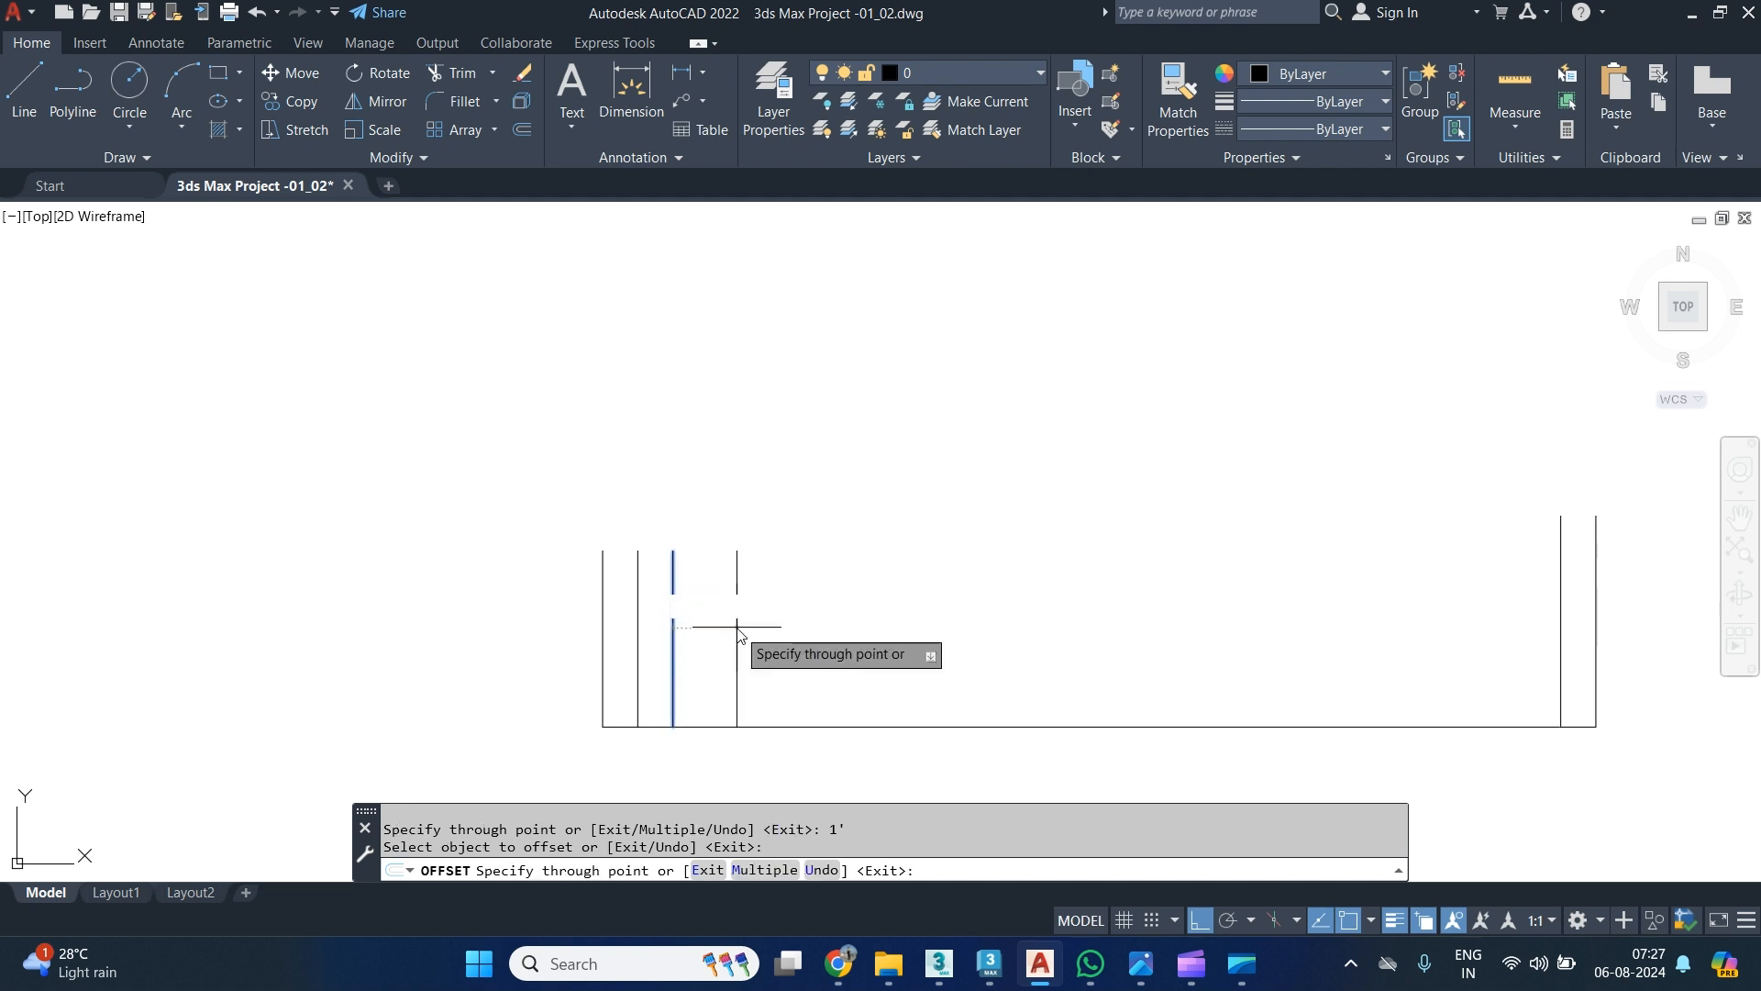
key(Return)
key(Return)
scroll(885, 594, down, 2)
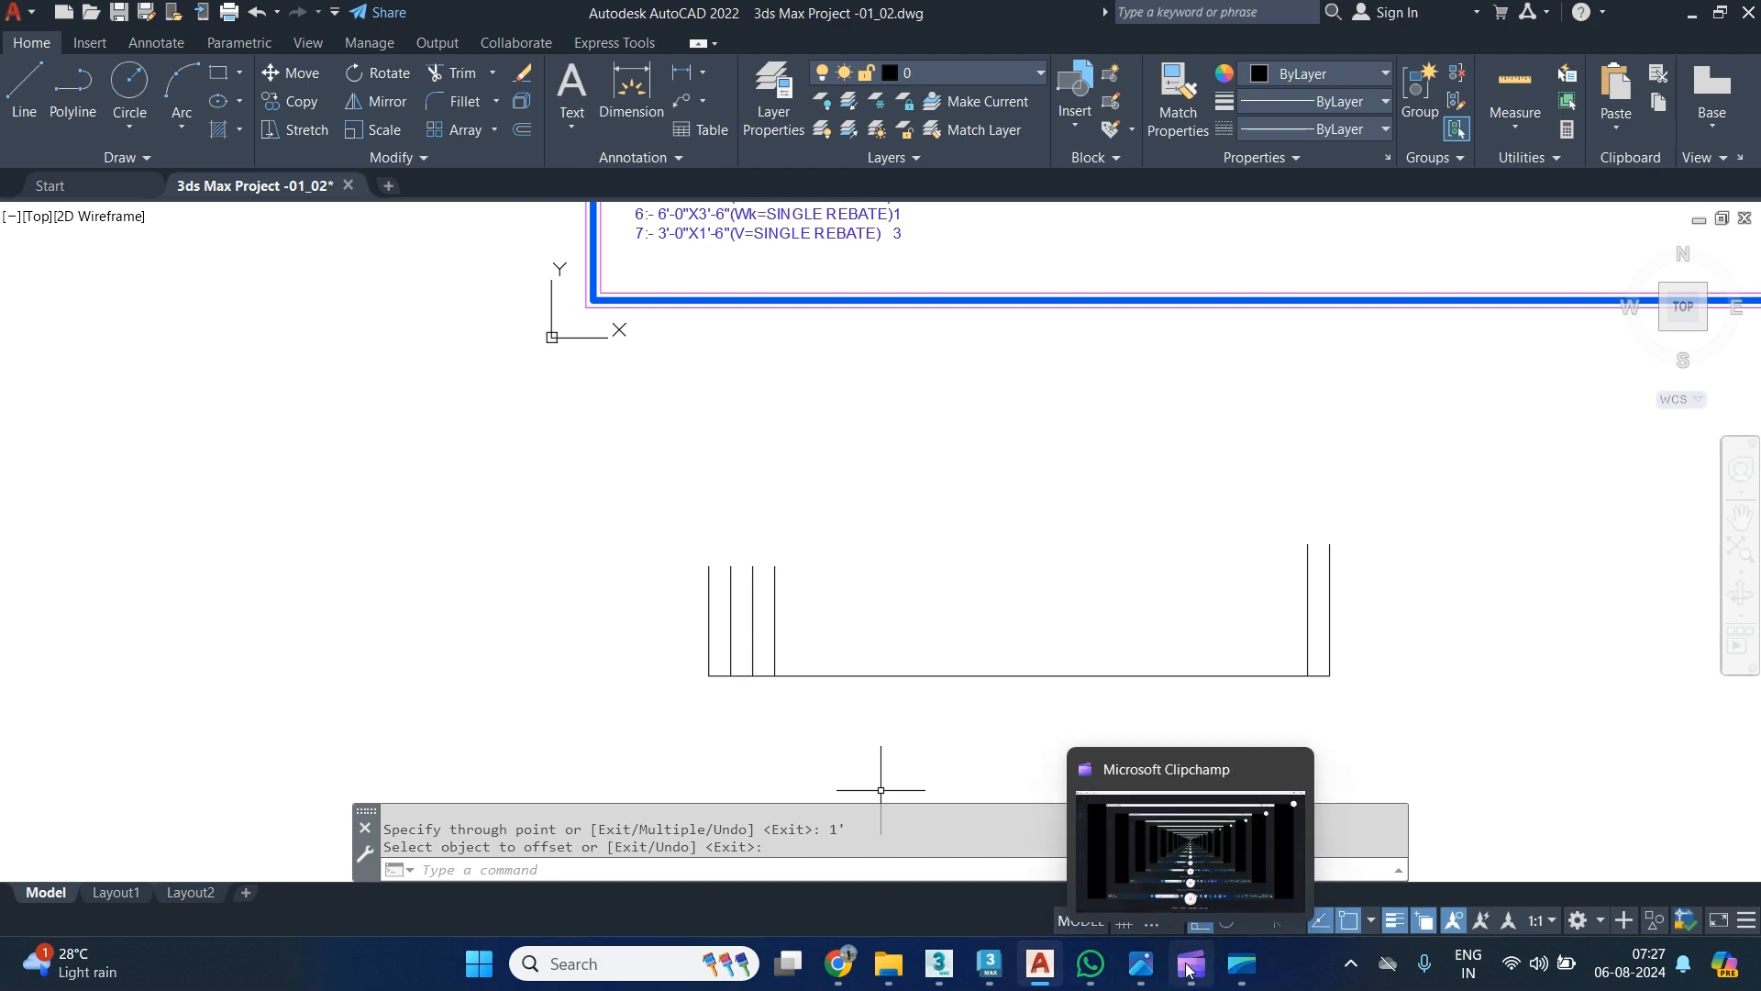
Check the boundary wall in the Photos reference render, and in AutoCAD draw a line along the base from the fourth vertical line to the gate pillar's inner side.
click(1143, 963)
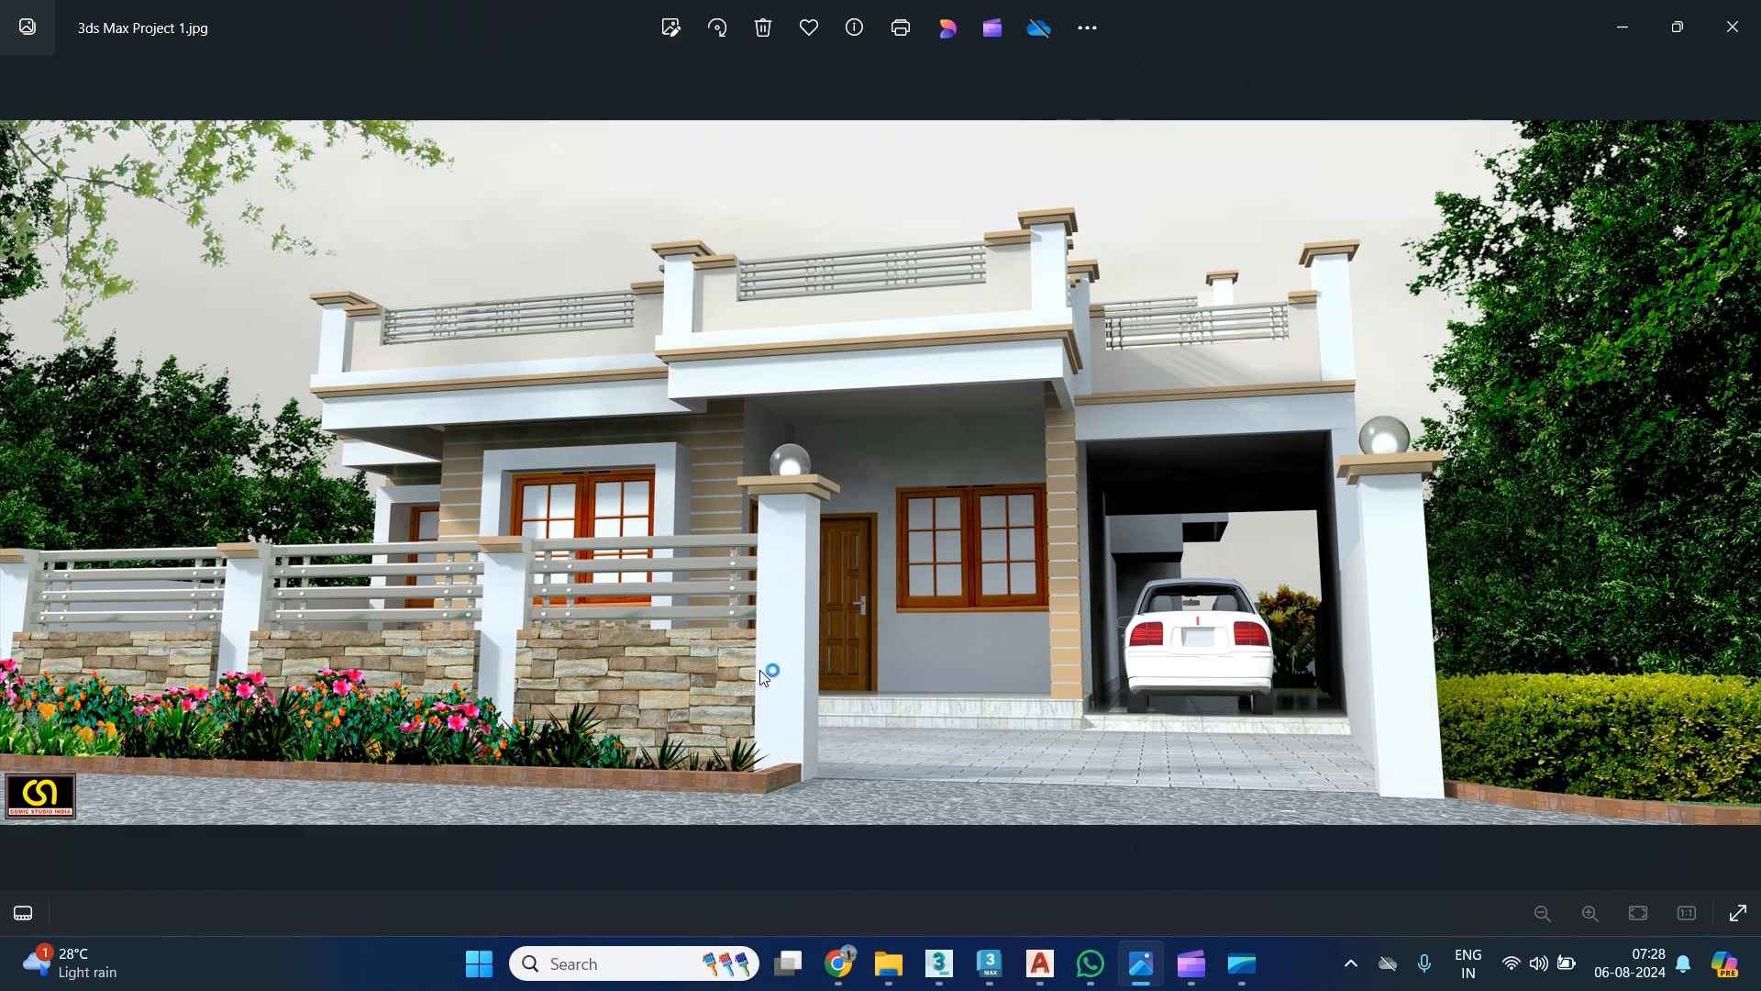
click(1625, 35)
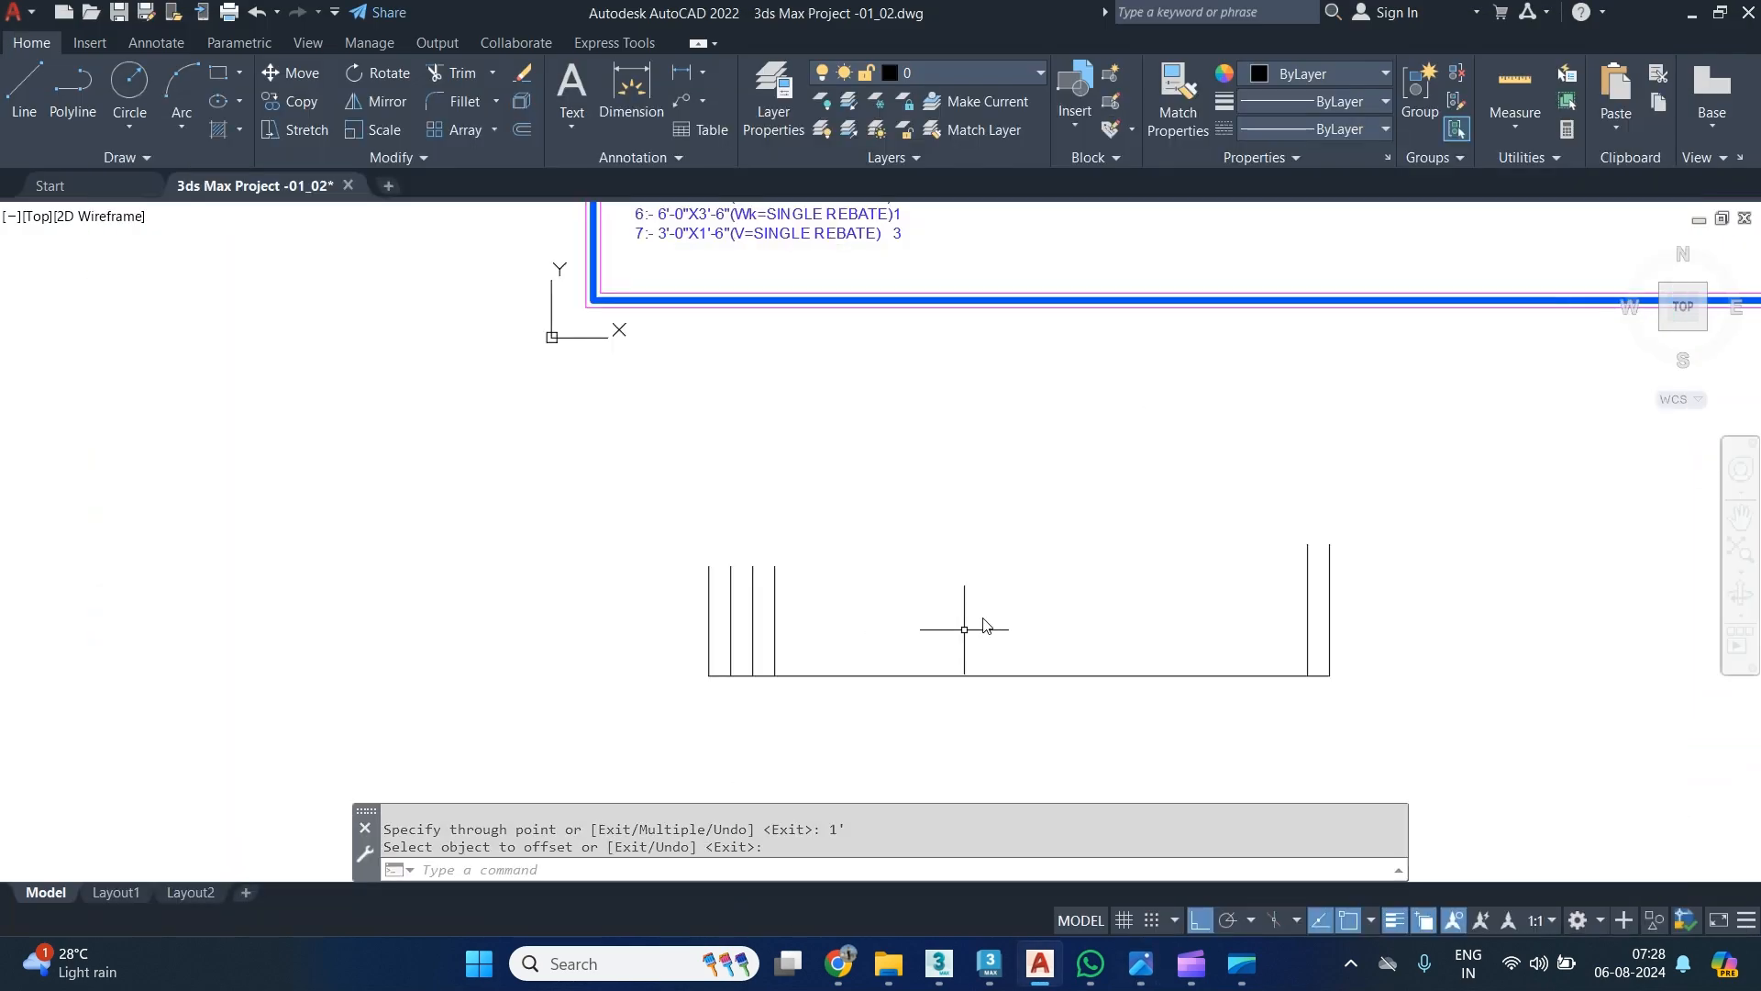
middle_drag(964, 630, 826, 598)
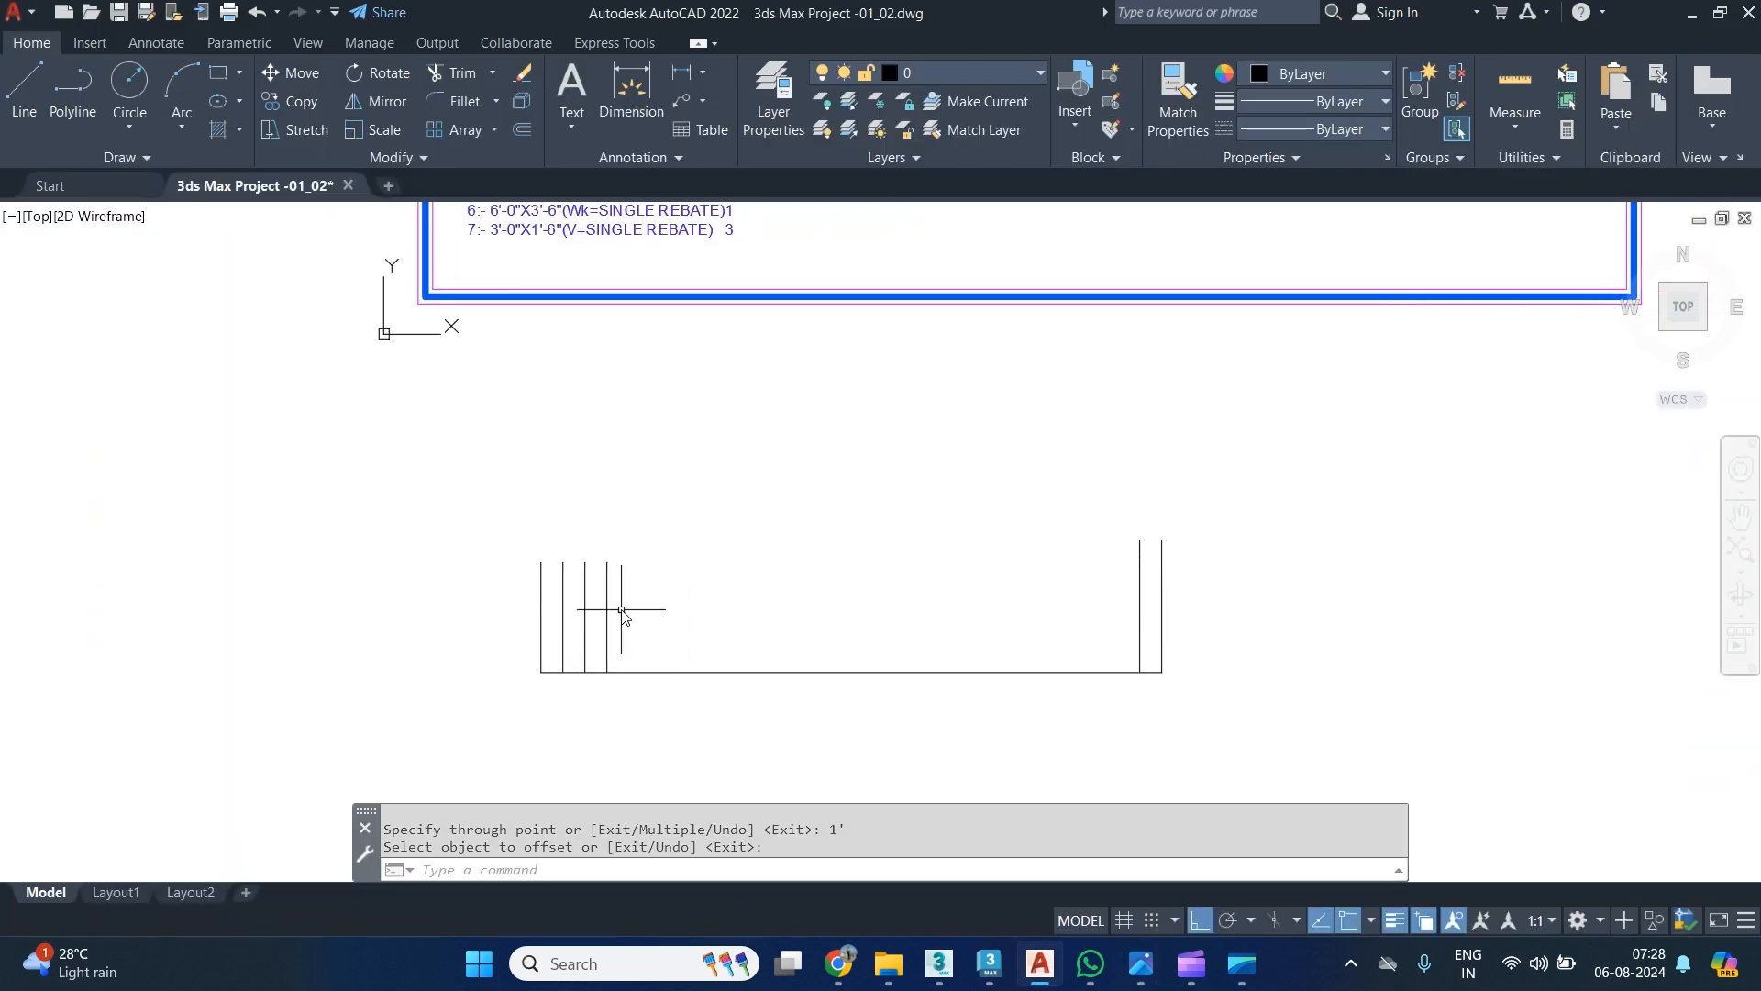
key(Escape)
text(l)
key(Return)
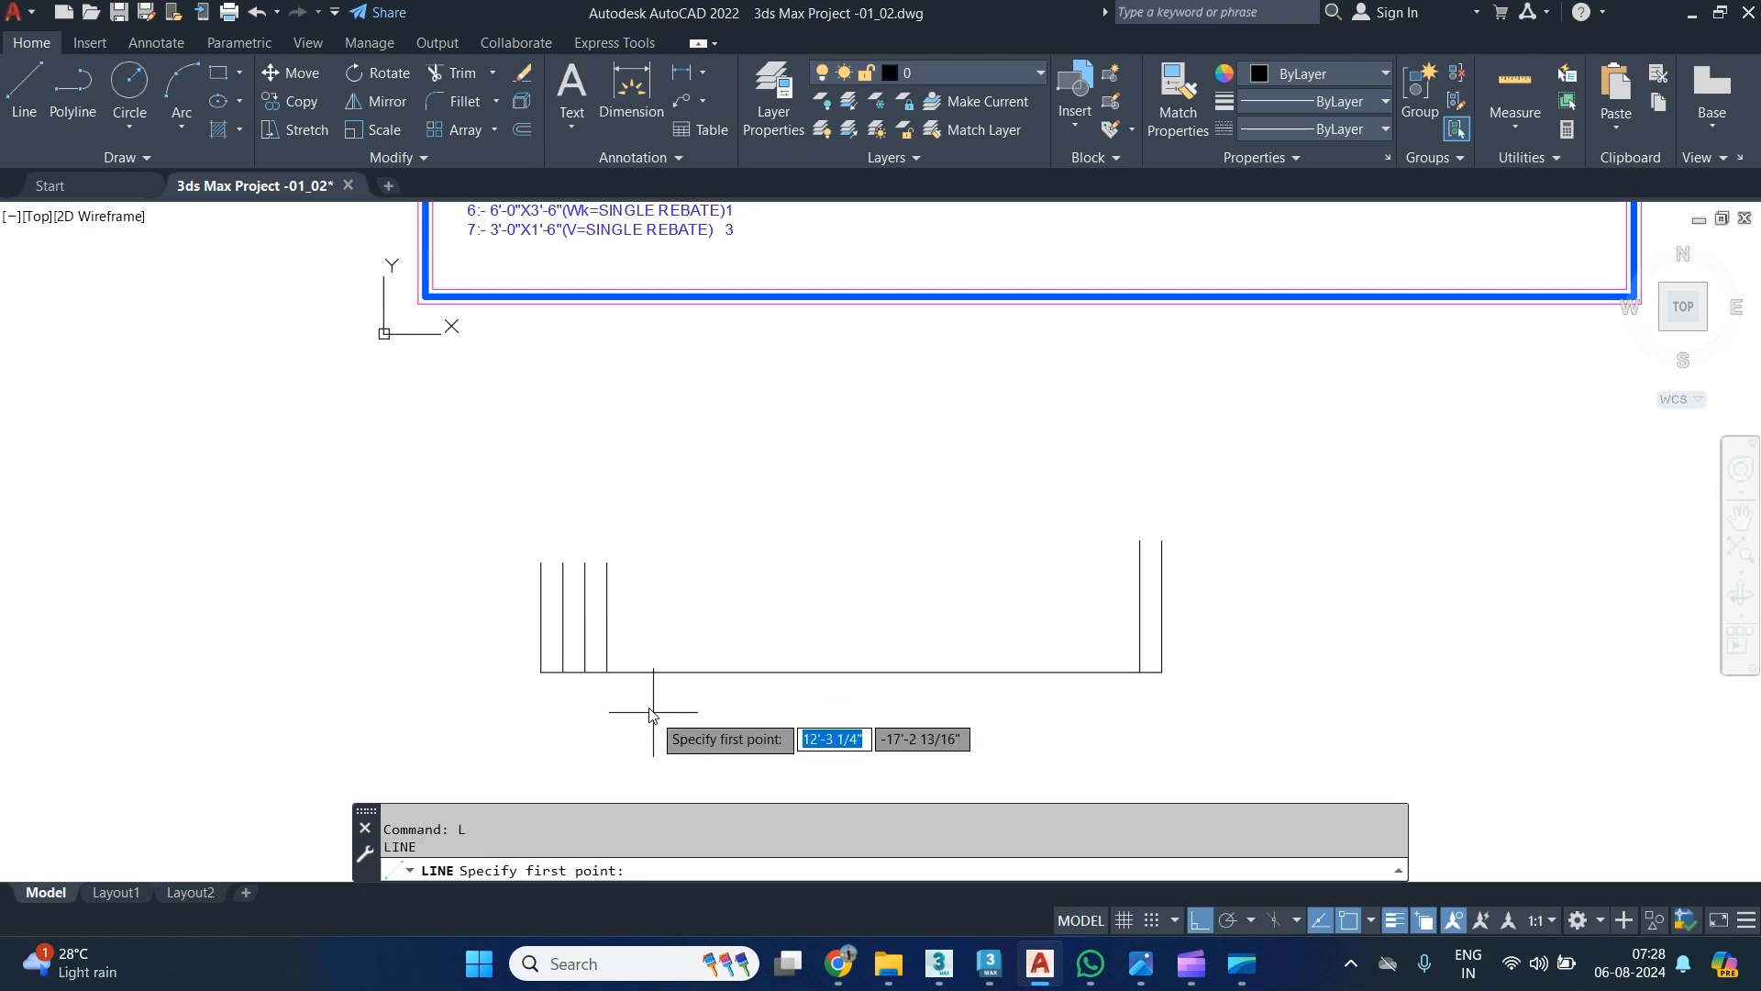
click(607, 671)
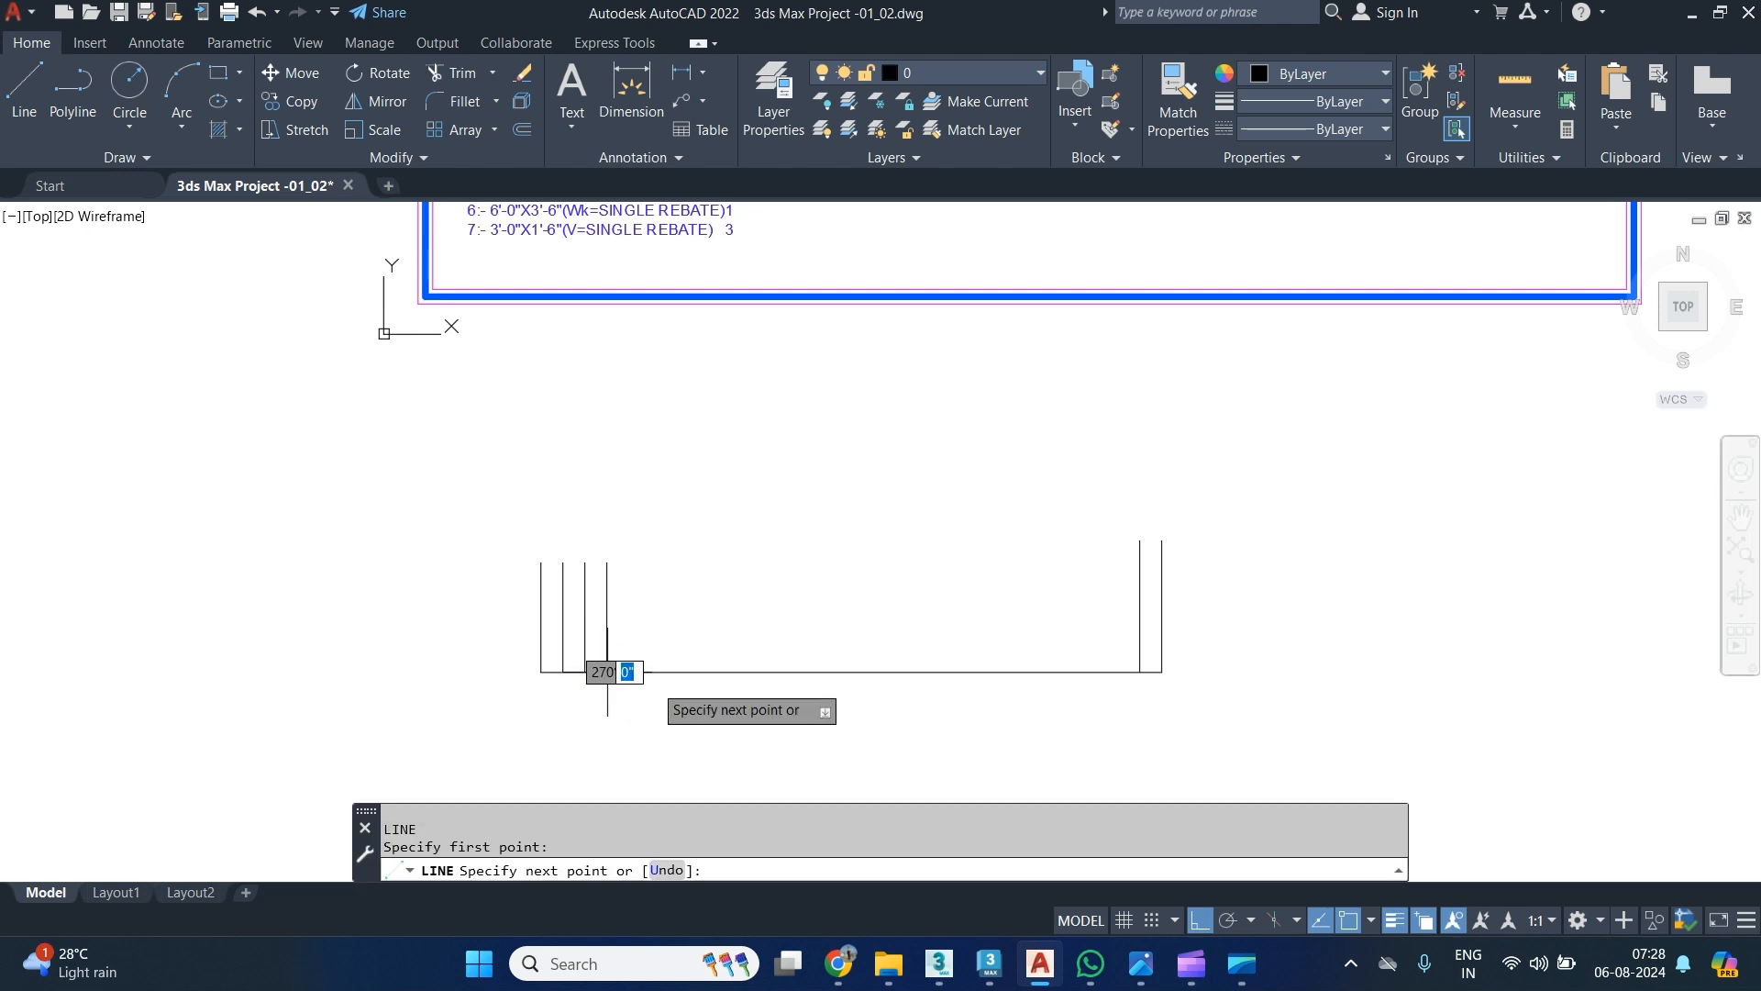
click(1140, 672)
key(Escape)
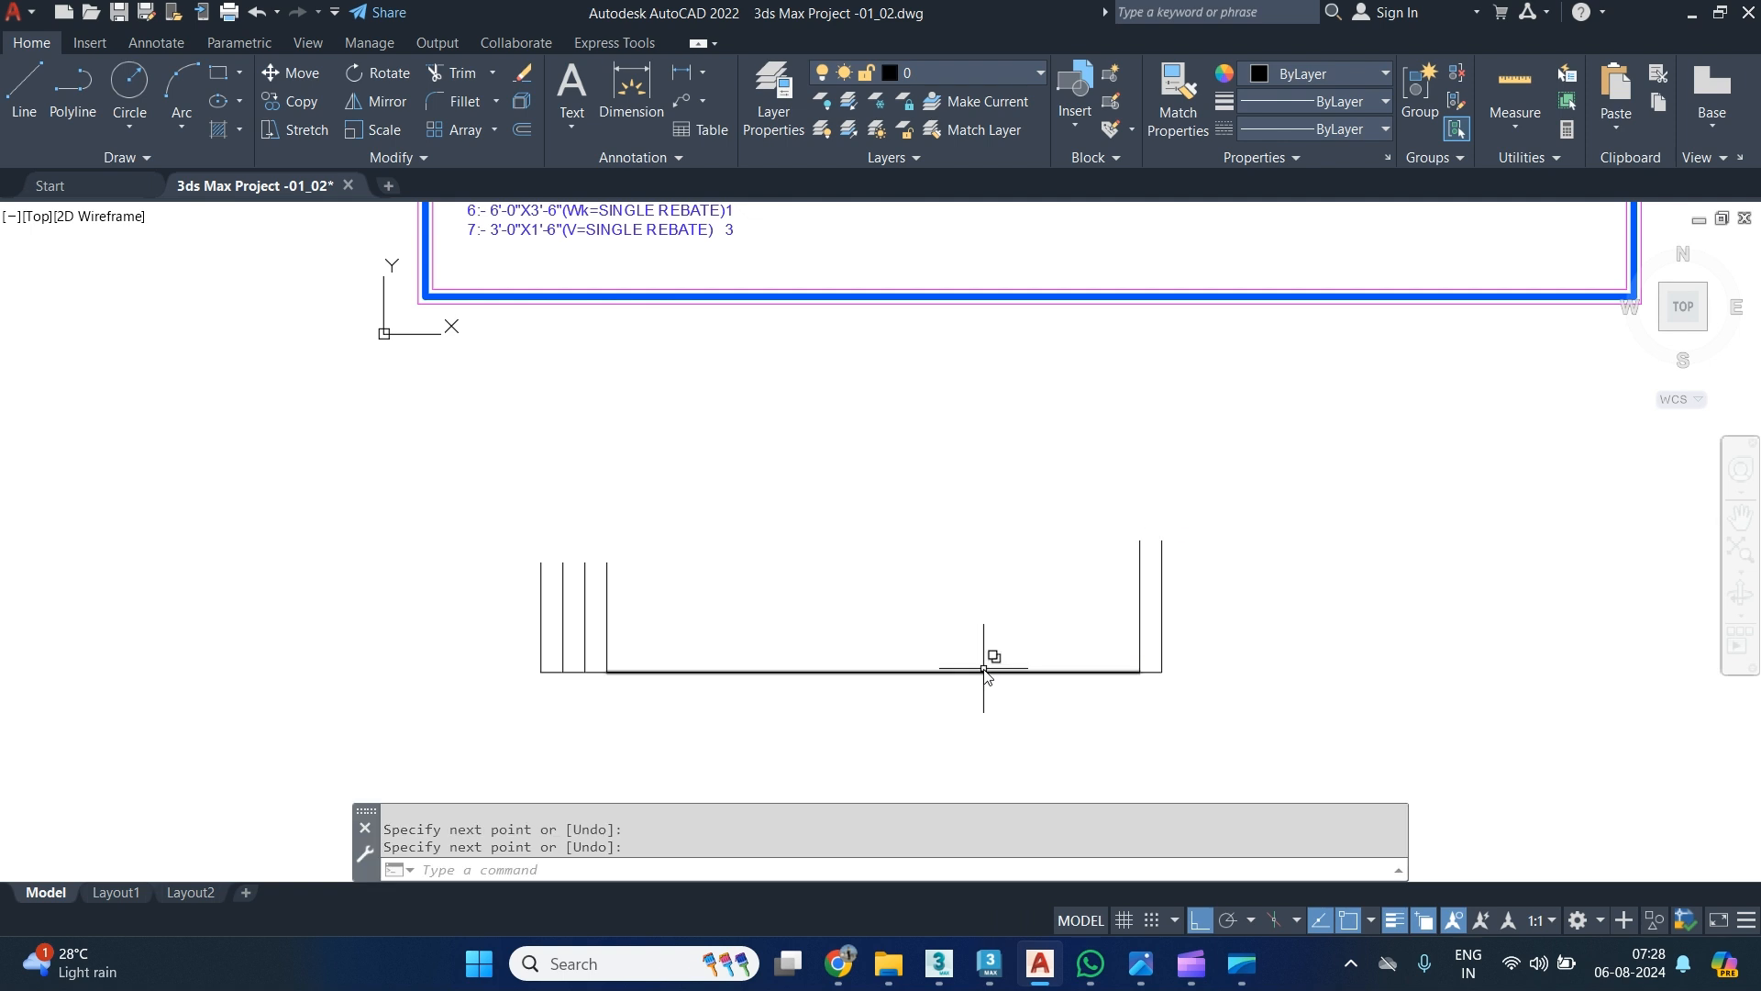
Divide the shorter base line between the fourth vertical line and the gate pillar into 3 segments.
click(987, 671)
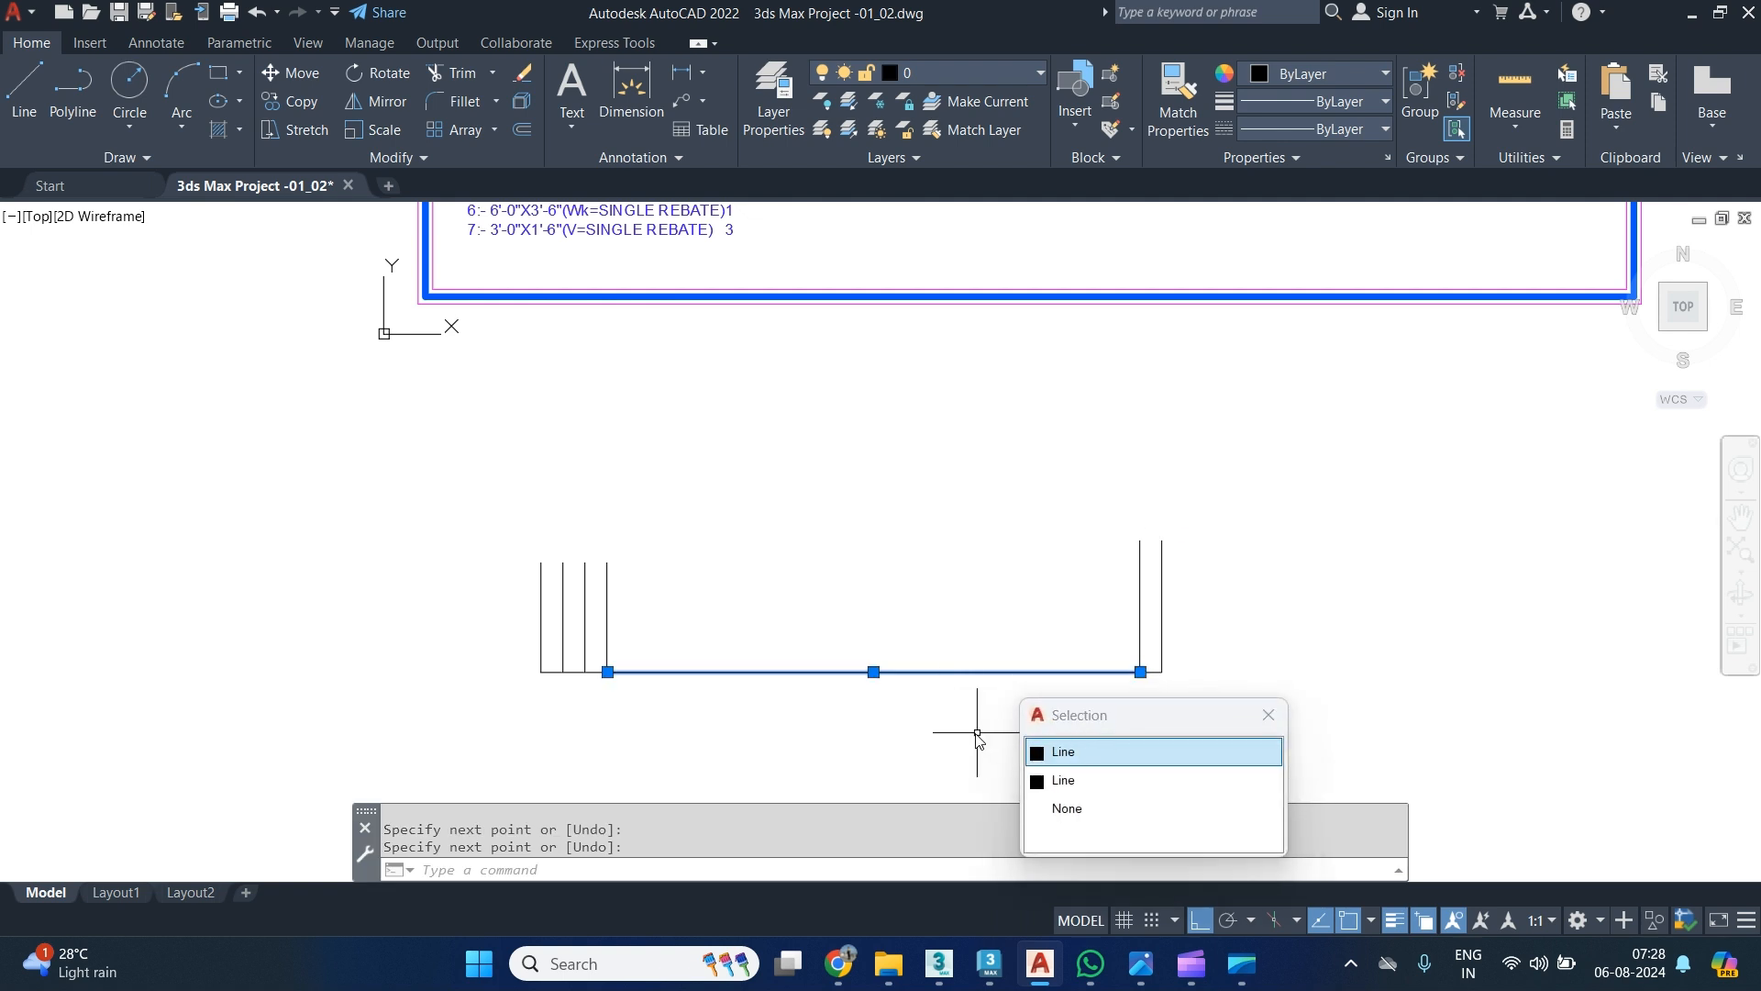
key(Escape)
text(DIV)
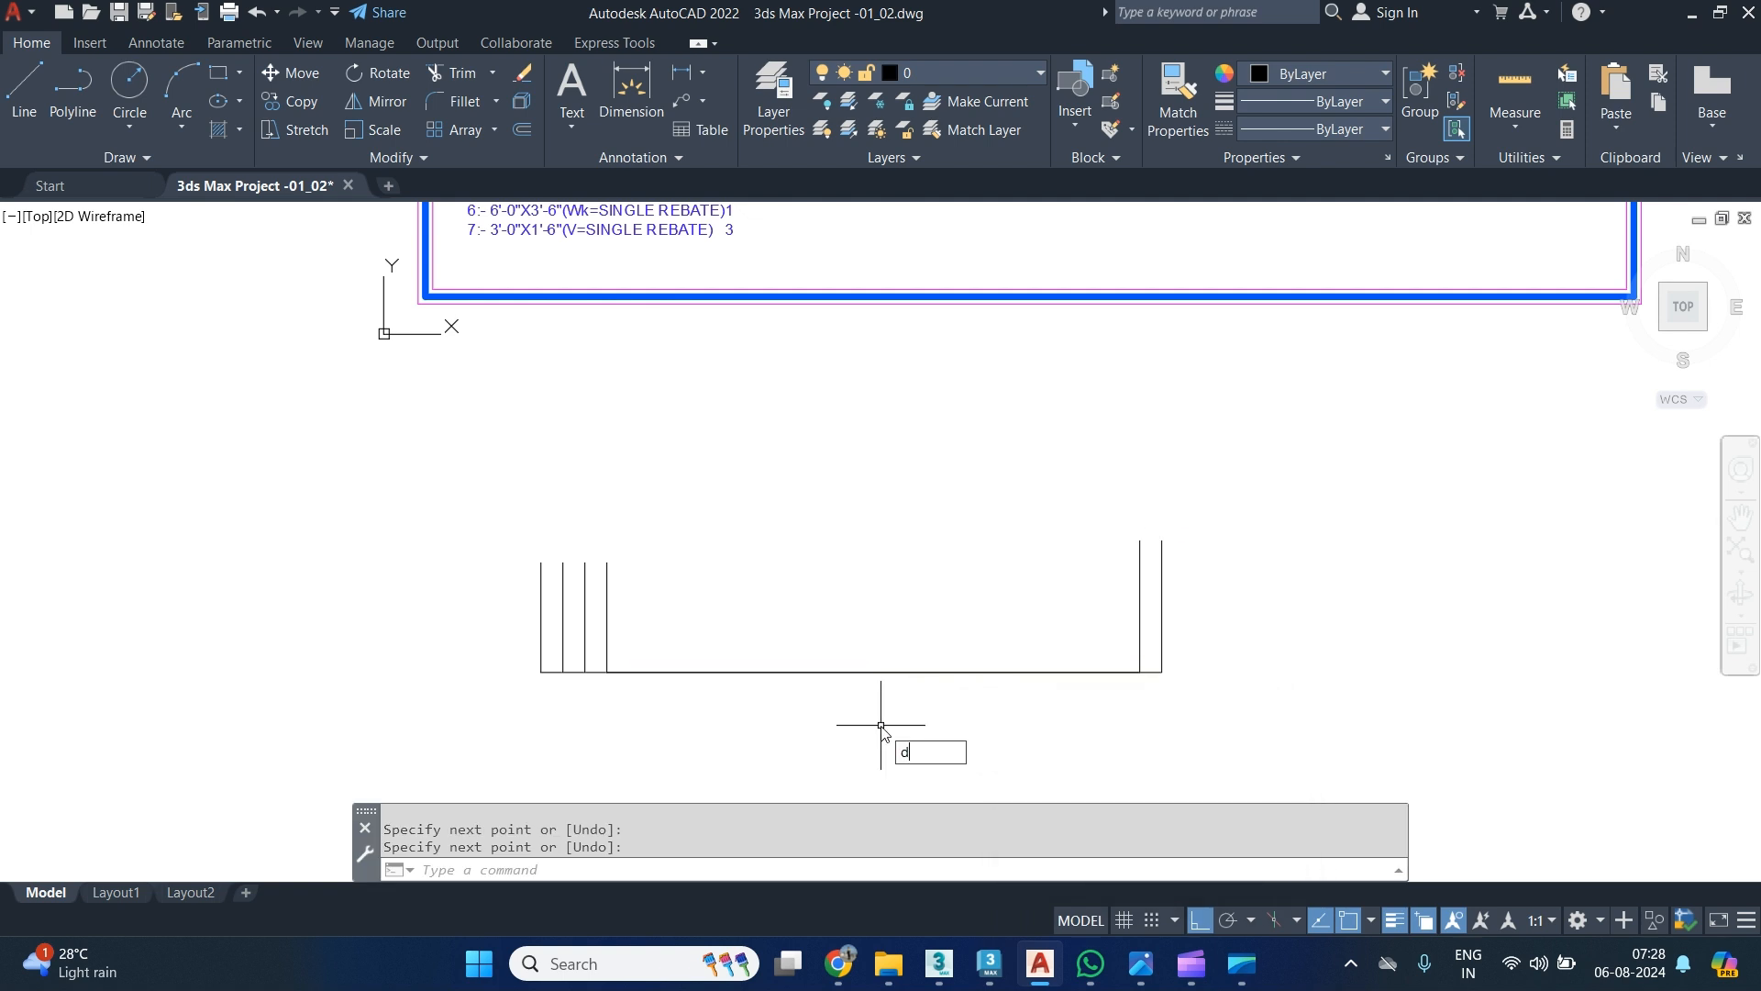
key(Return)
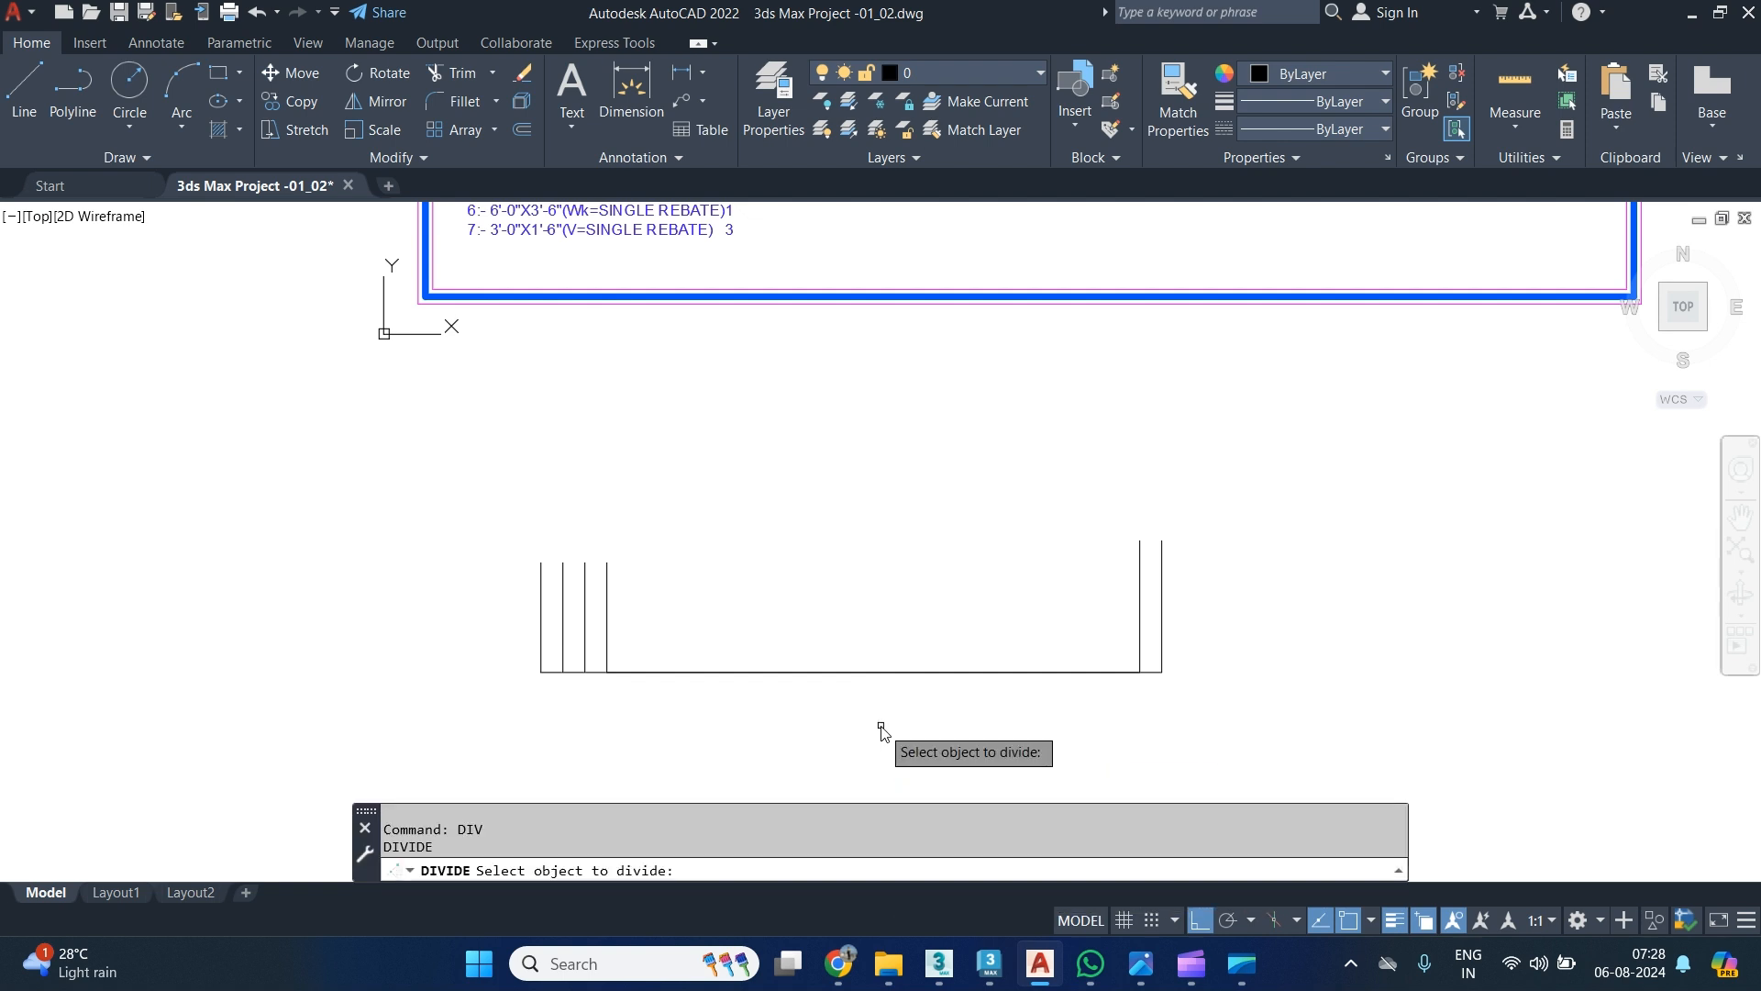
click(887, 671)
click(992, 752)
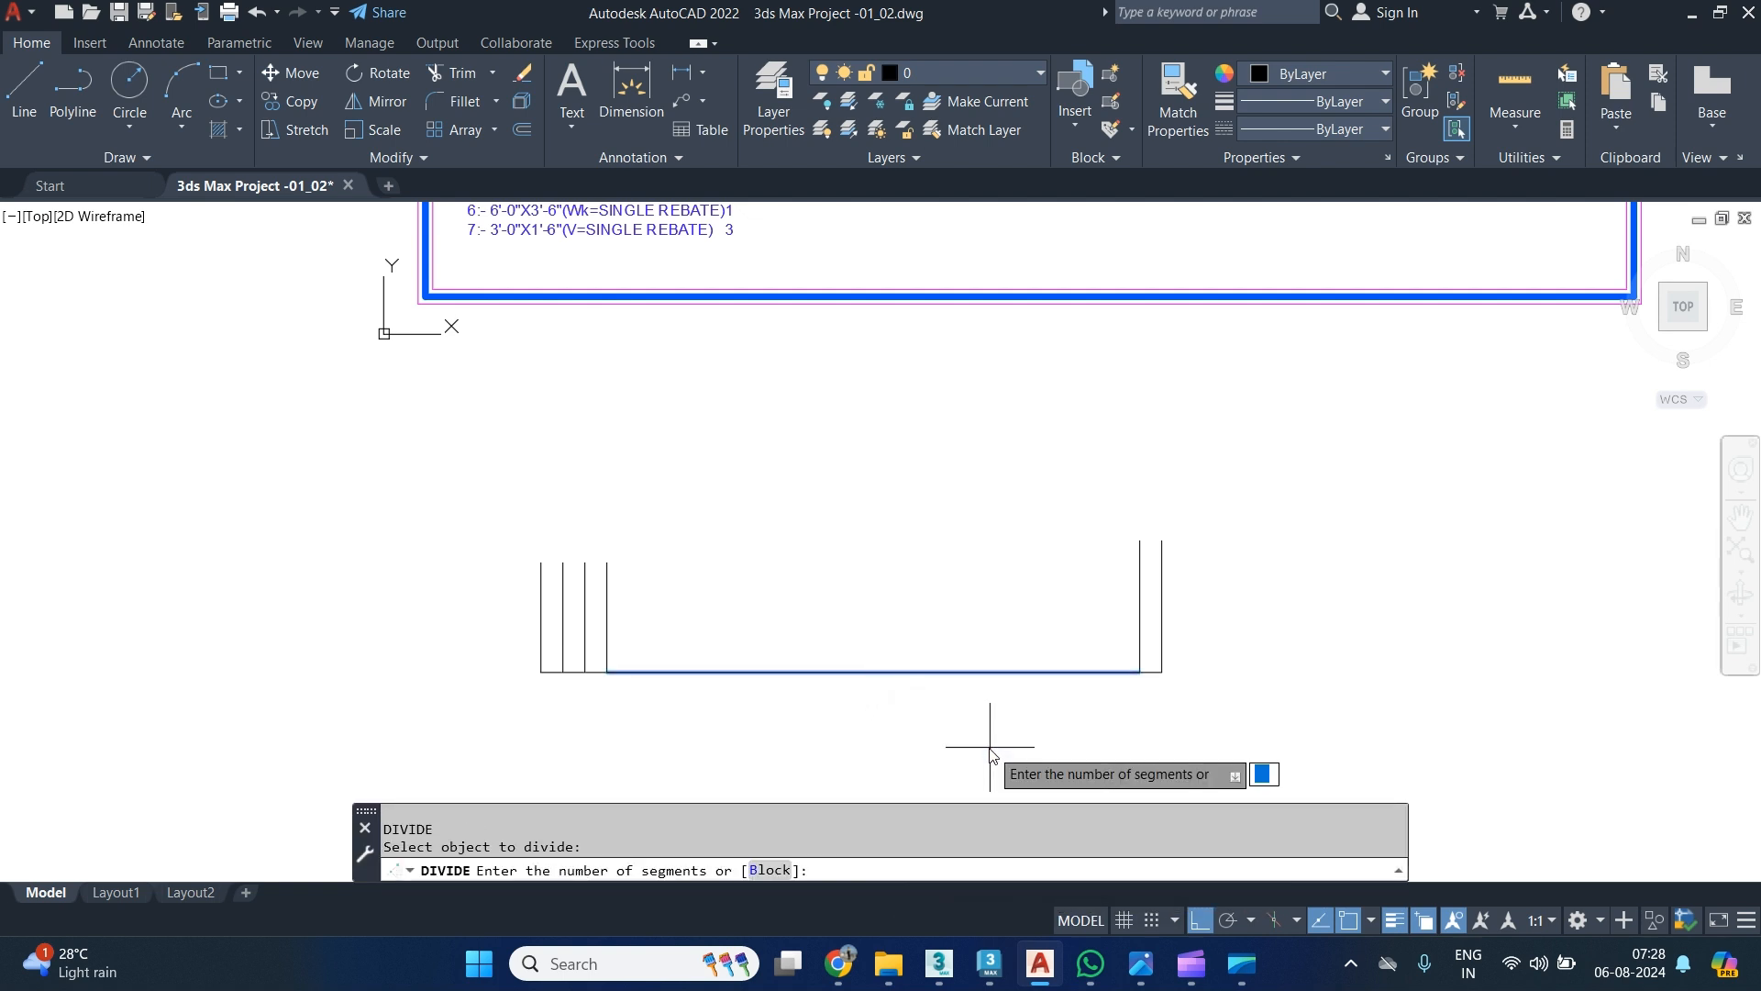
text(3)
key(Return)
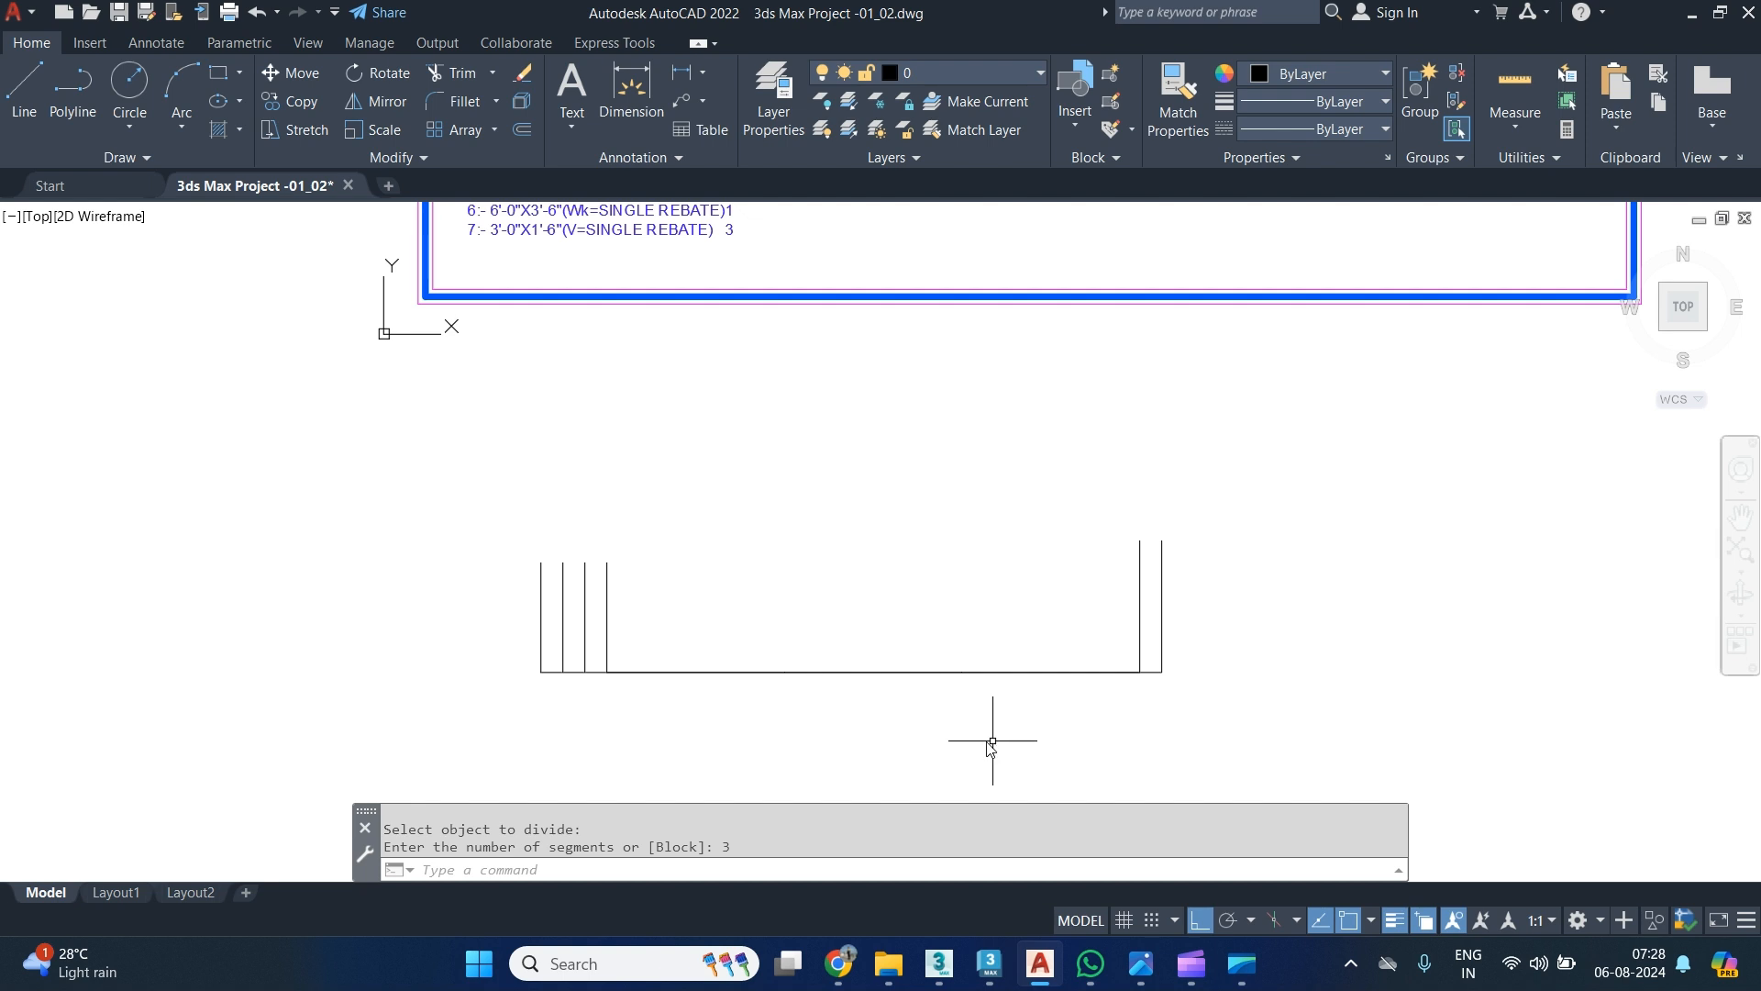
Set the point style to the circle with a cross, keeping the size at 5% relative to the screen.
click(1543, 159)
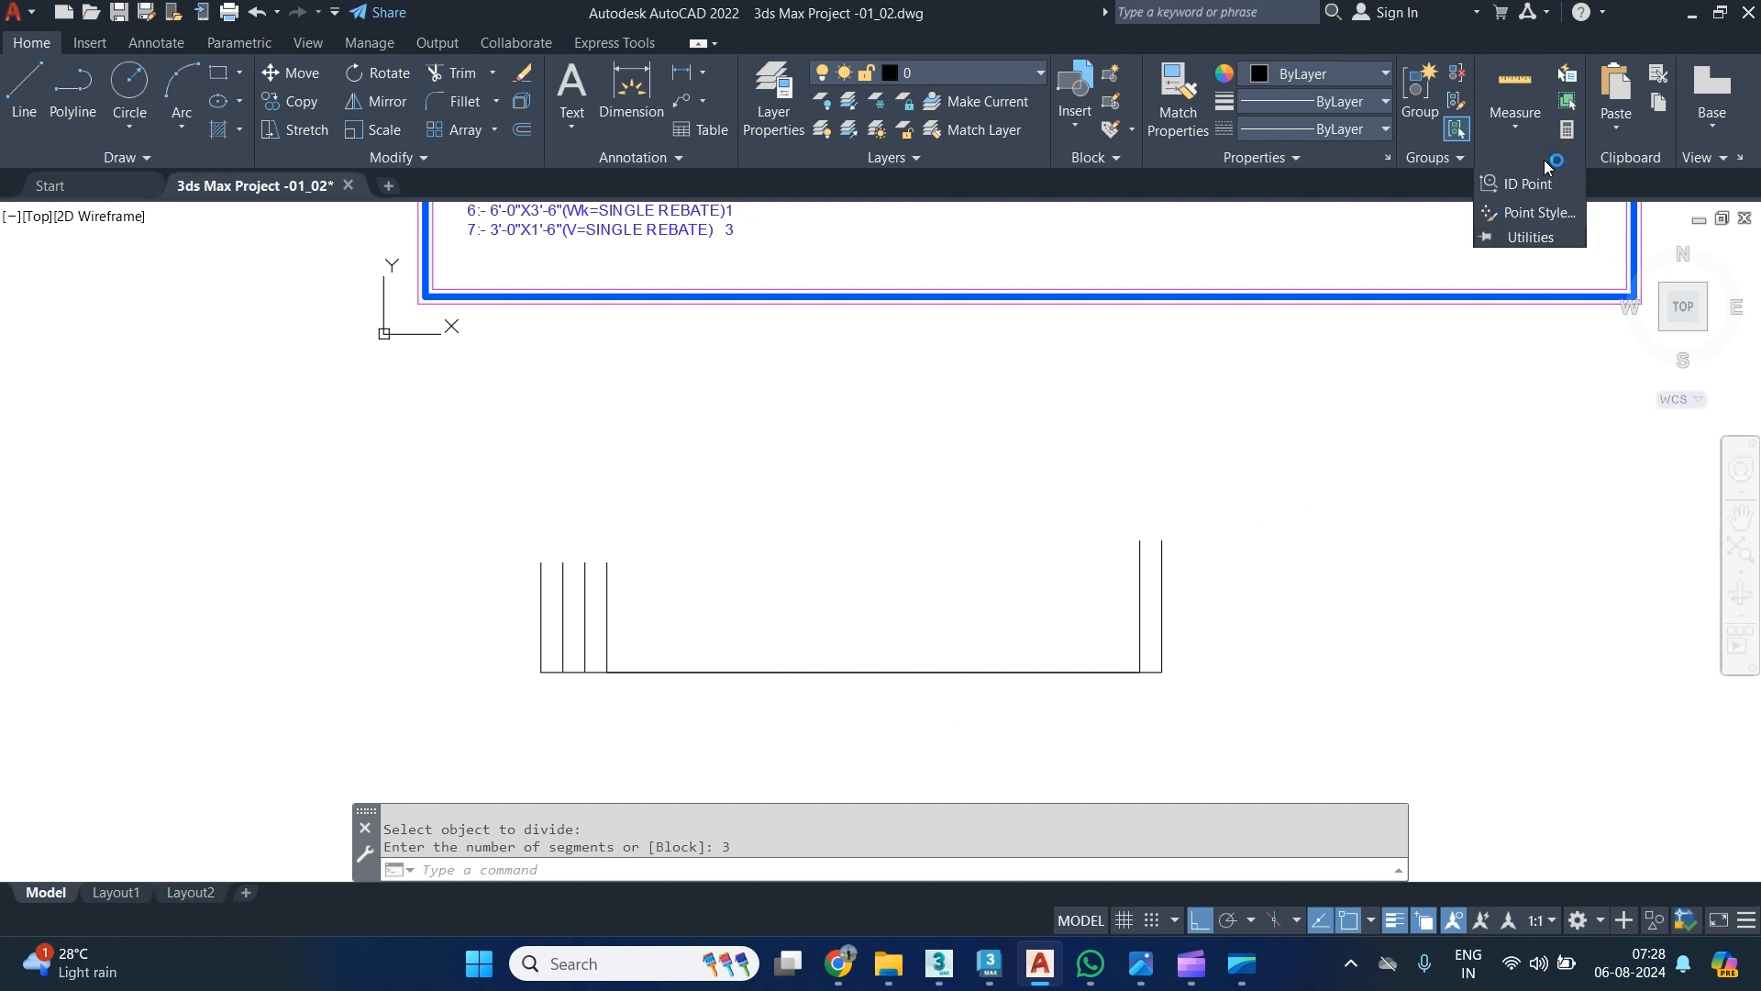
click(1537, 213)
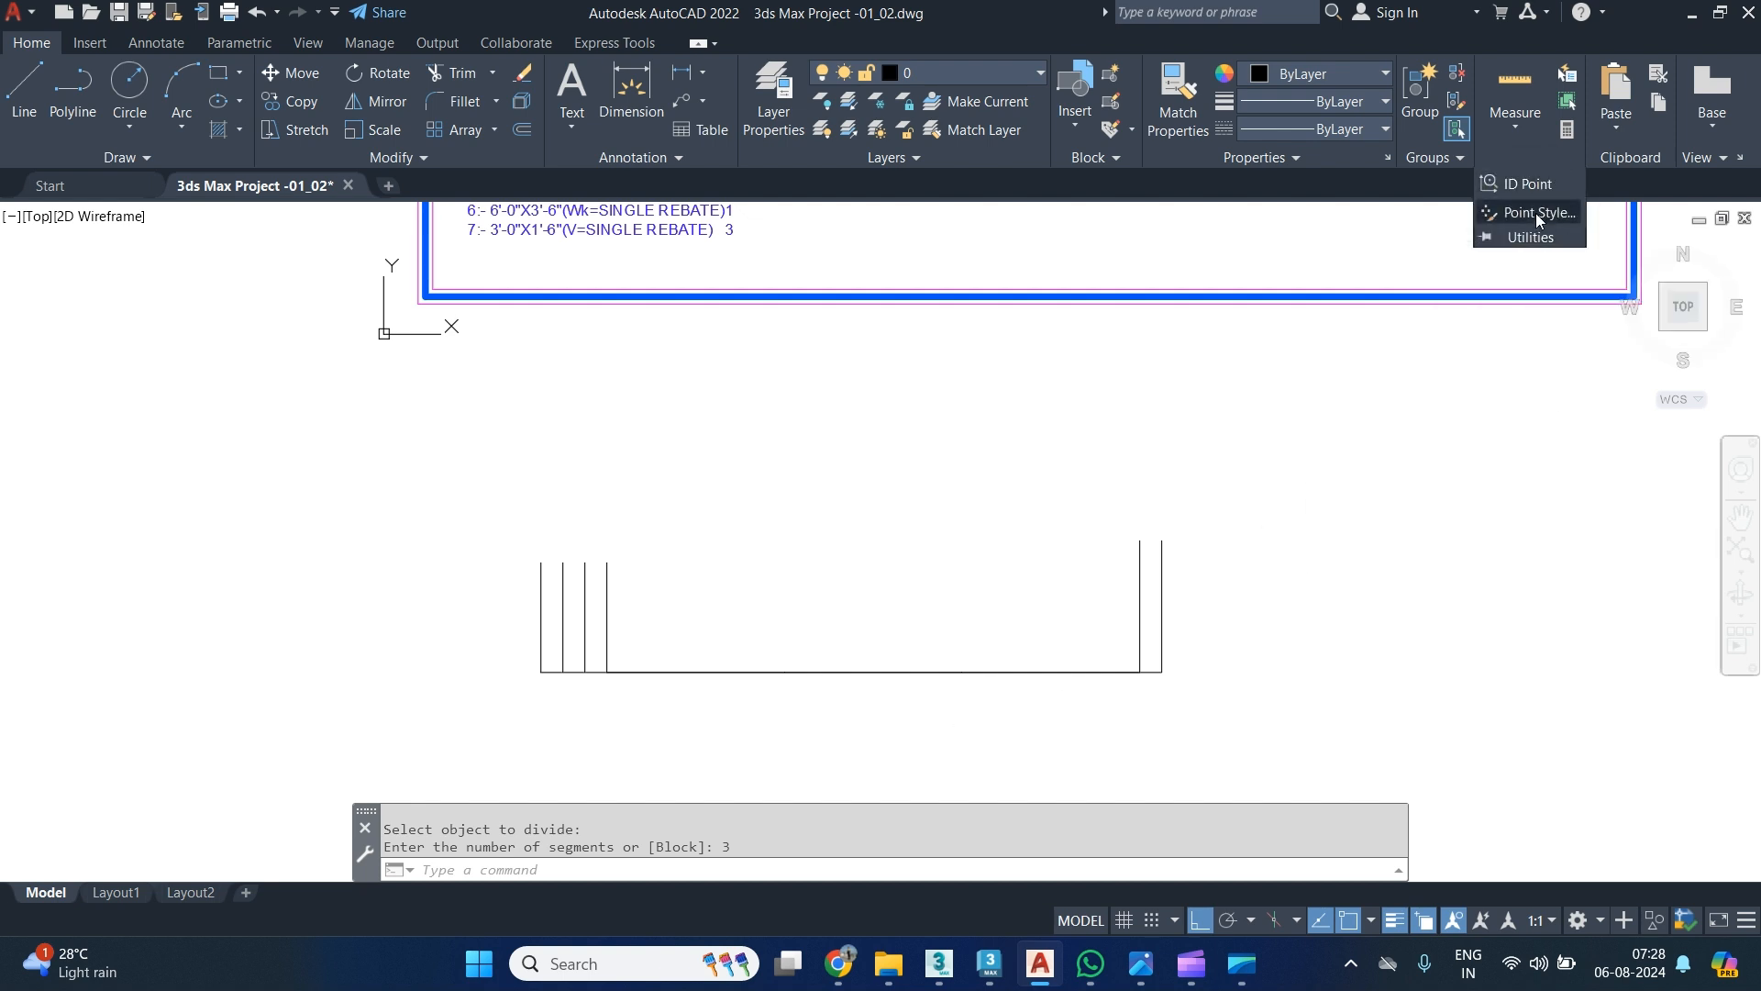
click(429, 558)
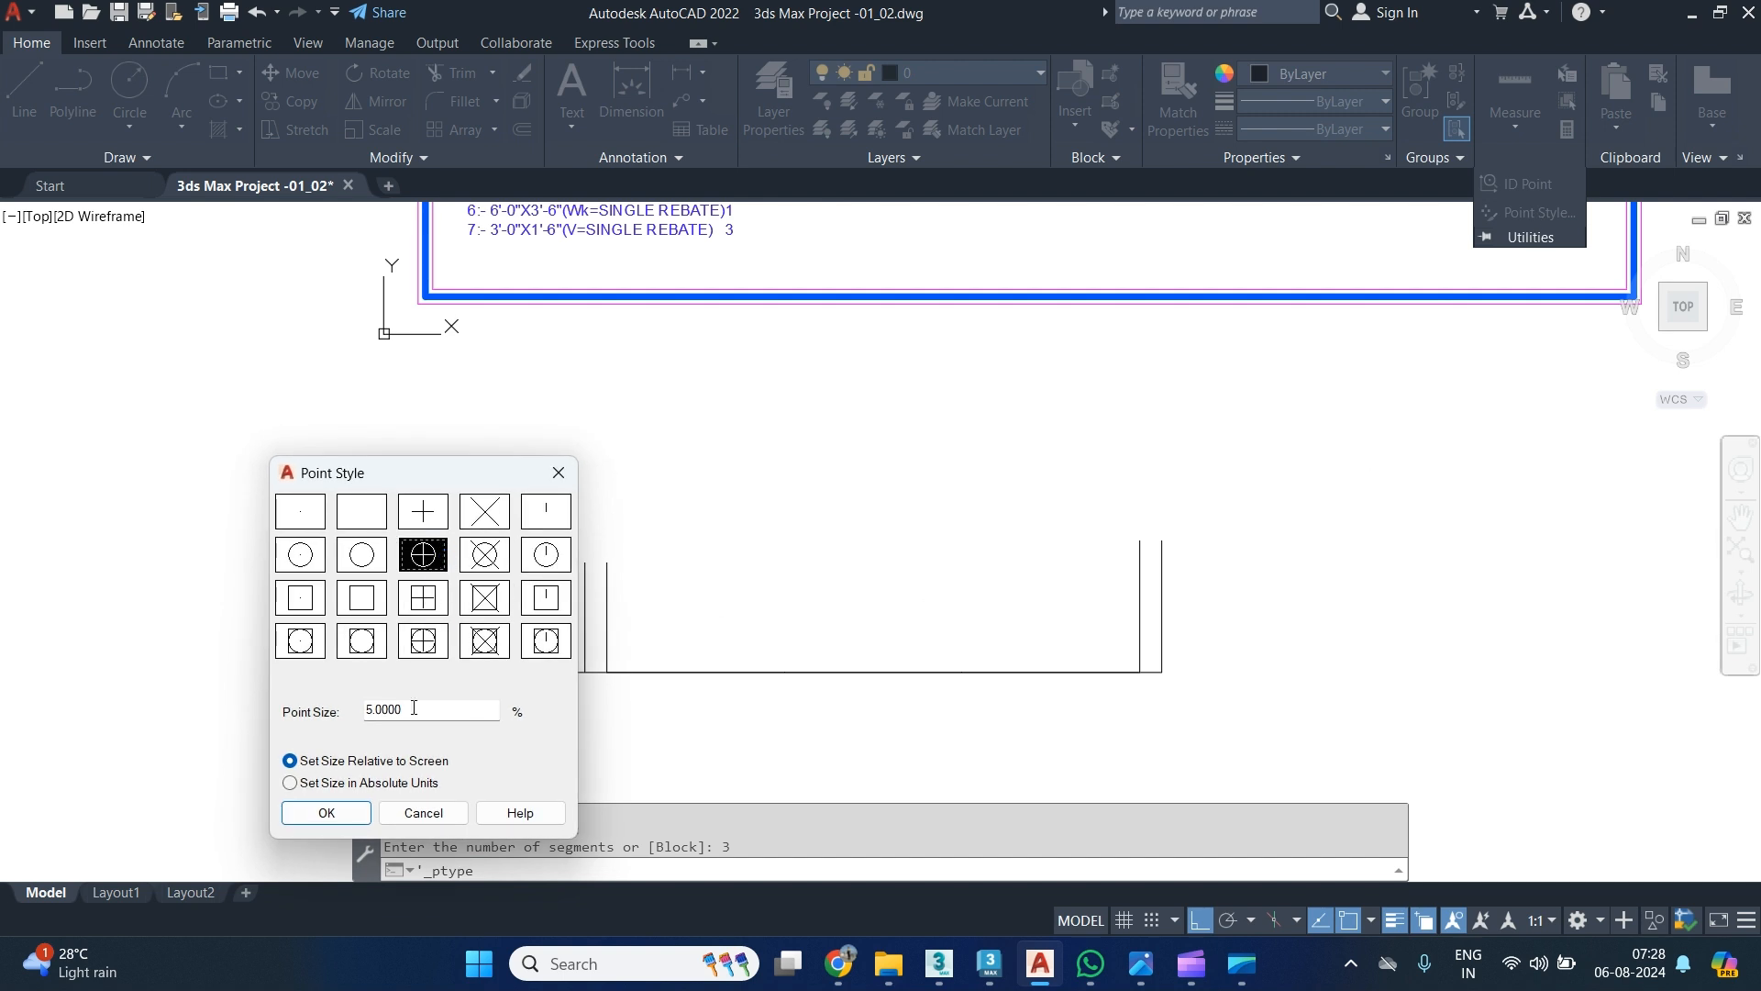
click(347, 816)
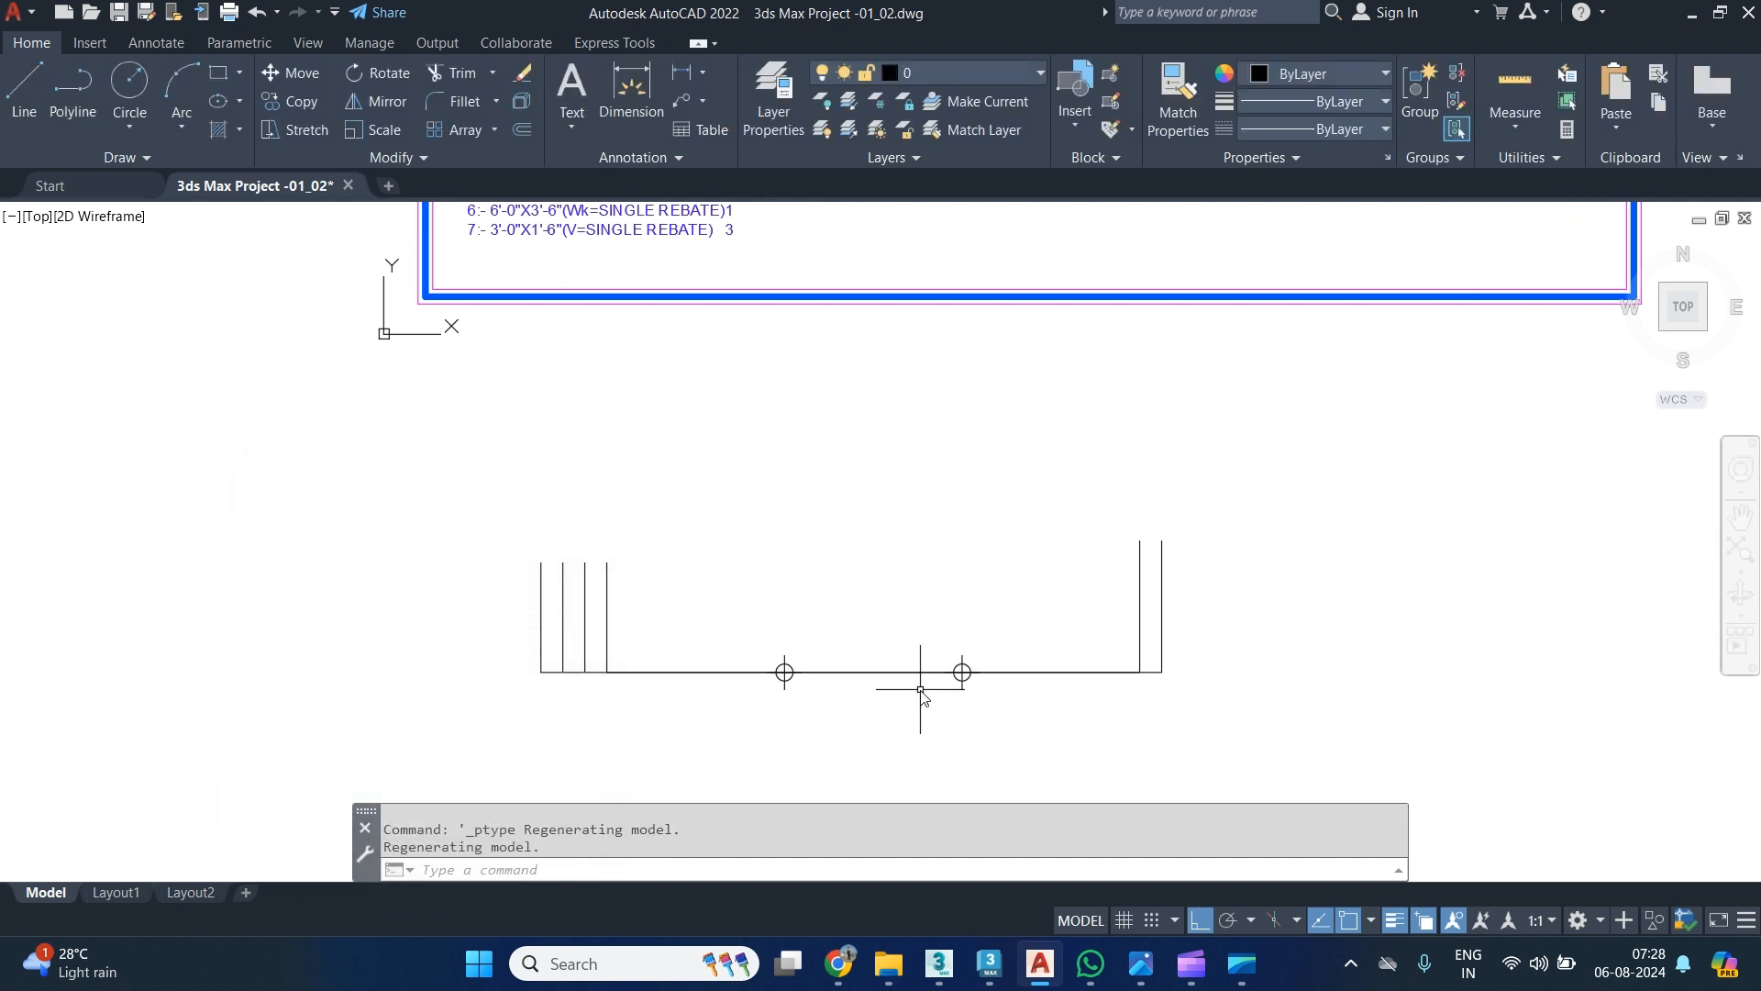
Draw a 3' vertical line upward from the left division point on the base line.
text(l)
key(Return)
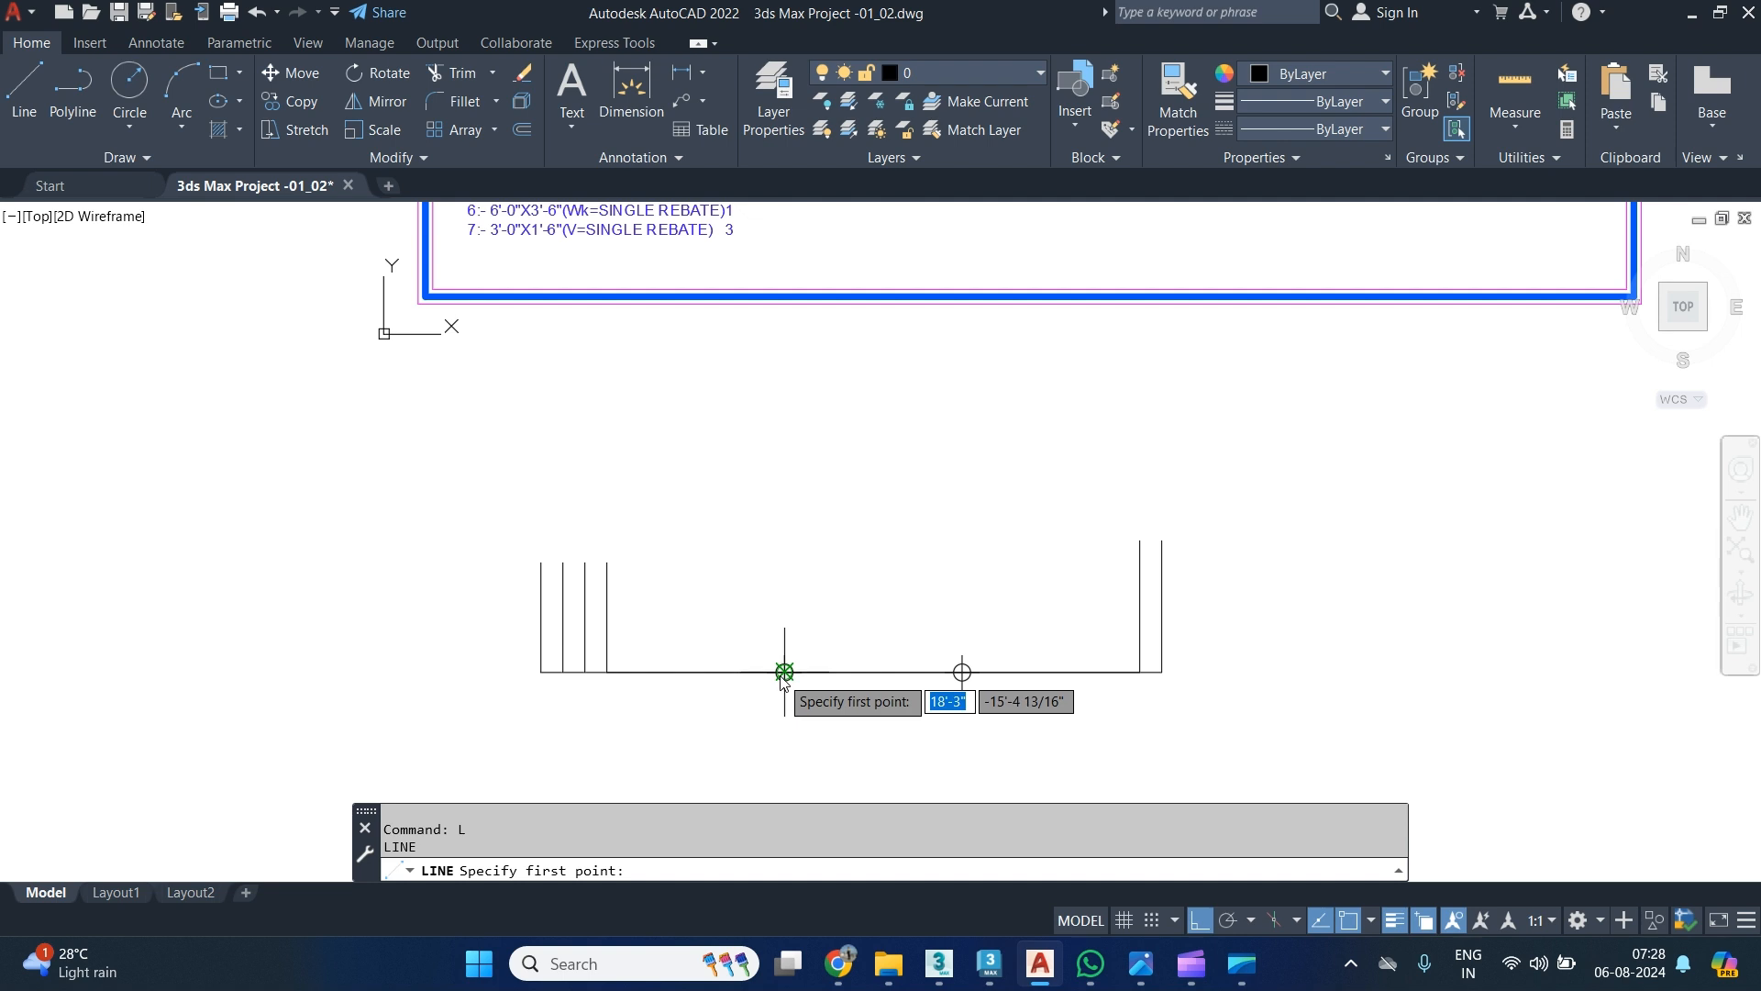
click(785, 672)
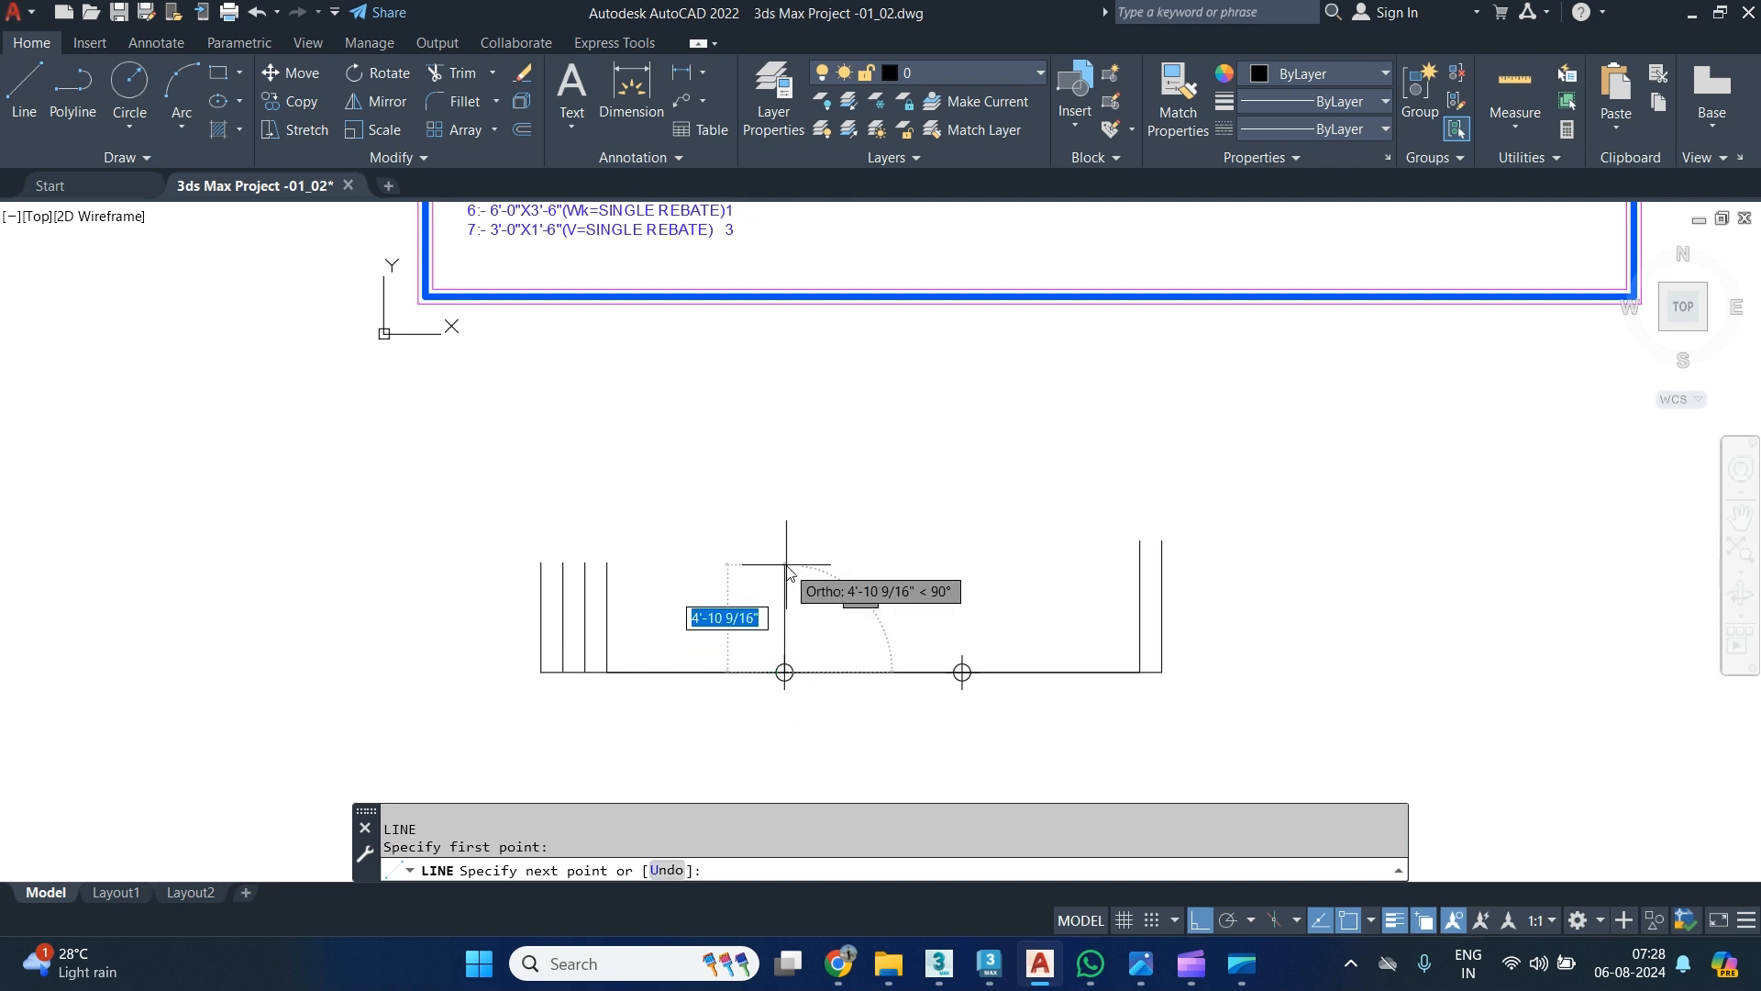
text(5)
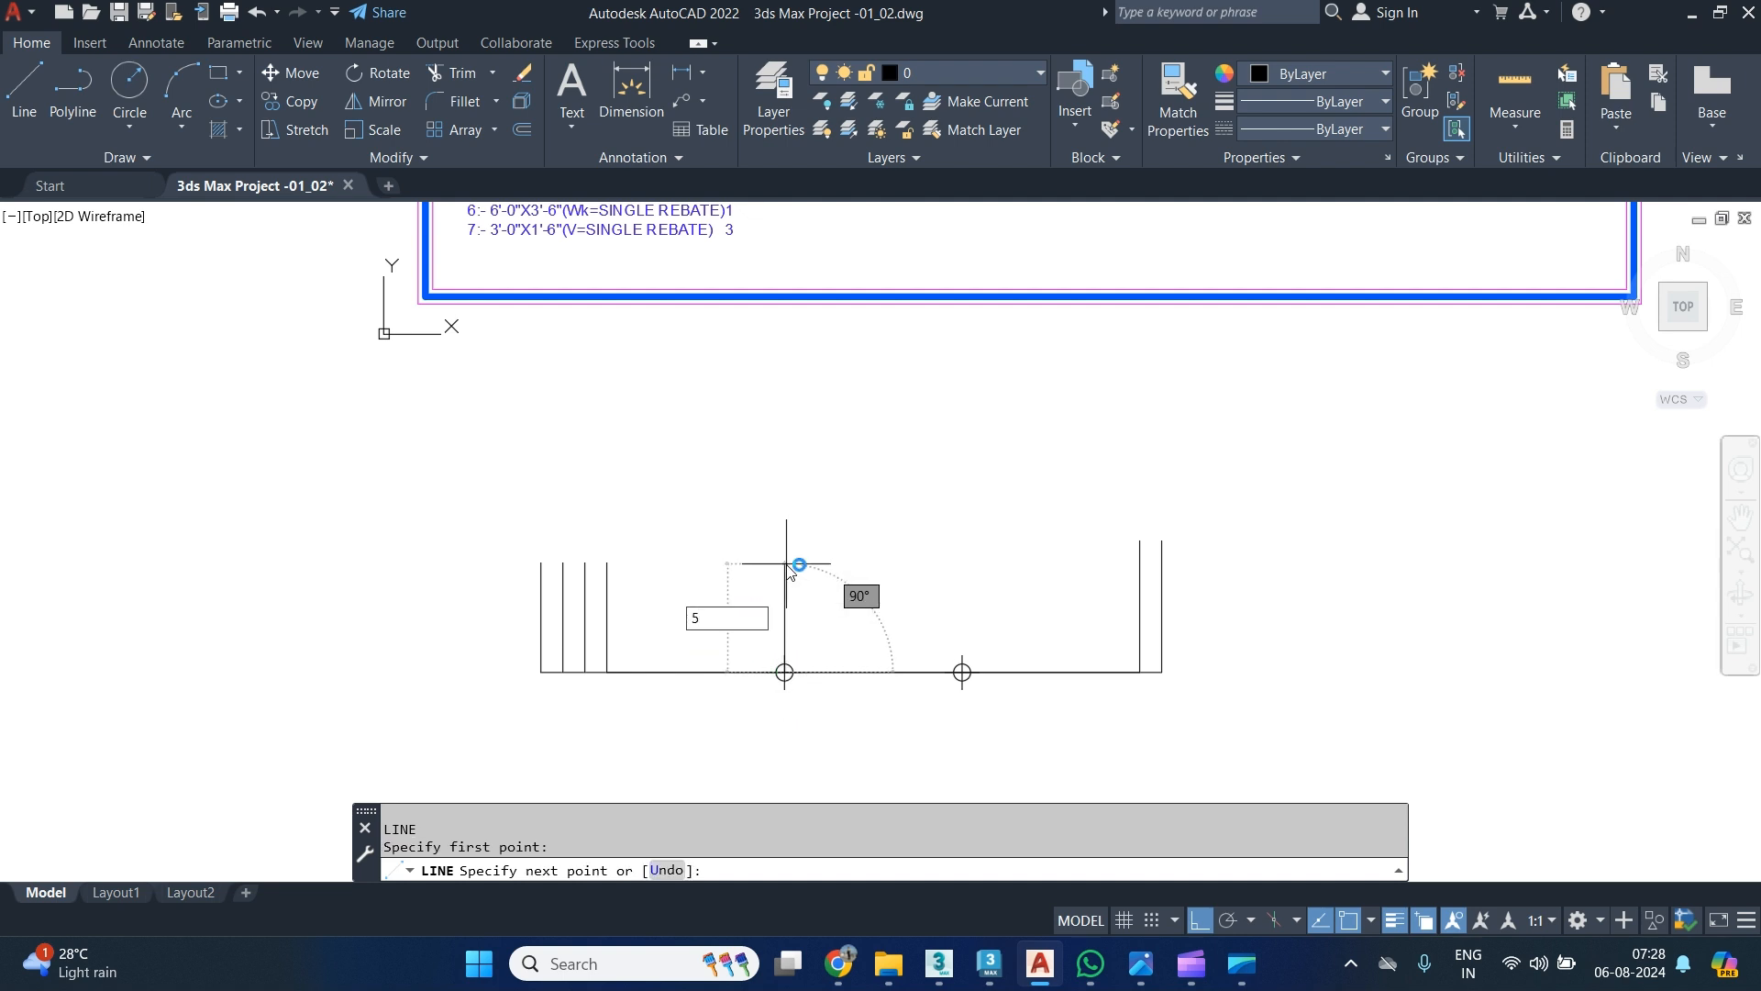
key(Return)
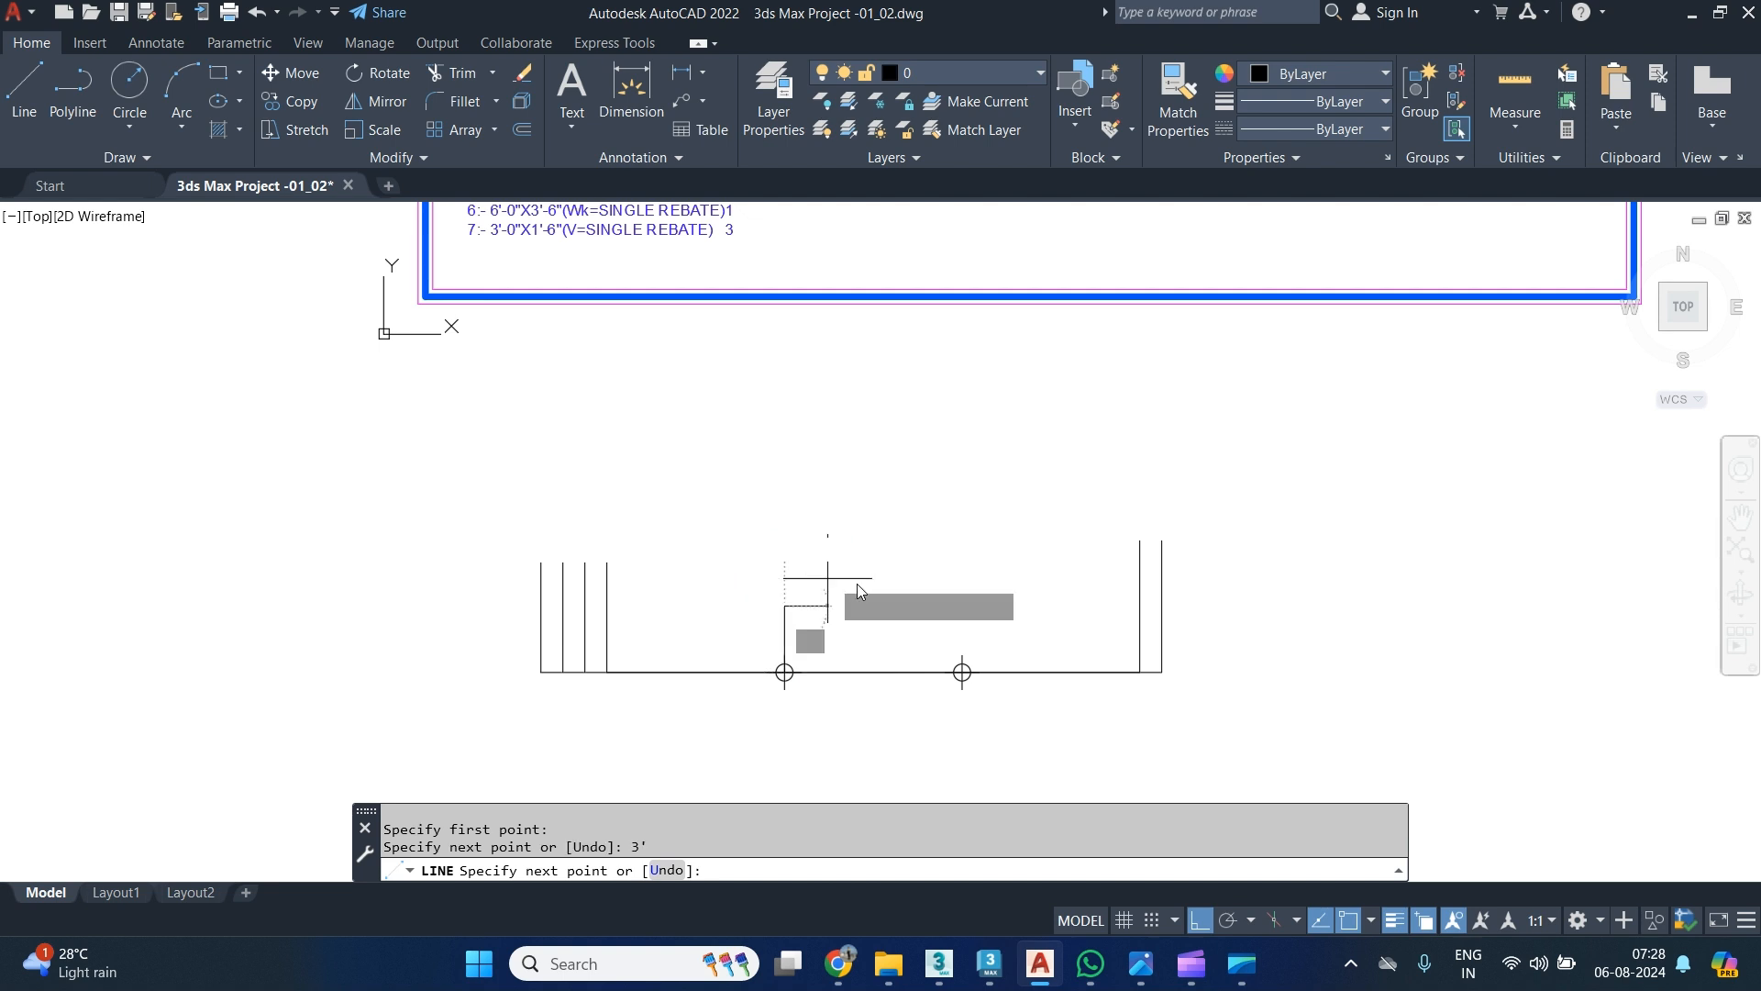
key(Return)
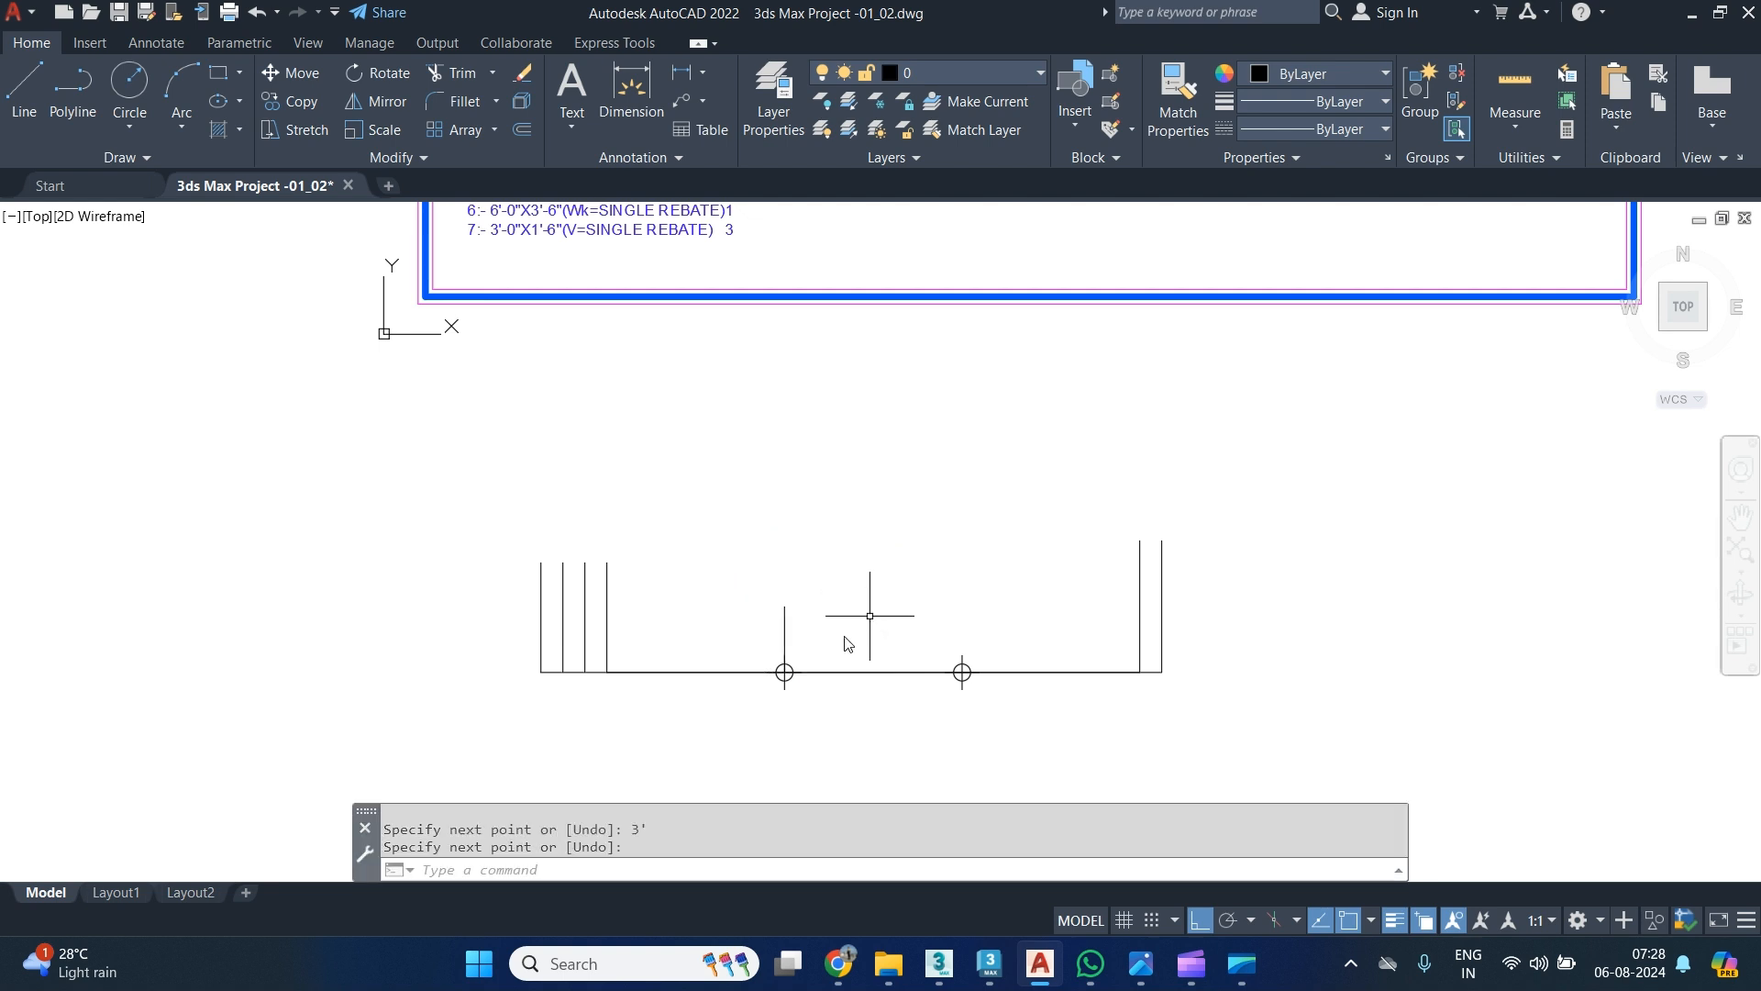
Place a linear dimension below the base line from the fourth vertical line to the left division point.
click(686, 70)
click(607, 672)
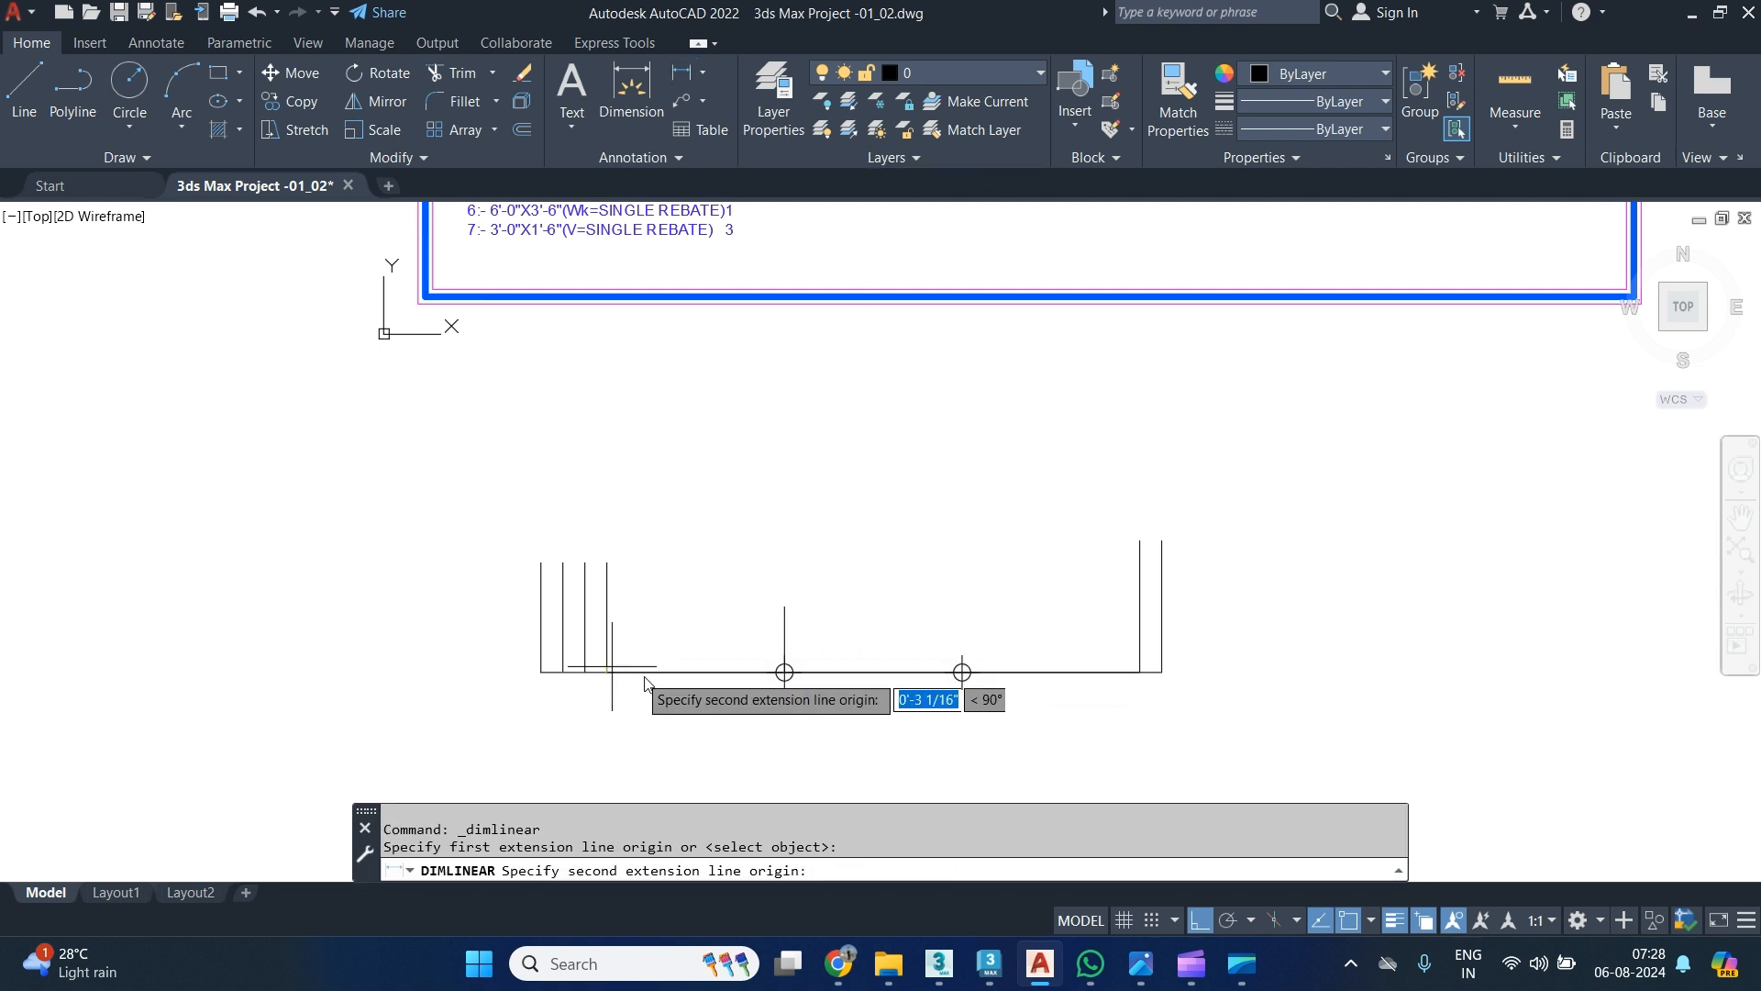
click(786, 672)
click(708, 708)
scroll(704, 712, up, 2)
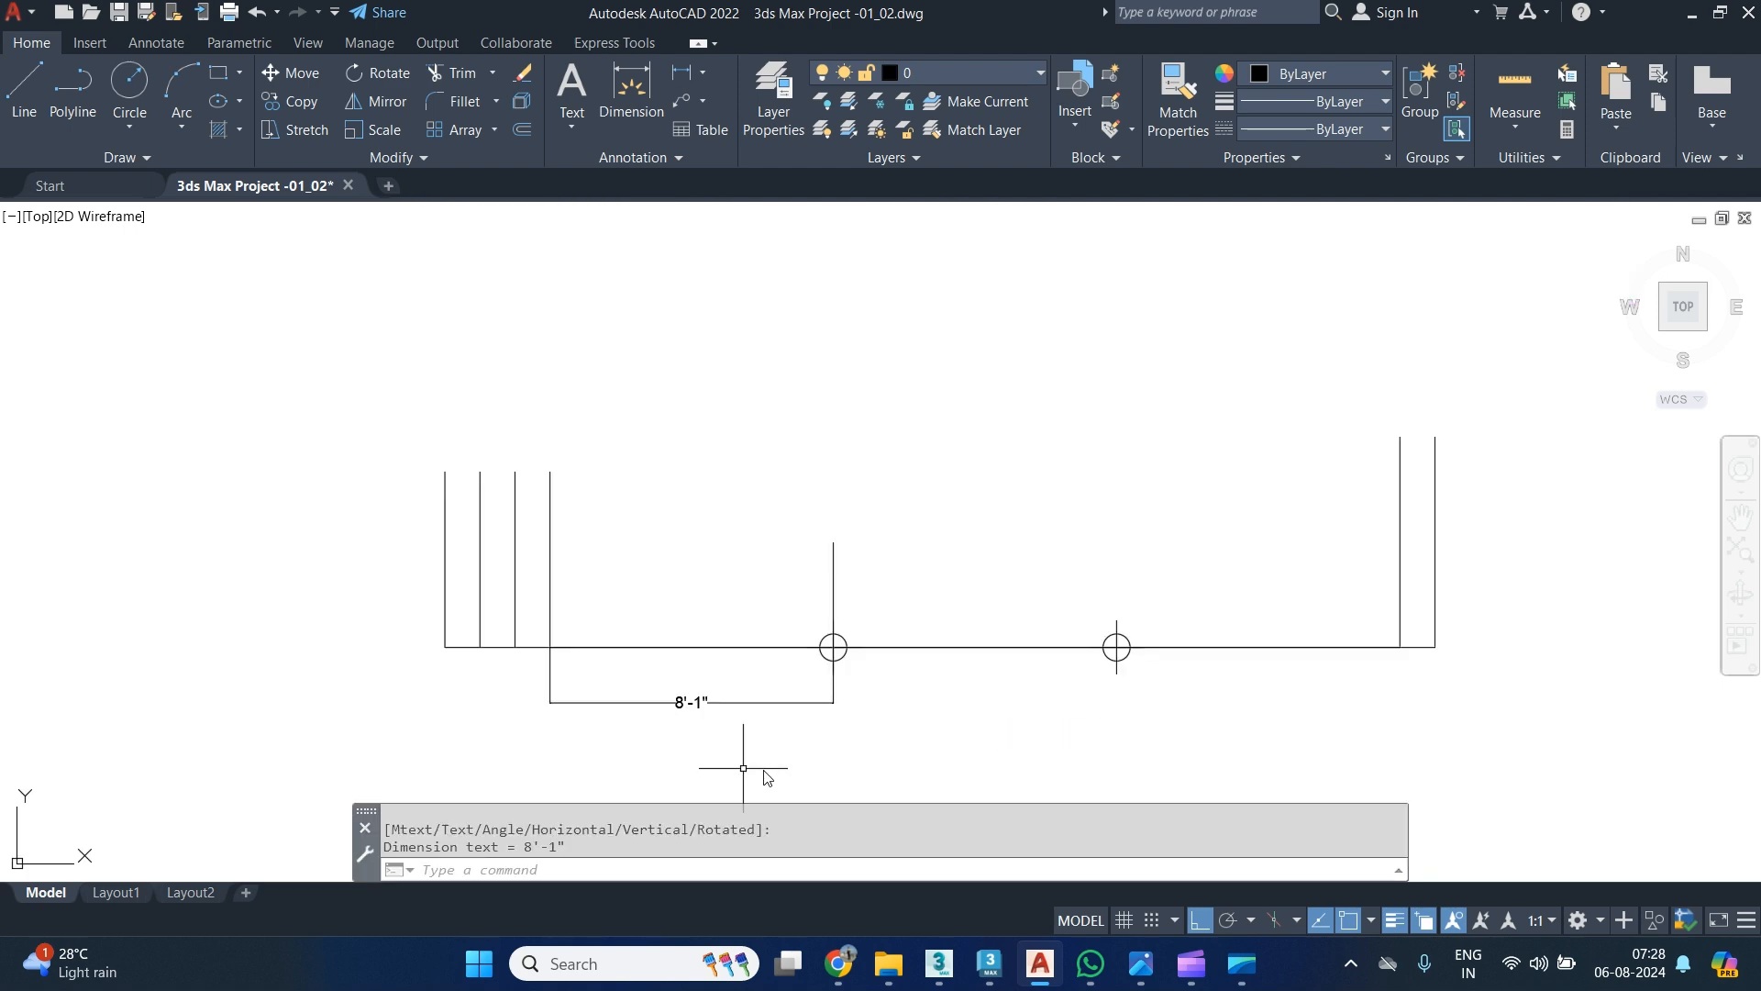
Check the wall pillars in the Photos reference render, and delete the linear dimension below the base line in AutoCAD.
click(1142, 971)
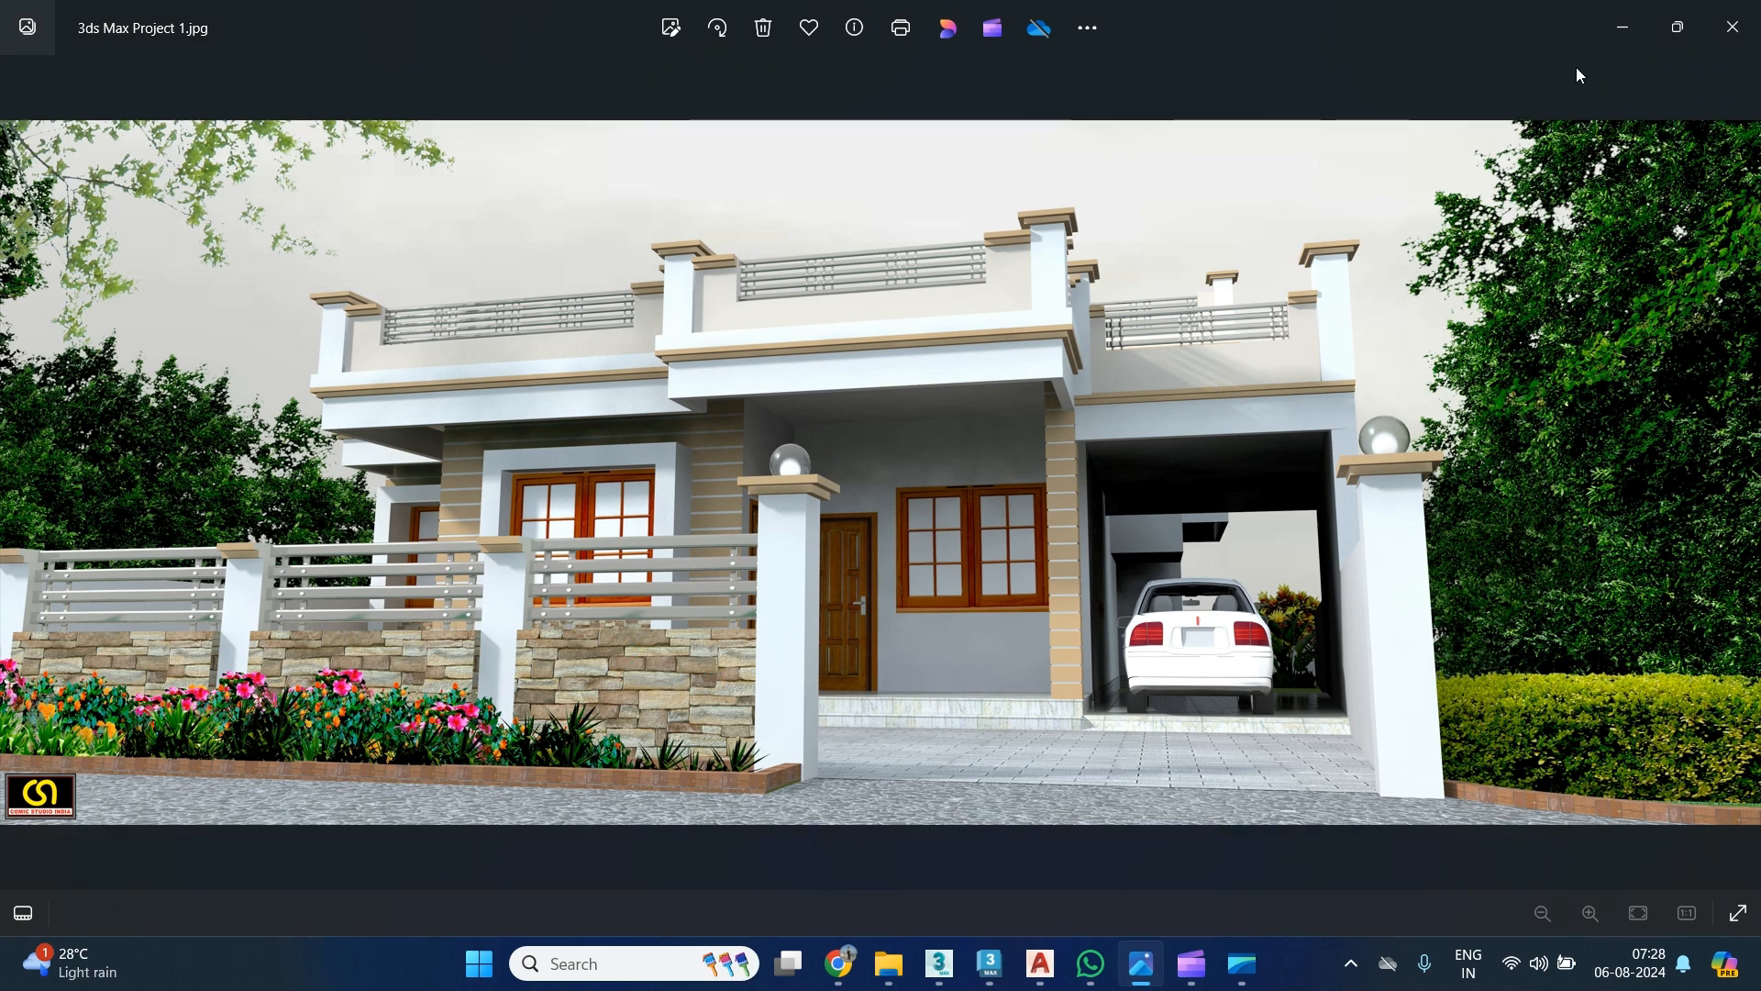
click(1606, 28)
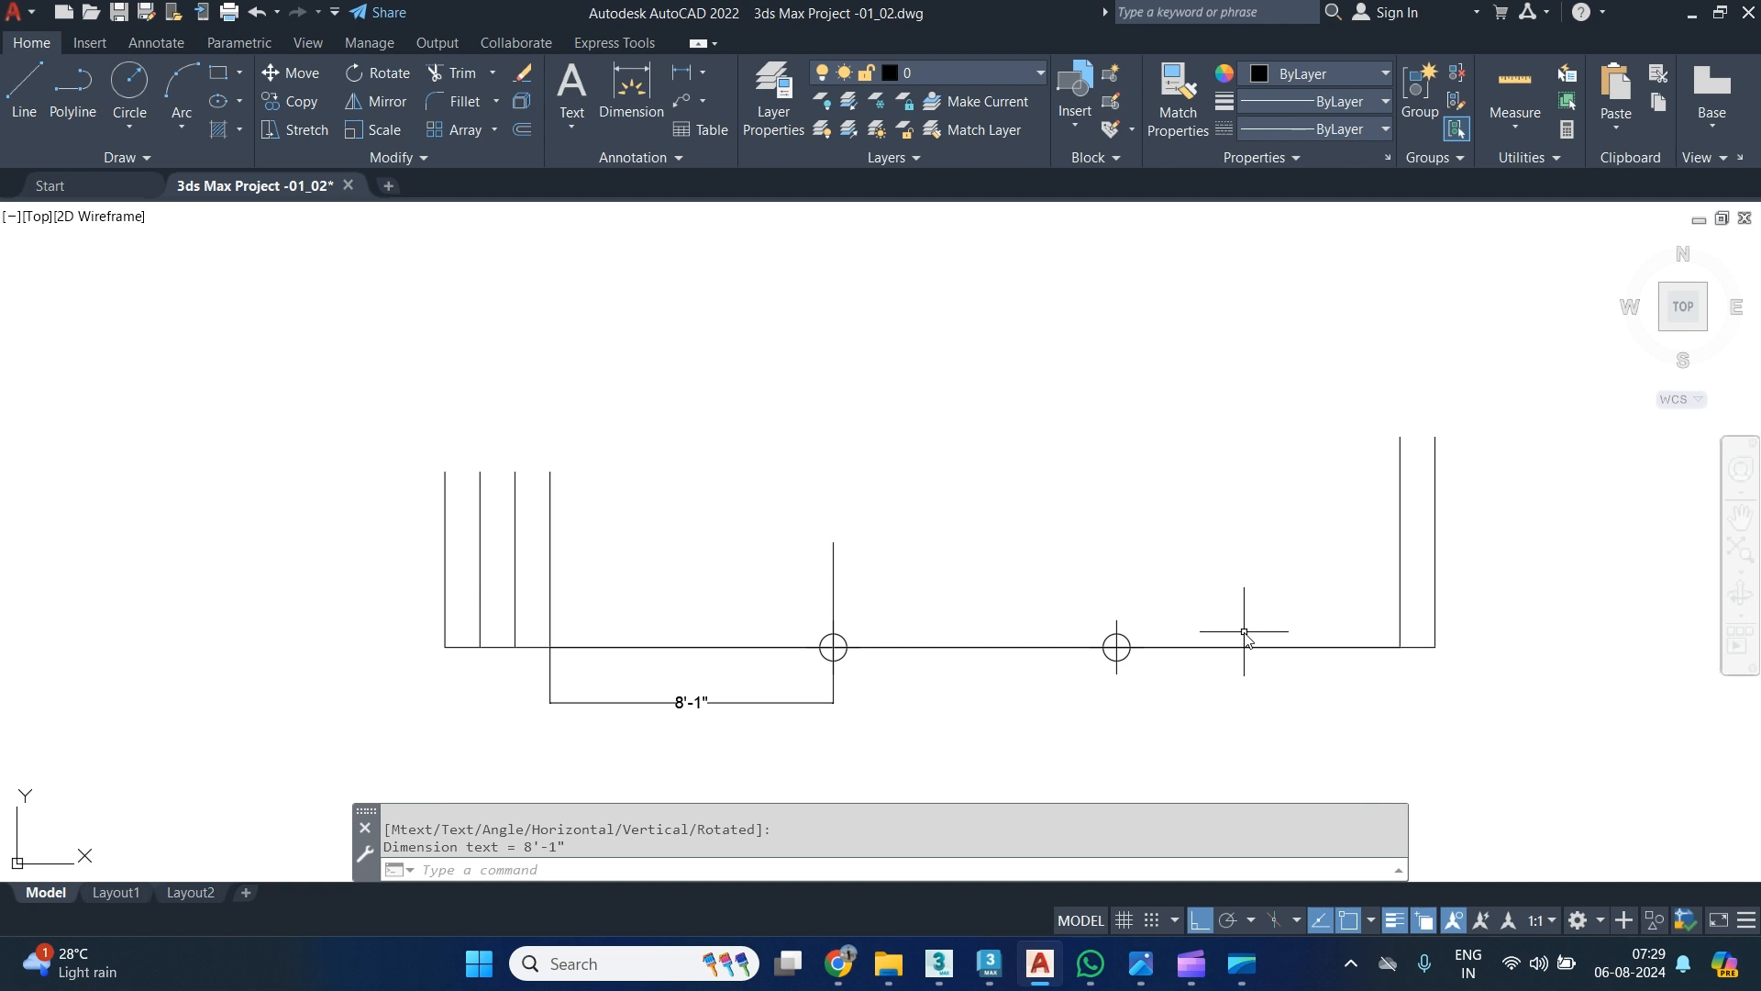
click(648, 687)
click(622, 725)
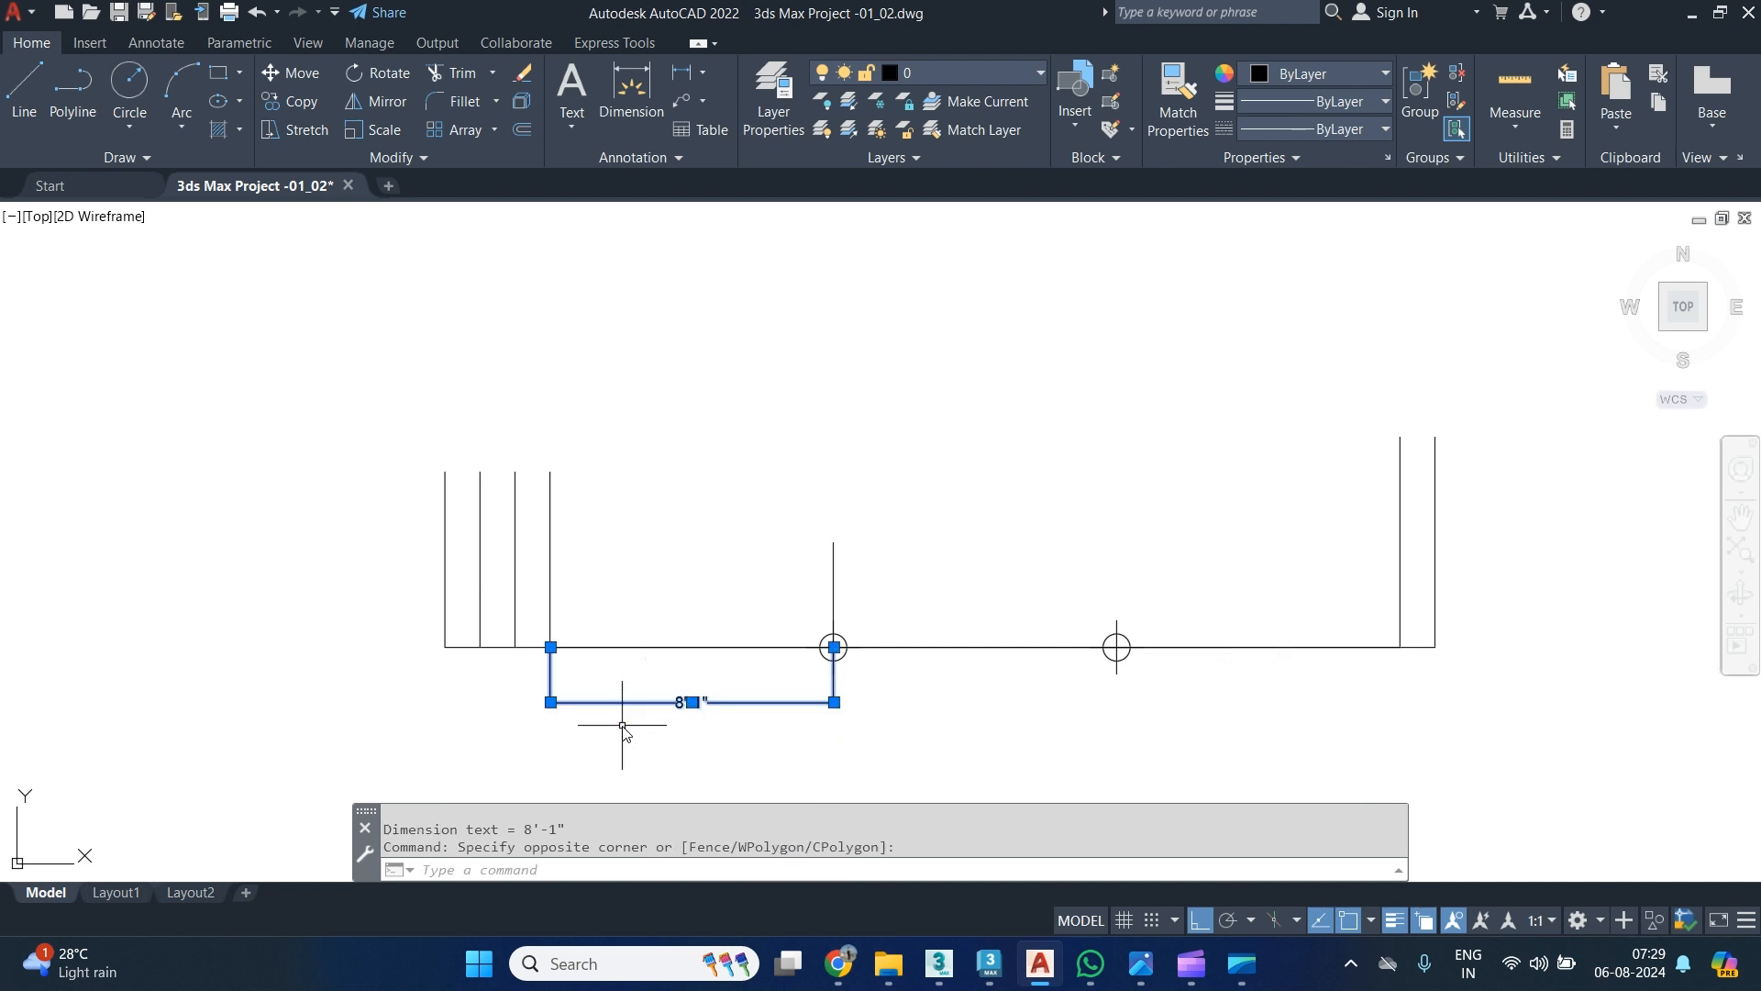
key(Delete)
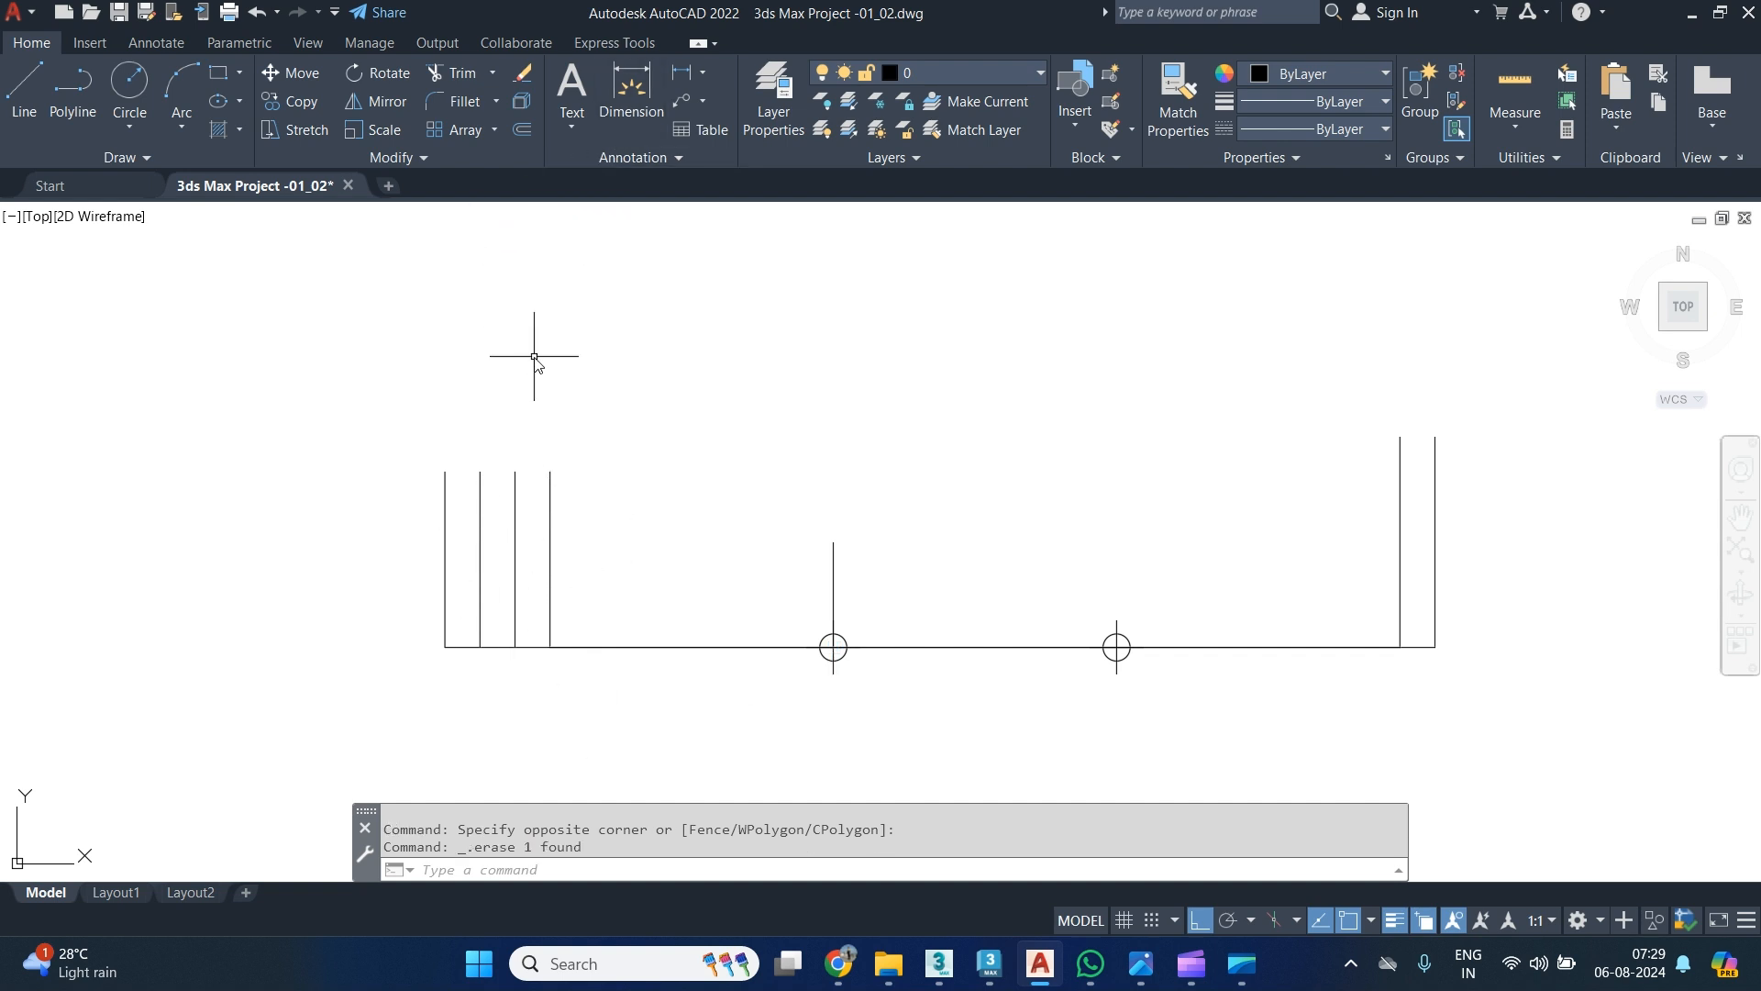
Offset the second vertical line twice toward the gate pillar, using the distance between the left division point and the third vertical line.
key(Return)
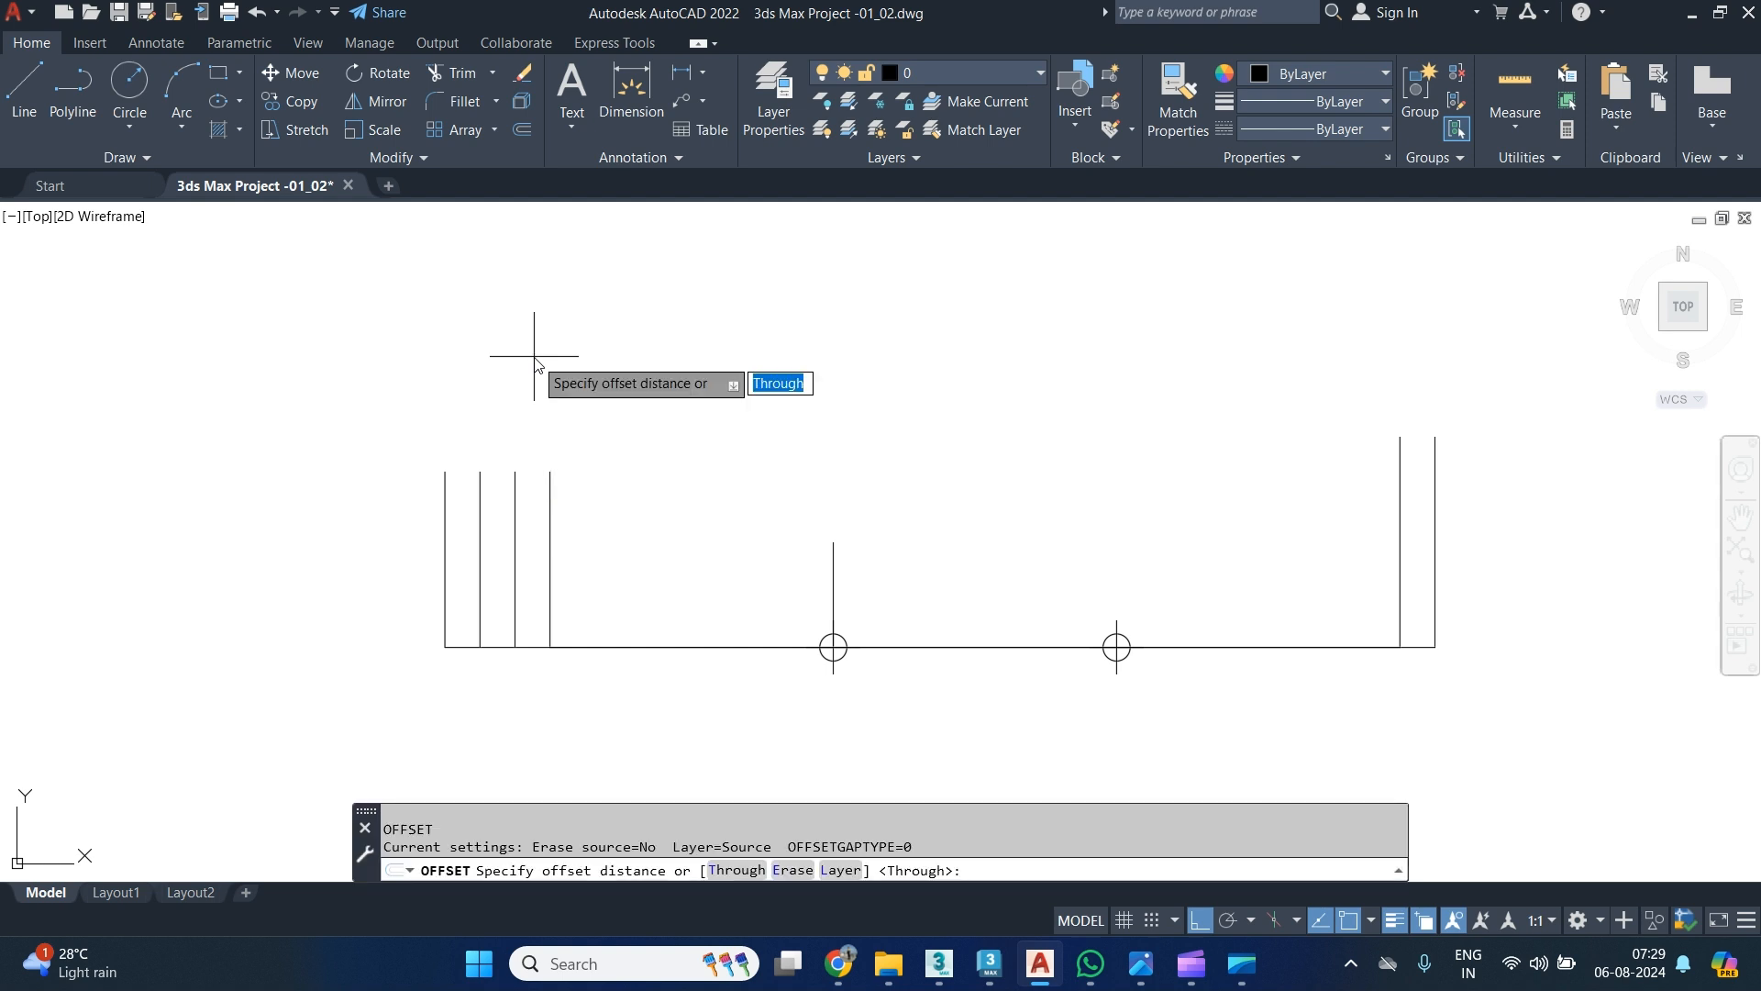
click(833, 648)
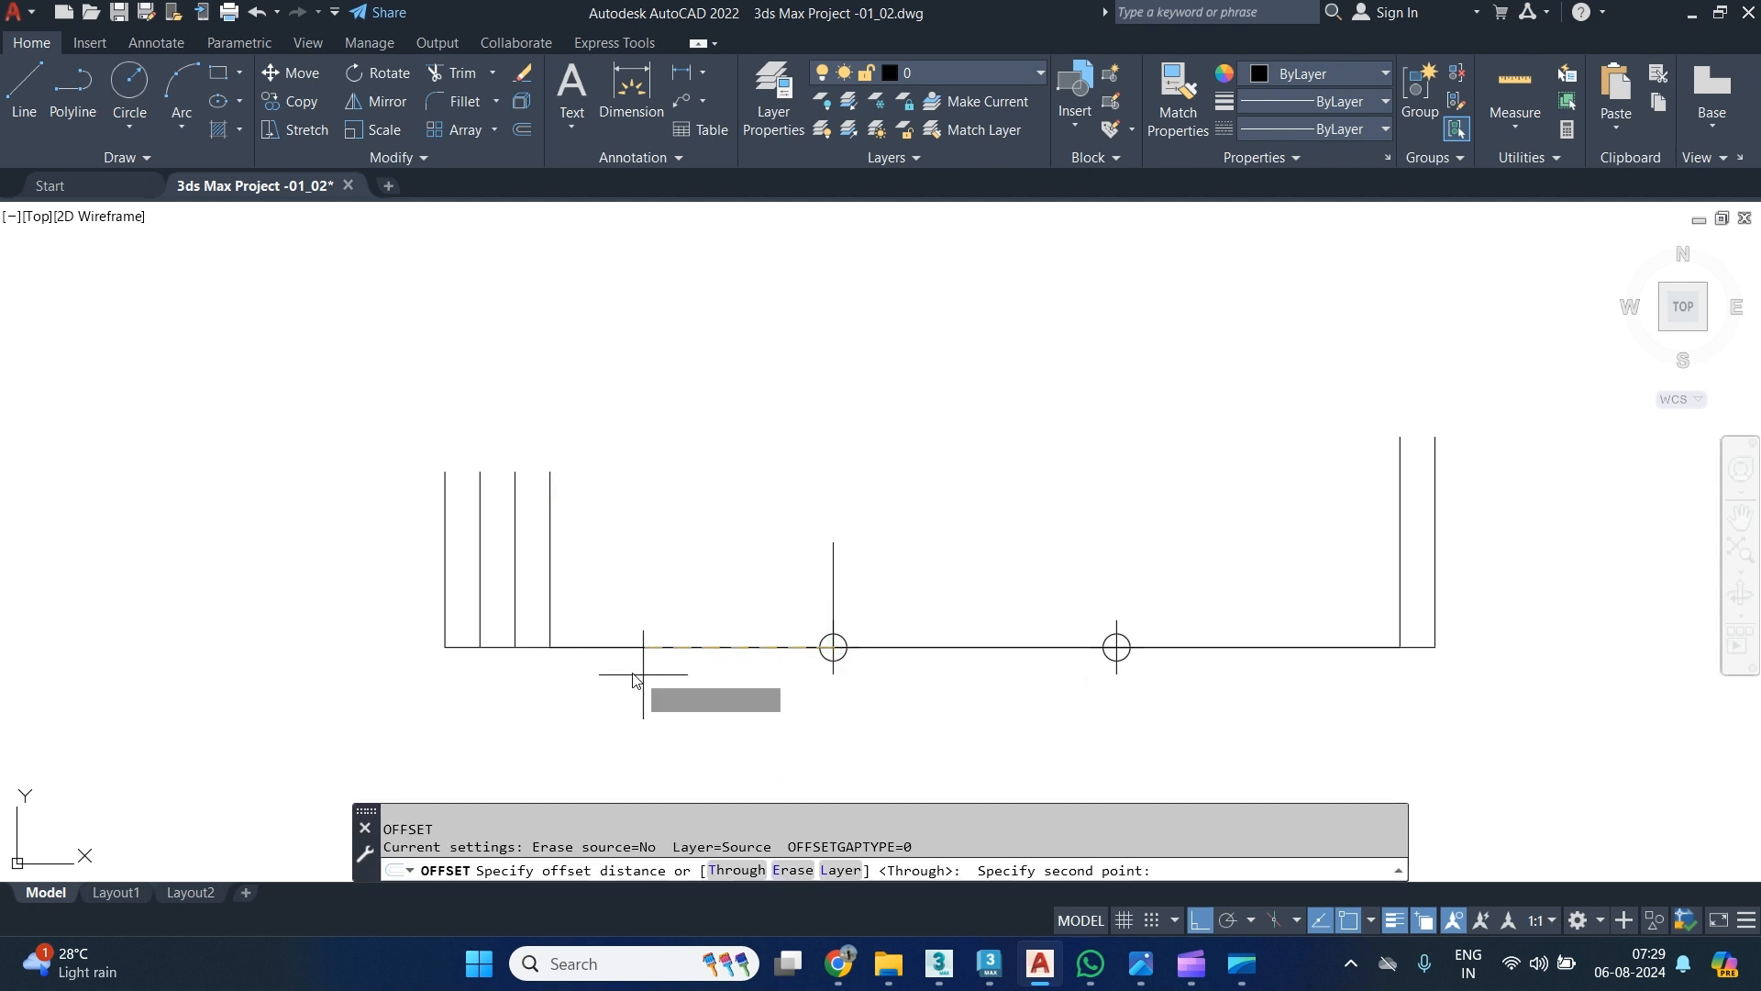
click(515, 648)
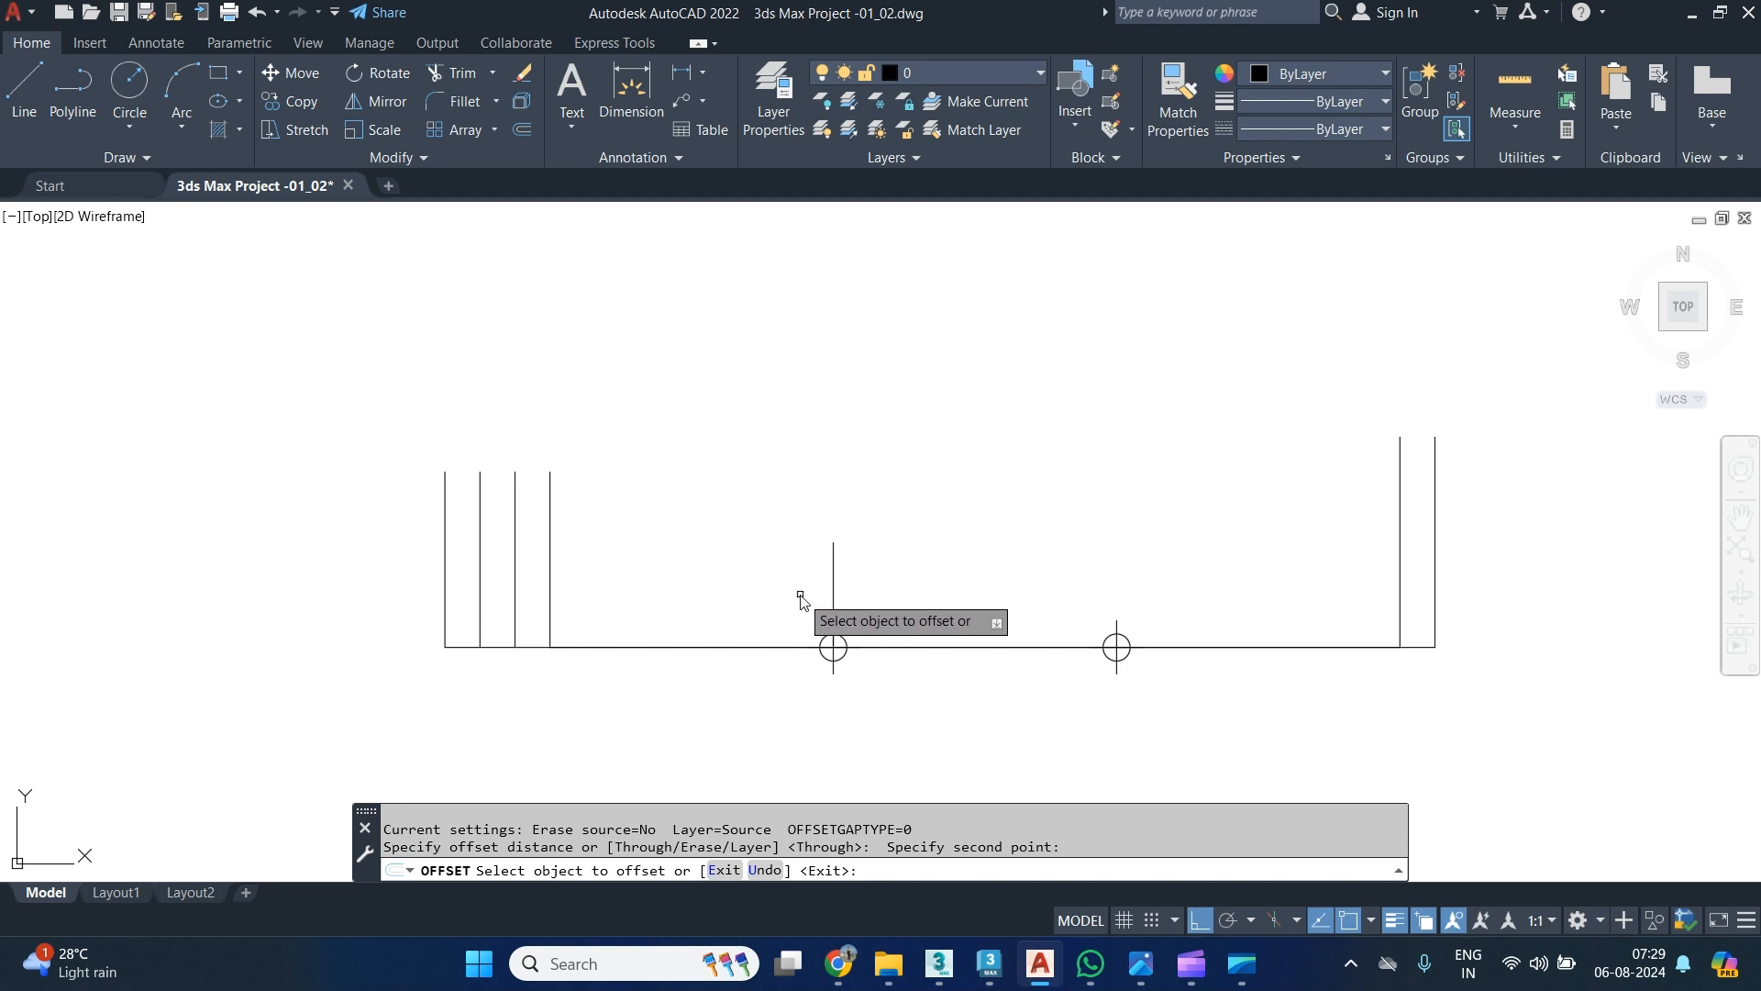
click(480, 555)
click(587, 570)
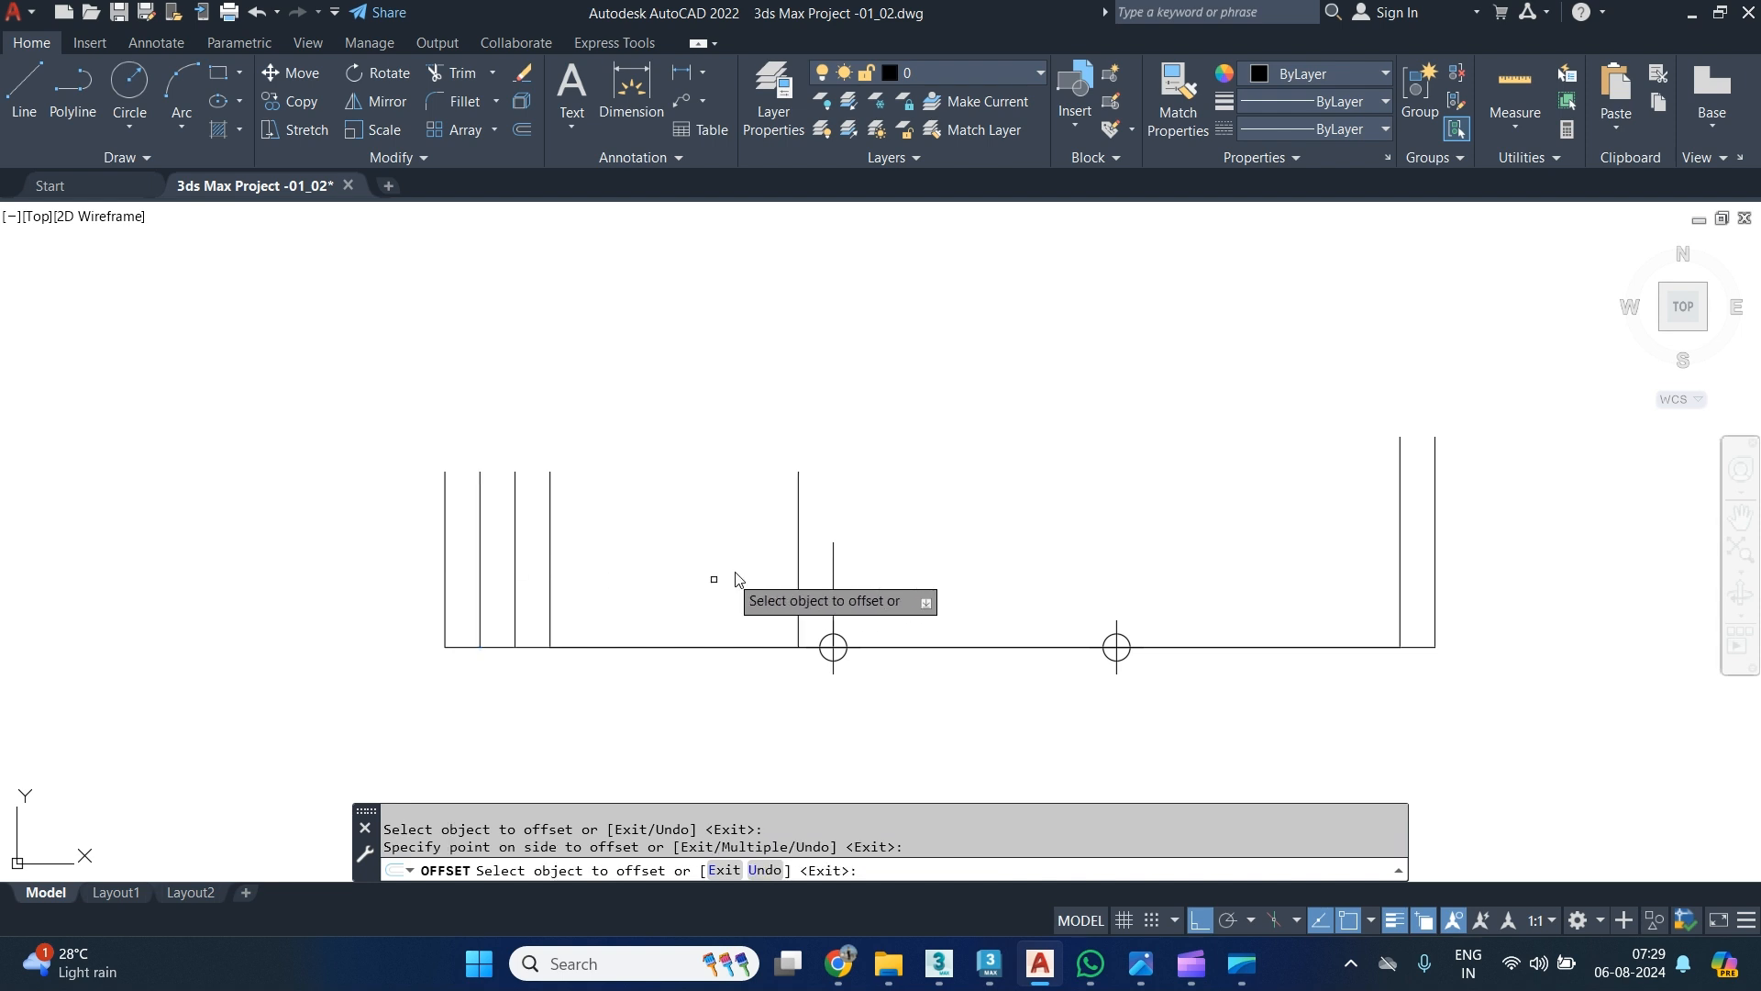
click(798, 532)
click(1000, 560)
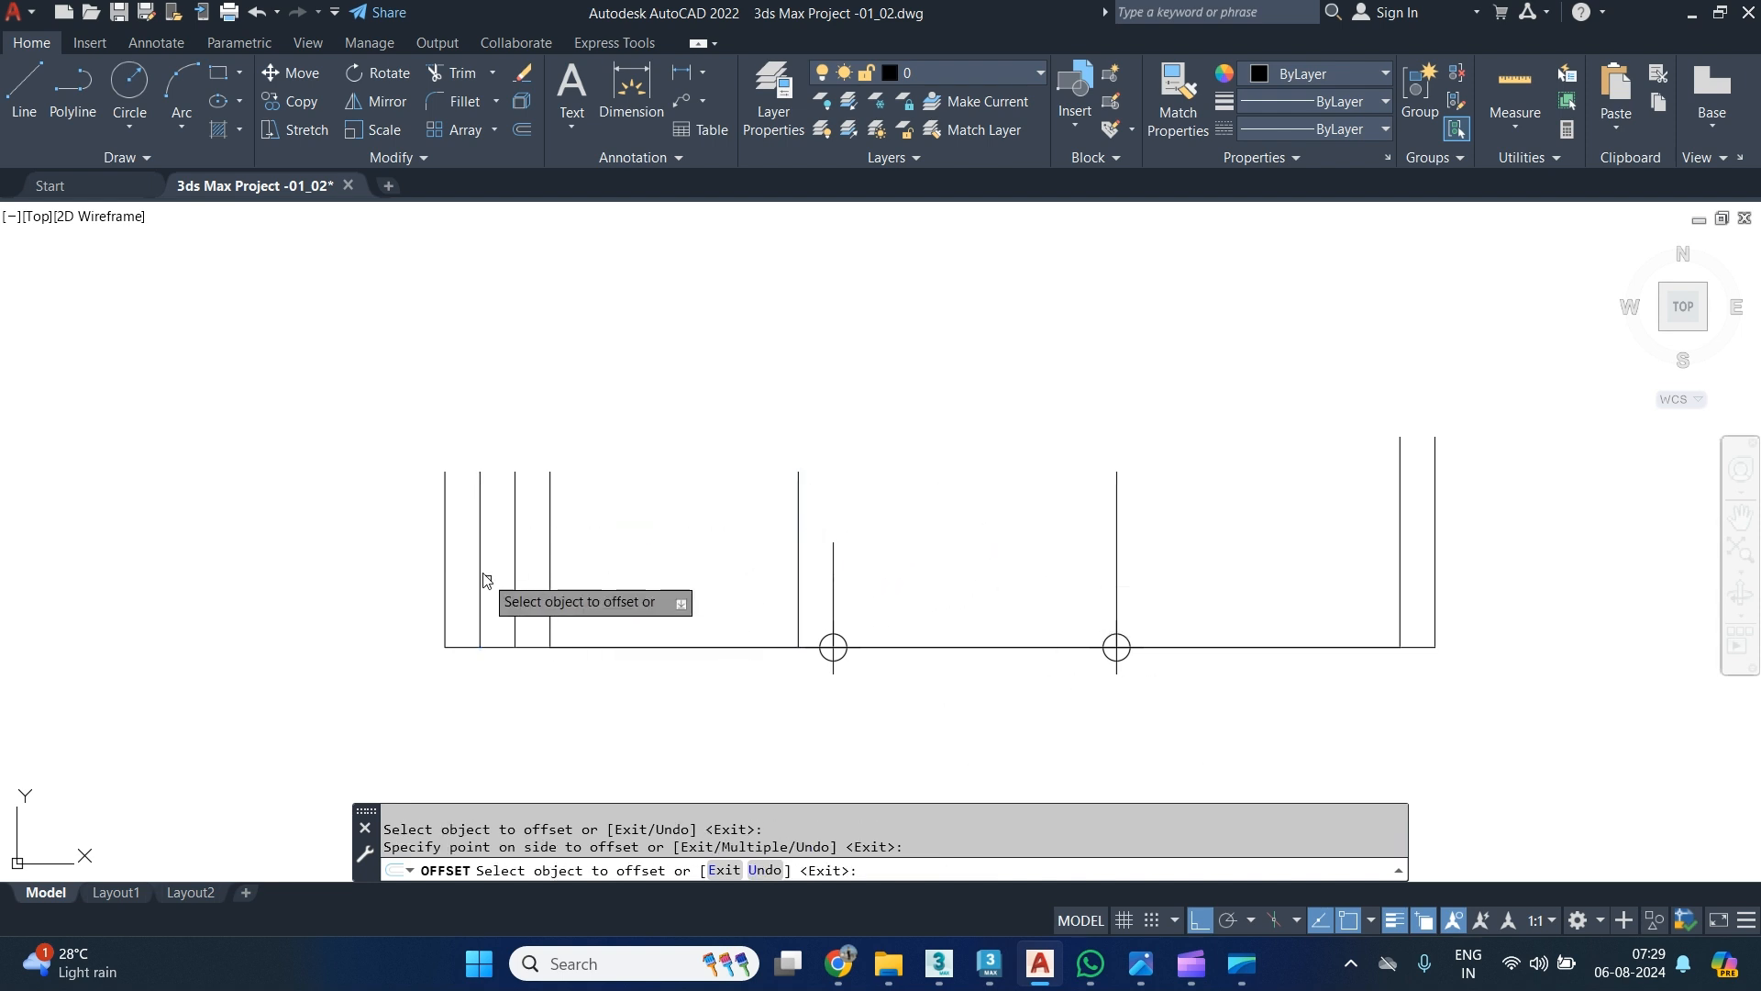
Offset the leftmost vertical line twice by the same distance to form the left edges of the two middle pillars.
click(445, 547)
click(688, 548)
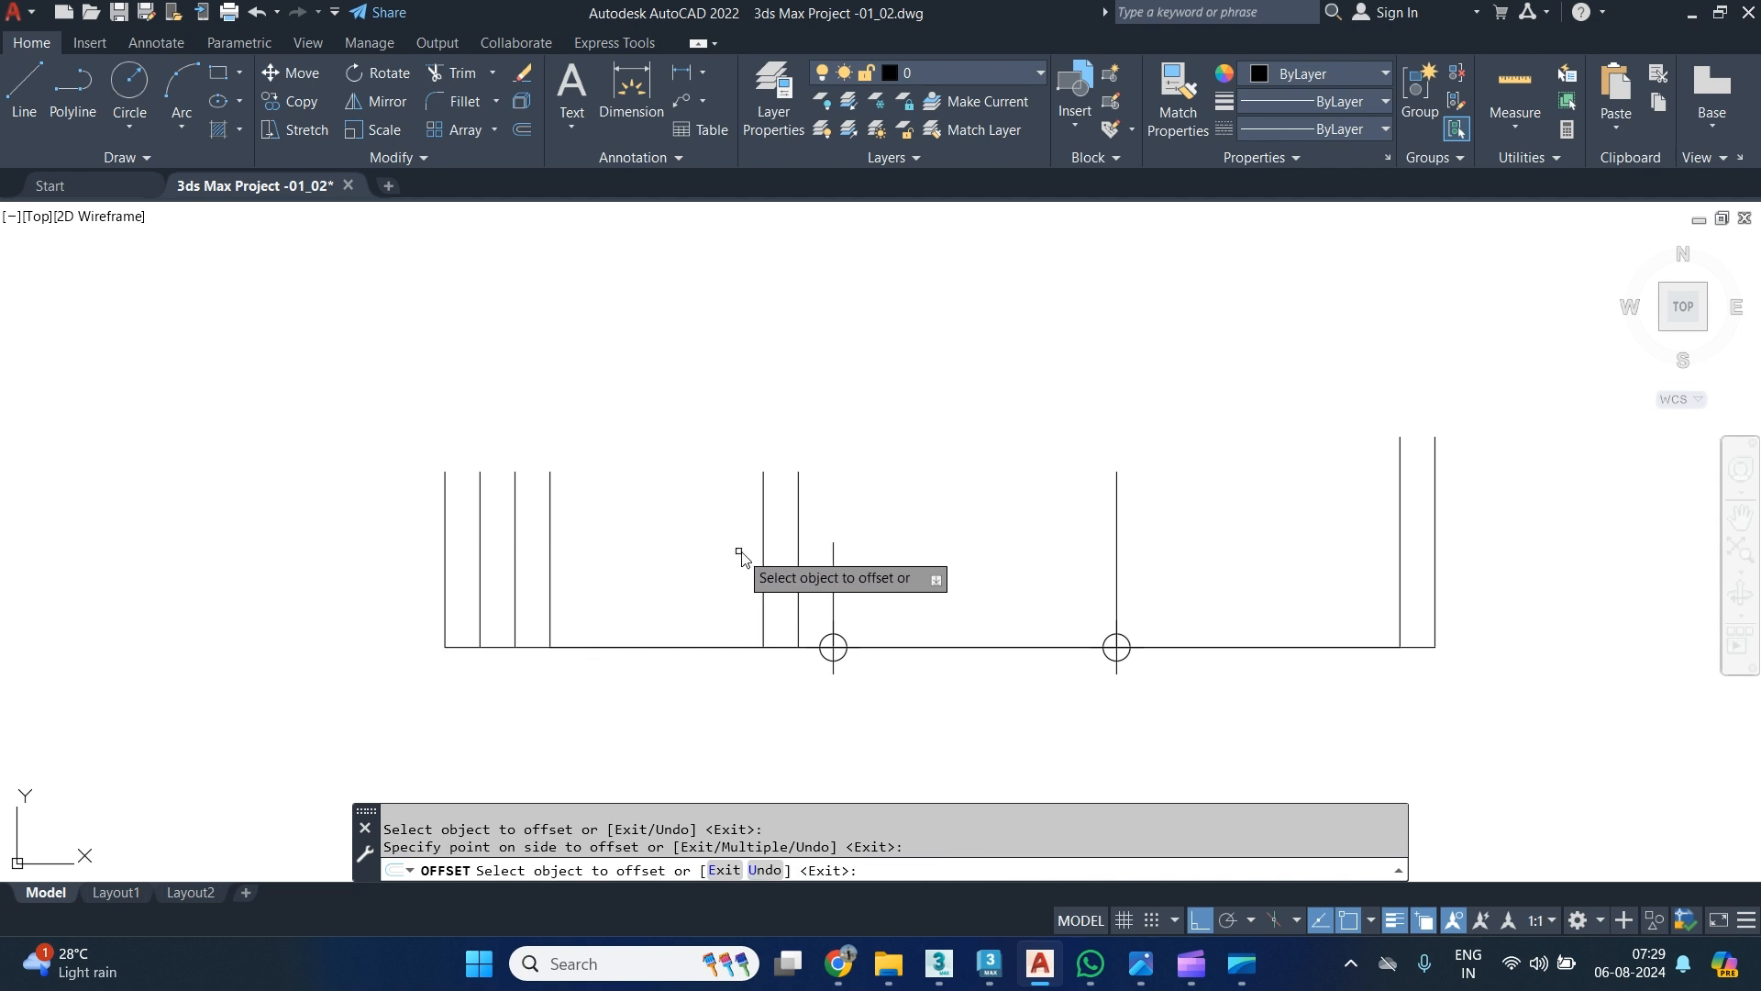
click(764, 556)
click(963, 570)
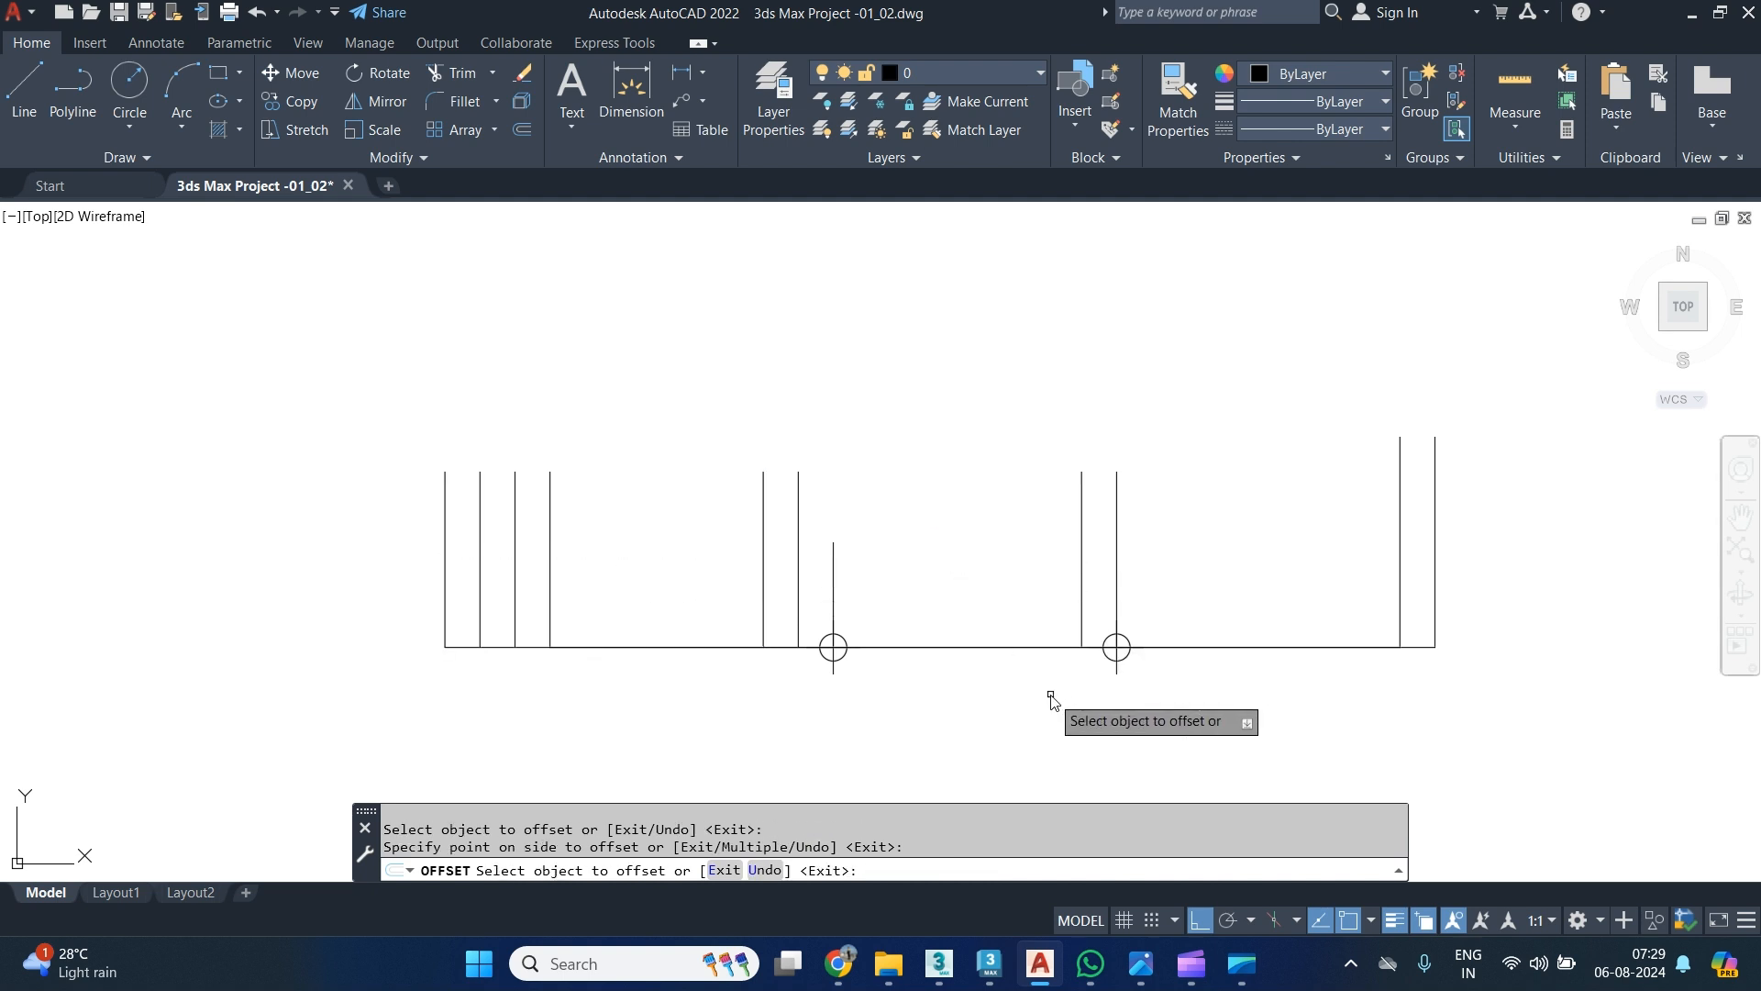
key(Escape)
Delete the original third and fourth vertical lines, the short line at the left division point, and both division points.
click(625, 496)
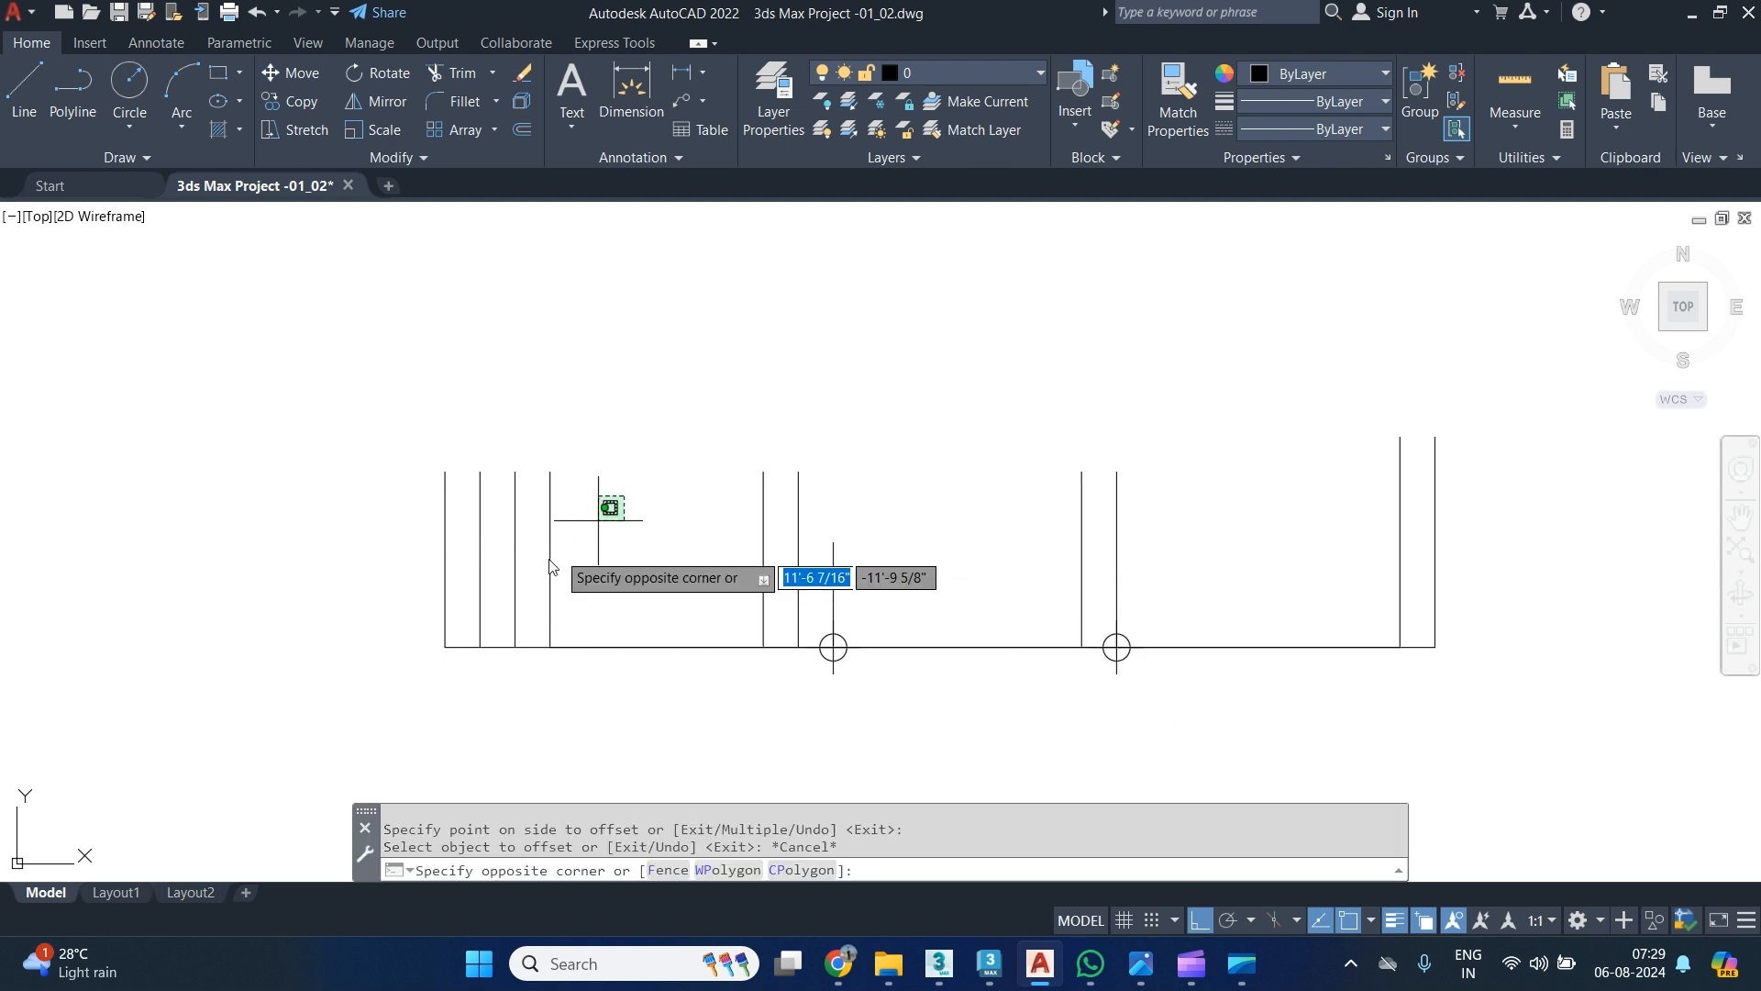
click(507, 597)
key(Delete)
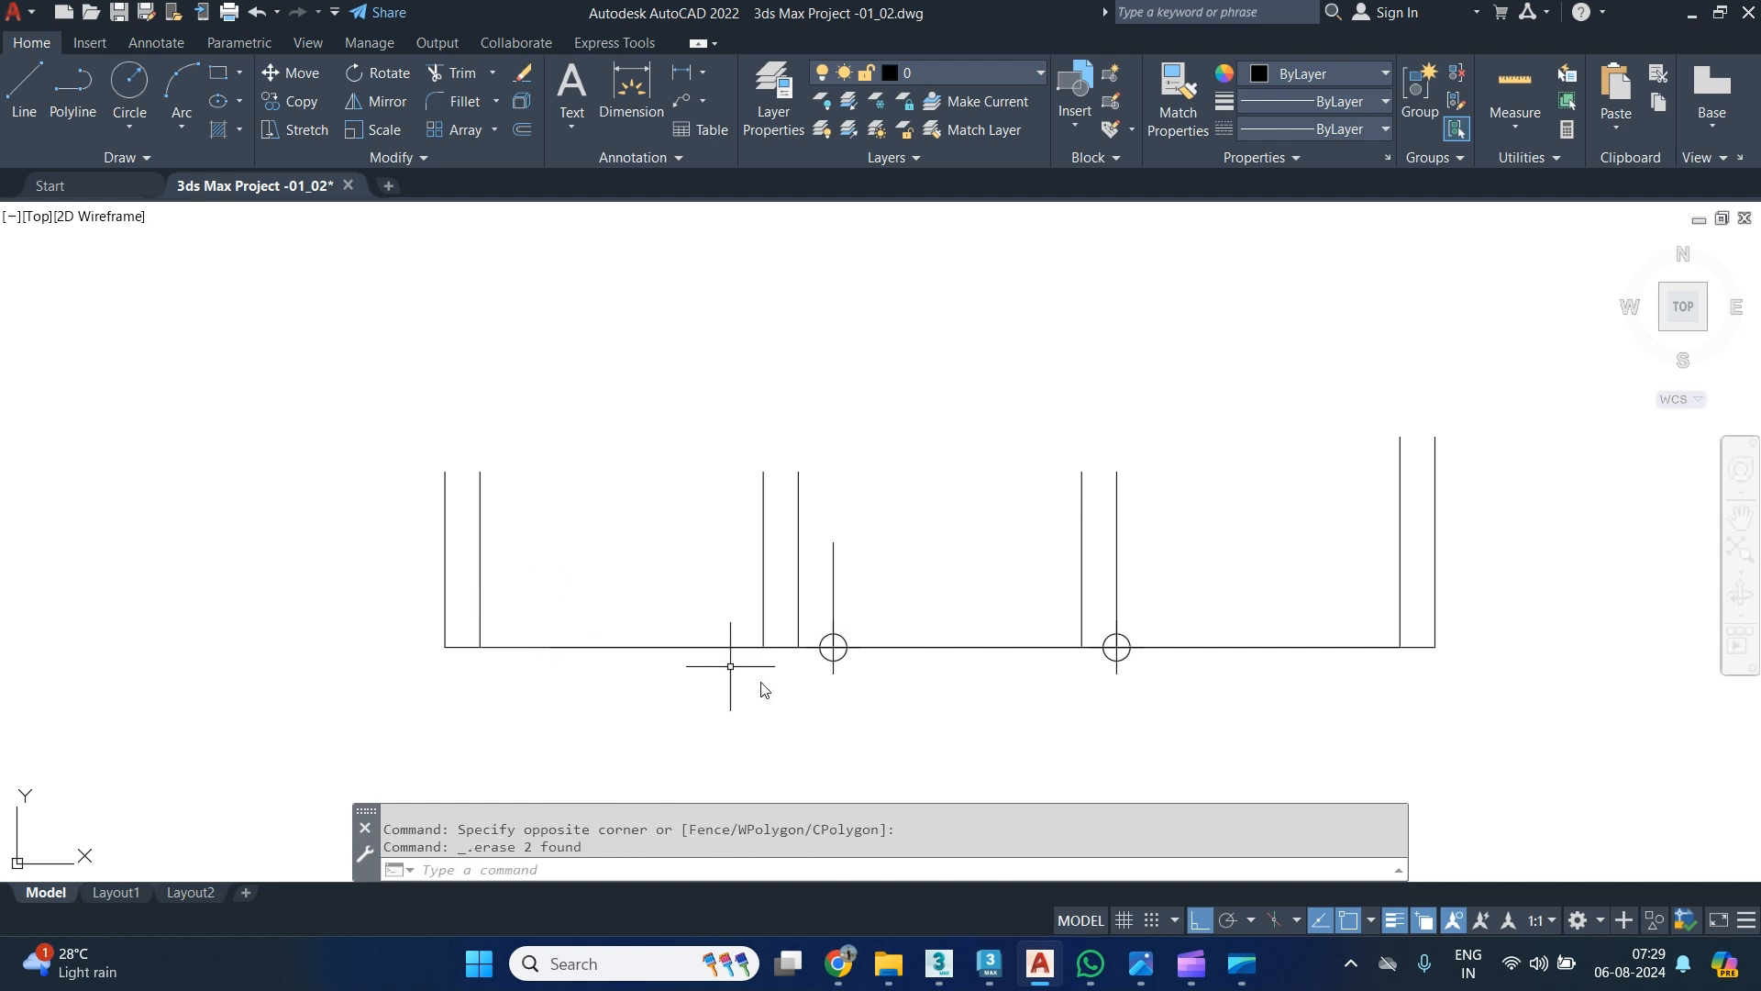
click(825, 598)
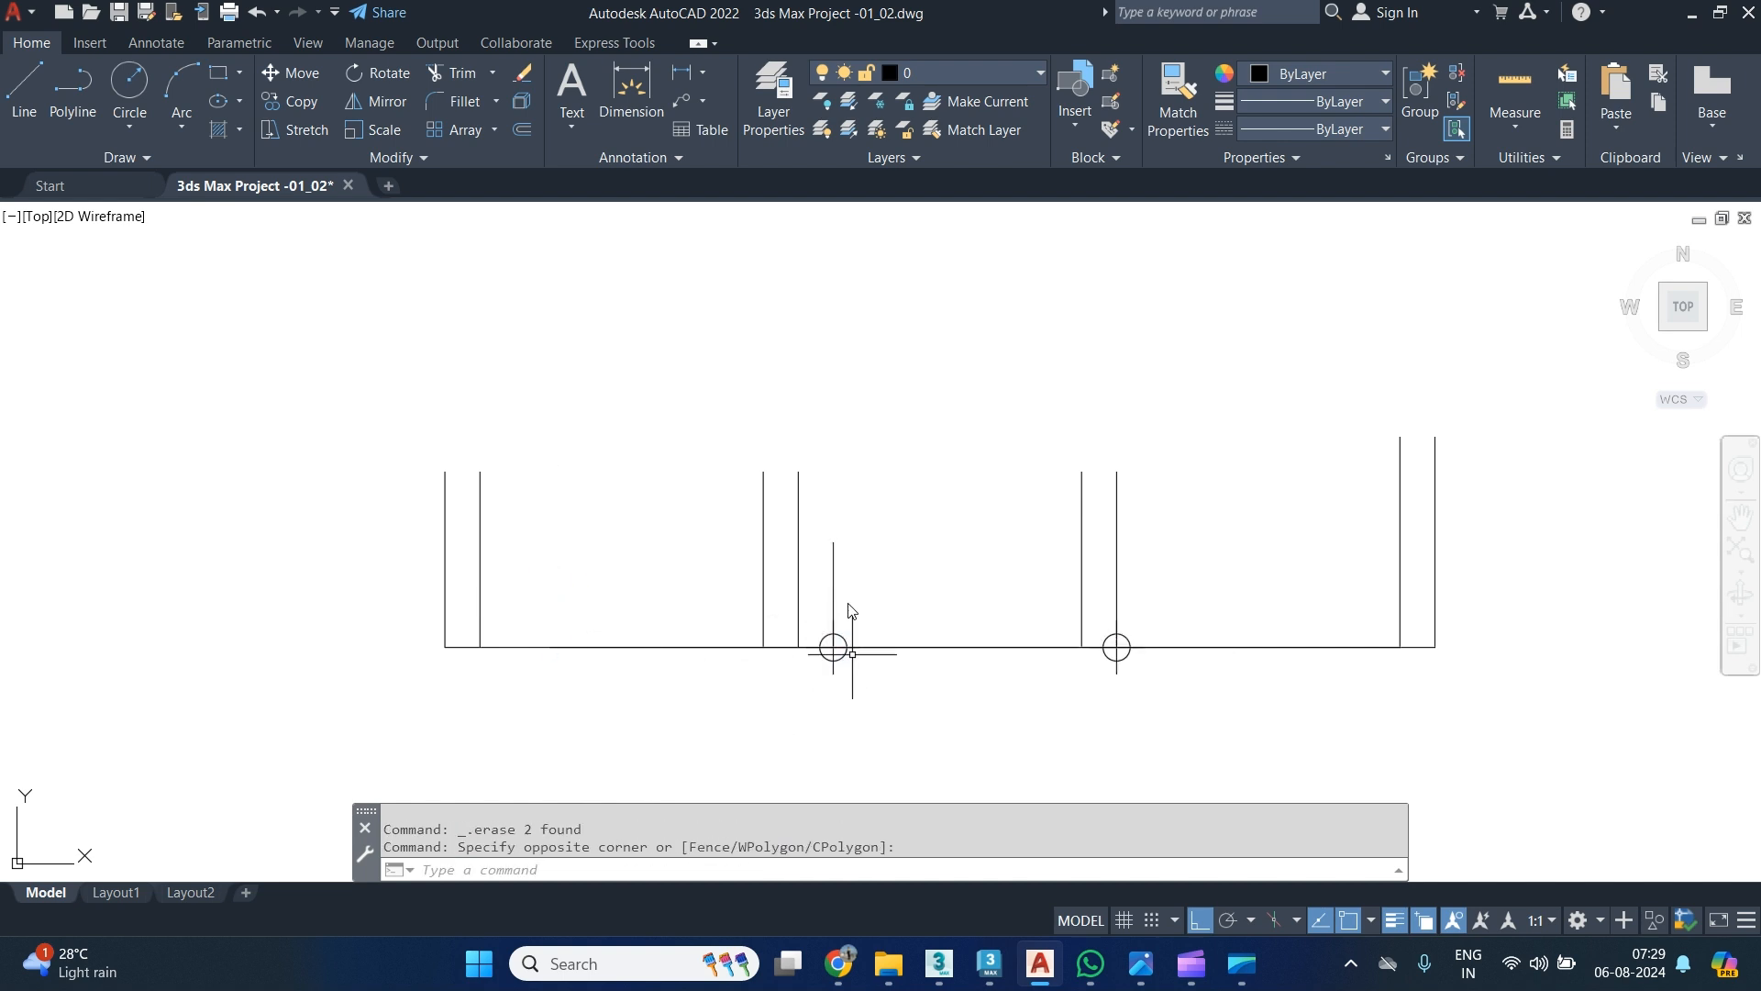
click(826, 581)
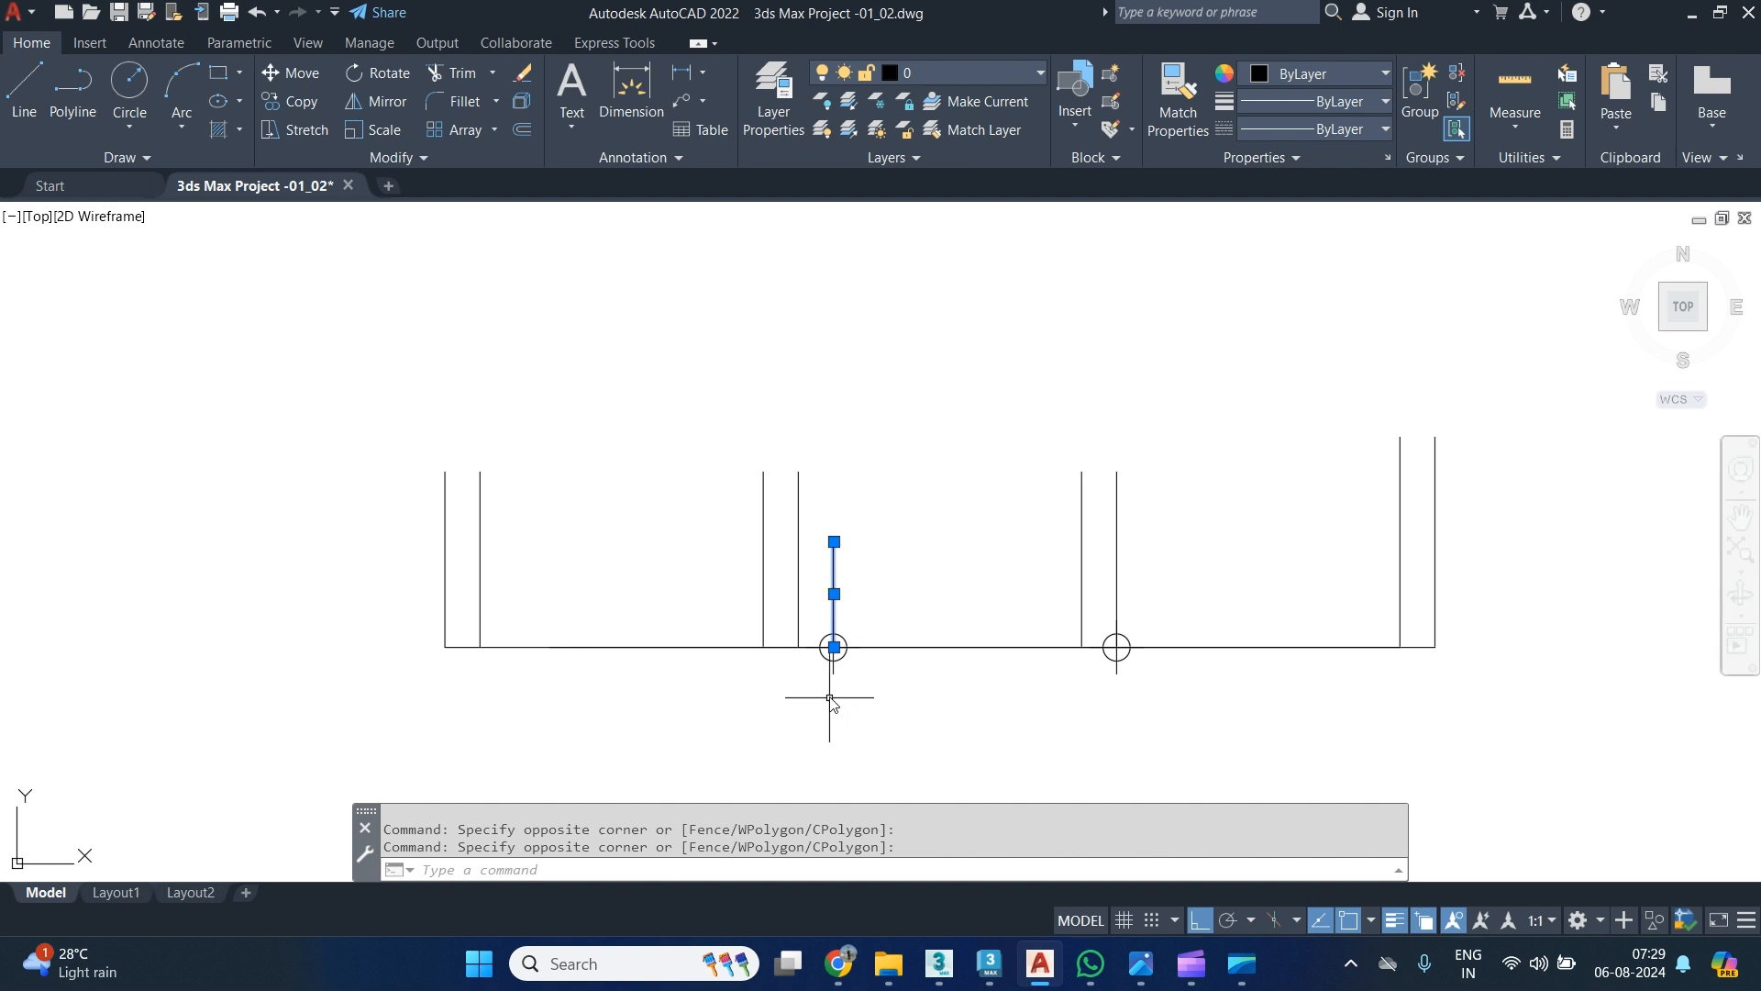
key(Delete)
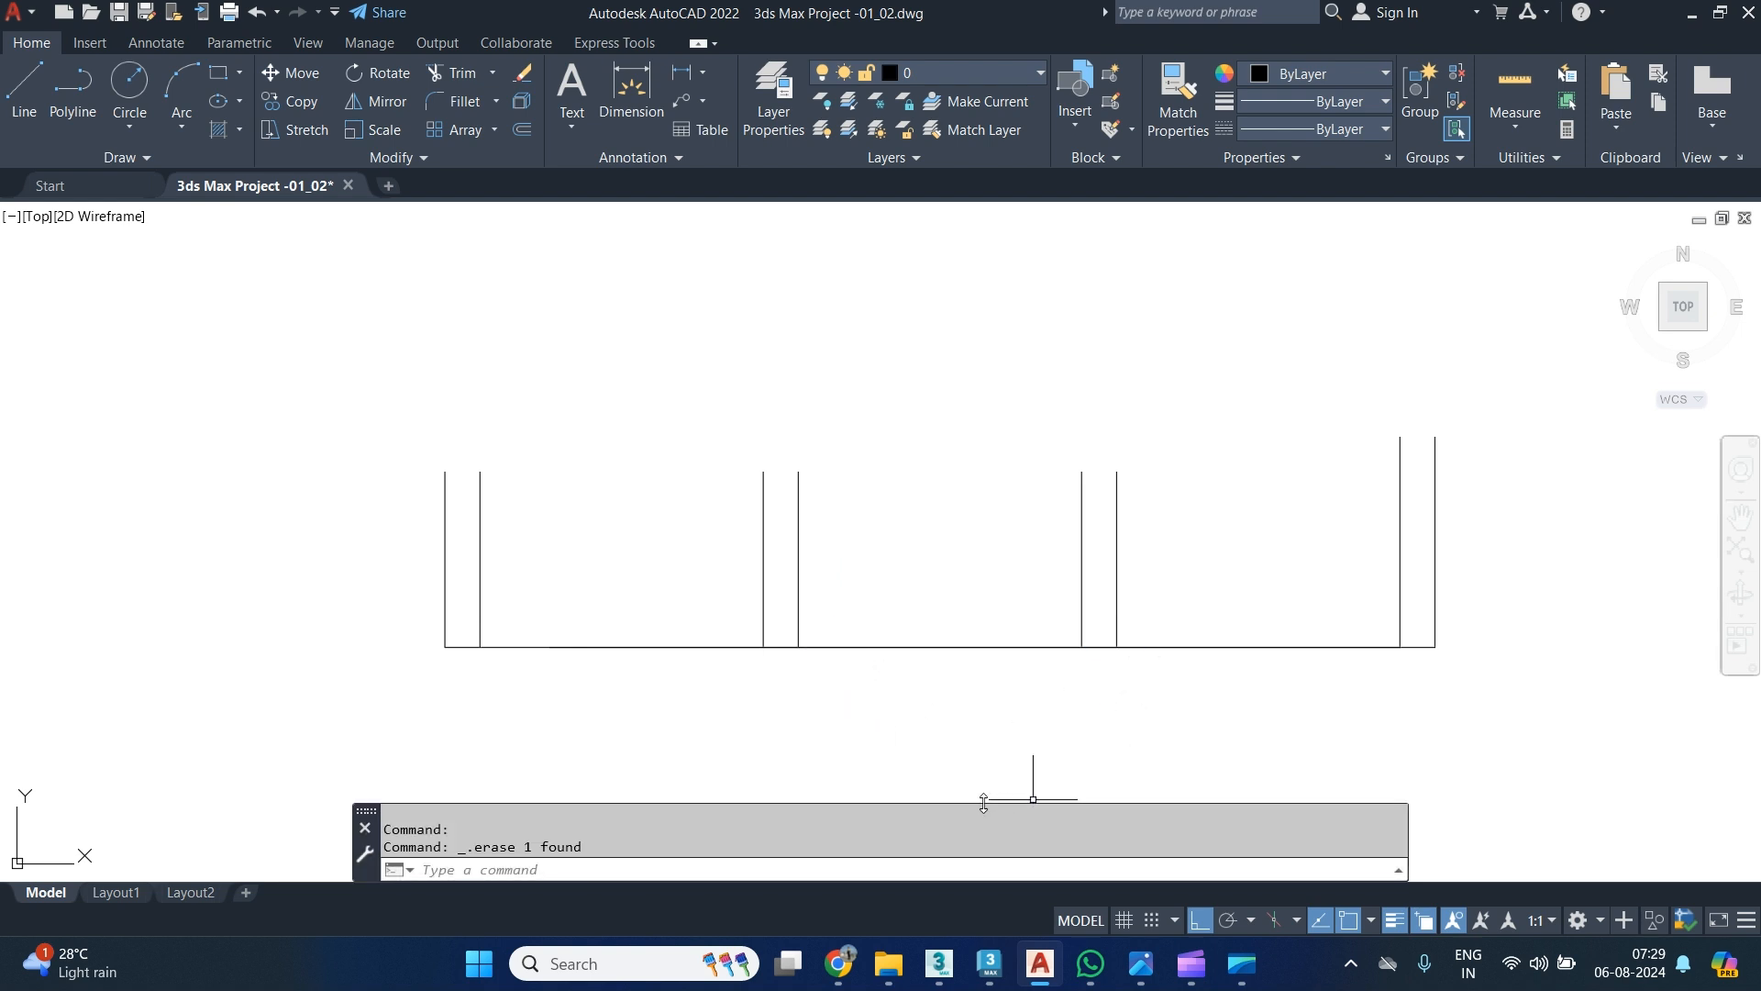
Place a linear dimension below the base line across the gap between the first and second pillars.
click(679, 75)
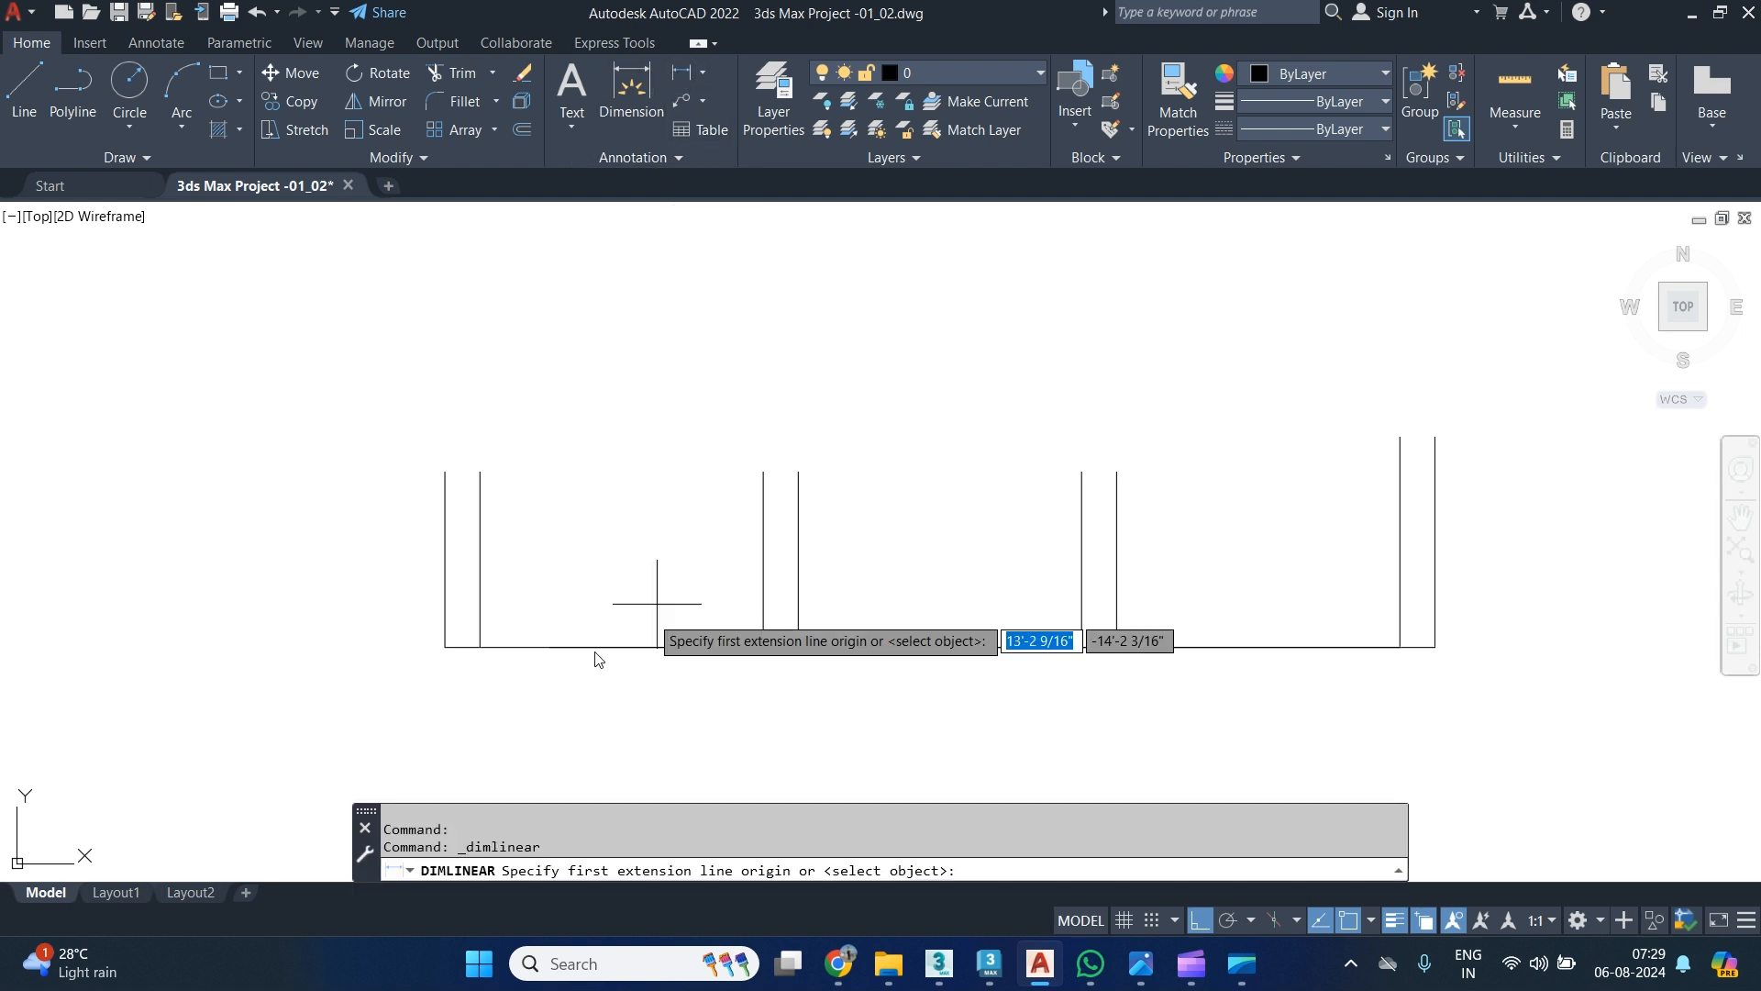
click(479, 646)
click(764, 648)
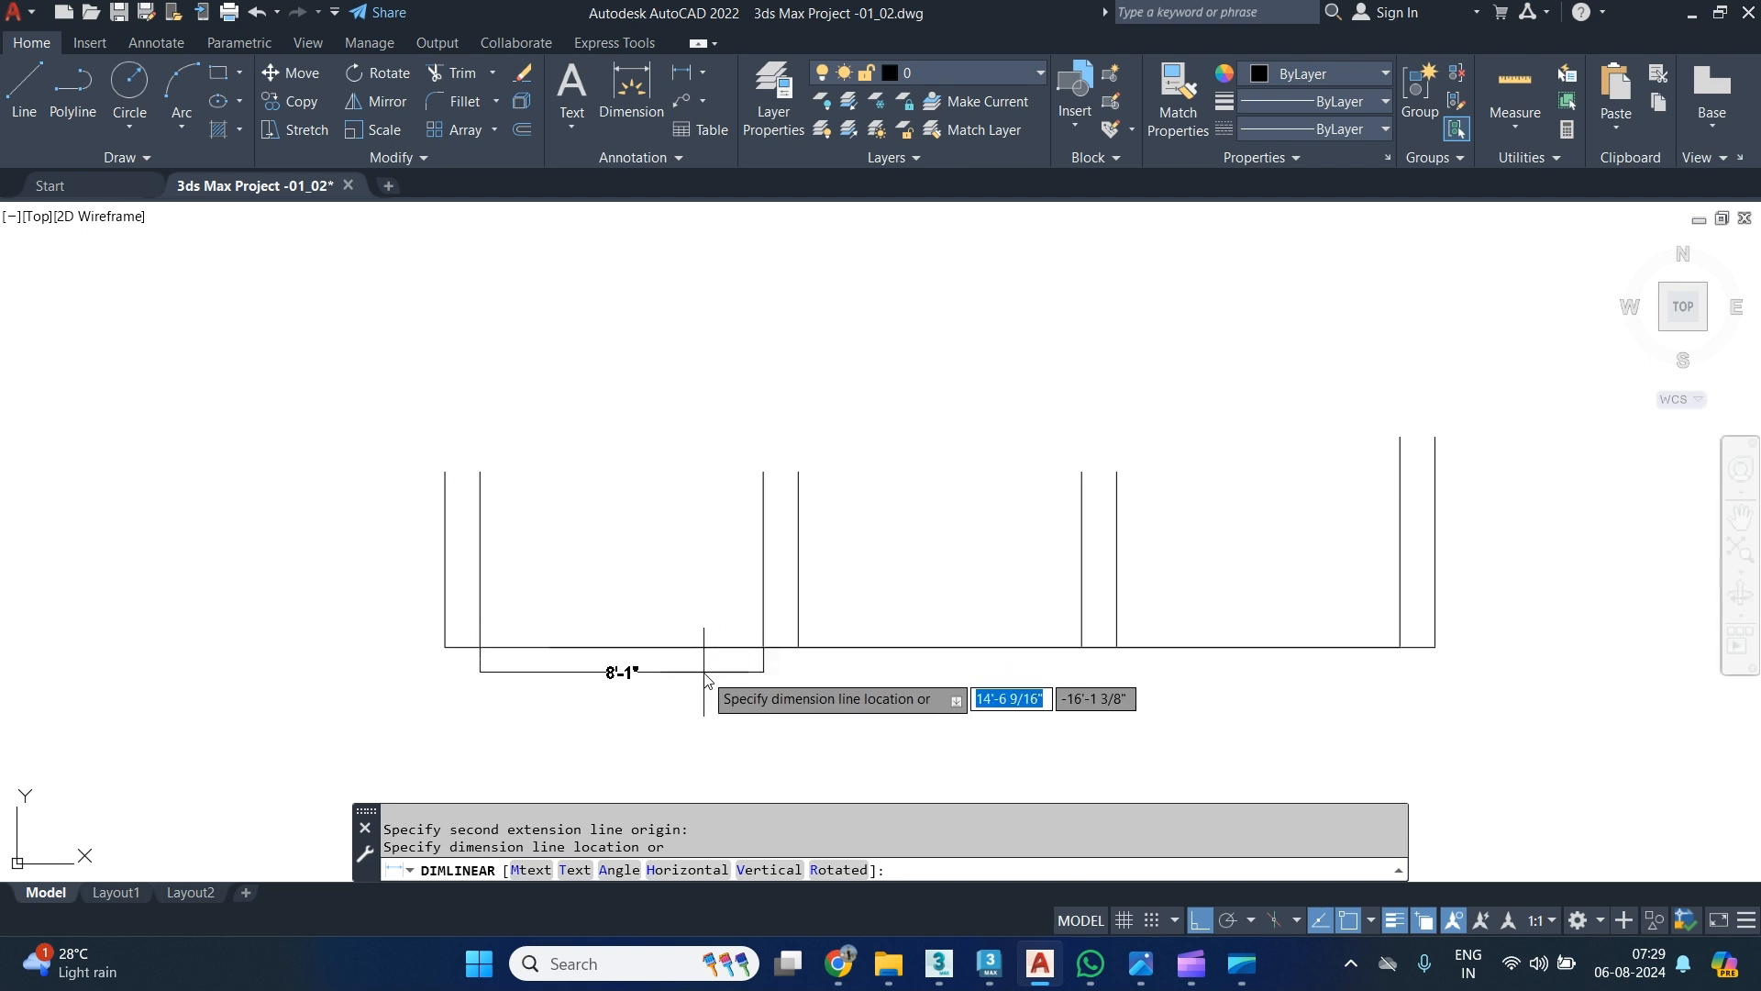
click(706, 671)
scroll(614, 721, up, 2)
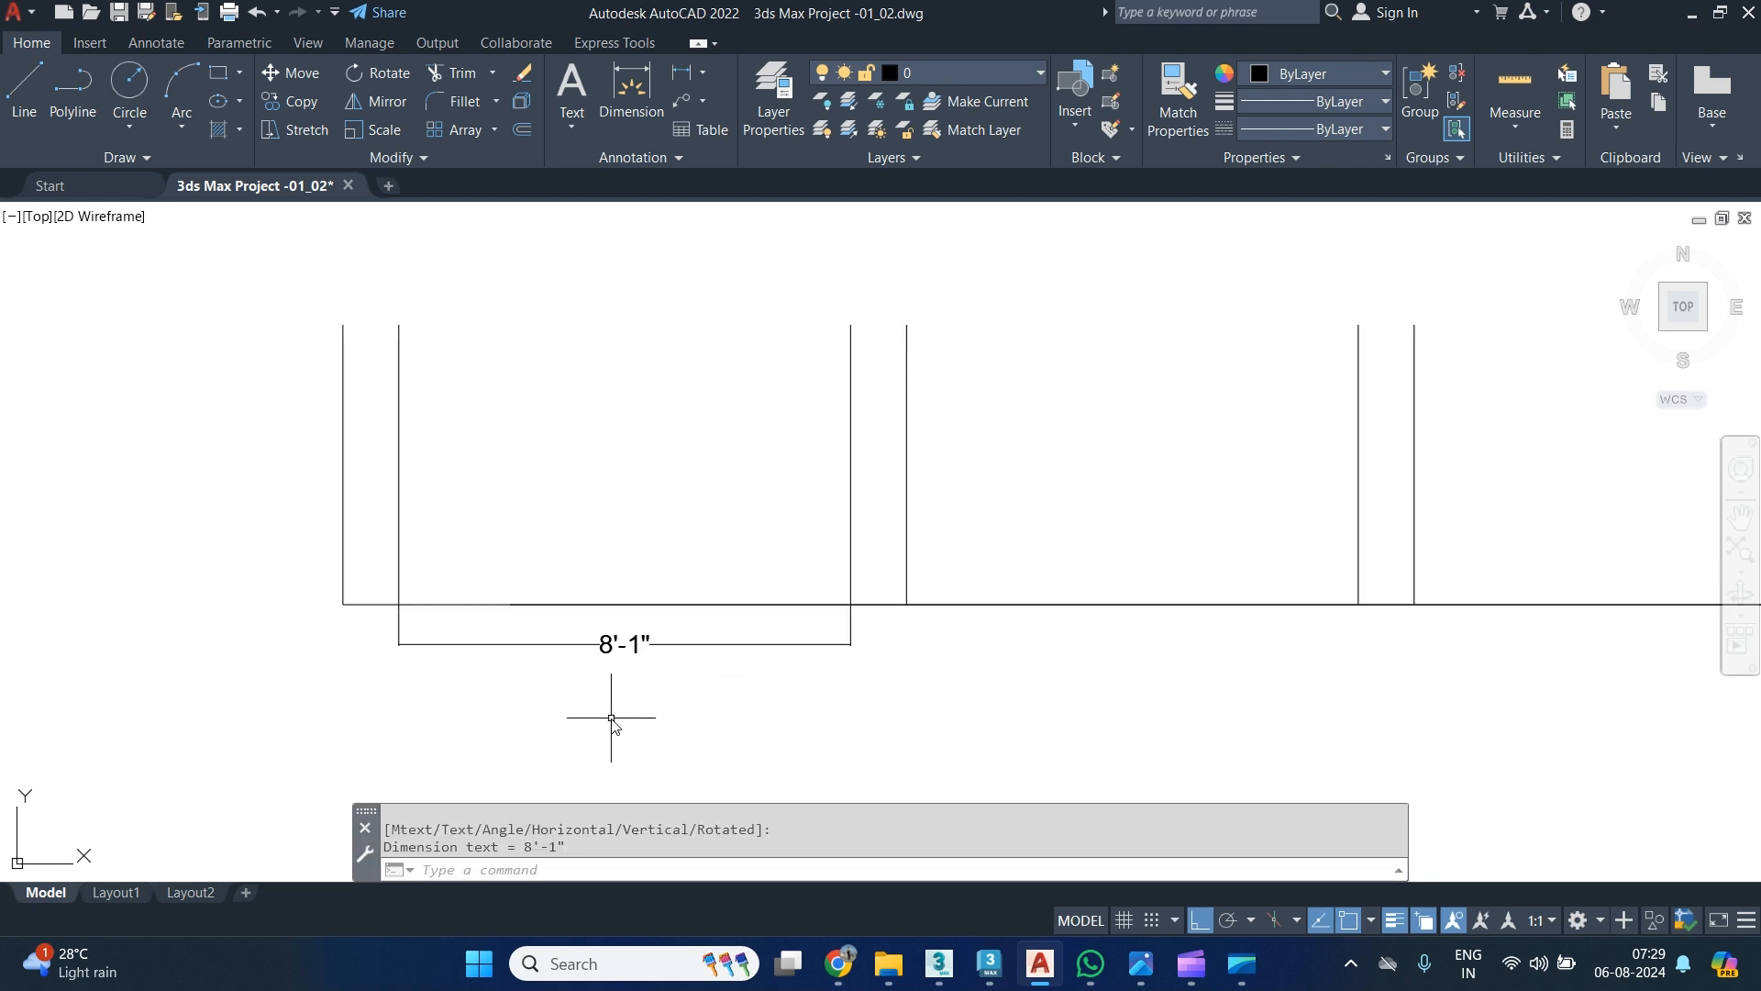
scroll(612, 721, down, 2)
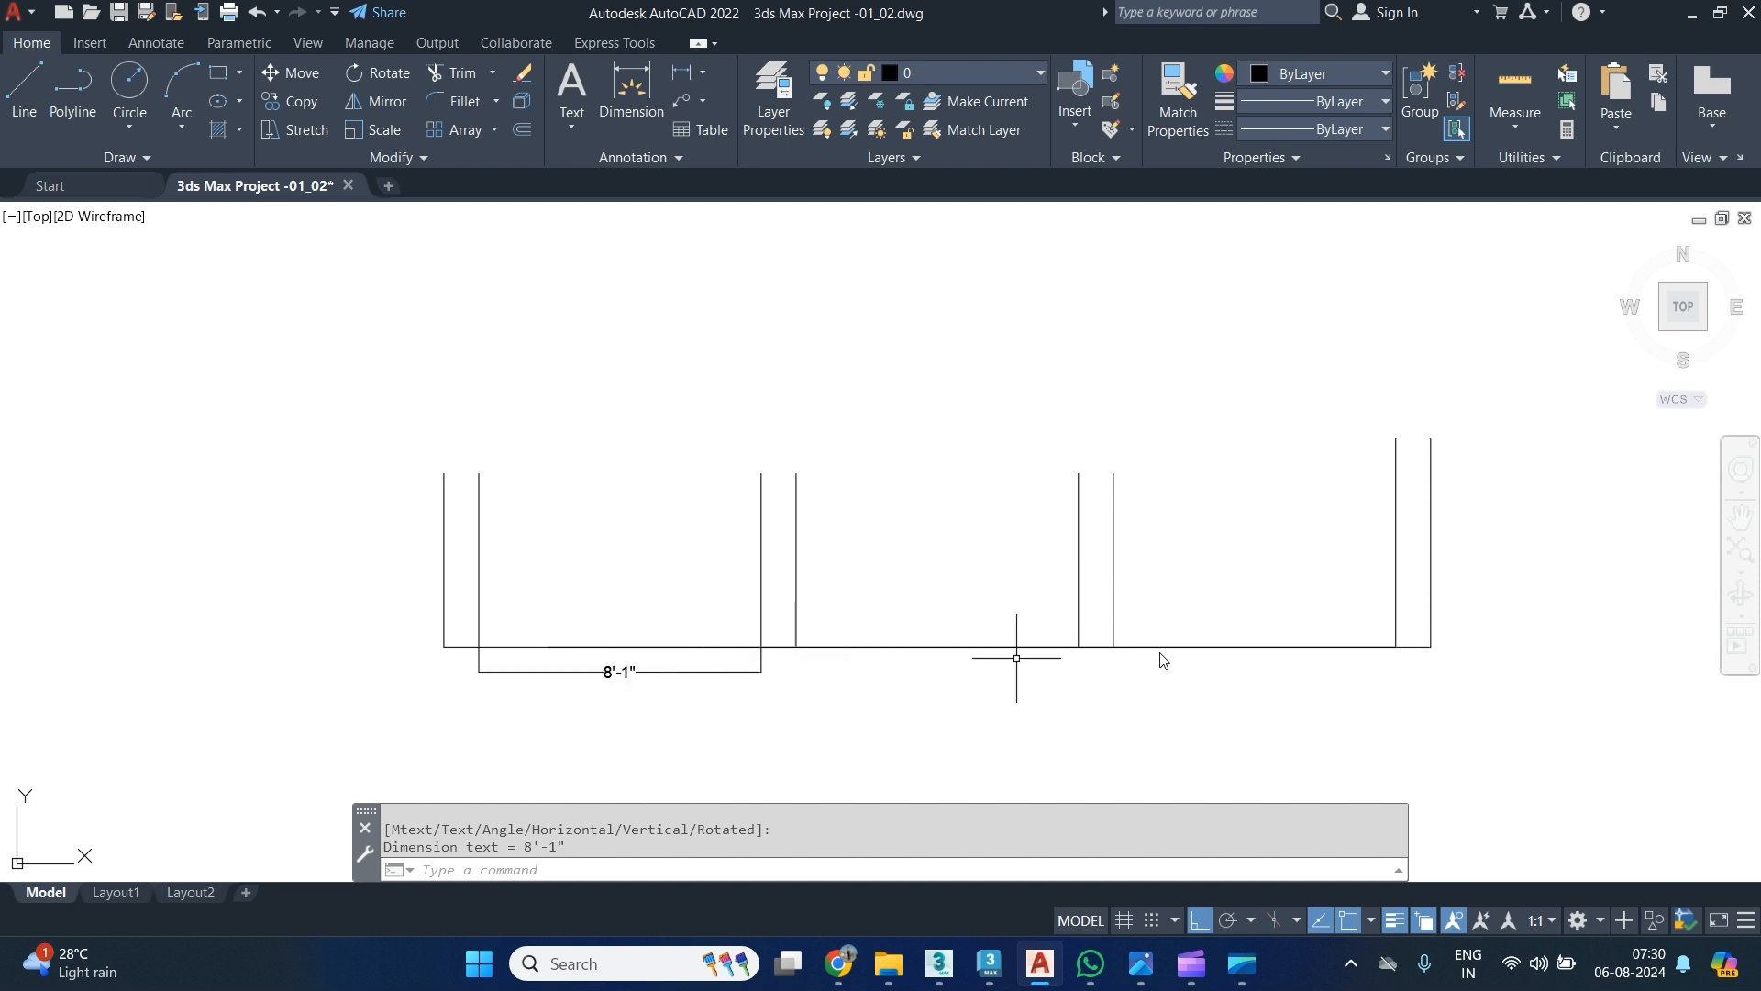
Delete the shorter duplicate line overlapping the base line.
click(1198, 646)
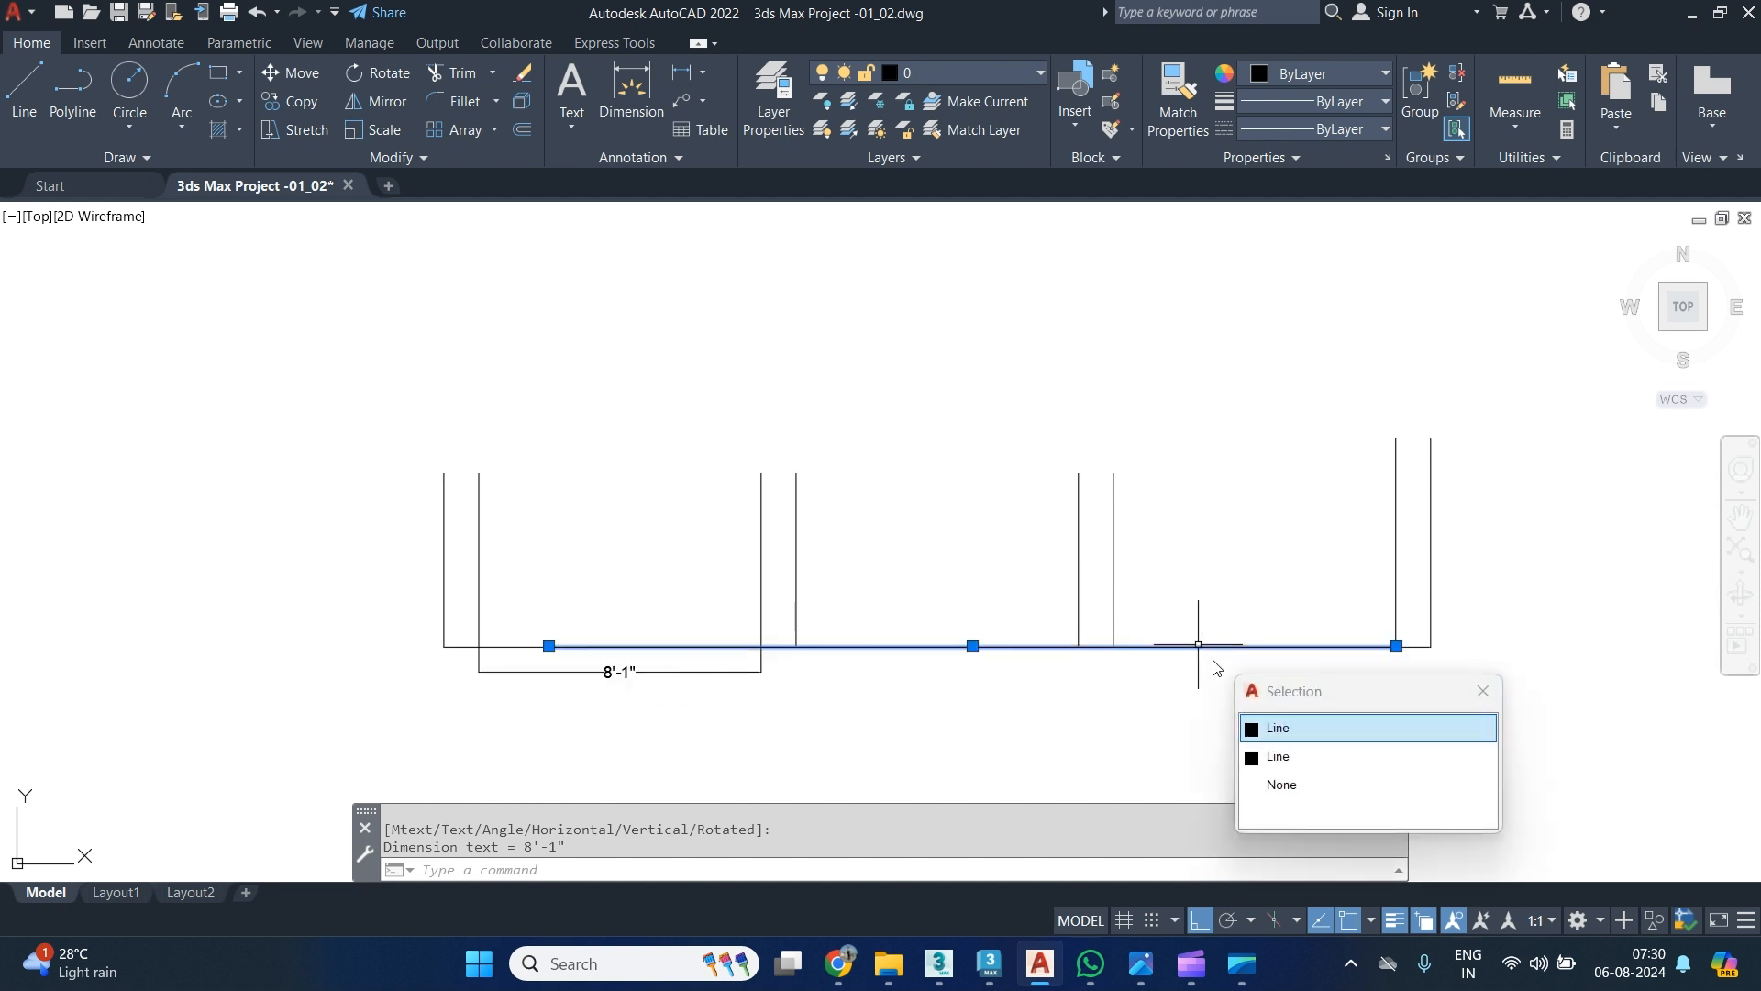
click(1291, 729)
key(Delete)
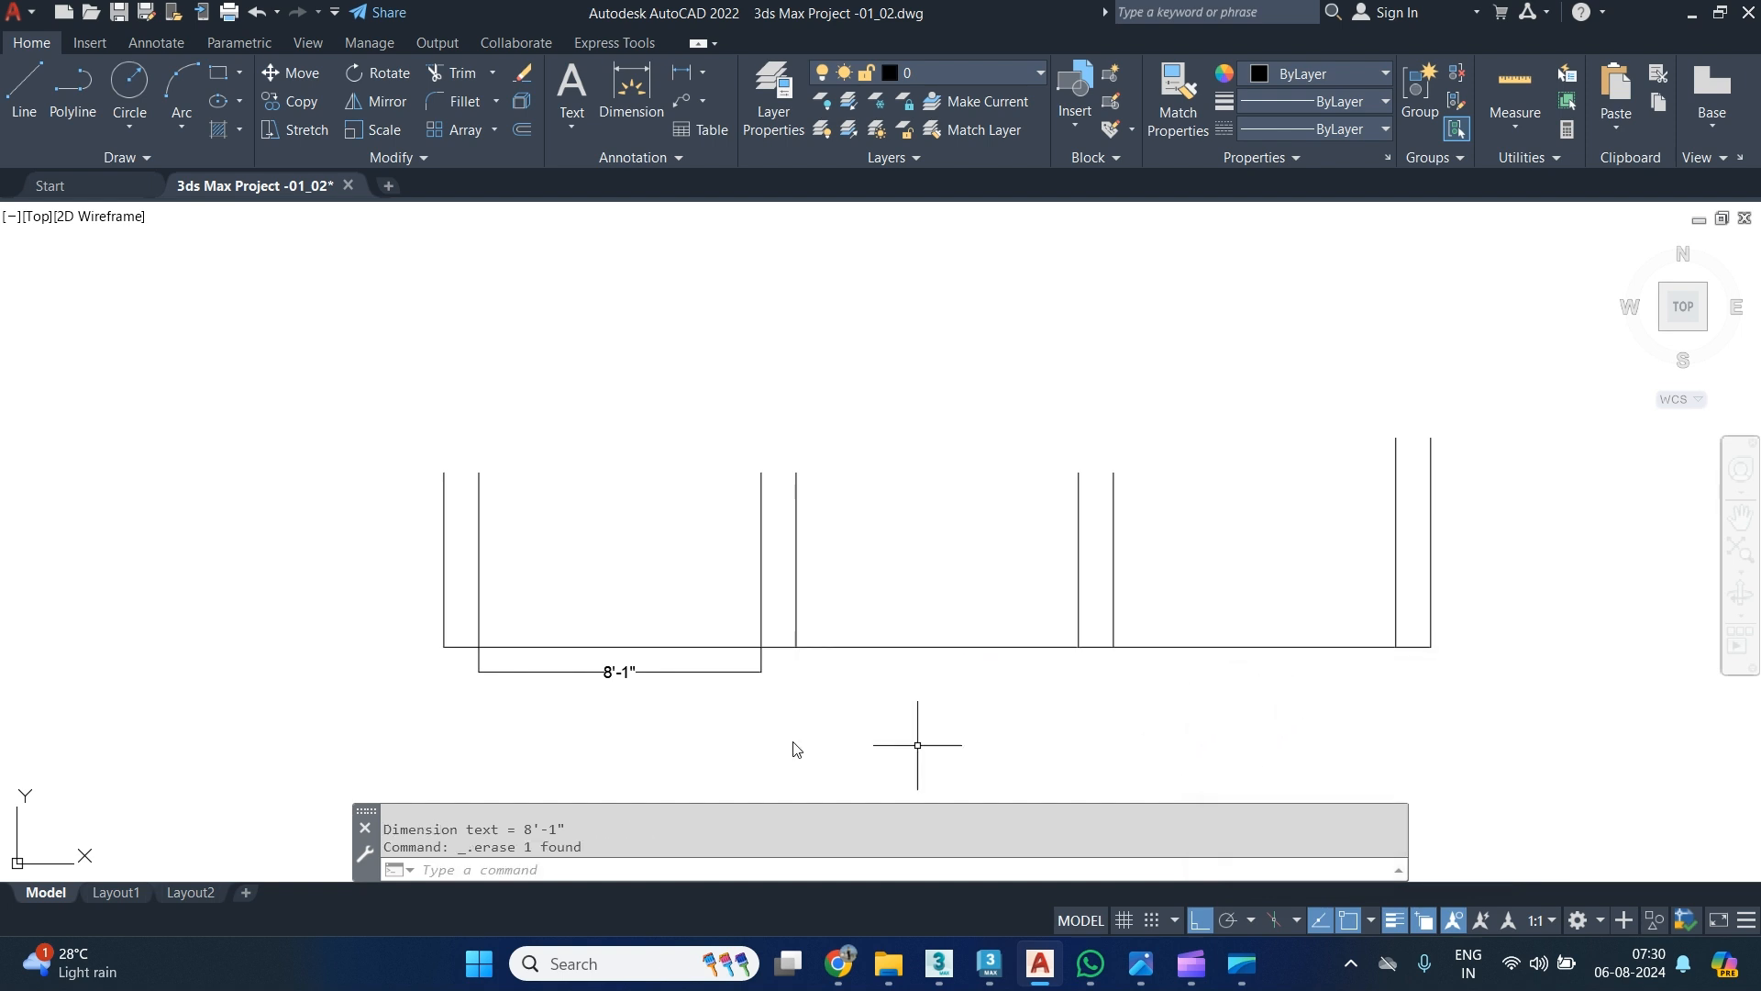
Dimension the widths of the first and second pillars, aligned with the existing gap dimension below the base line.
click(631, 92)
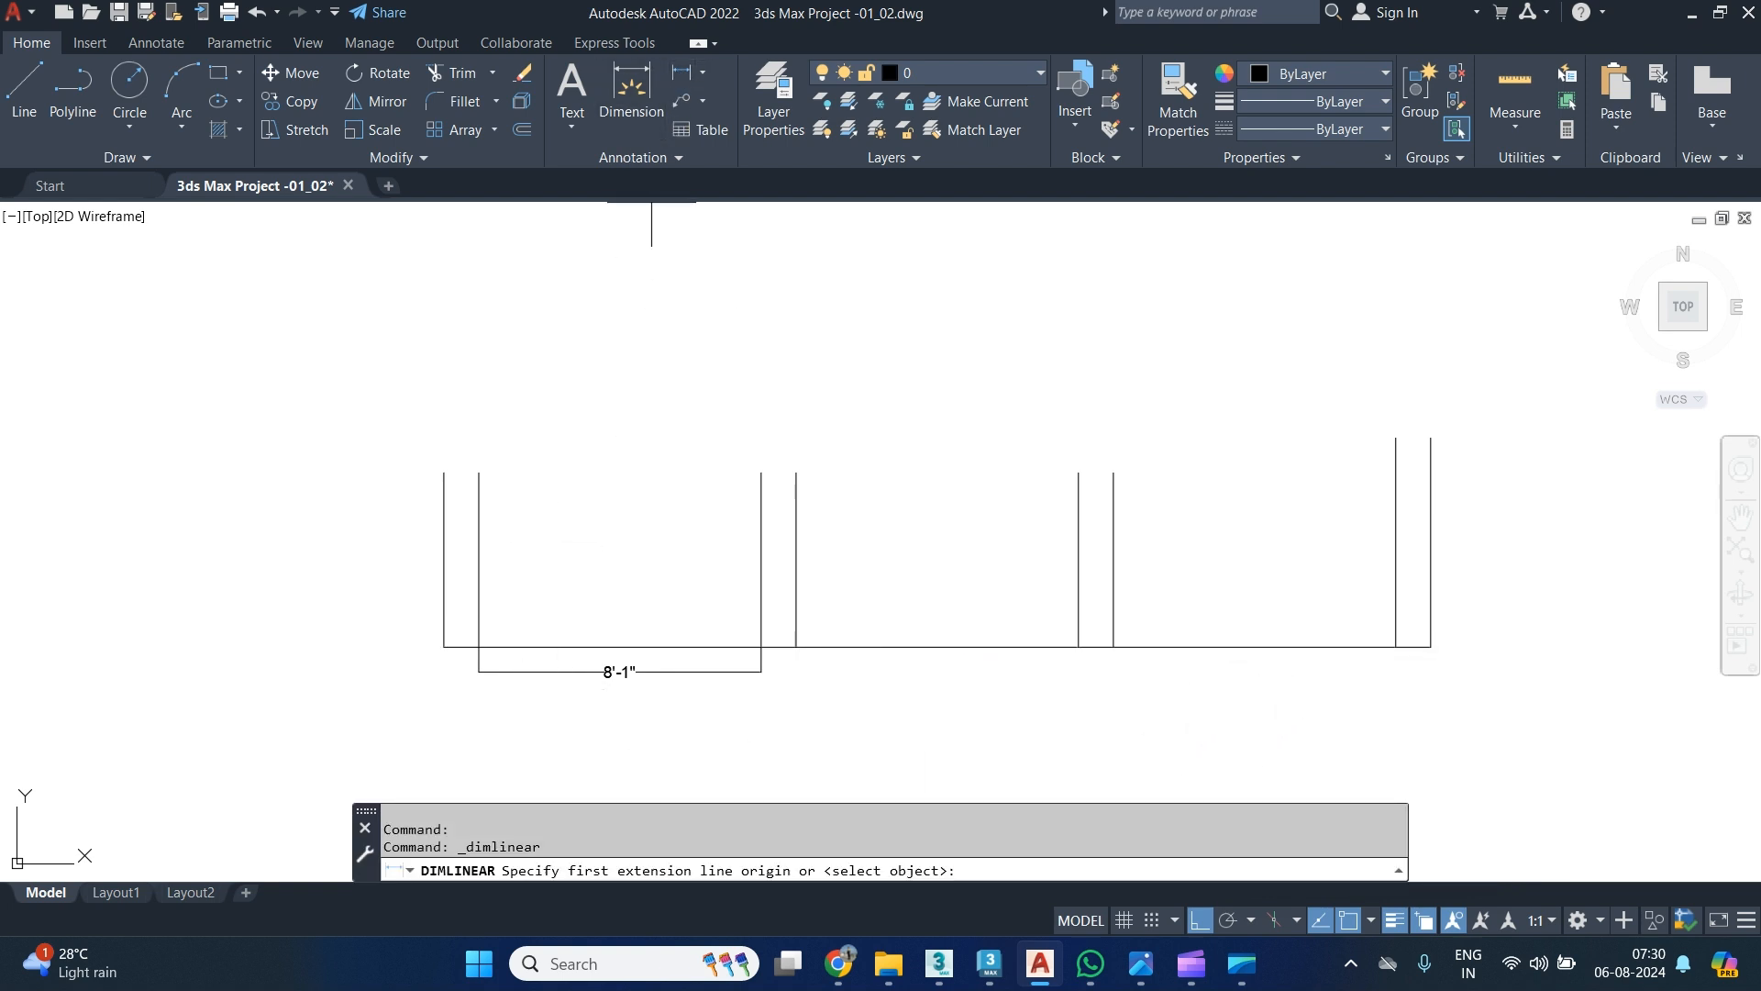
scroll(440, 633, up, 2)
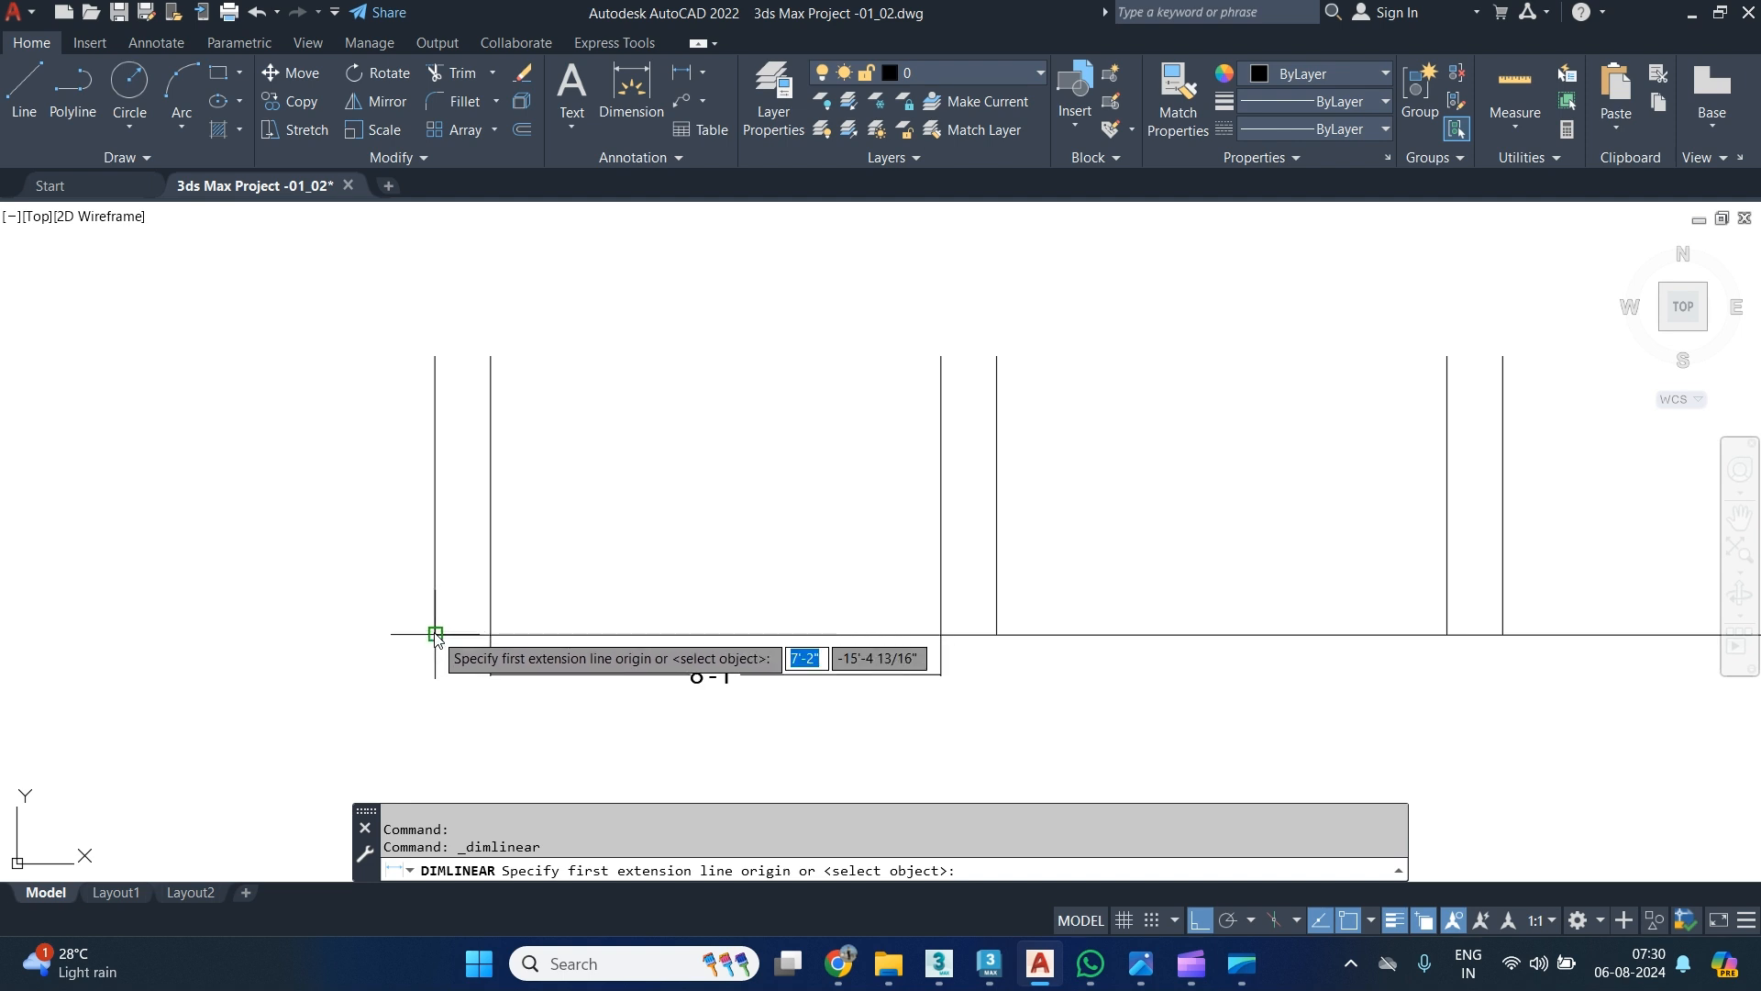
click(435, 634)
click(491, 633)
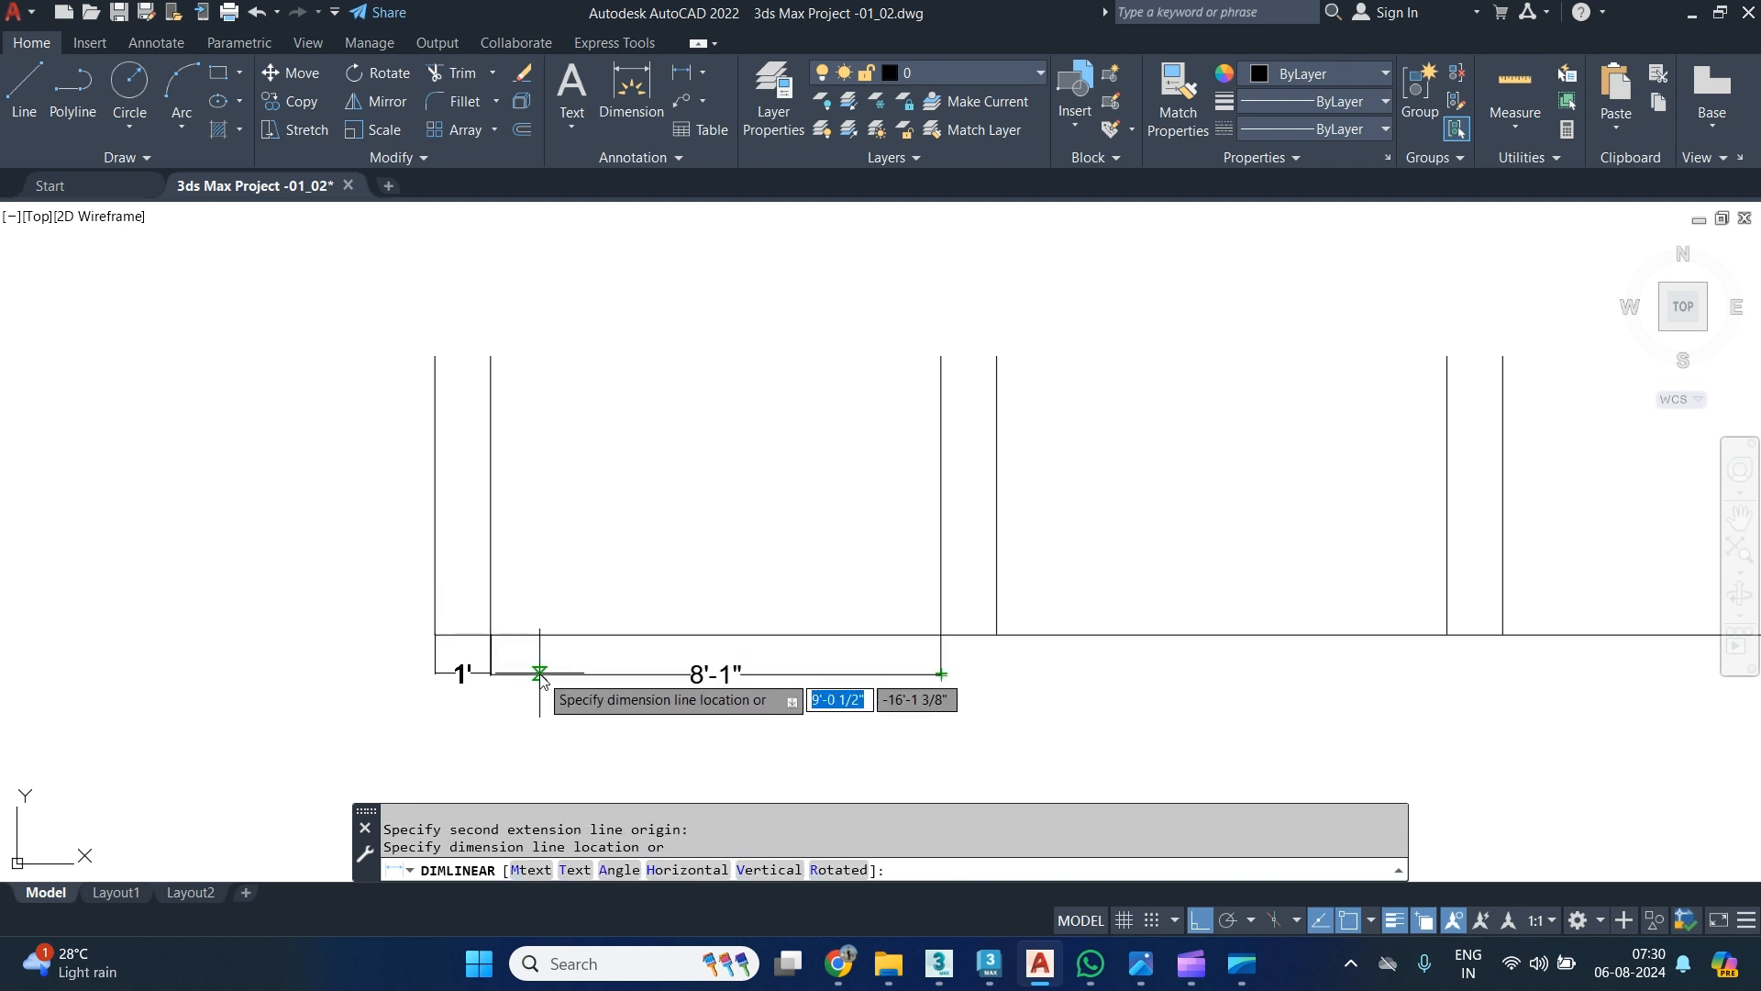
click(541, 675)
middle_drag(888, 712, 672, 660)
key(Return)
click(686, 608)
click(741, 608)
click(656, 651)
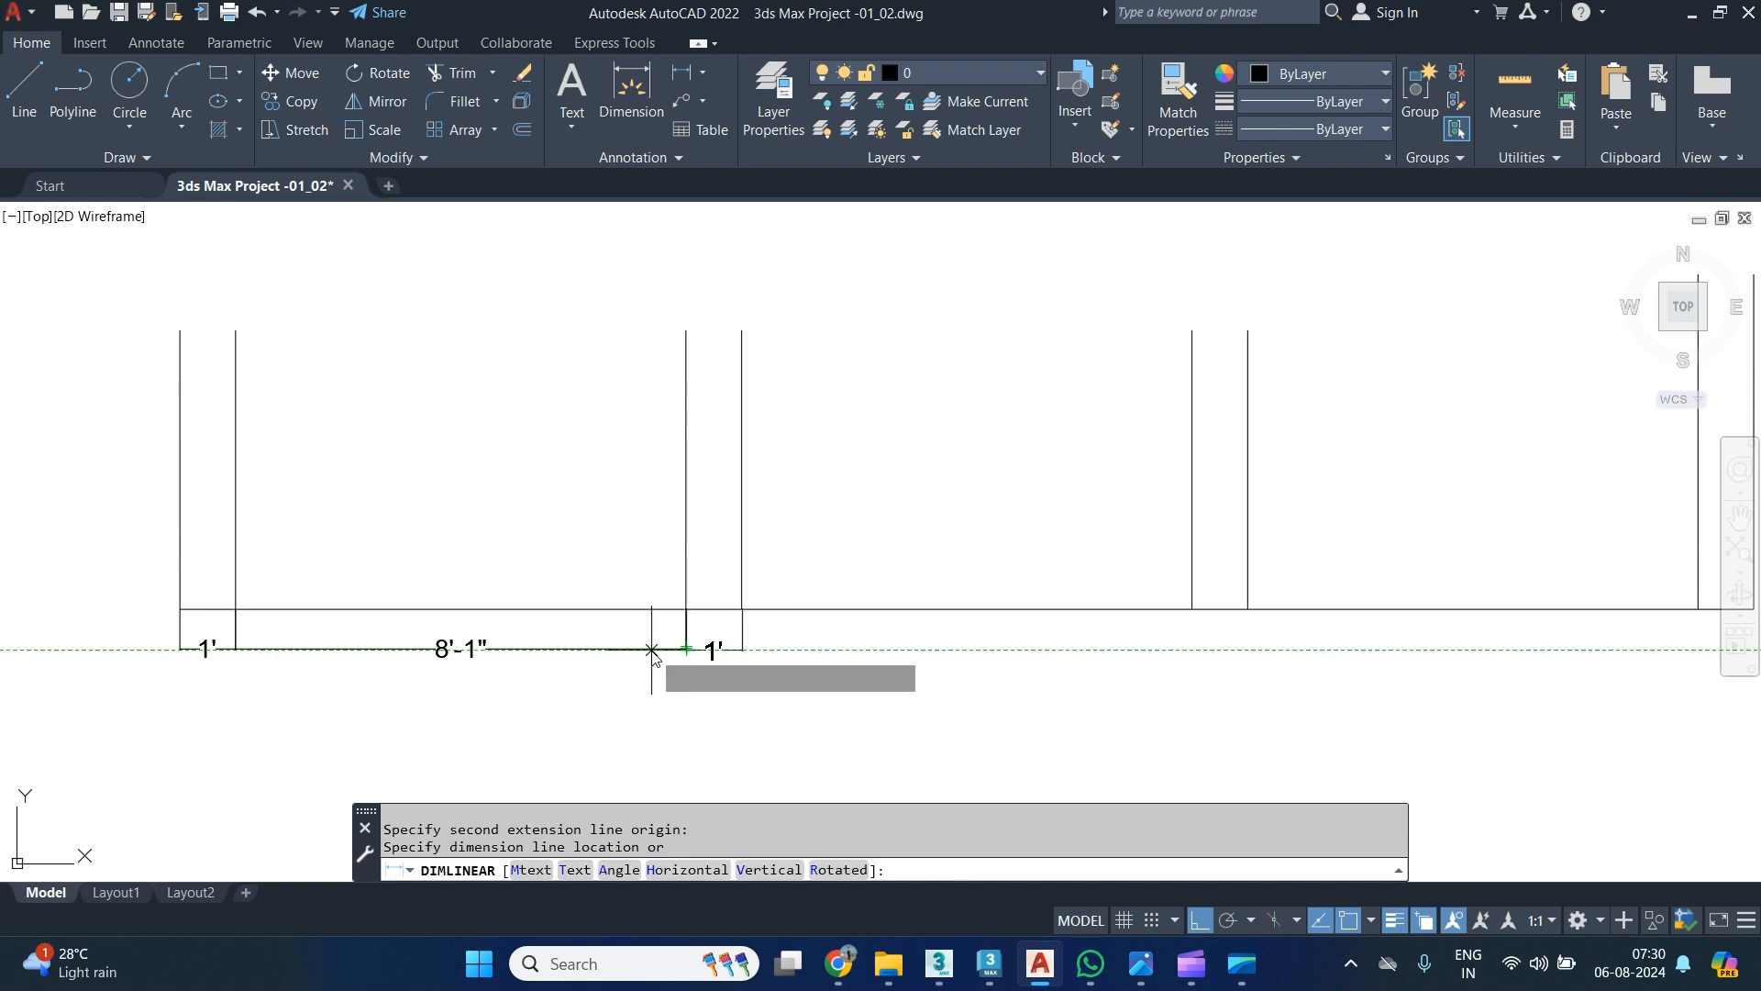
Dimension the gap between the second and third pillars and the third pillar's width in the same dimension row.
key(Return)
click(741, 608)
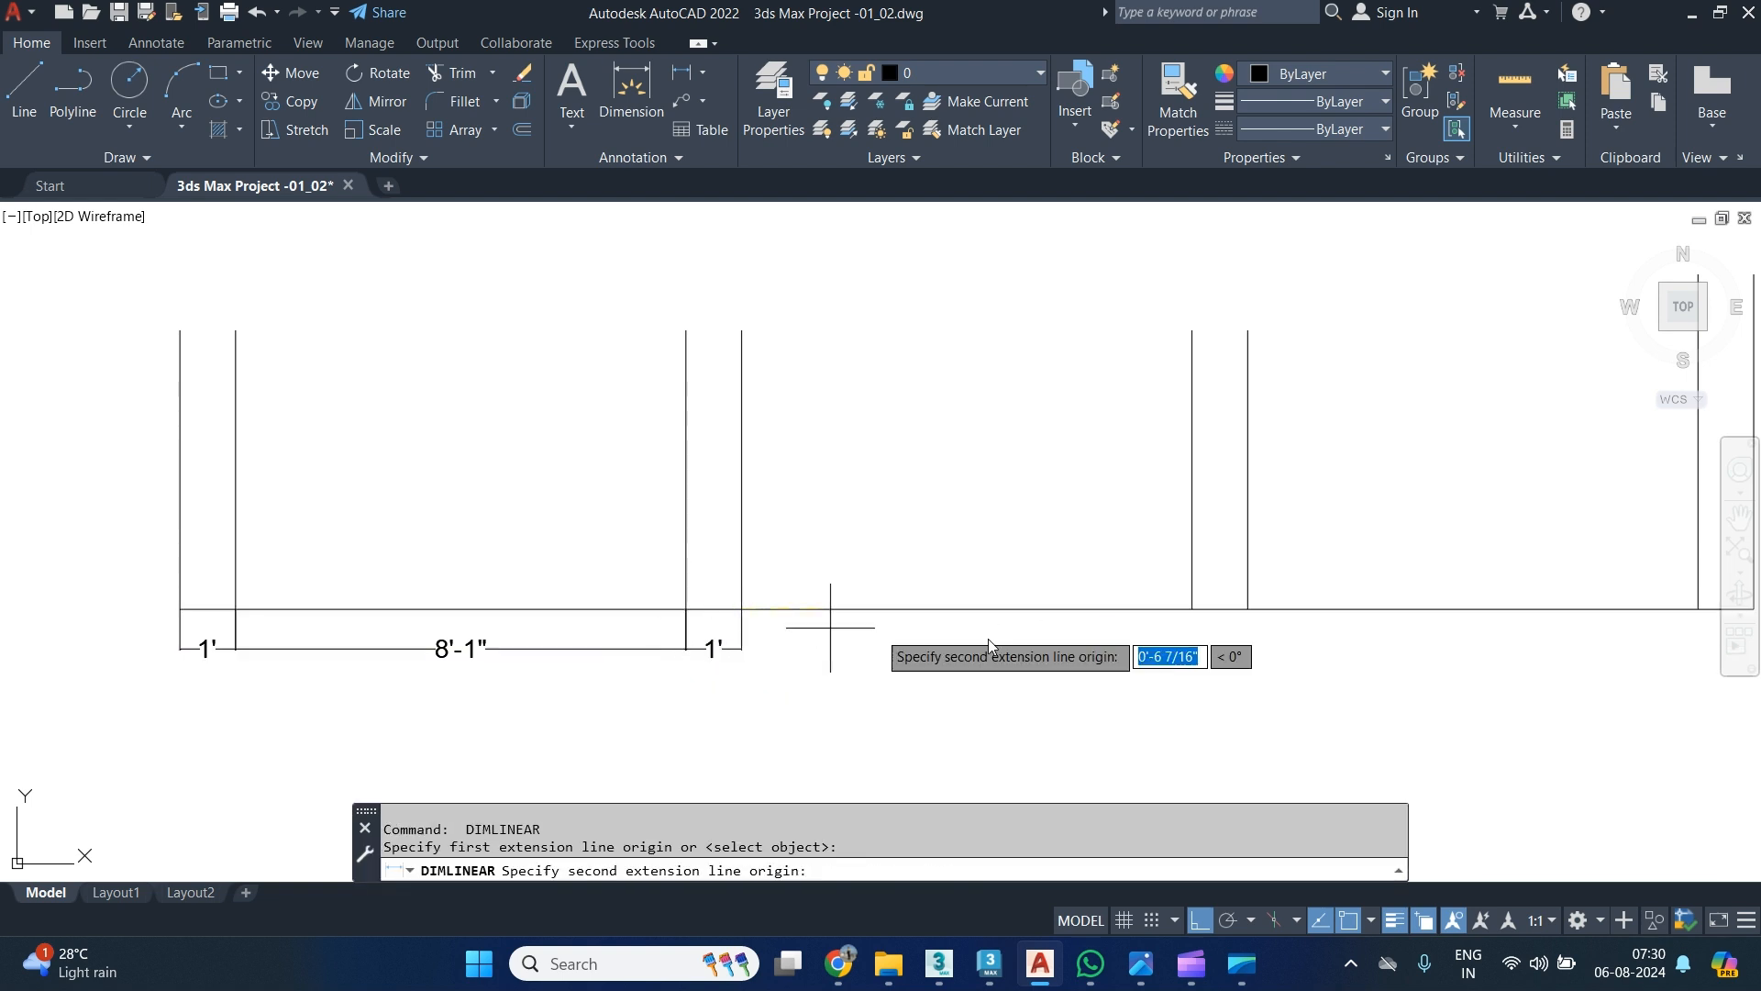
click(1191, 608)
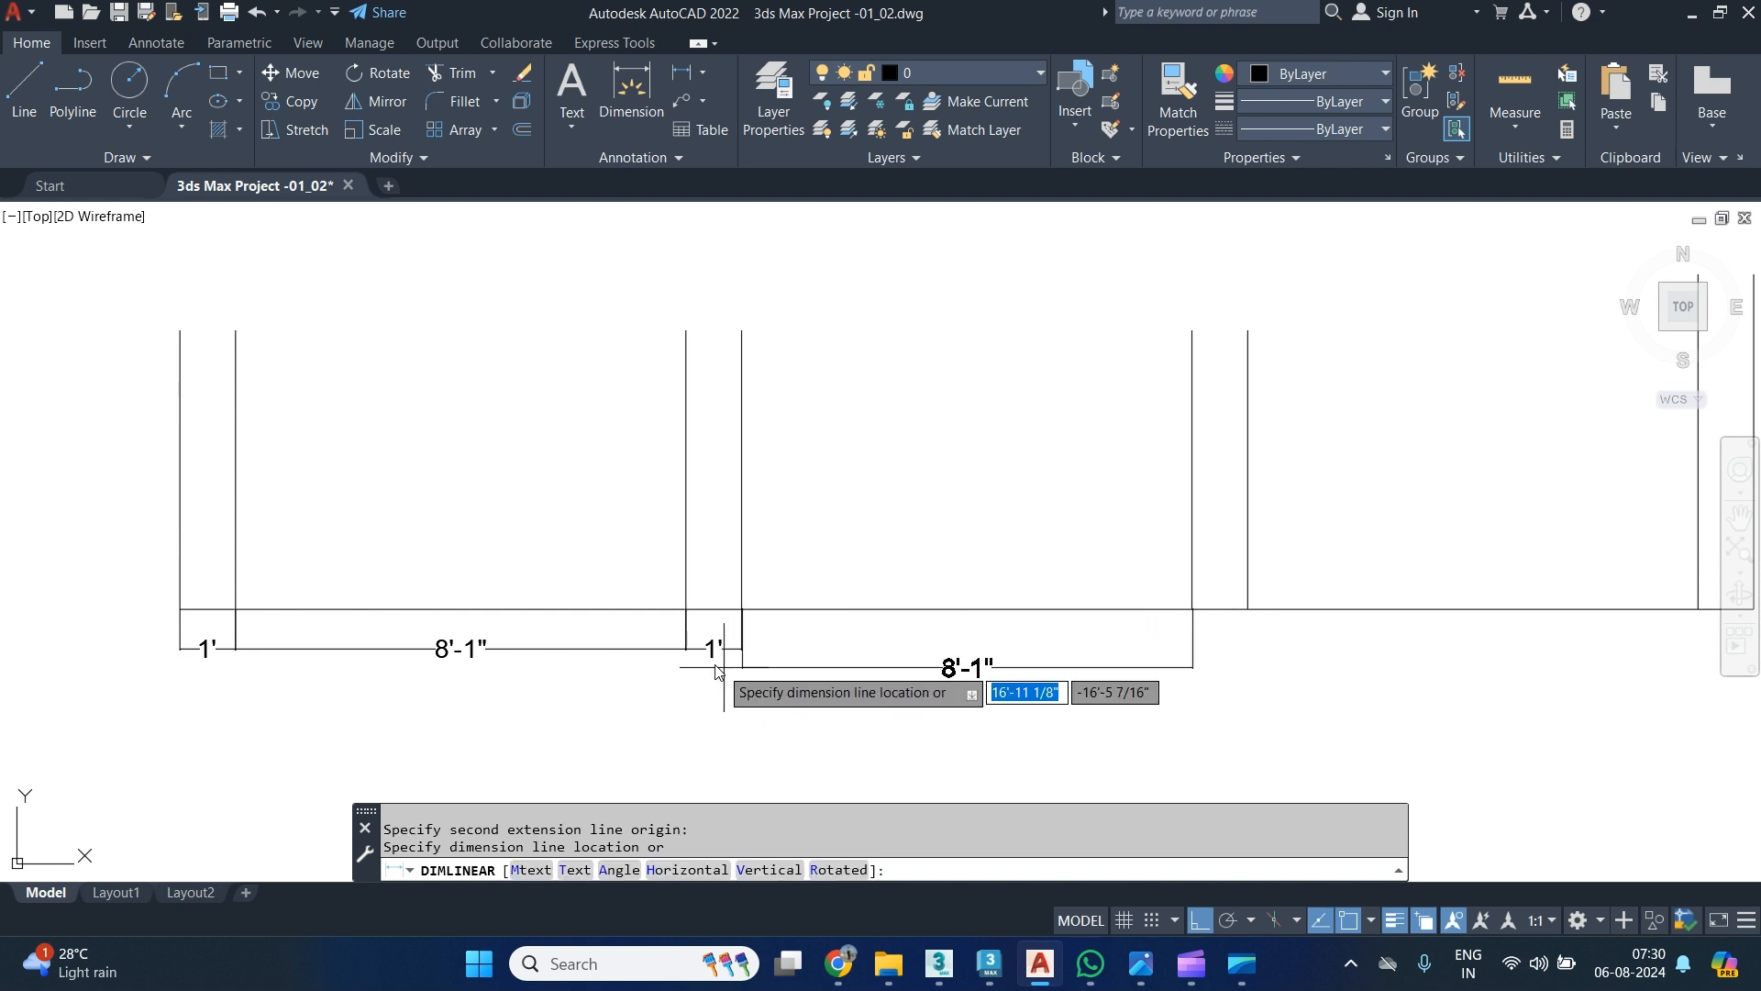
click(1056, 657)
key(Return)
click(1192, 608)
click(1248, 608)
click(1128, 648)
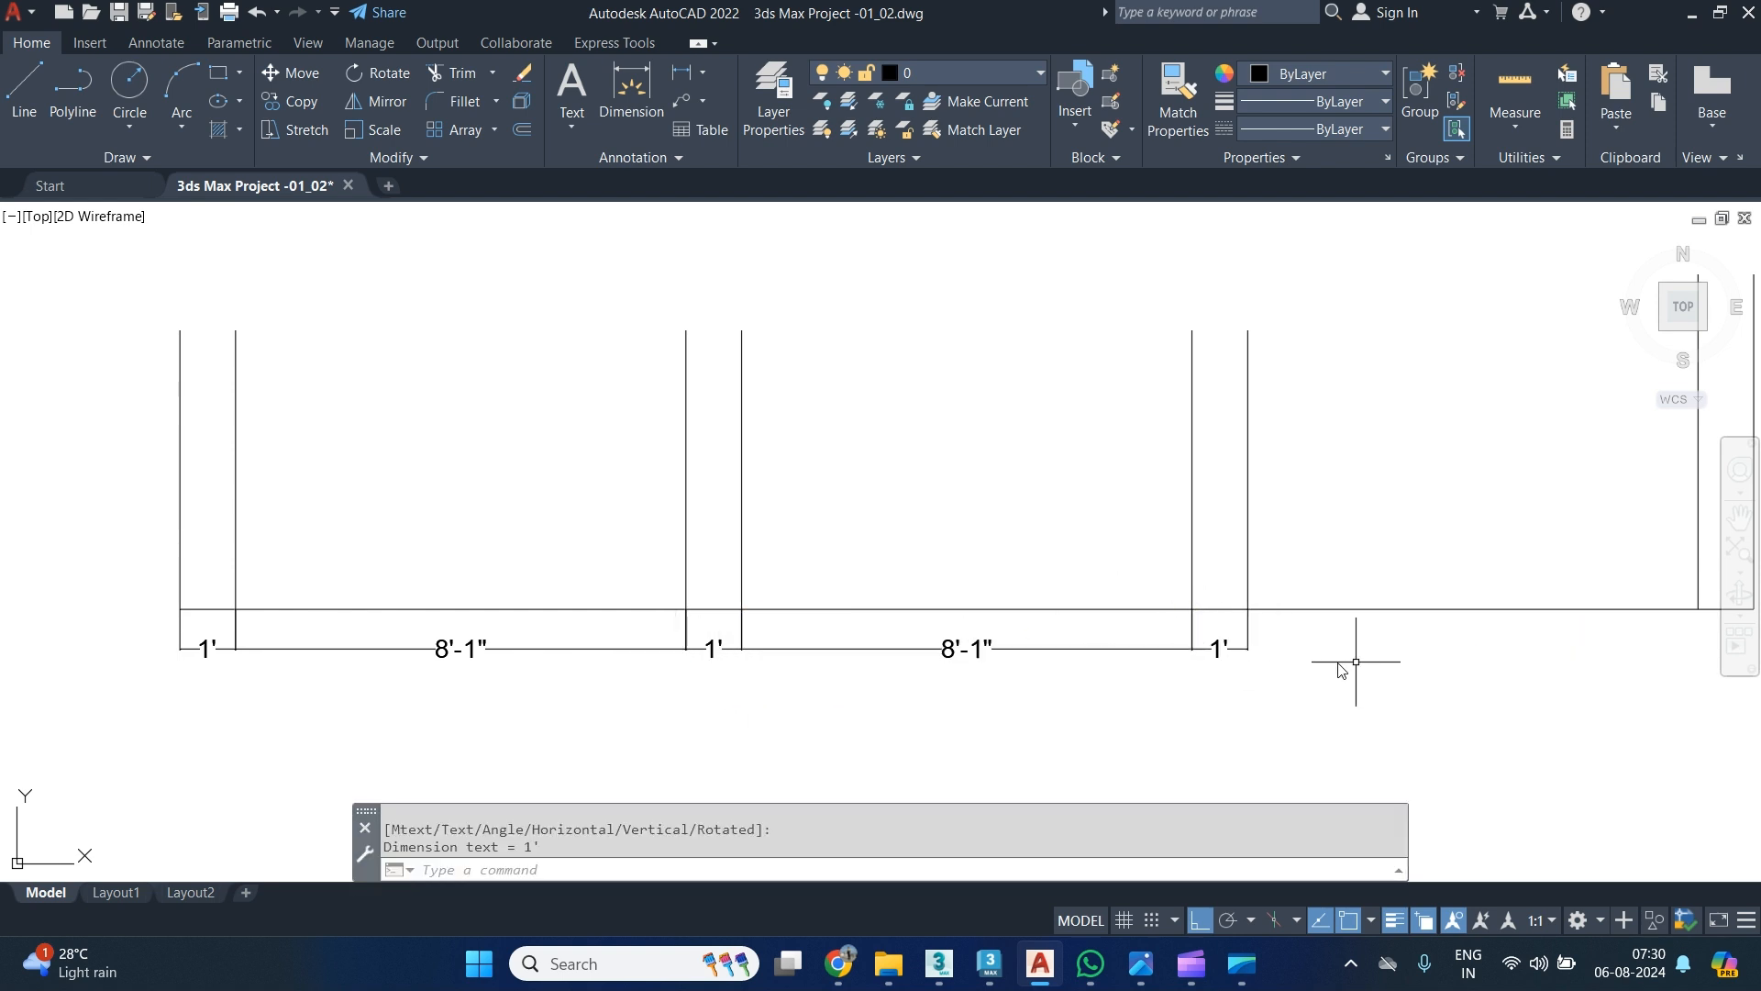
Dimension the gap between the third pillar and the gate pillar, and the gate pillar's width, in the same row.
middle_drag(1336, 653, 1007, 647)
key(Return)
click(919, 603)
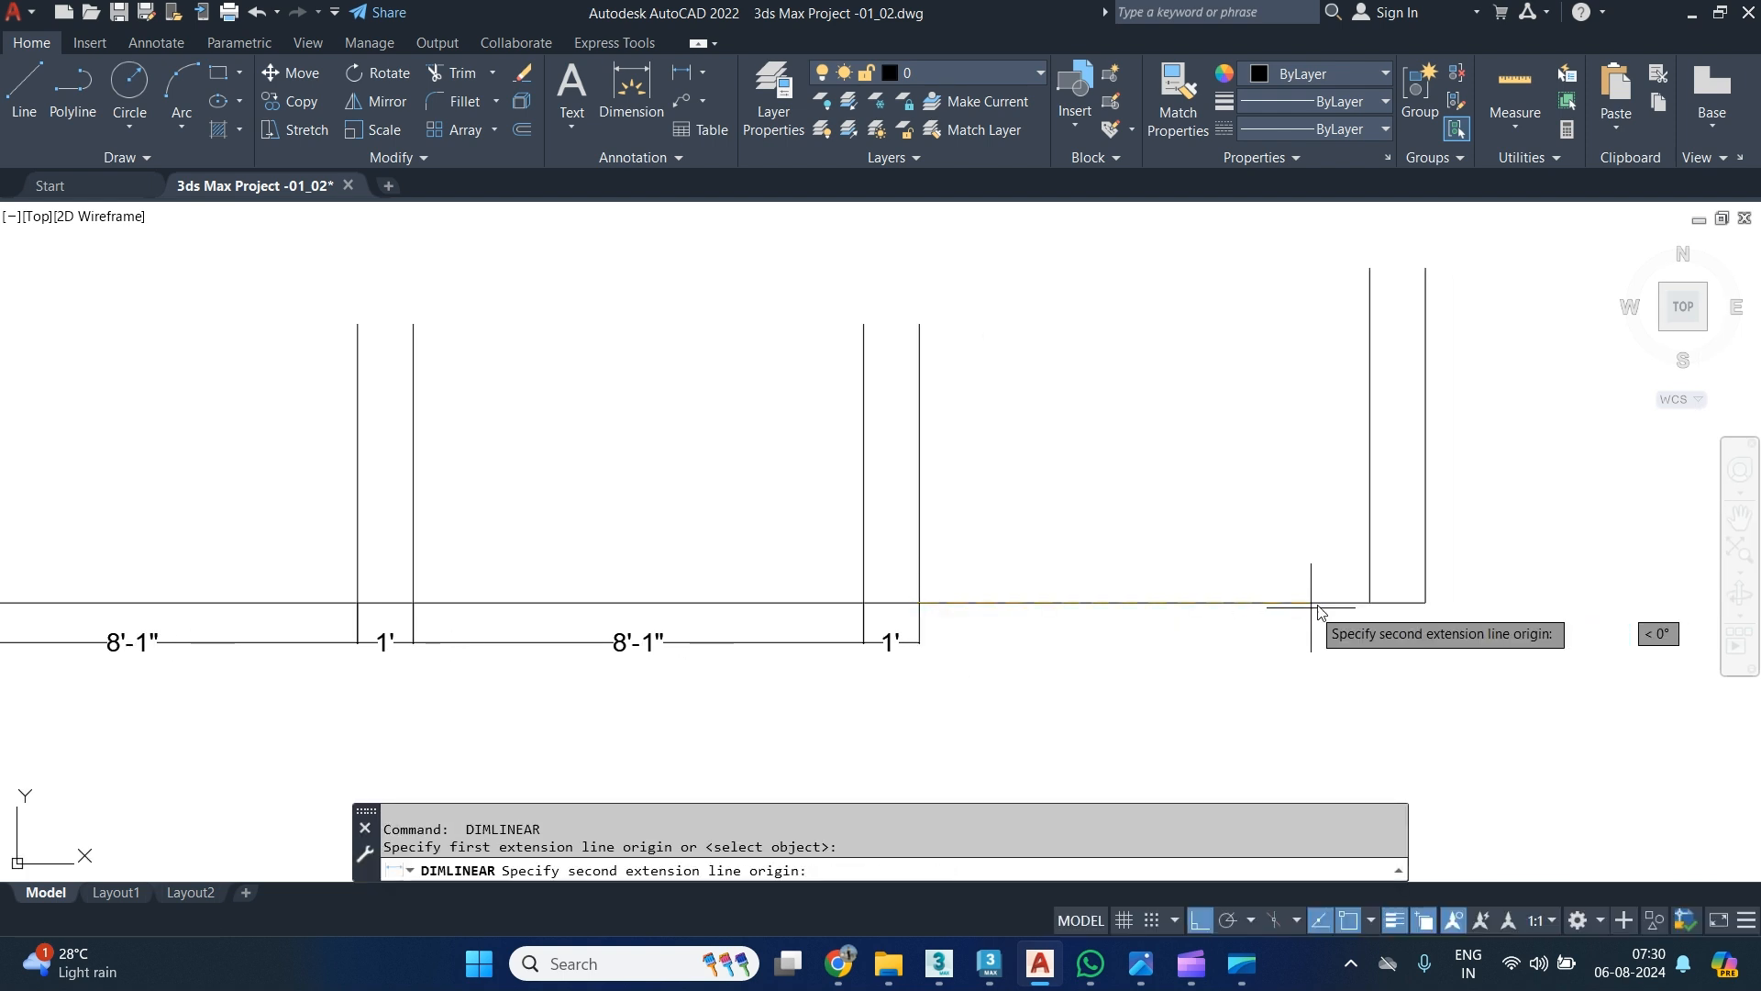
click(1370, 603)
click(826, 640)
key(Return)
click(1369, 603)
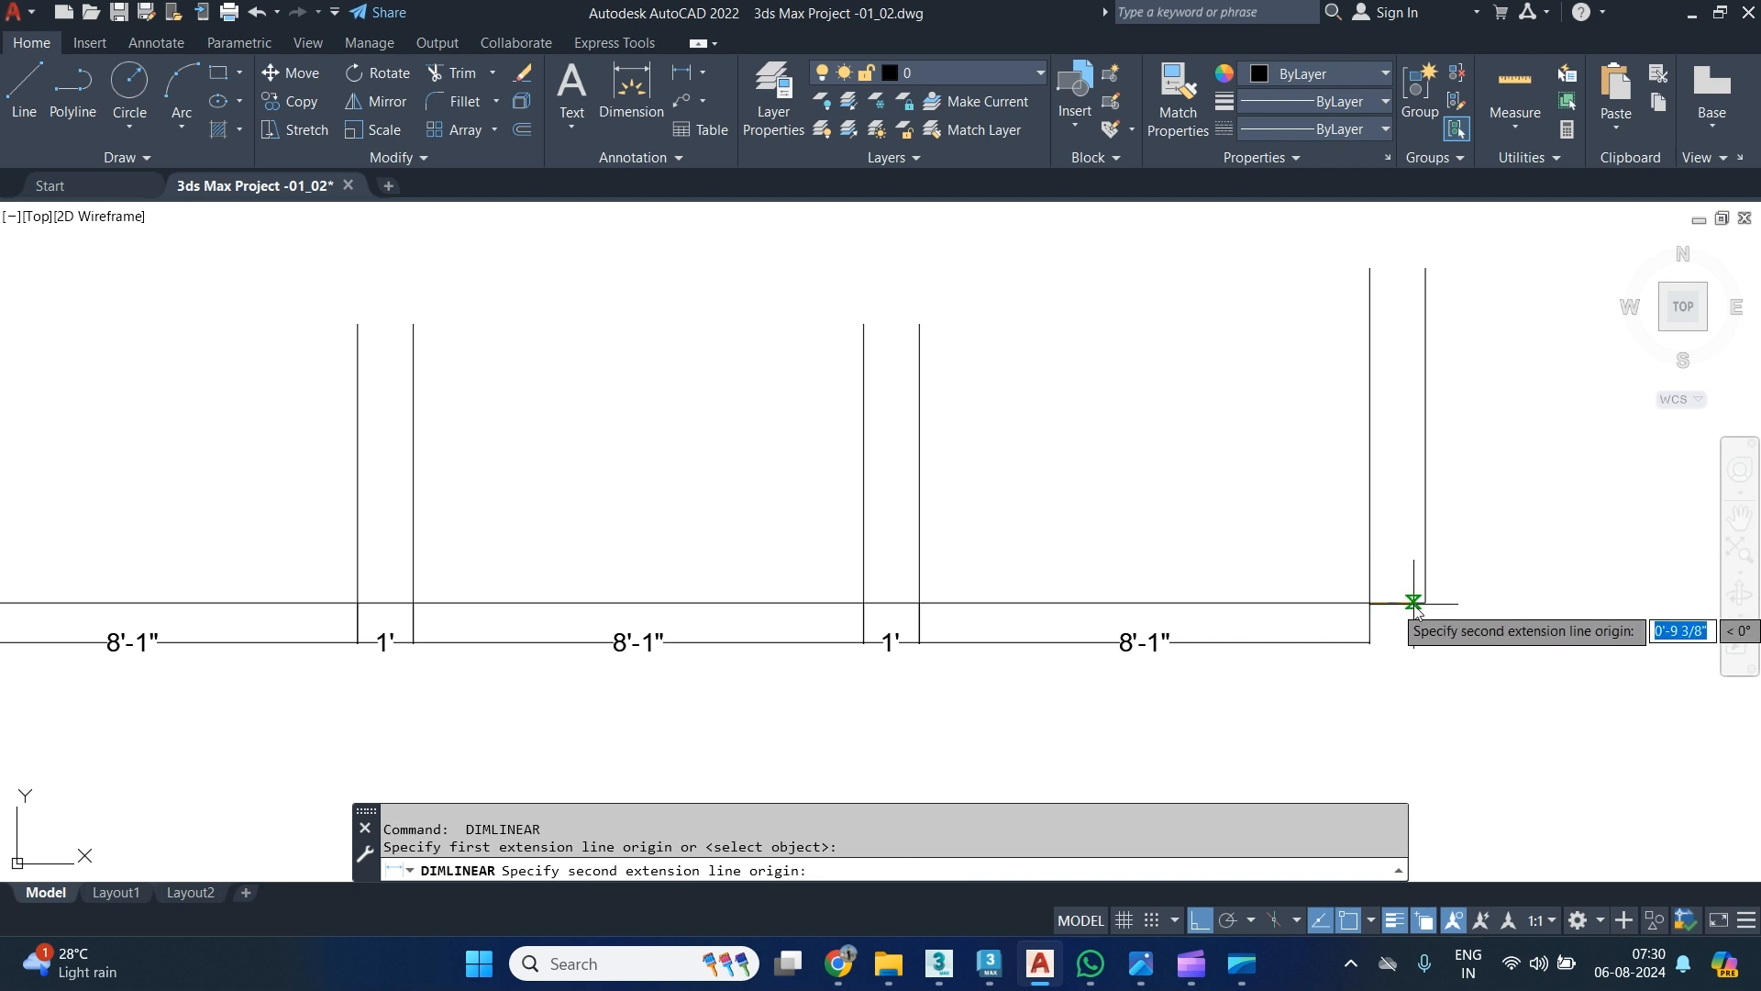
click(1424, 602)
click(1306, 647)
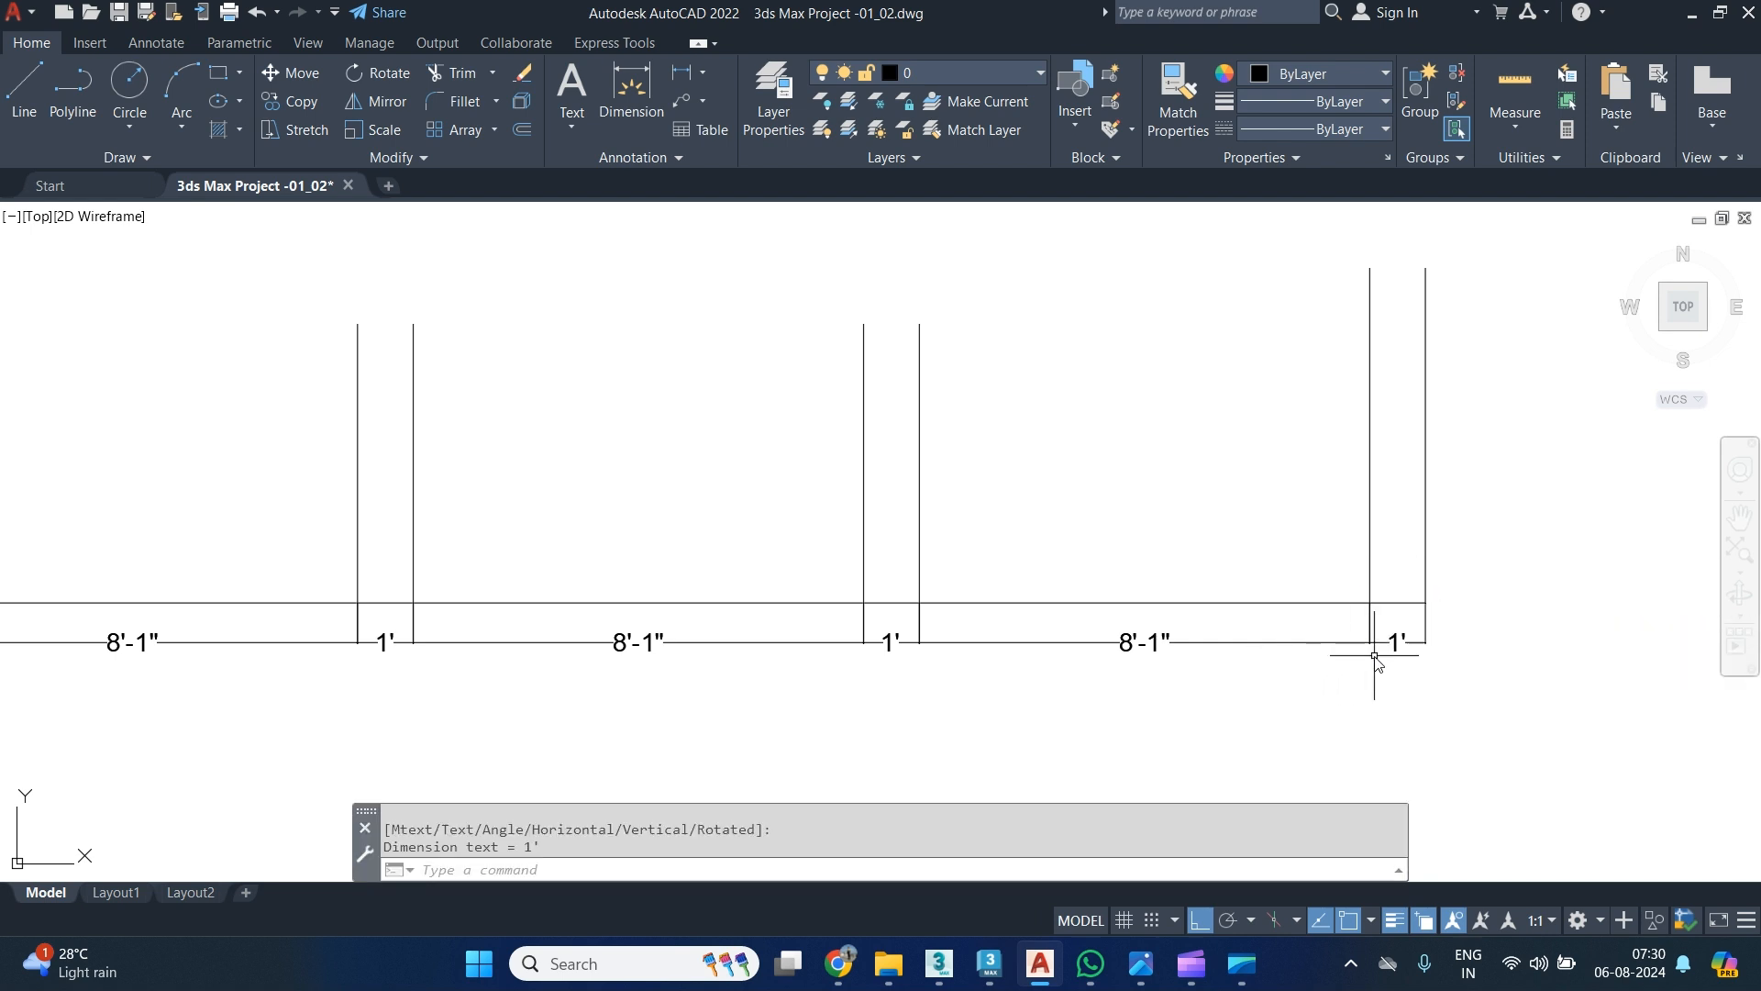
scroll(1339, 656, down, 3)
scroll(495, 683, up, 3)
mouse_move(1366, 661)
middle_down()
mouse_move(979, 660)
mouse_move(1042, 661)
middle_up()
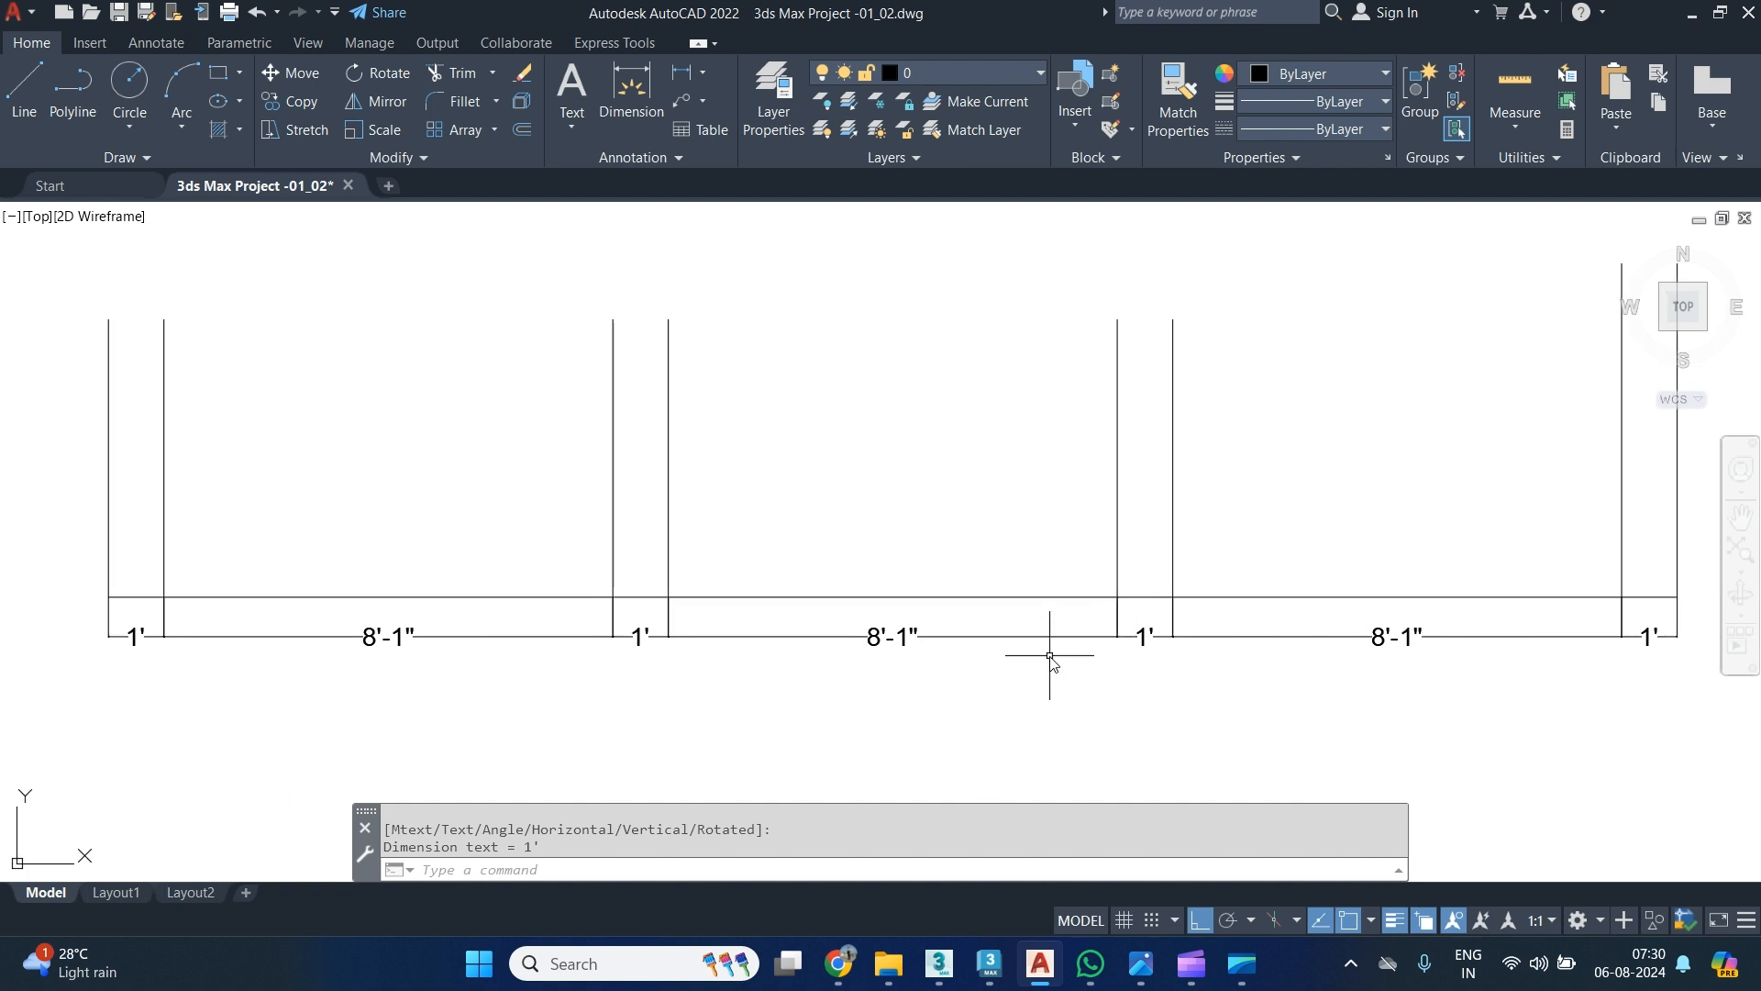
scroll(1050, 655, down, 2)
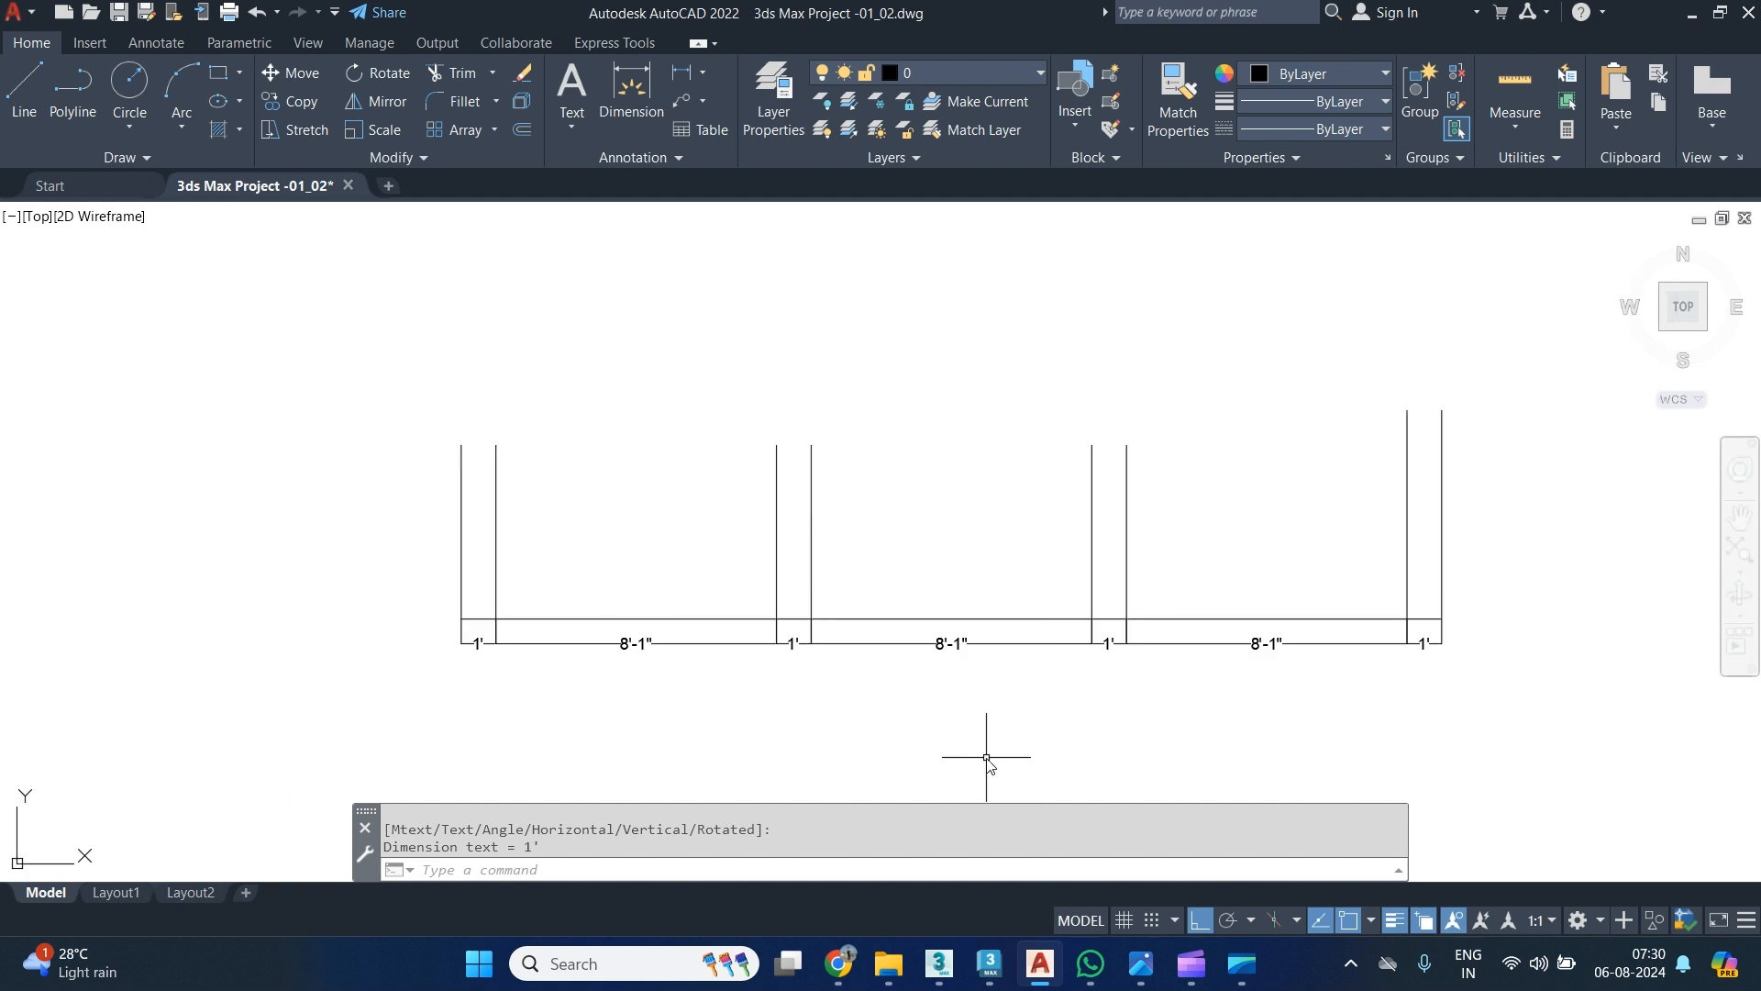
text(l)
key(Return)
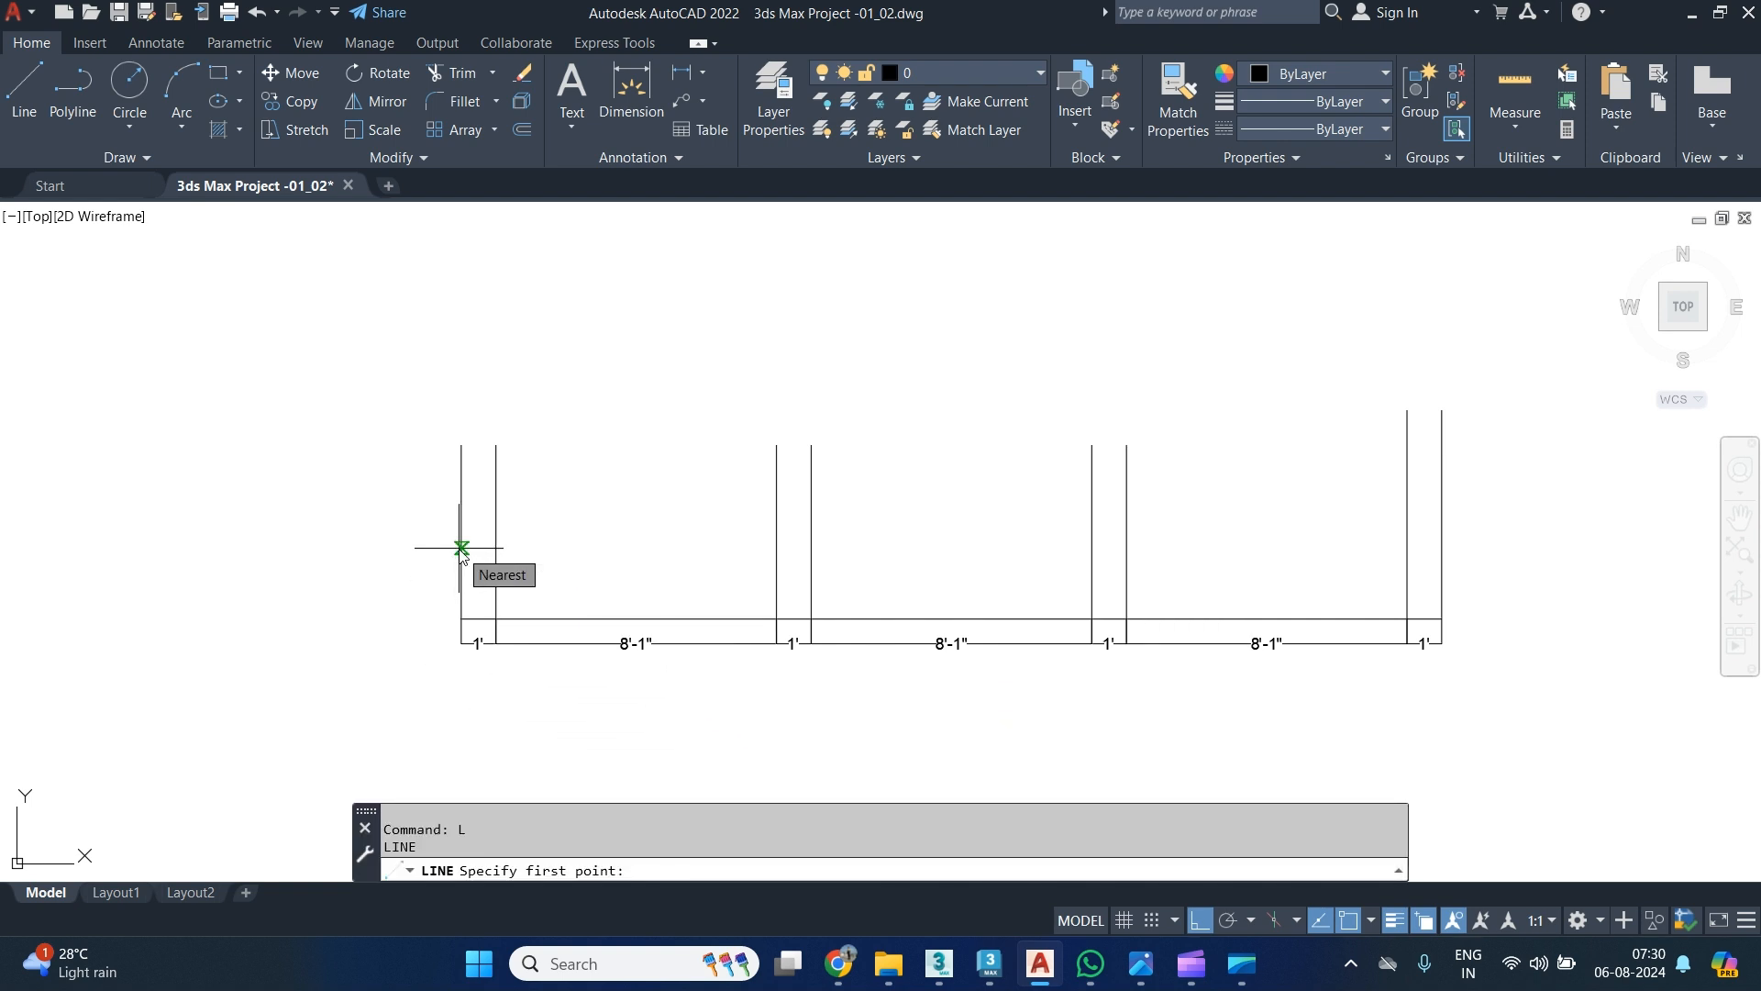
key(Escape)
Check the boundary wall in the Photos reference render, and offset the base line upward by 36" in AutoCAD with the Through option.
key(alt+Tab)
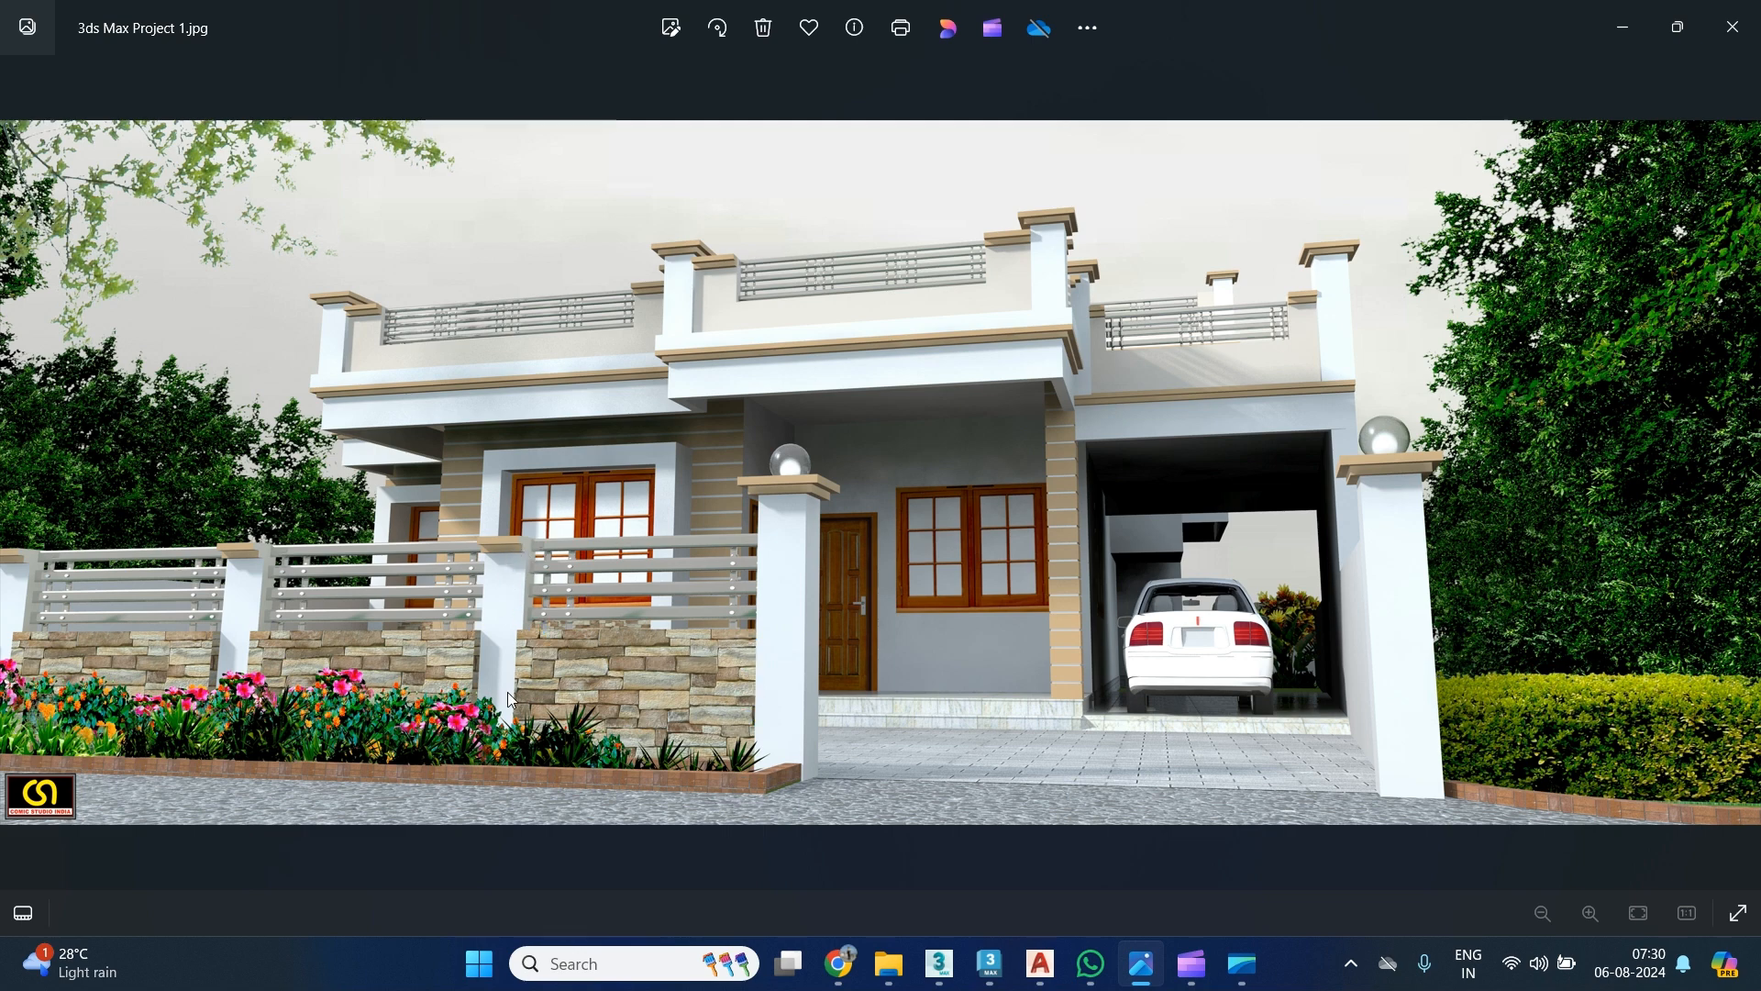
key(alt+Tab)
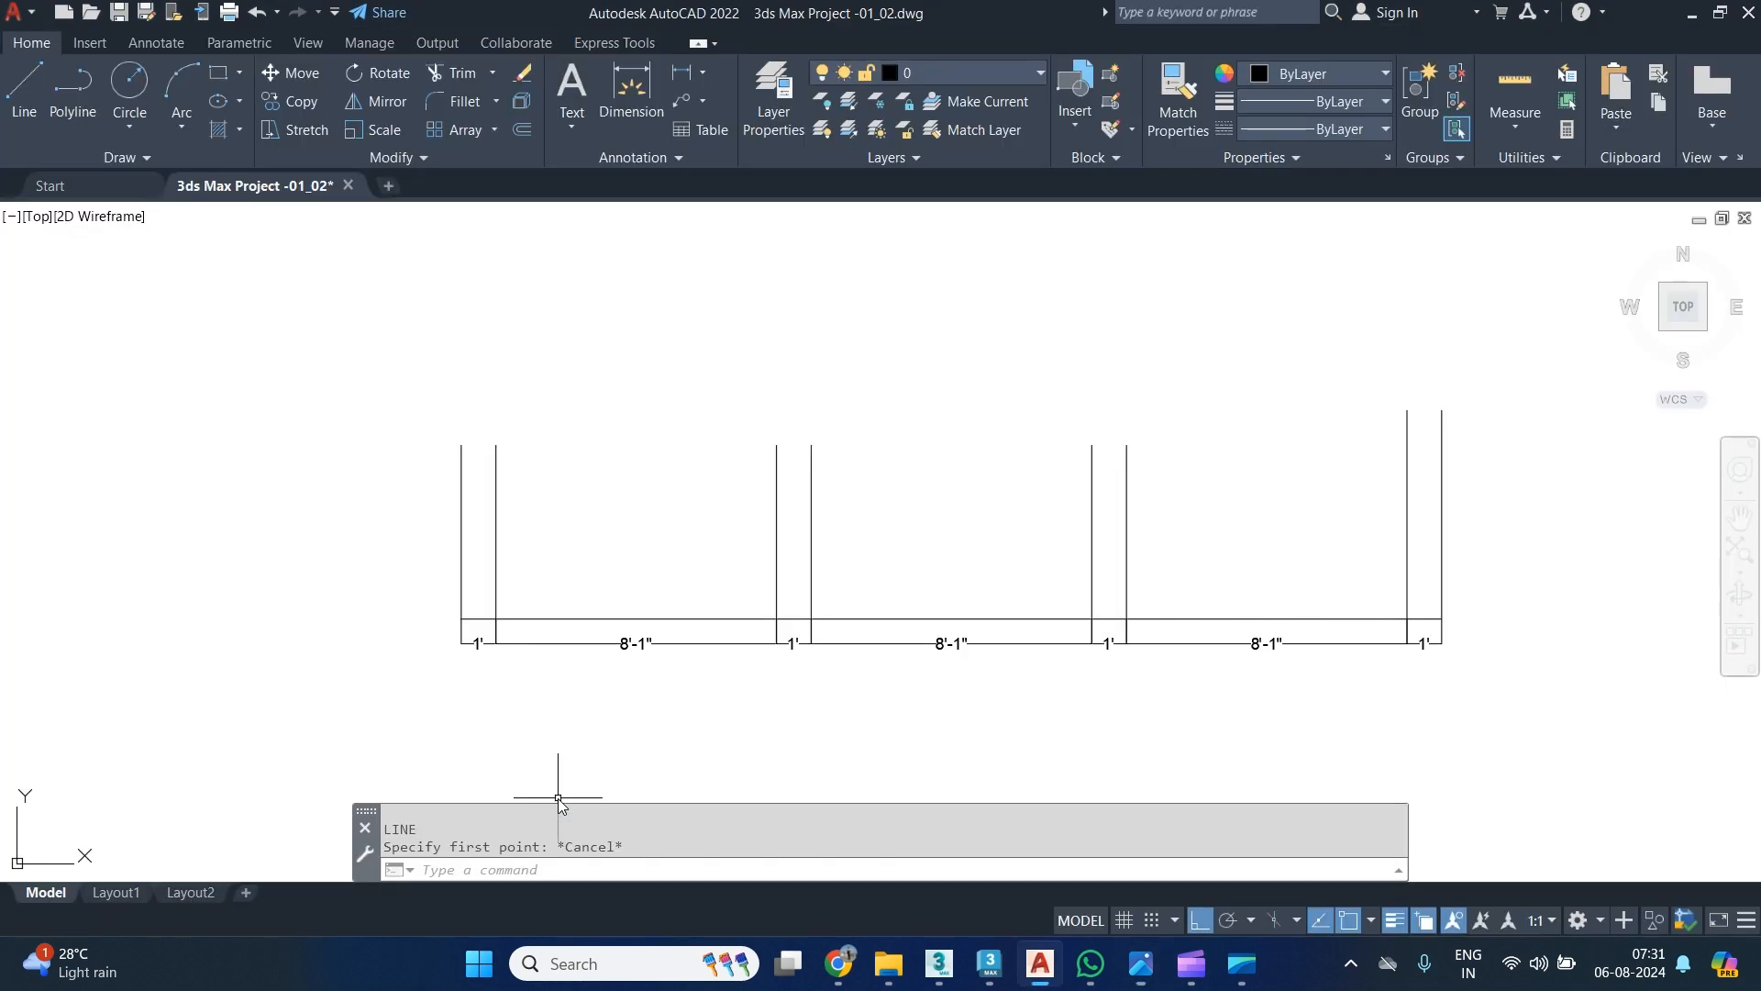
text(o)
key(Return)
key(Return)
key(Escape)
key(Return)
text(t)
key(Return)
click(931, 616)
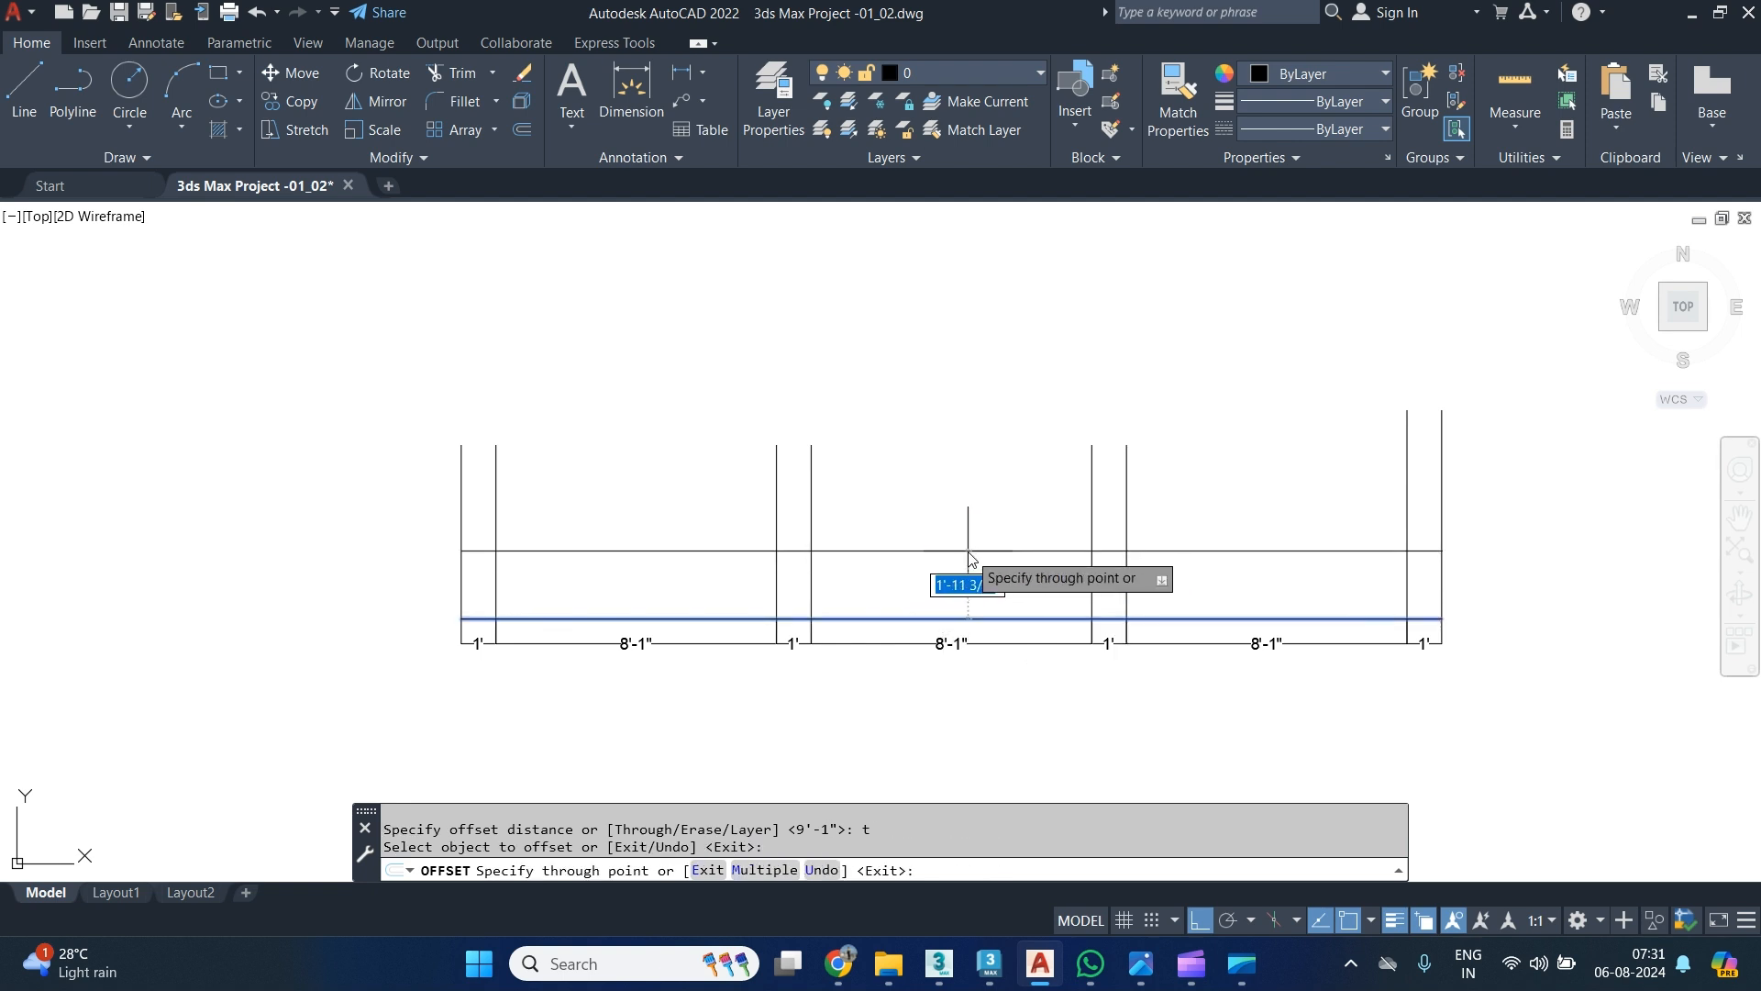
text(36)
key(Return)
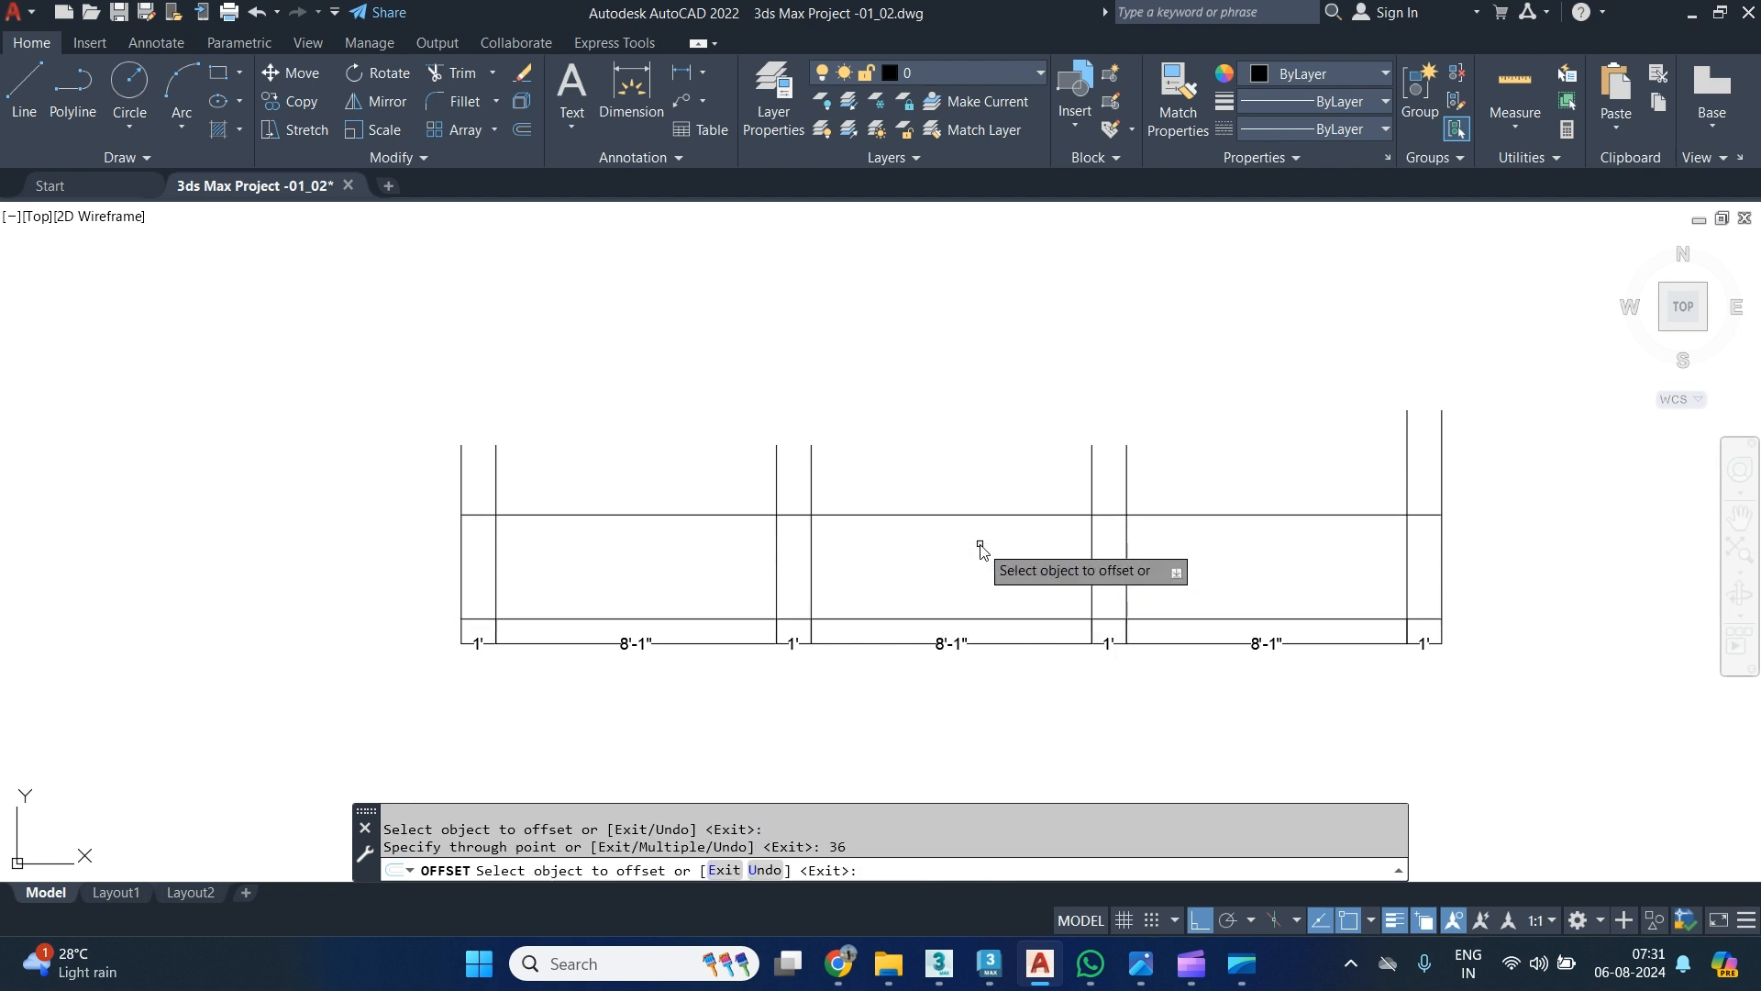
Offset the lower wall height line upward through the tops of the regular pillars to form the upper line.
click(1012, 513)
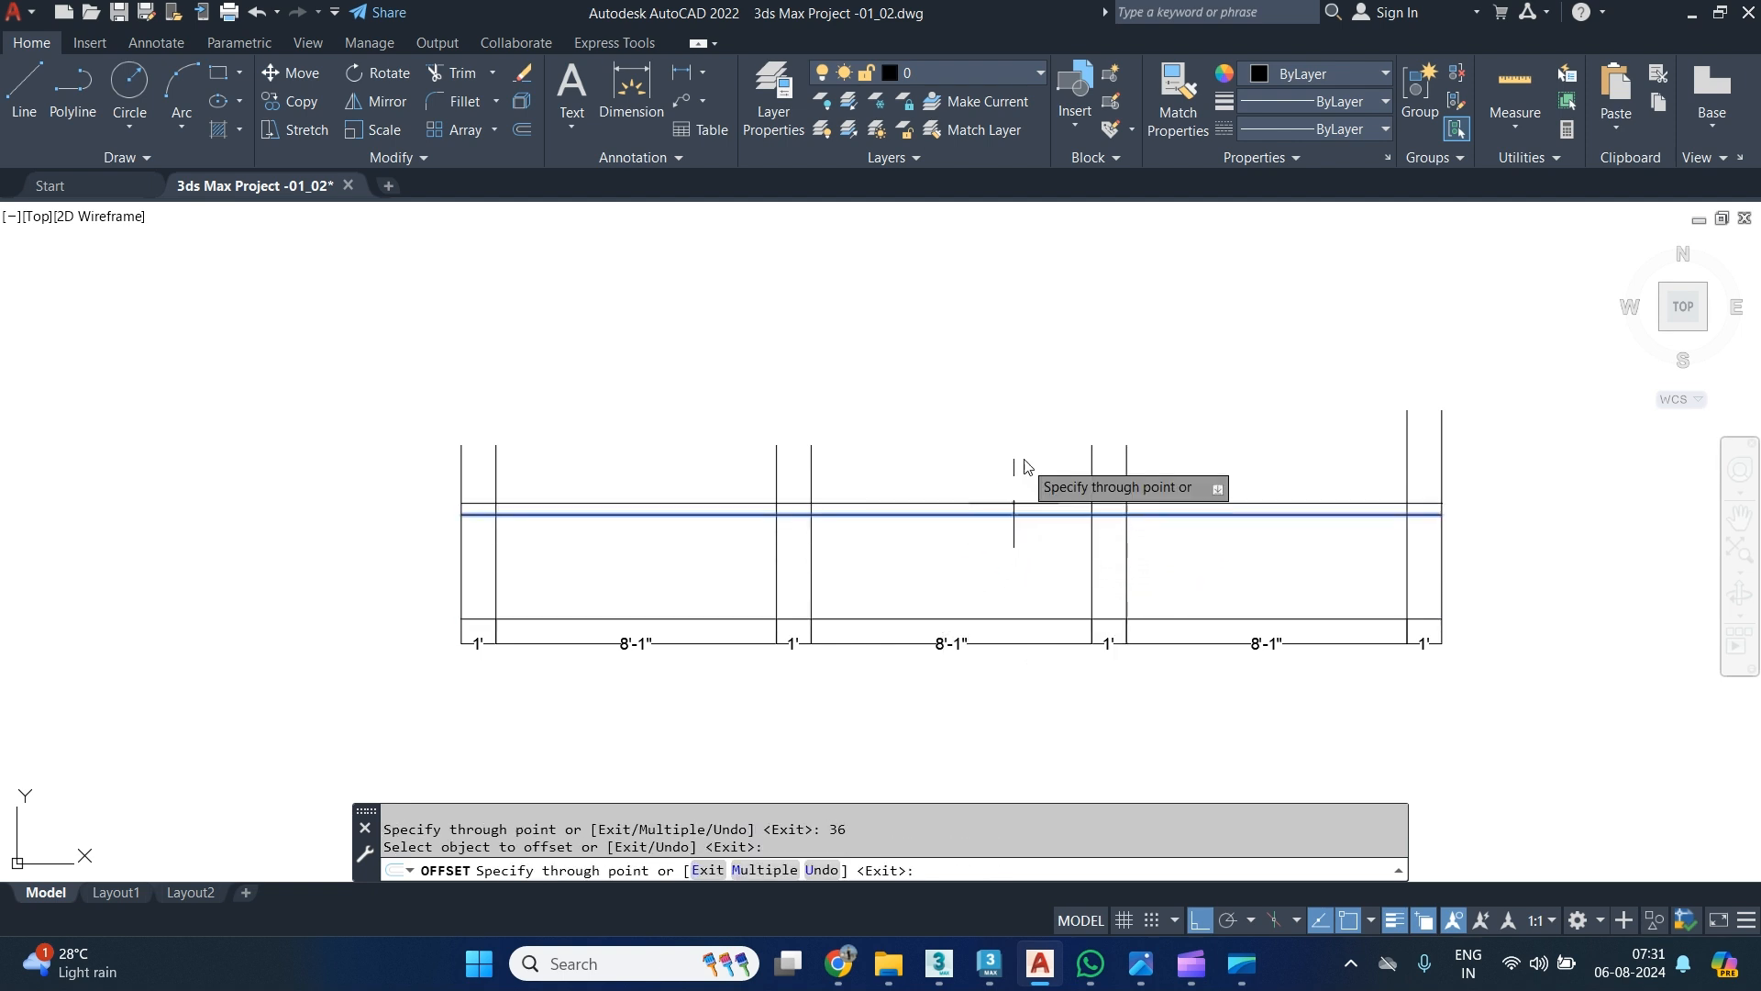
click(1090, 446)
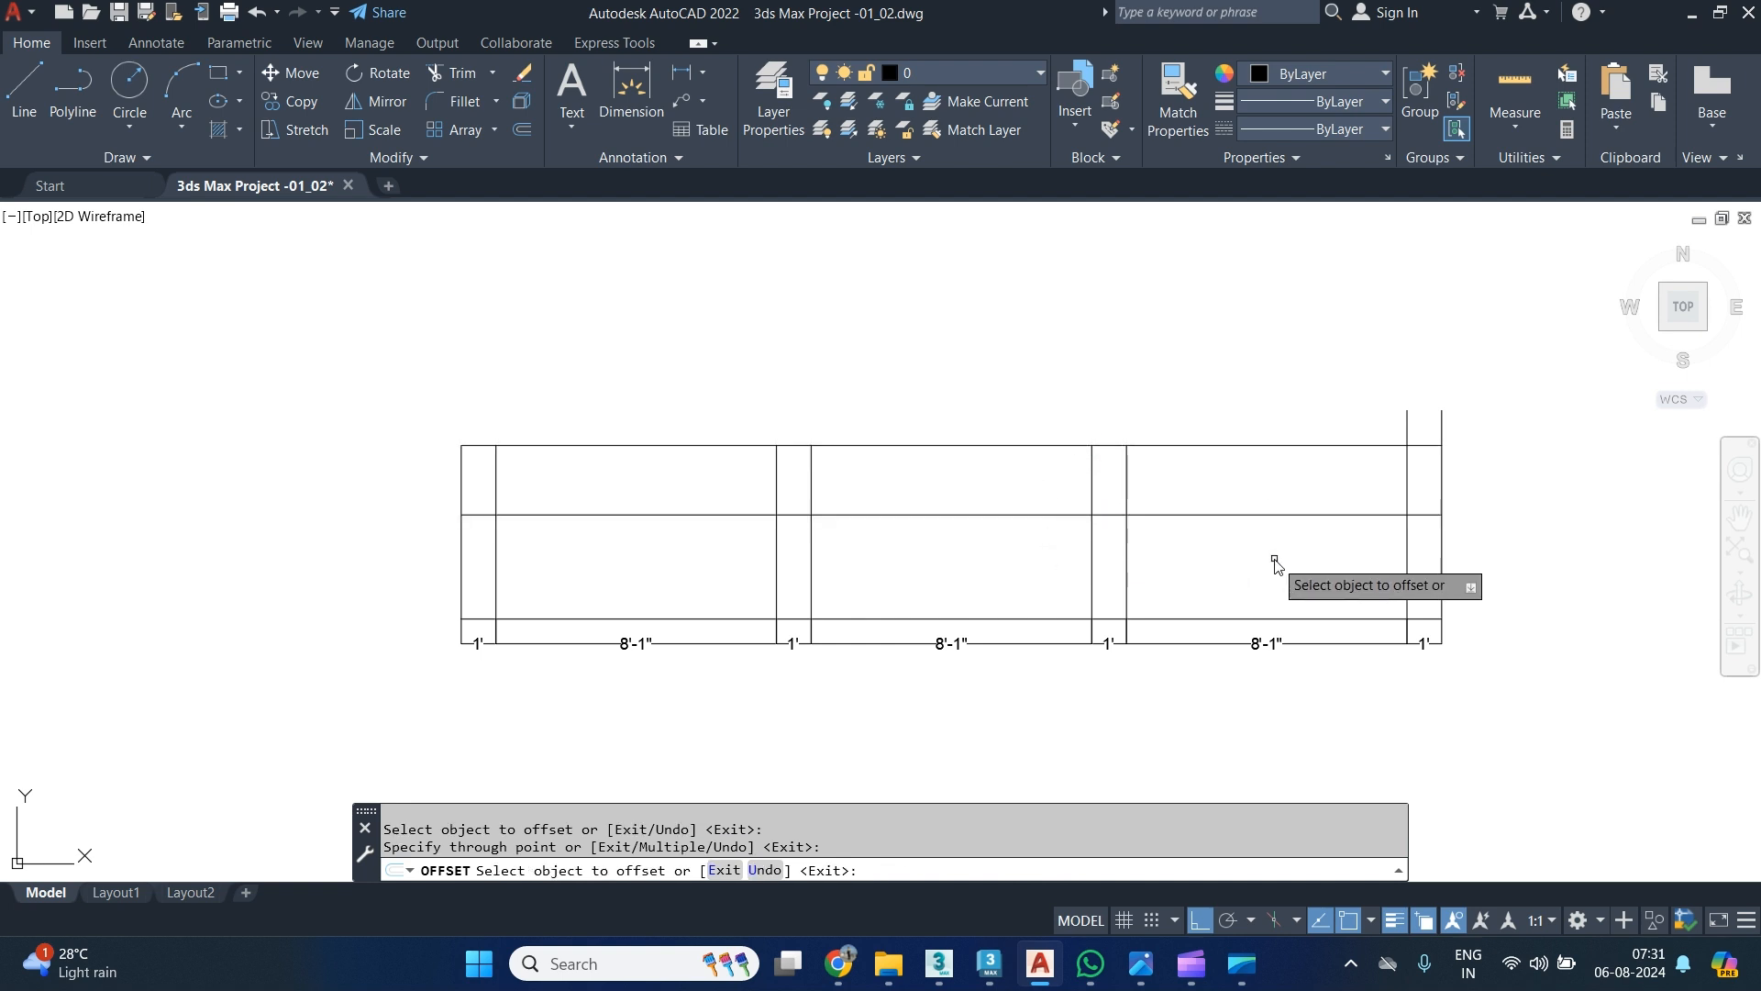
key(Escape)
Trim the lower height line inside all four pillars and the upper line inside the gate pillar.
text(tr)
key(Return)
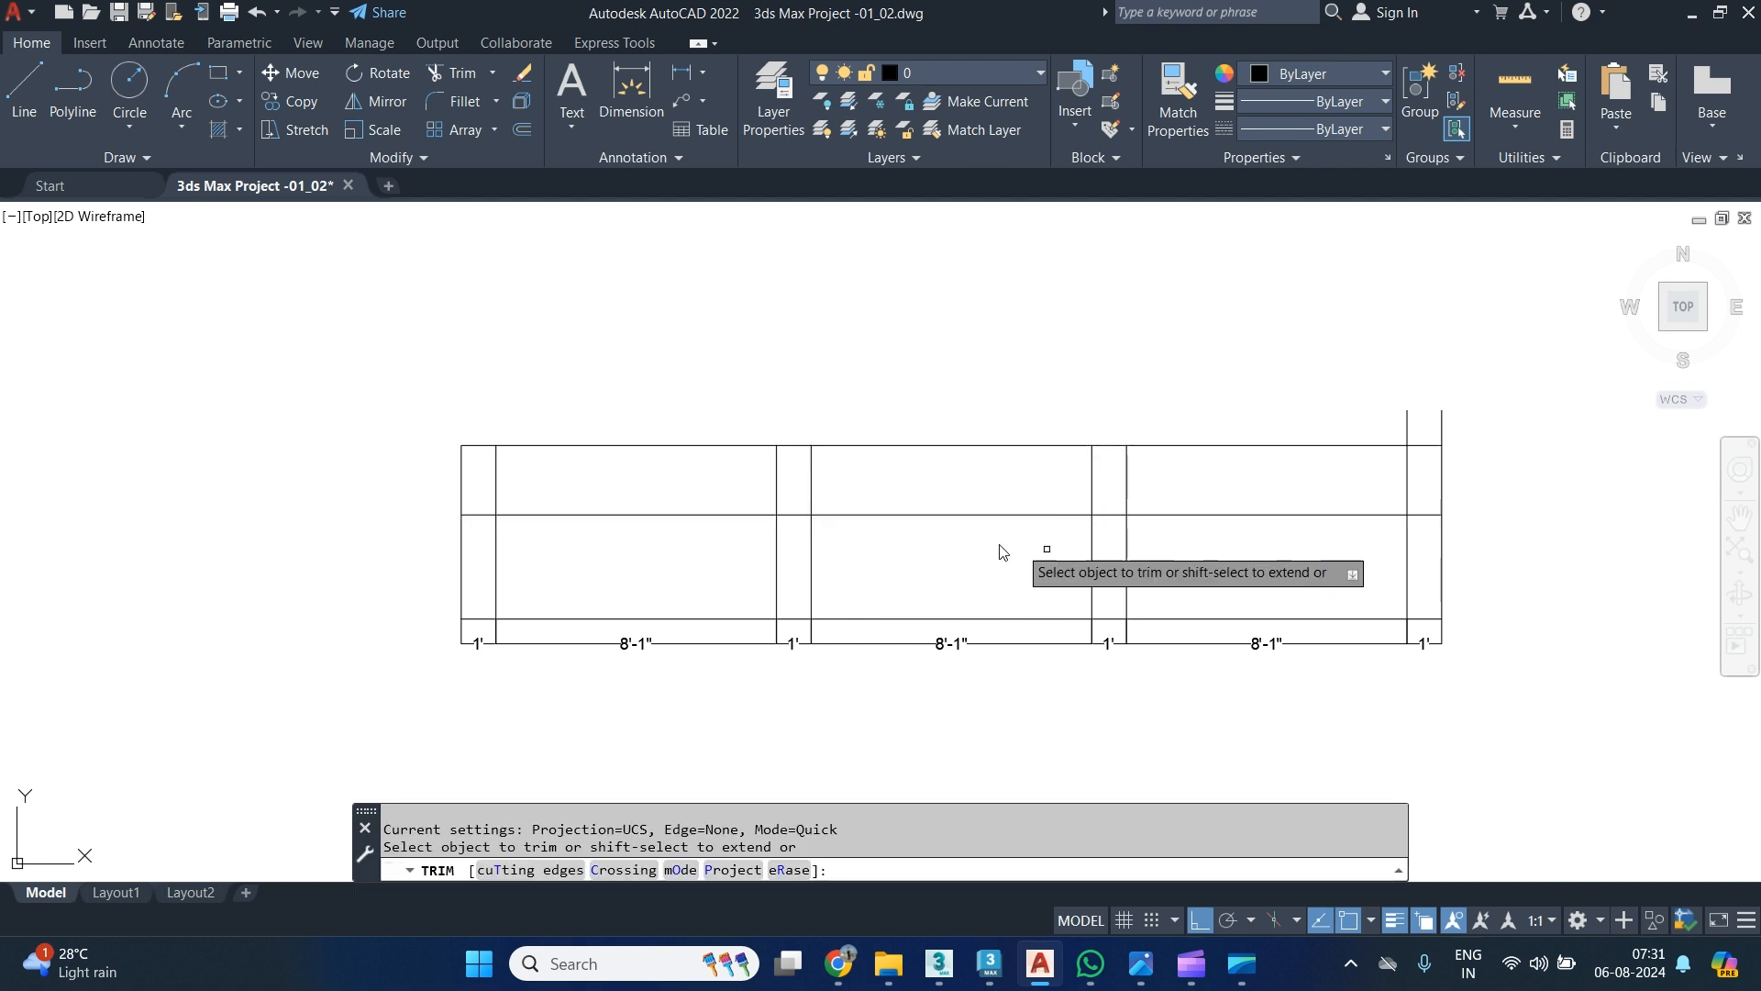
drag(1111, 487, 1112, 554)
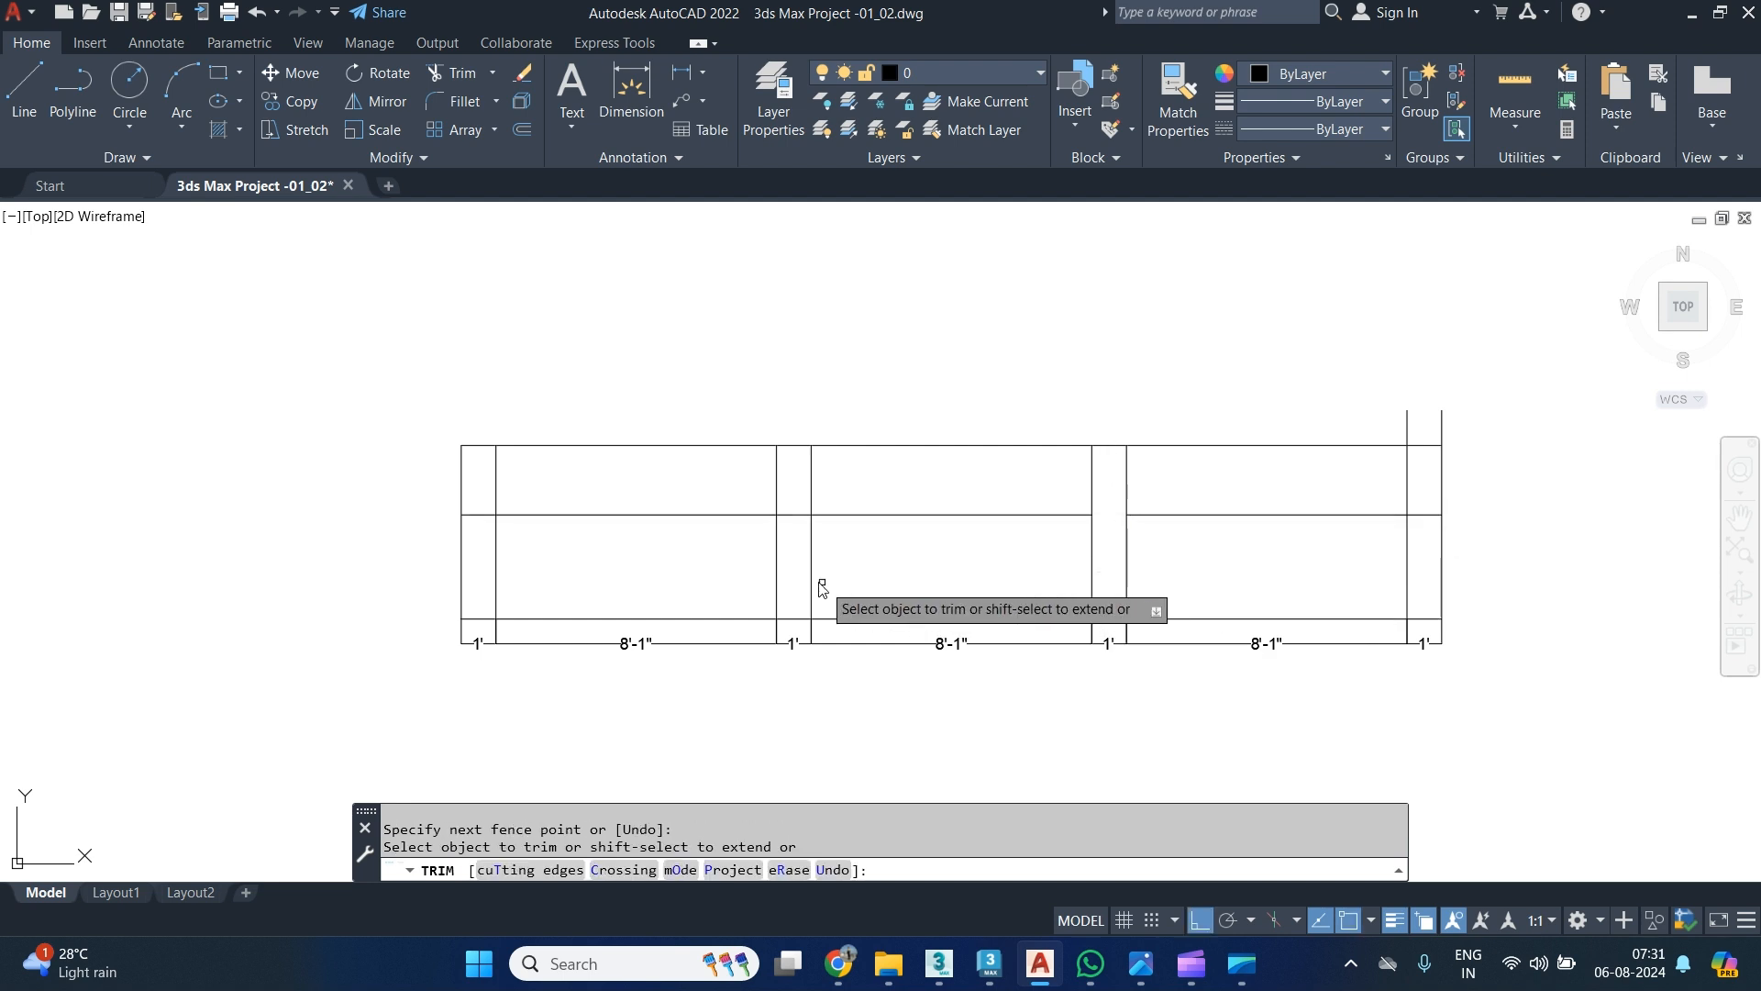
drag(790, 498, 790, 551)
drag(473, 496, 475, 571)
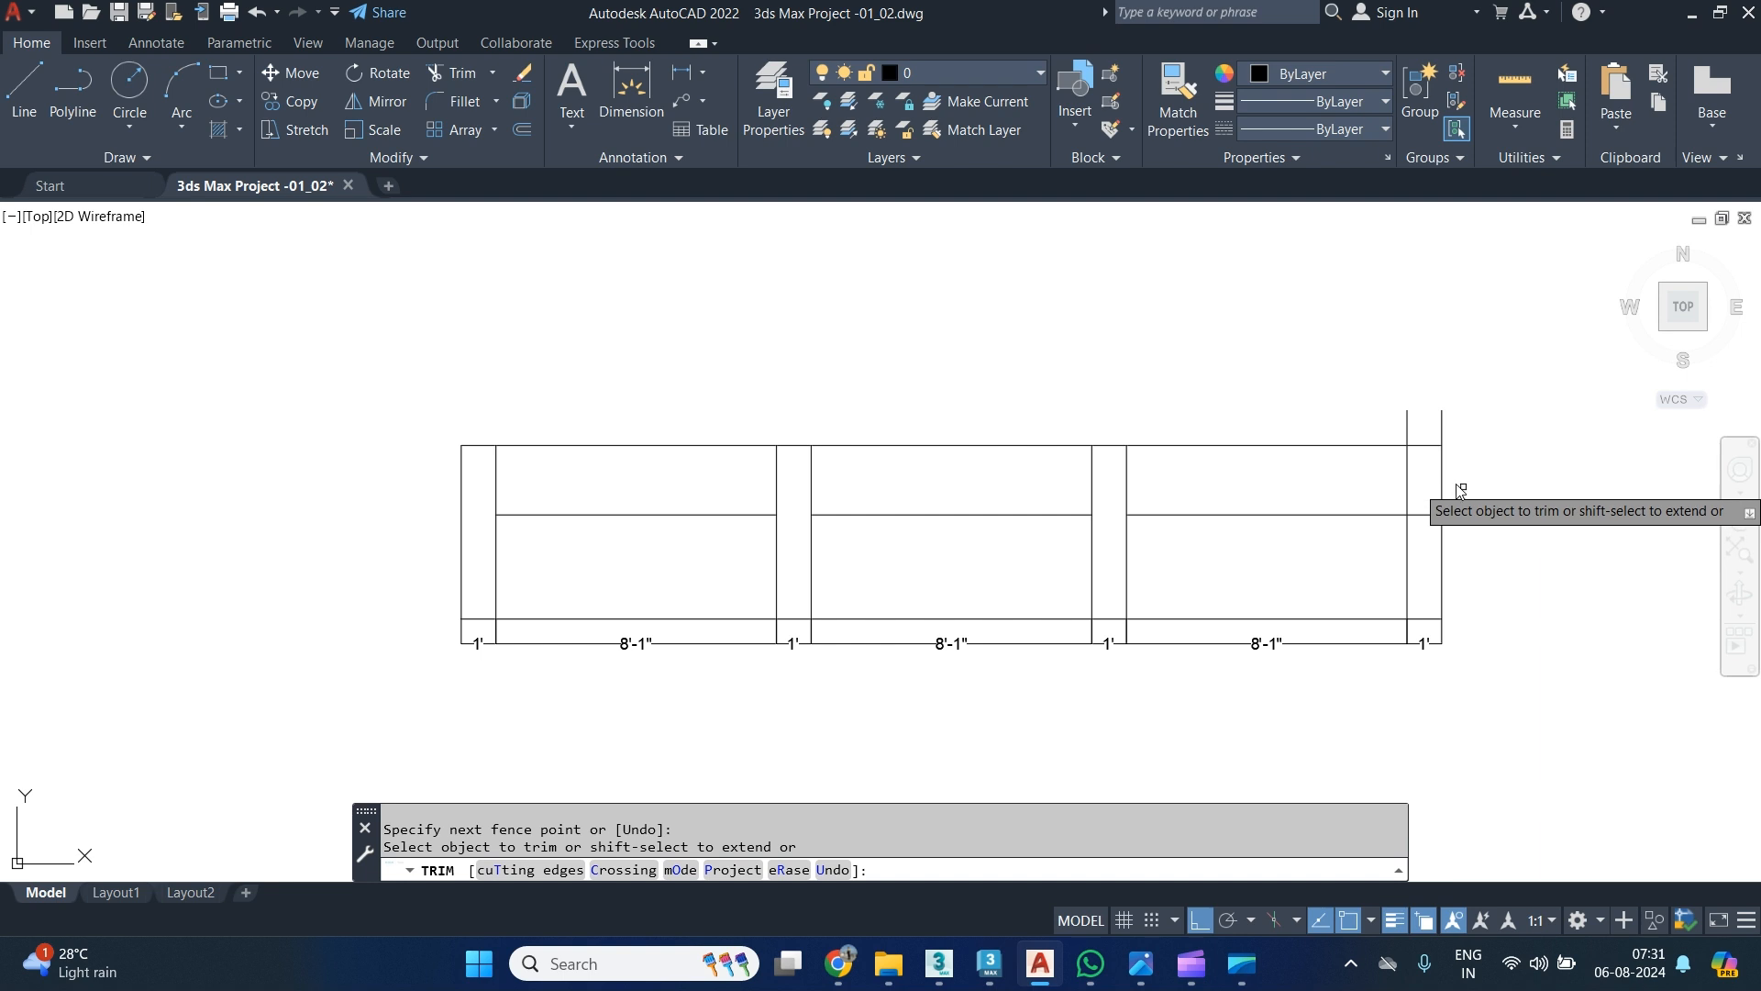
drag(1424, 450, 1426, 534)
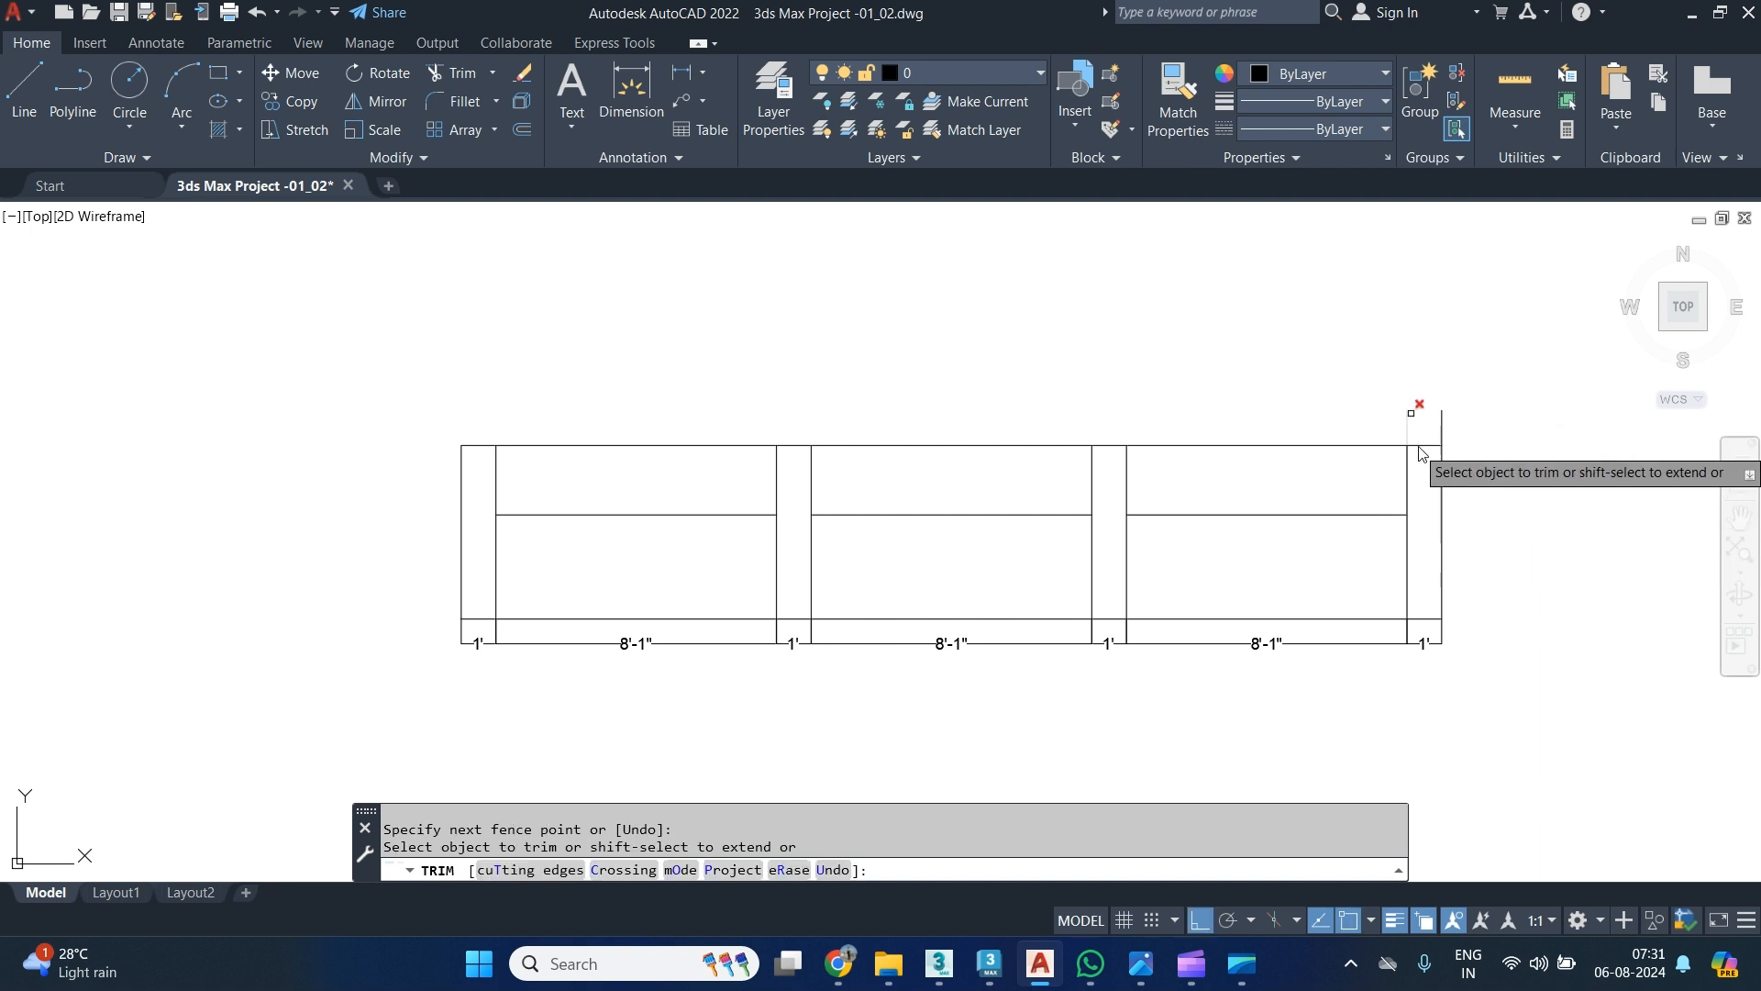
drag(1424, 429, 1413, 523)
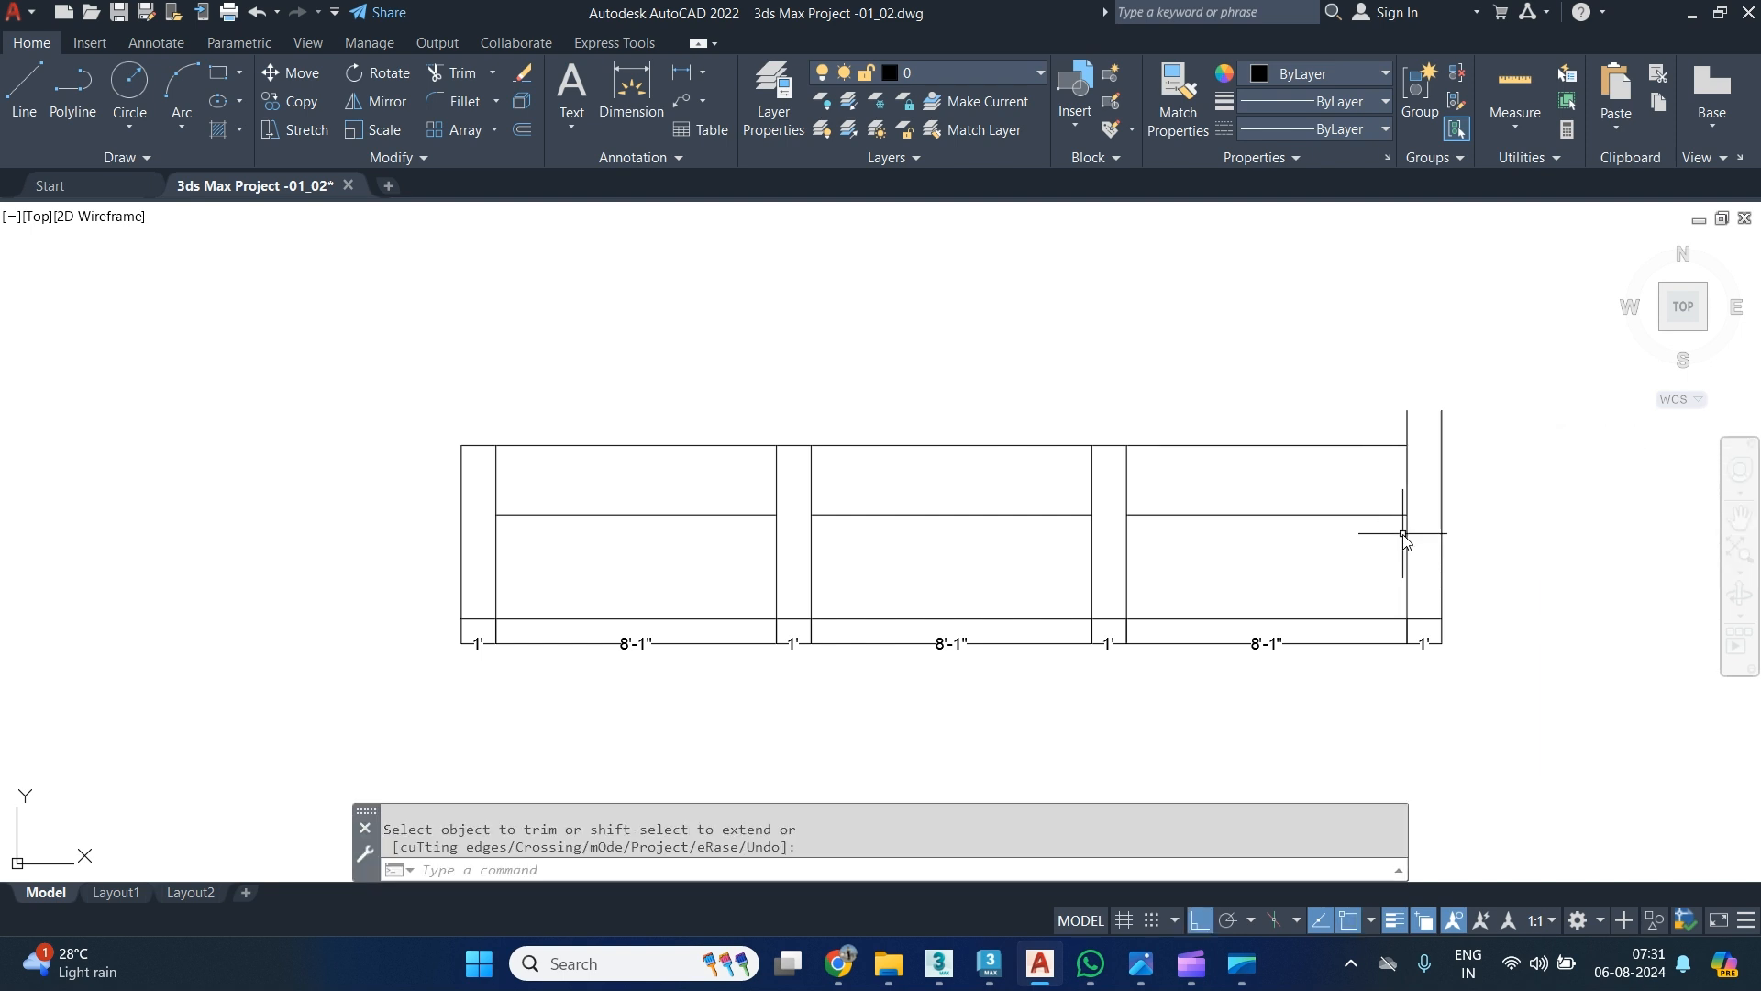
key(Escape)
Draw a line across the top of the gate pillar to close its outline.
text(L)
key(Return)
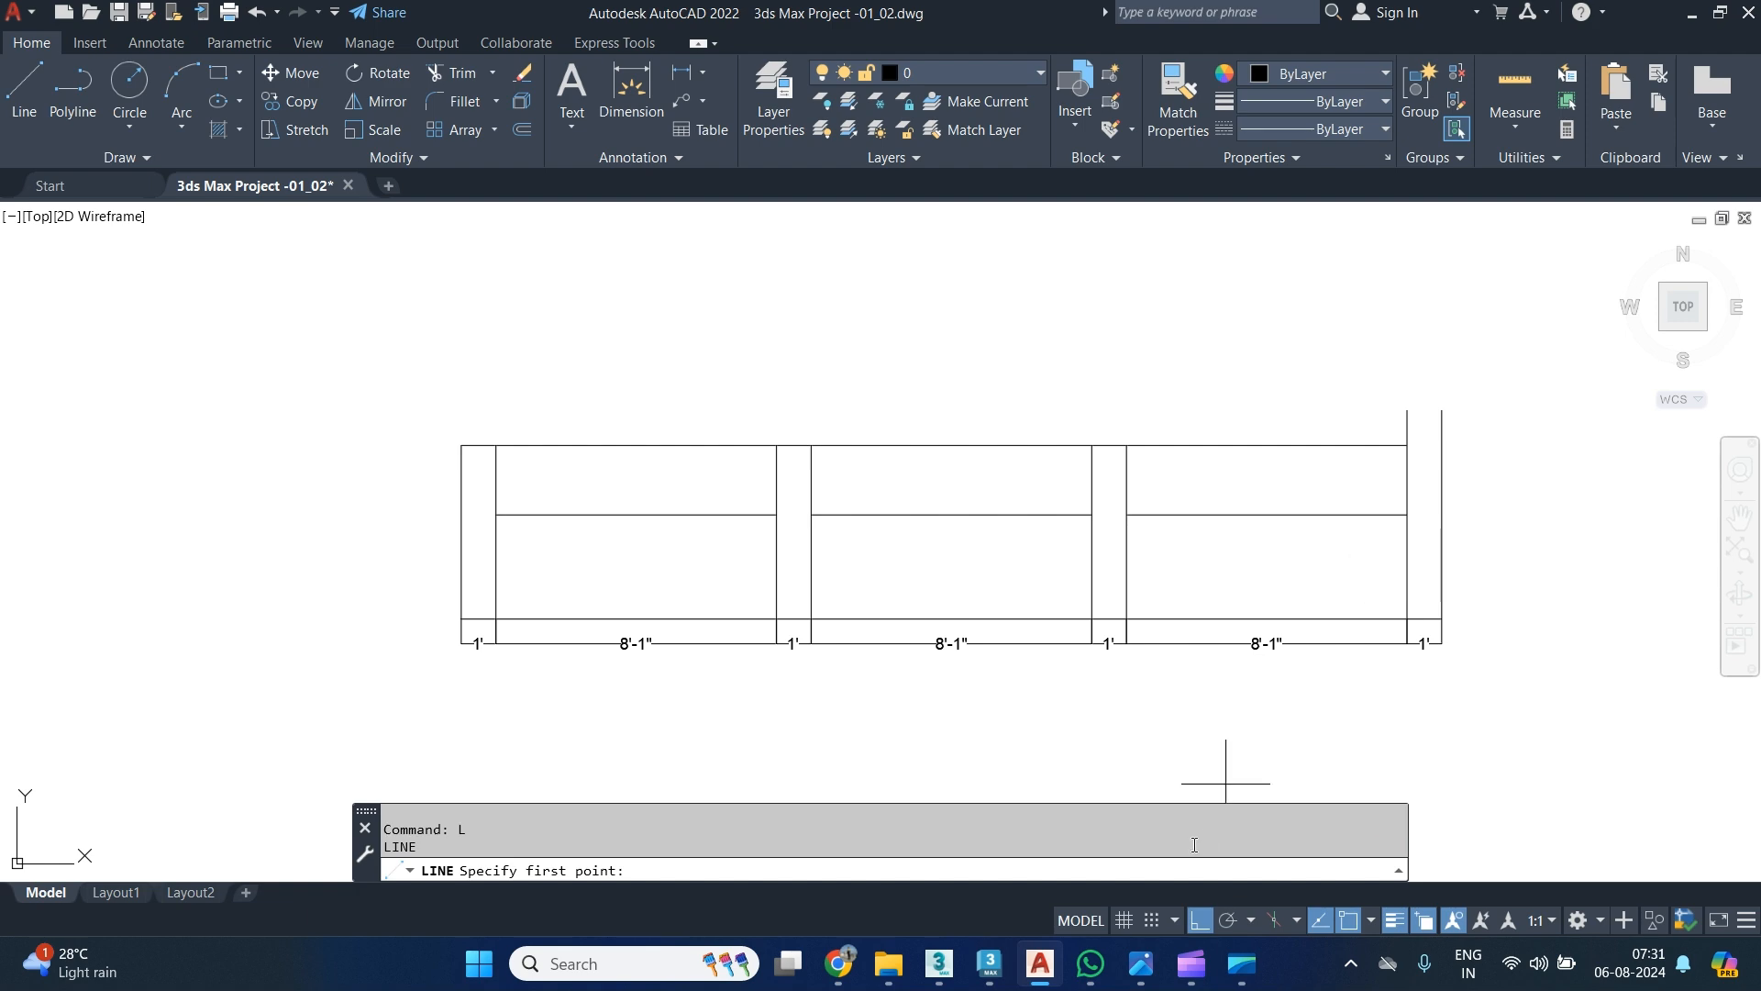
click(974, 977)
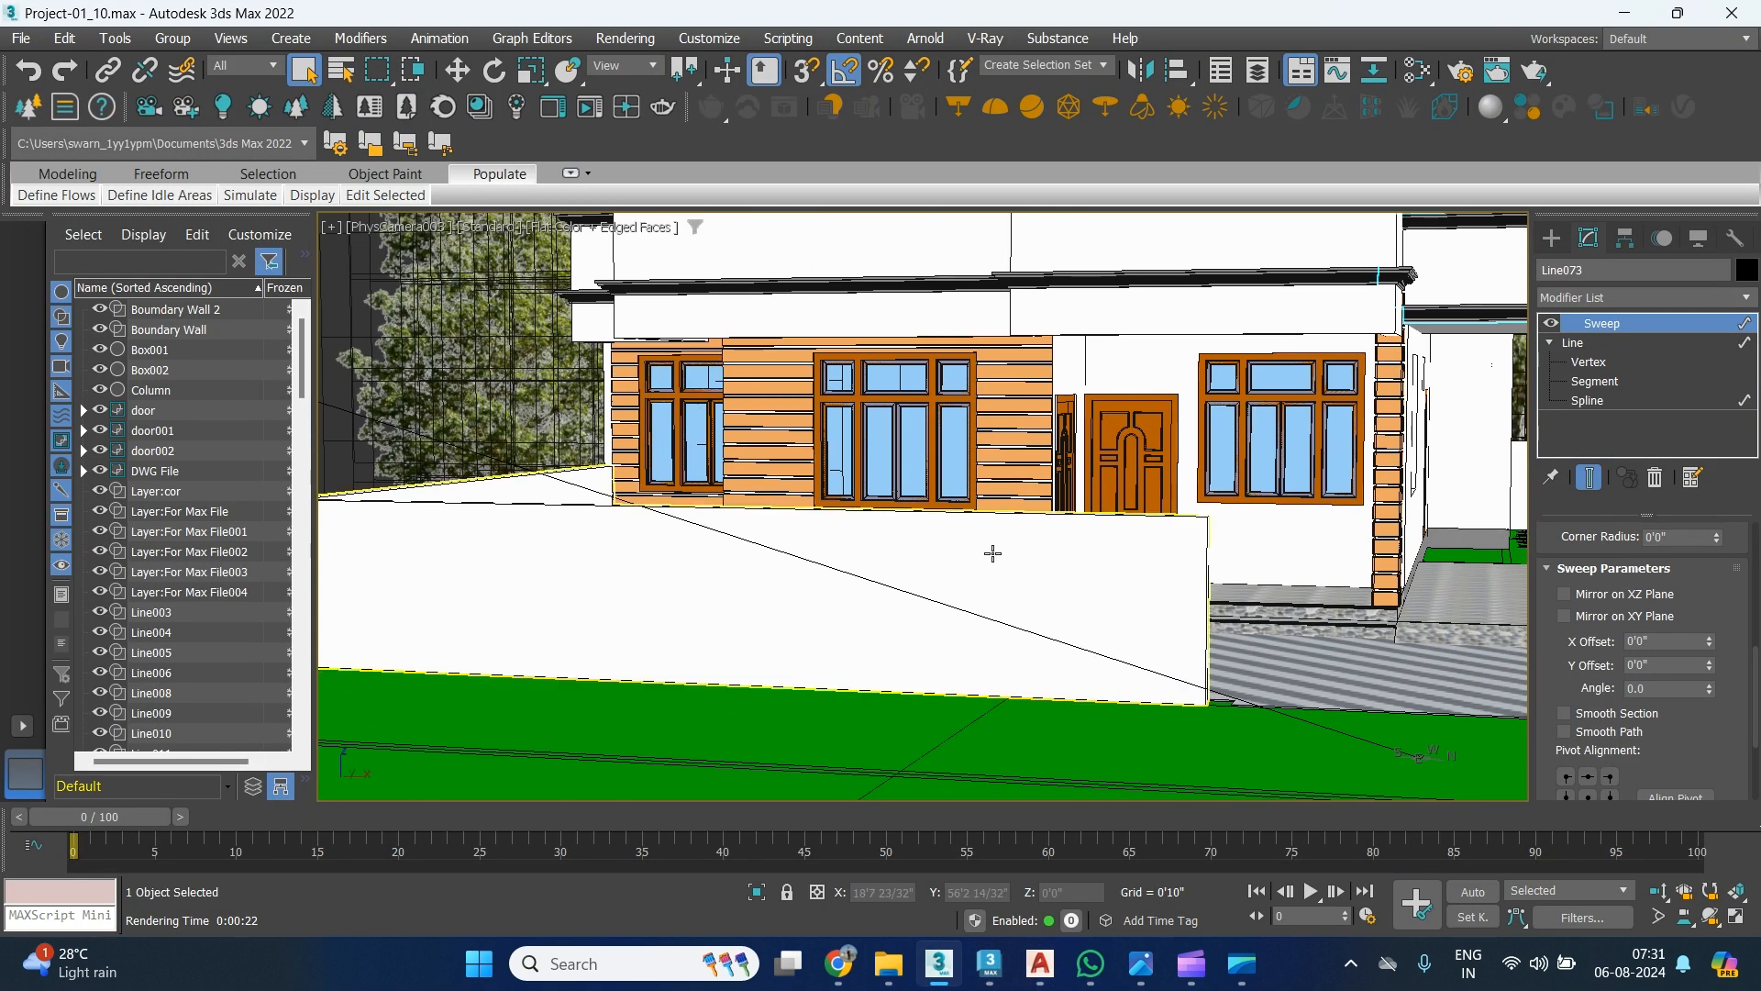
key(alt+Tab)
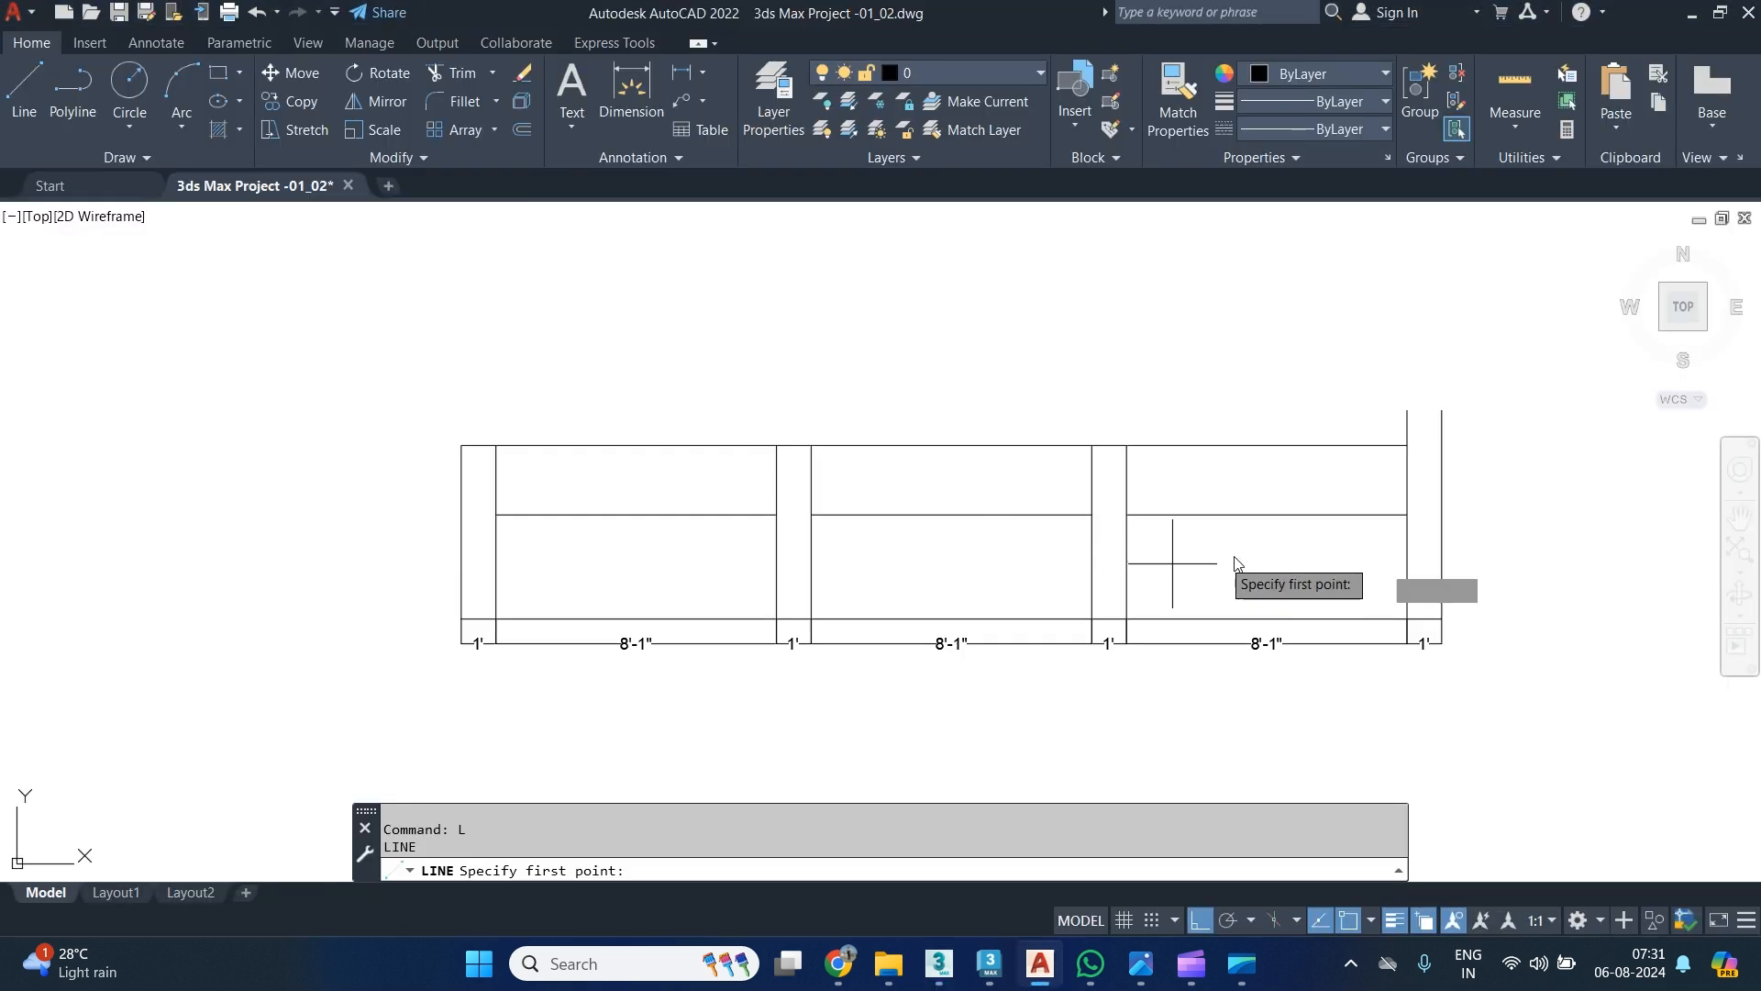
click(1407, 410)
click(1442, 410)
key(Return)
middle_drag(1289, 674, 1175, 692)
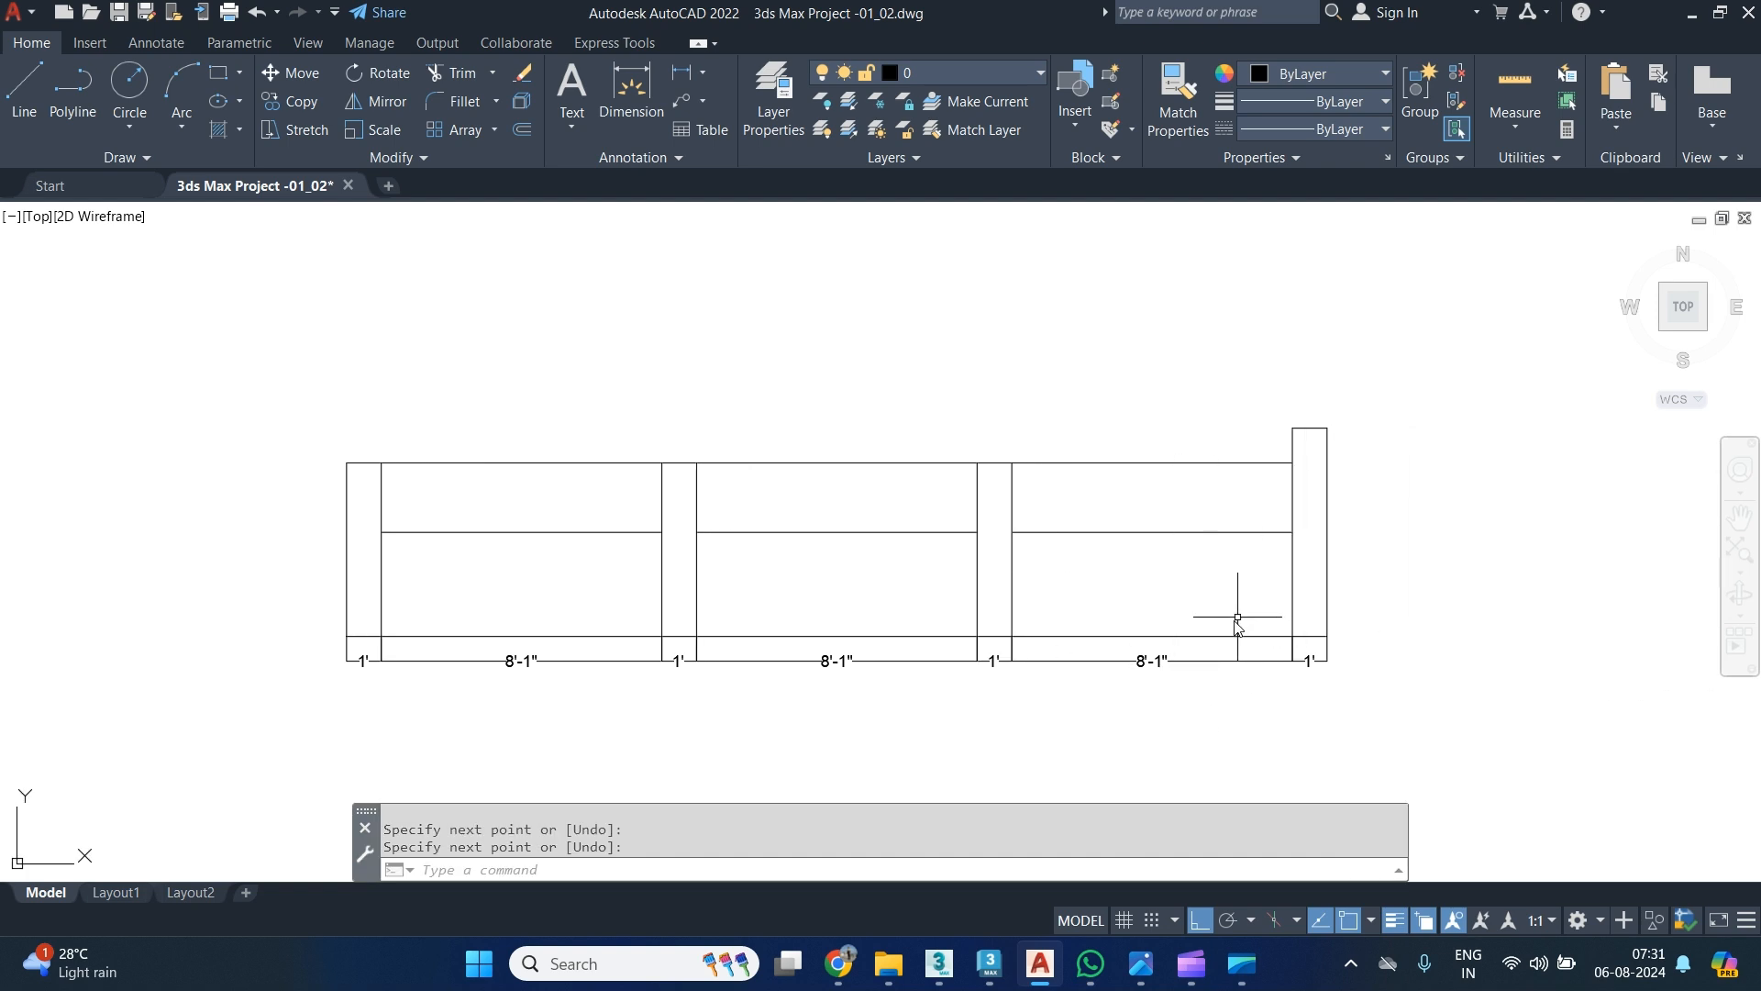
Check the reference render in Photos, and add a vertical dimension for the lower wall height in AutoCAD's first bay.
key(alt+Tab)
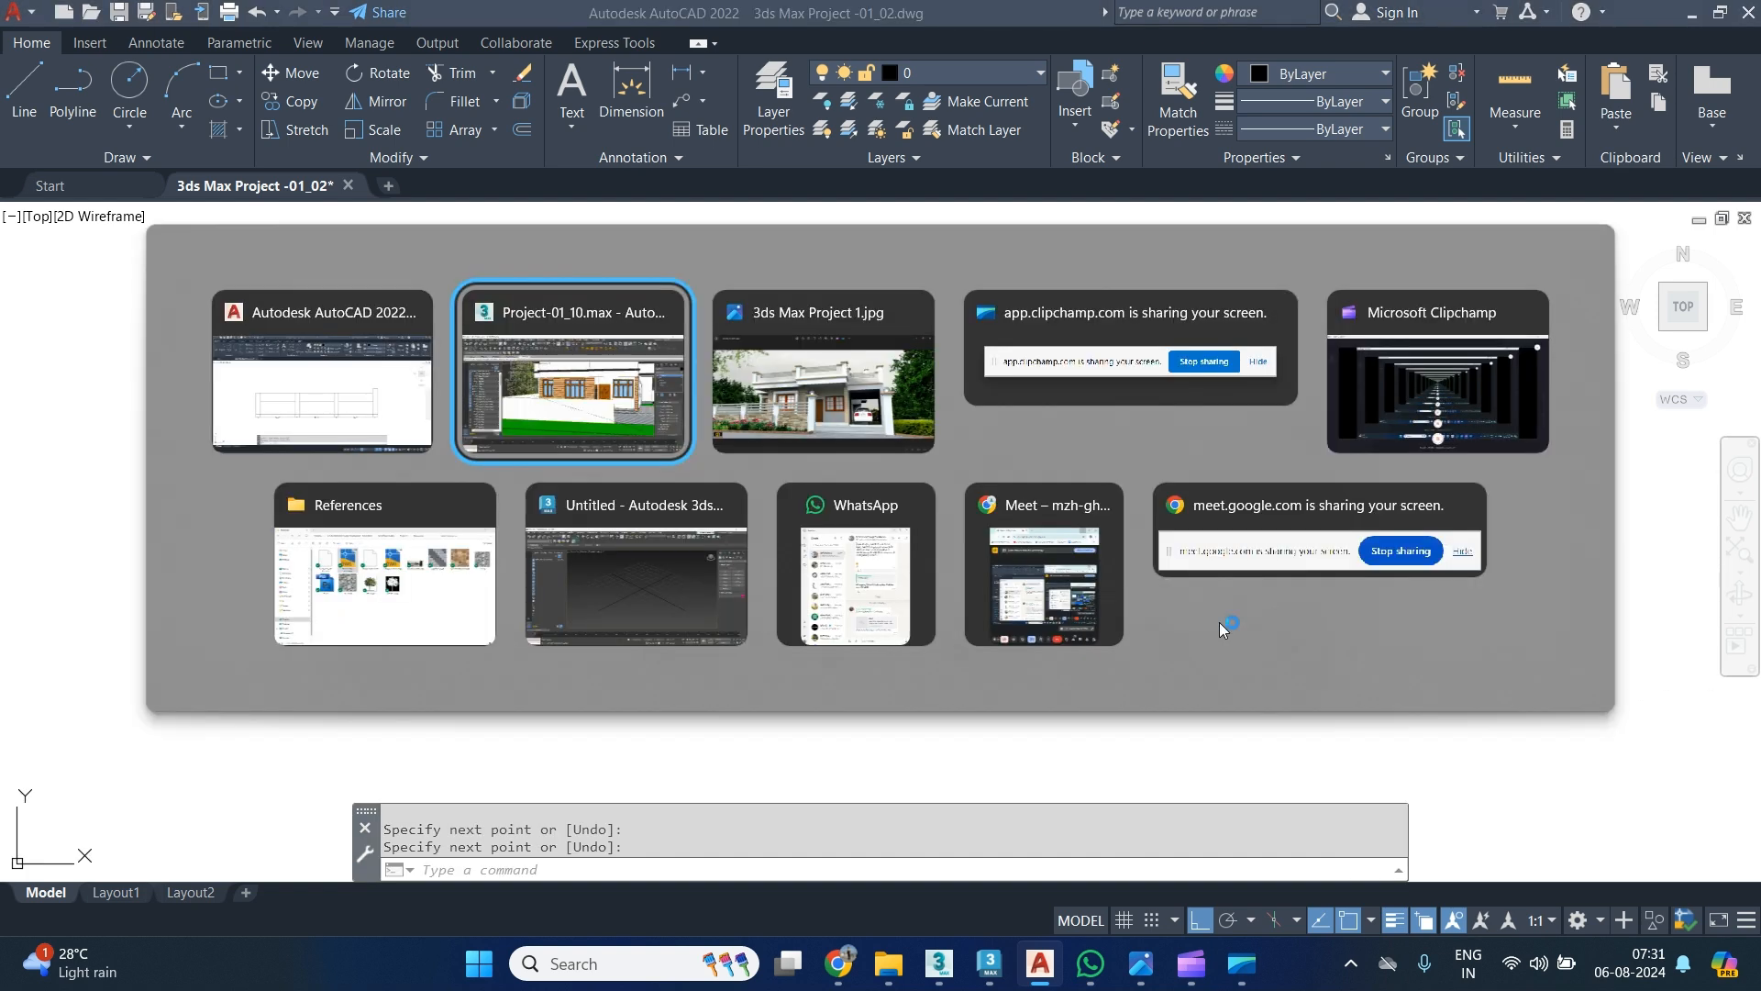
key(alt+Tab)
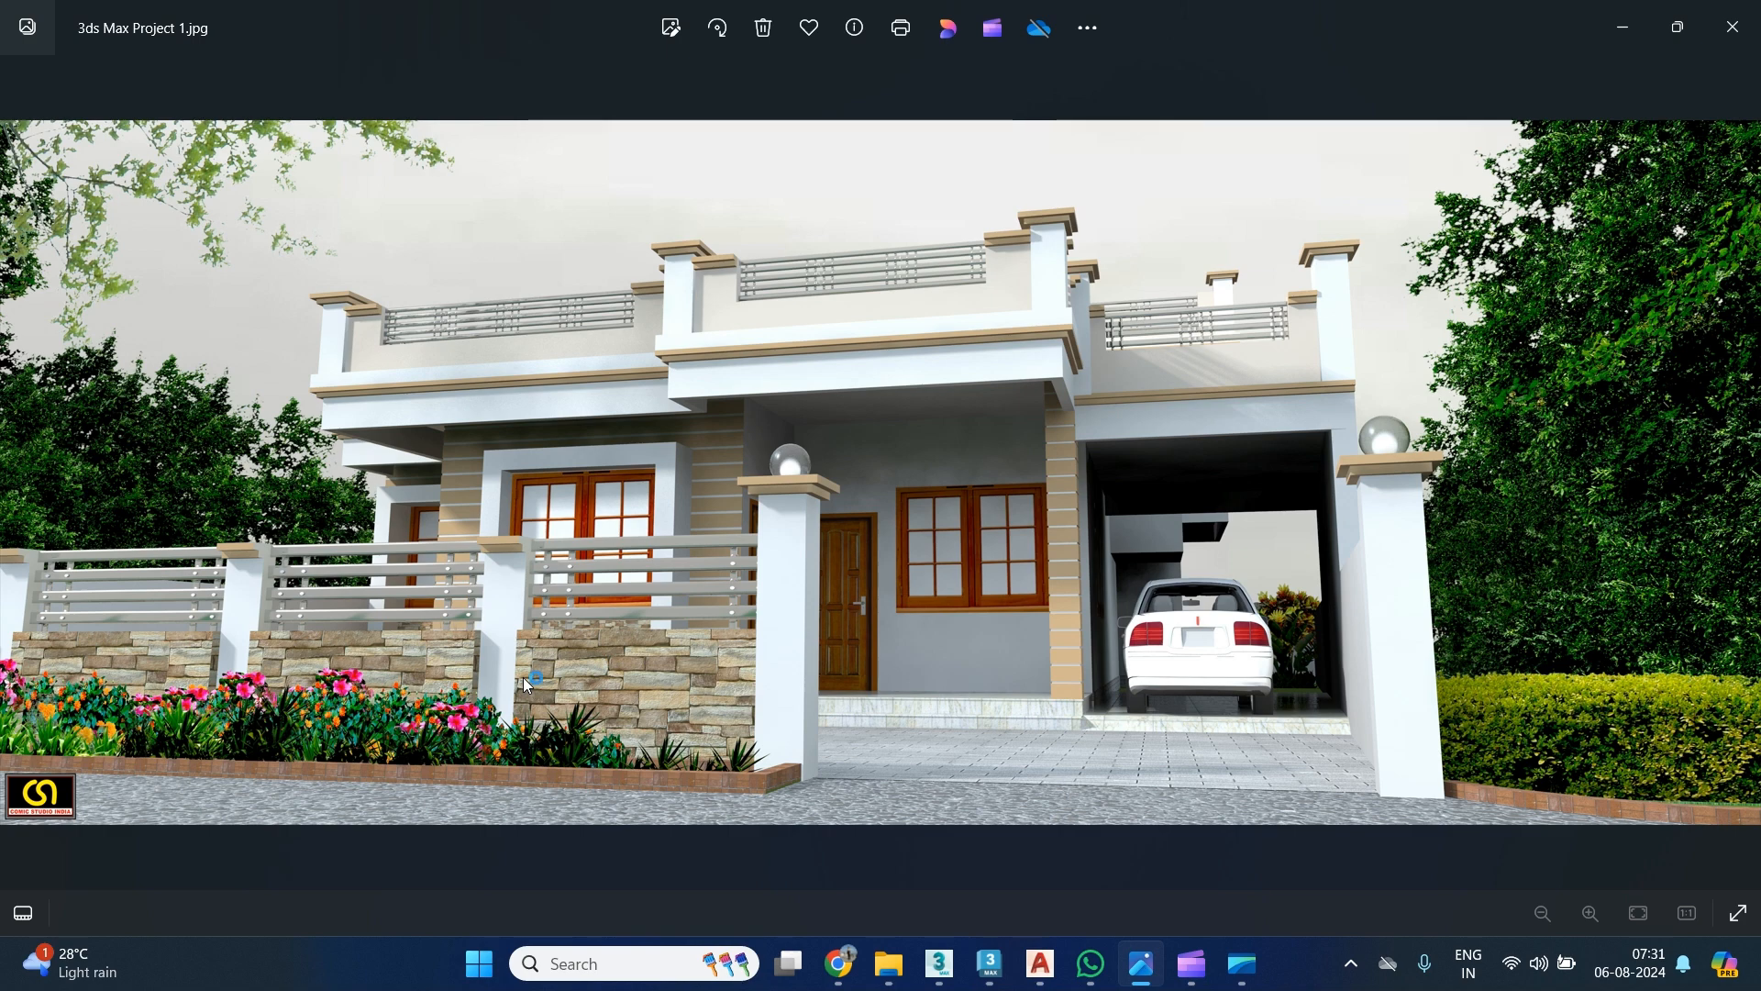
key(alt+Tab)
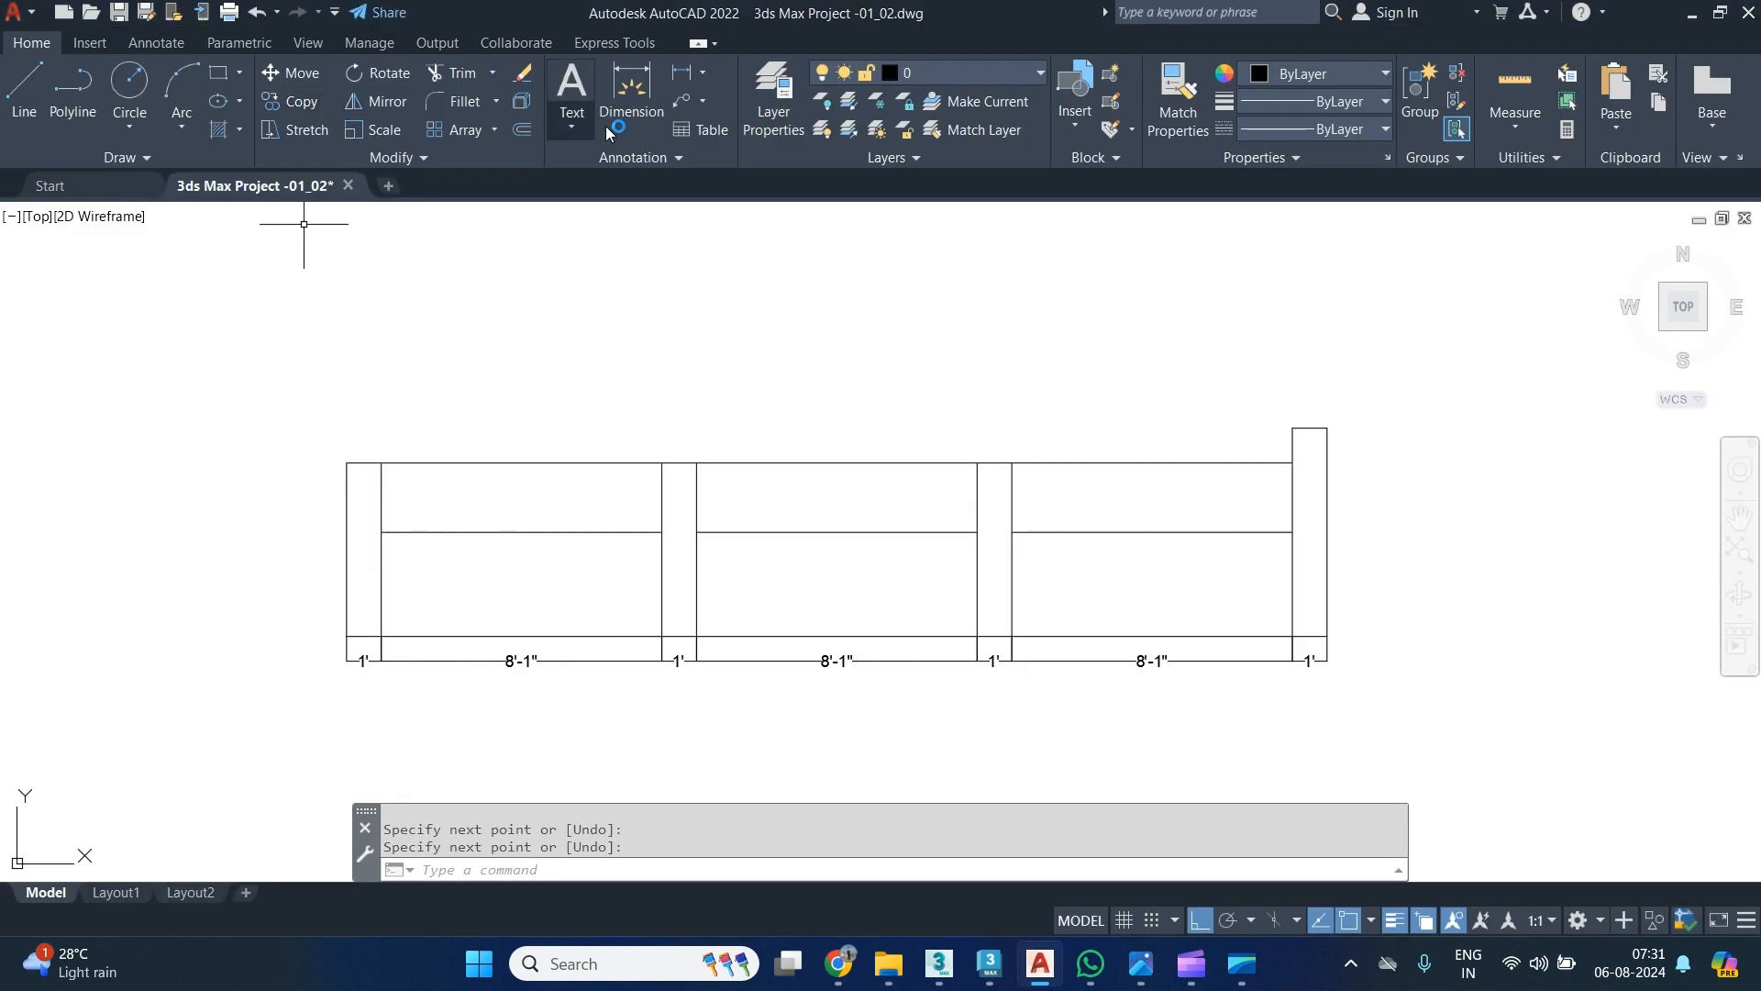
click(681, 73)
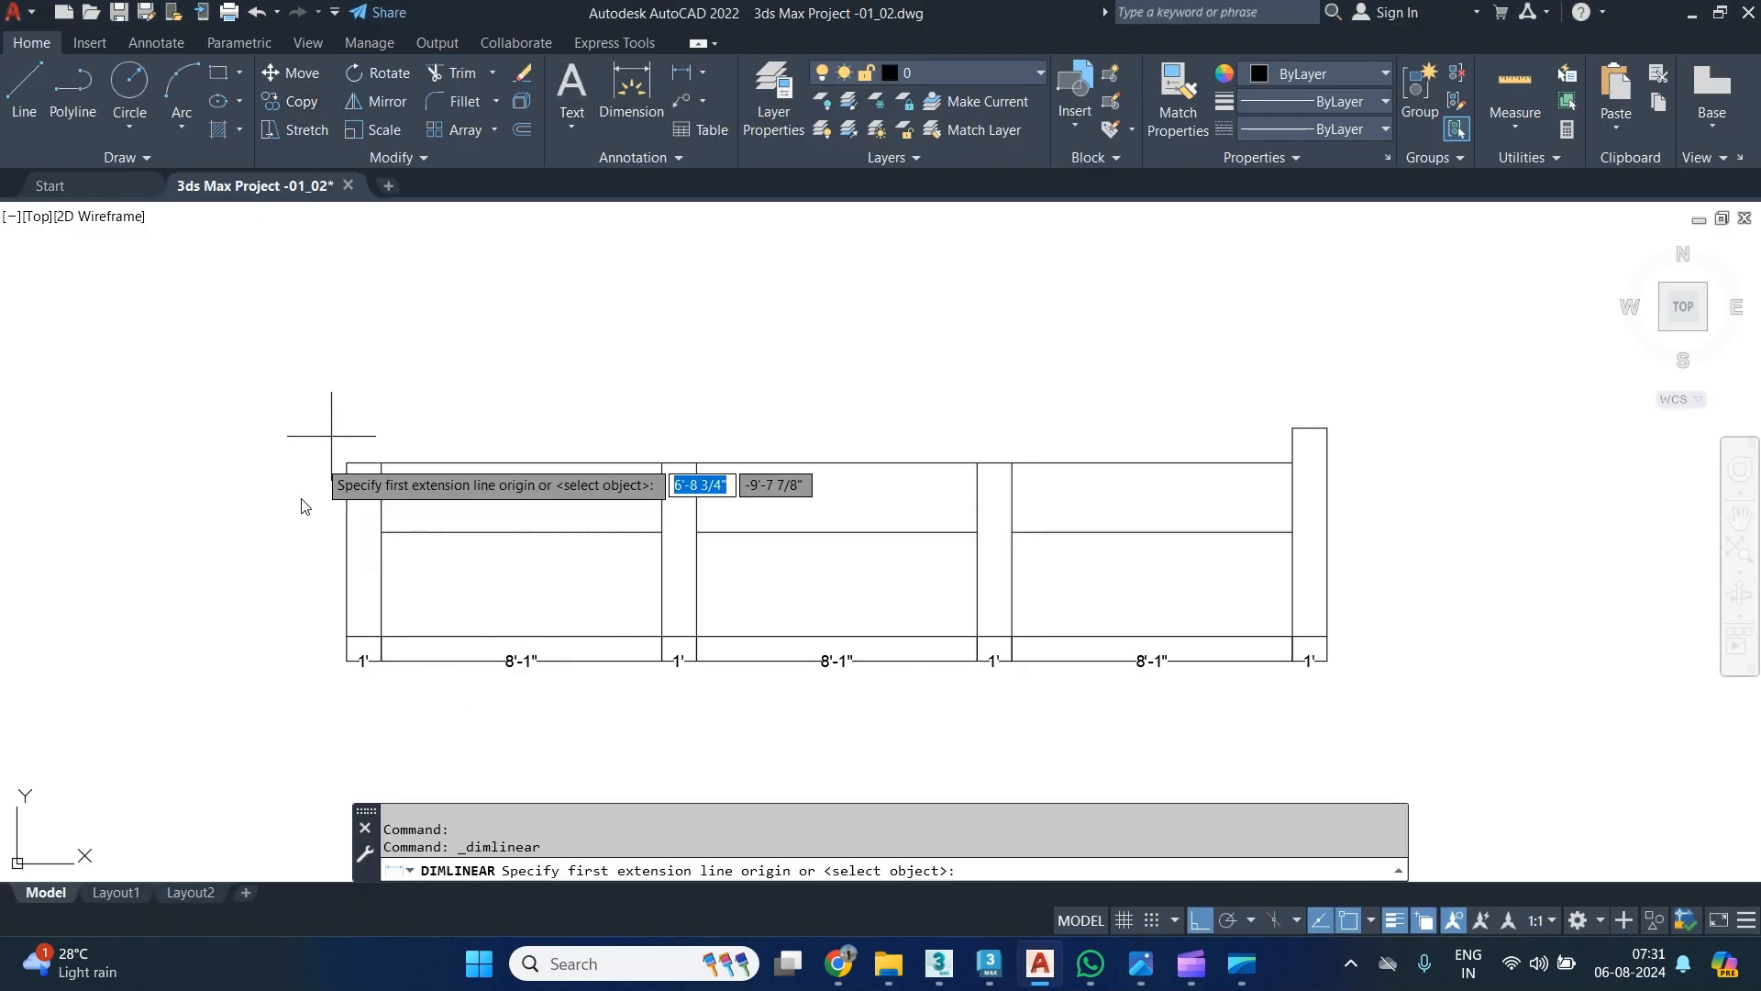
click(394, 532)
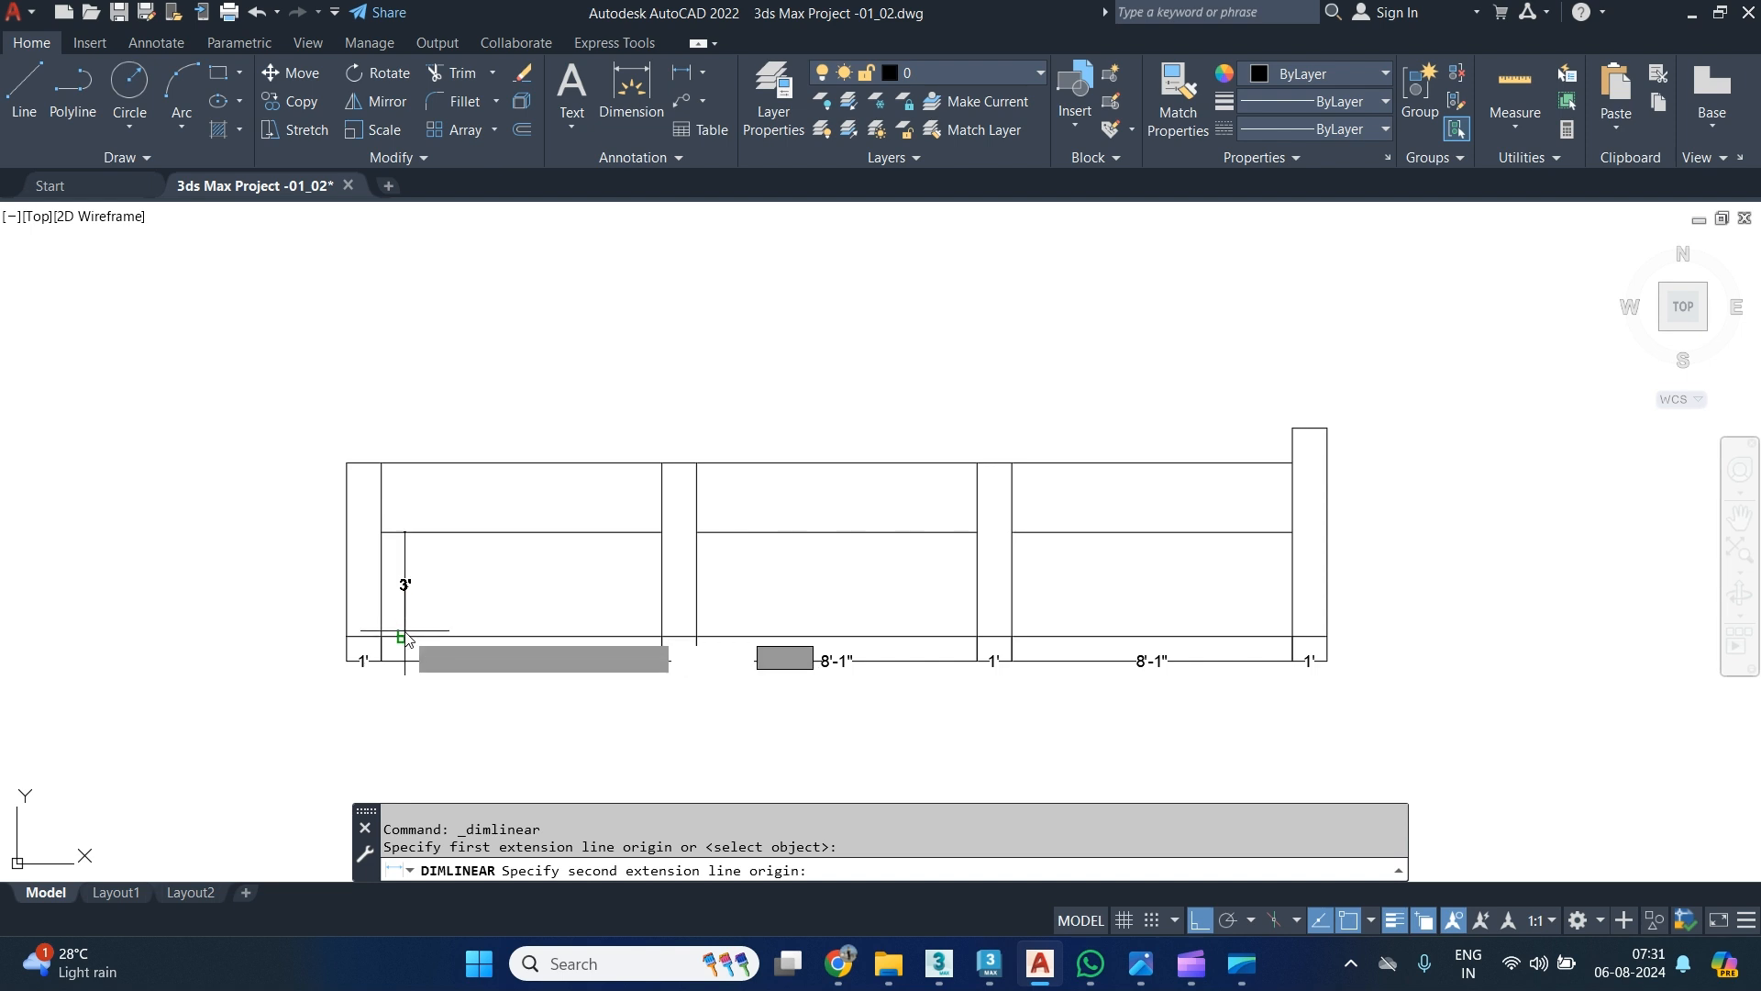
click(394, 636)
click(410, 608)
Dimension the full height of the first pillar, placing the dimension outside its outer edge.
key(Return)
click(347, 463)
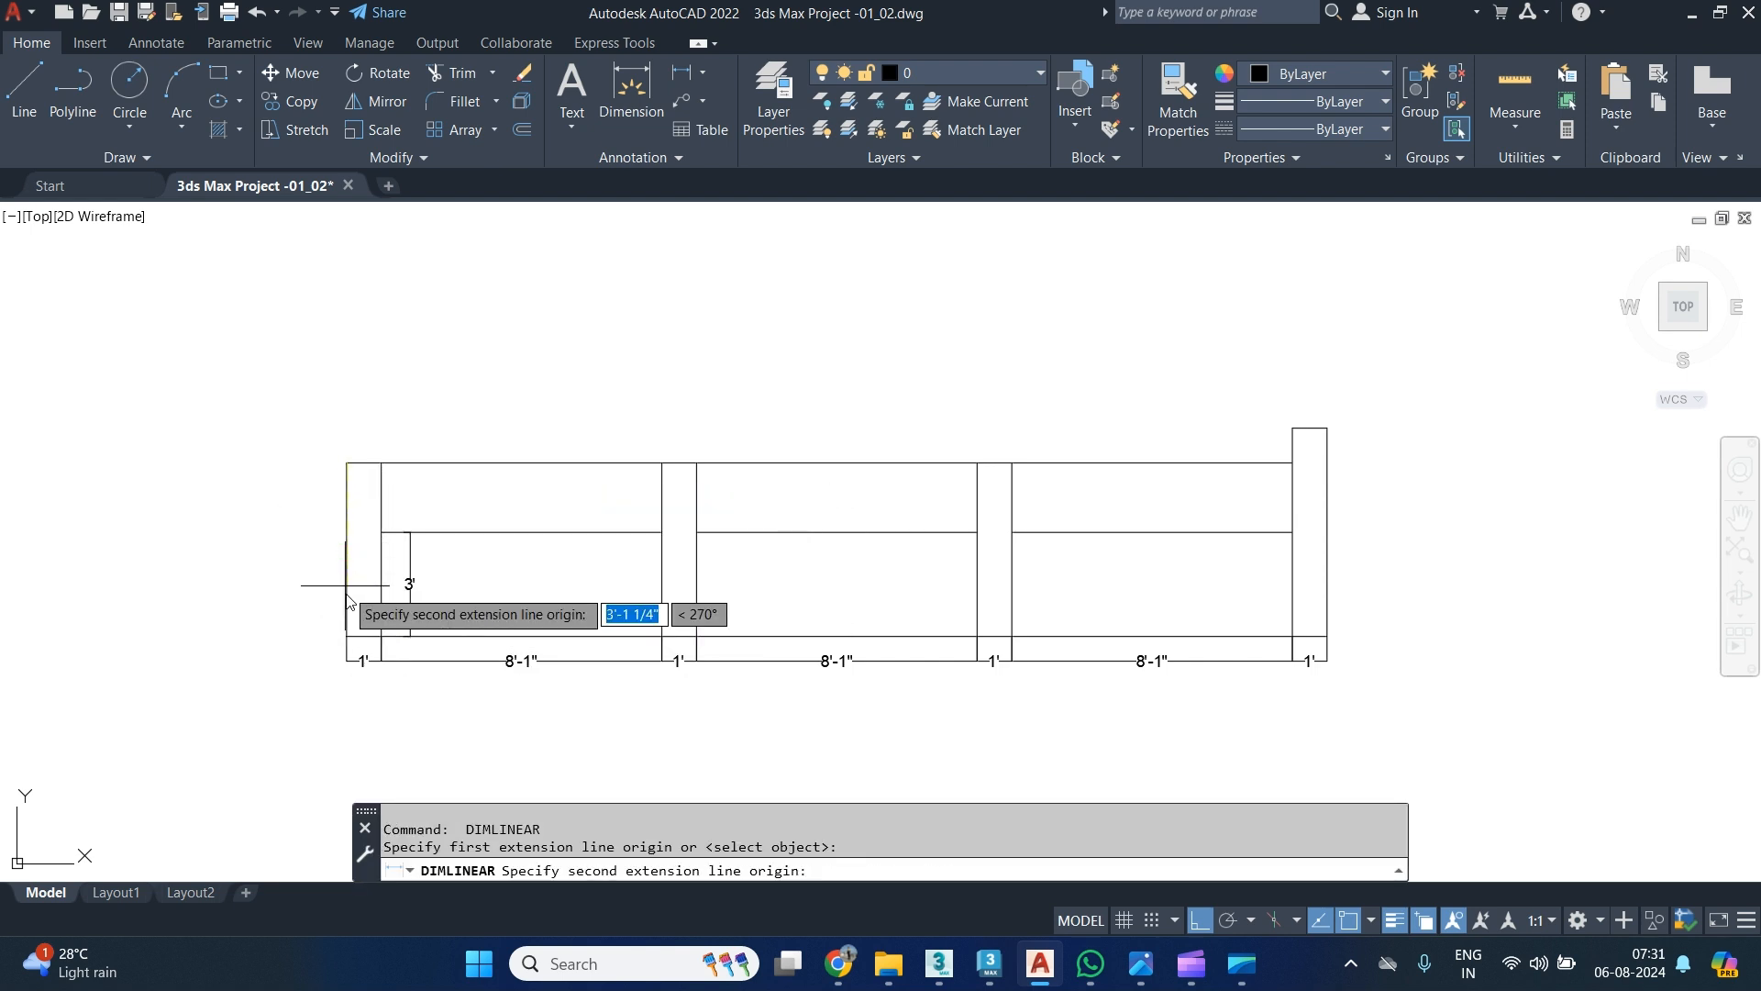
click(346, 636)
Dimension the height between the lower and upper wall lines in the first bay.
scroll(527, 477, up, 2)
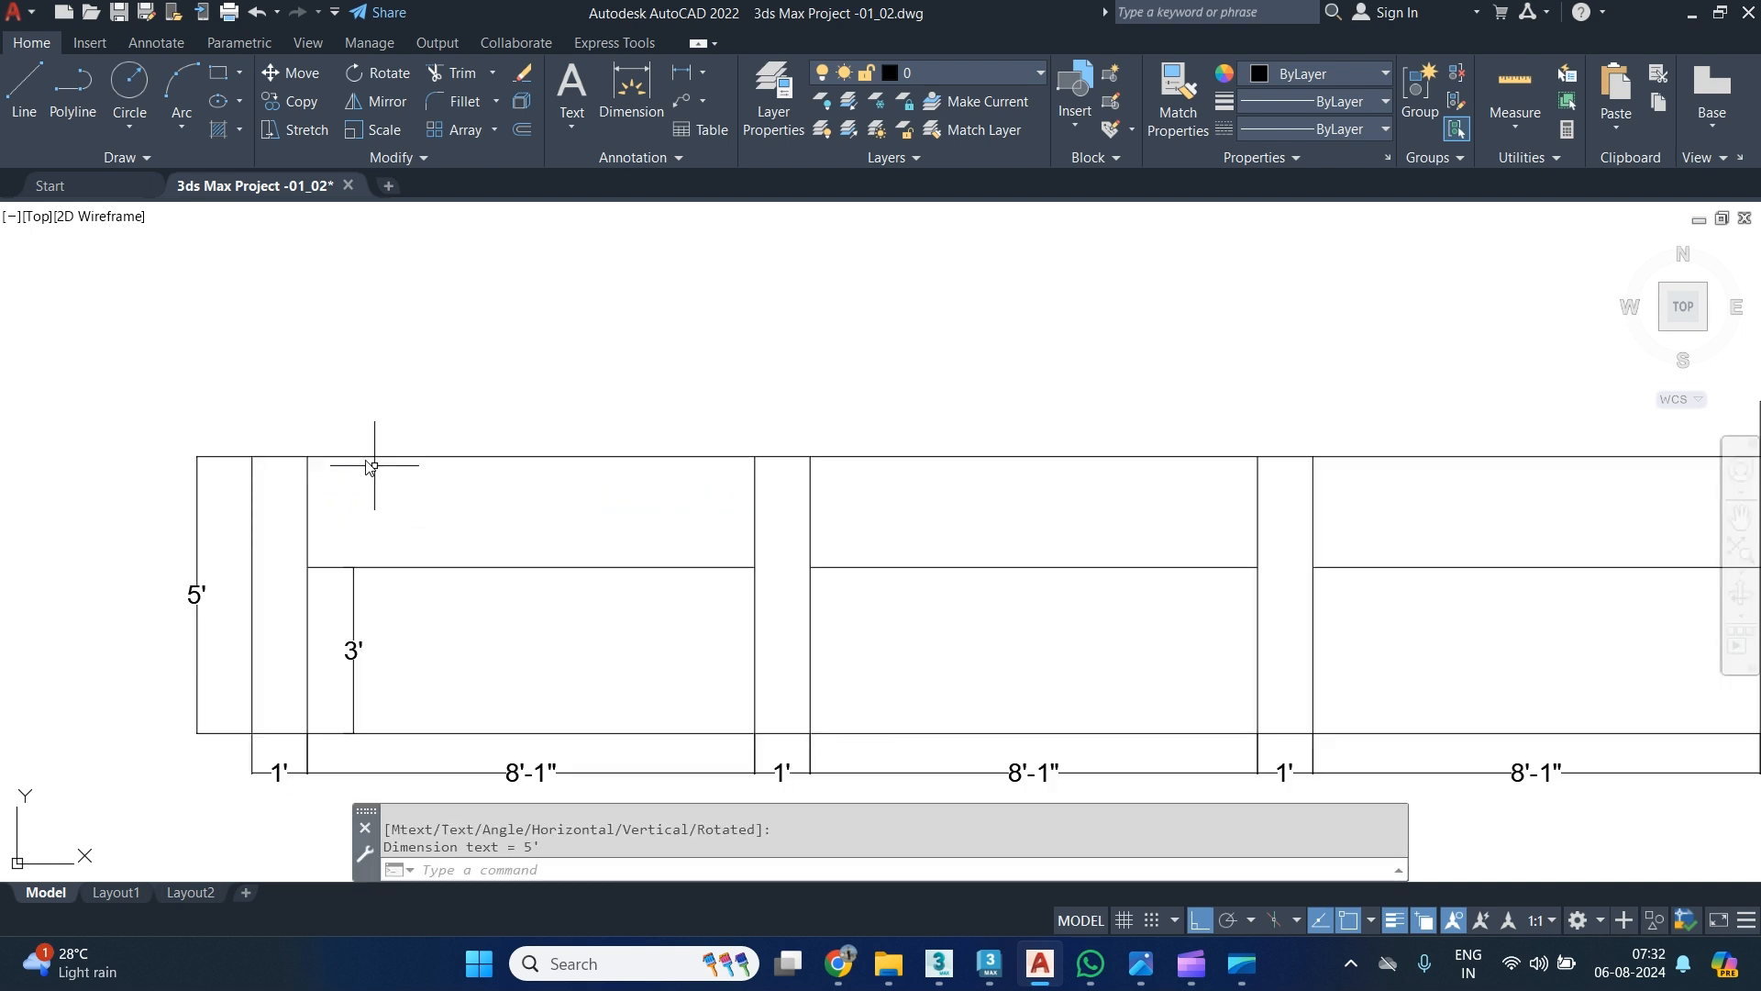
key(space)
click(350, 566)
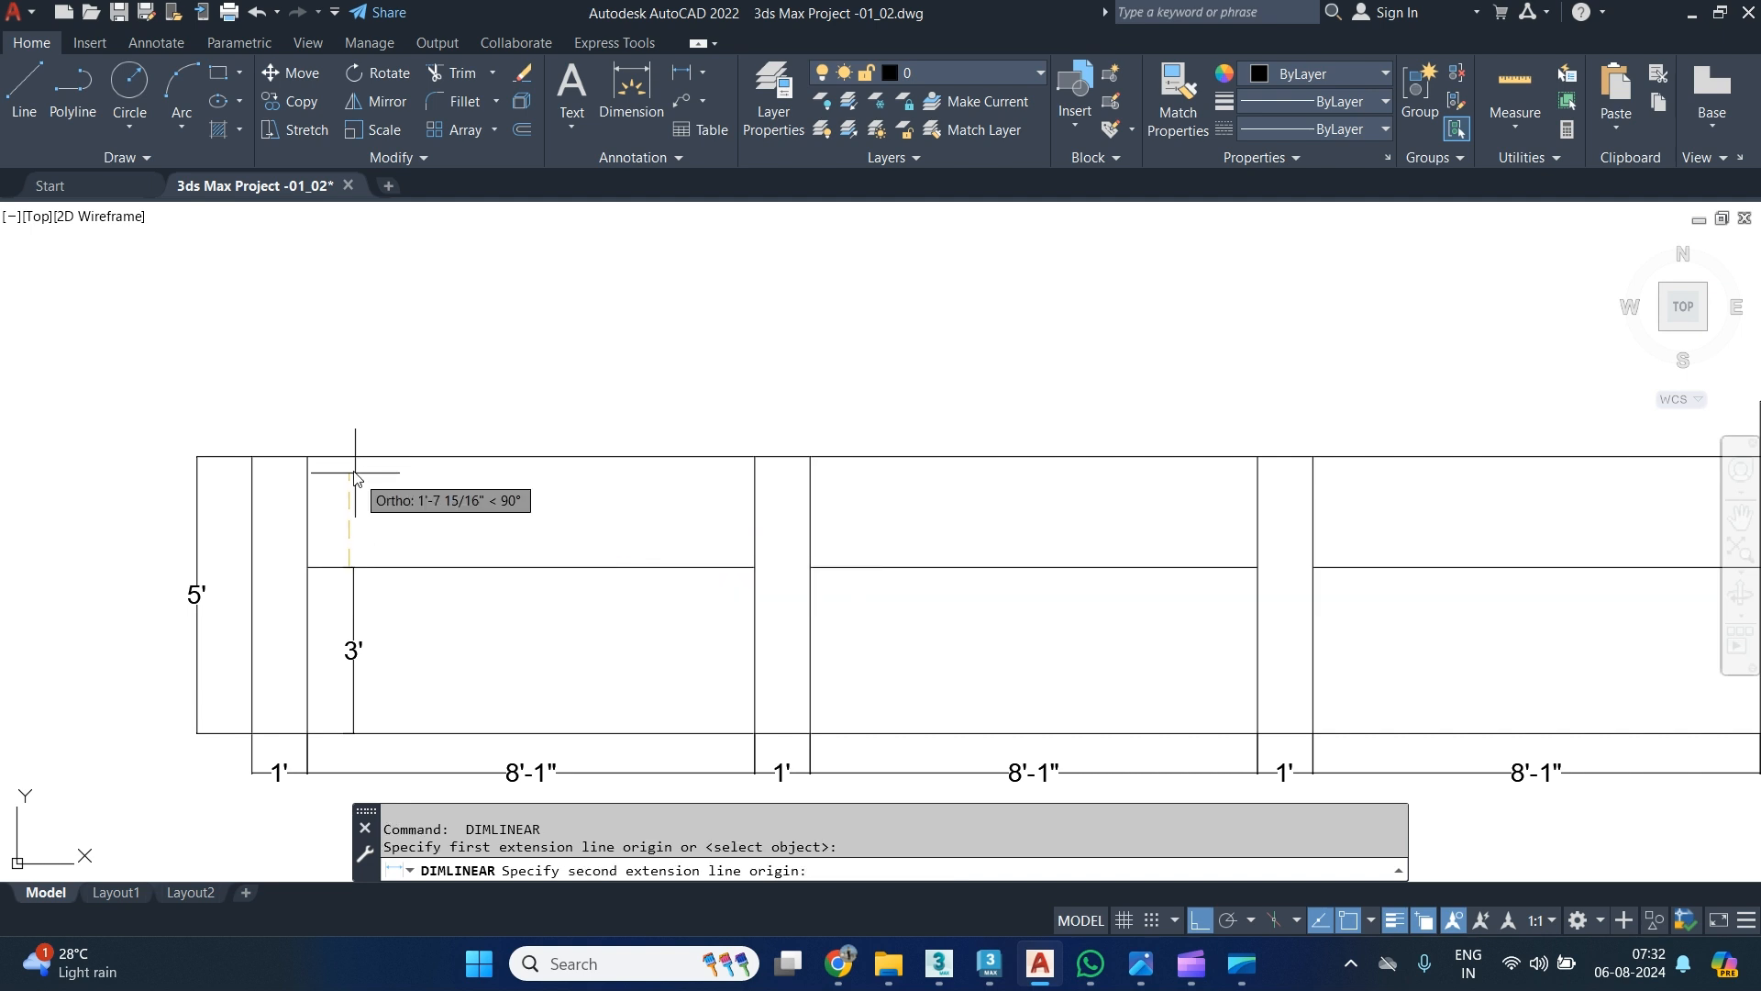
click(353, 457)
click(371, 511)
scroll(495, 587, down, 2)
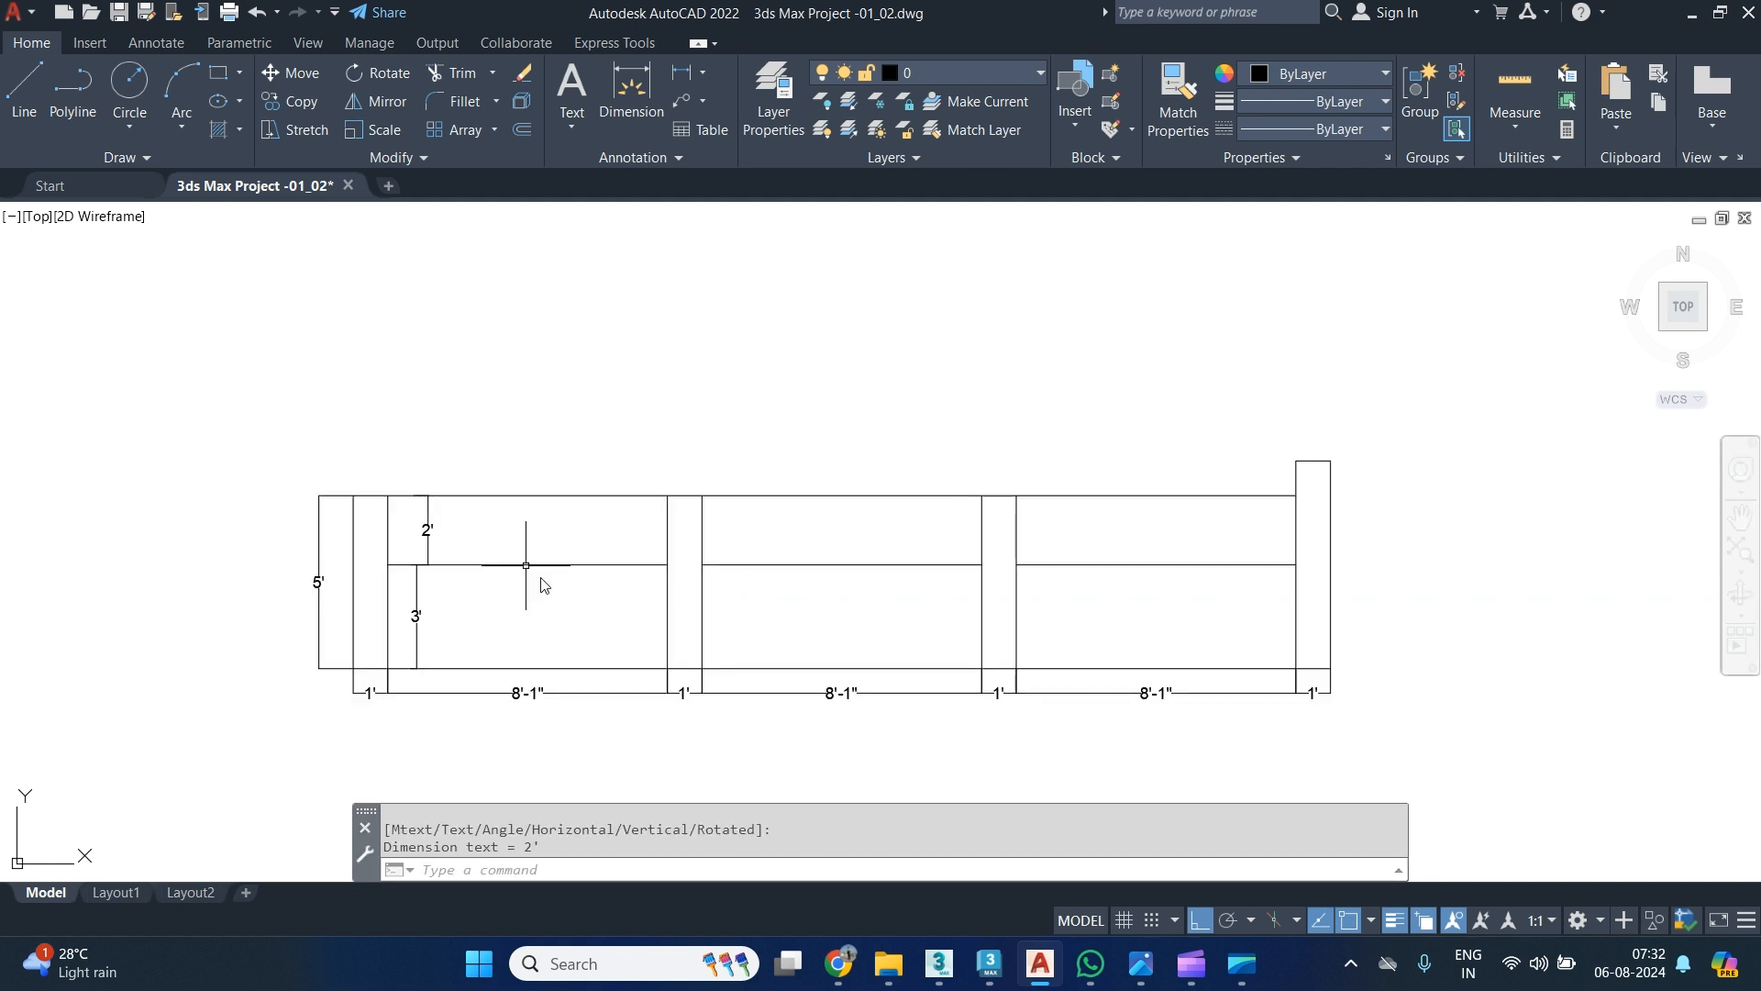
scroll(550, 624, down, 1)
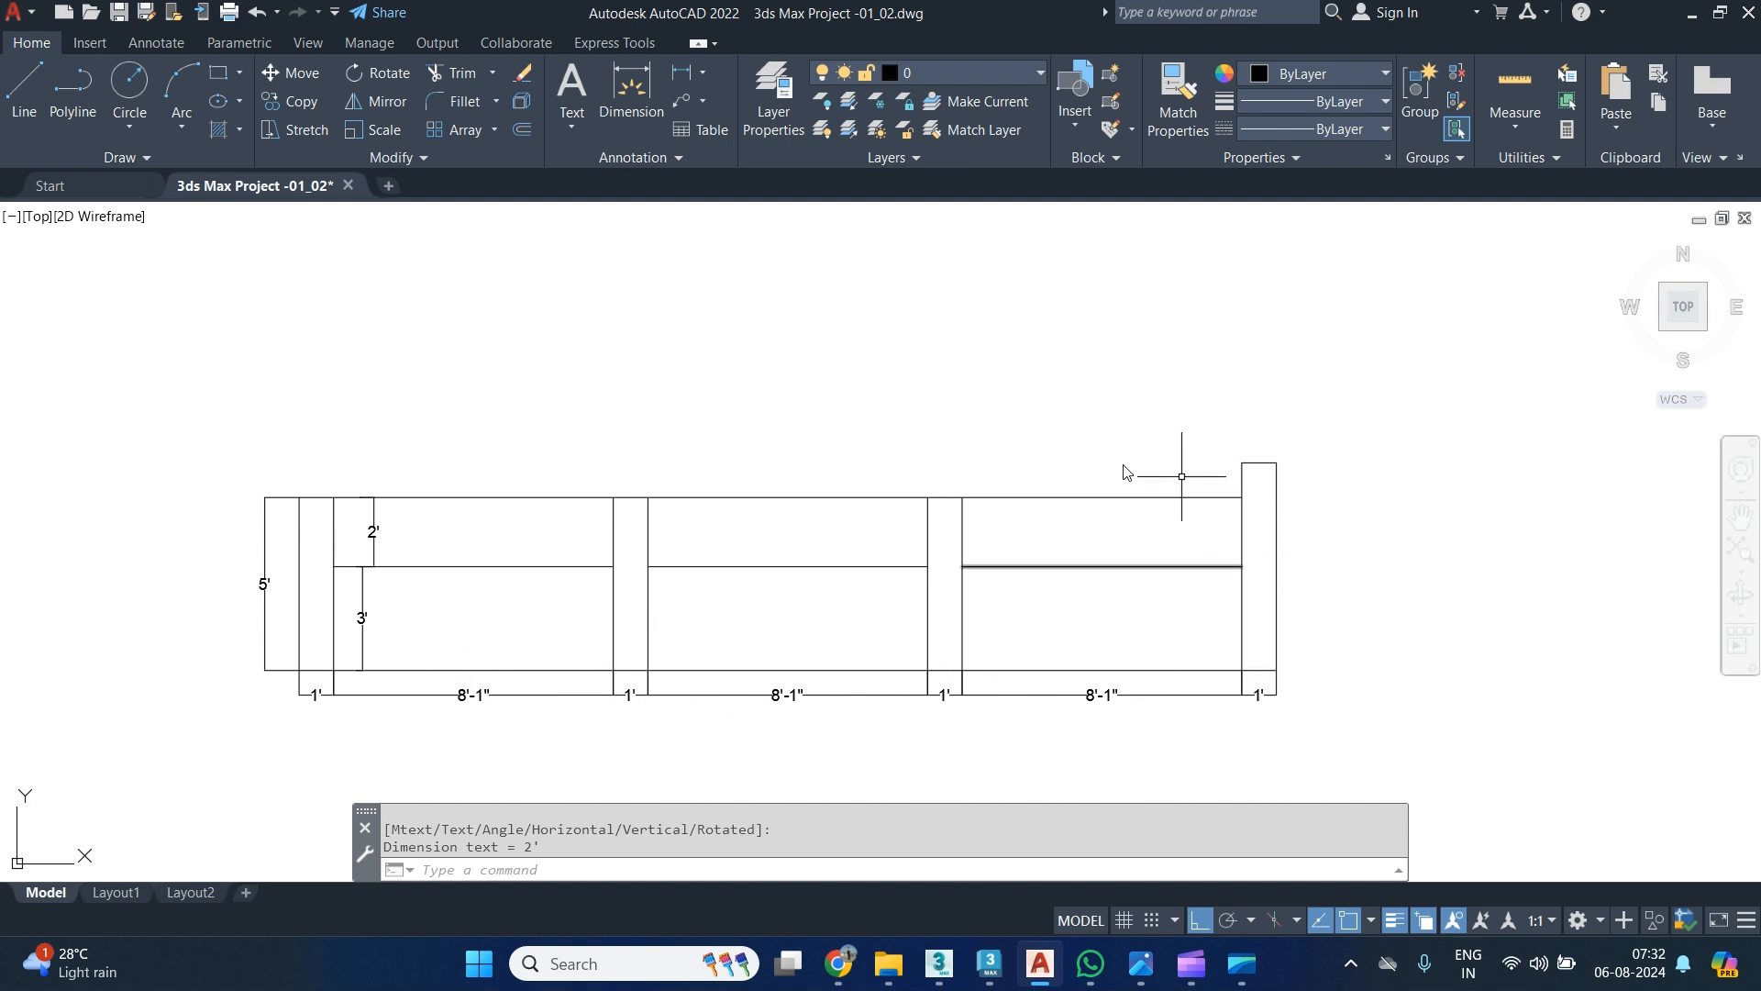
scroll(565, 503, down, 2)
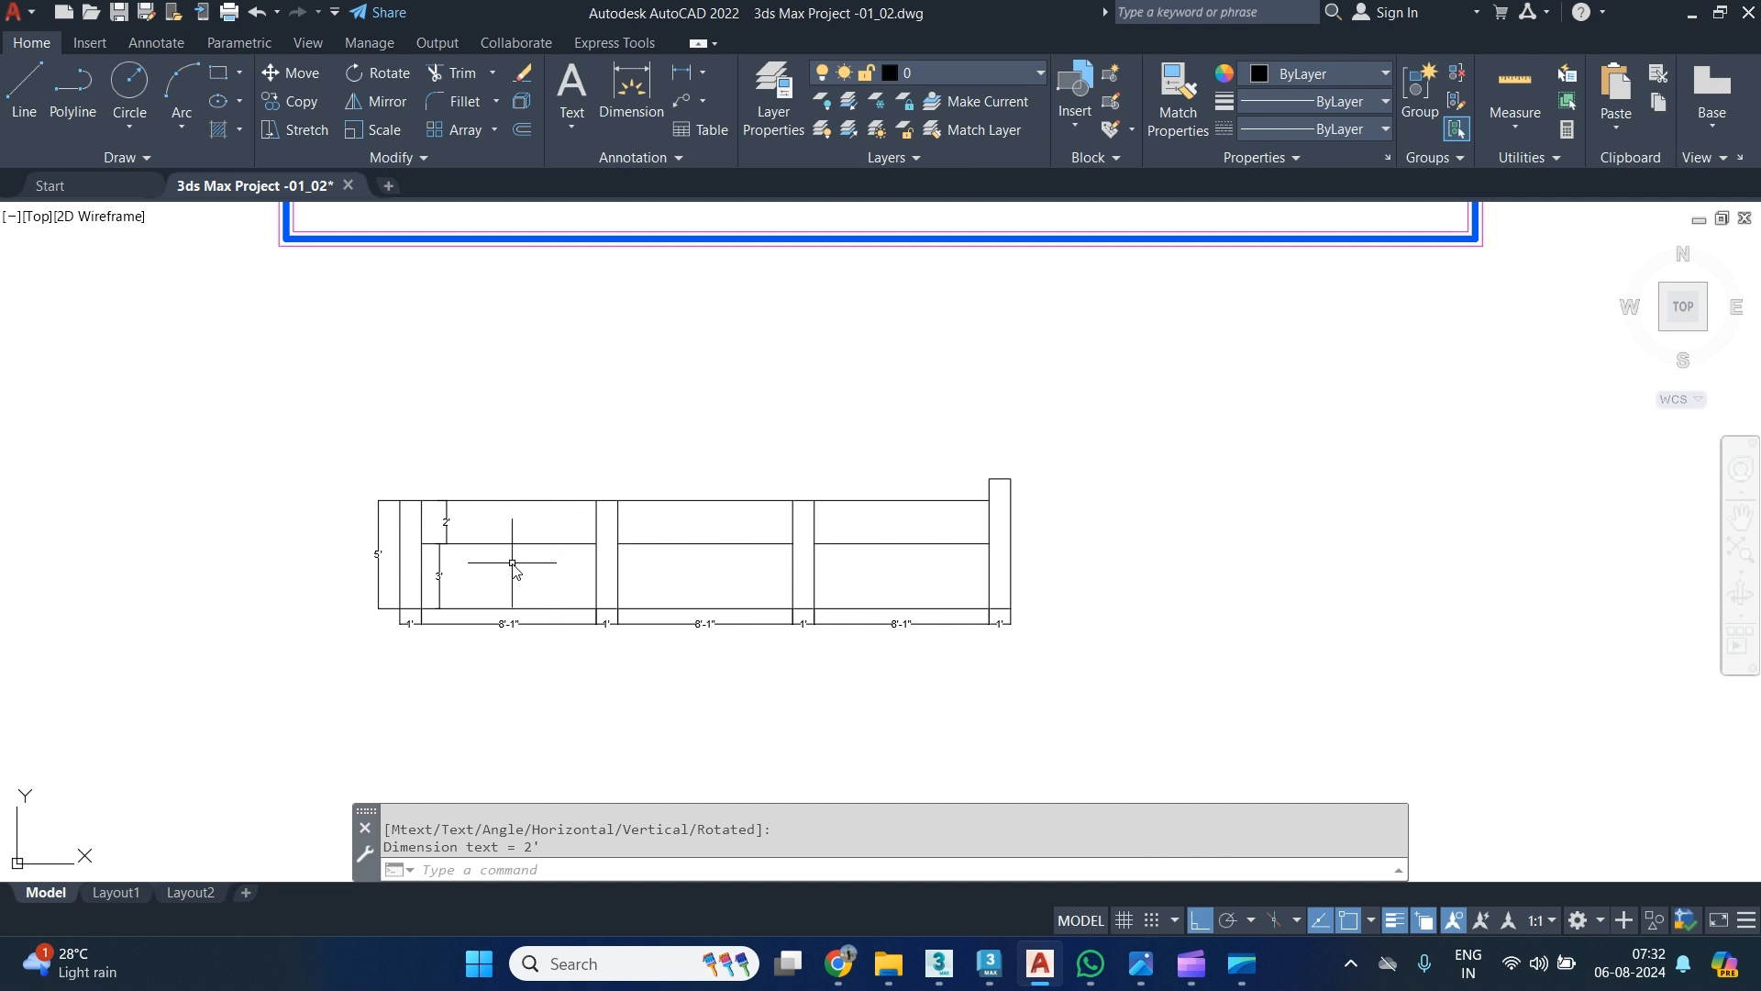
Check the boundary wall in the Photos reference render, and open the layer properties in AutoCAD.
key(alt+Tab)
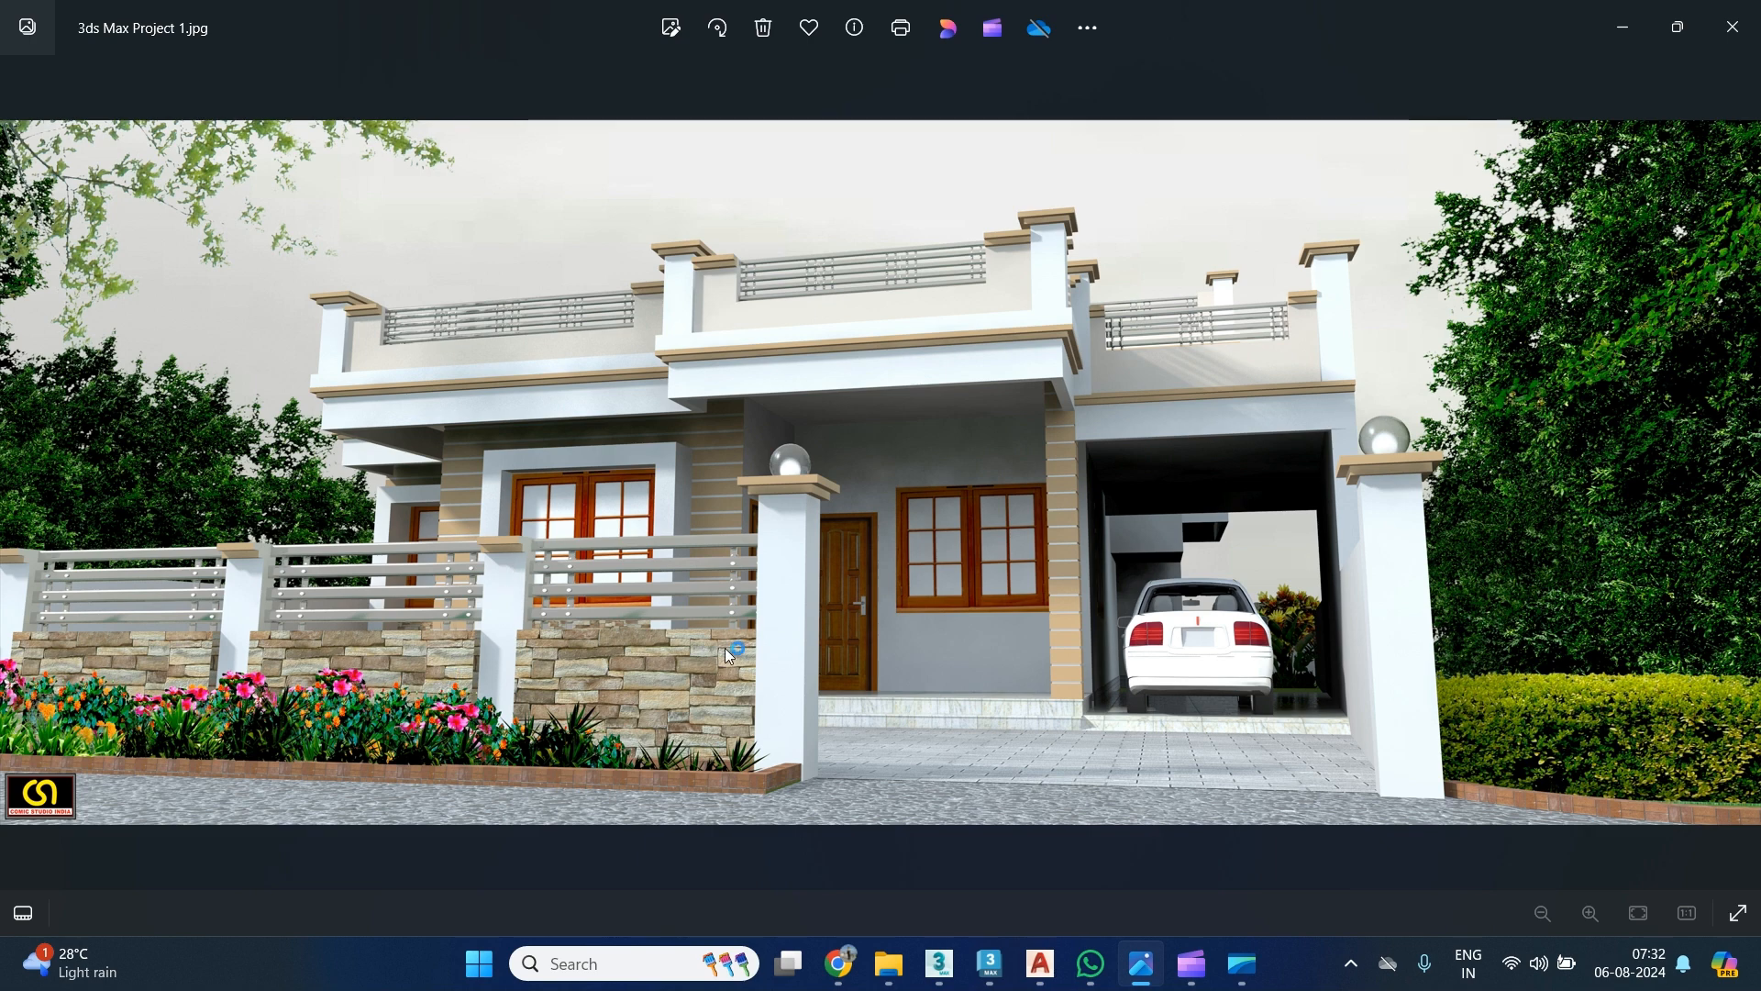
key(alt+Tab)
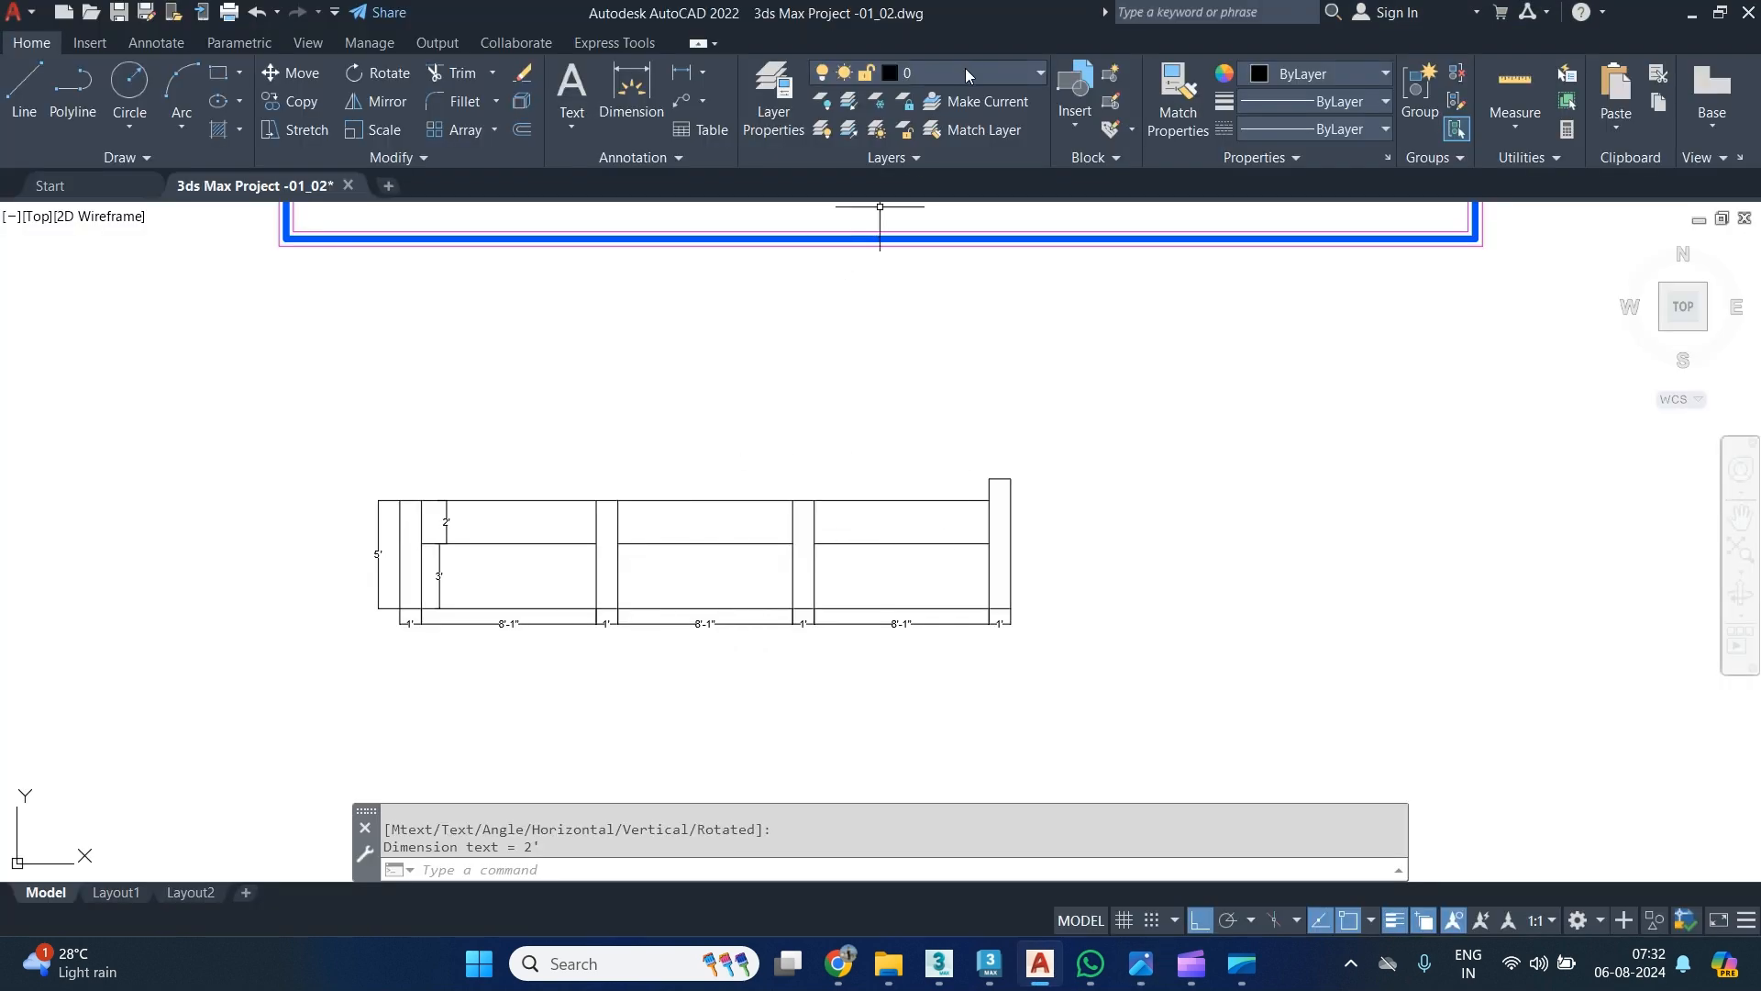
click(965, 72)
click(965, 72)
click(773, 97)
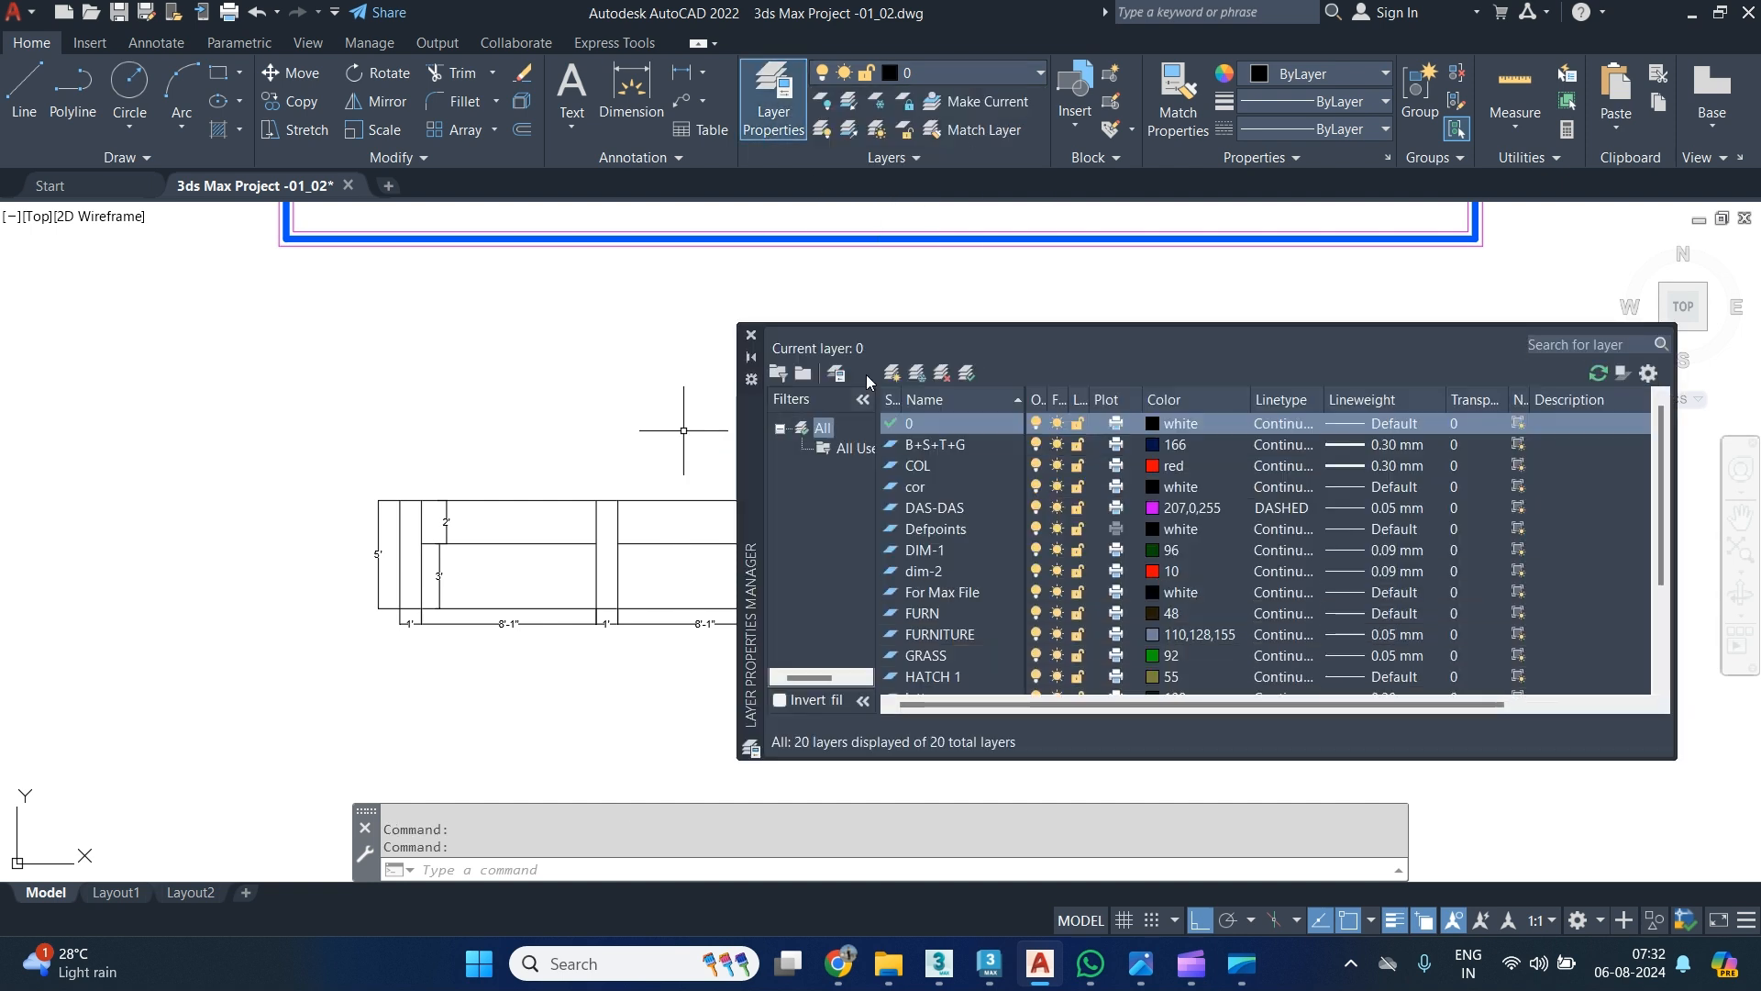
click(836, 372)
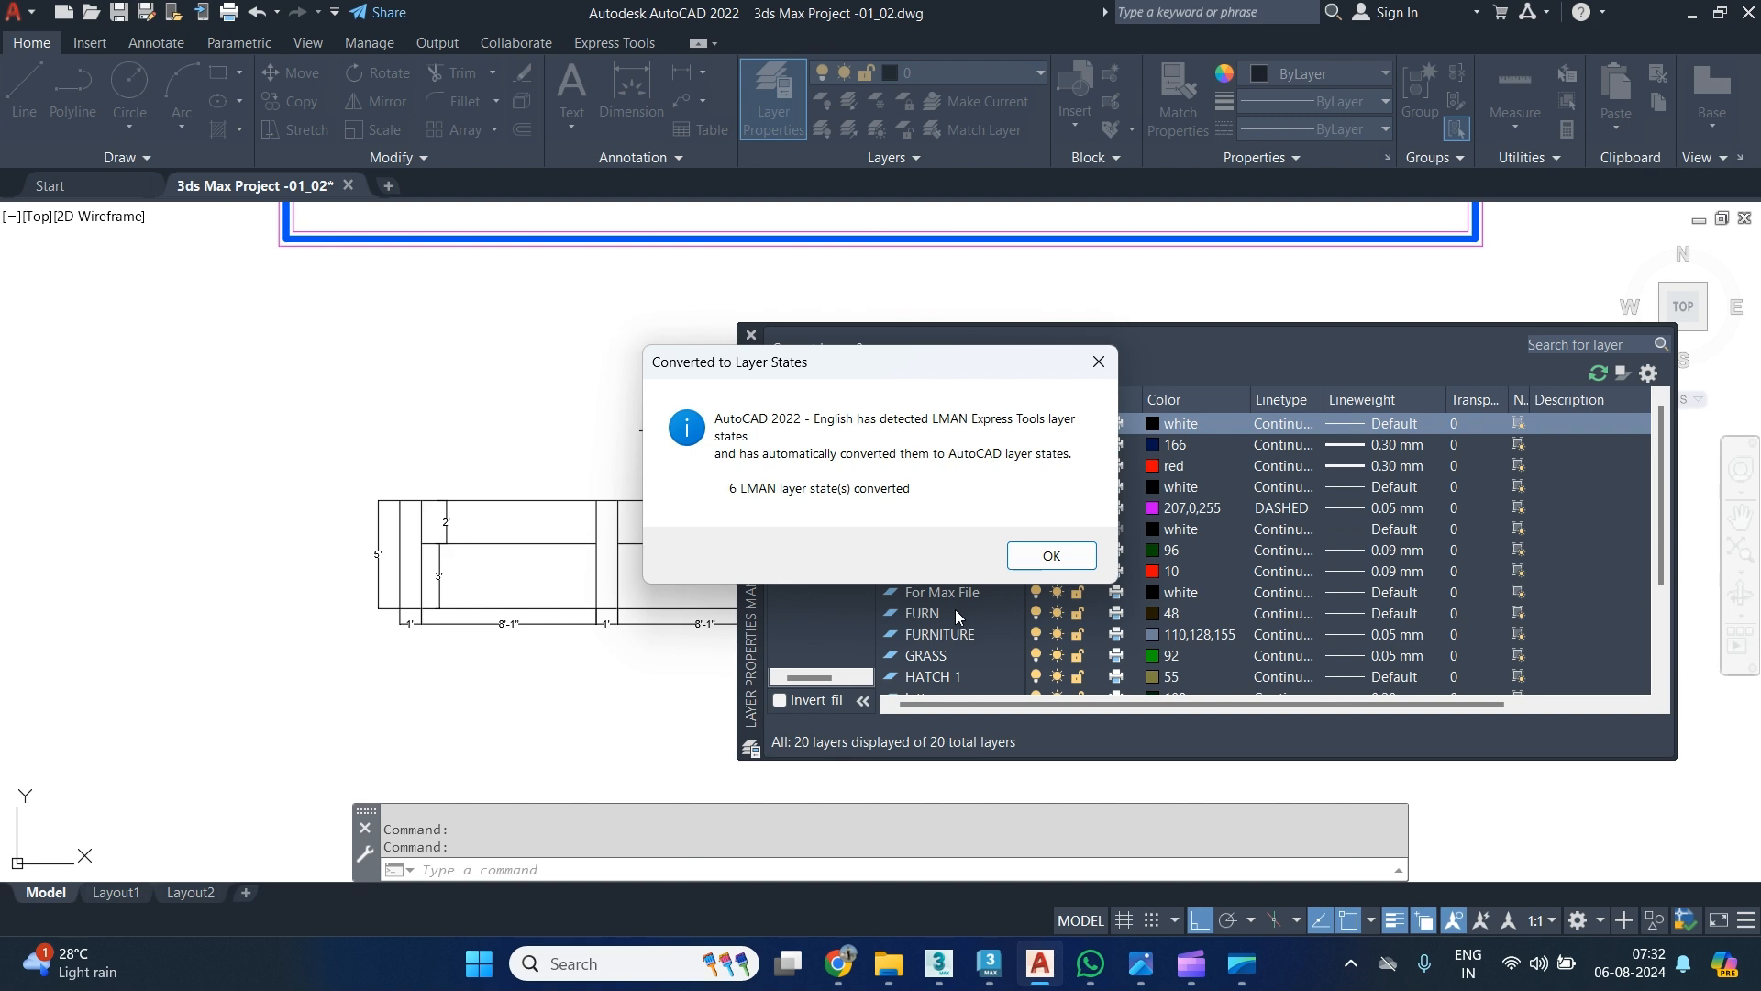
click(1046, 561)
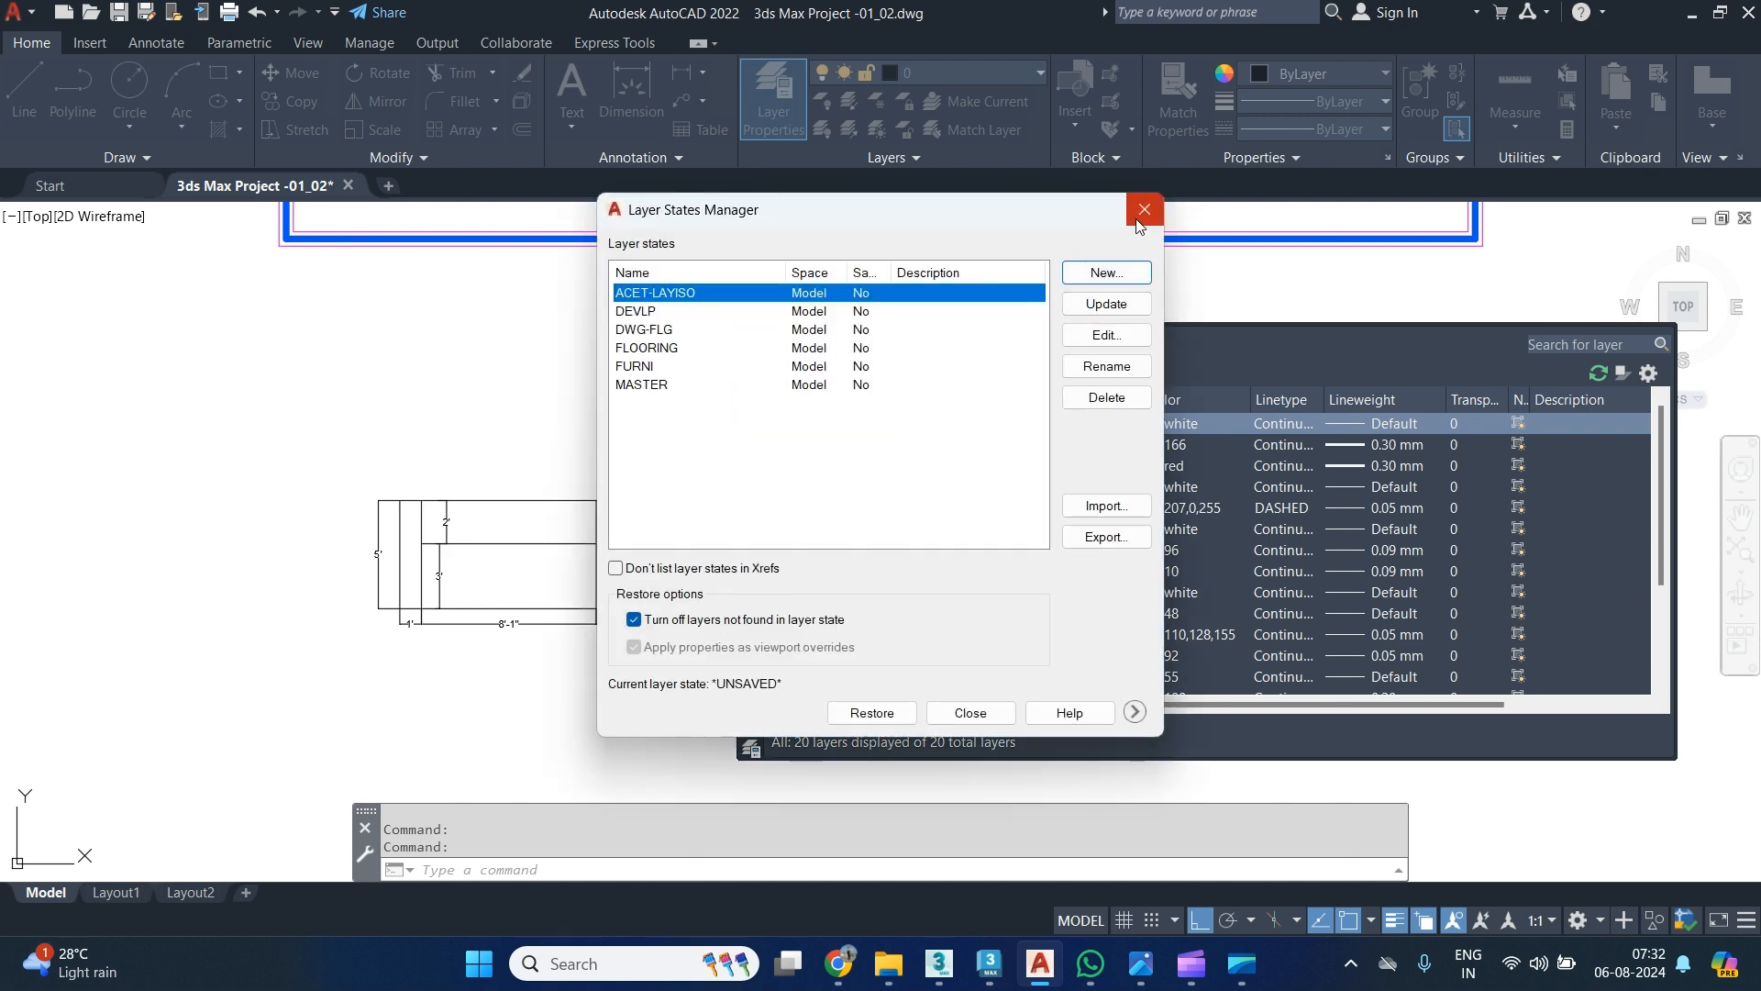
click(1133, 219)
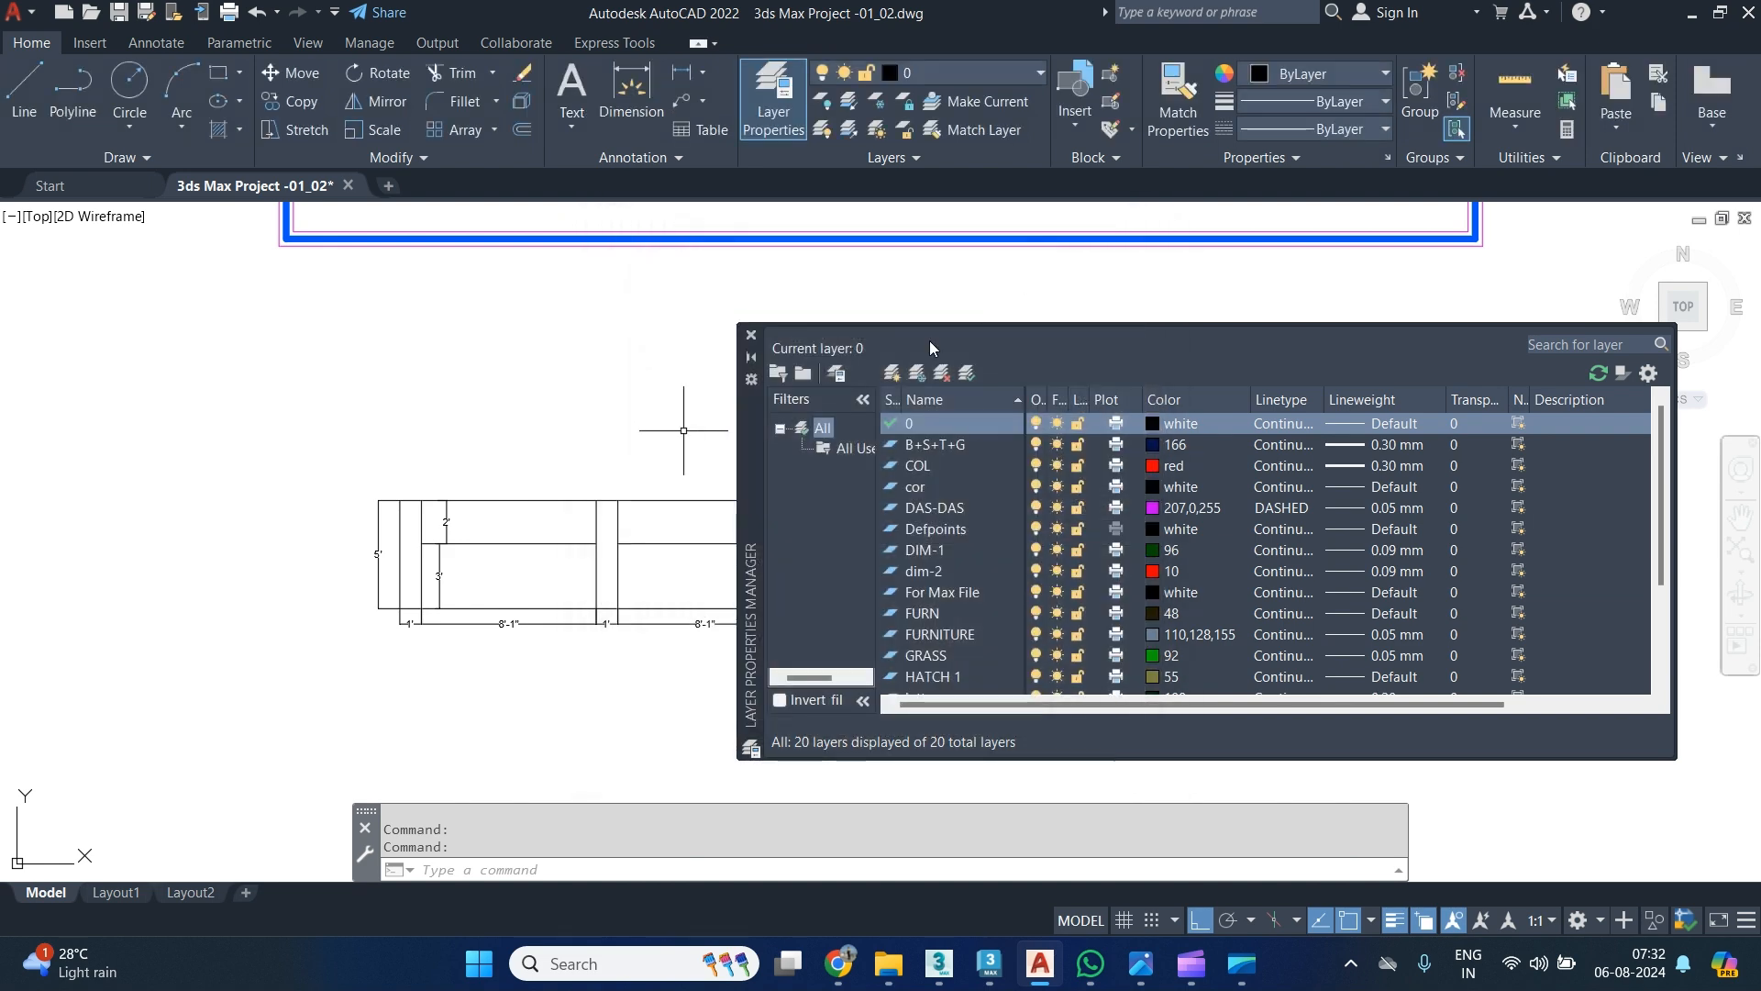
Create a new layer named Boundary, make it the current layer, and close the layer manager.
click(892, 373)
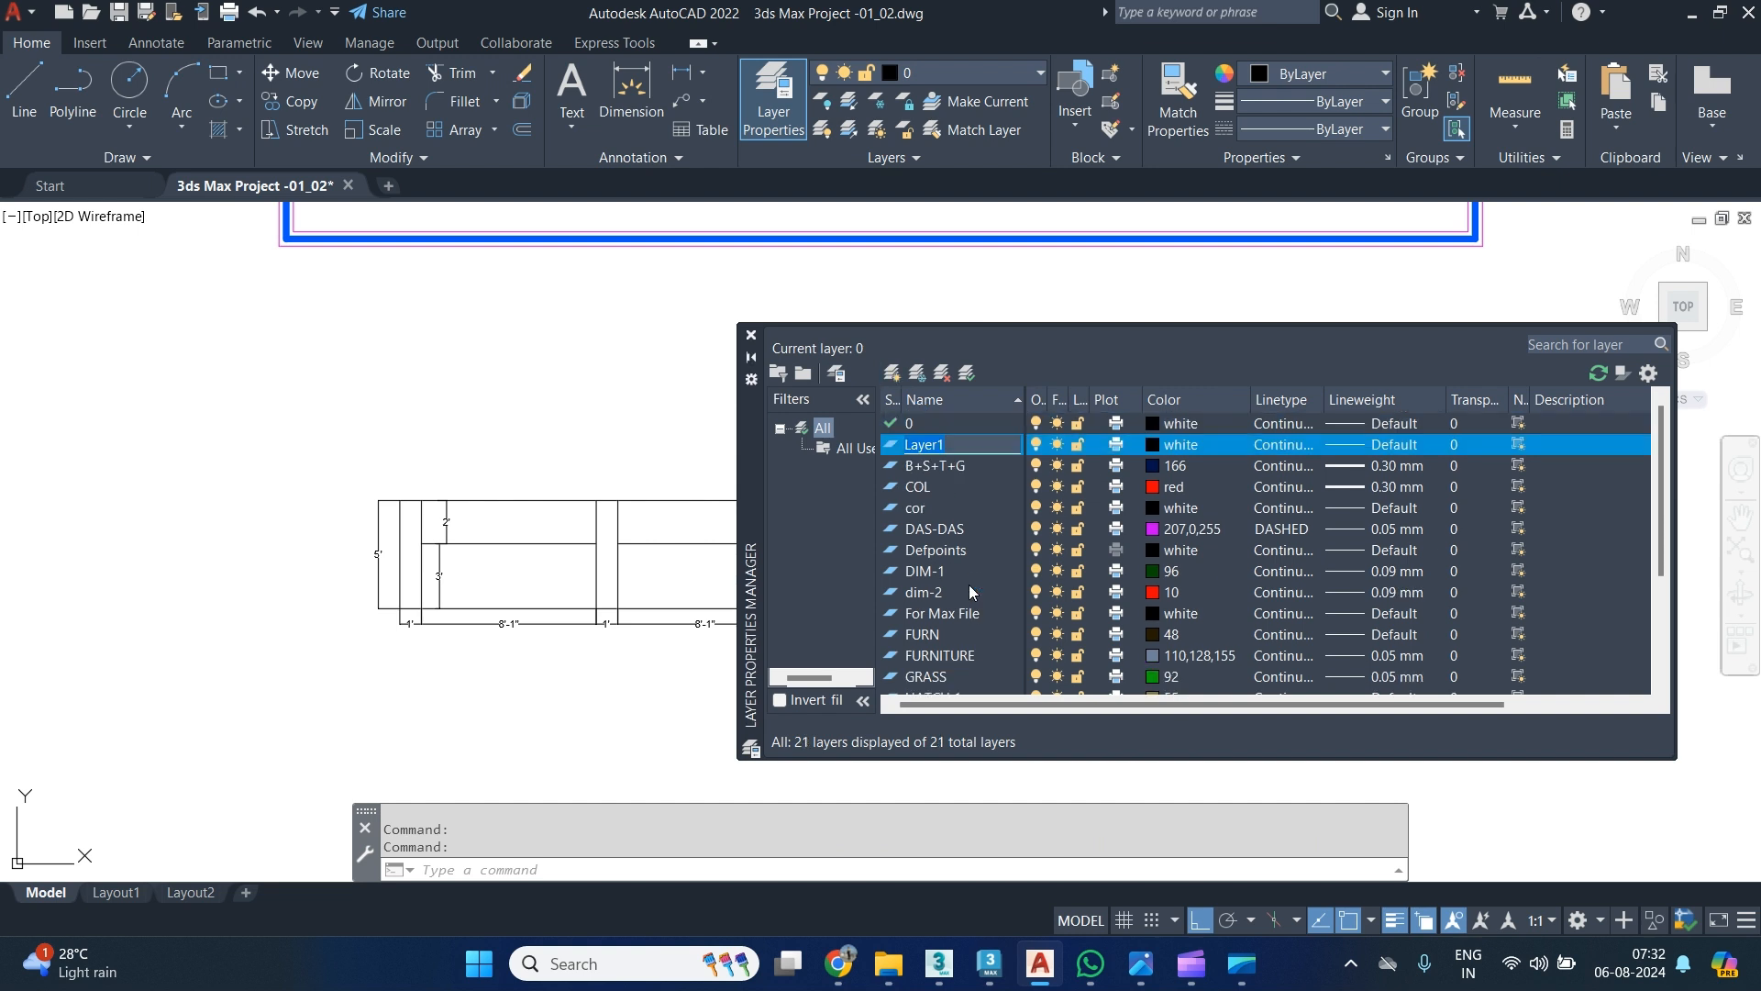
text(Boundary)
key(Return)
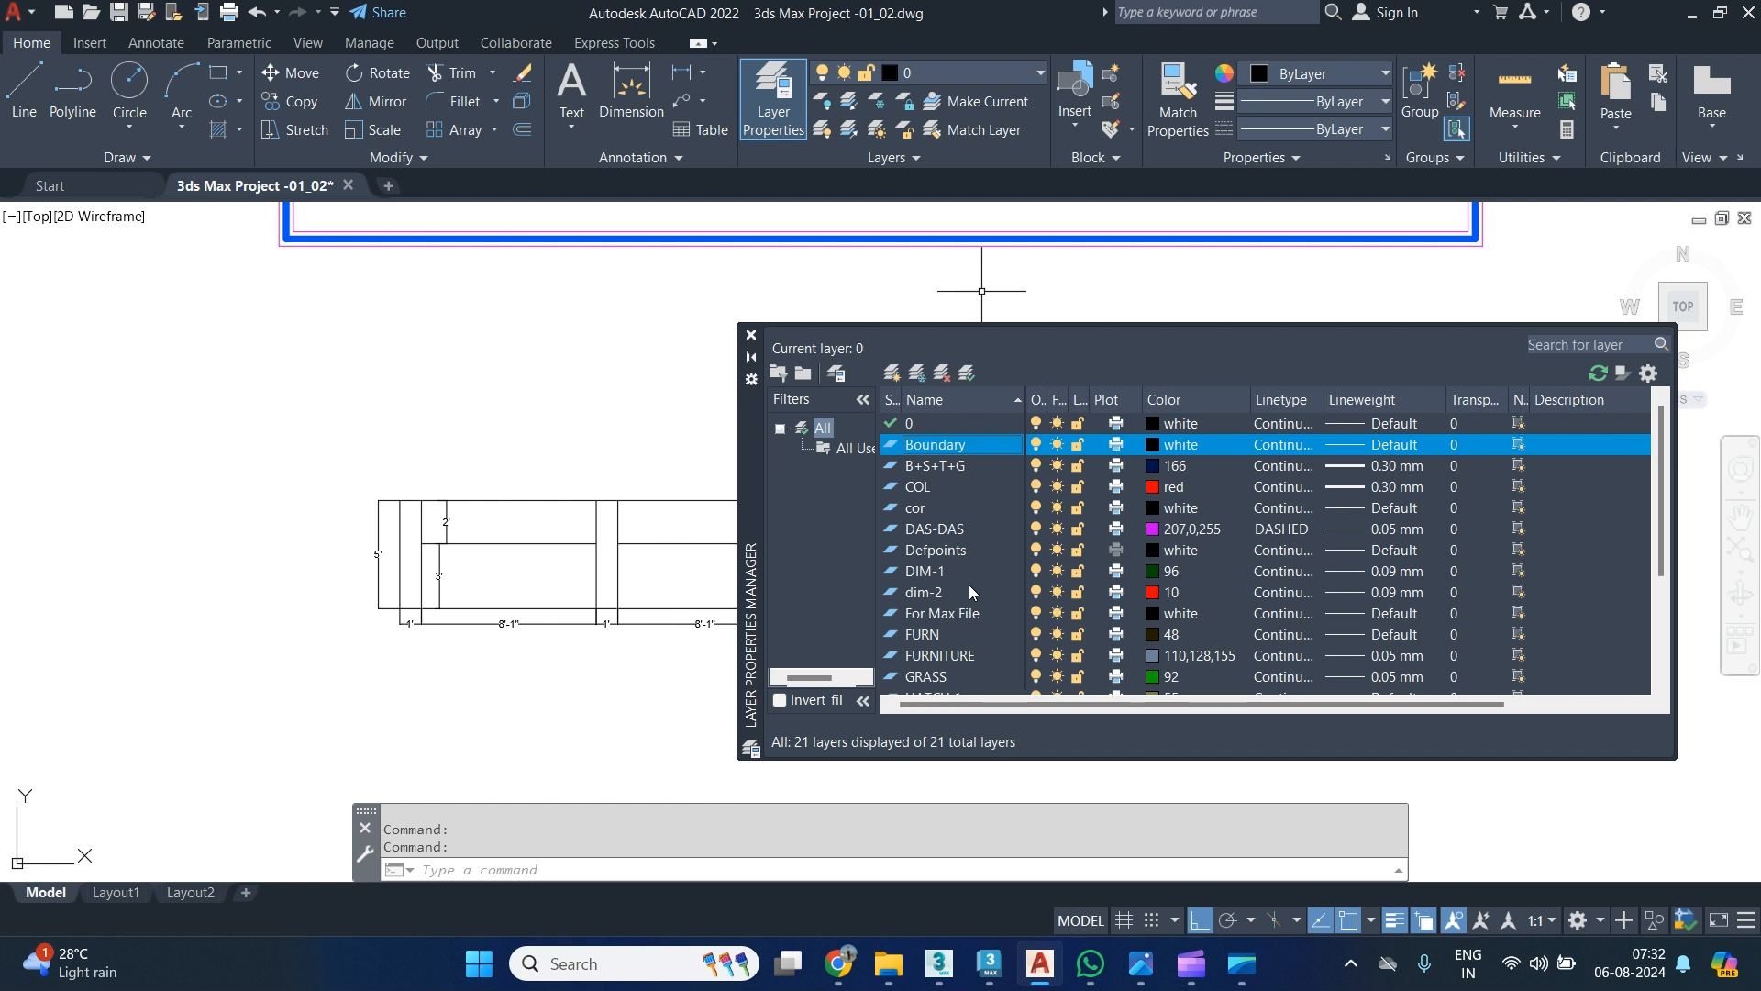
double_click(889, 445)
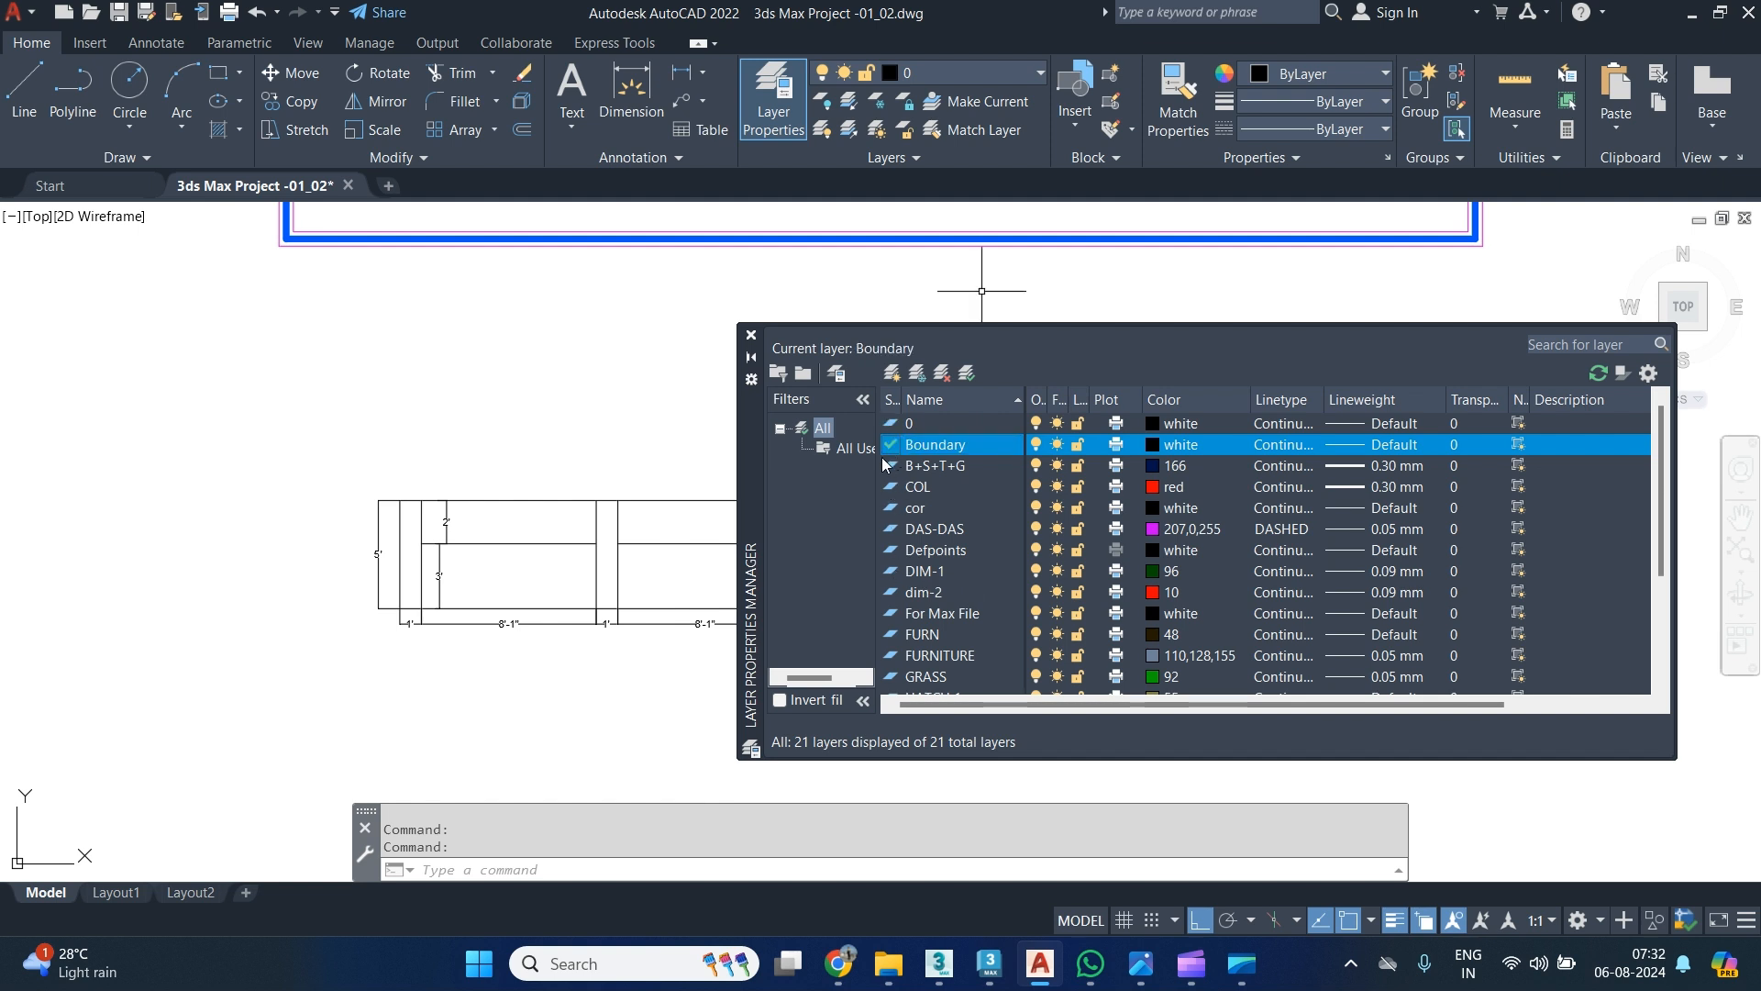
click(751, 336)
Move the entire boundary wall elevation, including its dimensions, onto the Boundary layer.
click(1065, 411)
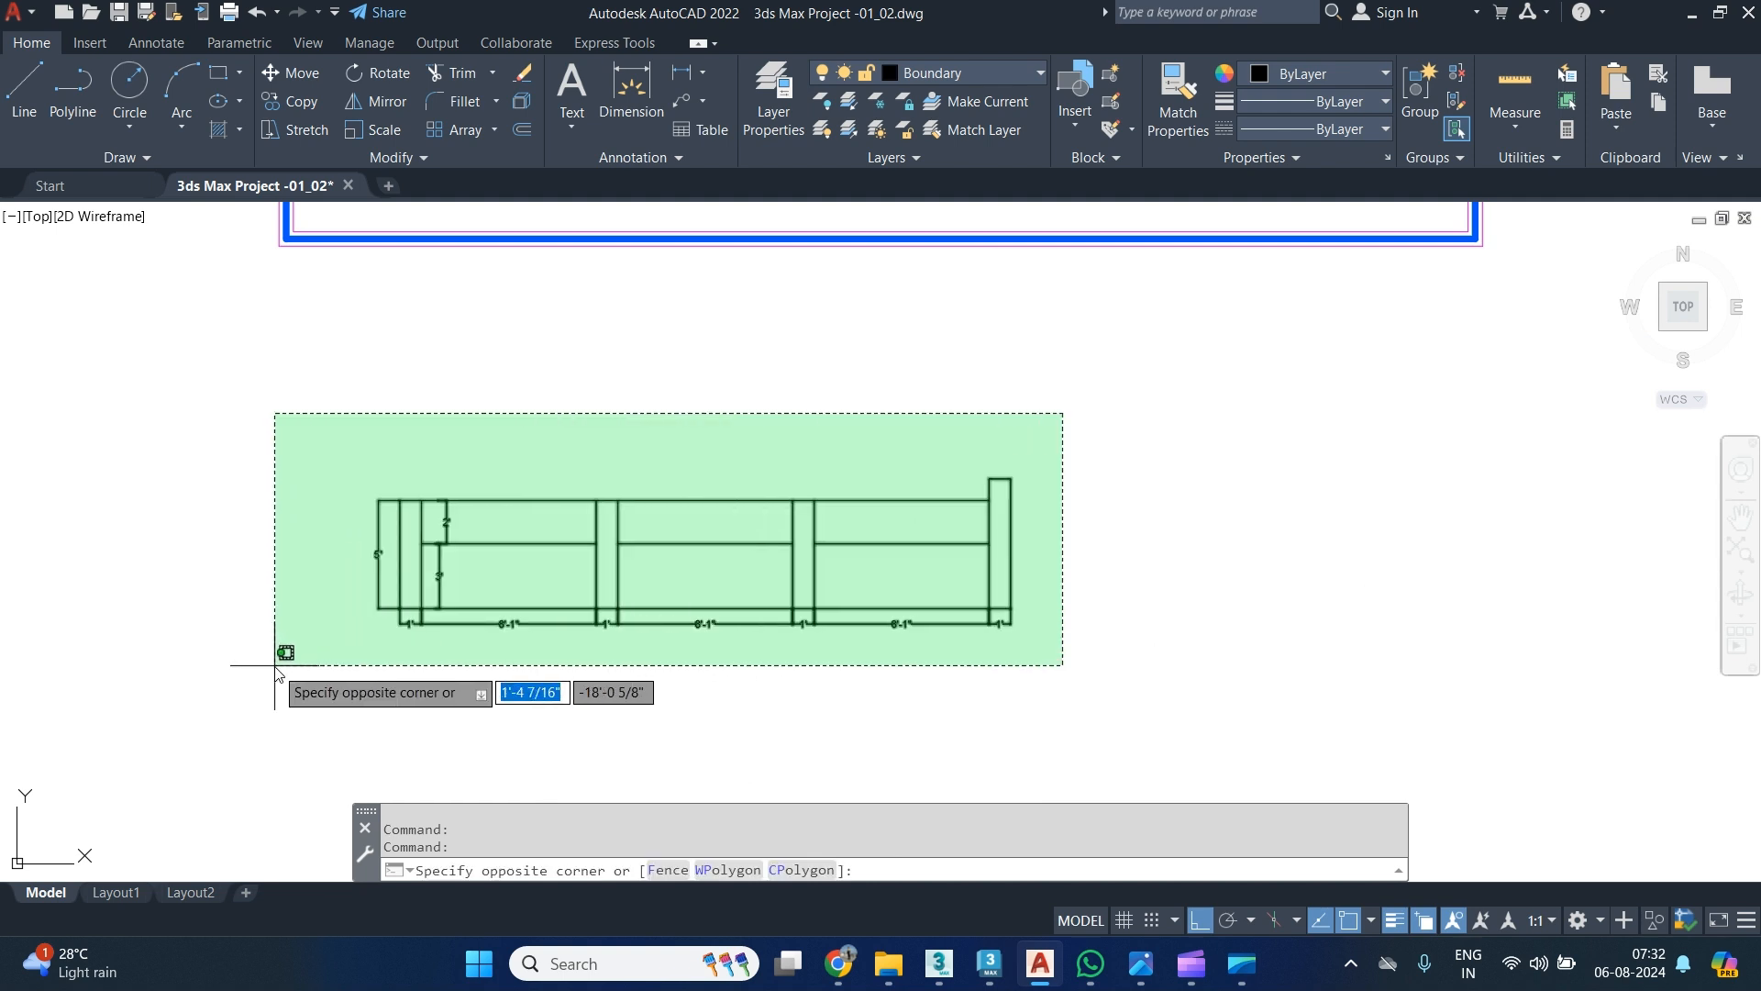
click(269, 669)
click(974, 69)
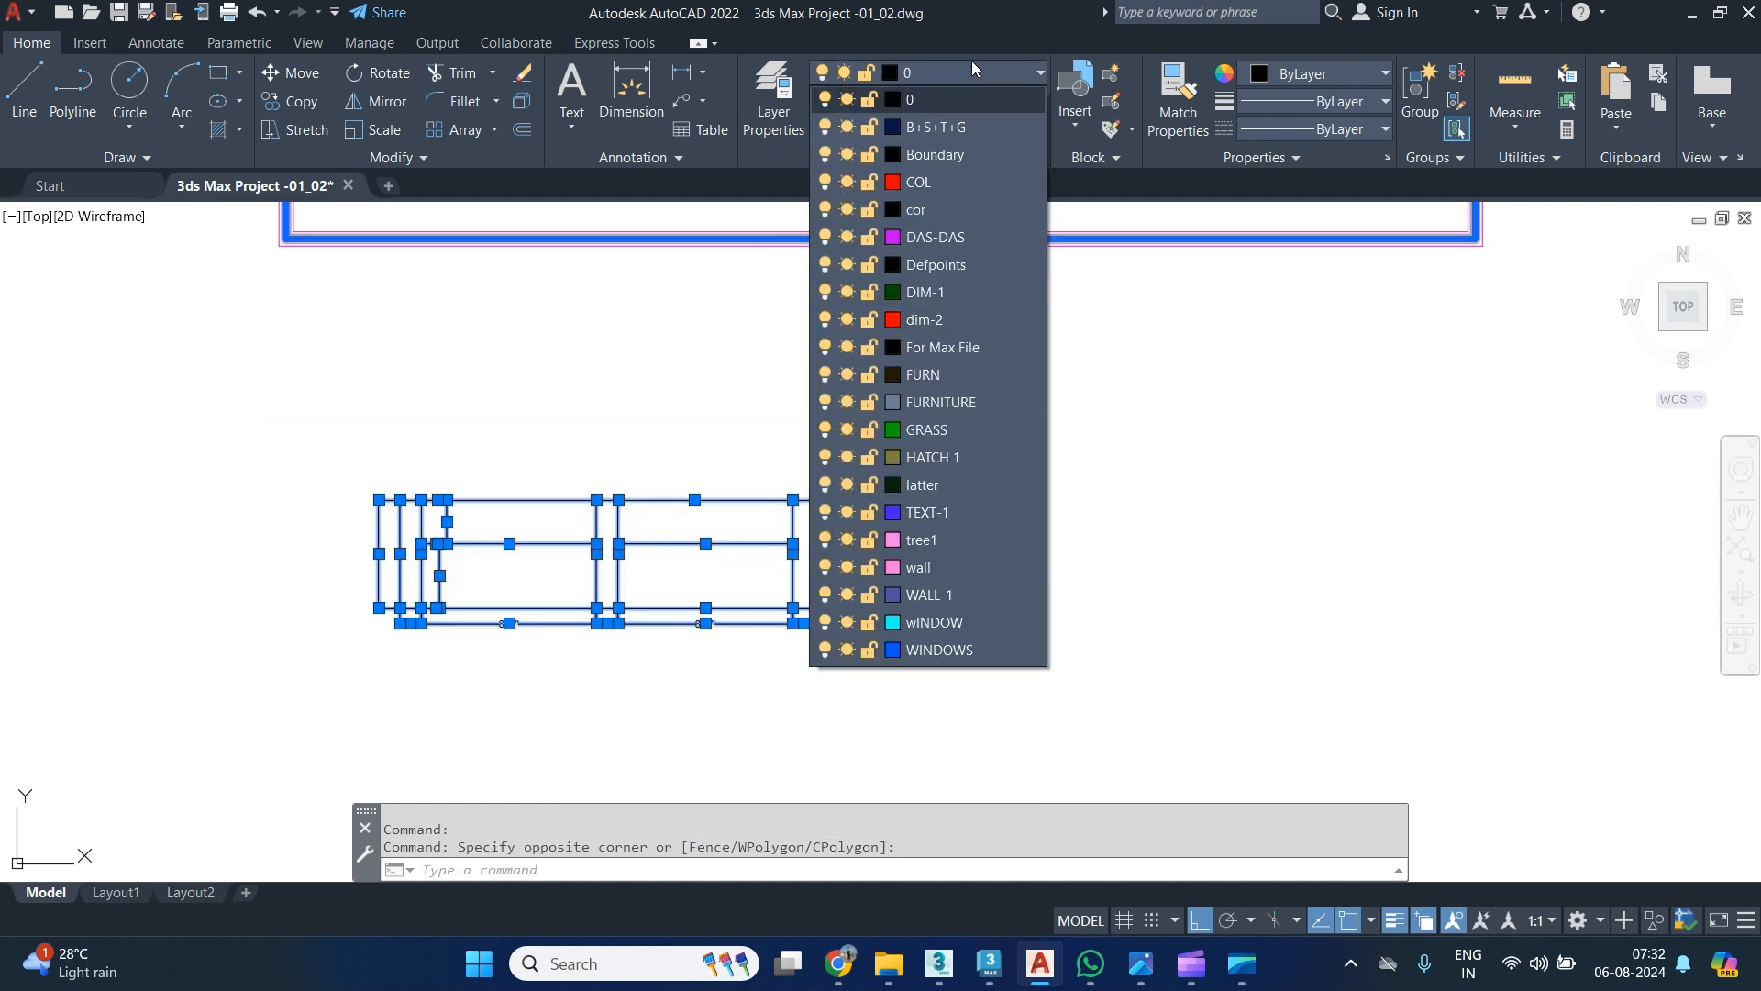
click(958, 156)
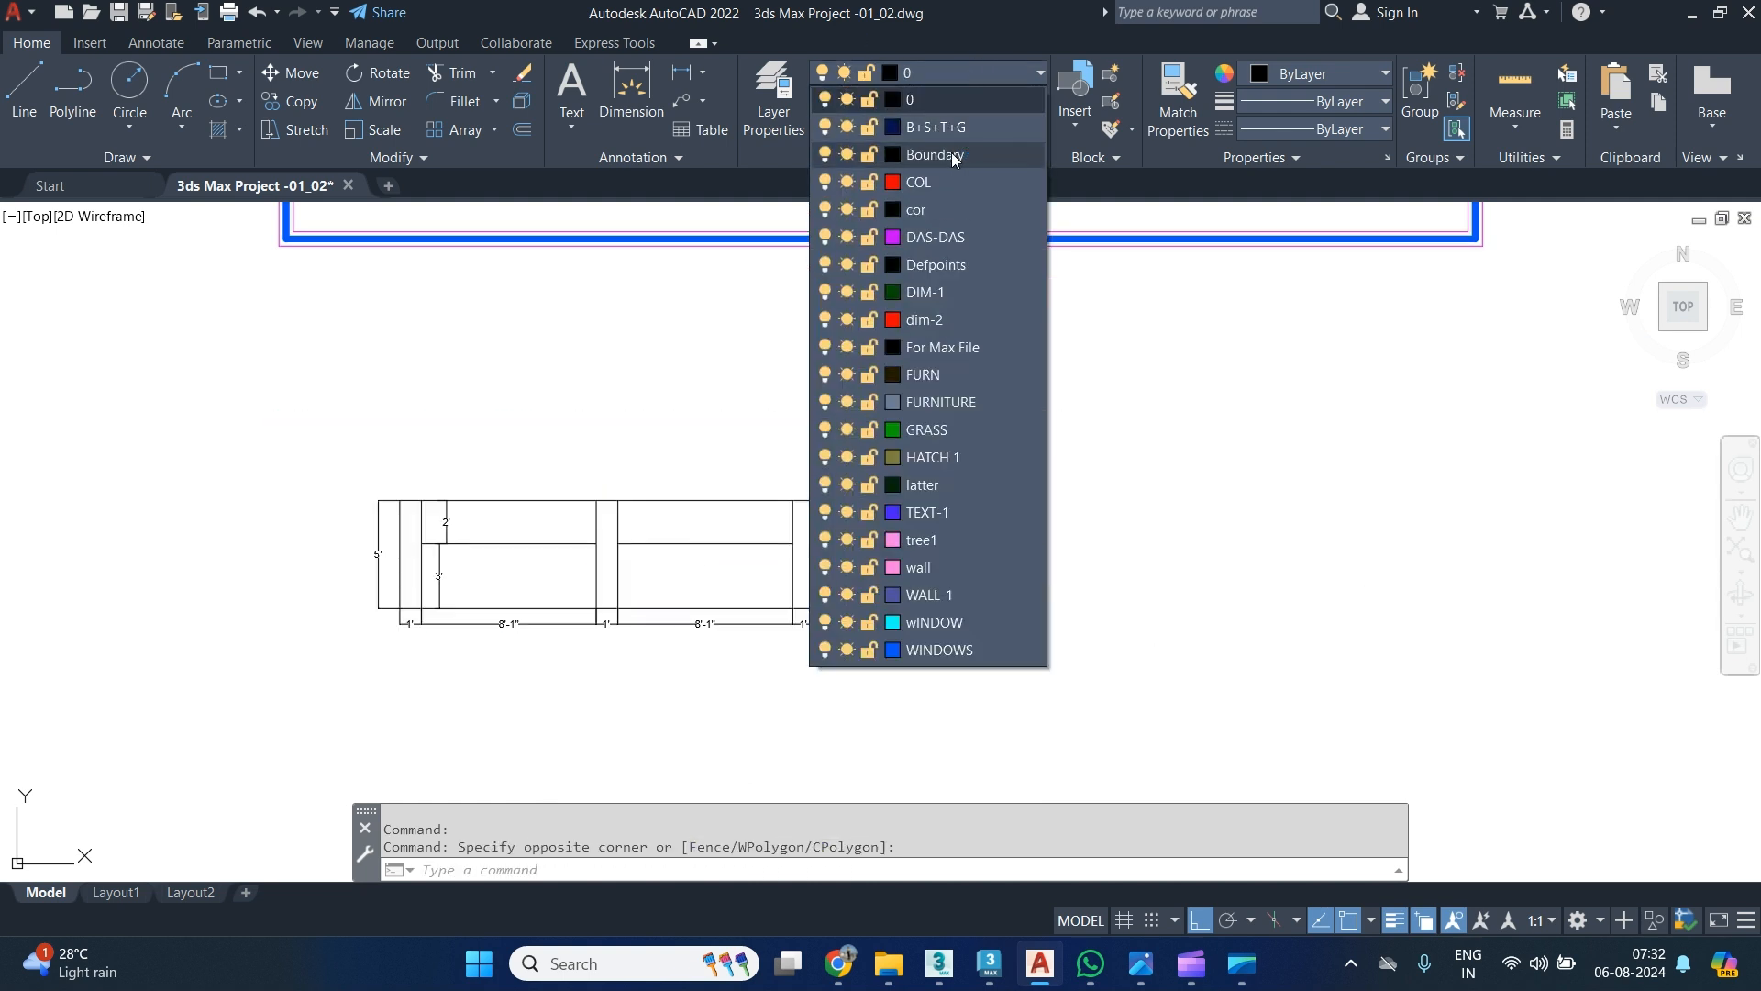
key(Escape)
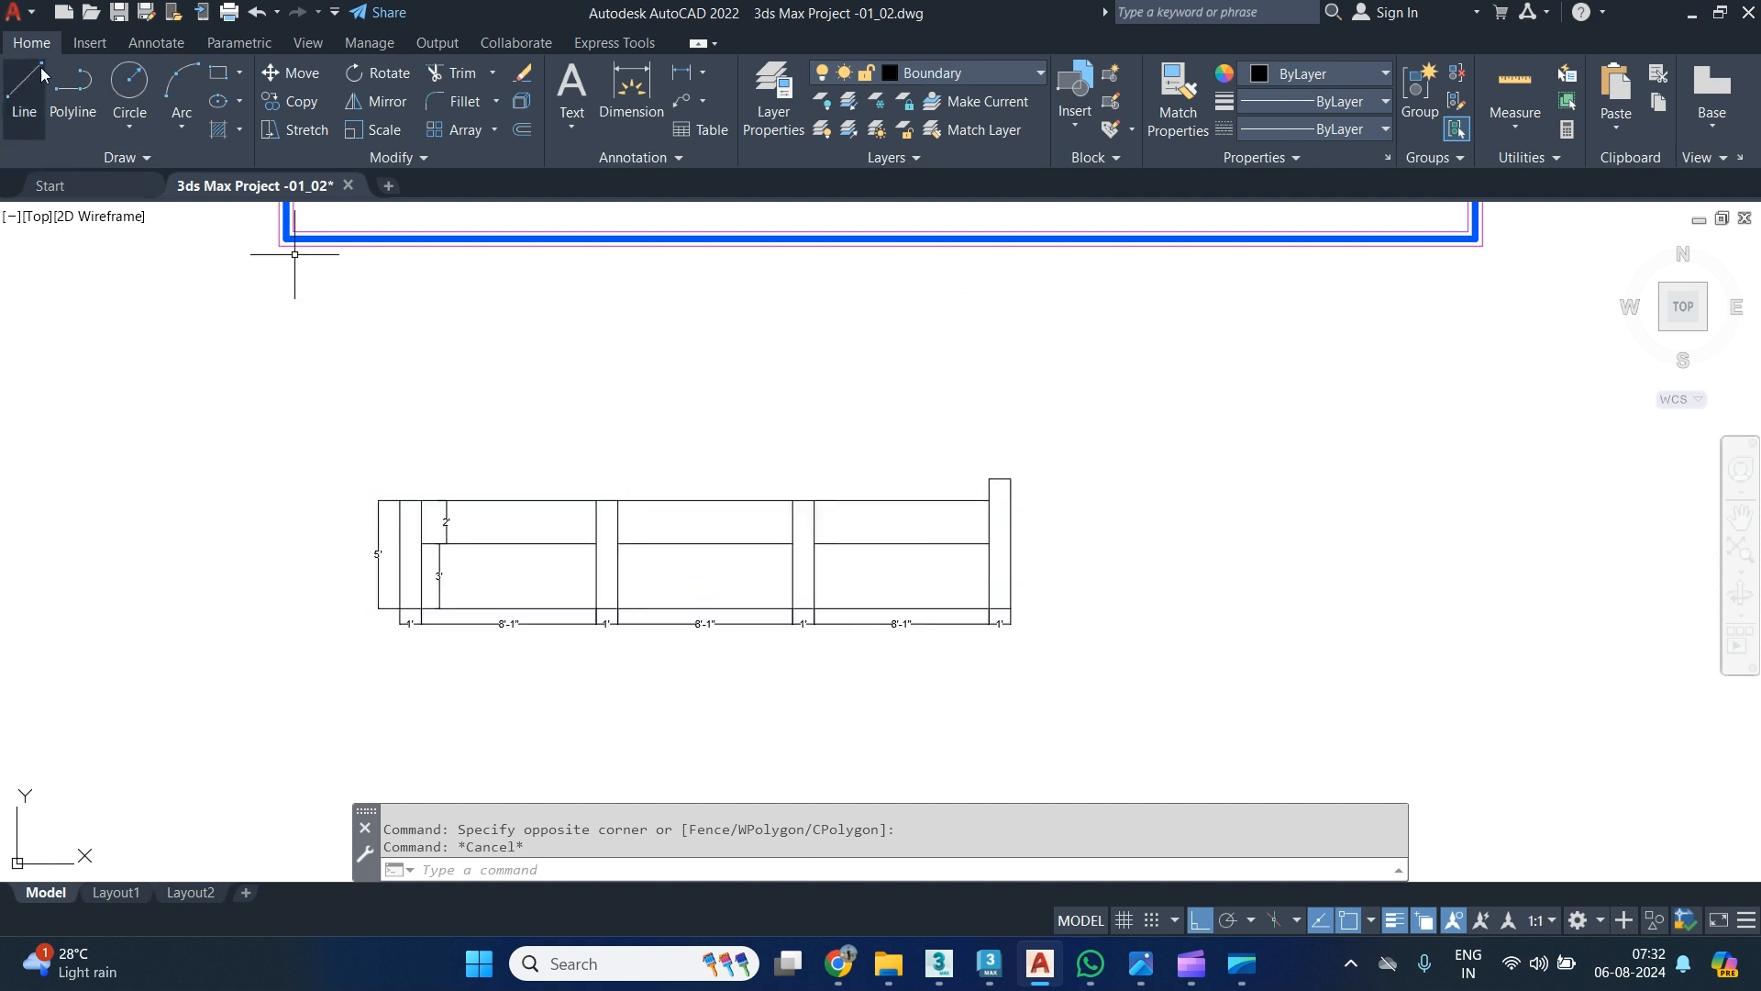
Save the drawing as 3ds Max Project 1_01.dwg in the Project 1 folder, replacing the existing file.
click(14, 12)
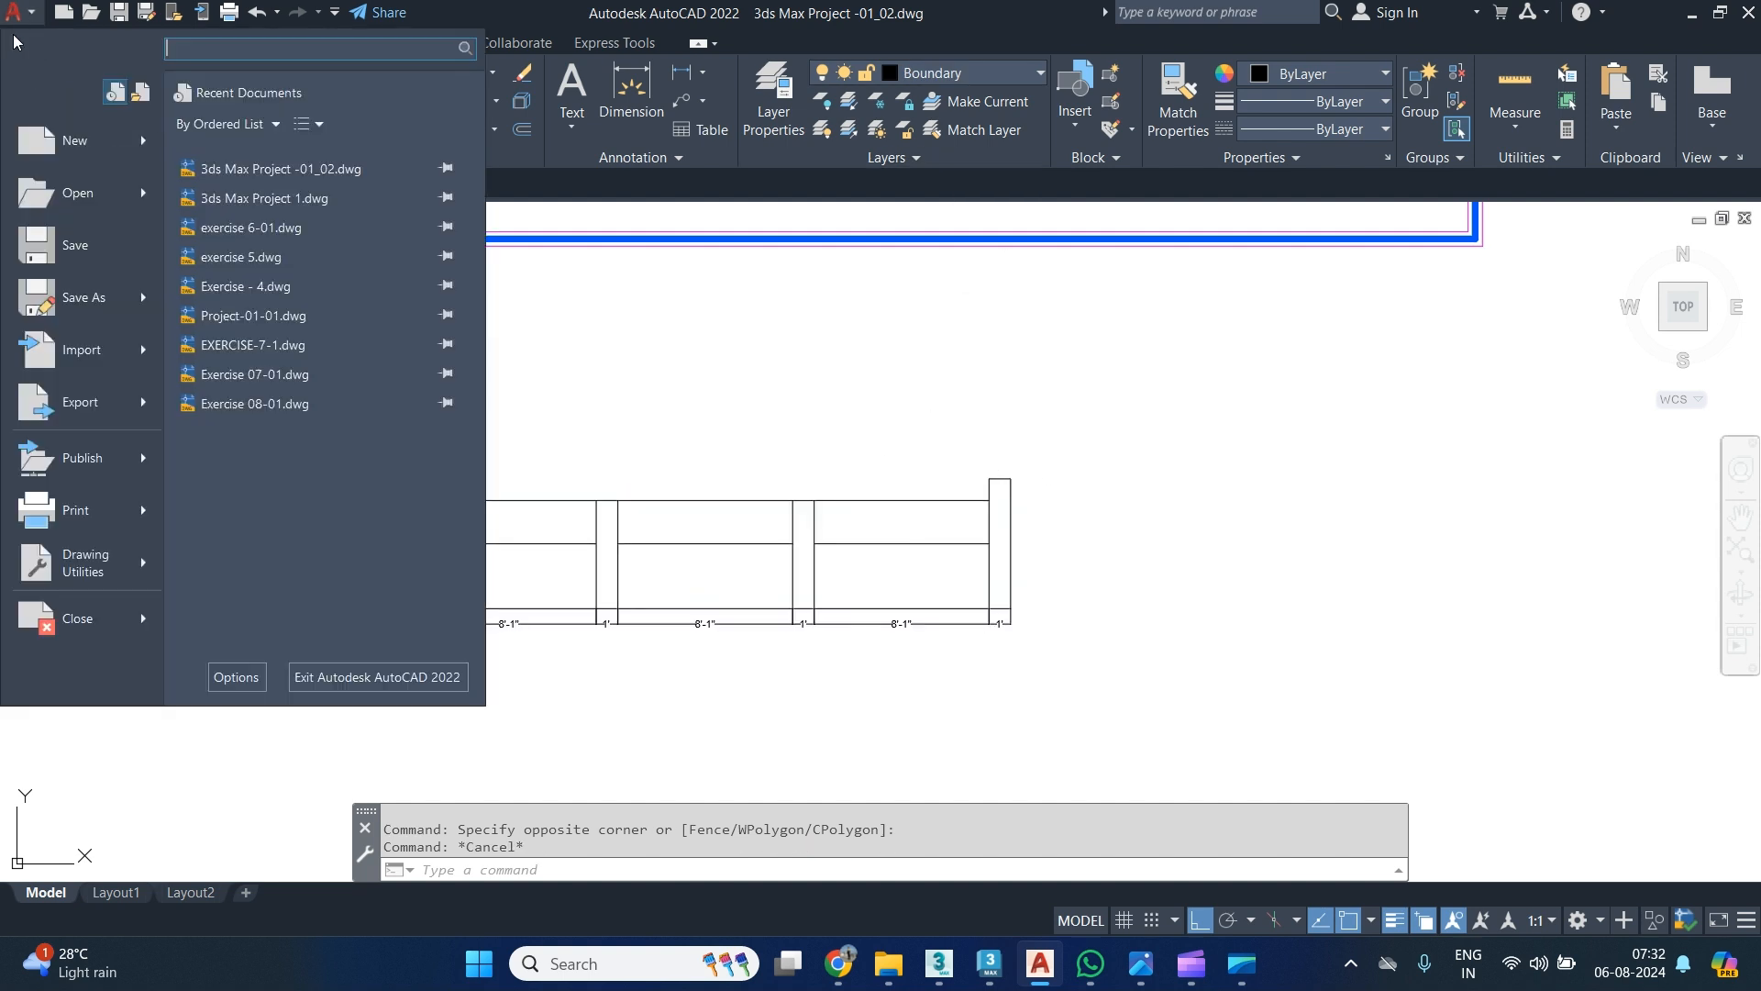
click(75, 303)
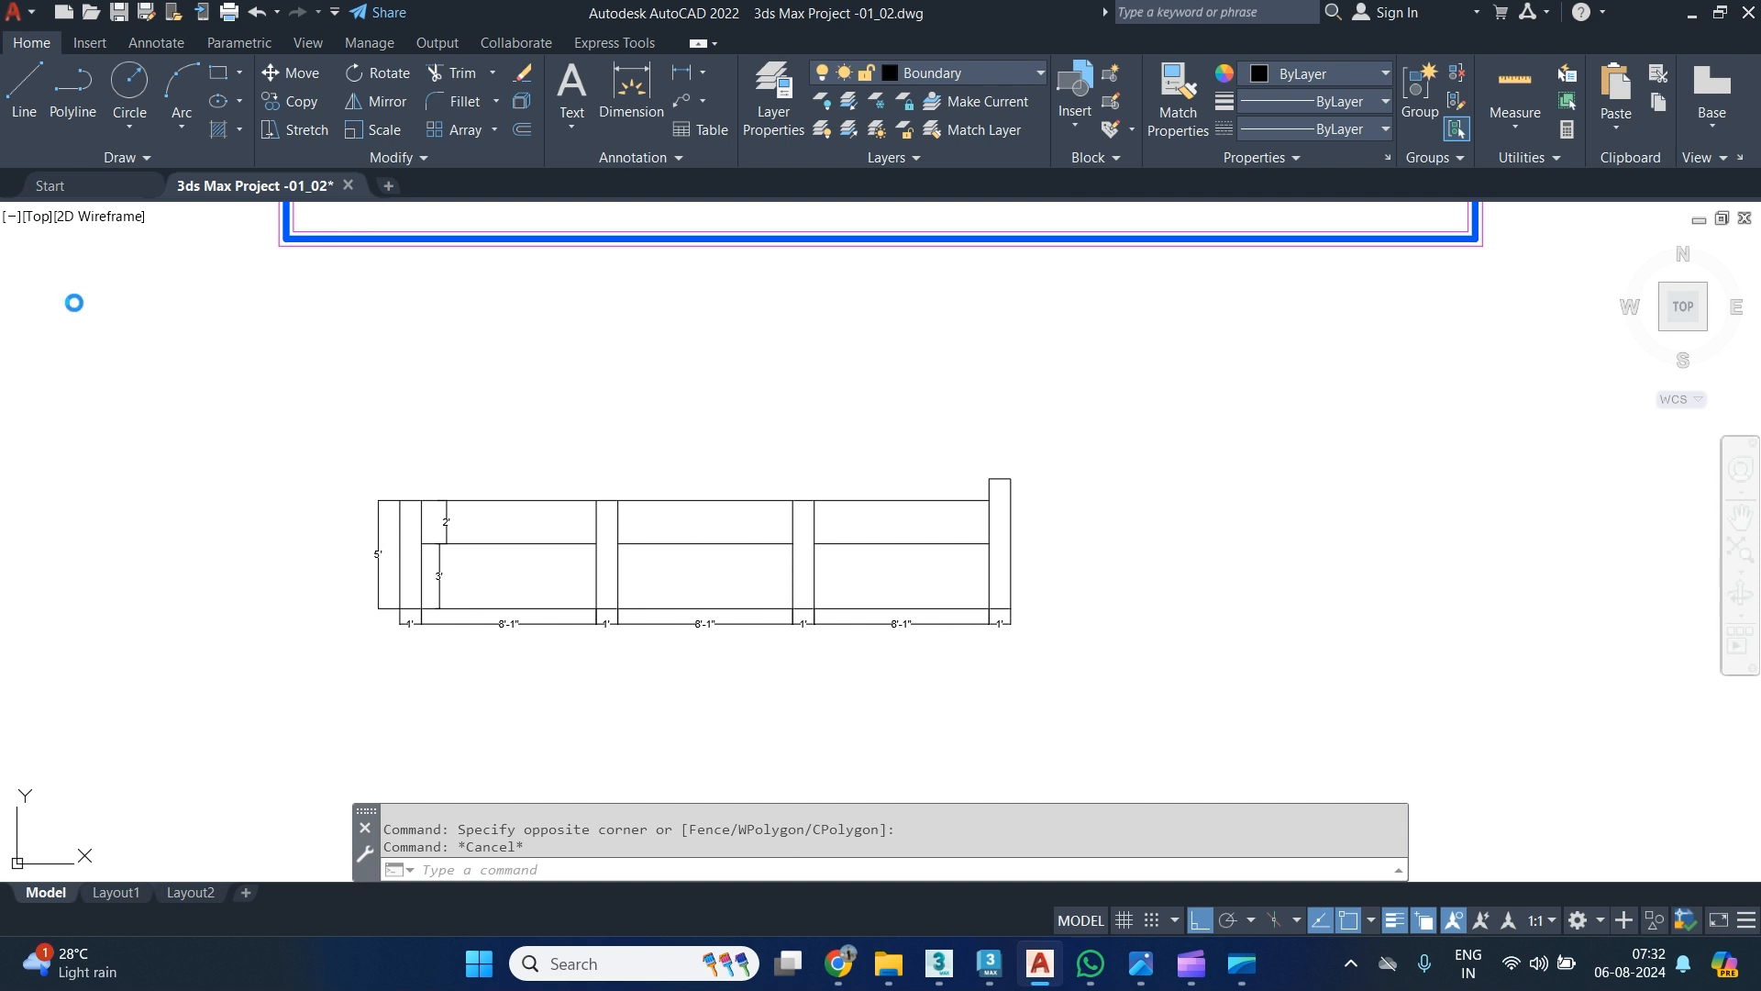
click(747, 260)
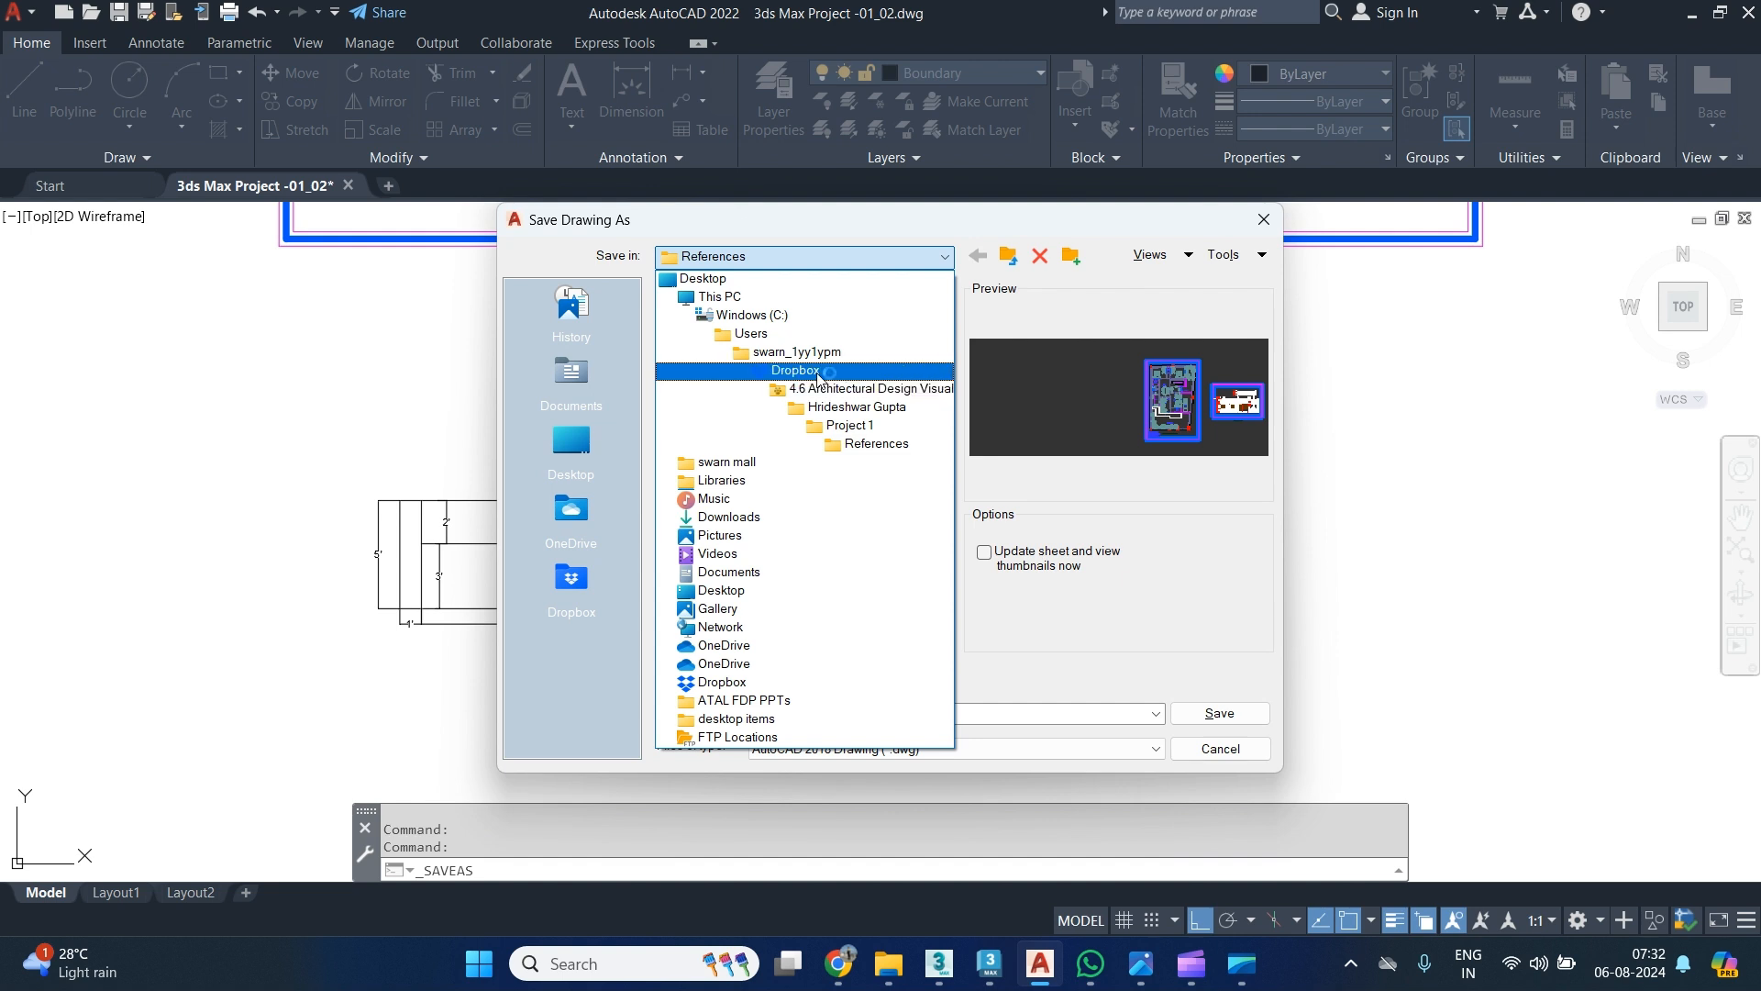
click(844, 388)
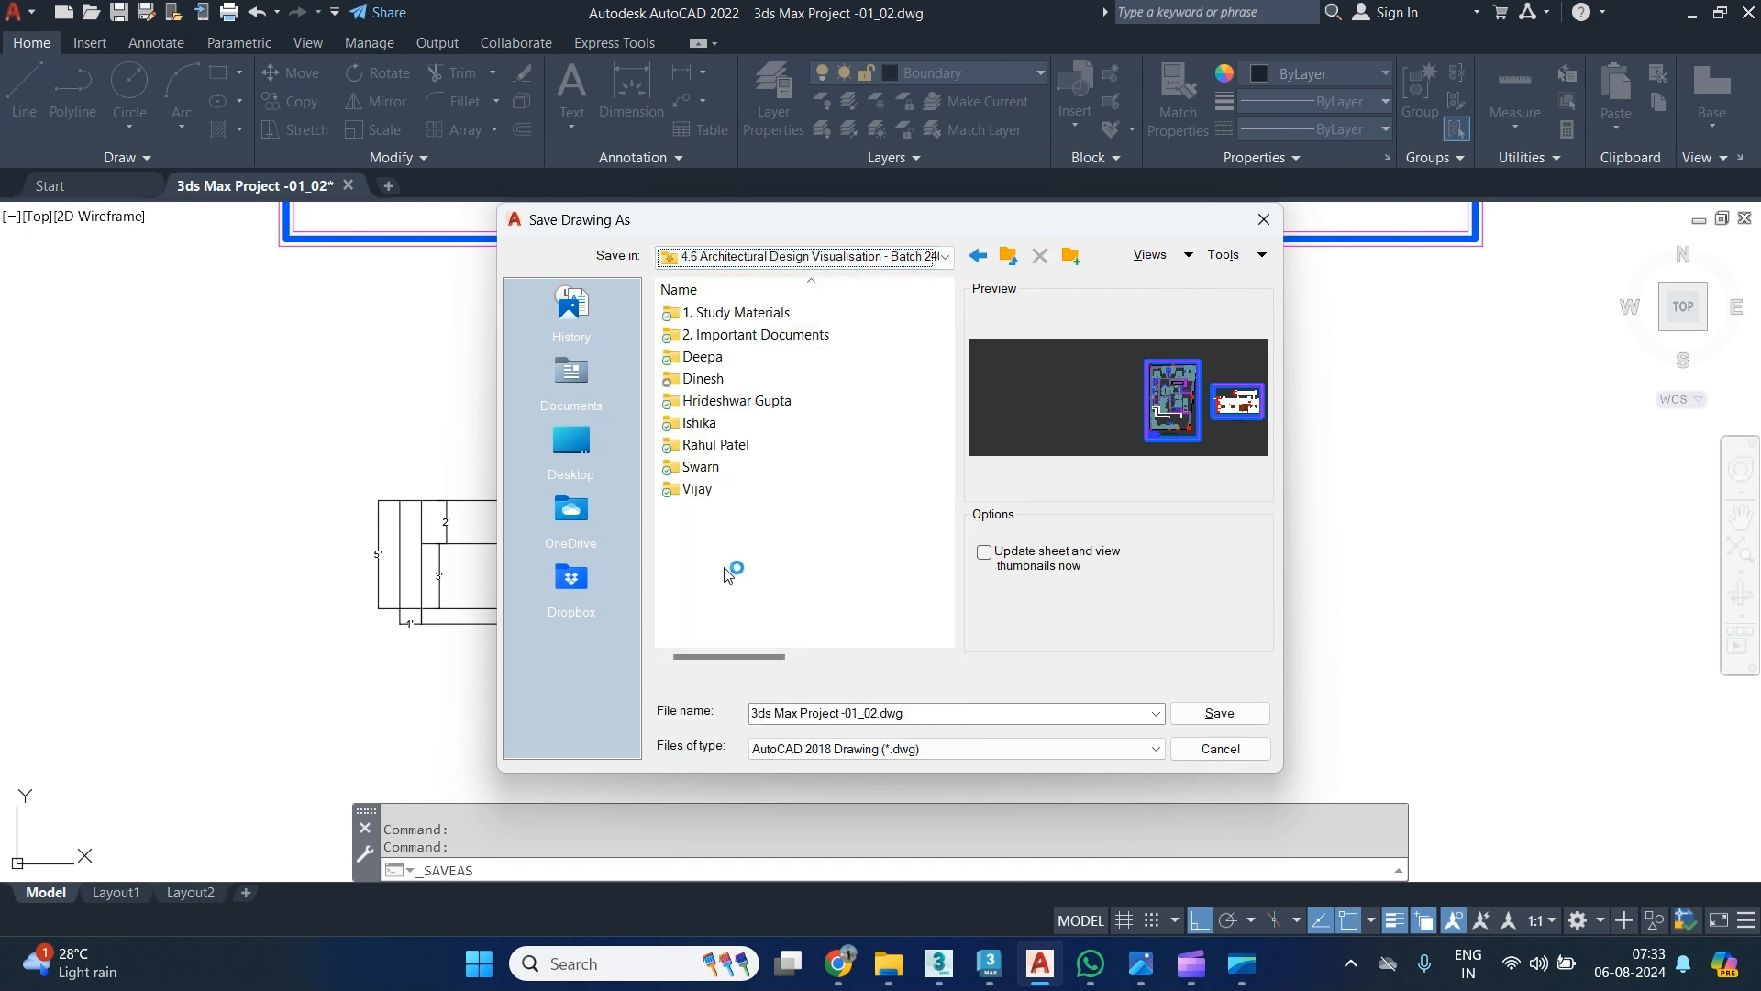
double_click(702, 467)
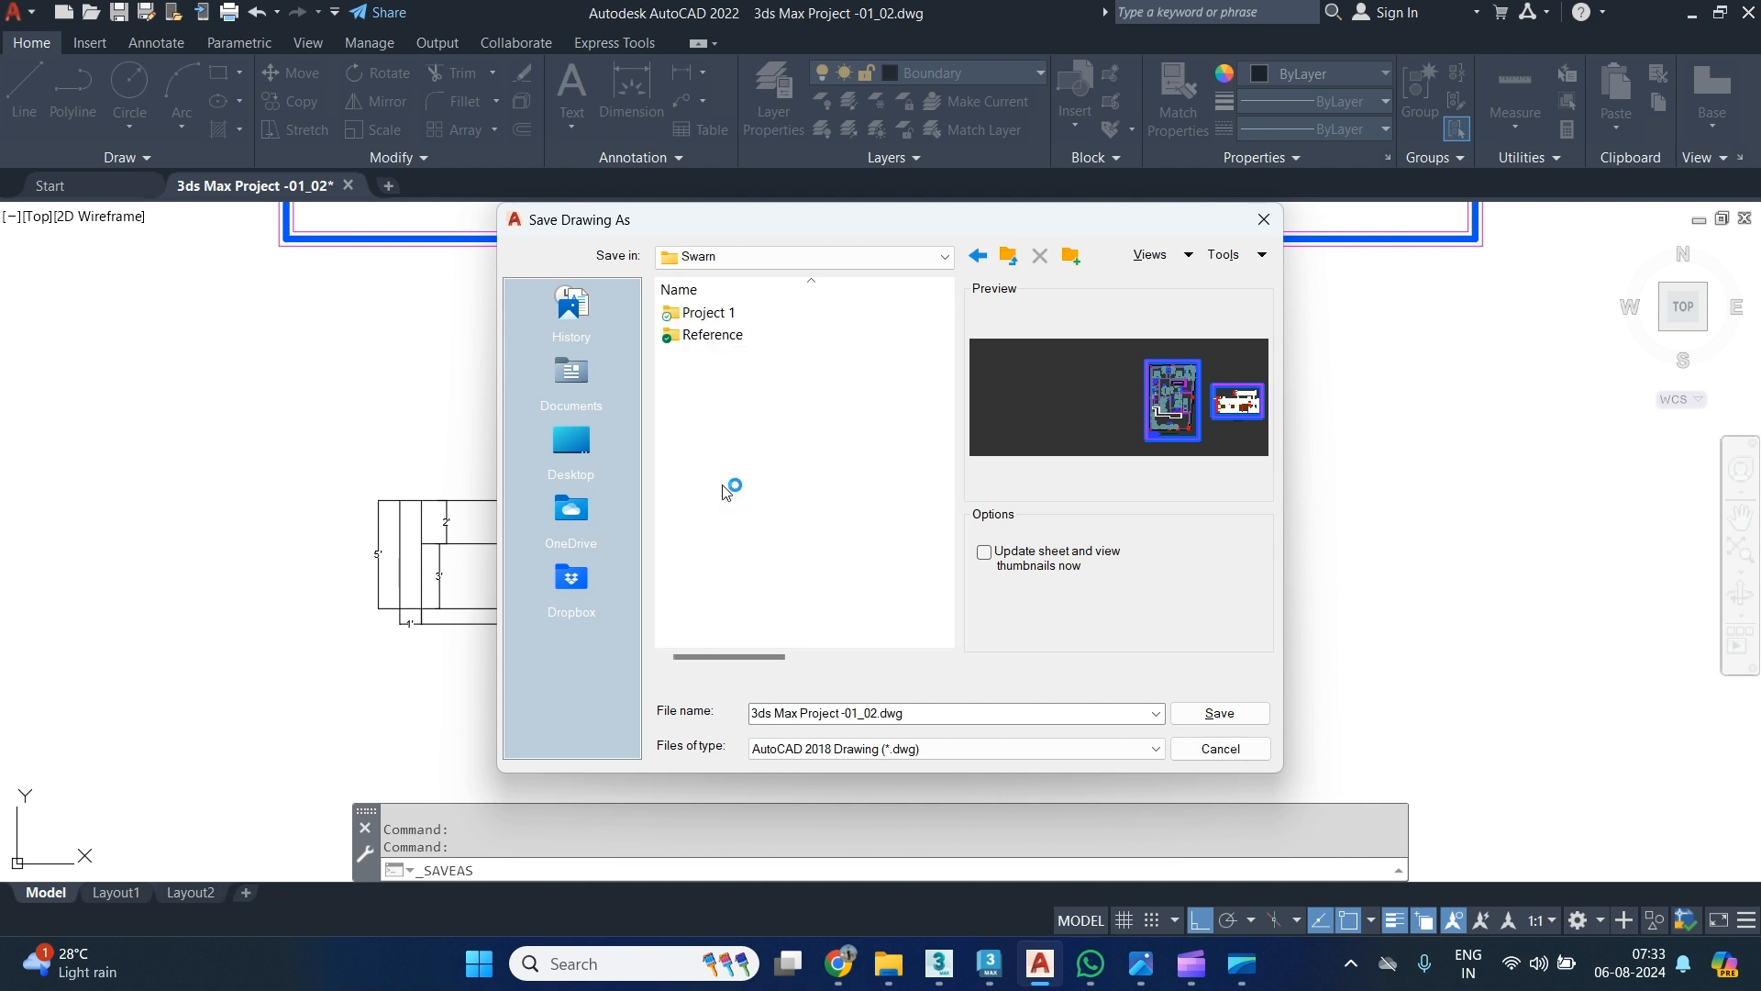
double_click(706, 313)
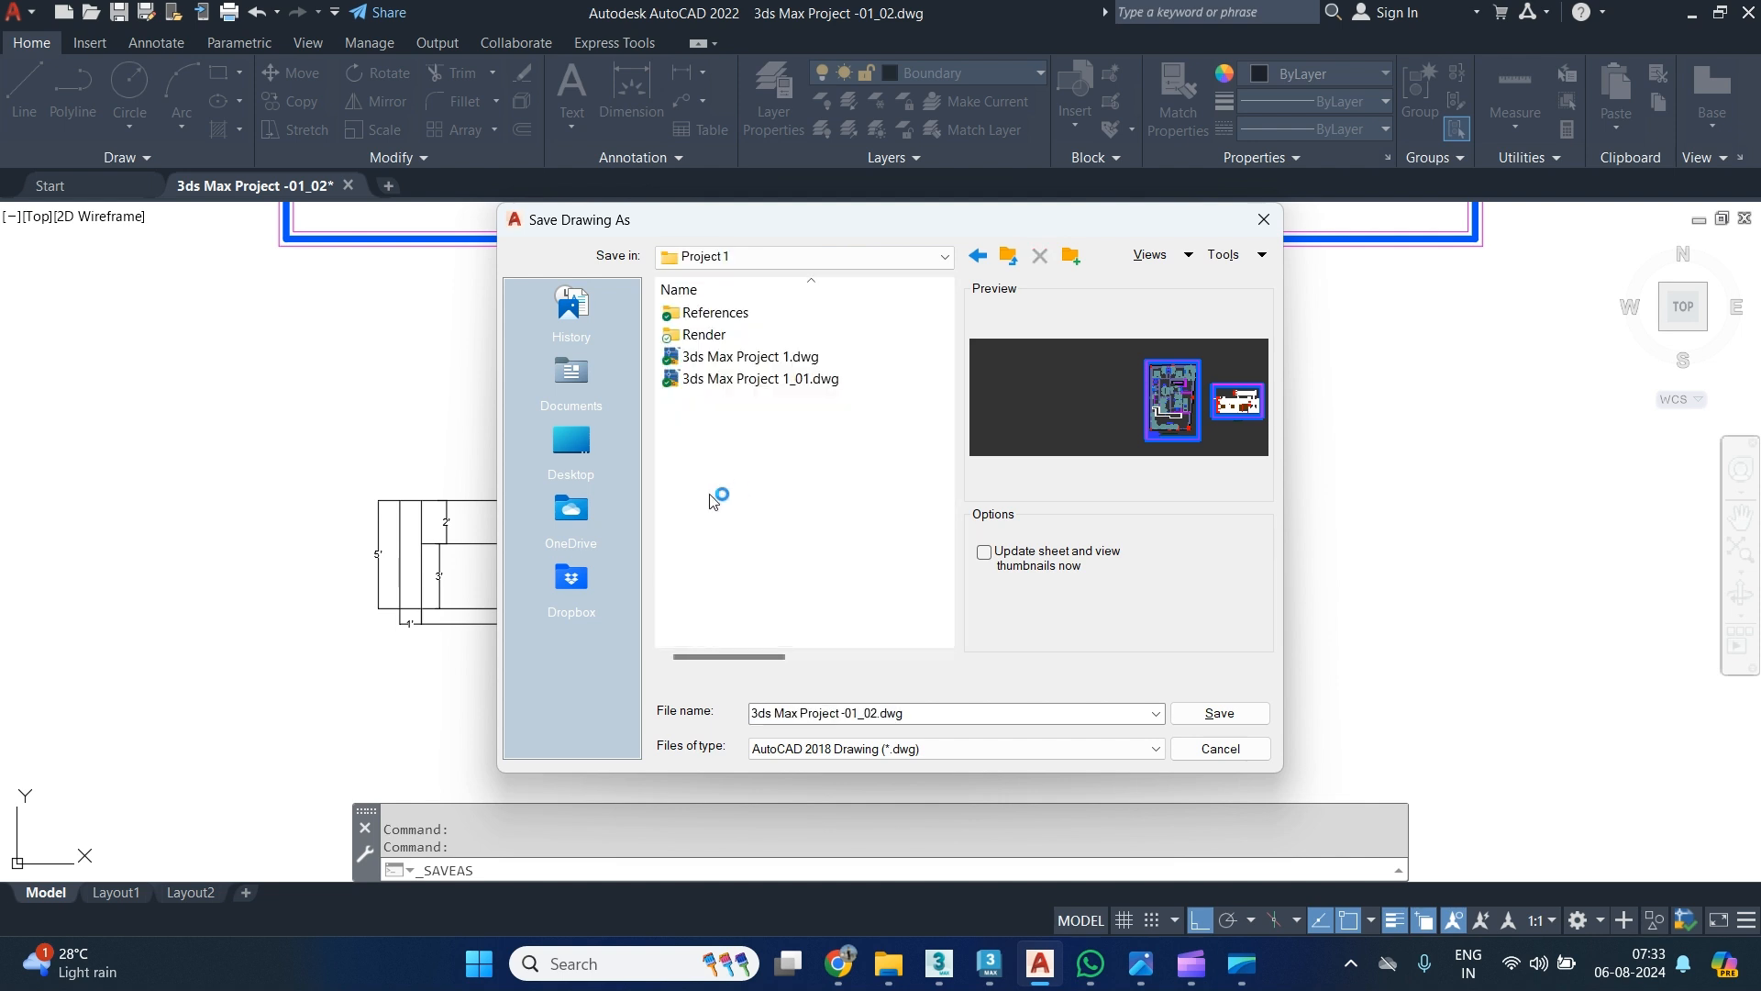
click(771, 381)
click(1217, 713)
click(890, 575)
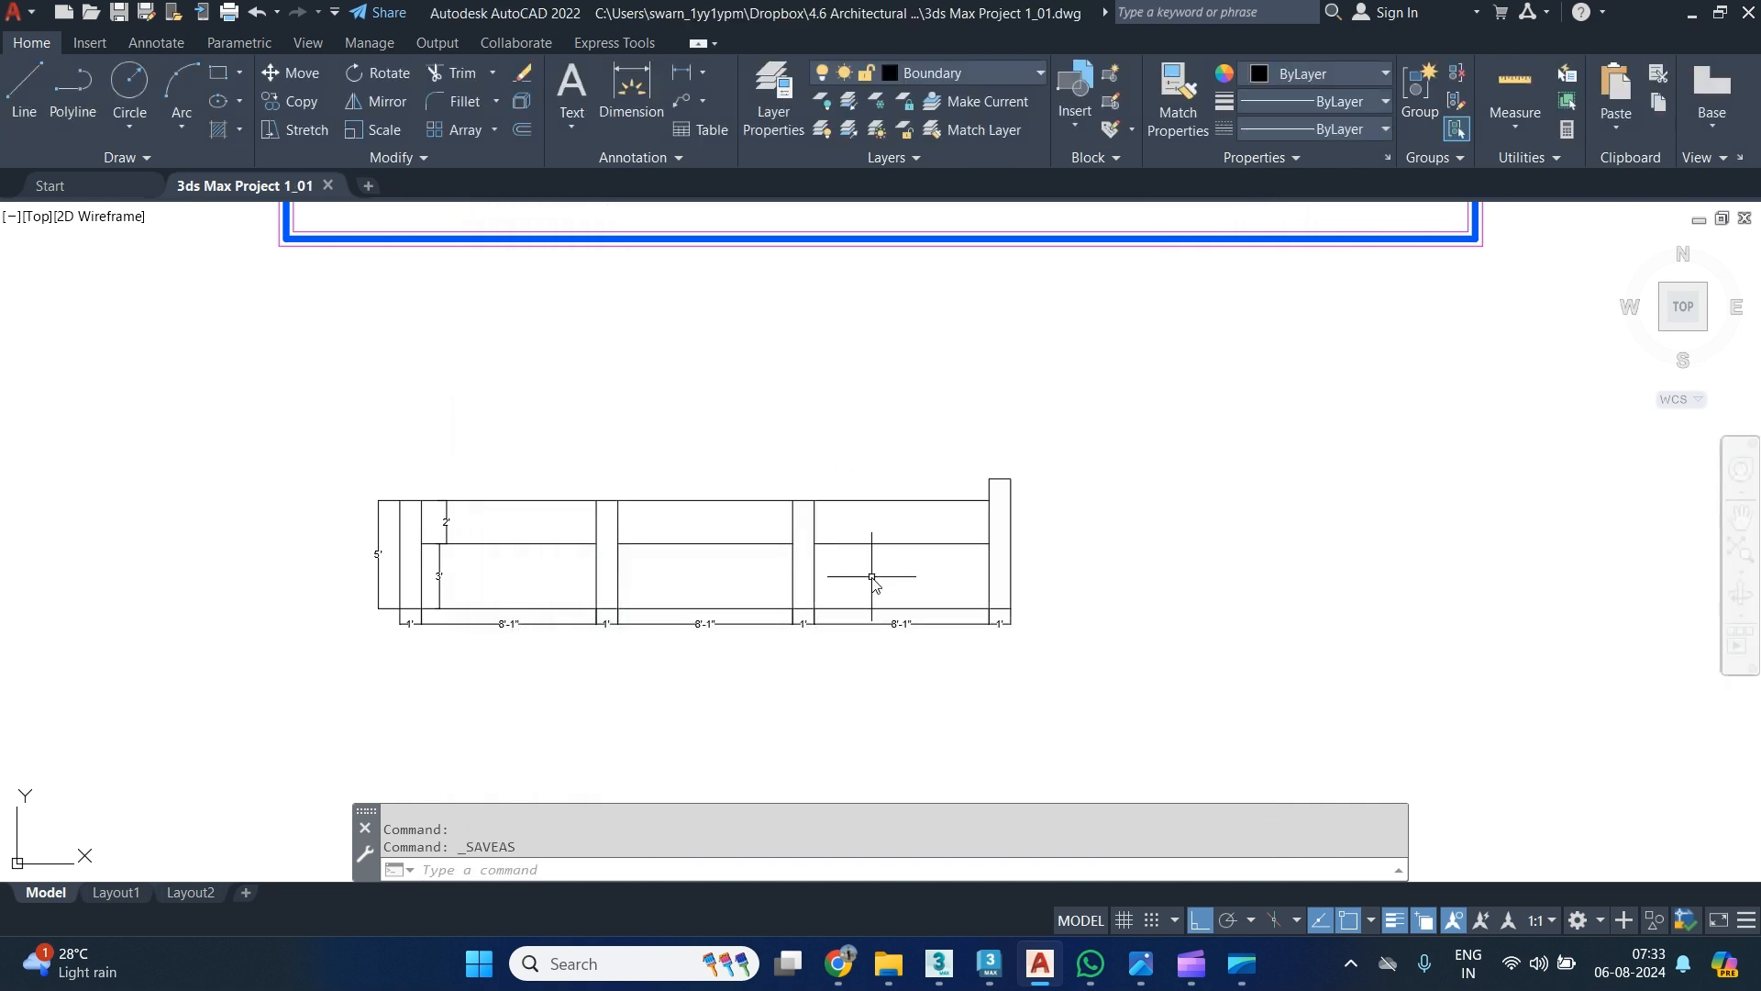
Switch to 3ds Max and open the file import dialog.
scroll(872, 579, down, 3)
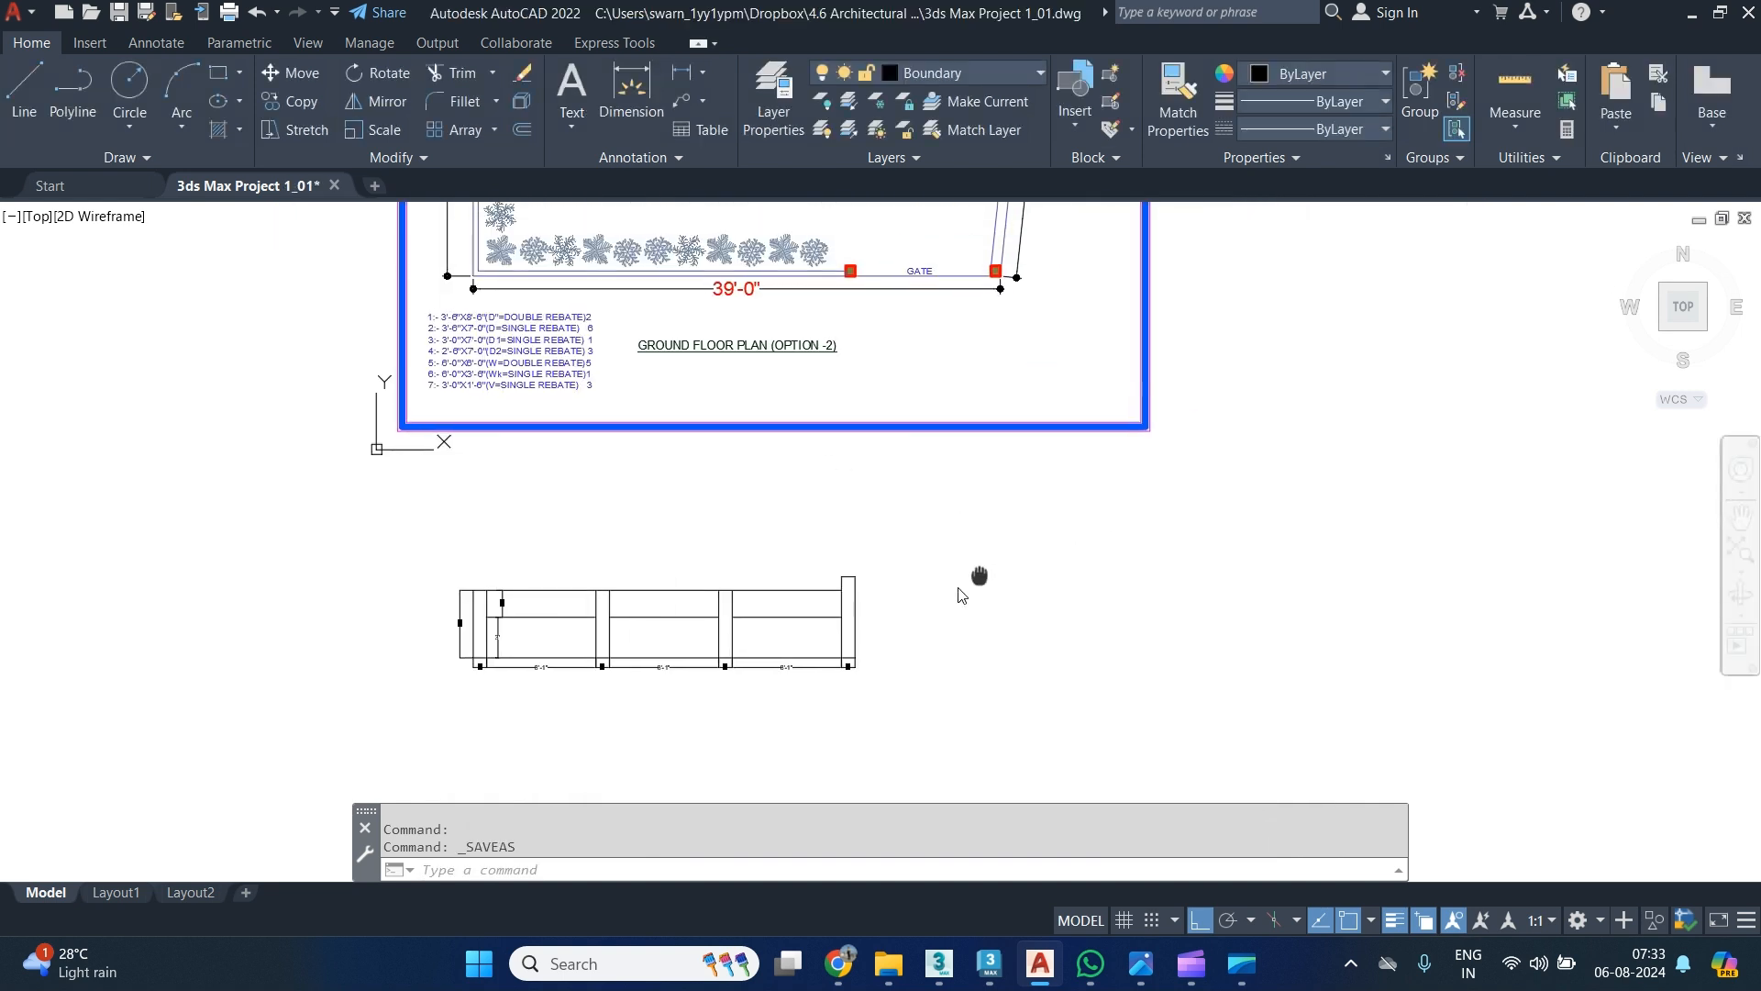
scroll(955, 584, down, 4)
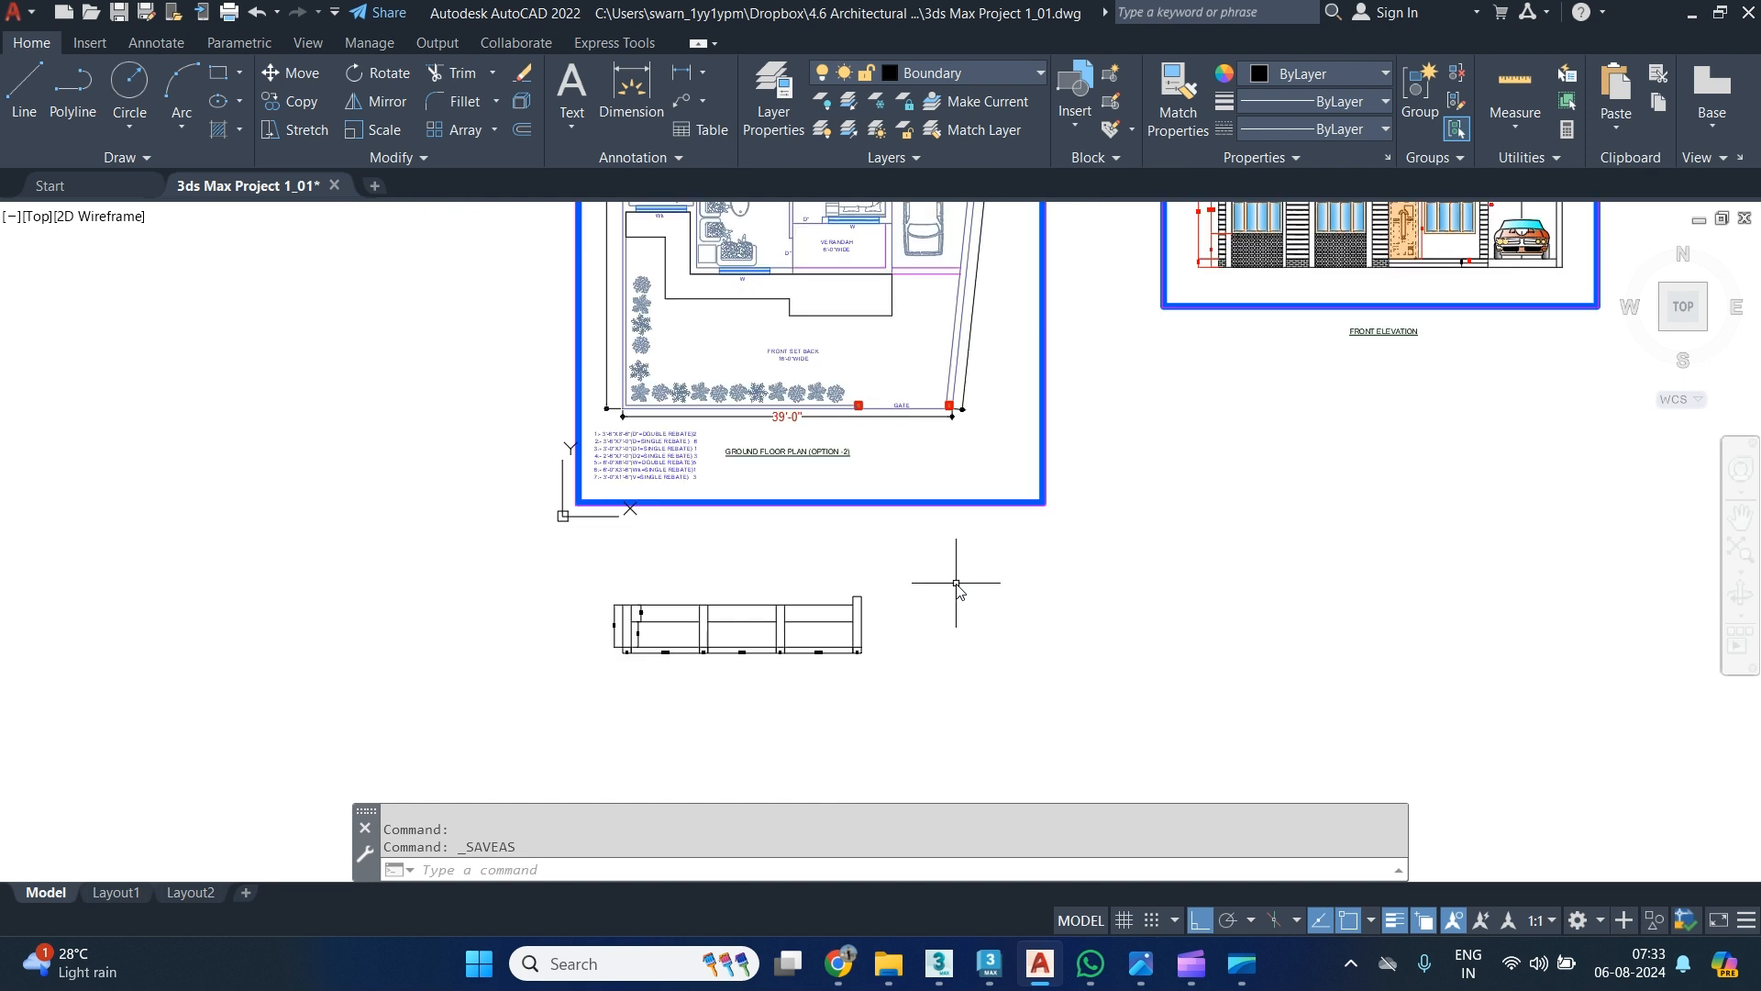
middle_drag(1178, 464, 1020, 524)
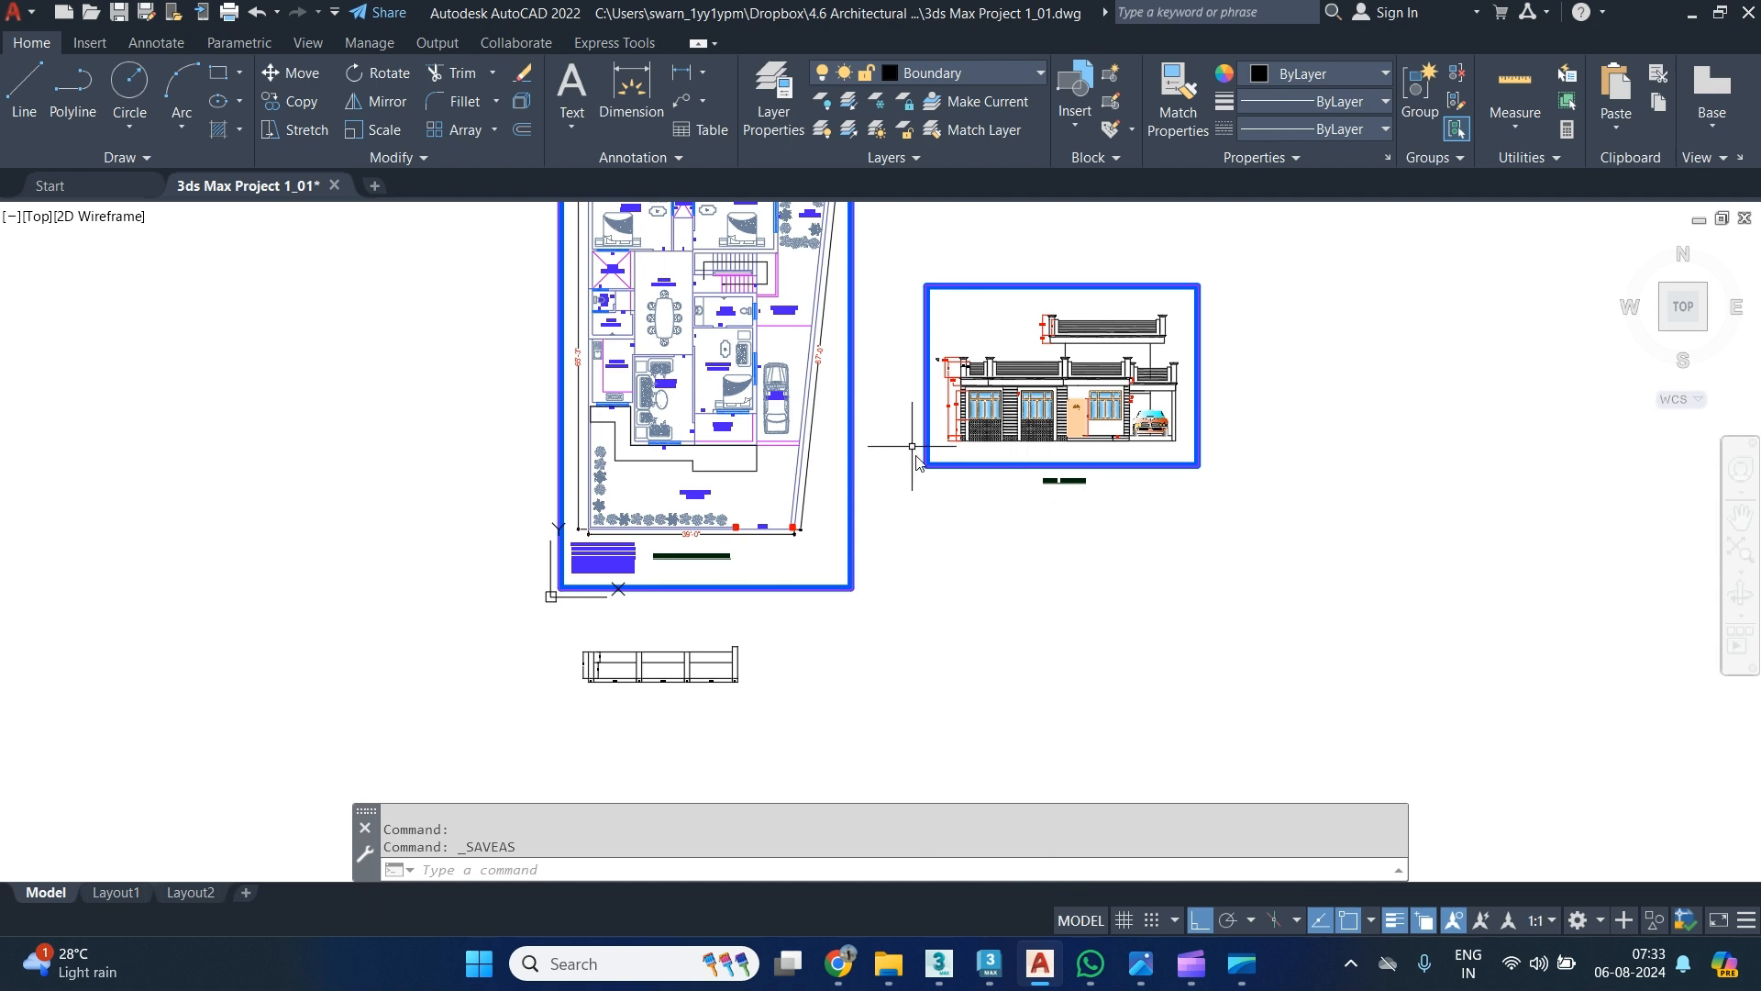
click(1692, 14)
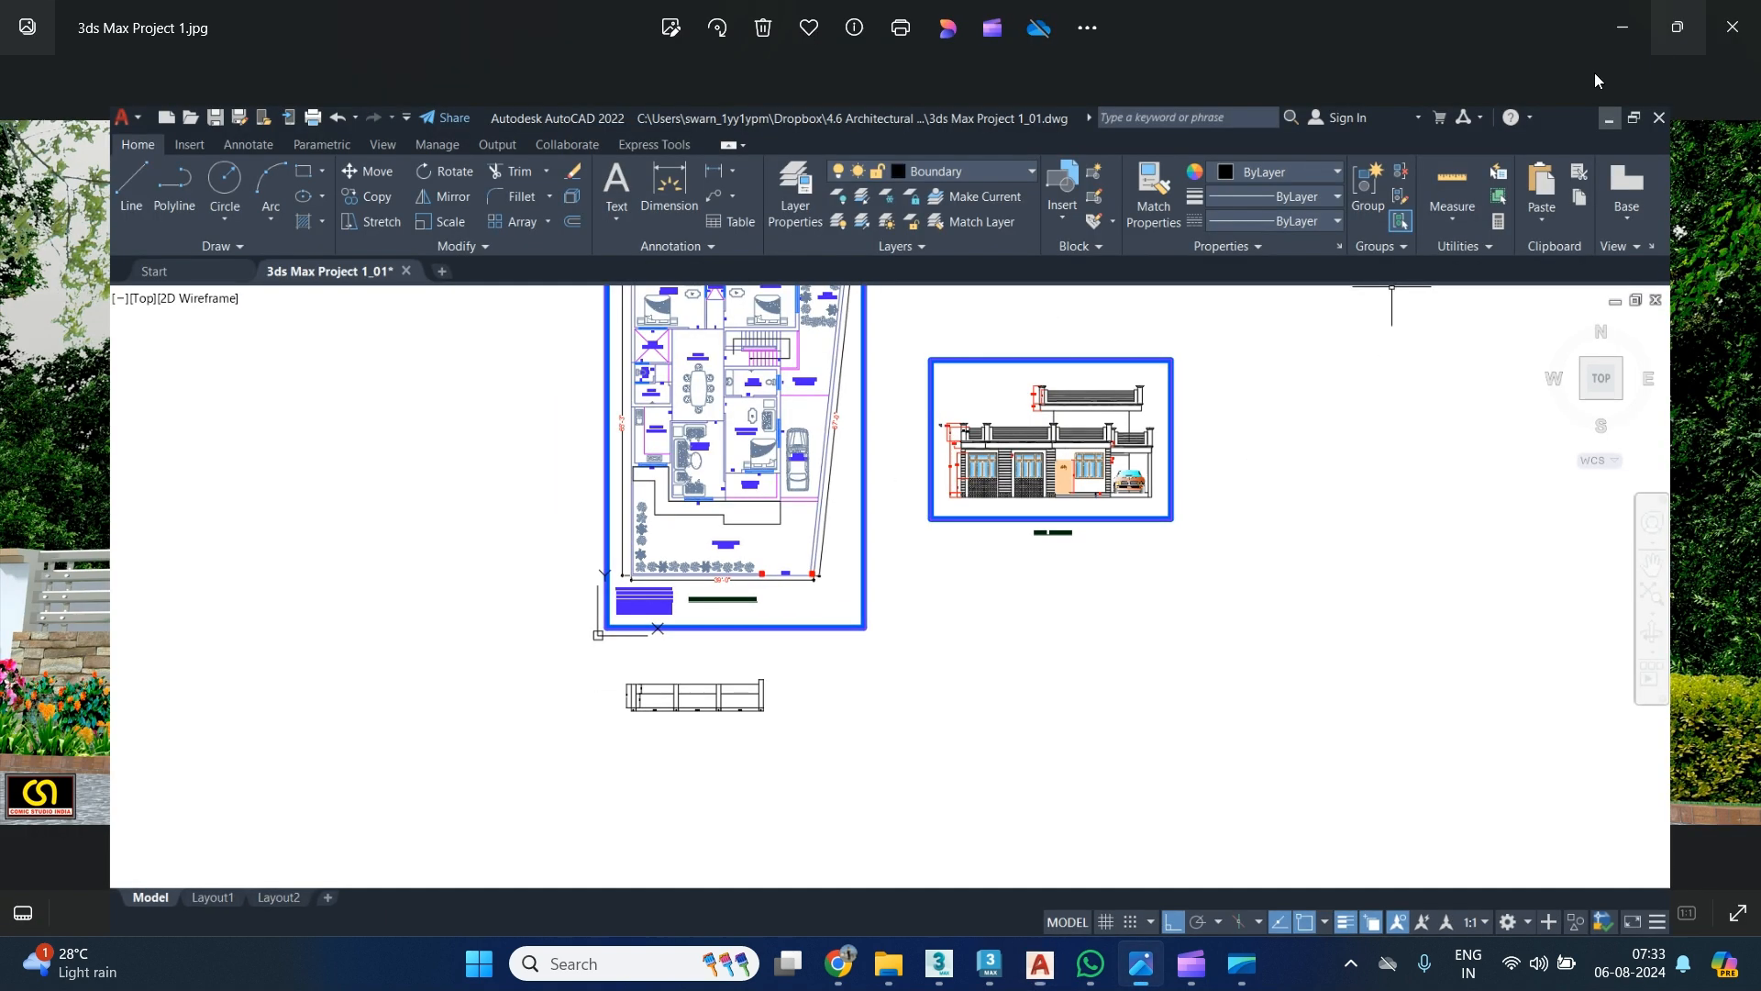
click(940, 963)
click(21, 40)
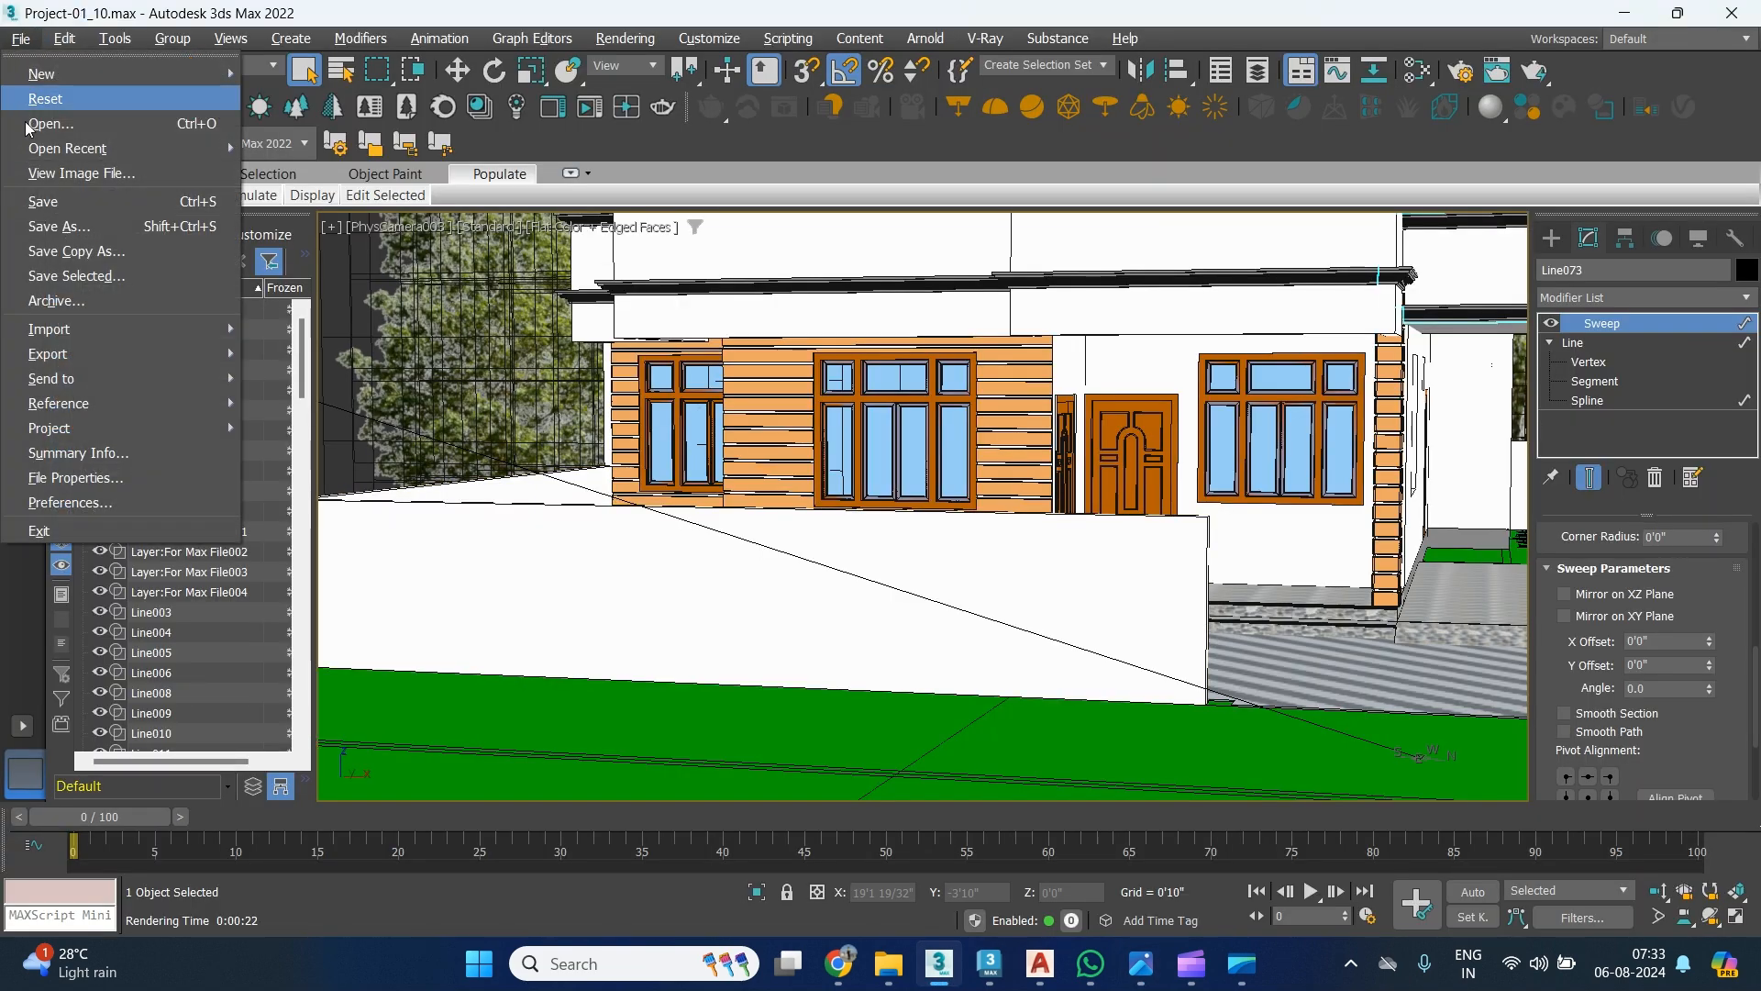
mouse_move(159, 331)
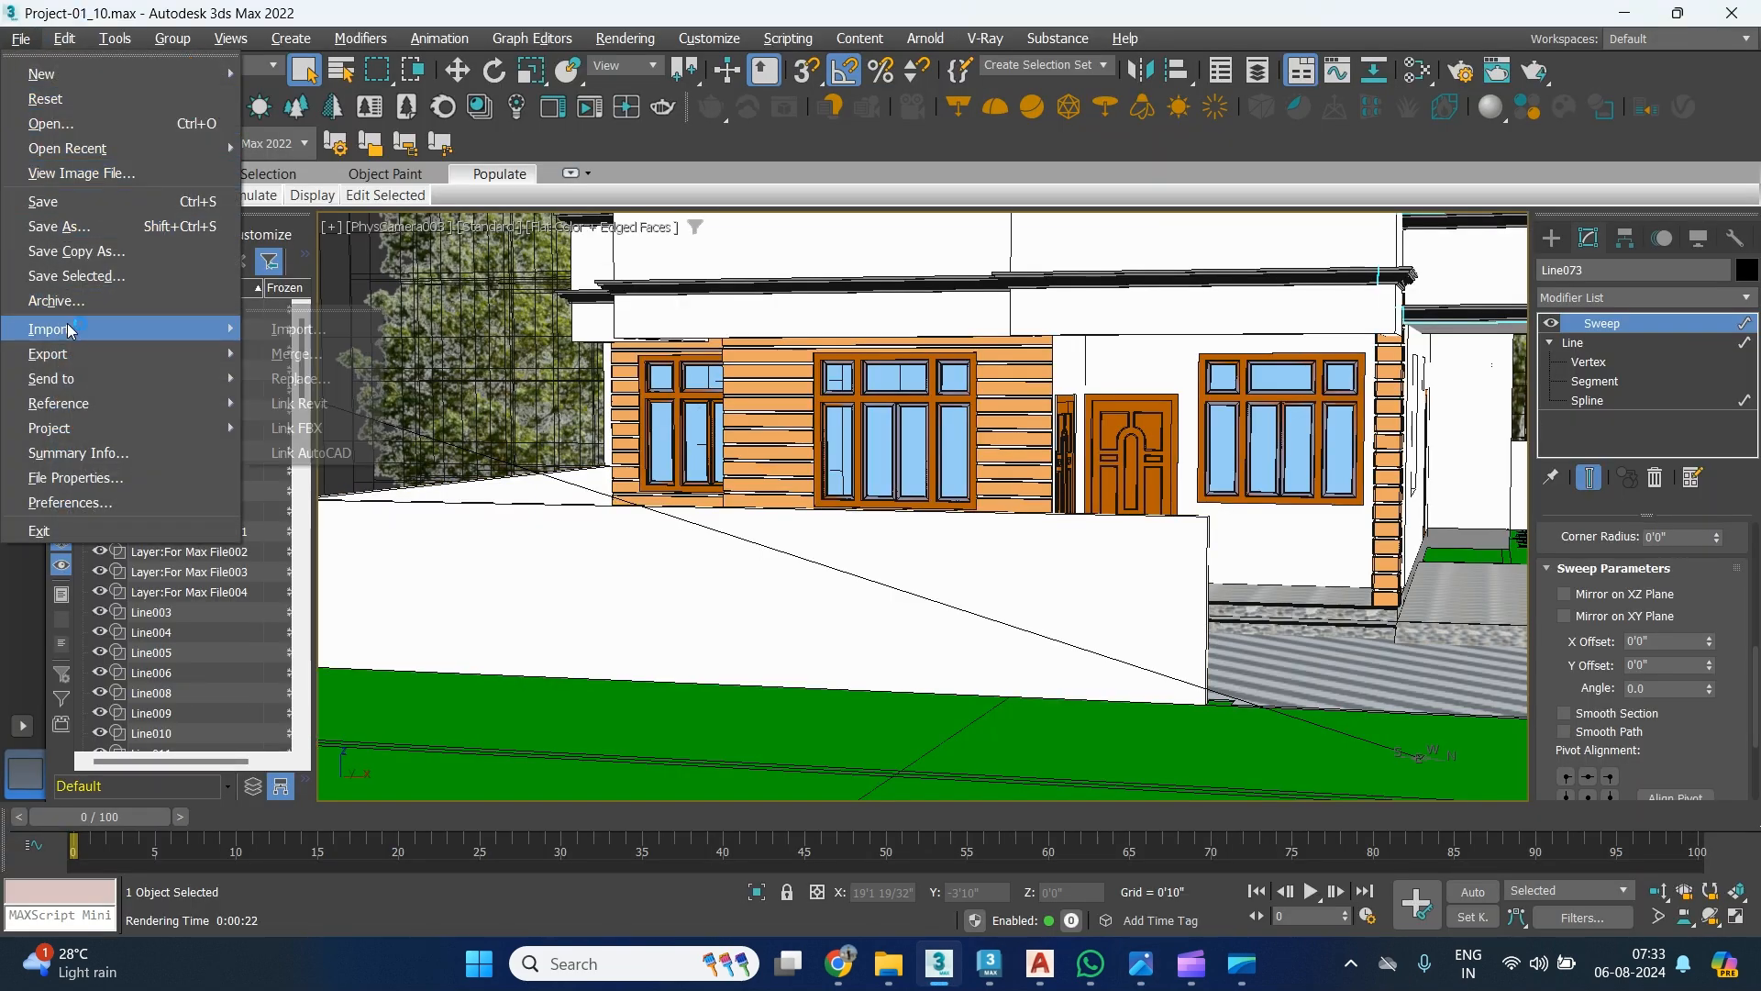
click(303, 329)
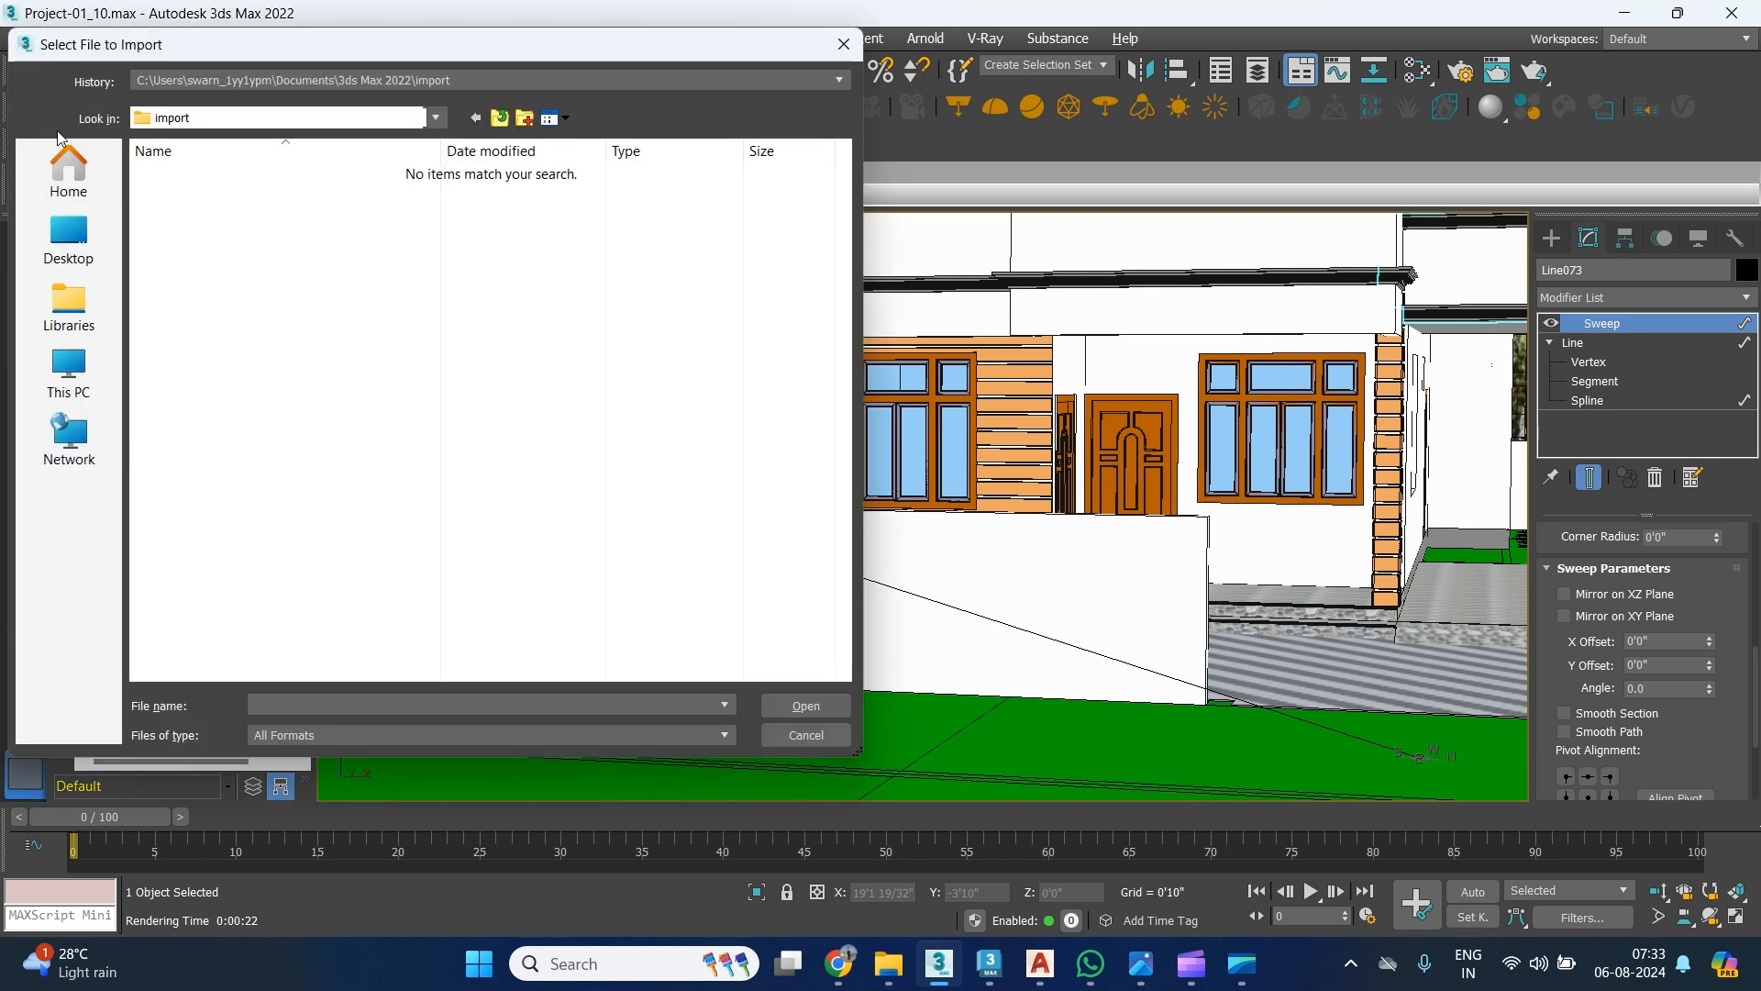
Browse from the recently used References location to the batch folder, and open the subfolder that contains Project 1.
click(294, 79)
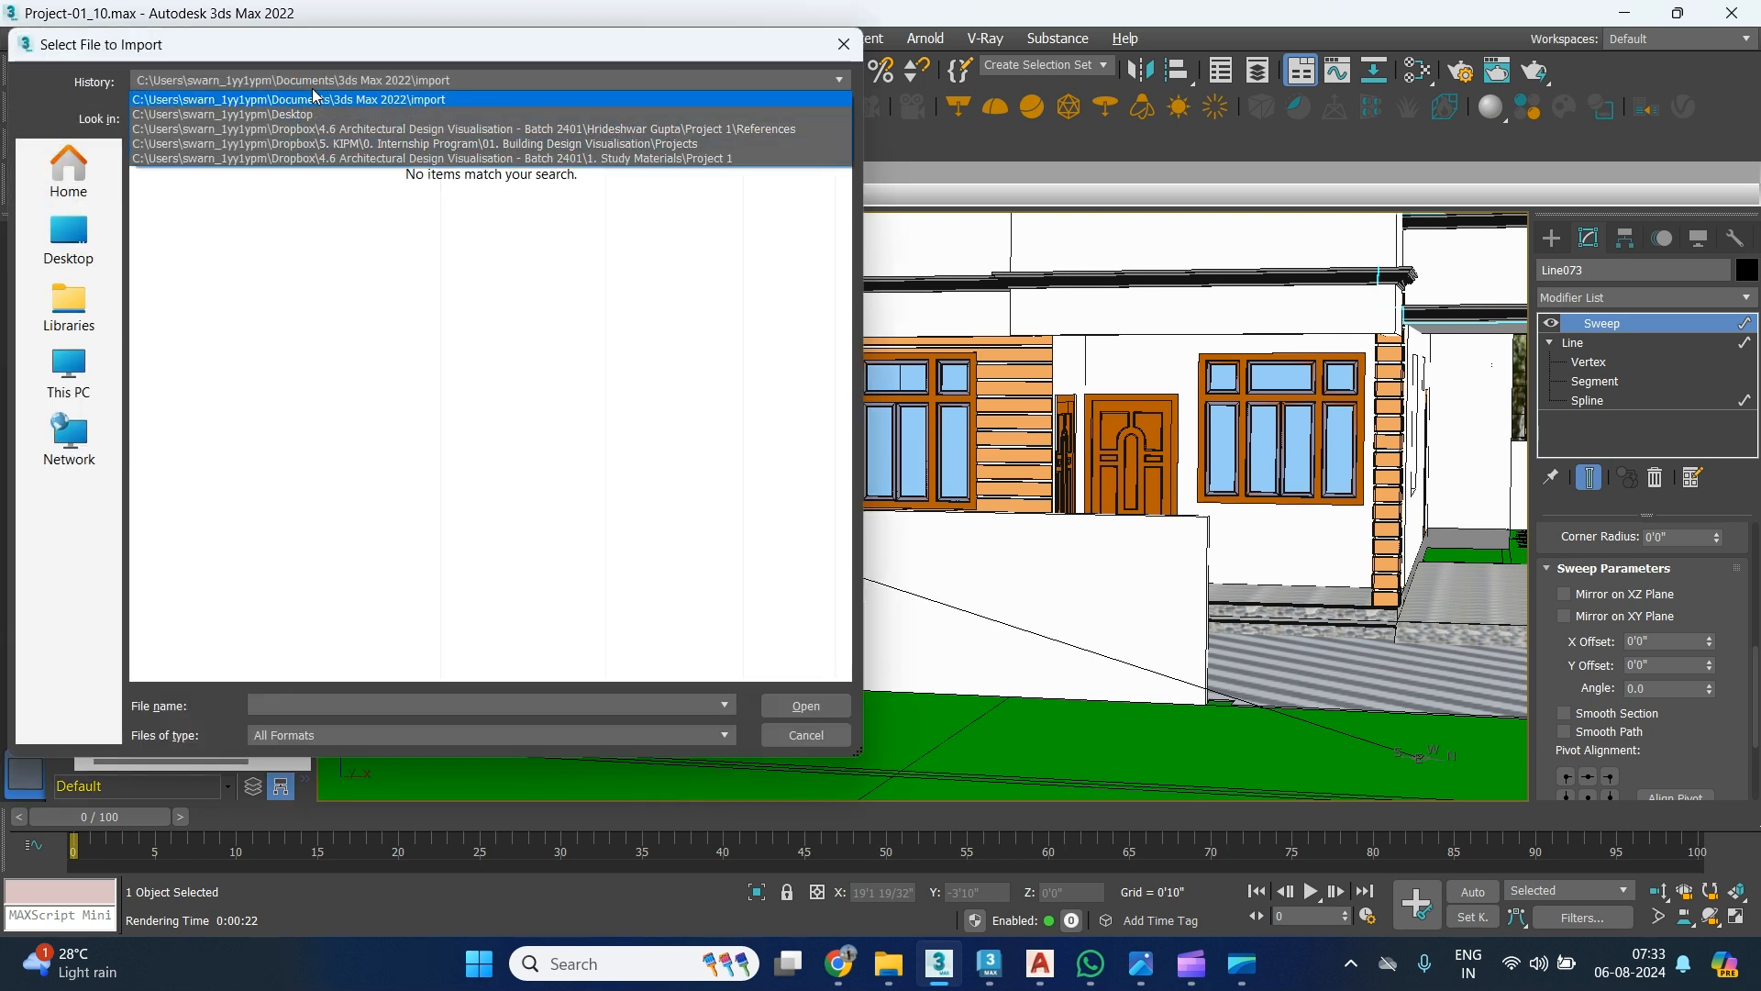
click(348, 128)
click(501, 118)
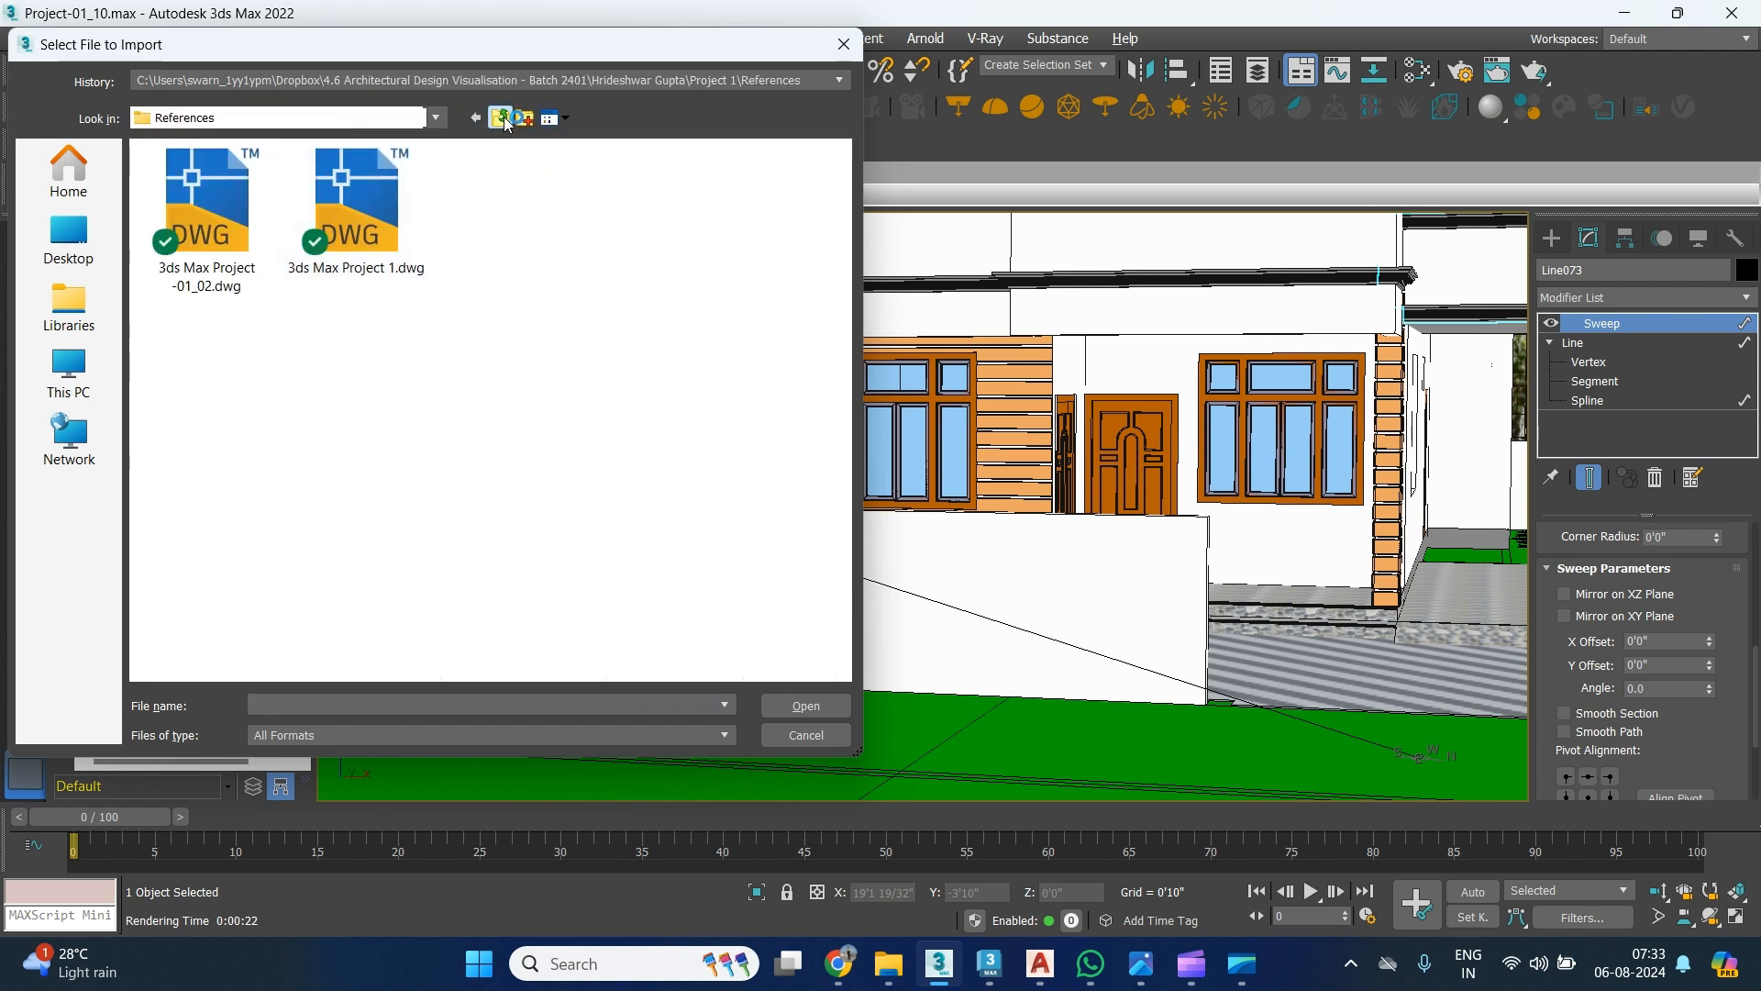
click(501, 118)
click(503, 121)
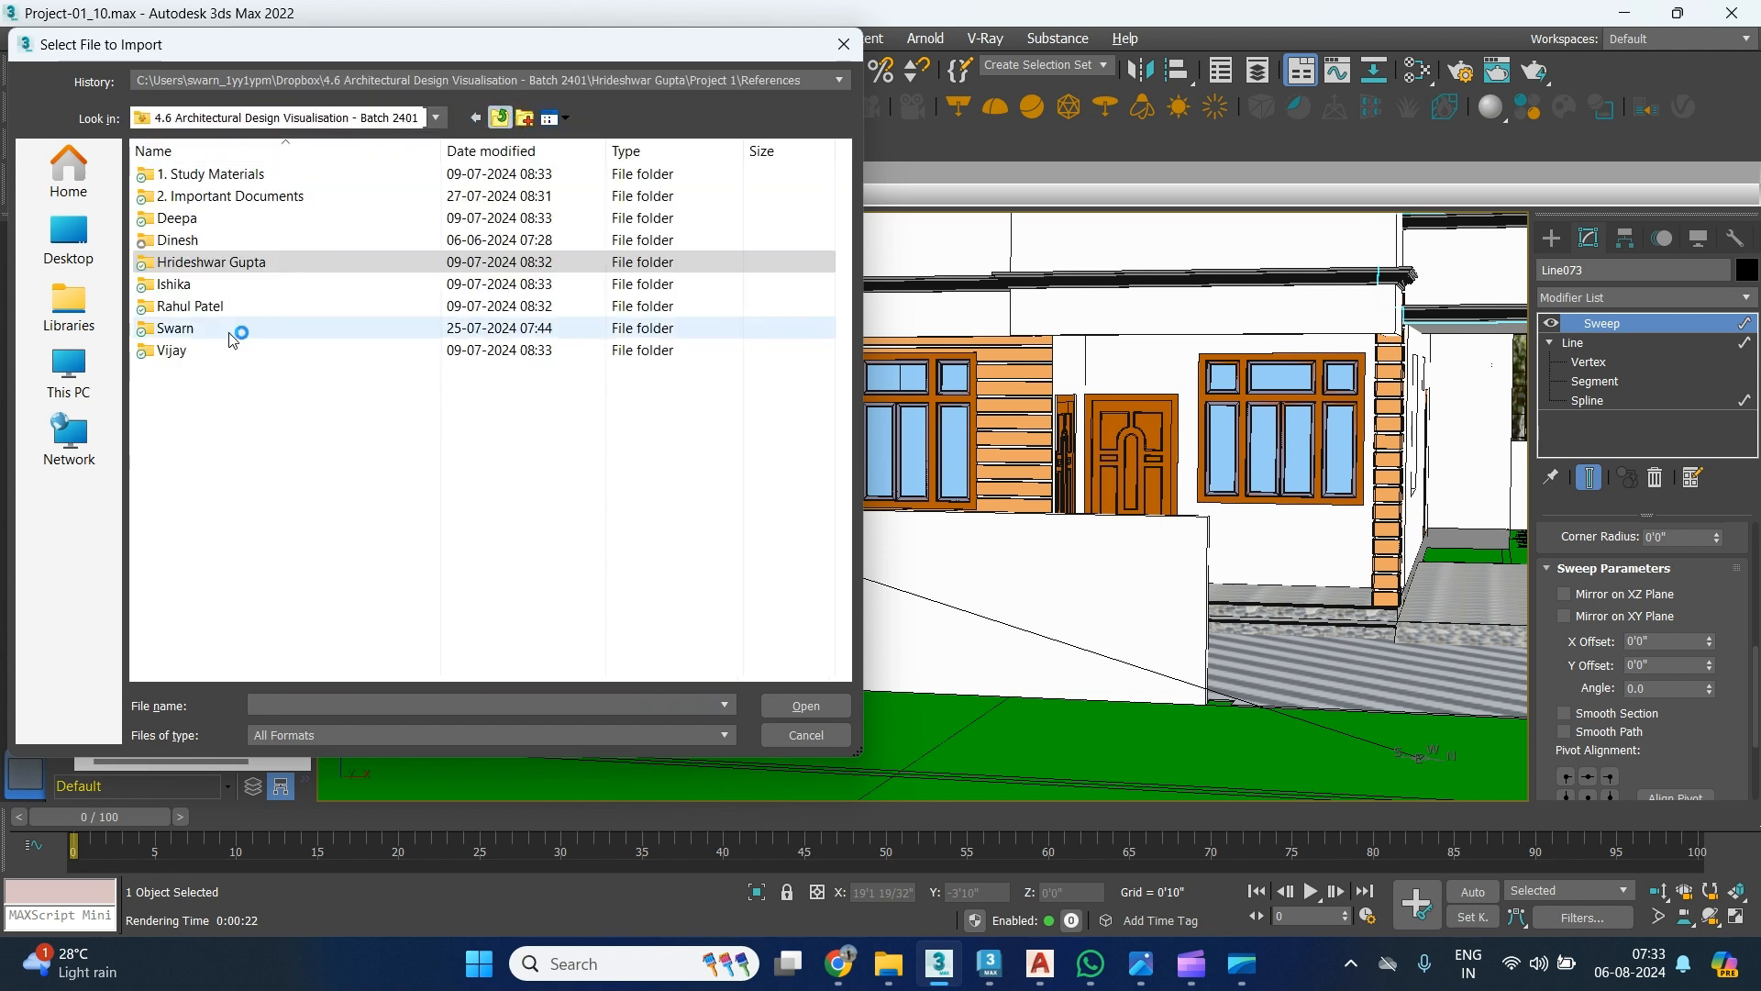
double_click(195, 326)
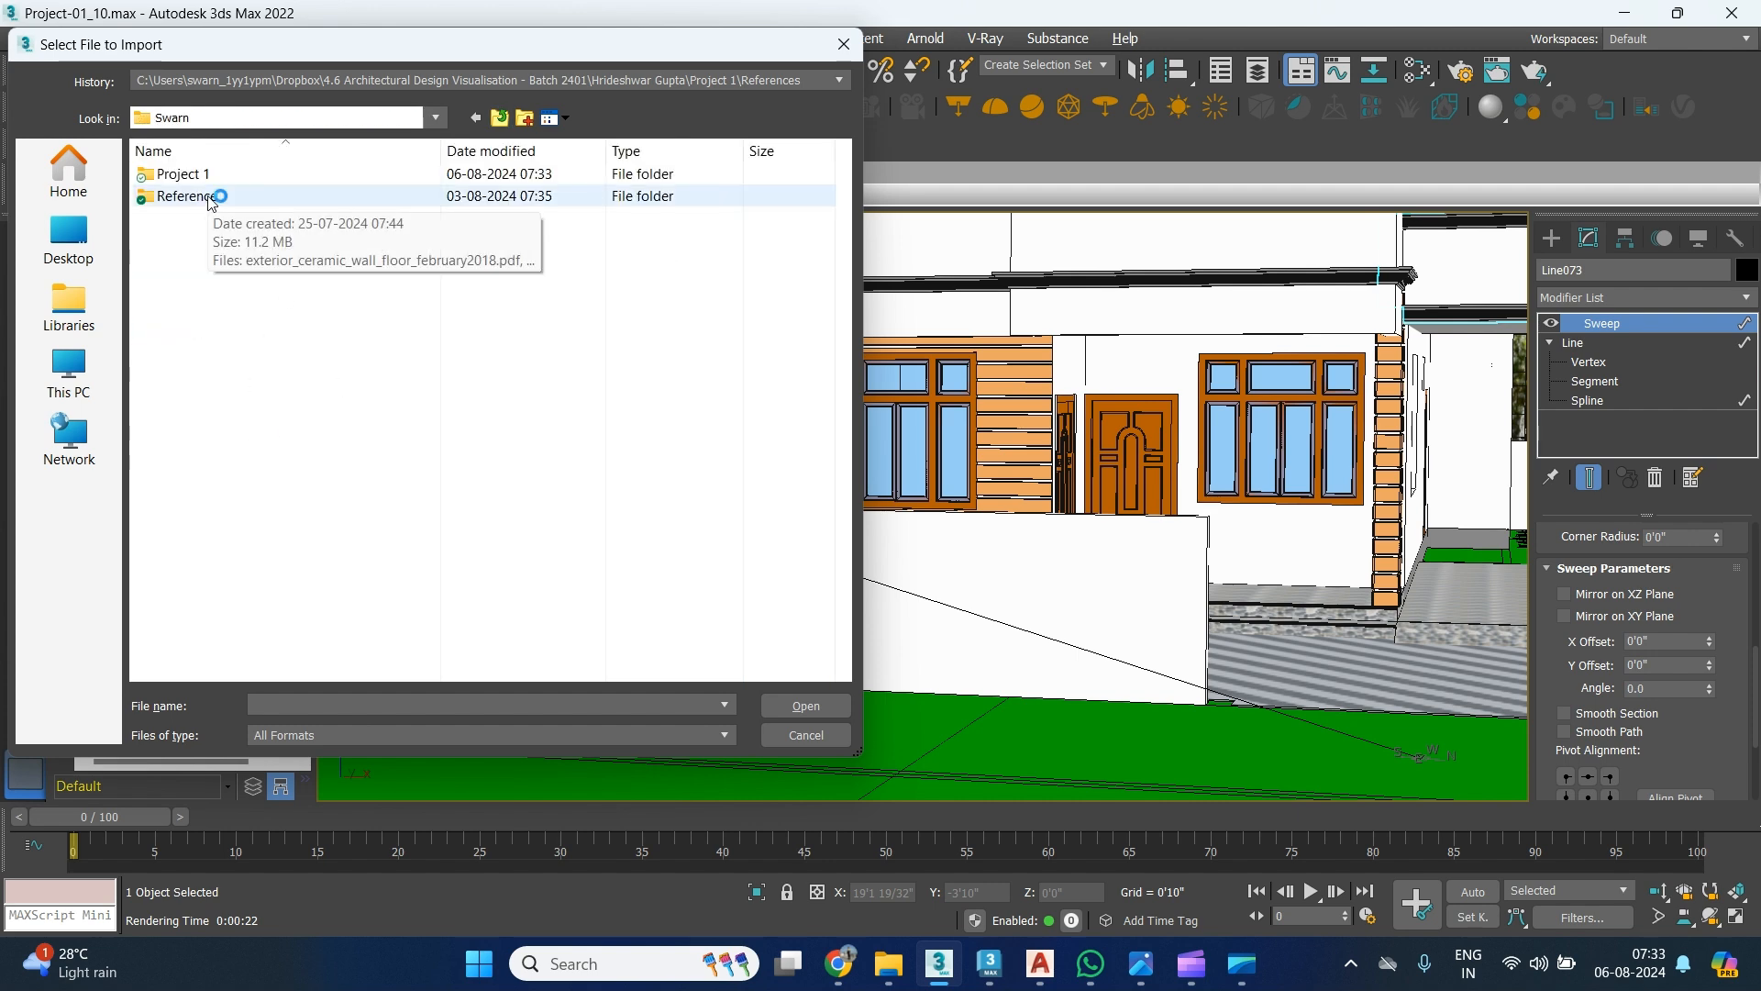
double_click(200, 194)
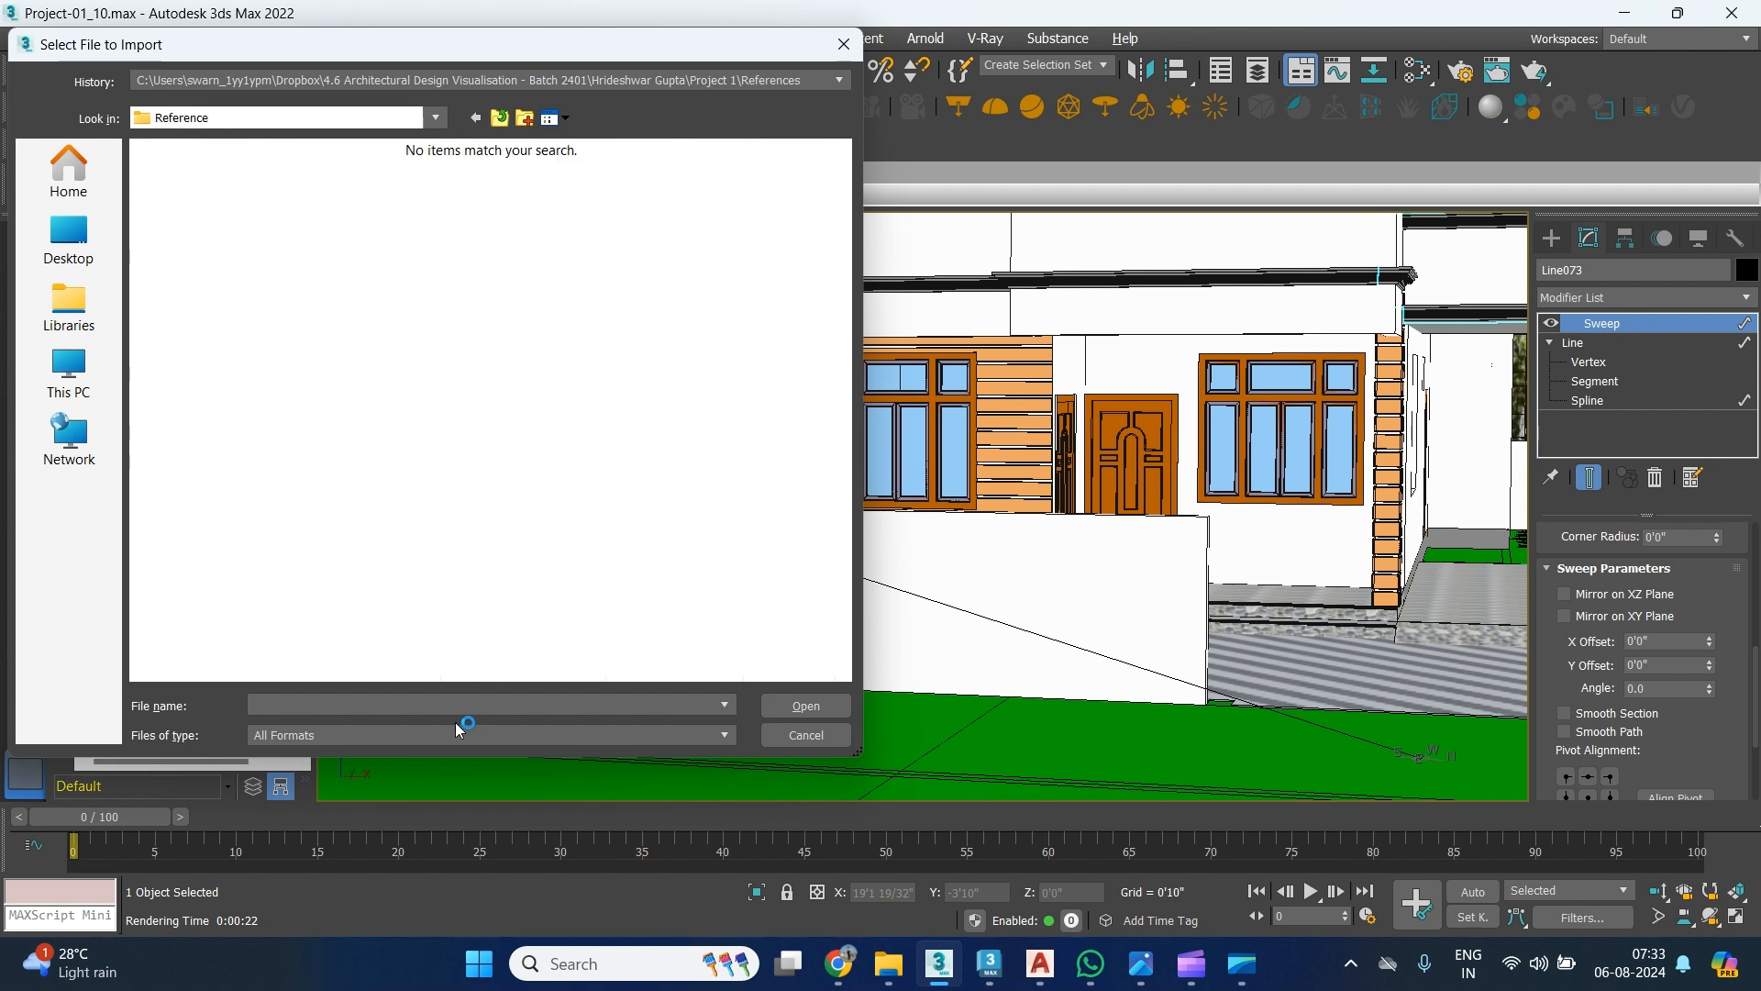
click(353, 119)
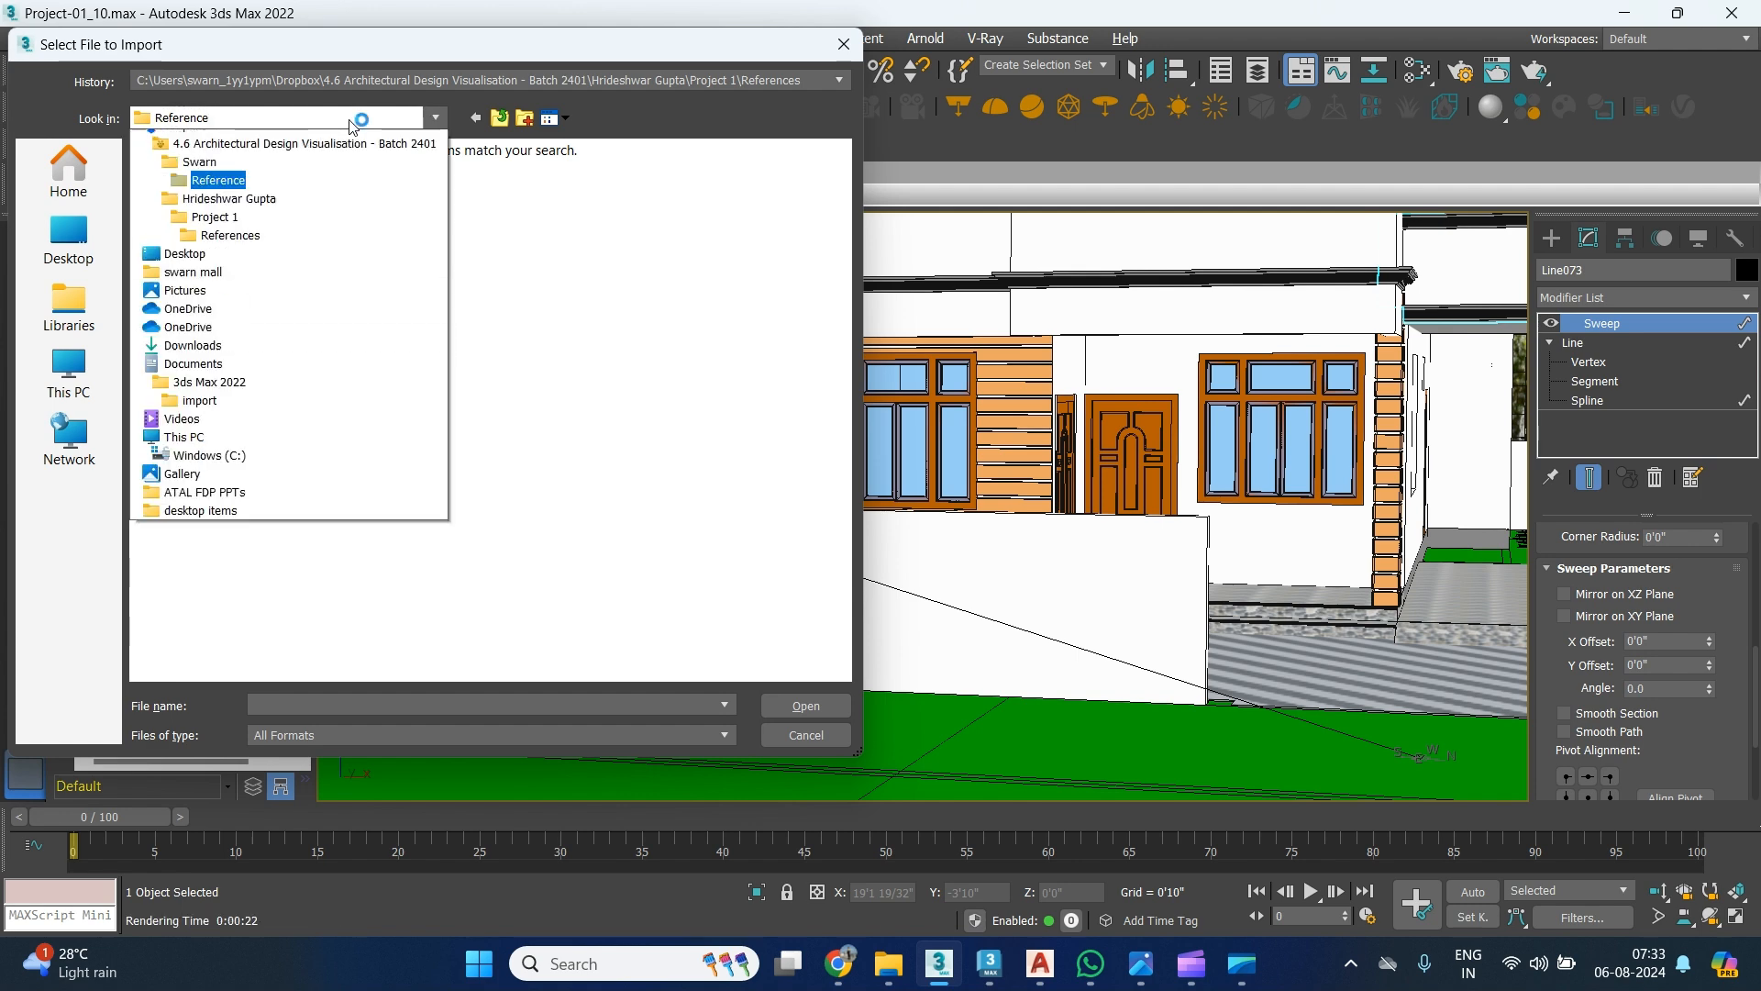
click(199, 286)
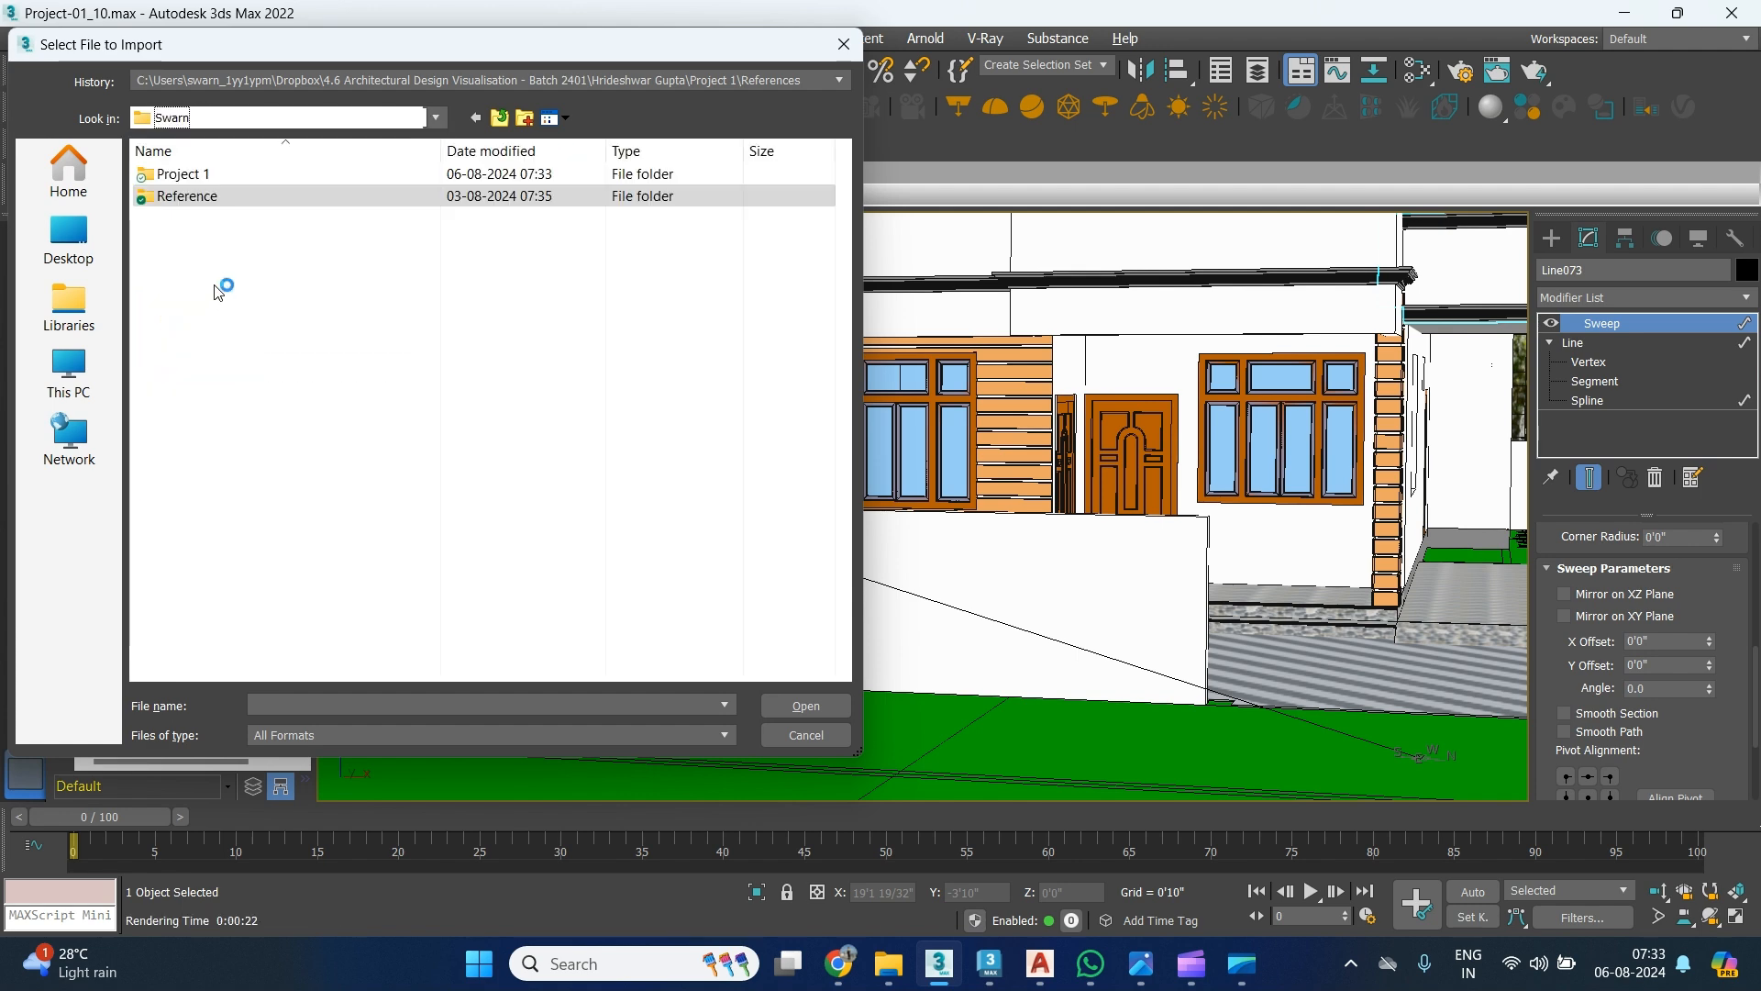
Import 3ds Max Project 1_01.dwg from the Project 1 folder, including only its Boundary layer.
double_click(183, 175)
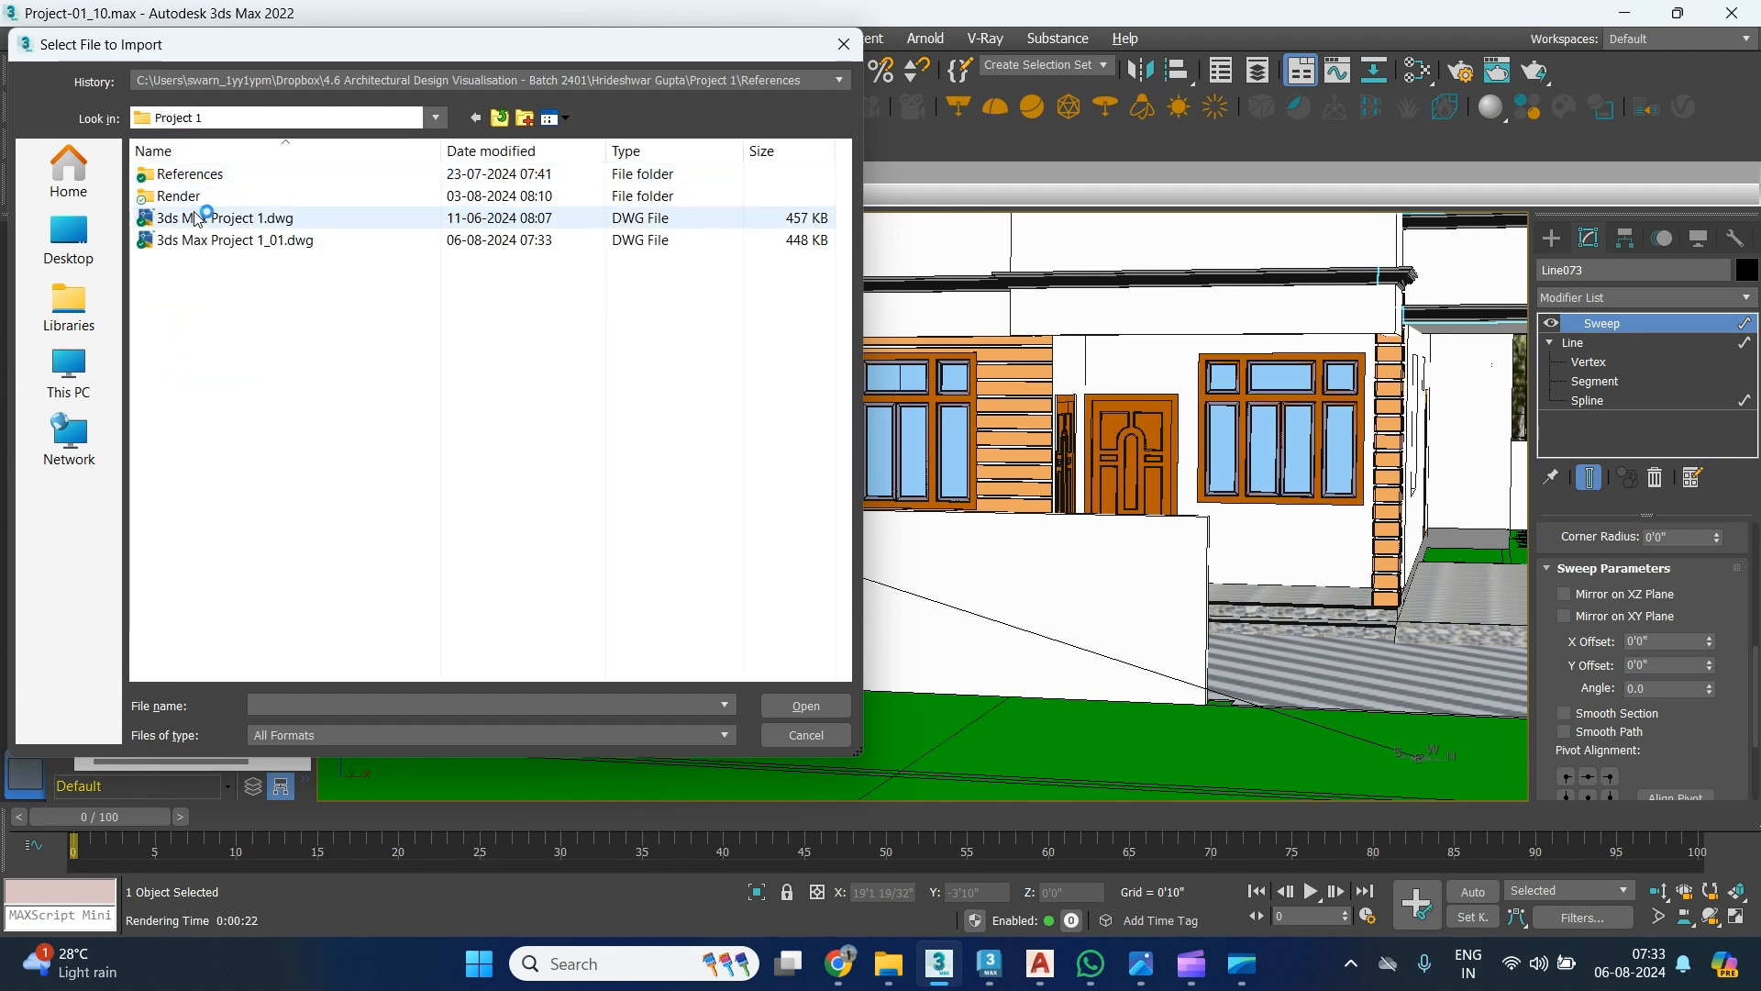
click(212, 243)
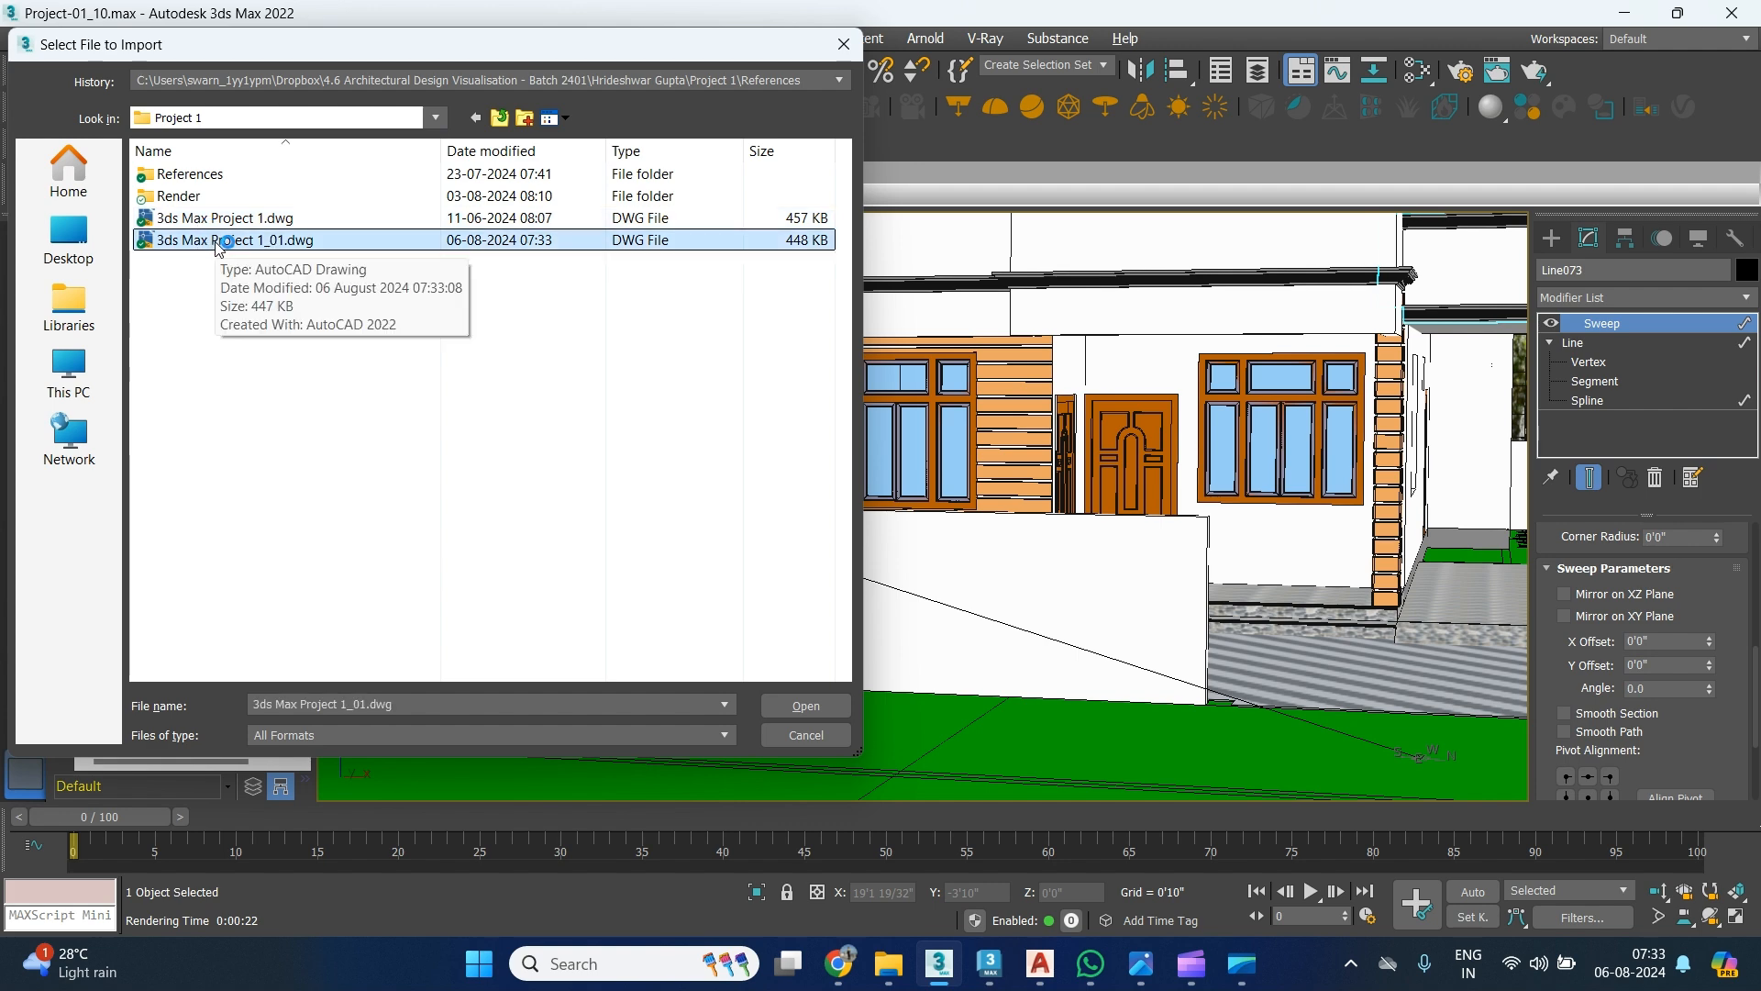
double_click(220, 243)
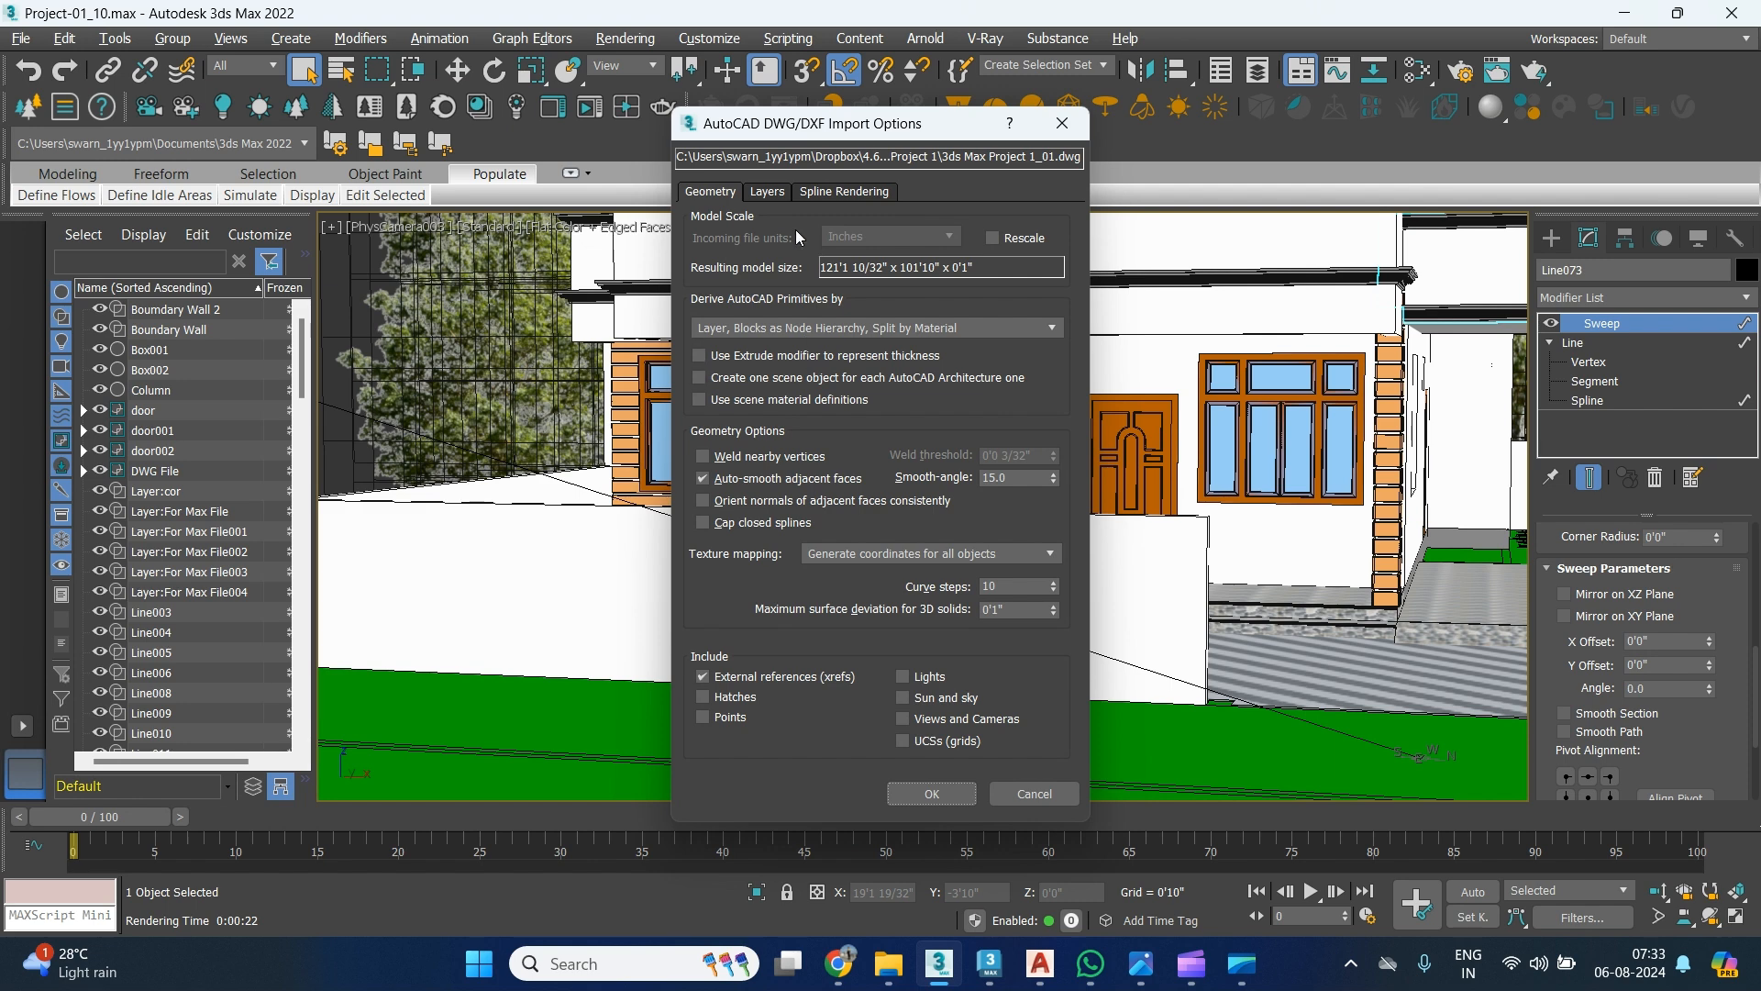
click(766, 193)
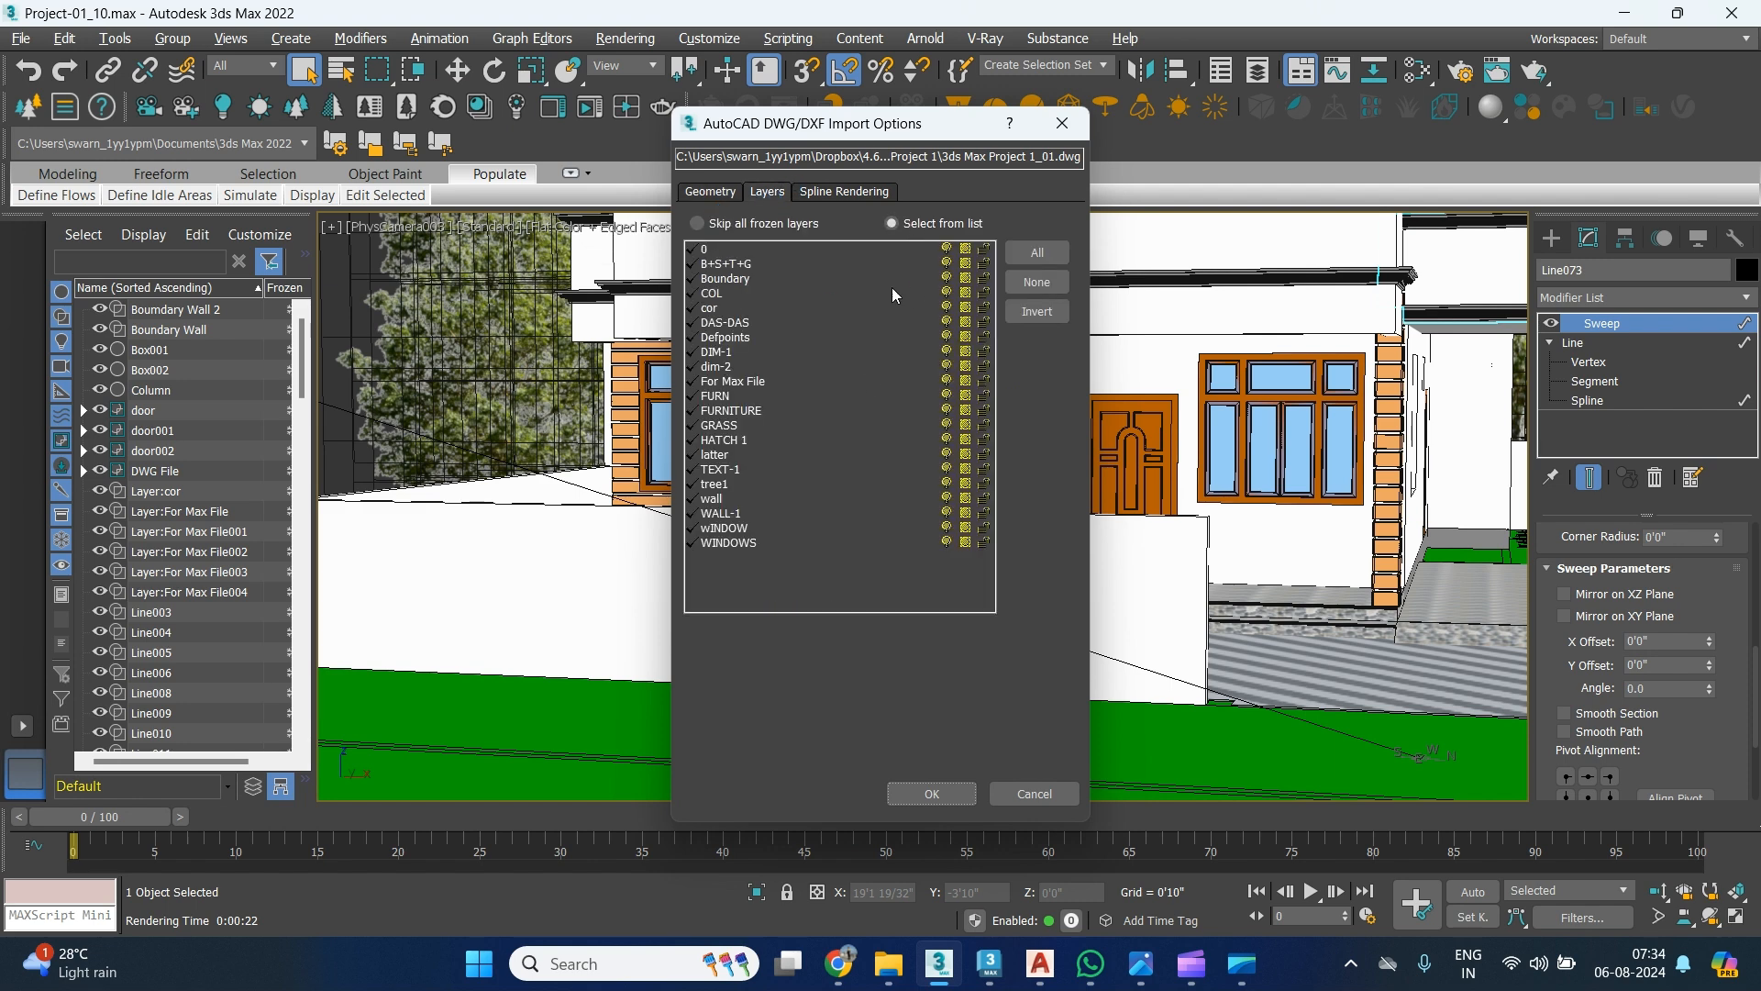
click(1038, 283)
click(932, 795)
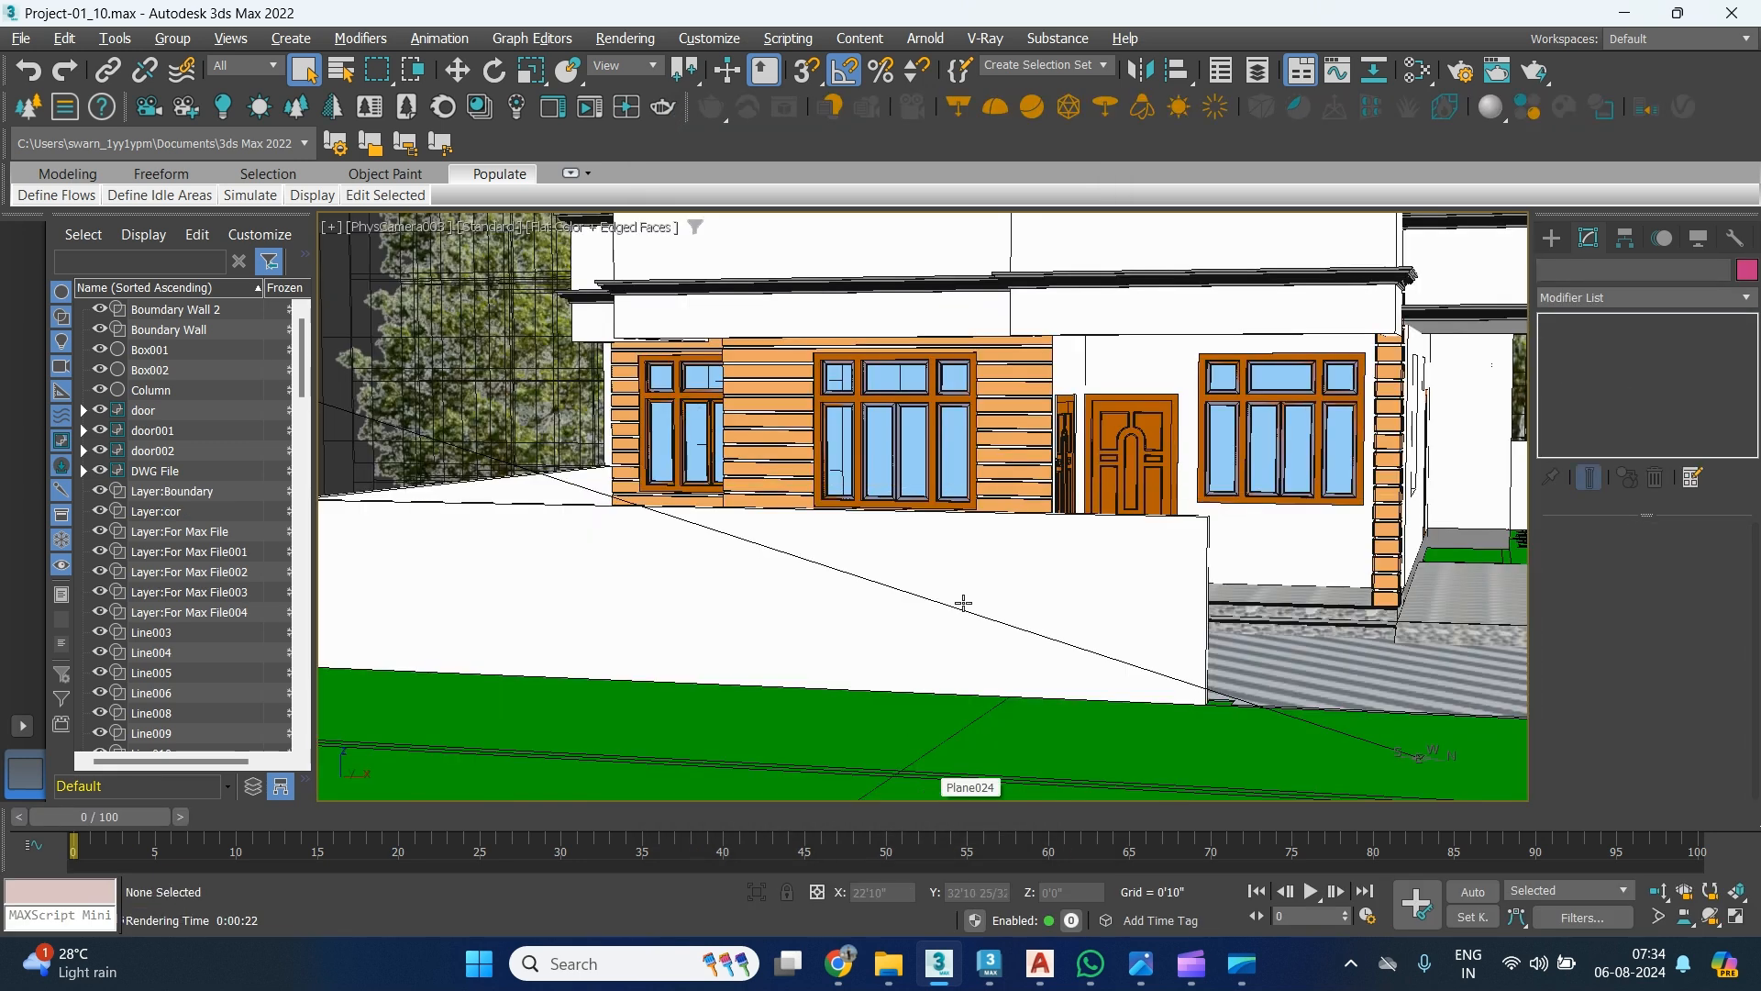
Select the imported boundary outline in the perspective view and set its object color to black.
middle_drag(994, 428, 1008, 482)
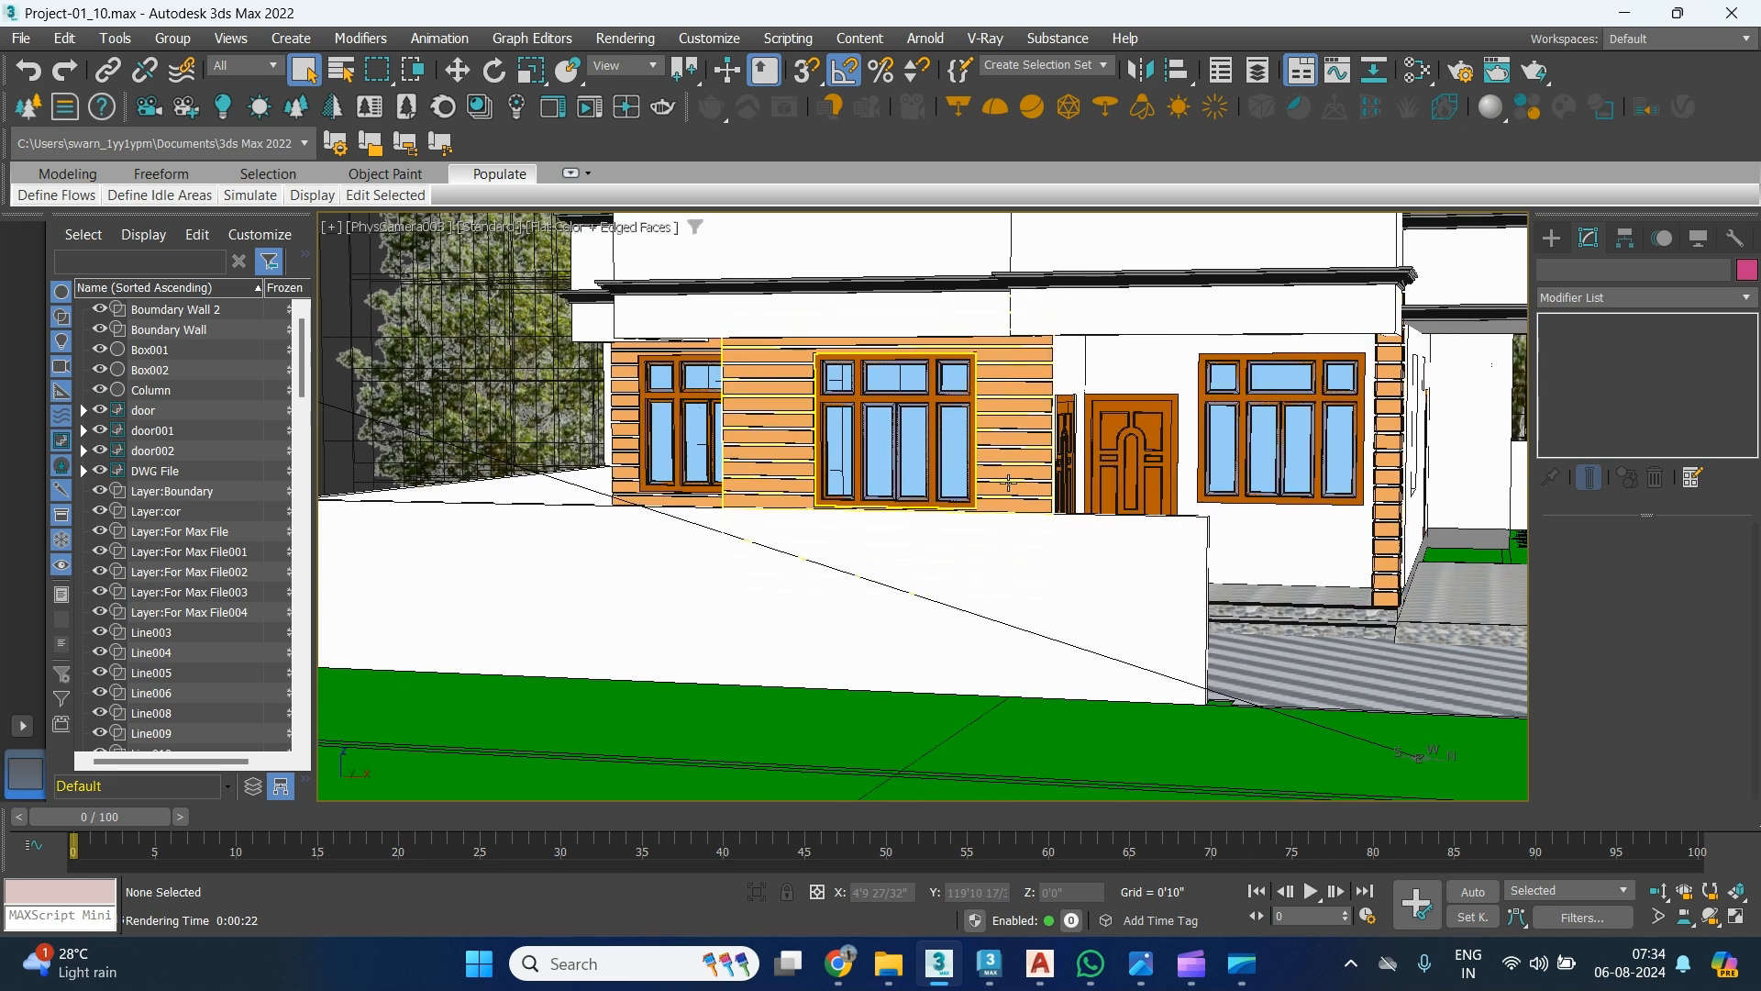
key(p)
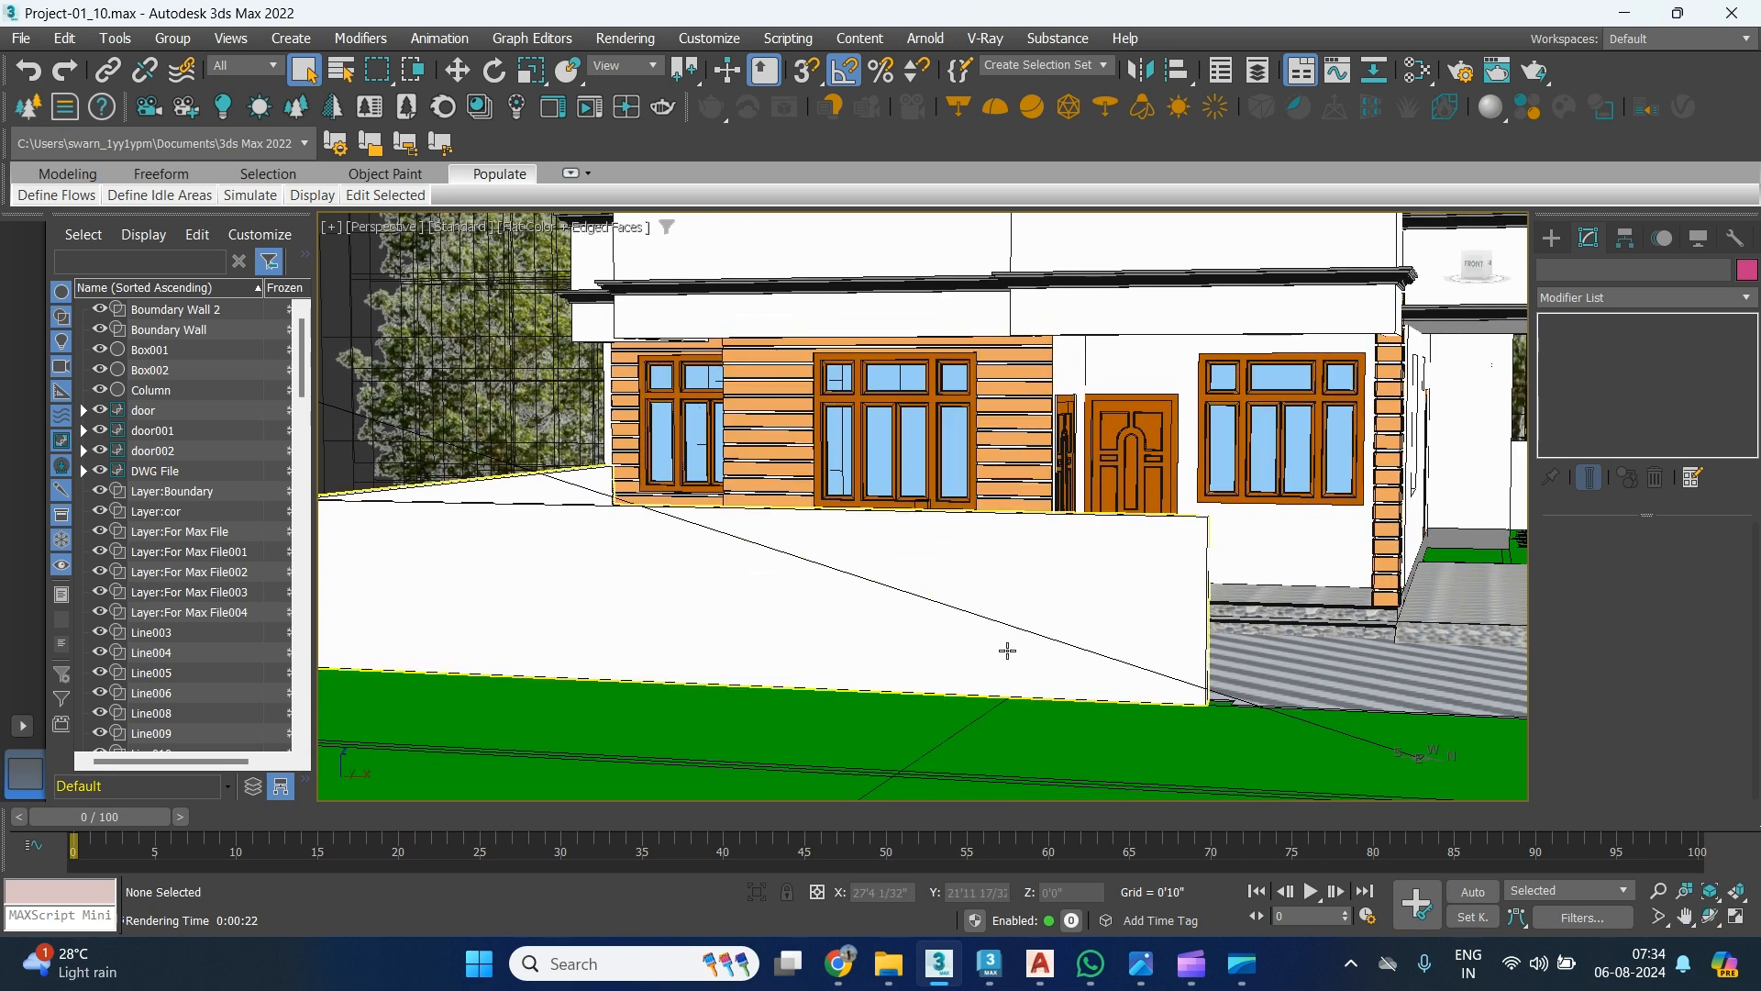
alt+middle_drag(936, 555, 1010, 406)
scroll(944, 680, down, 4)
click(923, 611)
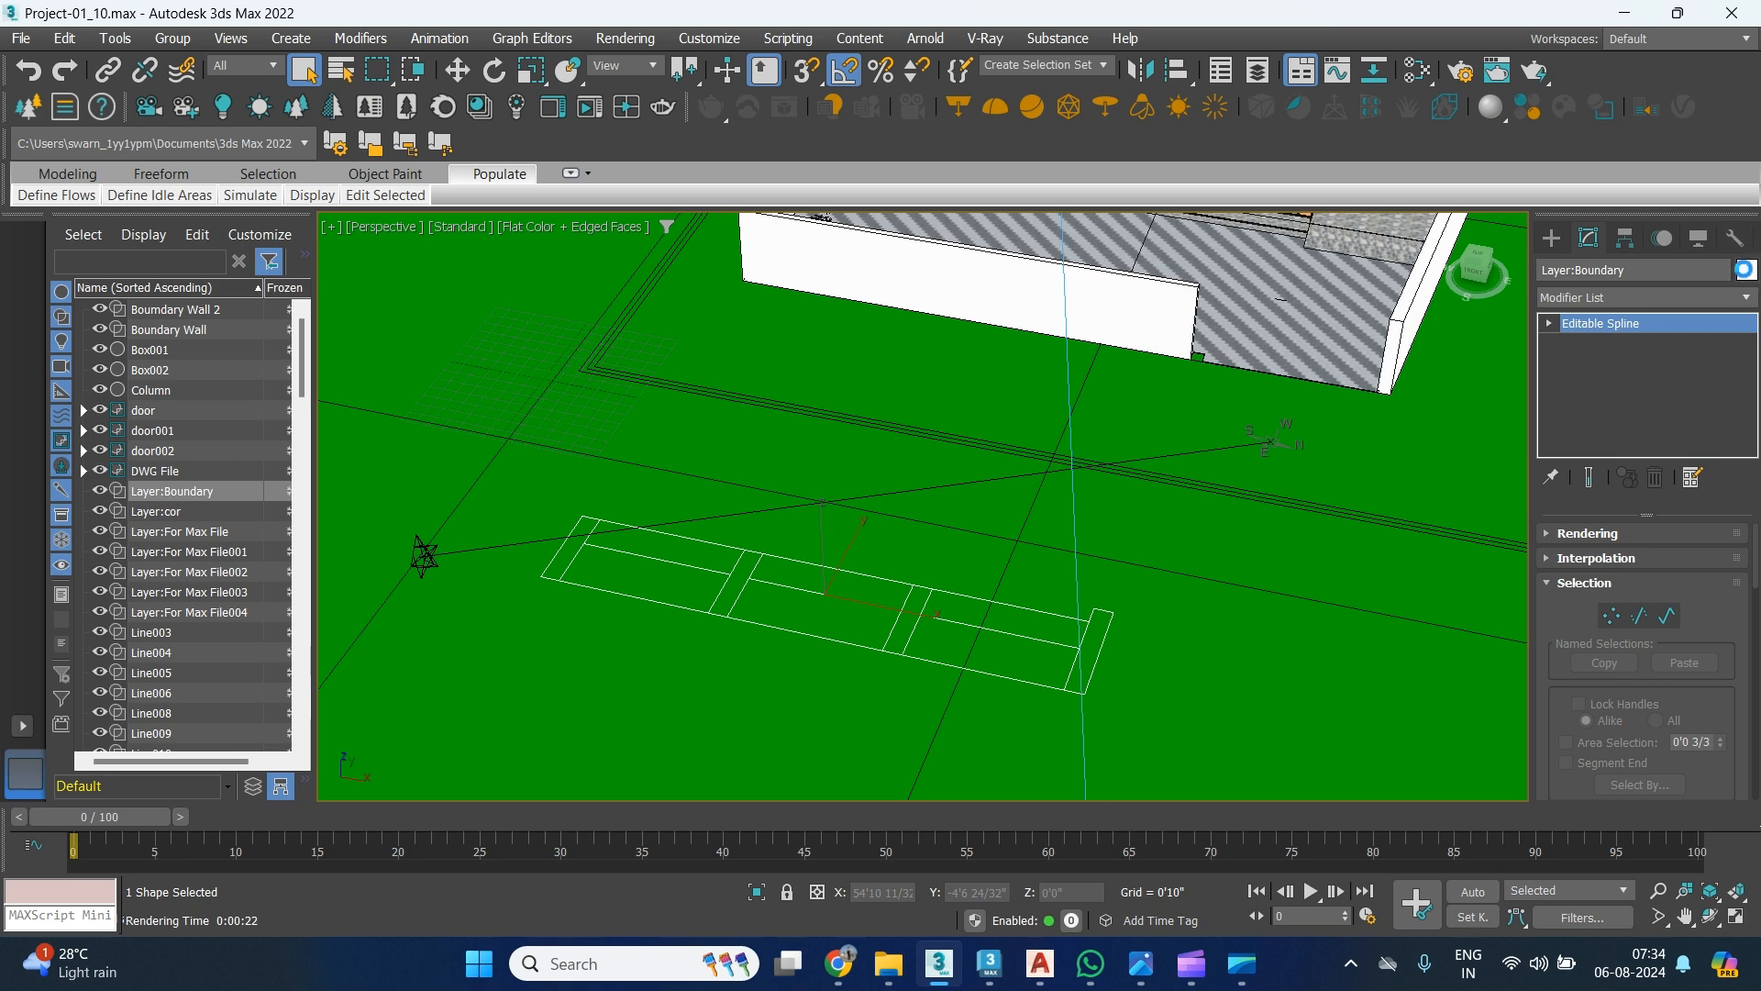
click(1747, 269)
click(1069, 529)
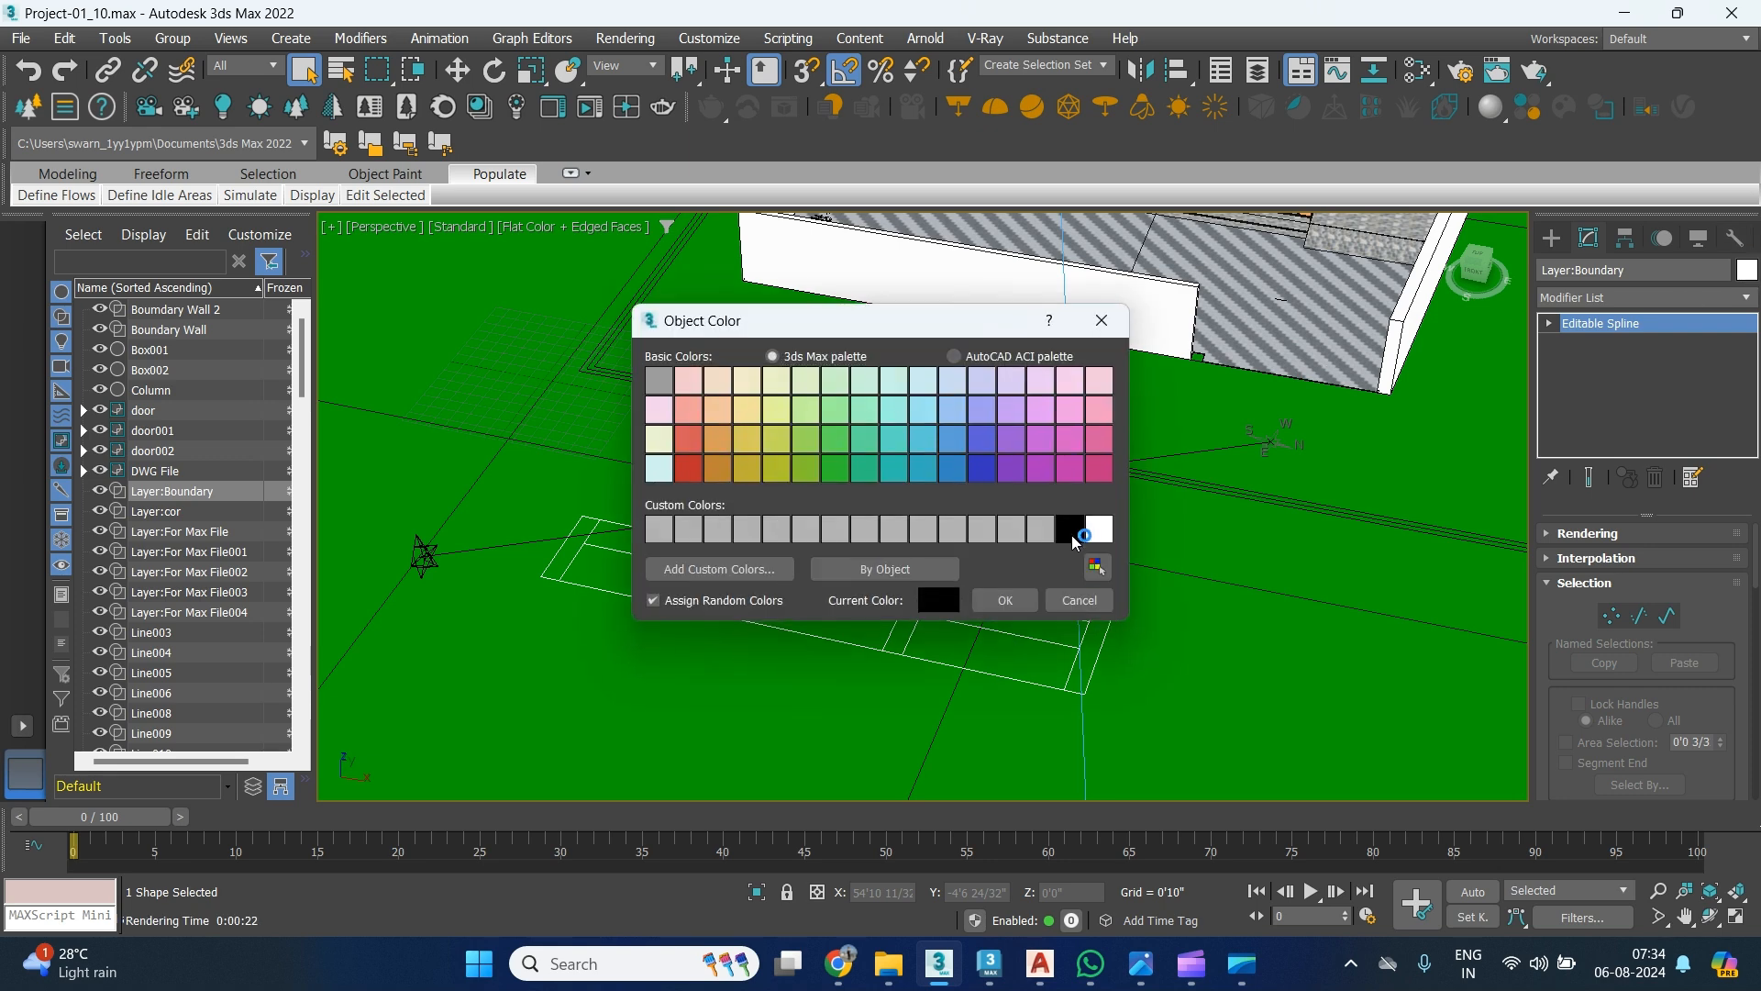
click(1011, 609)
click(1112, 622)
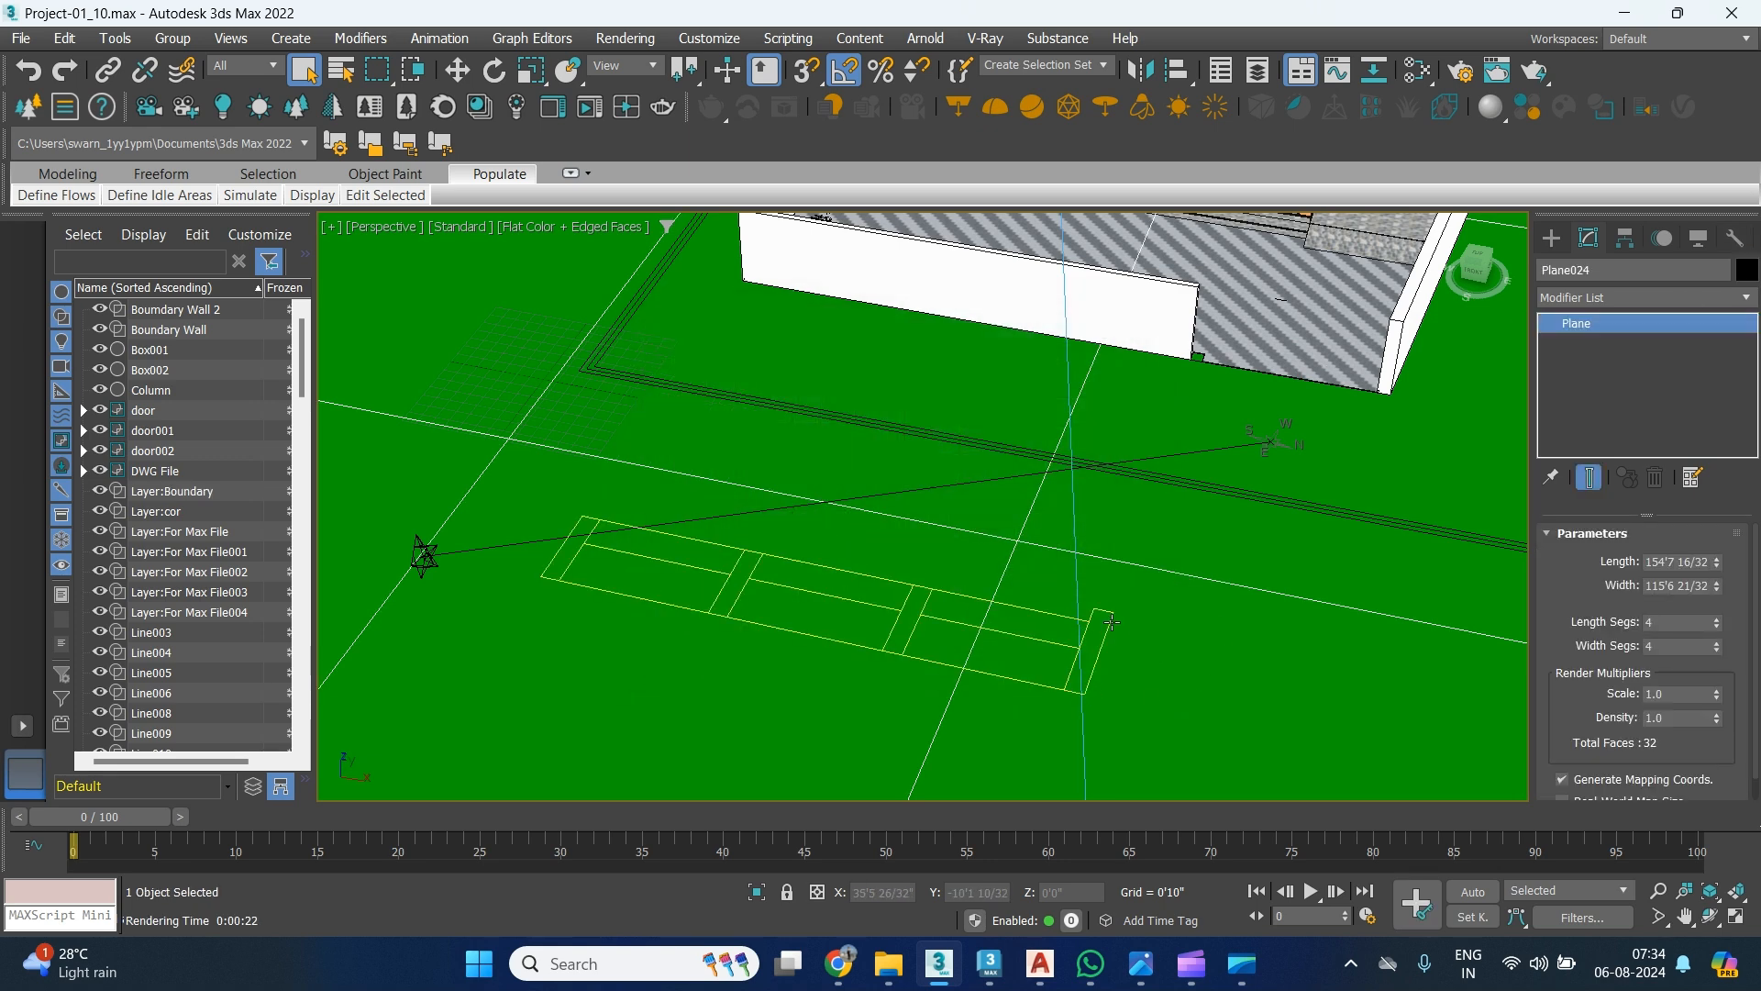
Draw a box with snapping over the end pillar opposite the taller one, 5'0" long, 1'0" wide and about 0'10" high.
click(813, 614)
scroll(812, 614, up, 2)
alt+middle_drag(813, 615, 895, 639)
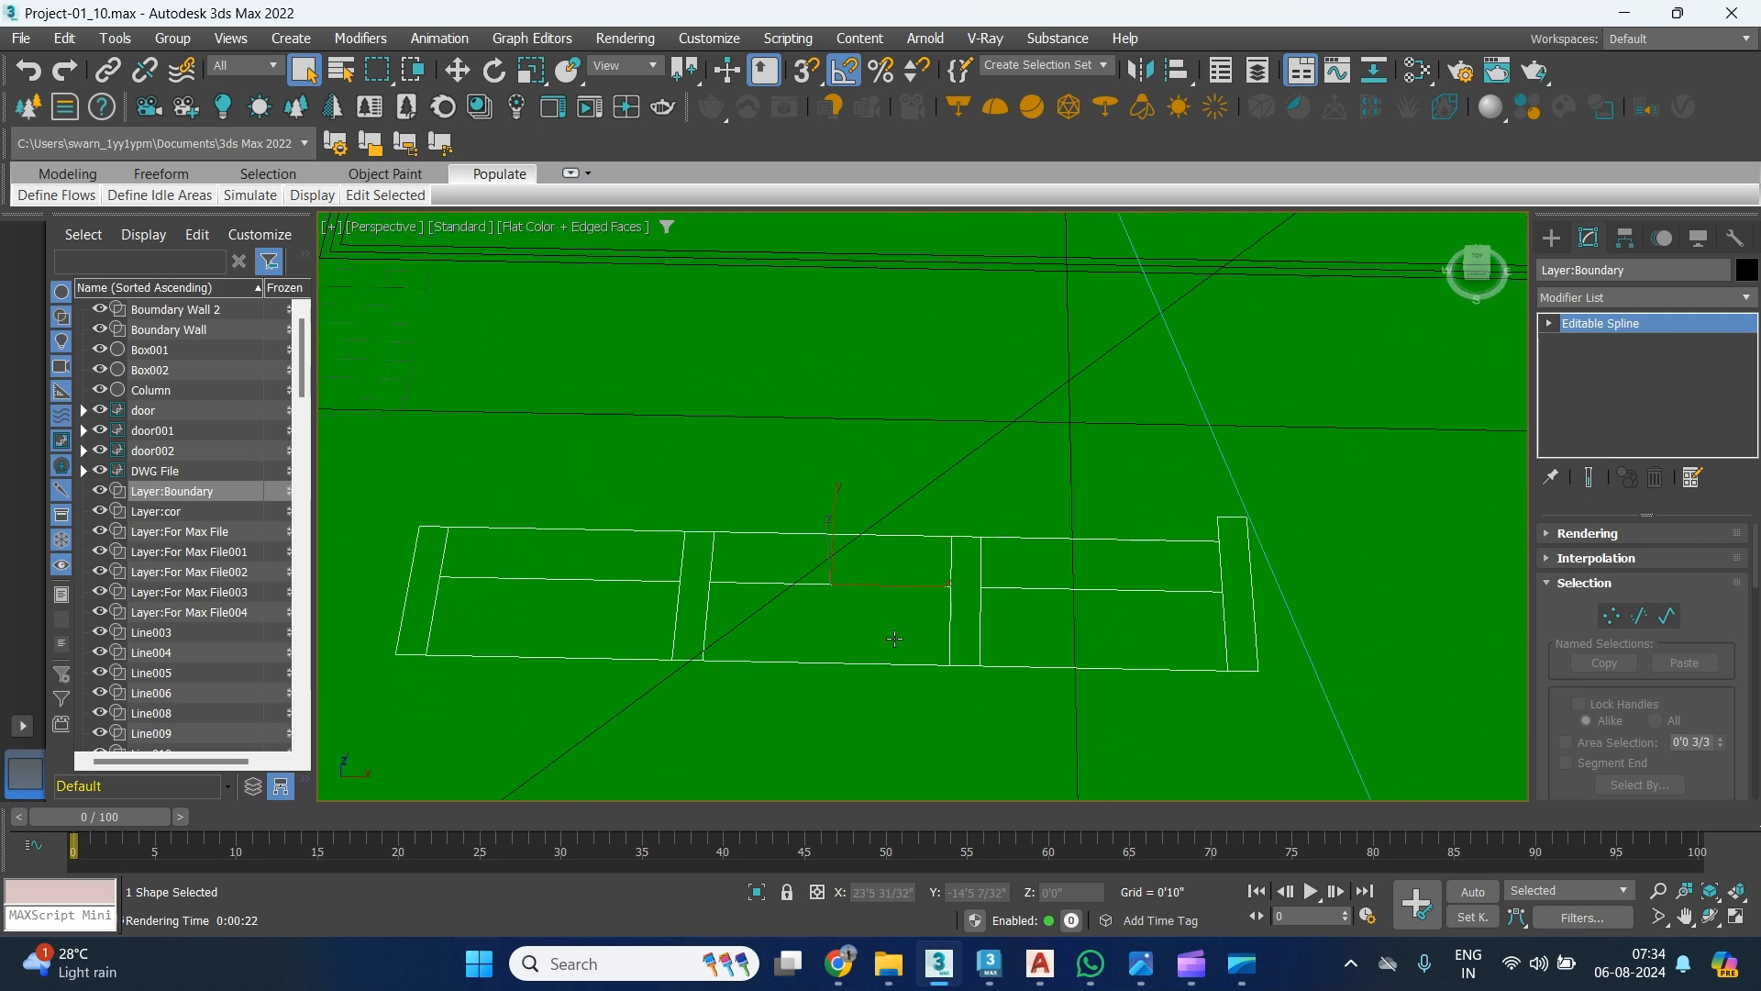
click(1551, 238)
click(1595, 384)
alt+middle_drag(857, 664, 807, 650)
middle_drag(647, 717, 665, 617)
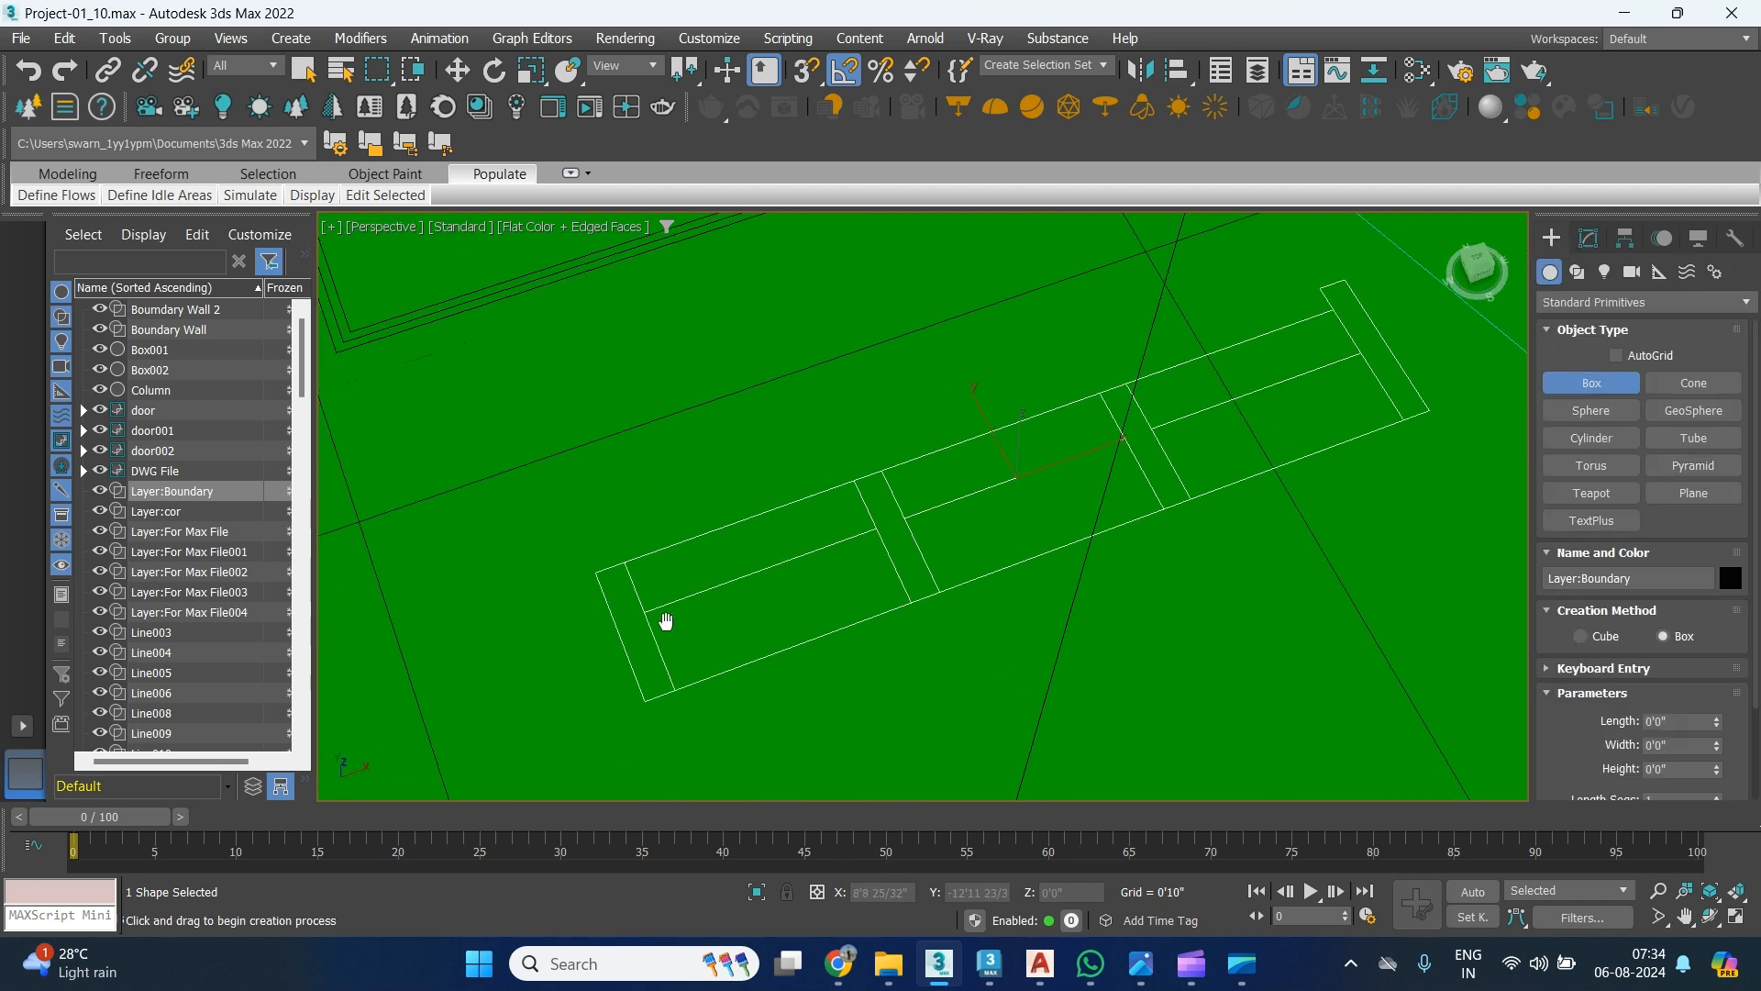
key(s)
drag(641, 714, 605, 554)
click(632, 523)
alt+middle_drag(735, 774, 776, 697)
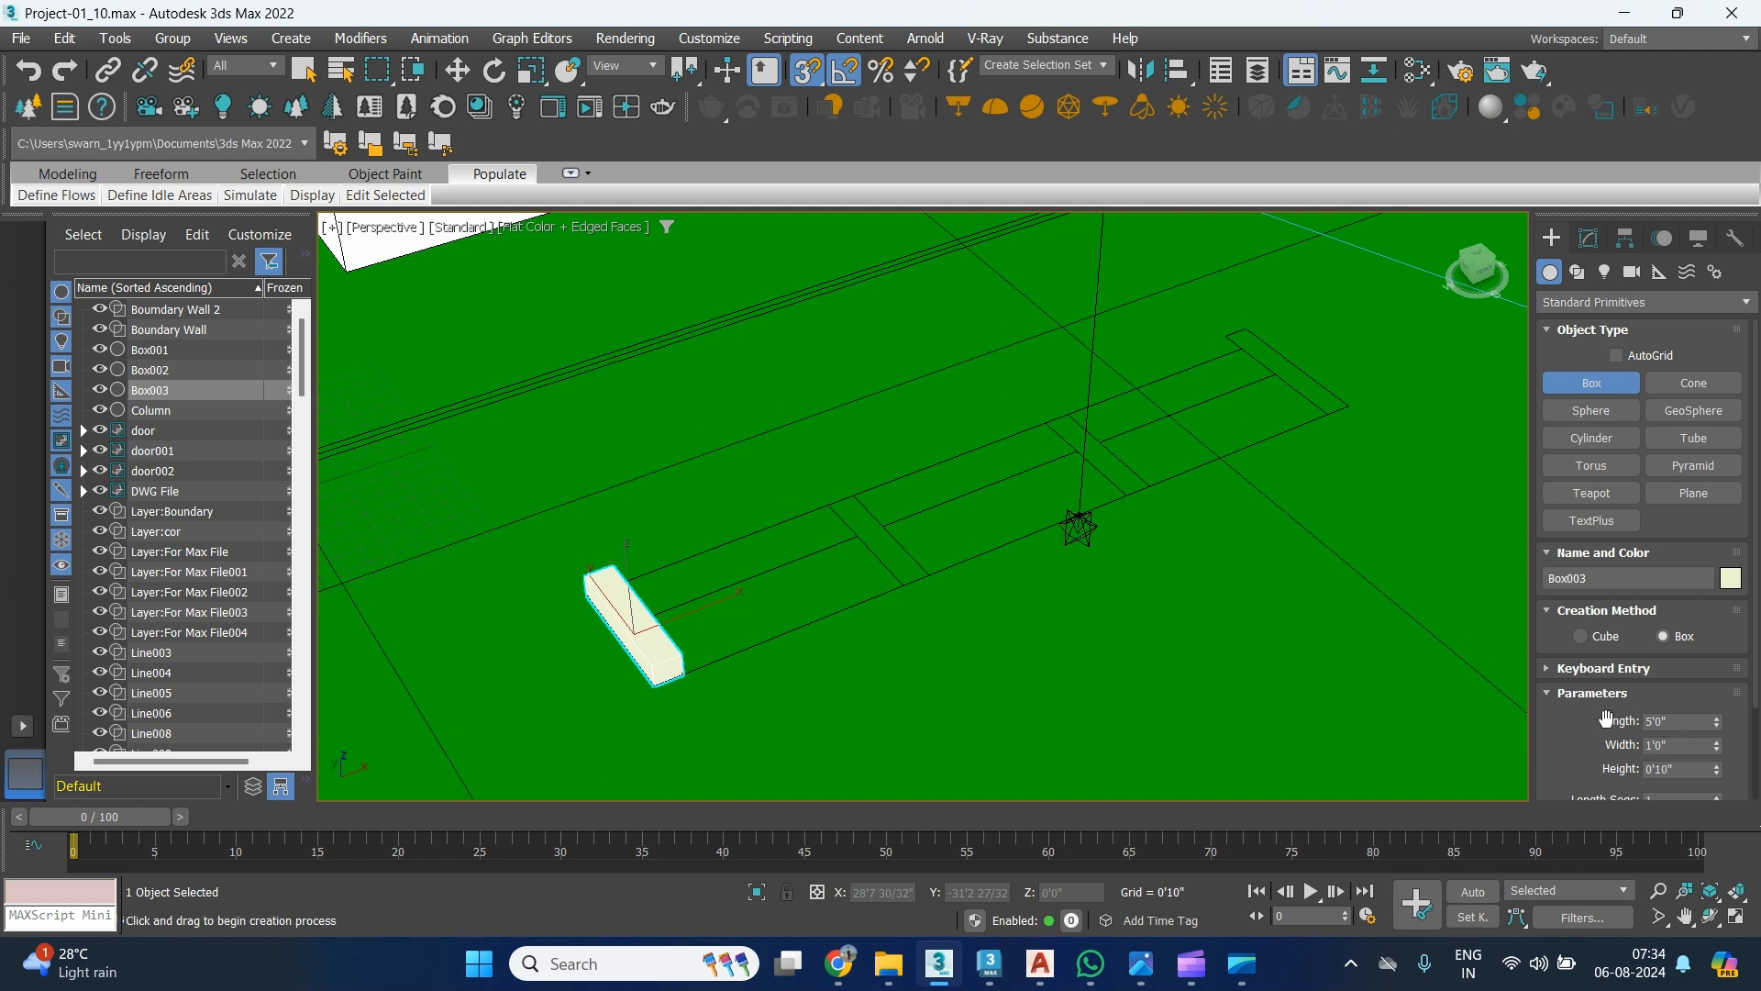
drag(1630, 747, 1589, 677)
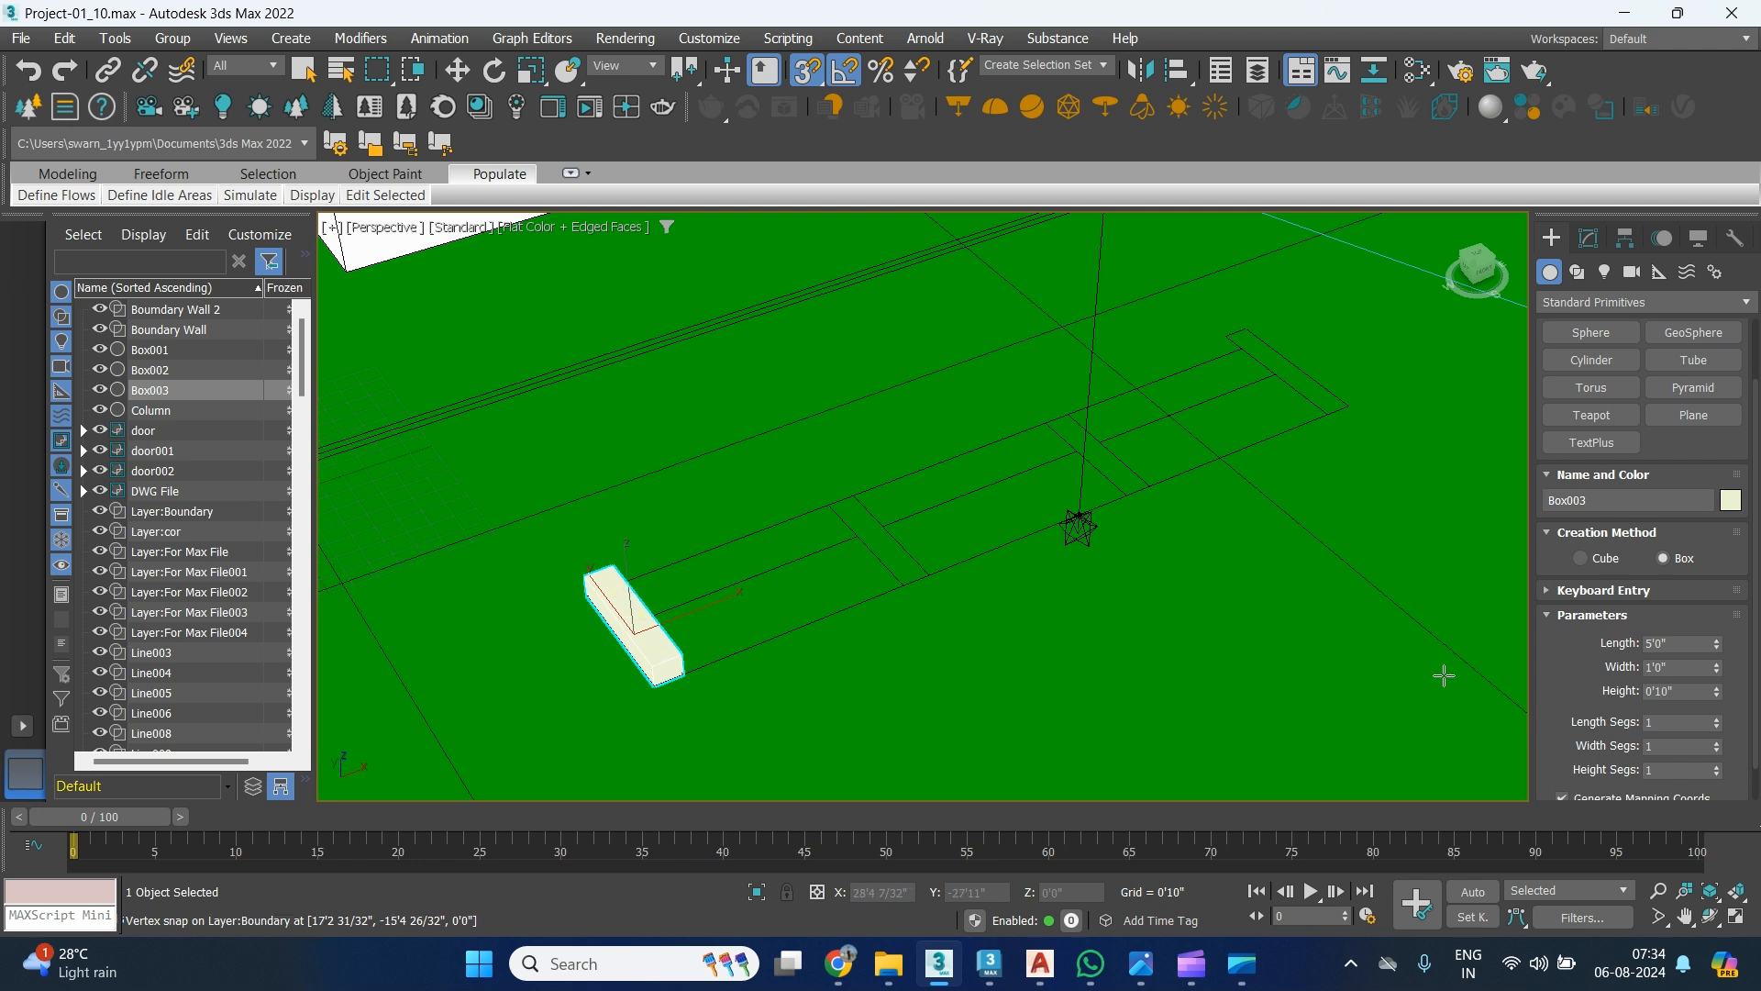
Set the end pillar box's height to 6" and check the boundary pillars in the 3ds Max Project 1.jpg reference image.
drag(1671, 694, 1656, 690)
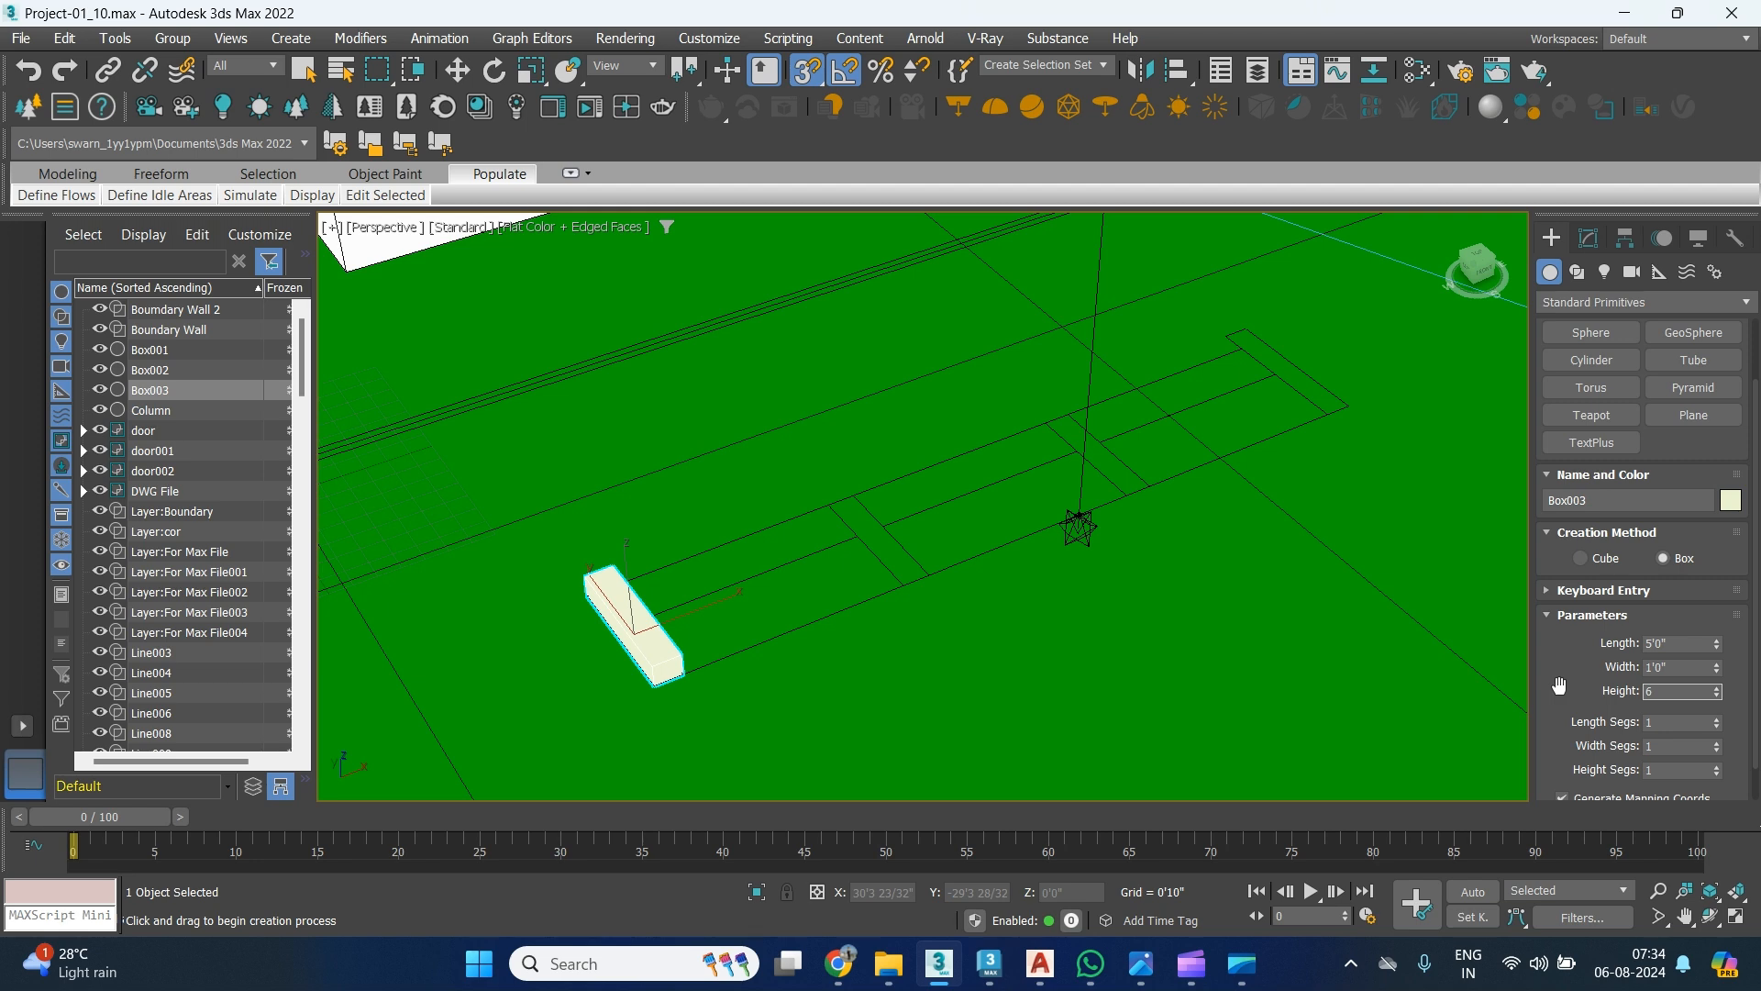
text(6")
key(Return)
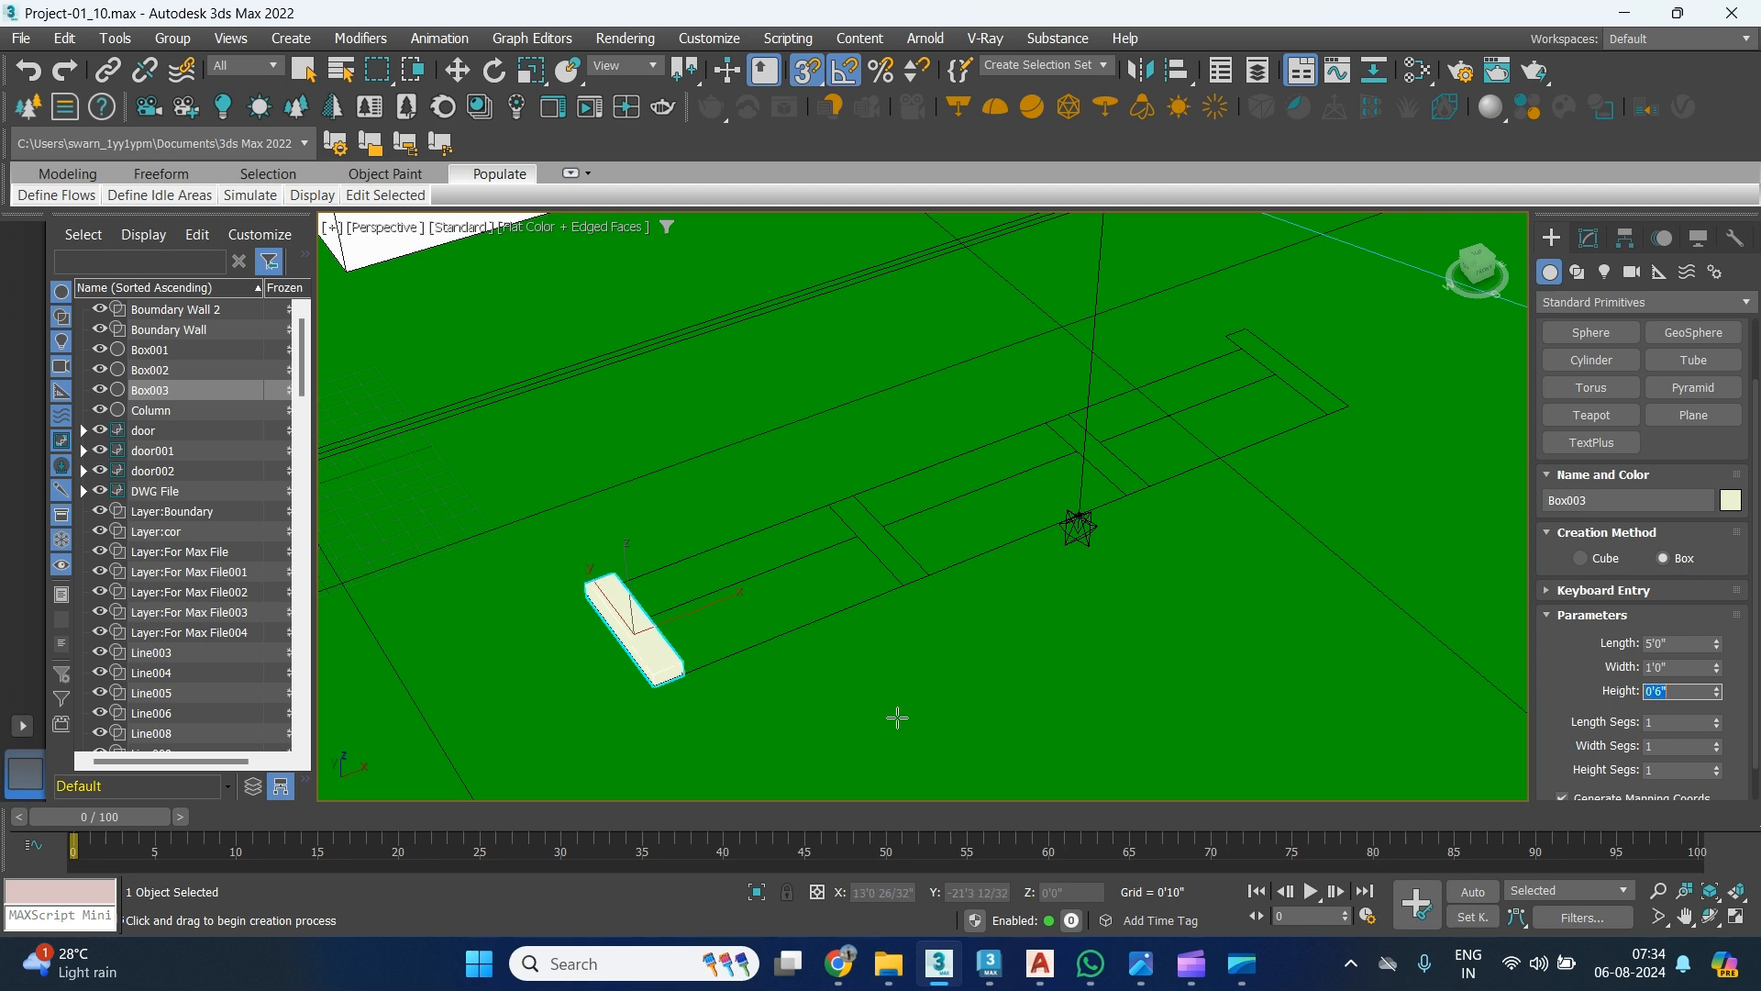
click(1142, 963)
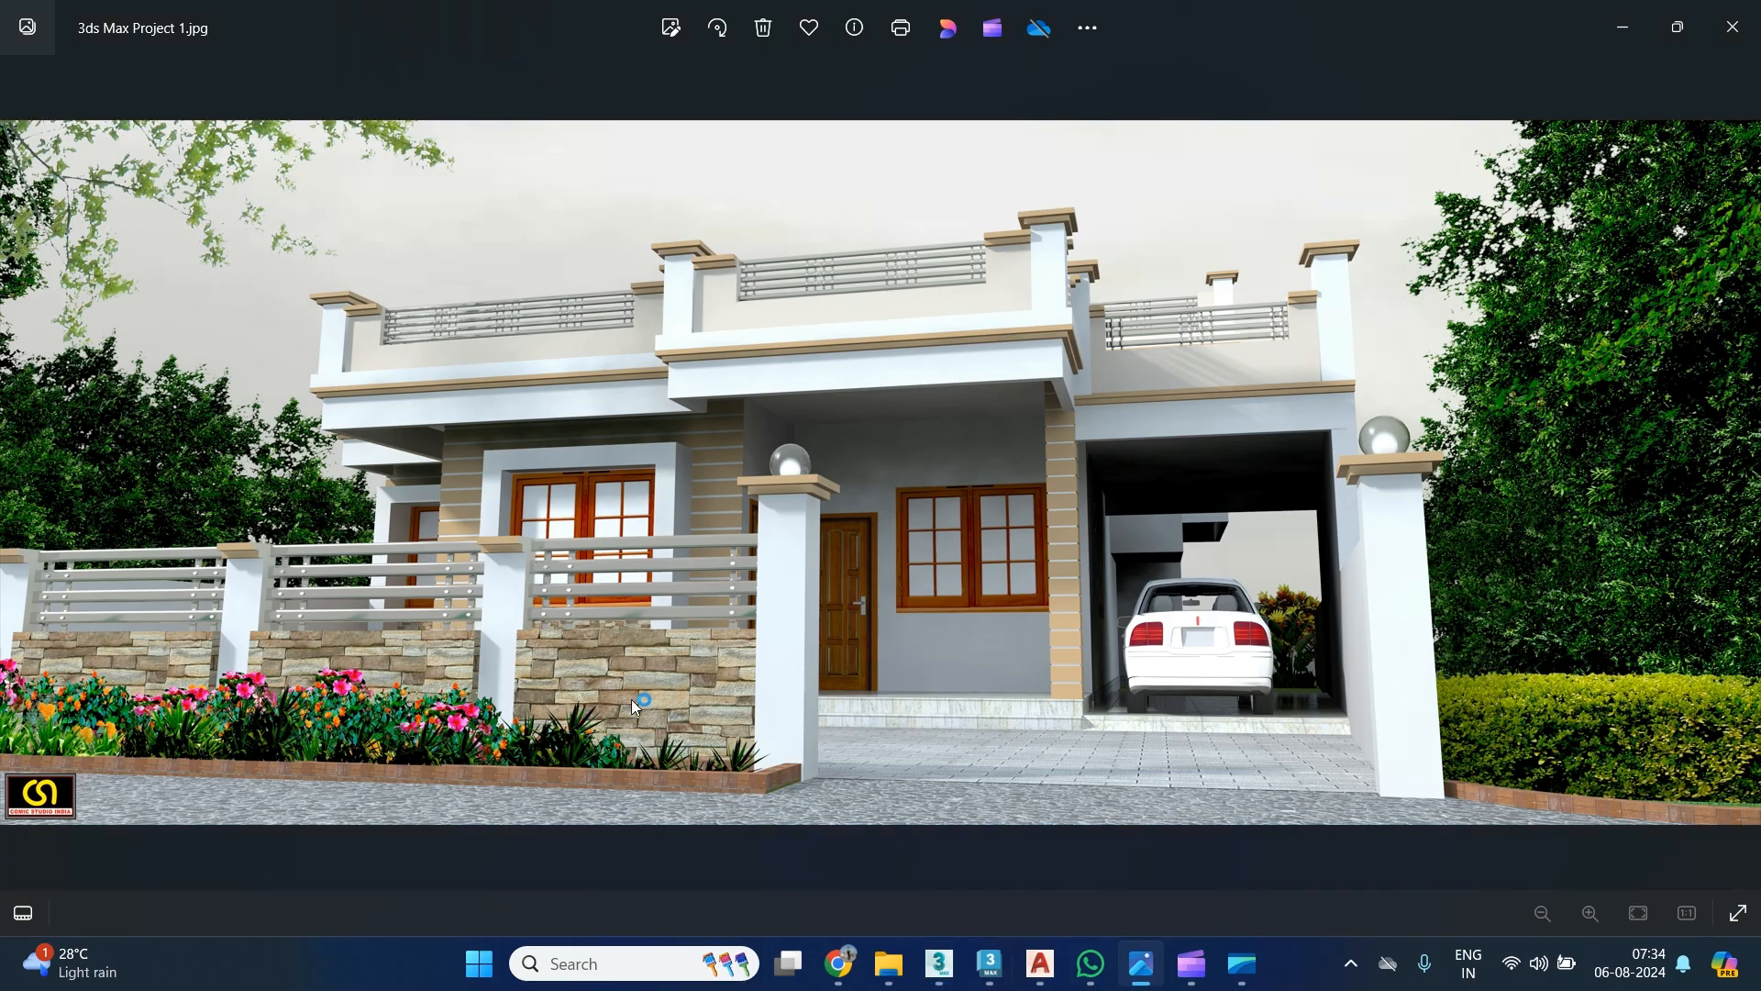
key(alt+Tab)
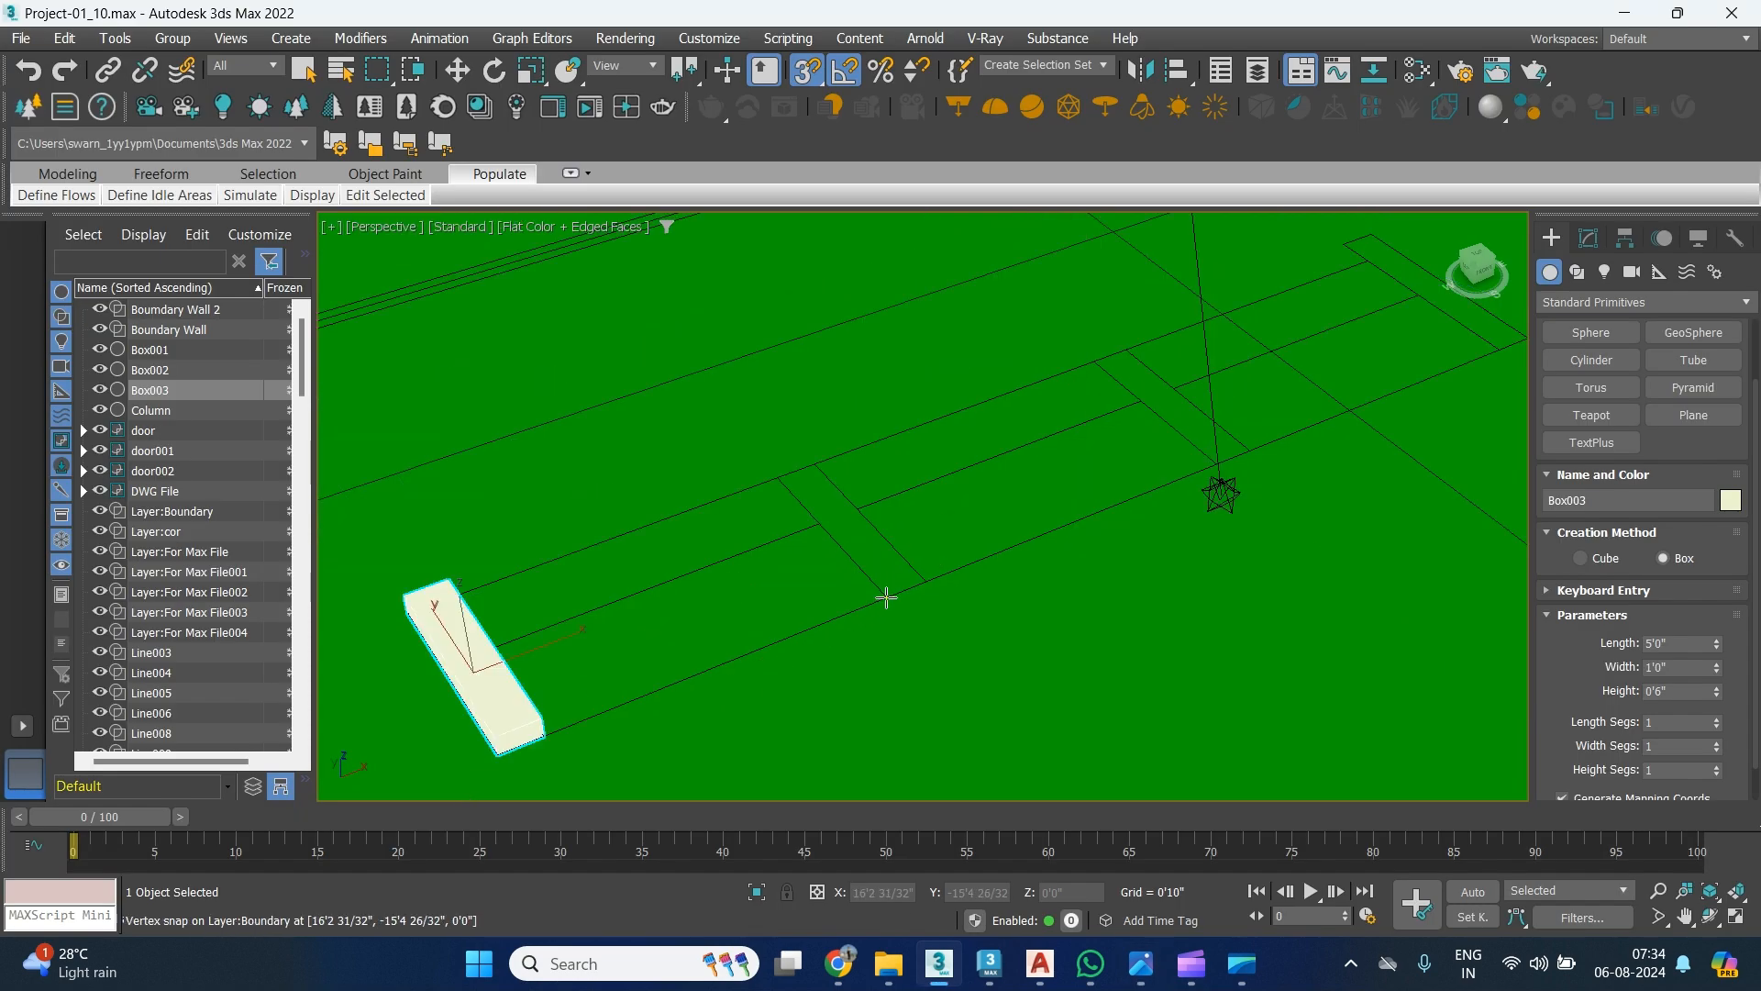
Draw a trial box over the second pillar outline, 5'0" long, 1'0" wide and 6" high, and delete it.
scroll(541, 724, up, 5)
alt+middle_drag(611, 647, 562, 733)
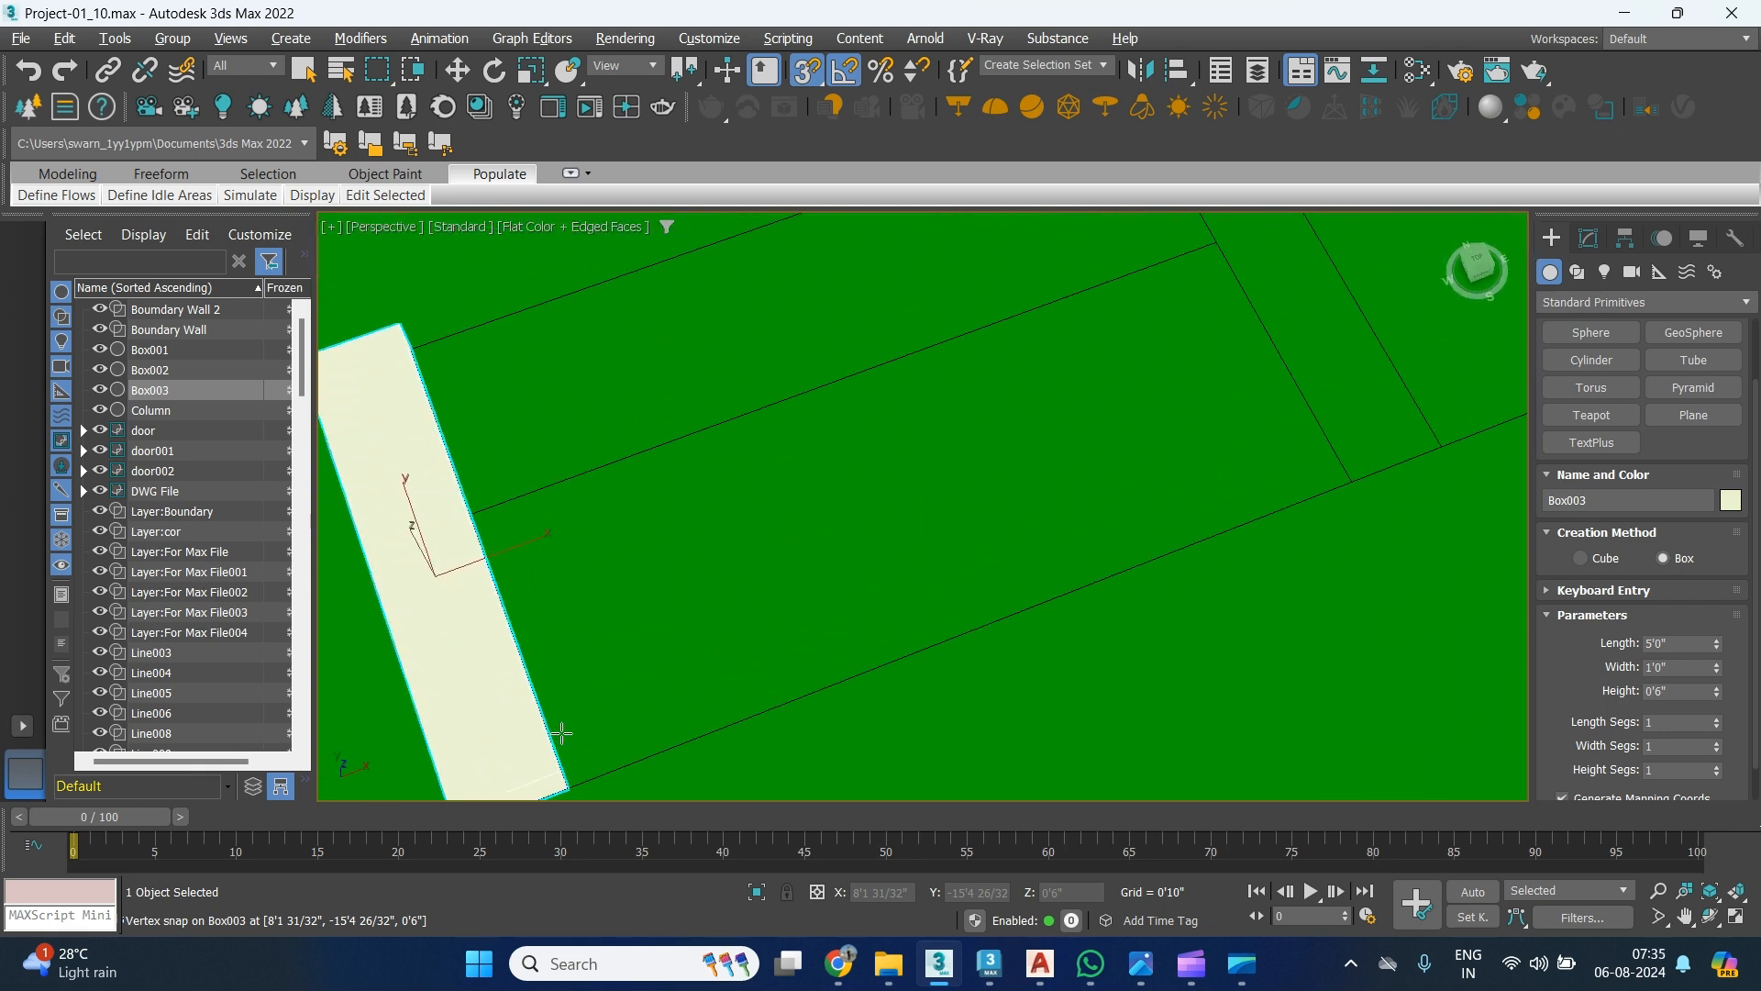
scroll(551, 718, down, 2)
scroll(1041, 660, up, 3)
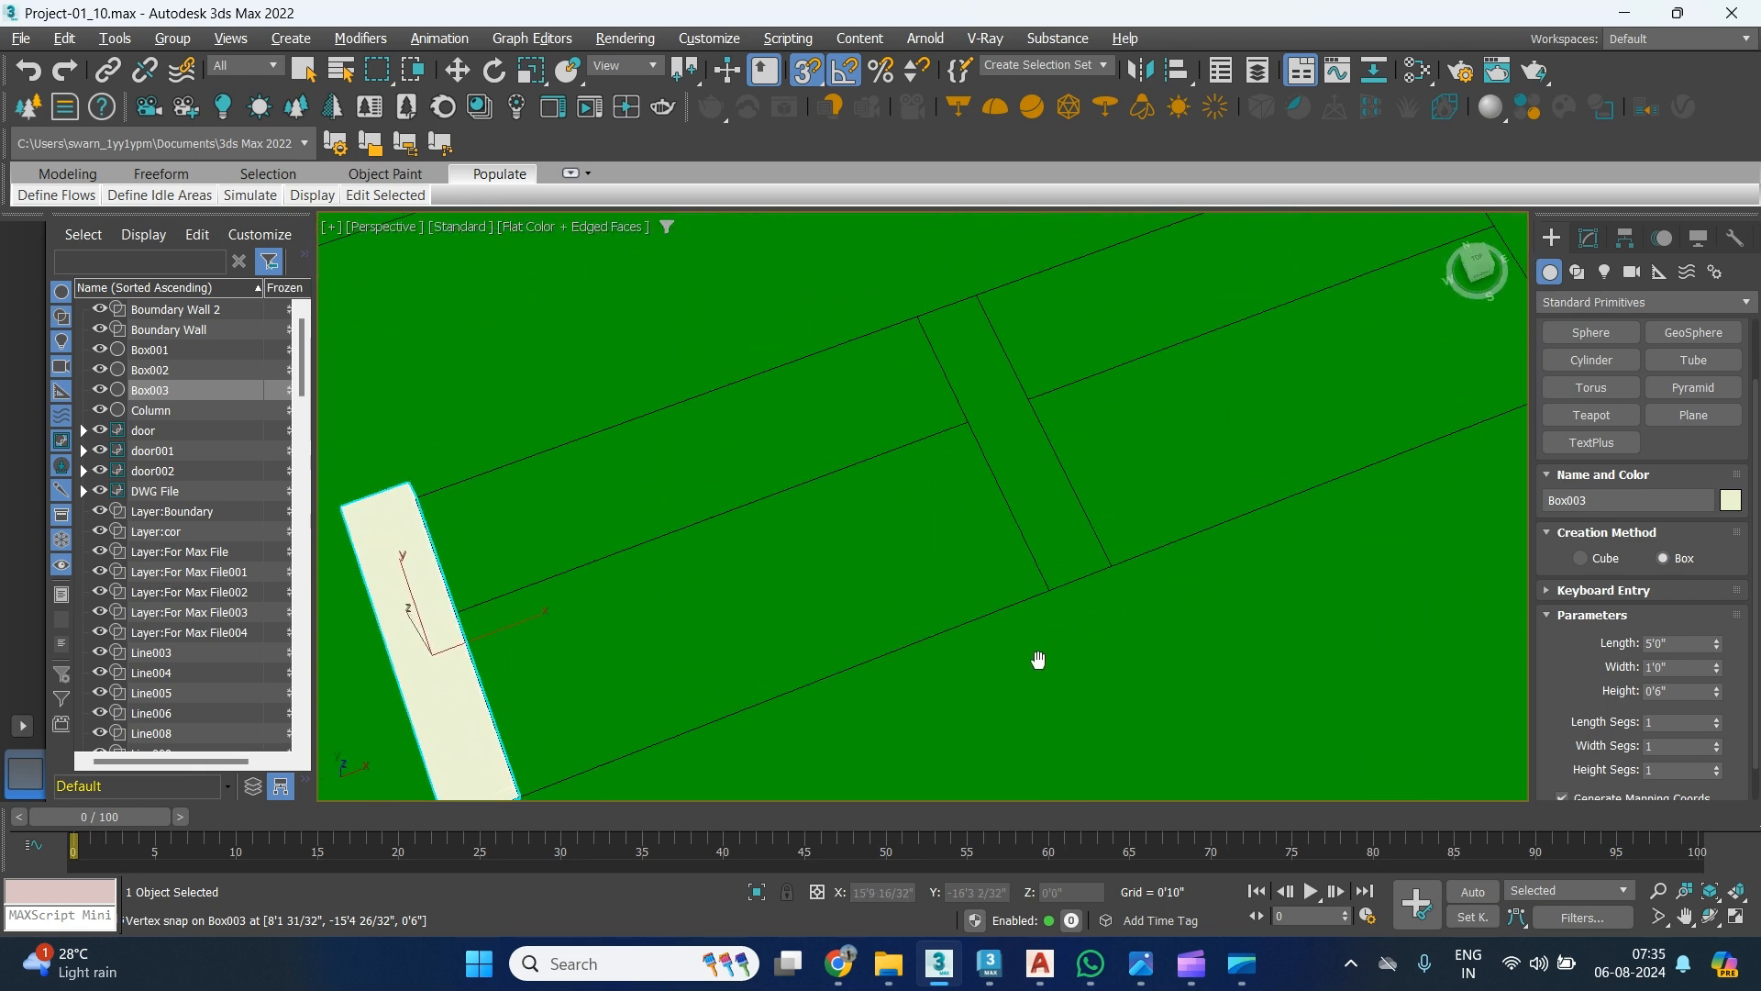
drag(1001, 633, 926, 353)
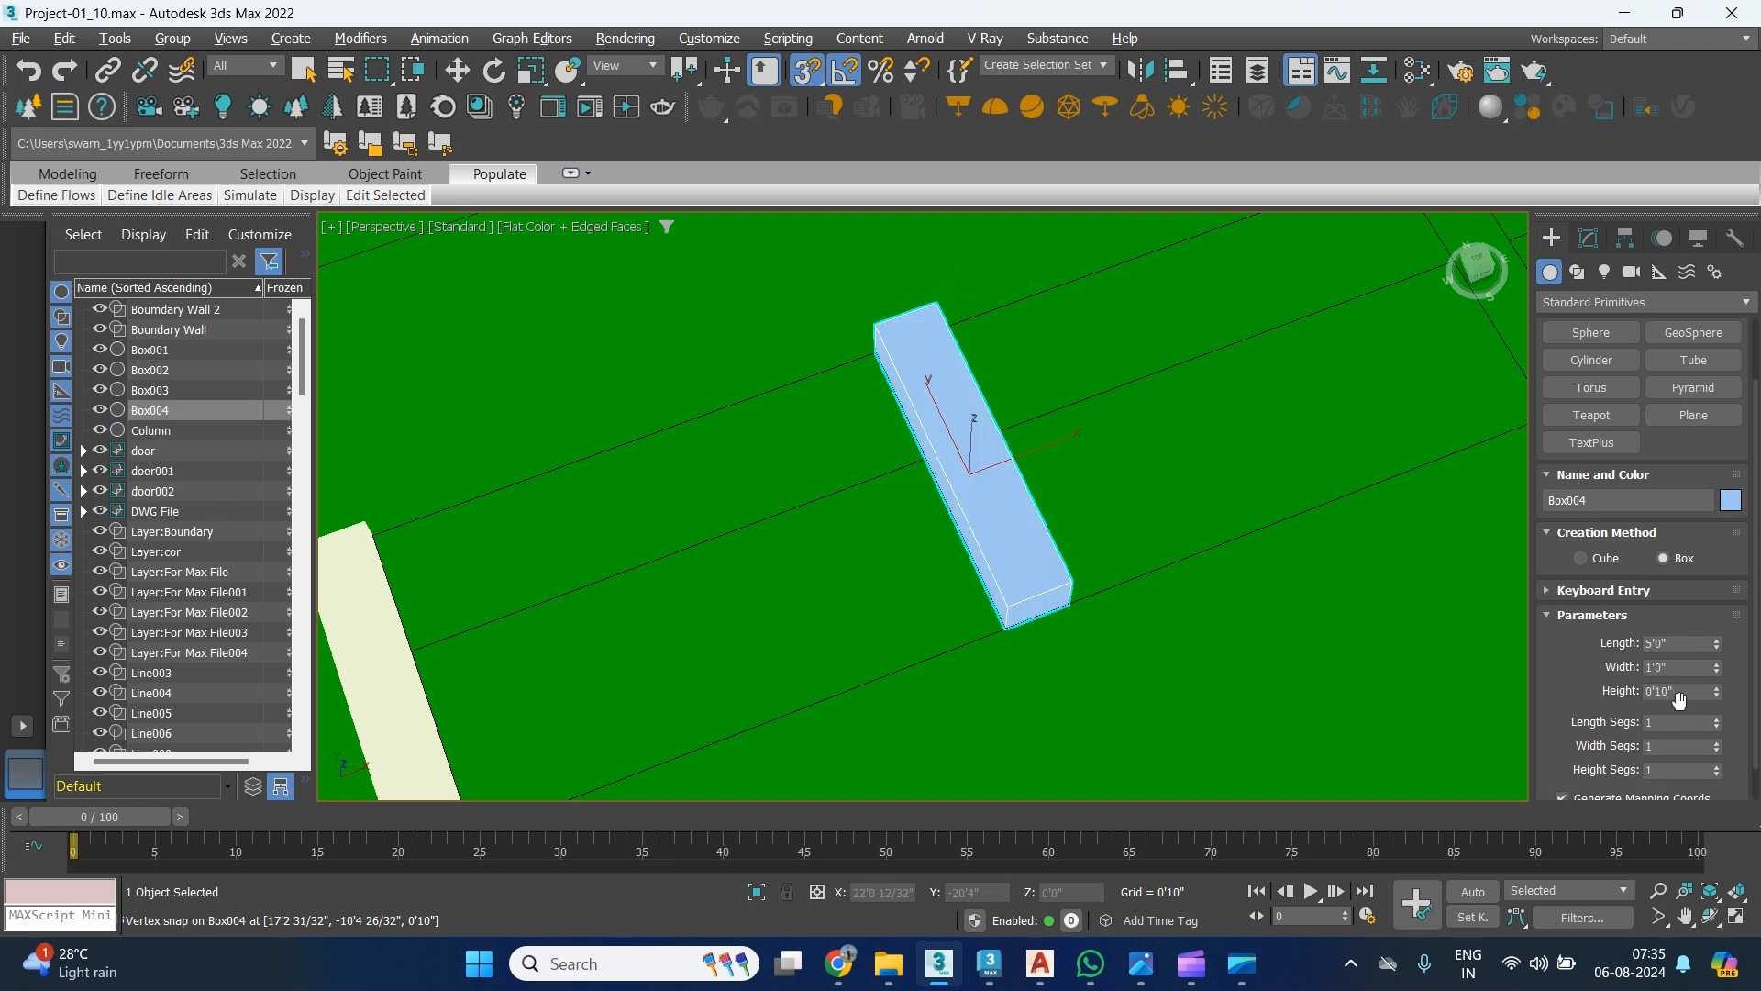
double_click(1662, 689)
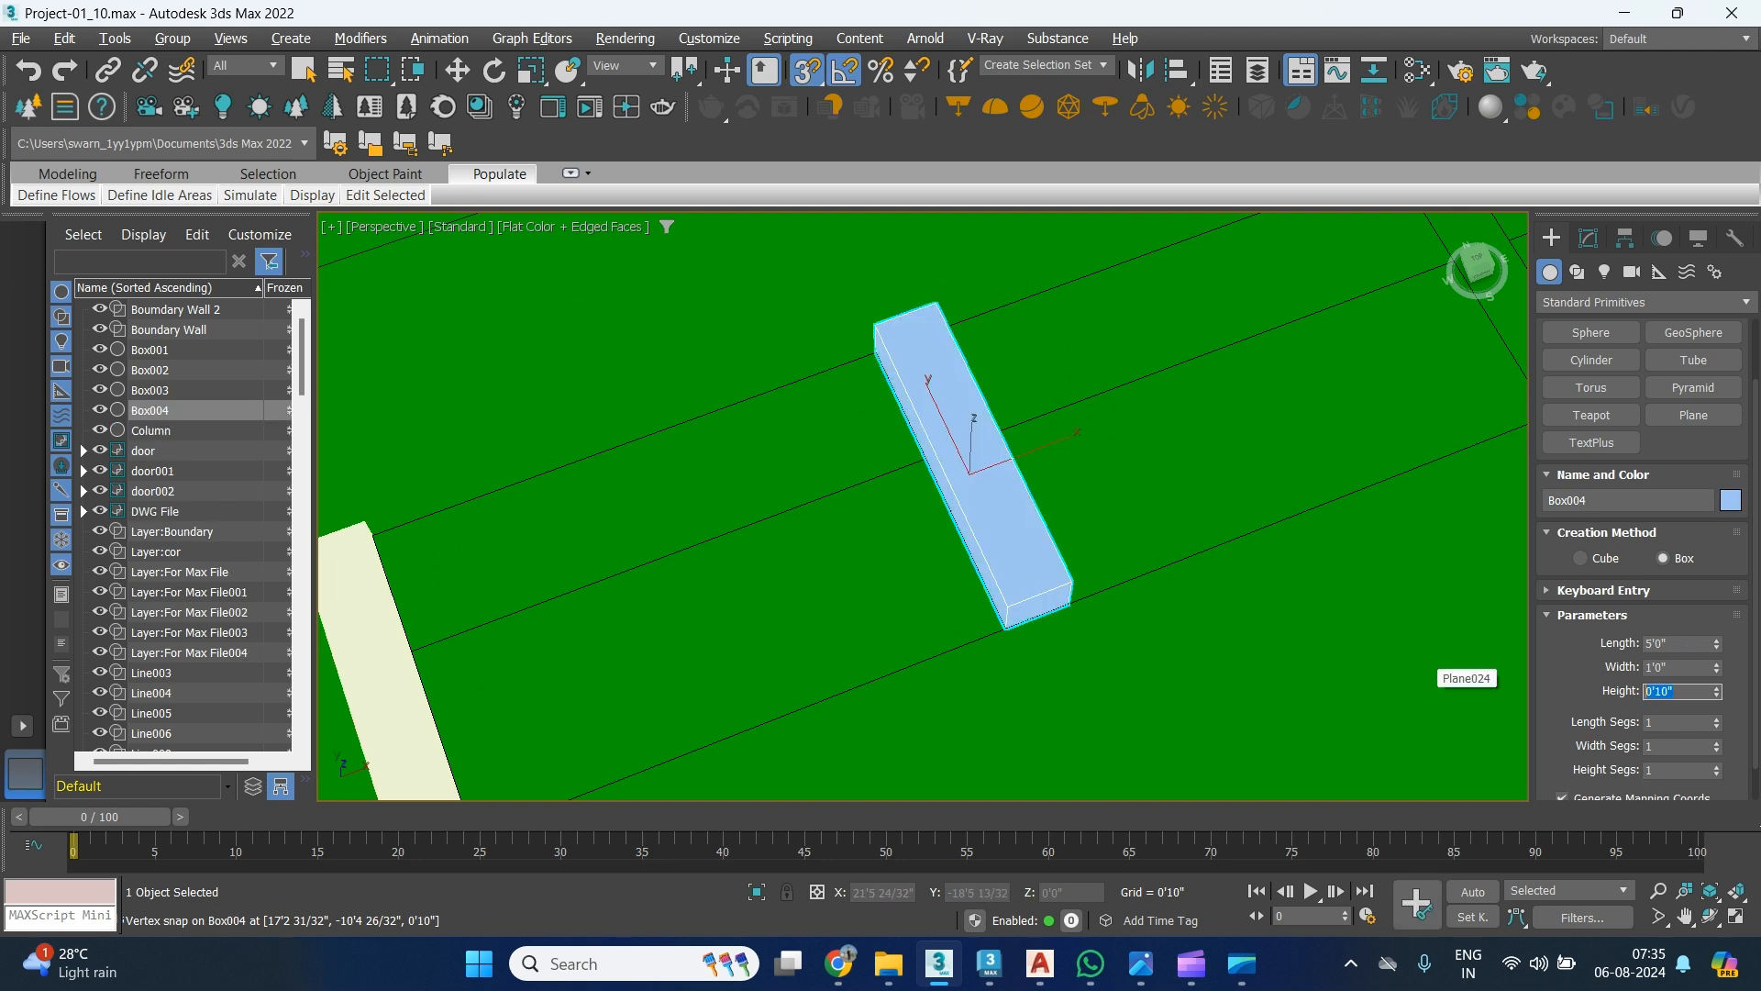
text(6)
key(Return)
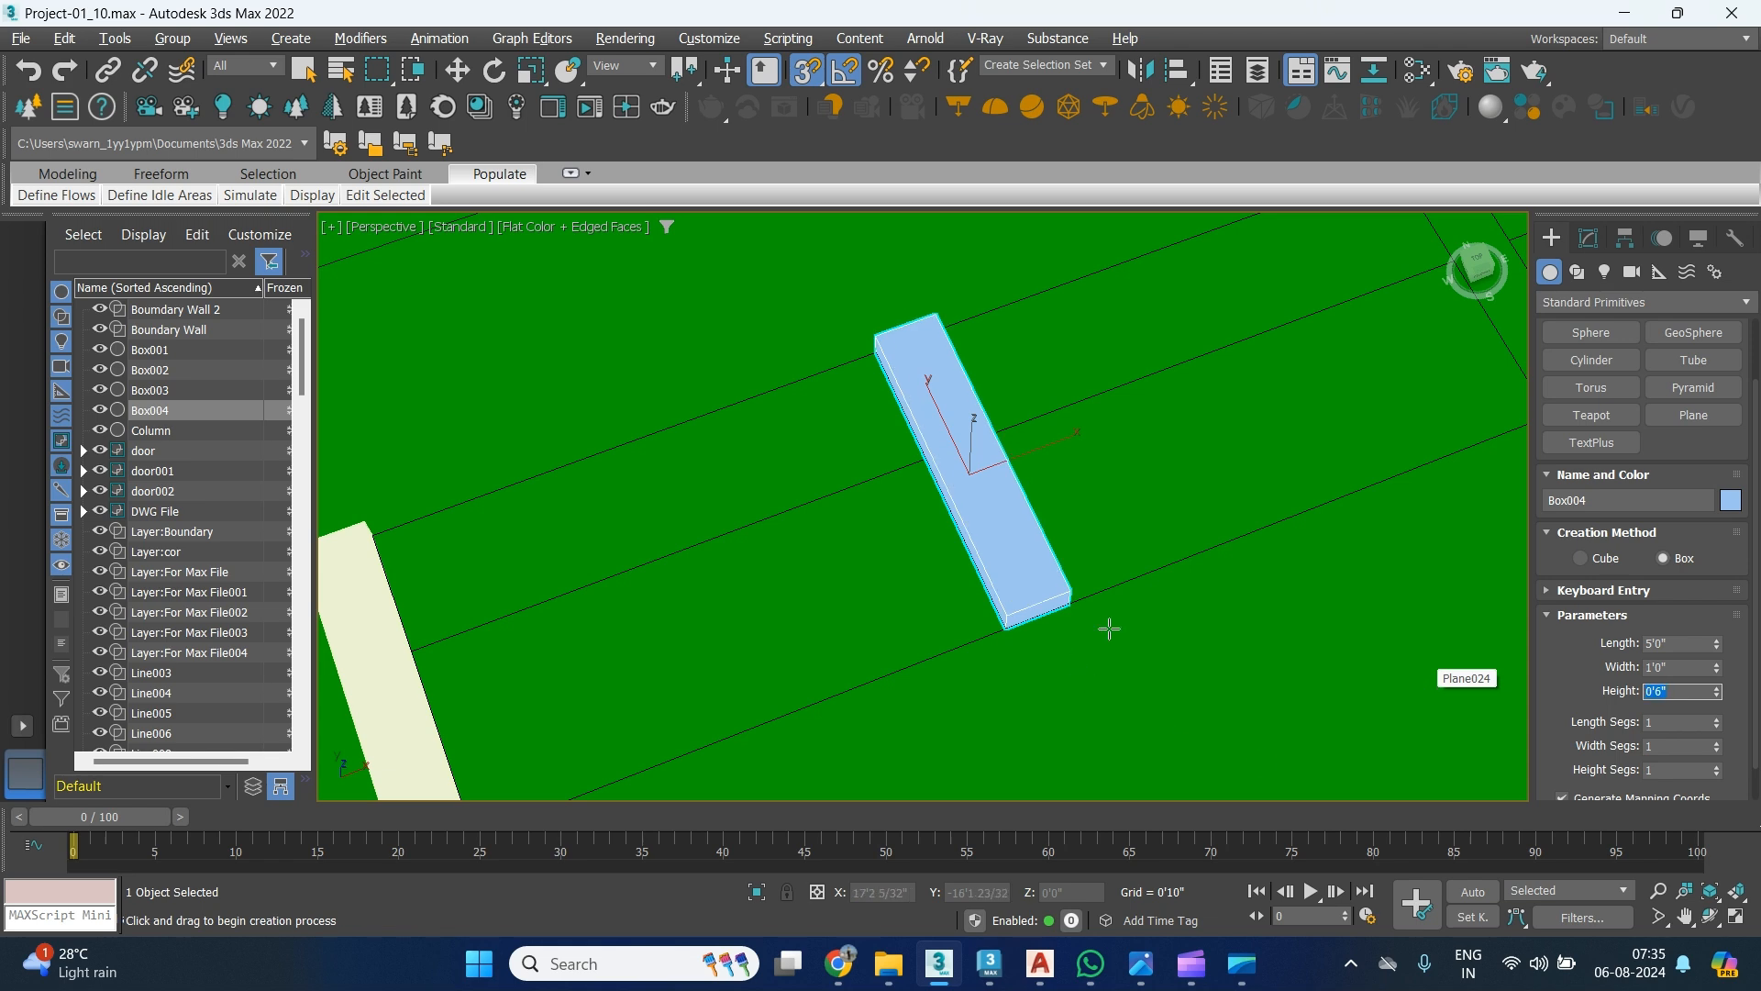
scroll(1121, 579, down, 5)
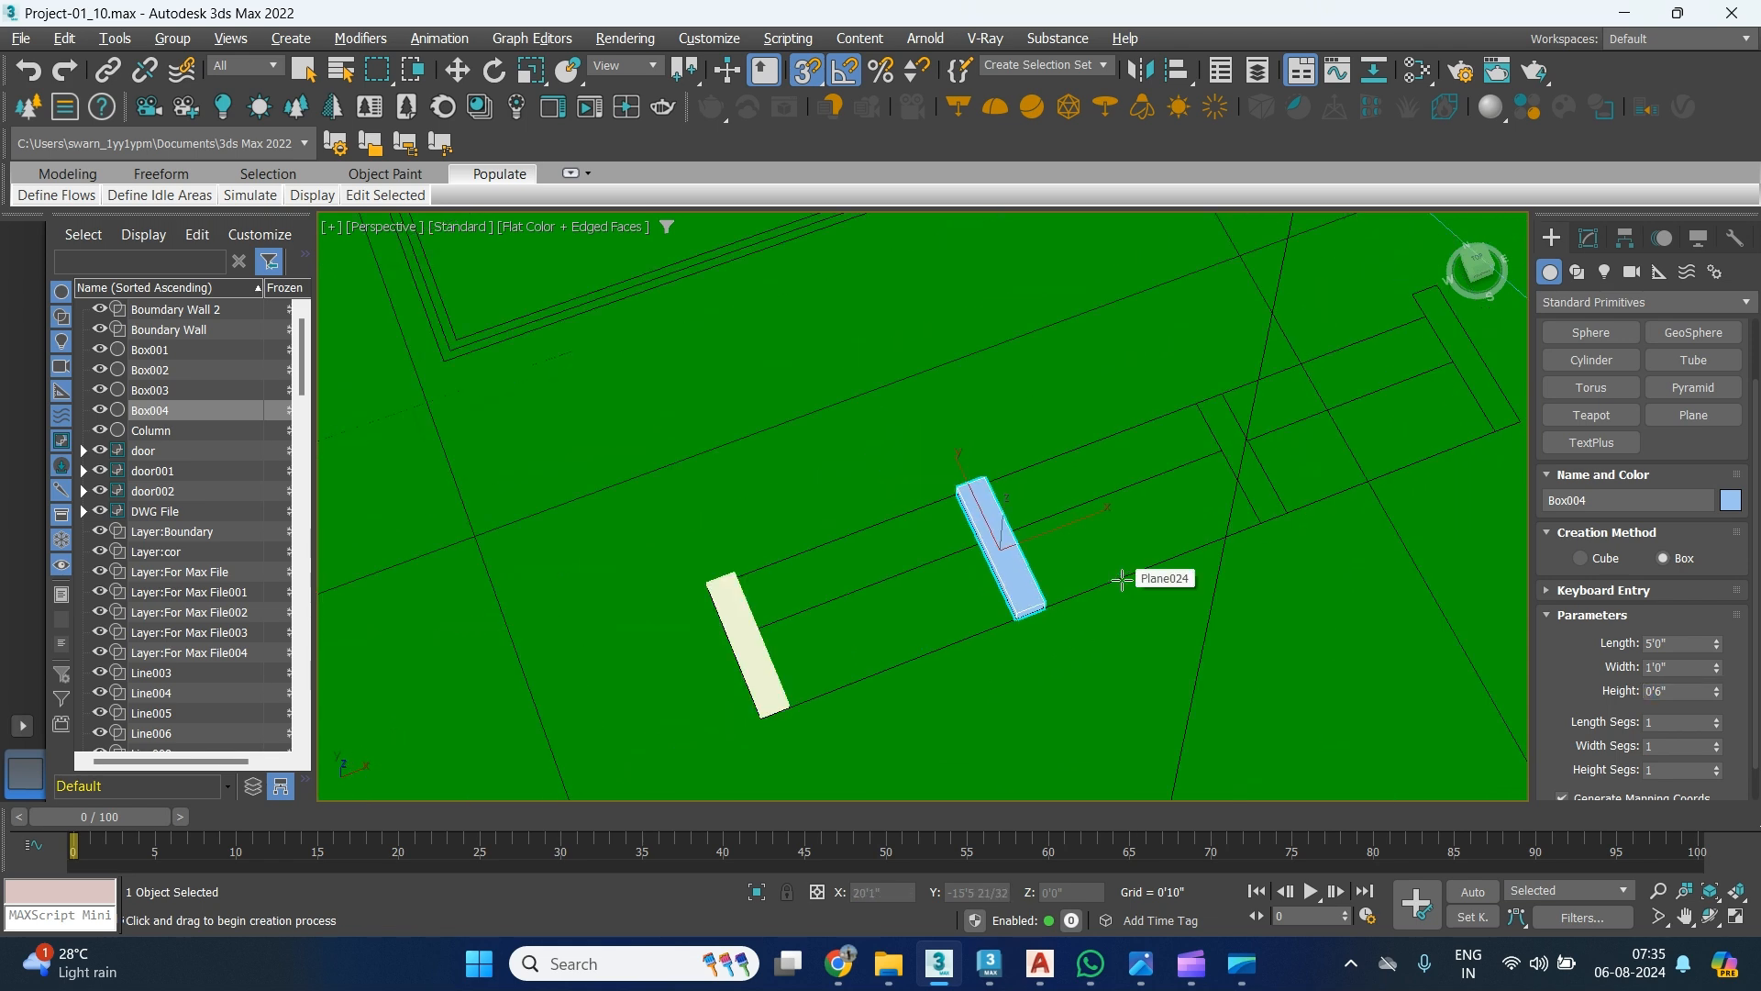
right_click(1121, 580)
key(Delete)
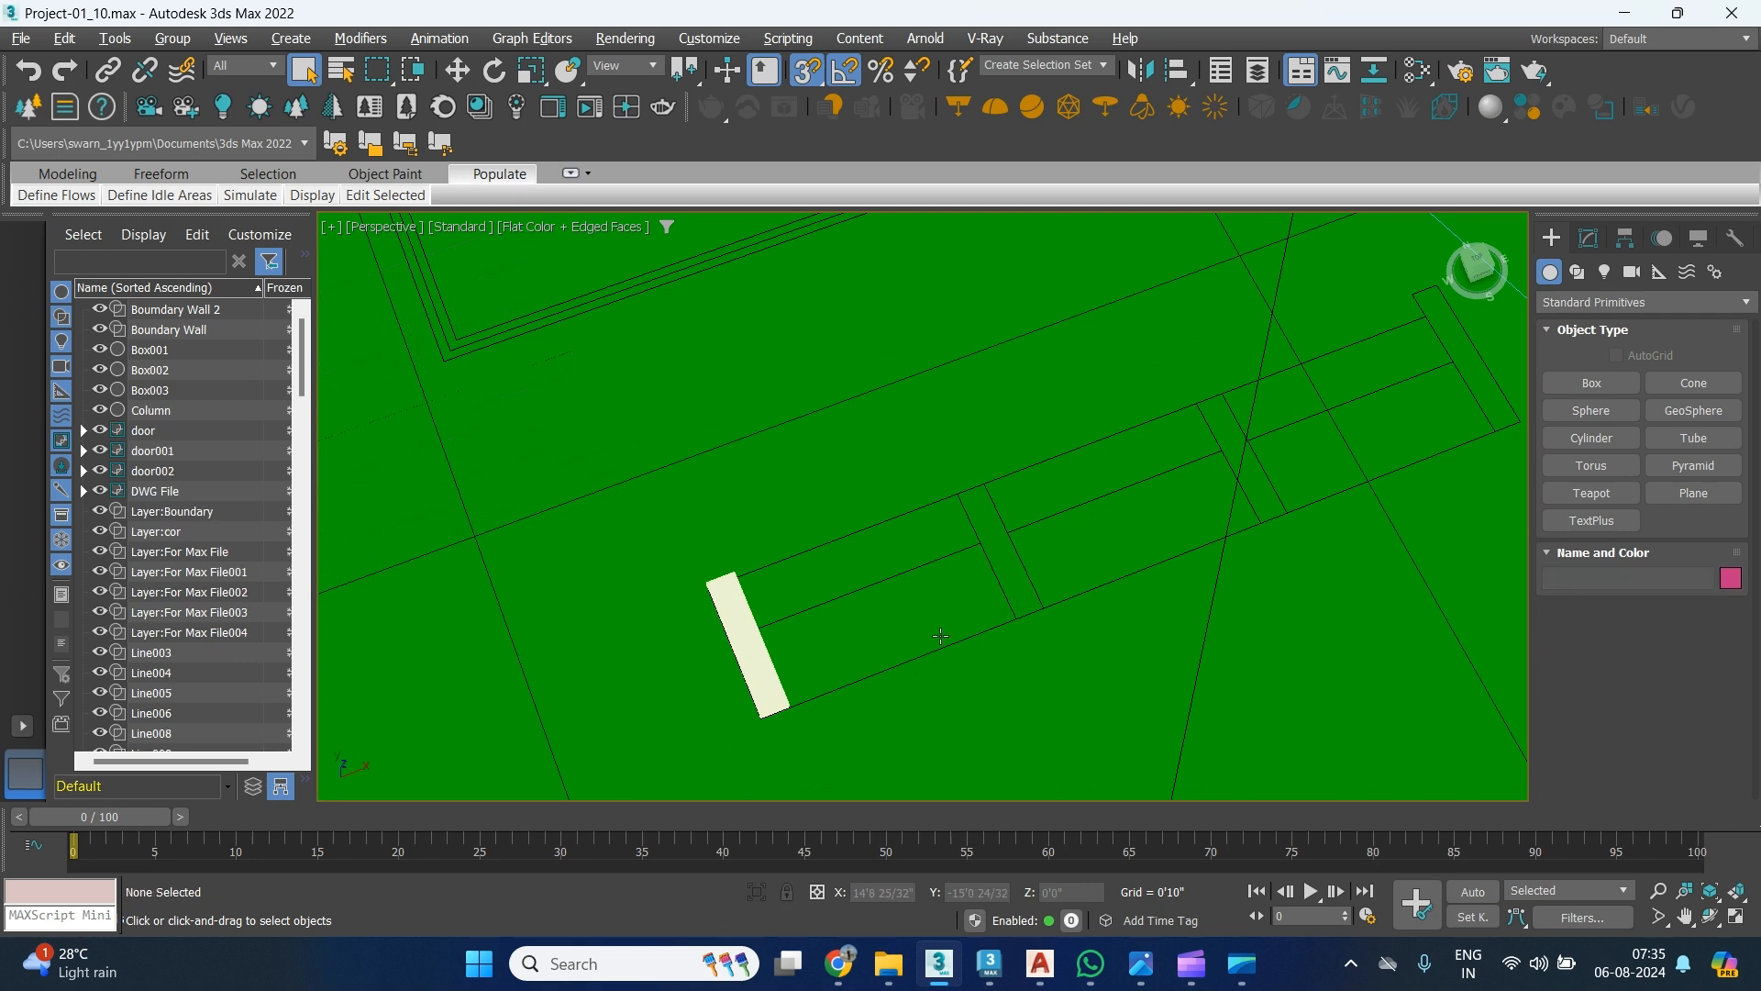
Select the end pillar's box with the Move tool and show the perspective view in wireframe.
click(749, 660)
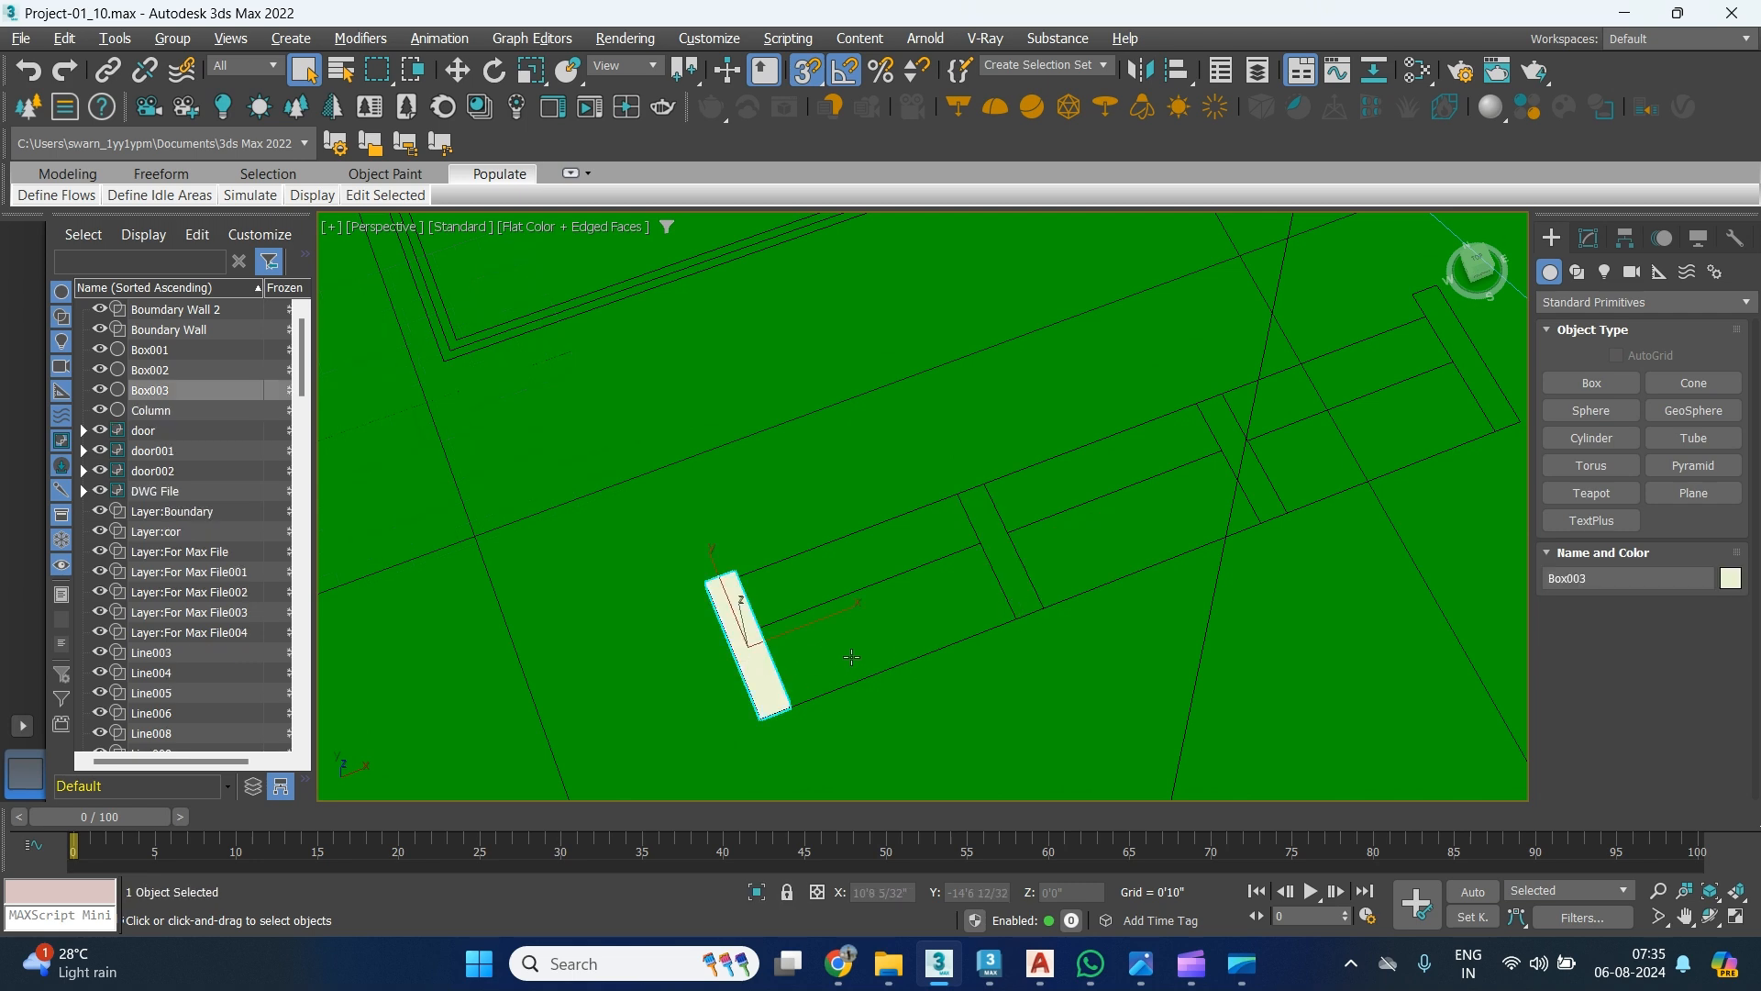
click(456, 70)
alt+middle_drag(968, 667, 998, 635)
scroll(881, 618, up, 4)
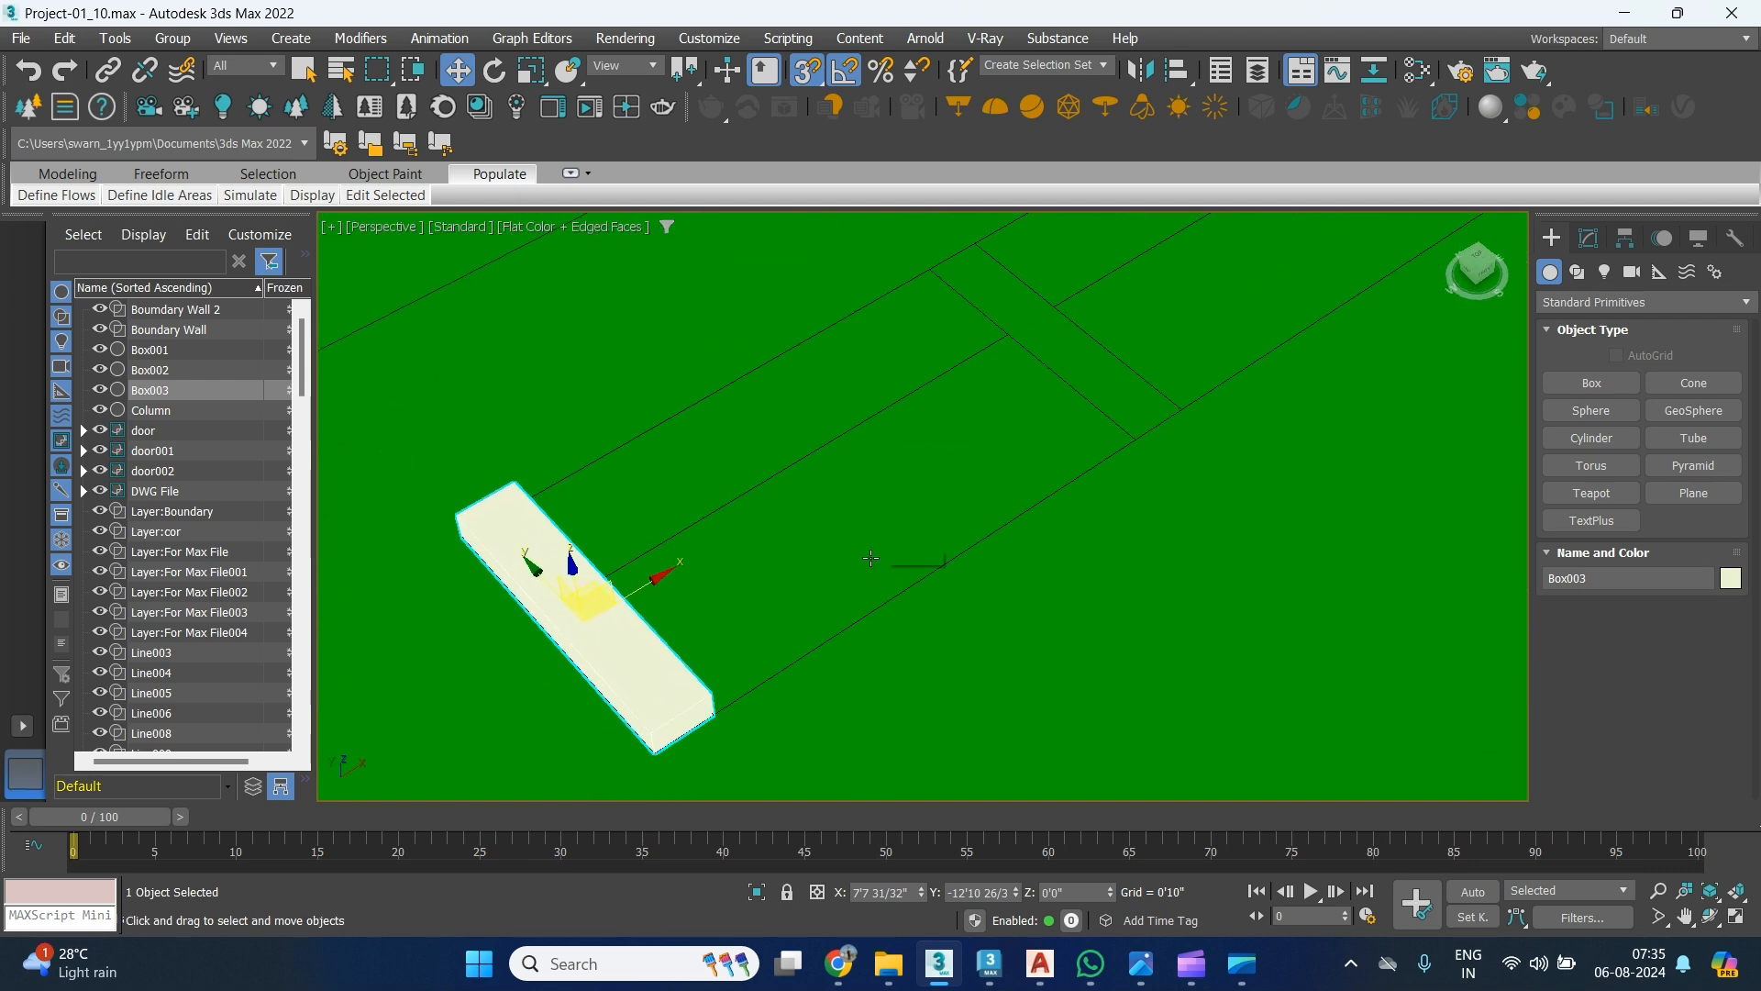
key(F3)
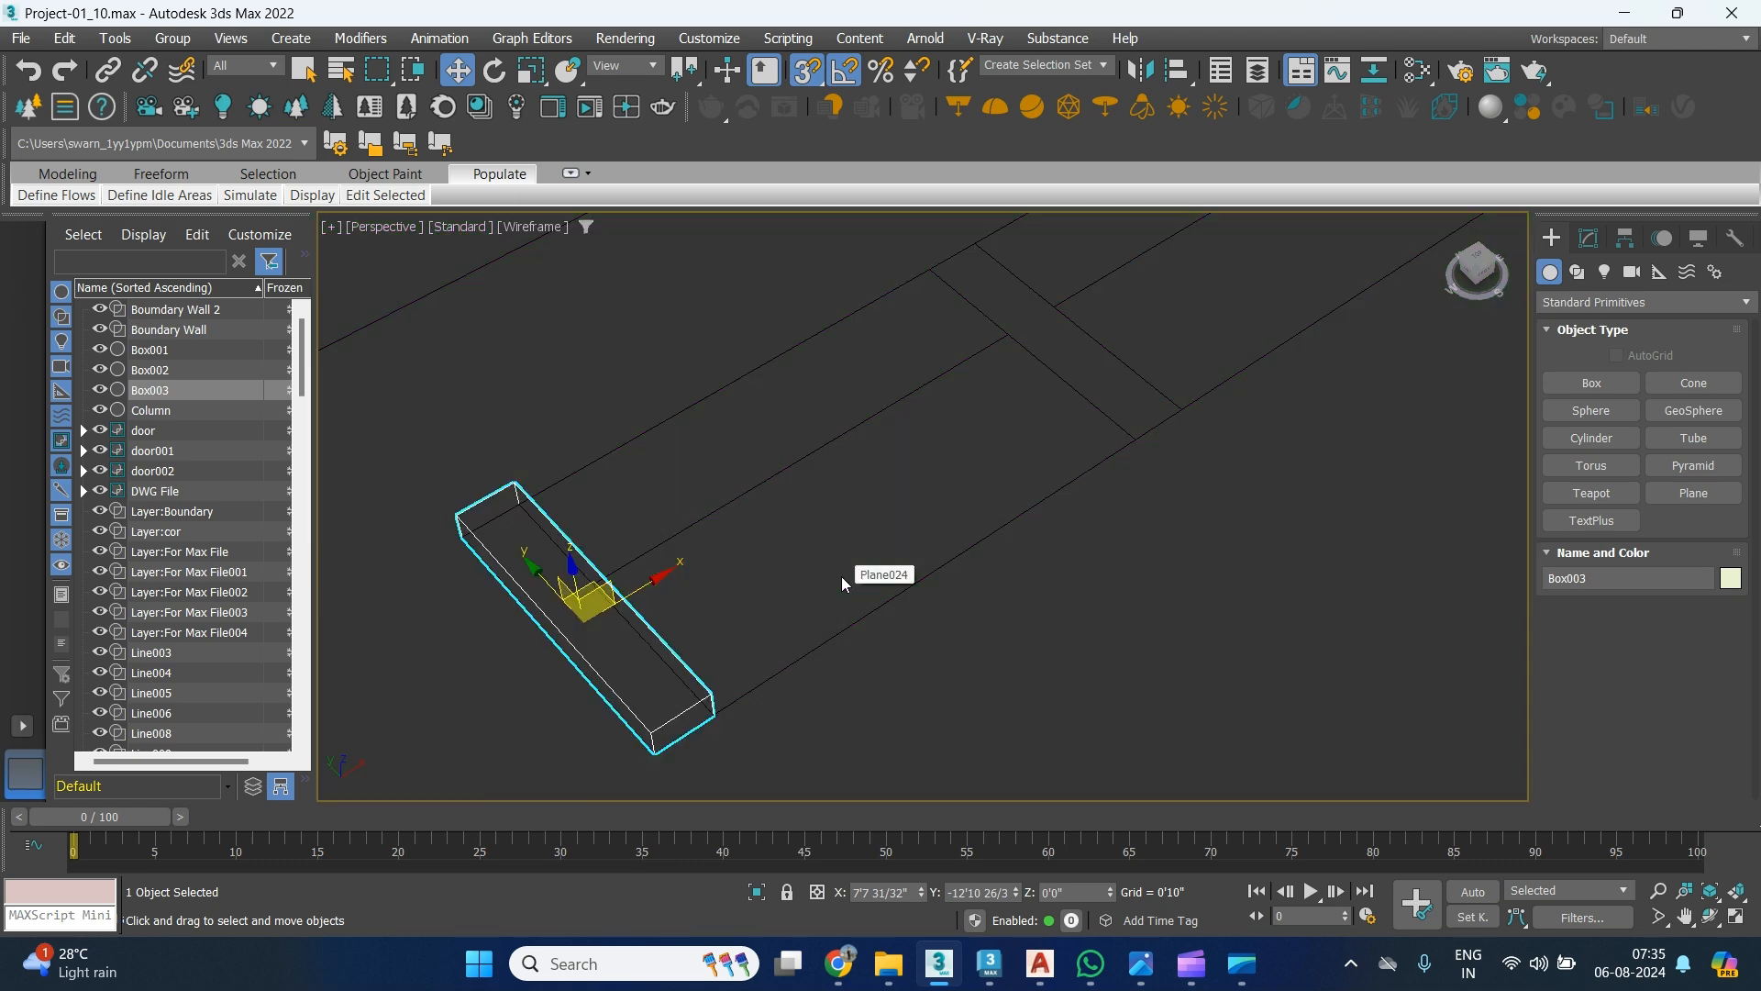
alt+middle_drag(787, 640, 816, 598)
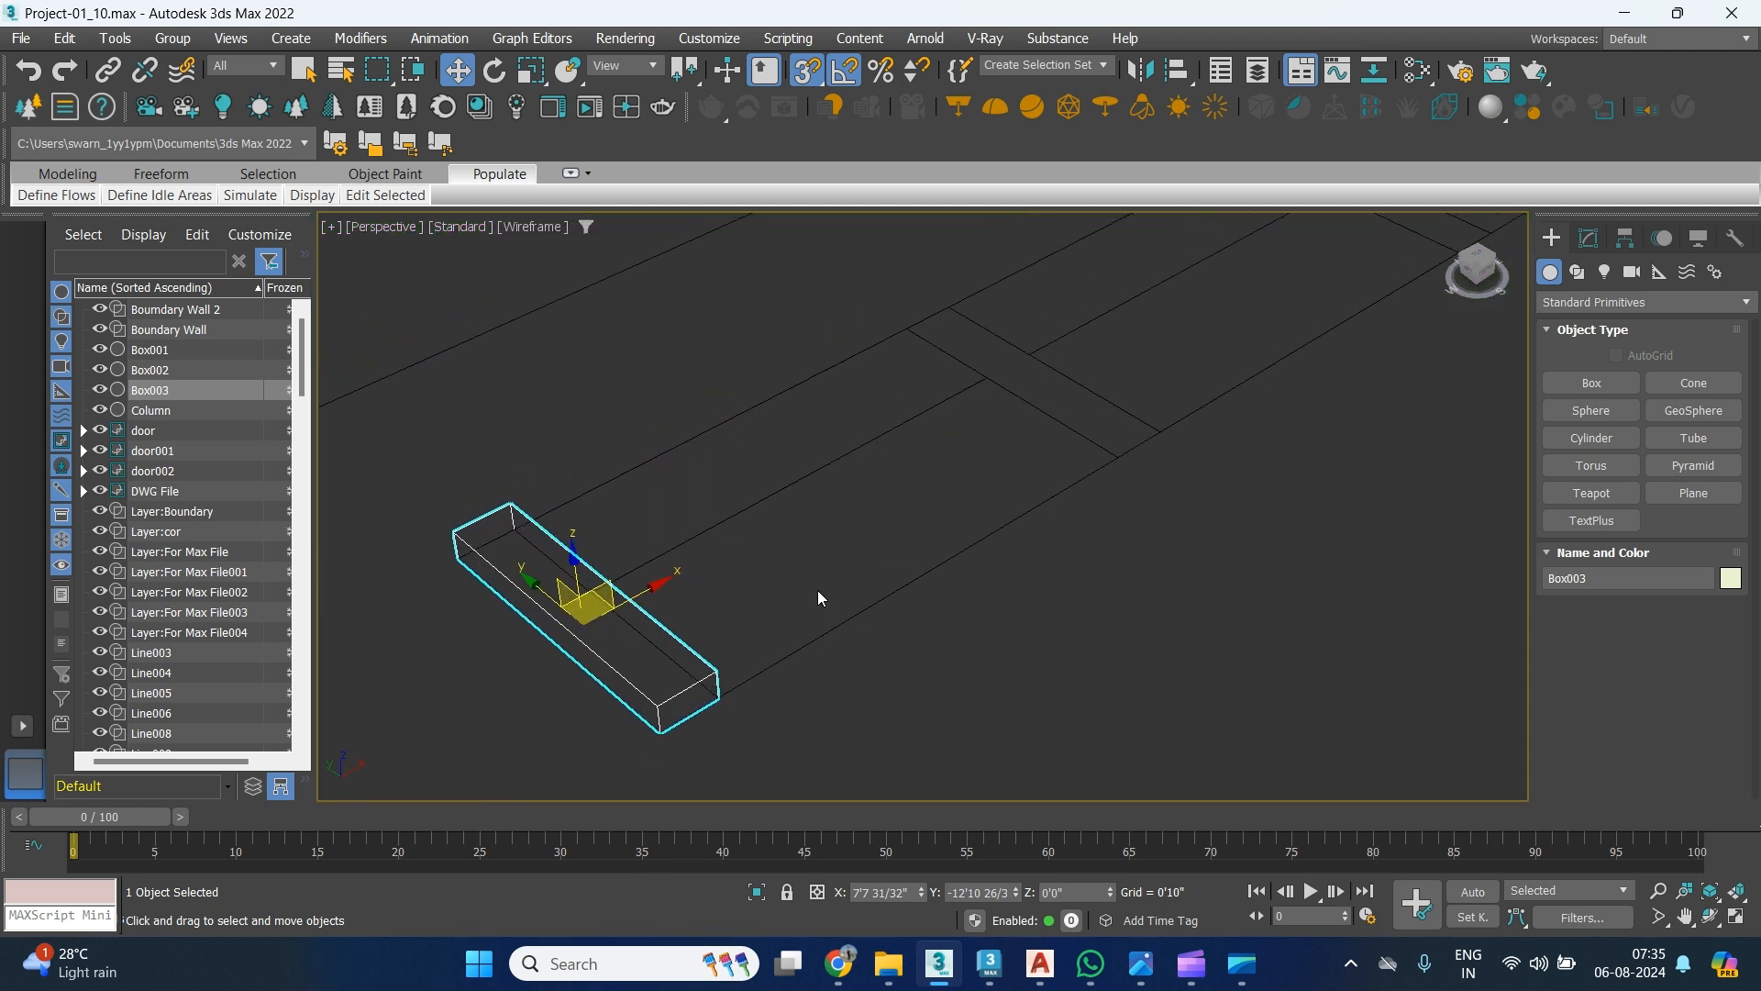
alt+middle_drag(833, 580, 847, 552)
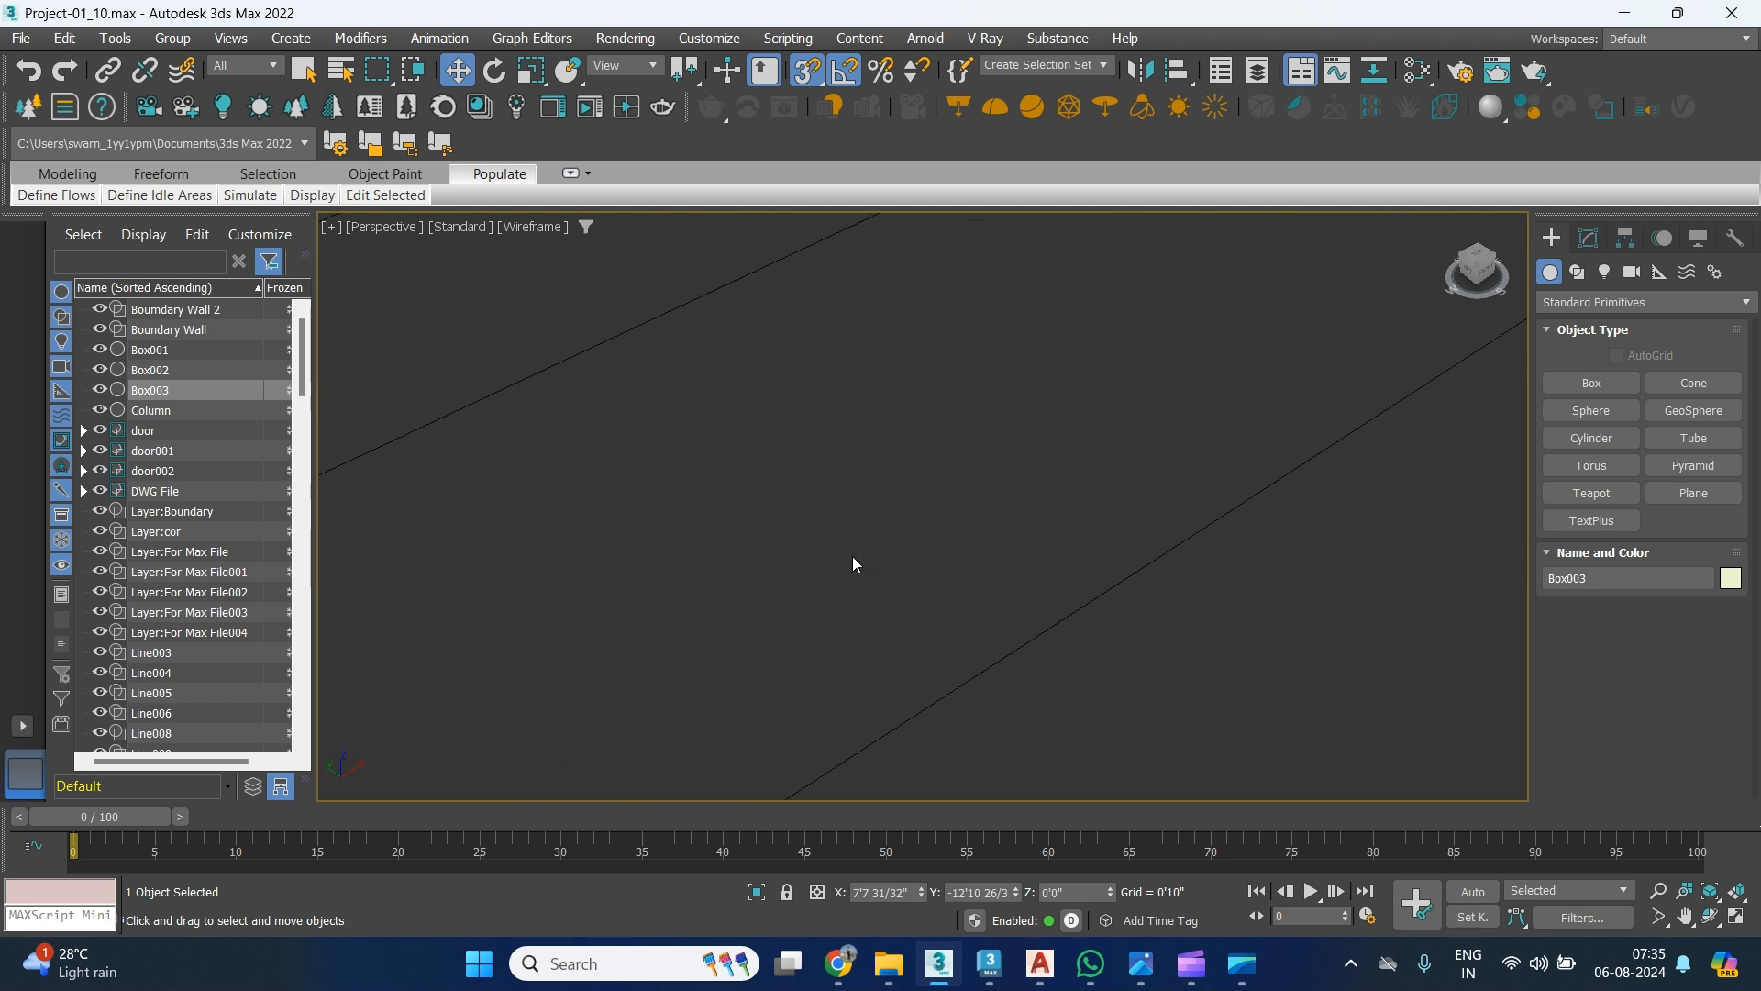
alt+middle_drag(855, 554, 872, 585)
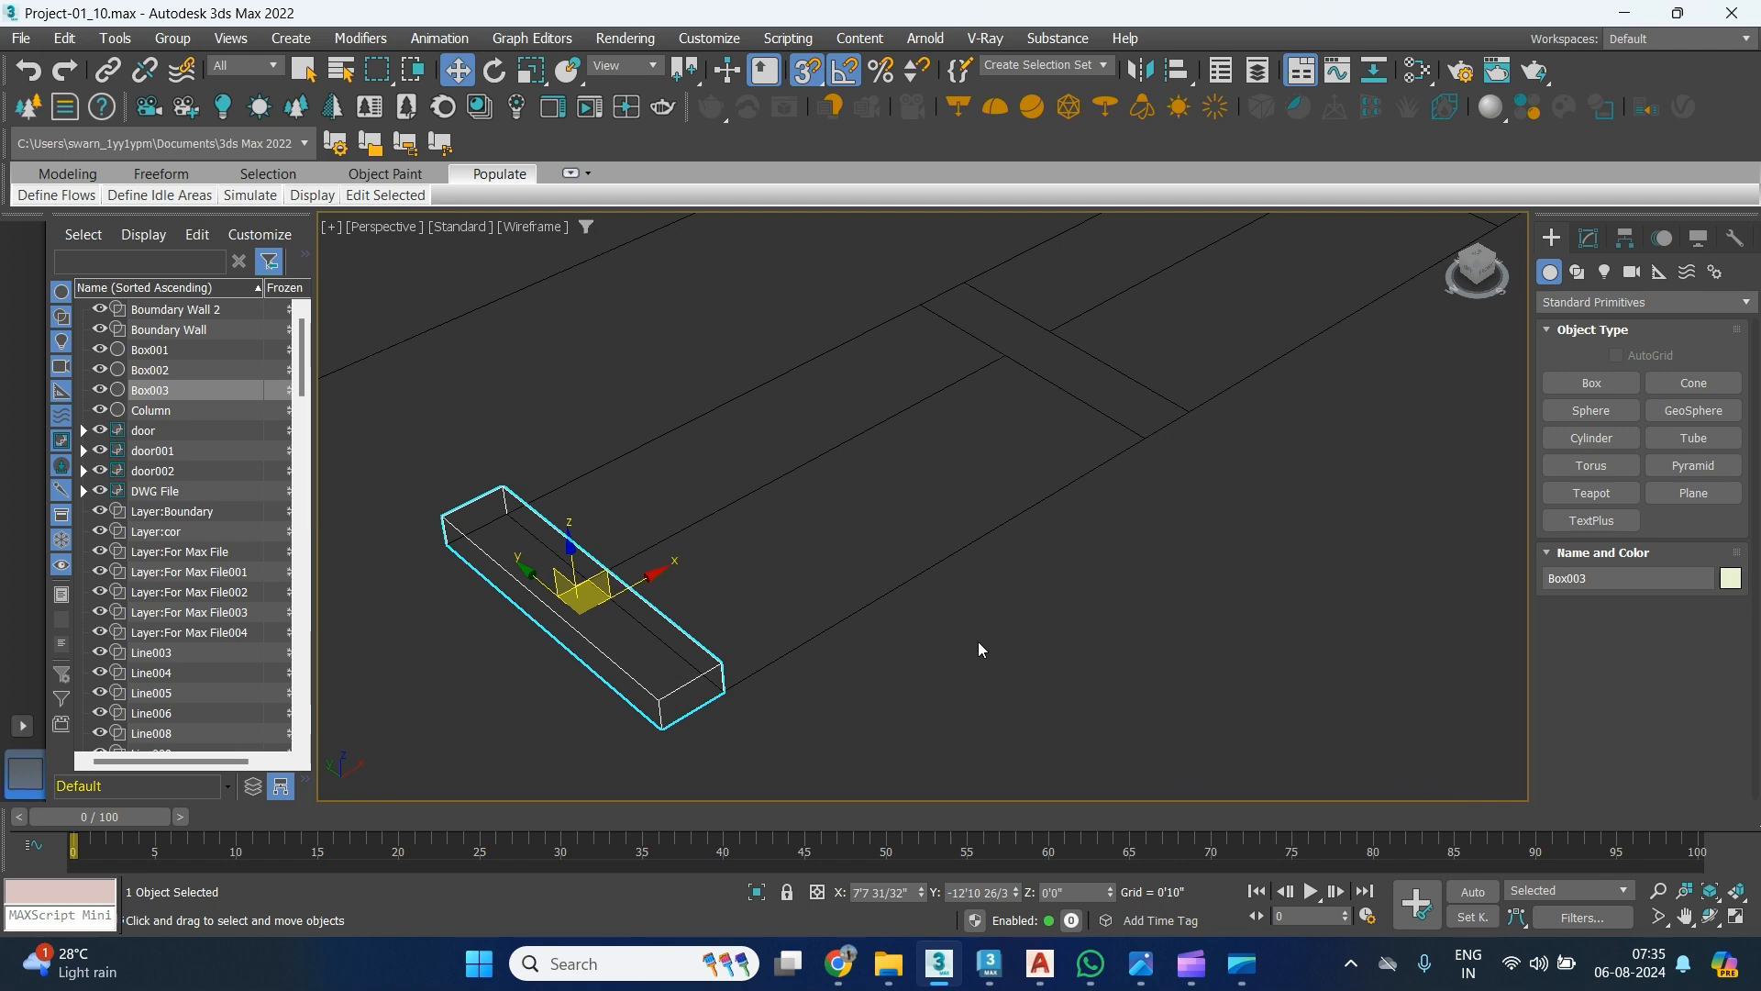
Set the imported boundary outline's object color to white, and reselect the end pillar's box.
click(915, 536)
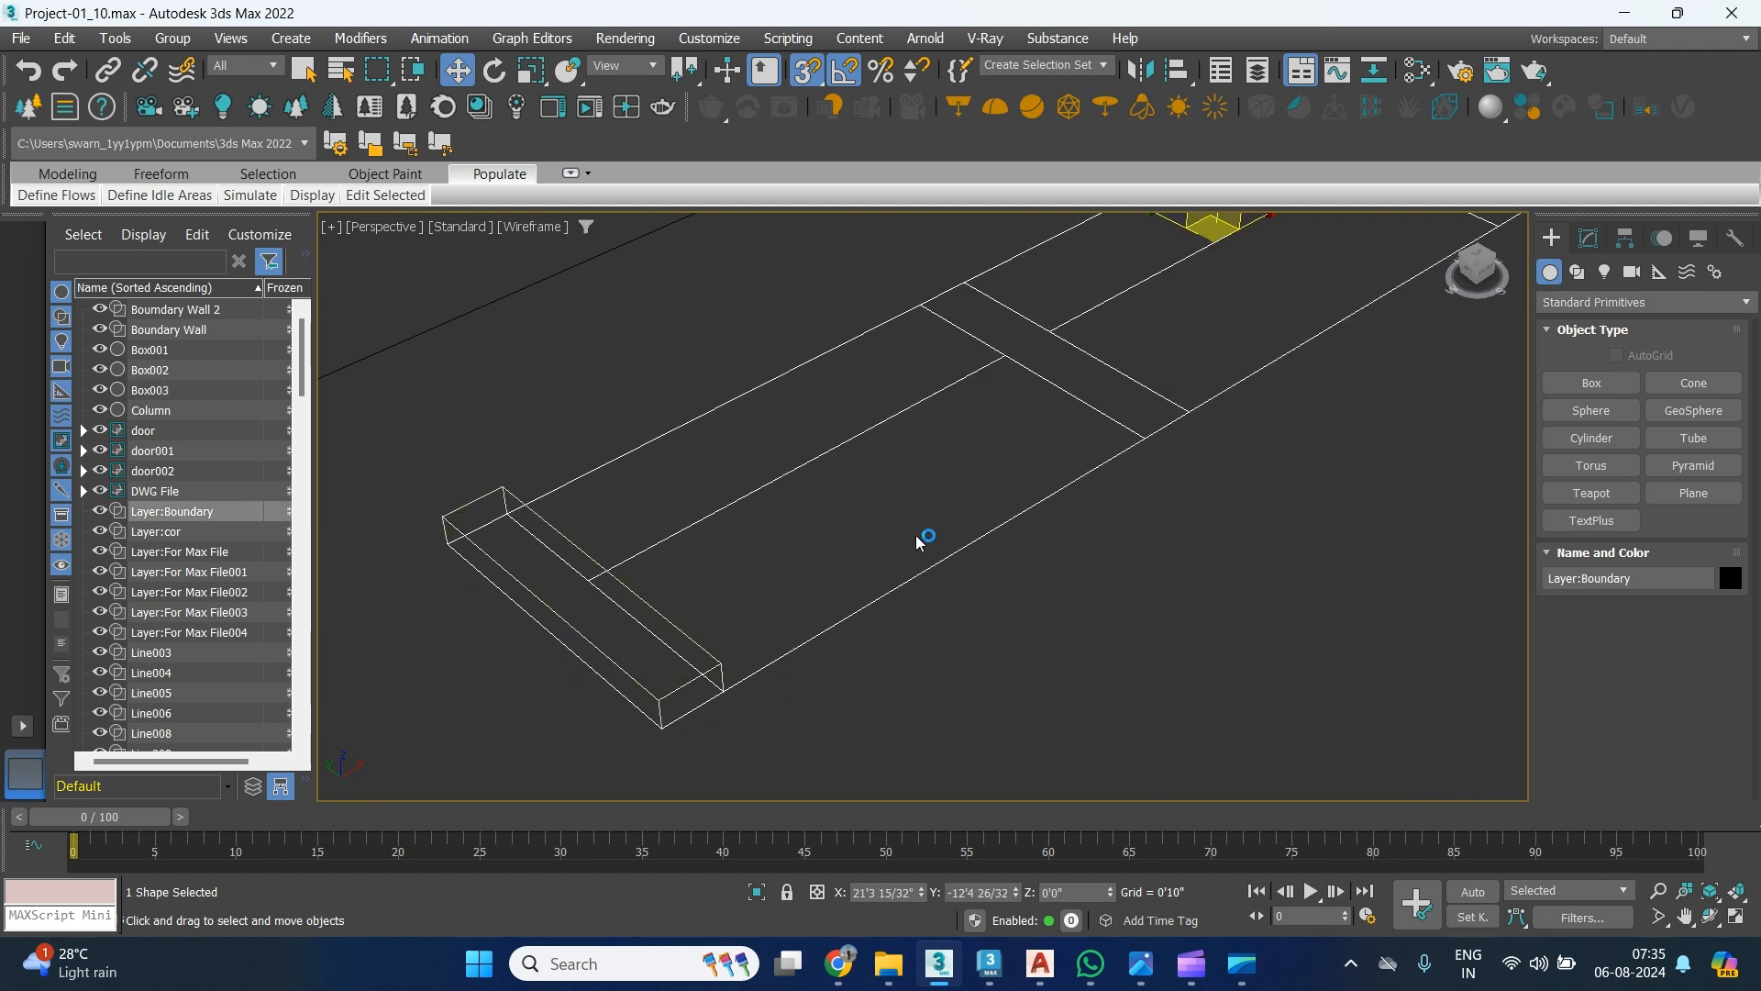
click(1732, 578)
click(1100, 530)
click(1005, 600)
click(1029, 669)
click(724, 661)
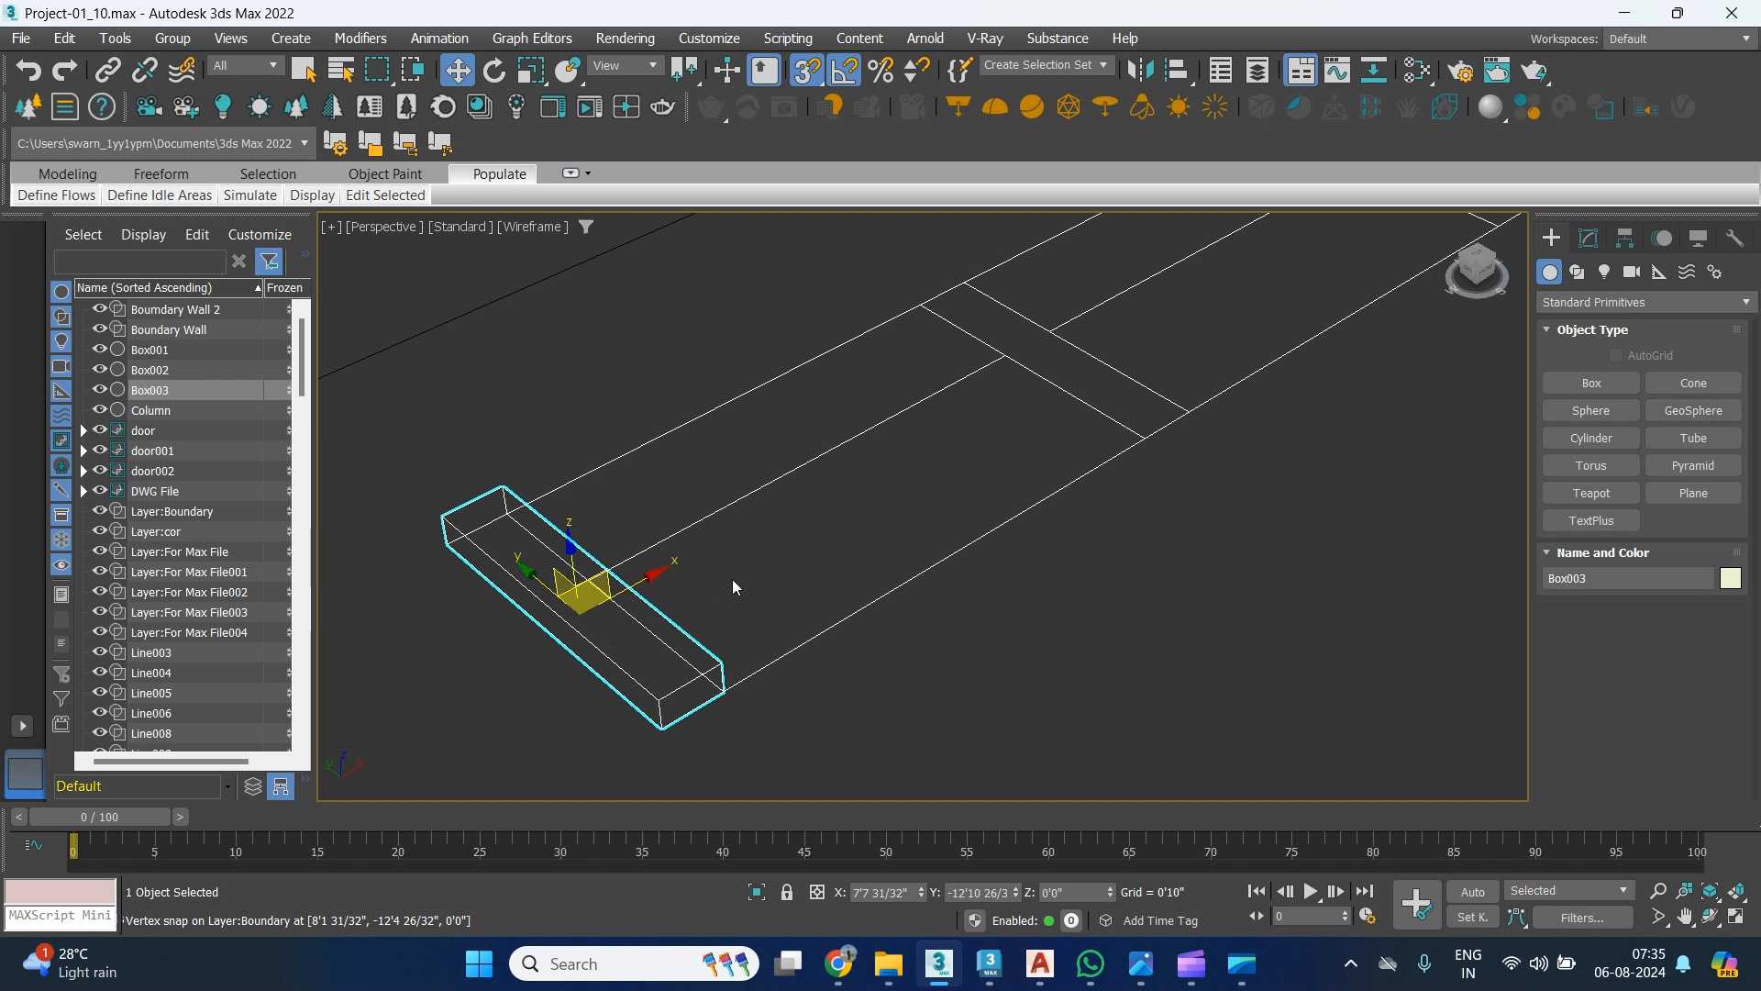
Enable axis constraints in the snap settings, keeping vertex snapping, and check the option.
shift+right_click(800, 520)
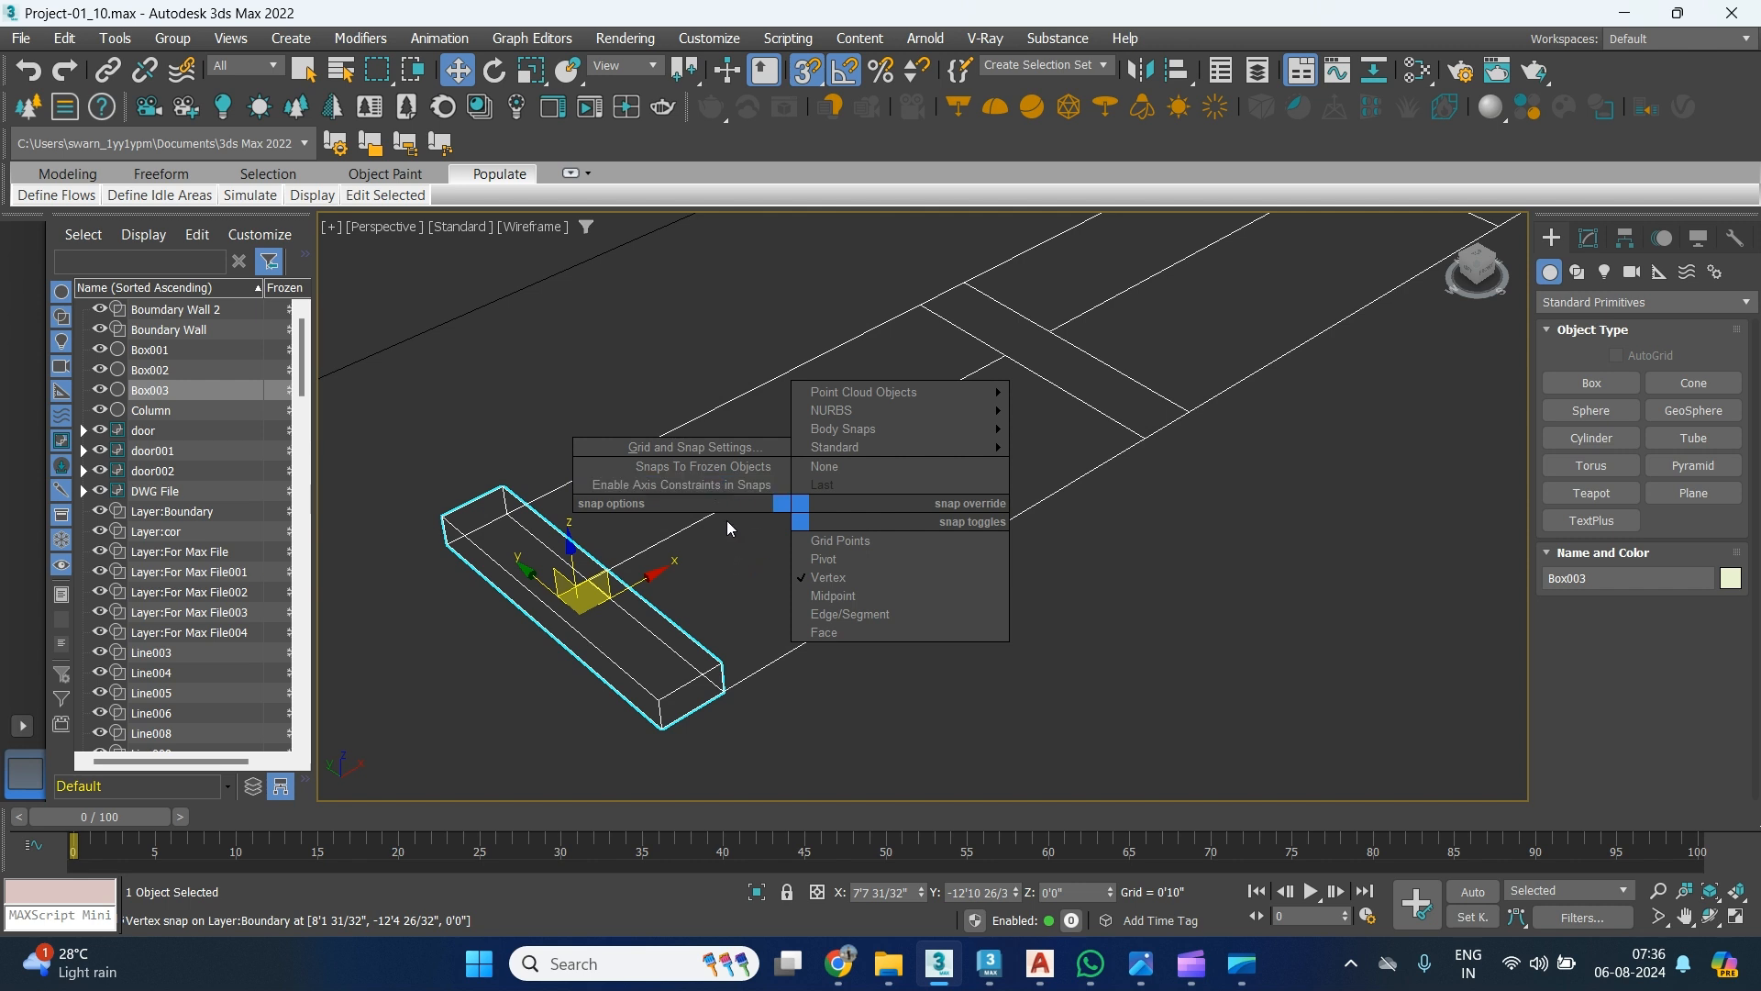
click(734, 484)
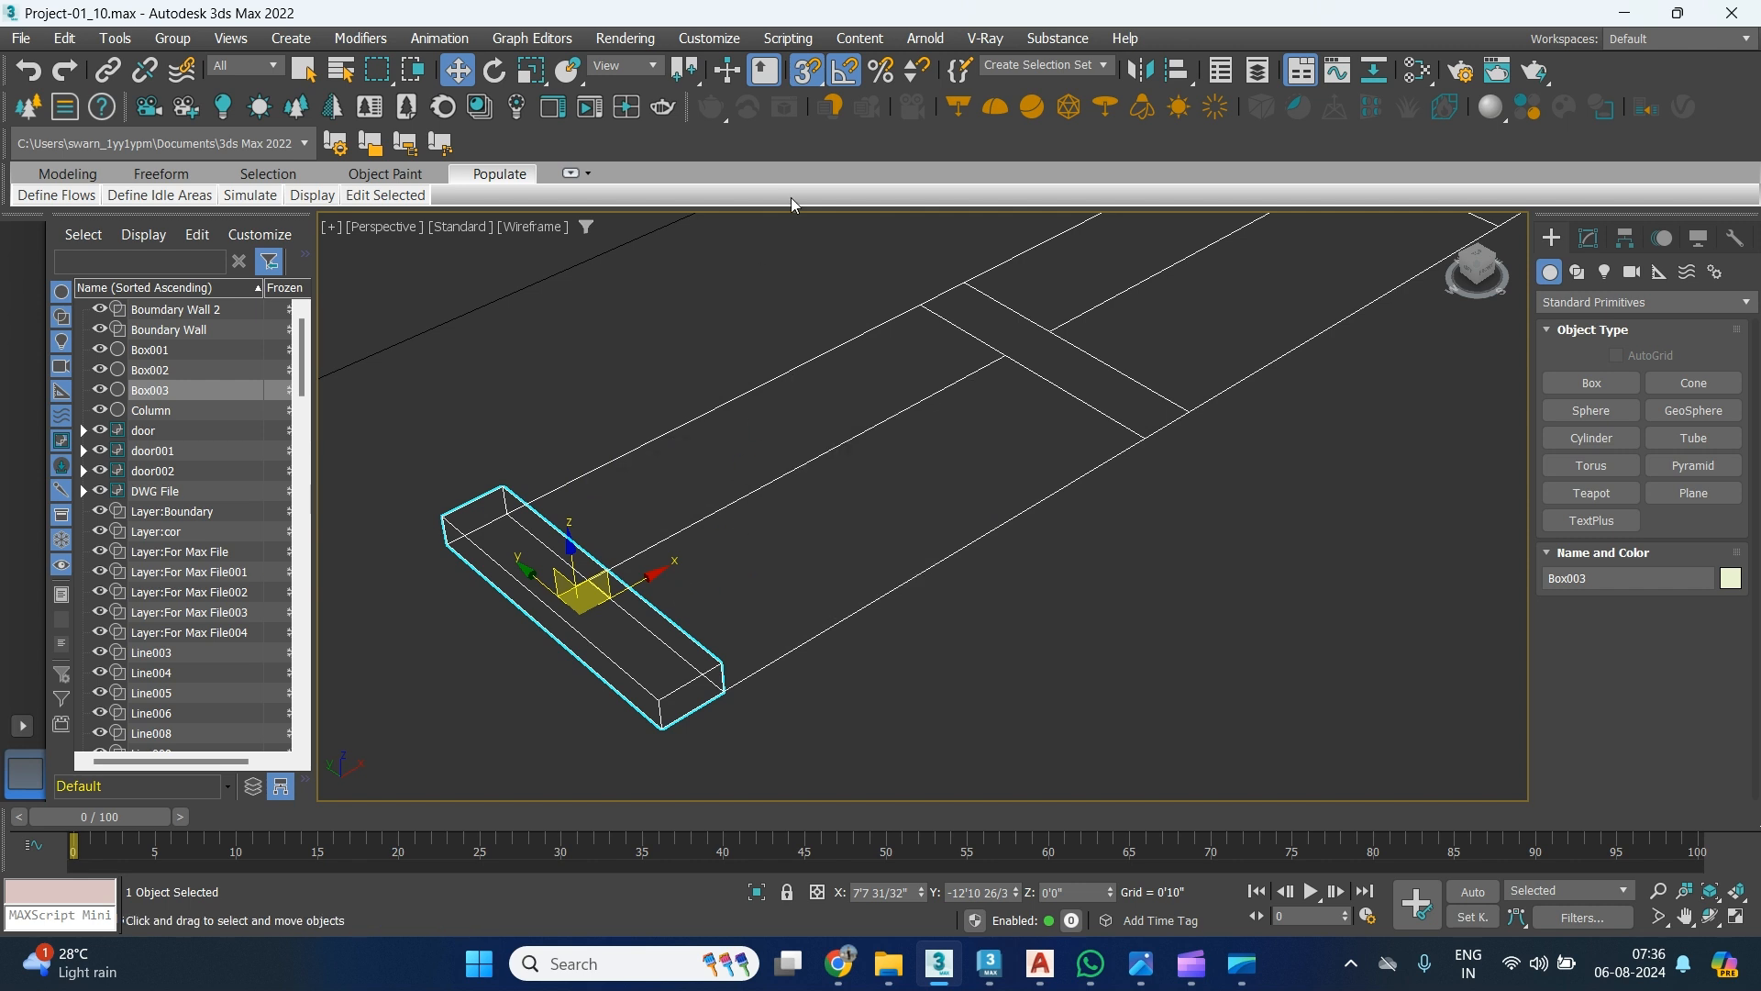
right_click(805, 75)
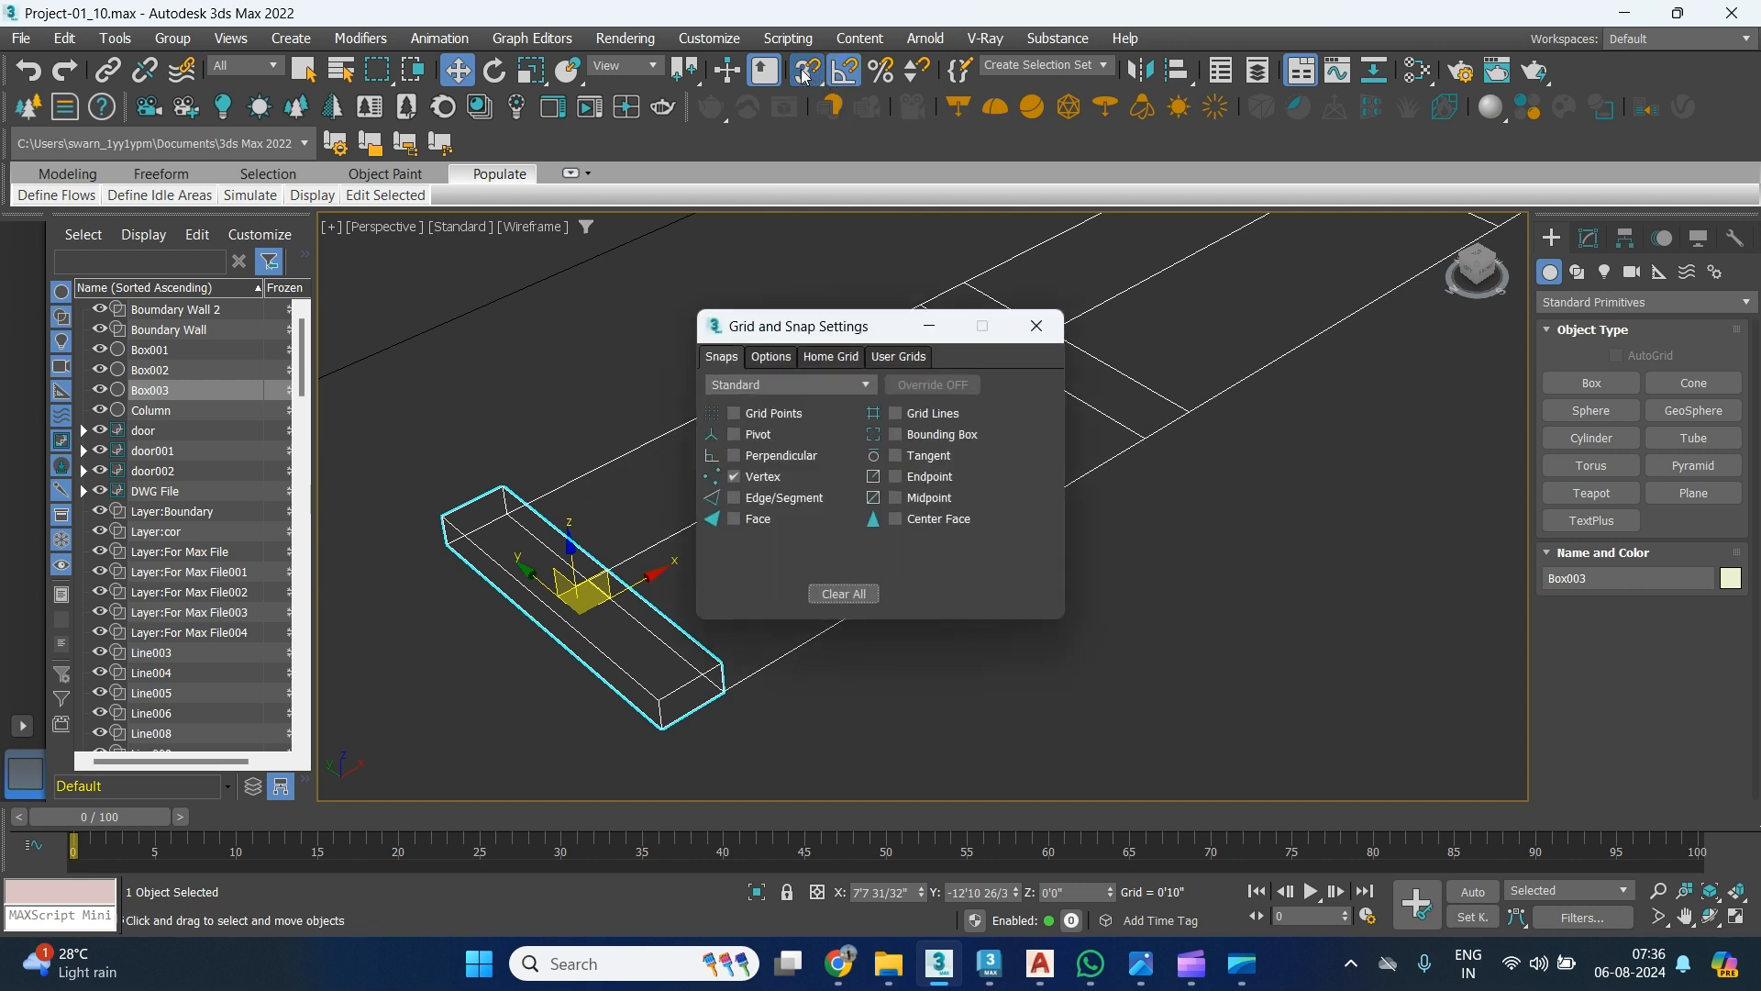
click(773, 357)
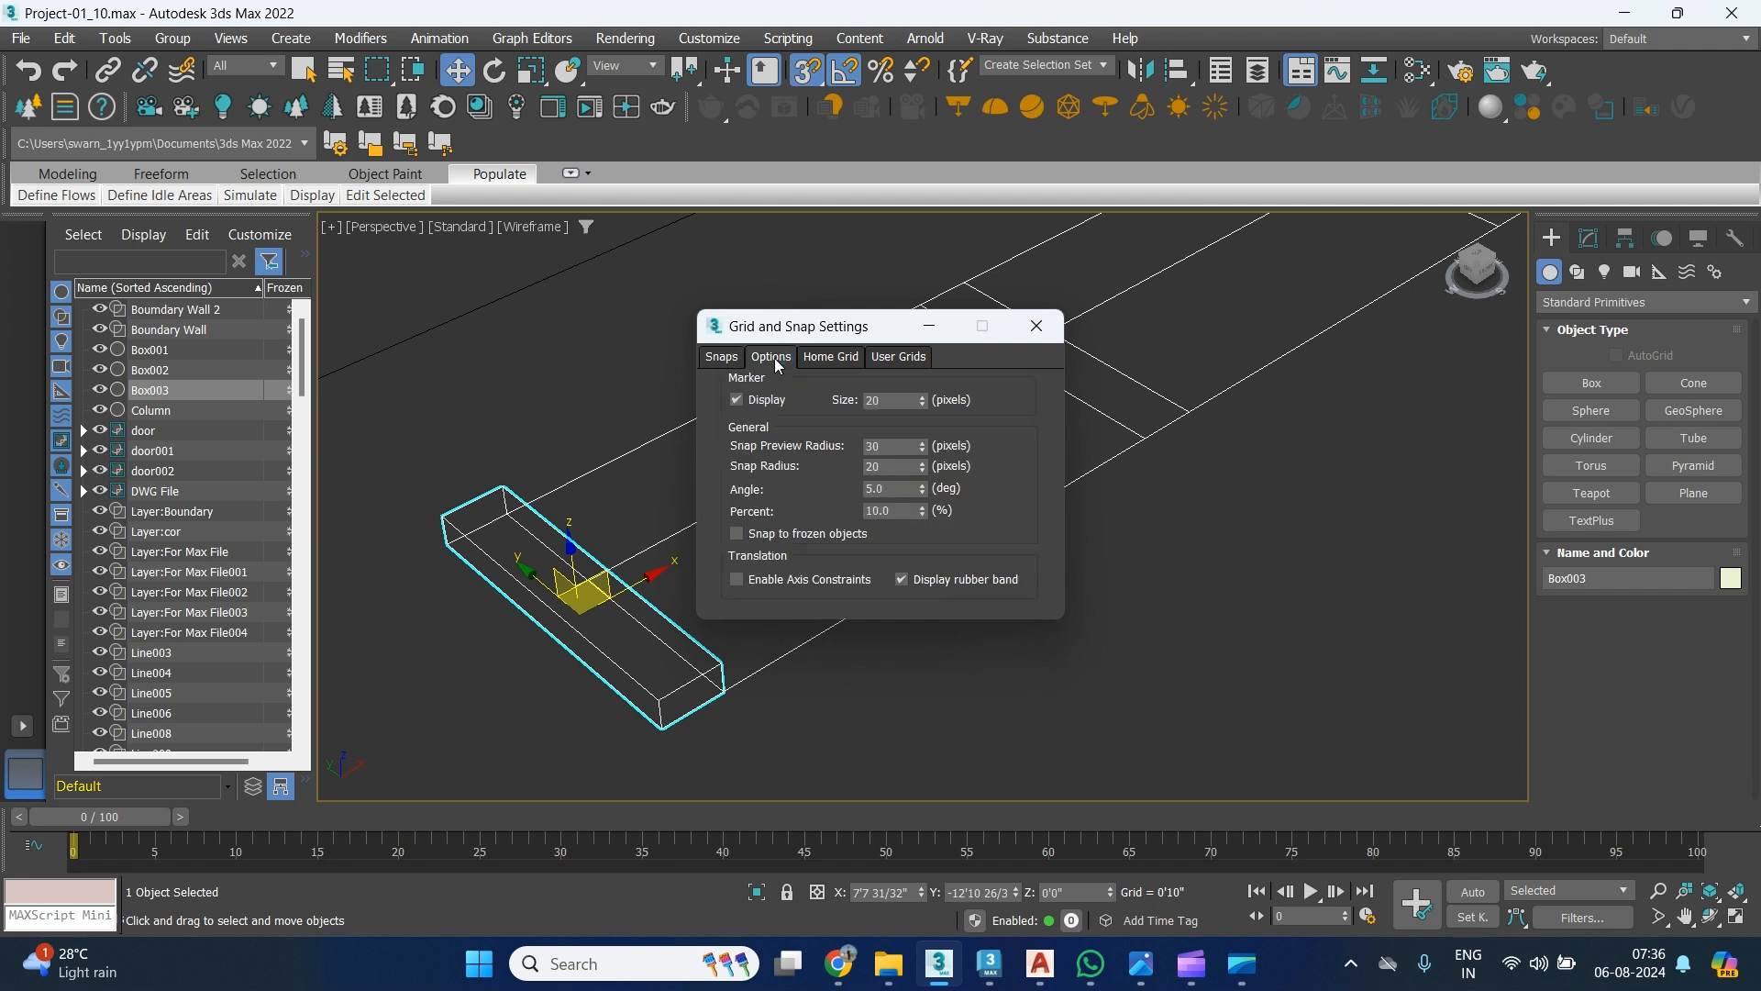
click(781, 586)
click(1038, 326)
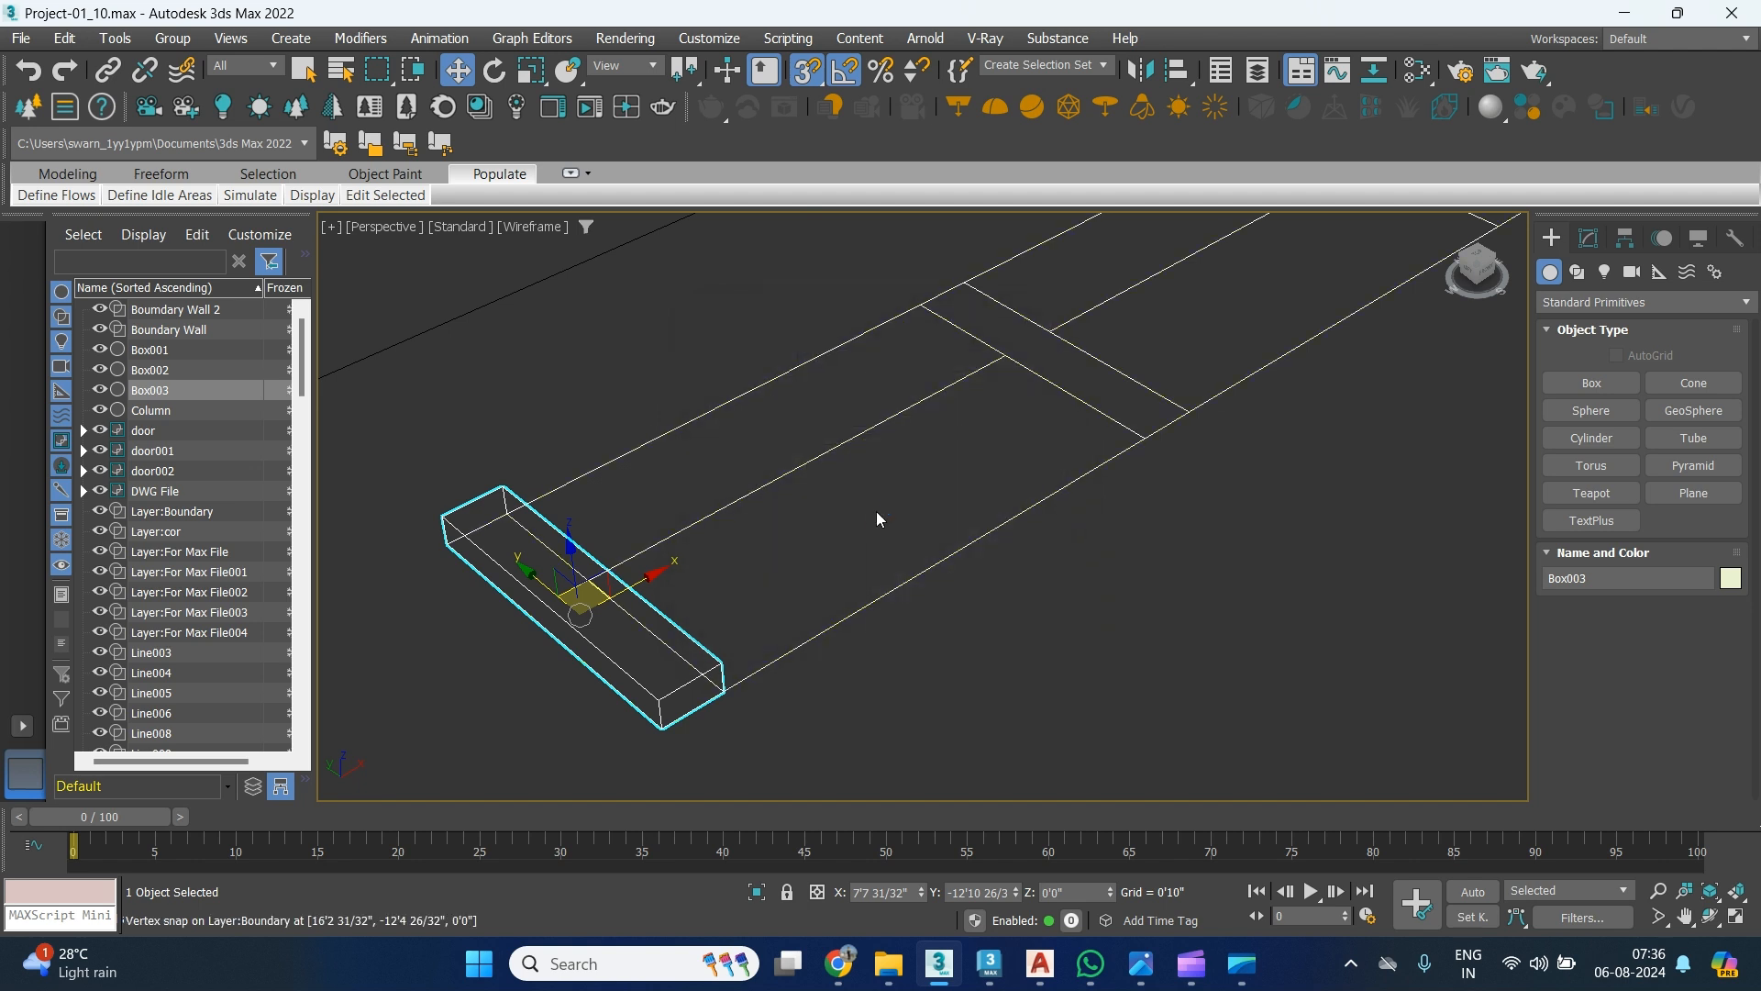
shift+right_click(877, 519)
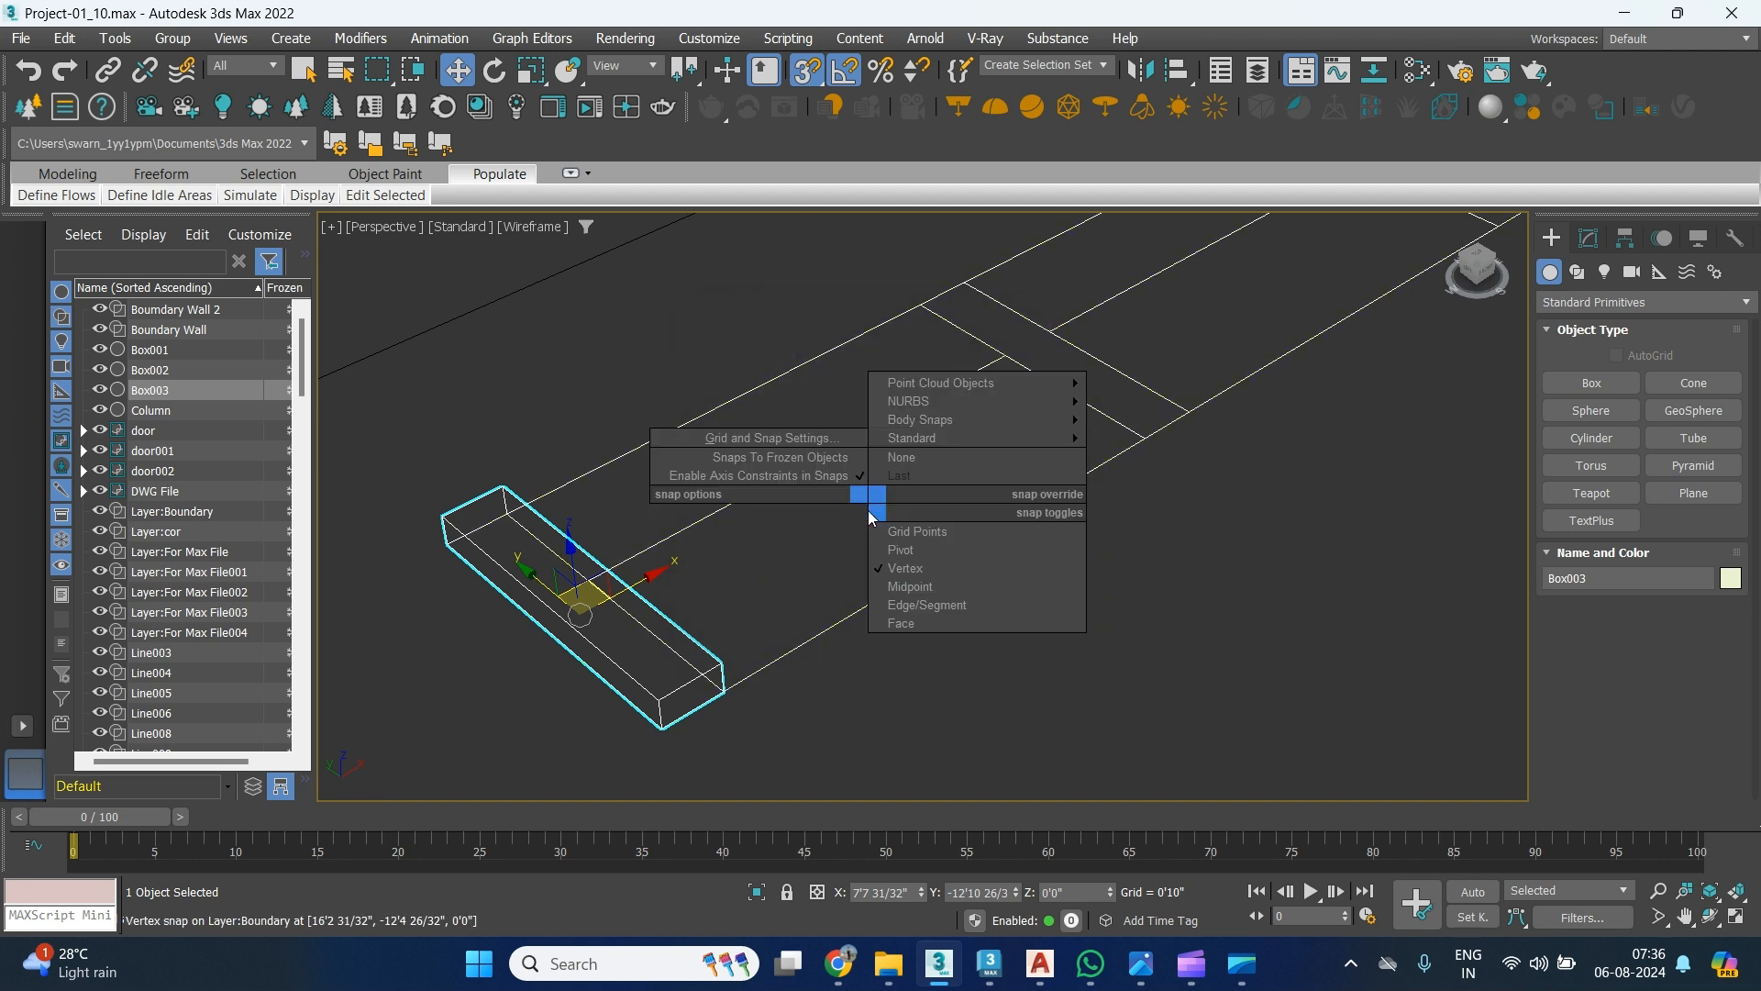
click(809, 559)
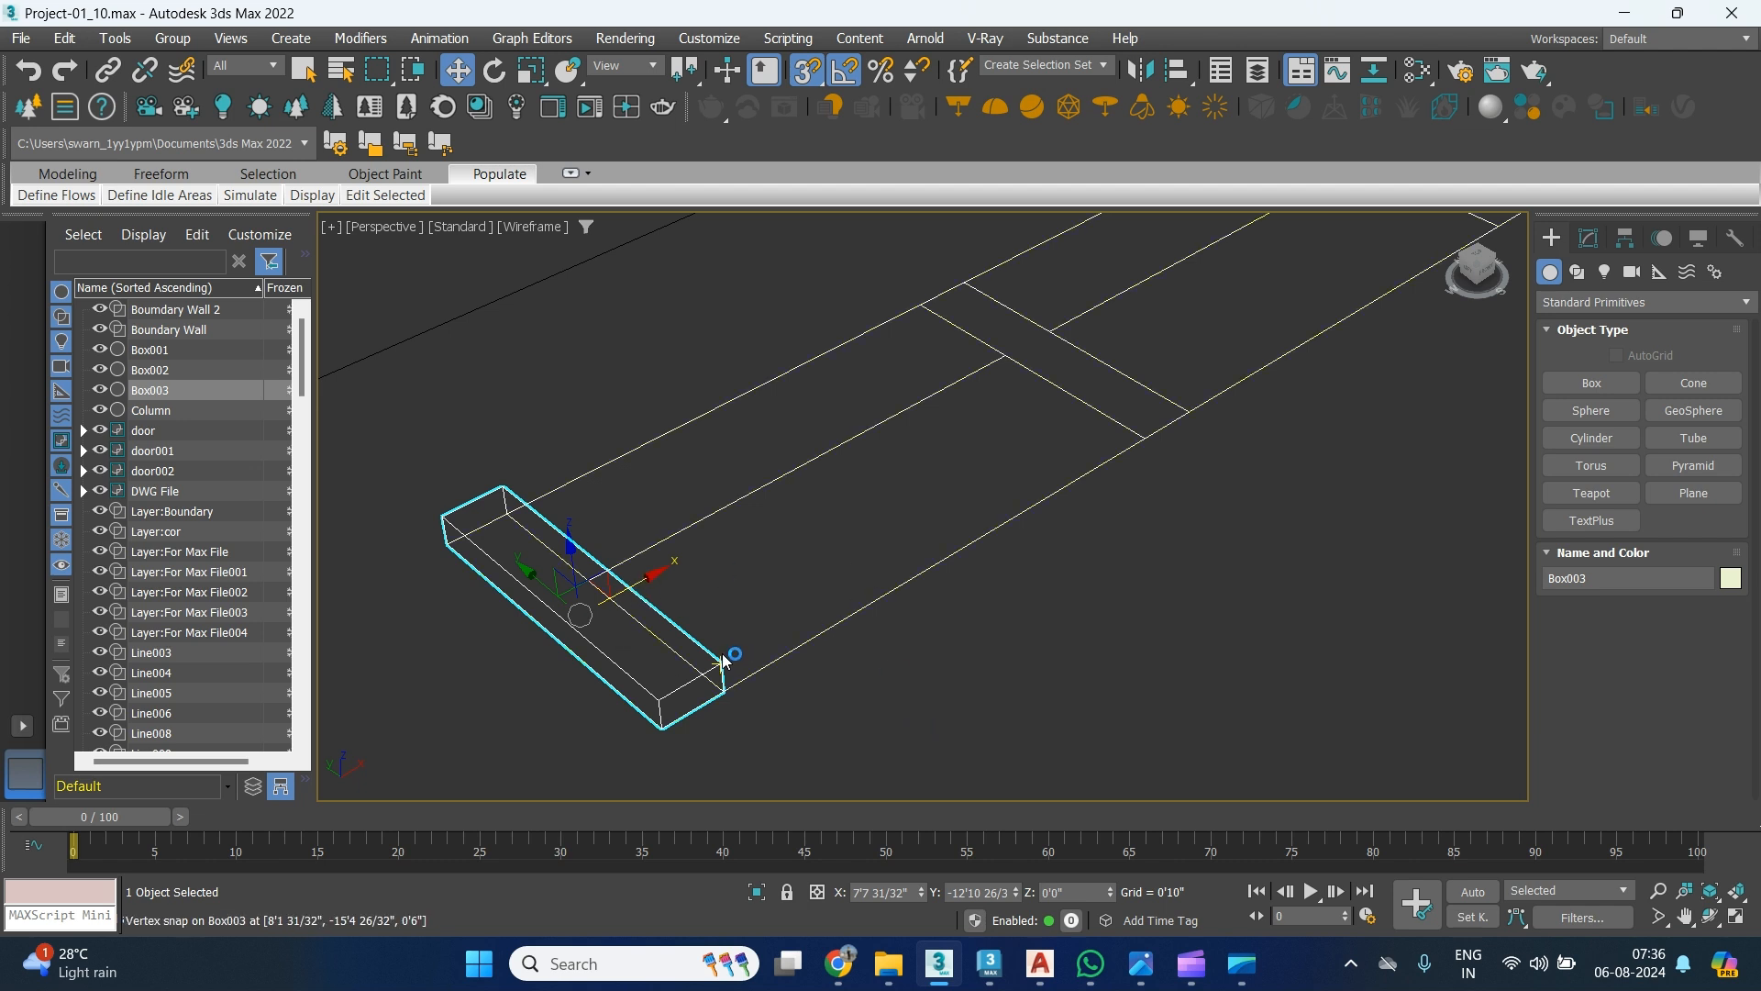
Try moving the end pillar's box along the X axis with vertex snapping, and undo the move.
drag(721, 662, 1179, 522)
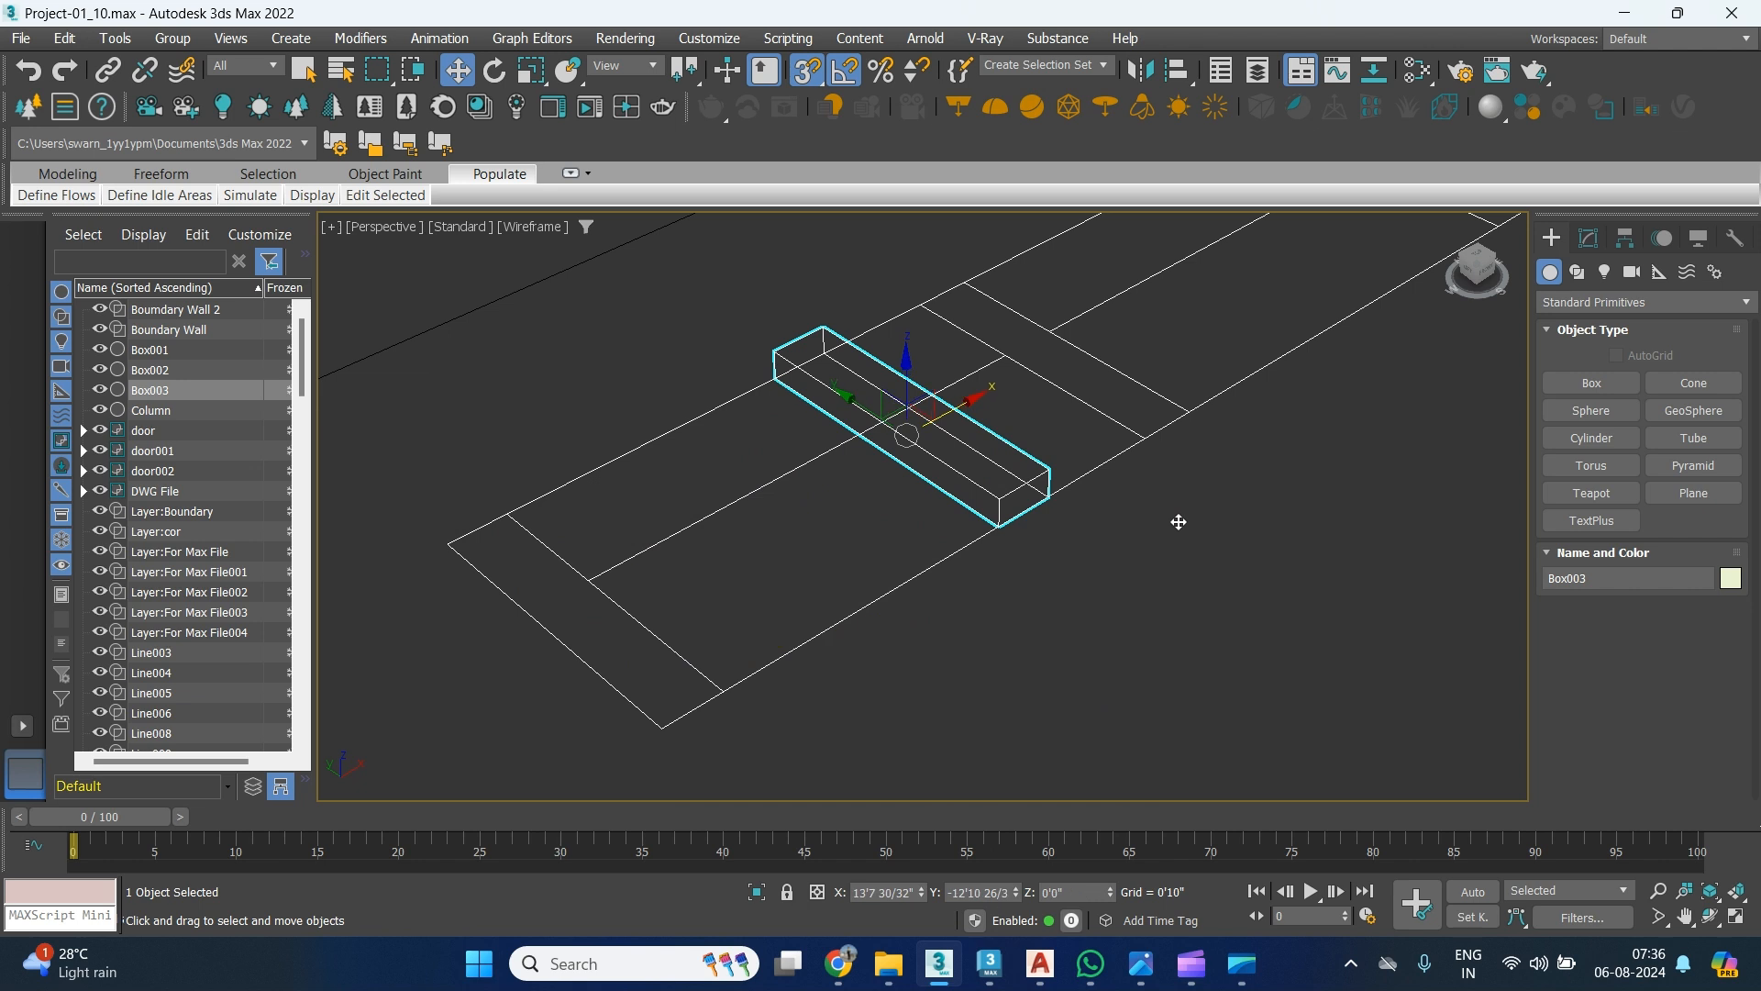
key(ctrl+z)
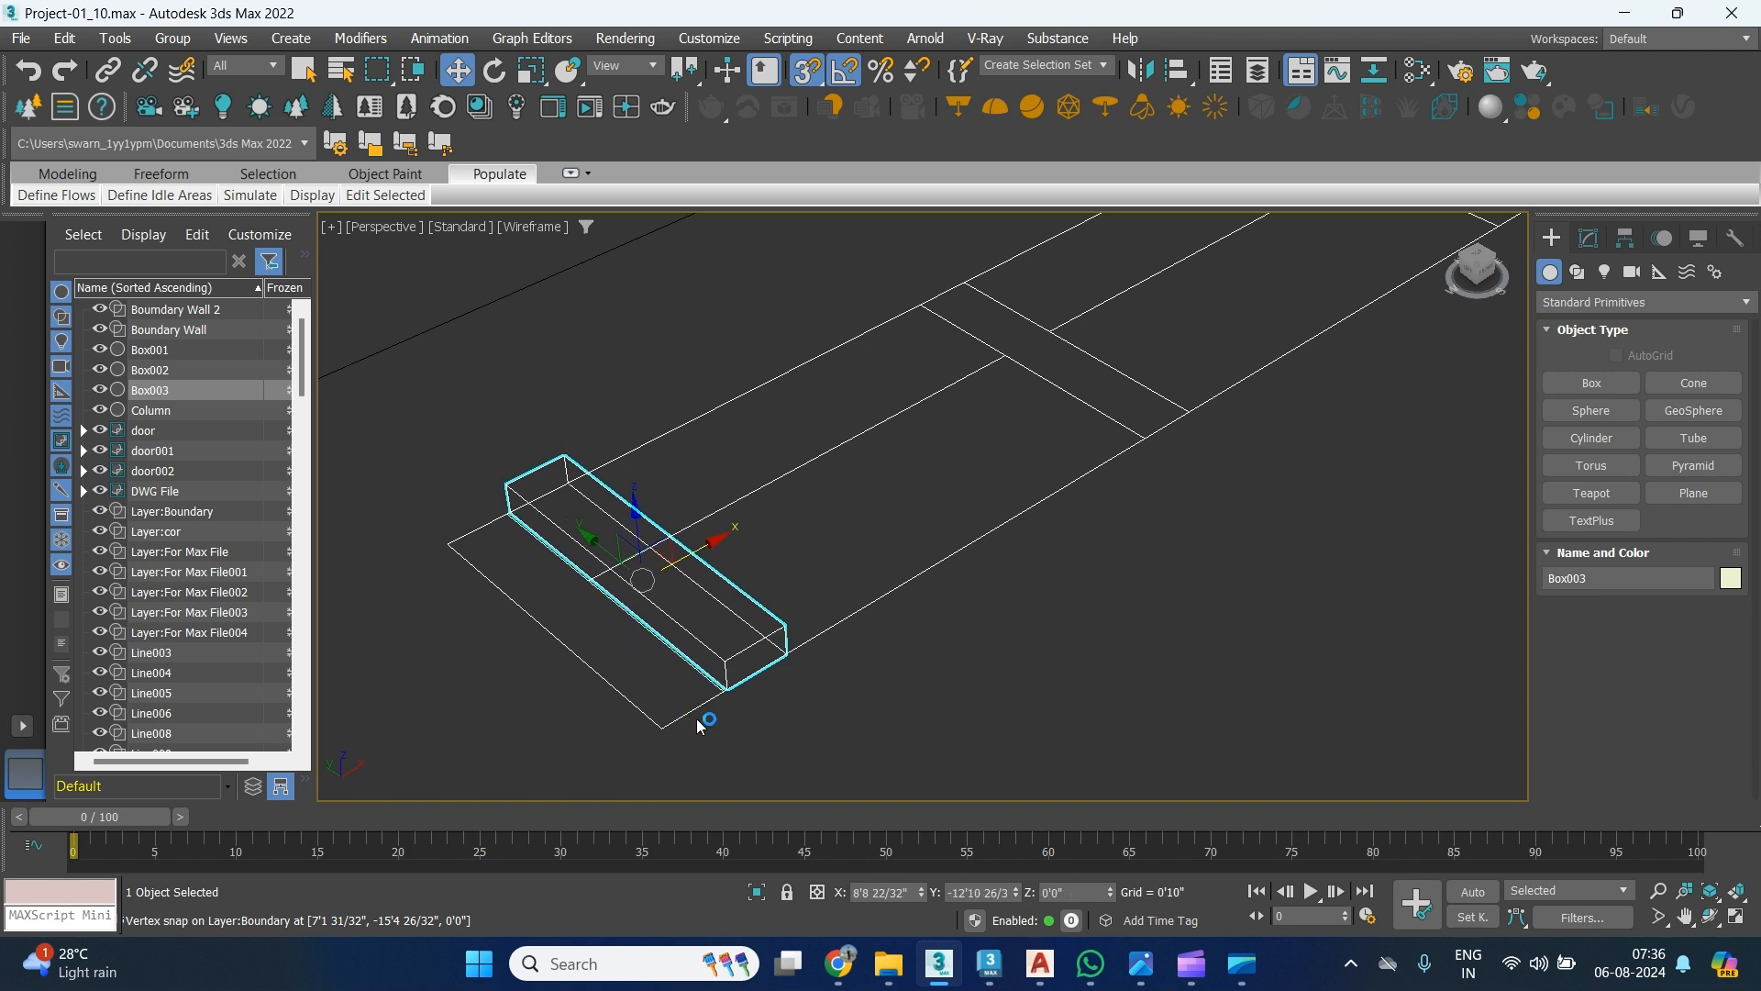
Clone the end pillar's box as two instances, snapping its lower corner to the second pillar outline's corner along X.
mouse_move(662, 726)
mouse_down()
mouse_move(954, 582)
mouse_move(1087, 486)
mouse_move(1164, 507)
mouse_move(727, 672)
mouse_move(1163, 516)
mouse_move(1149, 439)
mouse_up()
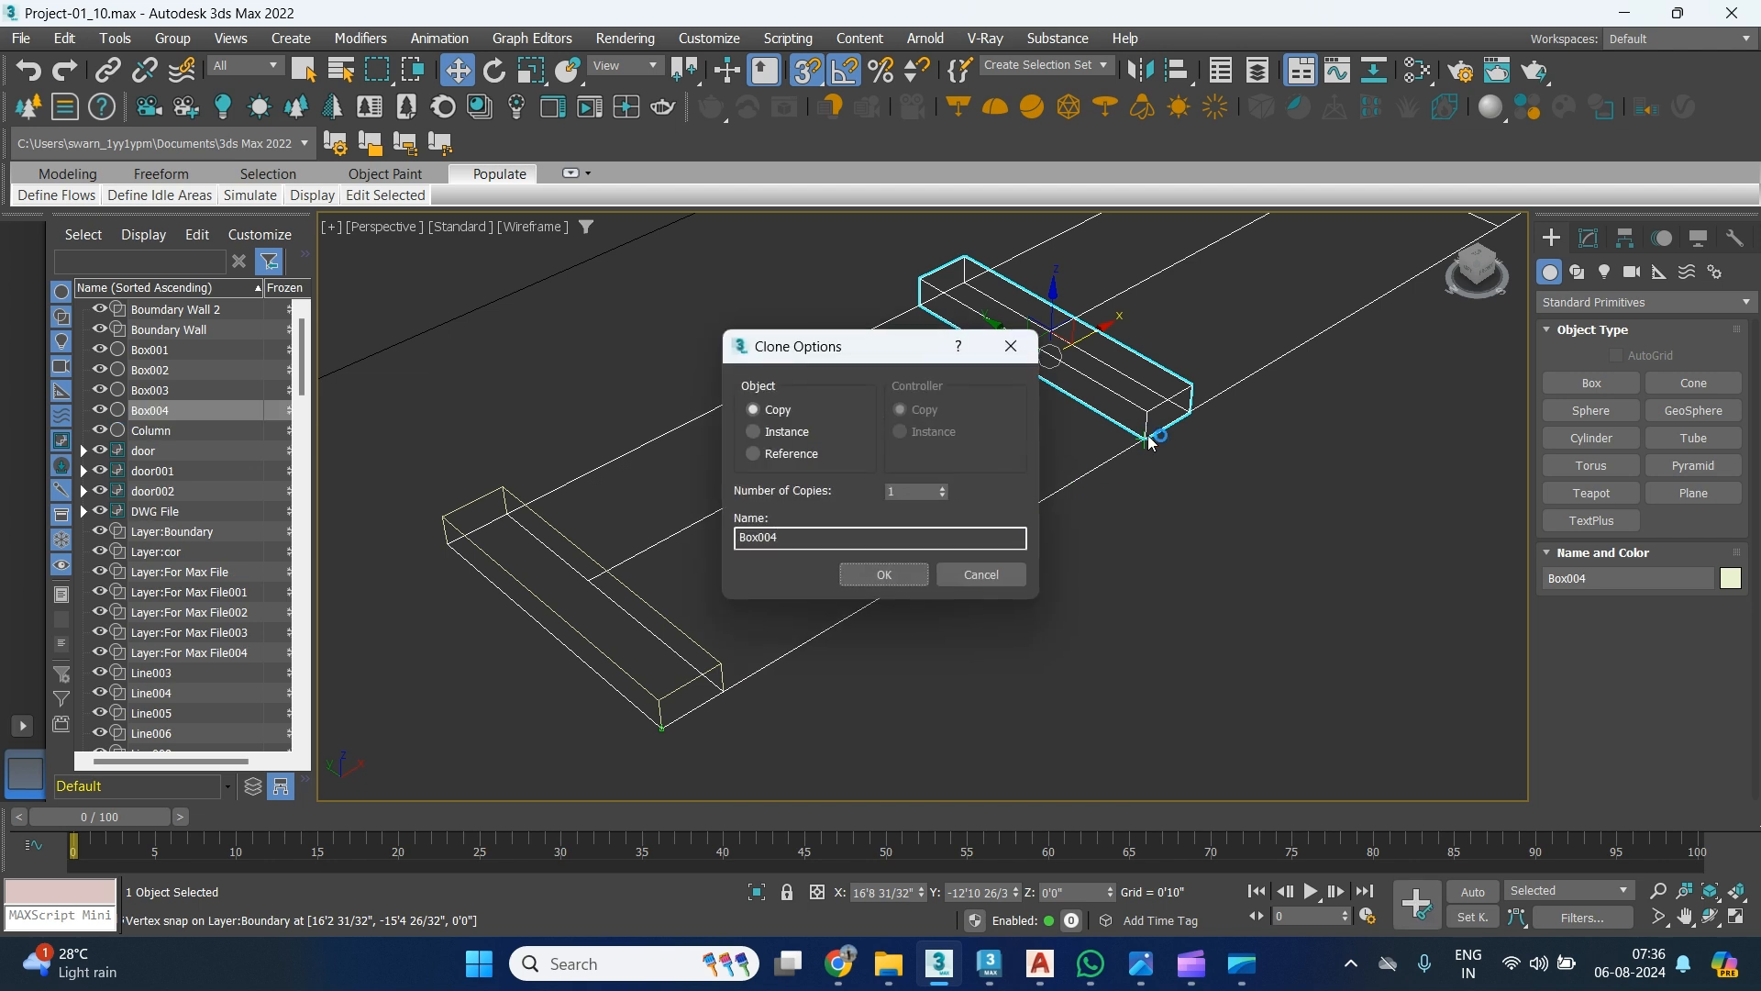
click(784, 433)
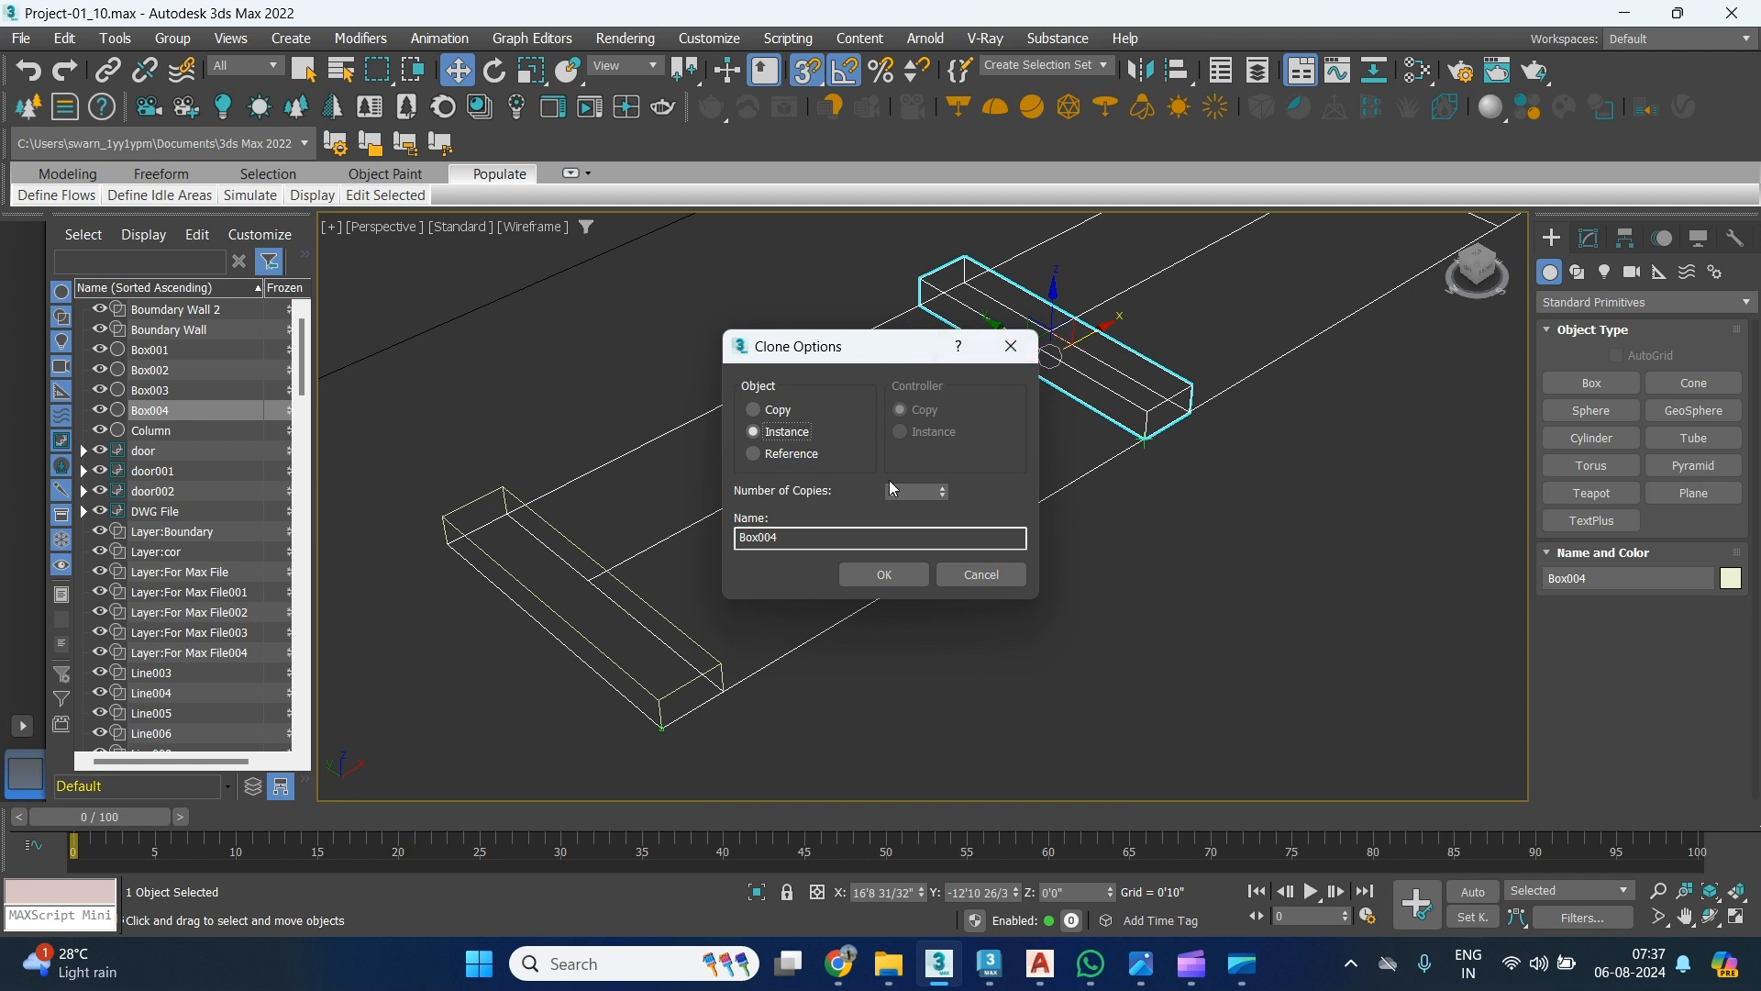
click(945, 488)
click(888, 580)
middle_drag(1103, 467, 711, 655)
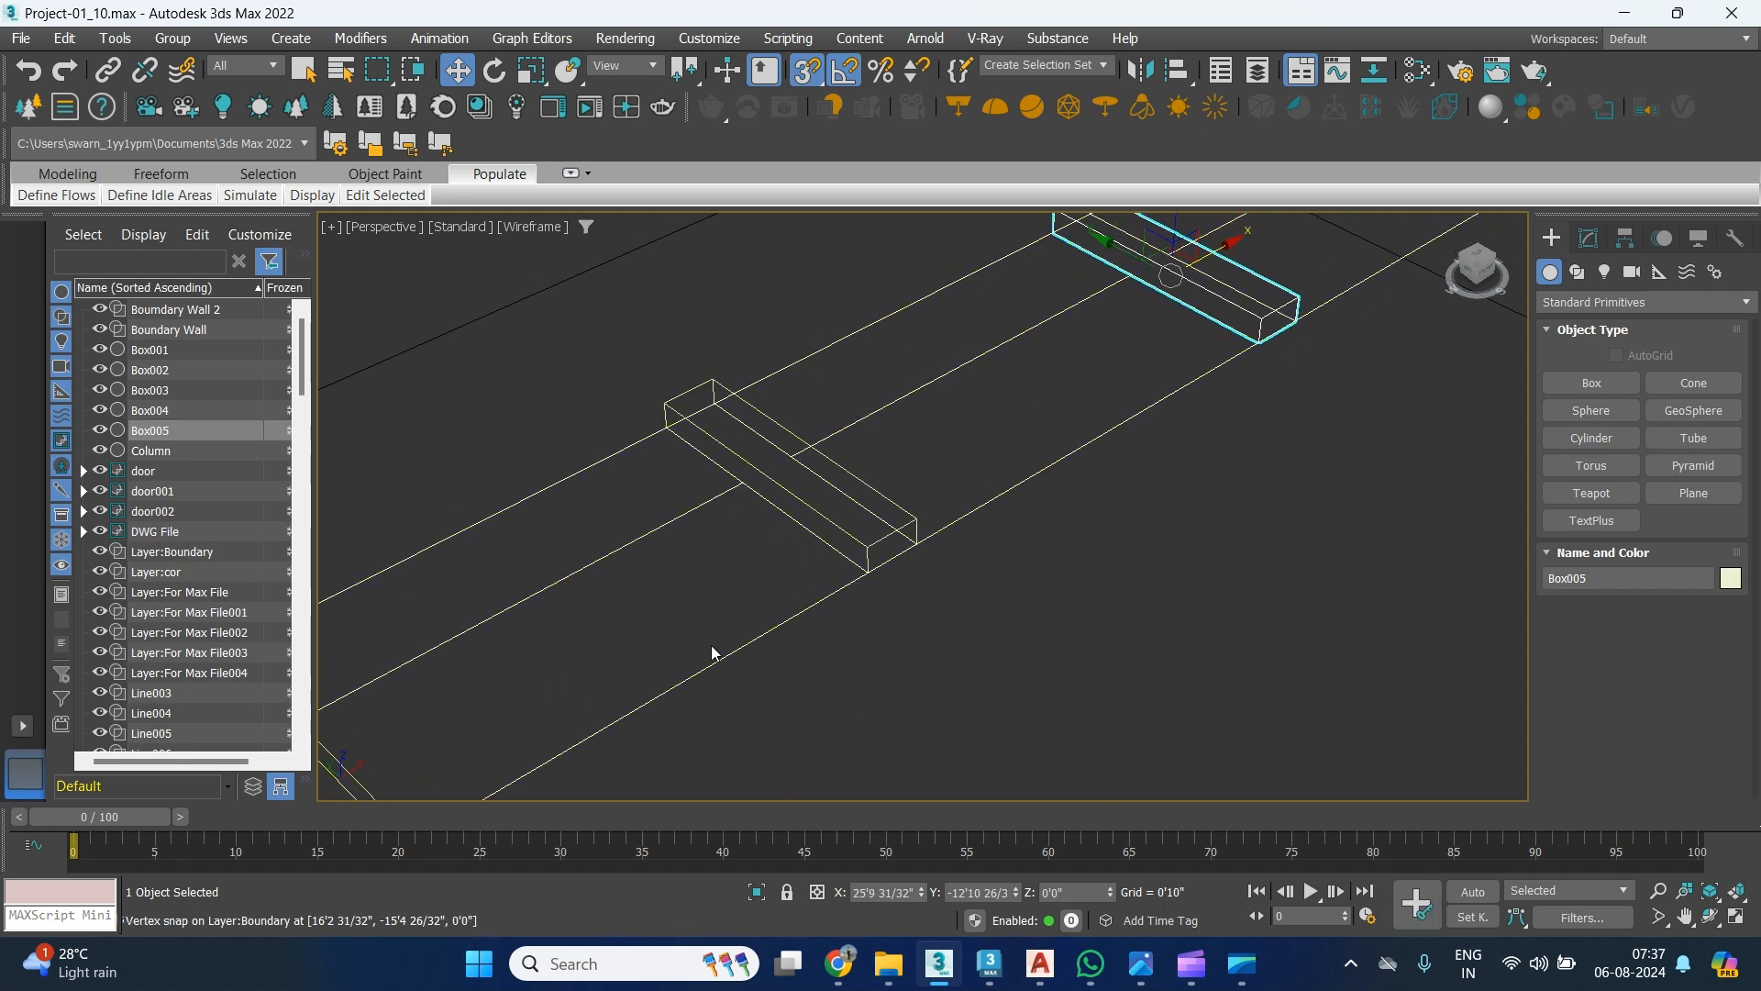
scroll(724, 623, down, 3)
scroll(743, 601, down, 2)
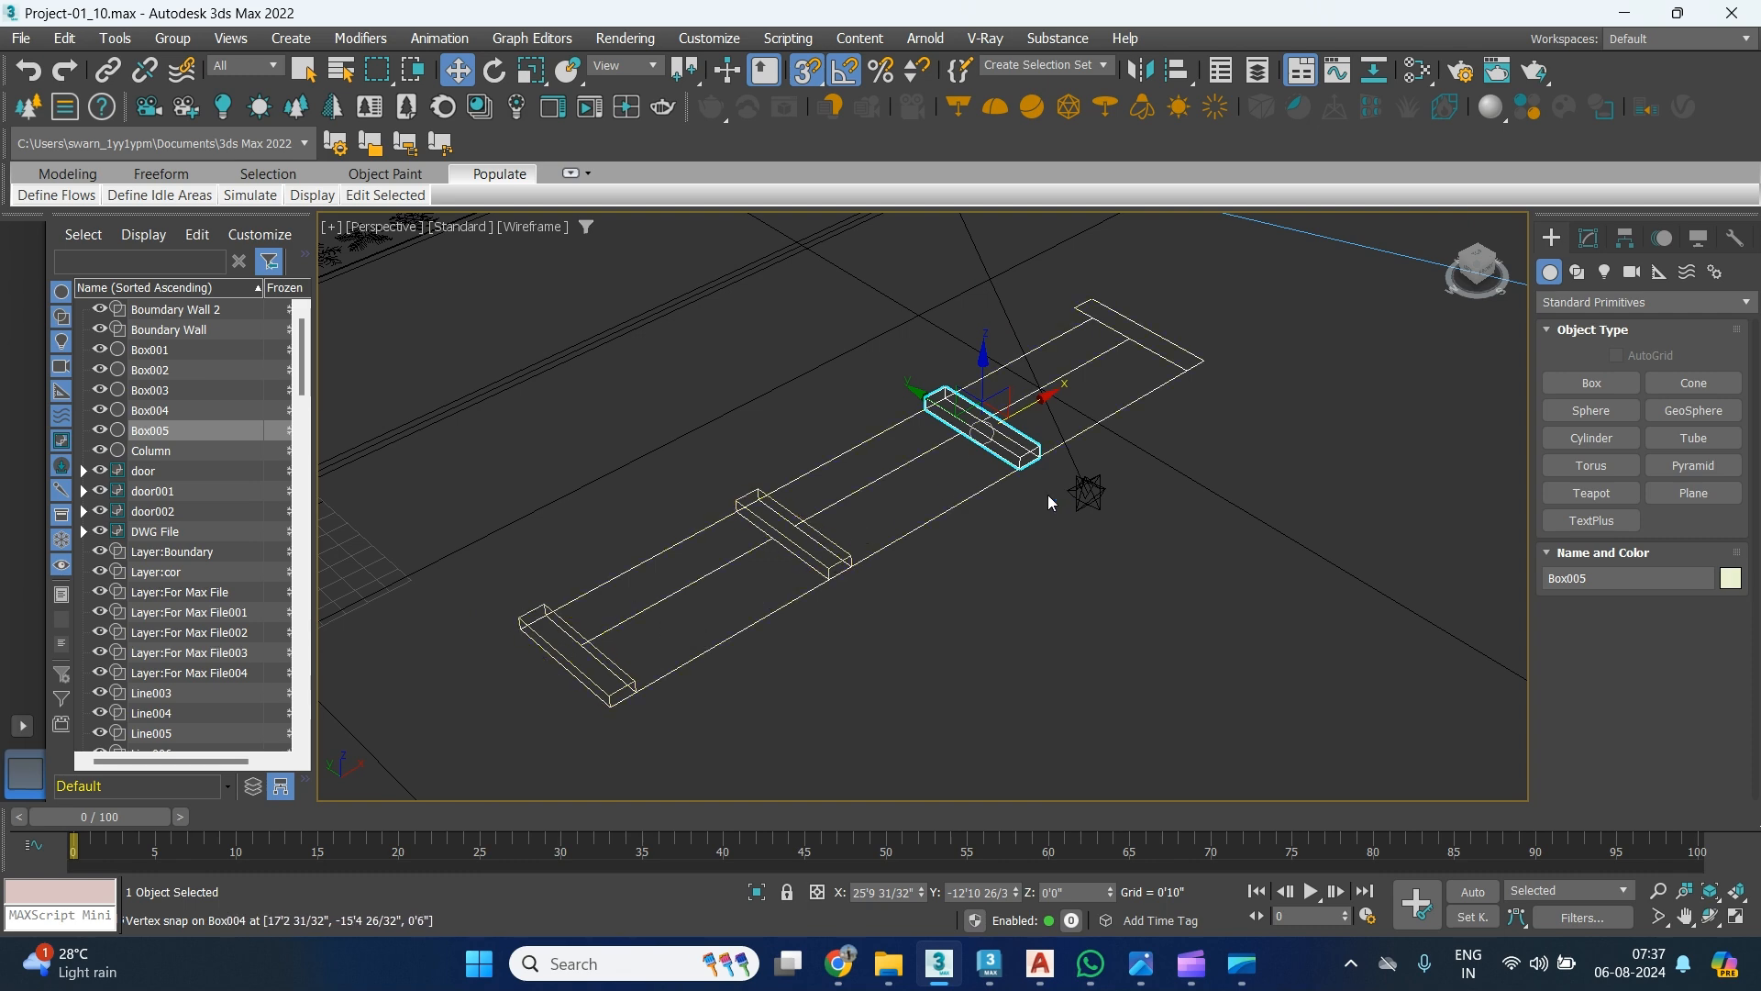
Return the perspective view to shaded display and frame the outline of the taller end pillar.
key(F3)
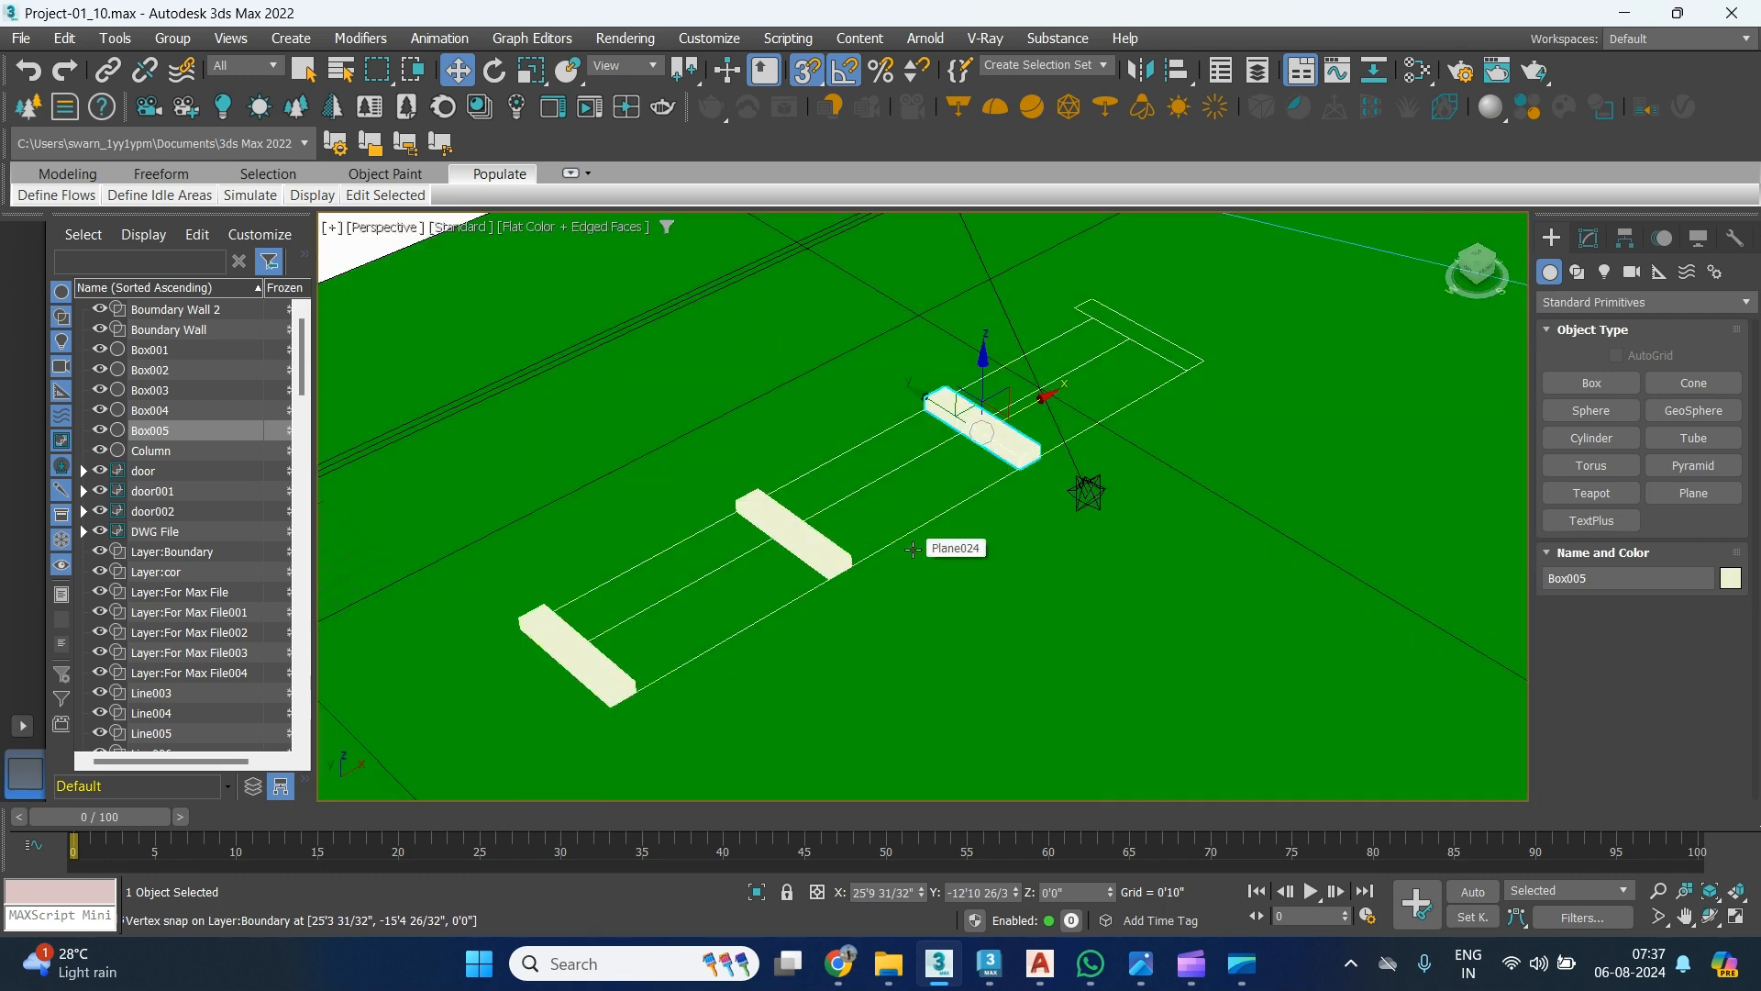
mouse_move(913, 548)
alt+middle_down()
mouse_move(880, 566)
mouse_move(918, 574)
alt+middle_up()
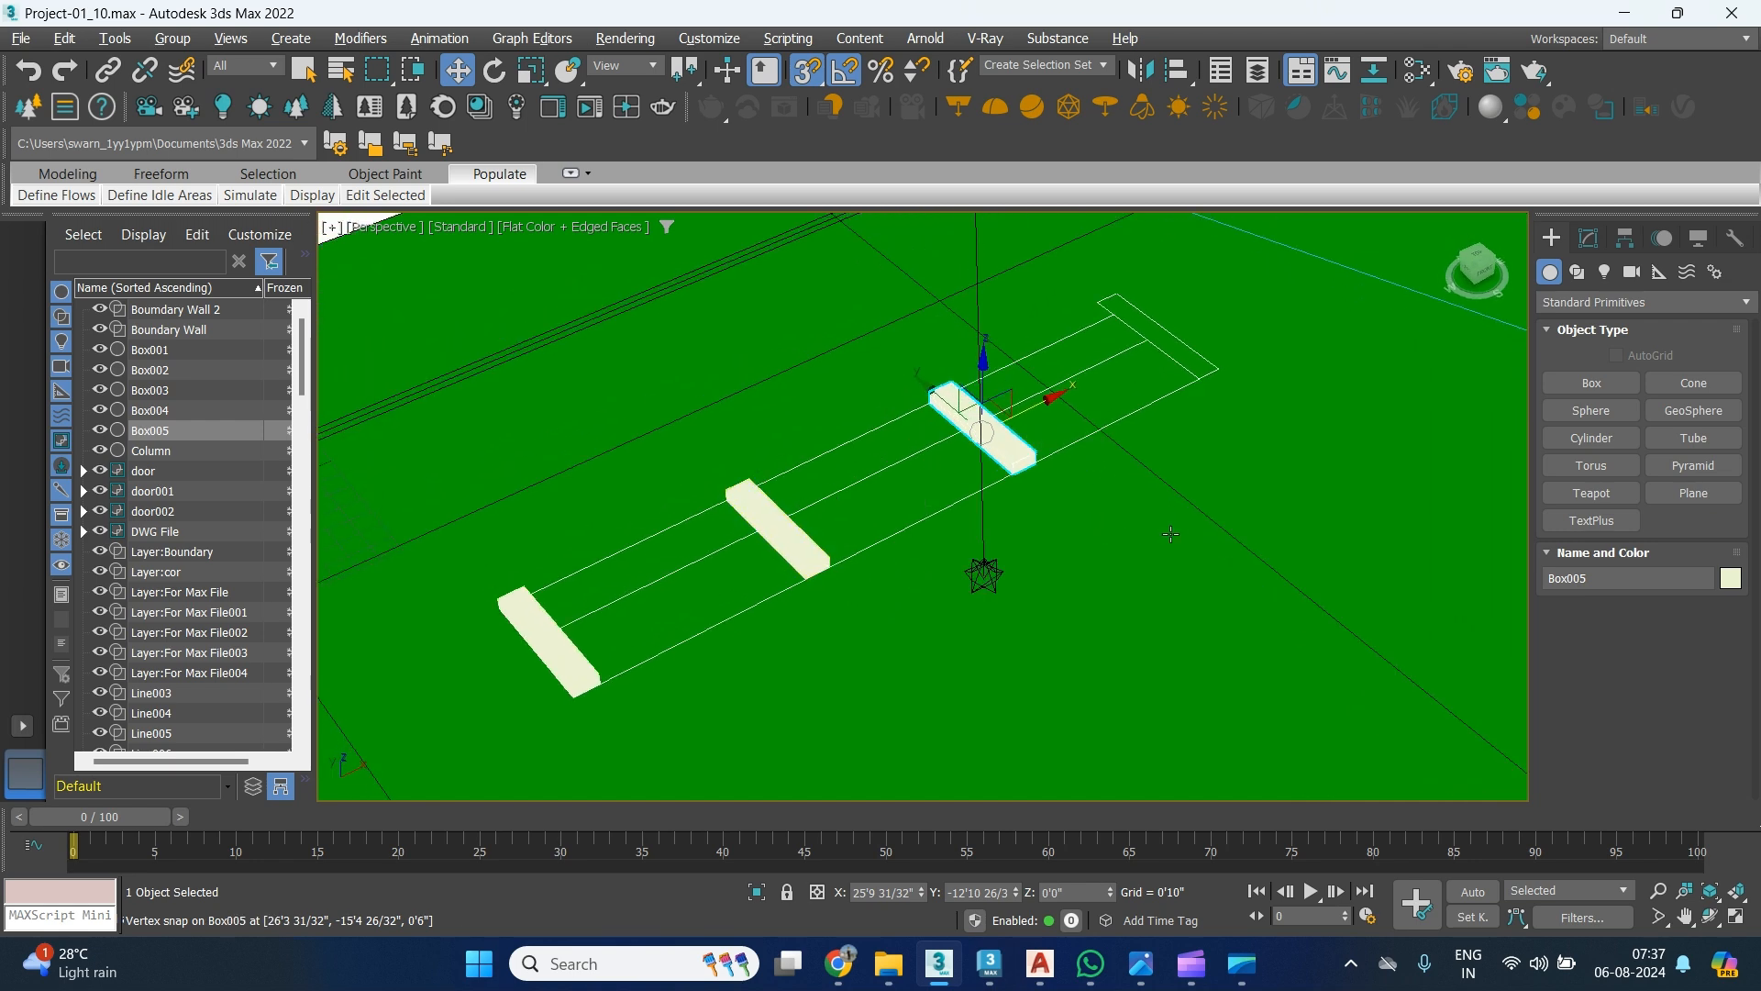
alt+middle_drag(1174, 532, 1069, 541)
middle_drag(1162, 491, 1075, 534)
scroll(1170, 493, up, 2)
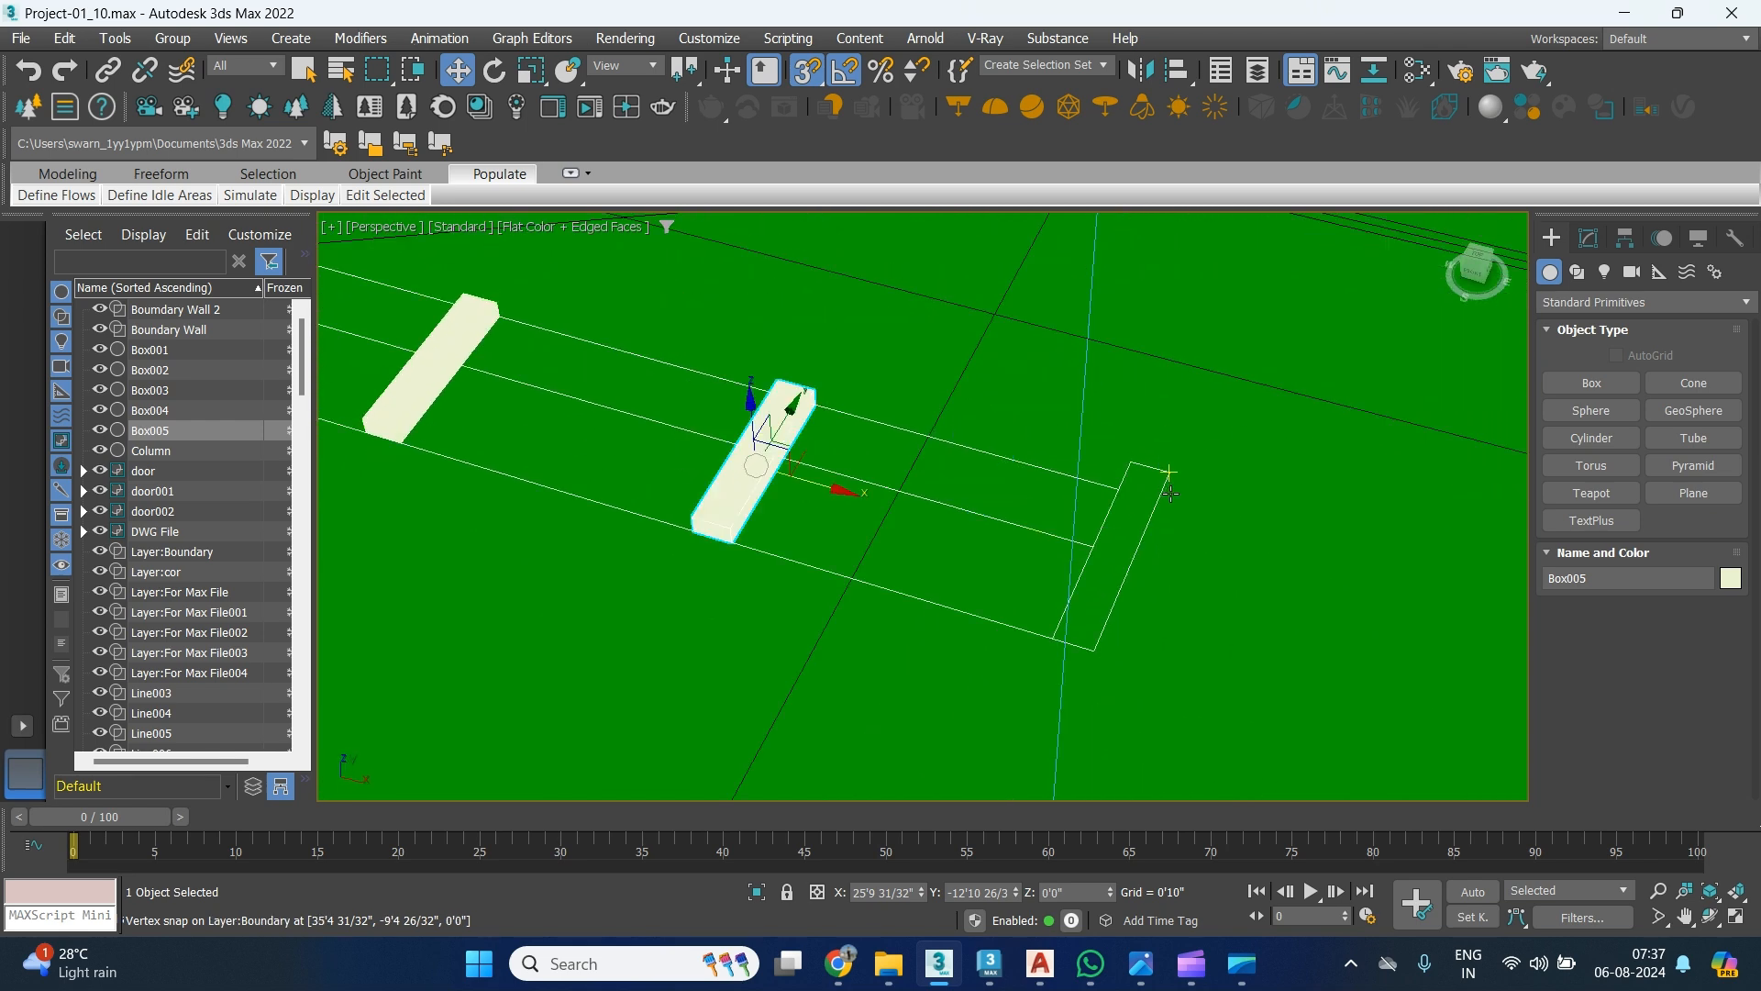
Create a 6' by 1' box over the taller end pillar outline by snapping to its corners, and set its height to 1'.
click(1594, 385)
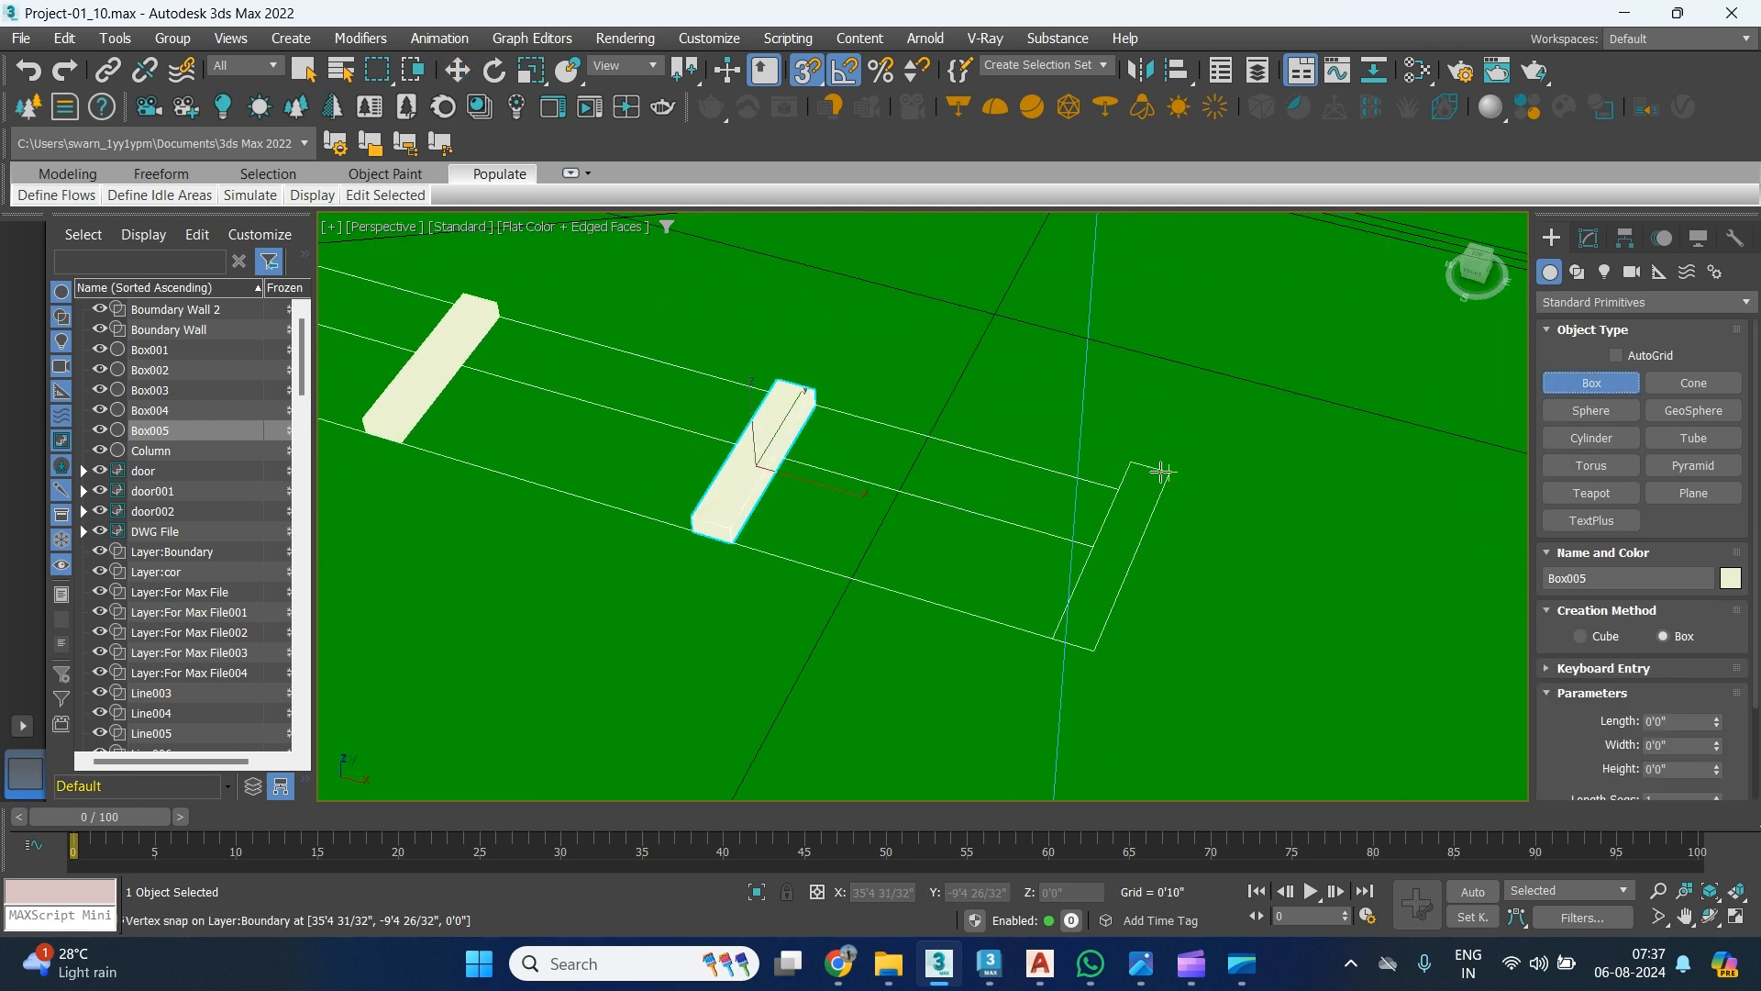
drag(1135, 464, 1096, 648)
click(1117, 589)
double_click(1684, 764)
text(1)
key(Return)
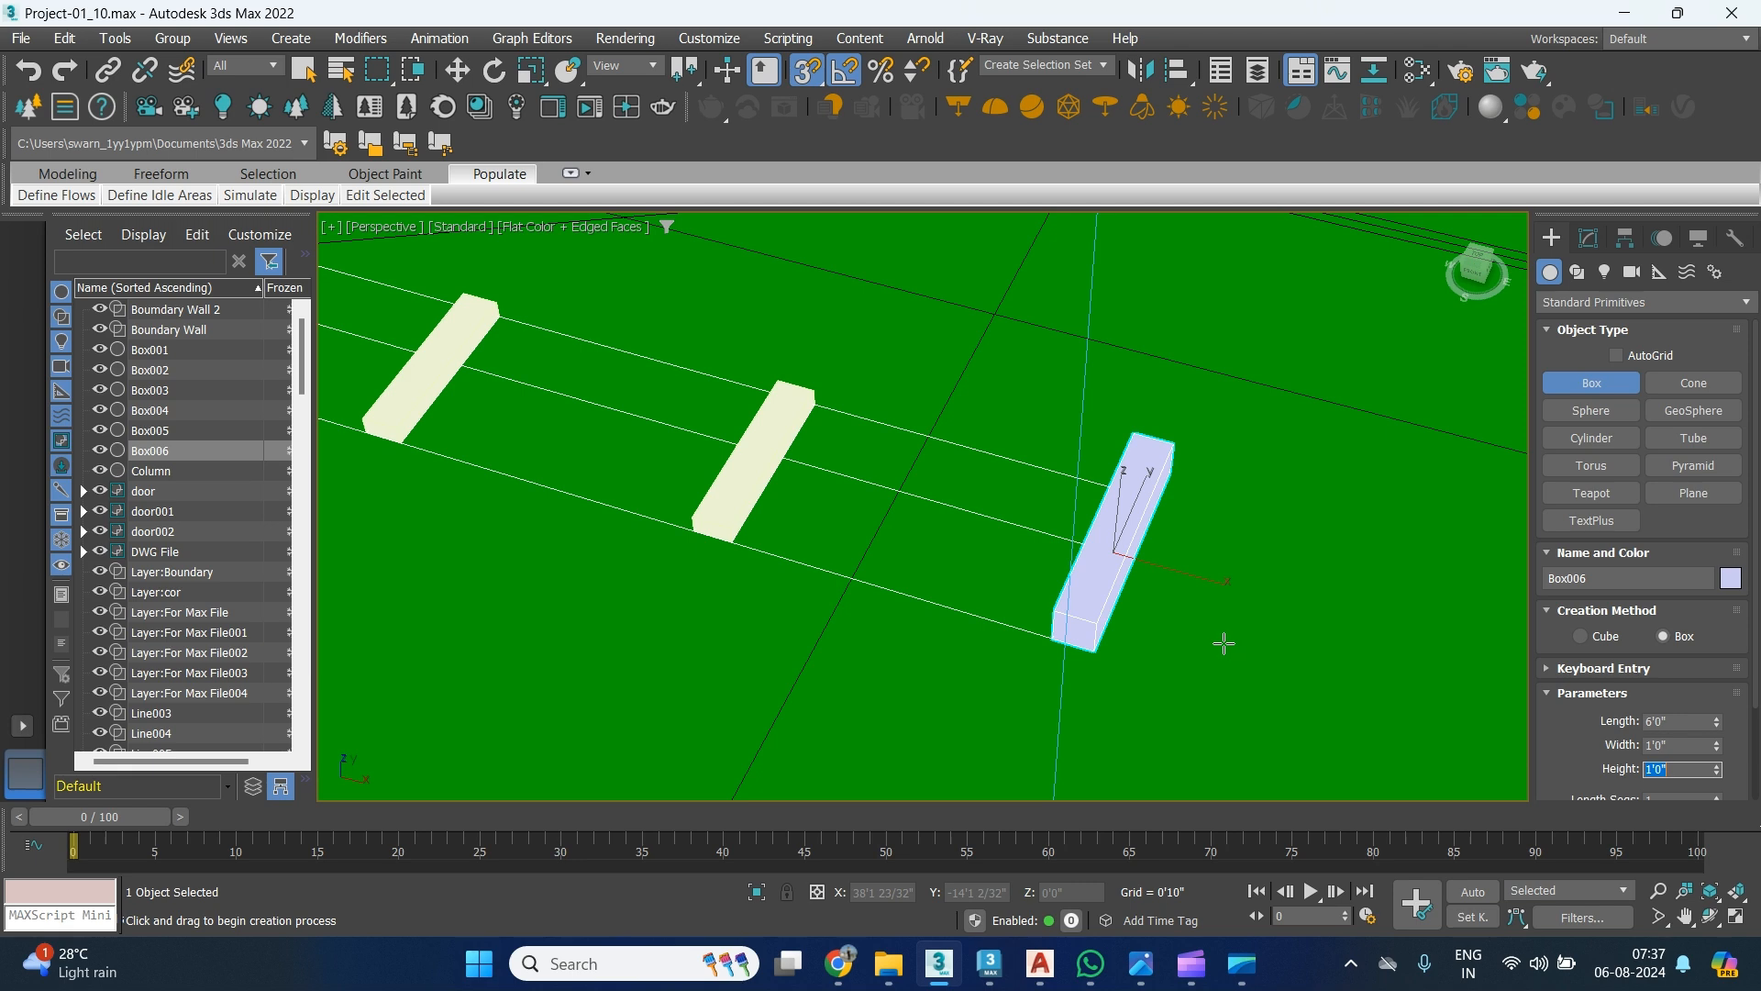
Create a 3' by 8'1" panel box between the first two pillars, snapped to the outline, and set its height to 9".
alt+middle_drag(1214, 633, 1198, 600)
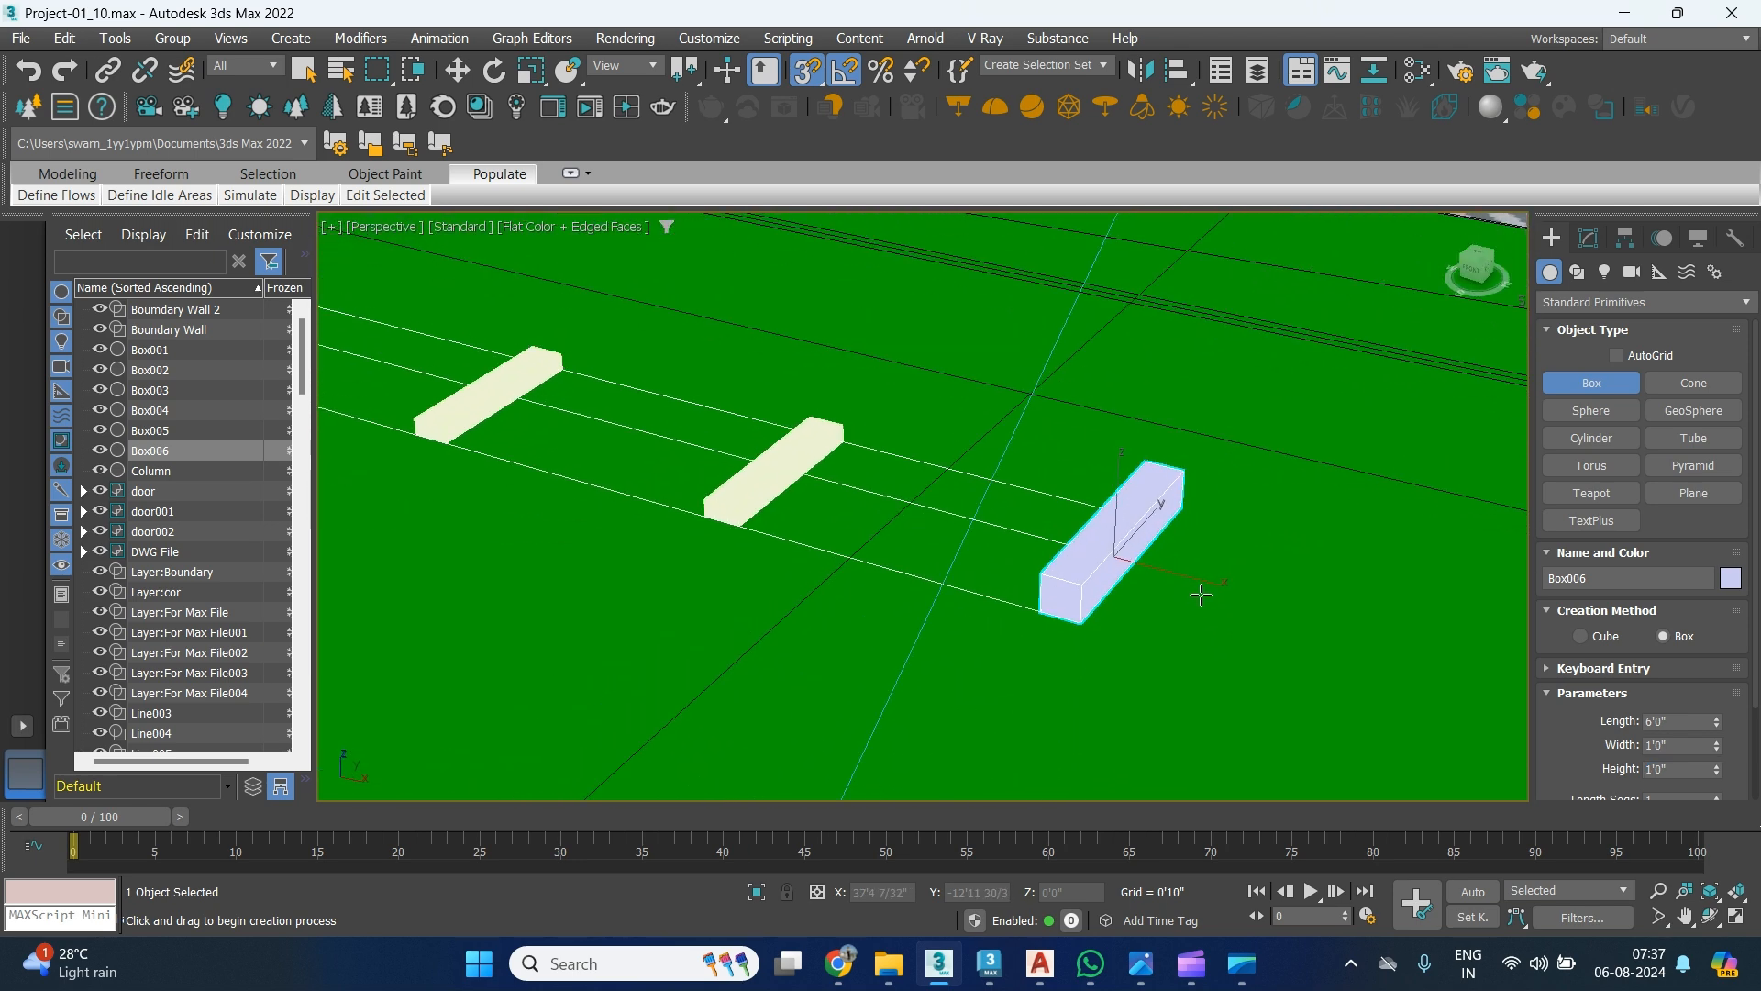
scroll(1207, 599, down, 4)
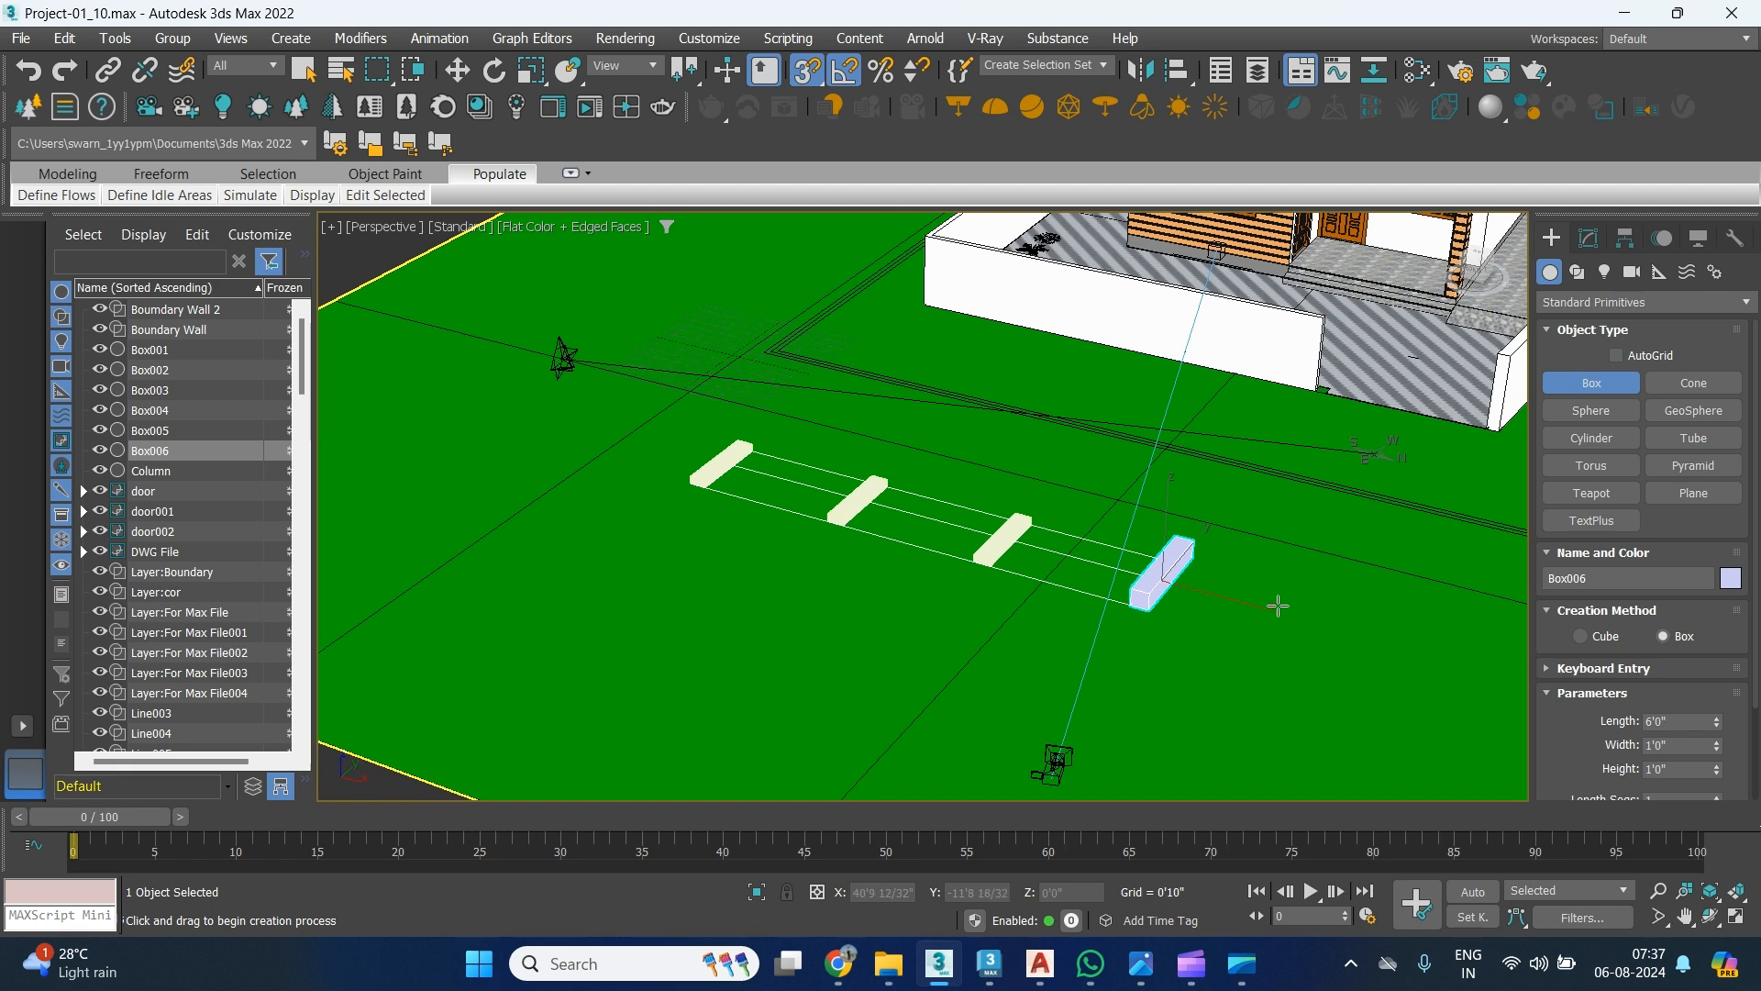
scroll(733, 461, up, 4)
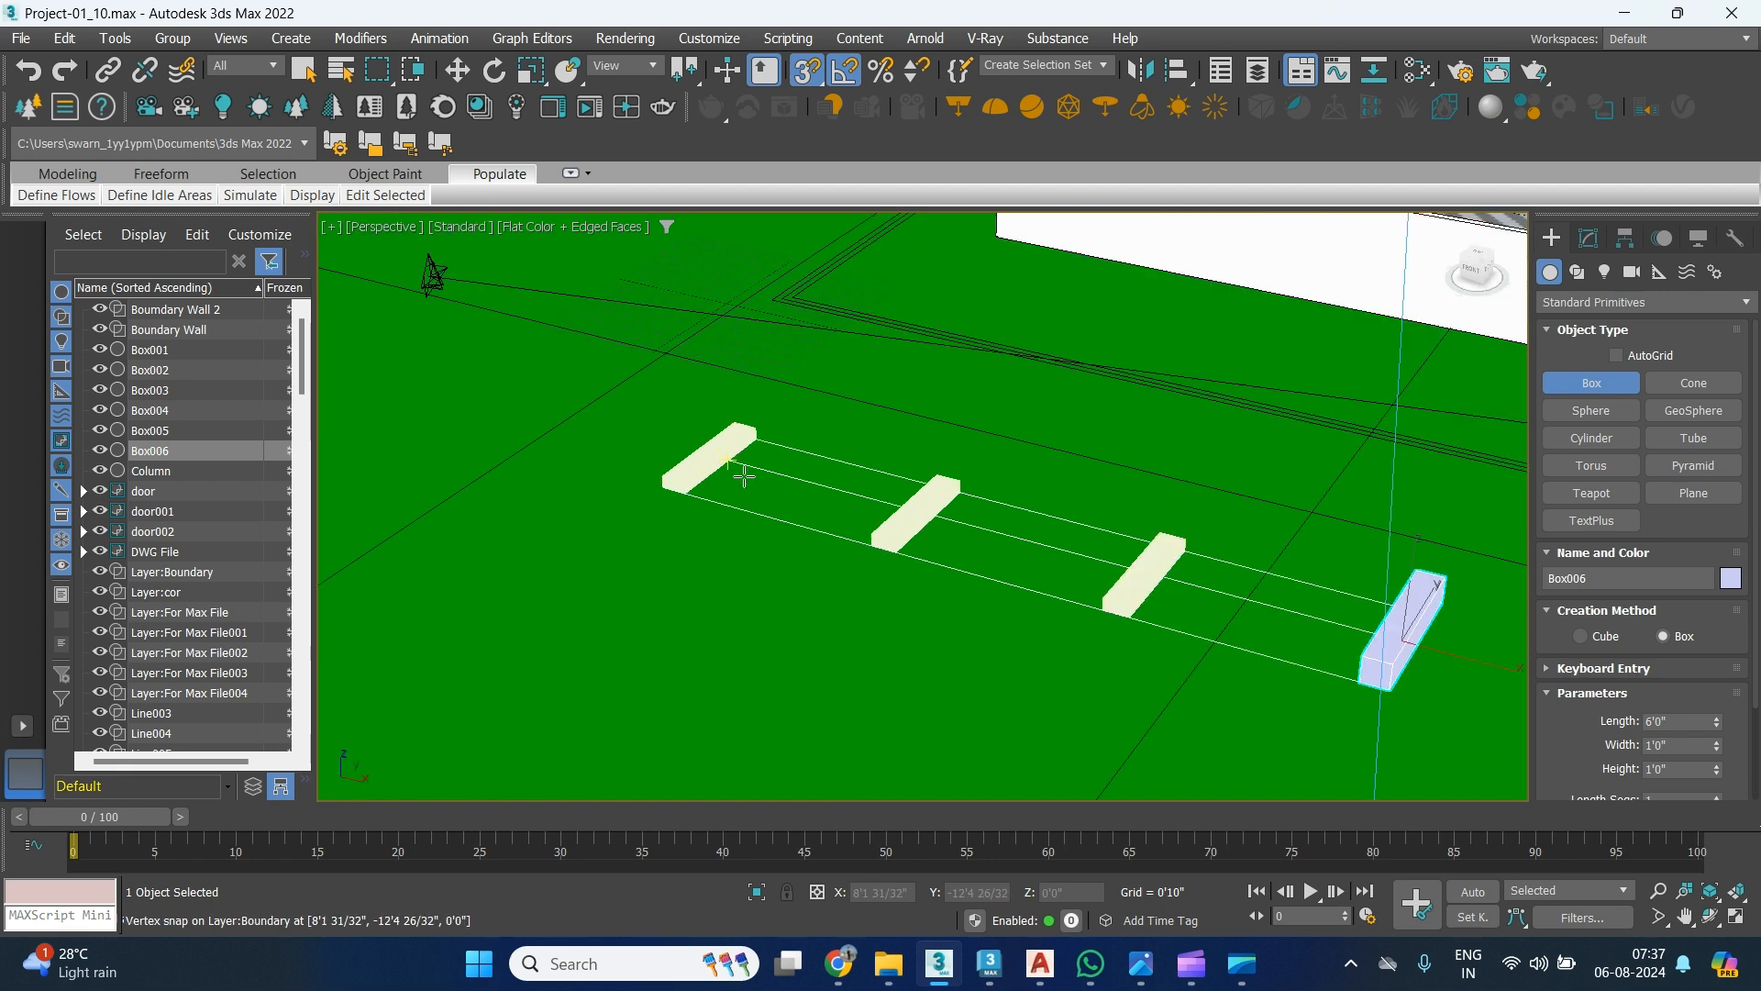
drag(732, 460, 940, 582)
click(923, 534)
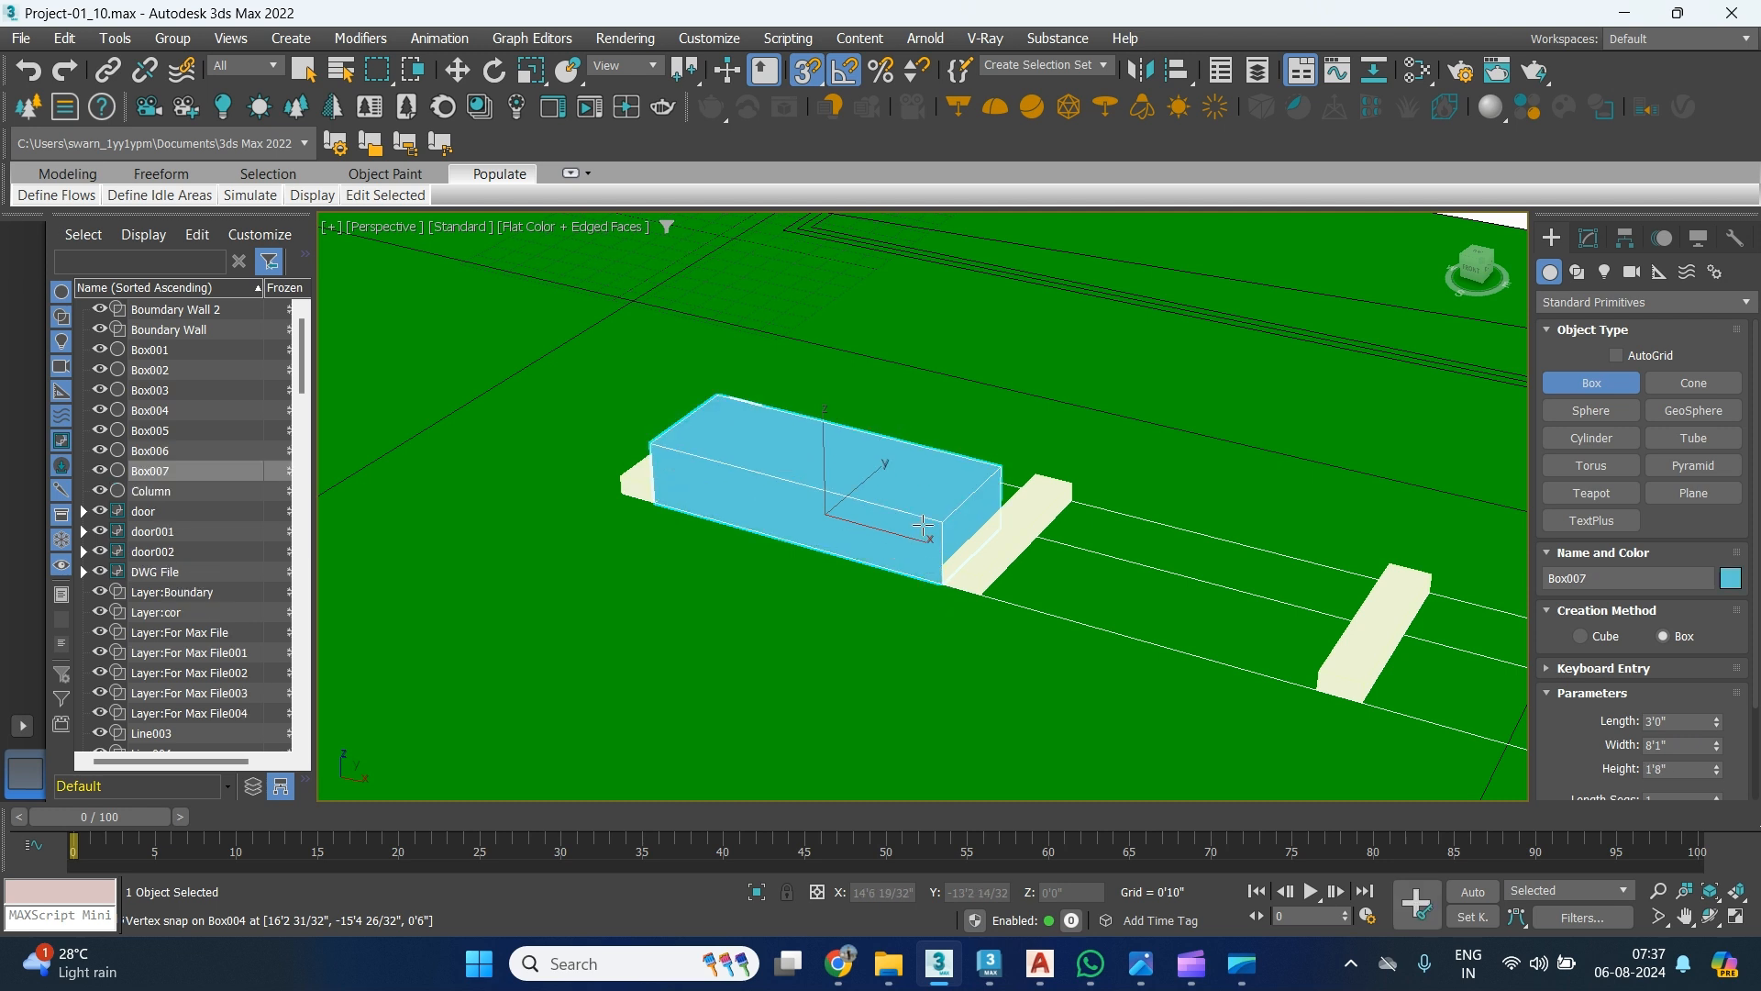
double_click(1681, 769)
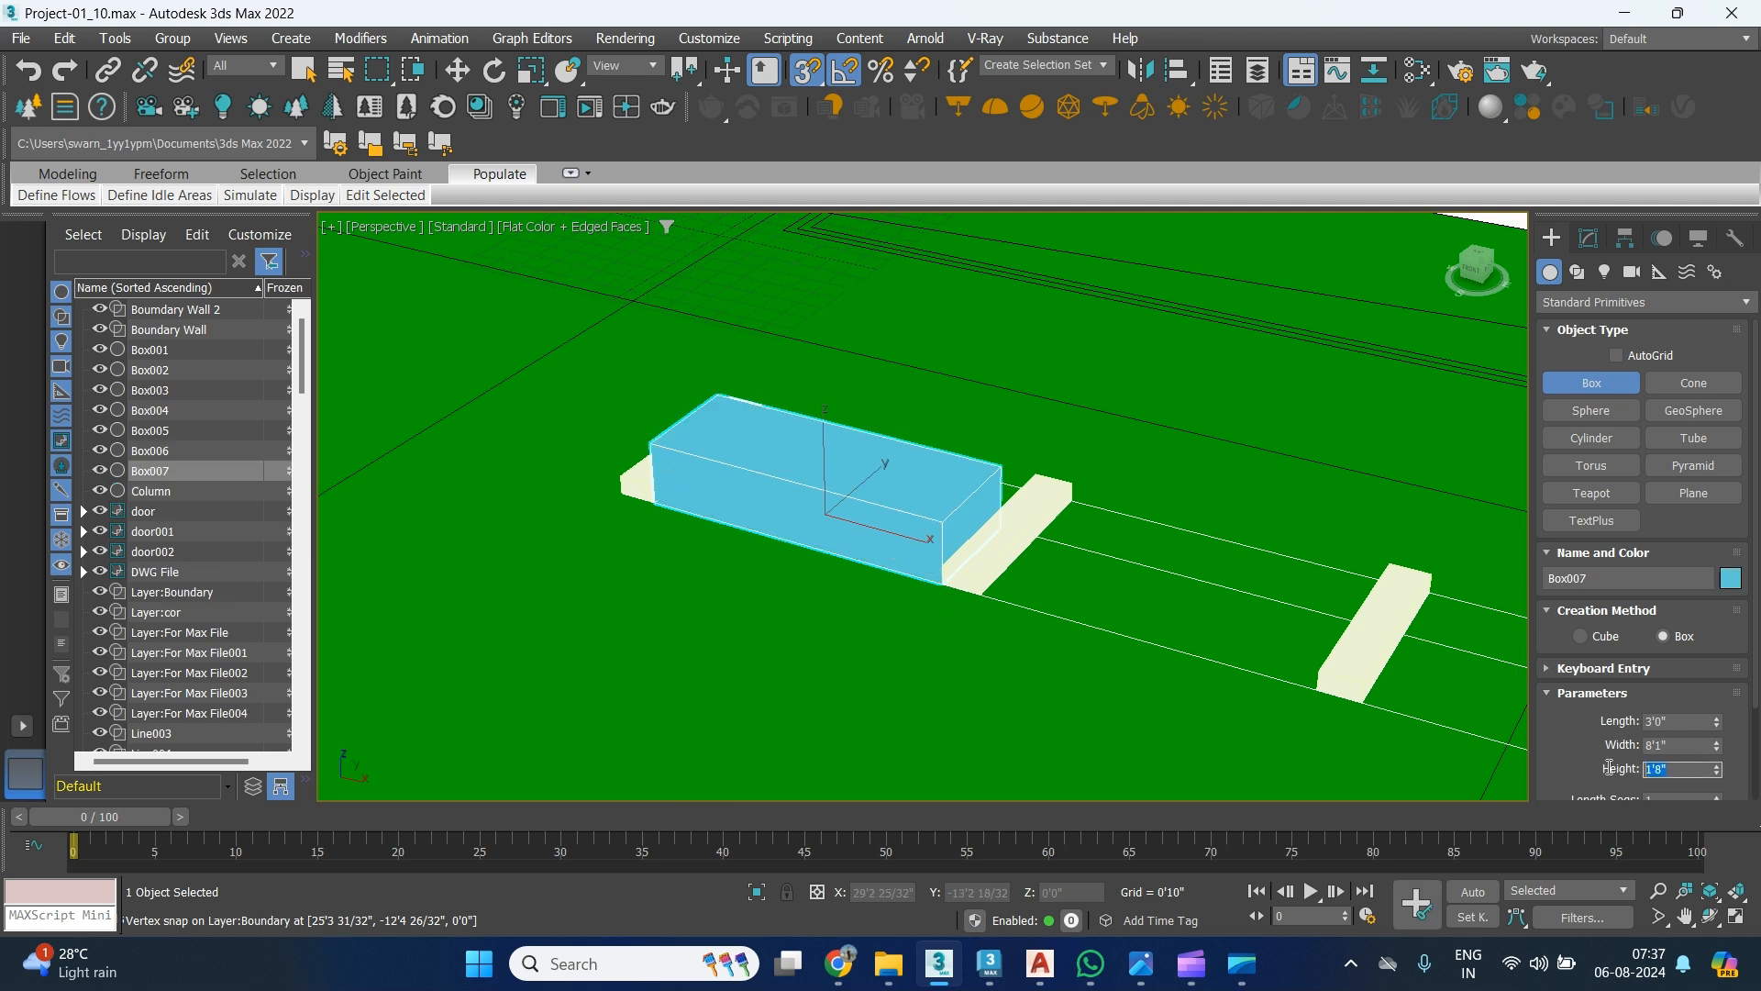
text(9)
key(Return)
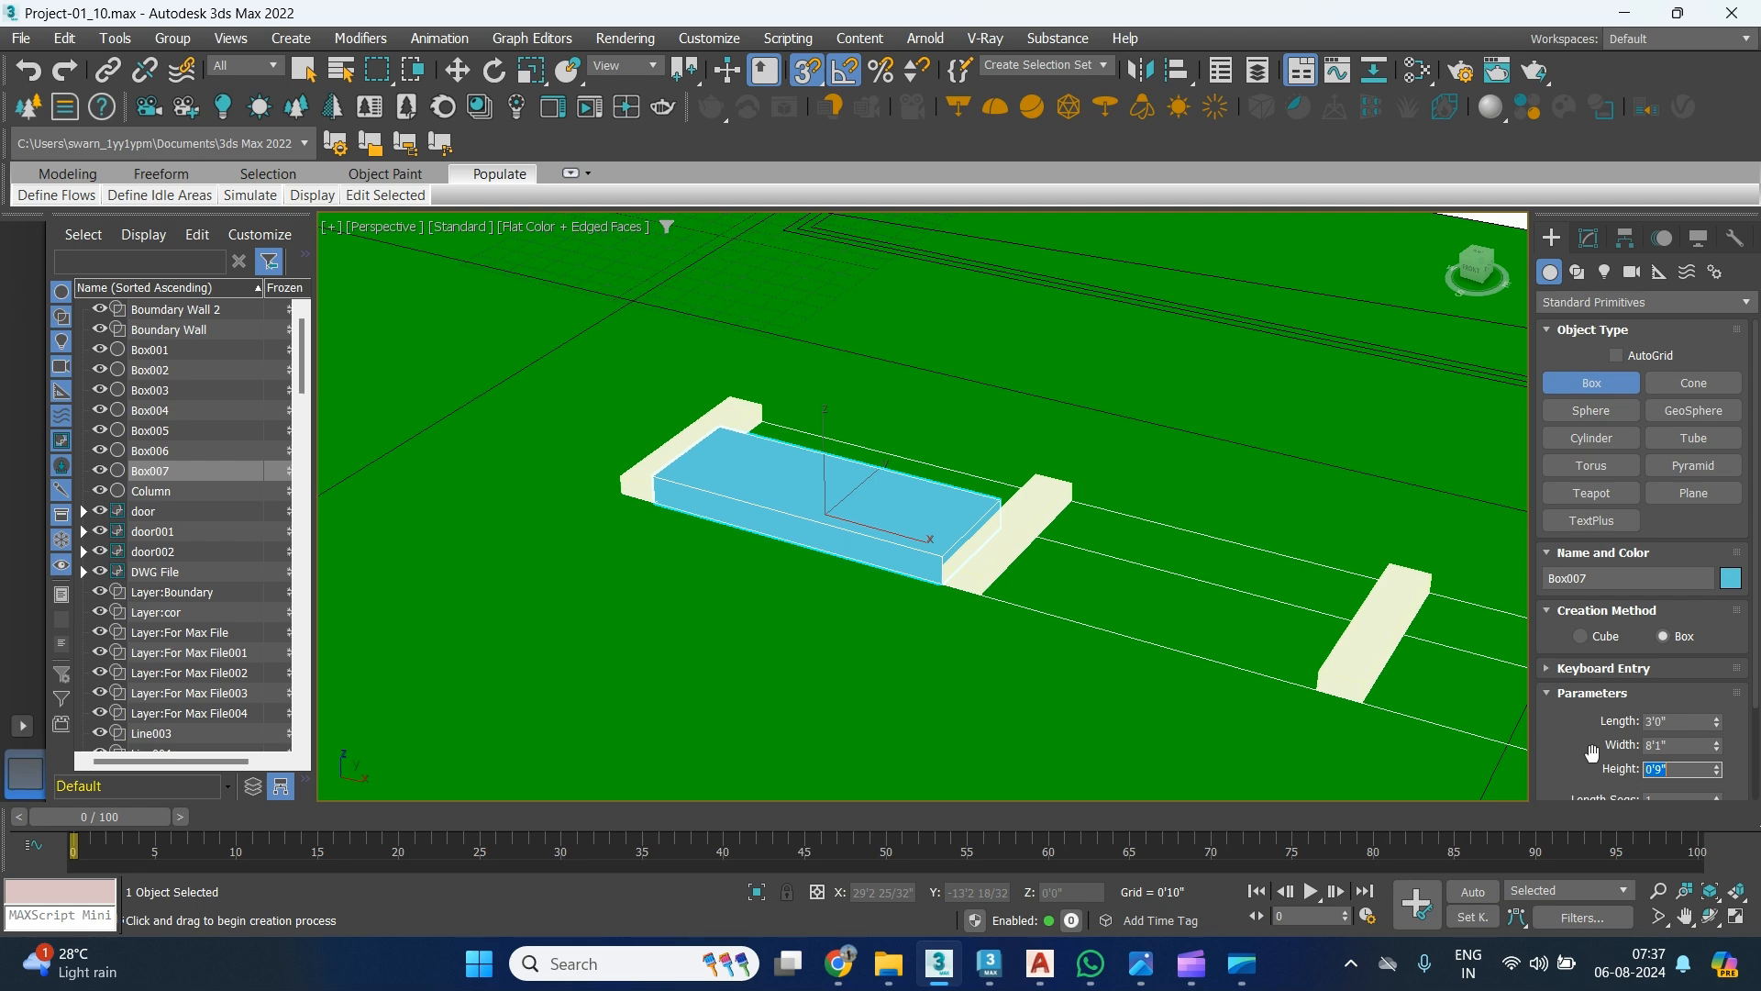
alt+middle_drag(1006, 601, 985, 562)
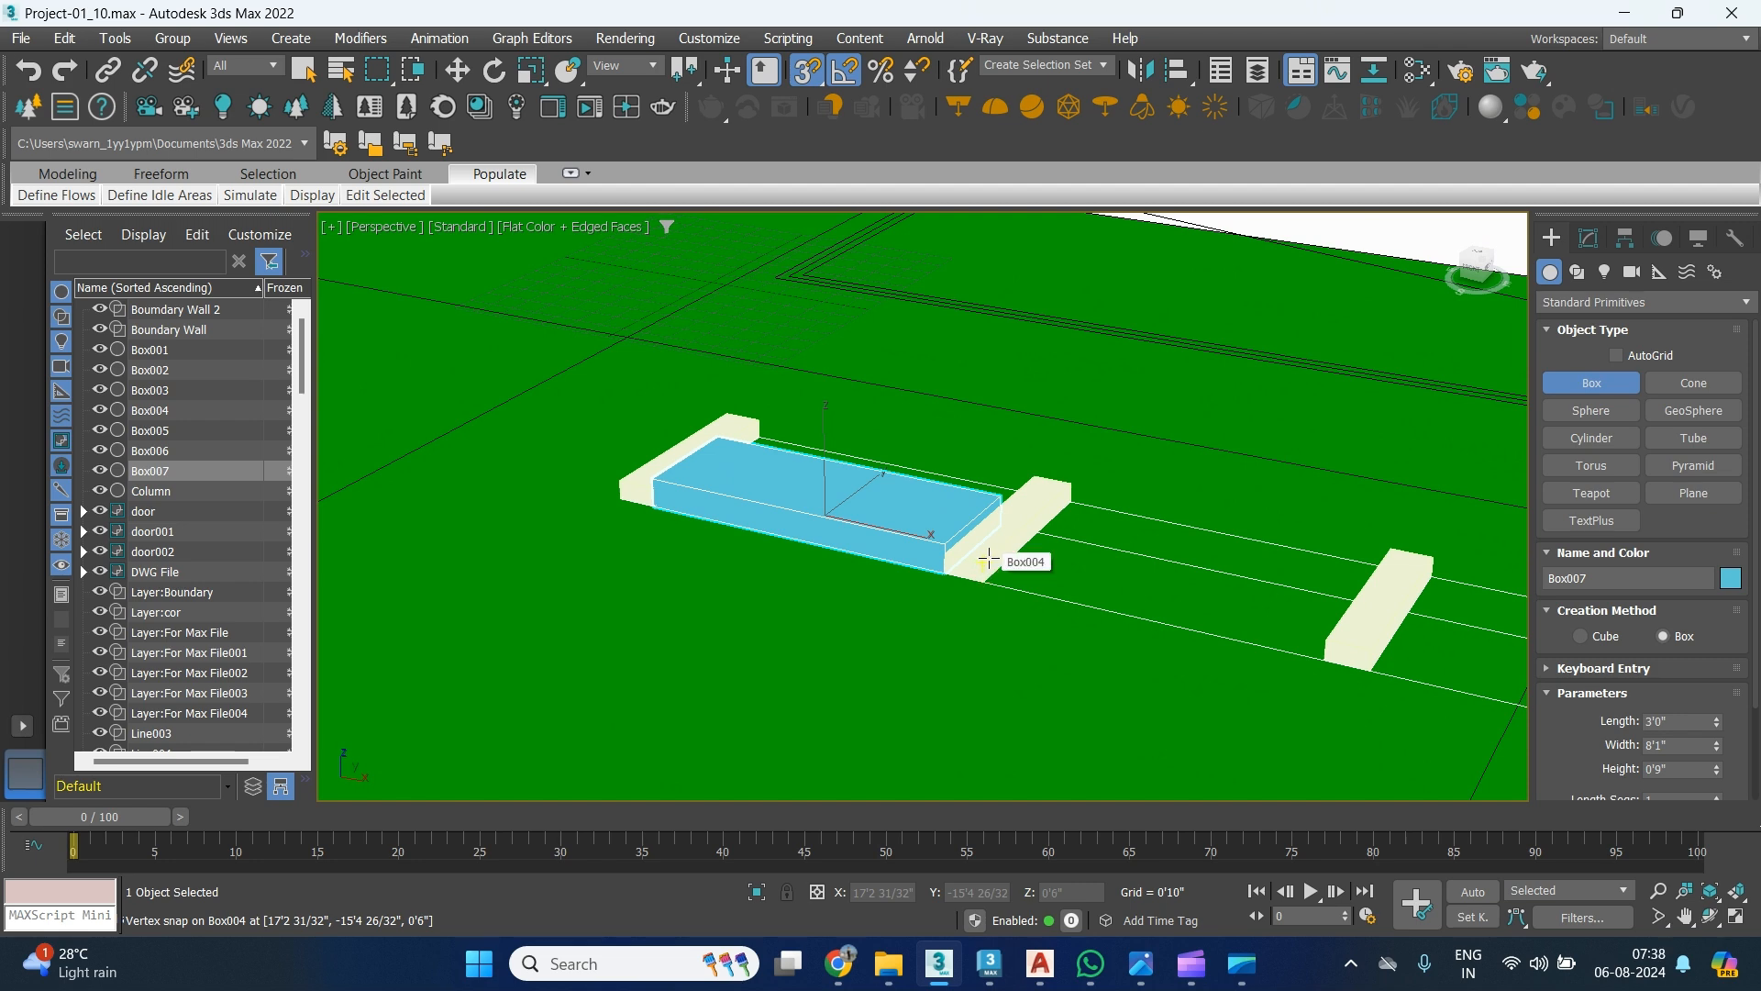
drag(995, 578, 1367, 601)
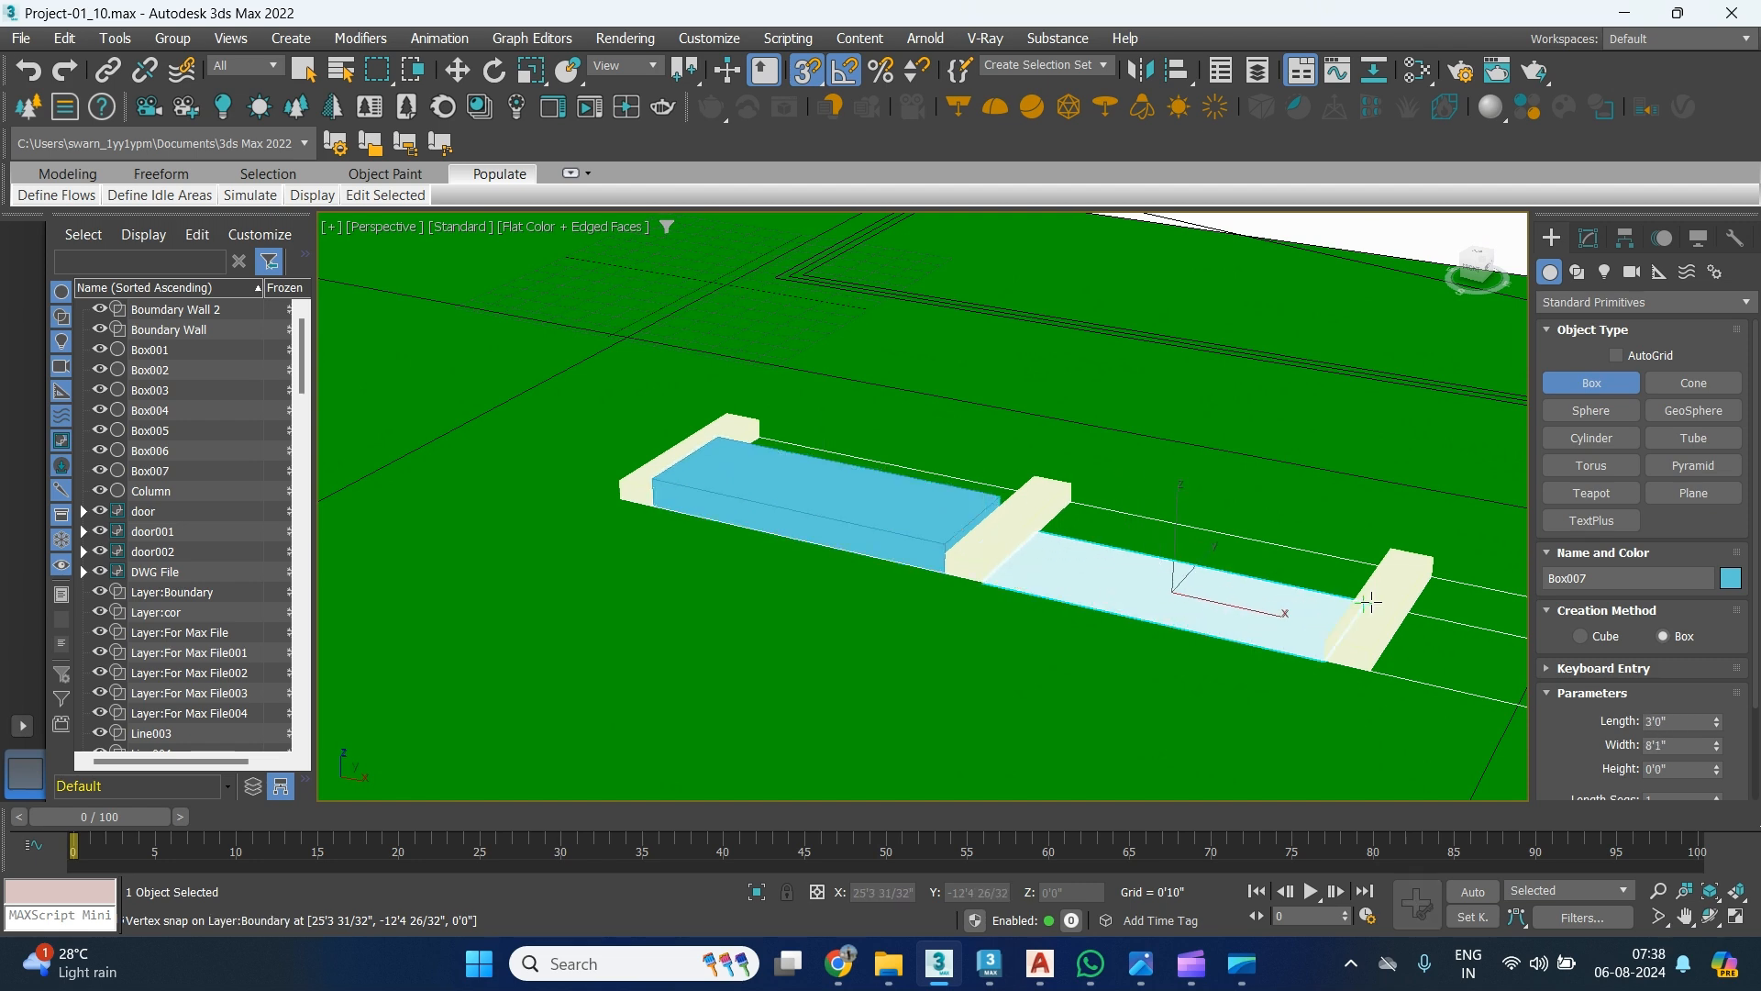
right_click(1339, 596)
right_click(1048, 619)
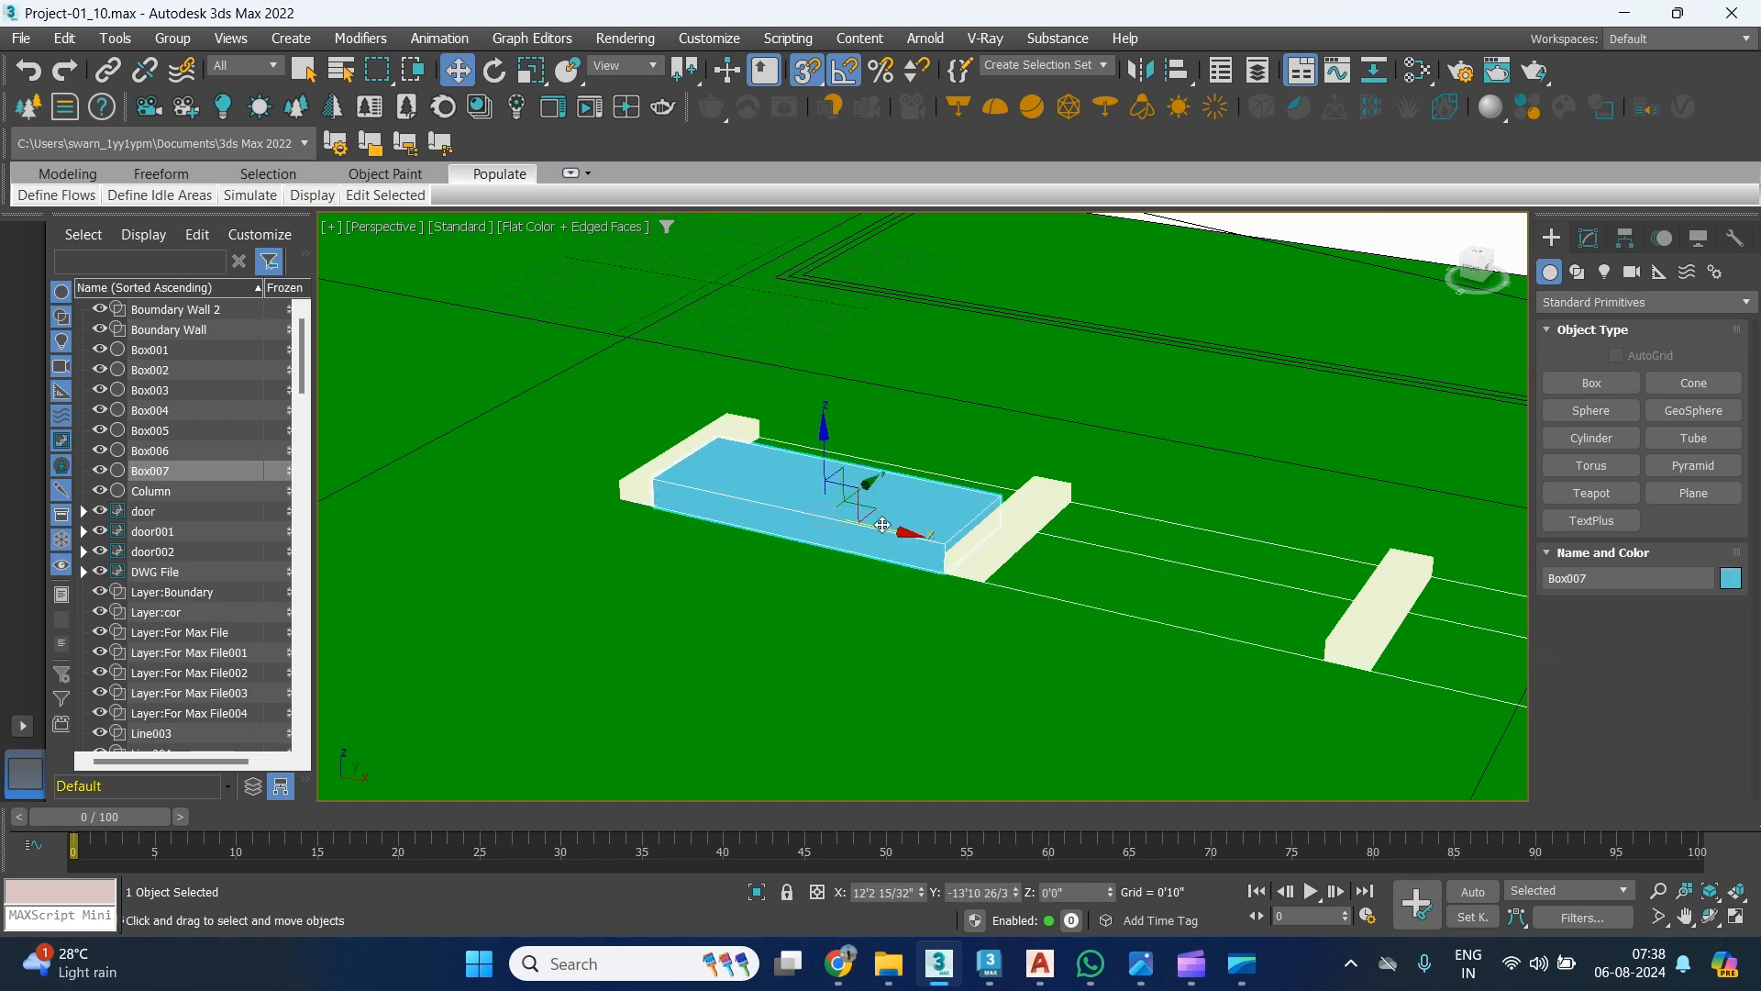
scroll(963, 587, down, 2)
scroll(911, 586, up, 2)
middle_drag(949, 626, 858, 616)
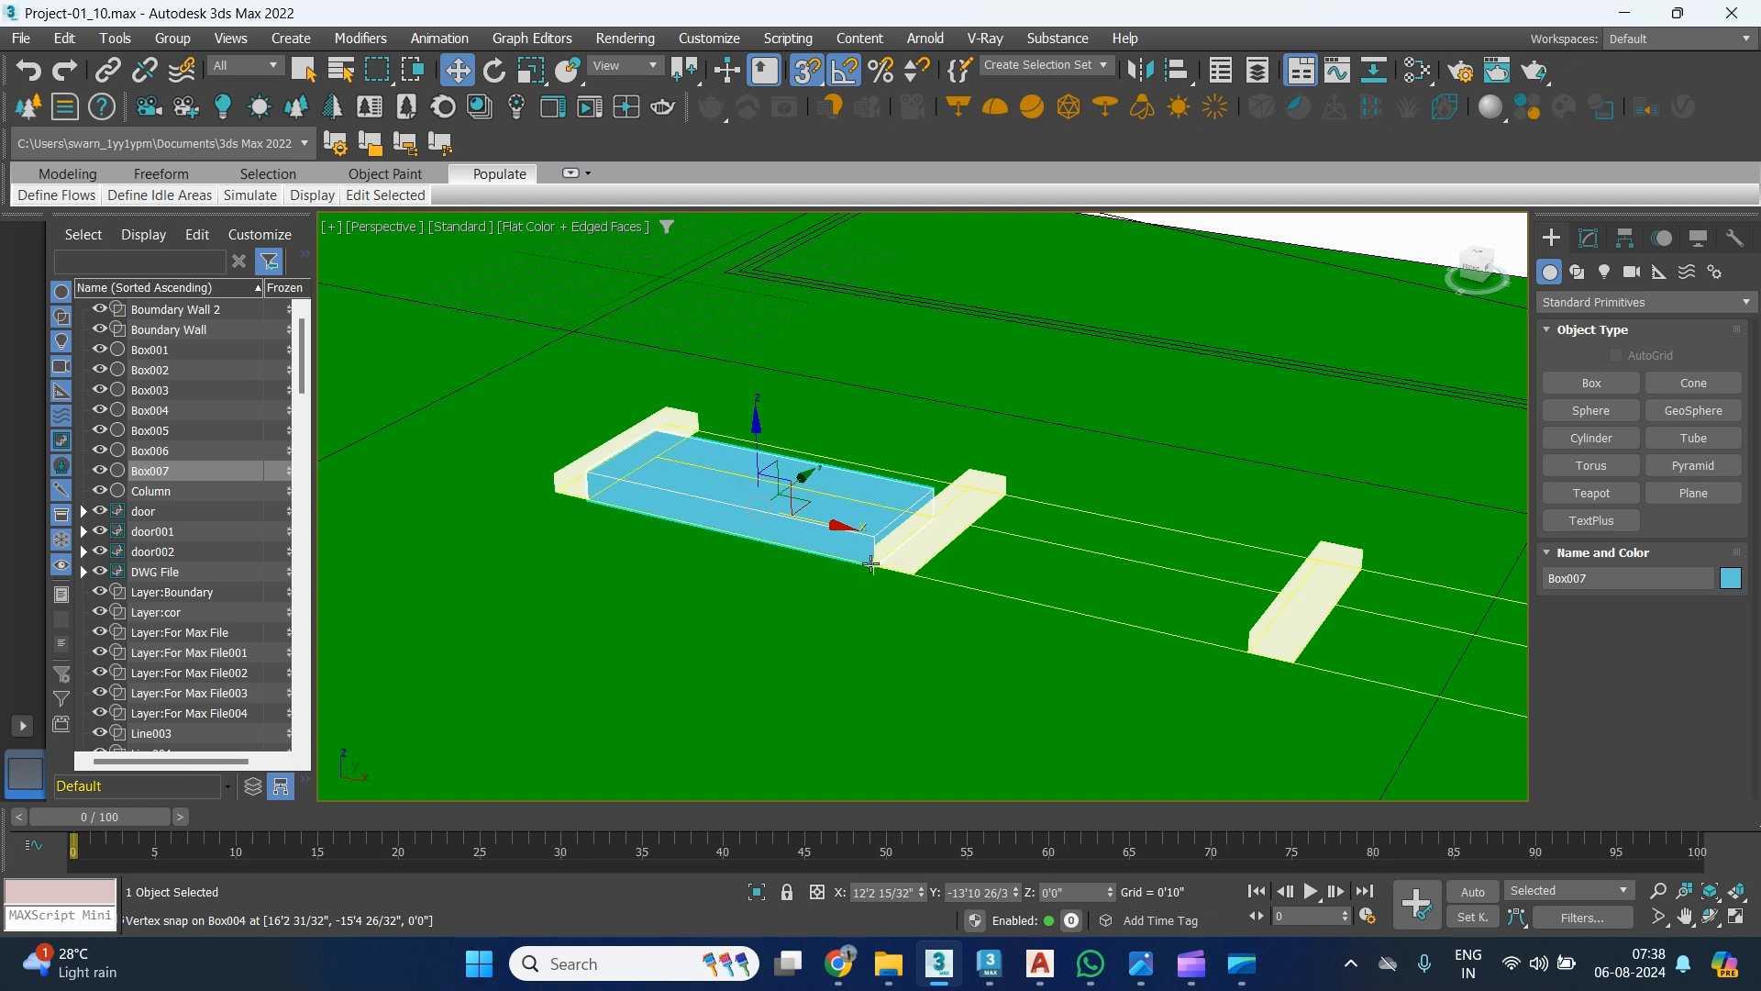
mouse_move(870, 563)
mouse_down()
mouse_move(963, 609)
mouse_move(1450, 680)
mouse_move(1757, 687)
mouse_move(436, 555)
mouse_move(366, 440)
mouse_move(715, 339)
mouse_move(1250, 393)
mouse_move(428, 424)
mouse_move(807, 404)
mouse_move(368, 372)
mouse_move(396, 383)
mouse_up()
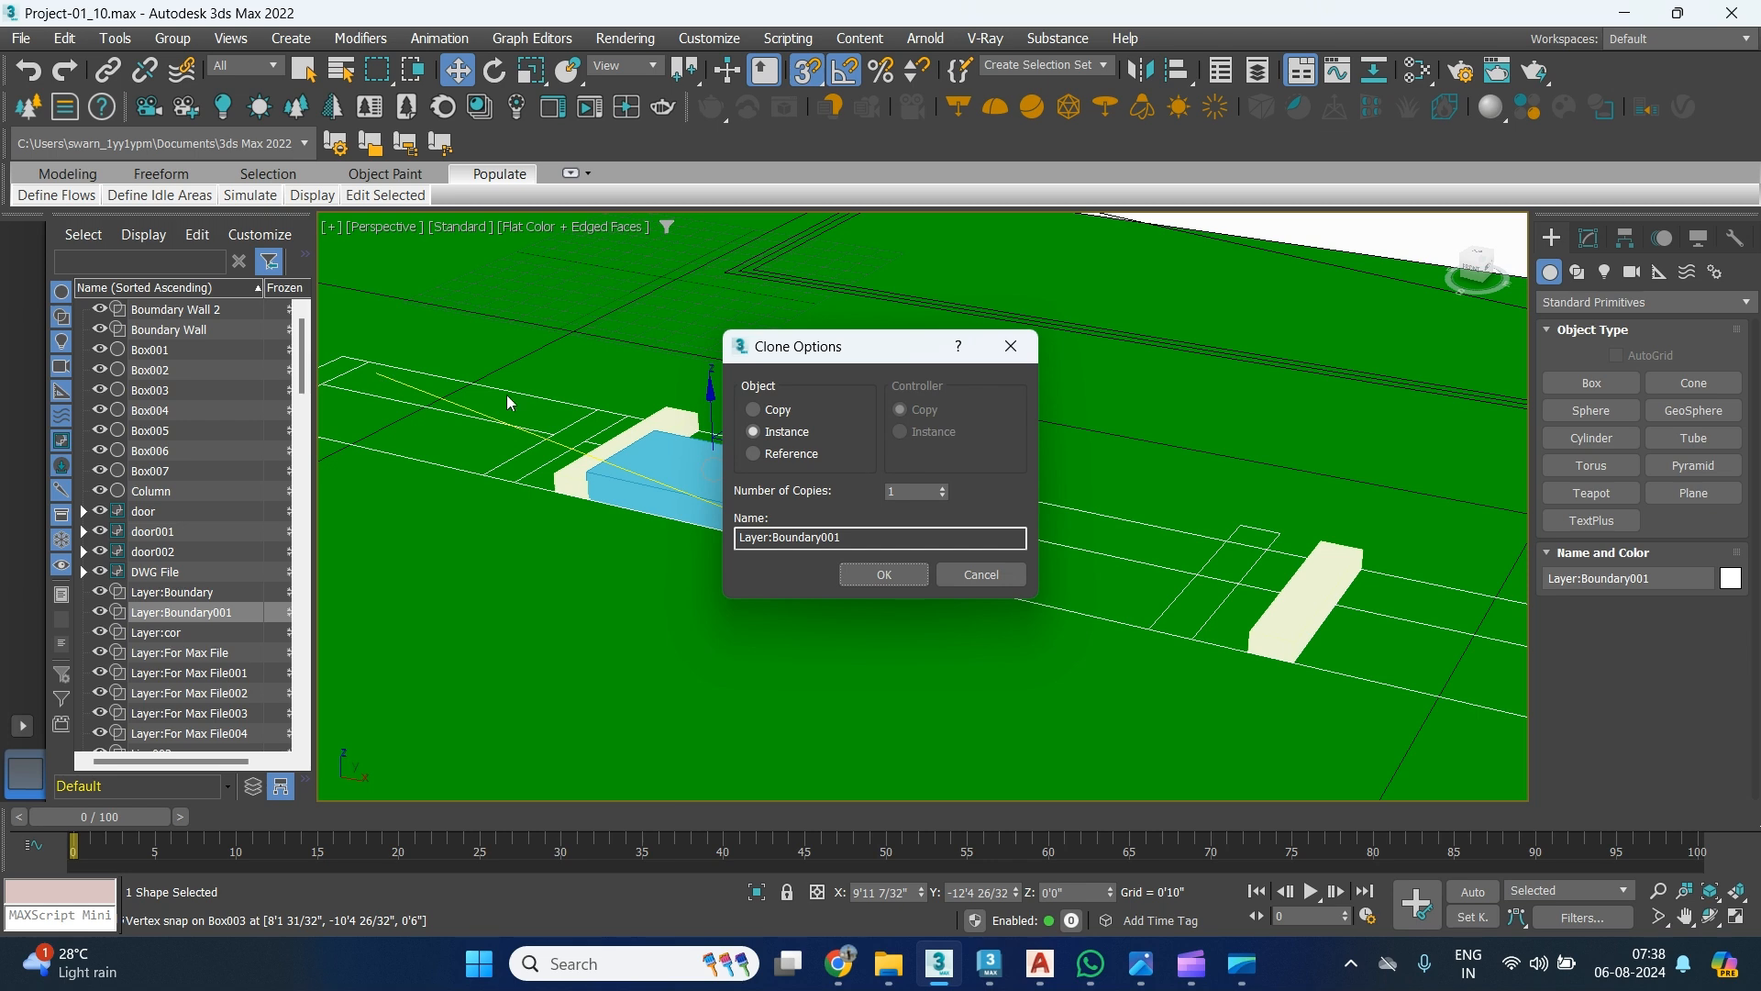
click(991, 575)
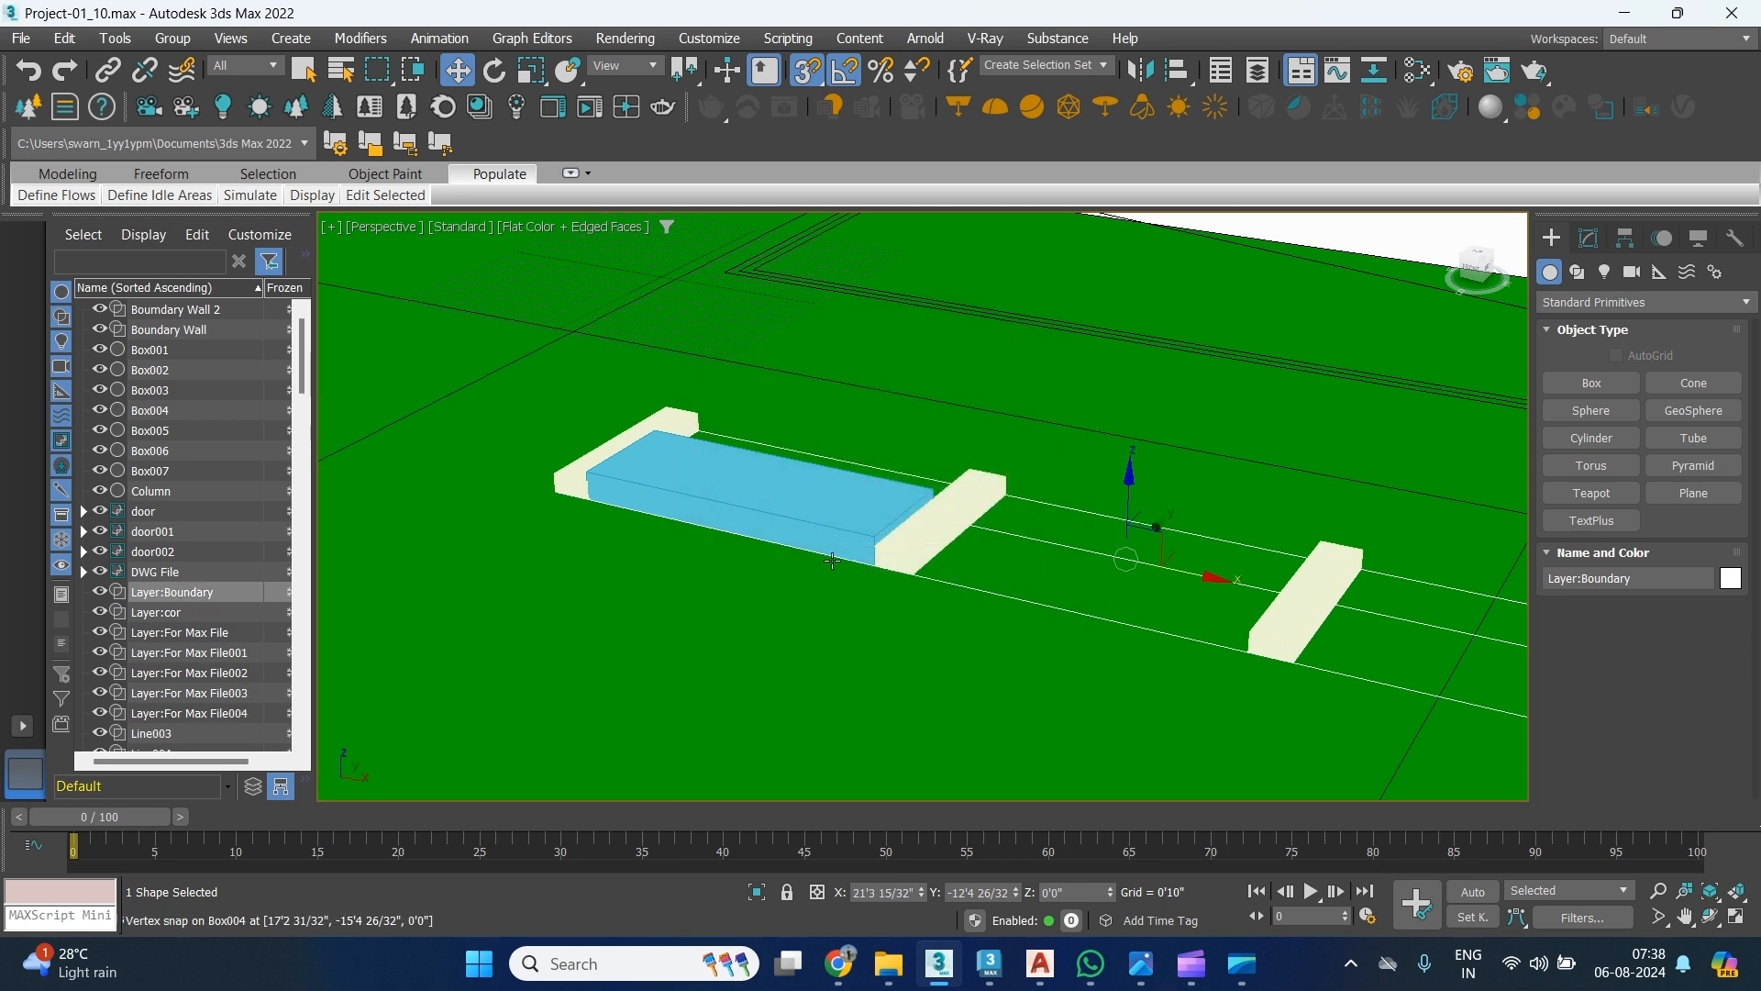
Lock the selection on the panel box and clone it along X as two instances into the remaining bays, snapping its corner to the third pillar.
click(837, 509)
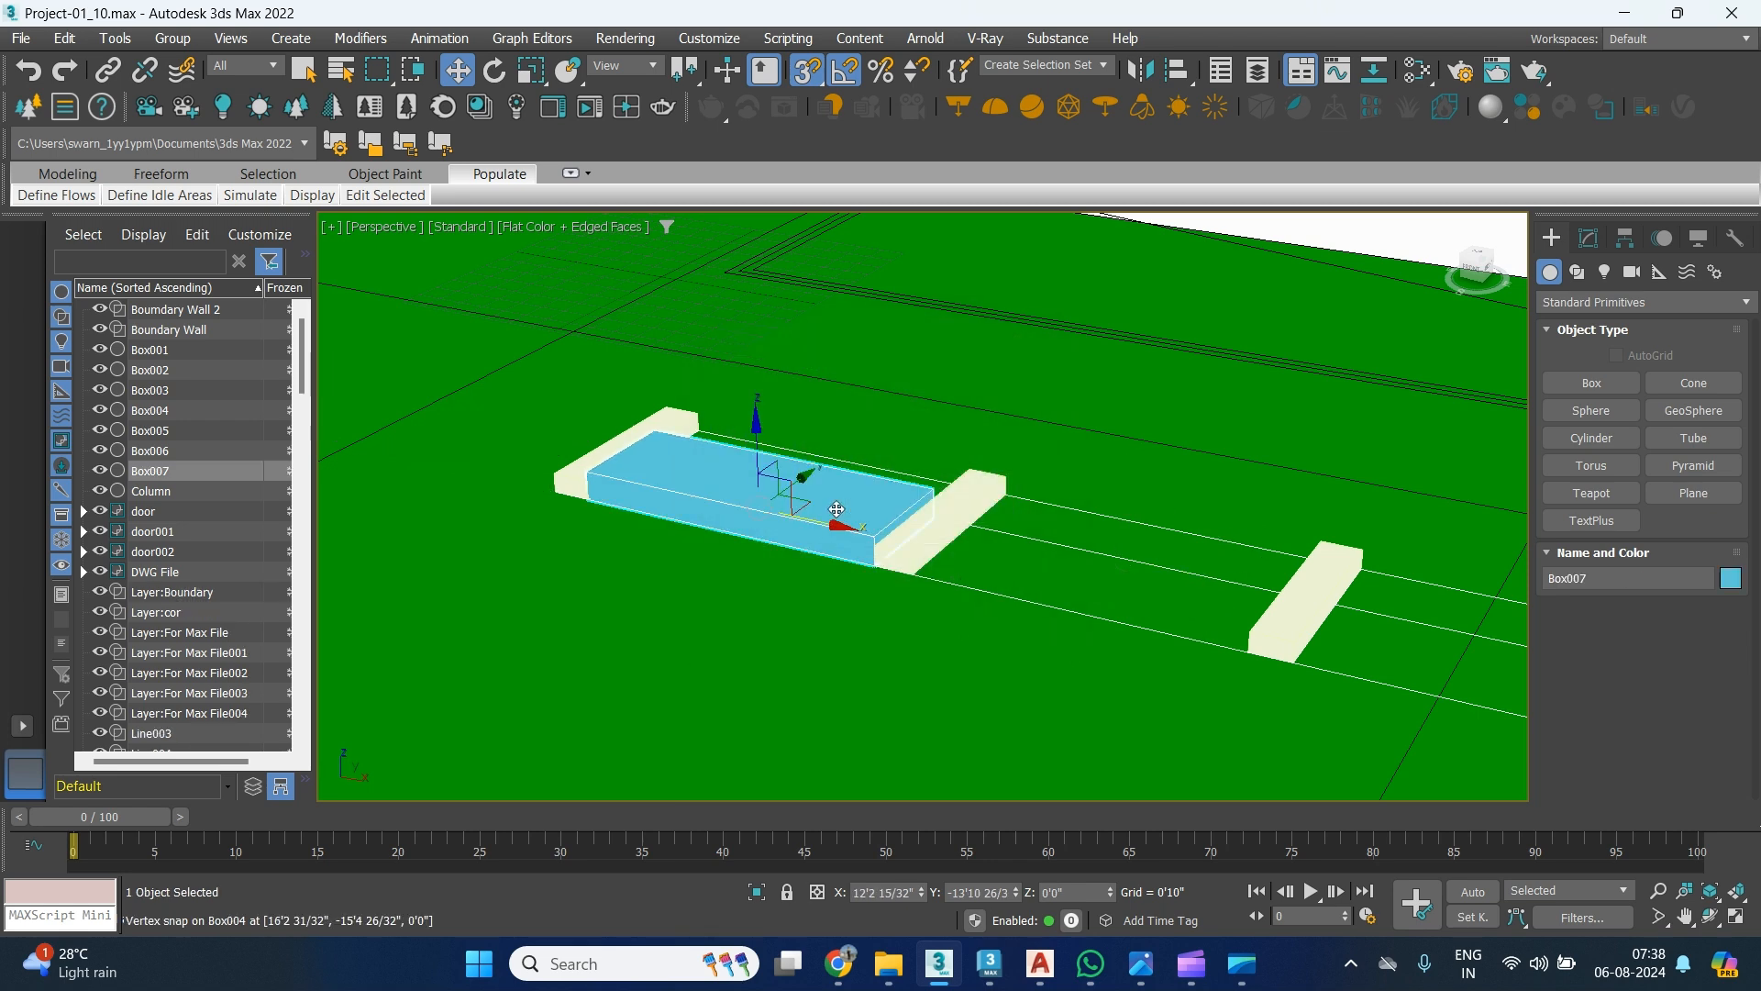
click(786, 893)
middle_drag(983, 617, 770, 562)
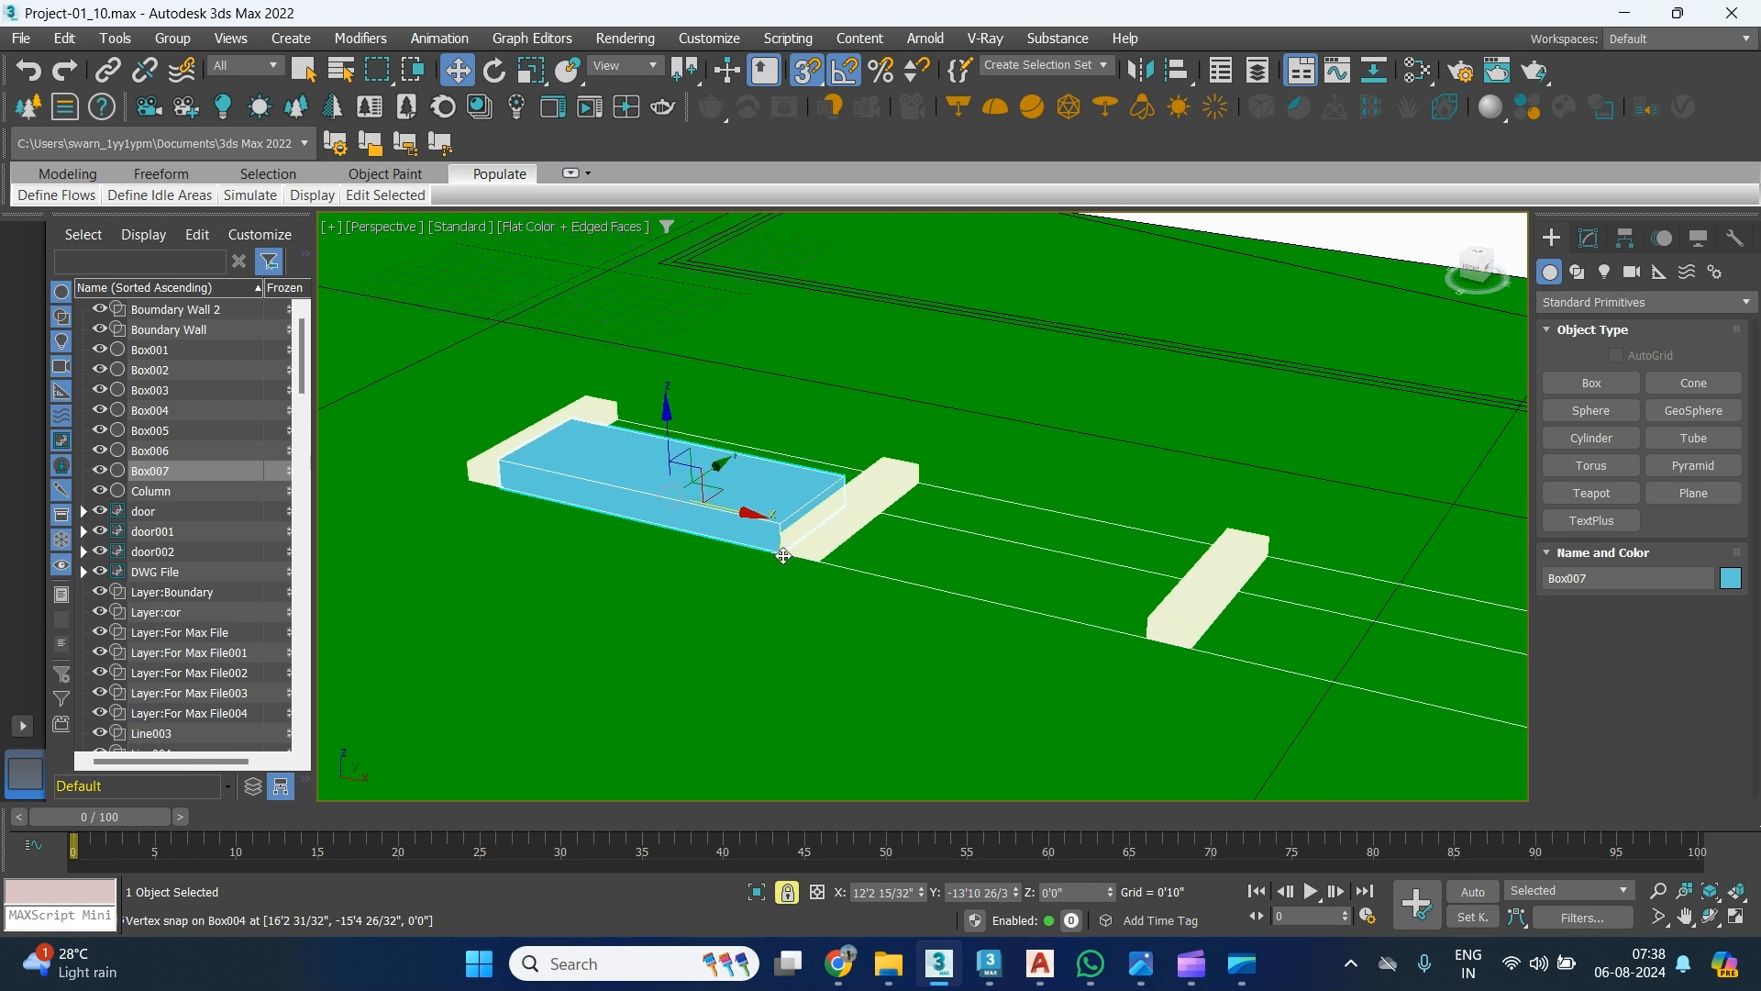
shift+right_click(776, 546)
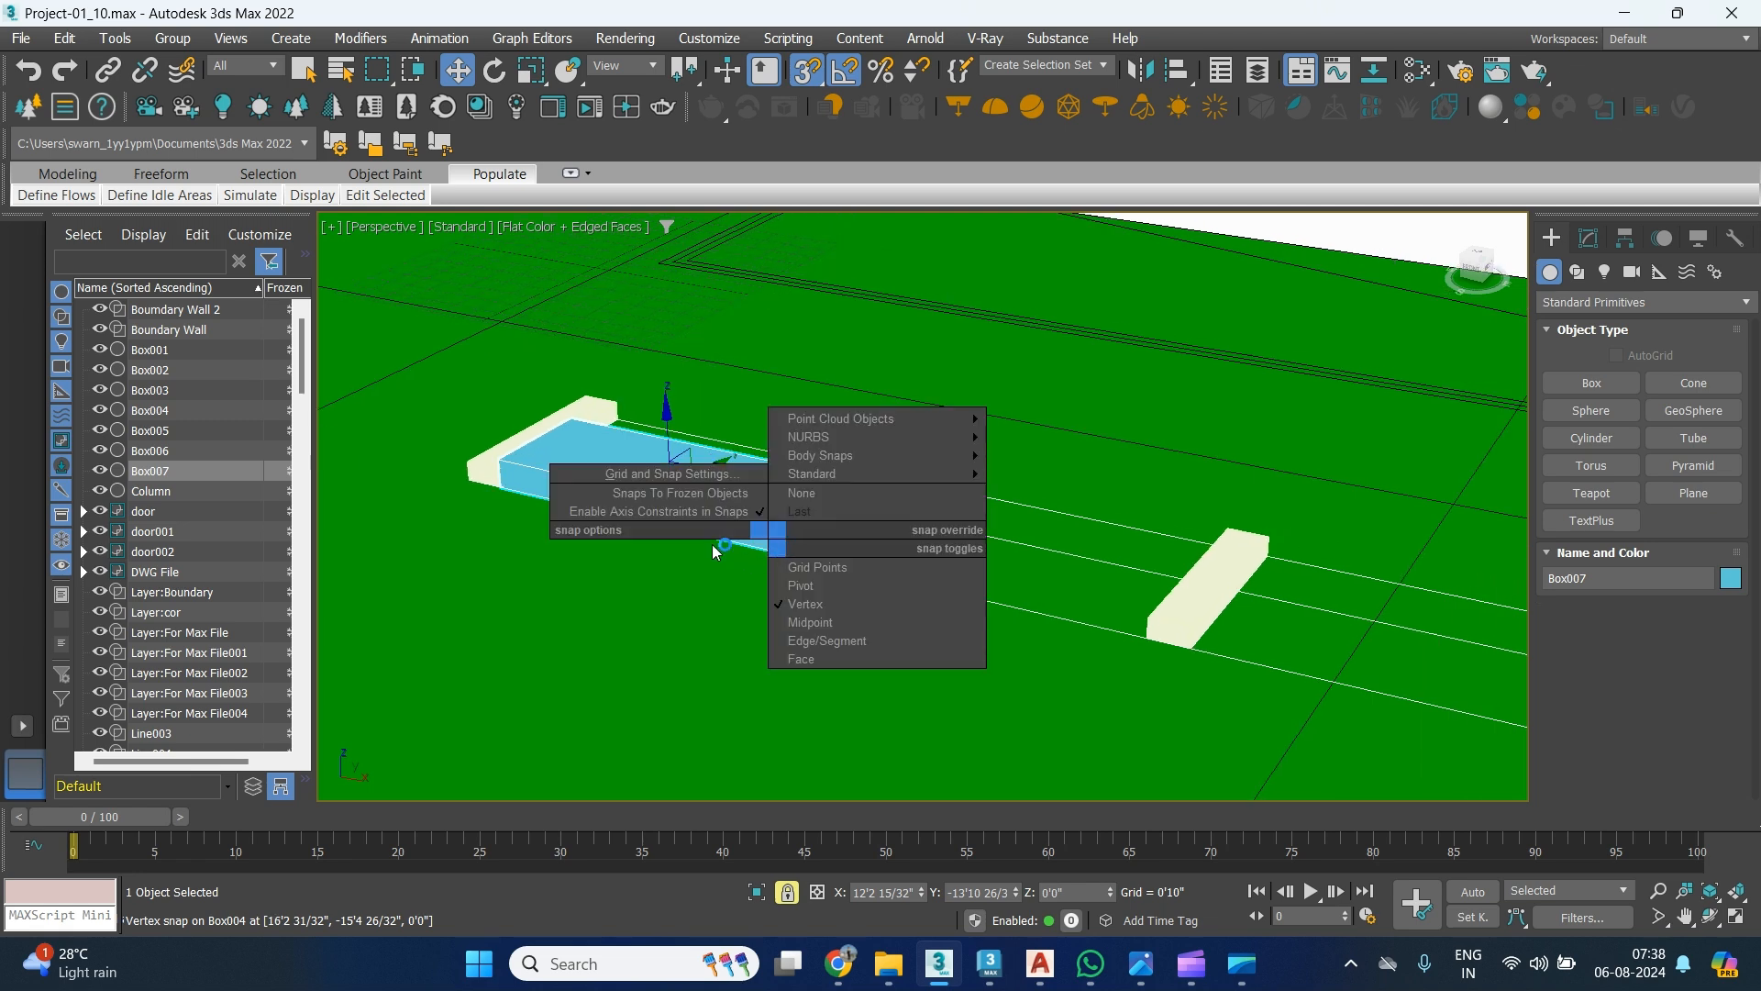
click(698, 643)
shift+drag(778, 552, 1098, 629)
shift+drag(1147, 638, 1104, 642)
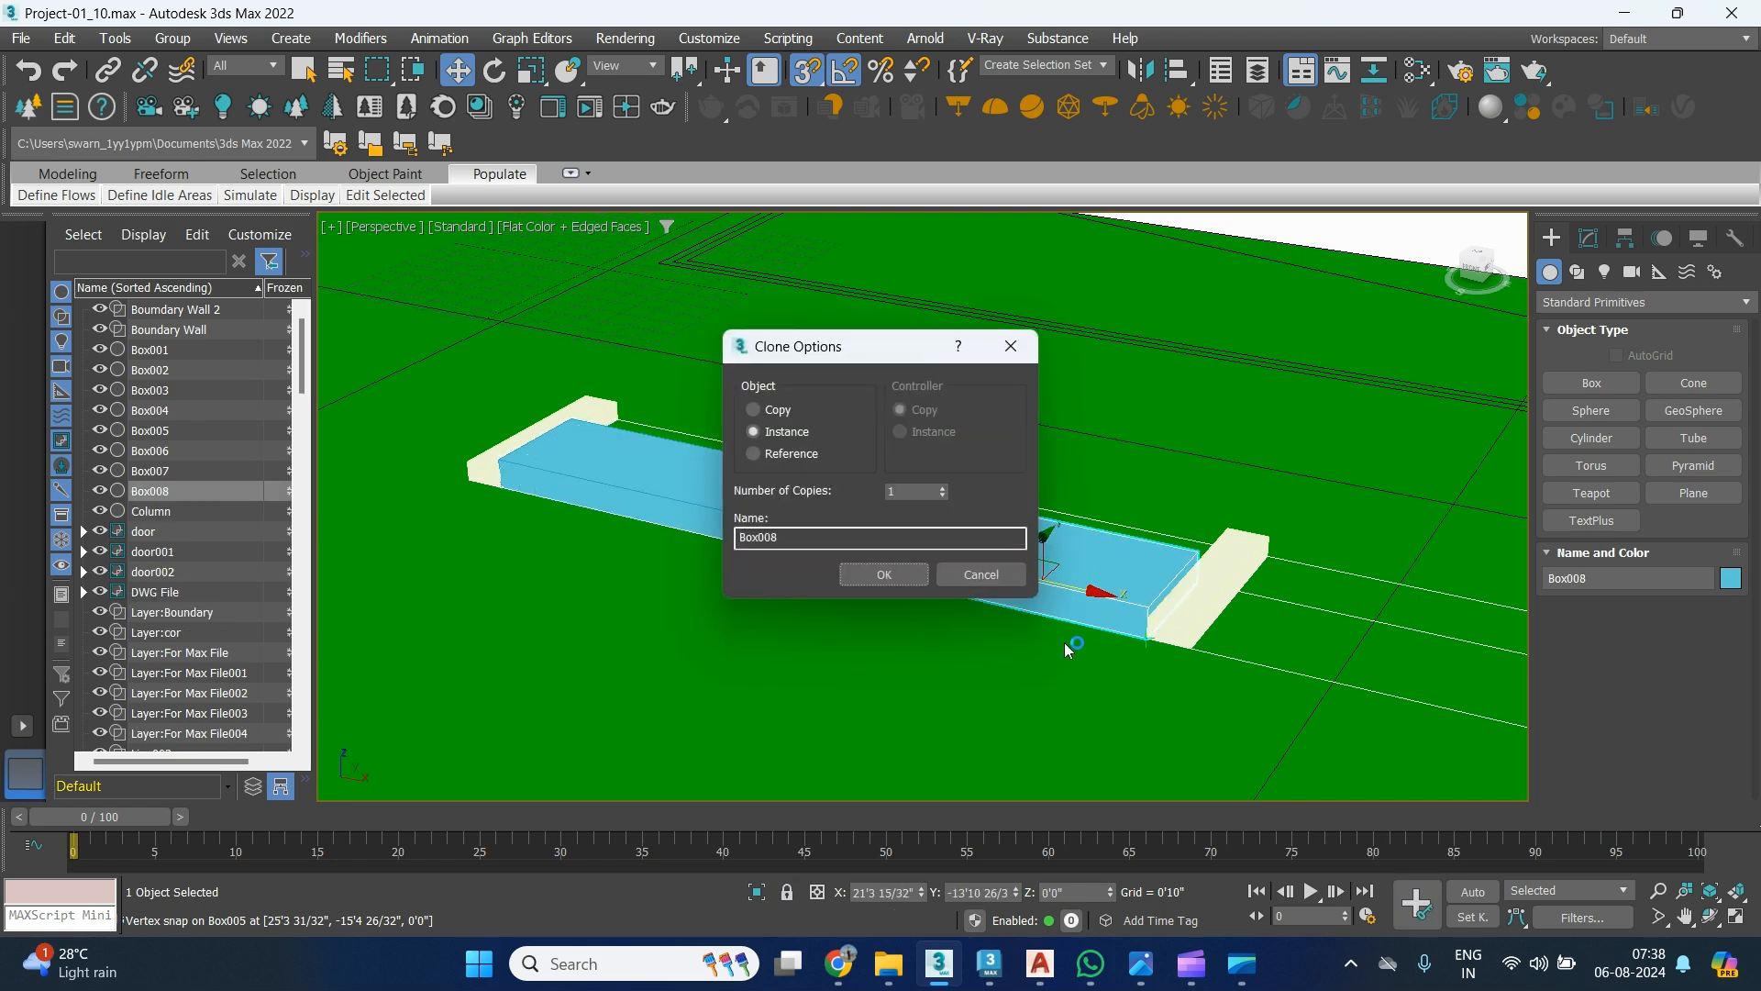
click(903, 574)
mouse_move(968, 607)
middle_down()
mouse_move(747, 589)
mouse_move(795, 592)
mouse_move(808, 621)
mouse_move(948, 595)
middle_up()
scroll(810, 620, down, 2)
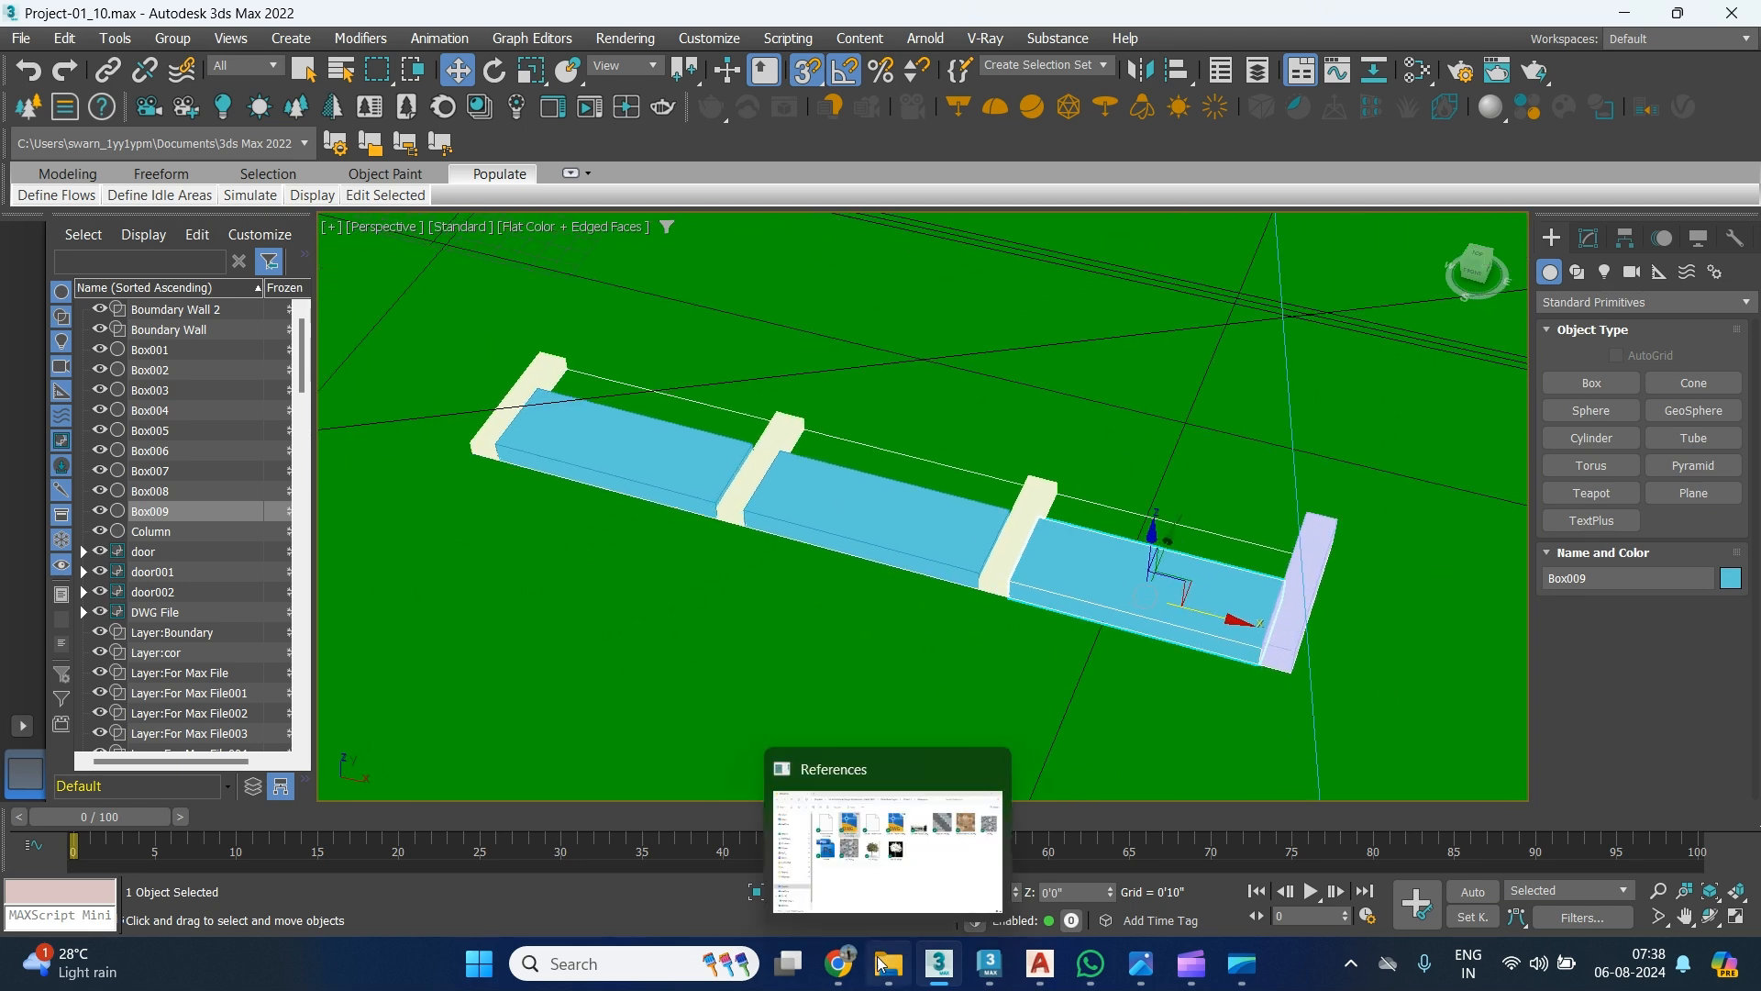
Switch to File Explorer, open exterior_ceramic_wall_floor_february2018.pdf from the Reference folder and go to the Fire Stone Noce tile on page 12.
click(888, 963)
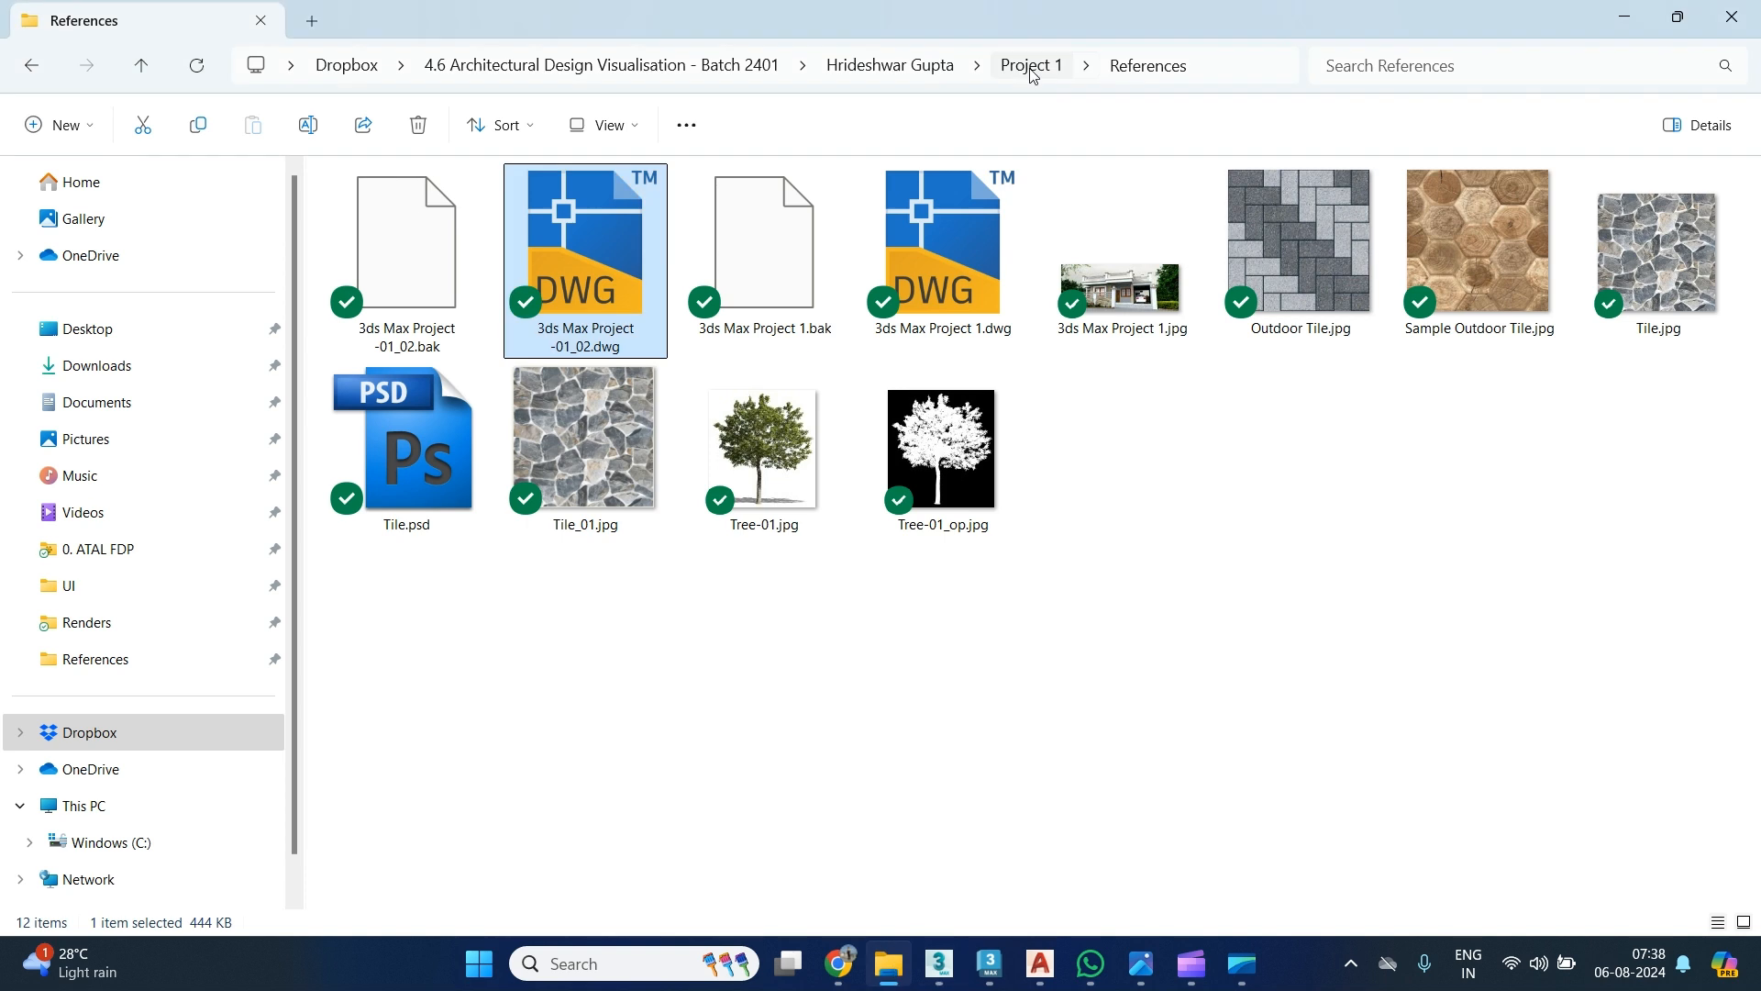
click(1030, 69)
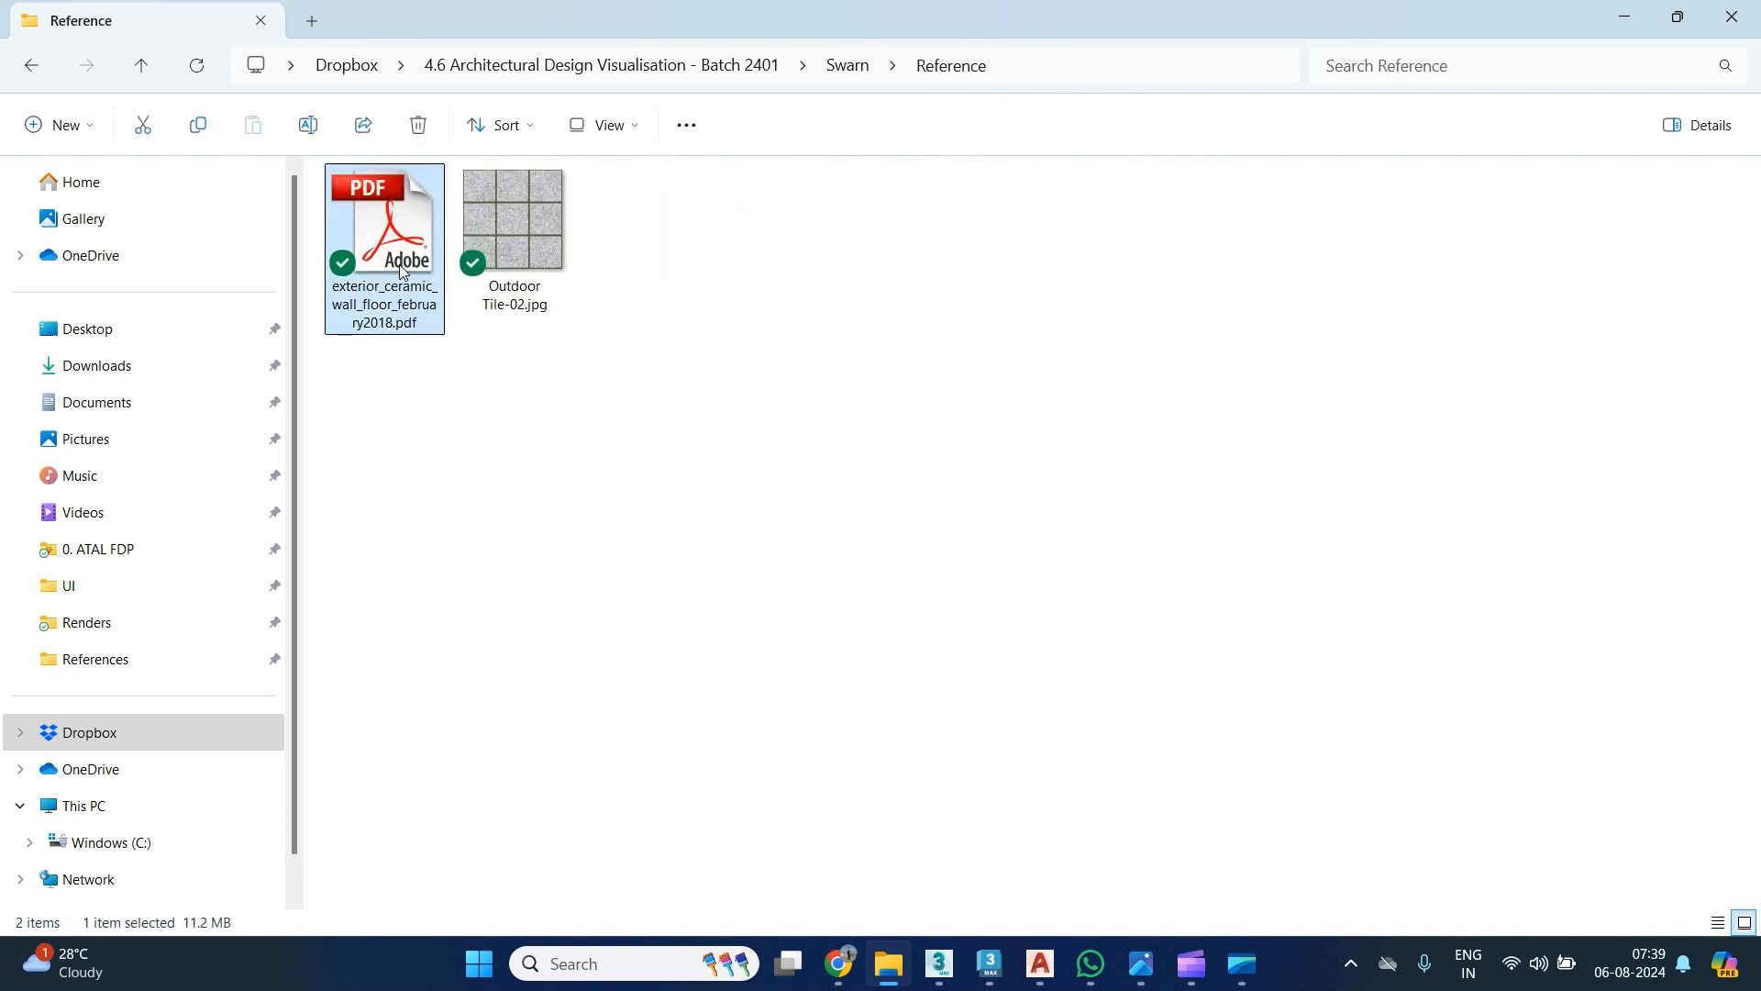
click(732, 123)
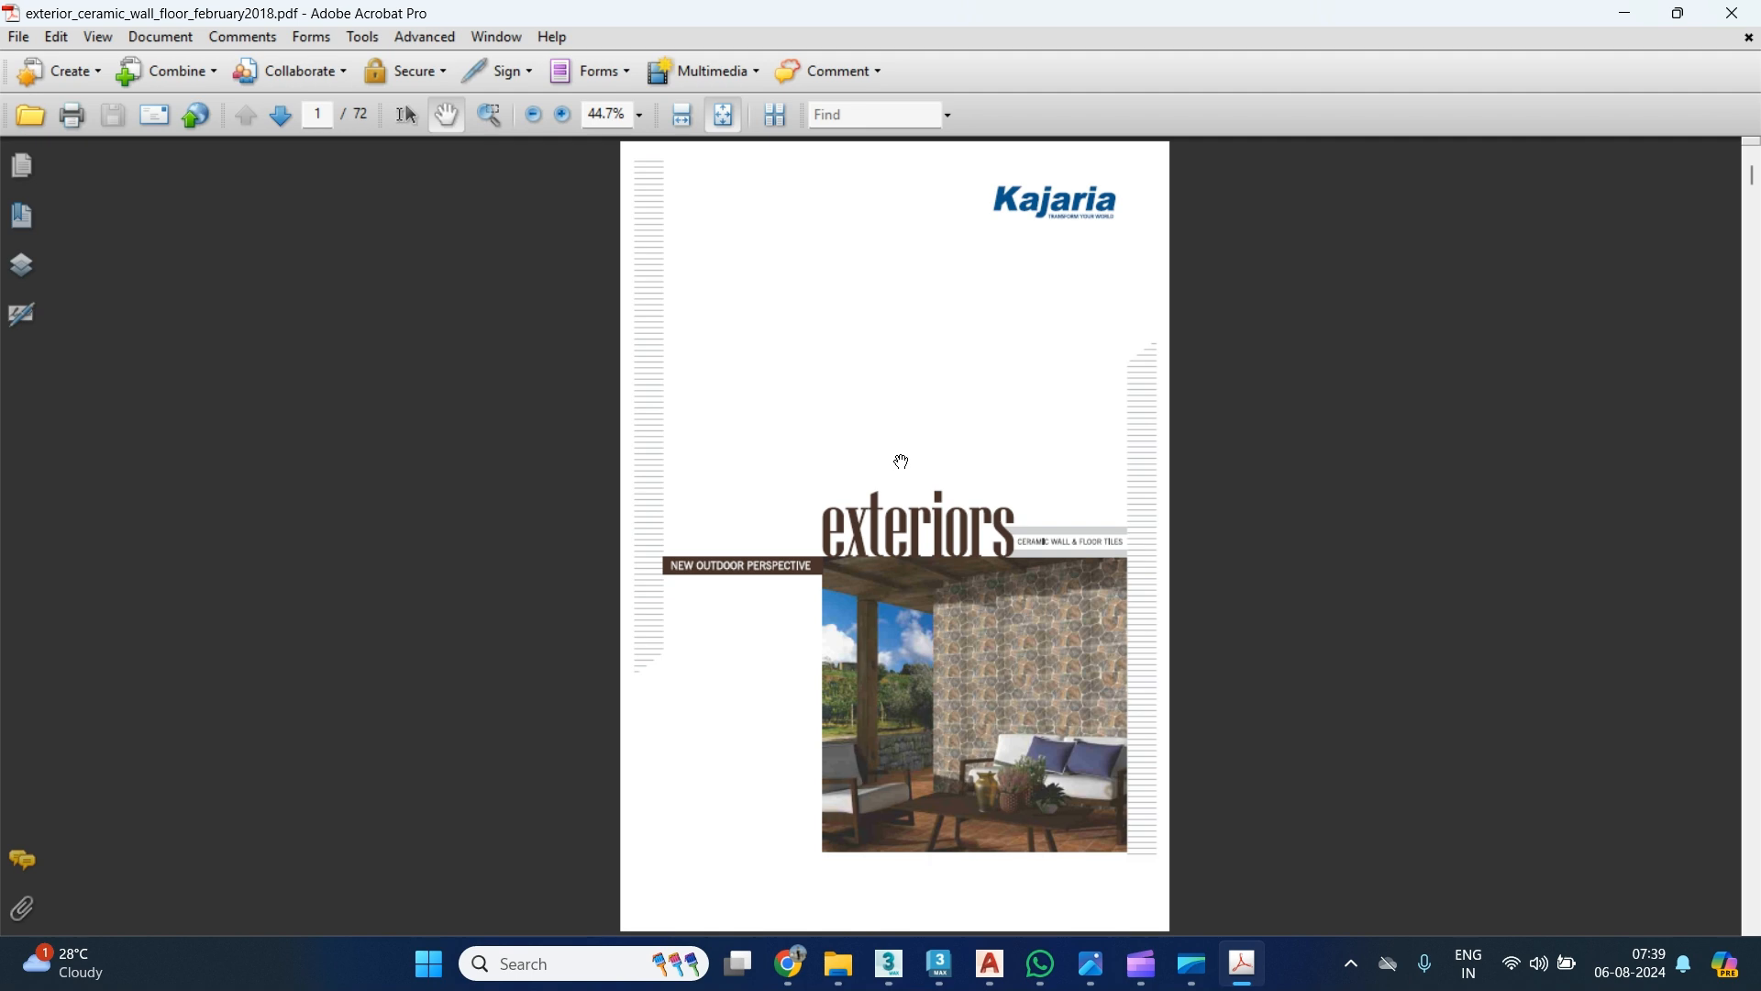
scroll(902, 462, down, 4)
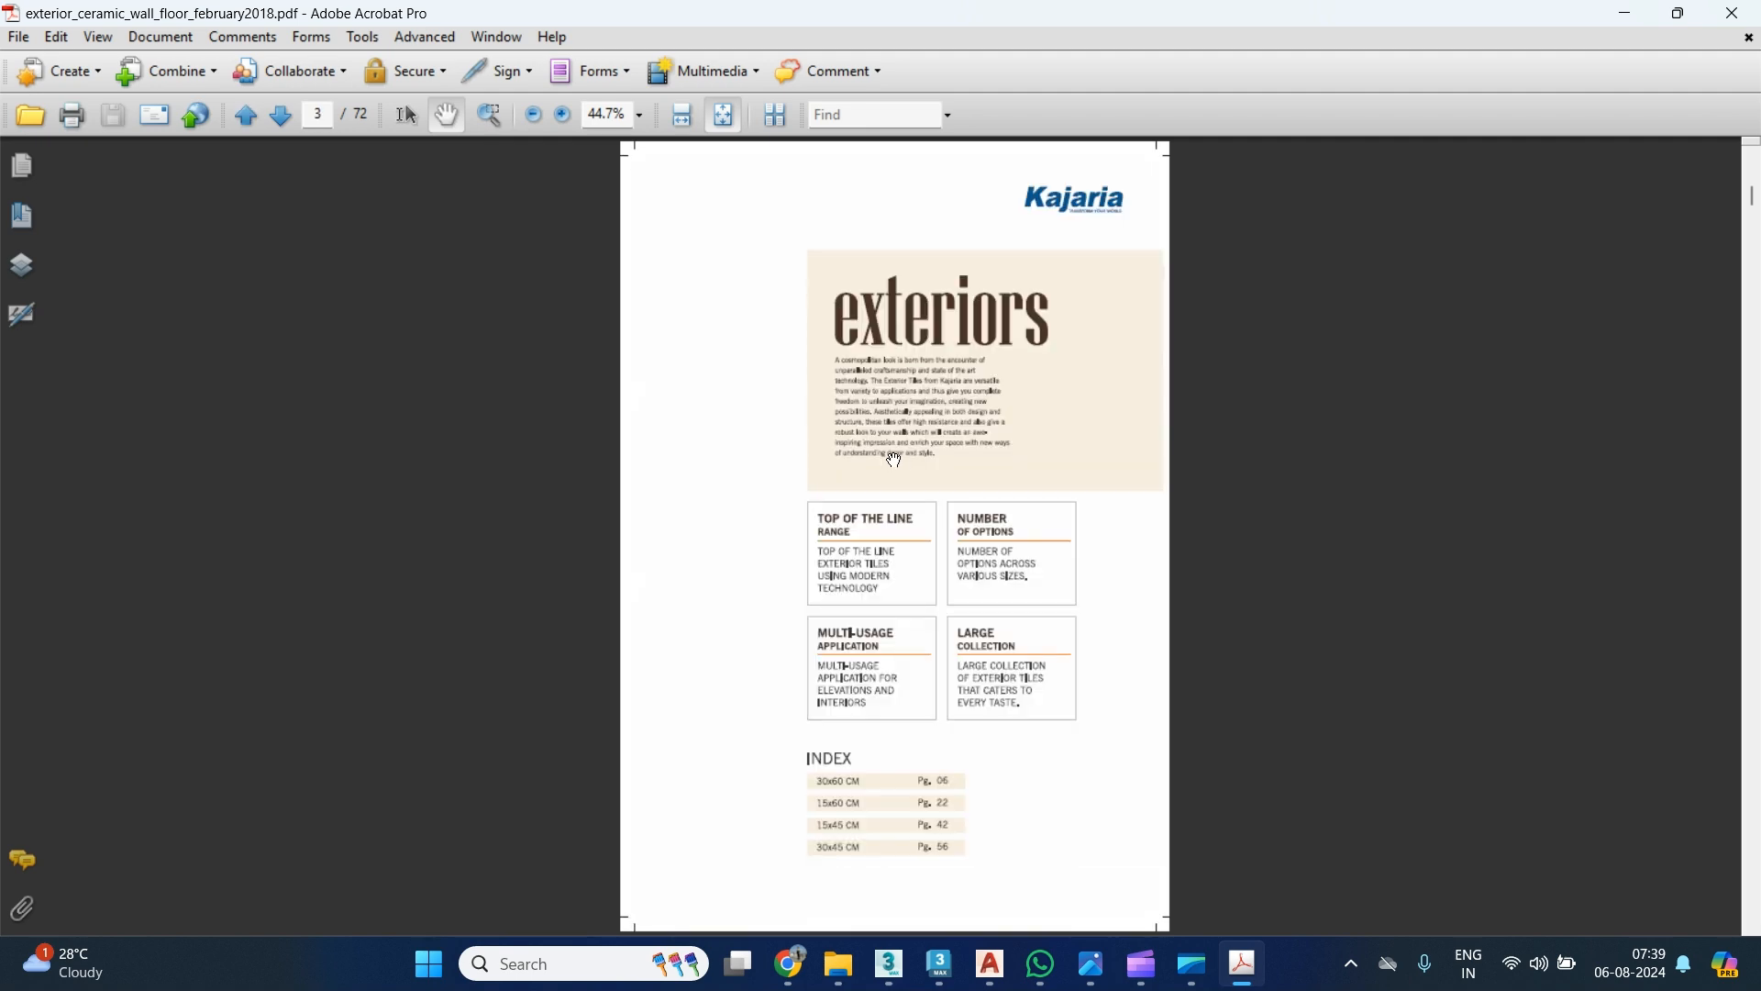
scroll(894, 458, down, 2)
scroll(860, 447, down, 2)
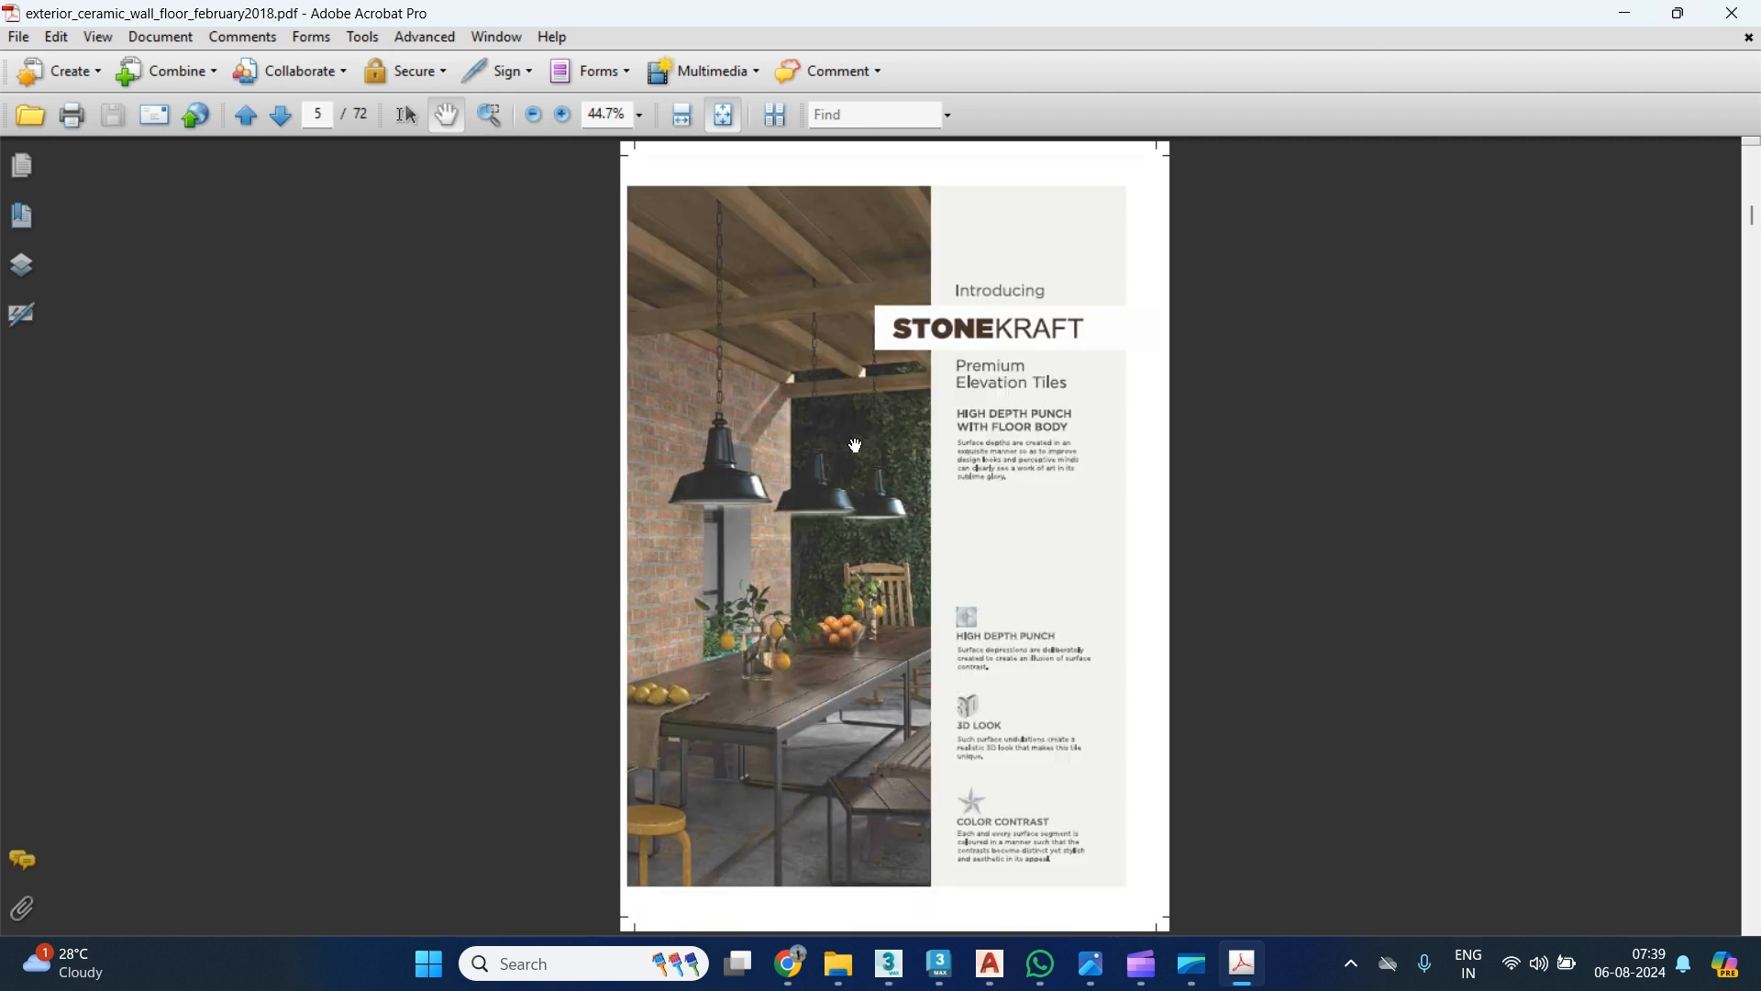
scroll(855, 446, down, 6)
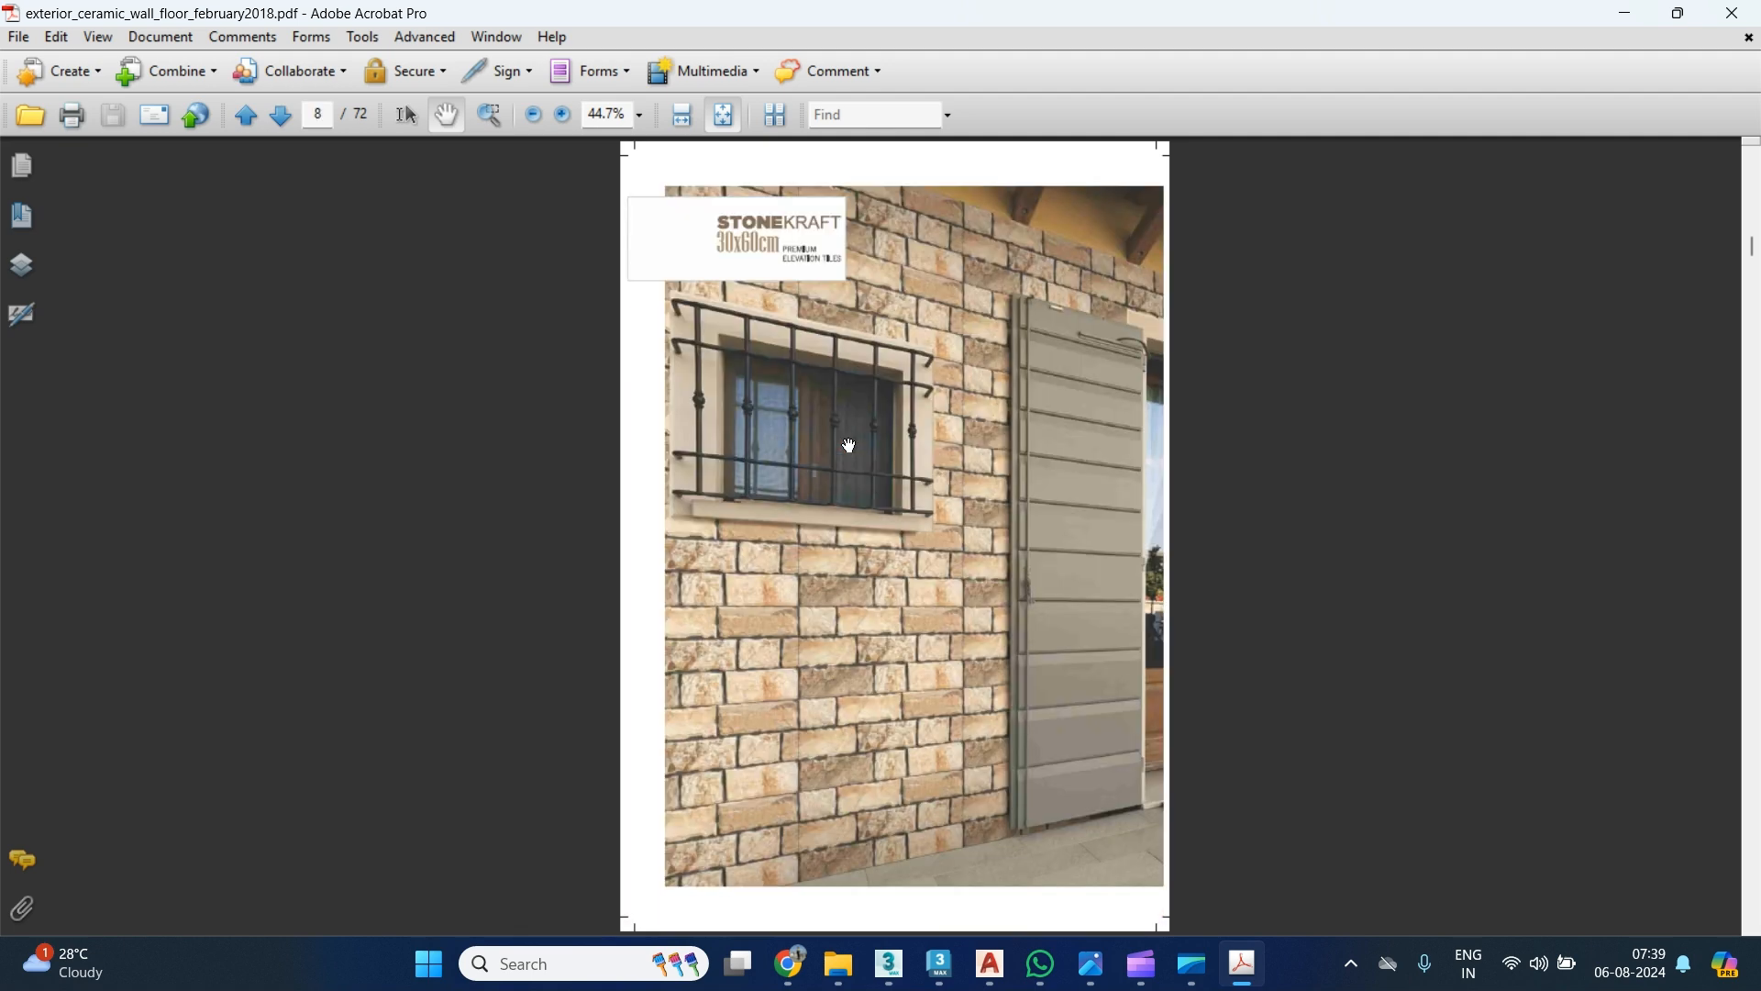
scroll(850, 447, down, 4)
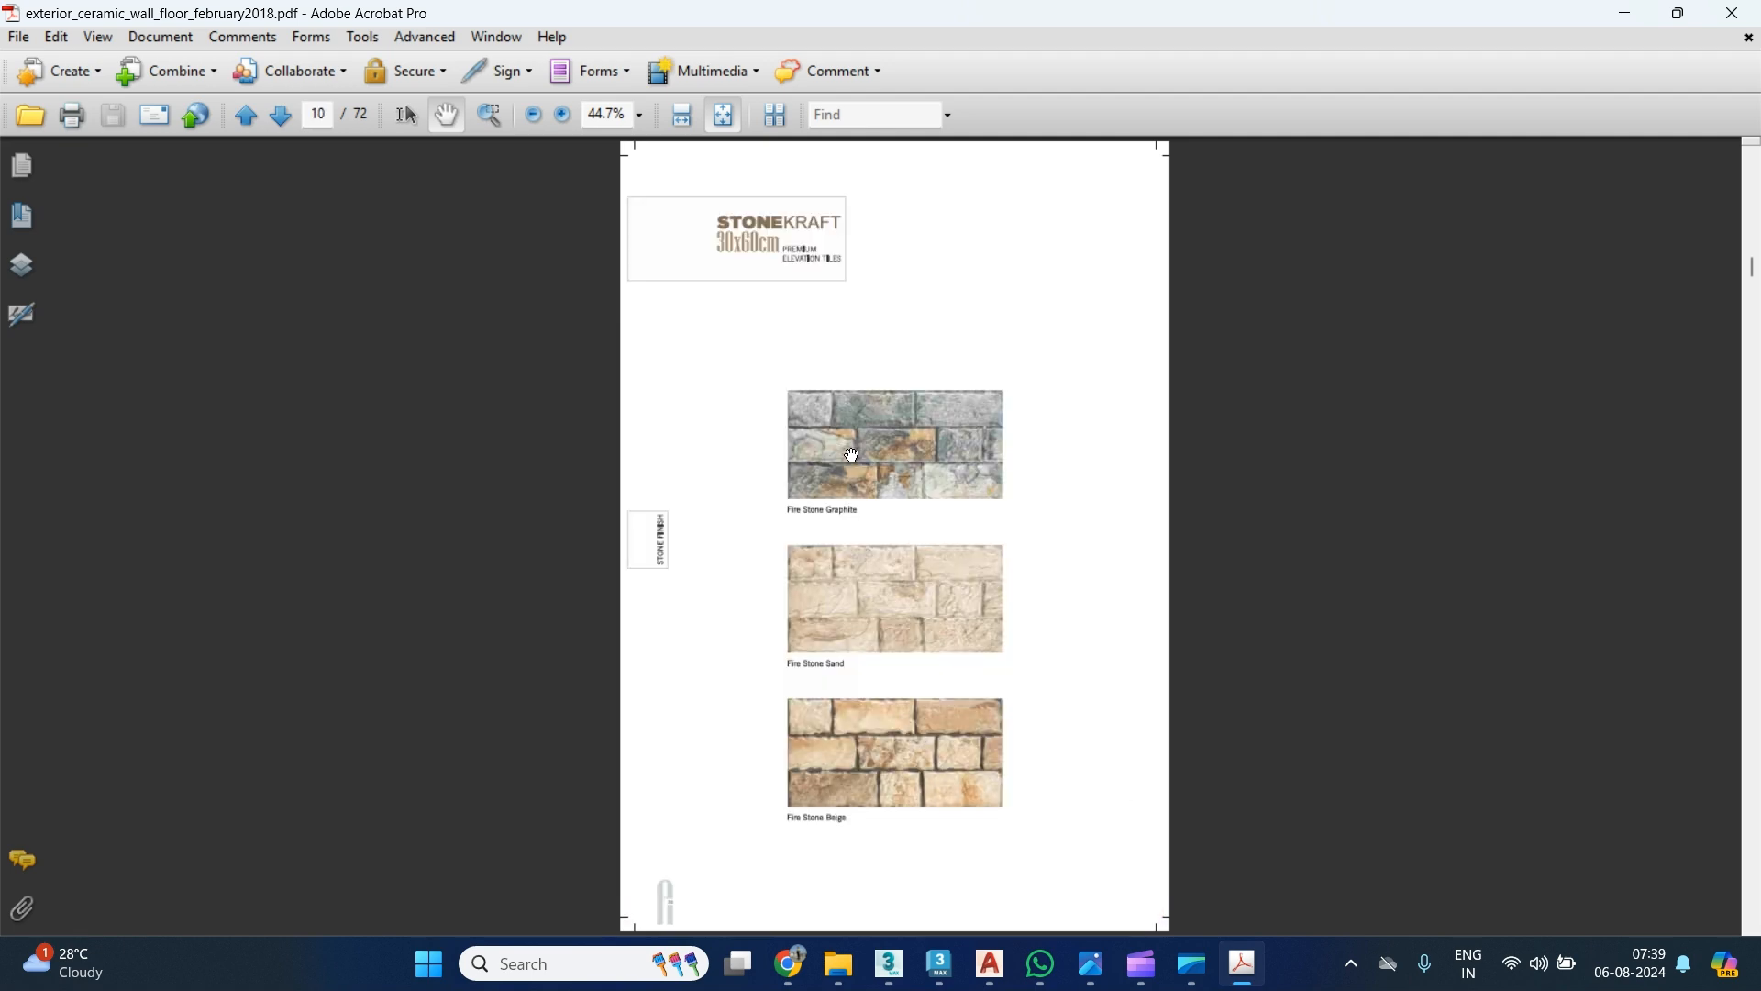
scroll(851, 455, down, 2)
scroll(851, 455, down, 2)
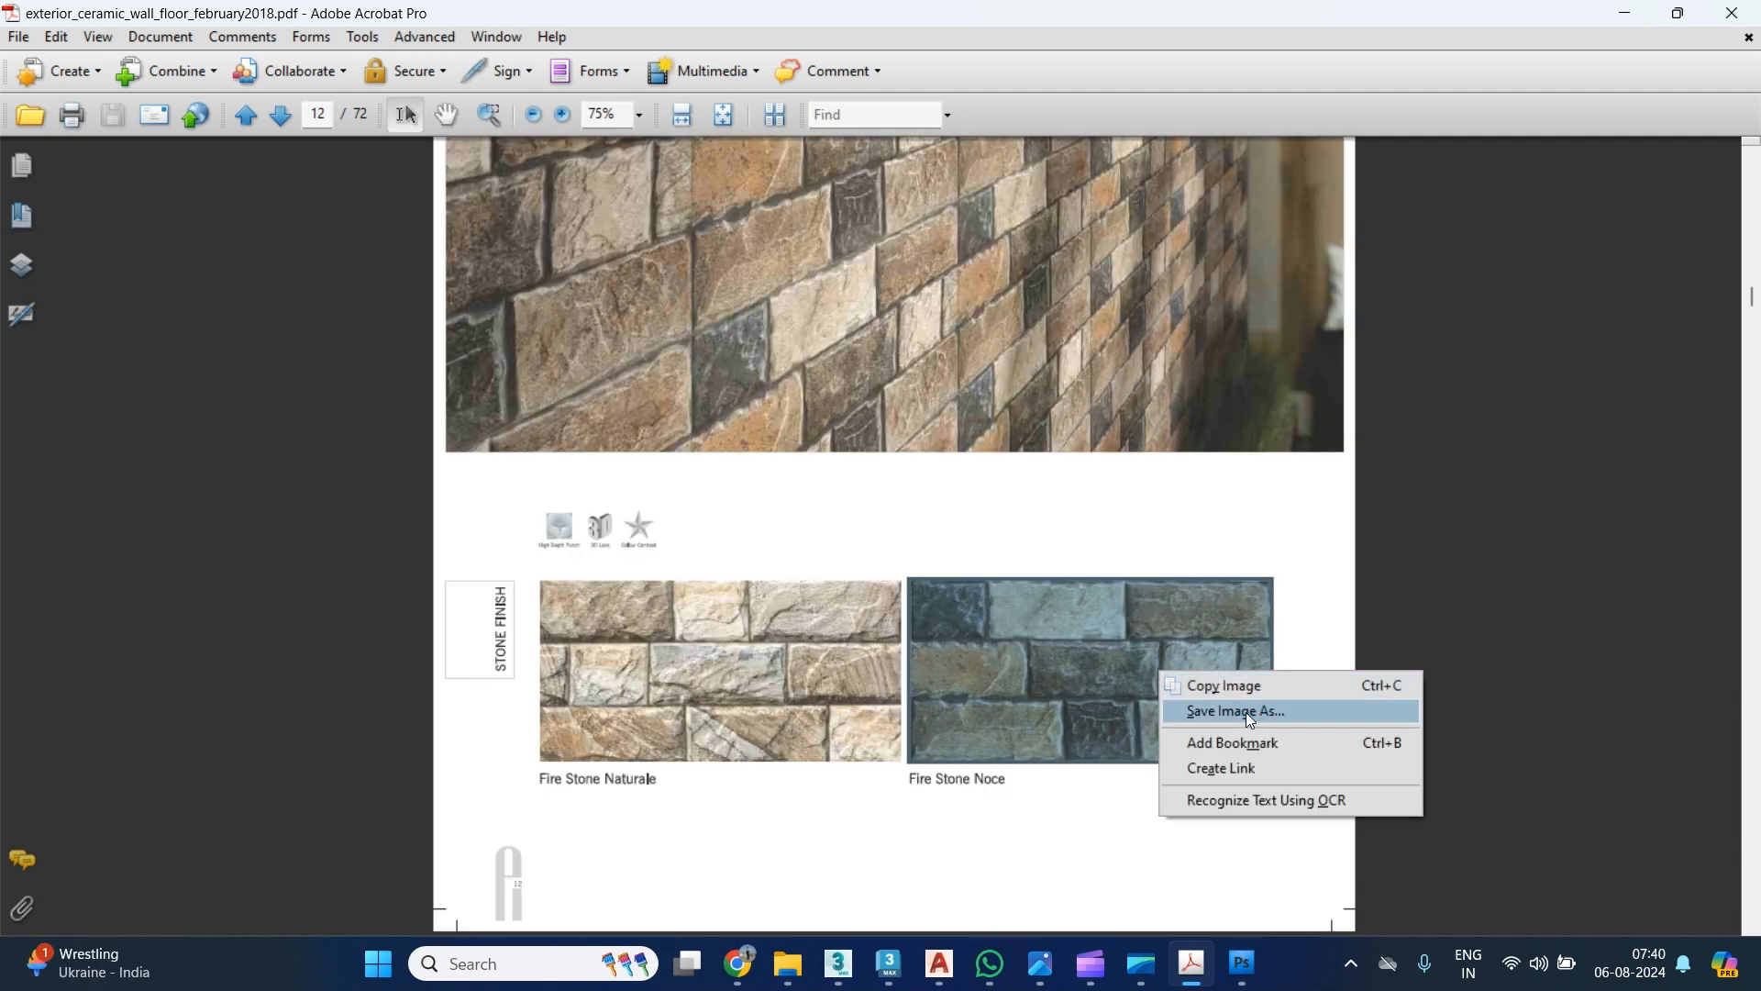
Save the Fire Stone Noce tile image as the JPEG "Wall Tile-01" in the Reference folder and return to 3ds Max.
click(1247, 712)
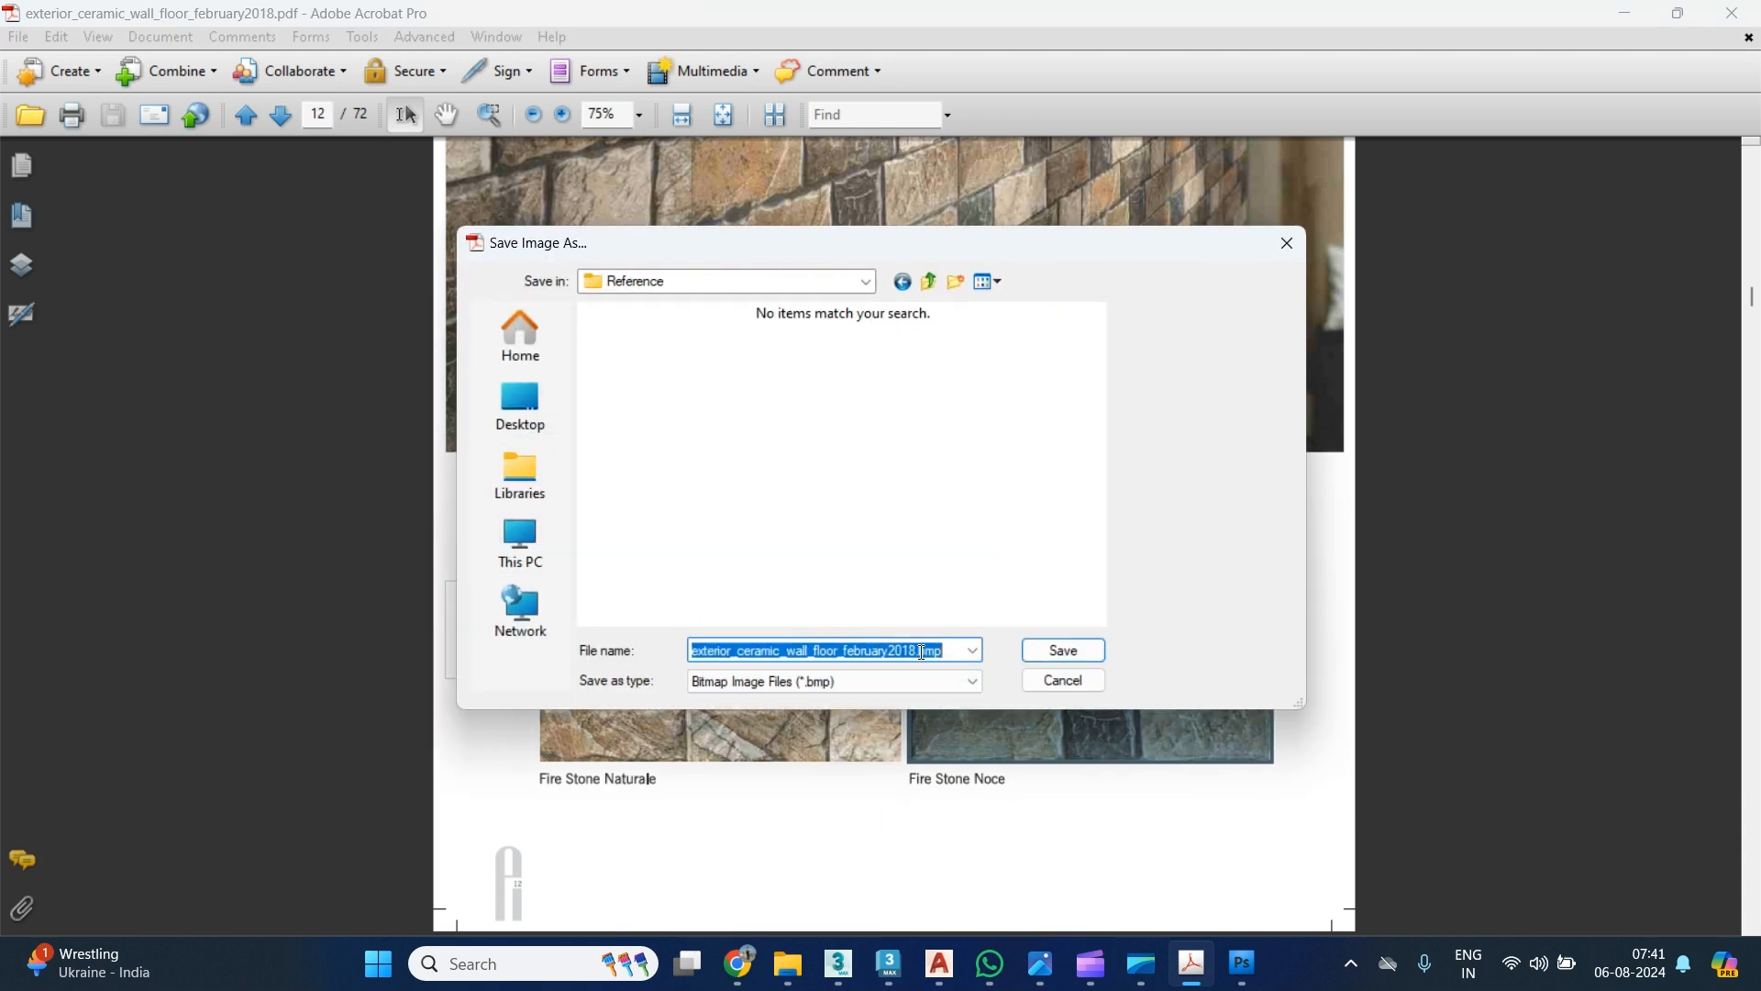
click(816, 687)
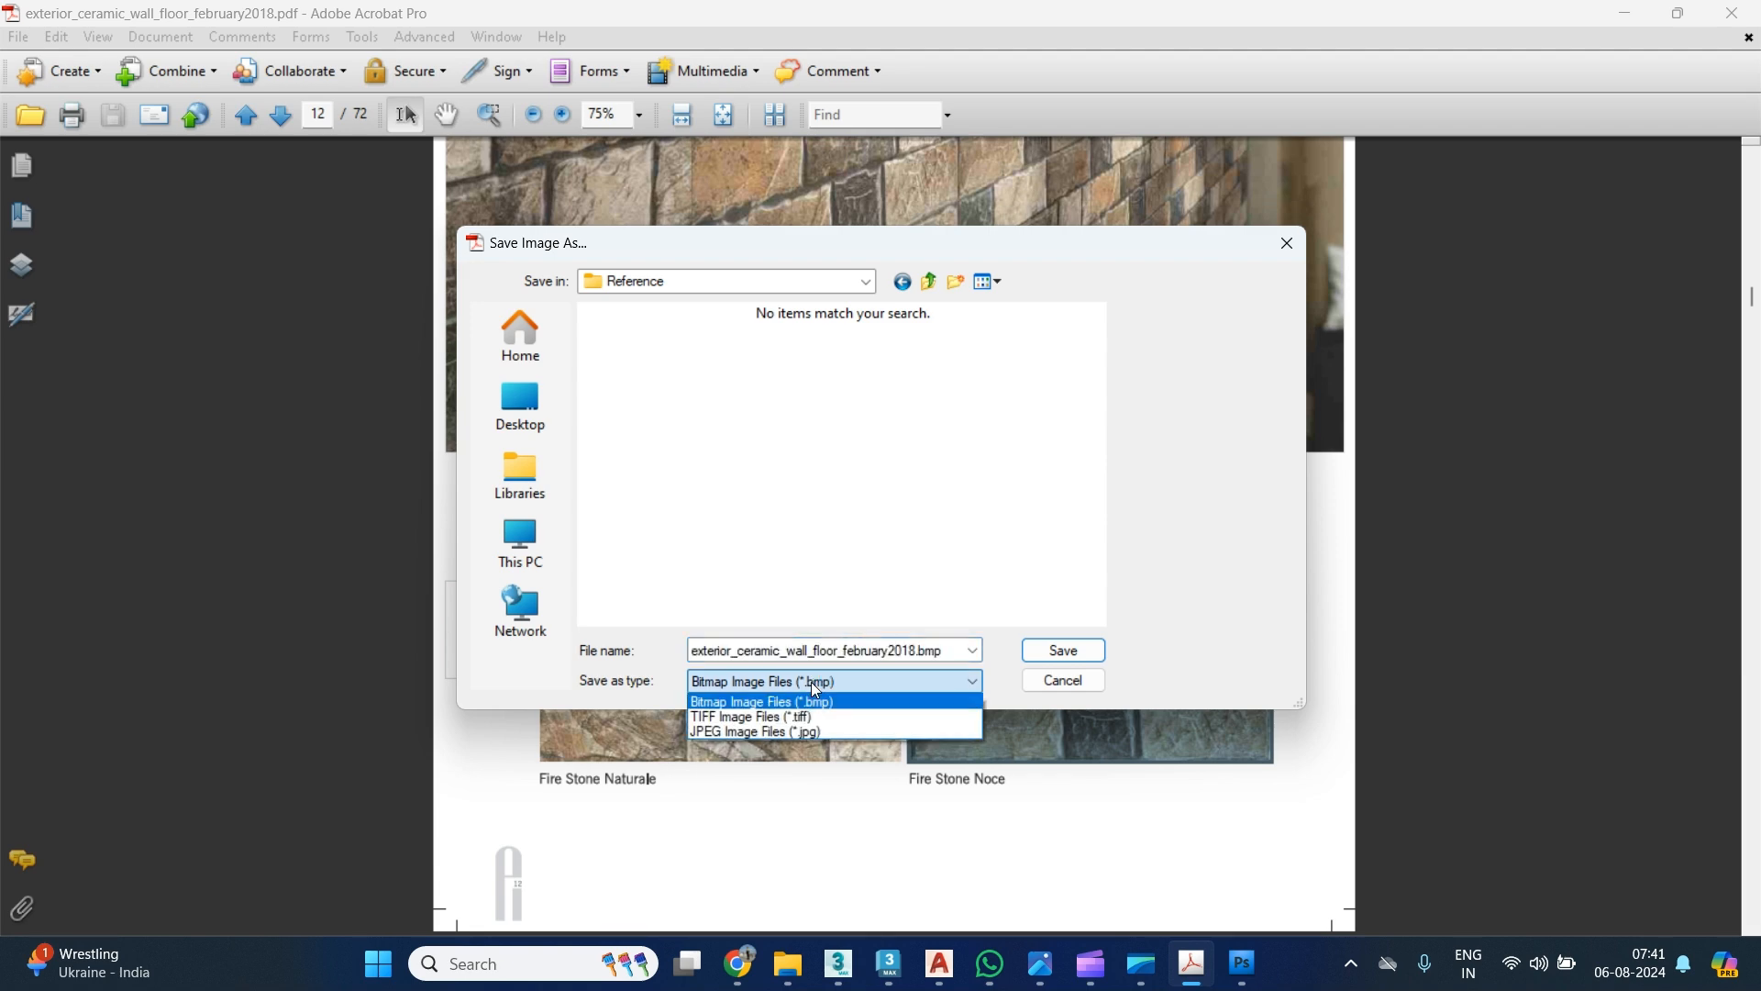
click(789, 728)
click(815, 686)
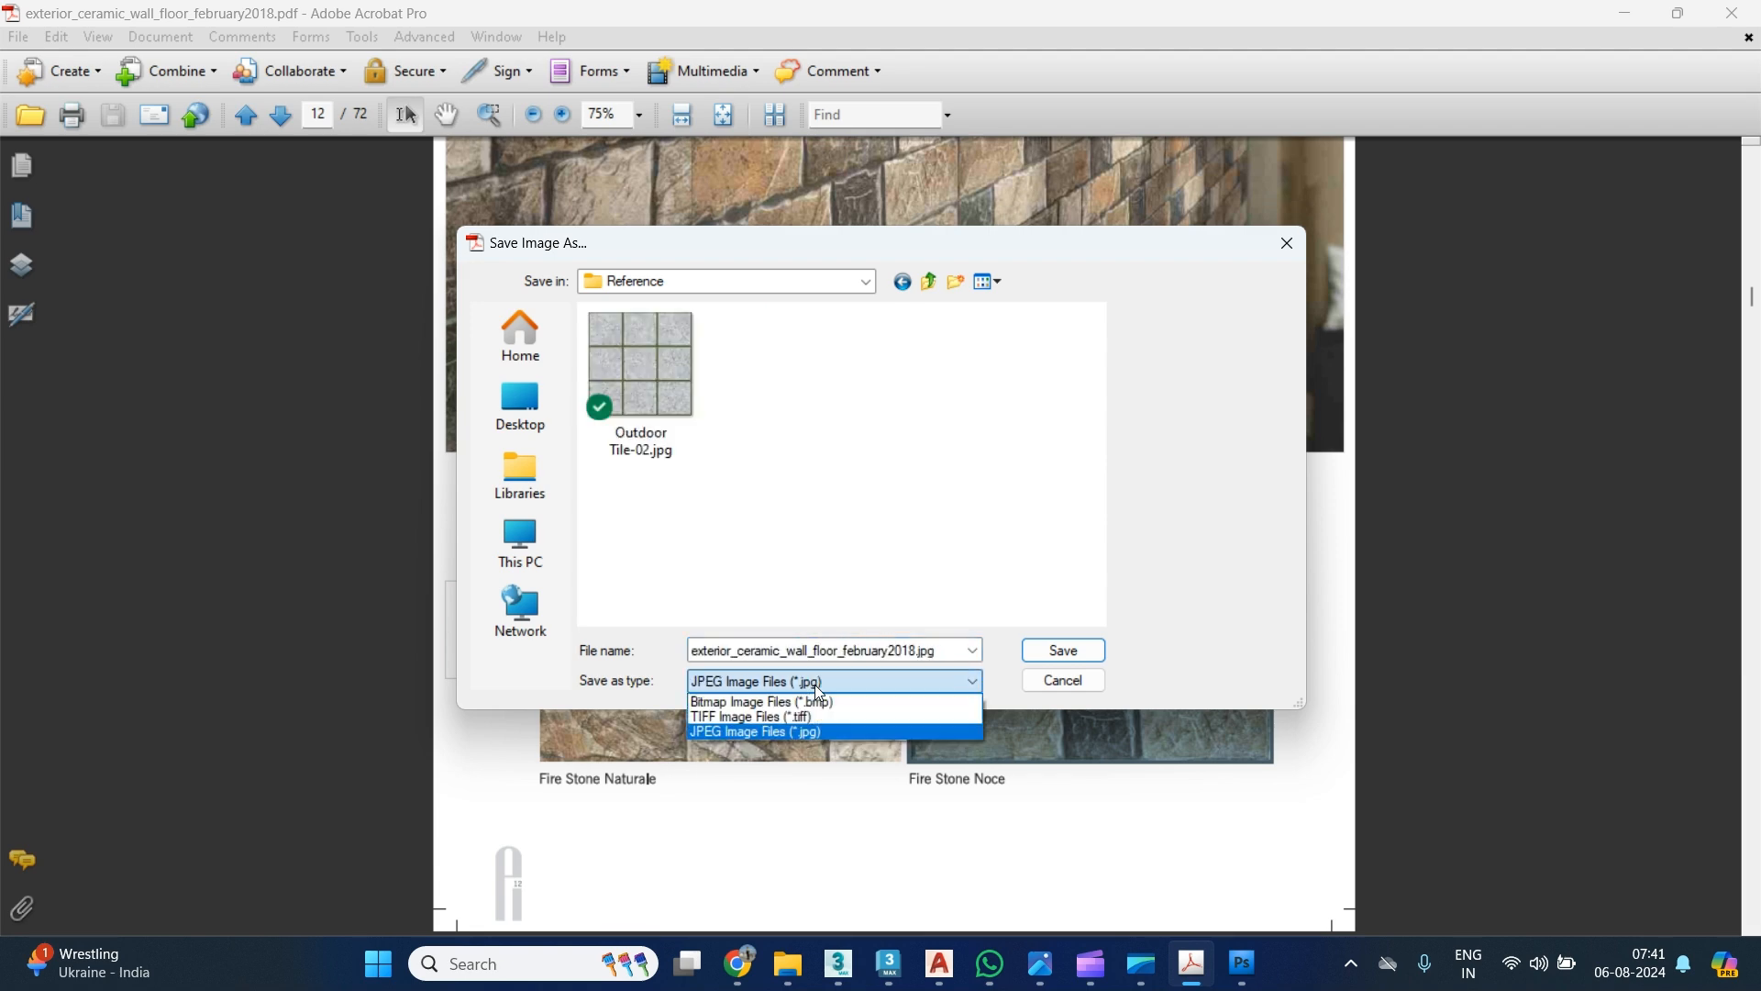
click(814, 731)
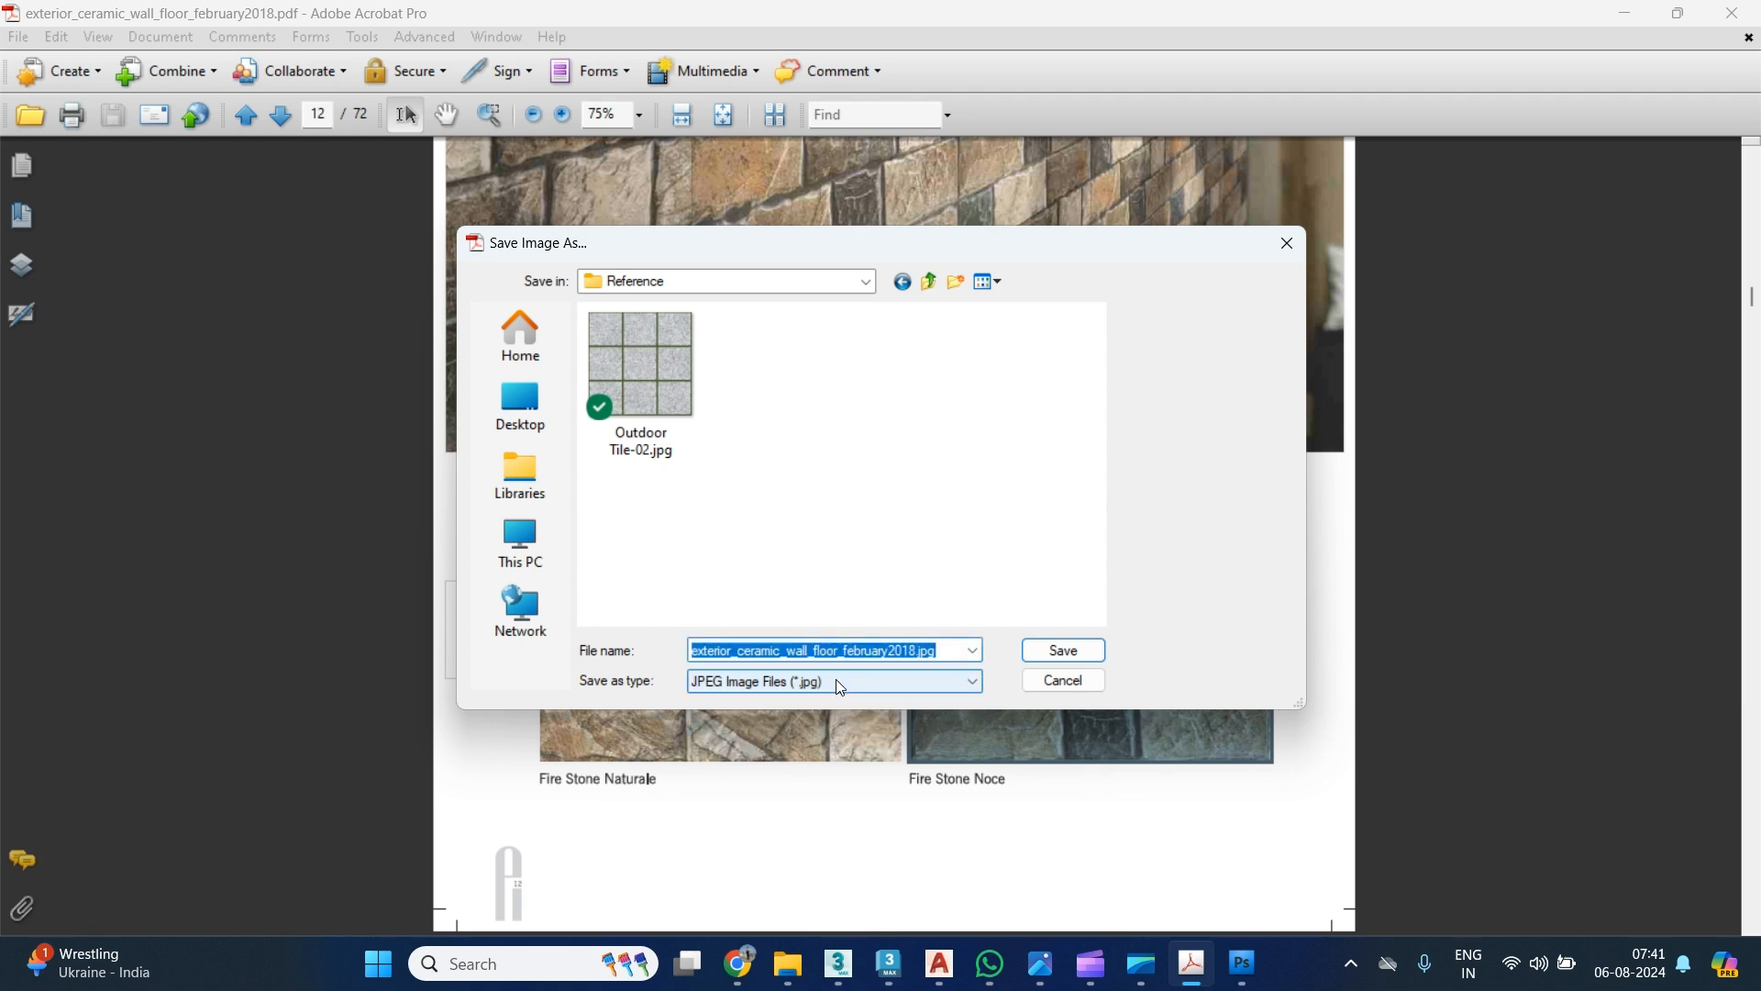
text(Wall Tile)
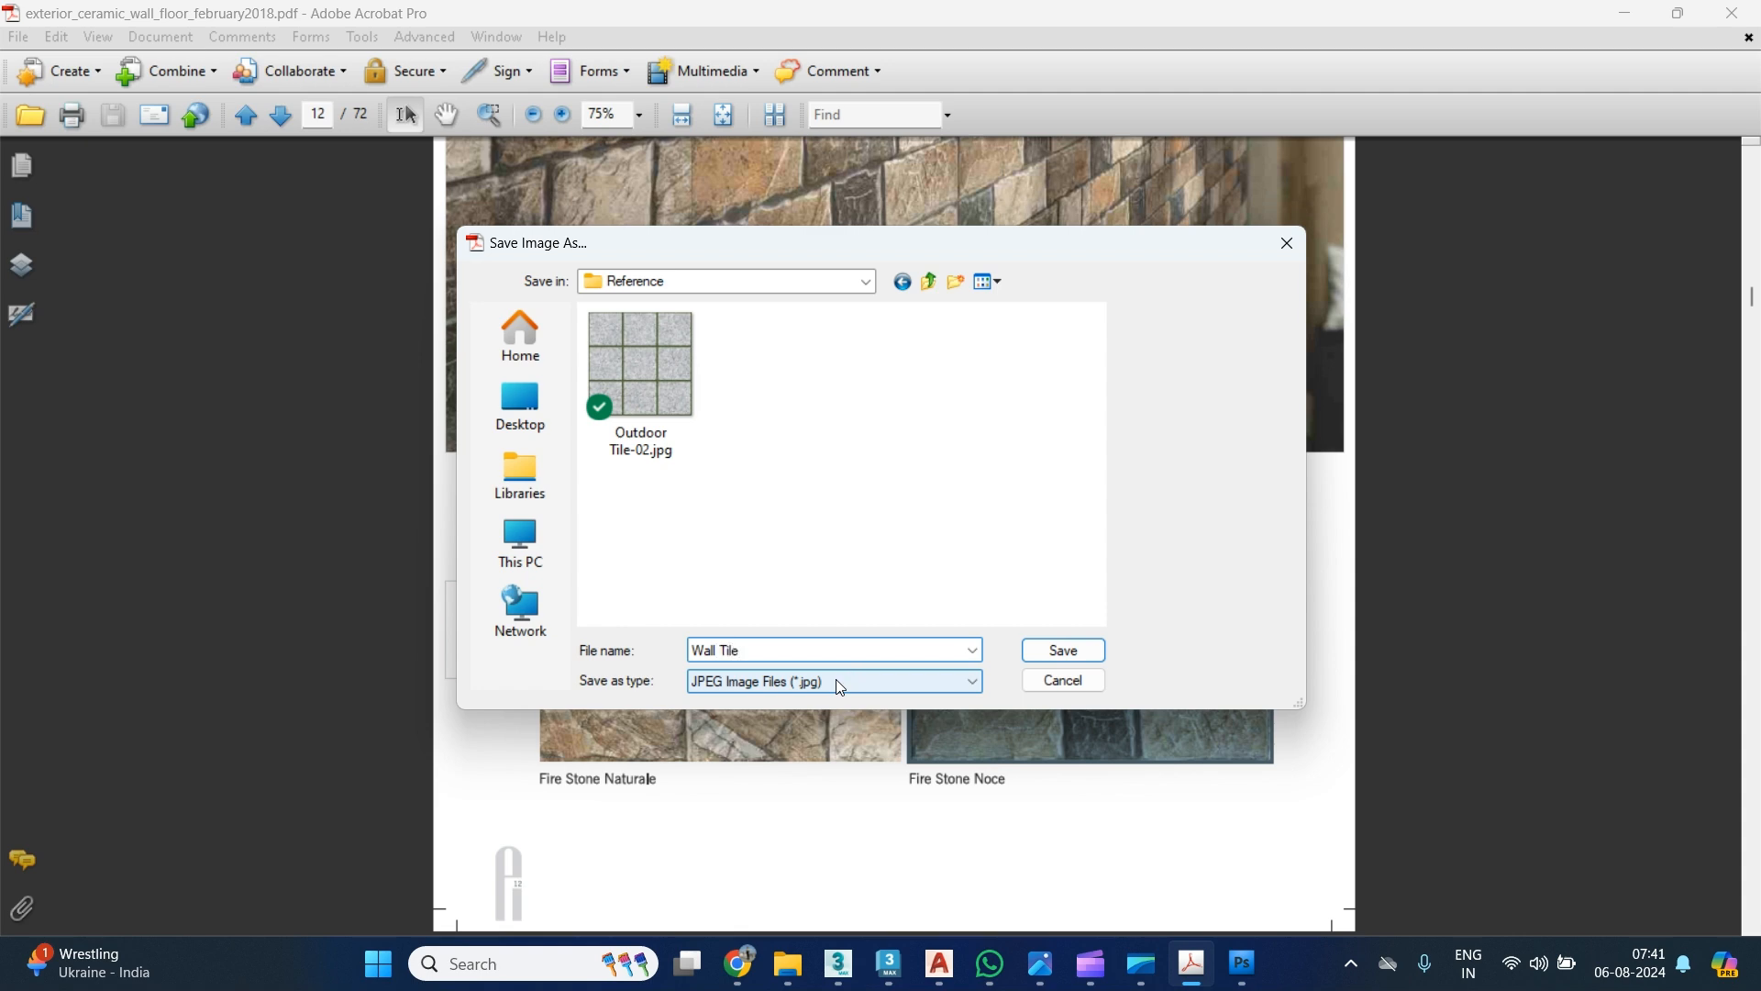
text(-01)
click(1062, 651)
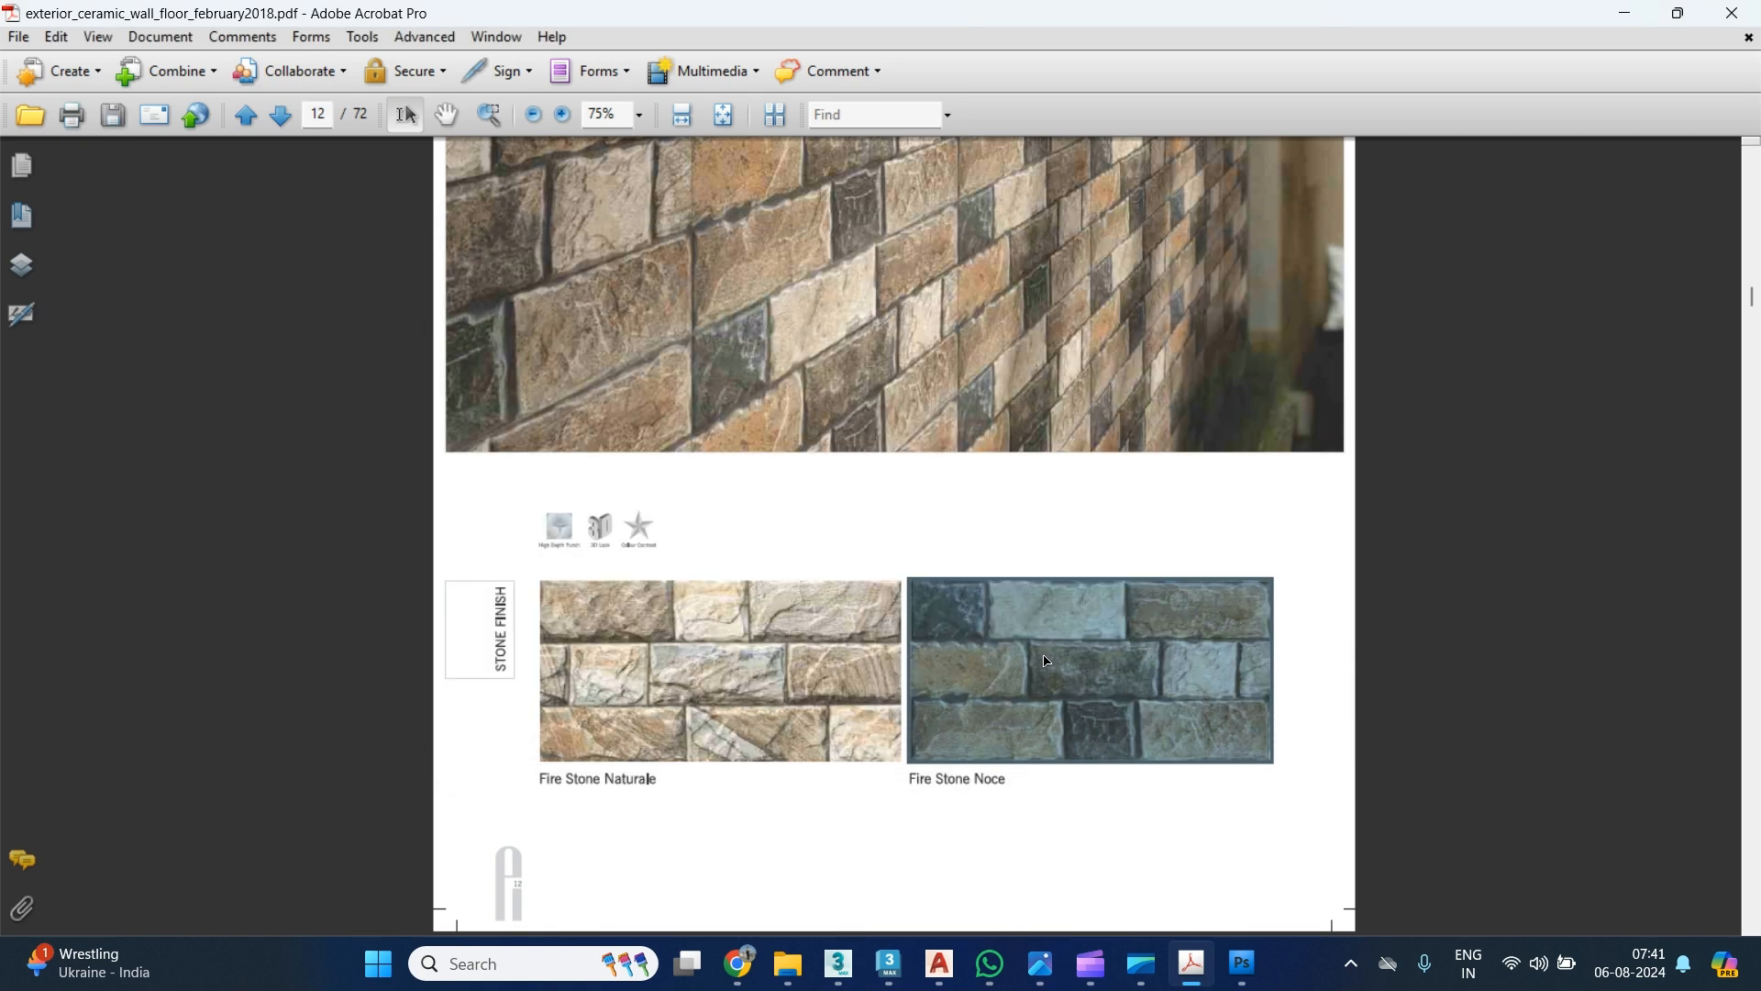
click(1734, 16)
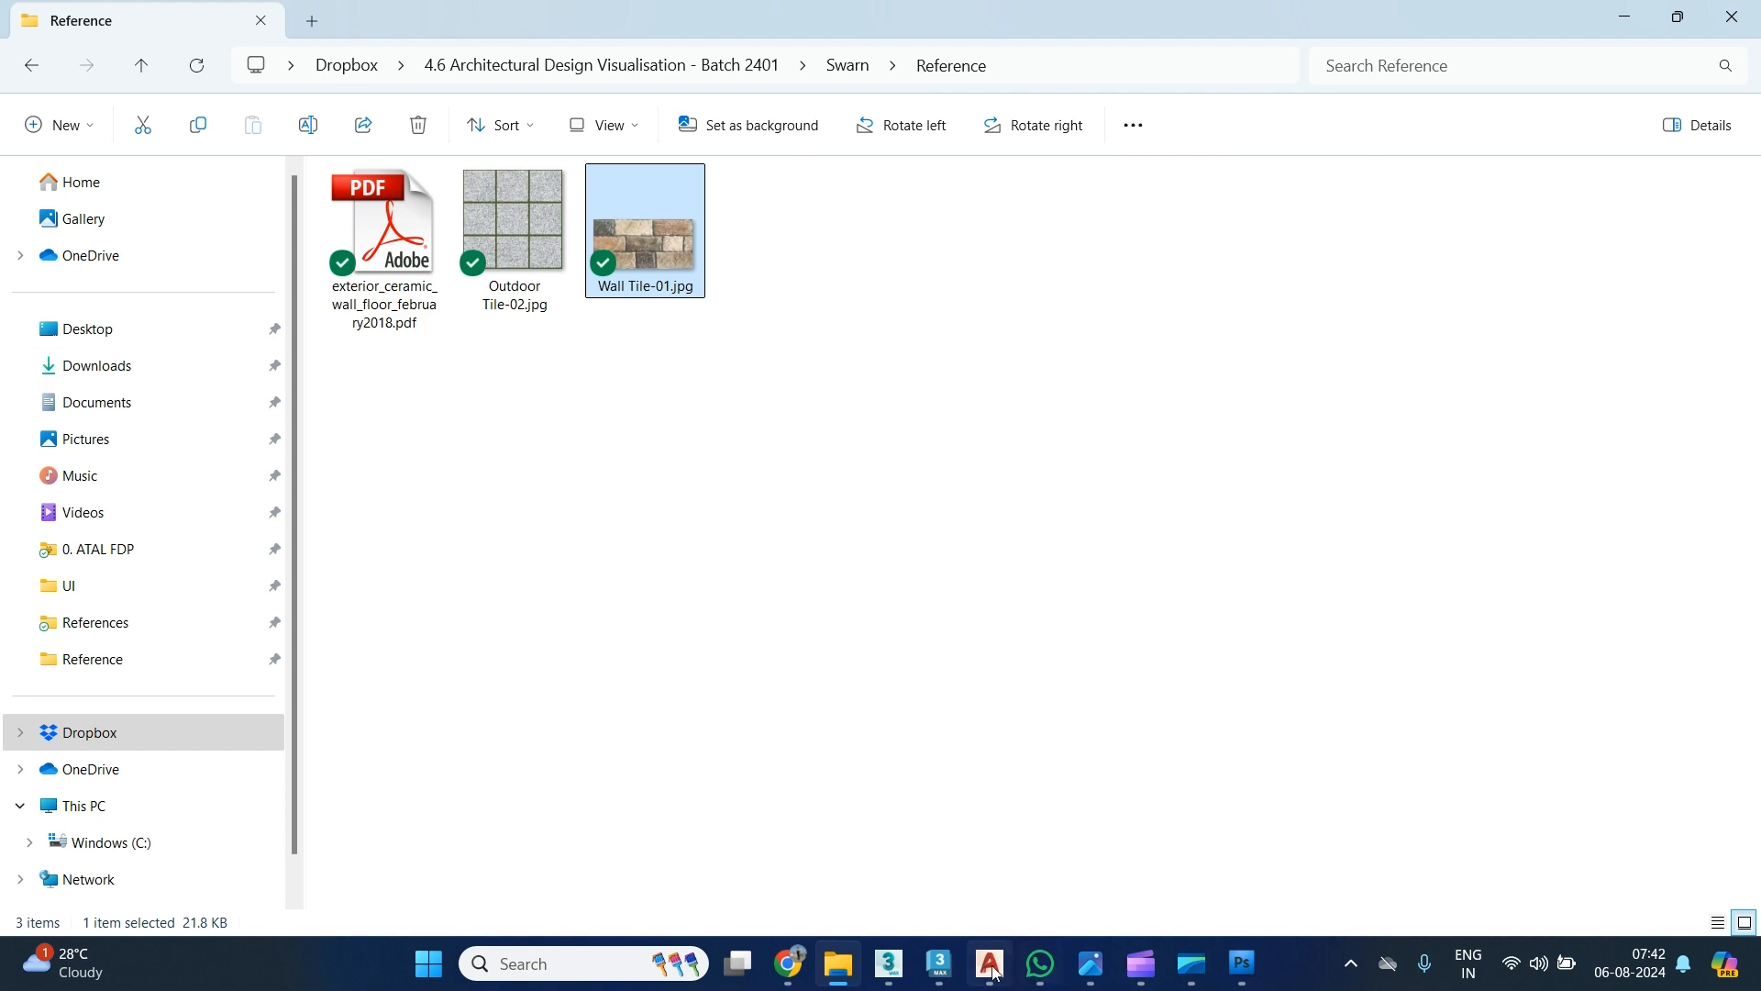
click(890, 972)
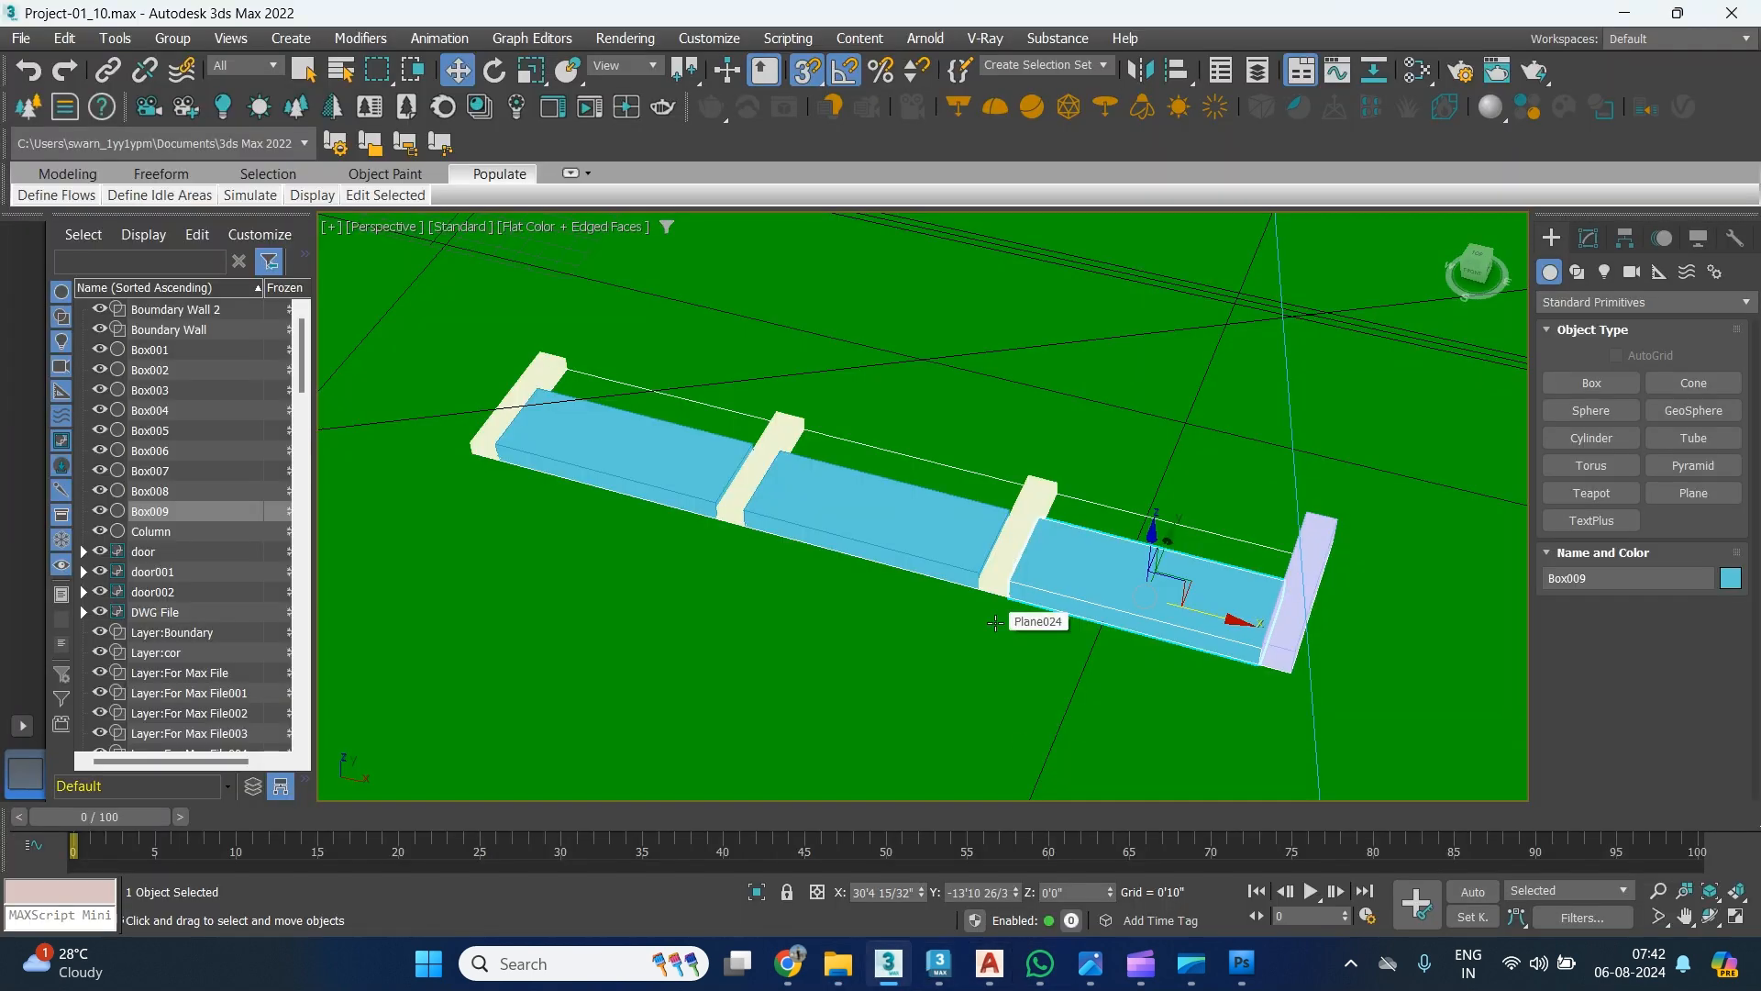
Open the Slate Material Editor and clone Material #27 together with its stone bitmap into the empty space above the originals.
key(m)
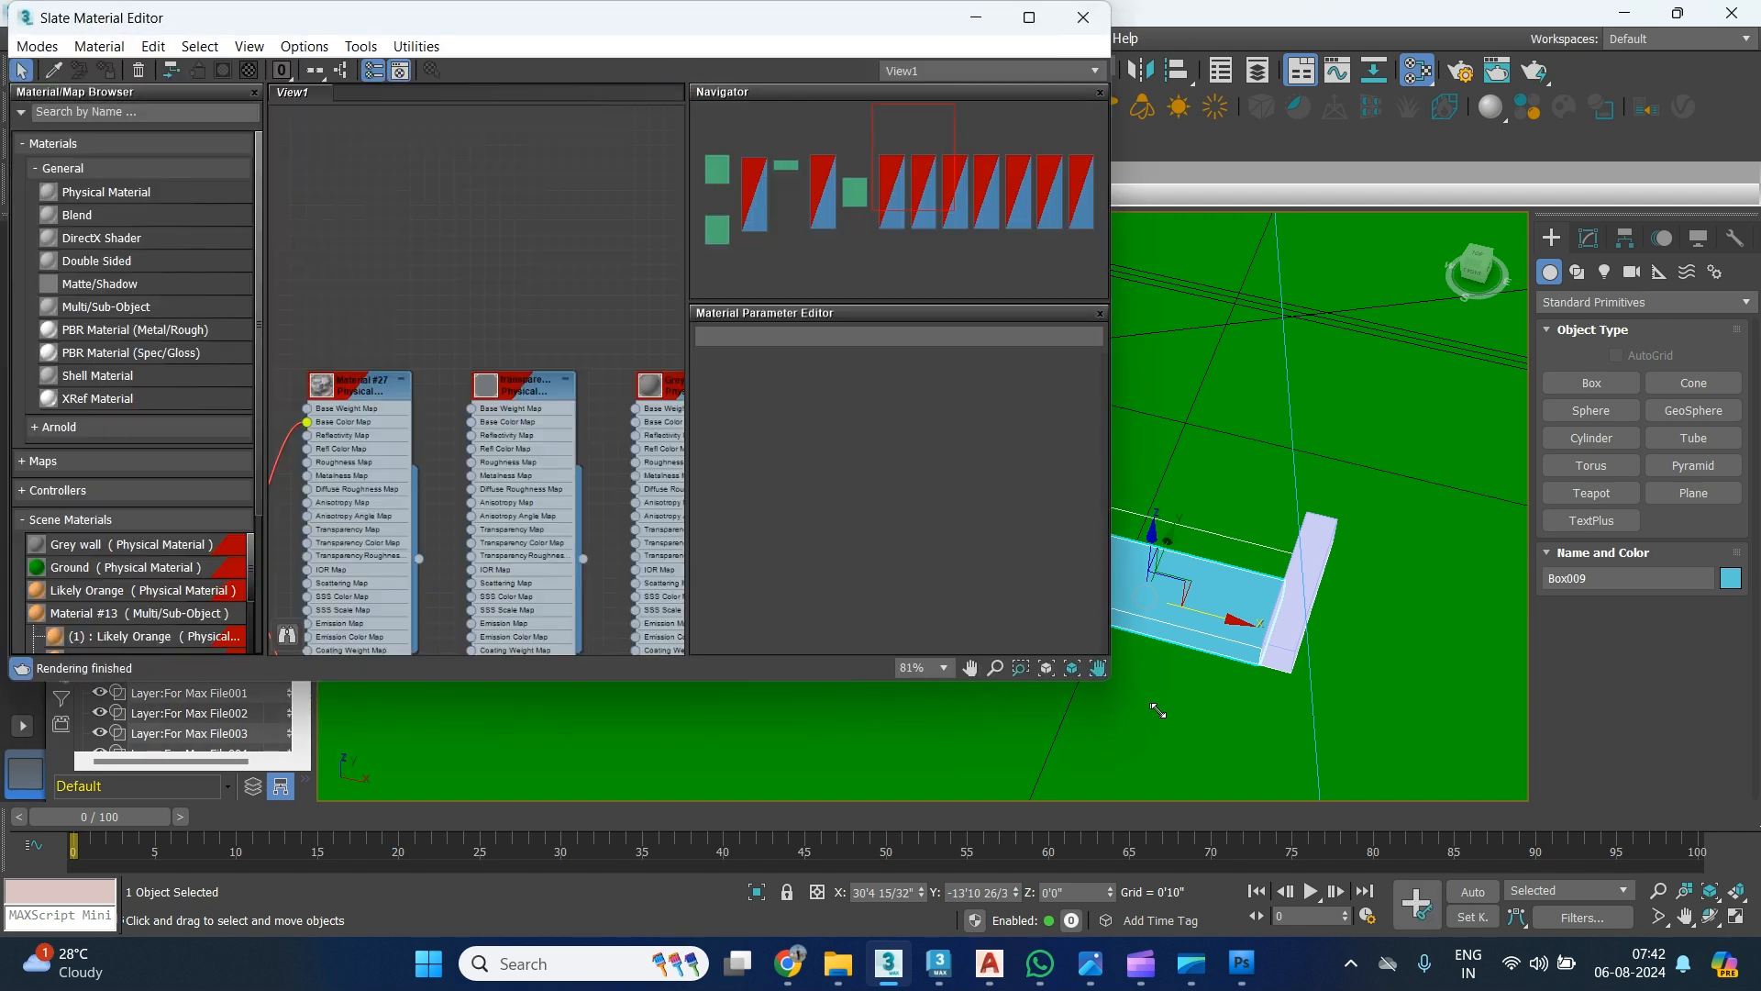
drag(1108, 677, 1296, 766)
middle_drag(492, 323, 867, 296)
scroll(848, 295, down, 6)
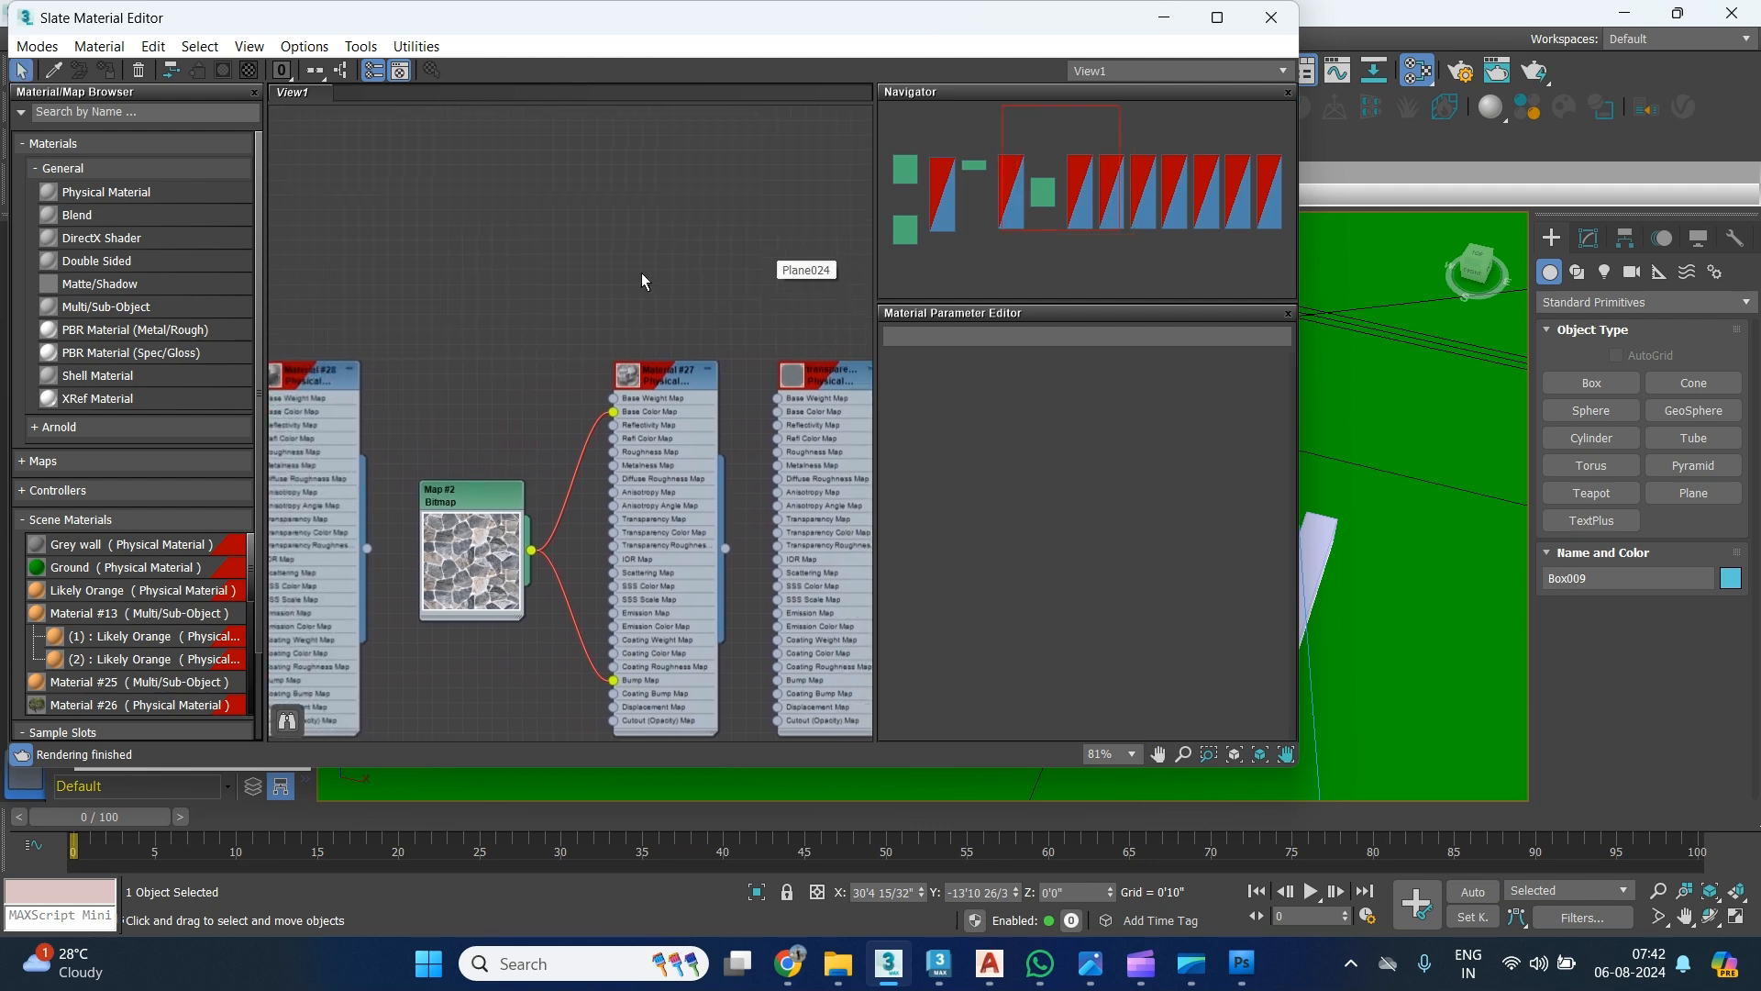
middle_drag(521, 333, 500, 377)
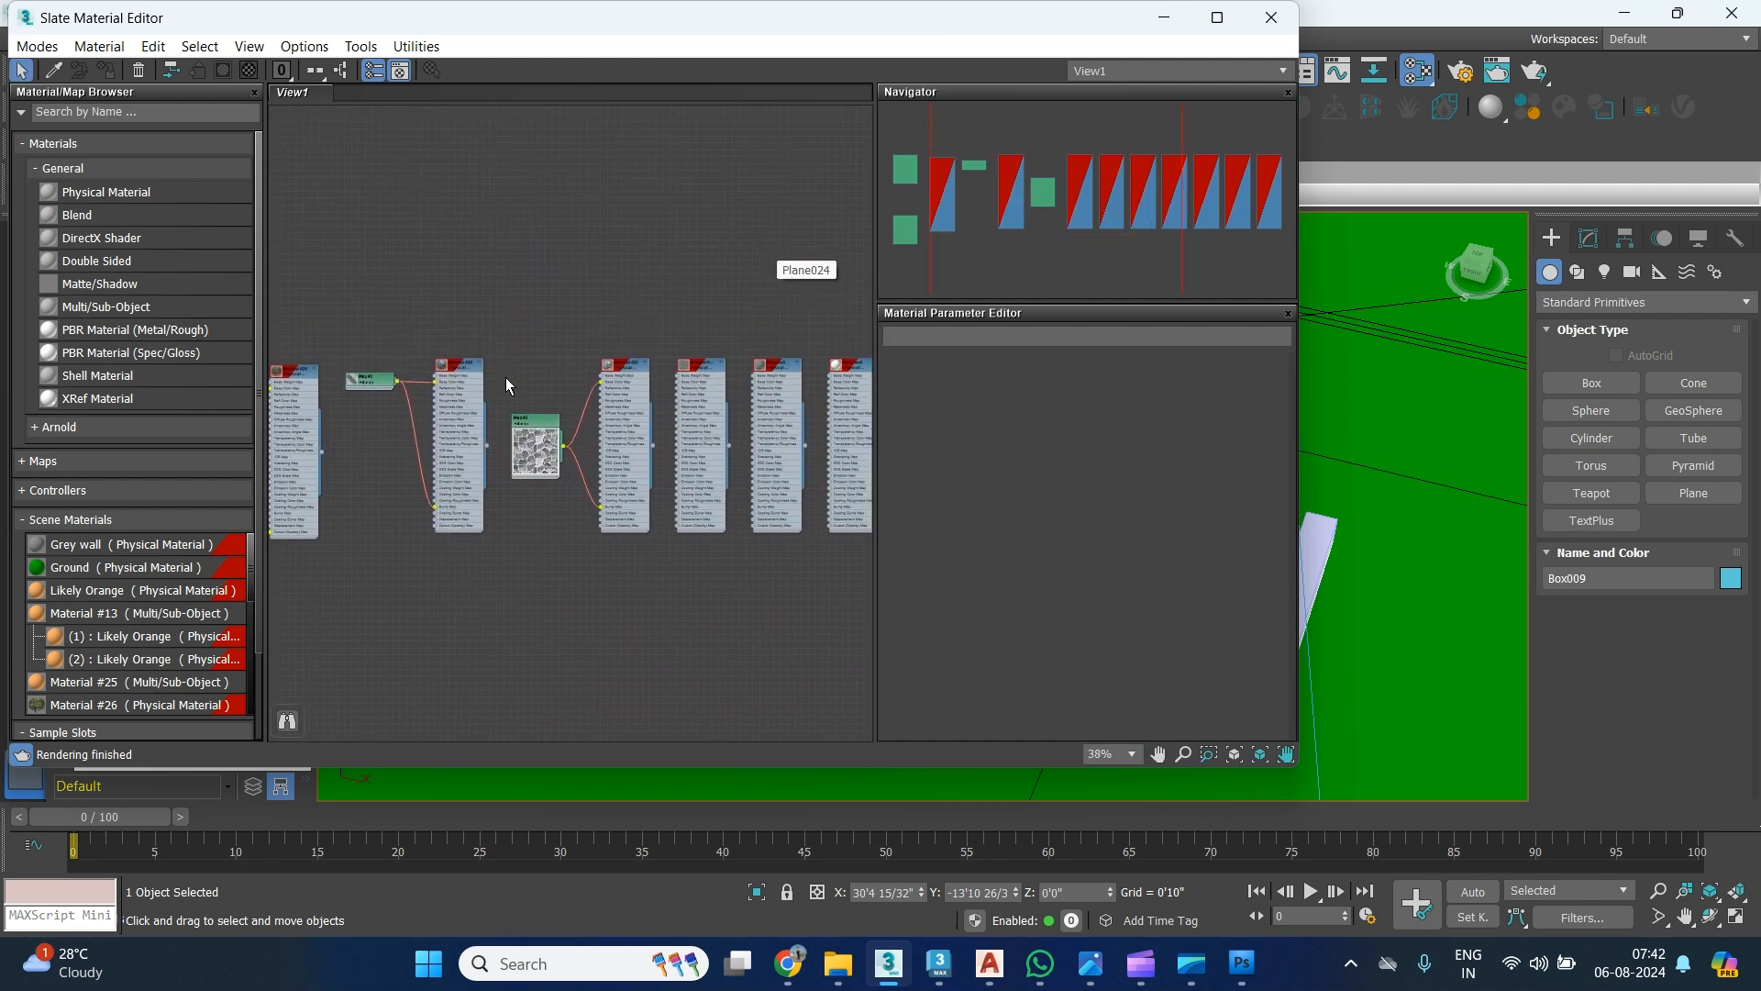
scroll(629, 377, up, 5)
drag(613, 292, 434, 679)
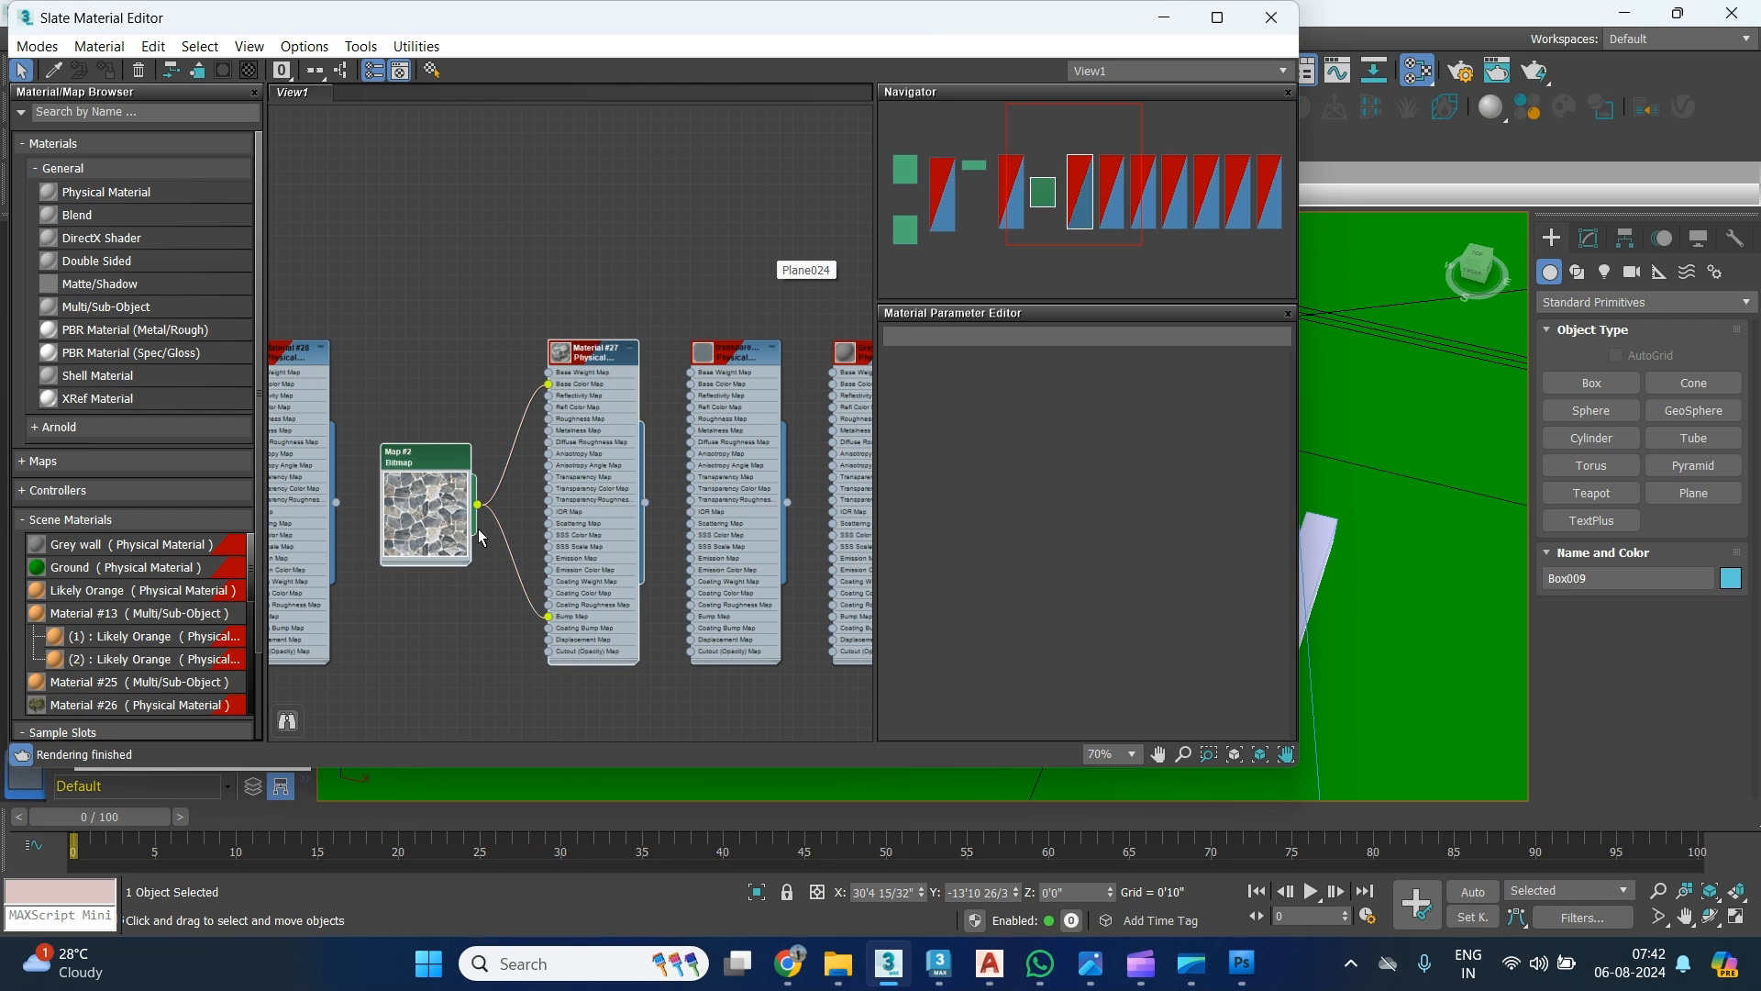
drag(597, 302, 431, 697)
mouse_move(564, 464)
shift+mouse_down()
mouse_move(596, 326)
mouse_move(604, 90)
shift+mouse_up()
middle_drag(730, 285, 727, 473)
drag(605, 243, 612, 92)
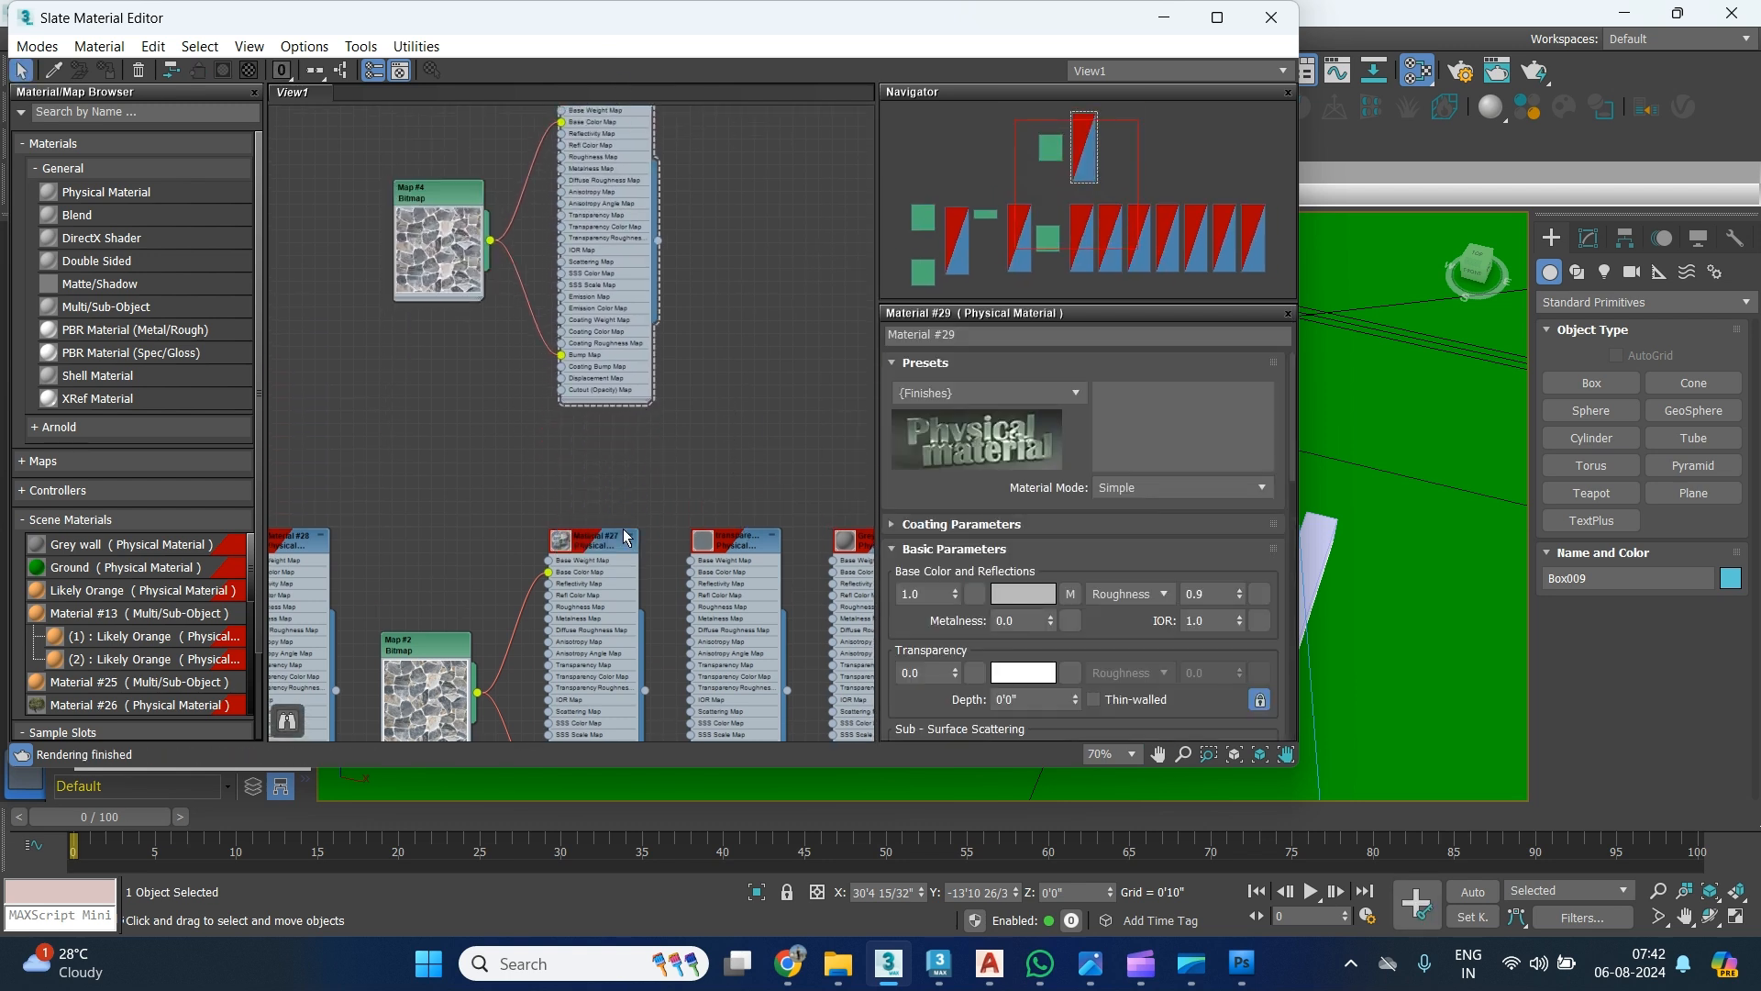
click(594, 541)
mouse_move(594, 552)
shift+mouse_down()
mouse_move(756, 303)
mouse_move(395, 276)
mouse_move(668, 204)
mouse_move(728, 216)
shift+mouse_up()
click(726, 211)
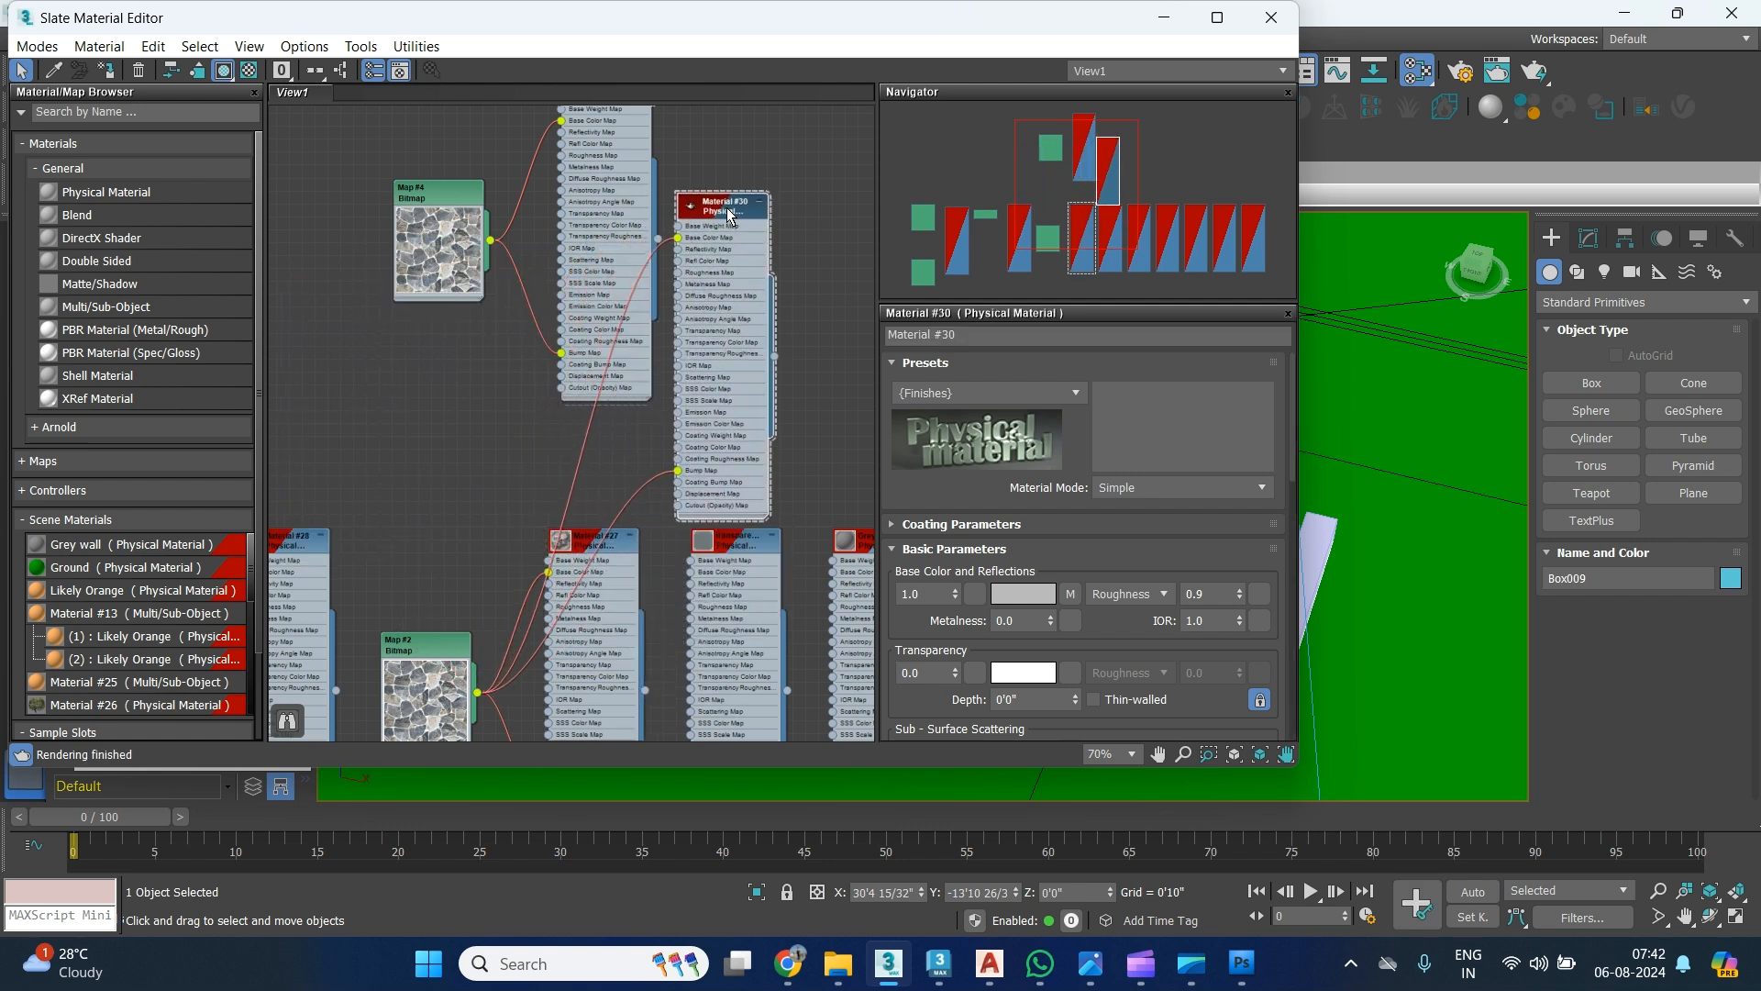
key(Delete)
Replace the cloned bitmap's image with Wall Tile-01.jpg from the Reference folder.
drag(619, 470, 518, 608)
middle_drag(493, 425, 570, 566)
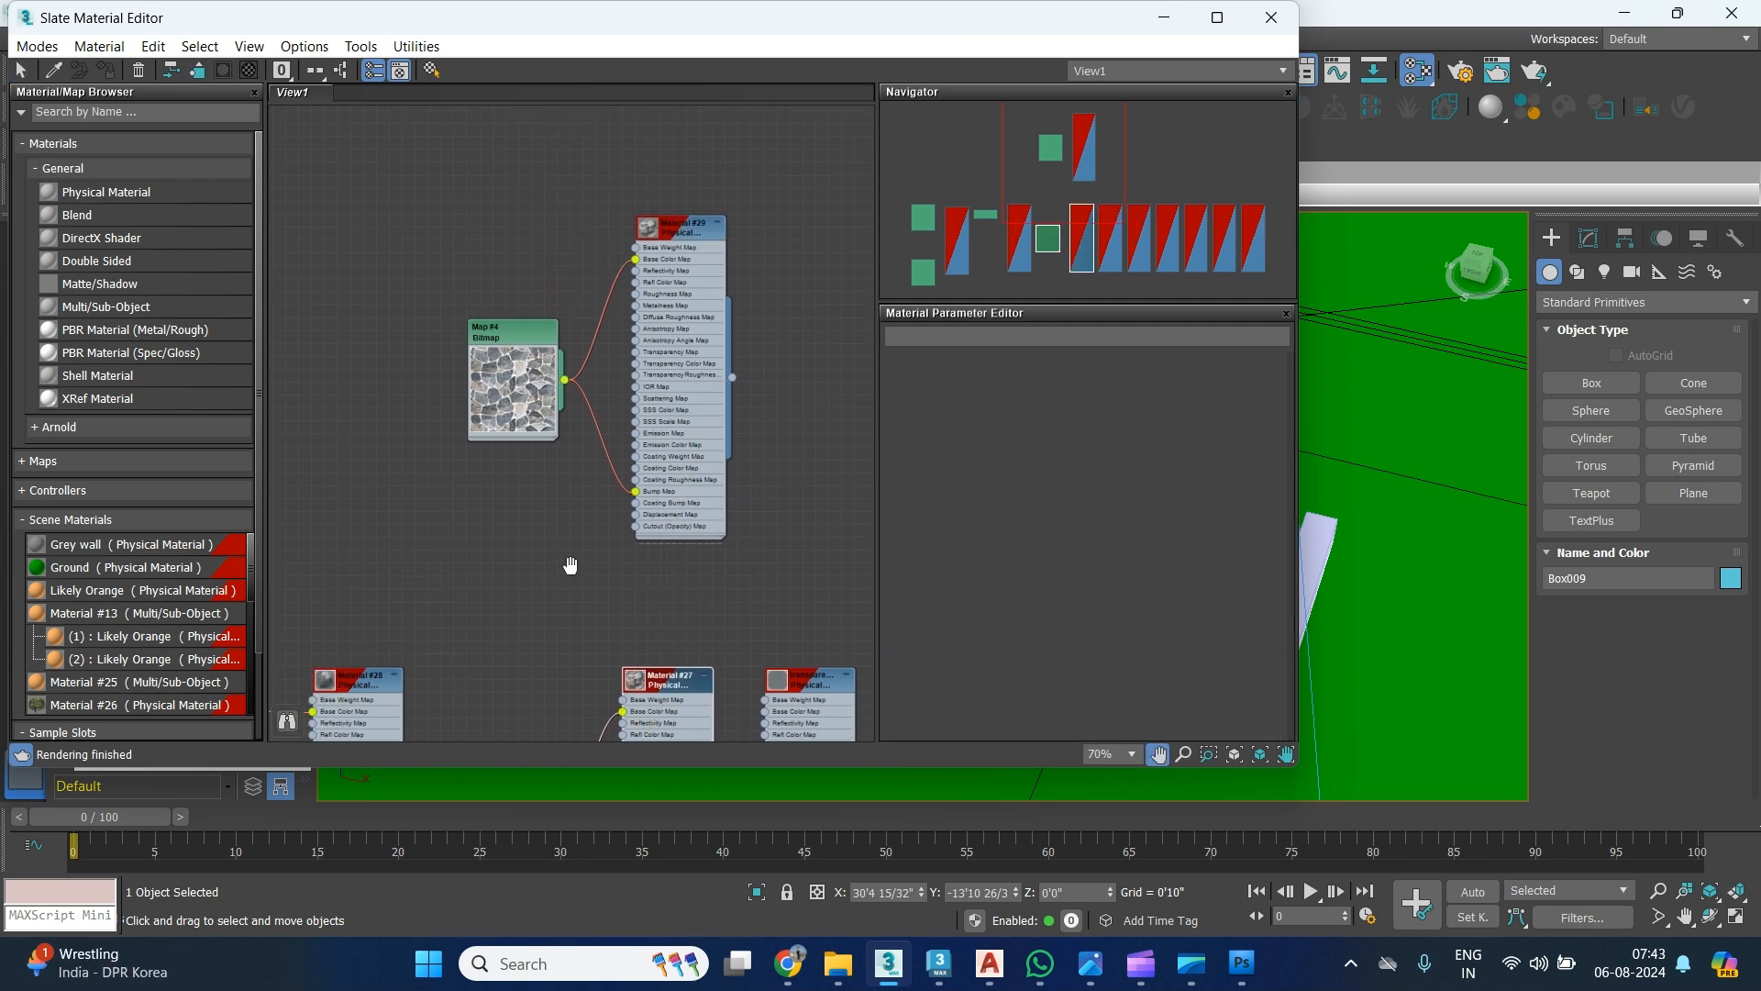
double_click(513, 337)
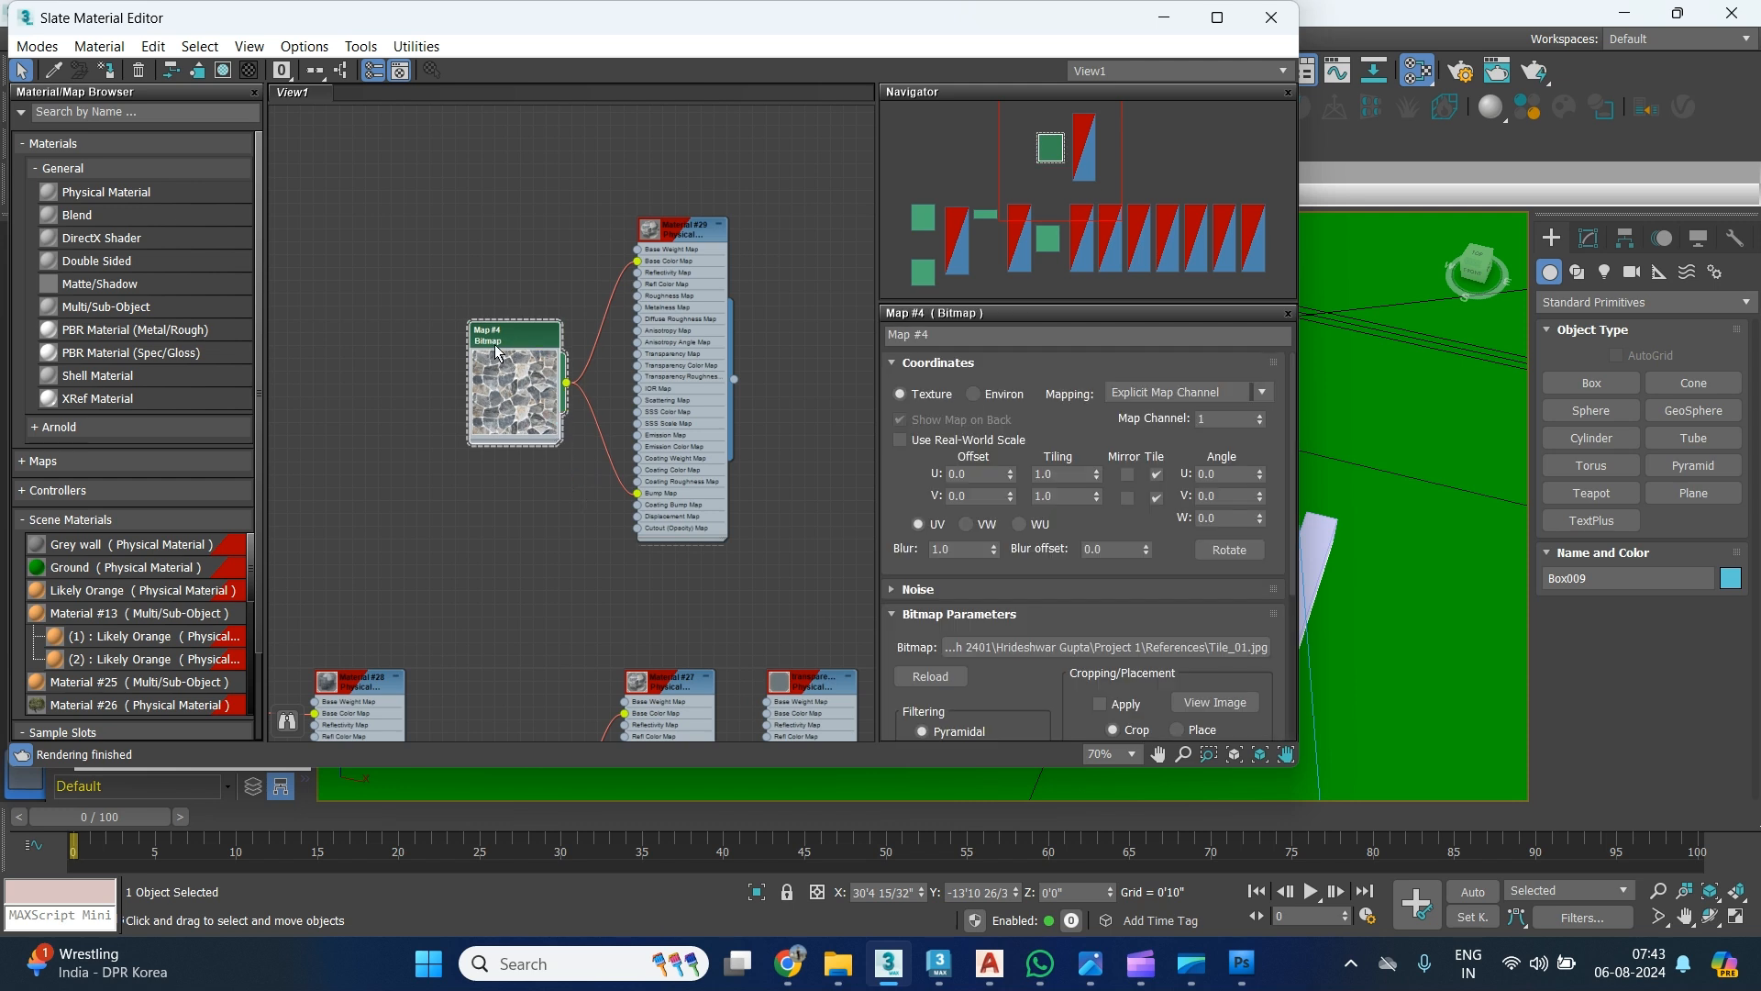
click(1233, 704)
click(1037, 647)
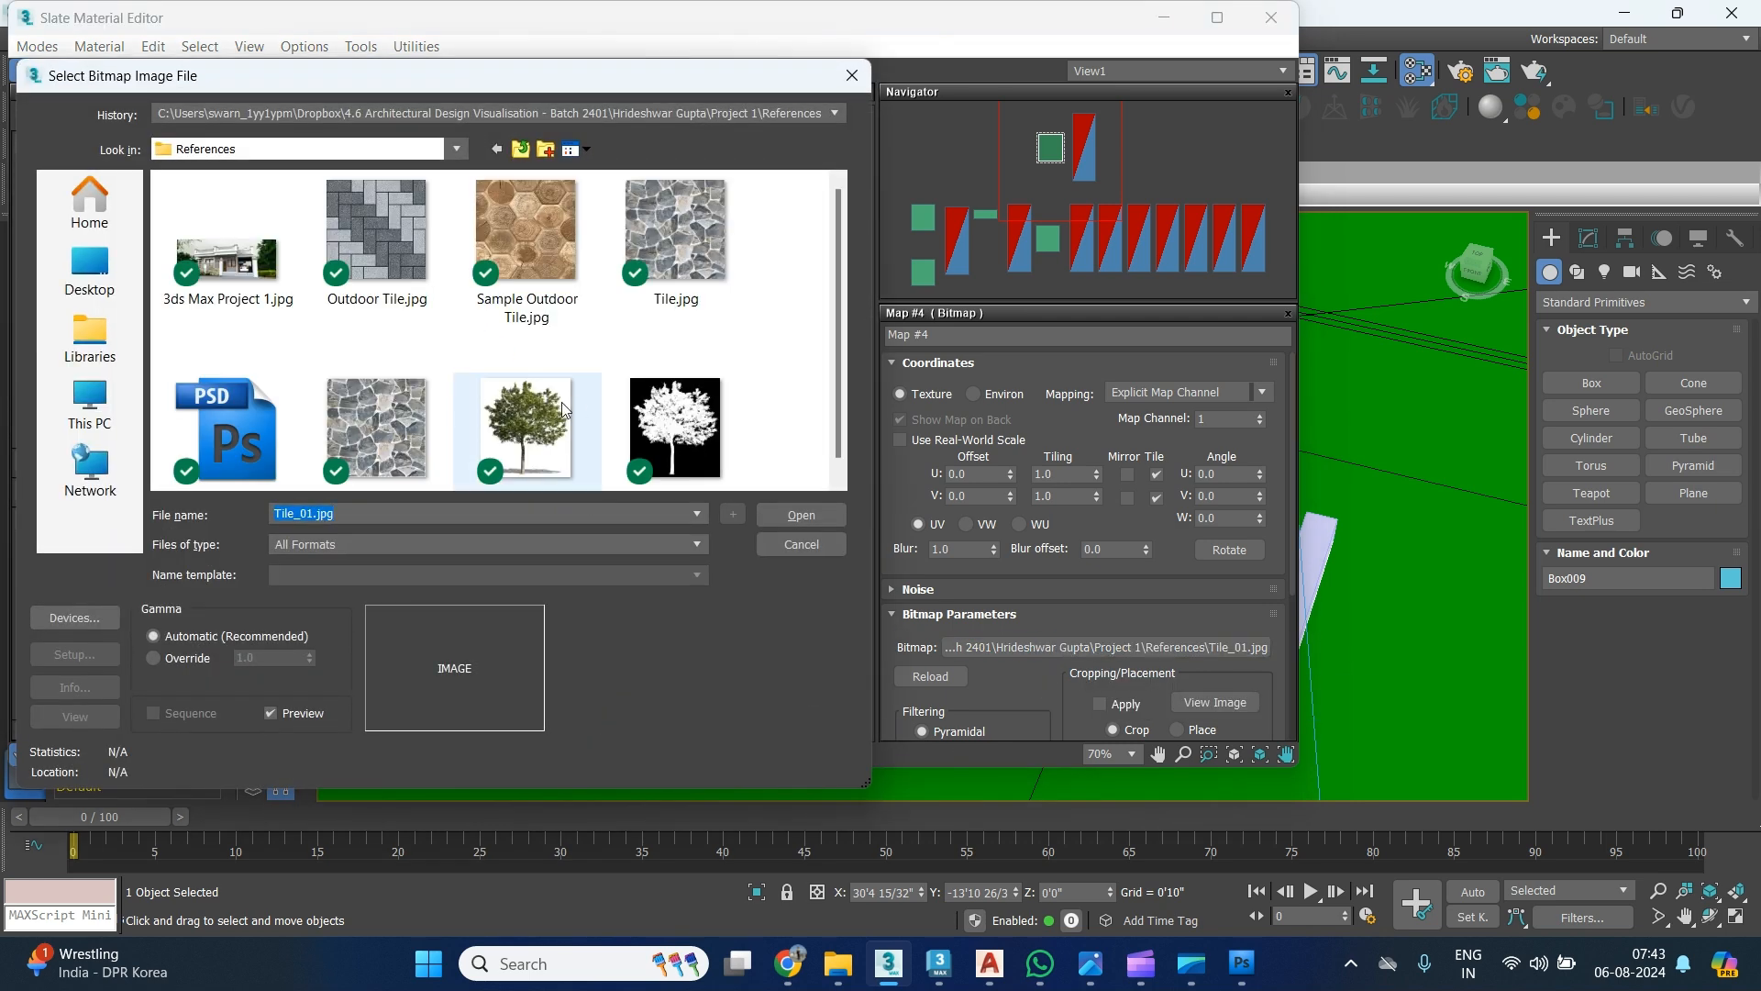
click(520, 148)
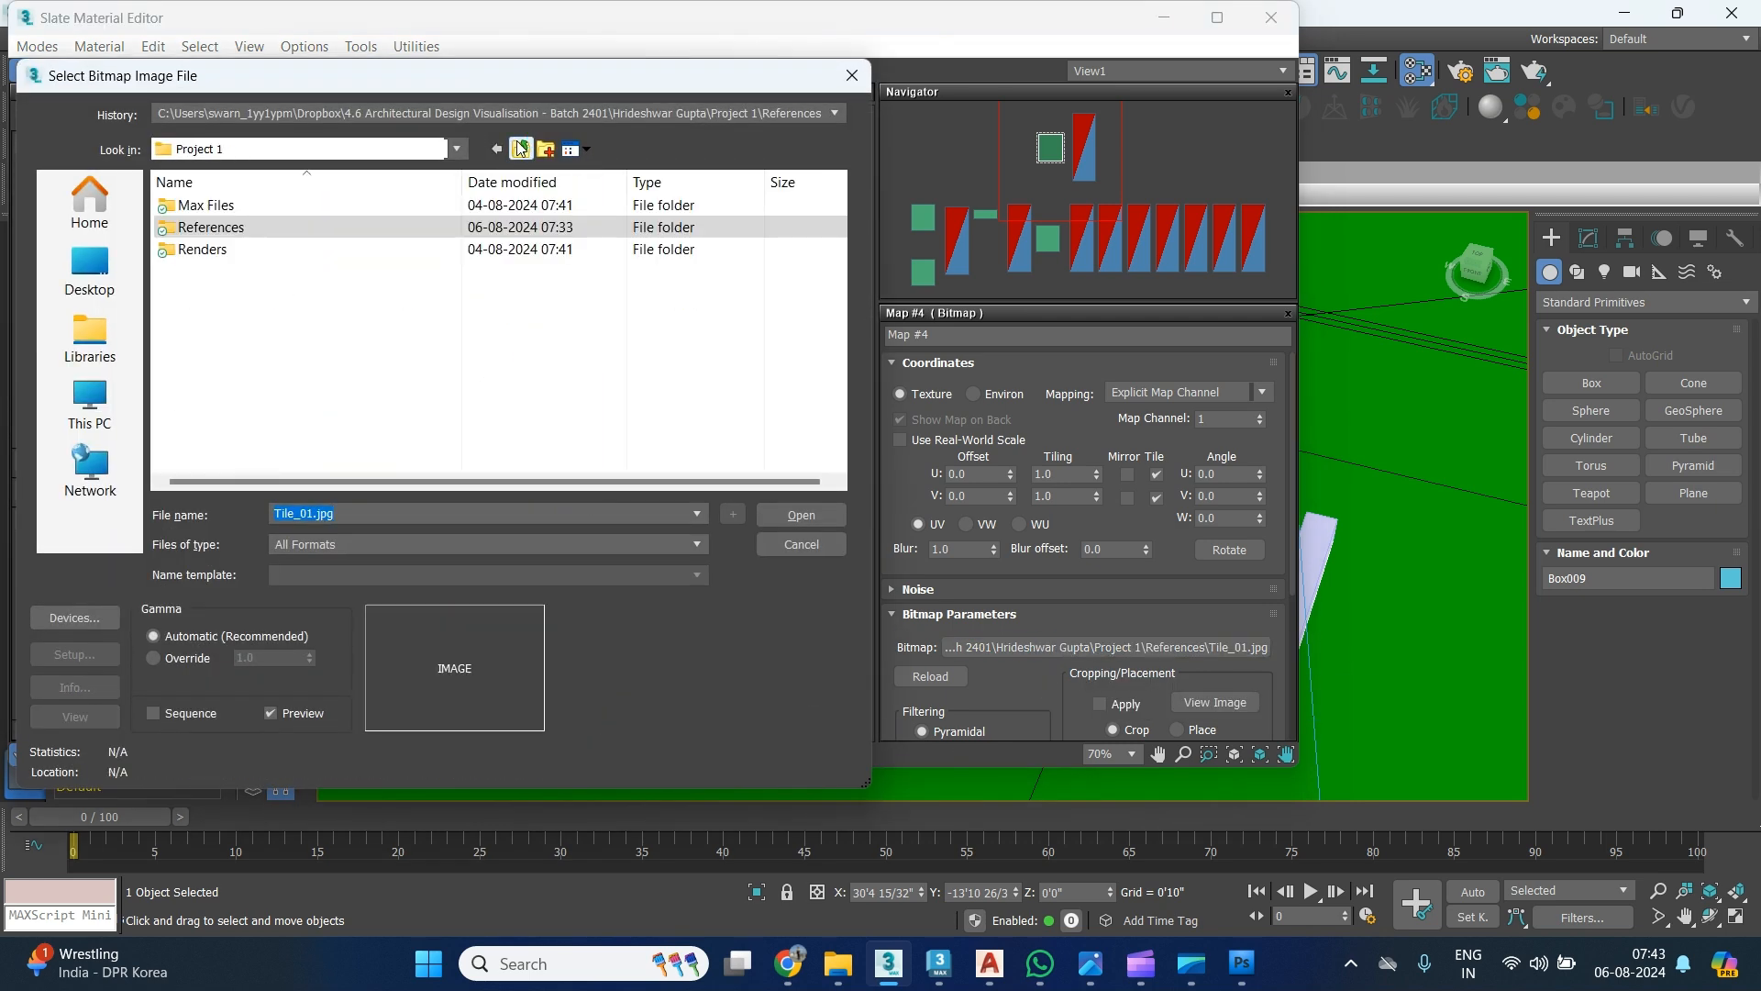
click(520, 148)
click(520, 148)
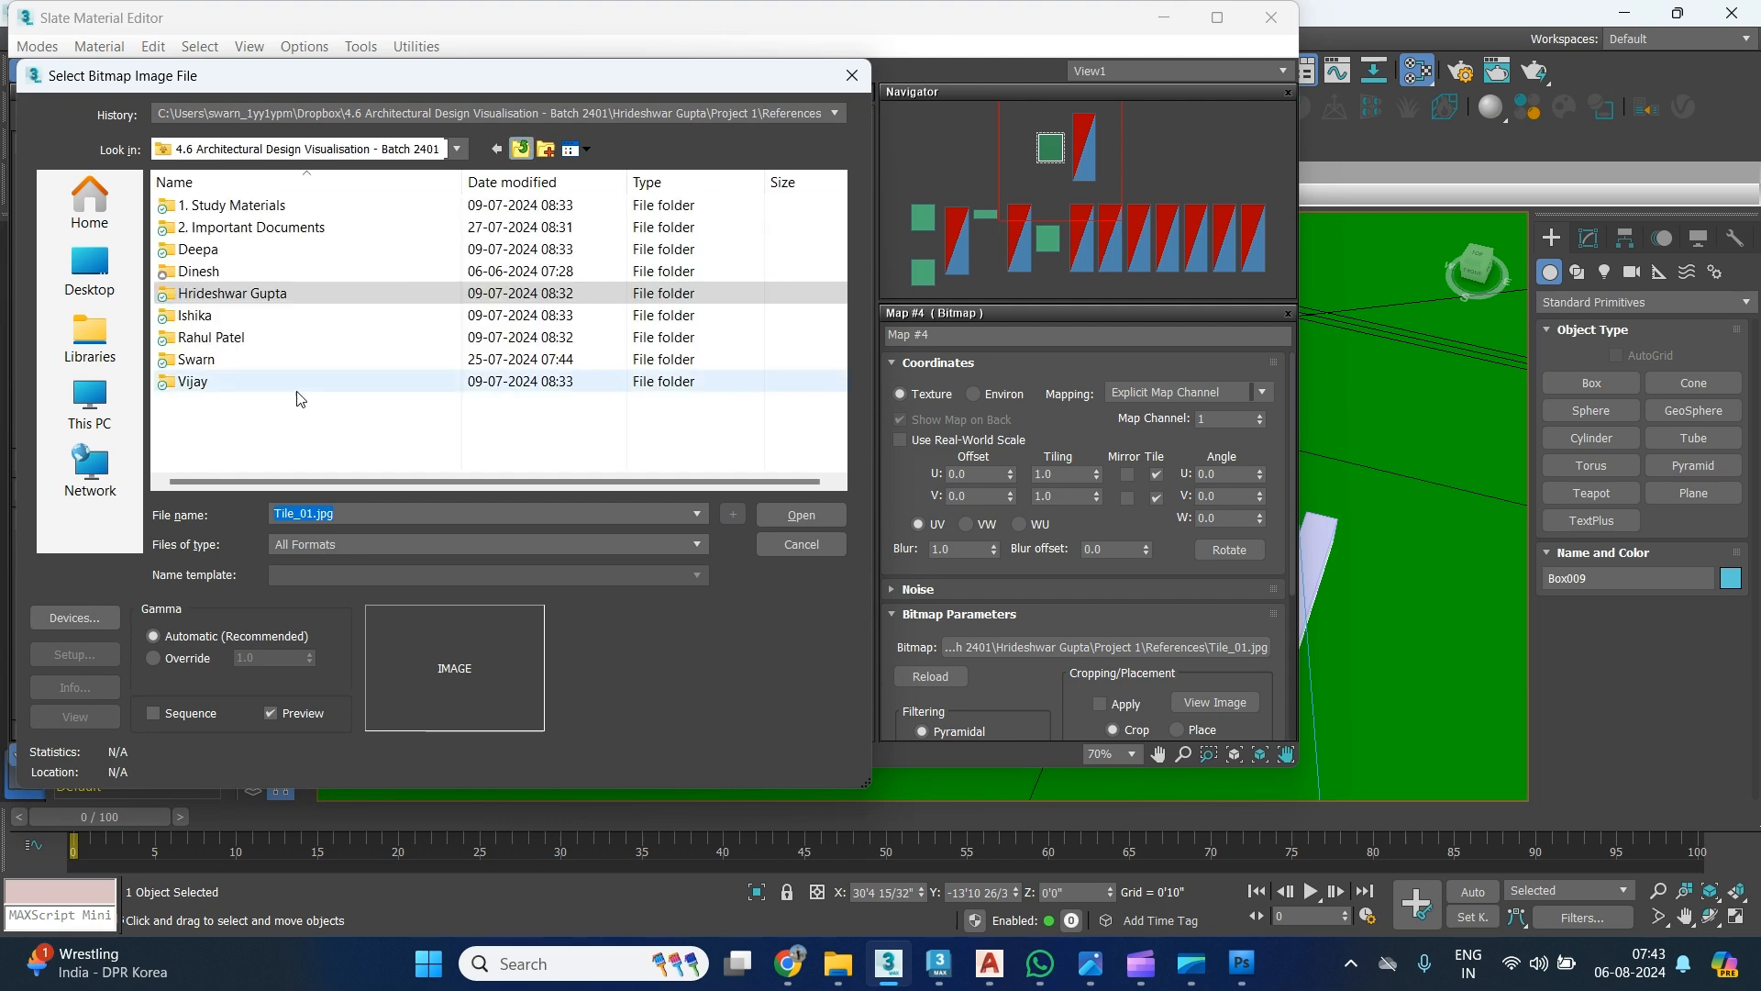
double_click(275, 356)
double_click(211, 229)
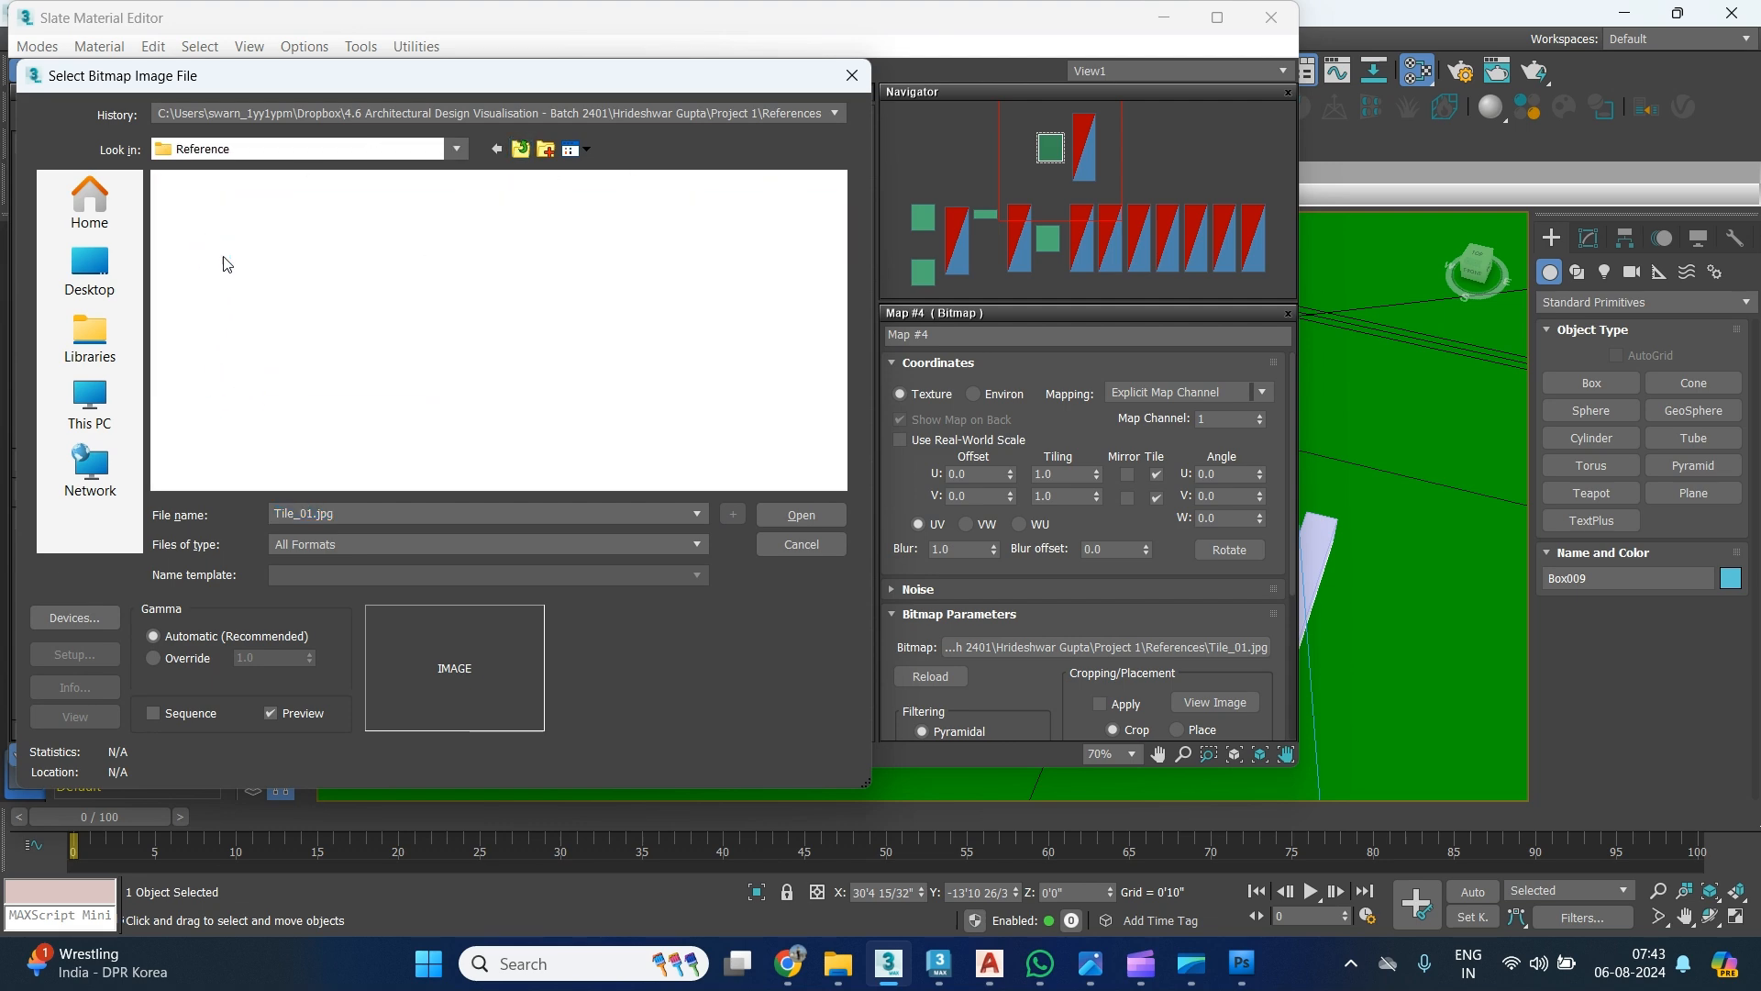
click(387, 267)
double_click(387, 267)
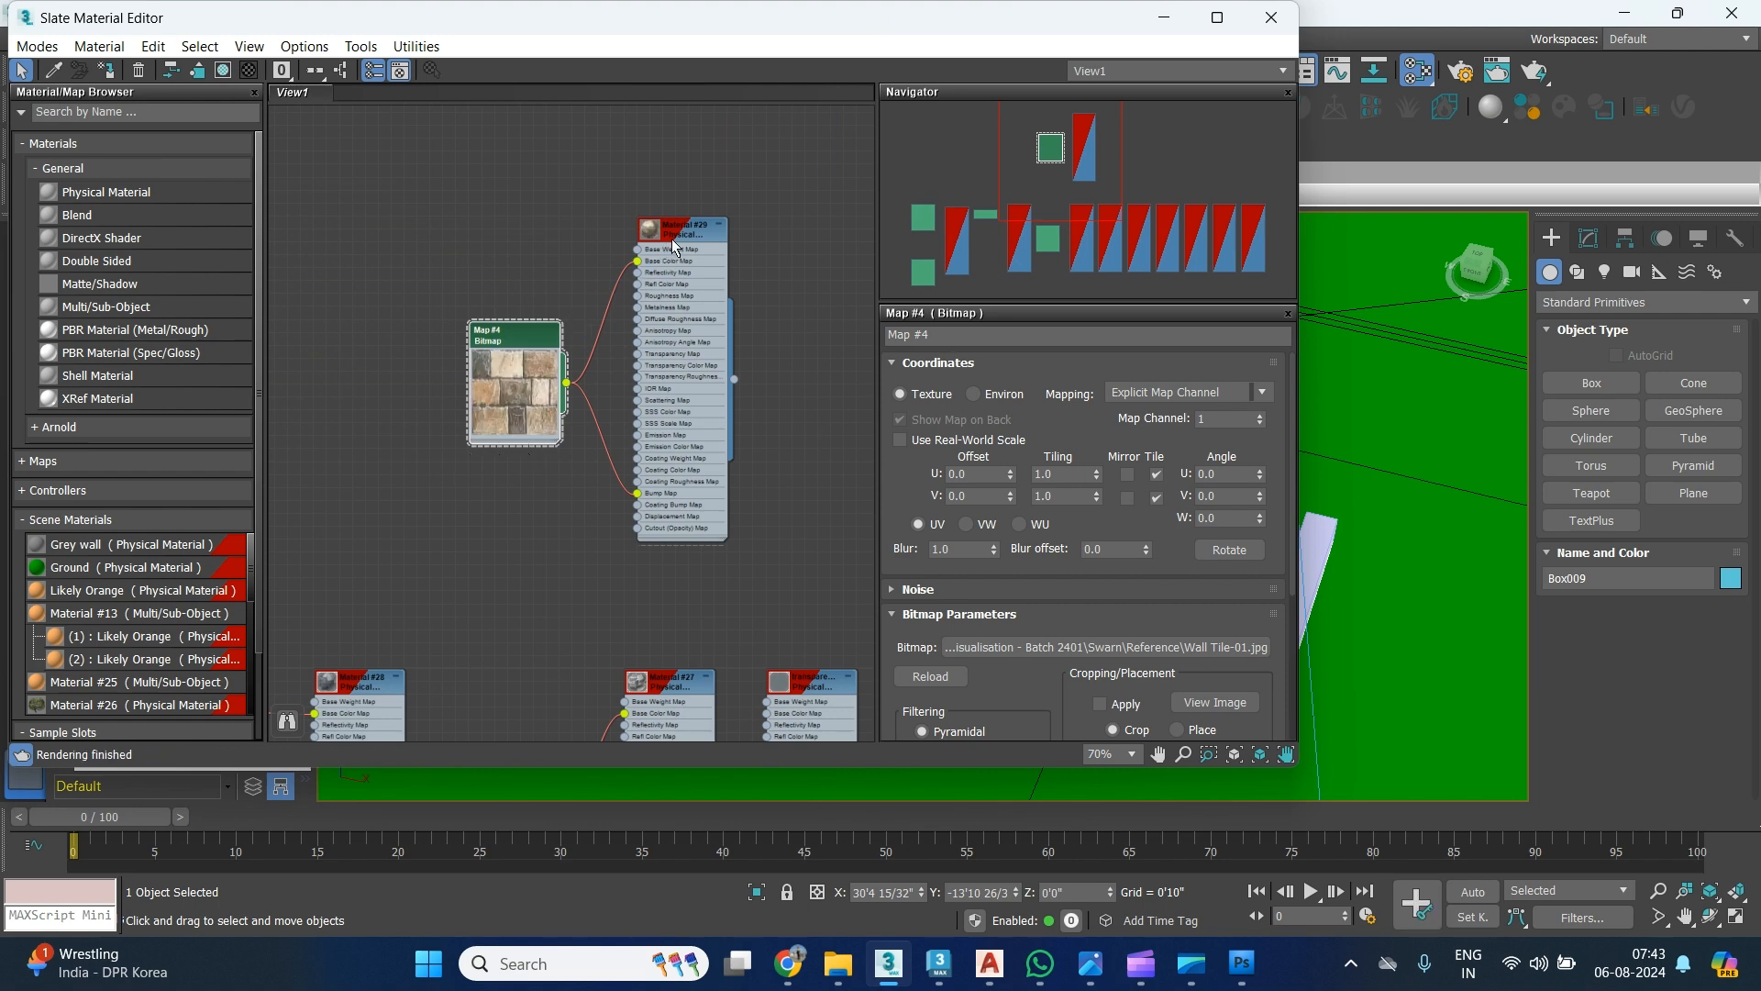
Select the first panel box and assign the cloned wall tile material, Material #29, to it.
drag(1018, 22, 1518, 133)
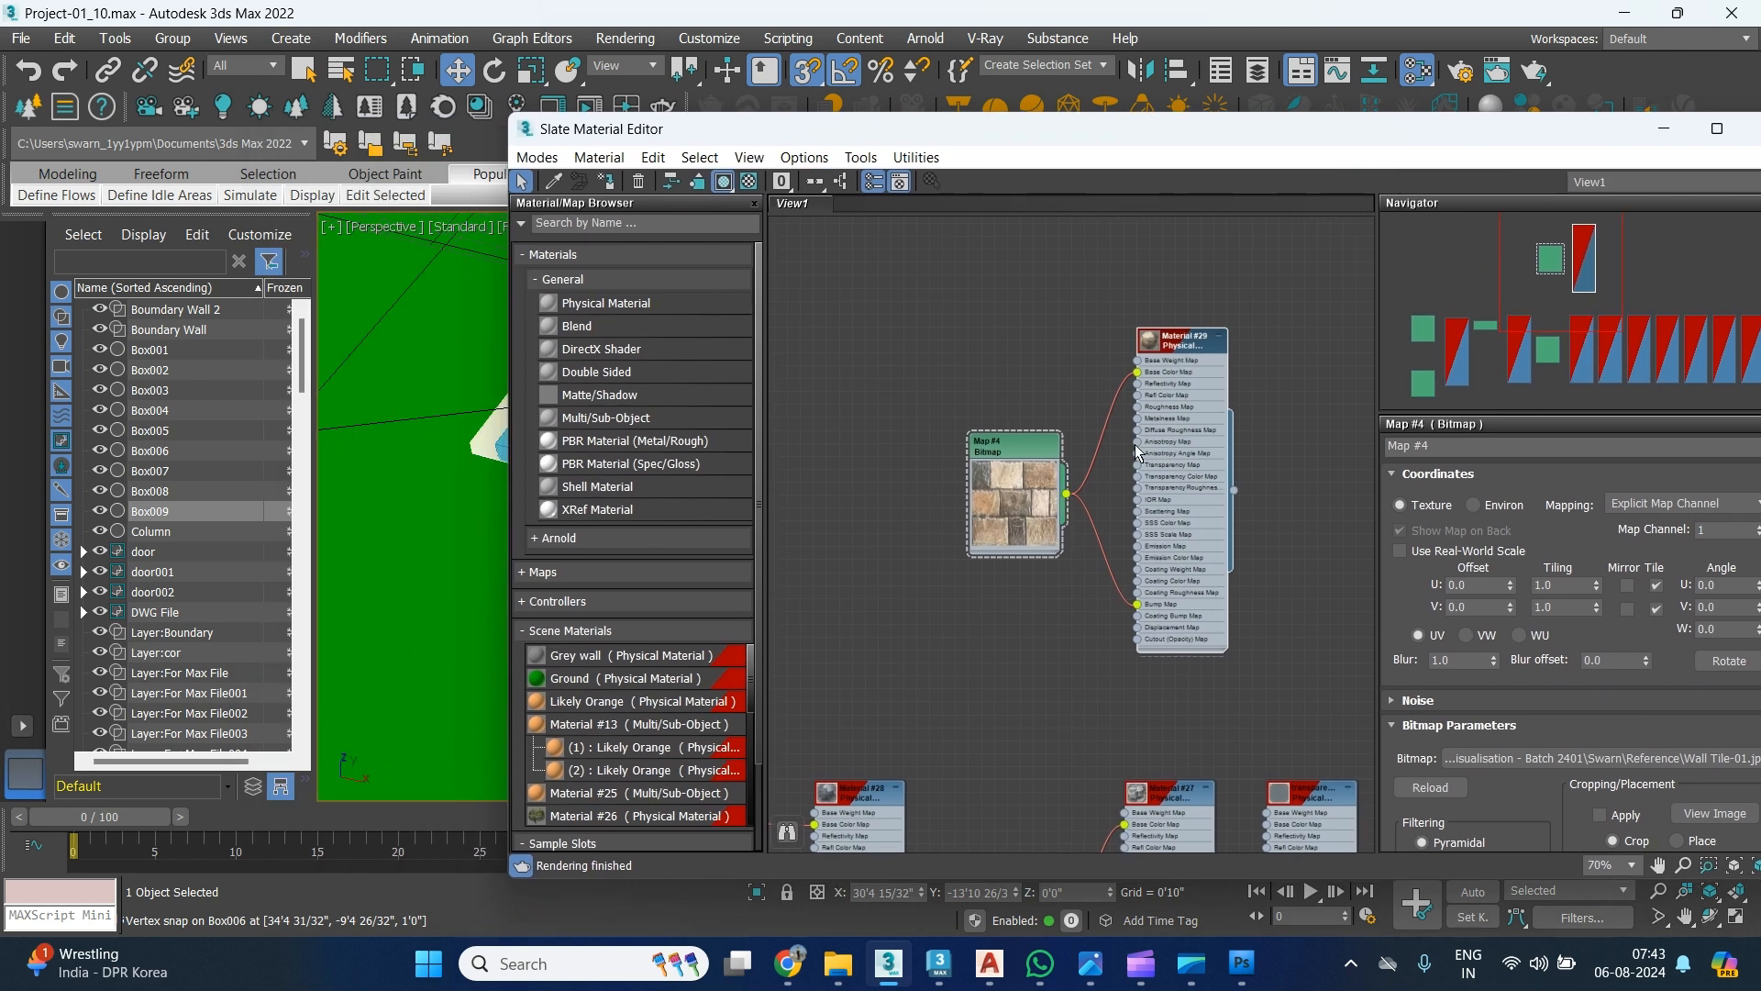
double_click(1192, 358)
drag(1091, 129, 1310, 218)
click(609, 443)
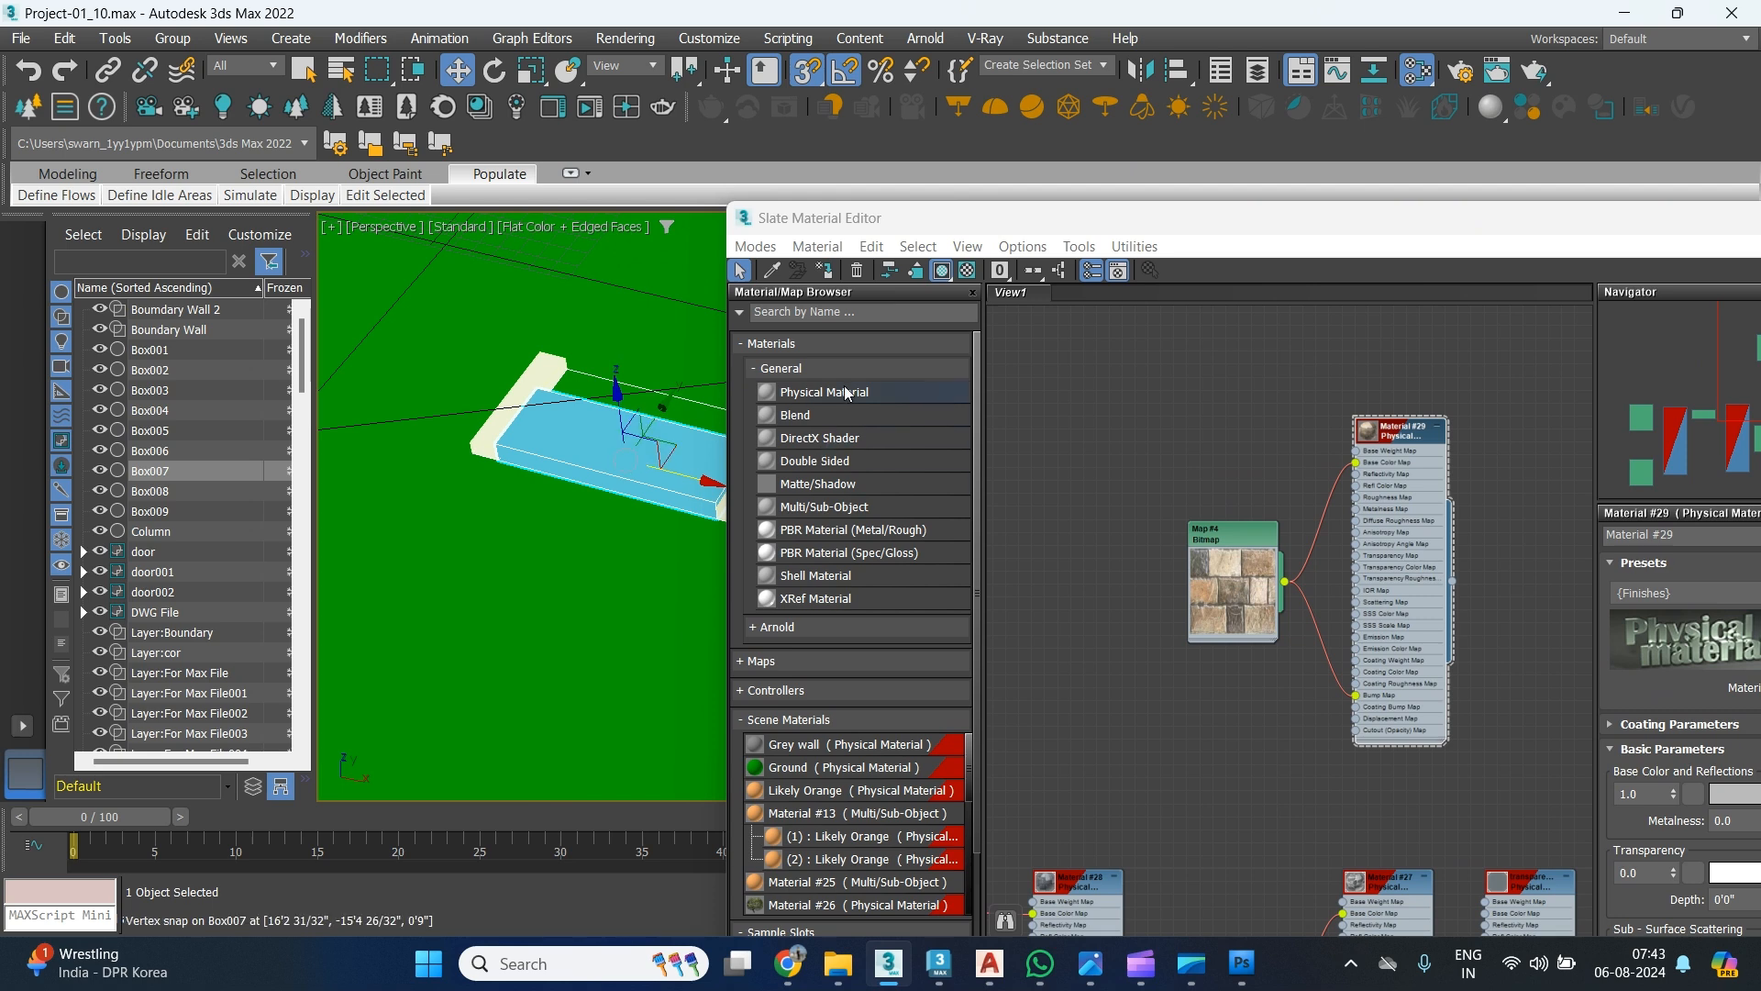
click(826, 272)
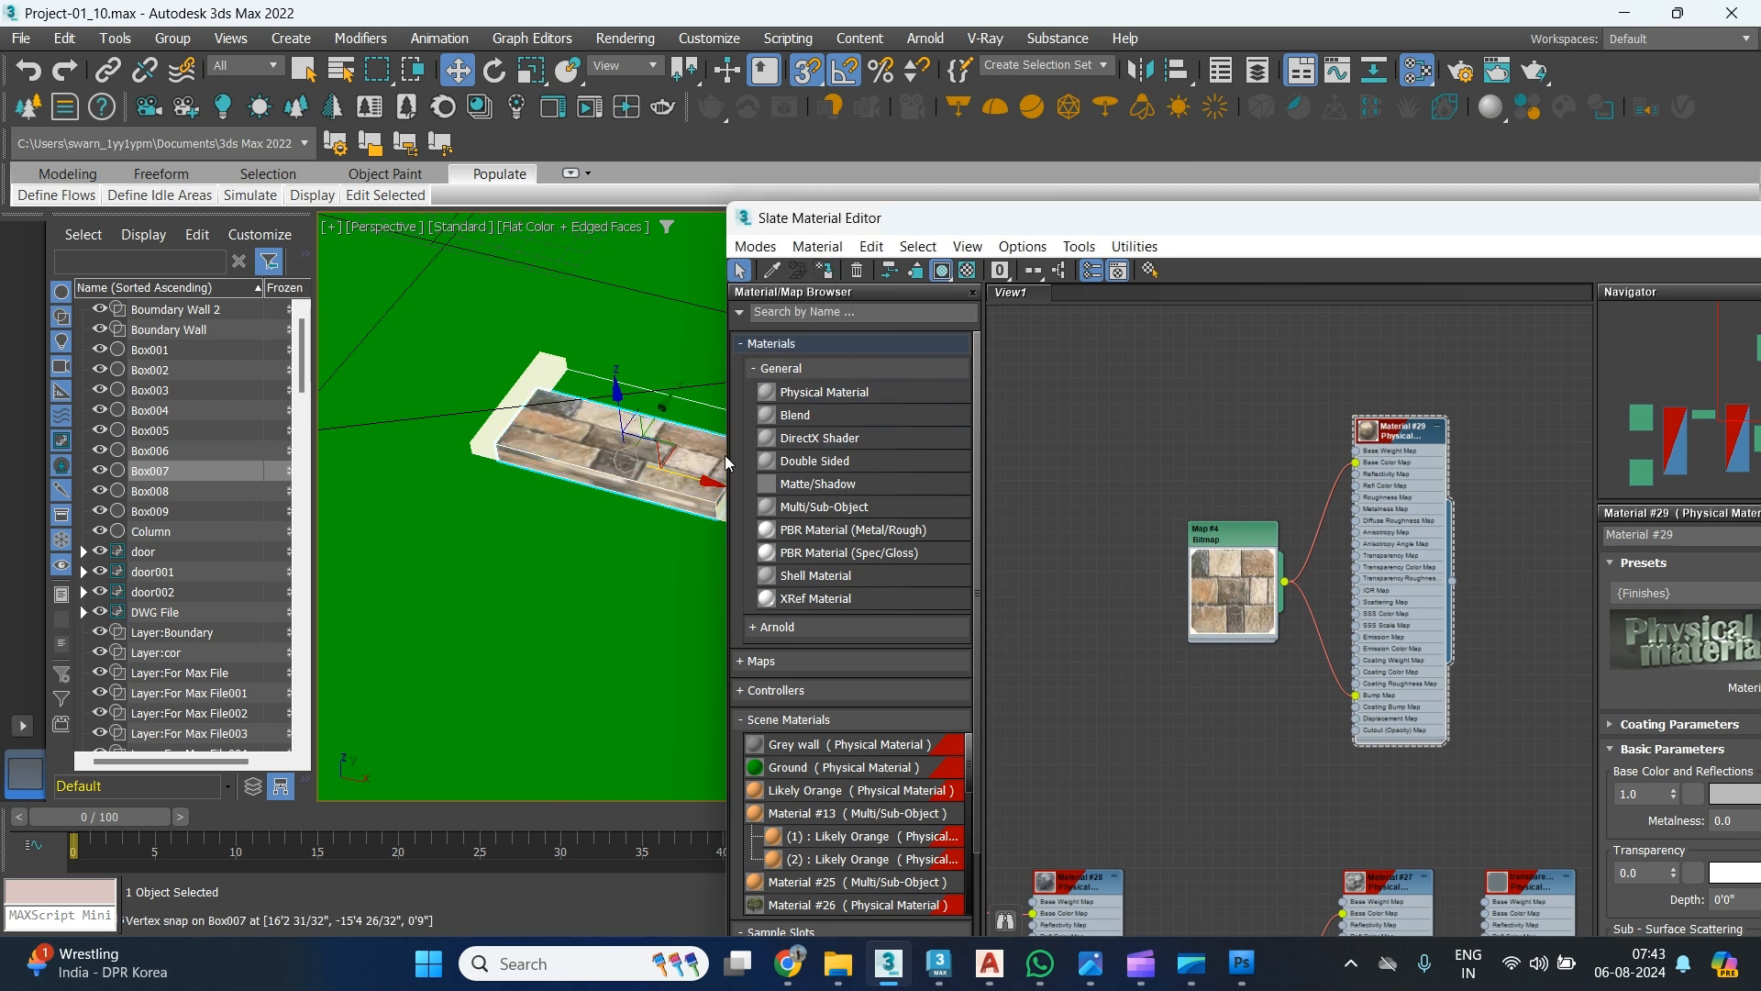
middle_drag(542, 574, 75, 506)
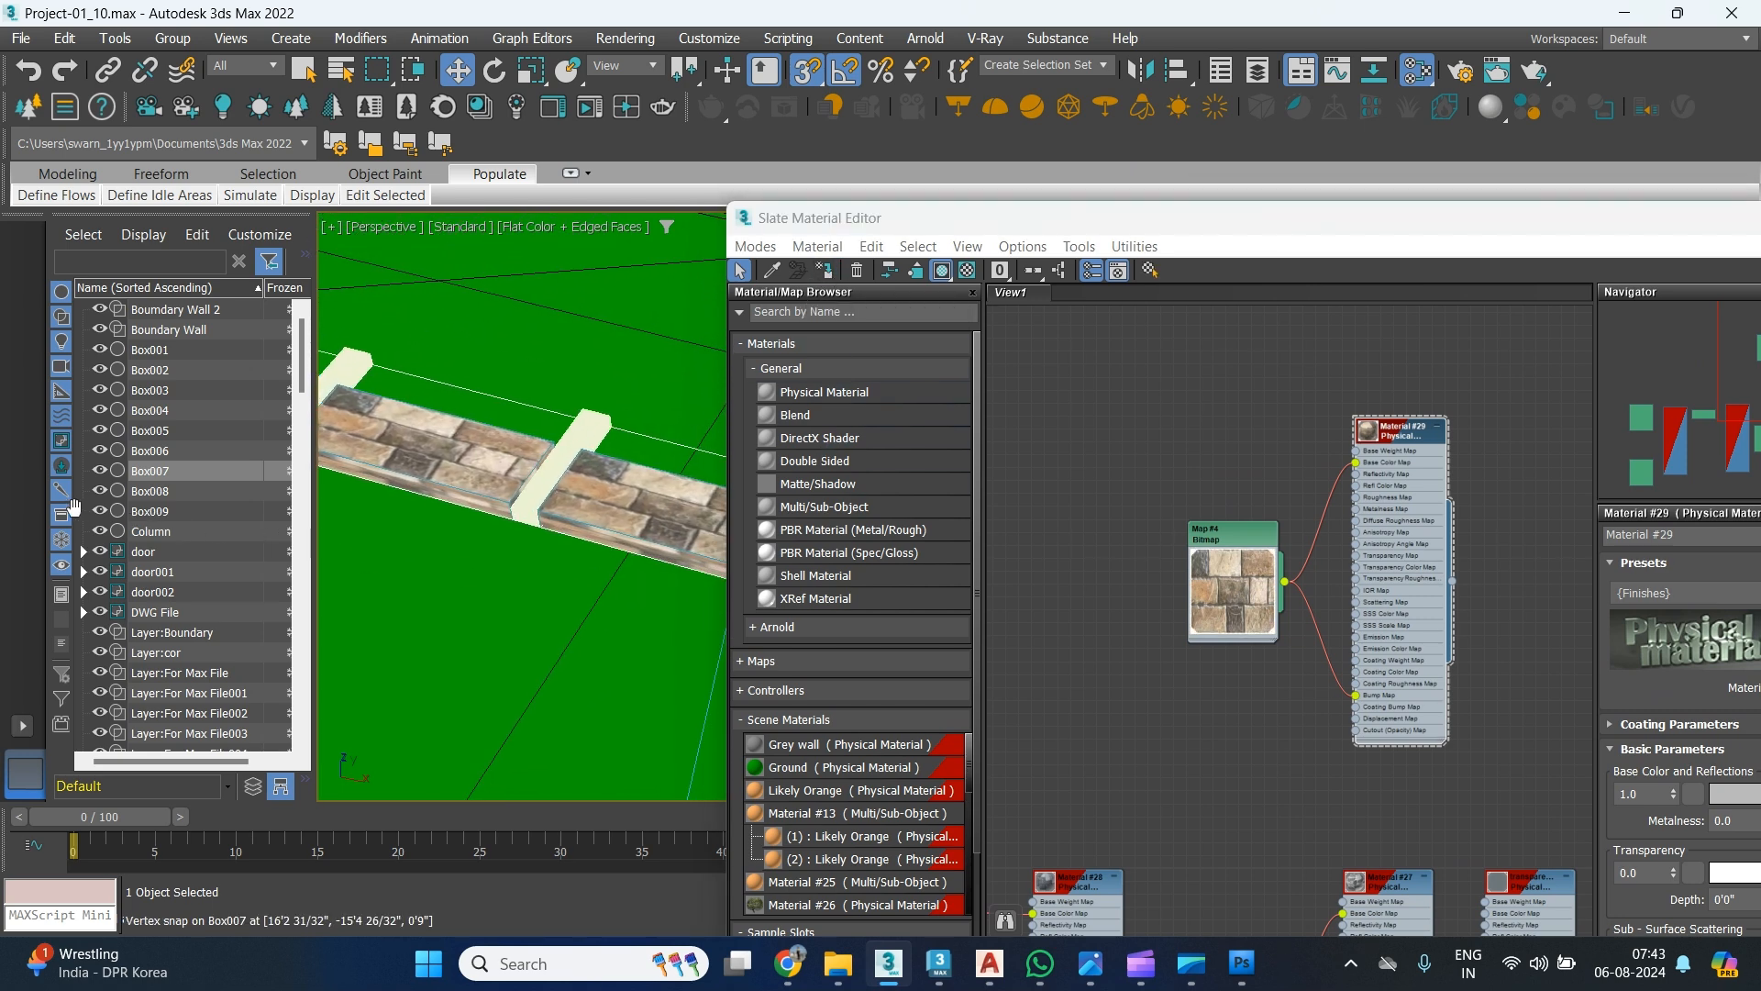
Check the Propagate Materials to Instances option in the Slate Material Editor and close the editor.
drag(1040, 229, 949, 234)
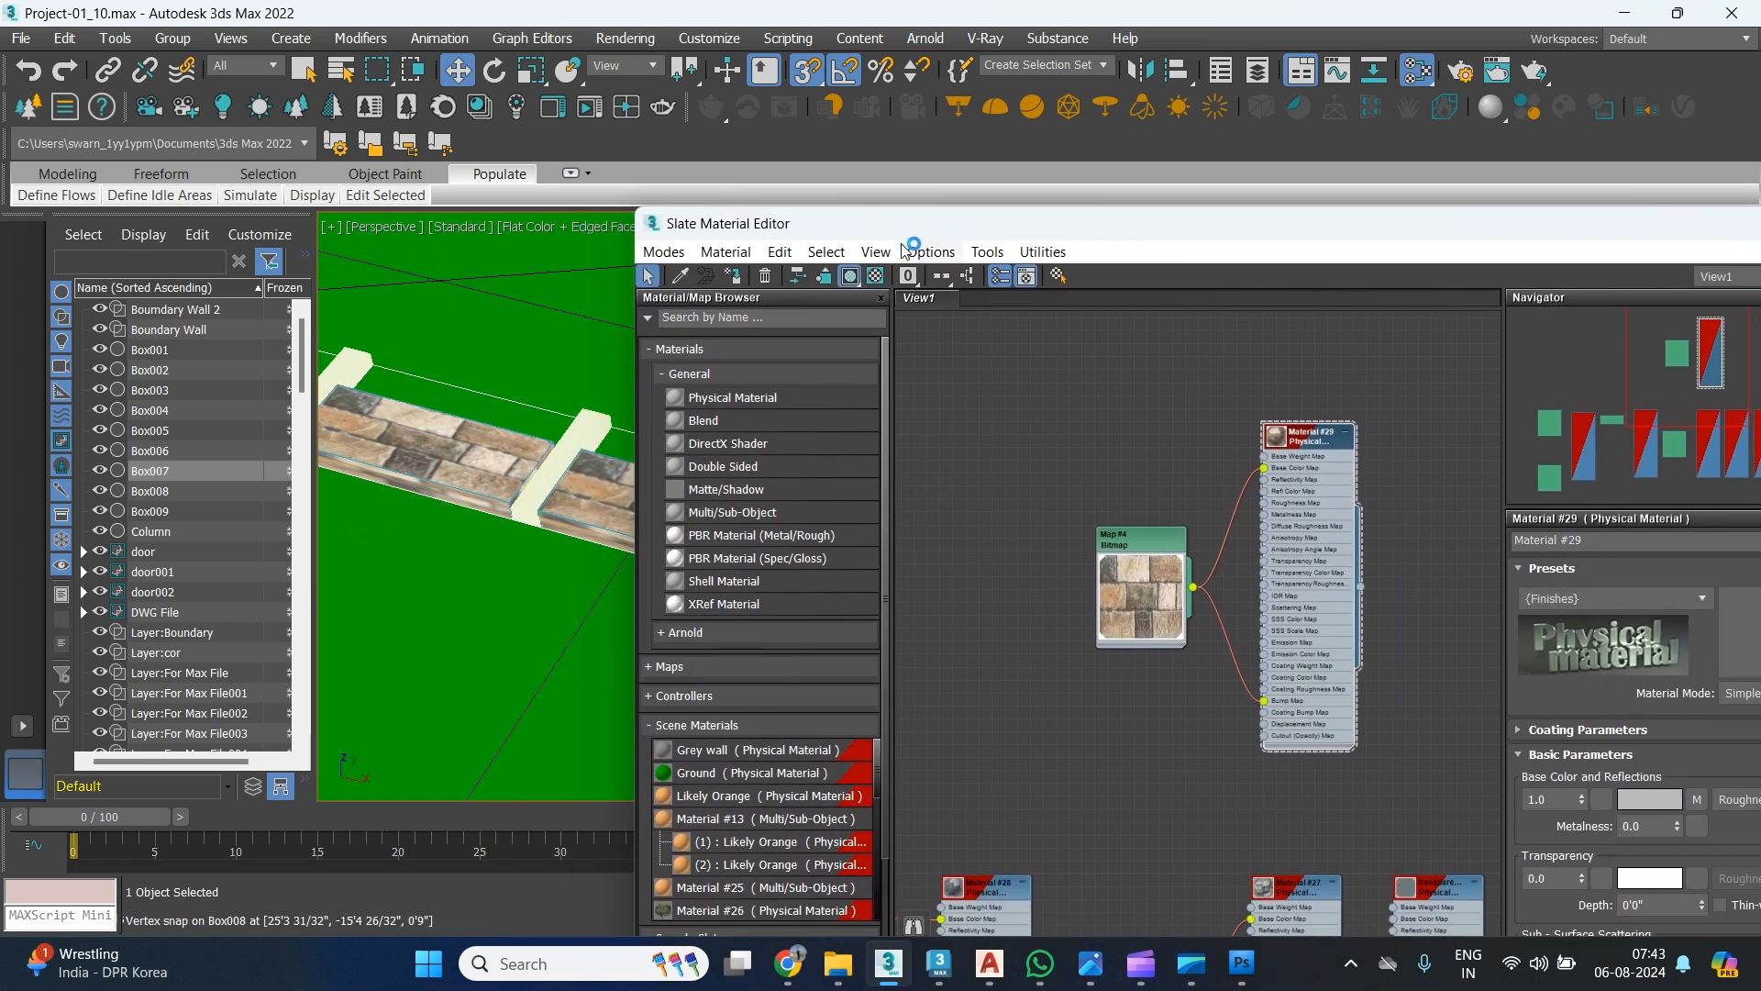
click(846, 254)
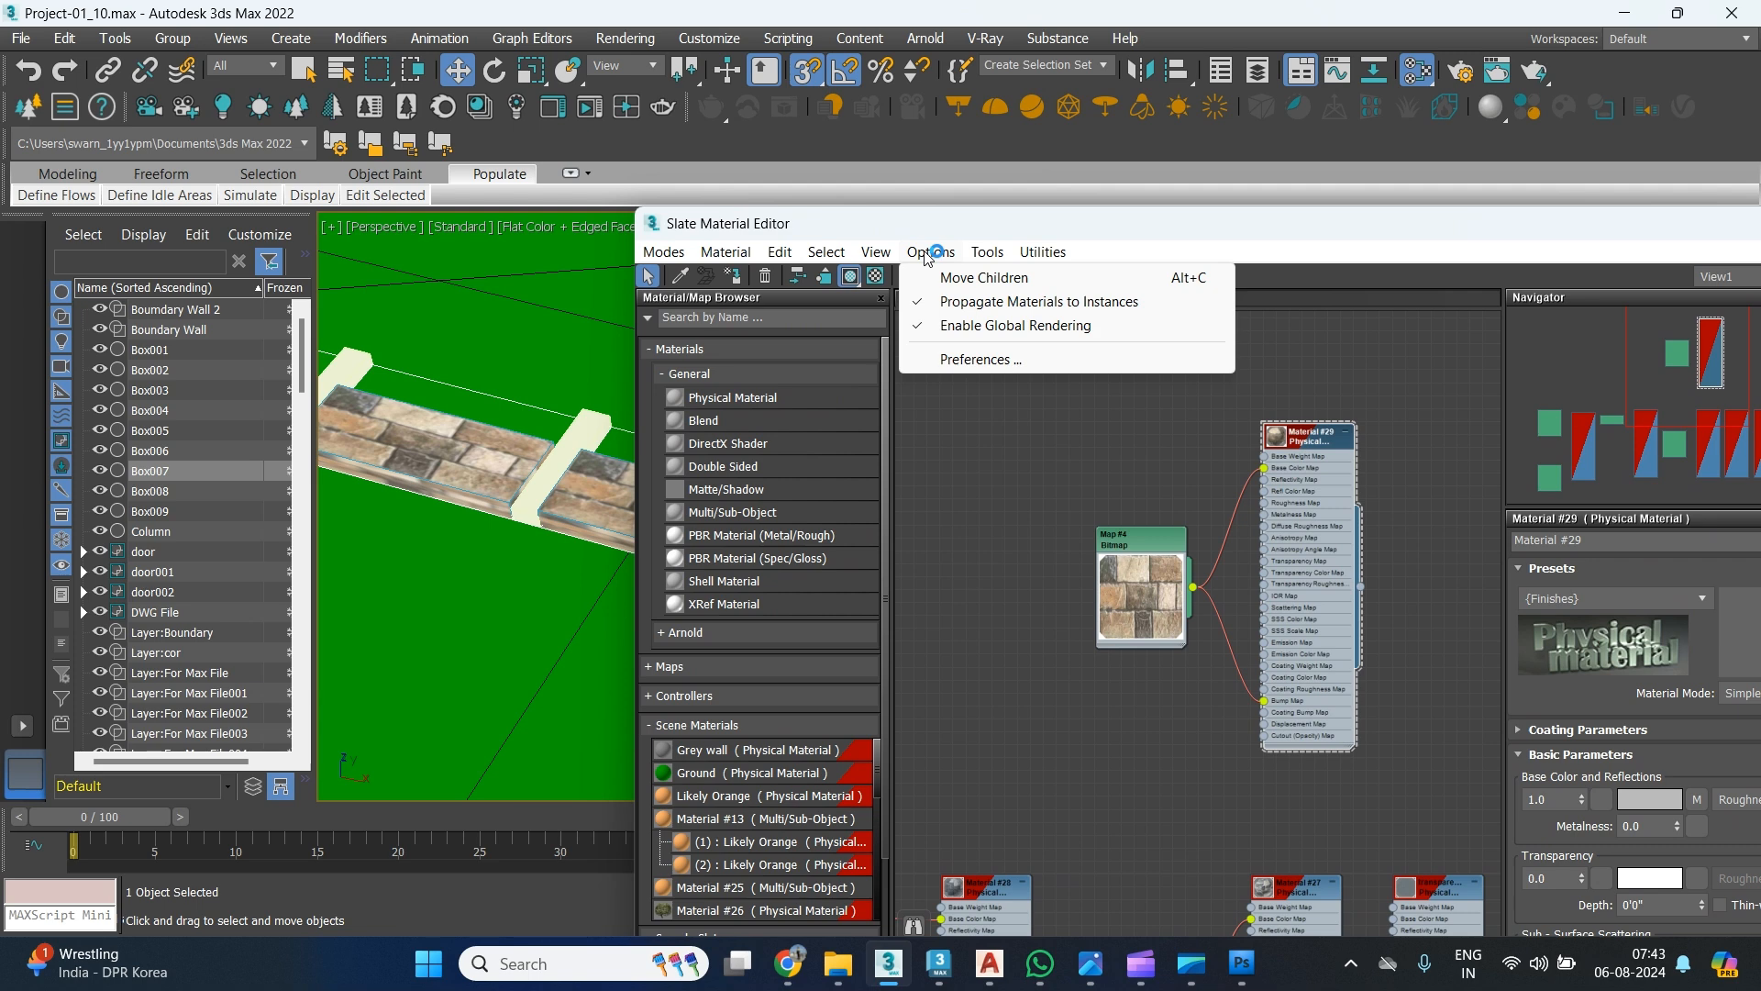
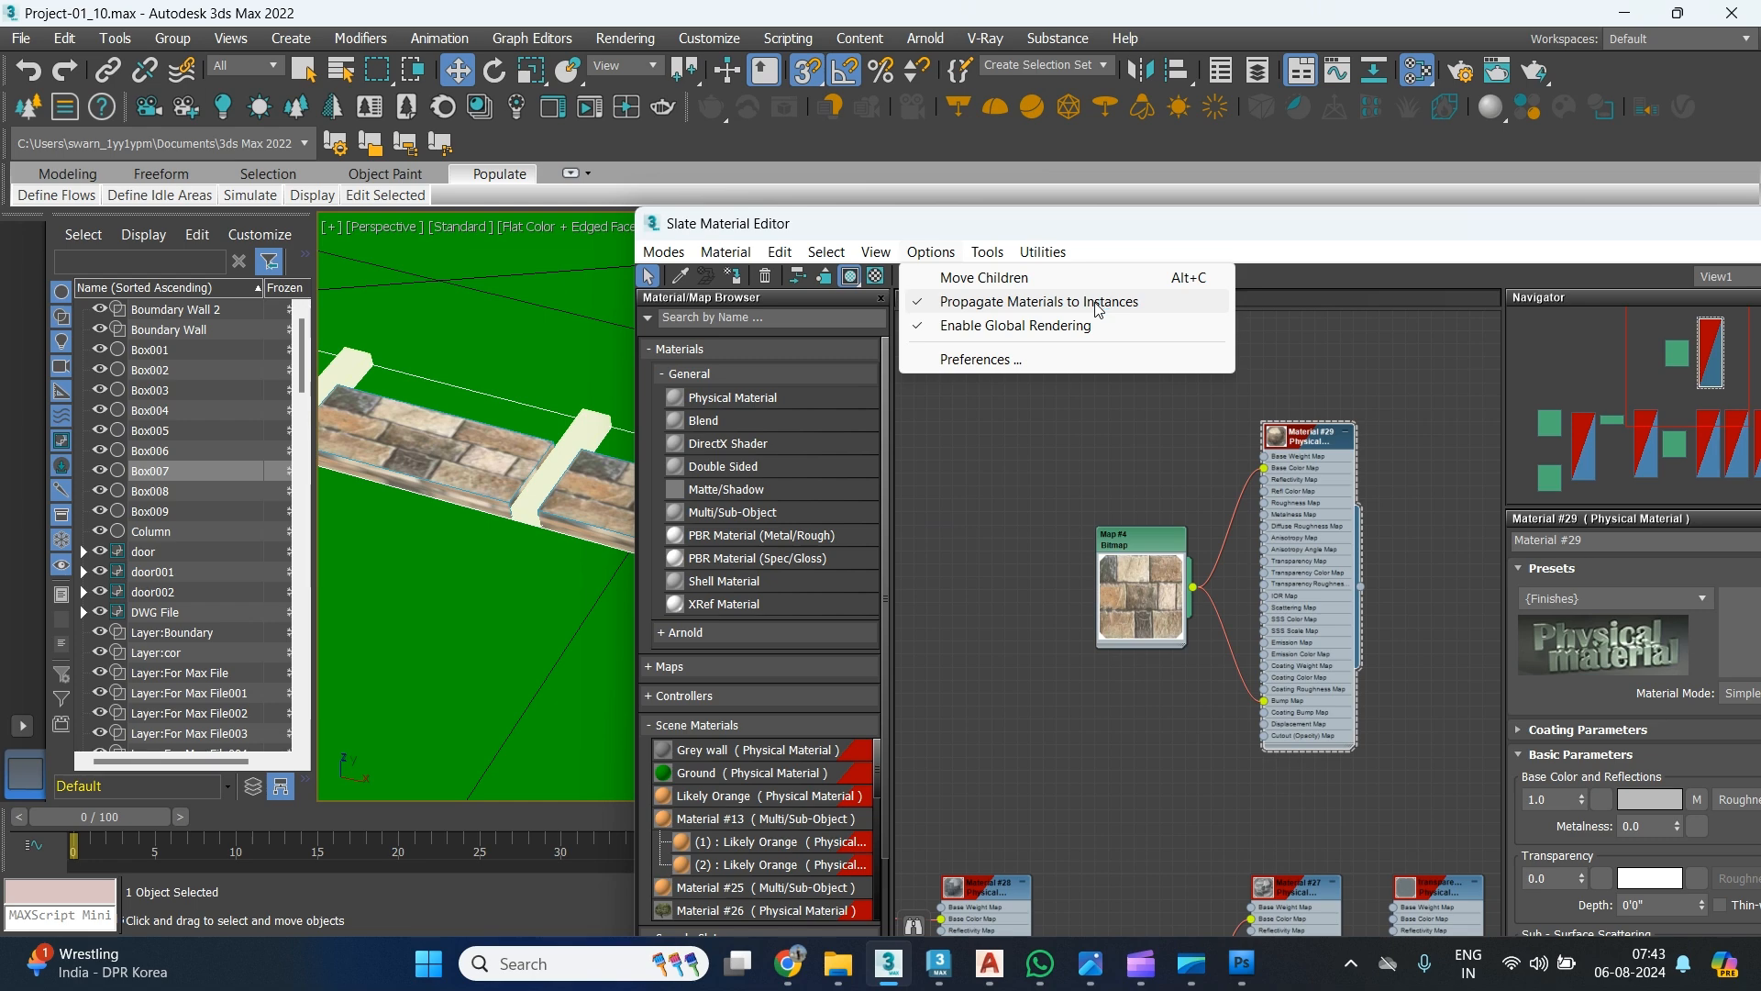
double_click(913, 222)
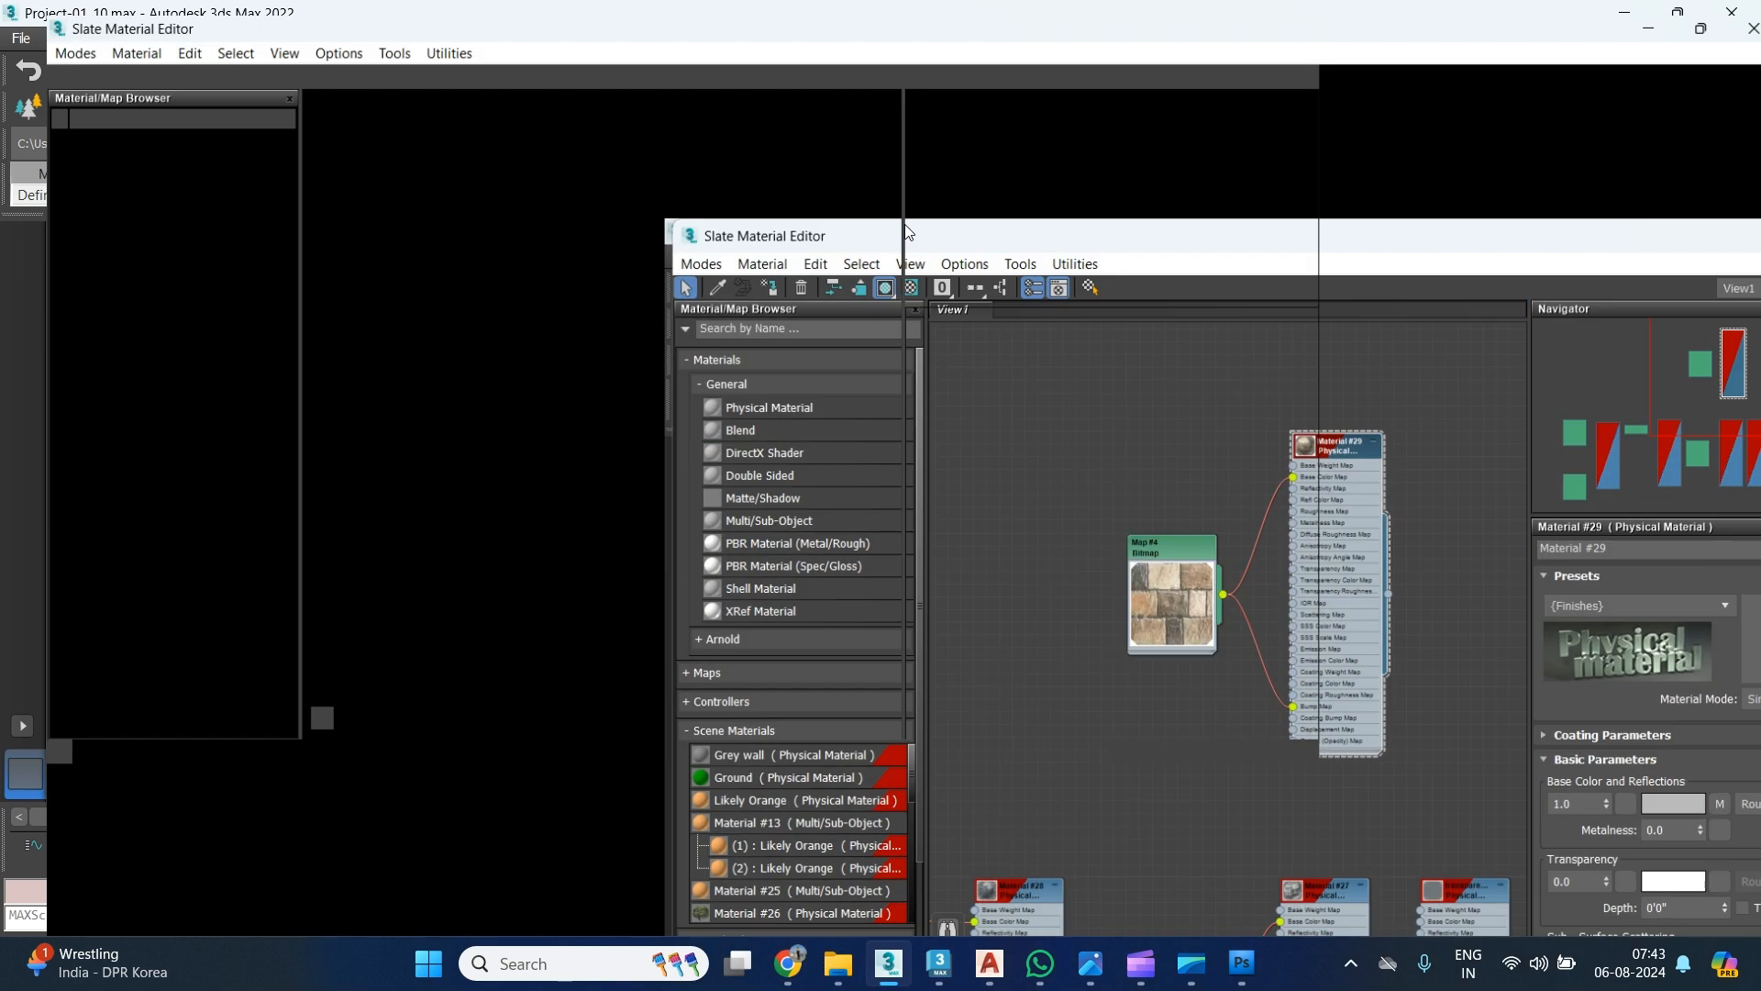
click(1732, 13)
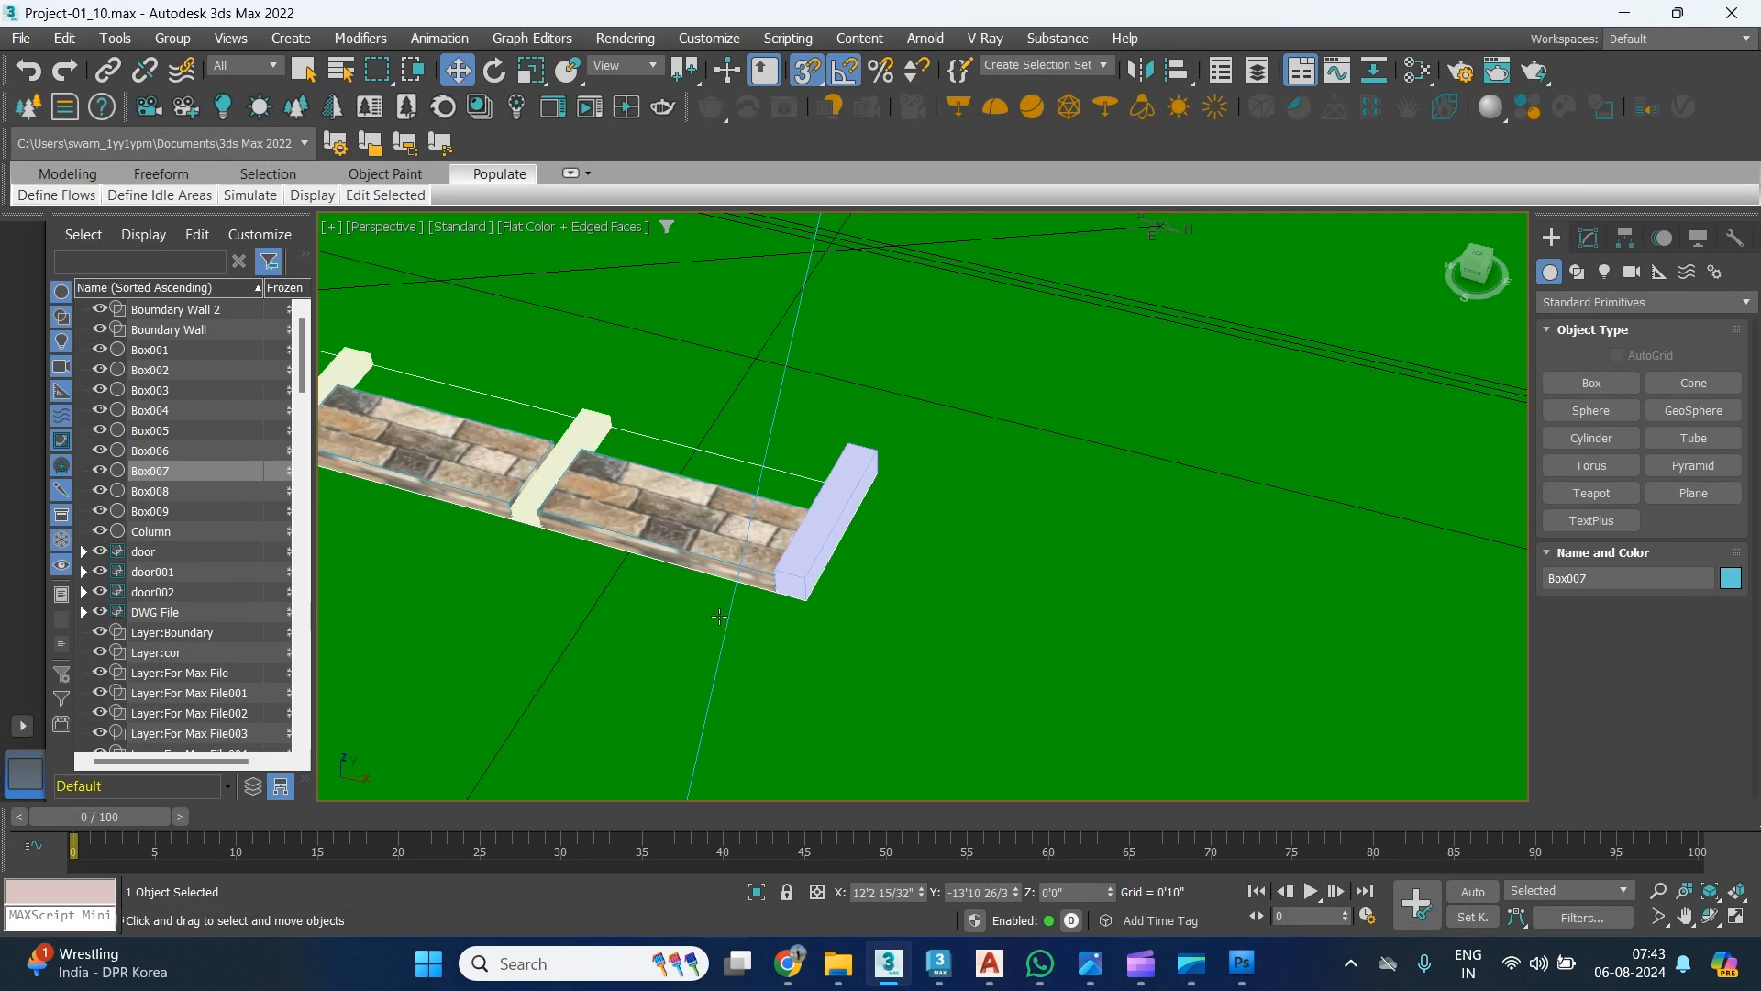
Switch to File Explorer, open exterior_ceramic_wall_floor_february2018.pdf, check the Stonekraft tile size on the catalogue spread at page 12, and return to 3ds Max.
middle_drag(851, 616, 1156, 629)
scroll(480, 393, up, 3)
middle_drag(572, 504, 659, 543)
scroll(586, 430, up, 2)
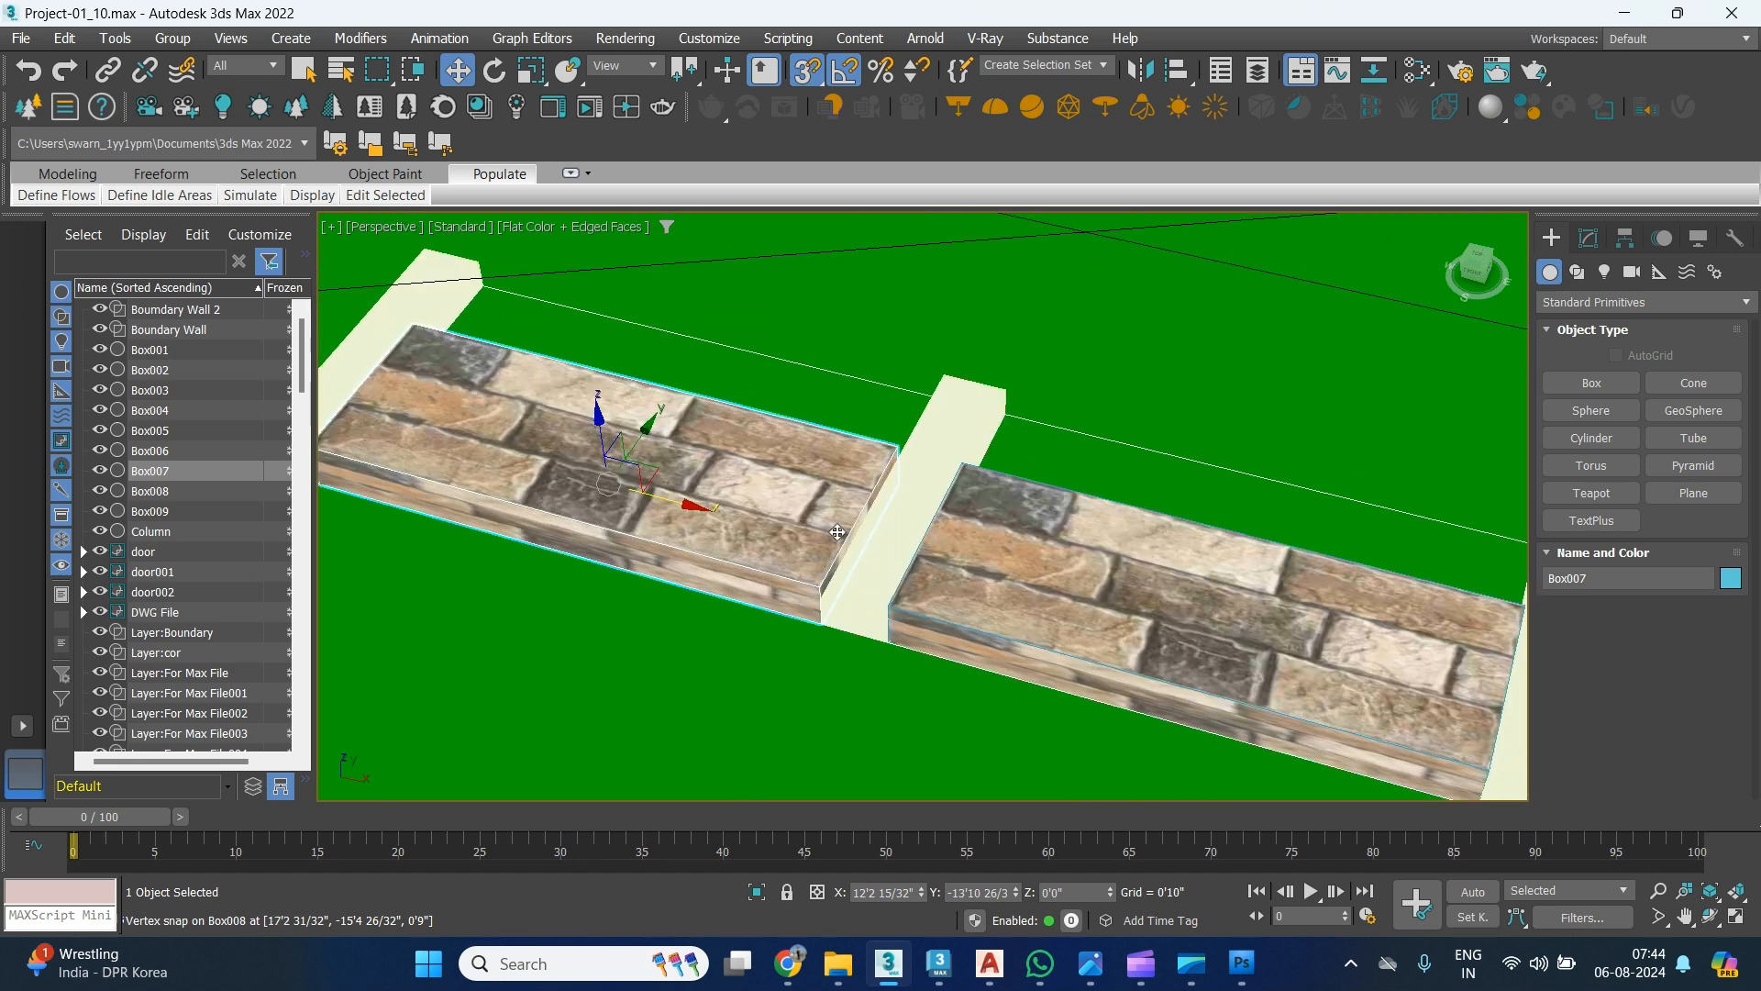
click(840, 965)
double_click(413, 248)
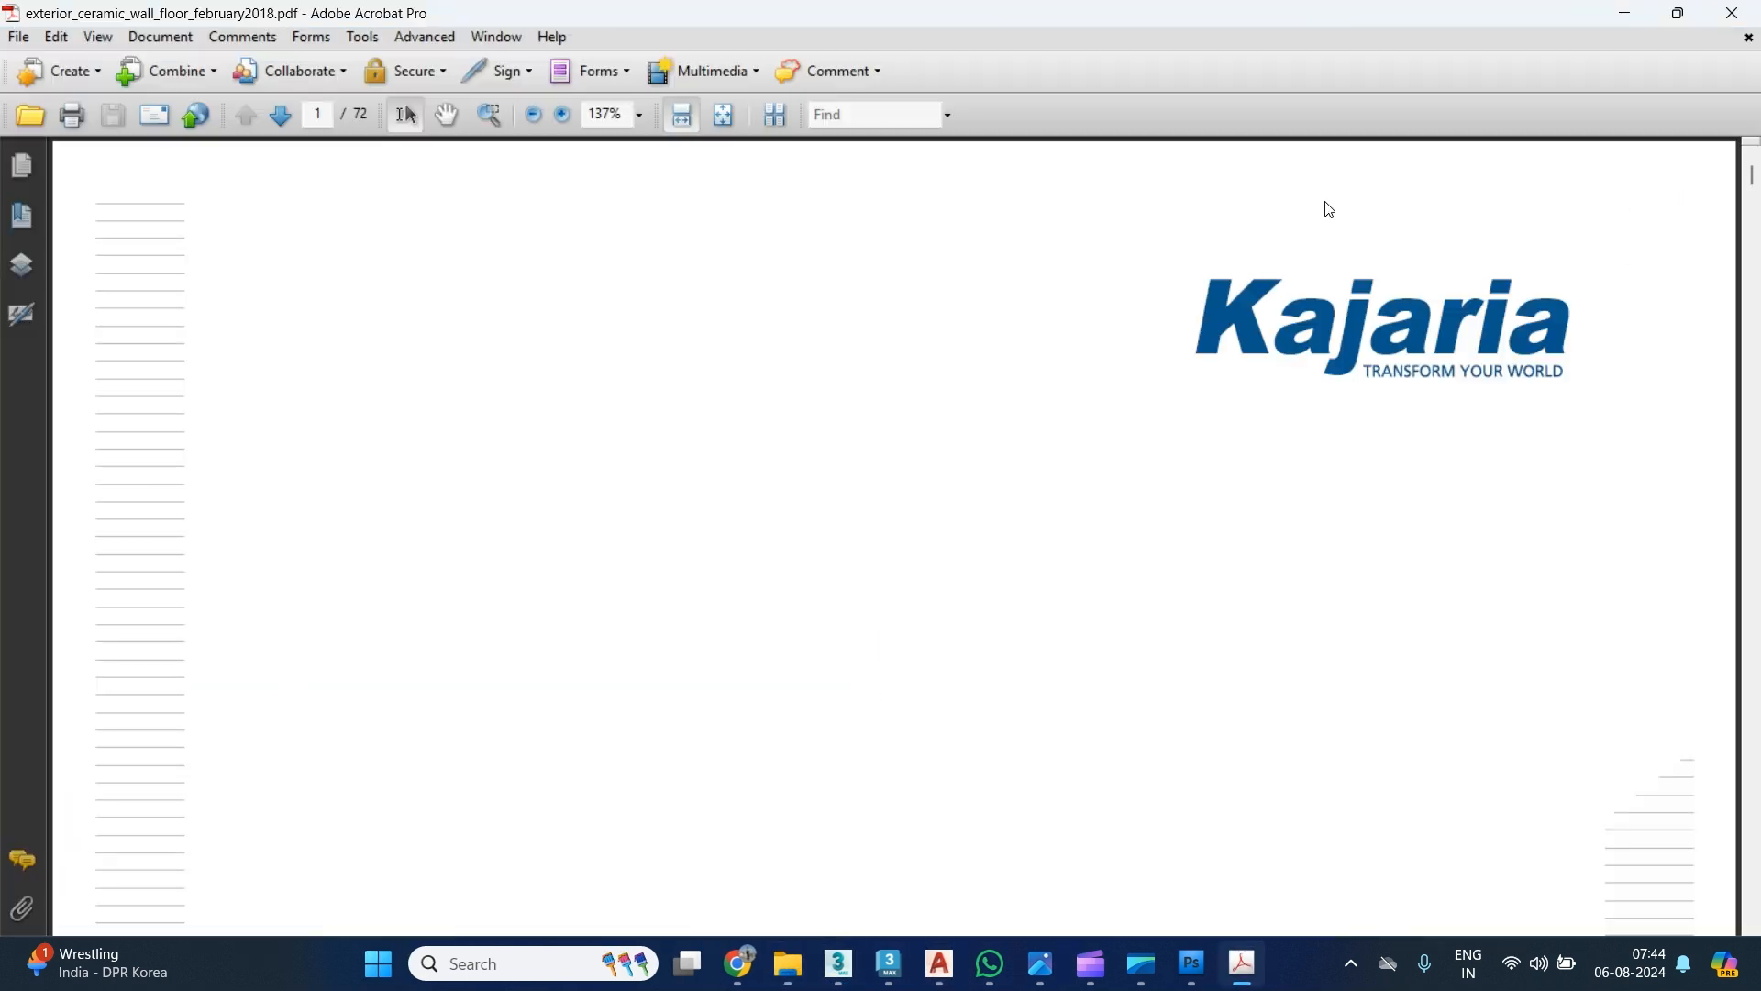
click(720, 117)
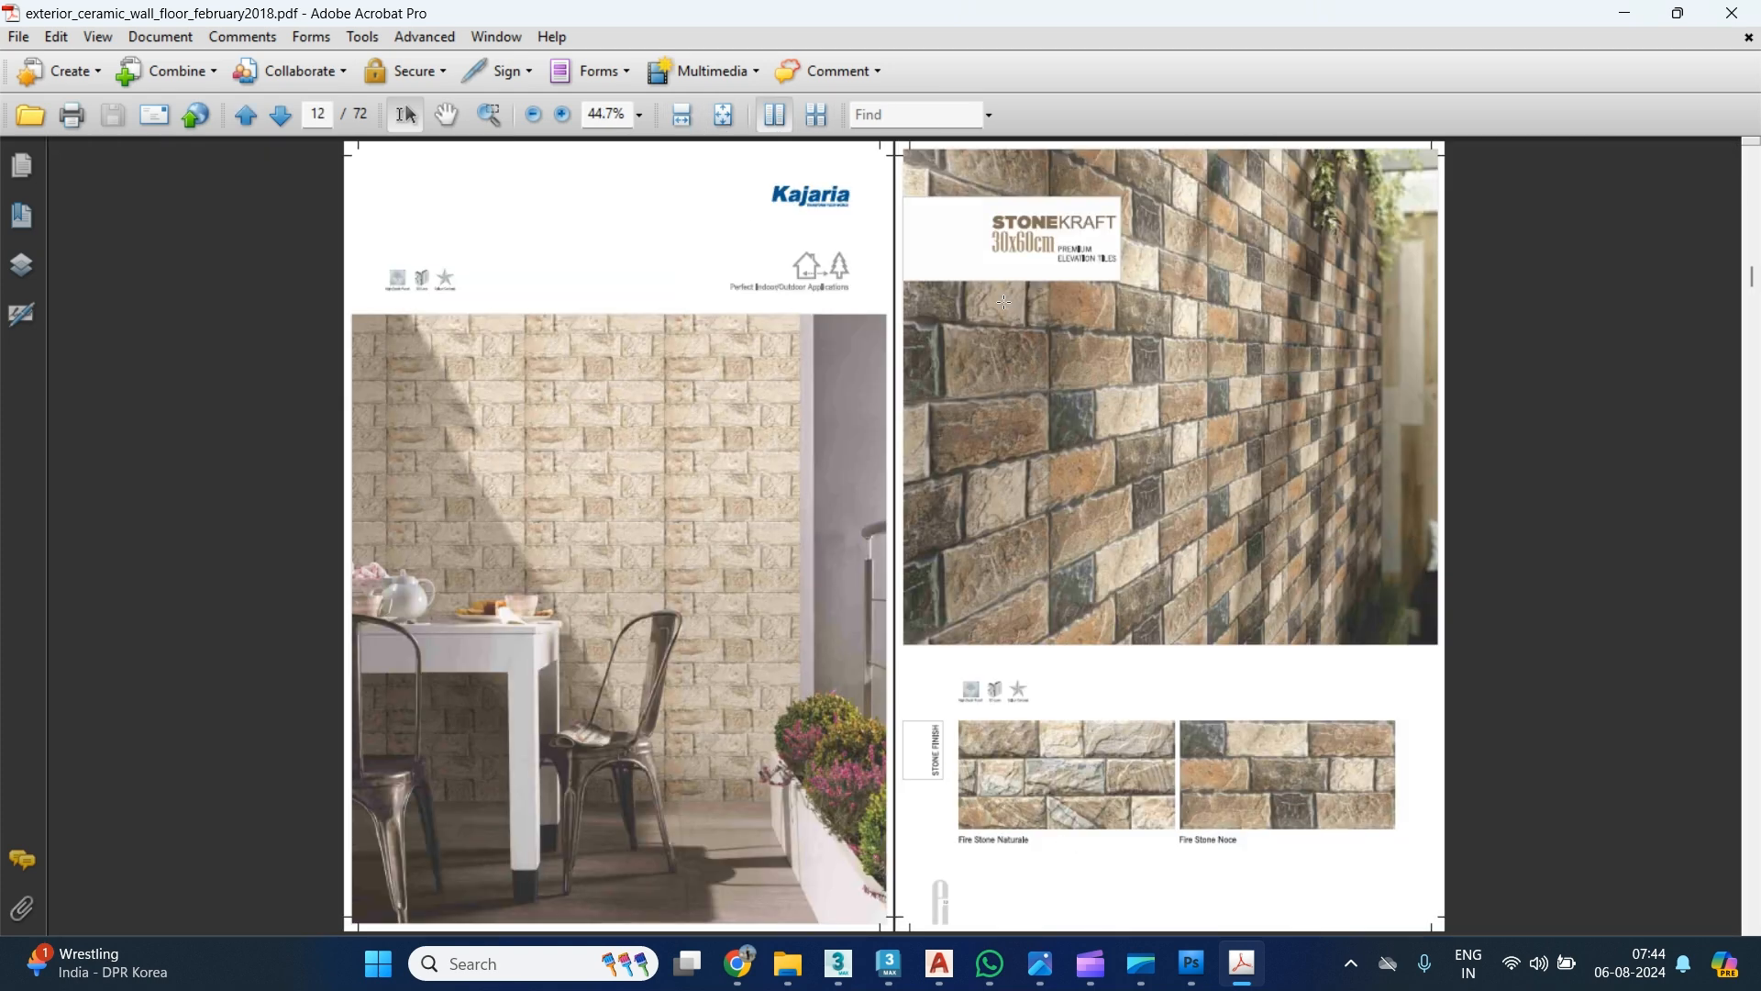
ctrl+scroll(1020, 261, up, 3)
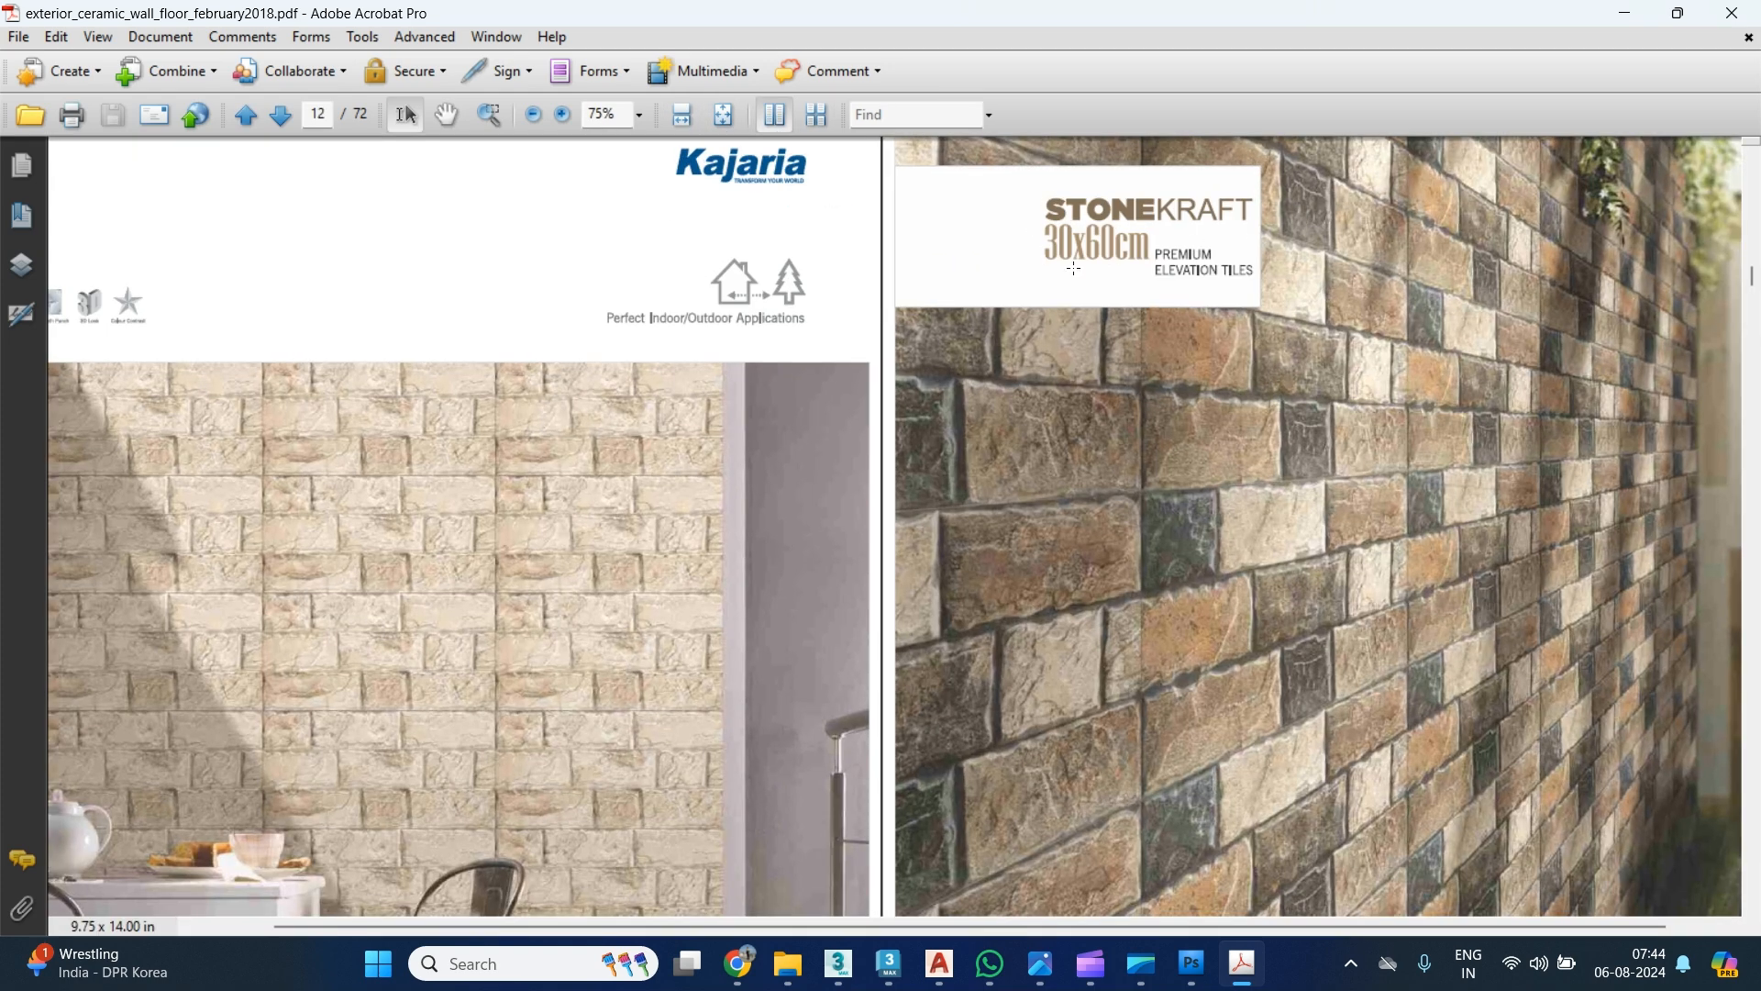
ctrl+scroll(1137, 288, down, 3)
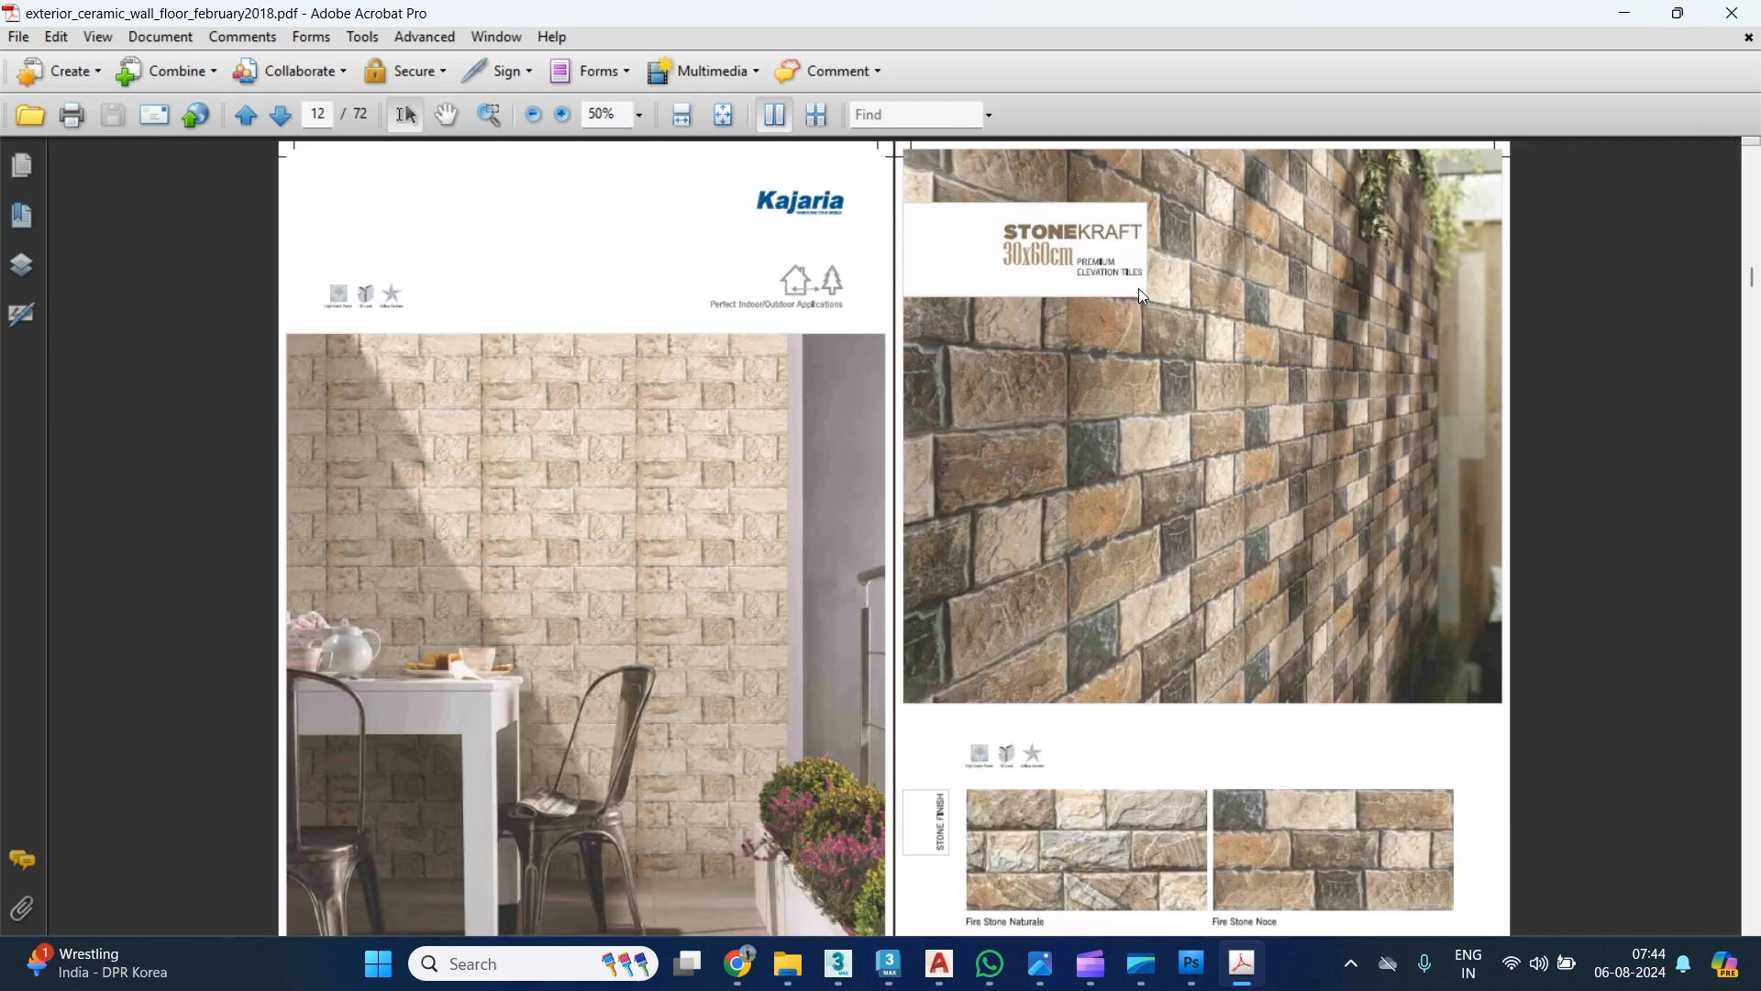
click(1720, 16)
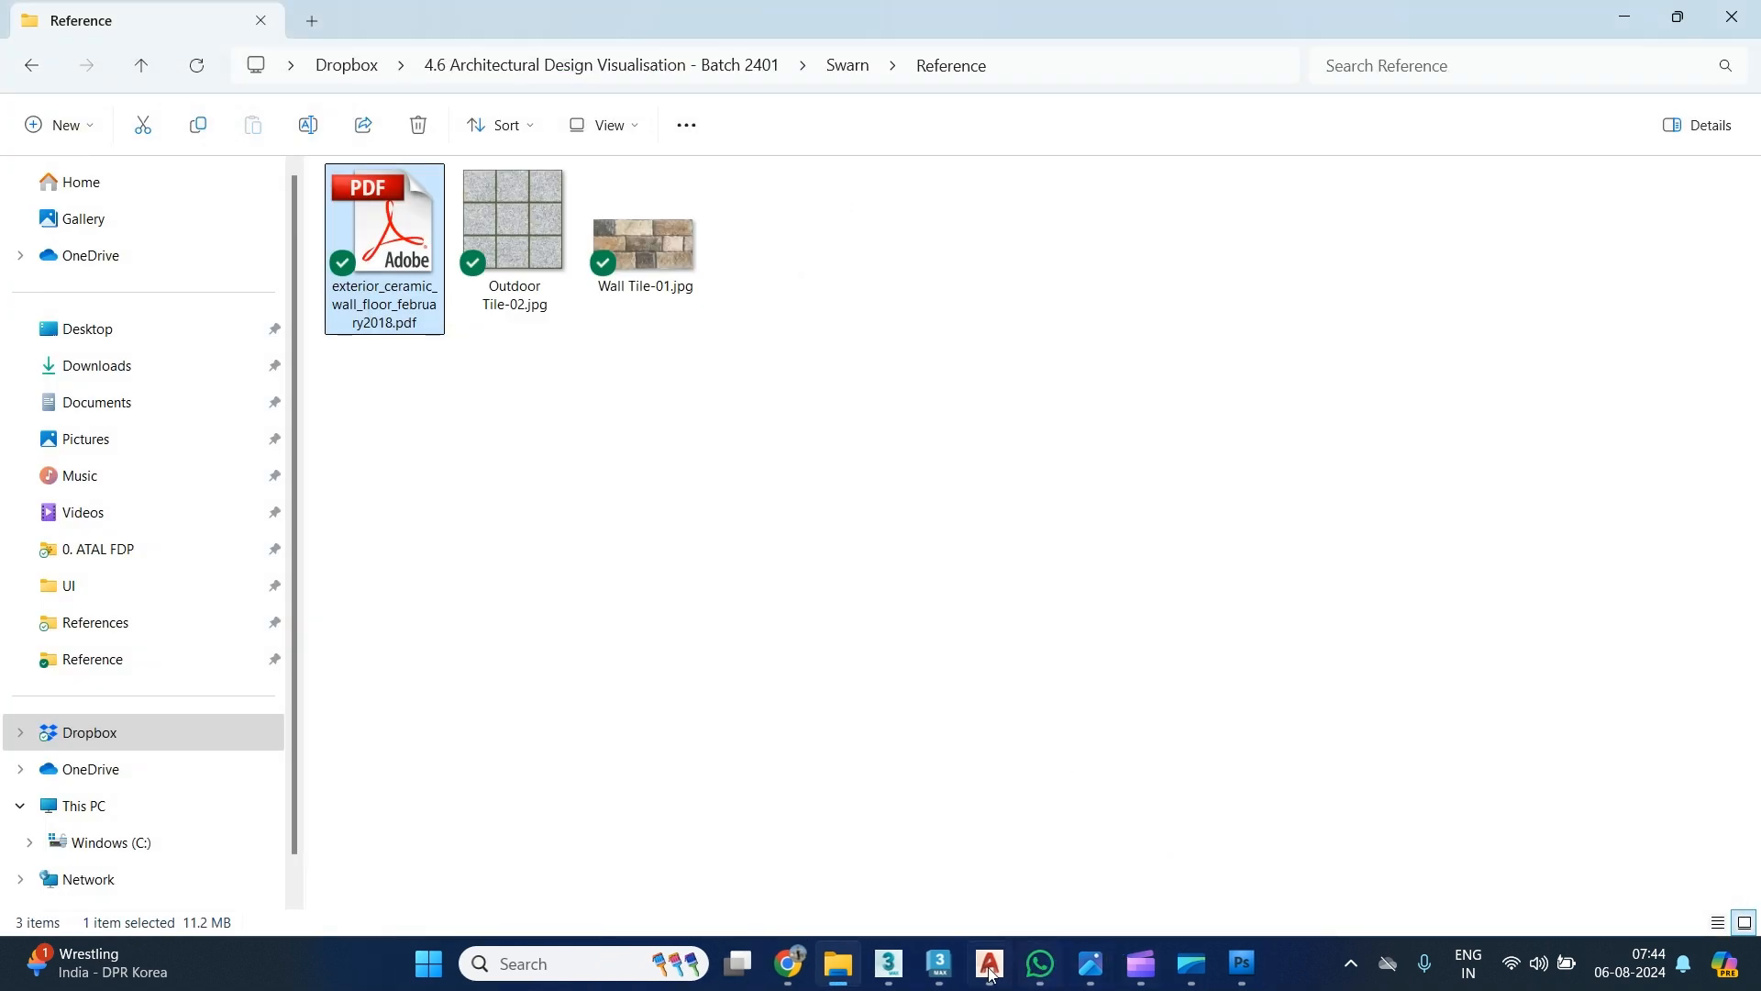
click(889, 963)
Add a UVW Map modifier to the selected tiled panel box.
click(1587, 238)
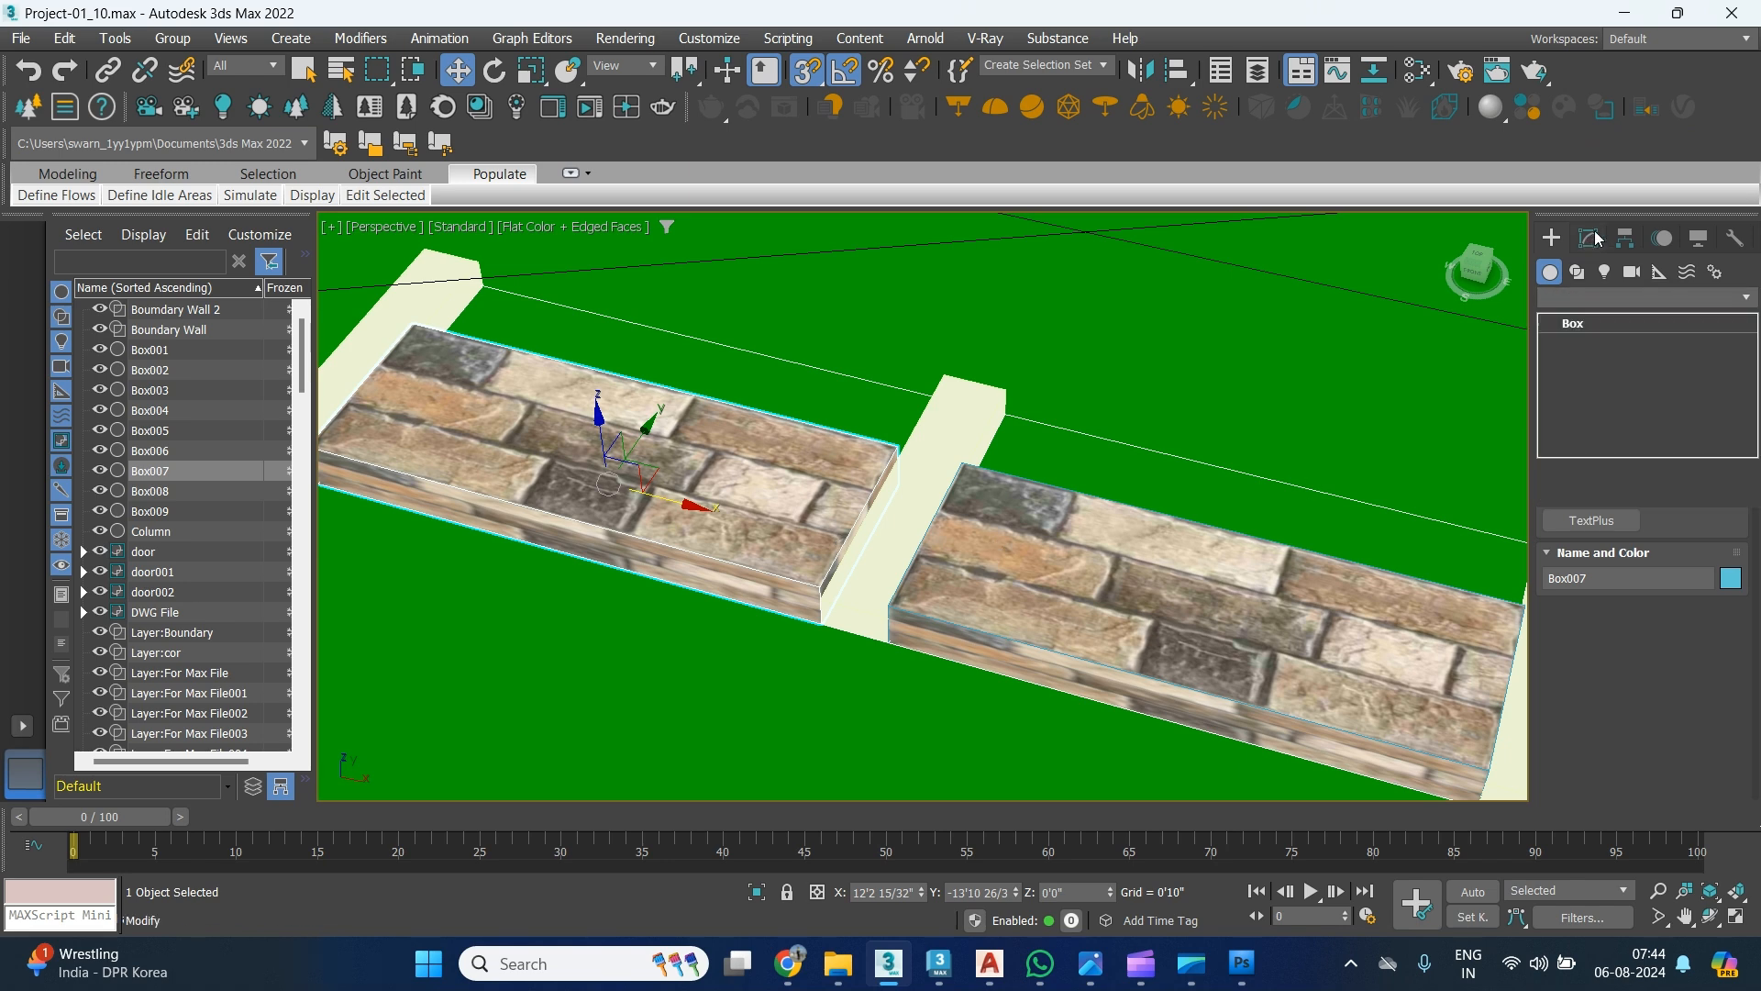
click(1620, 293)
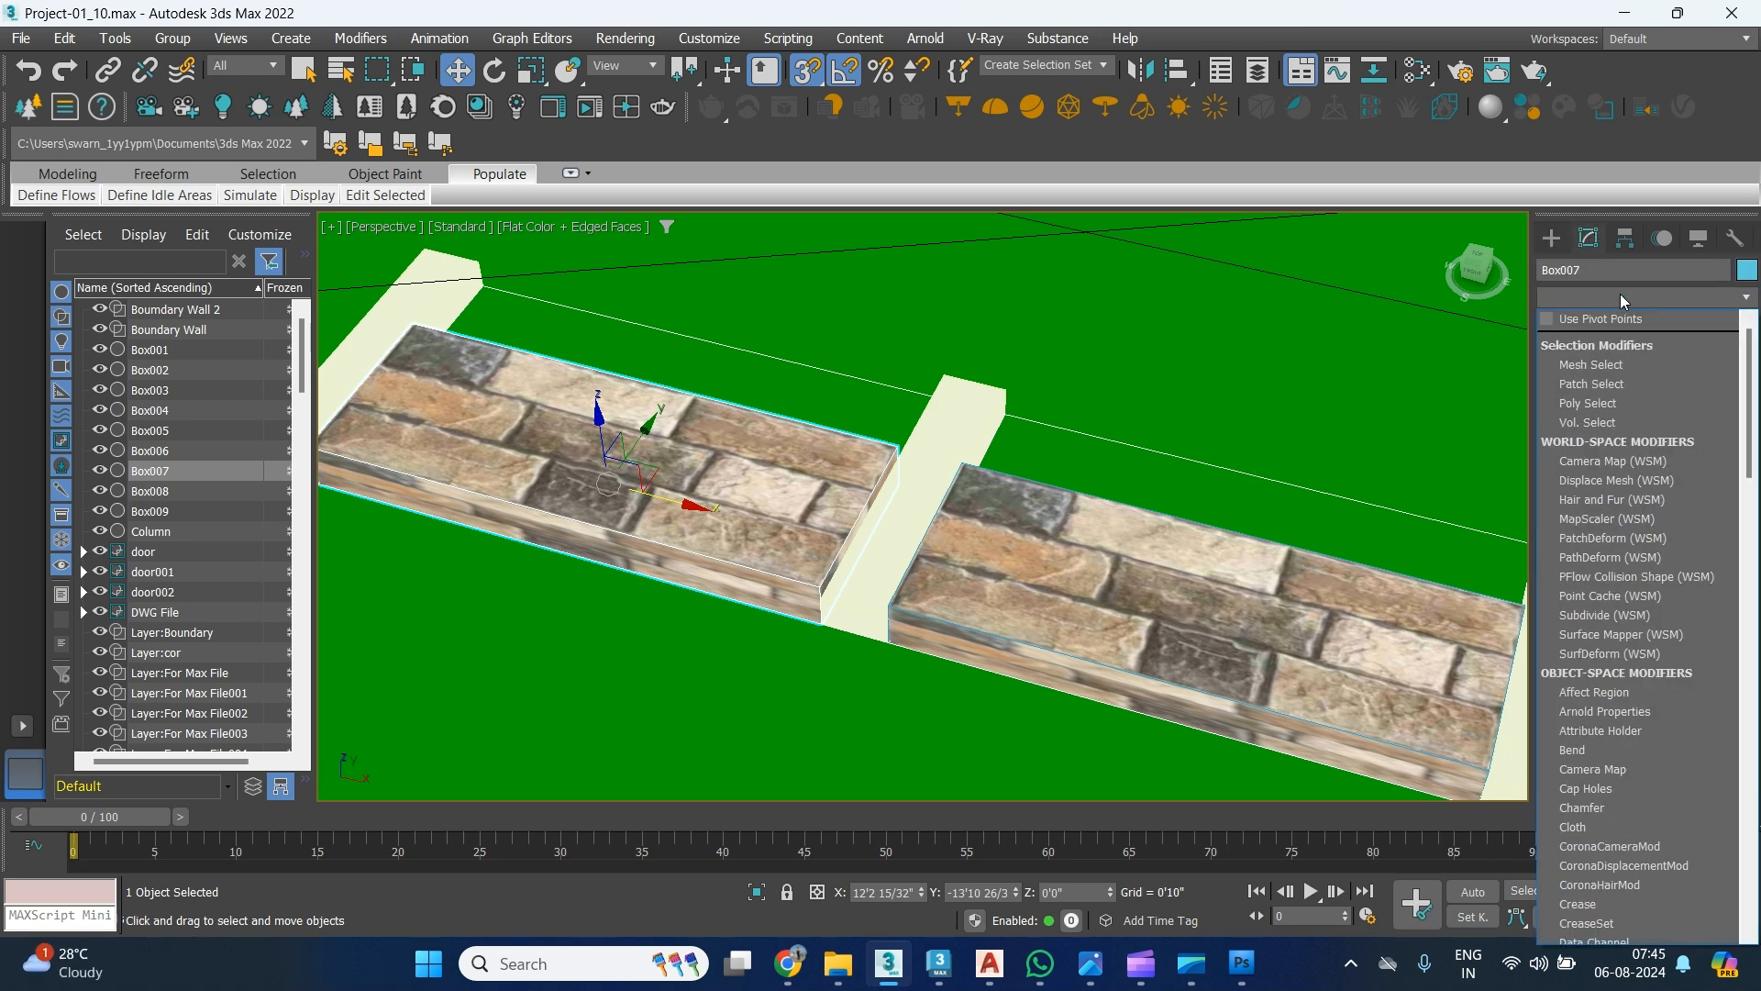
text(uvw)
key(Return)
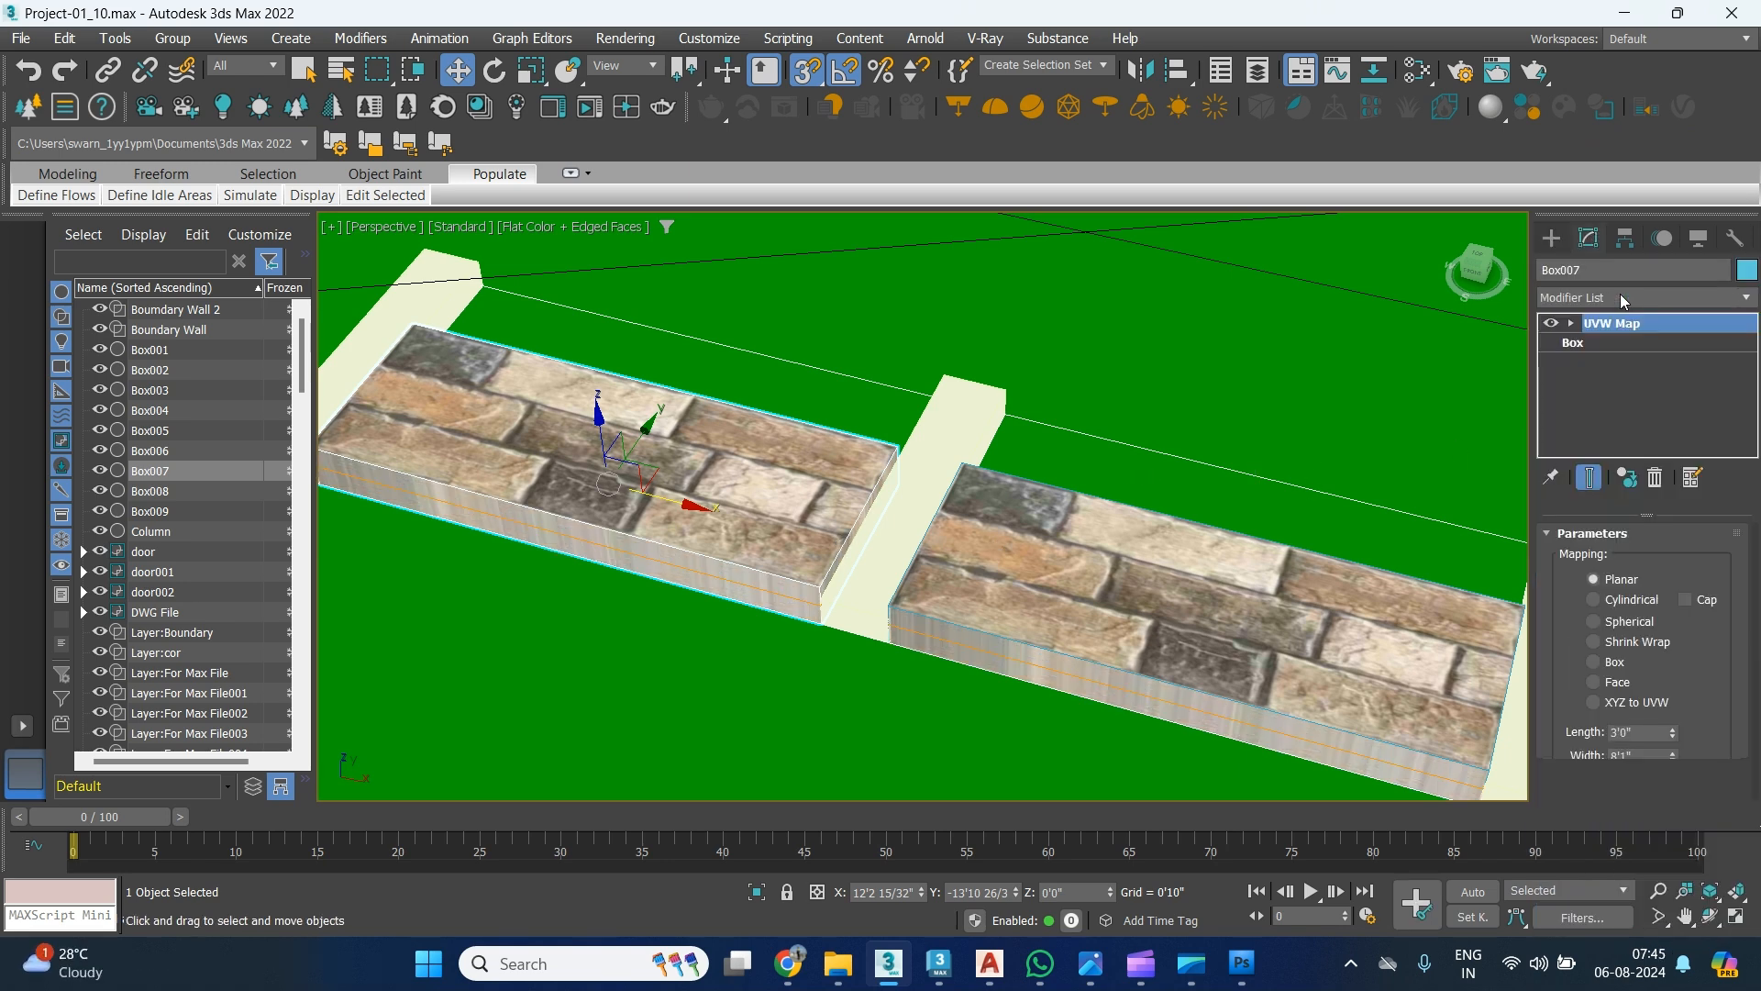
Switch the stone panel's UVW Map to Box mapping and set its length to 2'0" and width to 1'0".
click(1613, 668)
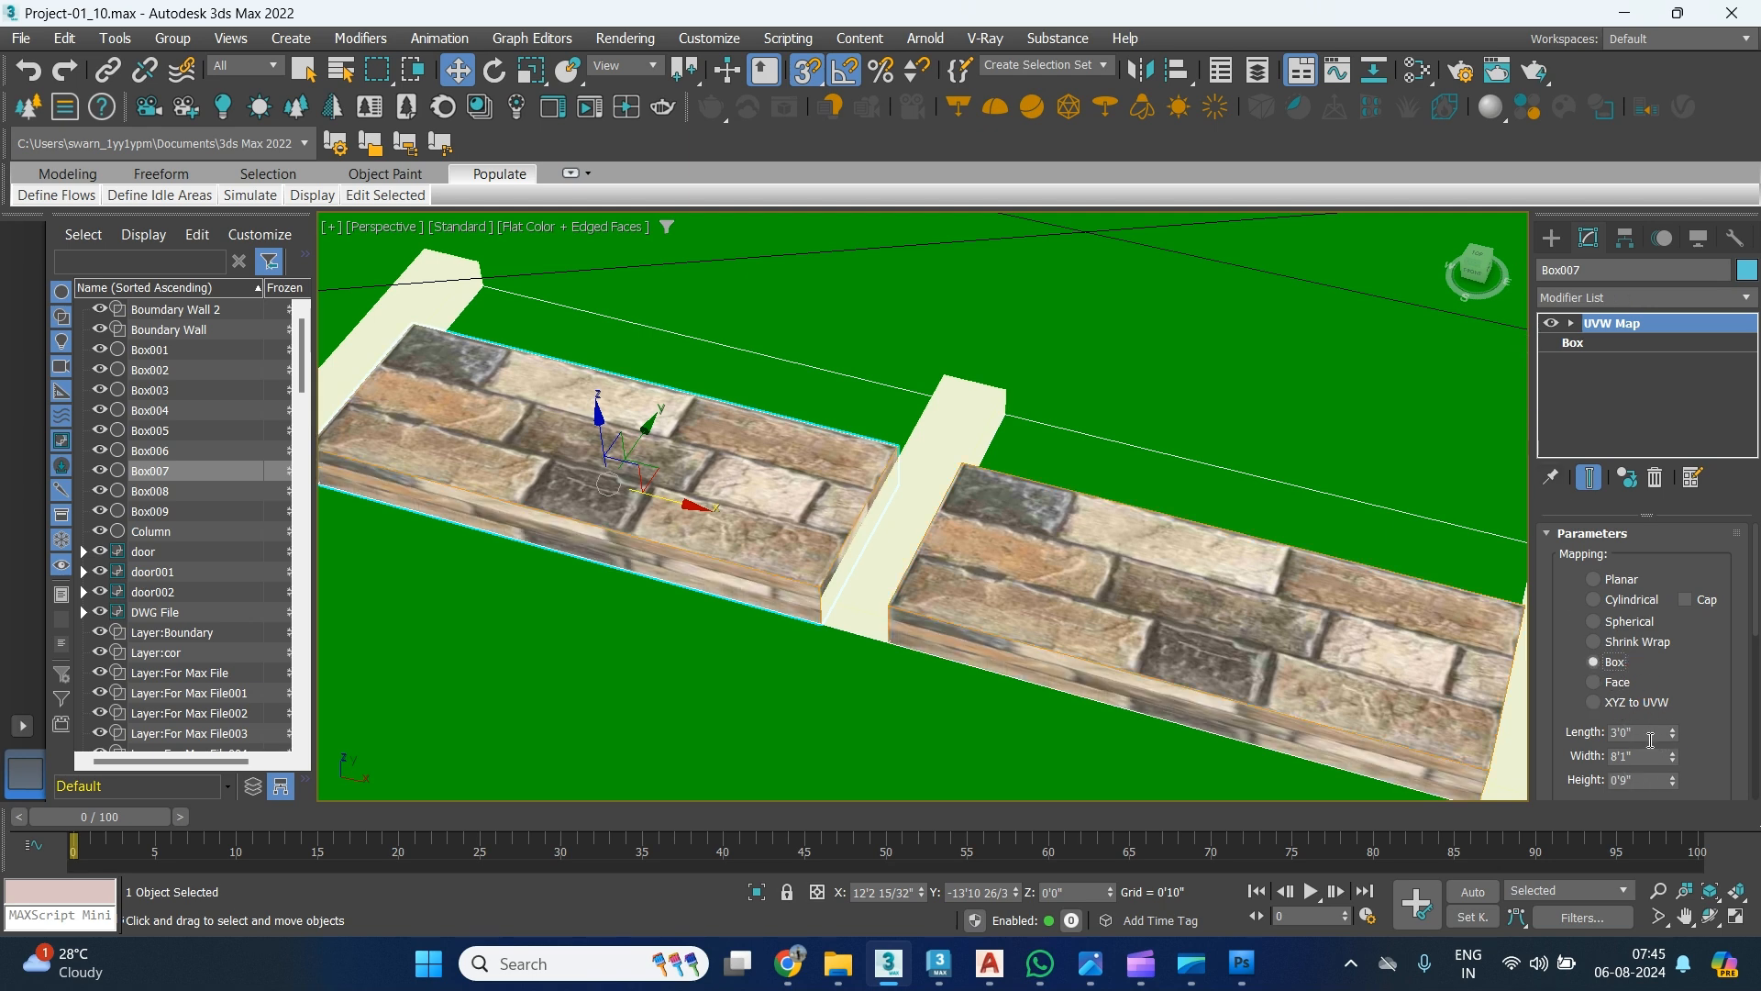
scroll(1701, 715, down, 2)
click(1642, 657)
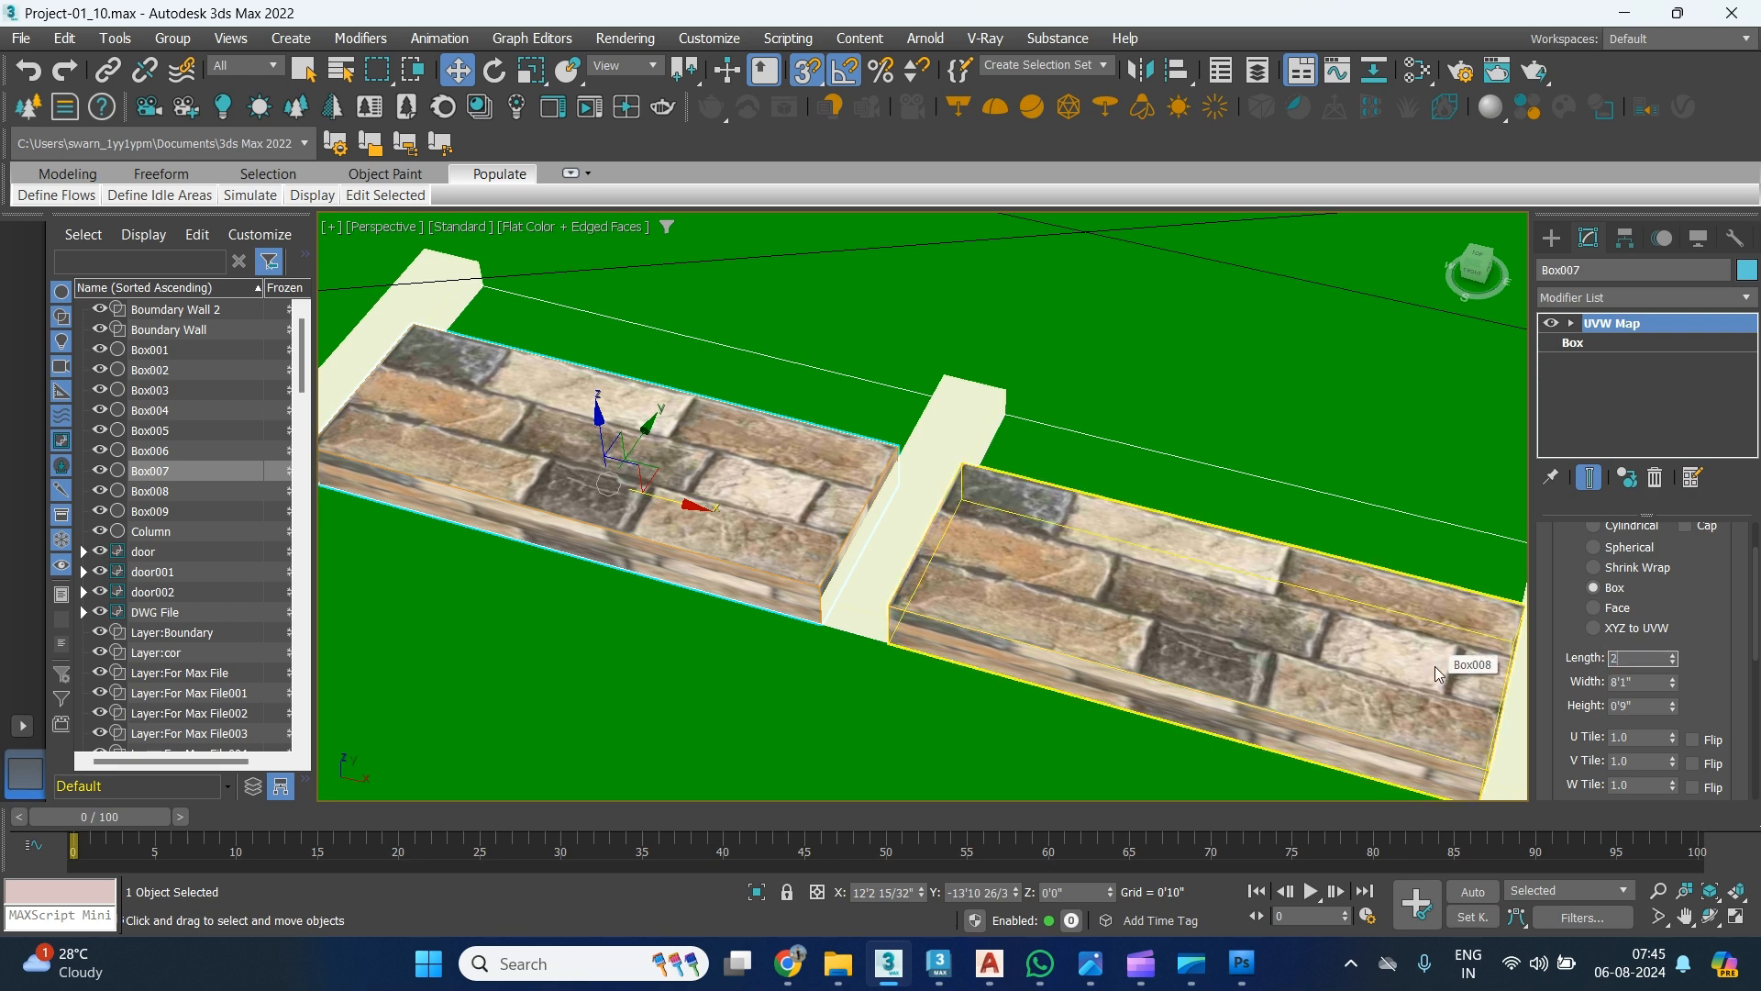
key(Tab)
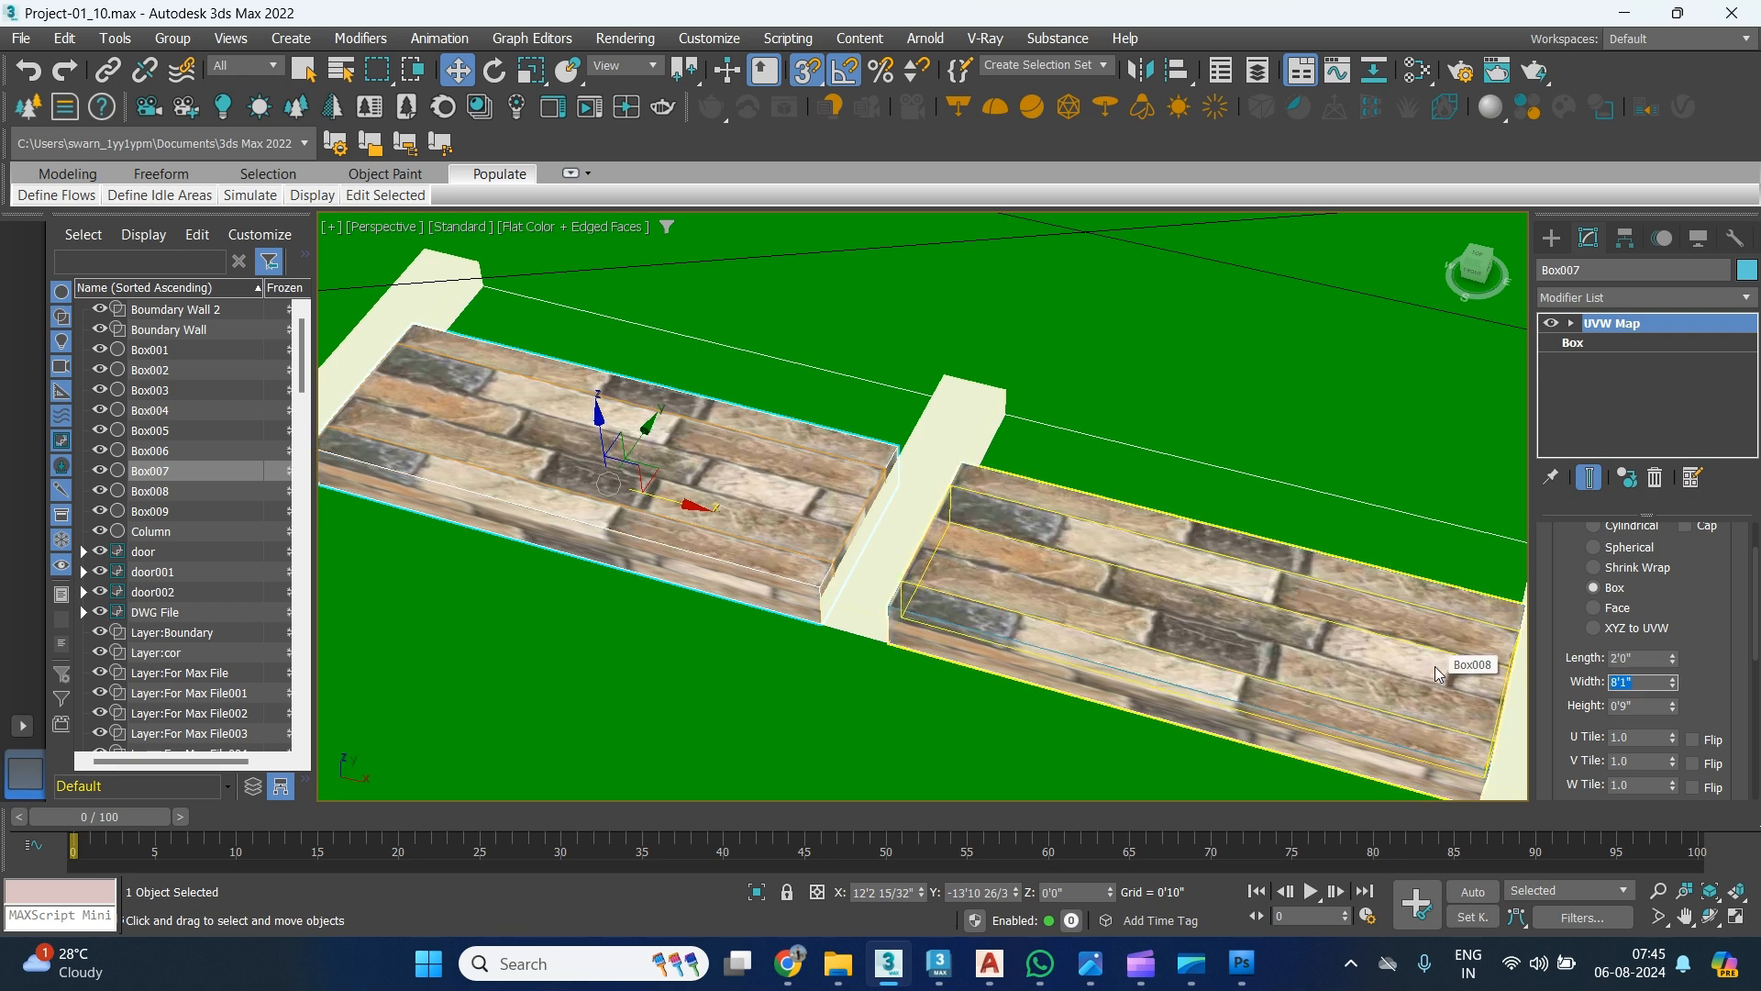
text(1)
key(Tab)
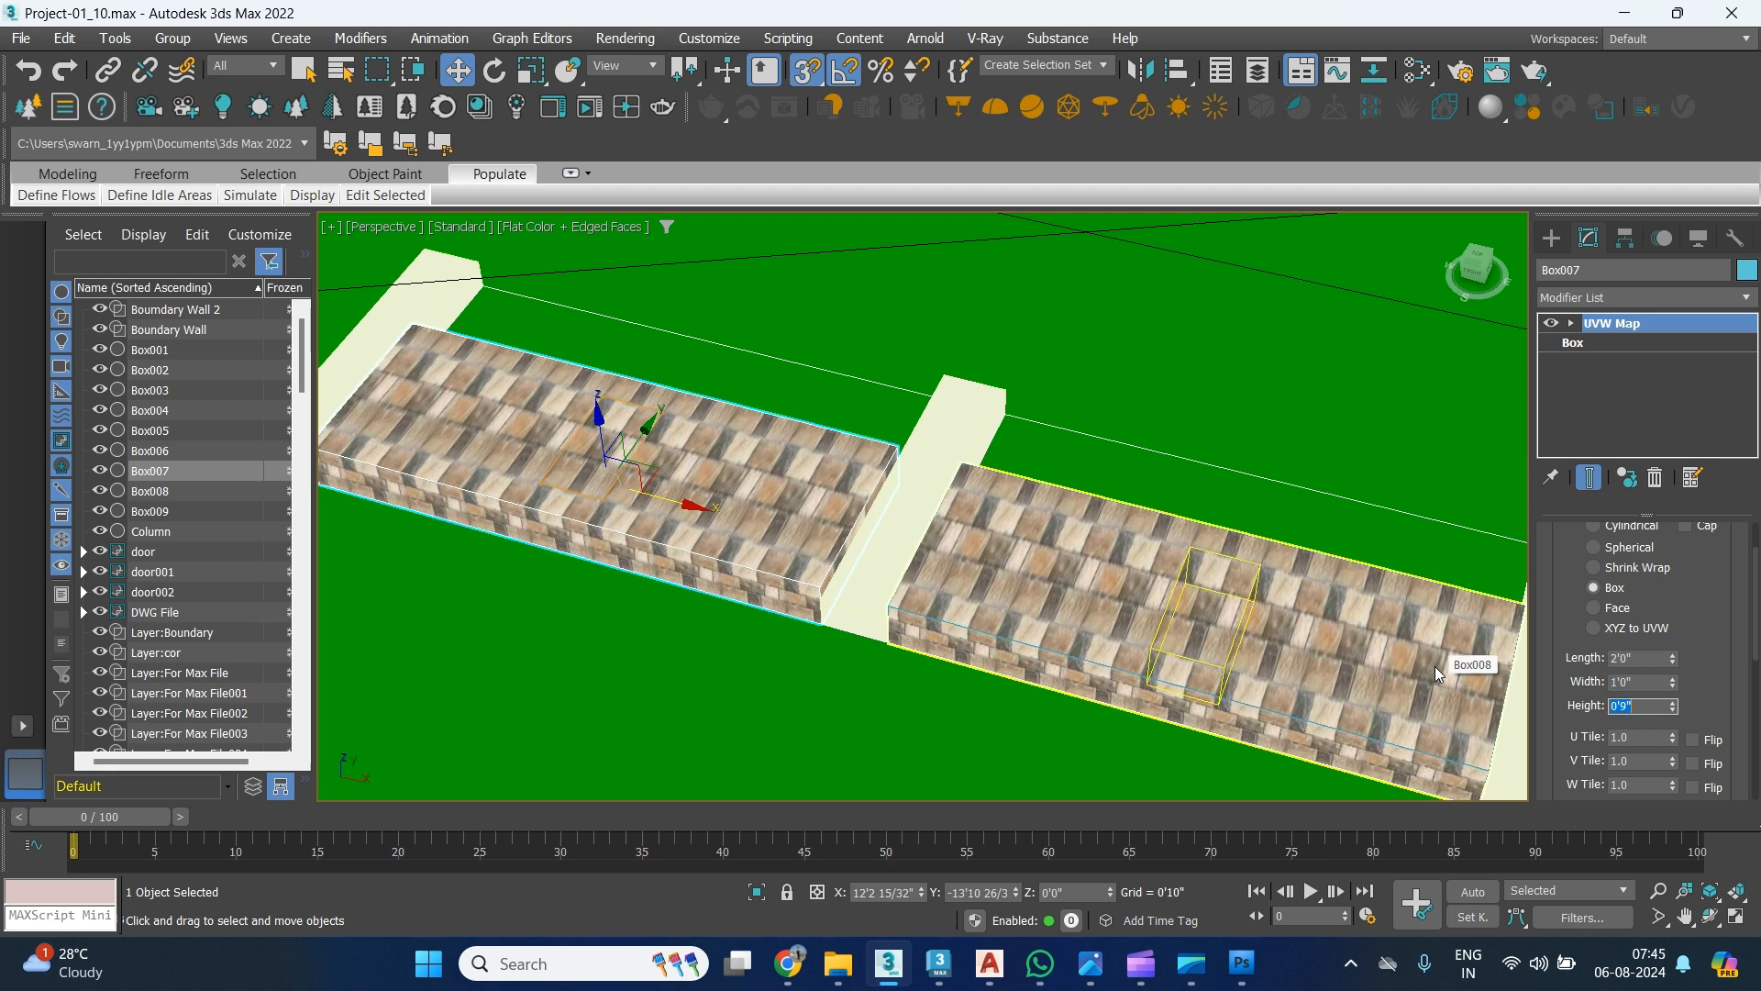
Set the stone panel's box mapping to length 1'0", width 2'0" and height 1'0".
middle_drag(813, 531, 855, 539)
scroll(685, 499, up, 5)
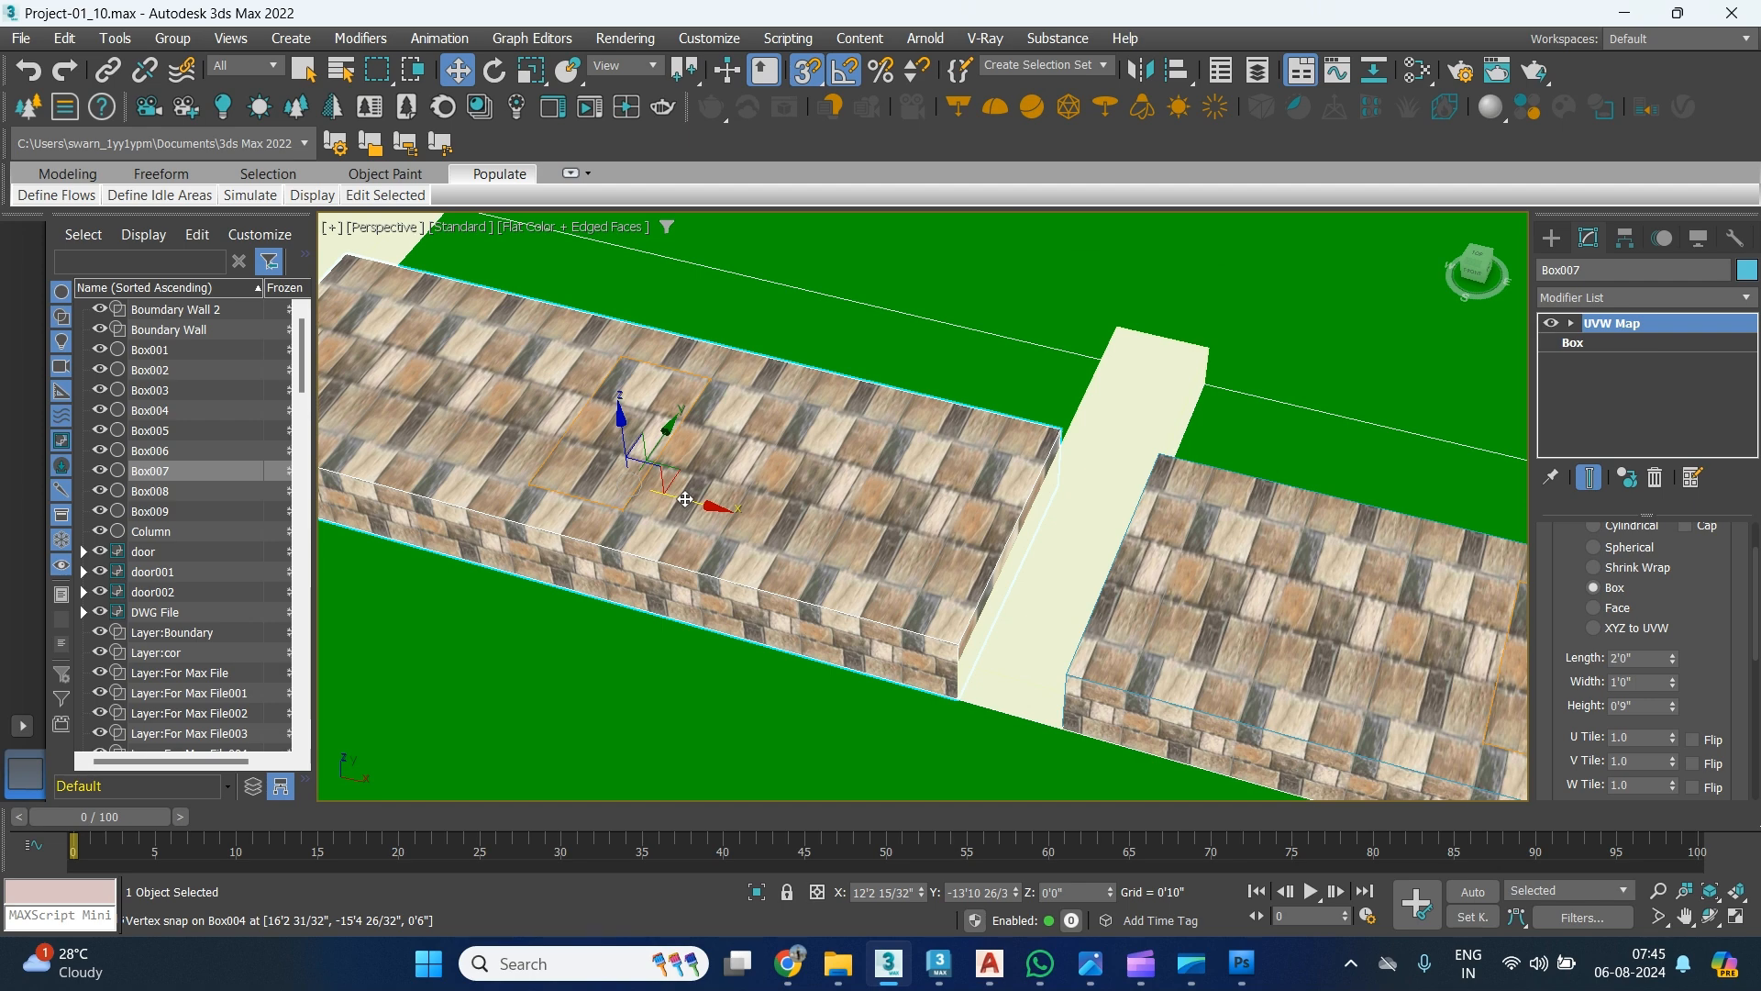
click(1560, 659)
text(1')
key(Tab)
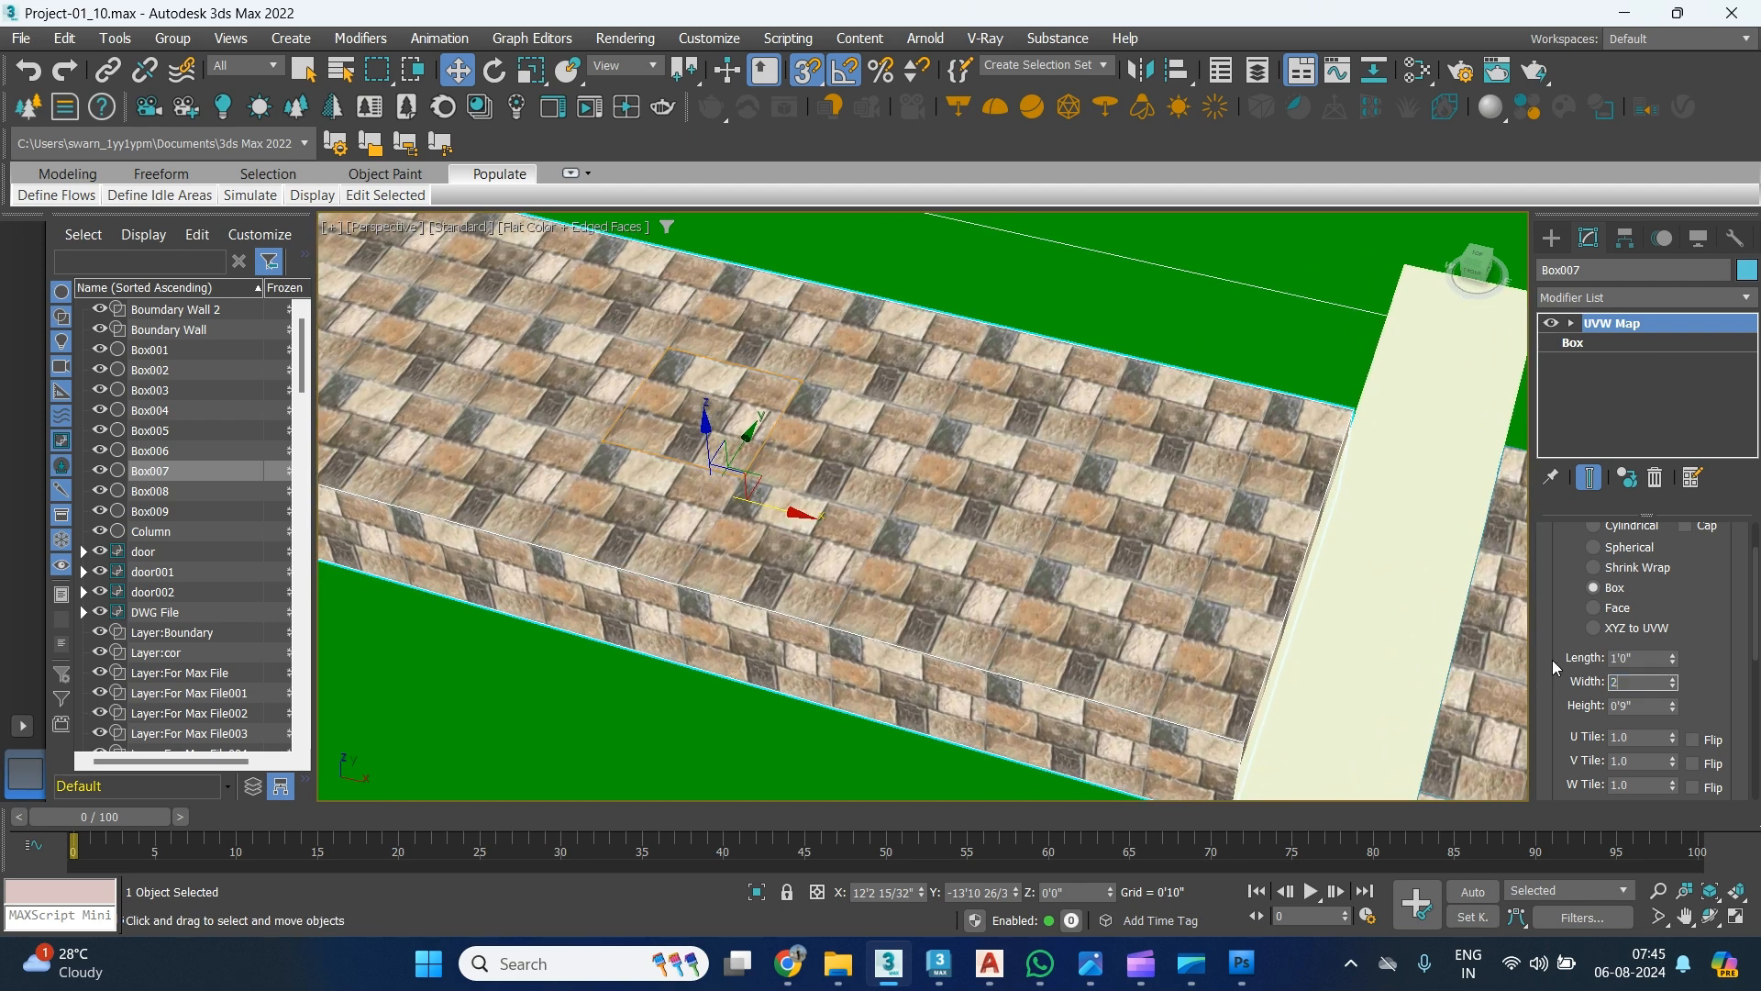
text(2')
key(Tab)
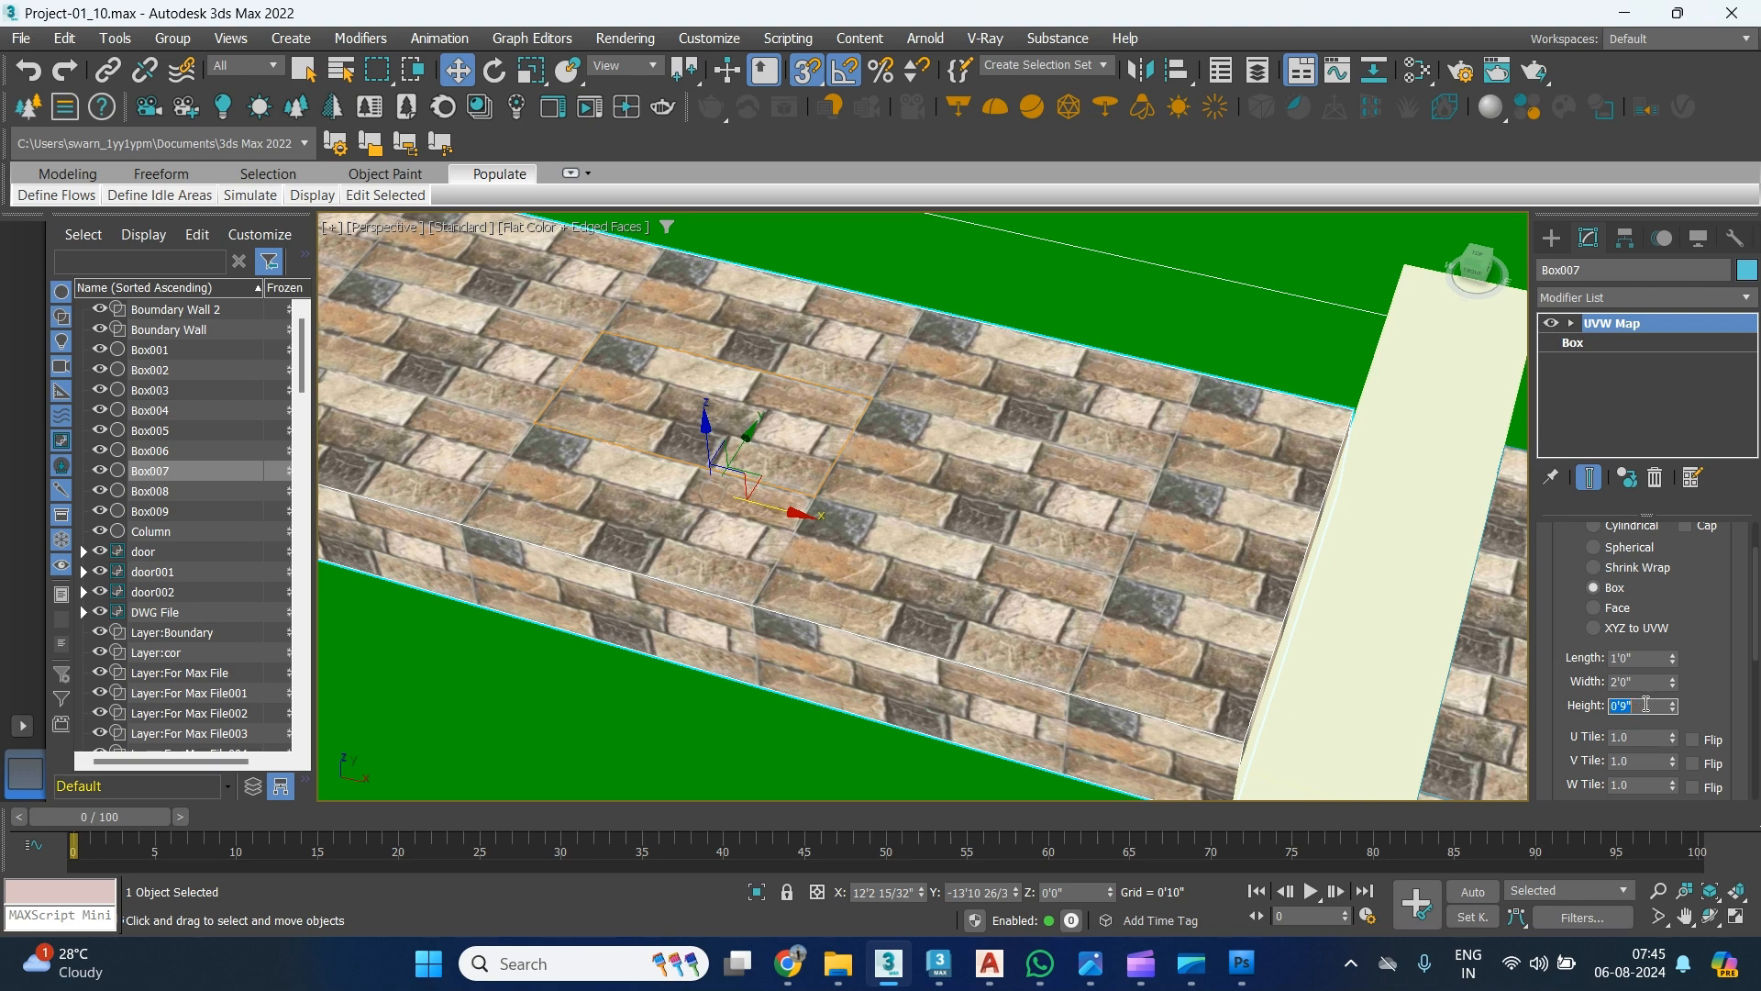
text(1')
key(Return)
alt+middle_drag(998, 637, 1033, 735)
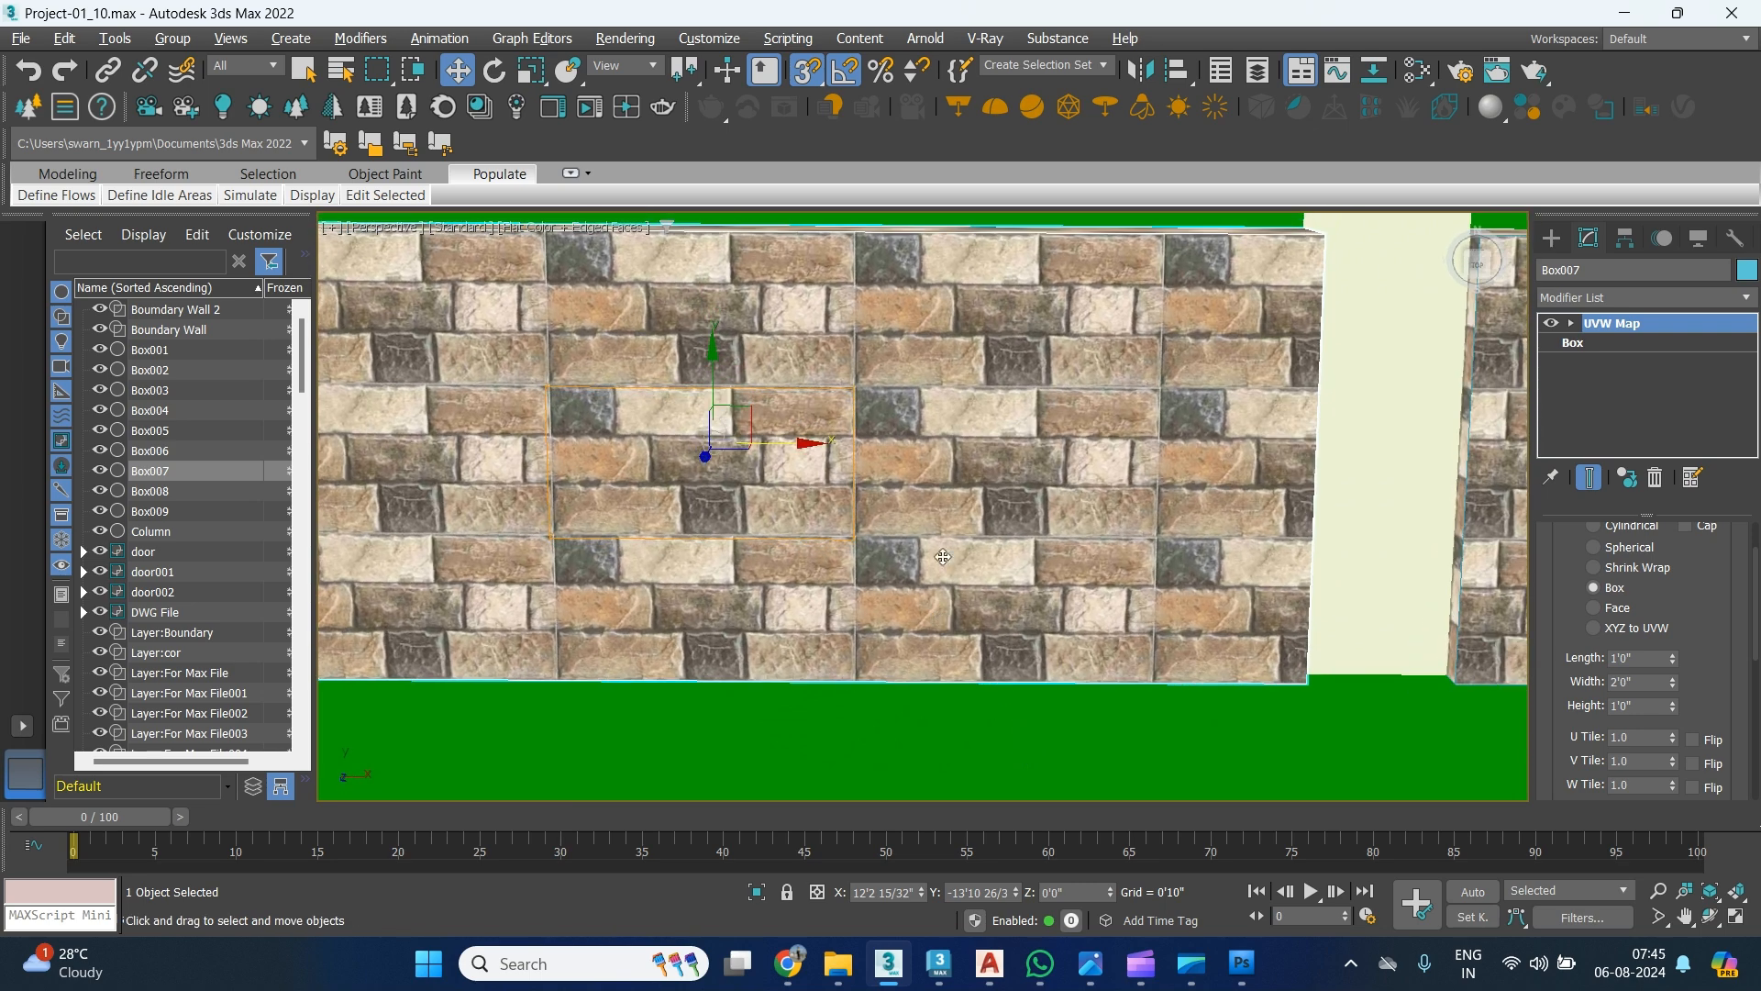
scroll(1037, 729, down, 5)
alt+middle_drag(984, 615, 663, 550)
middle_drag(1018, 598, 825, 595)
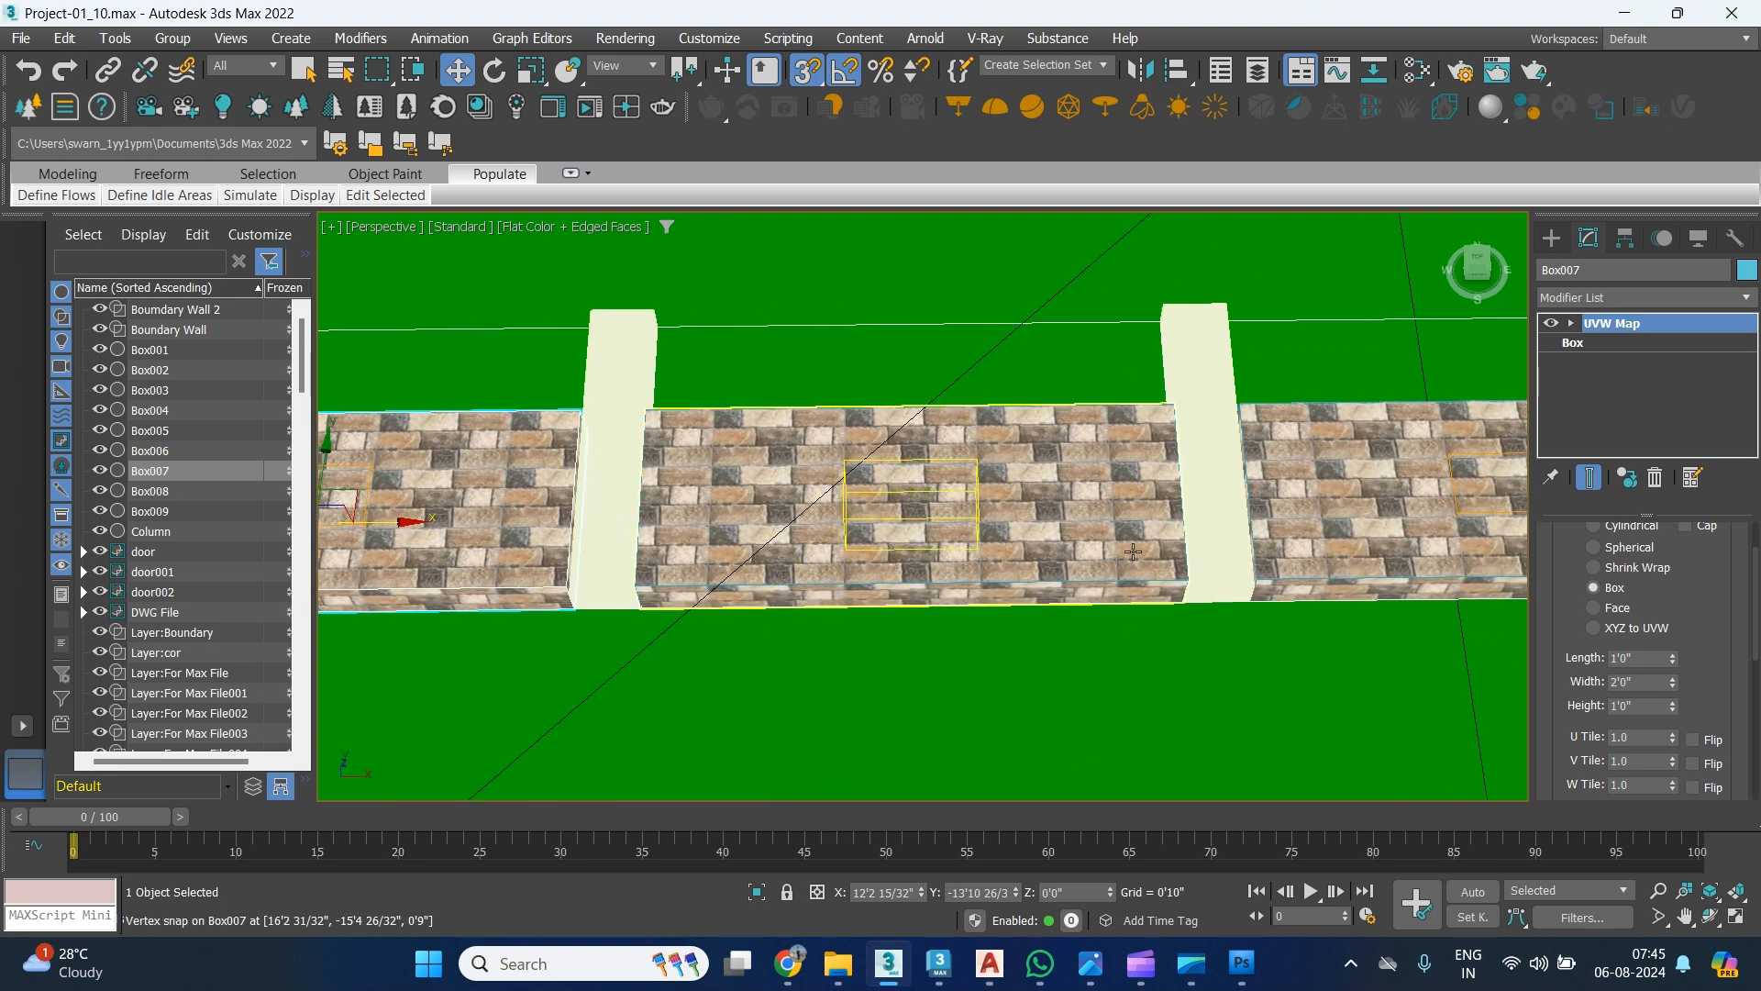
alt+middle_drag(1133, 551, 1135, 541)
scroll(864, 565, down, 5)
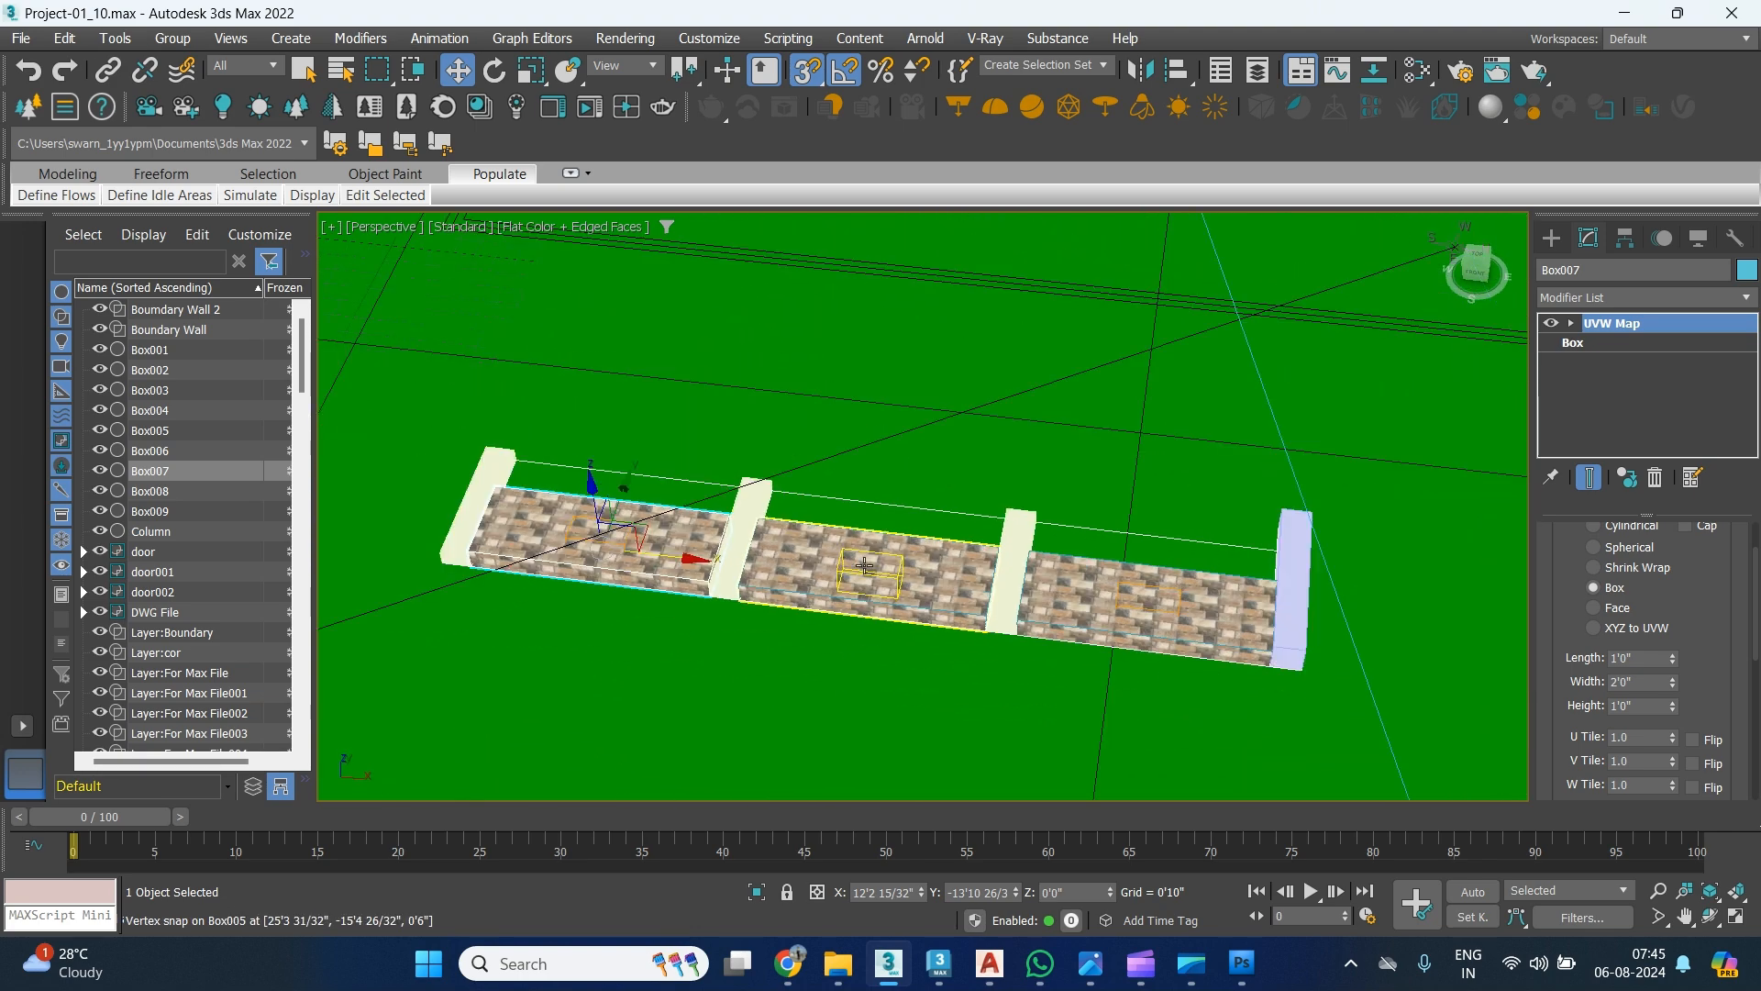
Open the Slate Material Editor and line up the Material #29 stone node and its bitmap with the other material nodes in one row.
key(m)
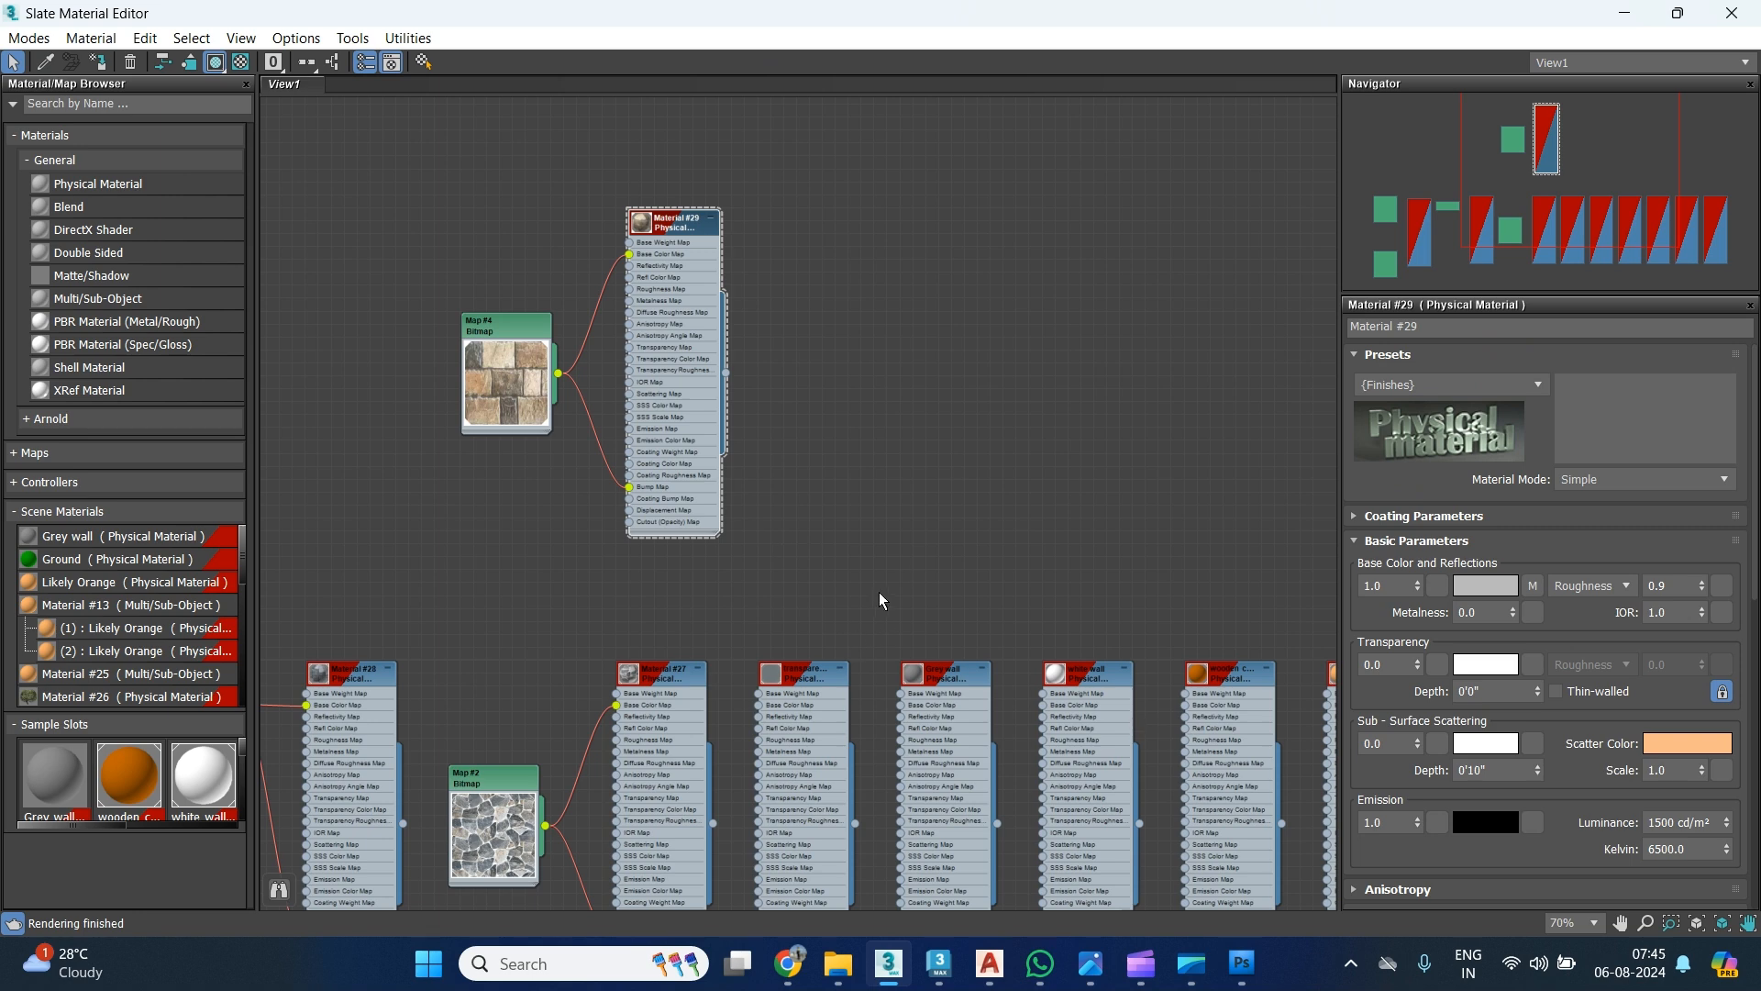
scroll(1000, 480, down, 5)
drag(955, 361, 784, 469)
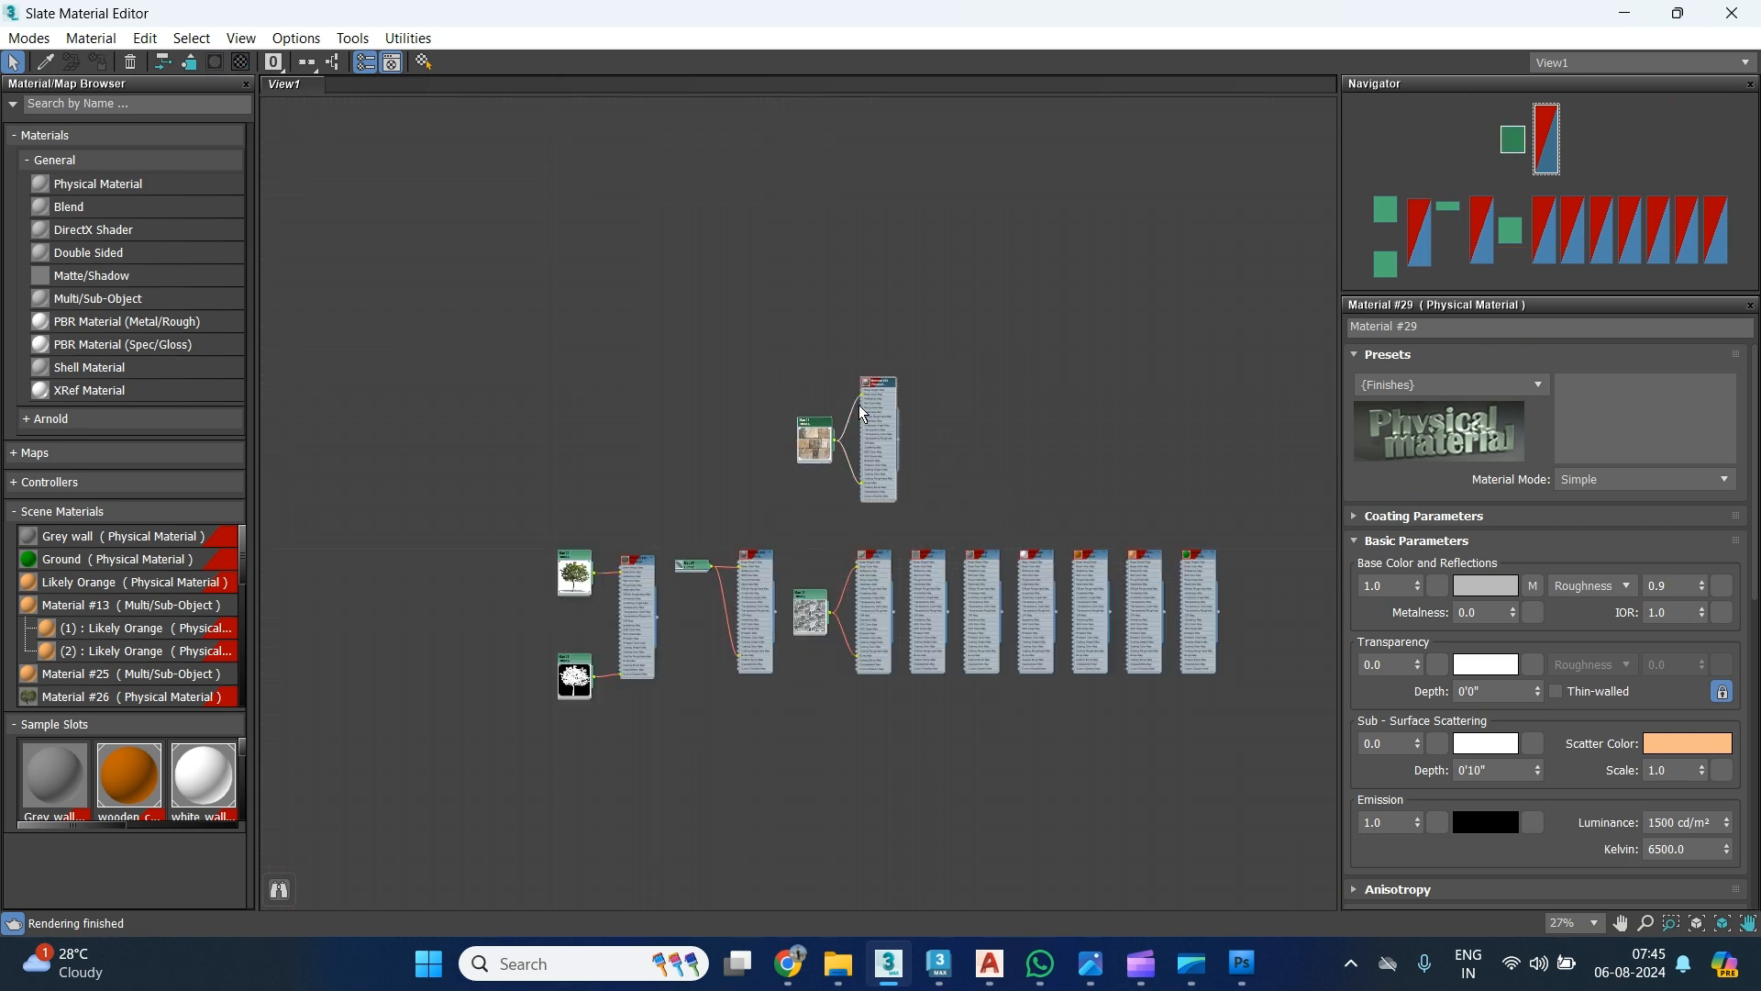
drag(885, 392, 764, 356)
drag(766, 516, 476, 739)
drag(759, 564, 606, 577)
click(752, 393)
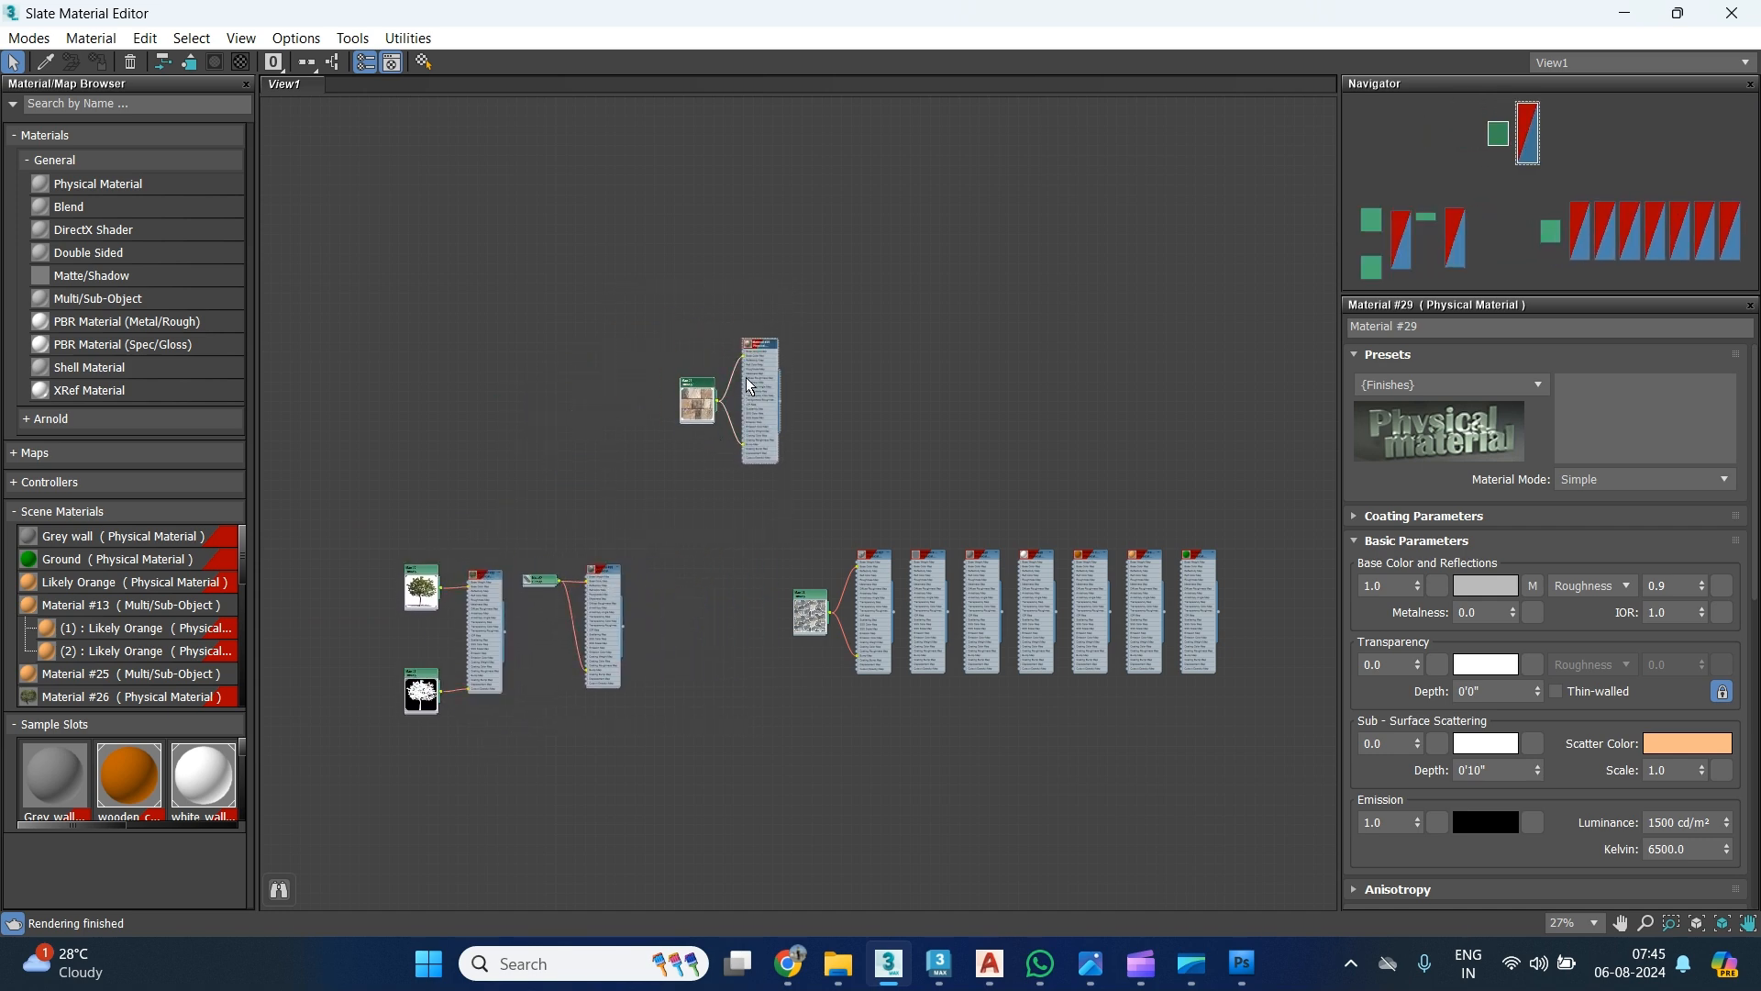
drag(768, 354, 754, 571)
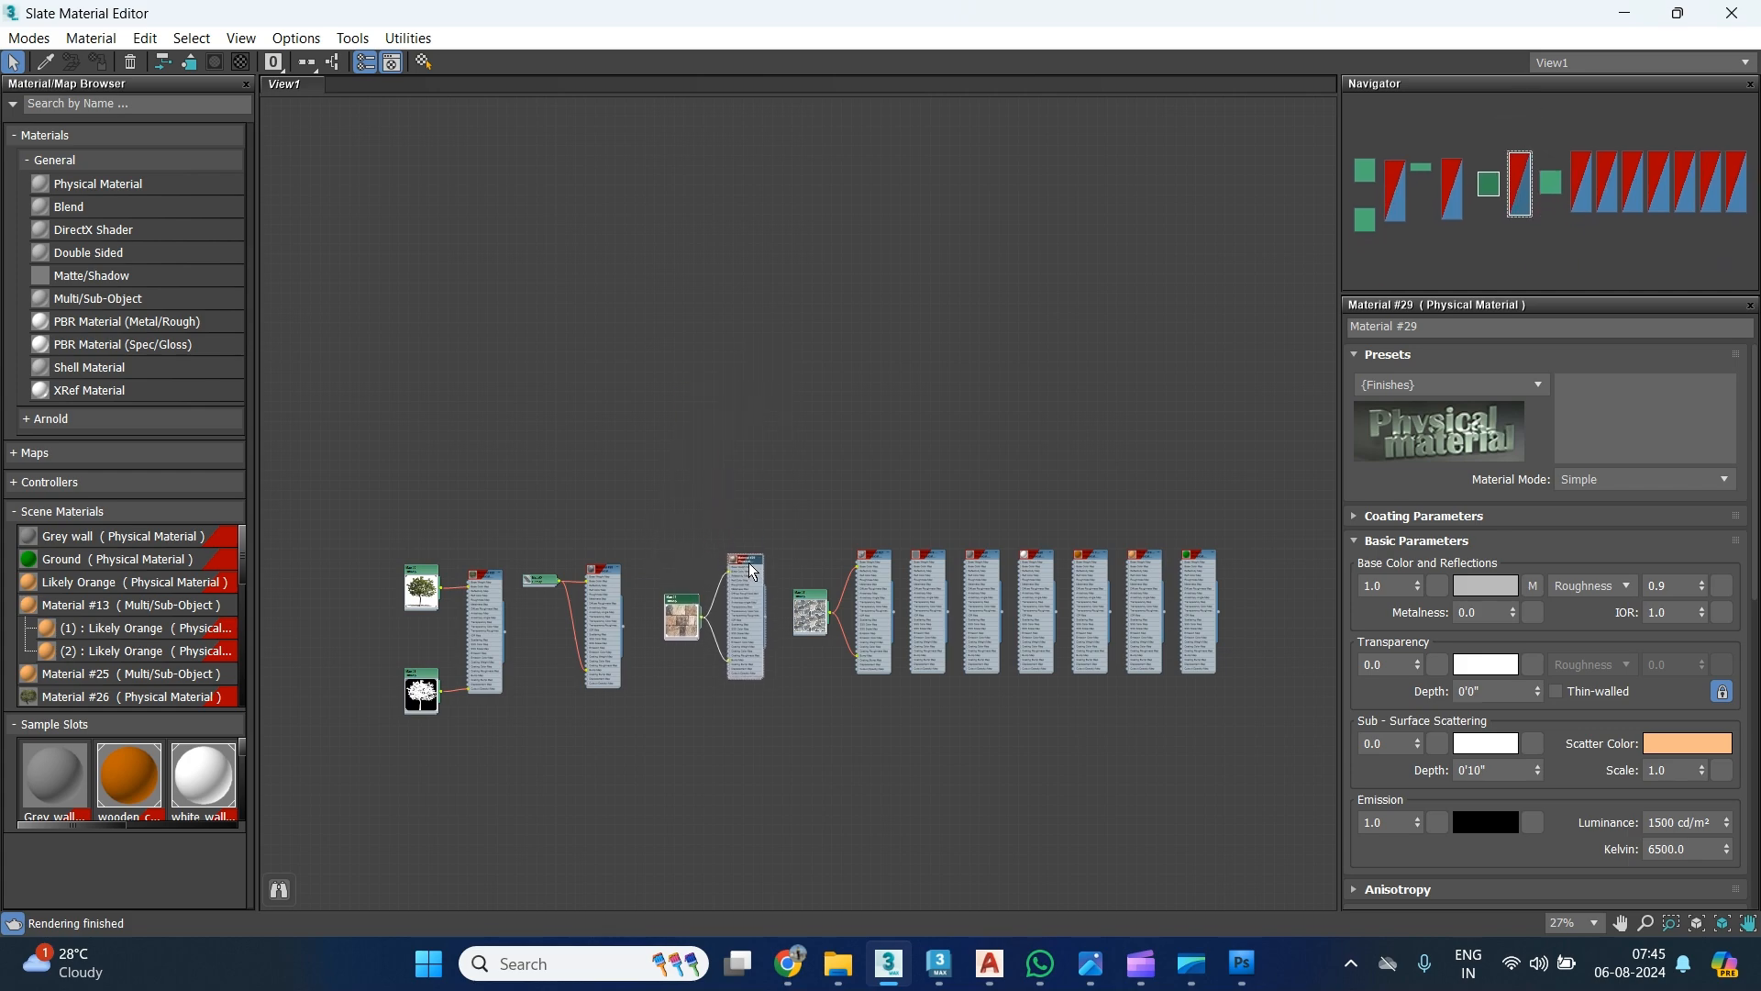
Assign the white wall material to the four boundary wall posts and close the material editor.
middle_drag(784, 668, 576, 547)
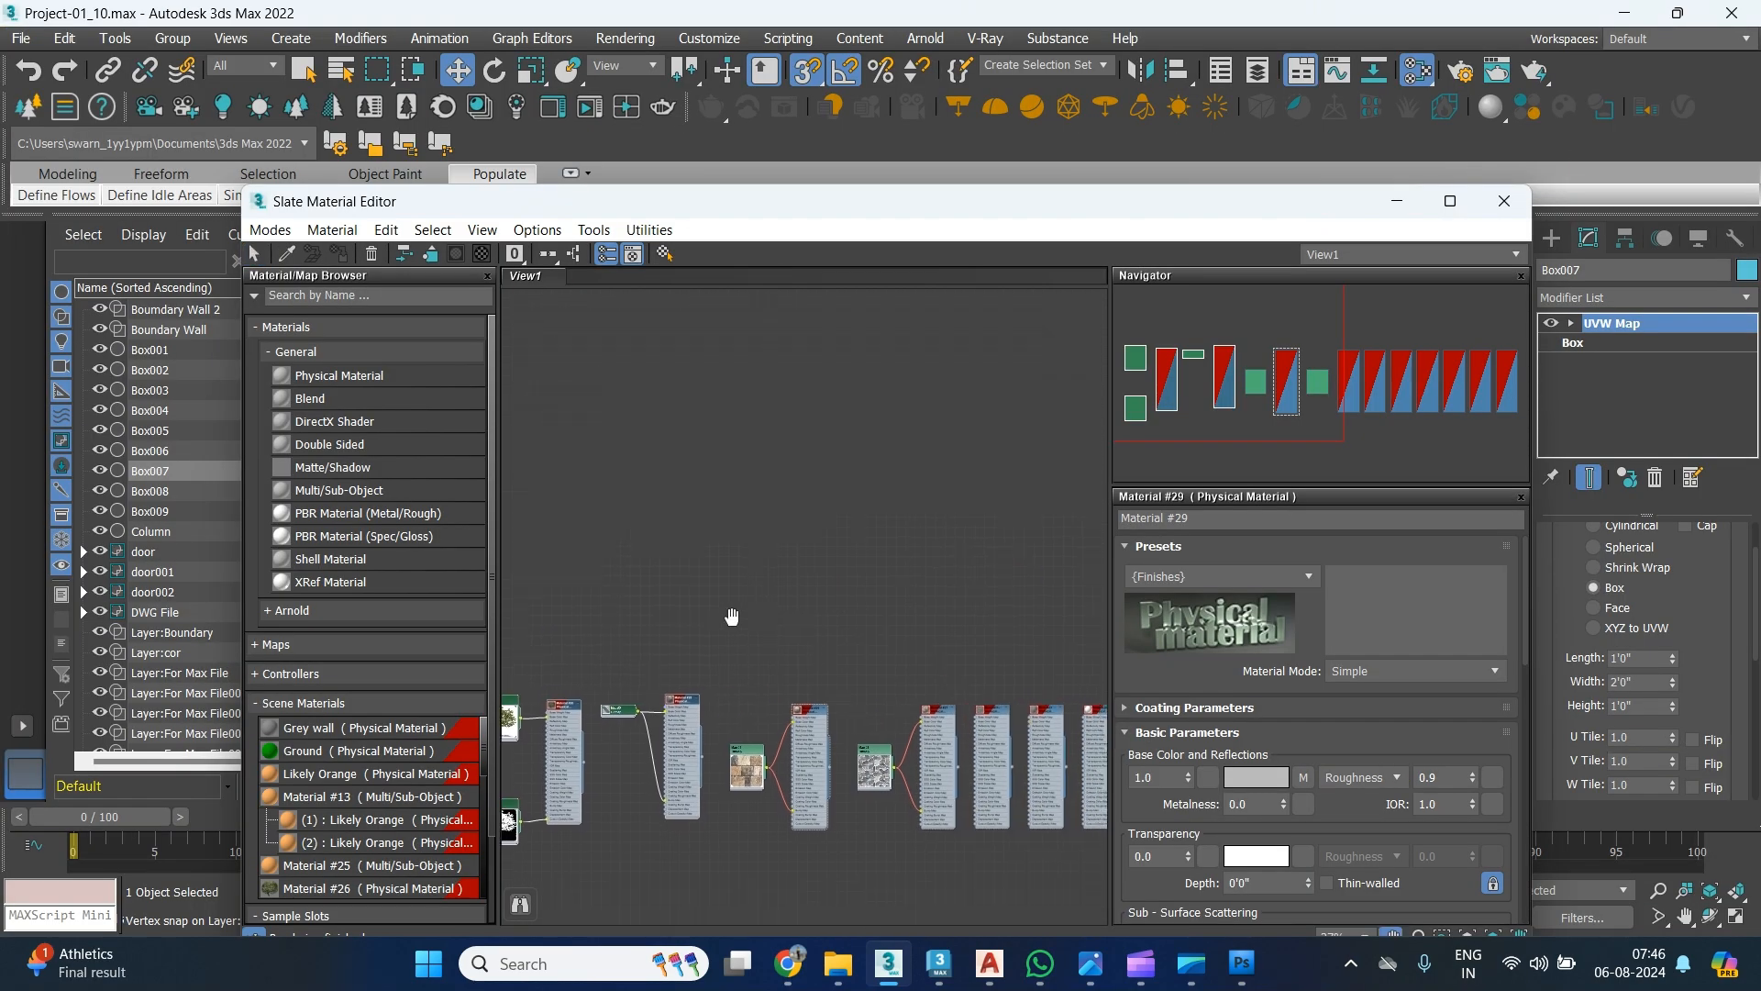
scroll(894, 647, up, 7)
middle_drag(983, 629, 806, 552)
click(805, 552)
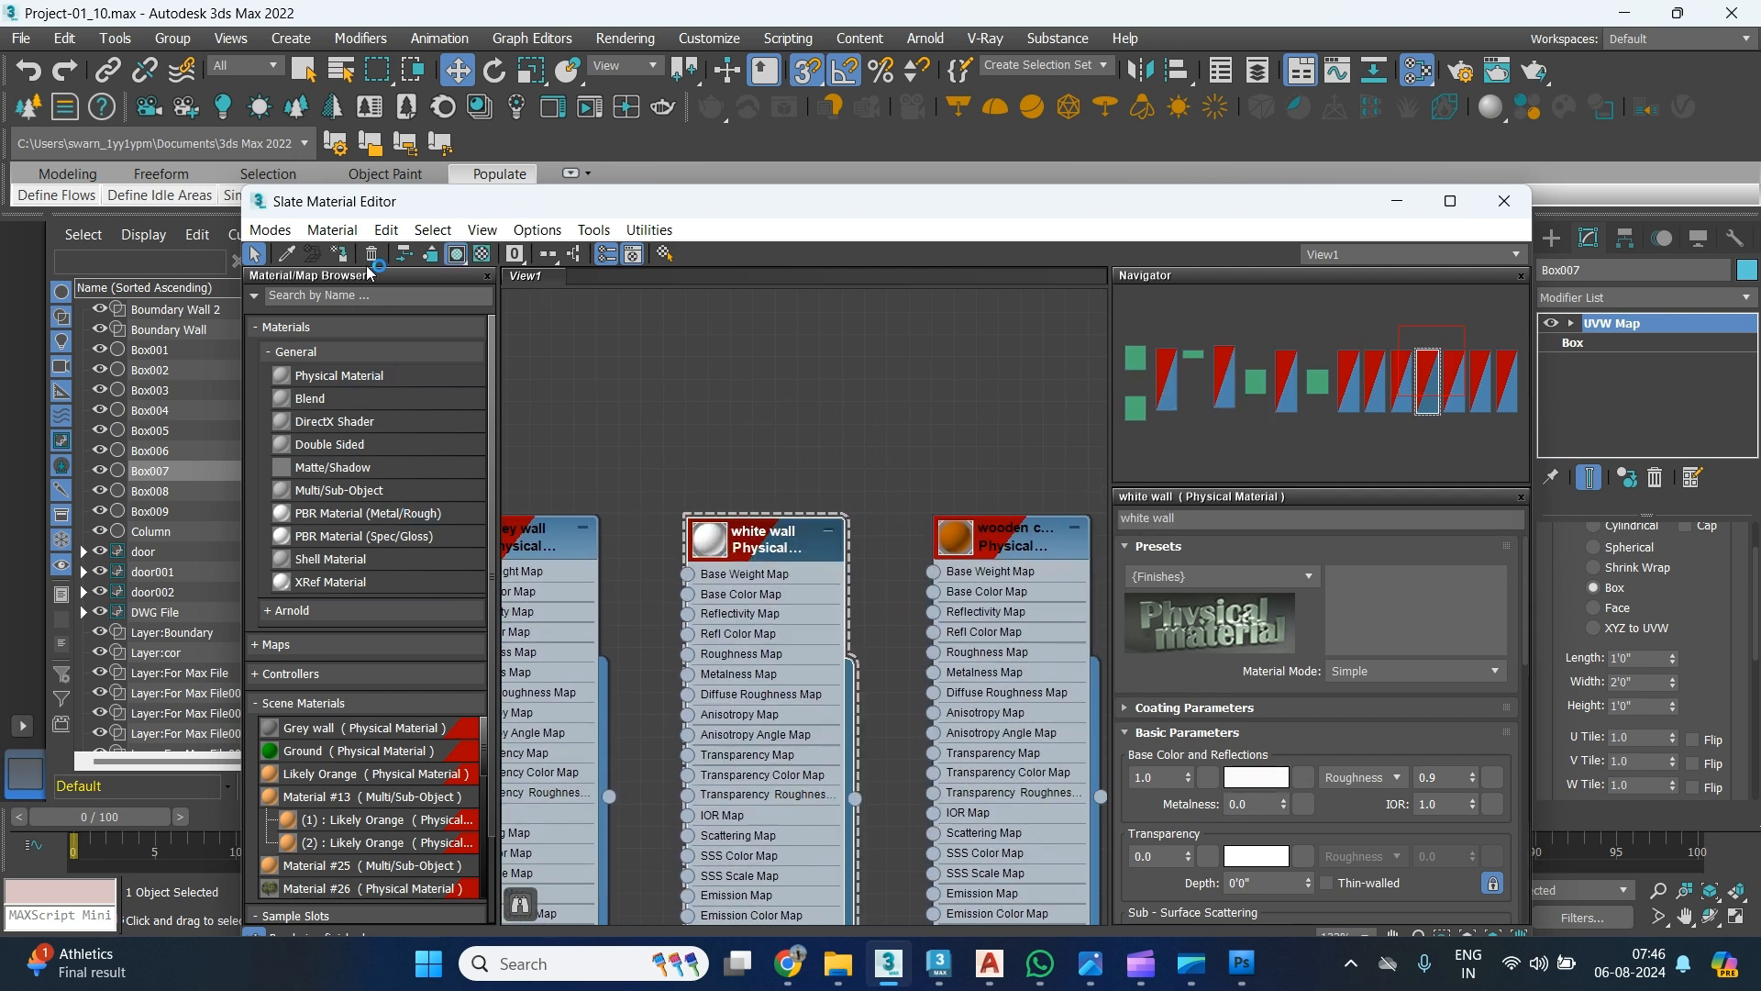
drag(697, 209, 717, 646)
click(506, 462)
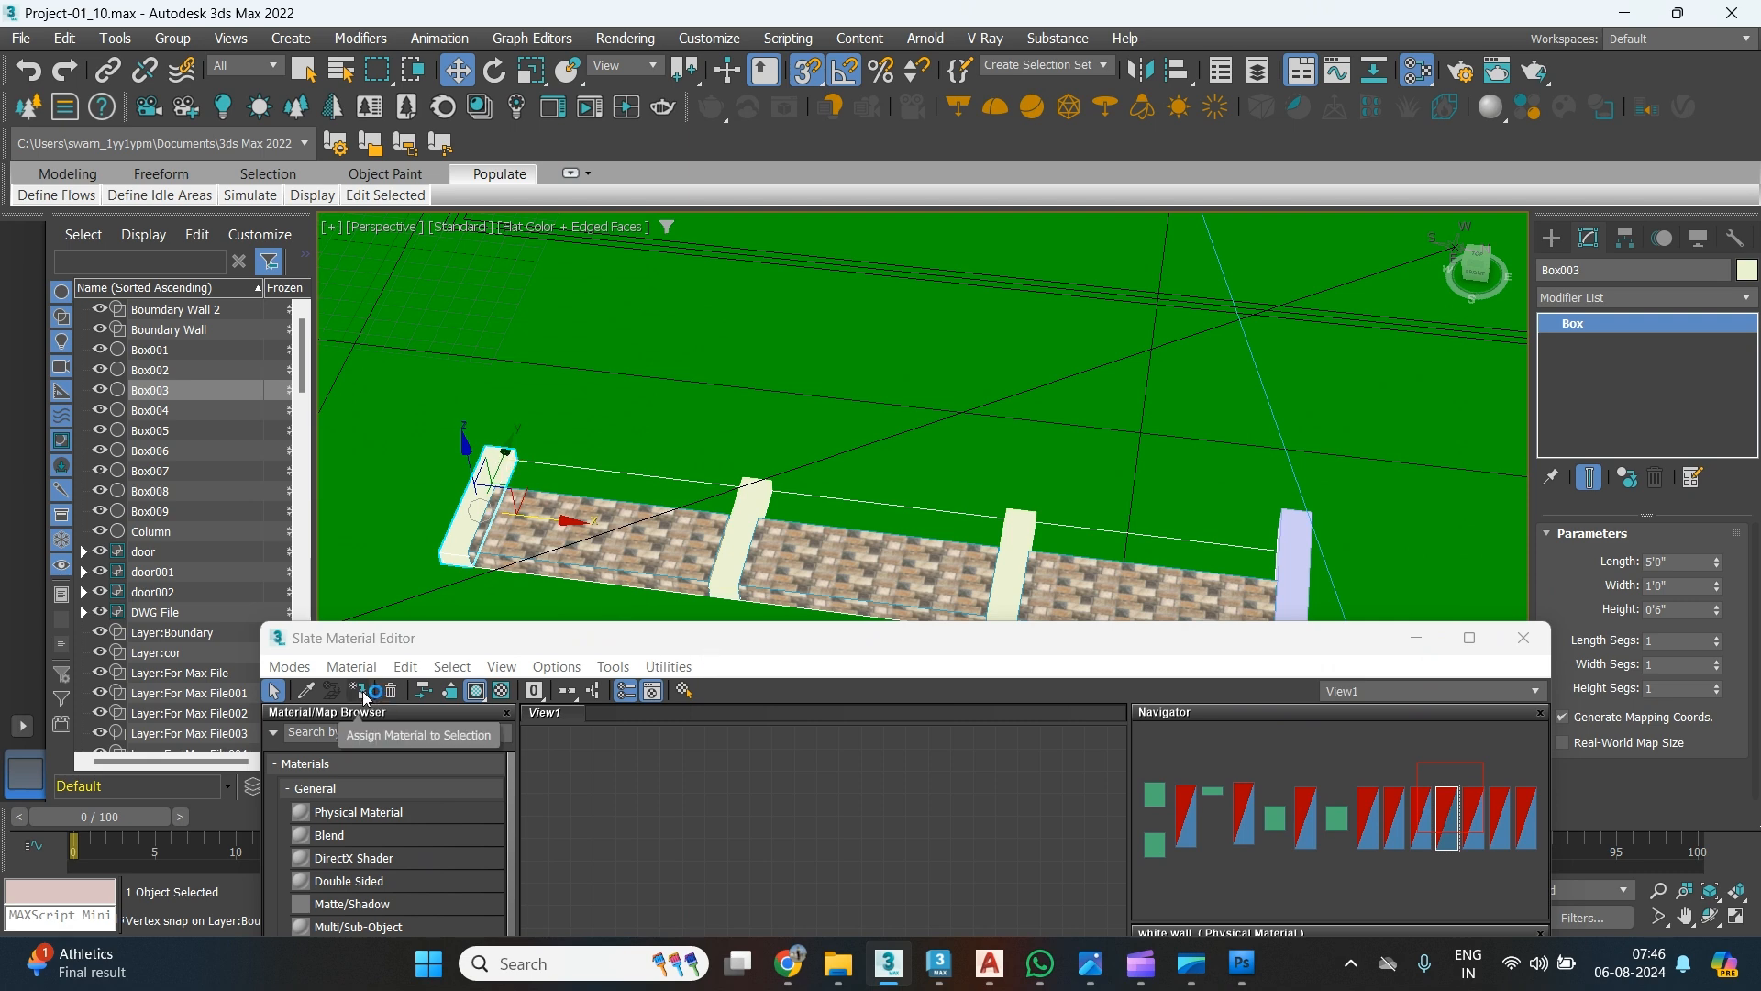
click(1295, 541)
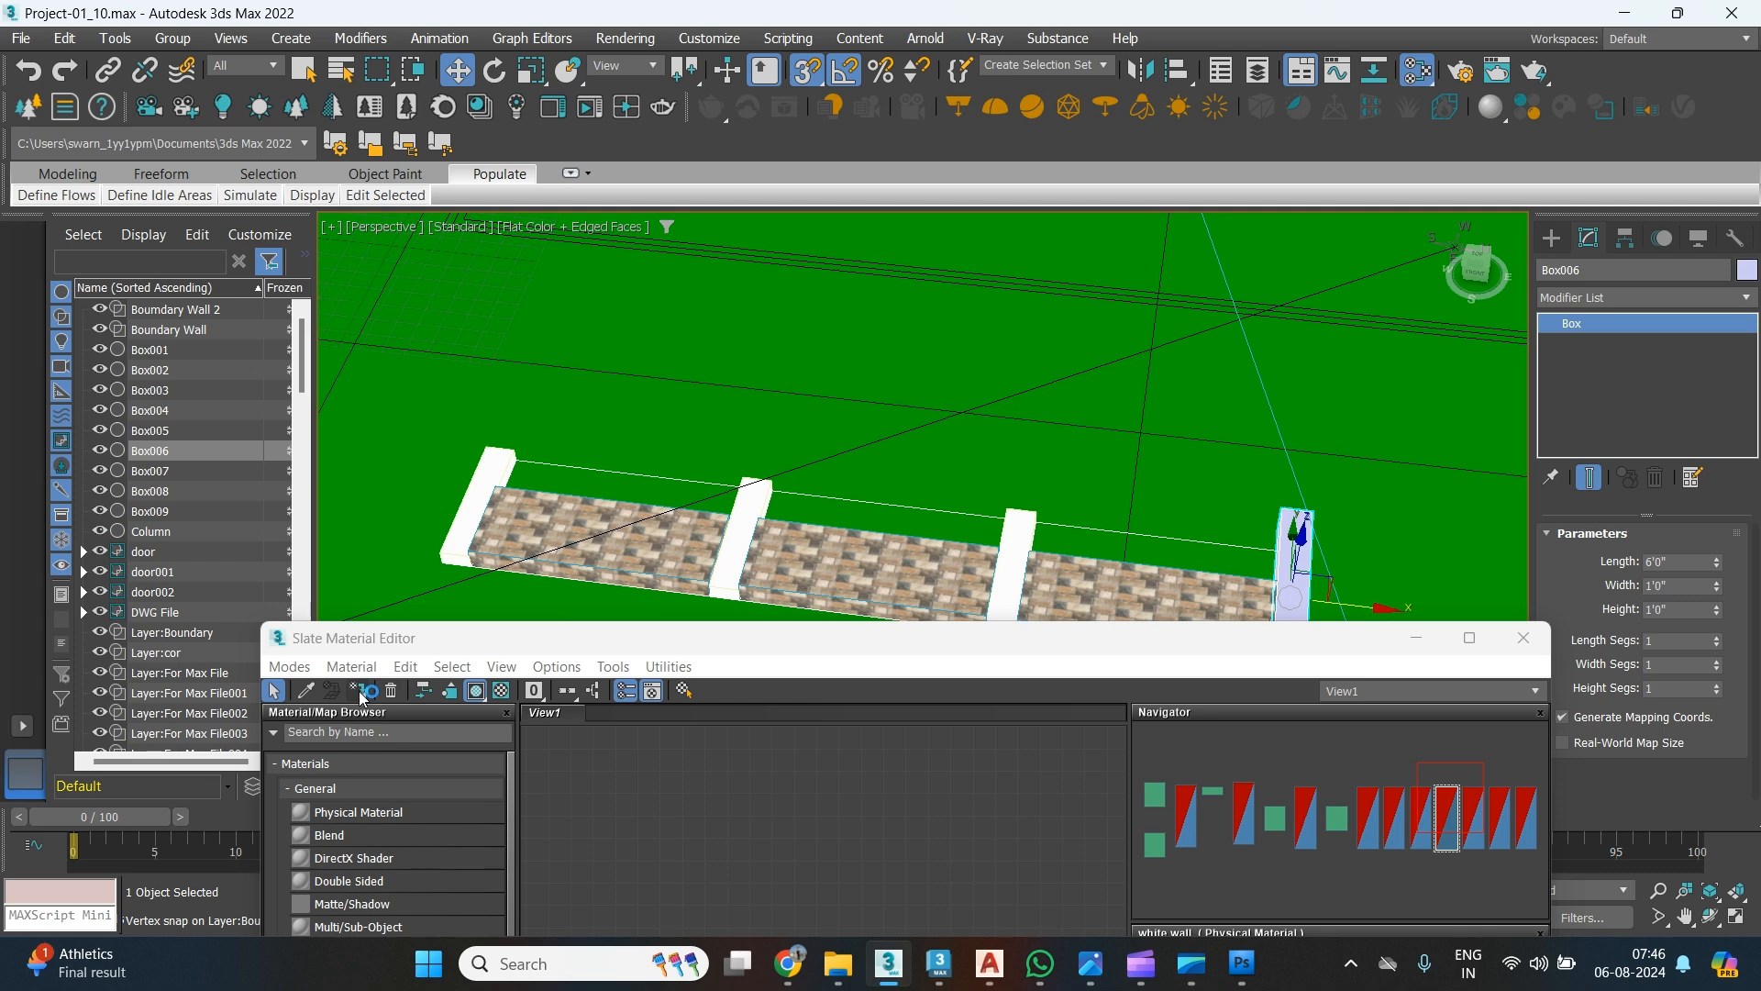
click(1524, 639)
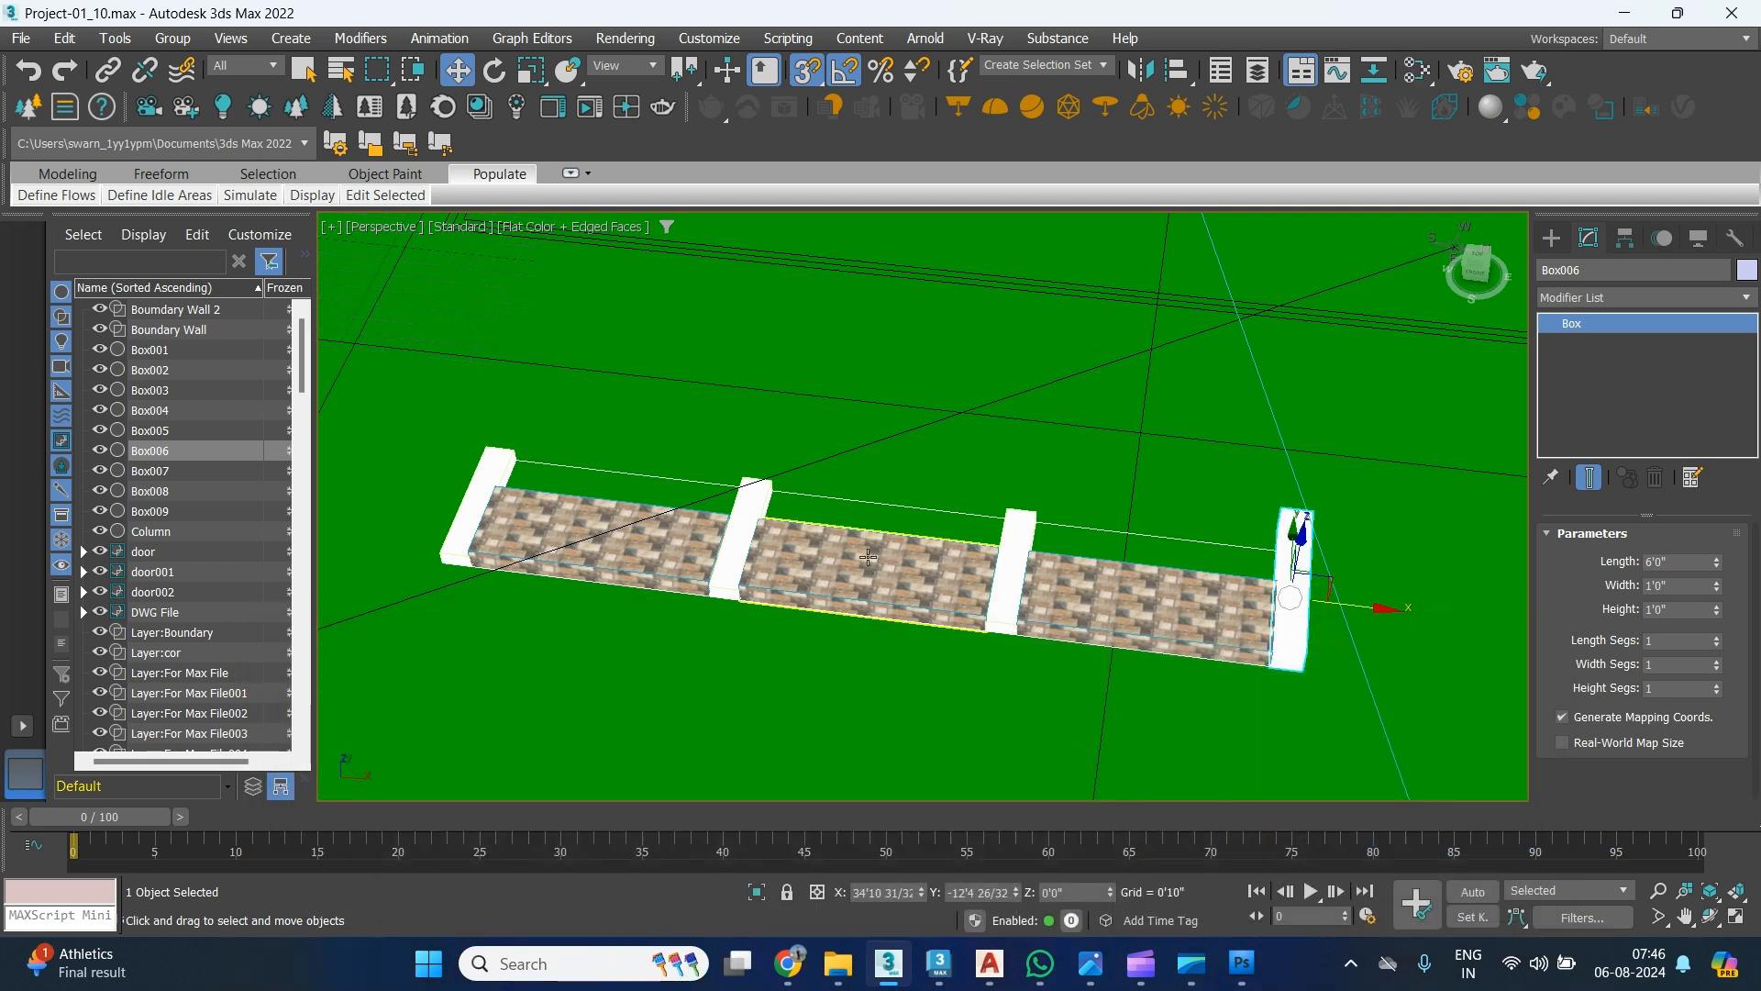
Switch to the reference image 3ds Max Project 1.jpg to examine the boundary wall railing, then return to 3ds Max.
alt+middle_drag(963, 510, 953, 563)
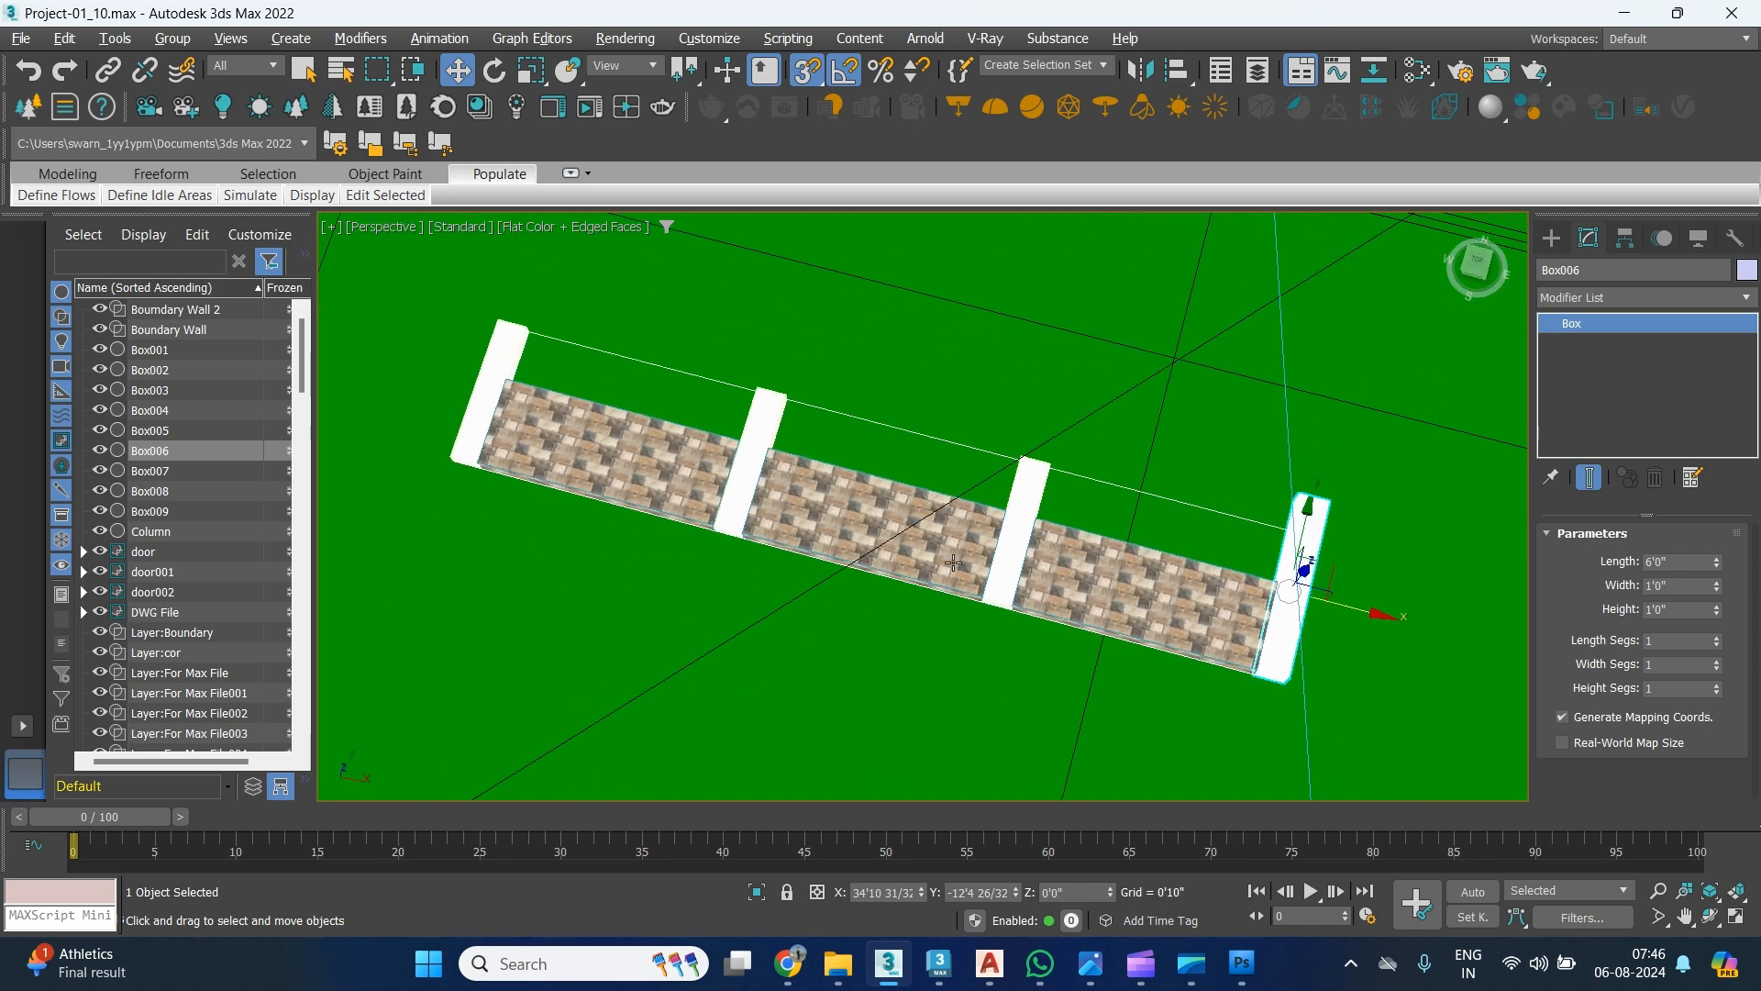
key(alt+Tab)
key(alt+Tab)
key(alt+Tab)
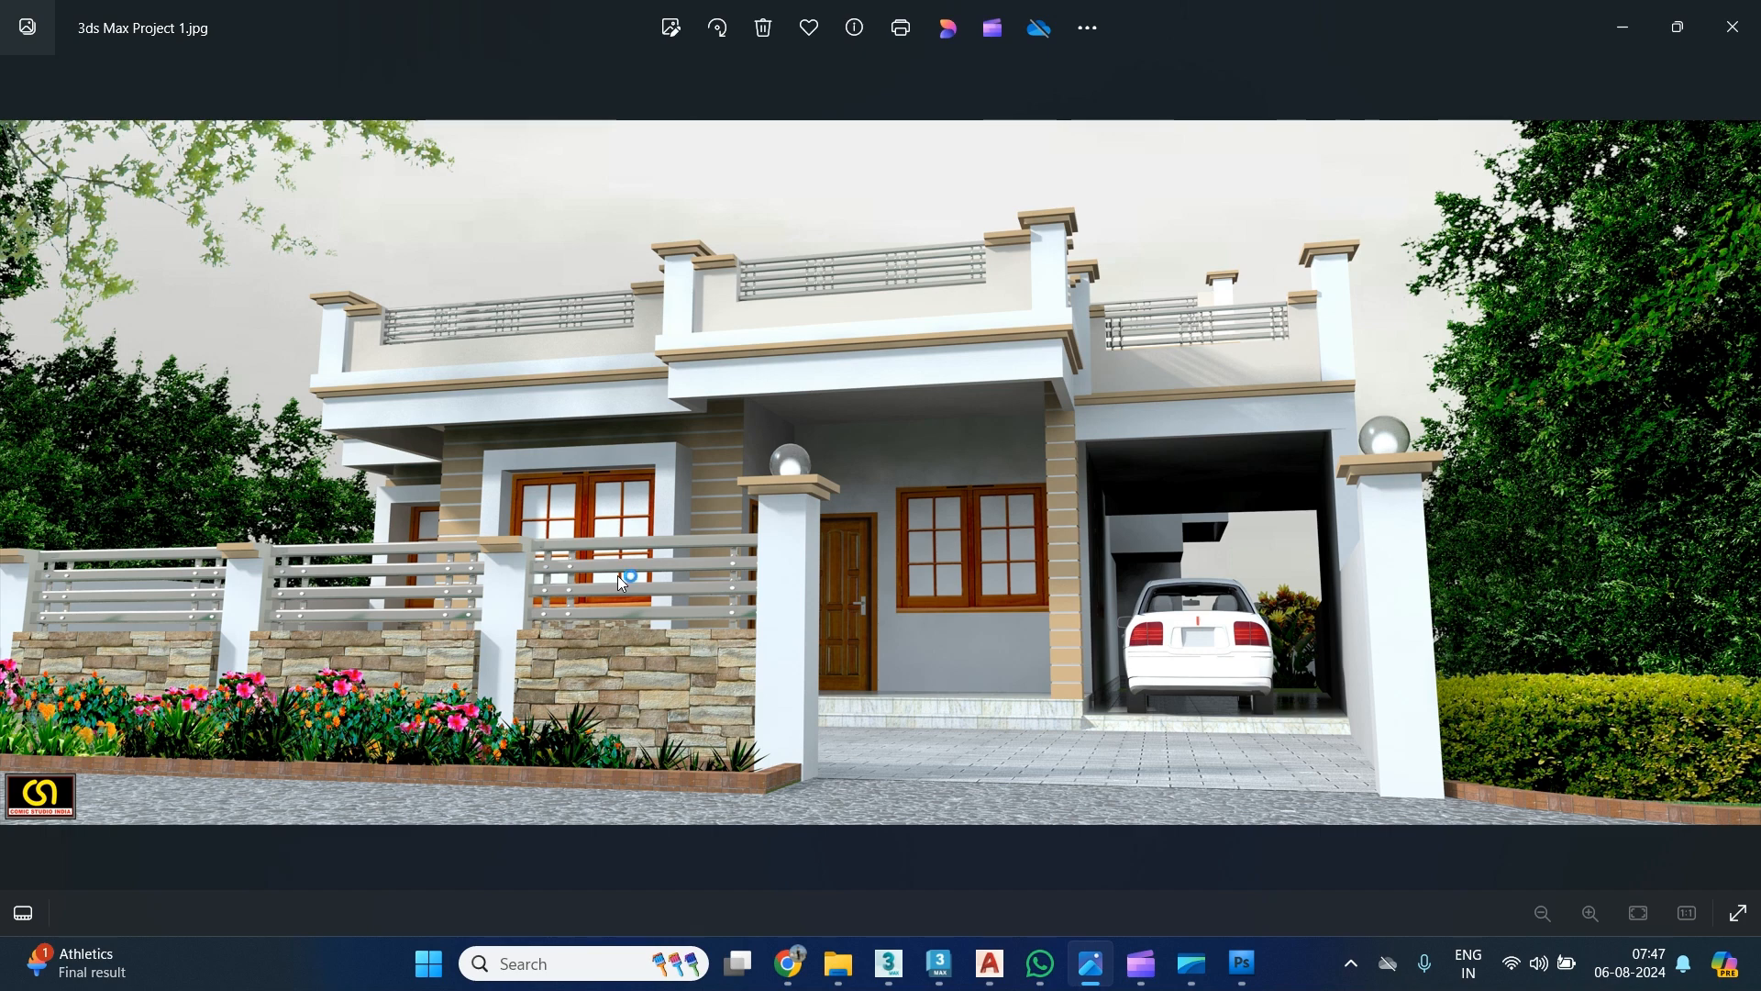
key(alt+Tab)
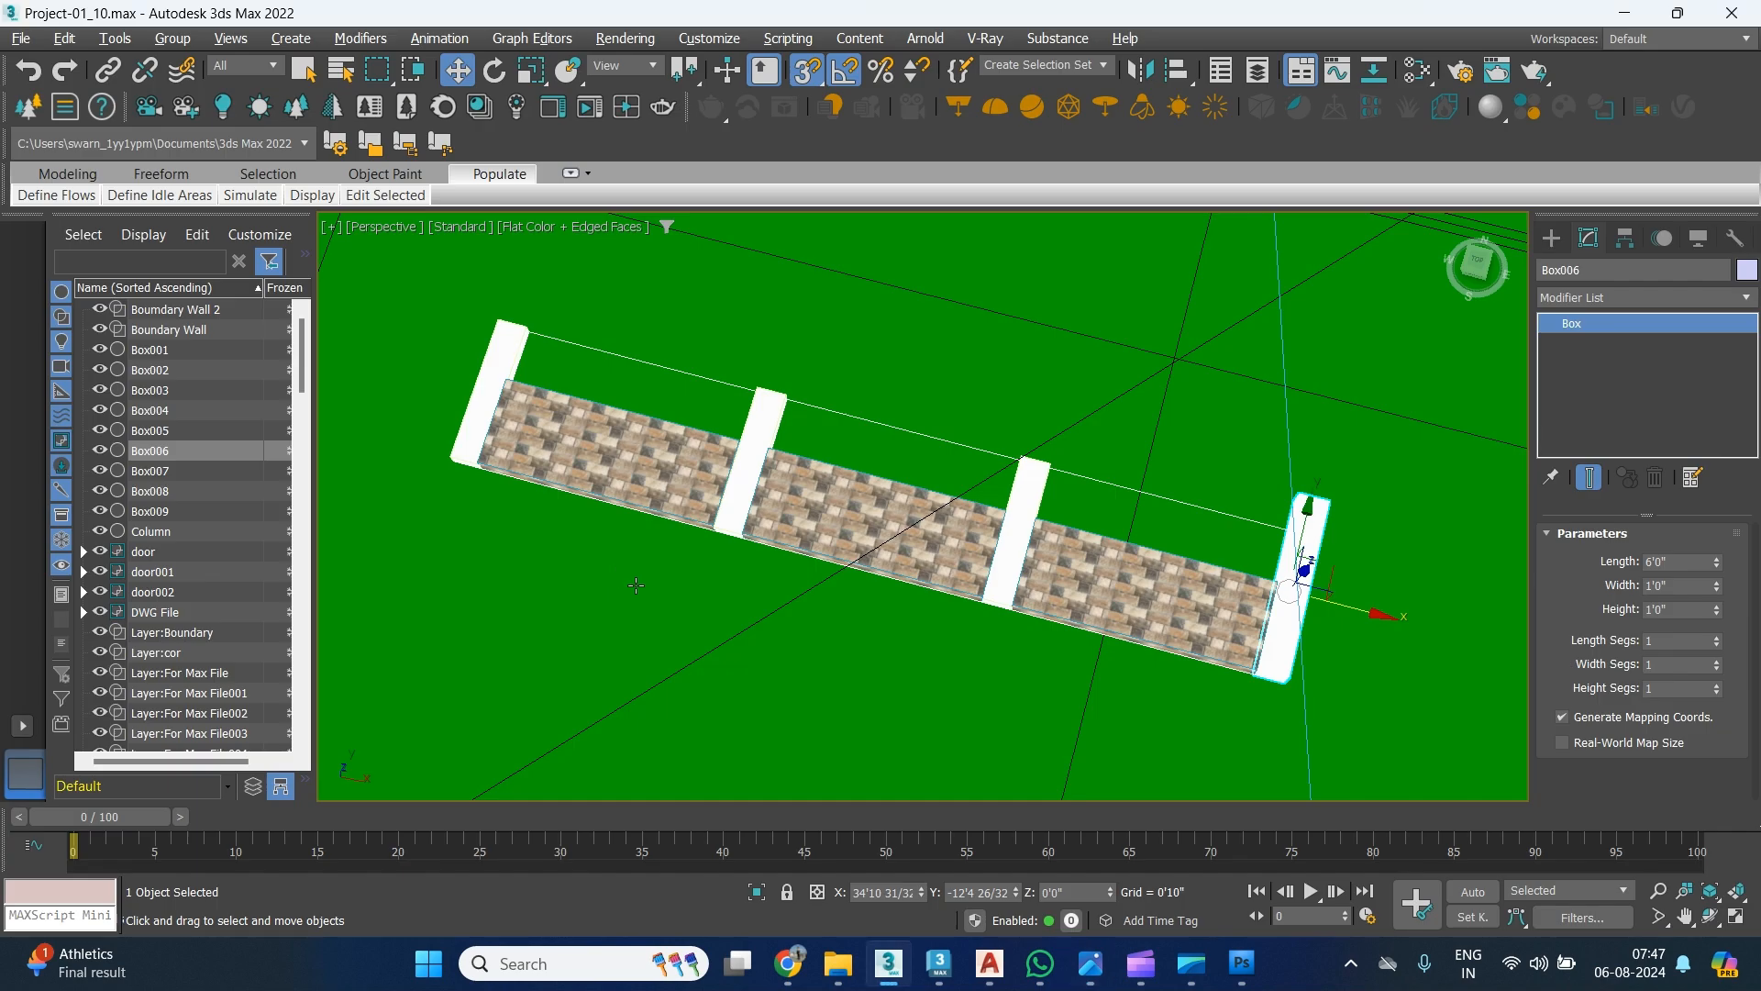
In wireframe display, draw a Line spline along the upper edge of the first stone panel (Box007), snapped to its corner vertices.
scroll(511, 407, up, 3)
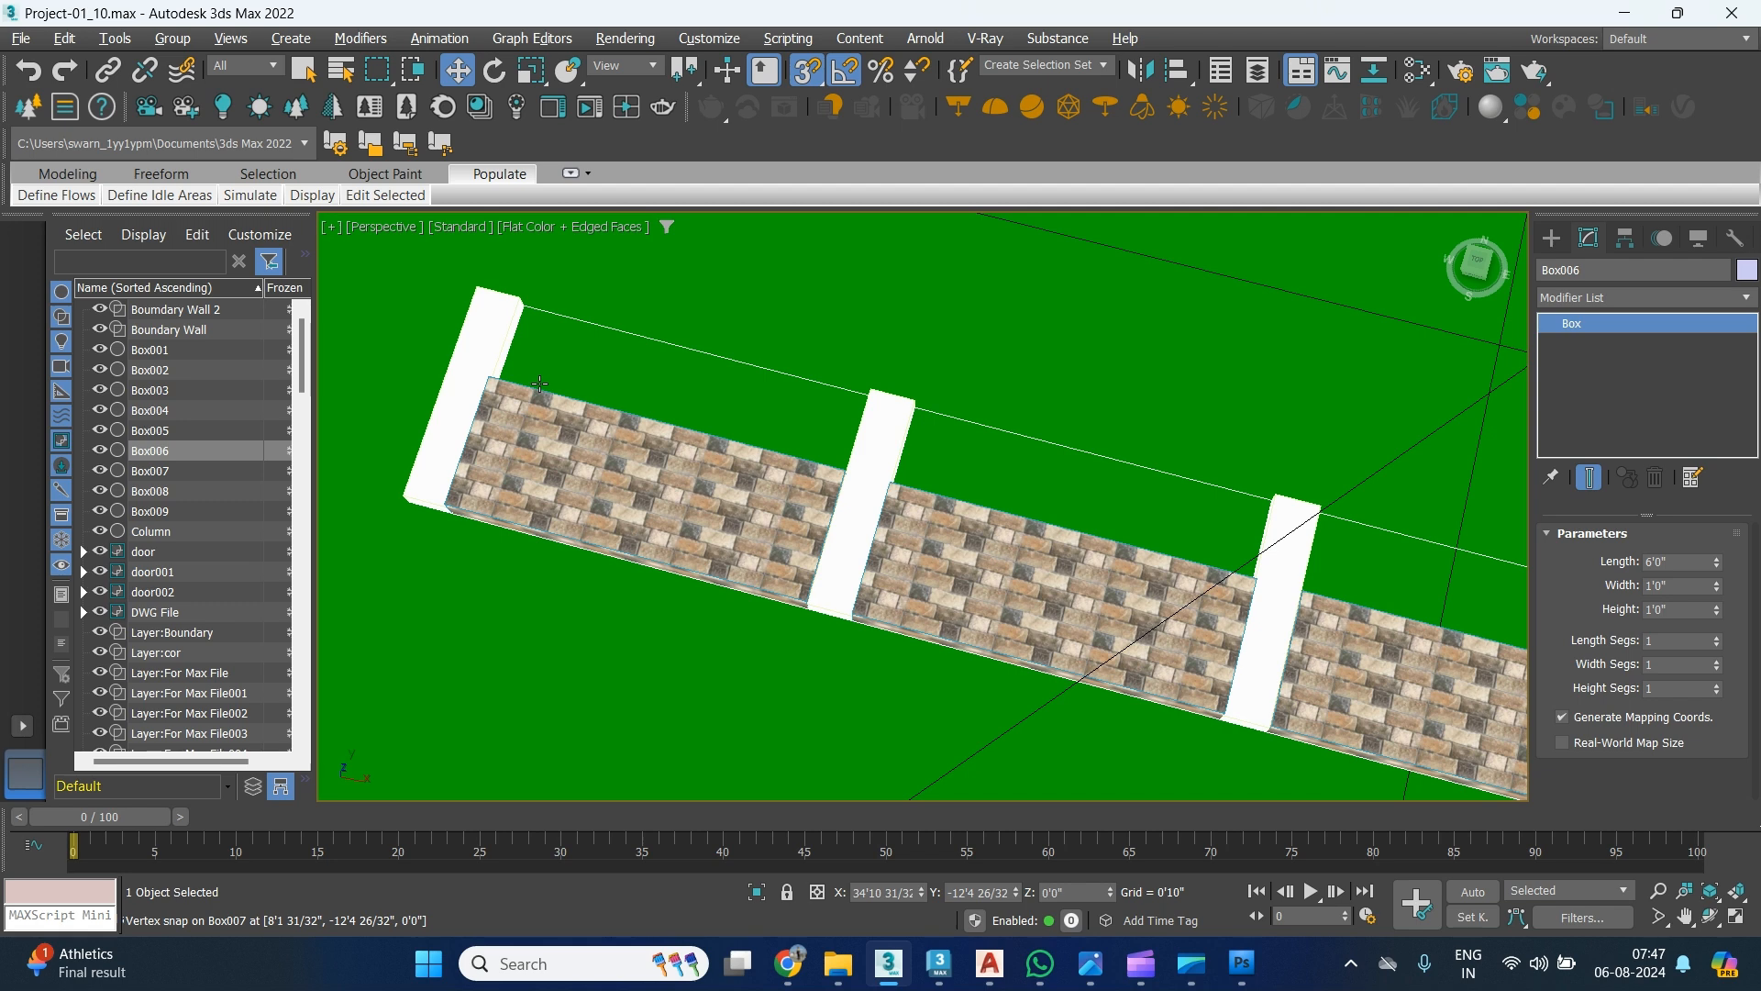
click(1552, 238)
click(1578, 271)
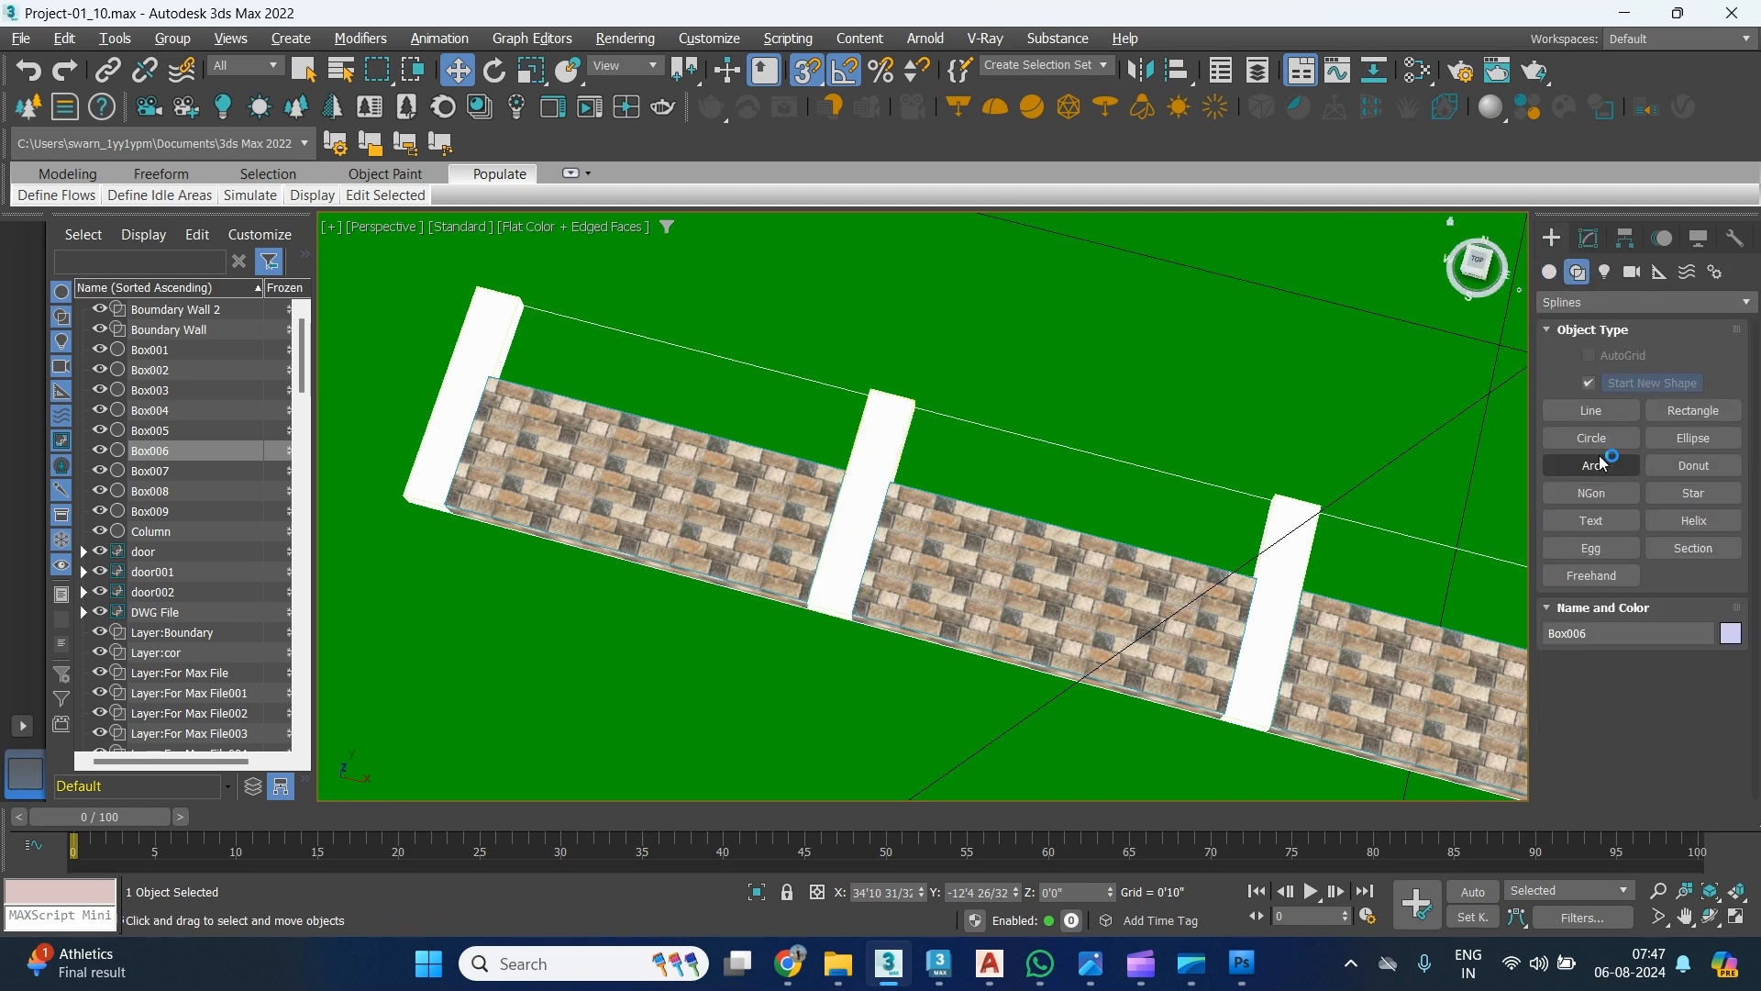
click(1605, 411)
alt+middle_drag(794, 647, 683, 510)
scroll(676, 495, up, 2)
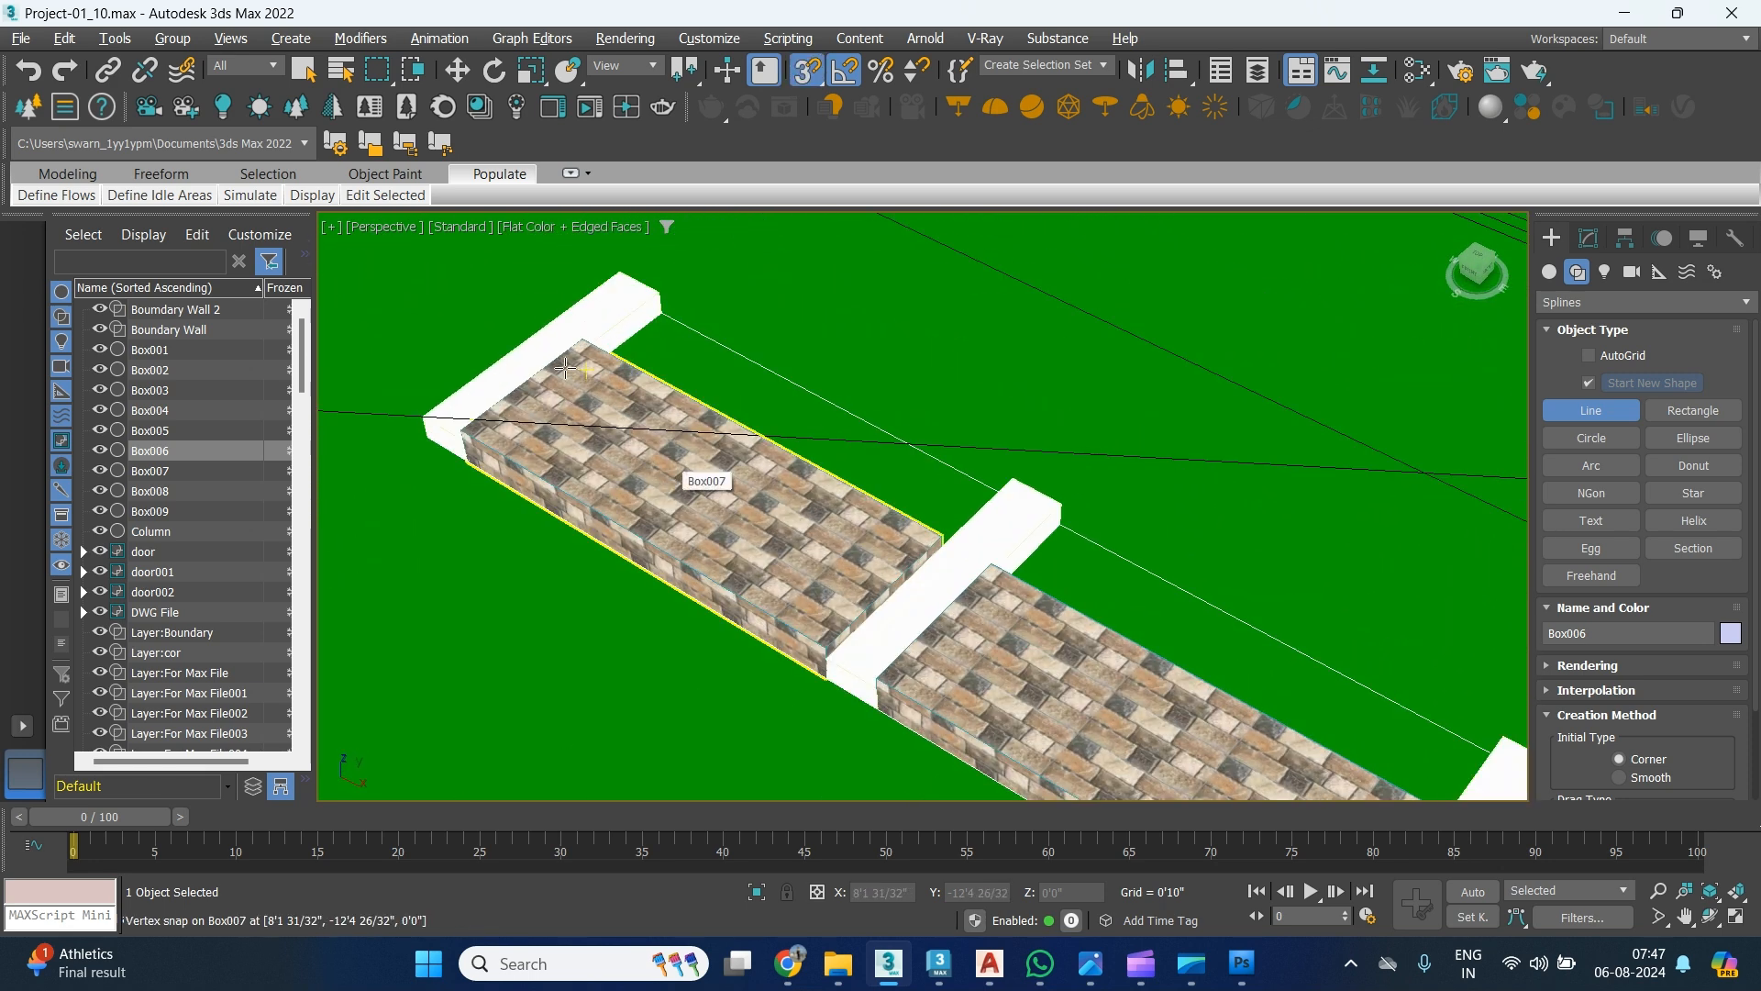
scroll(583, 340, up, 2)
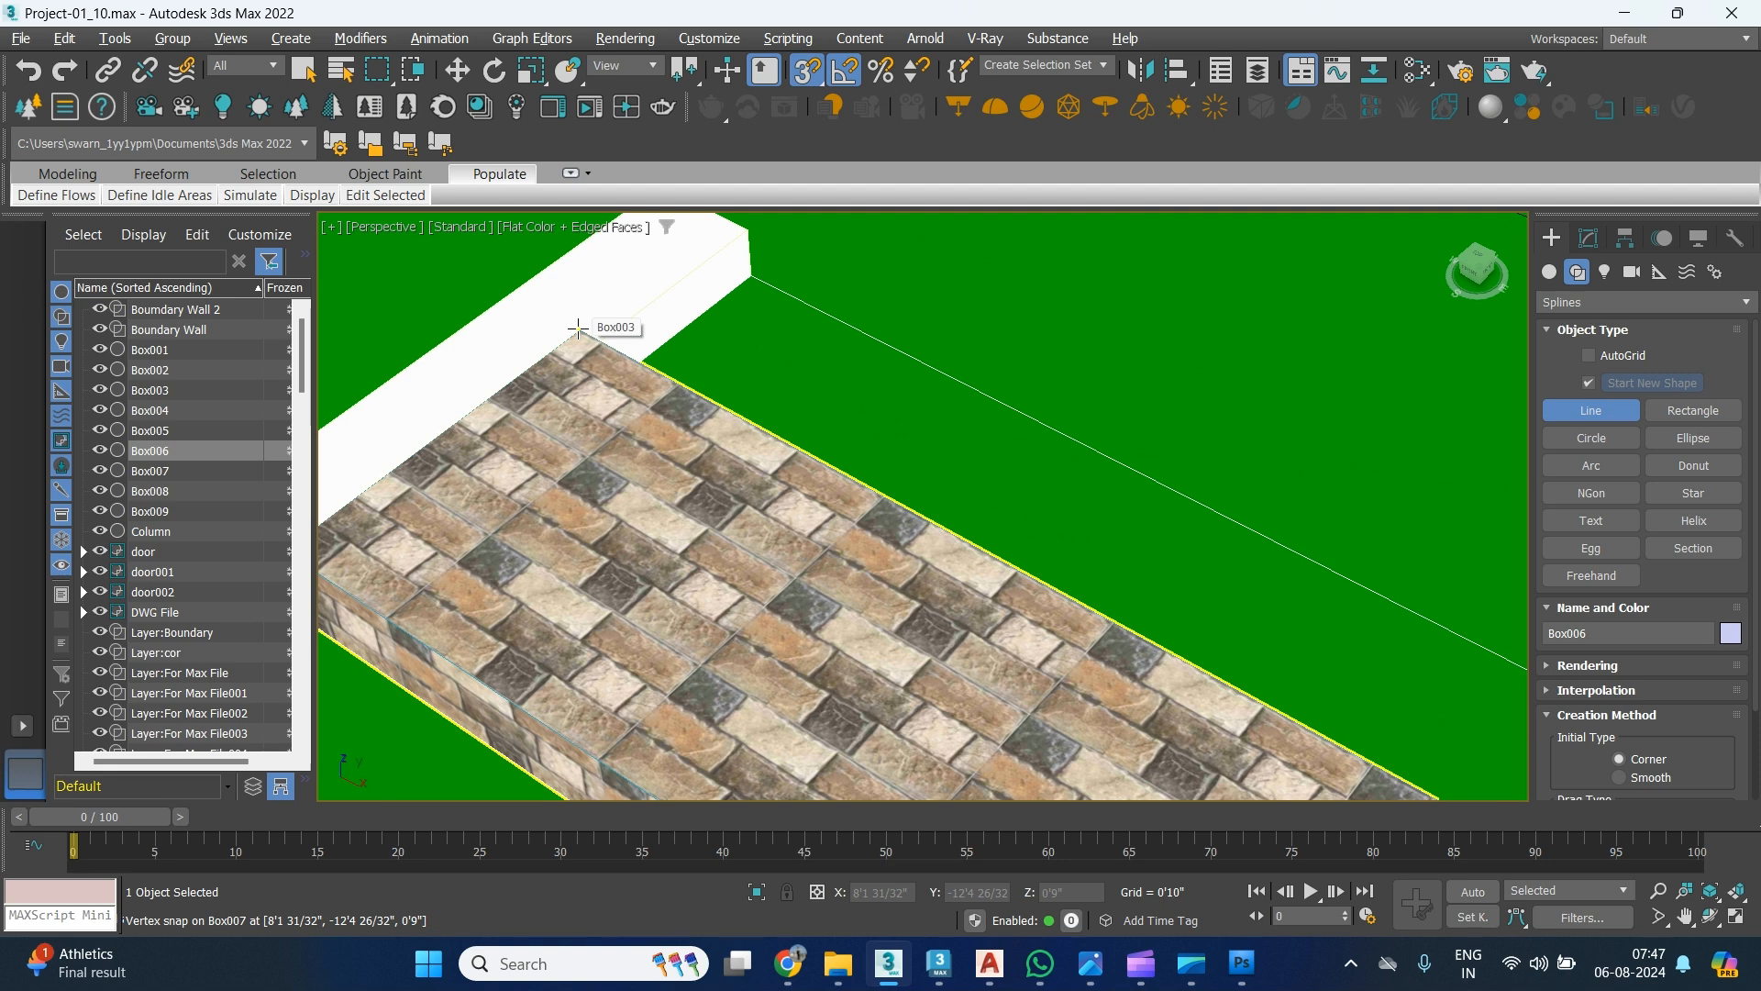
key(F3)
click(580, 329)
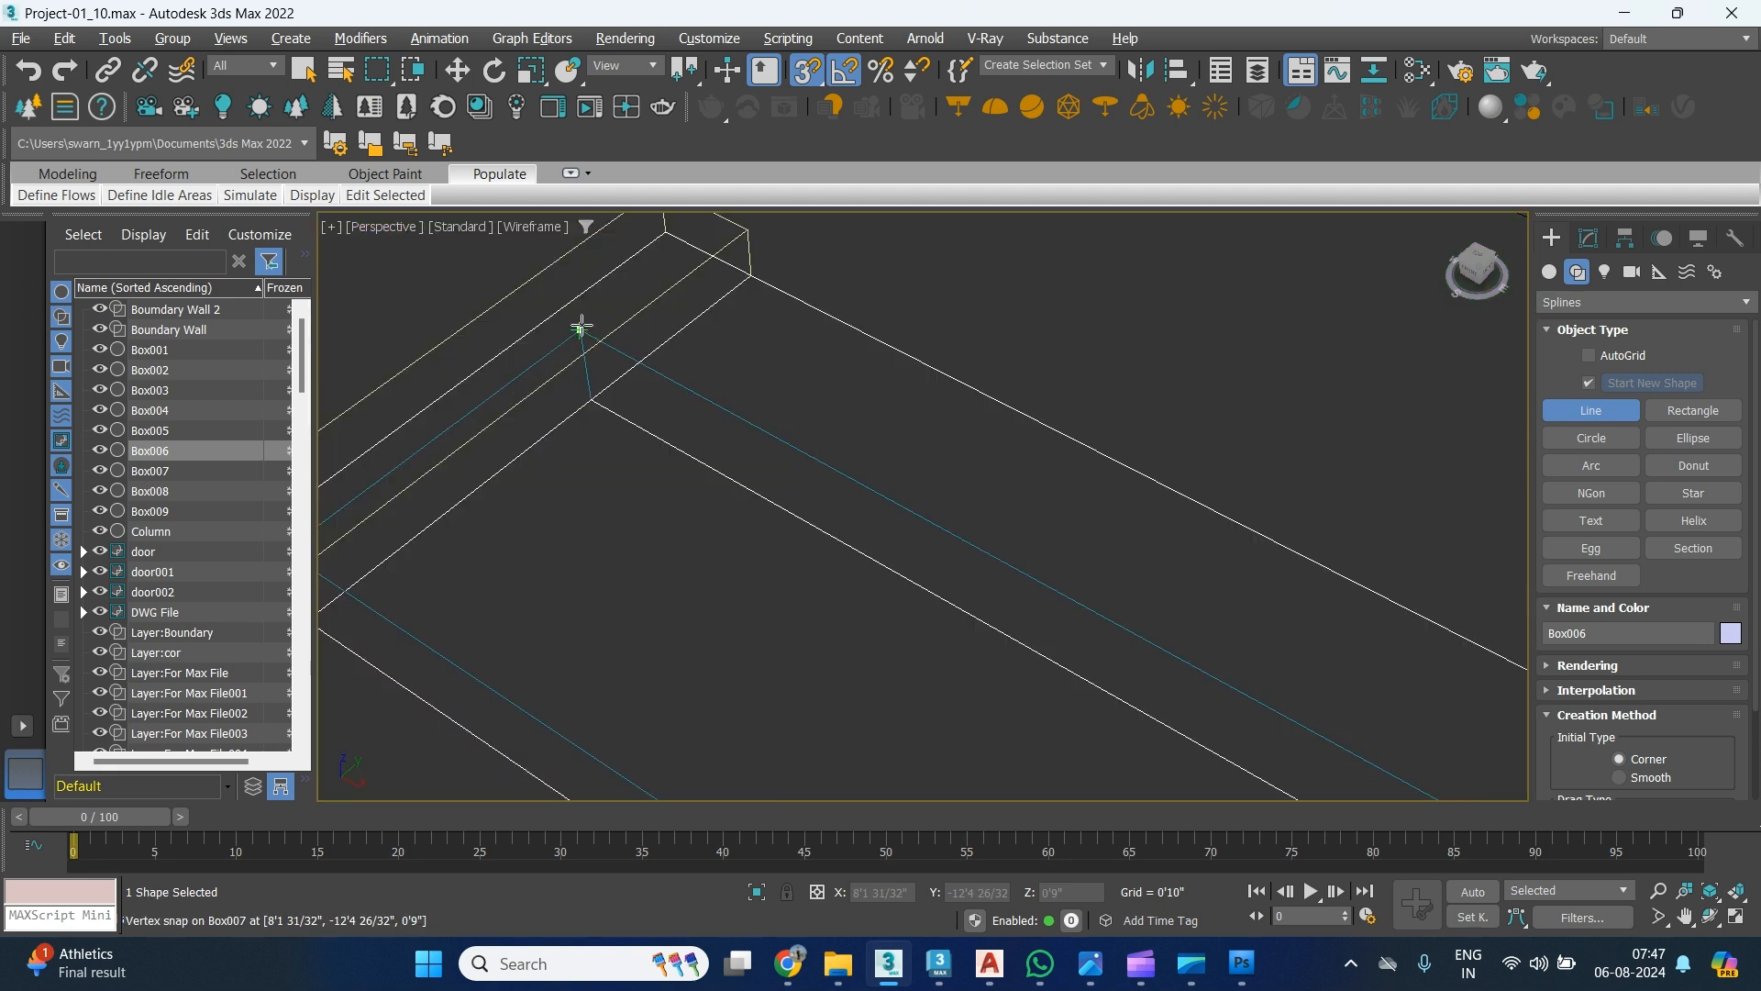
click(793, 462)
middle_drag(973, 510, 696, 397)
scroll(740, 425, down, 2)
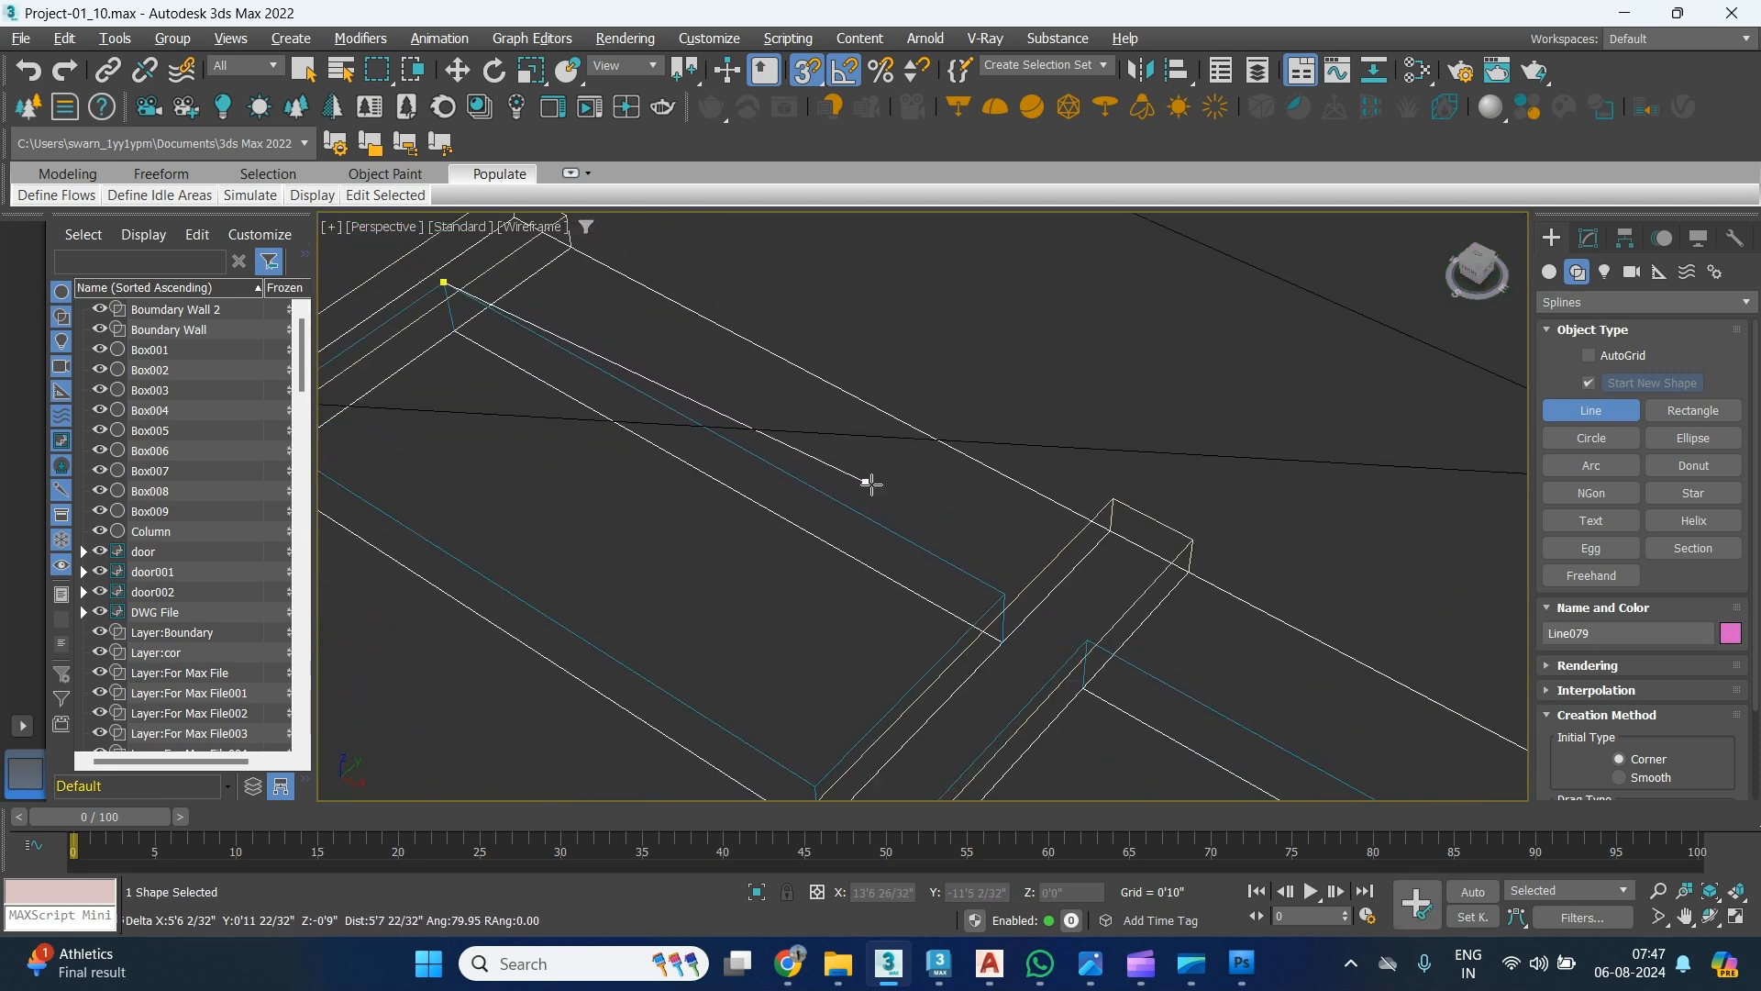
click(1006, 591)
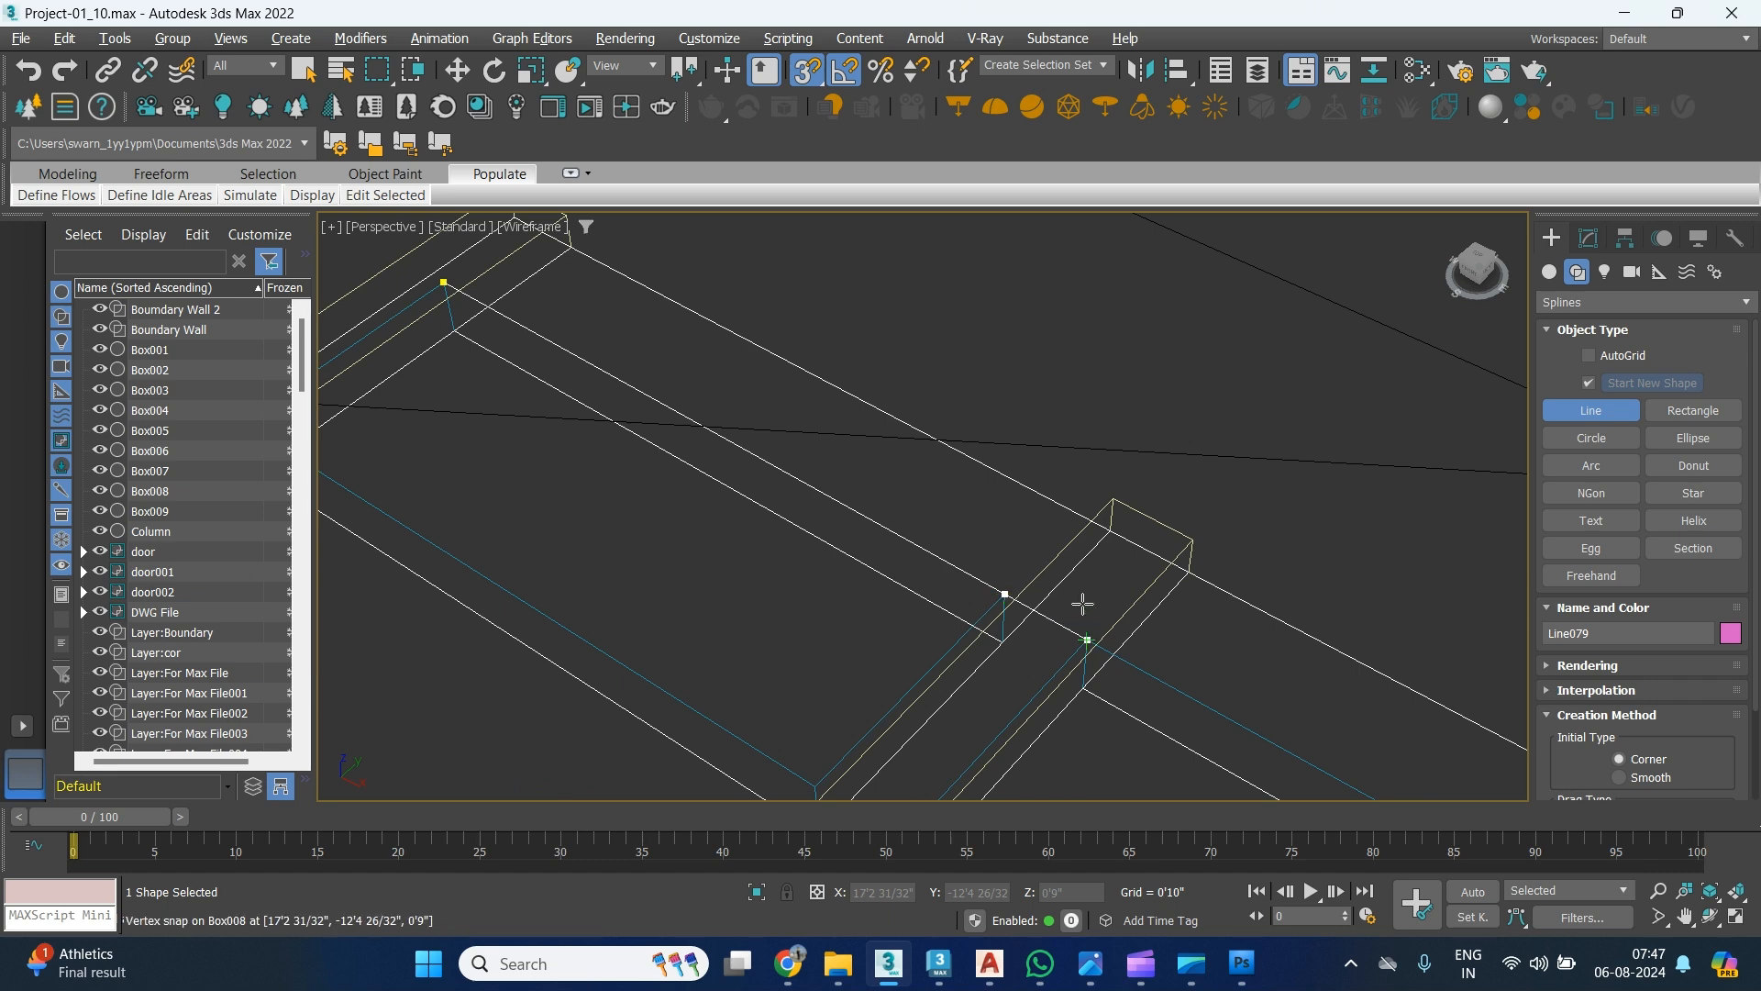
right_click(797, 411)
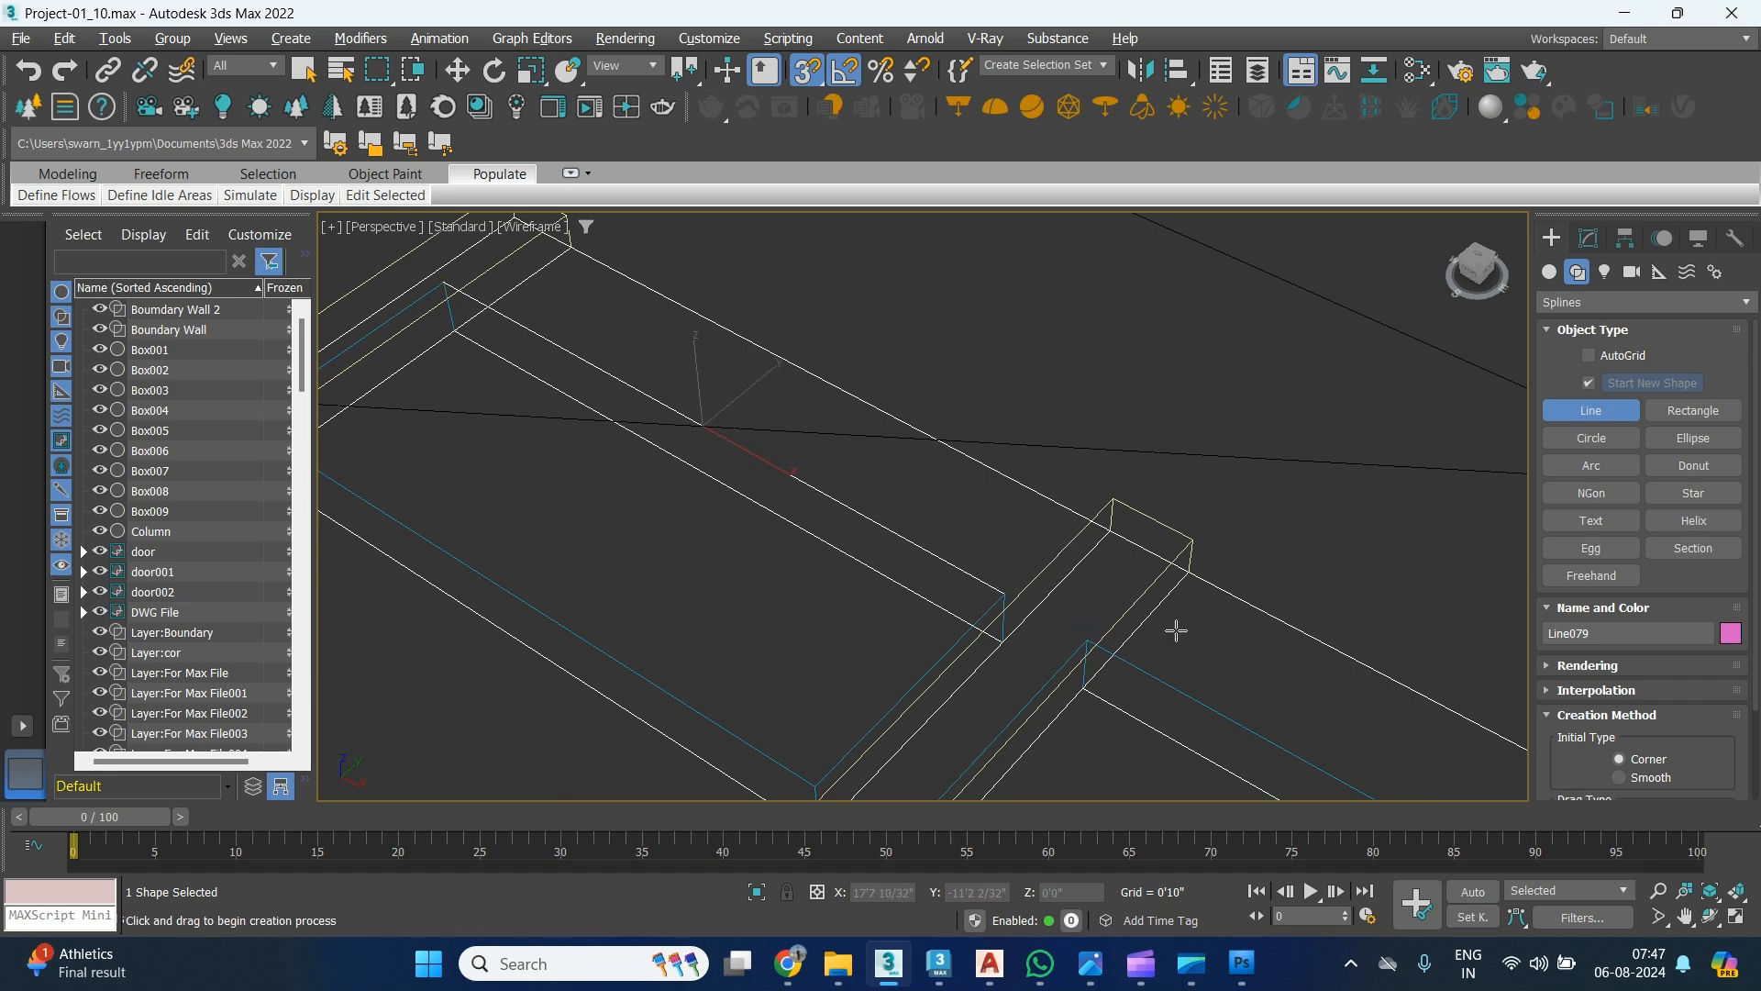
Disable Start New Shape and add a line along the upper edge of the second stone panel, snapped from corner to corner.
middle_drag(1179, 629, 845, 523)
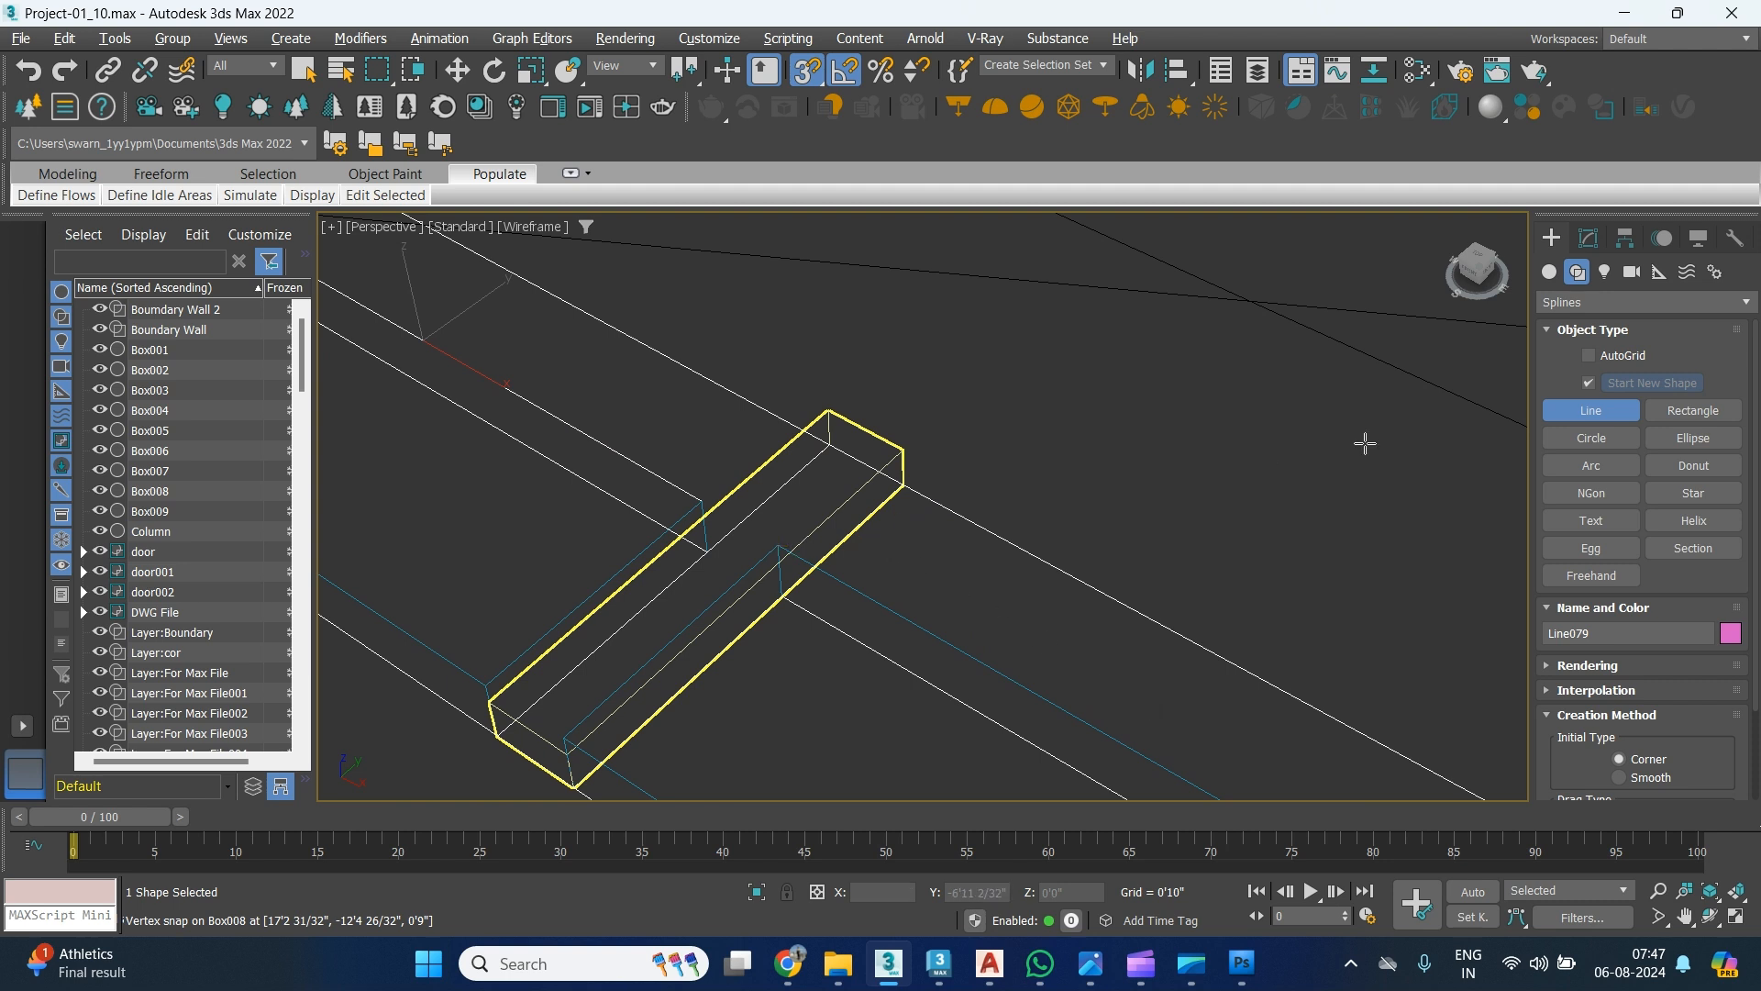
click(1589, 383)
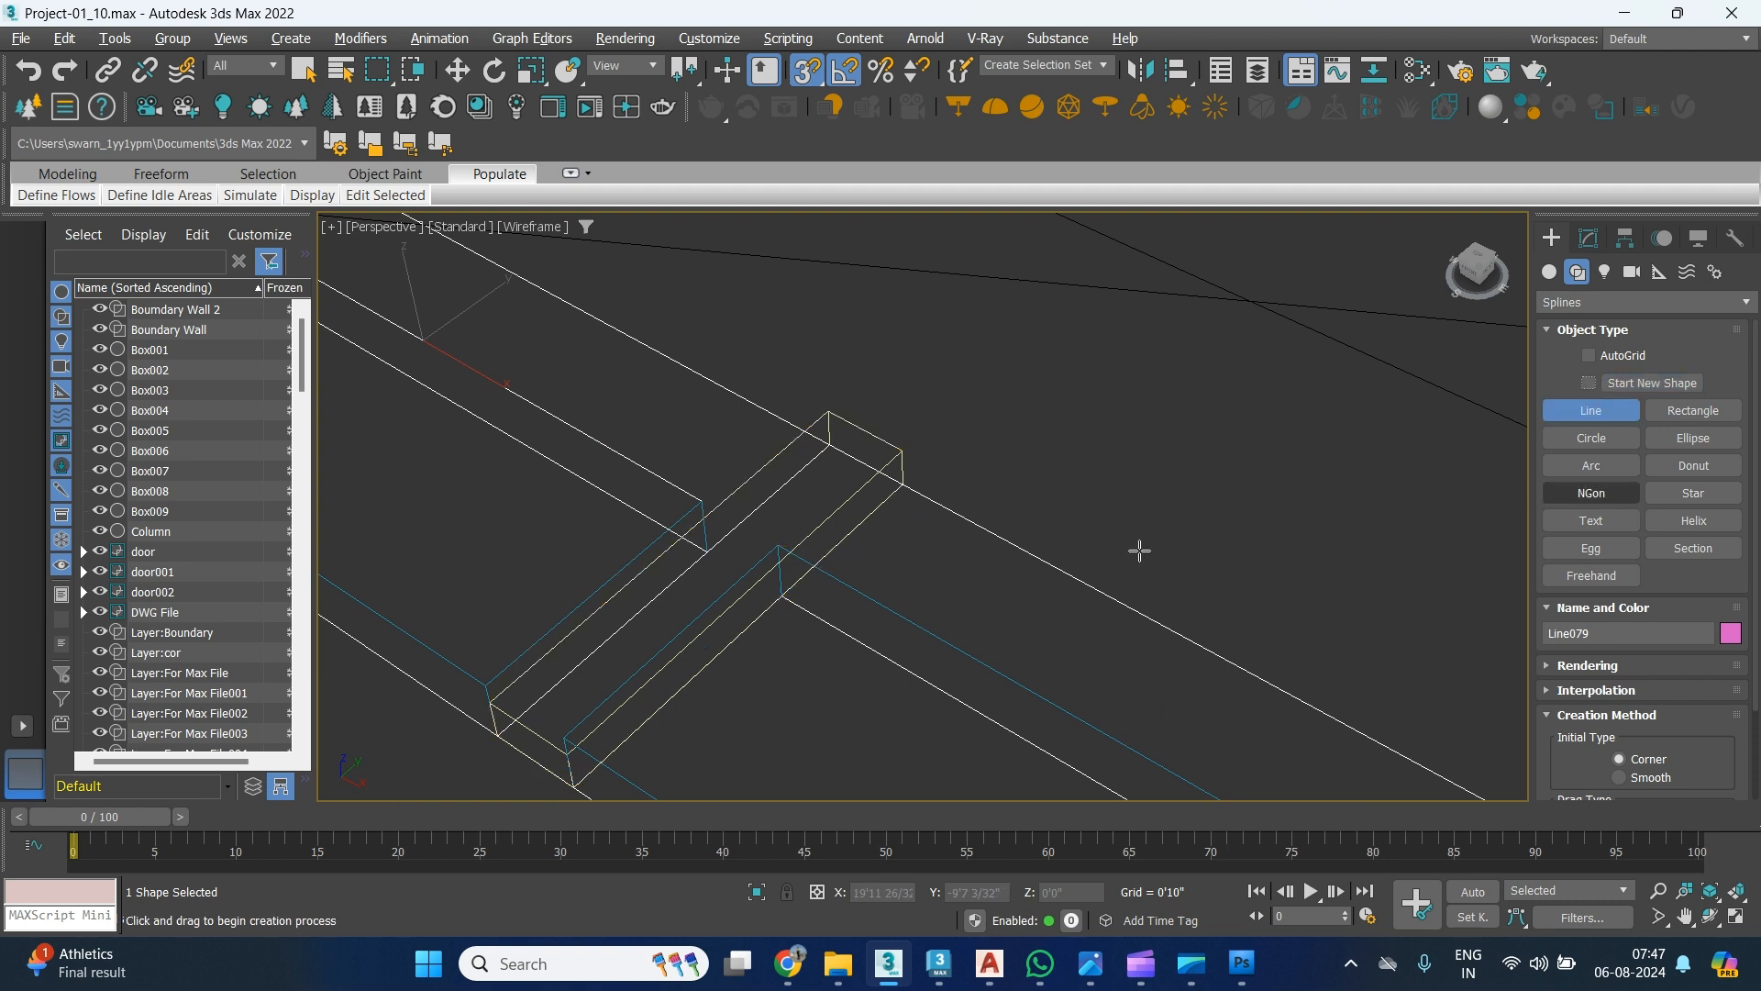
click(779, 545)
mouse_move(1116, 657)
middle_down()
mouse_move(752, 421)
mouse_move(858, 455)
middle_up()
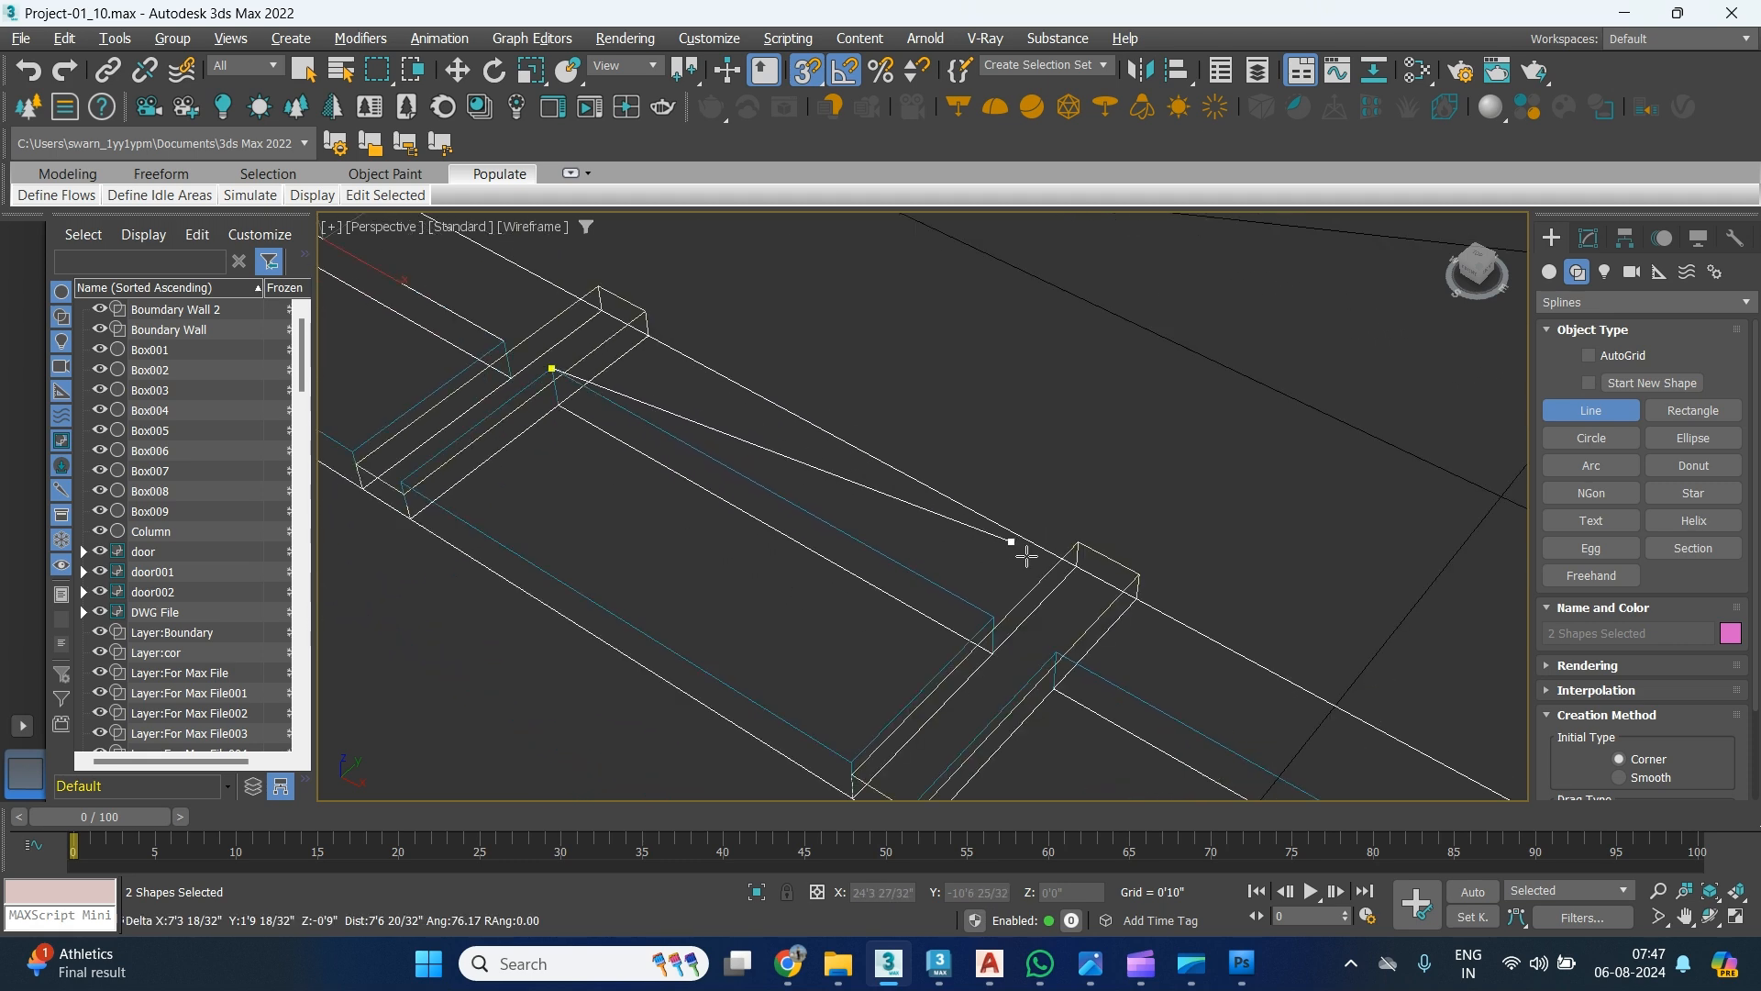
click(994, 613)
right_click(1008, 467)
Add a line to the same shape along the upper edge of the third stone panel, snapped to its corner vertices.
middle_drag(1139, 576, 963, 514)
click(873, 562)
middle_drag(1087, 608, 841, 466)
click(1149, 715)
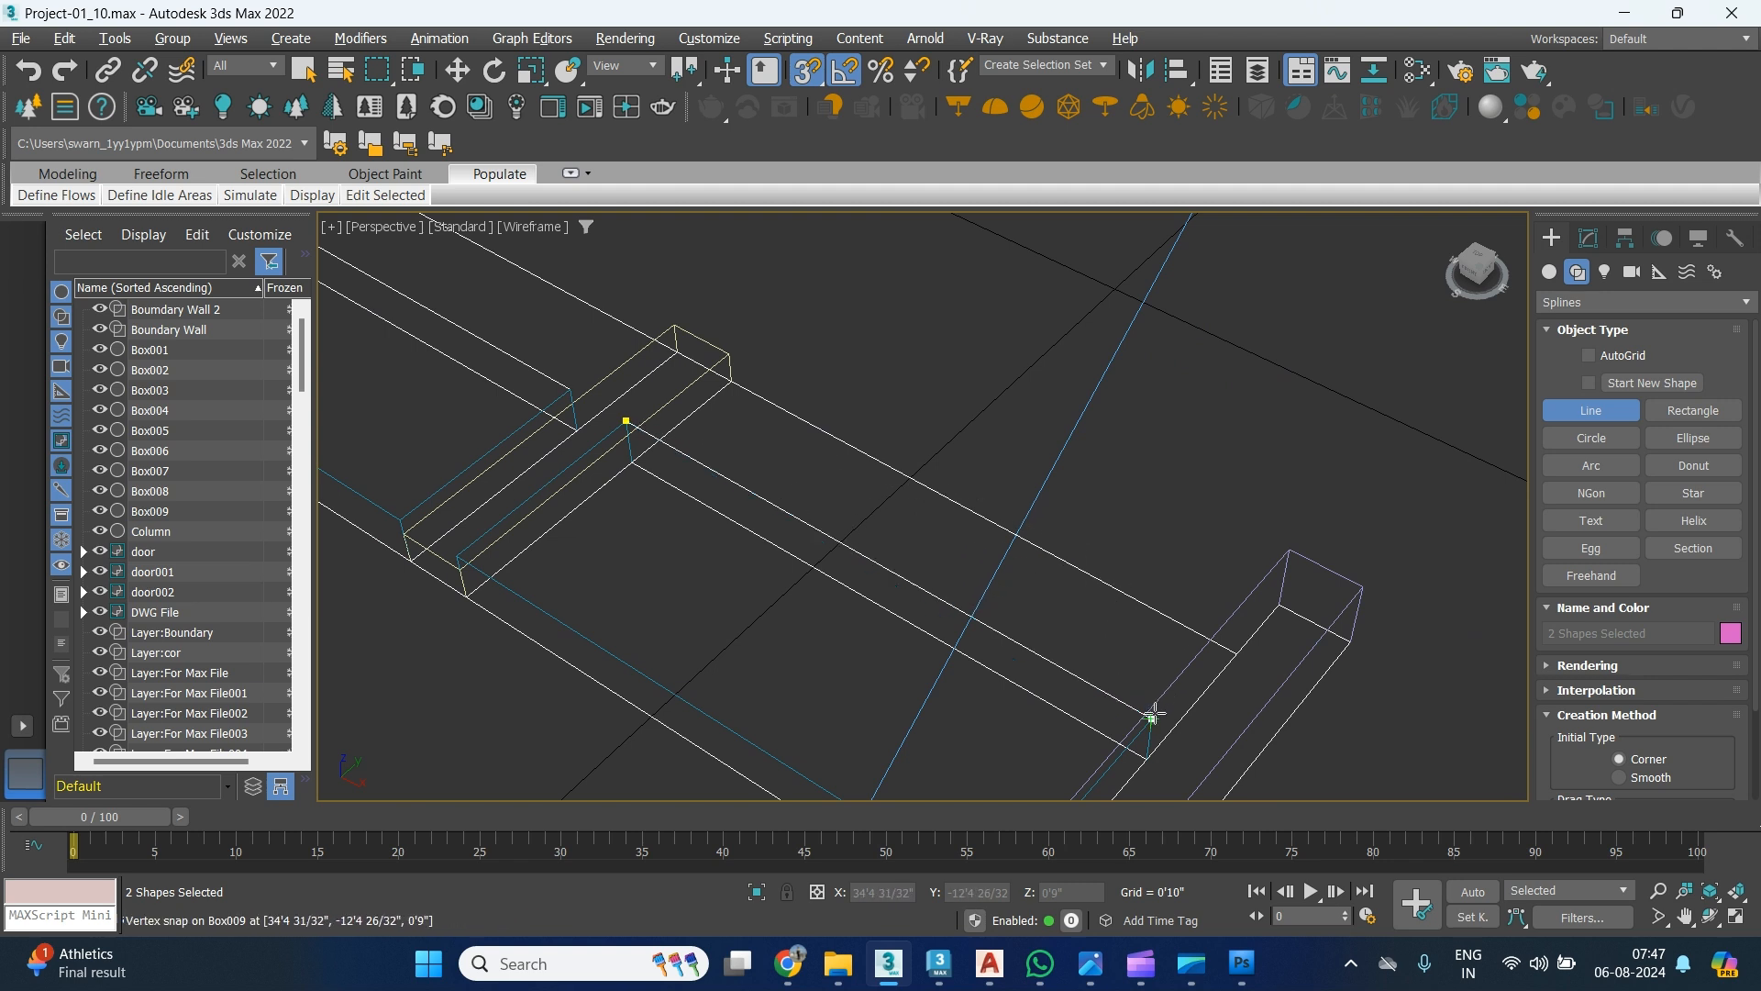
right_click(1220, 457)
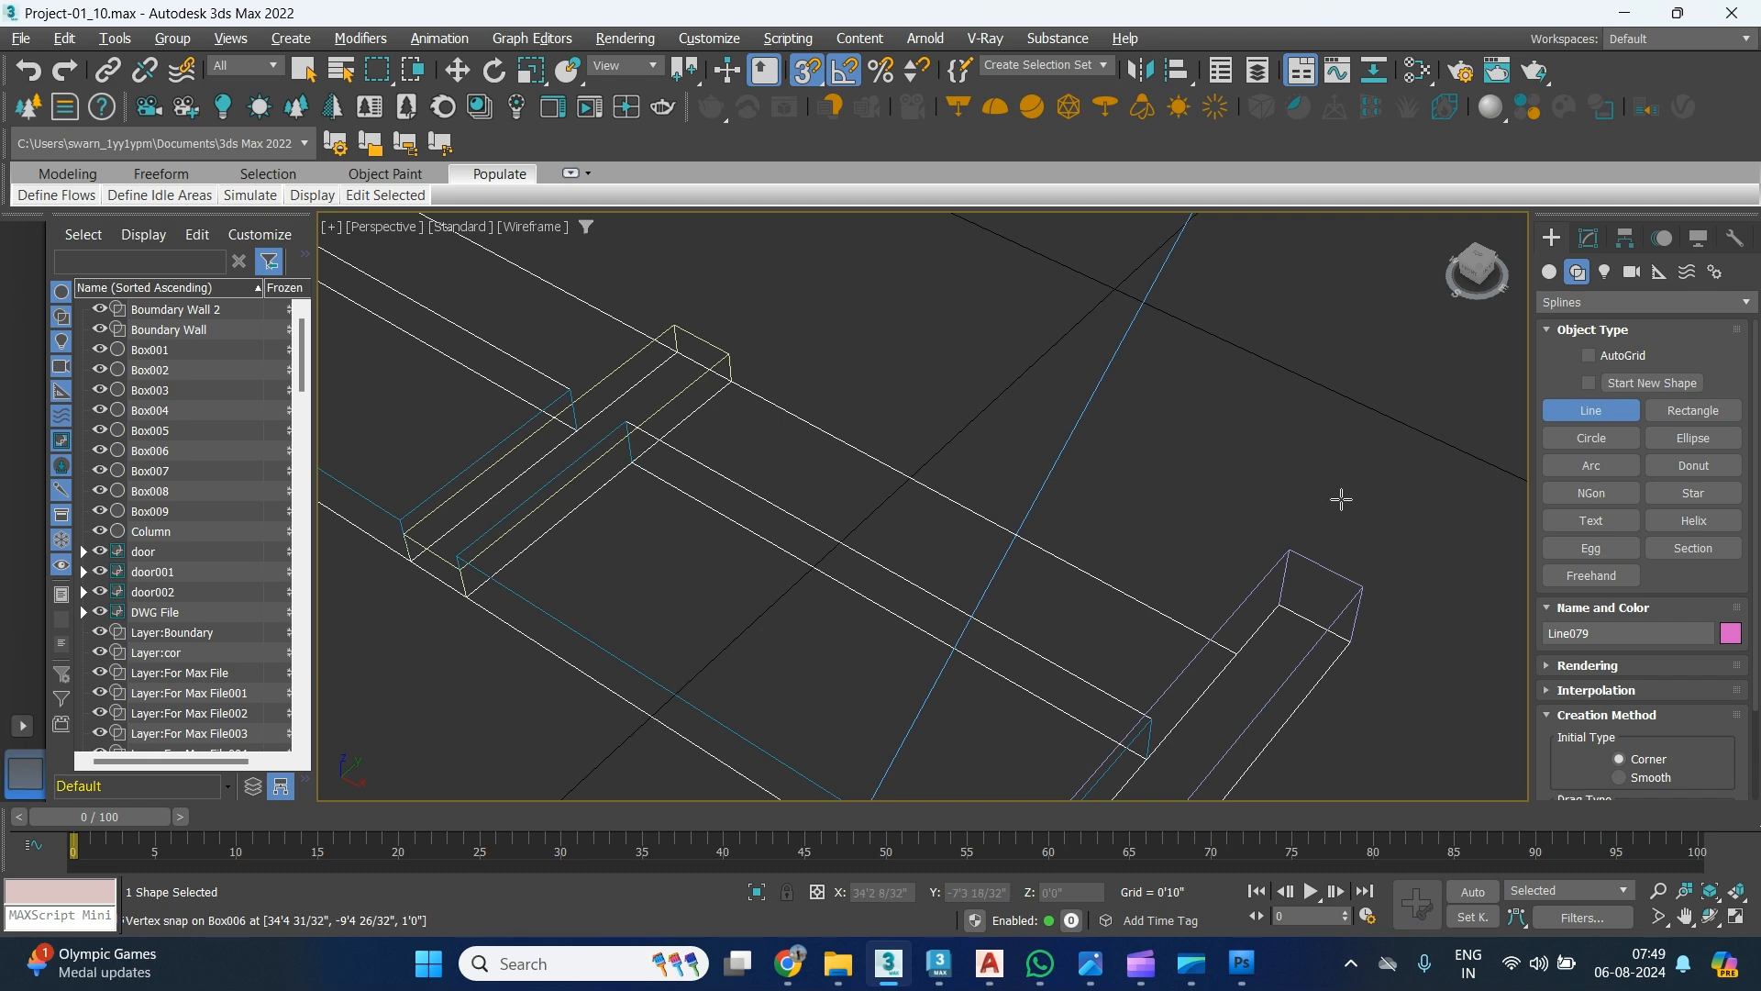
Finish the three-line spline Line079 along the stone panels and apply a Sweep modifier to it.
right_click(1324, 468)
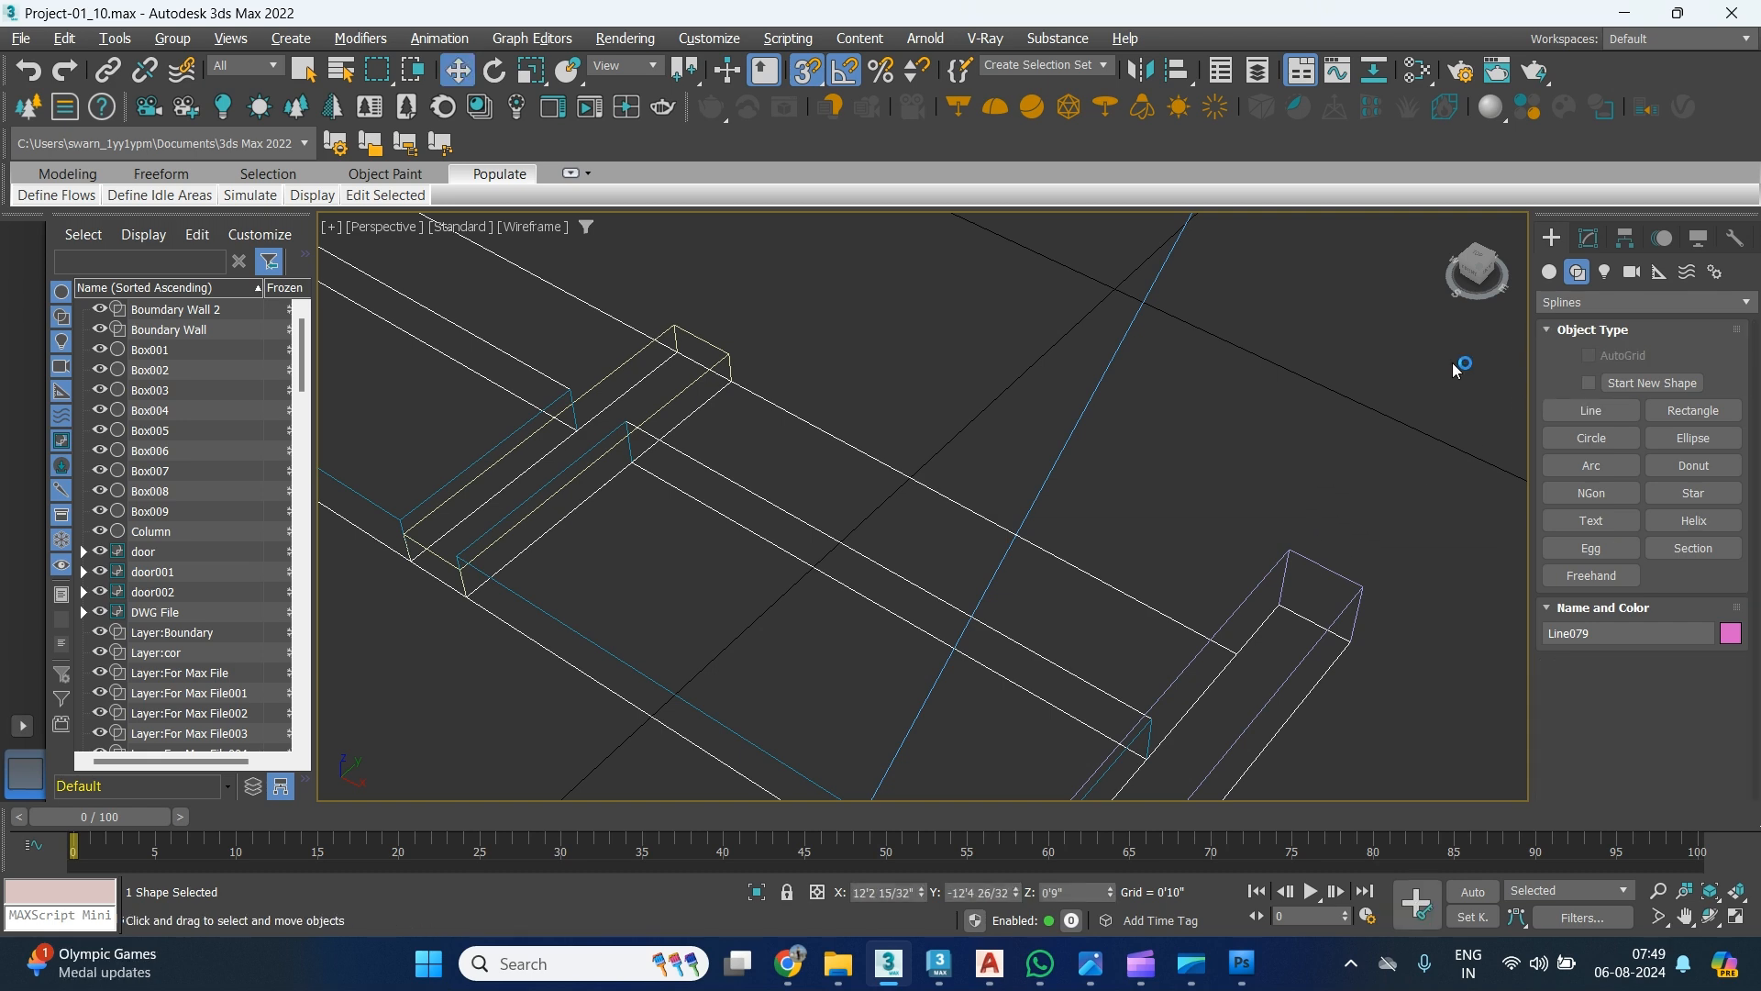
scroll(1452, 365, down, 2)
middle_drag(747, 369, 746, 542)
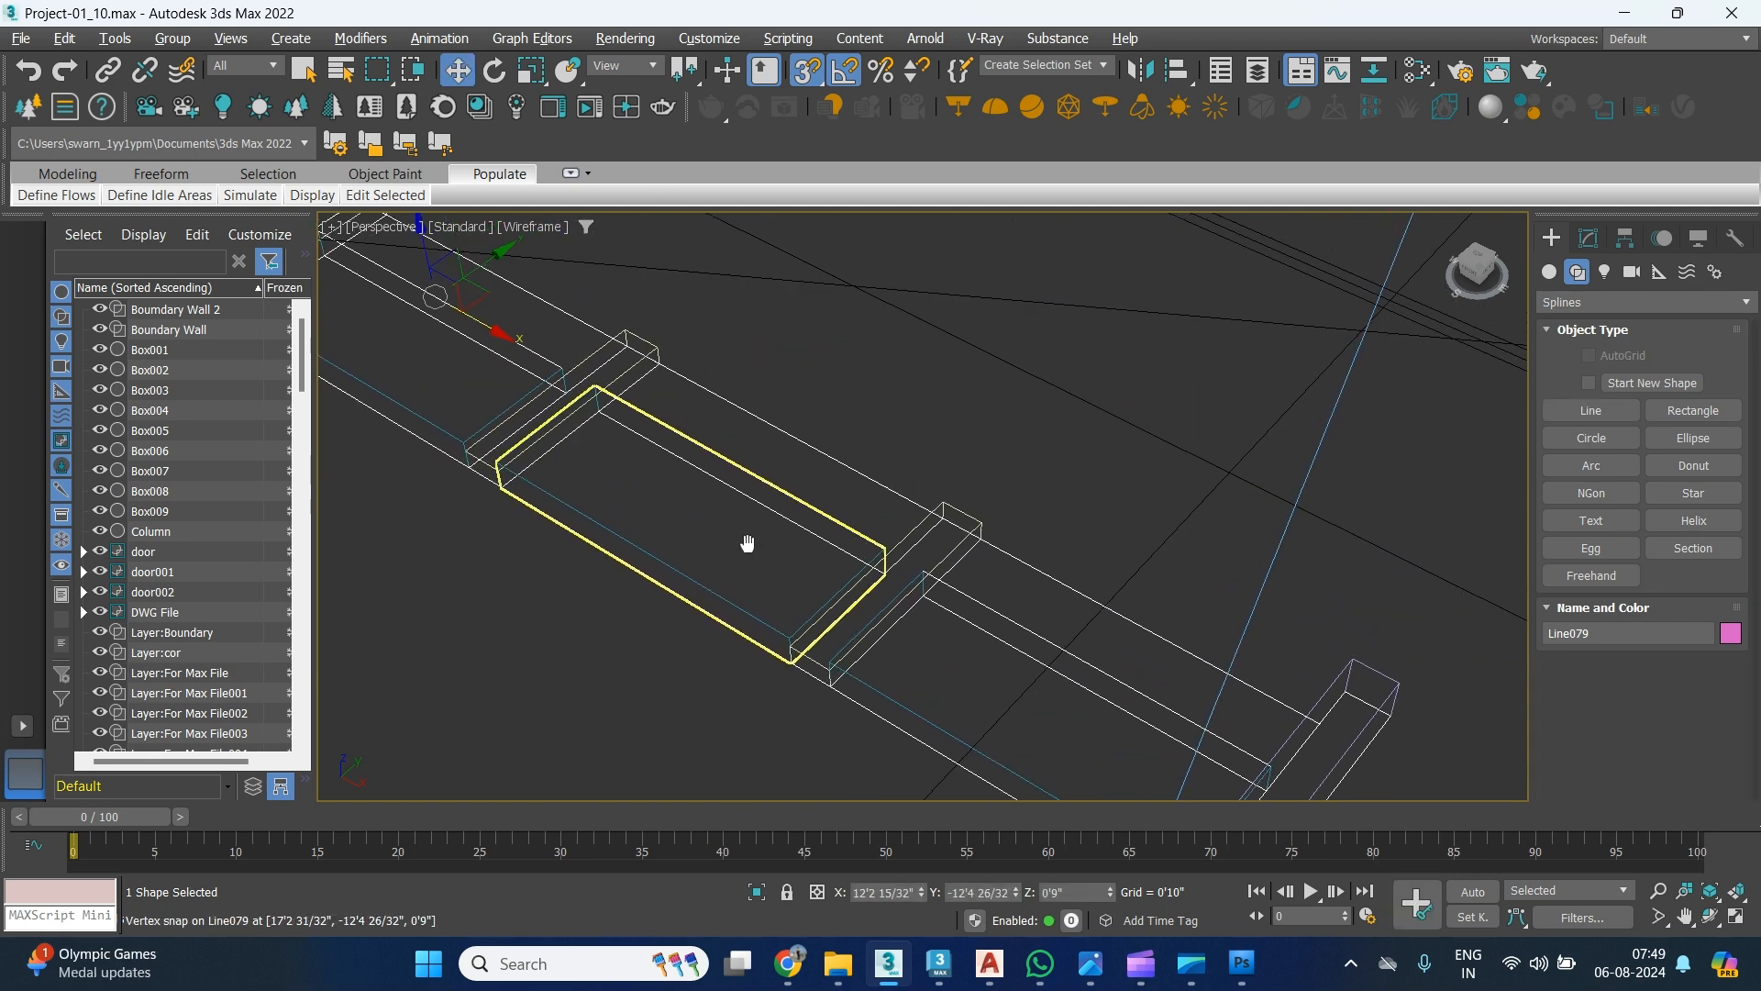
scroll(688, 516, down, 2)
drag(575, 353, 623, 234)
key(ctrl+z)
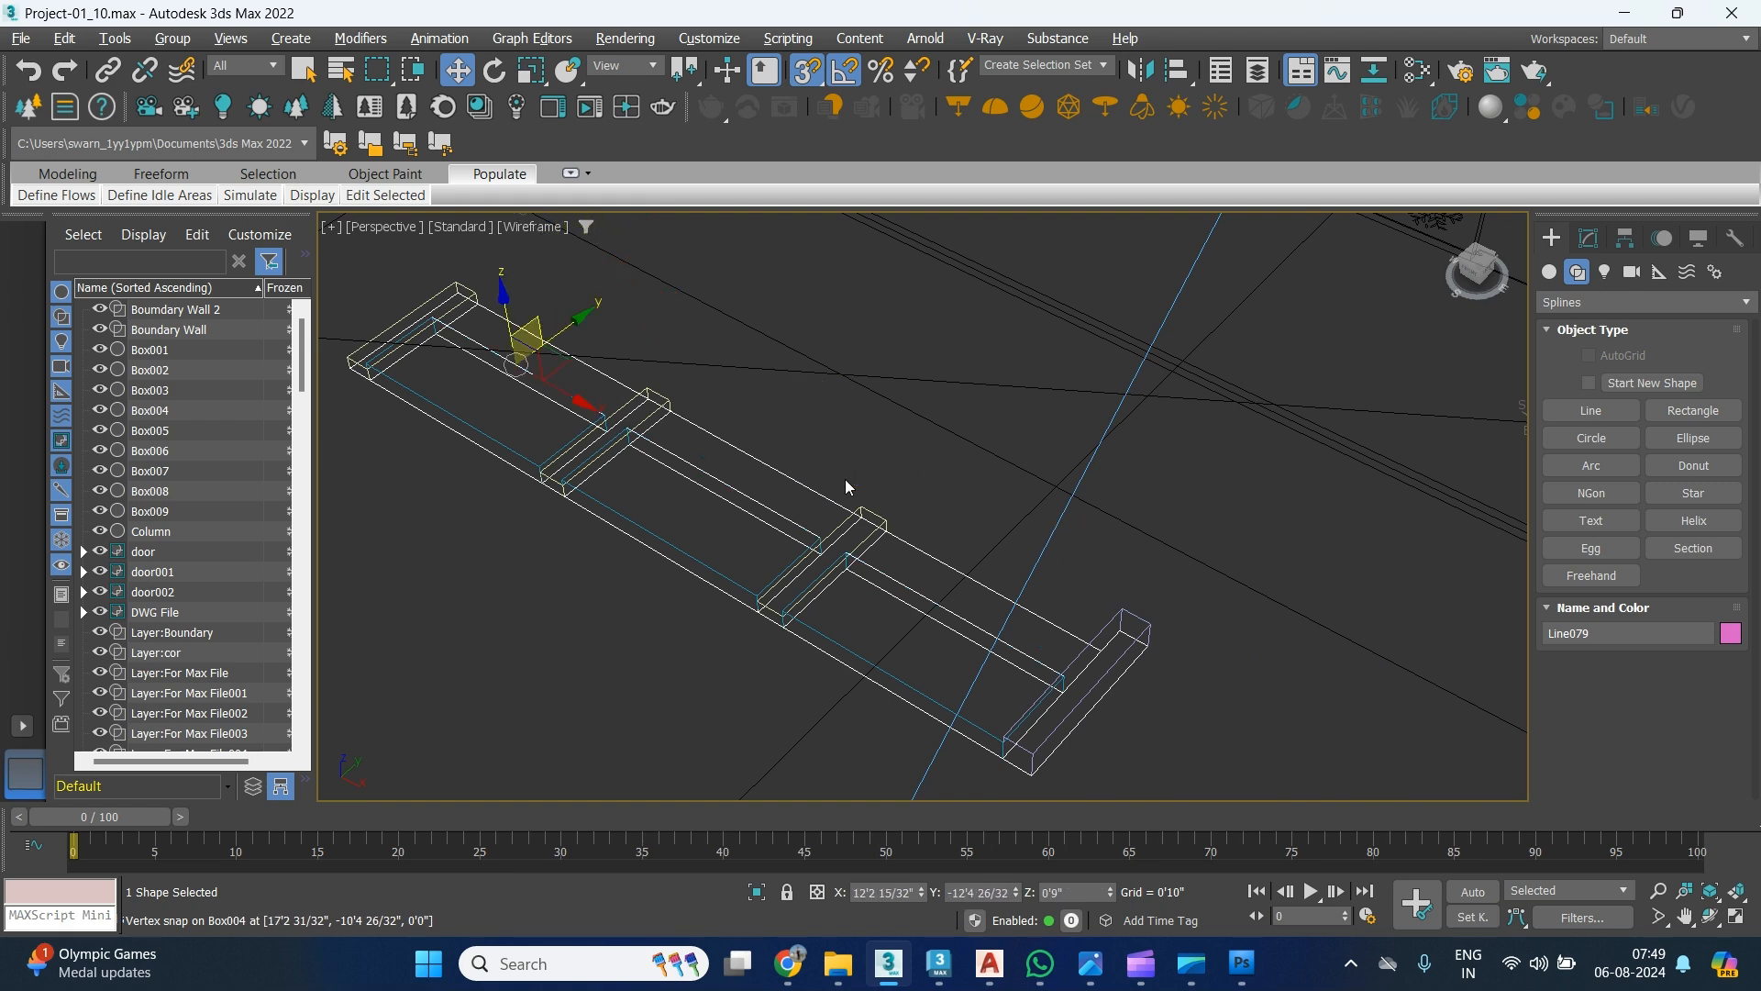
click(1592, 238)
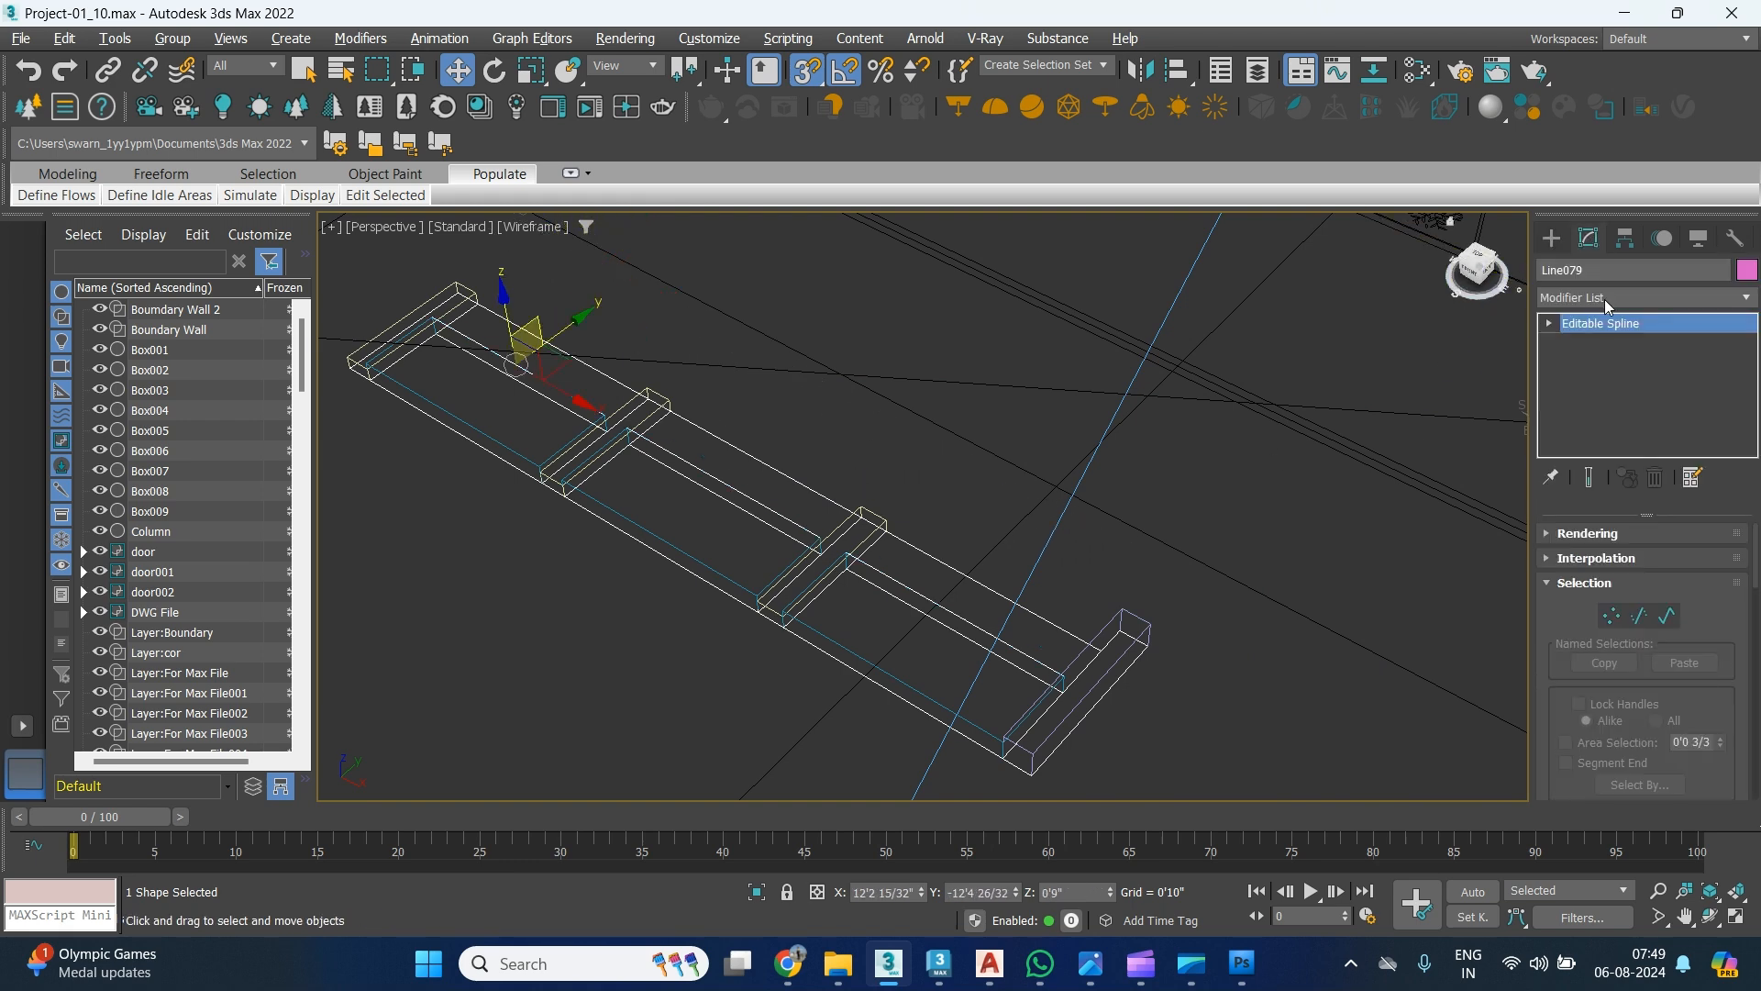
click(1605, 297)
text(sw)
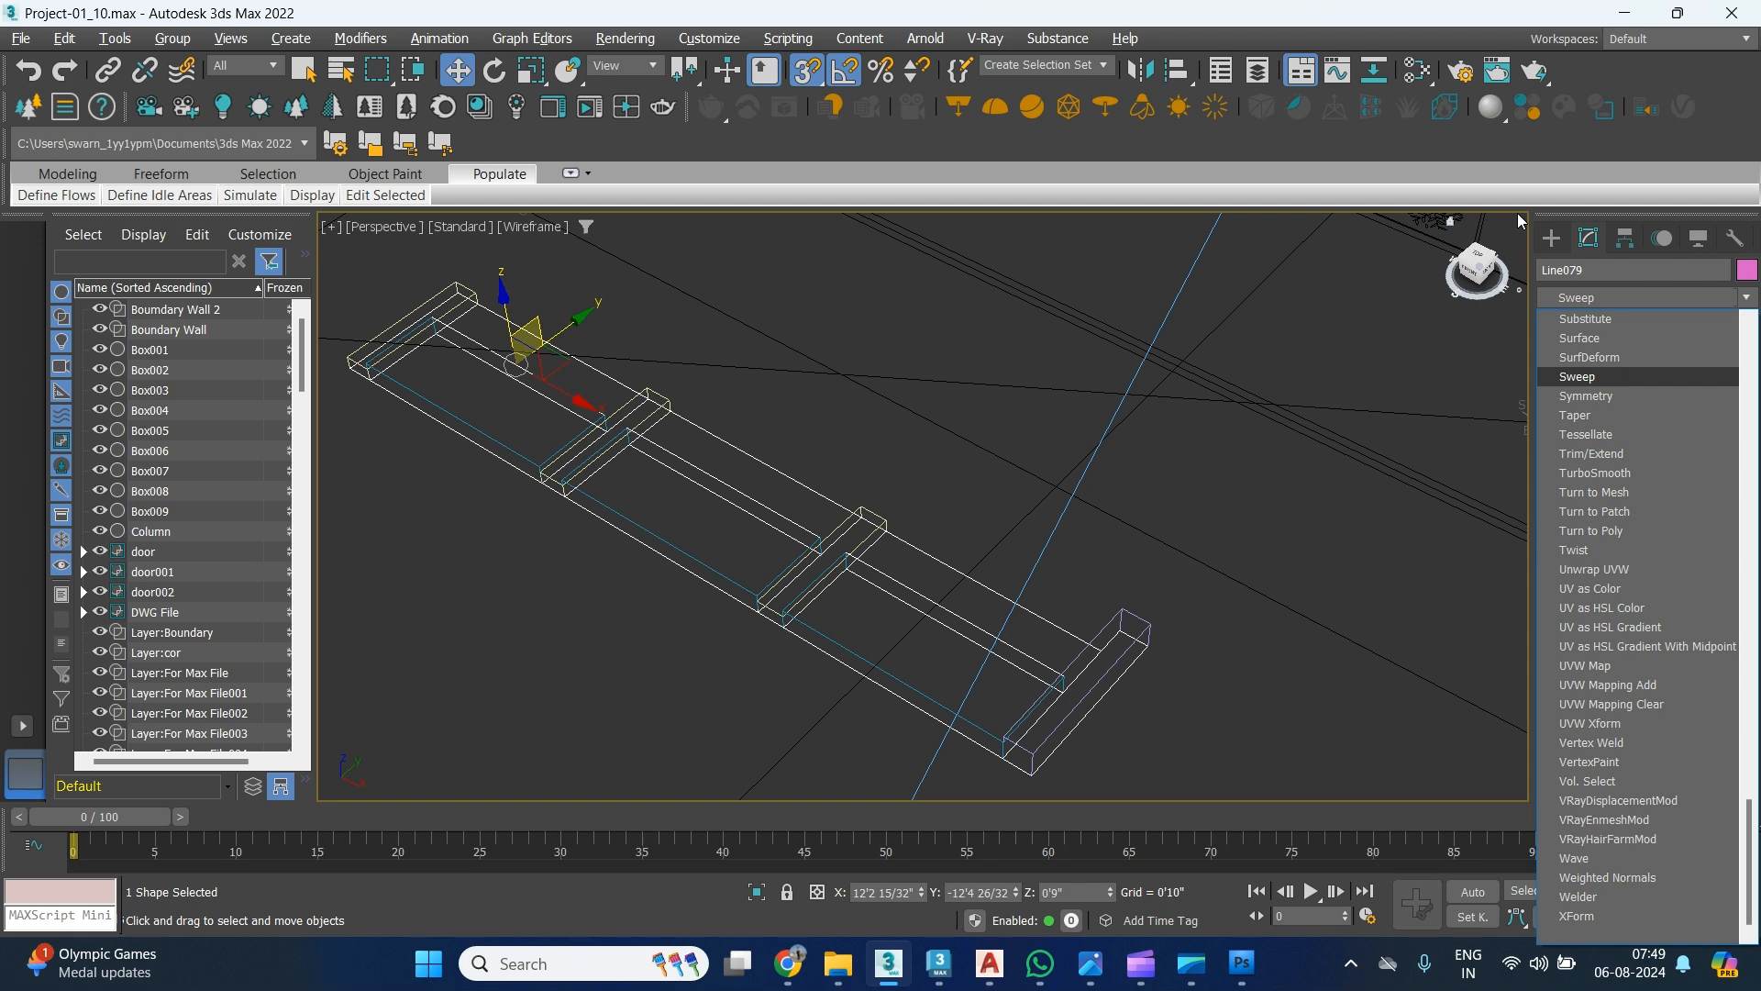
key(Return)
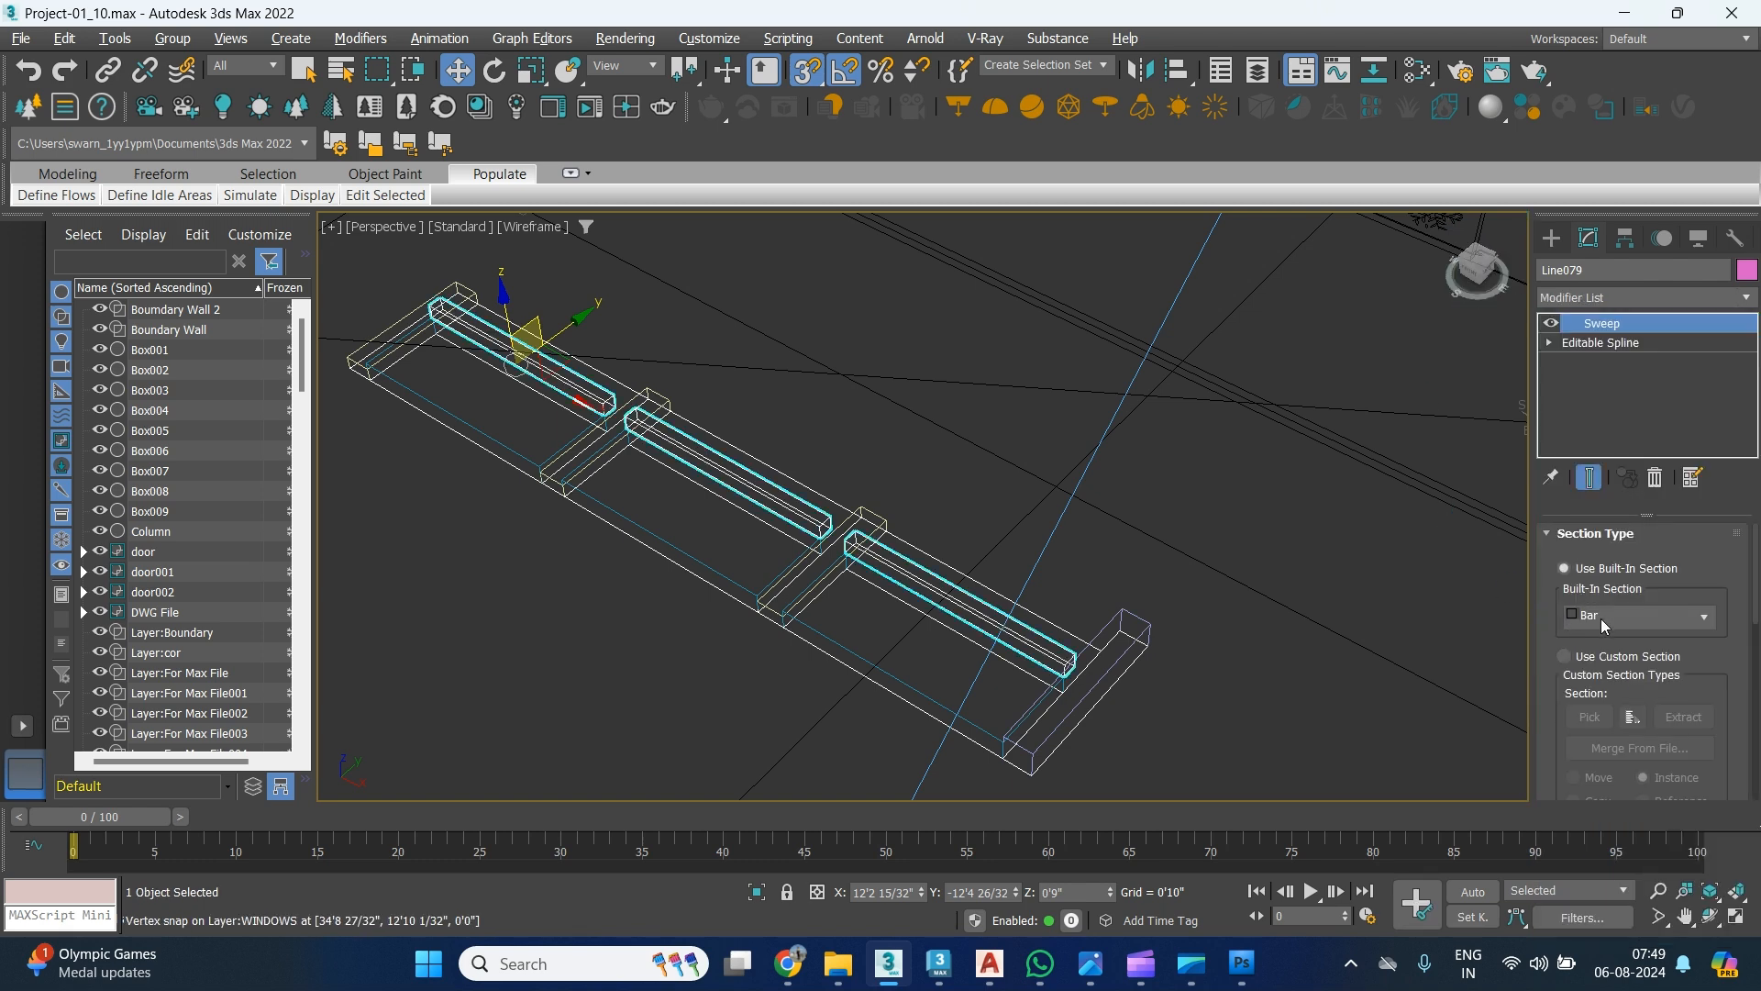
Check the boundary wall railing in the reference image 3ds Max Project 1.jpg, and switch to the AutoCAD drawing.
key(alt+Tab)
key(alt+Tab)
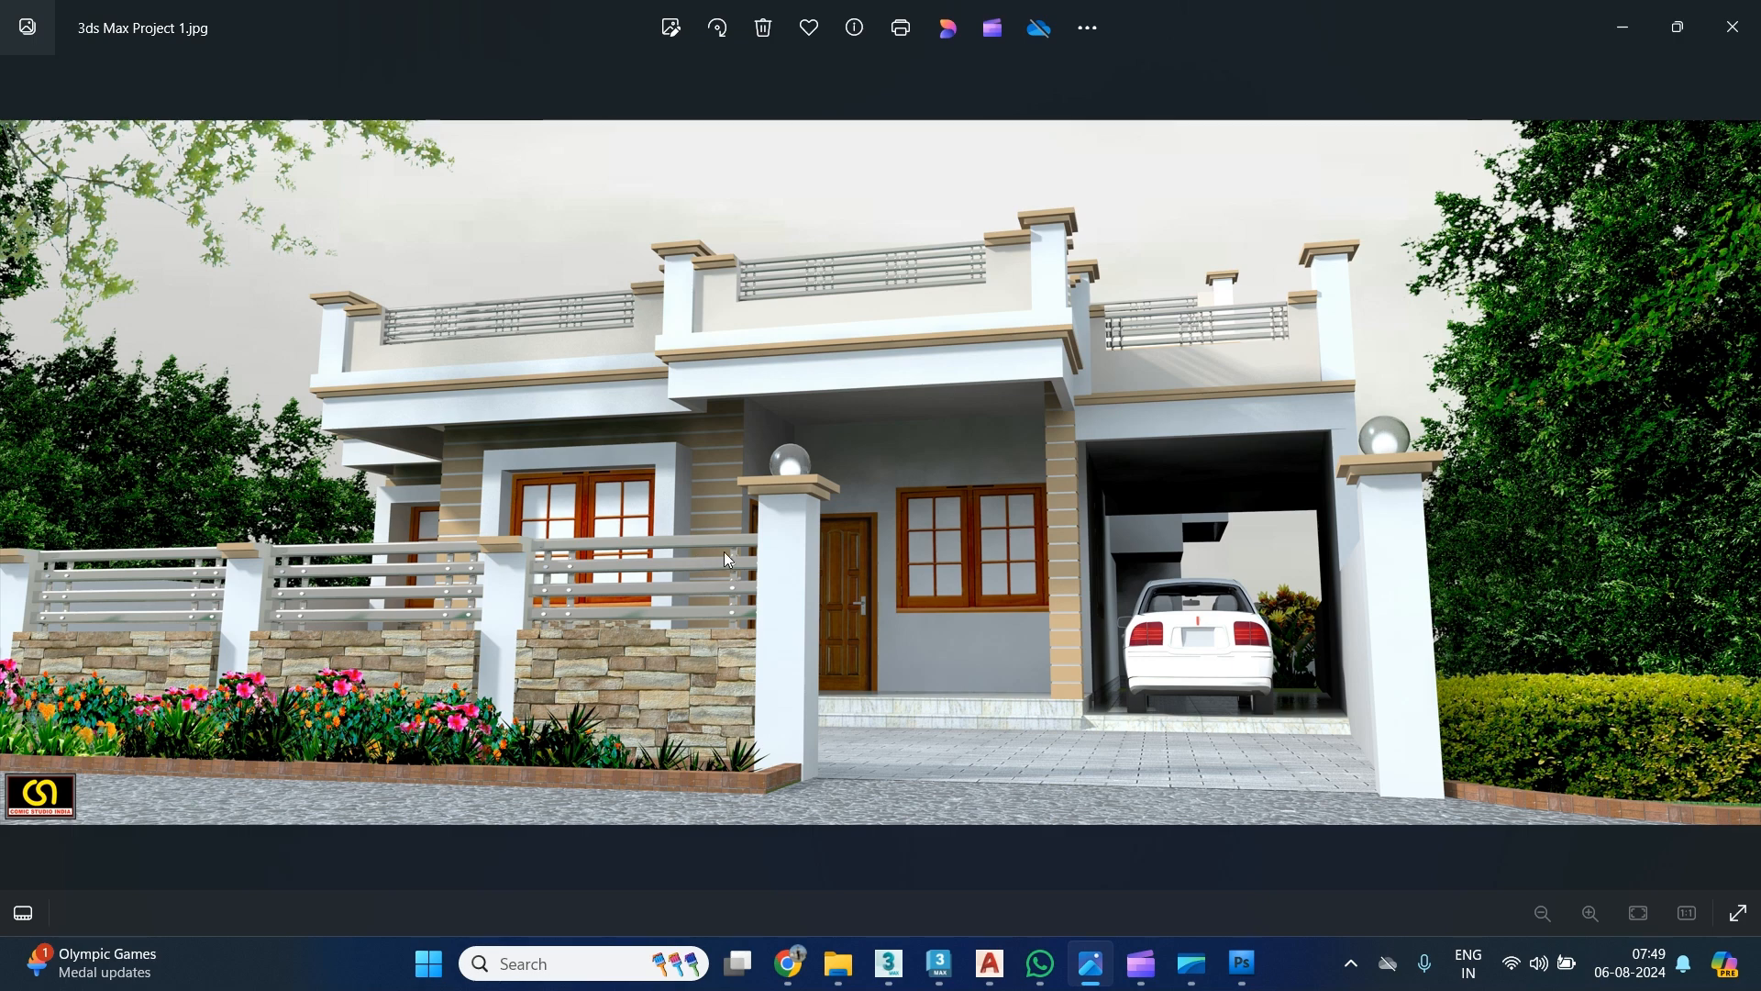
click(990, 963)
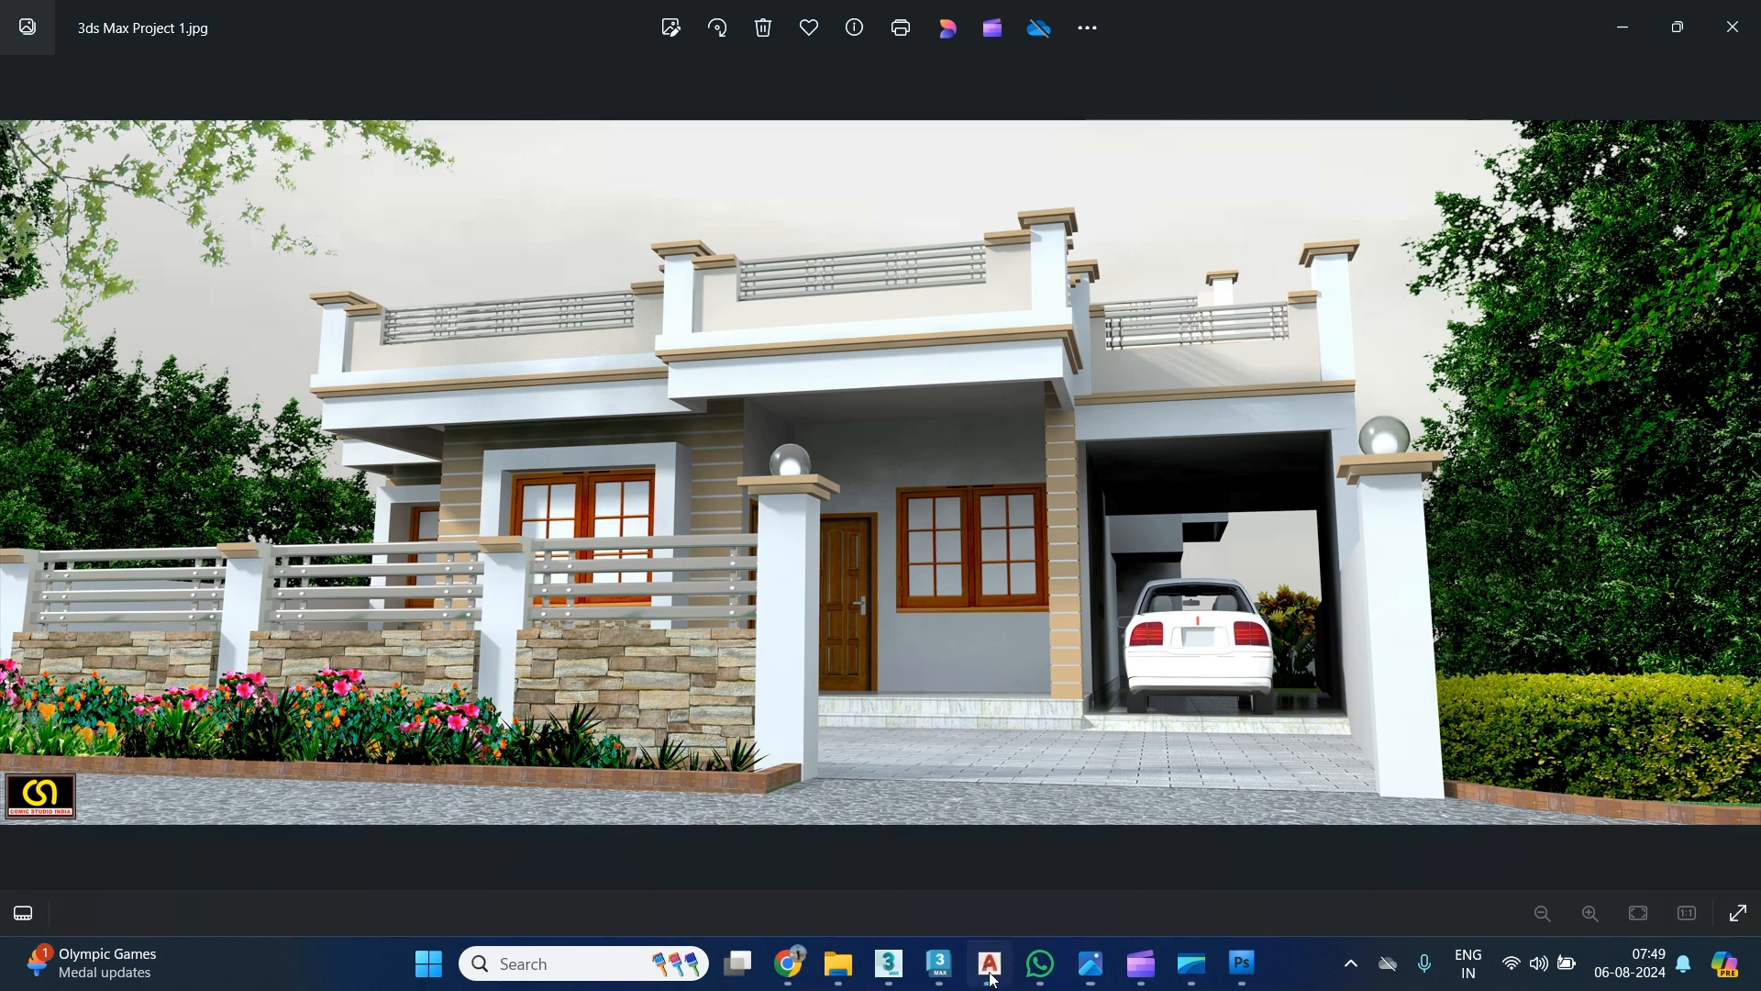
Offset the top line of the boundary wall elevation downward seven times at 3" spacing to lay out the railing bars.
scroll(645, 653, up, 10)
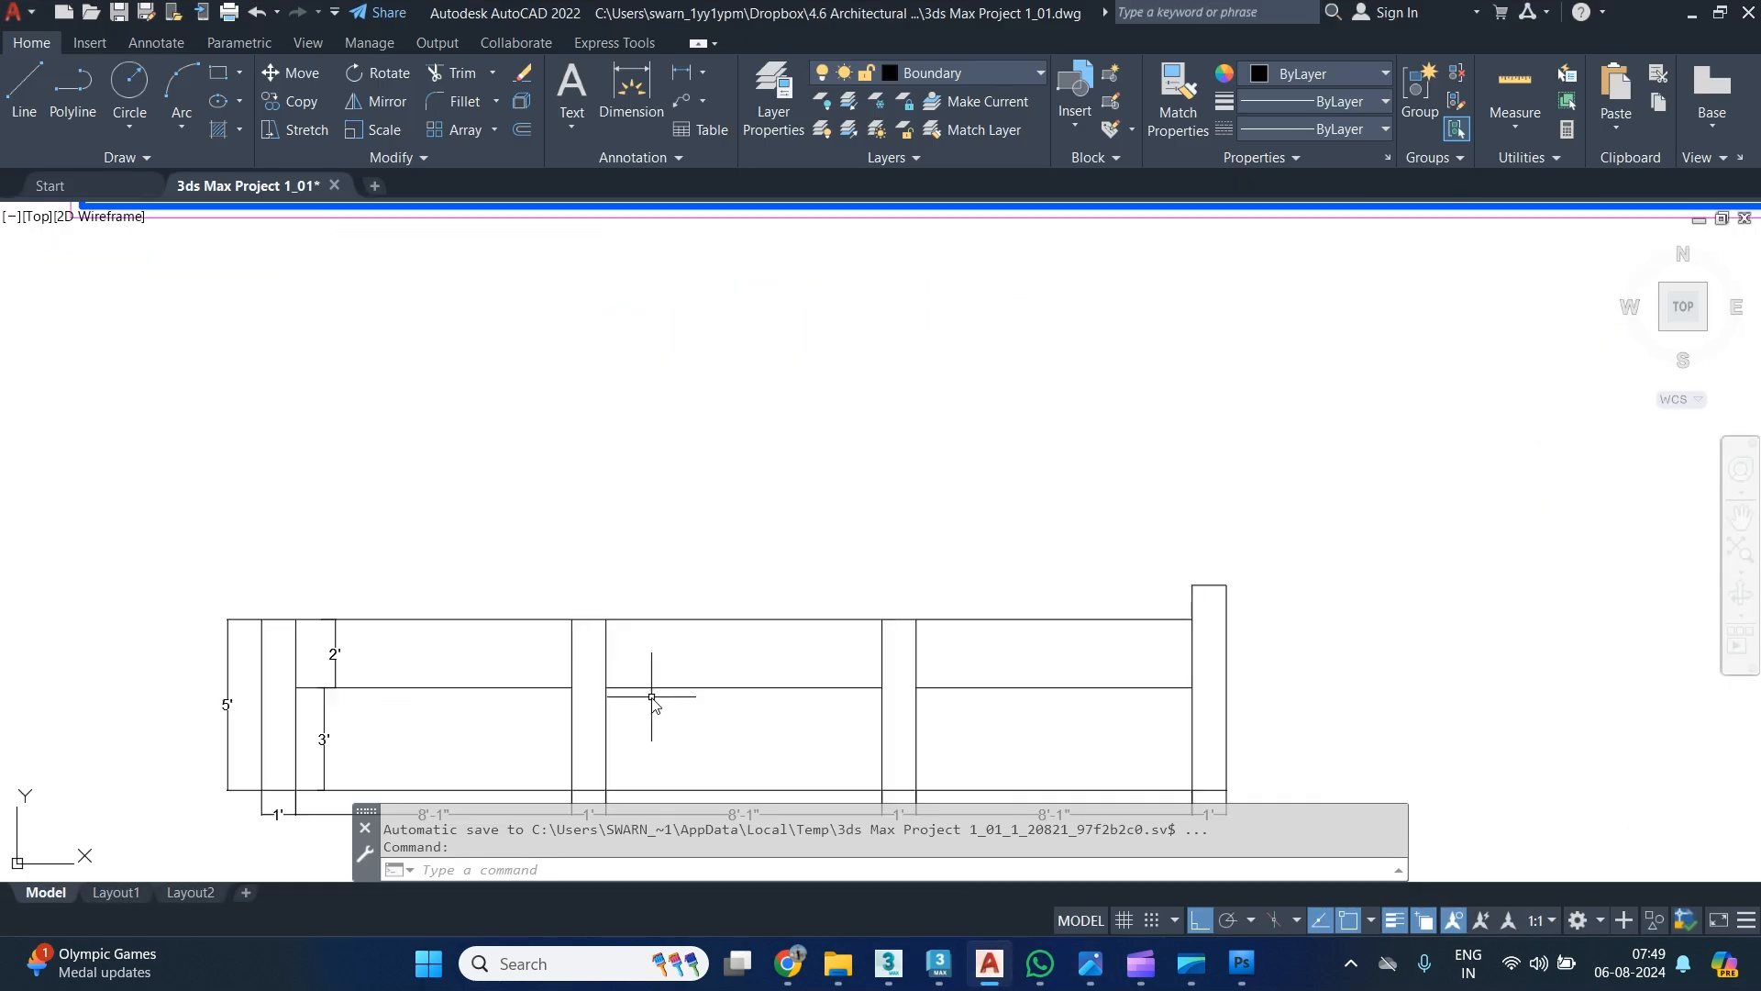
middle_drag(818, 626, 826, 511)
text(o)
key(Return)
text(3)
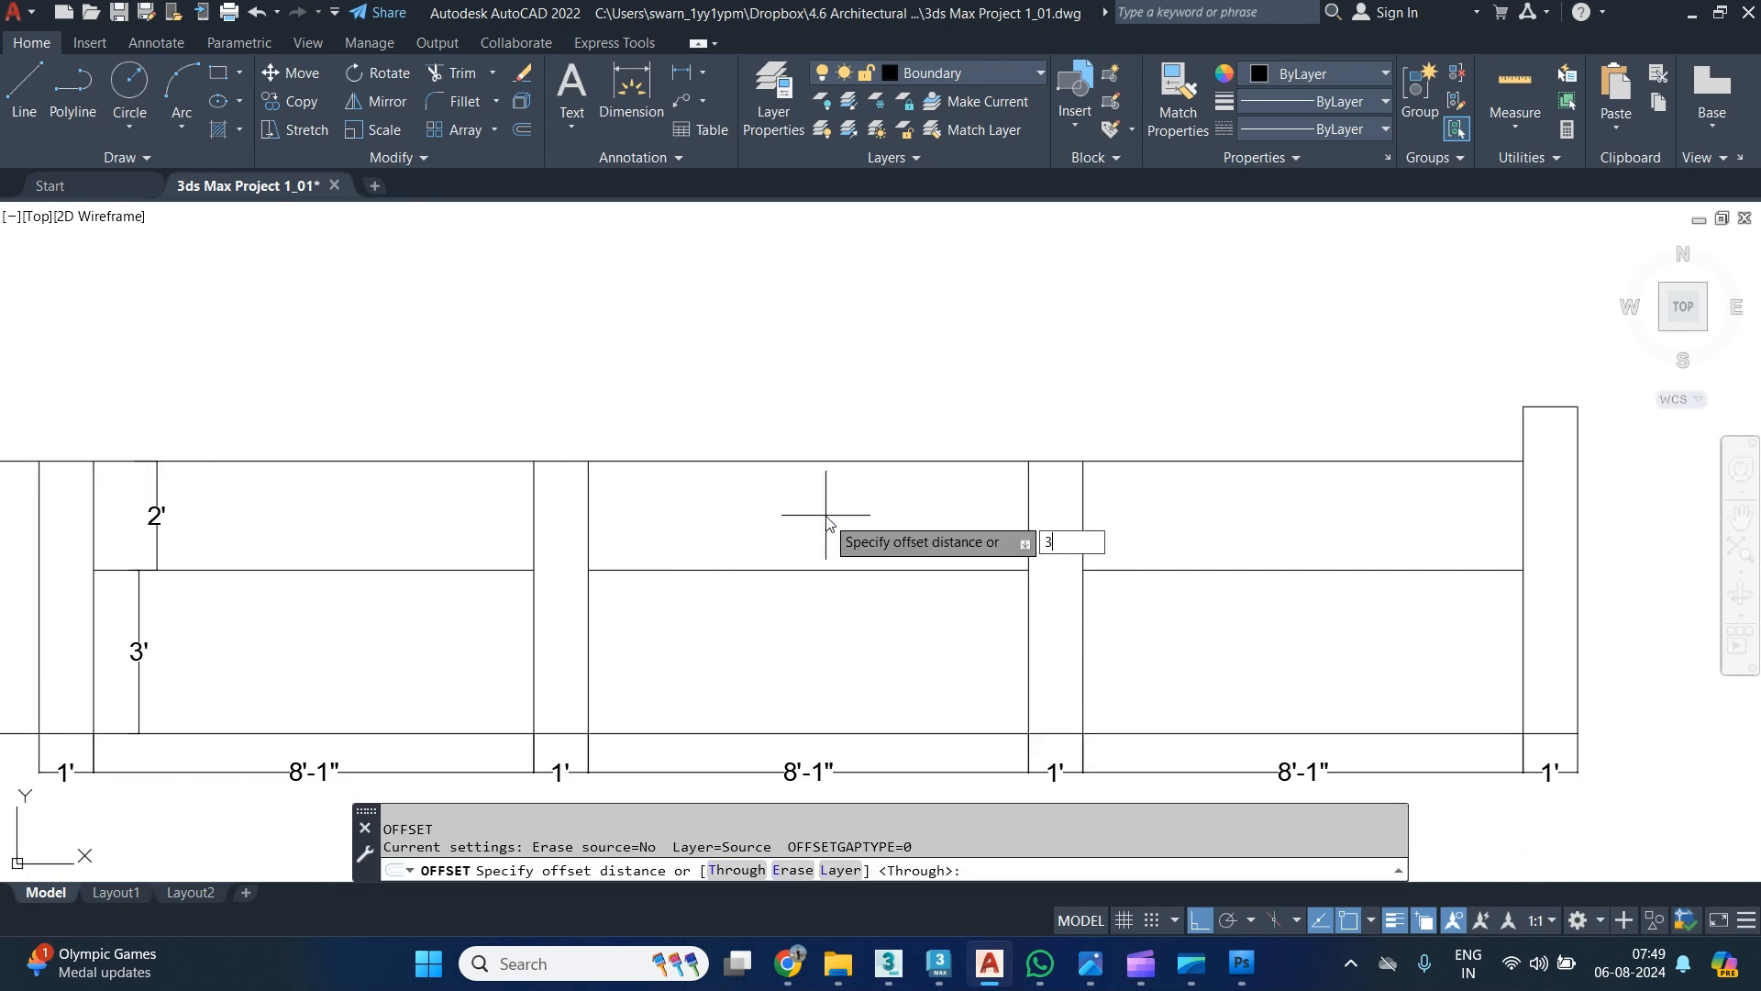
key(Return)
click(859, 460)
click(873, 479)
click(884, 474)
click(906, 498)
click(908, 489)
click(911, 503)
click(914, 502)
click(920, 519)
click(921, 515)
click(916, 538)
click(924, 529)
click(920, 552)
click(931, 544)
click(946, 561)
key(Return)
Hatch four alternate strips of the middle railing bay, including the topmost, with a Solid fill in color 99,100,102.
scroll(950, 578, up, 3)
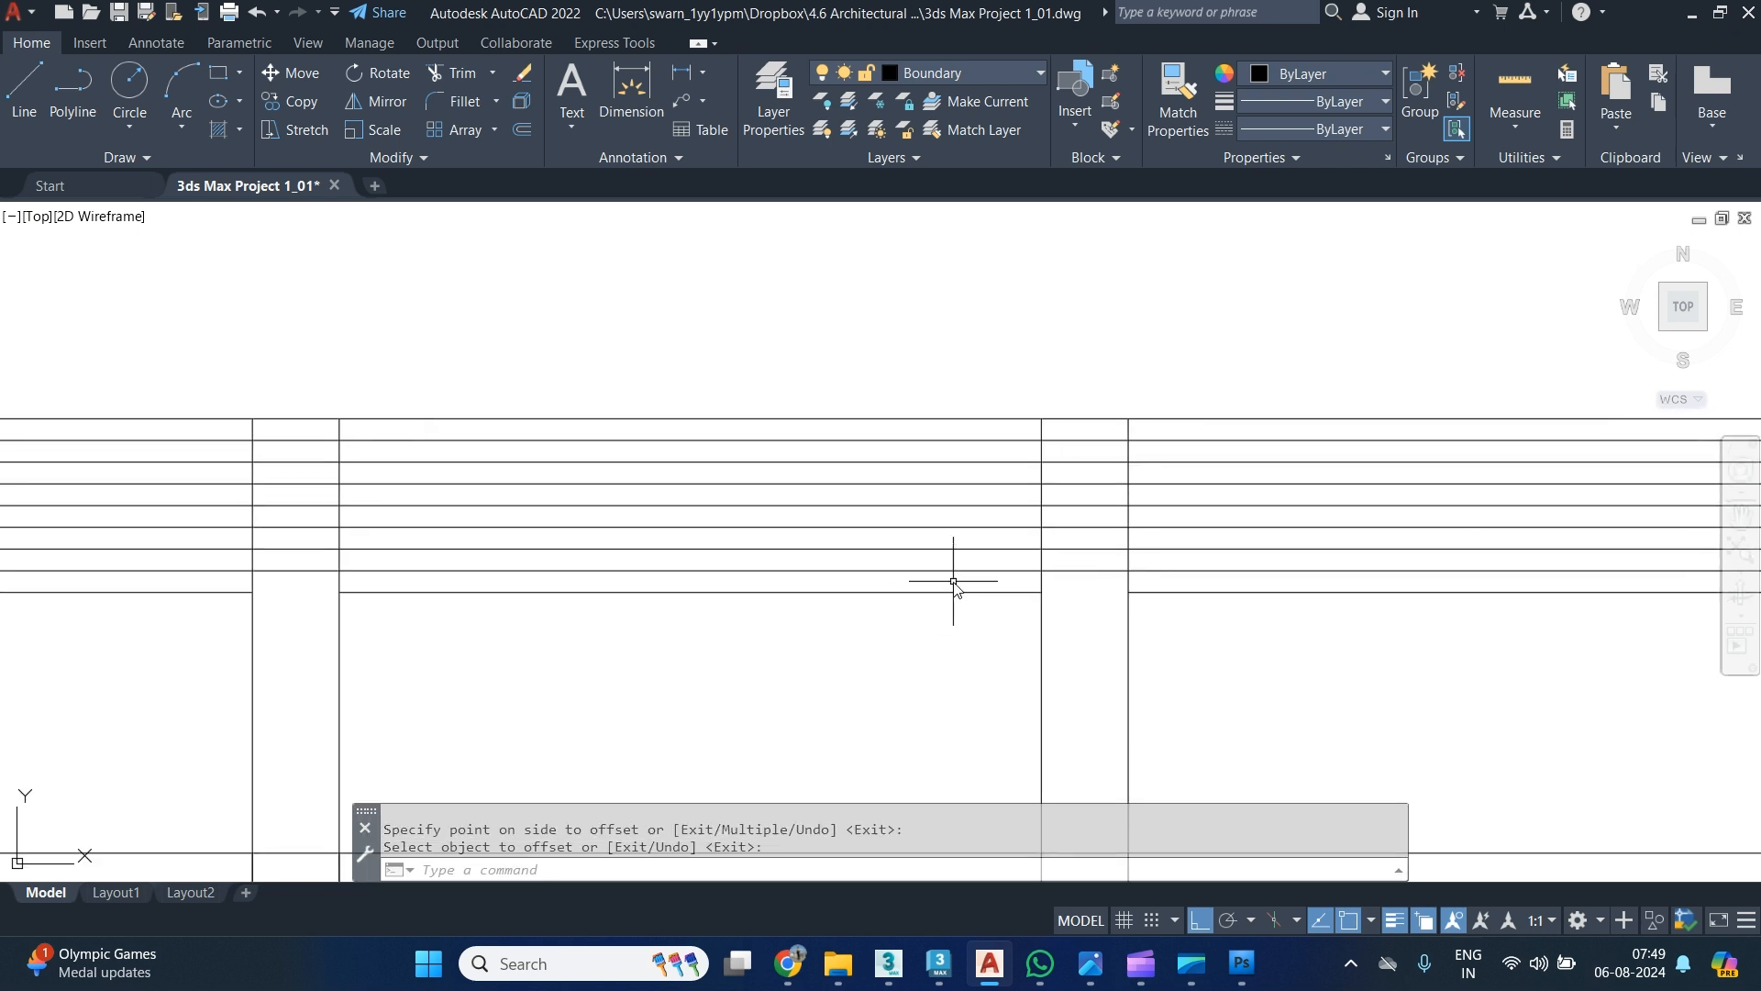
text(h)
key(Return)
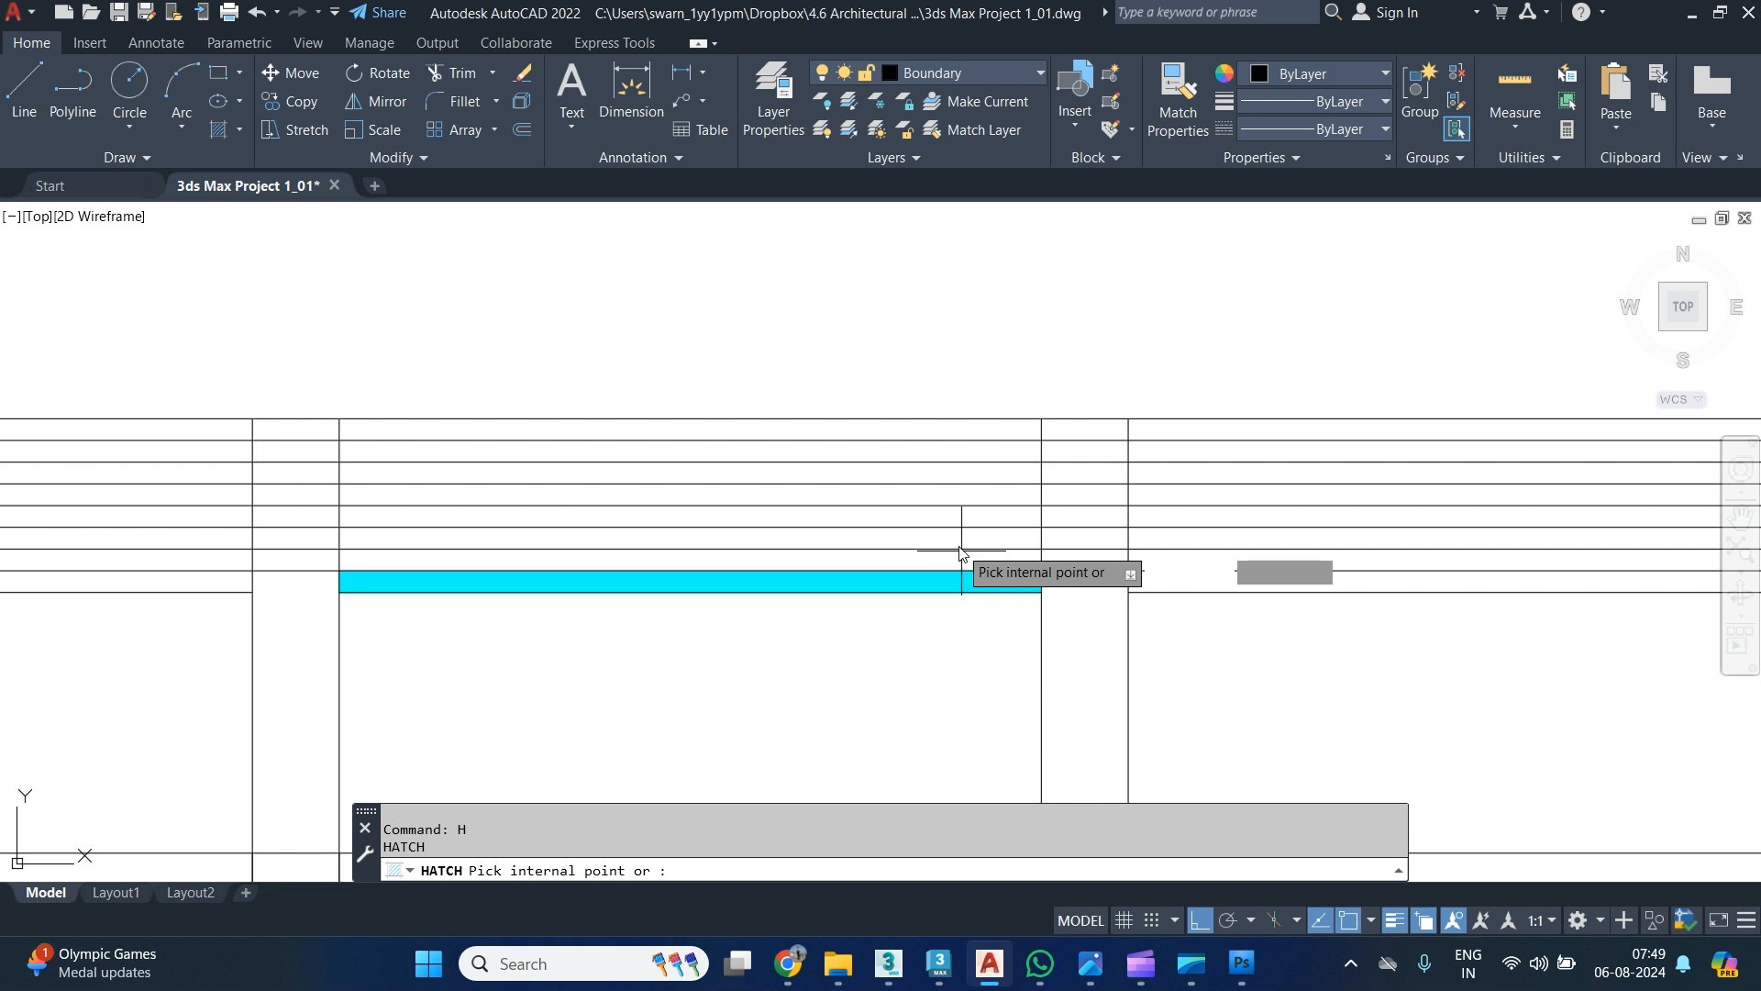
click(210, 96)
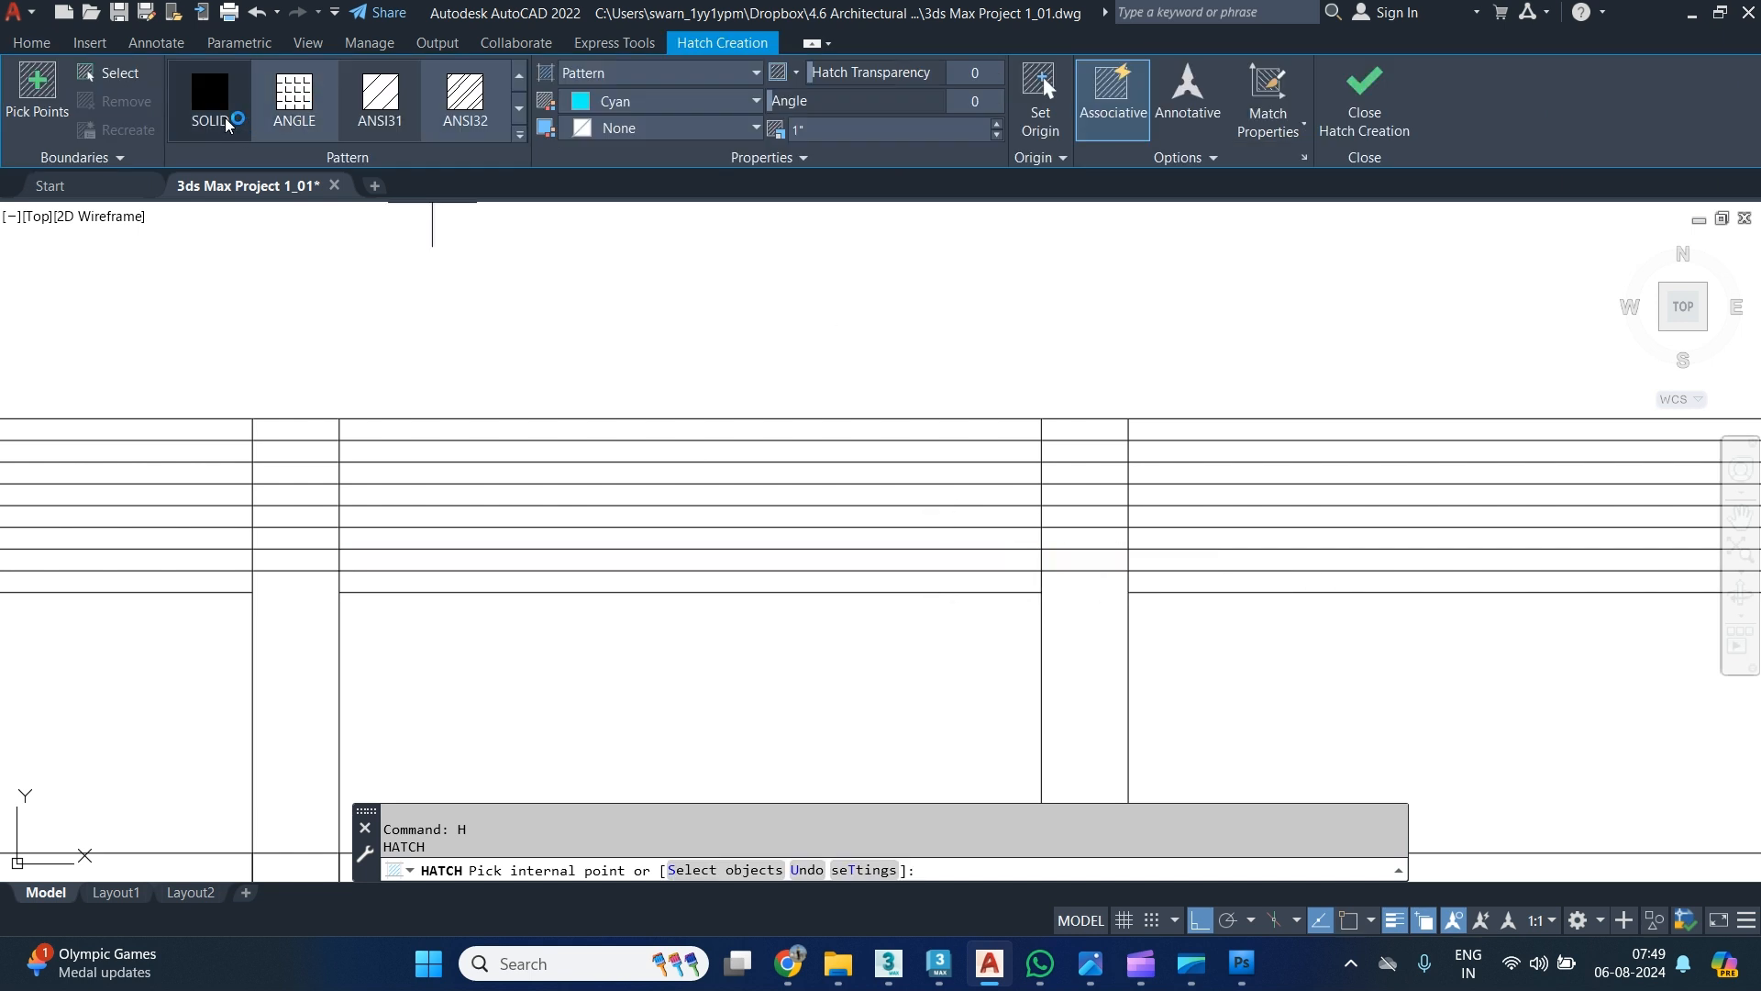
click(640, 103)
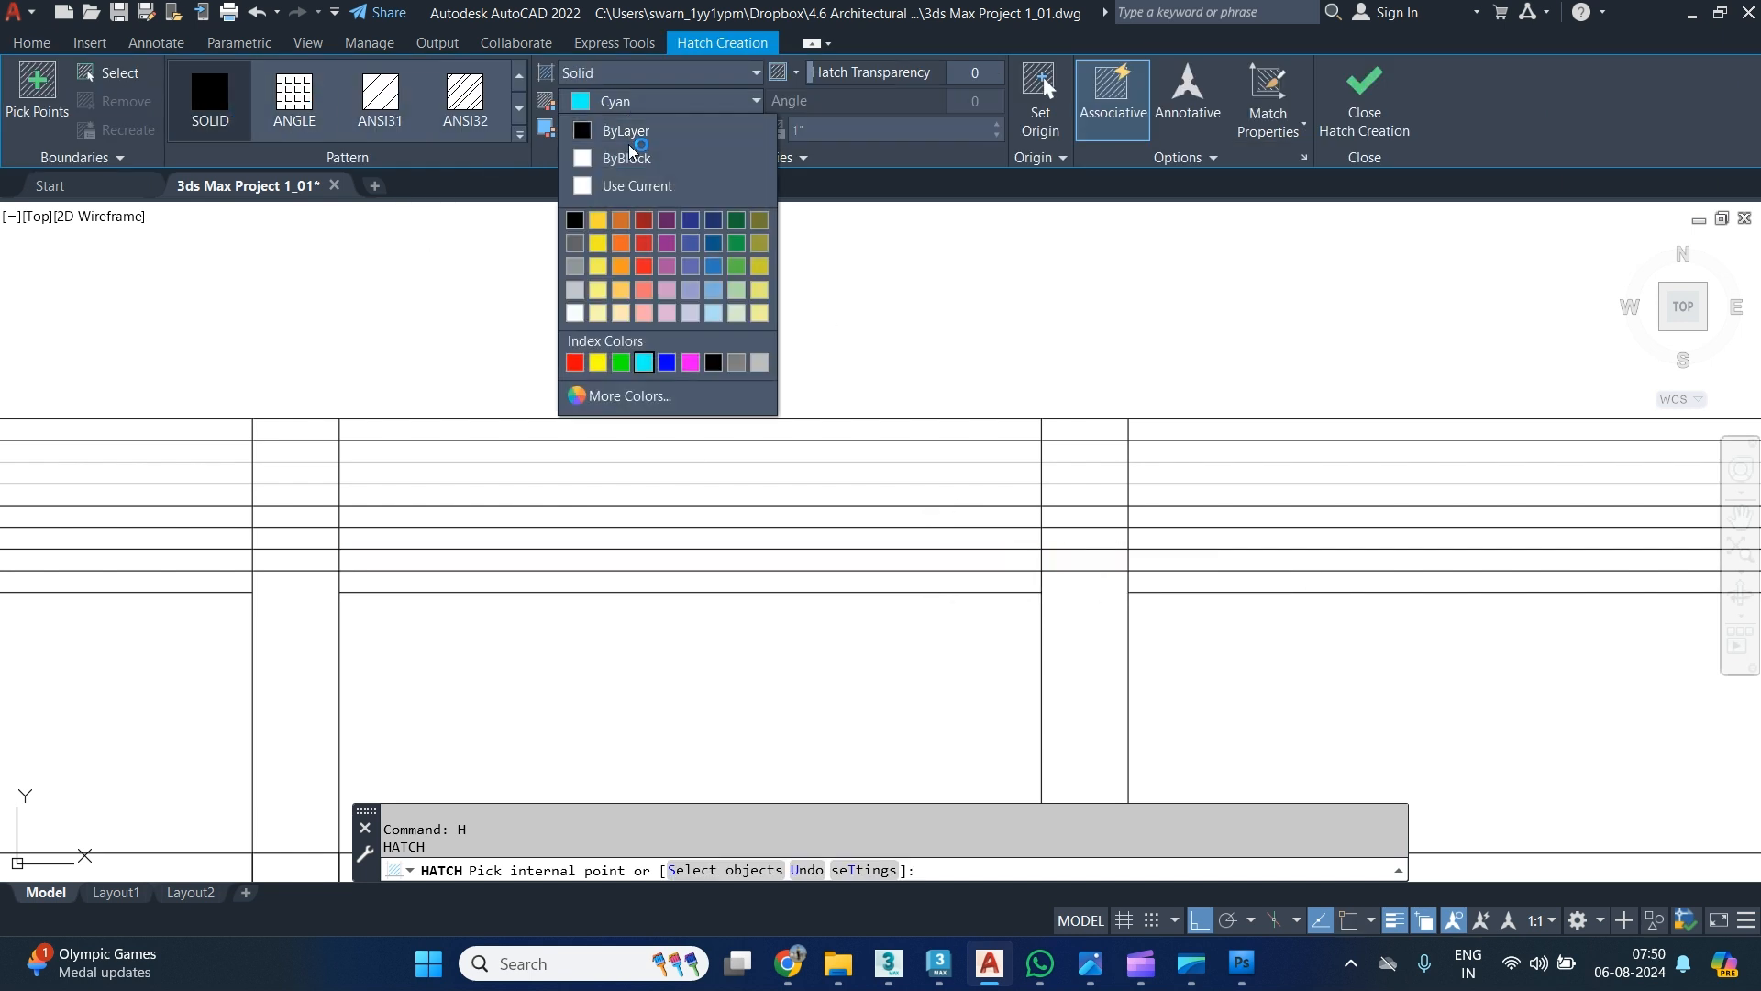
click(580, 243)
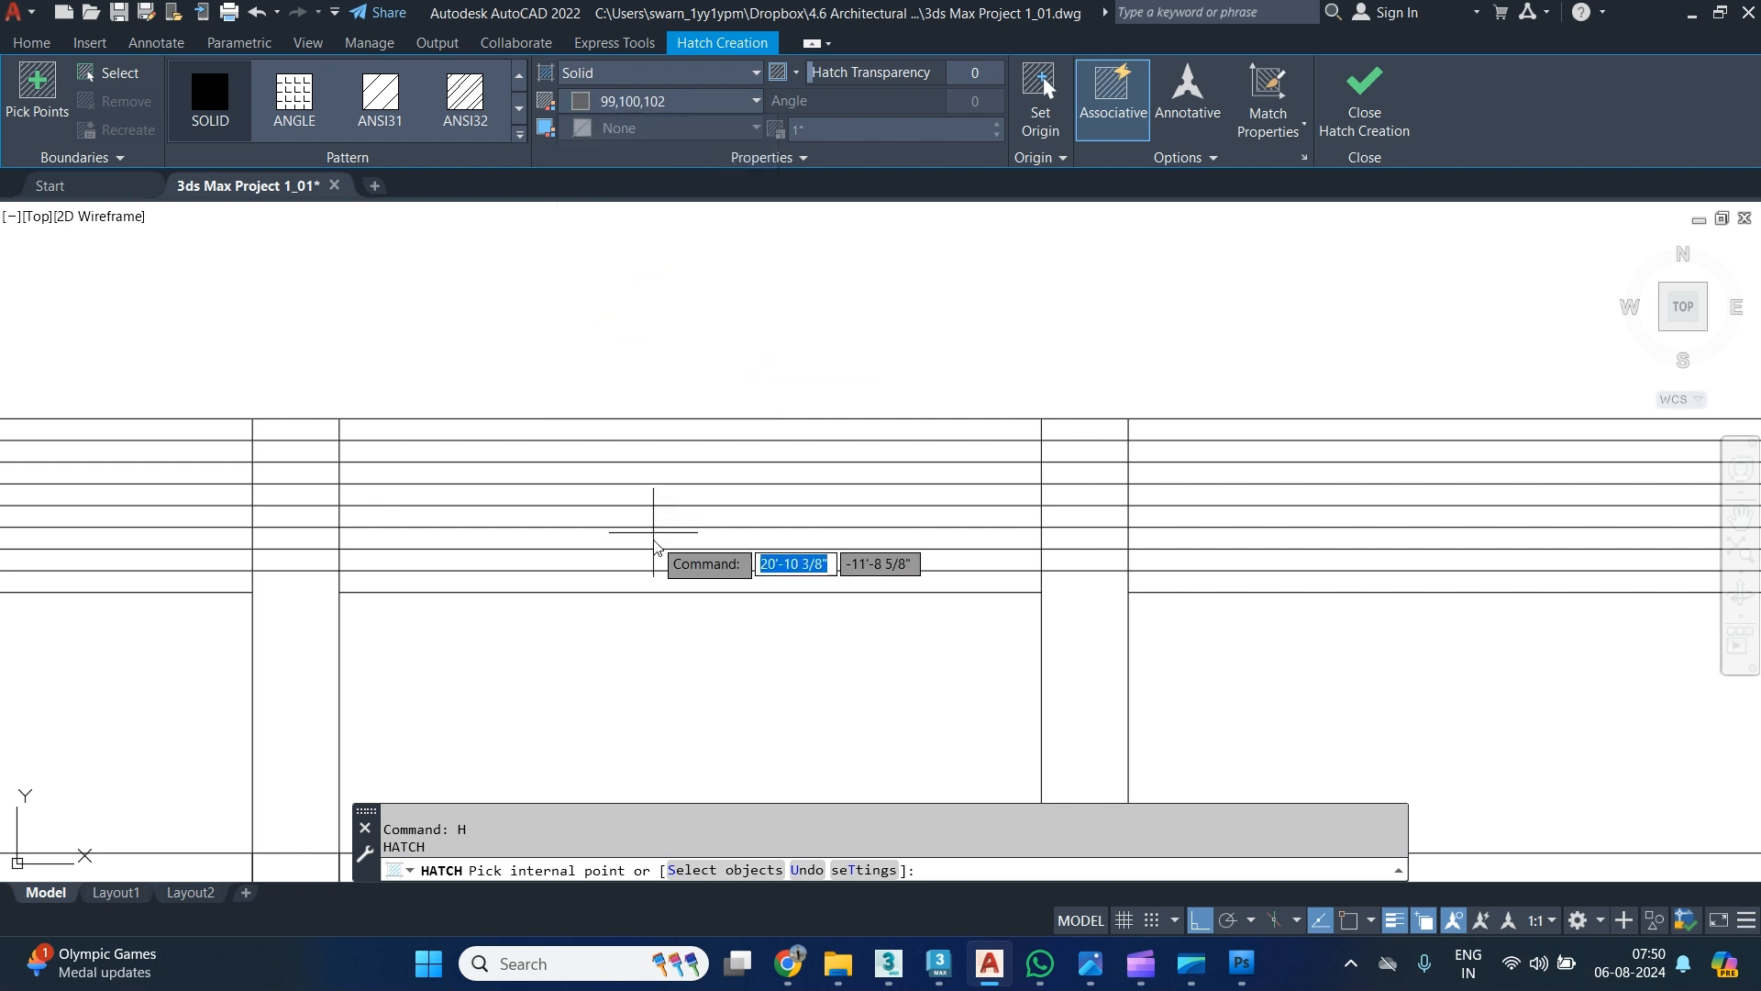
click(652, 568)
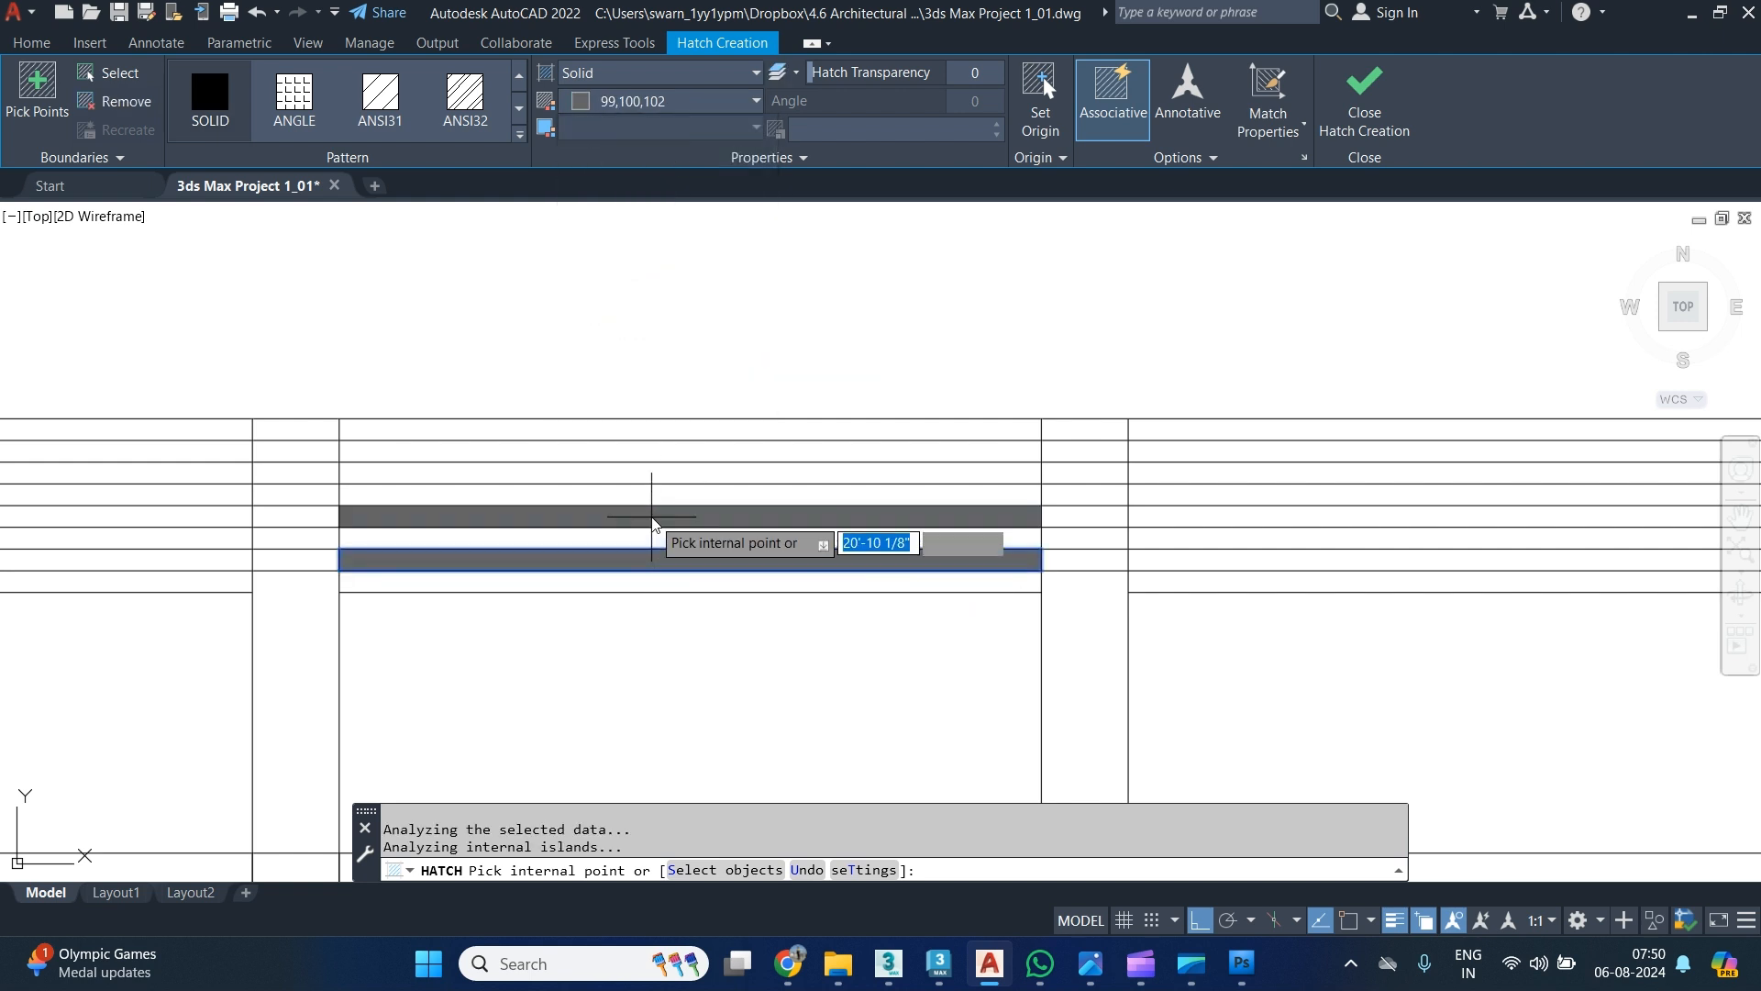
click(647, 513)
click(615, 473)
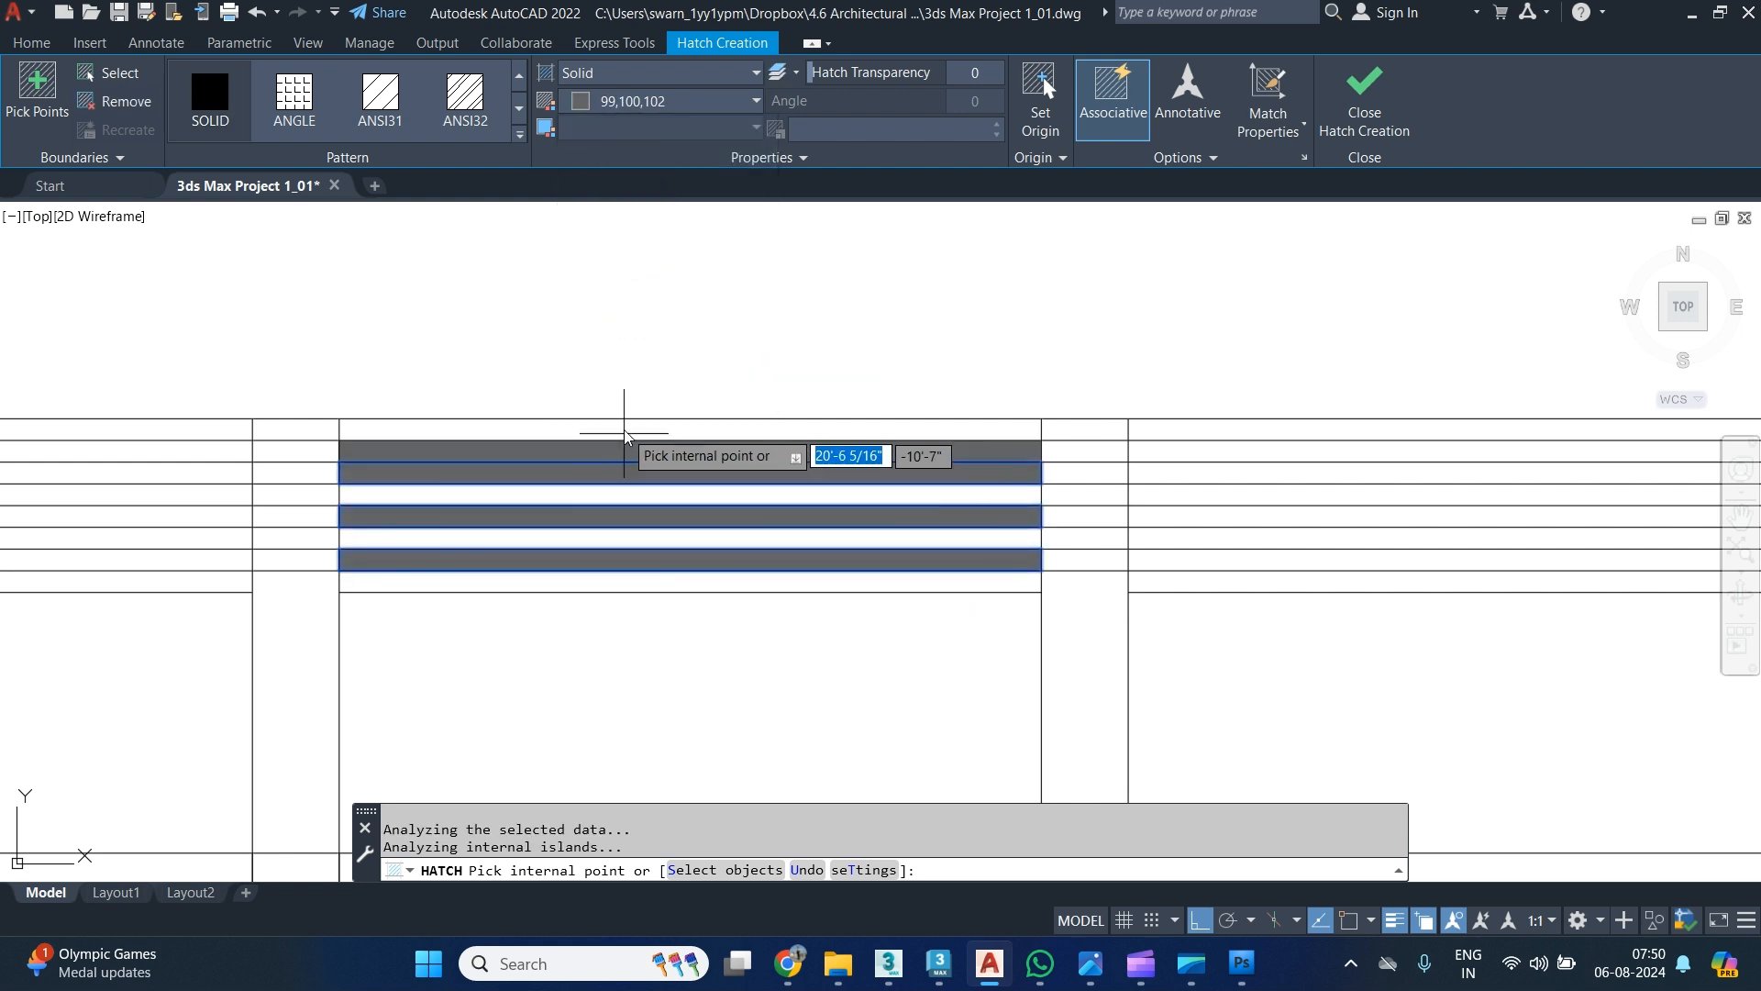
click(625, 427)
key(Return)
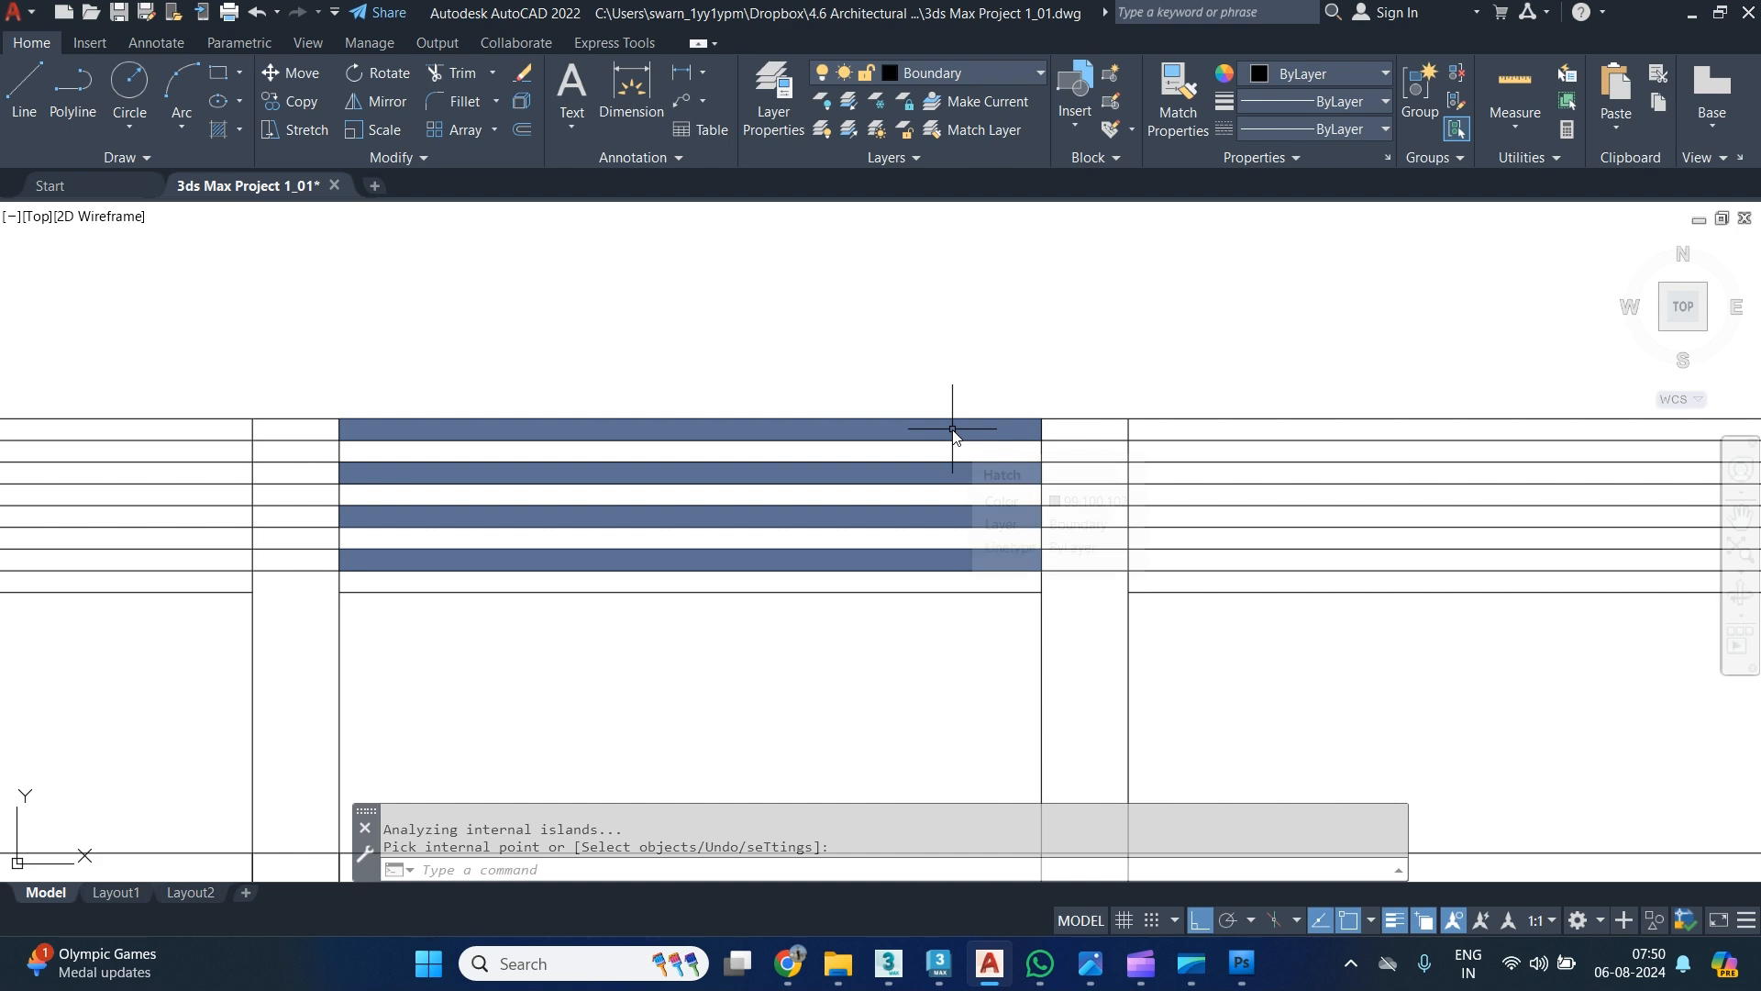
Compare with the reference image, then switch to Photoshop and examine the railing bars, uprights and bolts of the boundary wall up close.
key(alt+Tab)
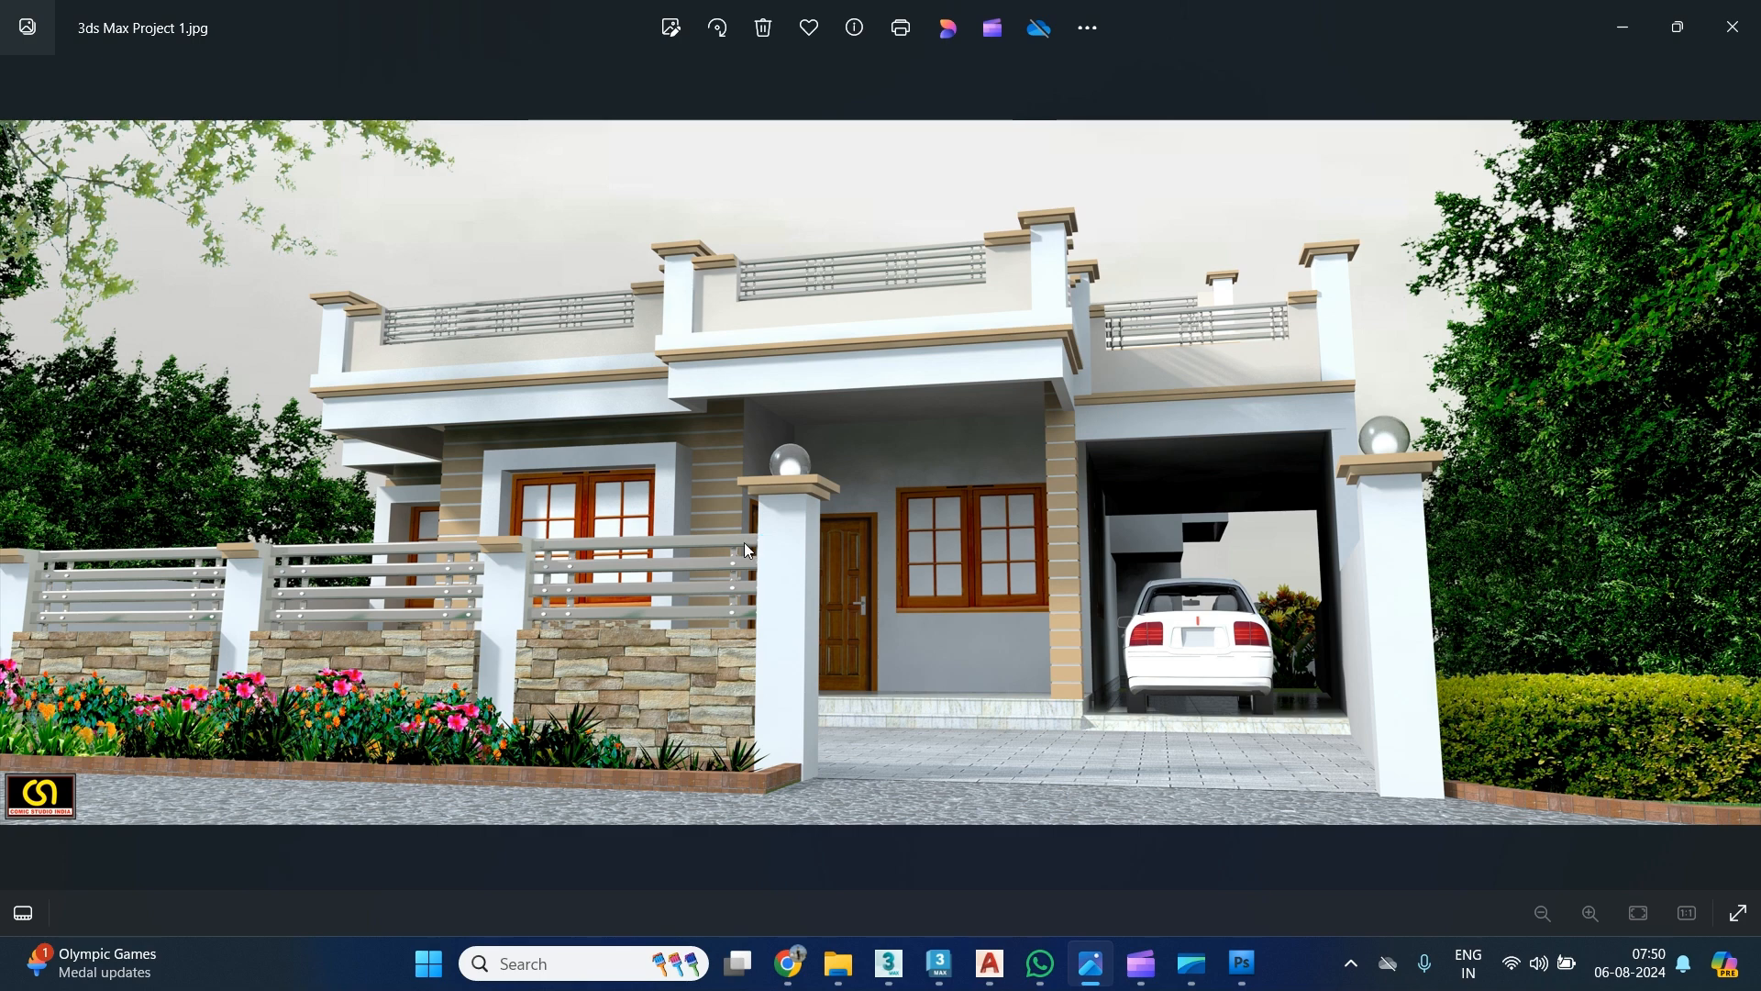
key(alt+Tab)
key(alt+Tab)
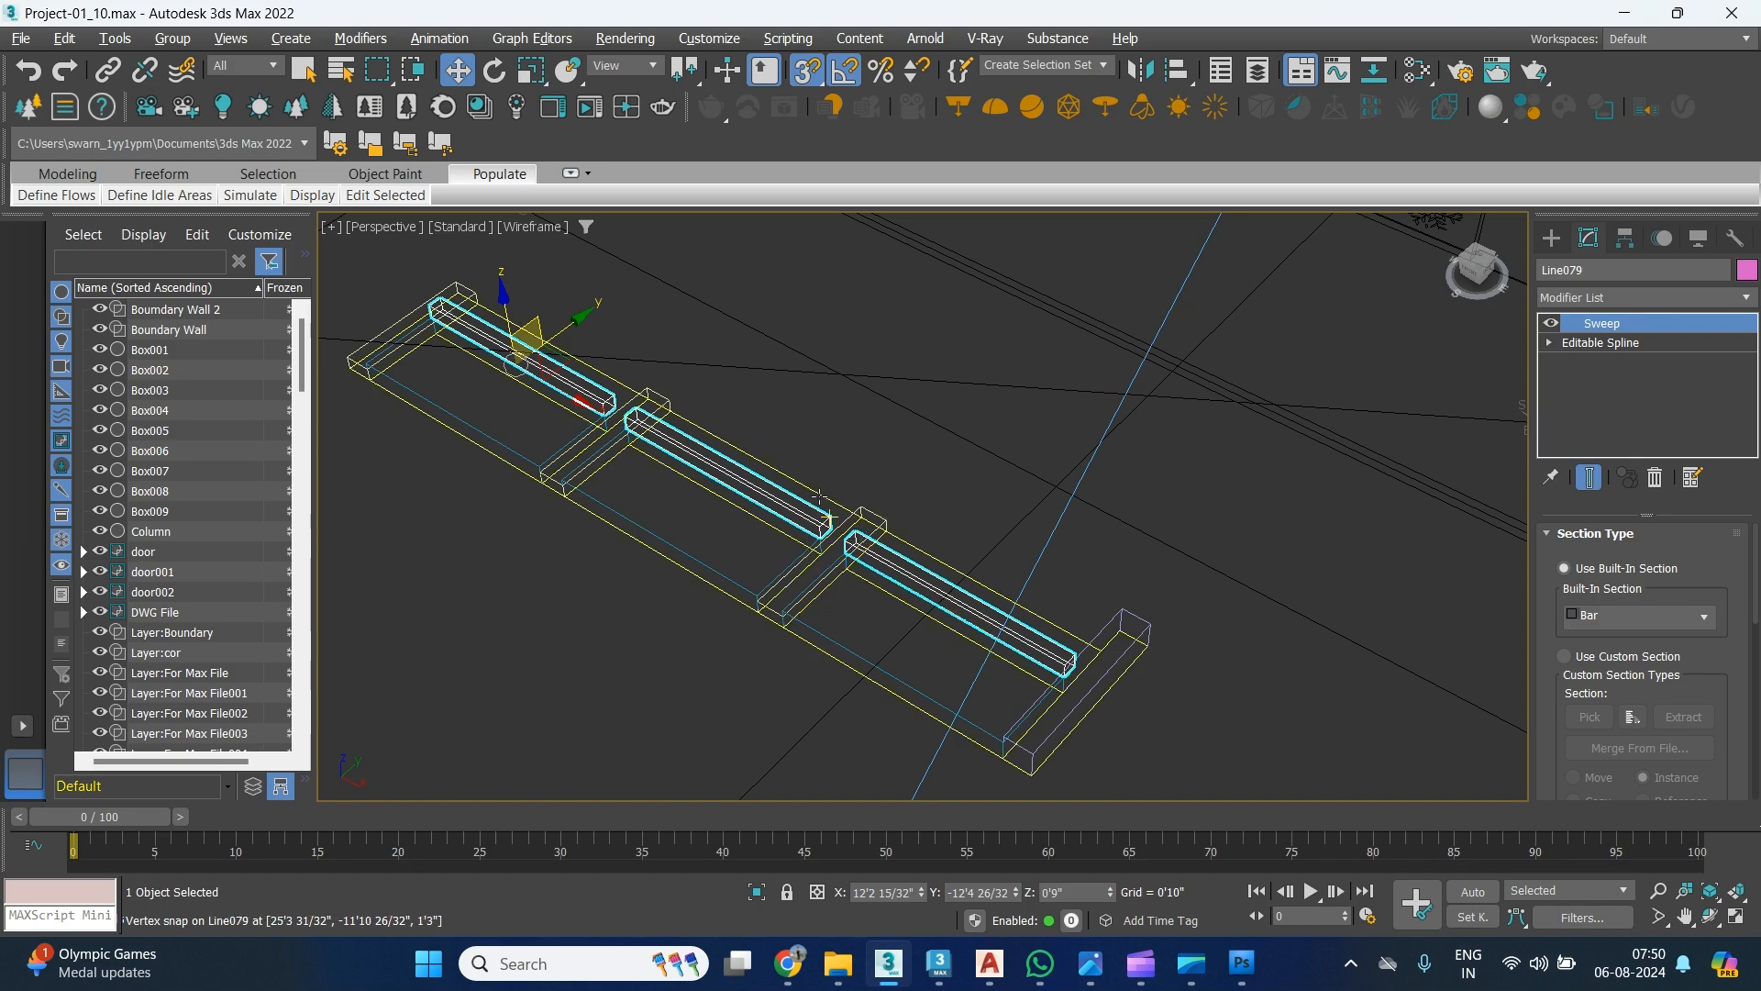
key(alt+Tab)
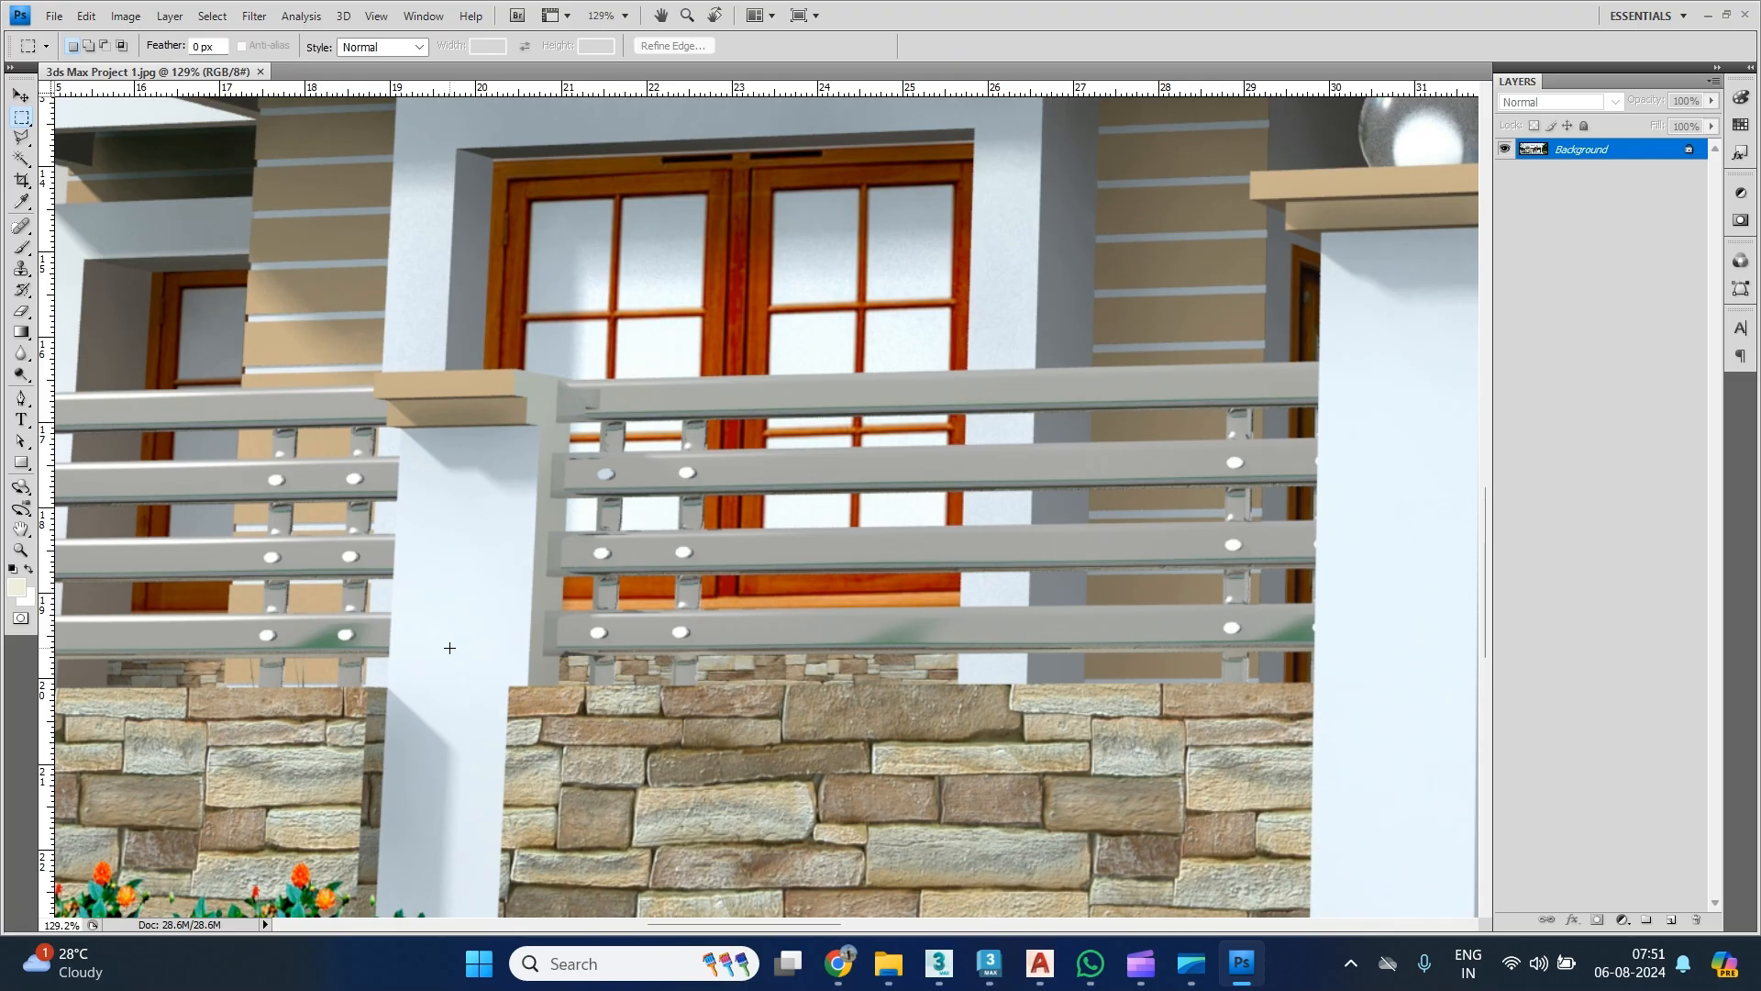
alt+scroll(568, 618, up, 2)
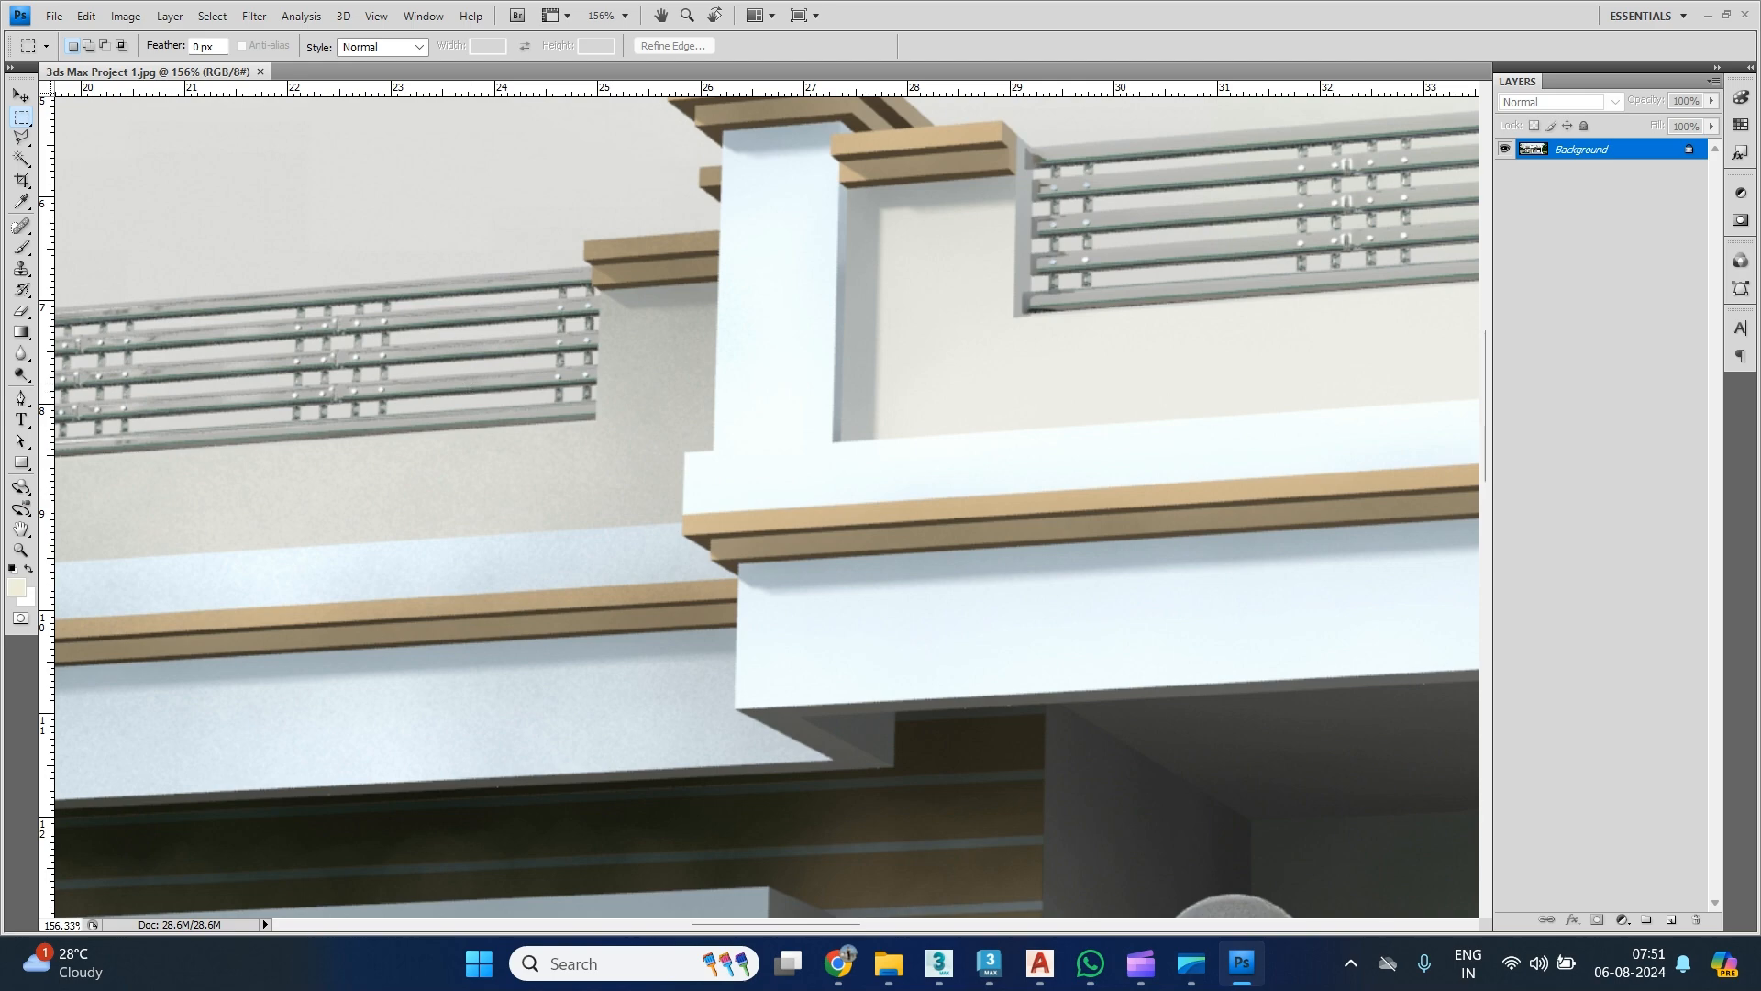
drag(740, 671, 845, 284)
drag(707, 770, 927, 471)
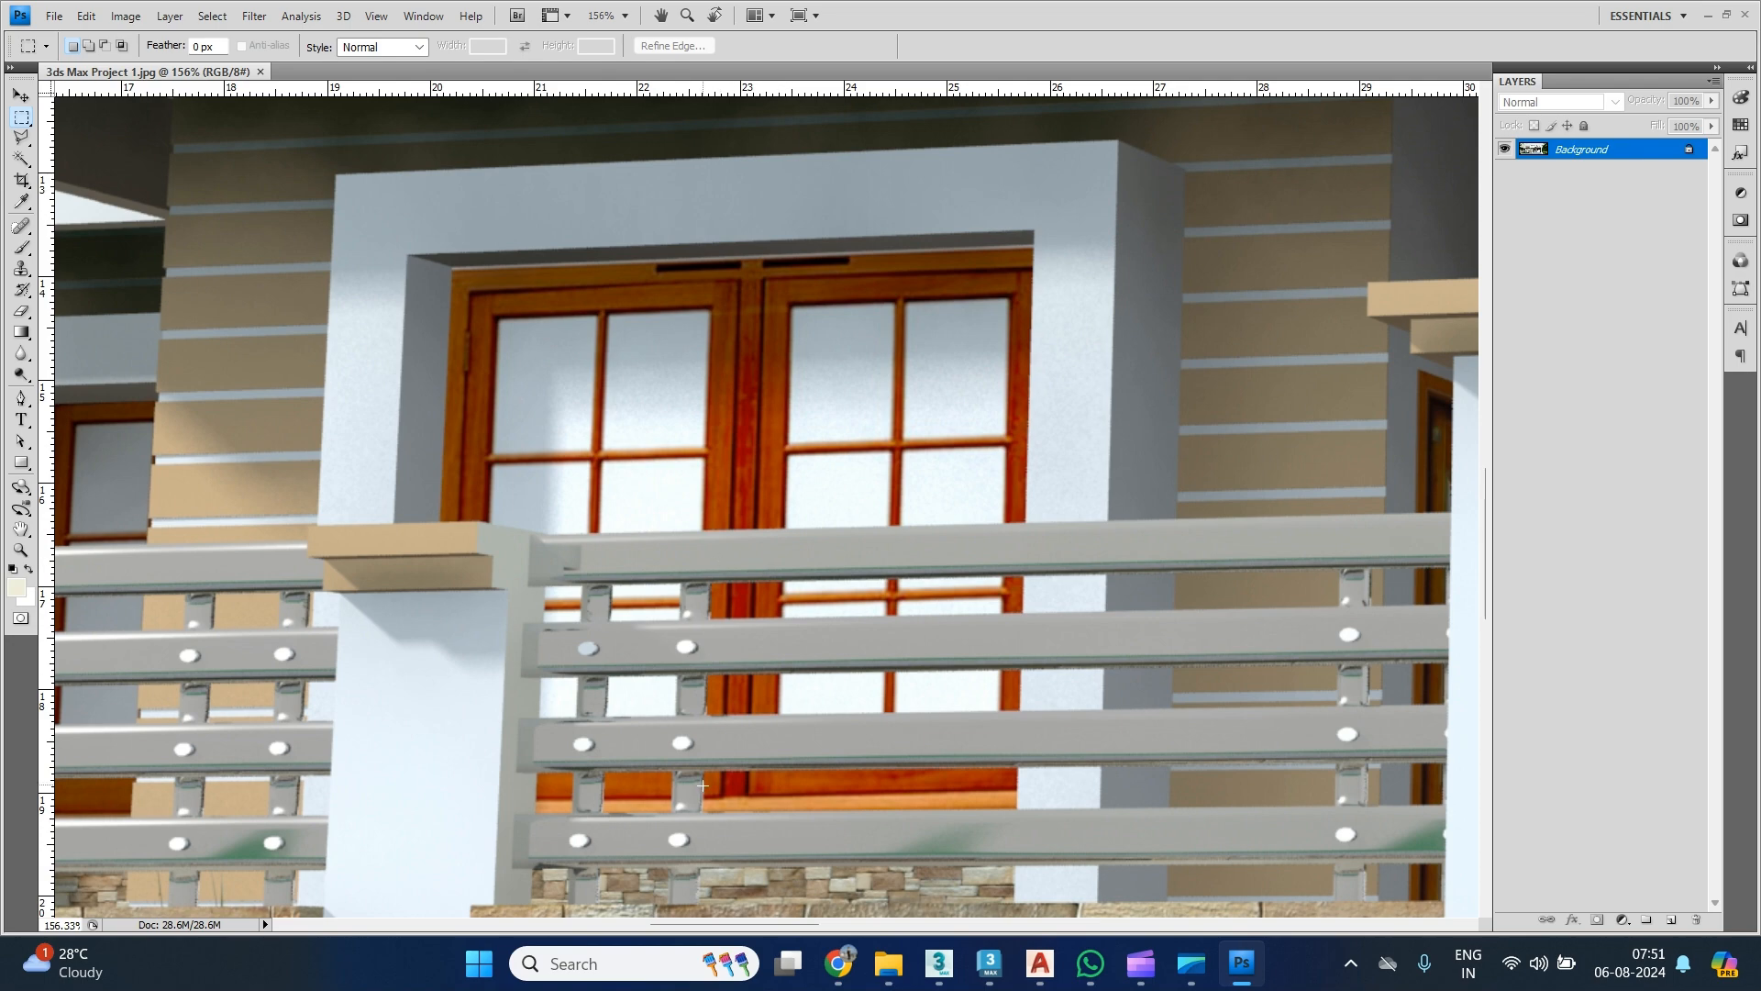
scroll(713, 741, down, 3)
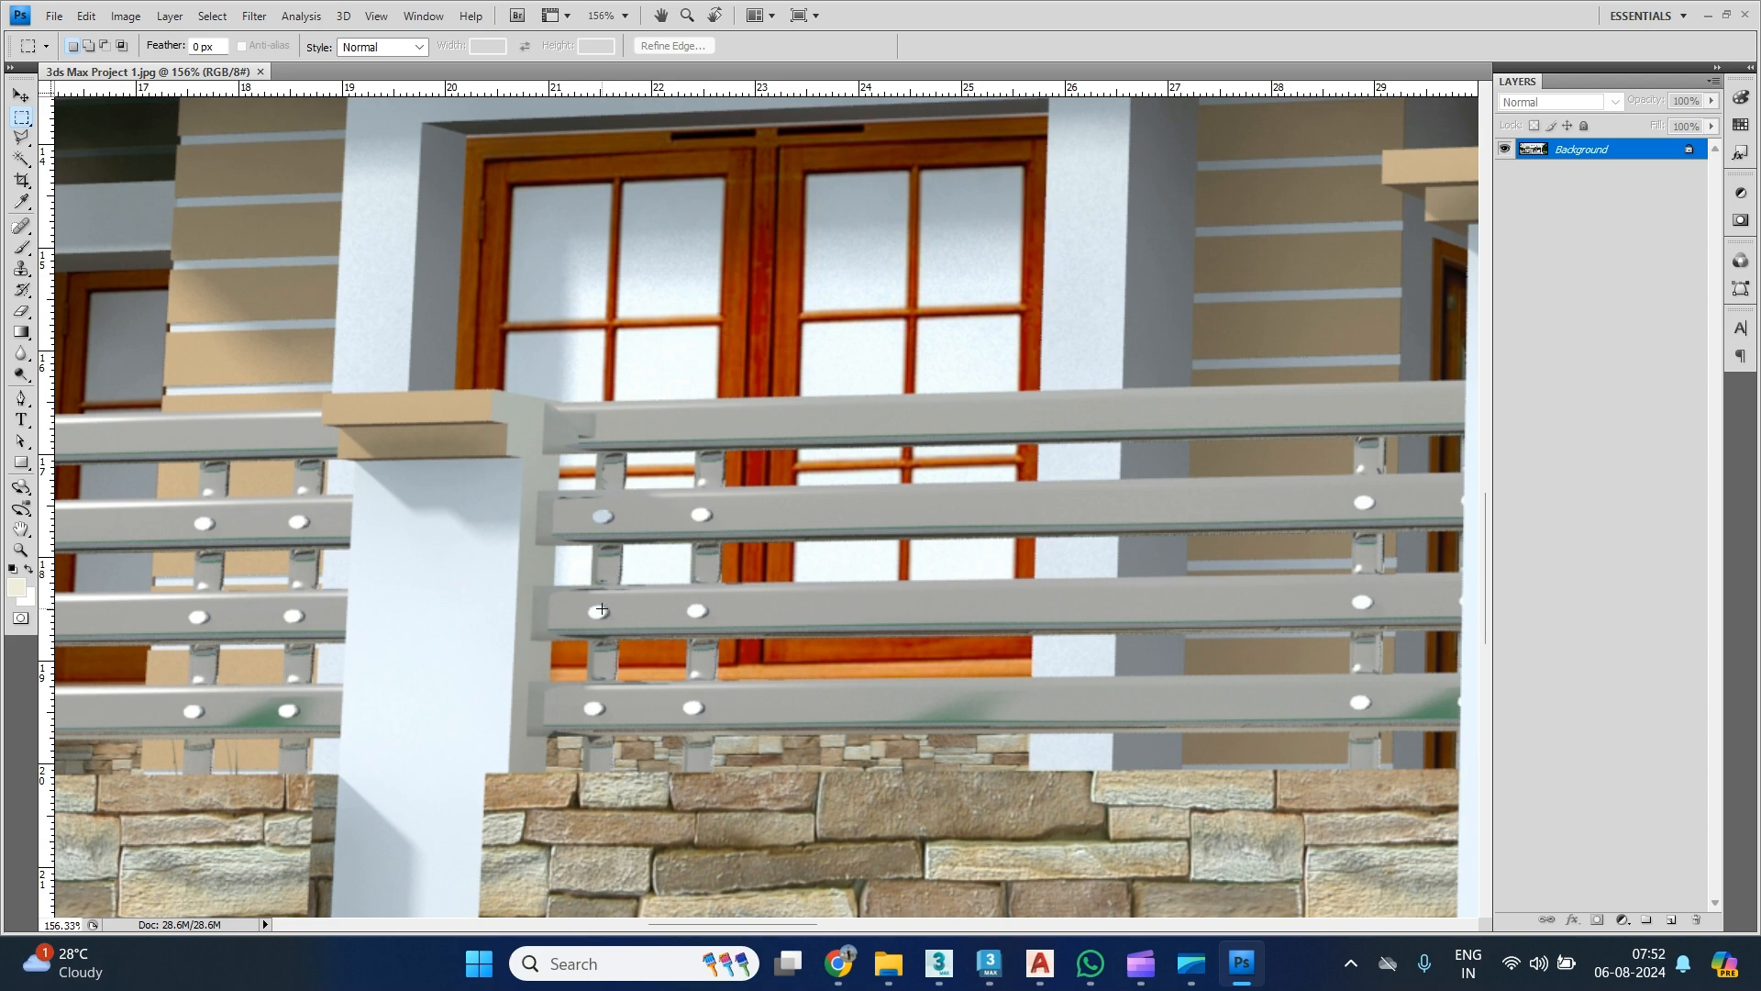
Switch to 3ds Max and set the Sweep's Bar section on Line079 to length 1" with a width of 3".
key(alt+Tab)
key(alt+Tab)
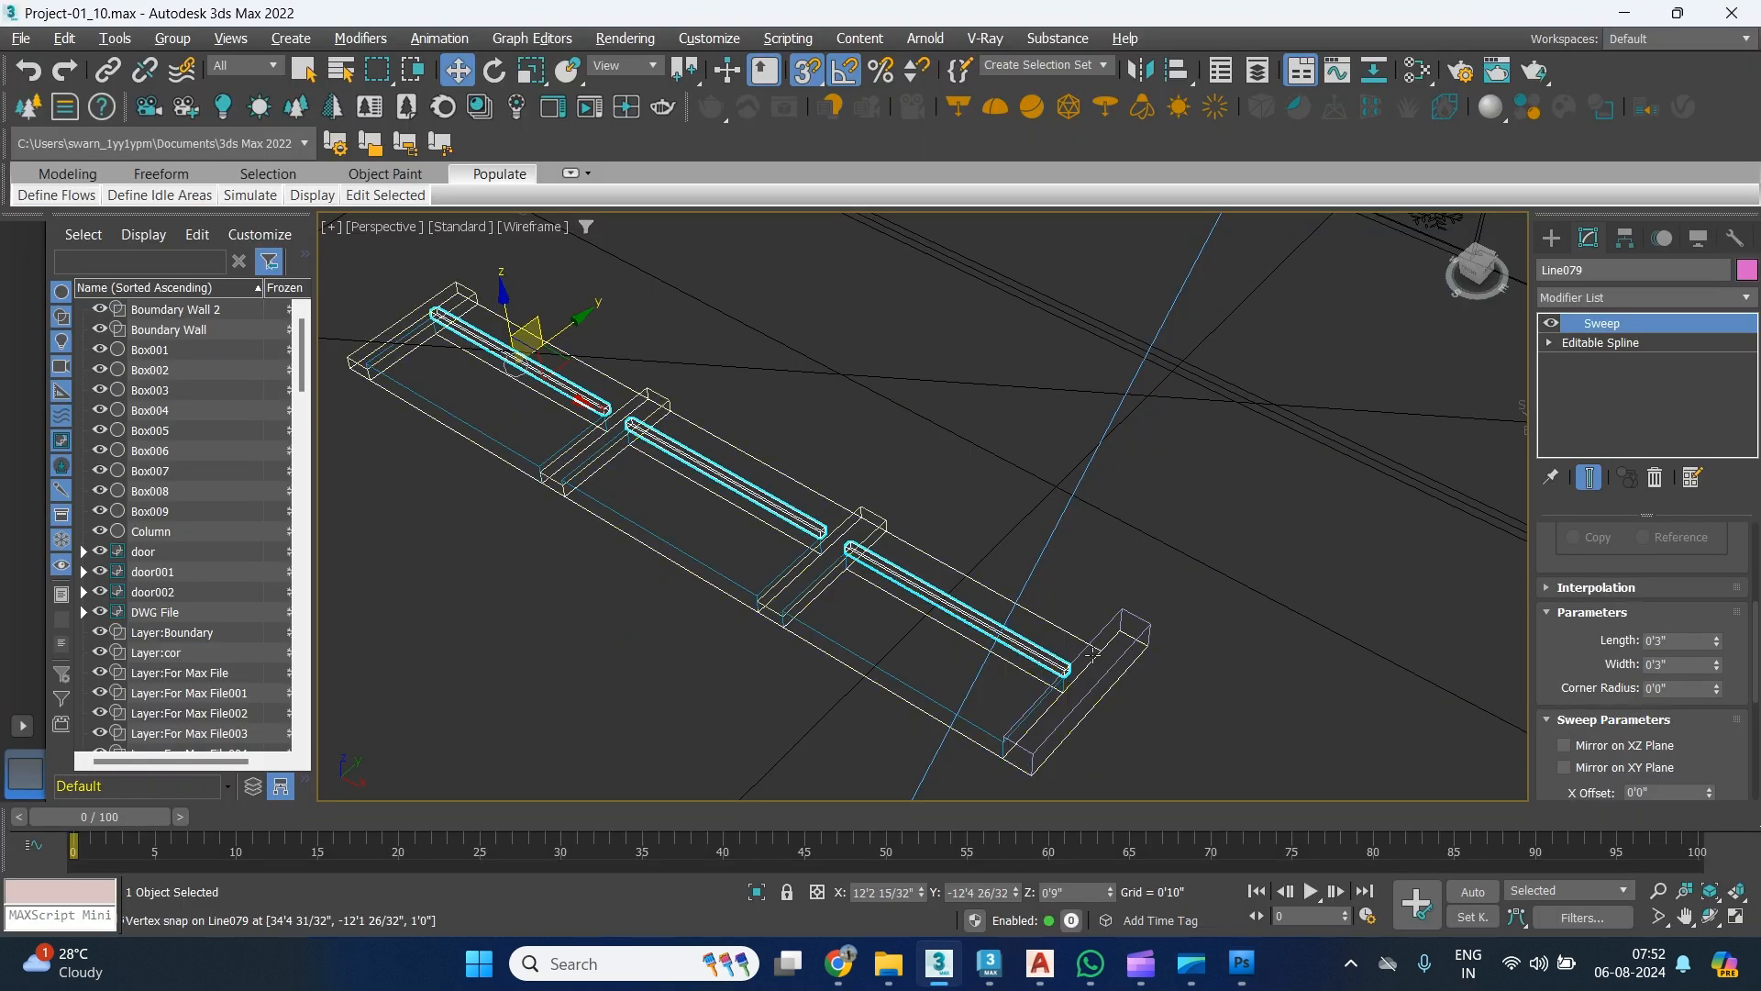
scroll(1060, 693, up, 5)
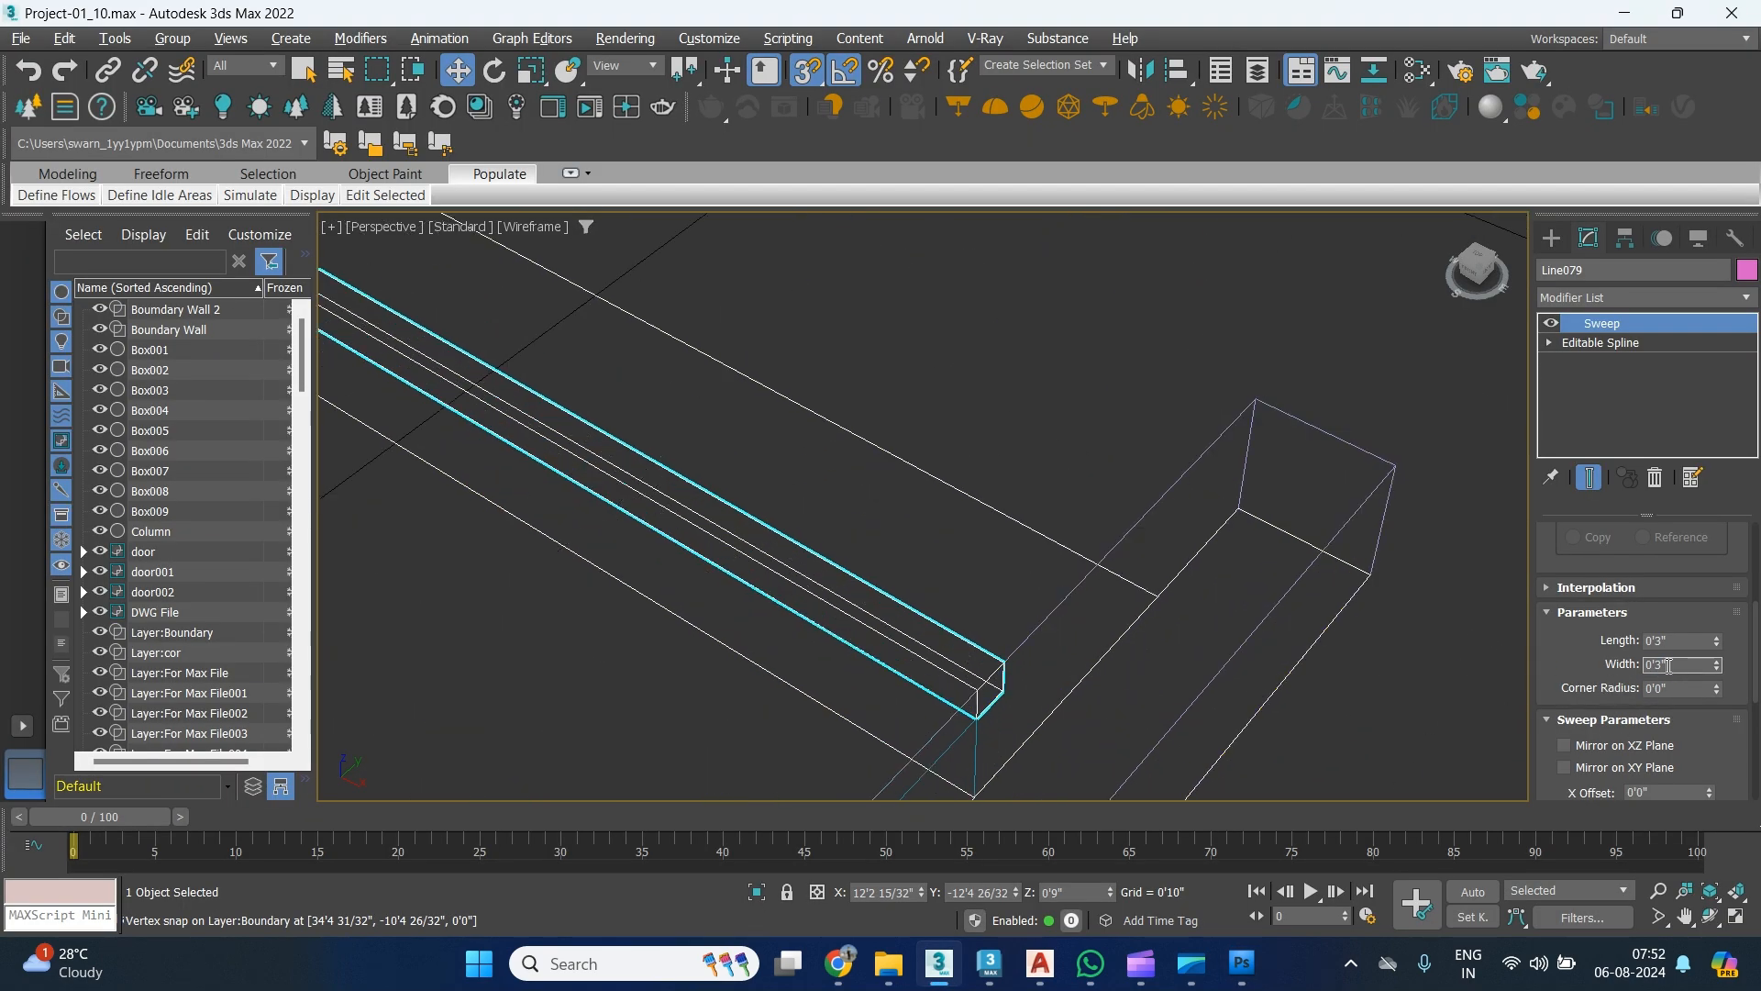
drag(1717, 666, 1719, 700)
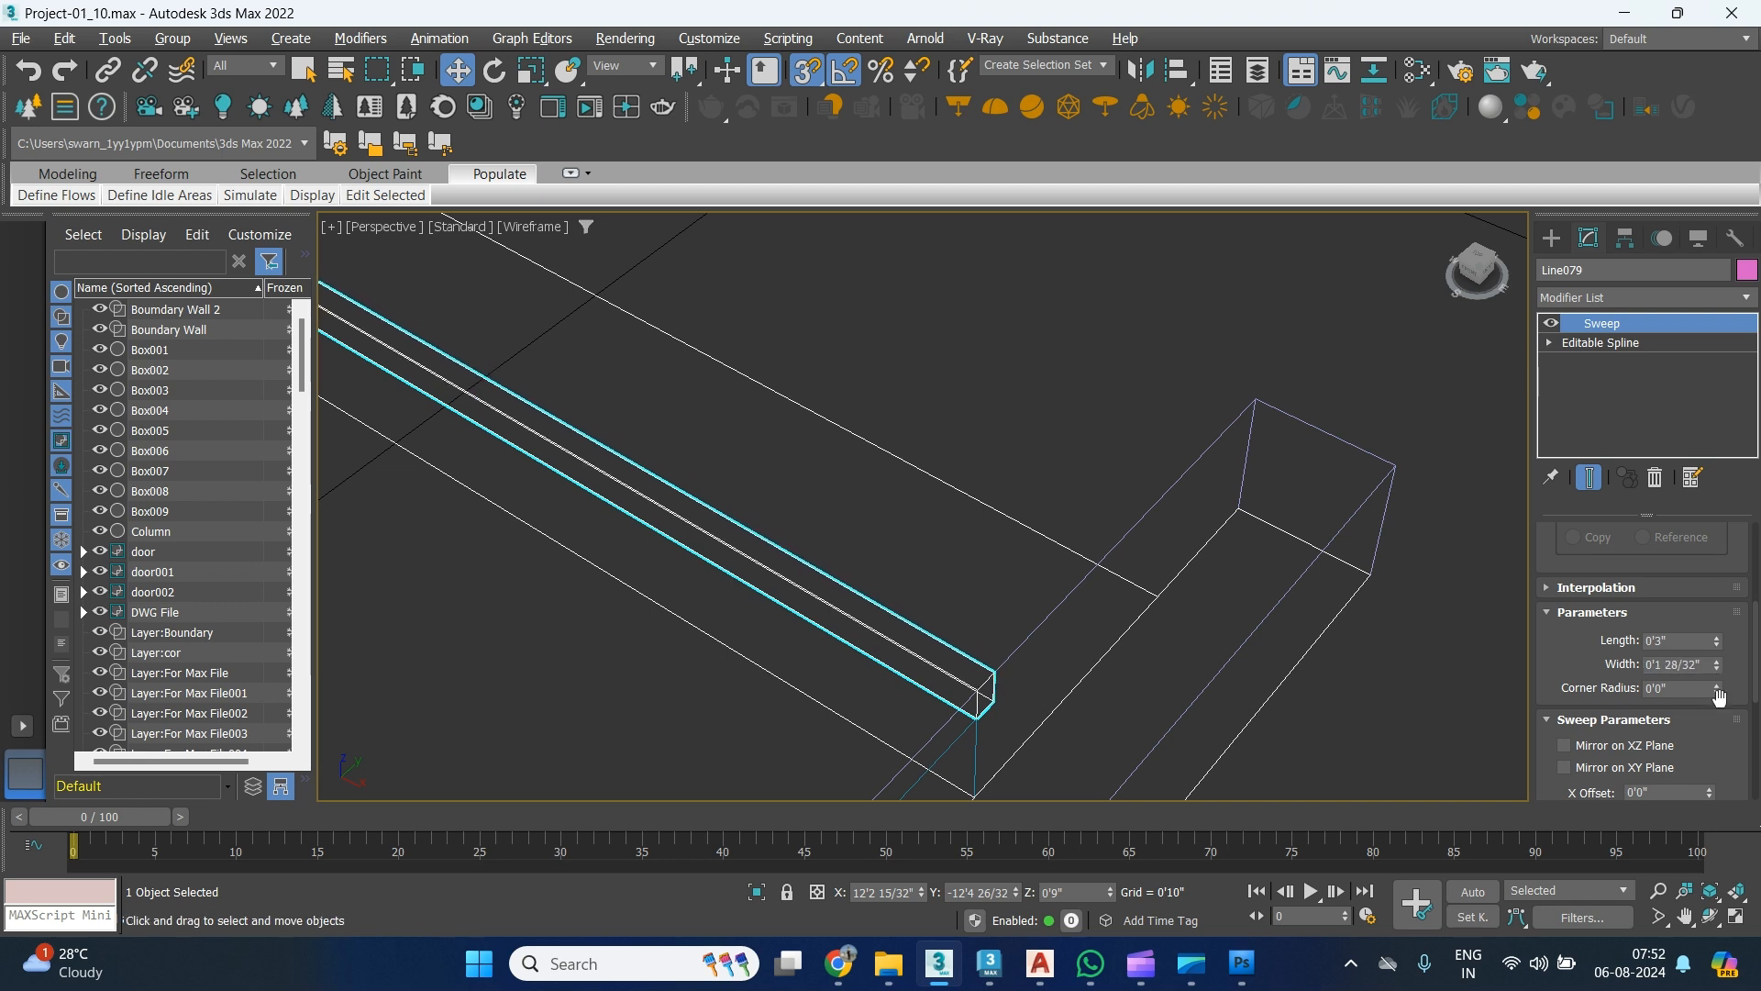
key(ctrl+z)
drag(1715, 640, 1702, 647)
double_click(1695, 642)
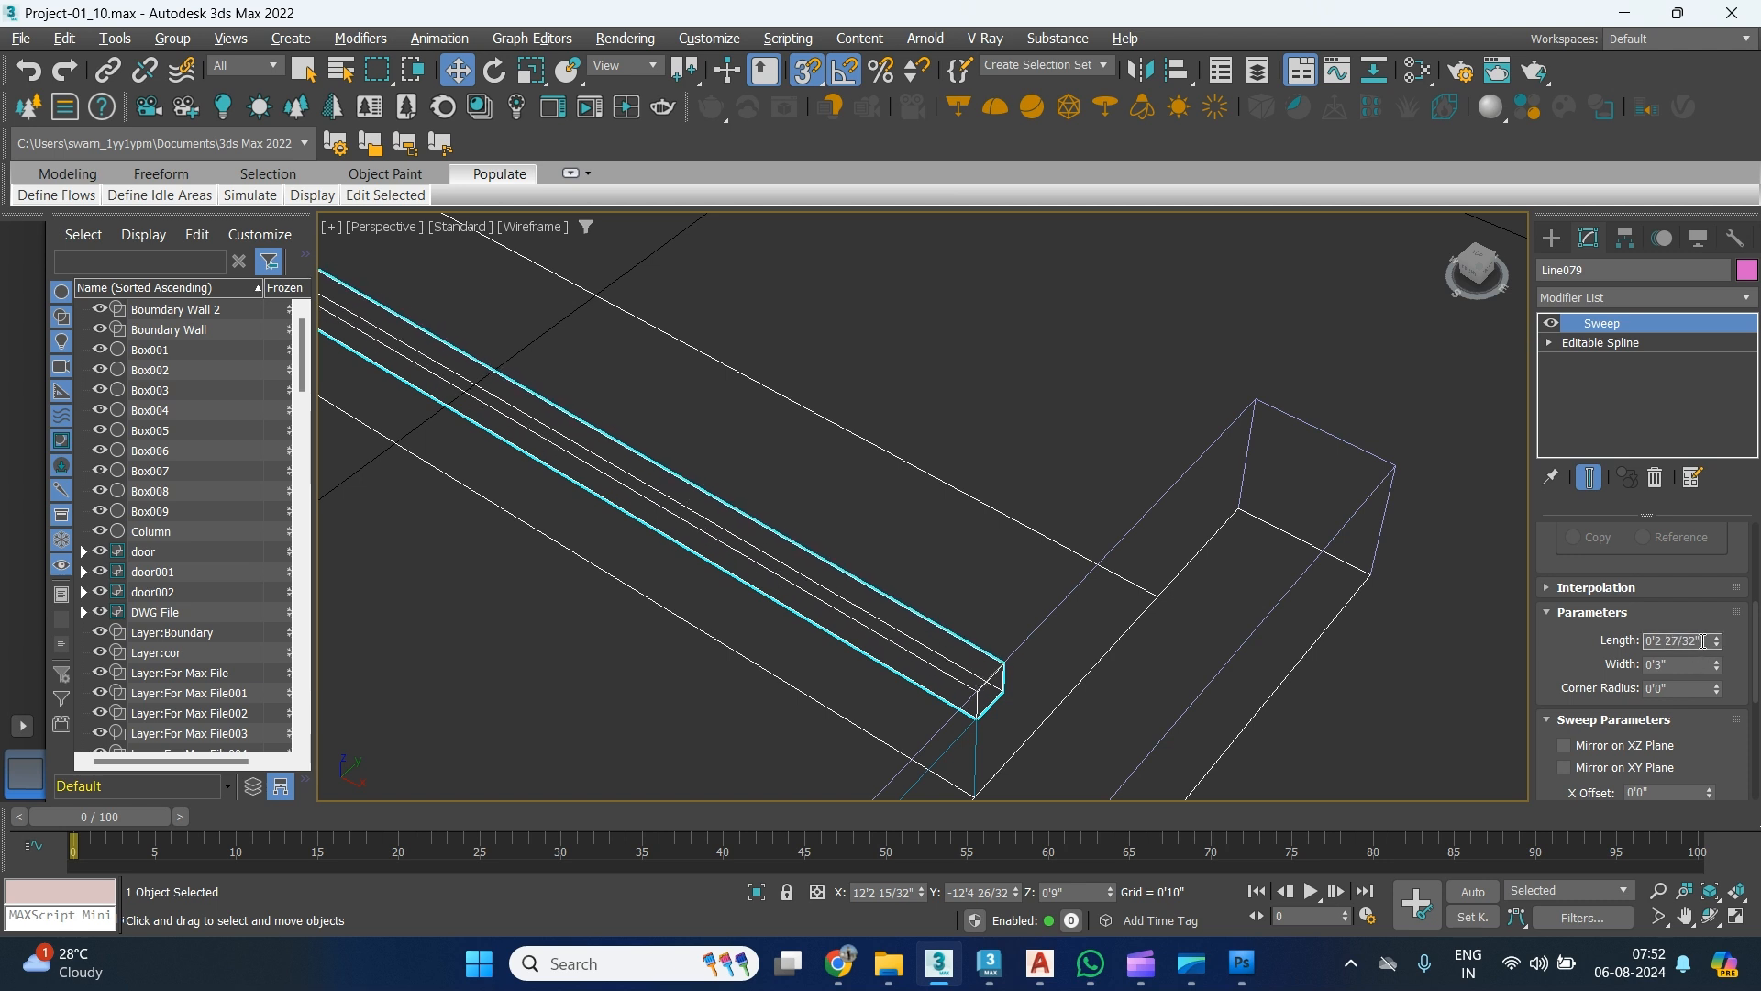
text(1)
key(Return)
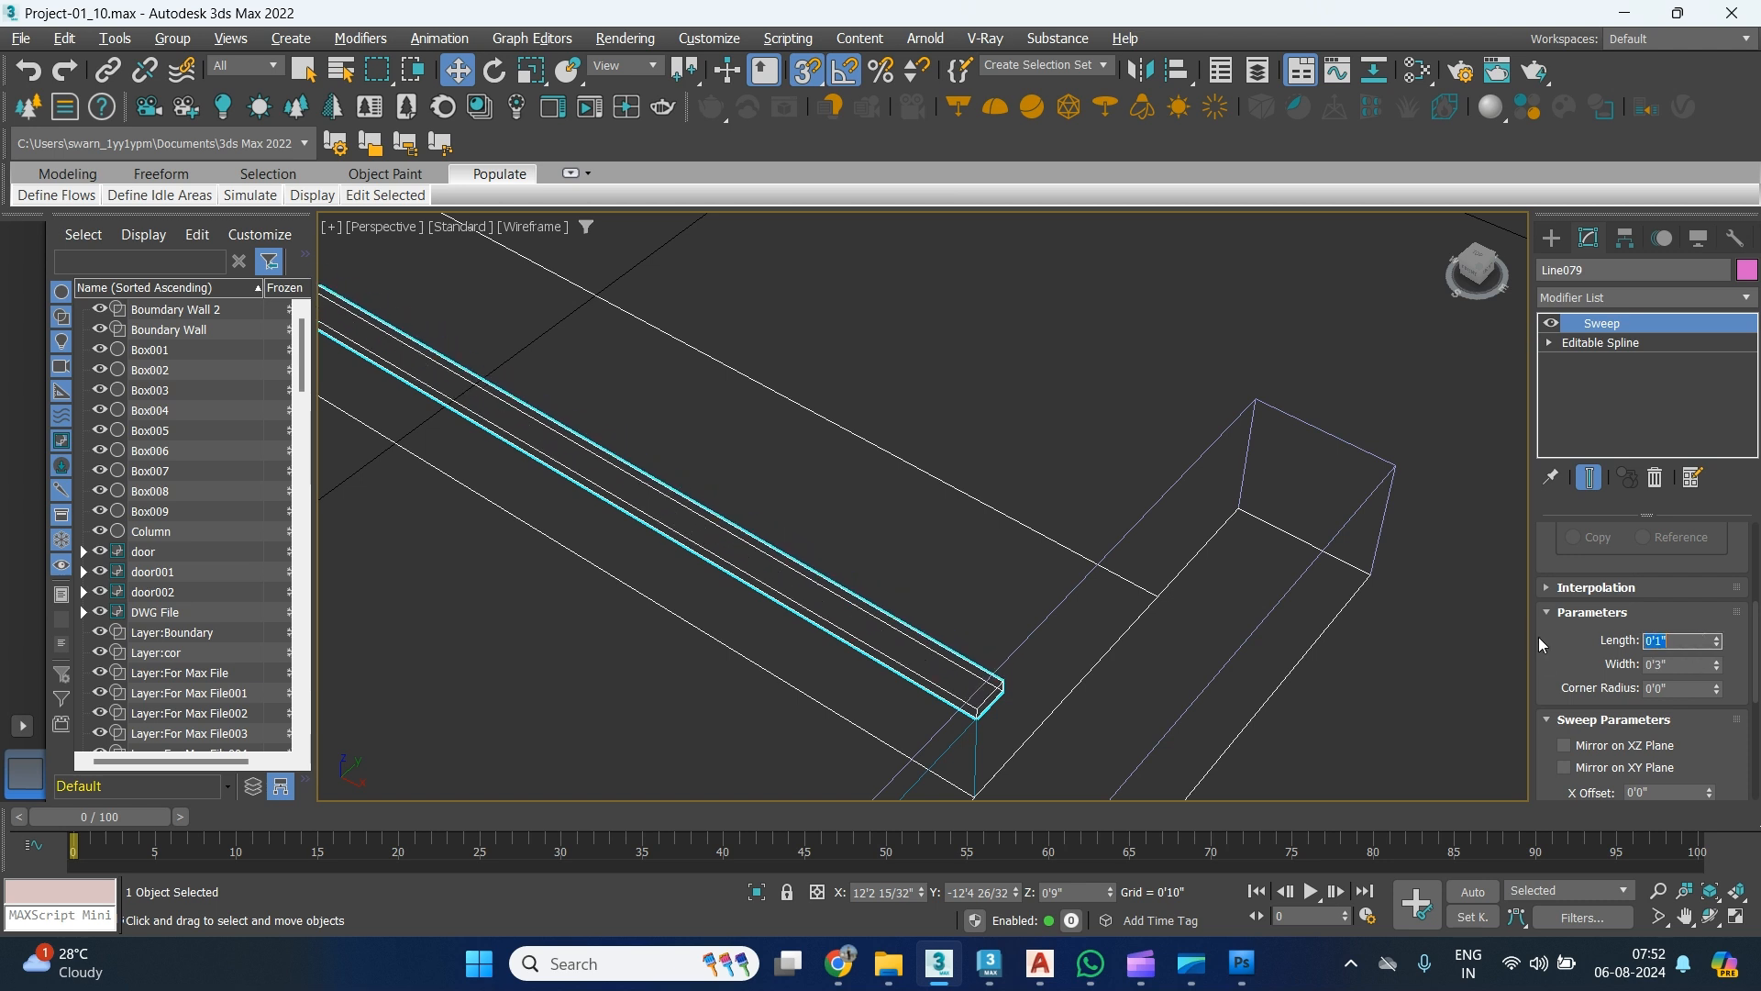
In shaded display, check the rails against the Photoshop reference and set the Sweep section's corner radius to 0.25", inspecting the rounded rail end.
scroll(979, 531, up, 2)
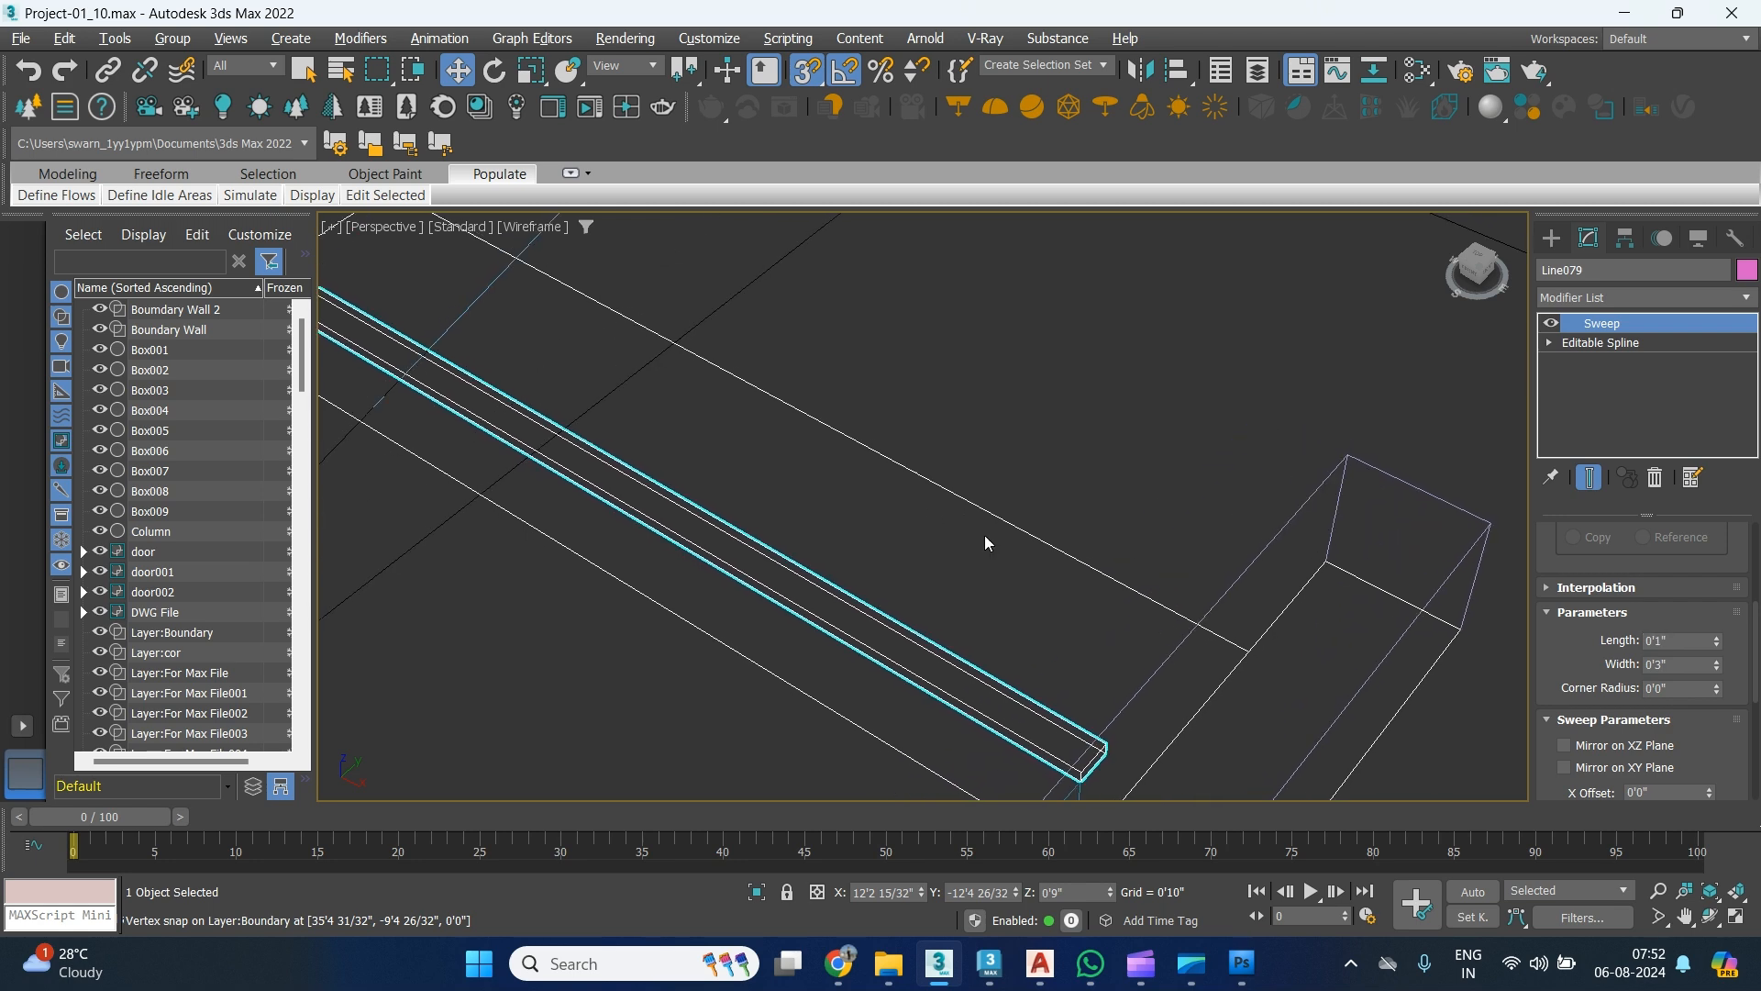
key(F3)
middle_drag(587, 569, 595, 422)
key(alt+Tab)
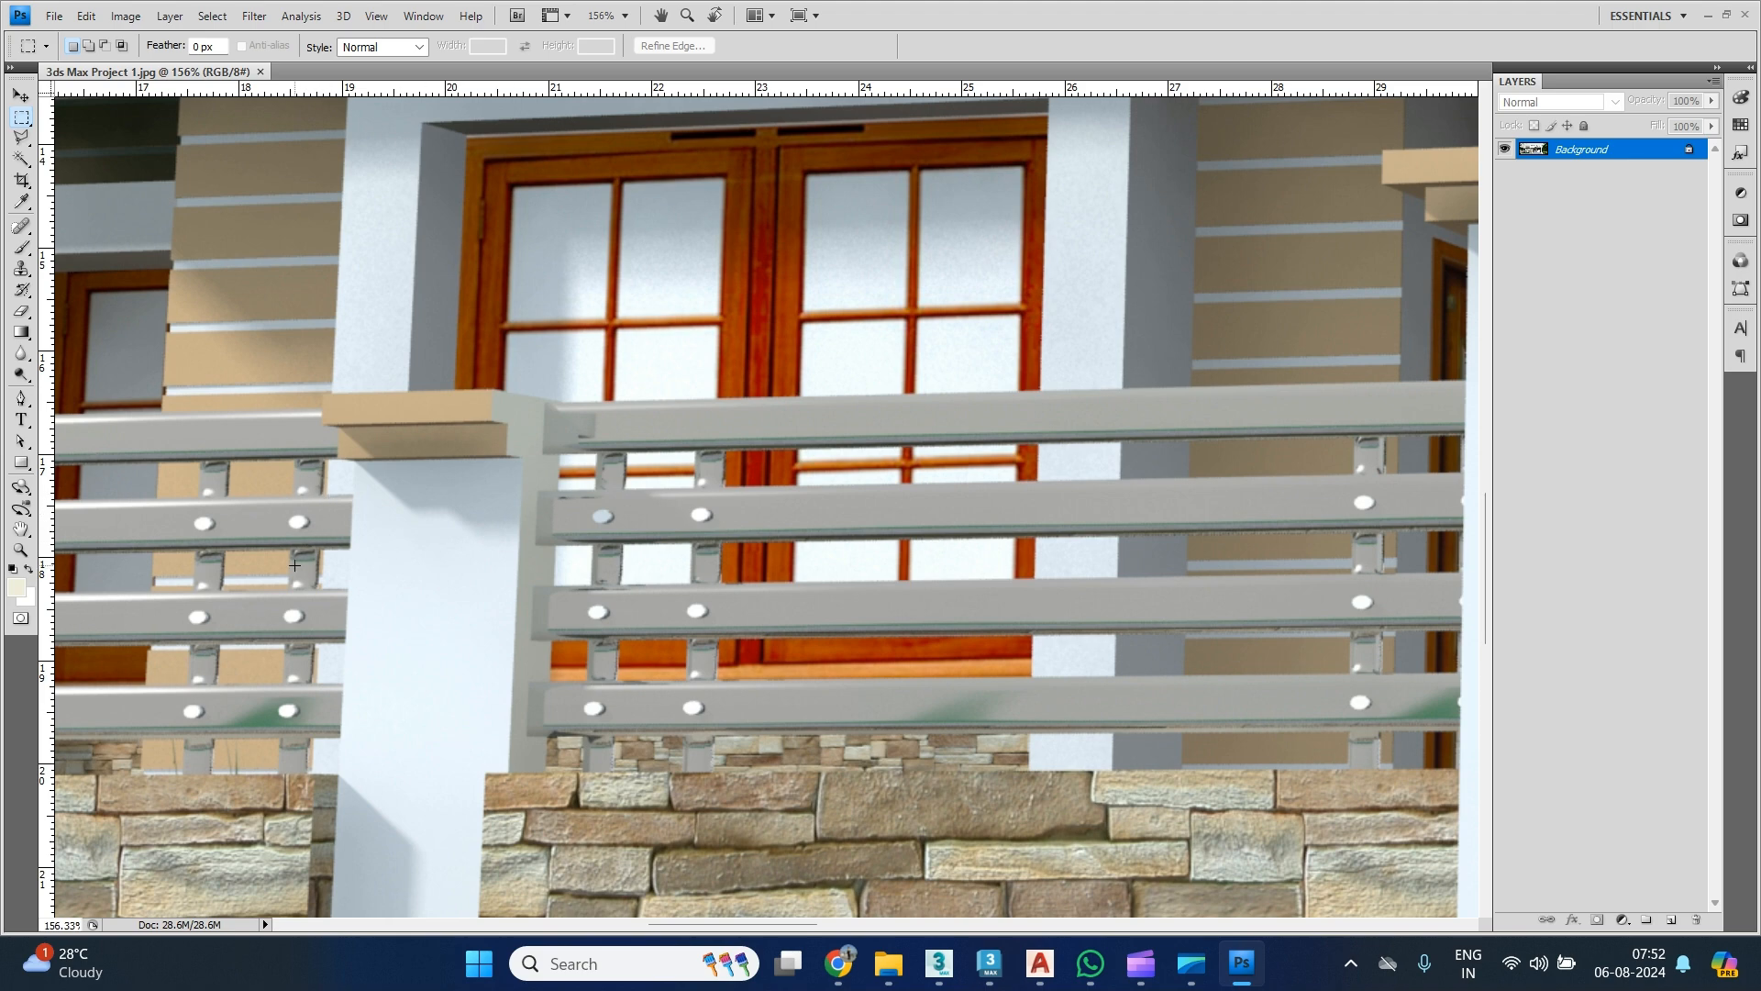
key(alt+Tab)
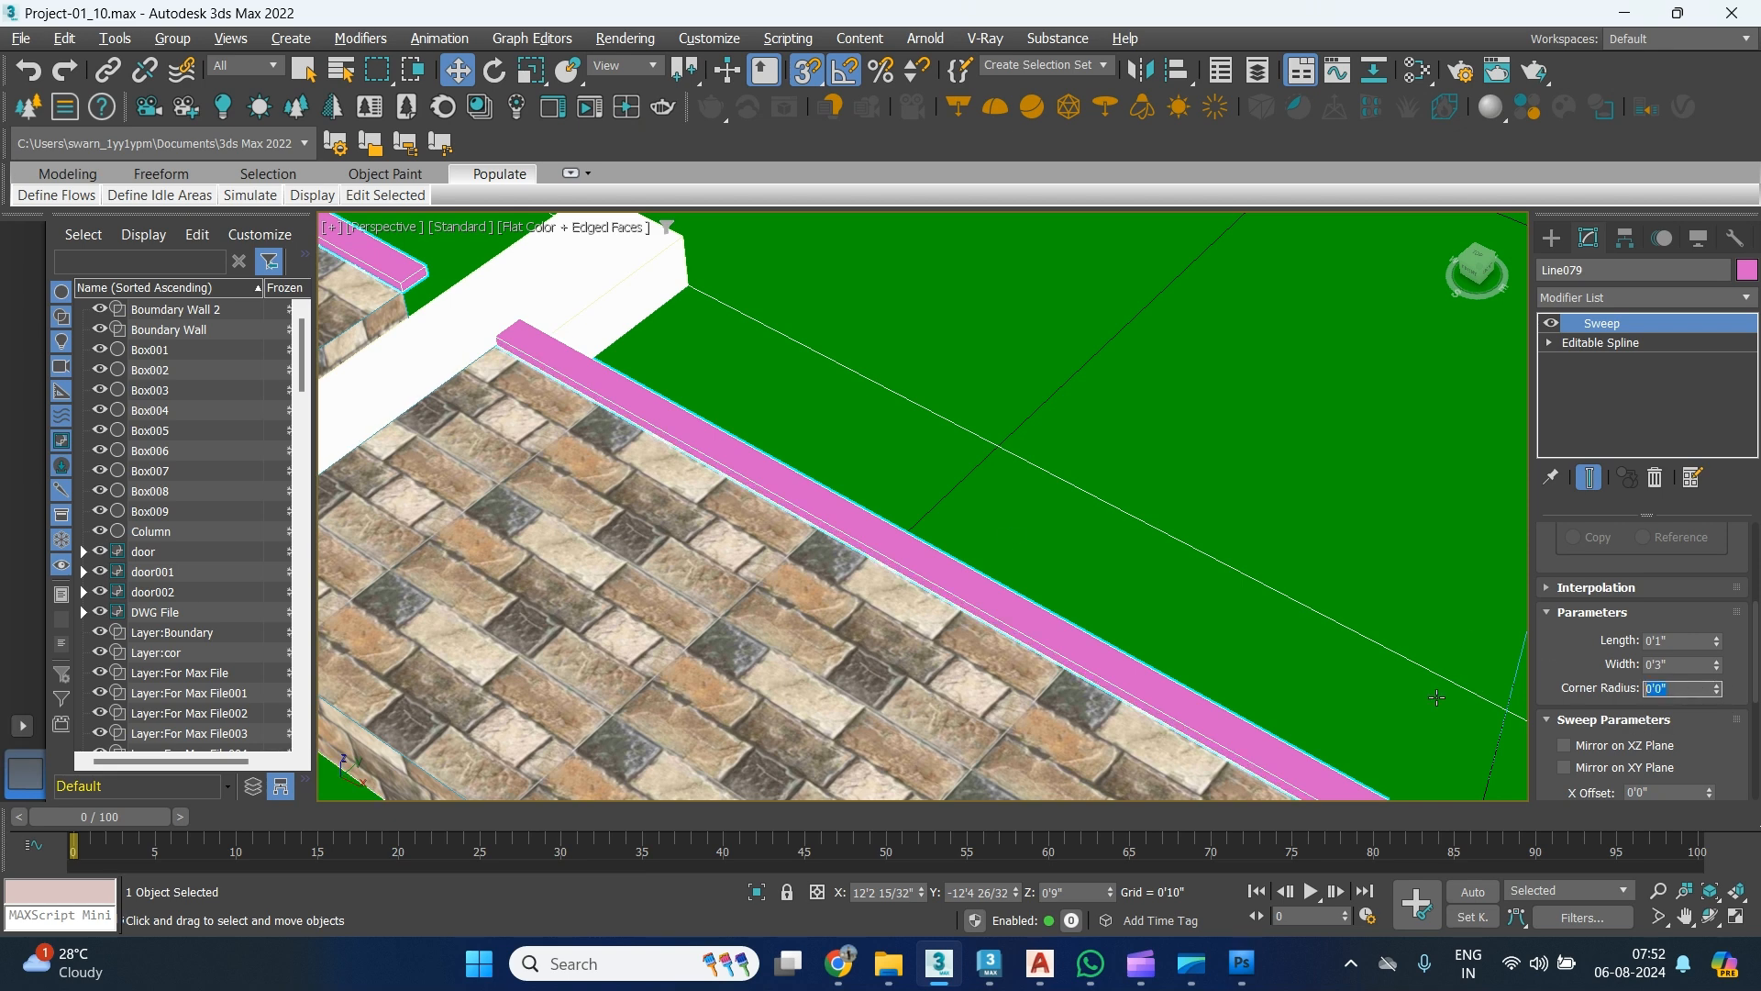
text(.25)
key(Return)
middle_drag(449, 345, 661, 473)
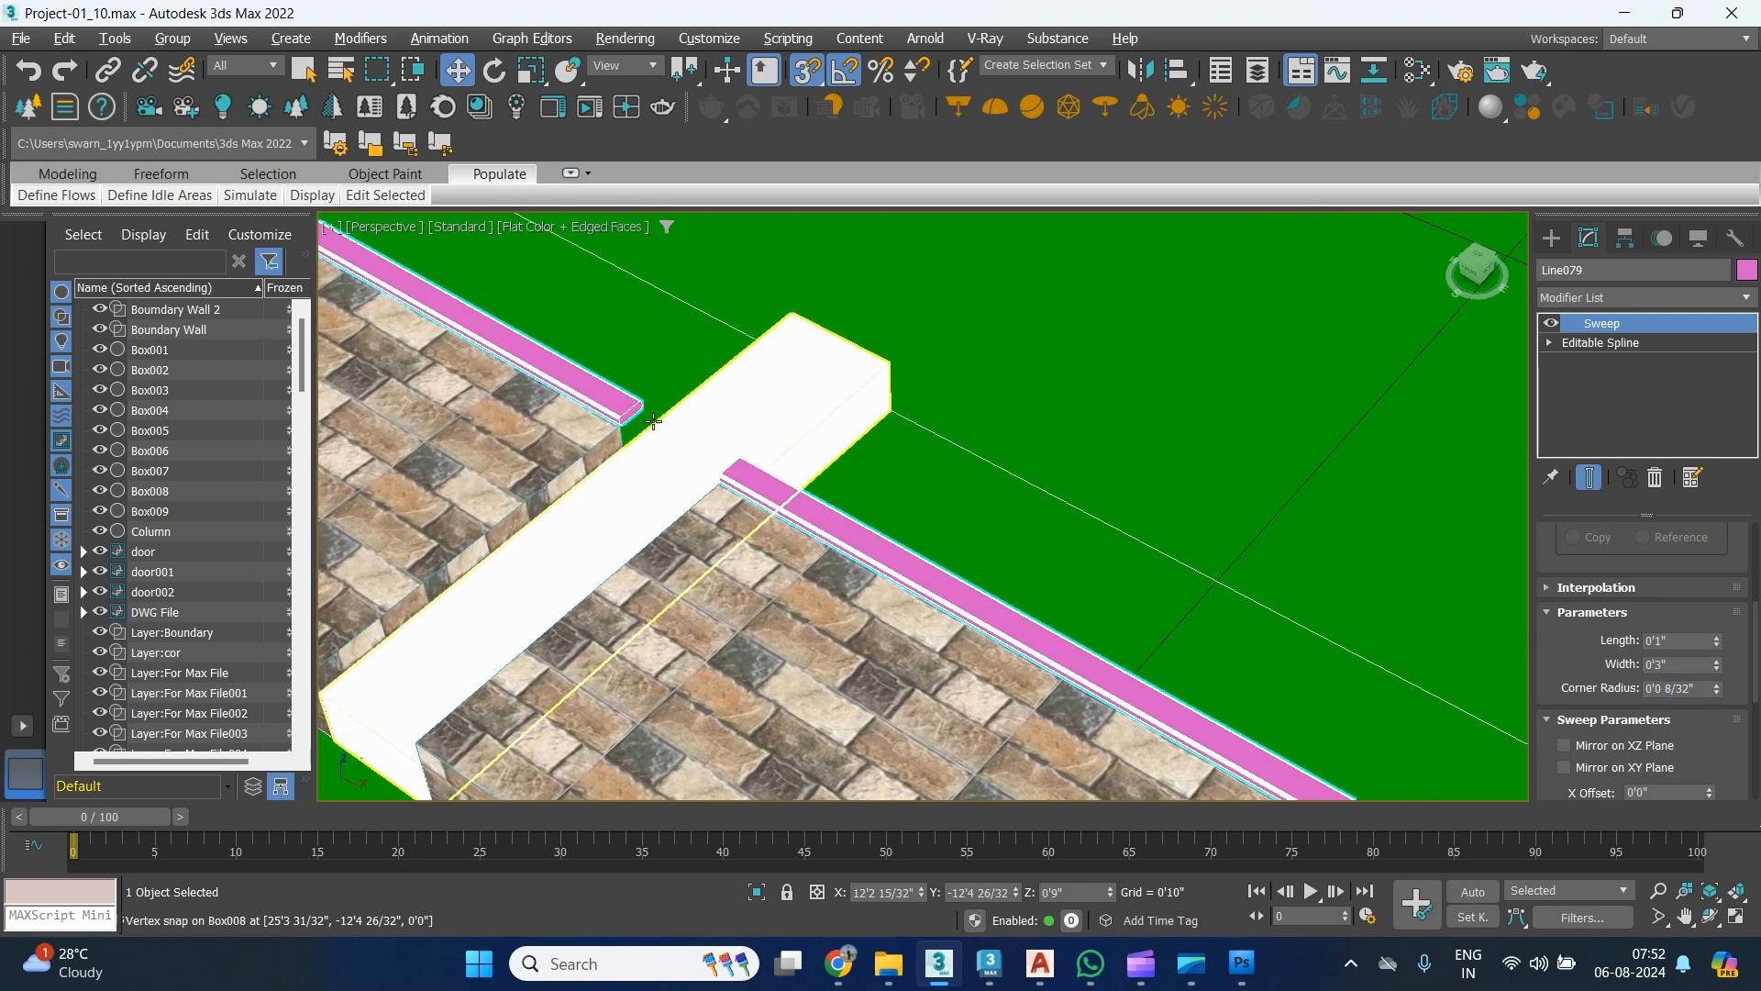
scroll(640, 398, up, 4)
scroll(641, 398, up, 3)
middle_drag(640, 398, 844, 423)
scroll(844, 423, up, 2)
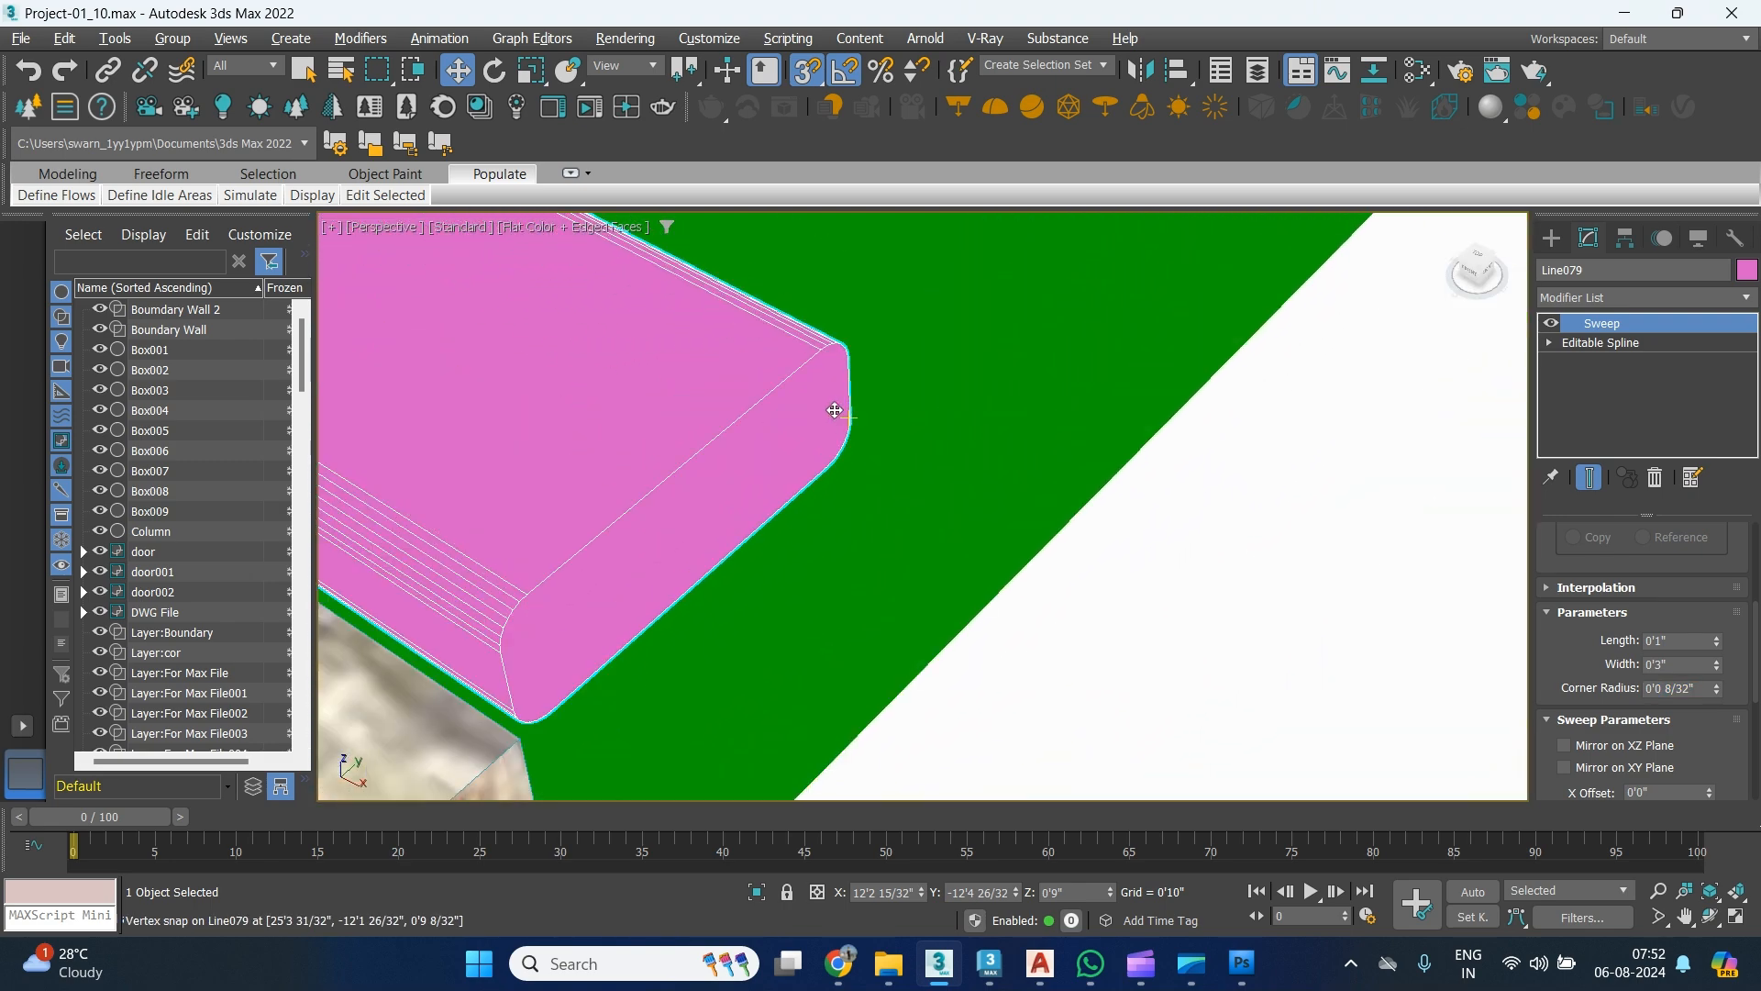
scroll(712, 440, down, 4)
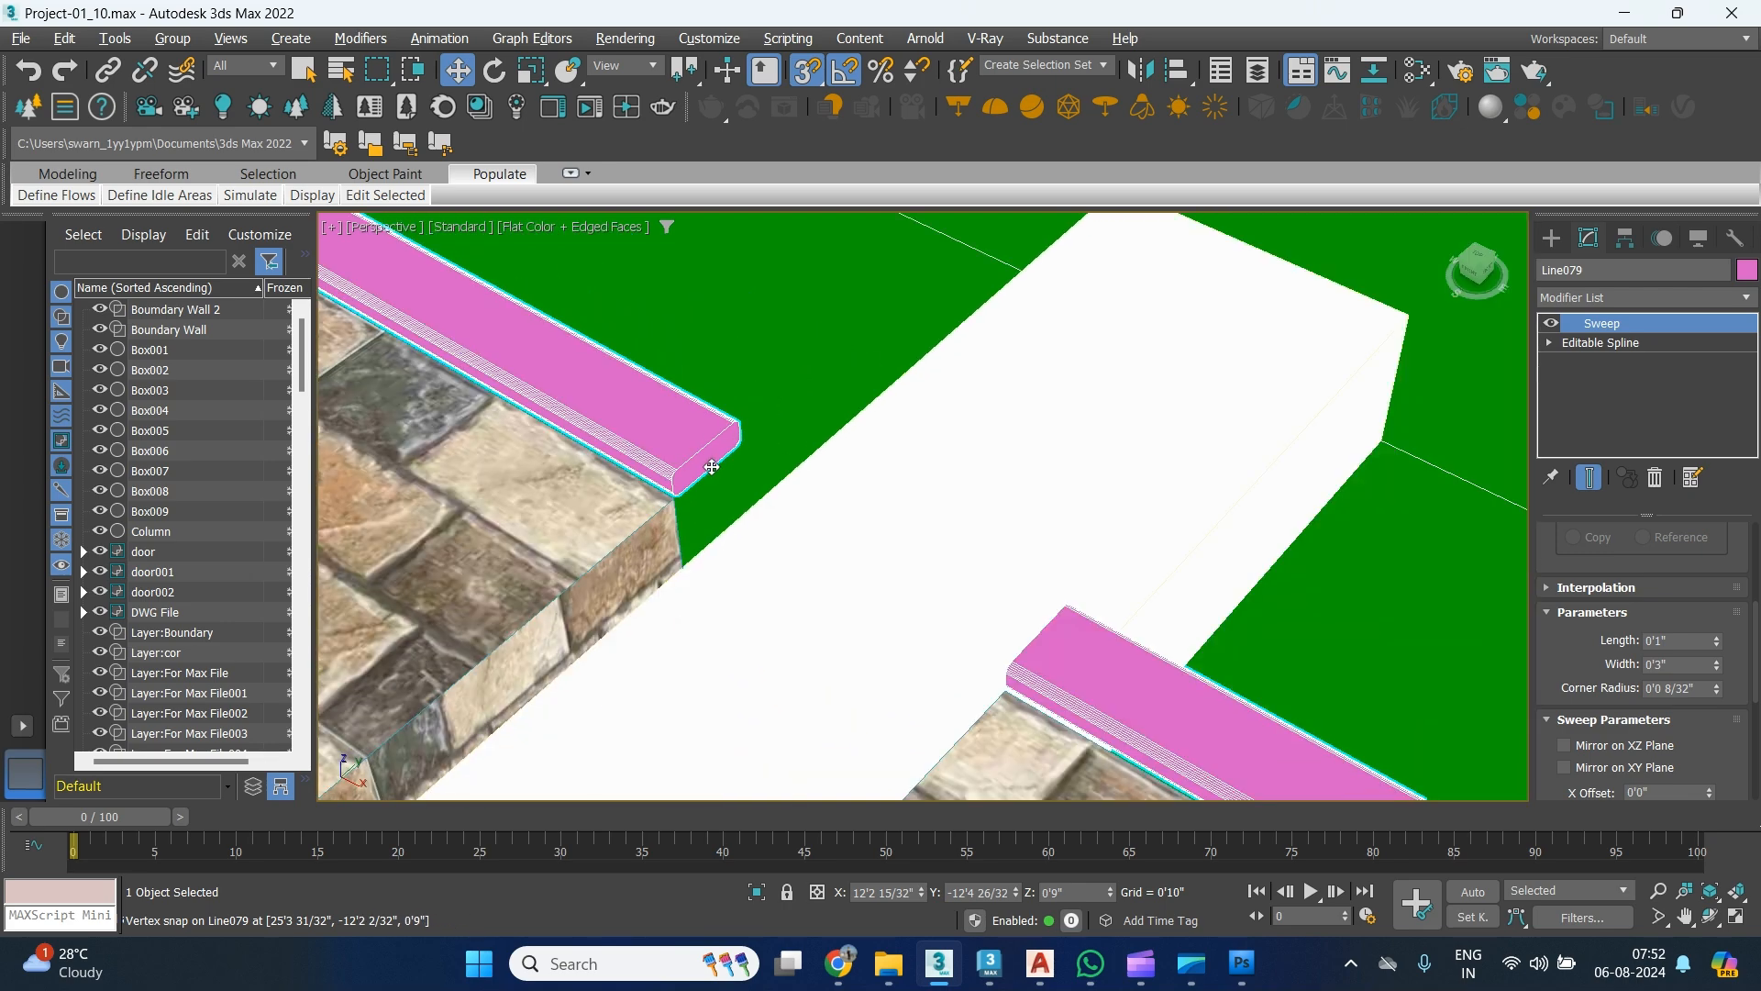
Set the Sweep's pivot alignment on Line079 to the top-right point, checking the rail end against the top edge of the stone wall.
scroll(711, 466, down, 5)
alt+middle_drag(711, 466, 1168, 565)
scroll(1168, 565, down, 2)
alt+middle_drag(816, 550, 1000, 403)
scroll(1016, 581, up, 4)
middle_drag(1016, 580, 766, 391)
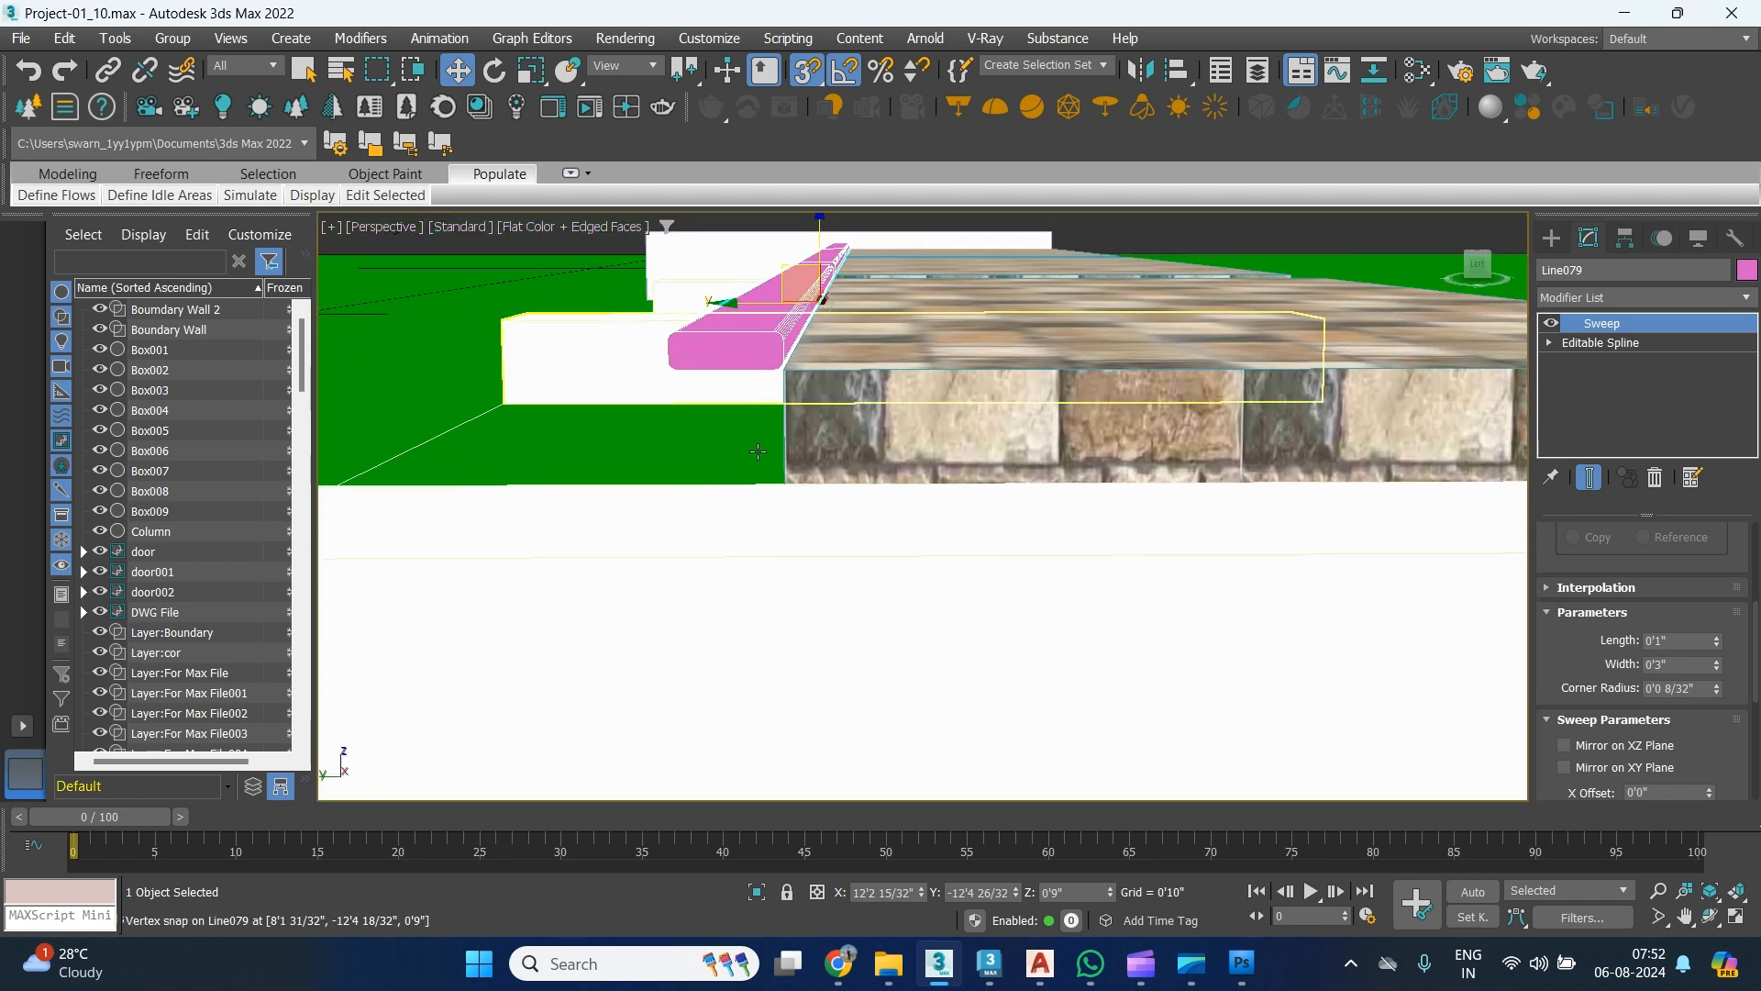
scroll(1598, 663, down, 3)
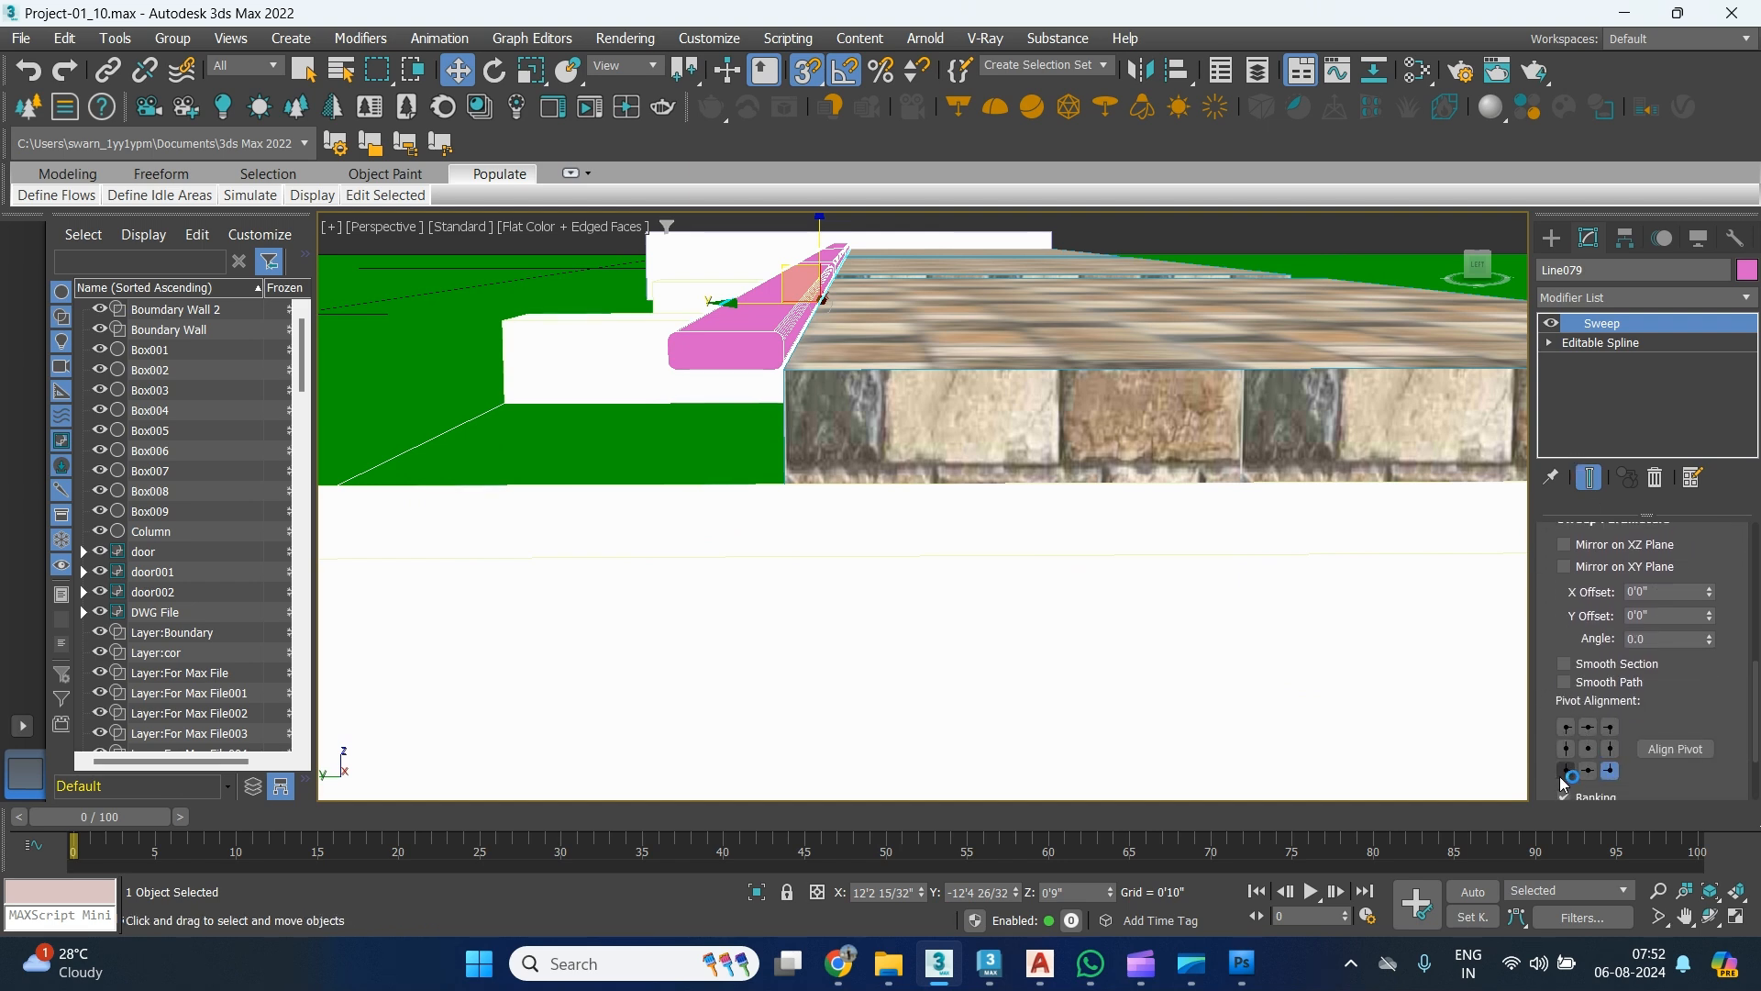
click(1565, 772)
click(1609, 726)
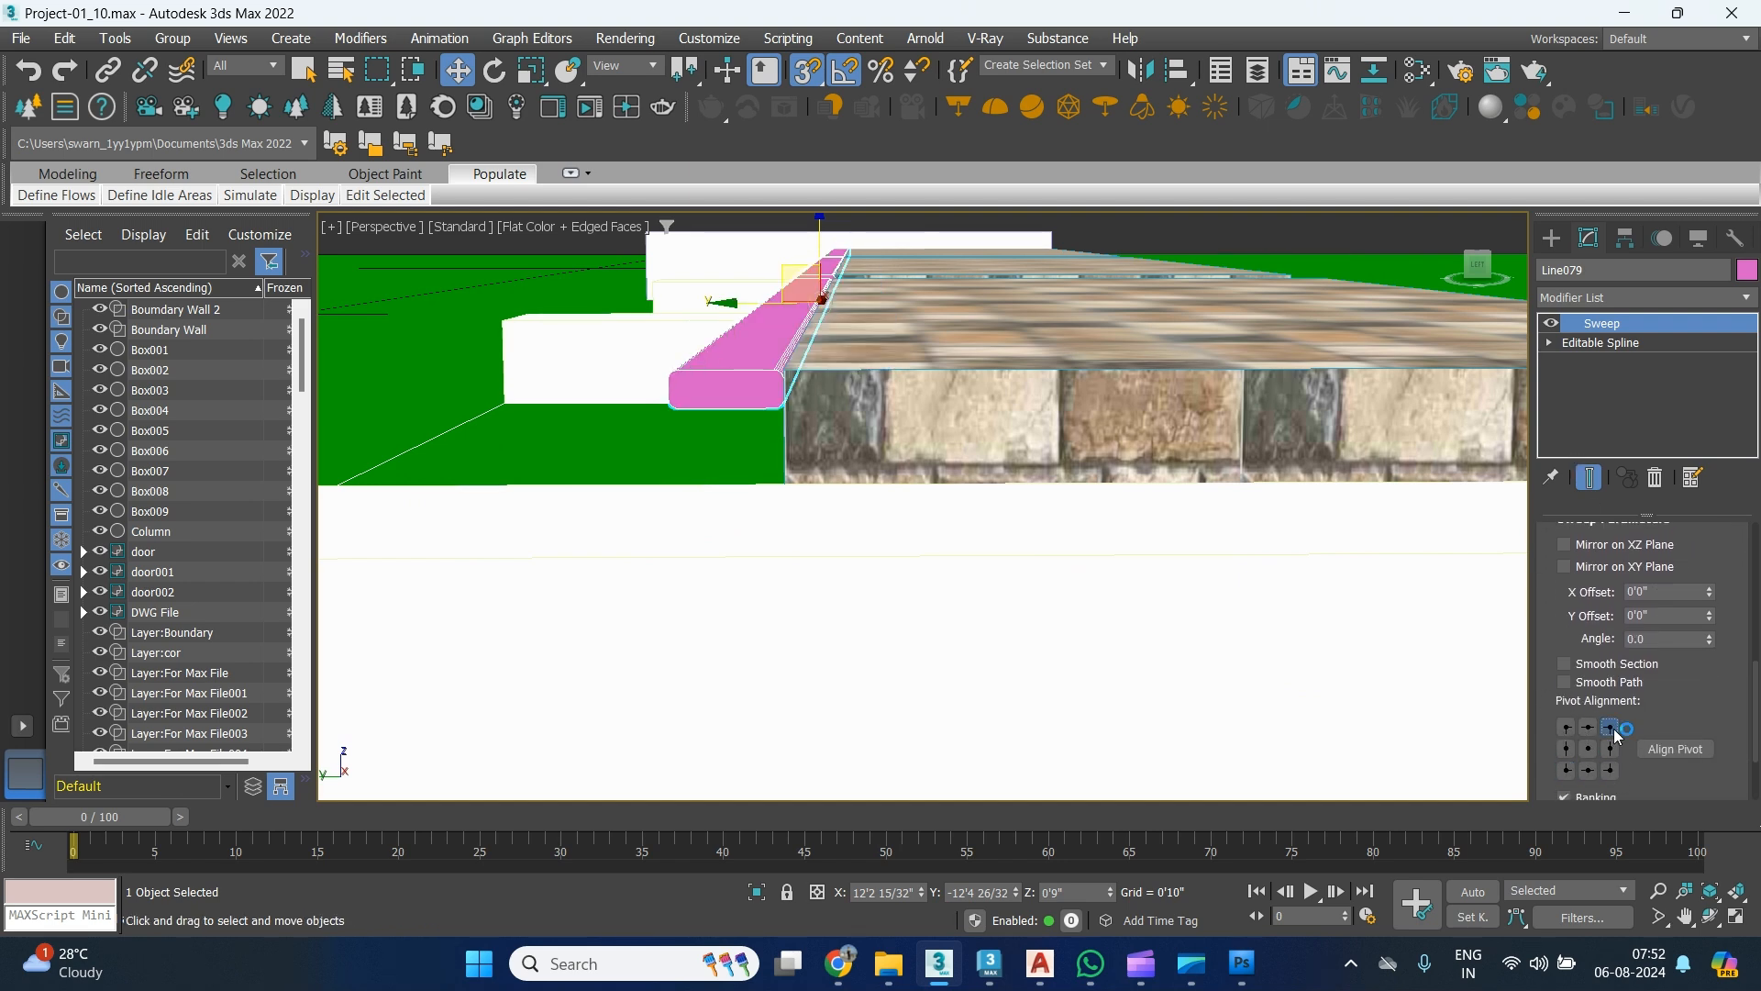
alt+middle_drag(766, 486, 996, 491)
scroll(917, 440, down, 4)
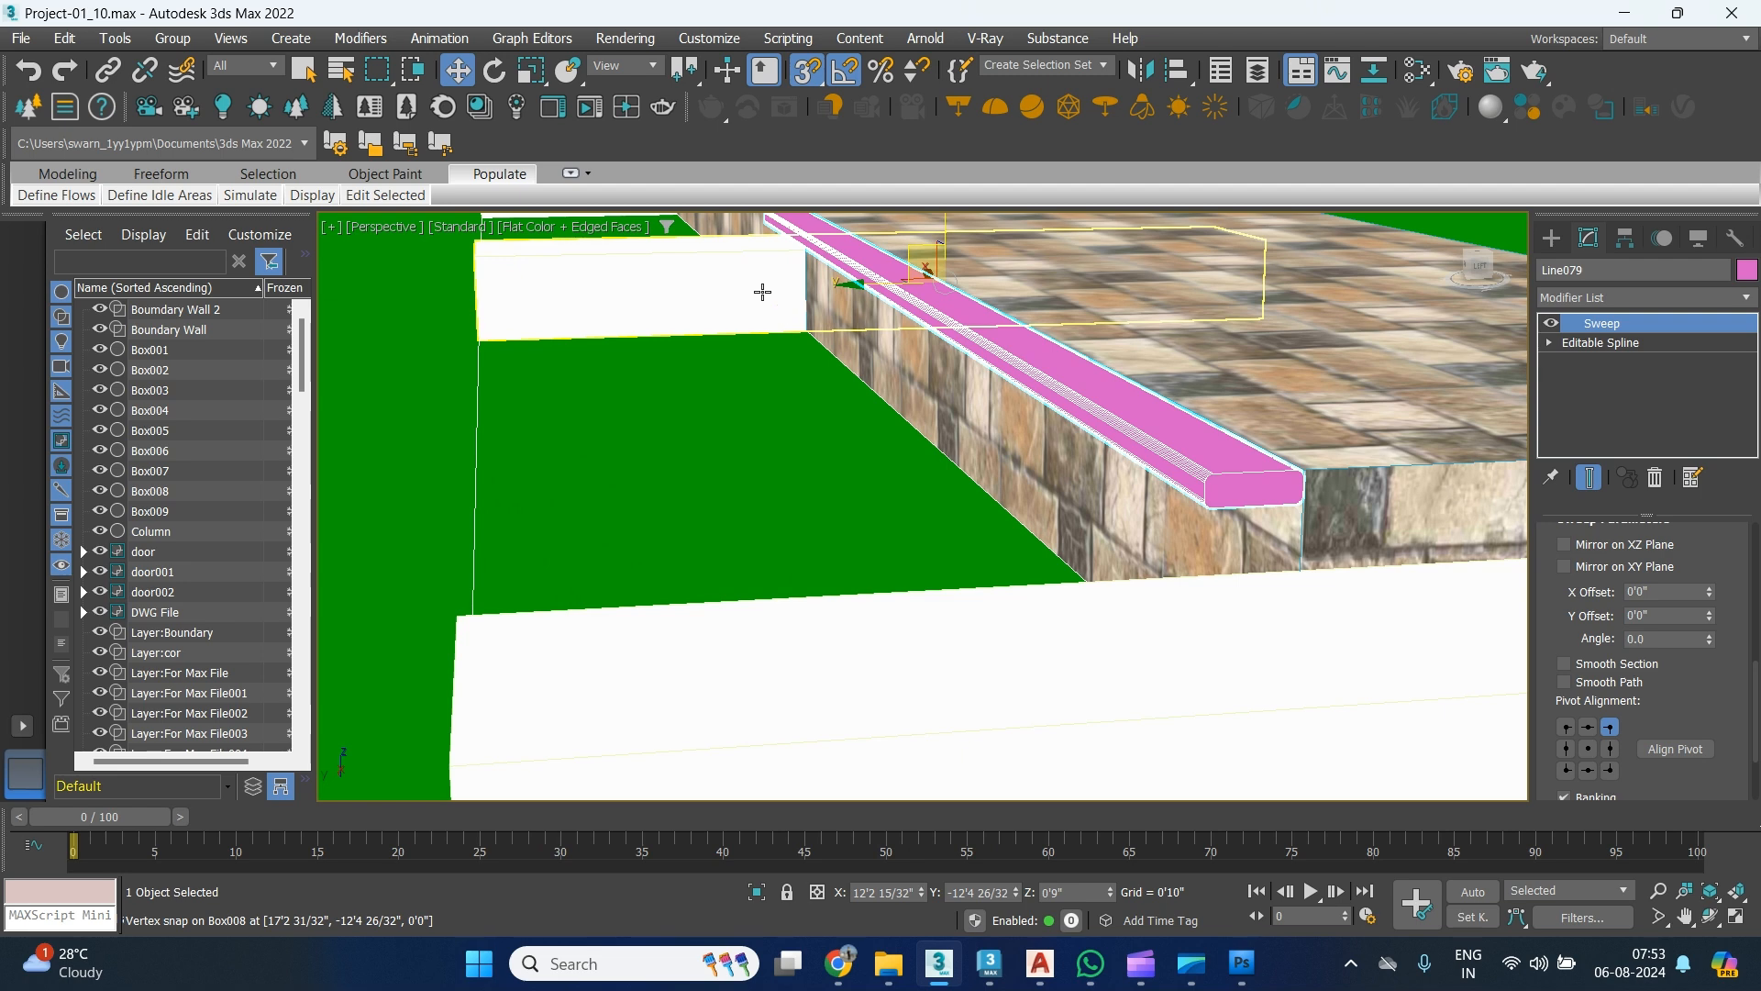
Lower the swept rail with exact move values, trying an absolute Z of 4" and settling on 3".
right_click(459, 71)
drag(421, 364, 322, 361)
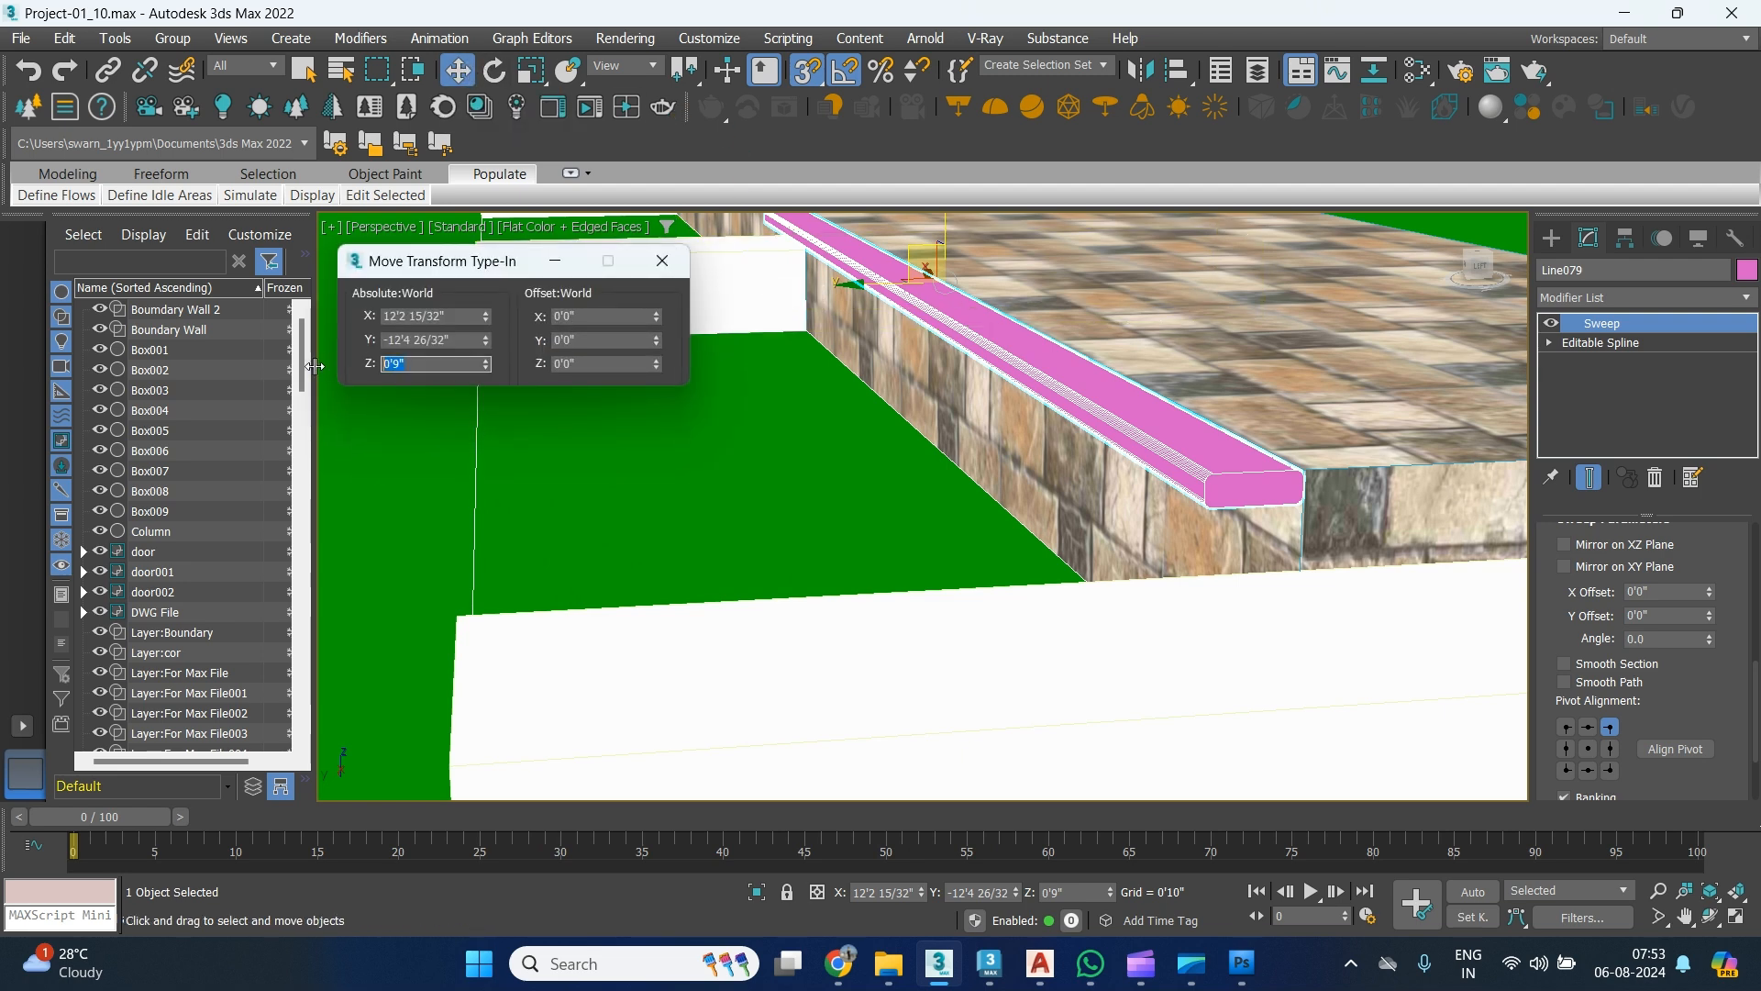
text(4)
key(Return)
middle_drag(807, 486, 995, 481)
drag(438, 364, 302, 371)
text(3)
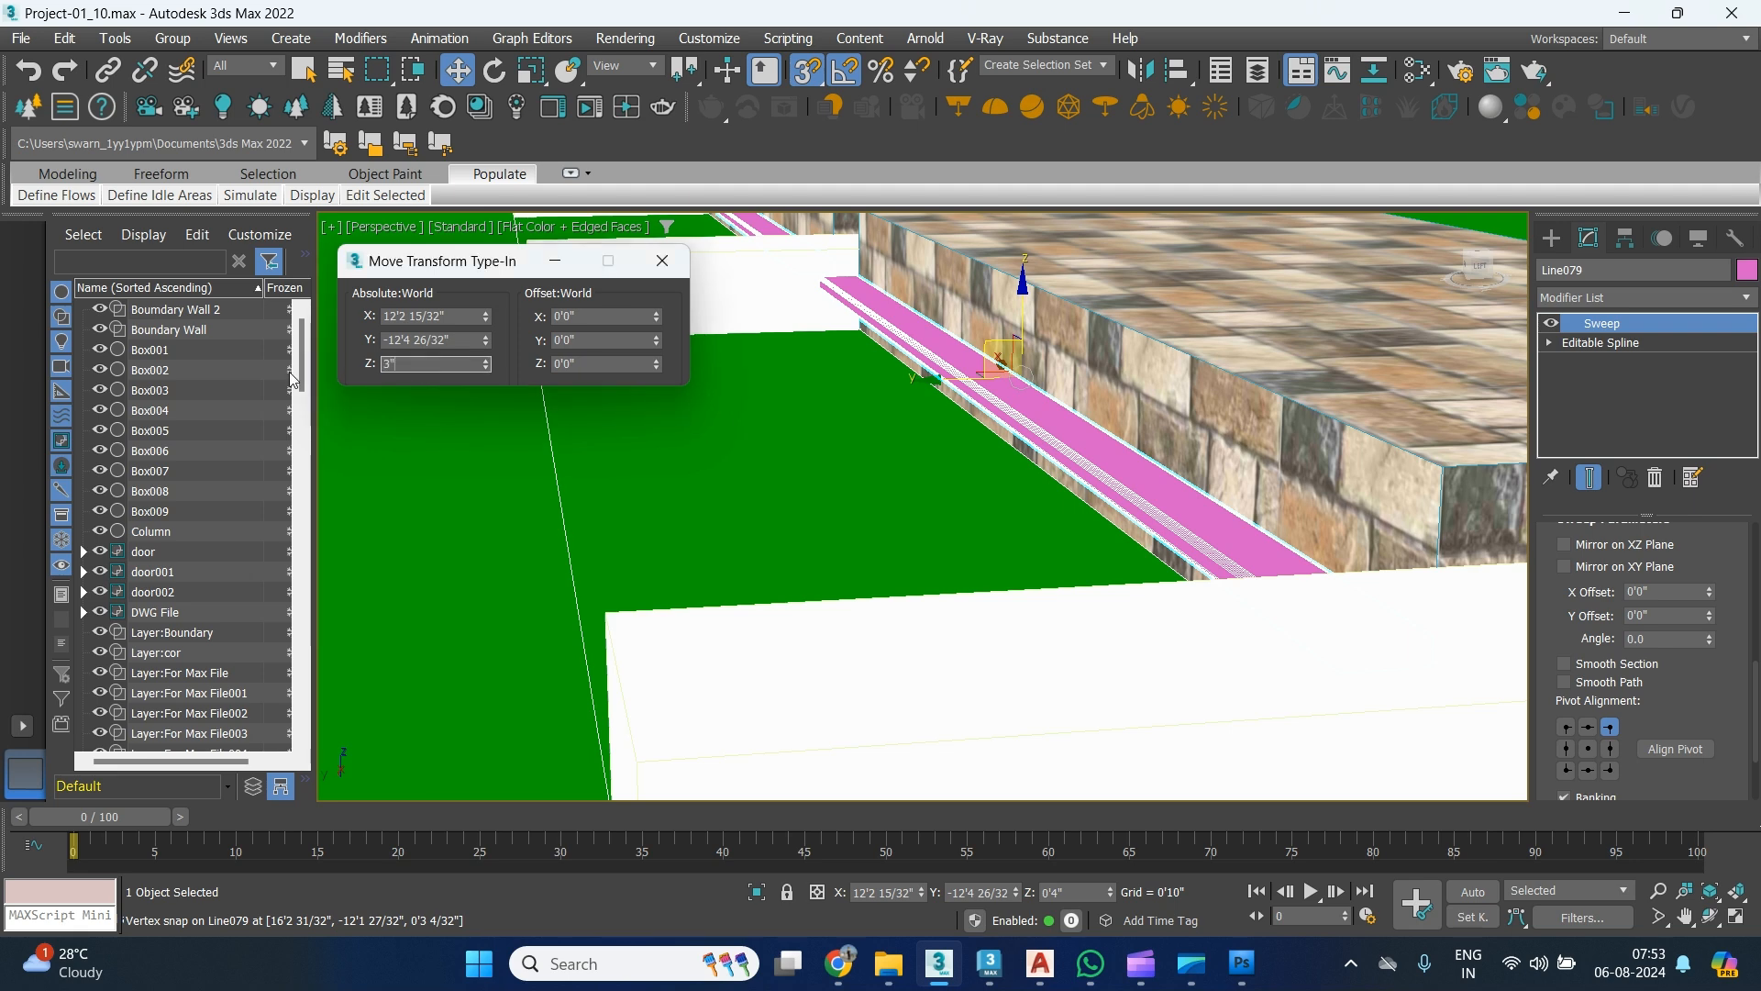
key(Return)
scroll(1007, 397, up, 2)
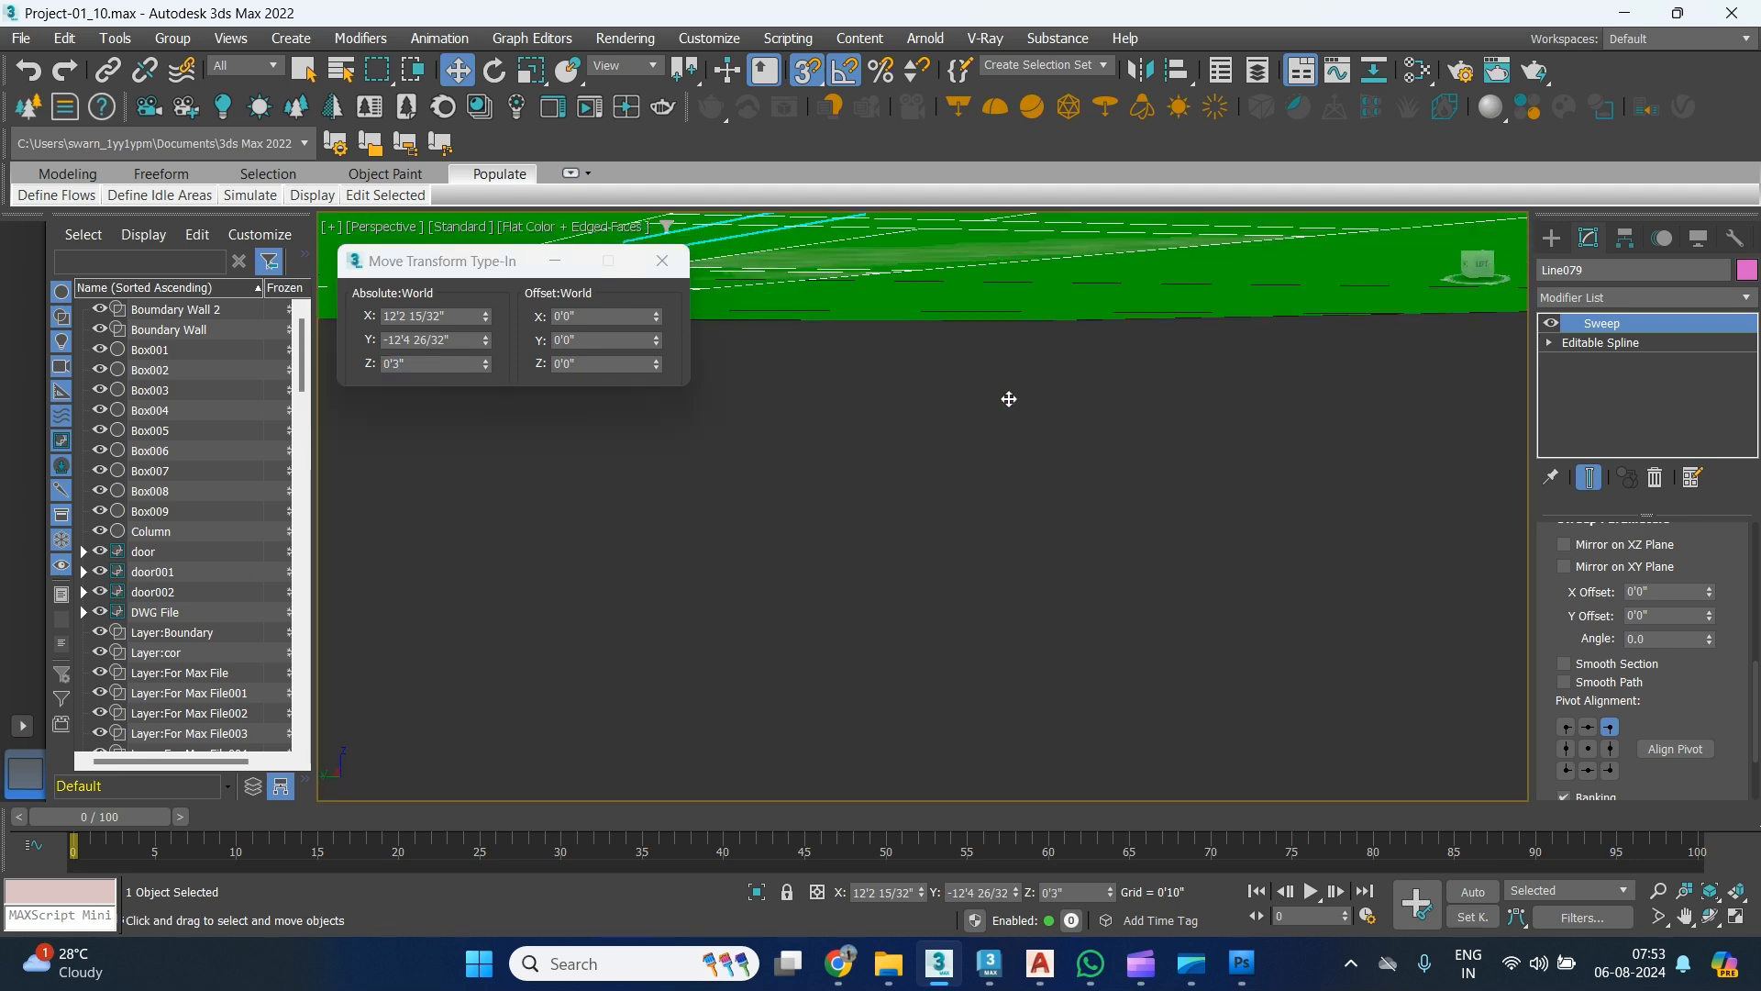
scroll(992, 412, down, 2)
scroll(991, 412, down, 3)
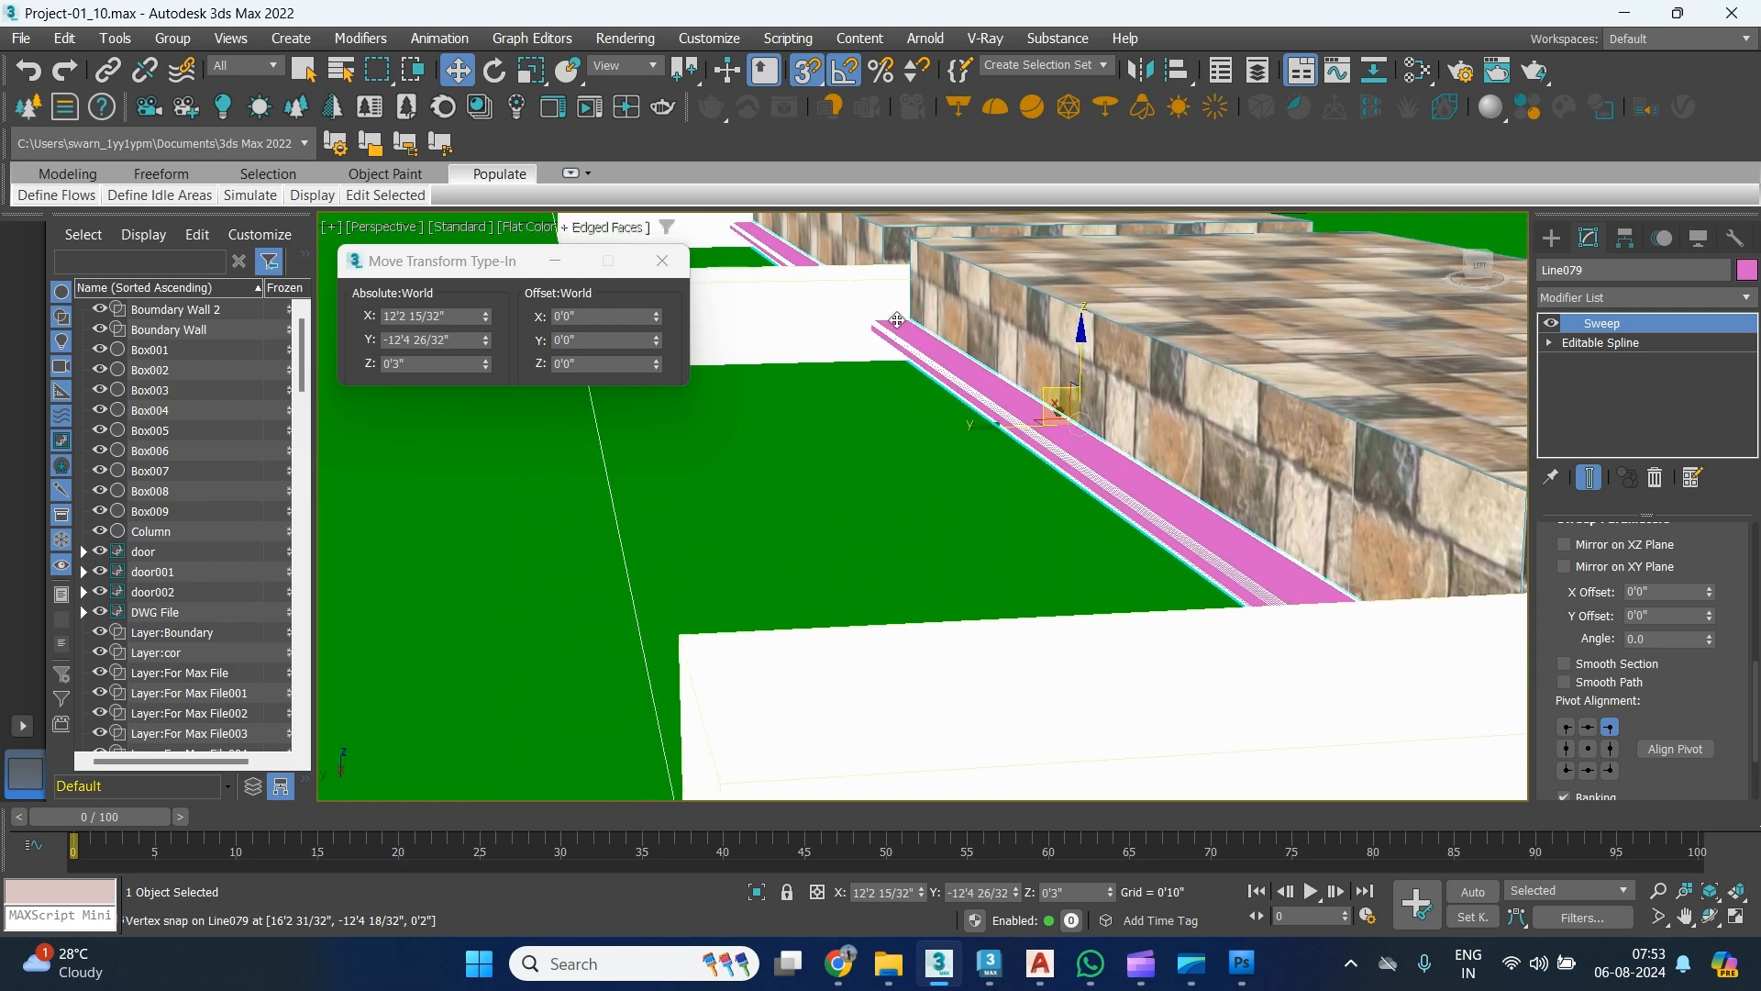
scroll(959, 389, down, 1)
Check the strip spacing in the AutoCAD layout, then in 3ds Max move the rail 3" along Y away from the stone wall.
alt+middle_drag(1073, 476, 911, 621)
middle_drag(977, 446, 1384, 454)
scroll(1385, 454, down, 2)
middle_drag(891, 525, 991, 501)
scroll(851, 496, up, 2)
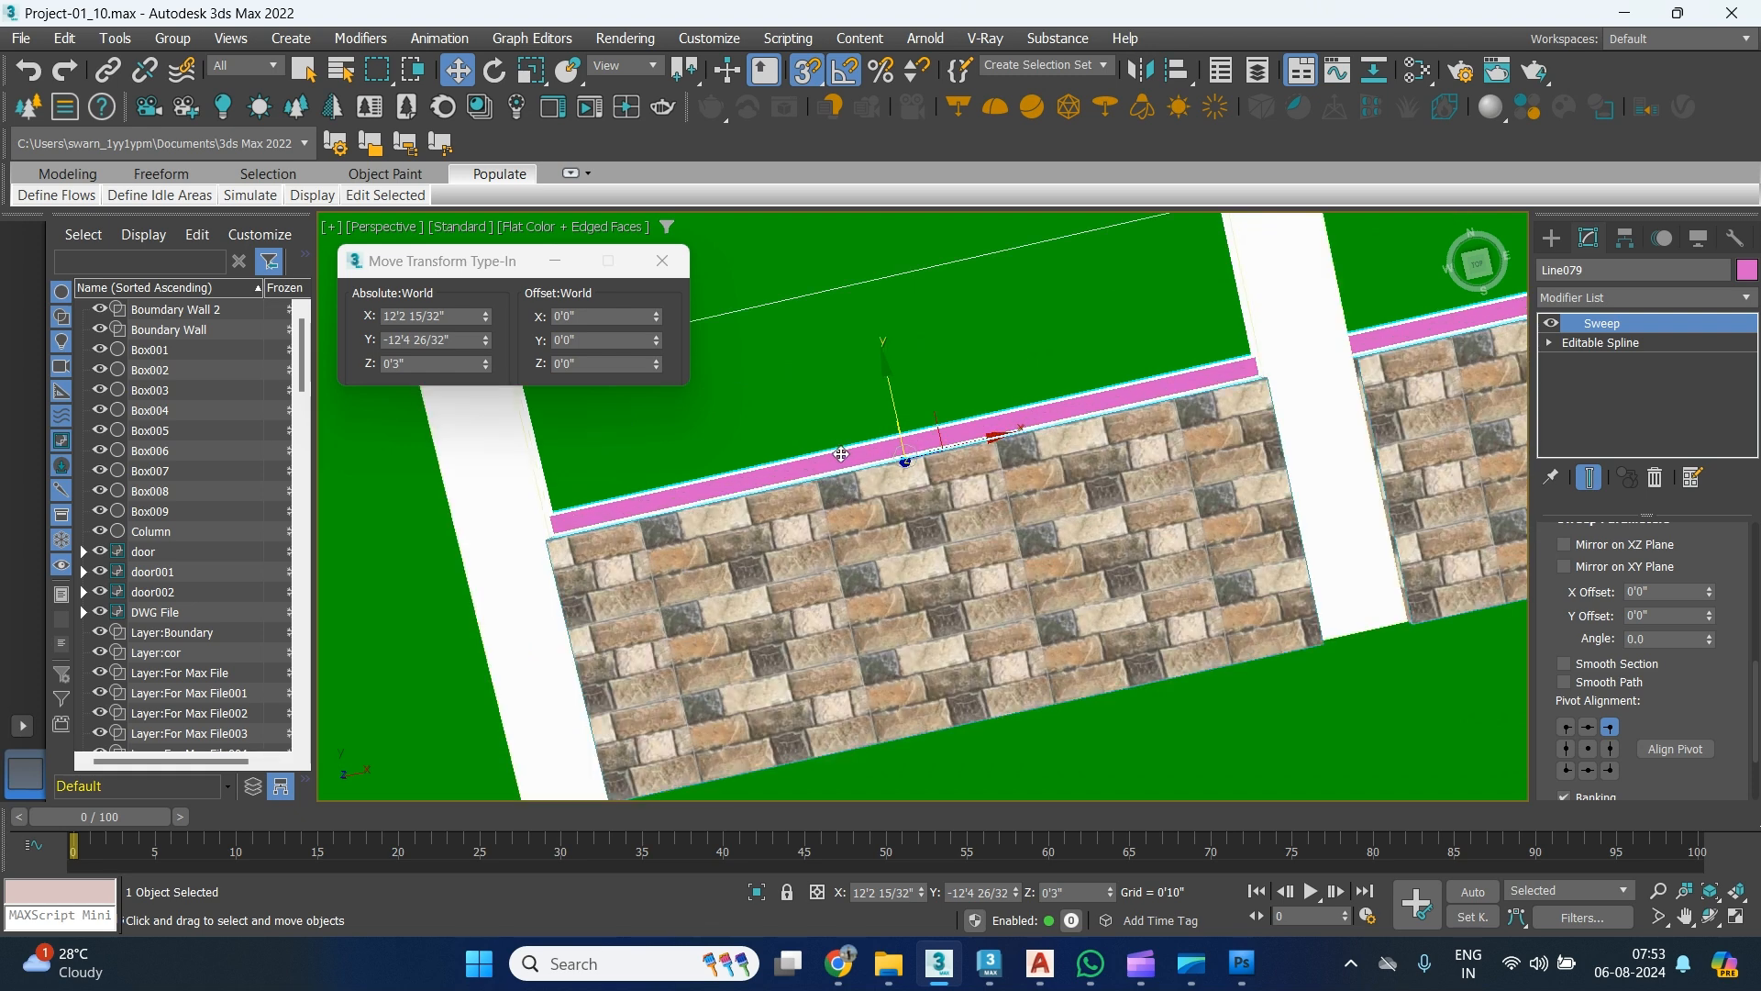
key(alt+Tab)
key(alt+Tab)
key(alt+Tab)
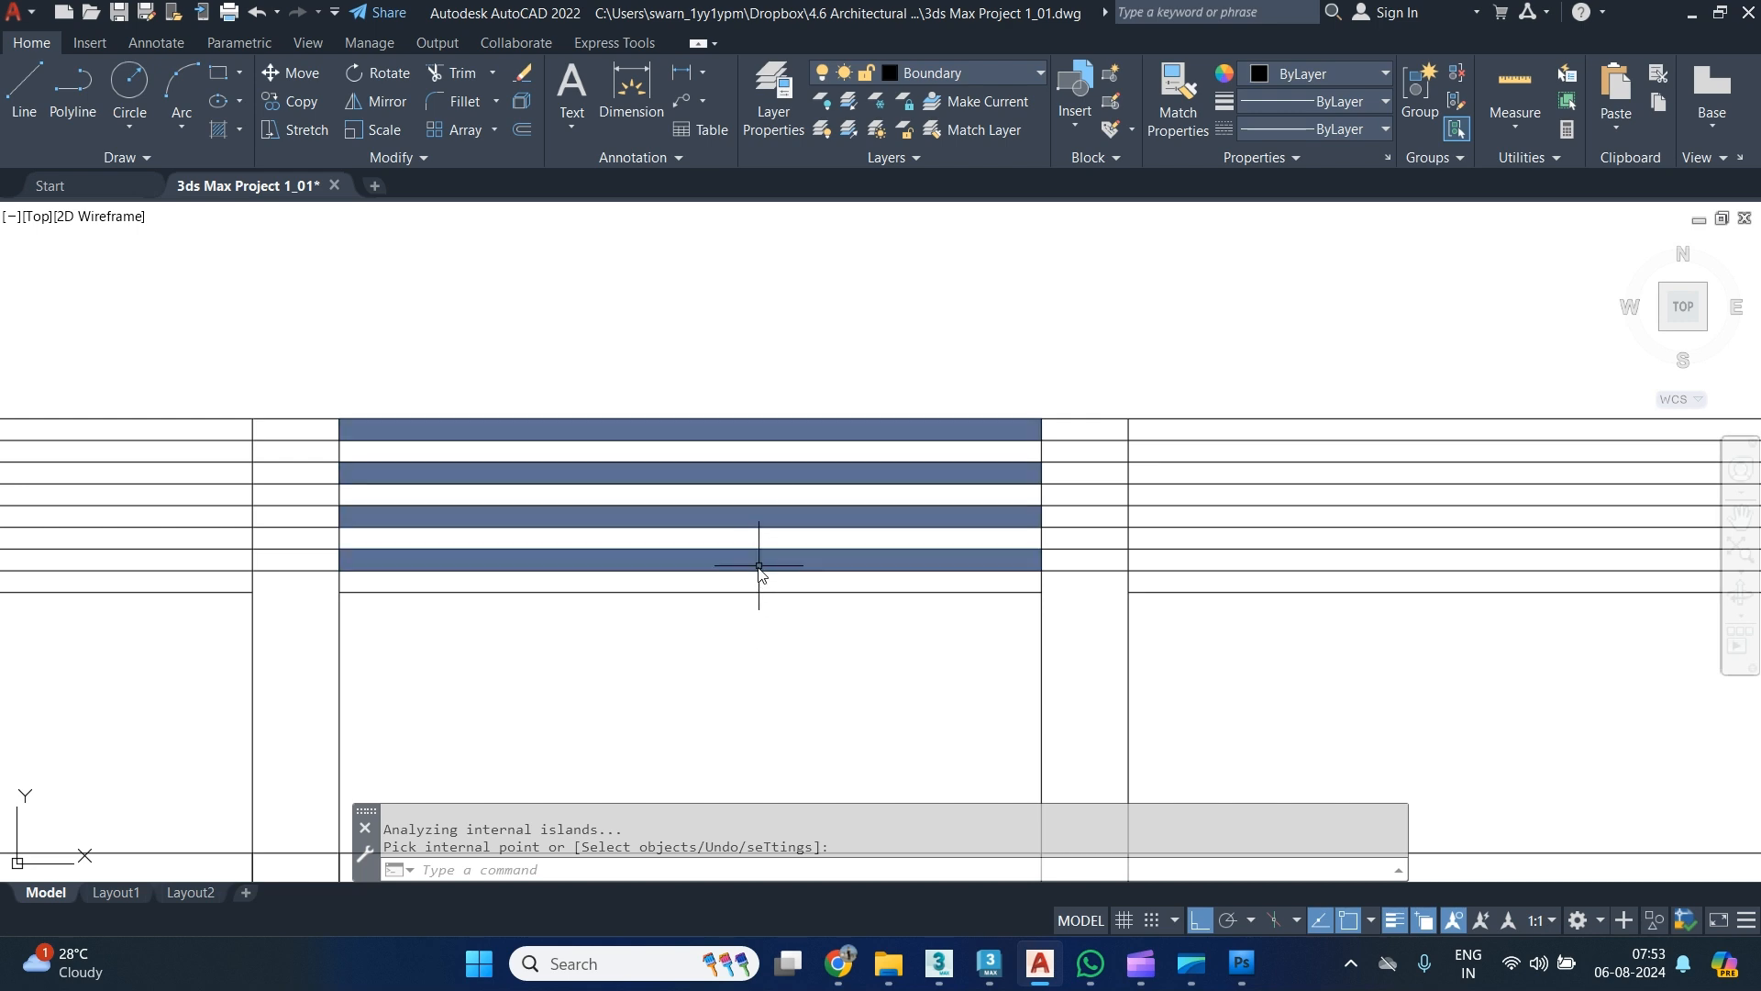
key(alt+Tab)
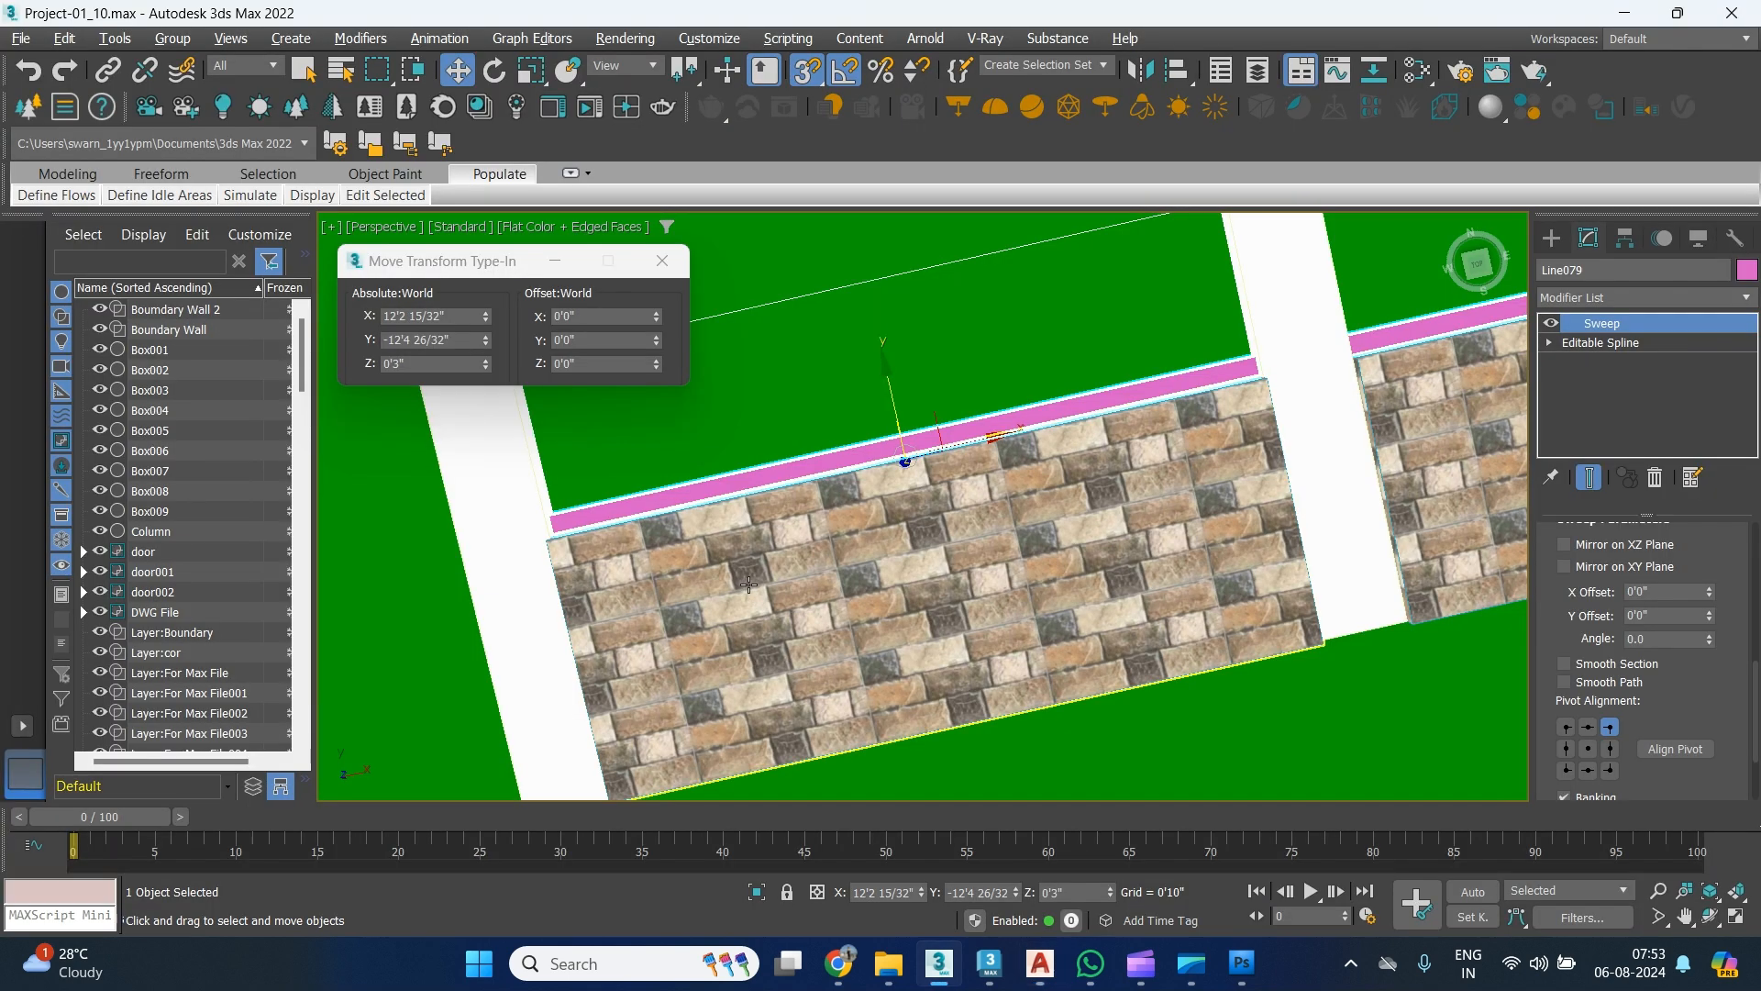
click(609, 339)
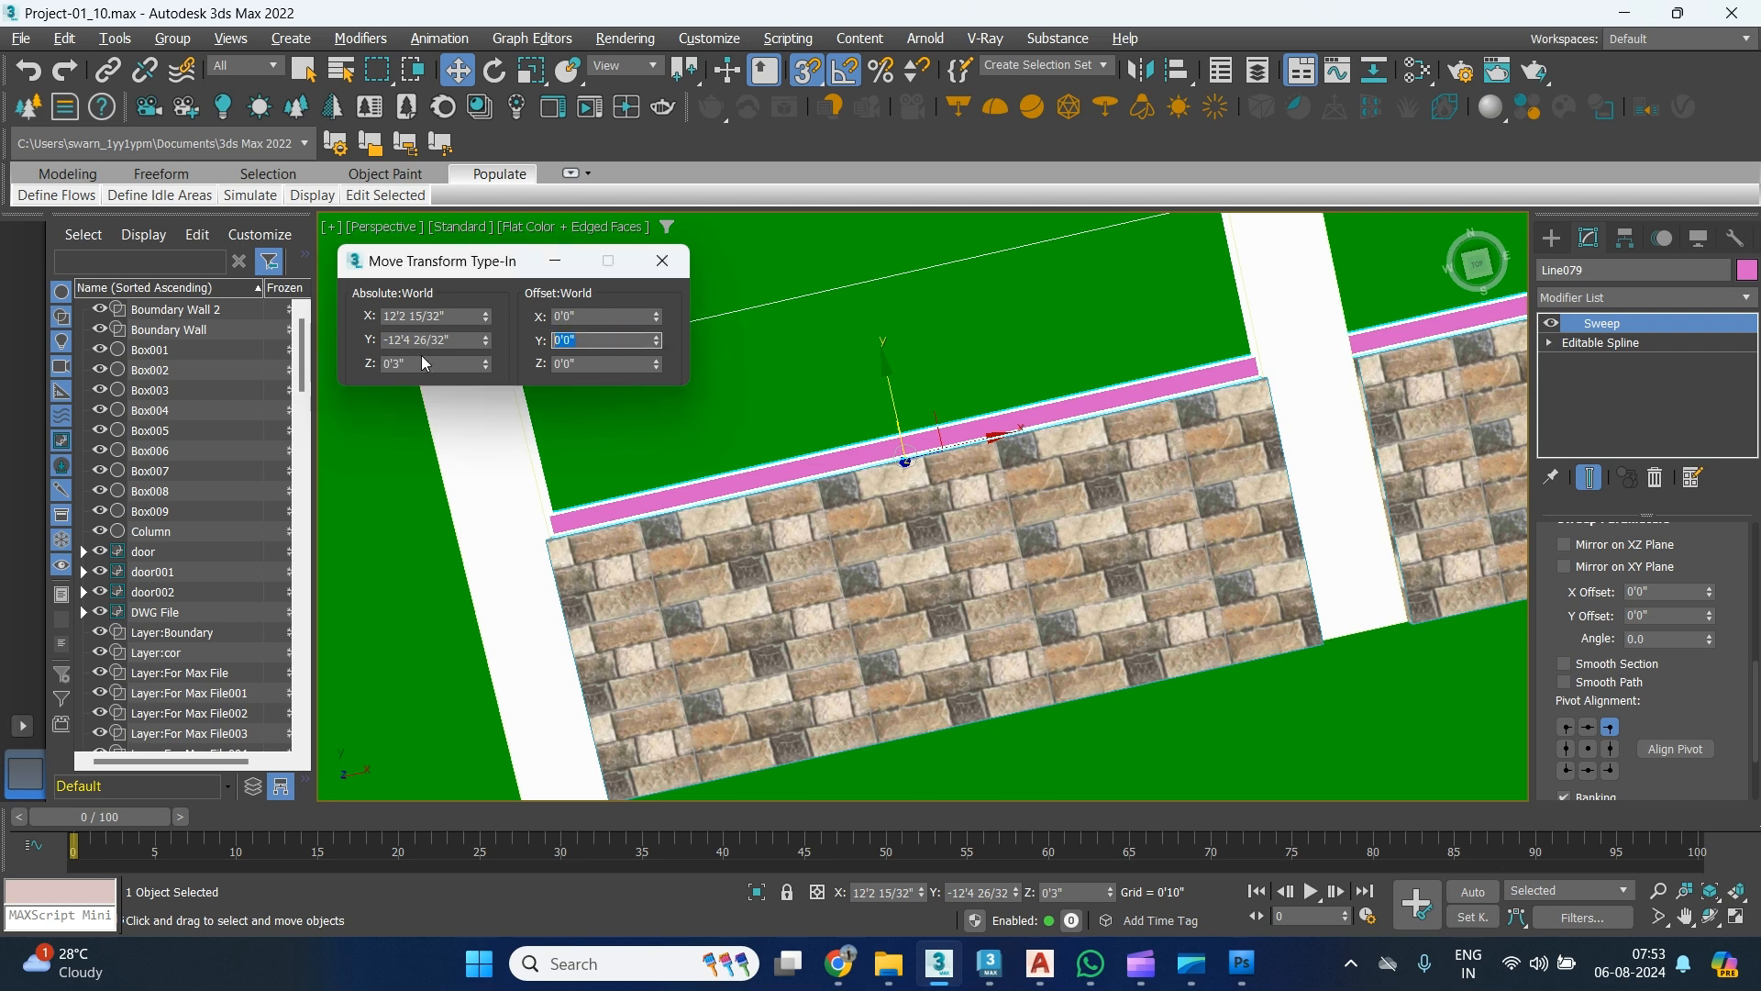
key(Return)
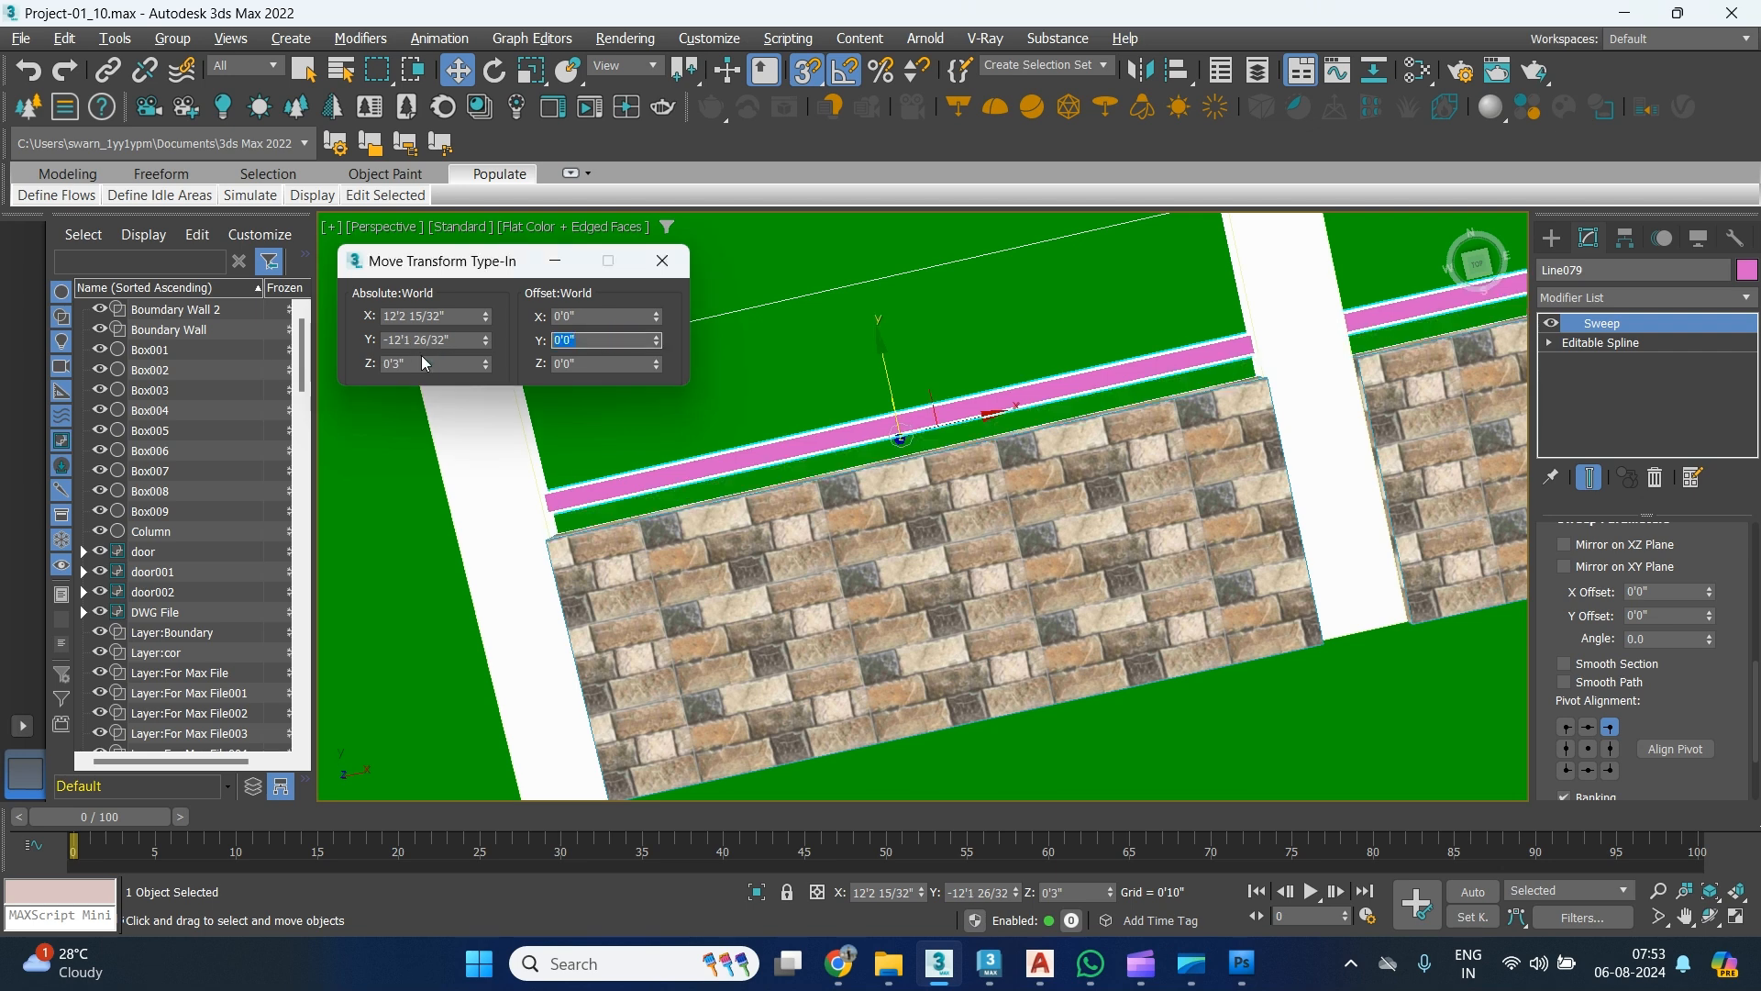
Set up an Array of the rail with an incremental Y move of 6" and turn on its preview.
middle_drag(891, 521, 942, 553)
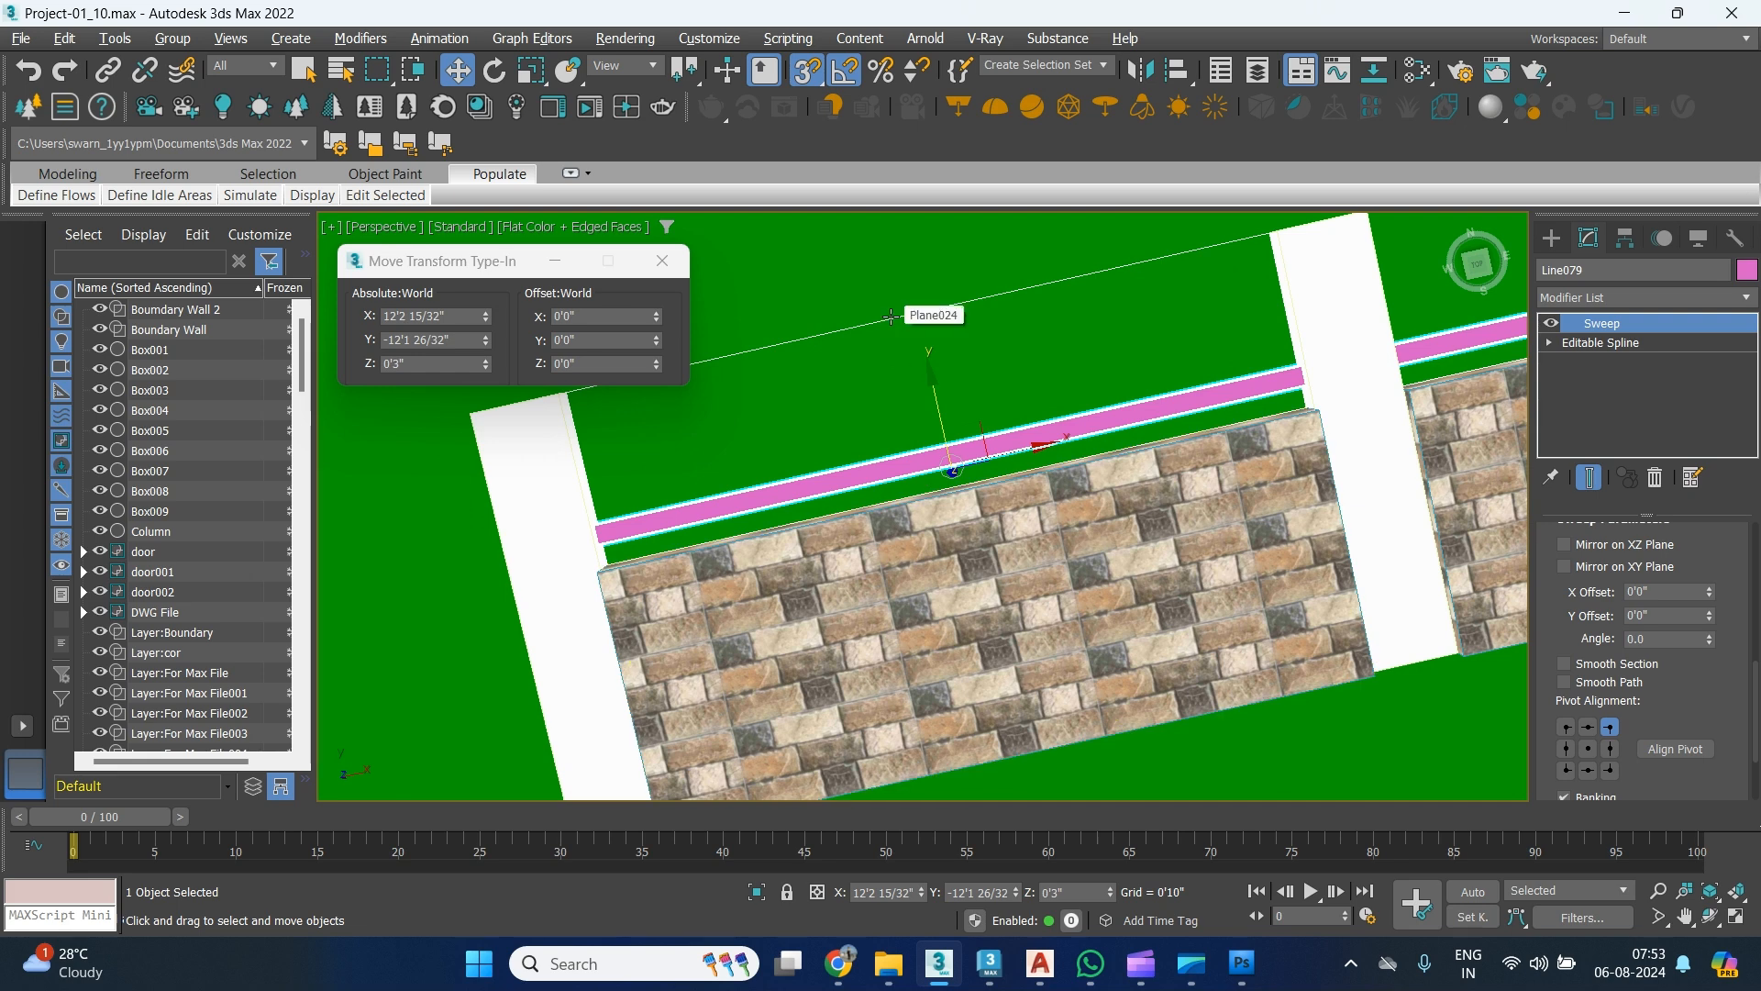
click(115, 38)
click(171, 444)
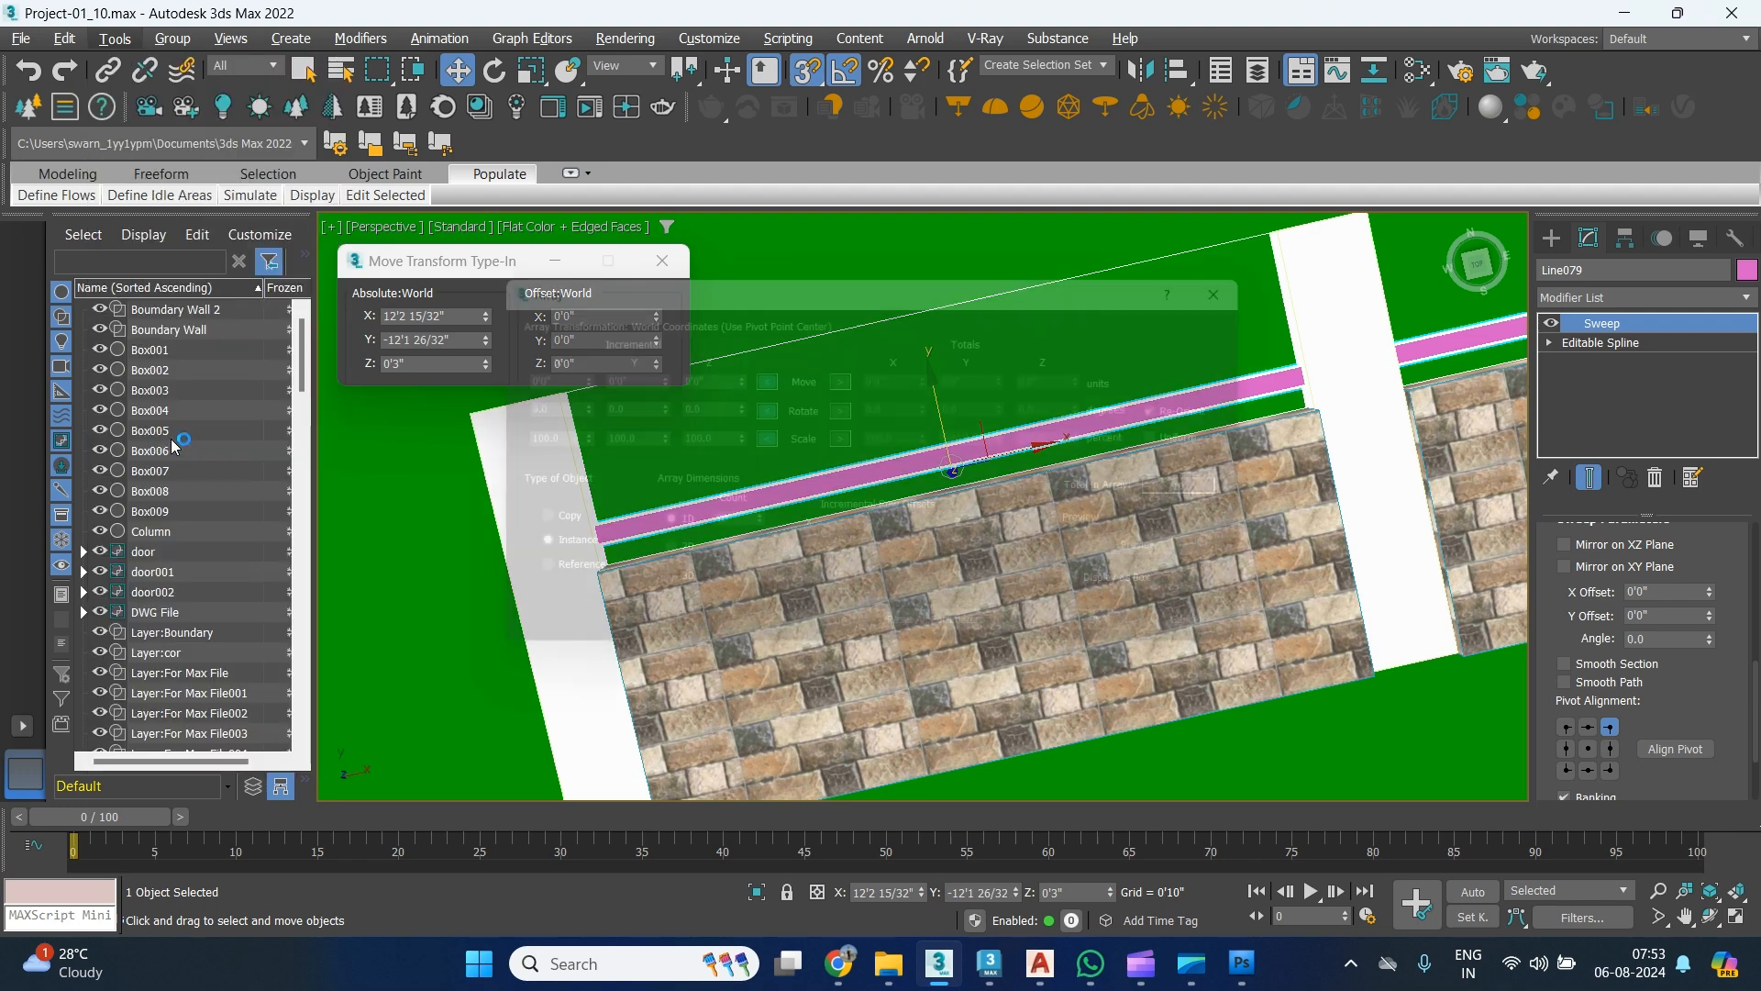
click(1138, 967)
click(1138, 967)
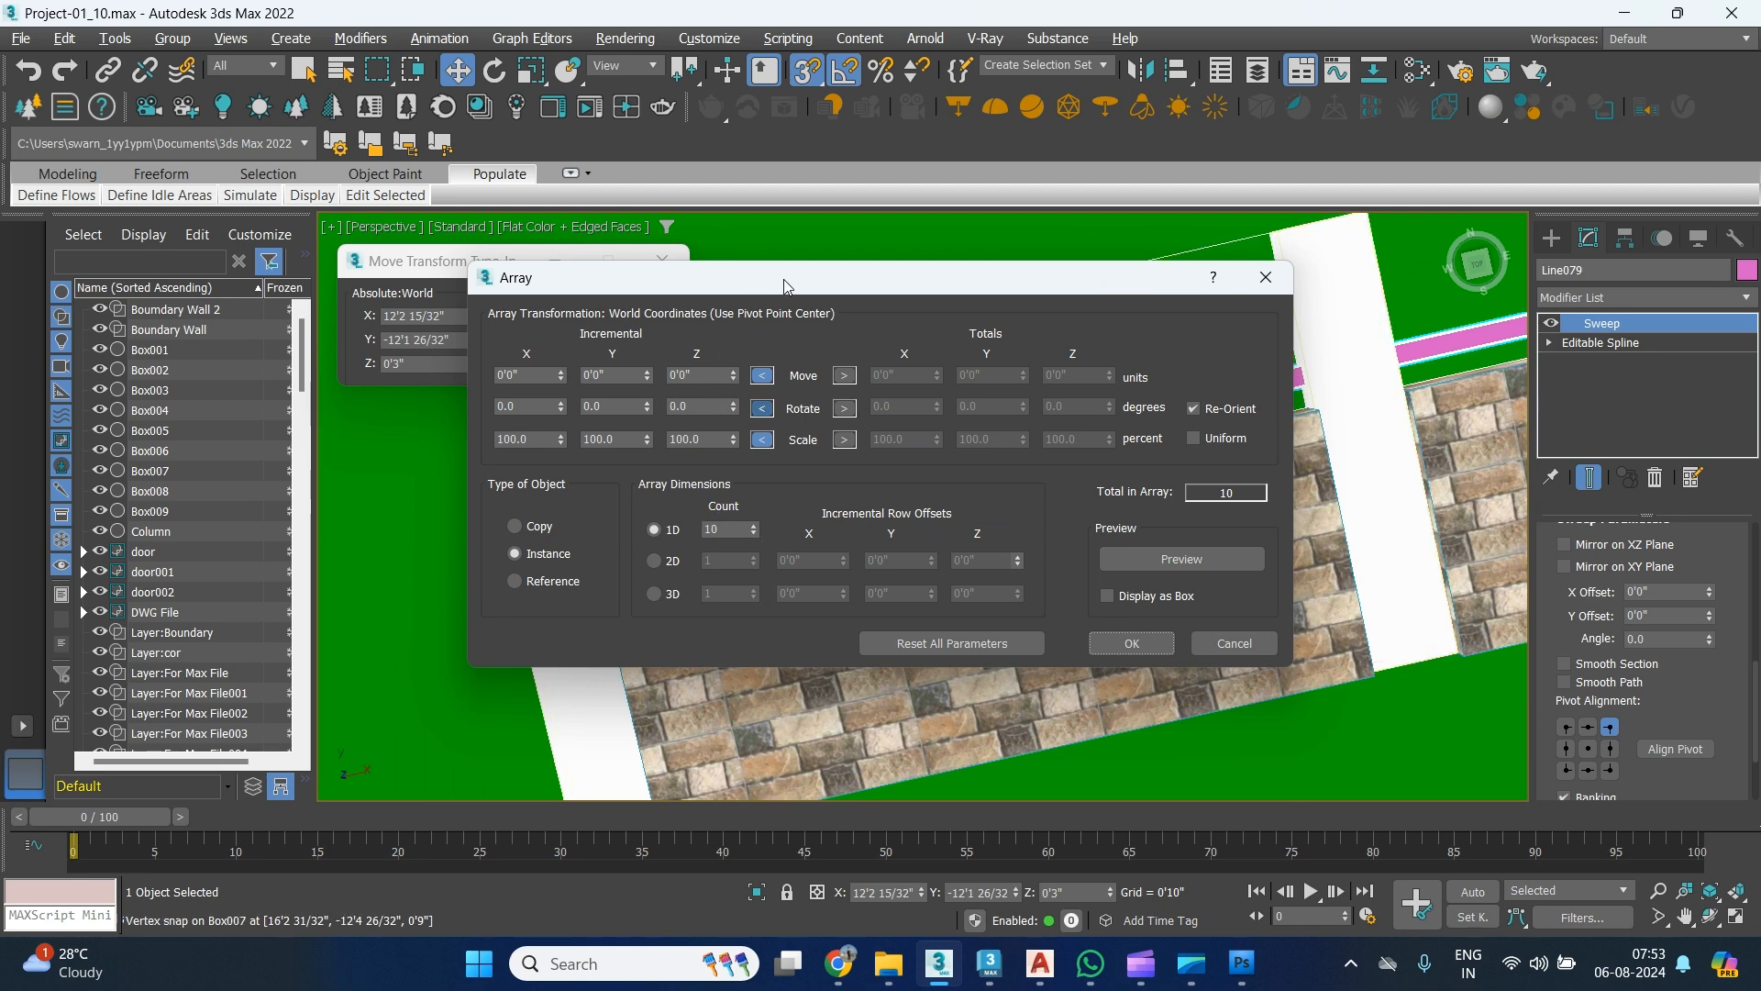
drag(784, 284, 837, 647)
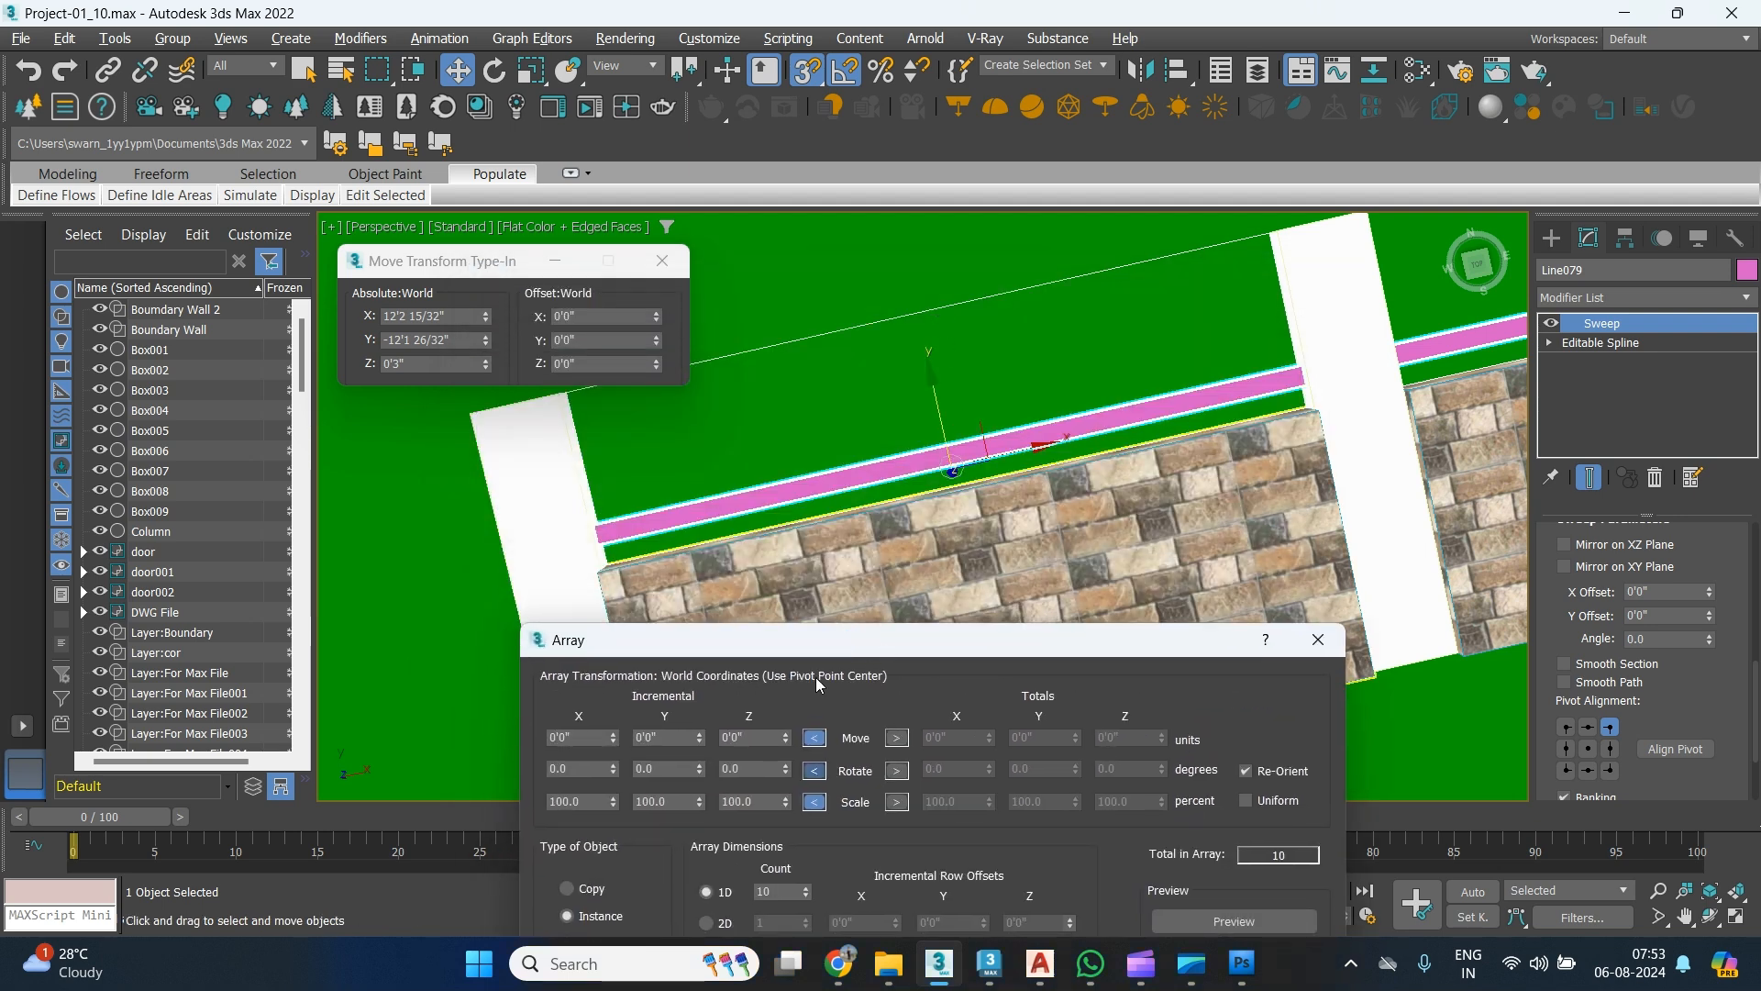
double_click(668, 738)
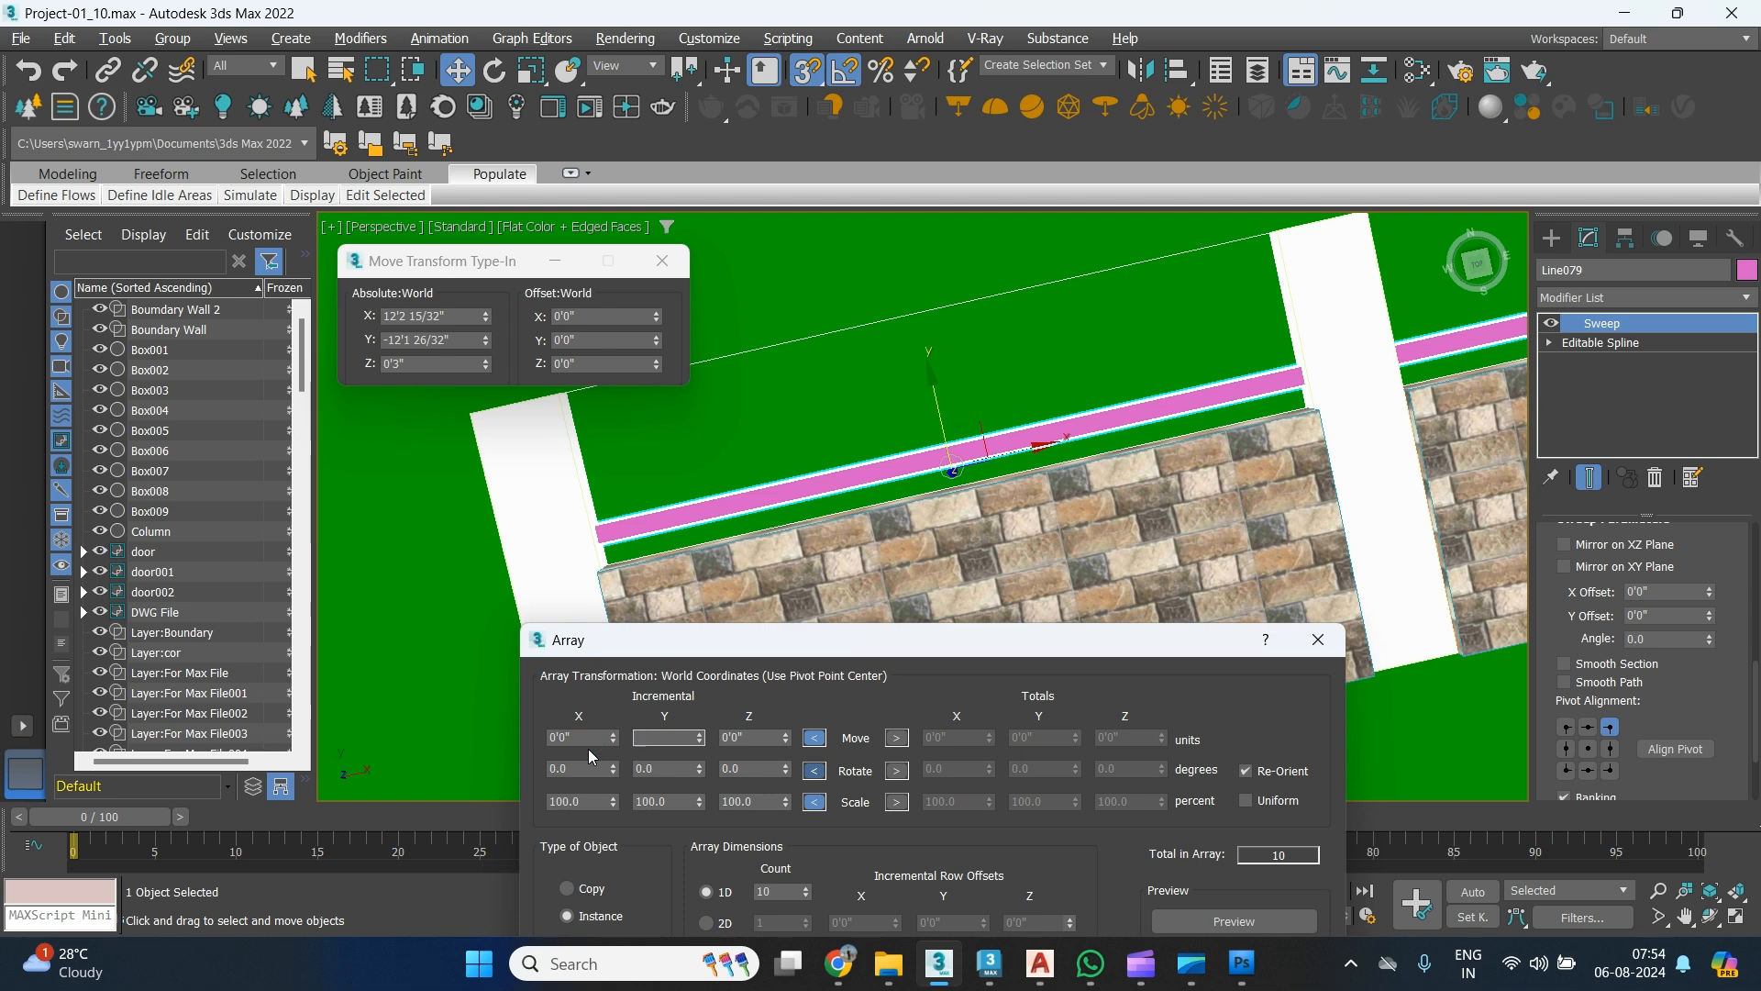
text(6)
key(Return)
drag(872, 653, 845, 501)
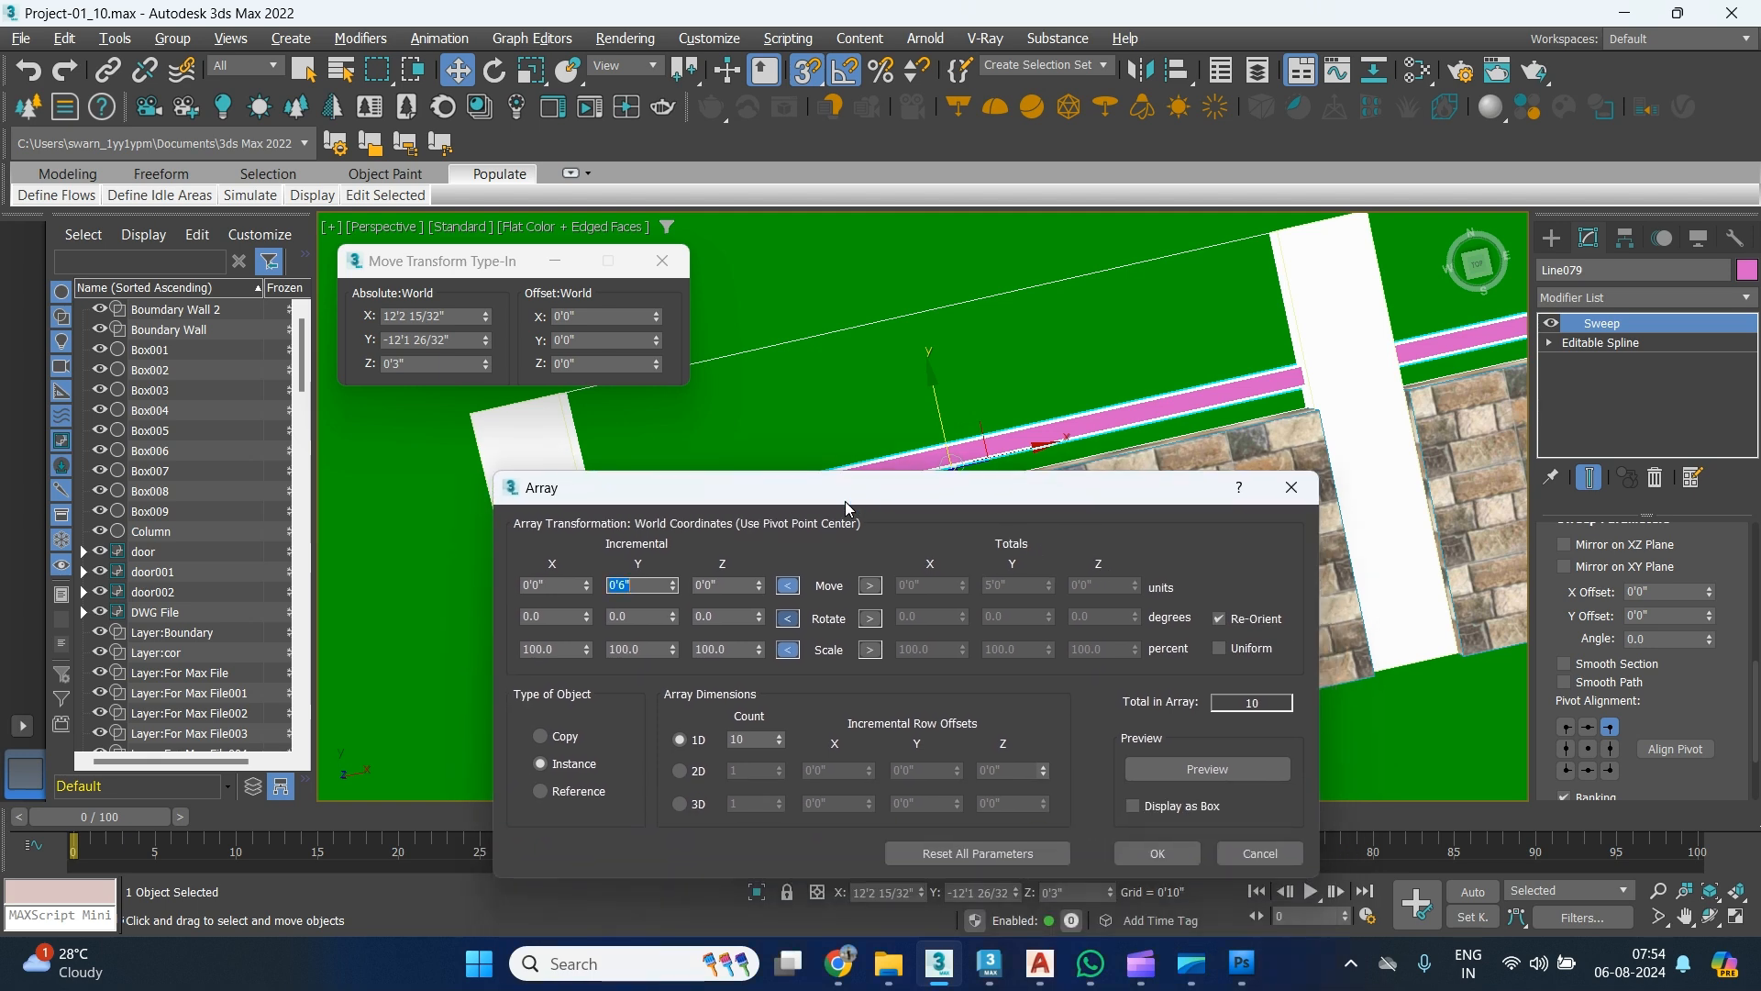
click(1190, 768)
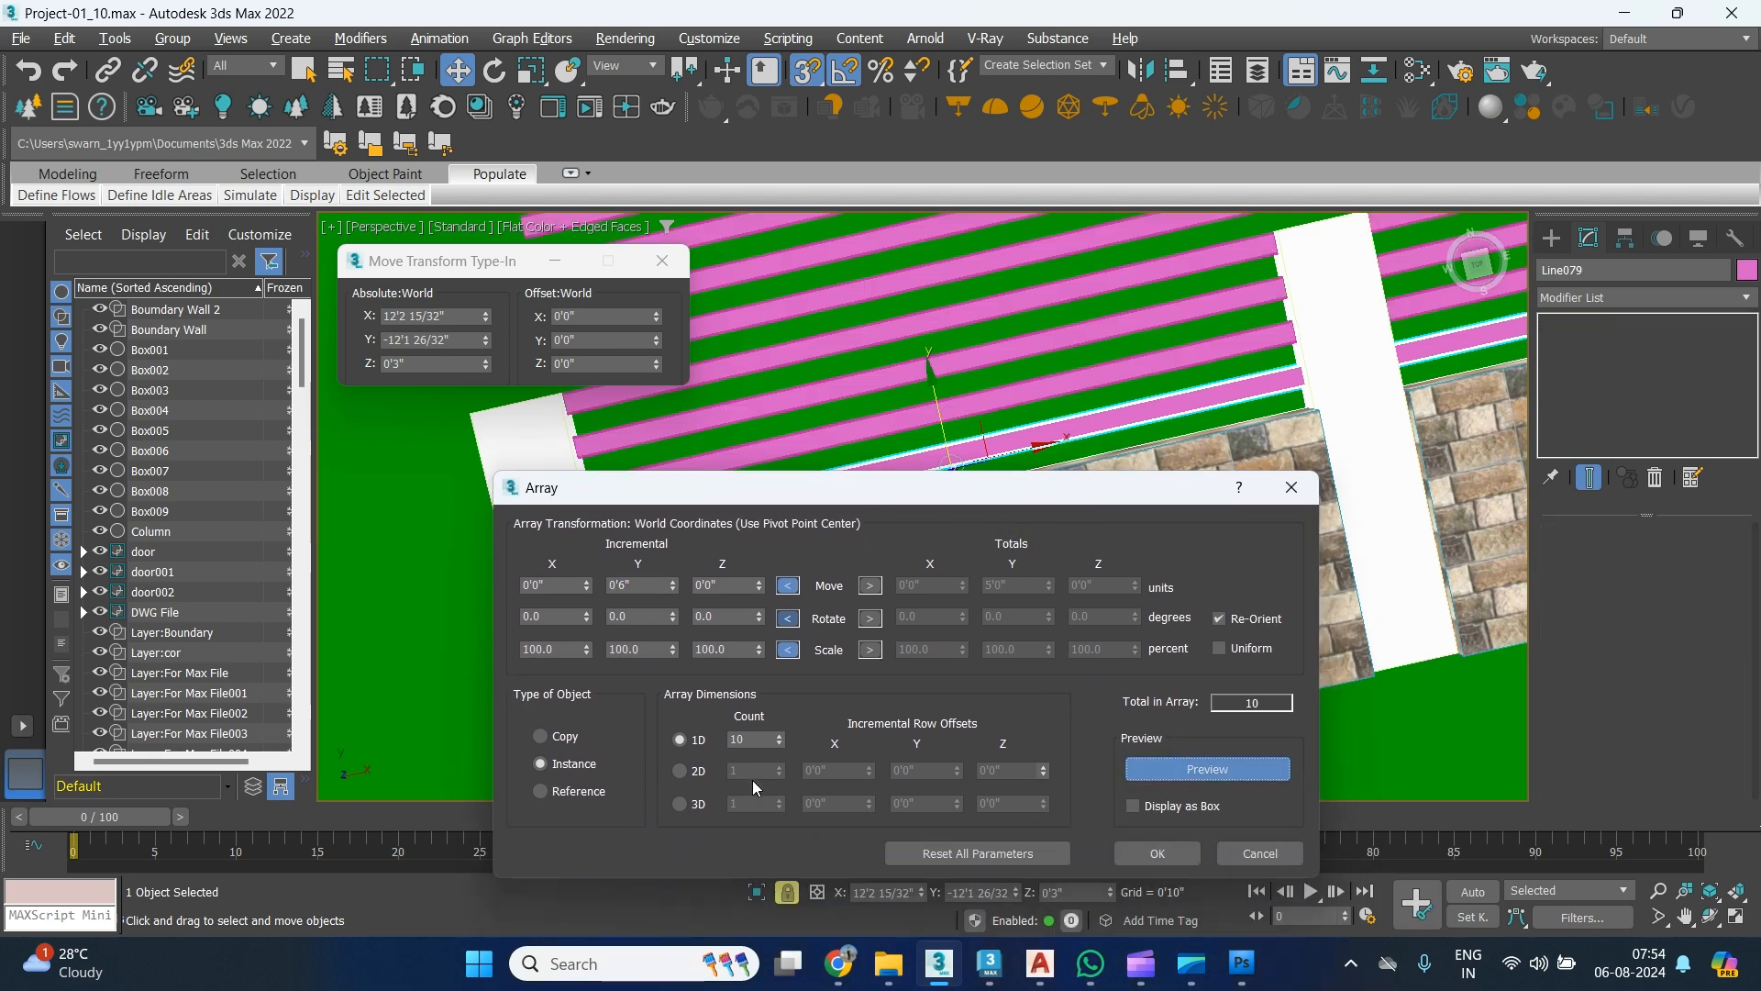
Set the 1D array count to 4 with Instance as the object type and create the rail array.
double_click(761, 739)
text(3)
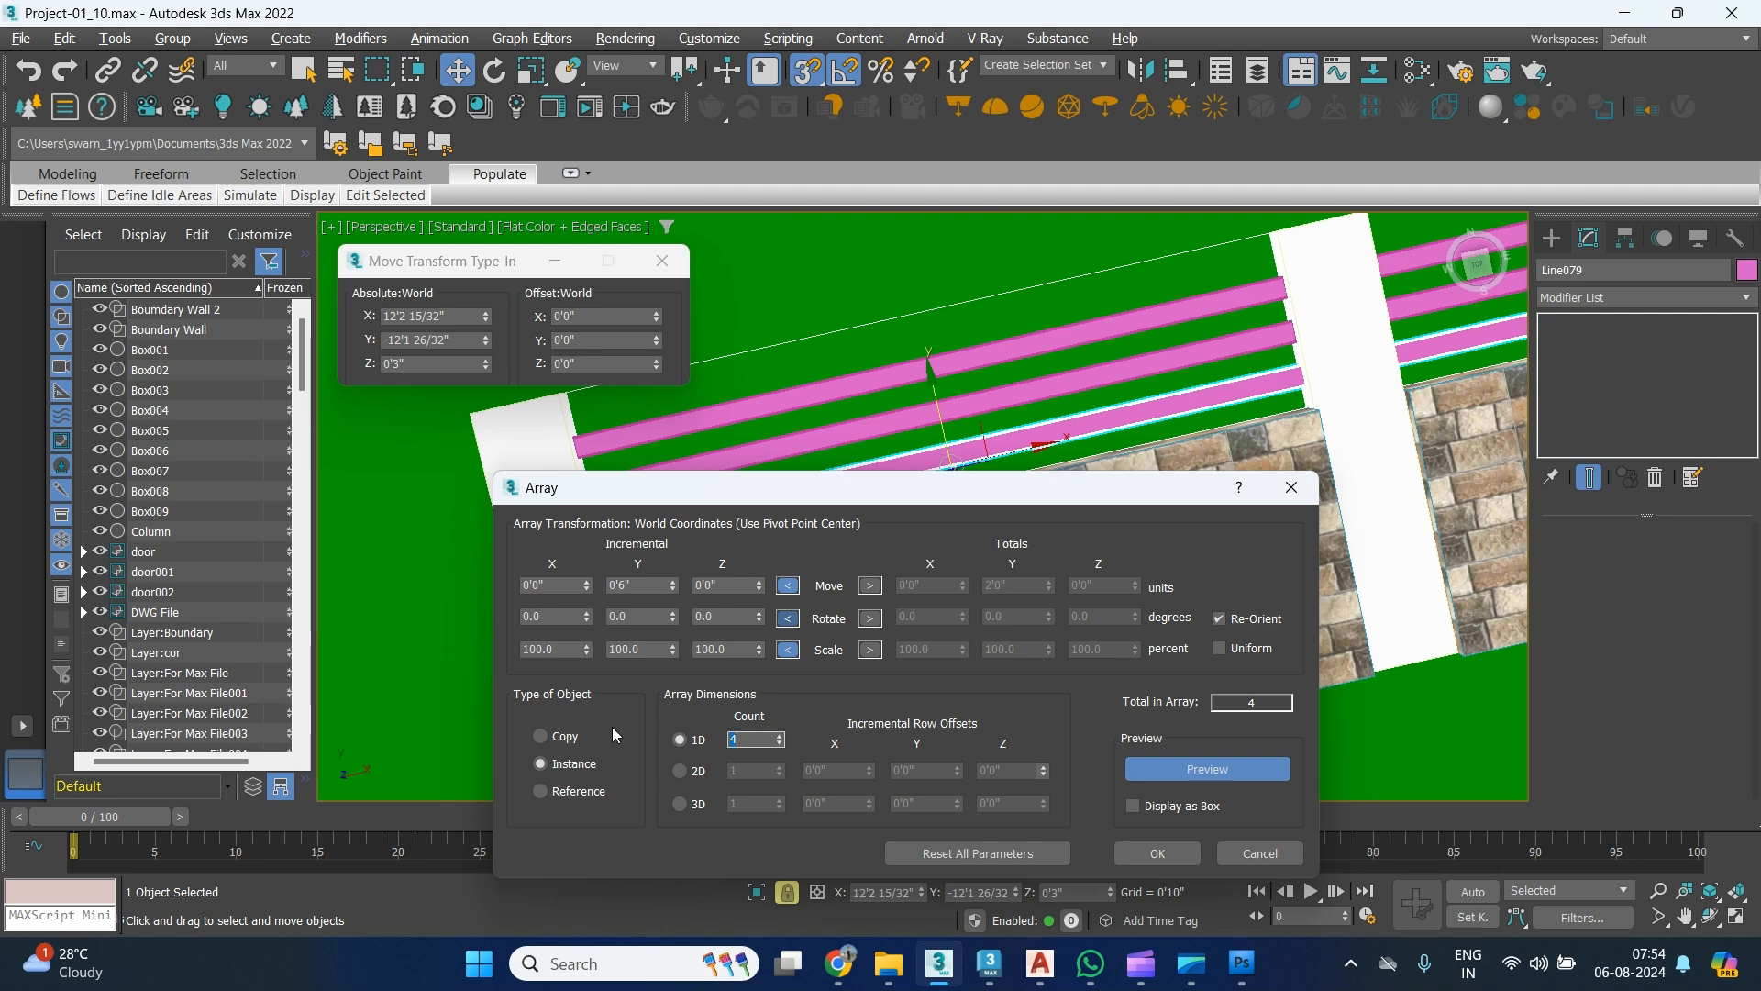
text(4)
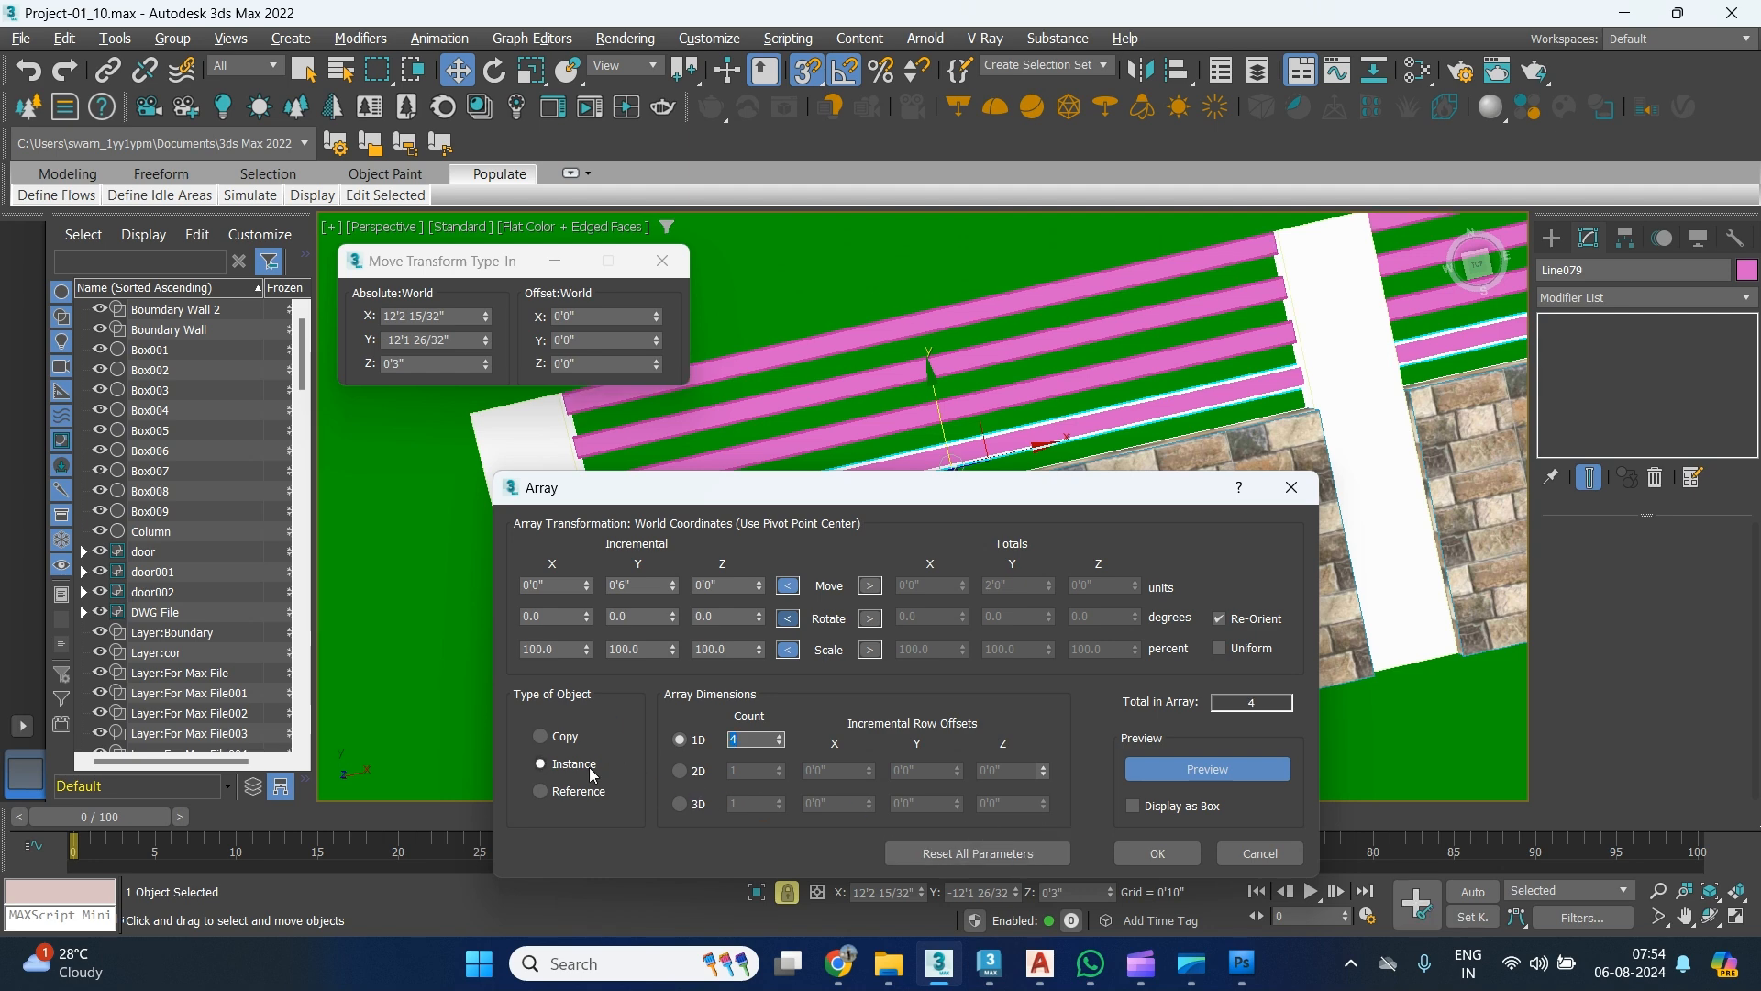
click(1142, 851)
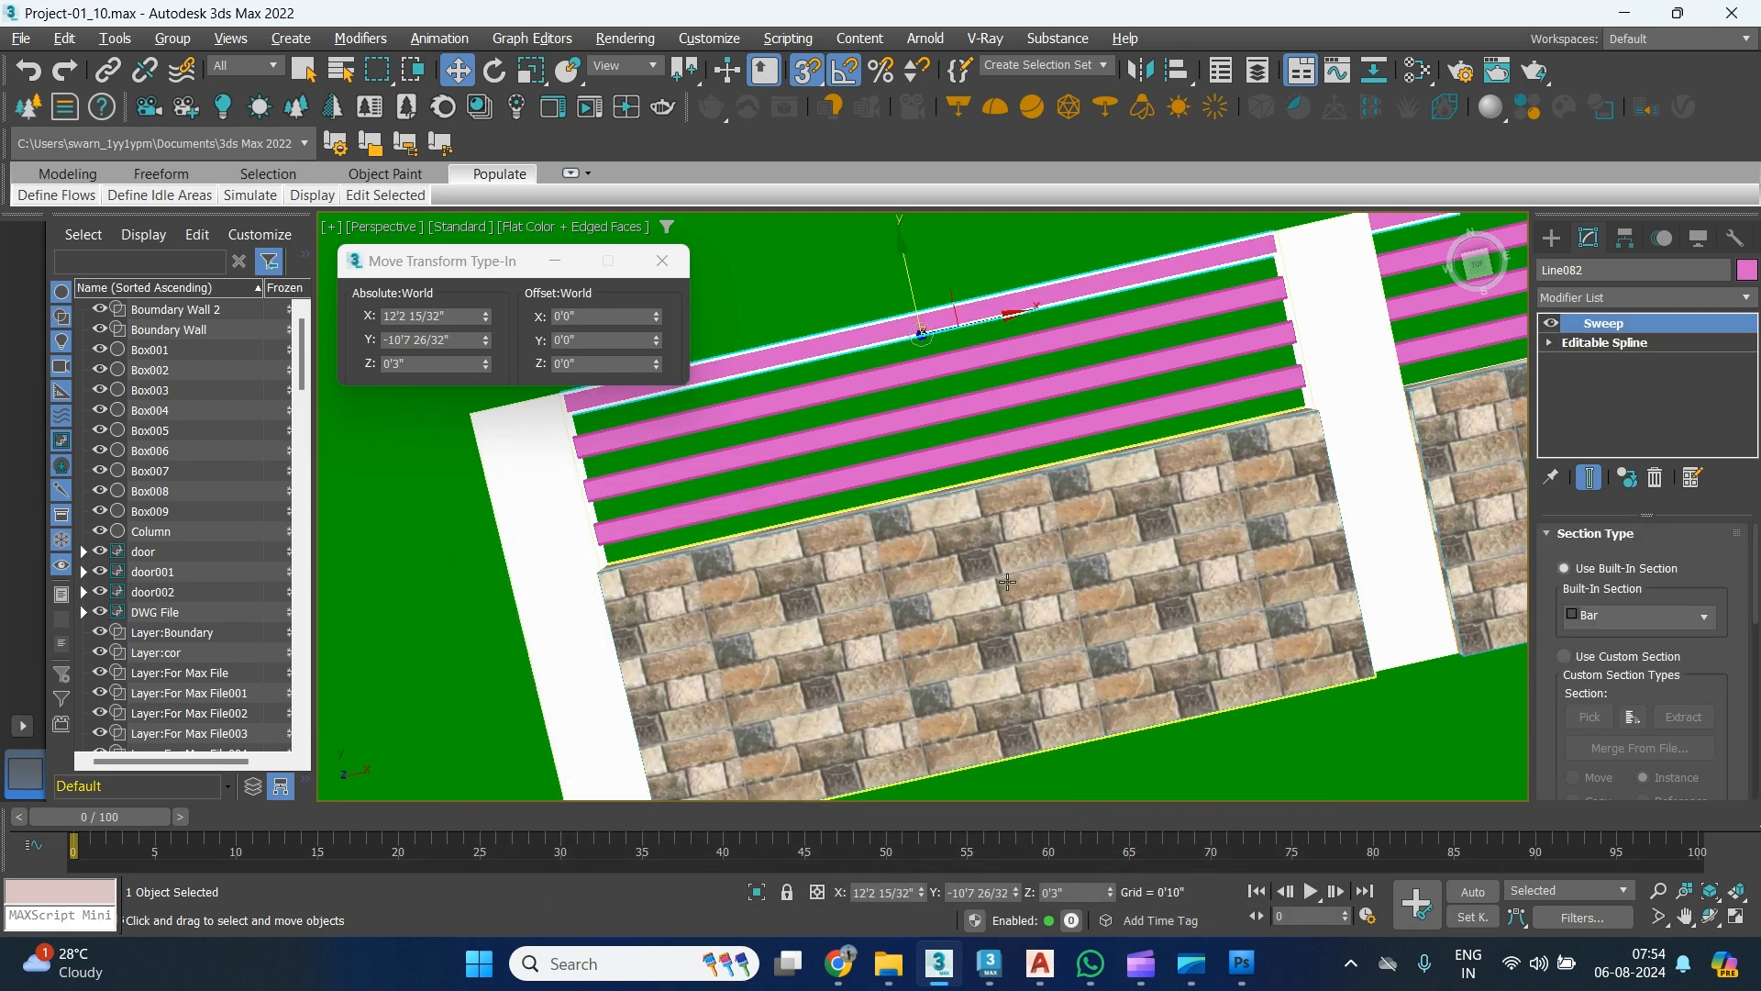
Inspect the arrayed rails between the pillars and compare them with the railing bars, uprights and bolts in the Photoshop reference.
scroll(1168, 637, up, 10)
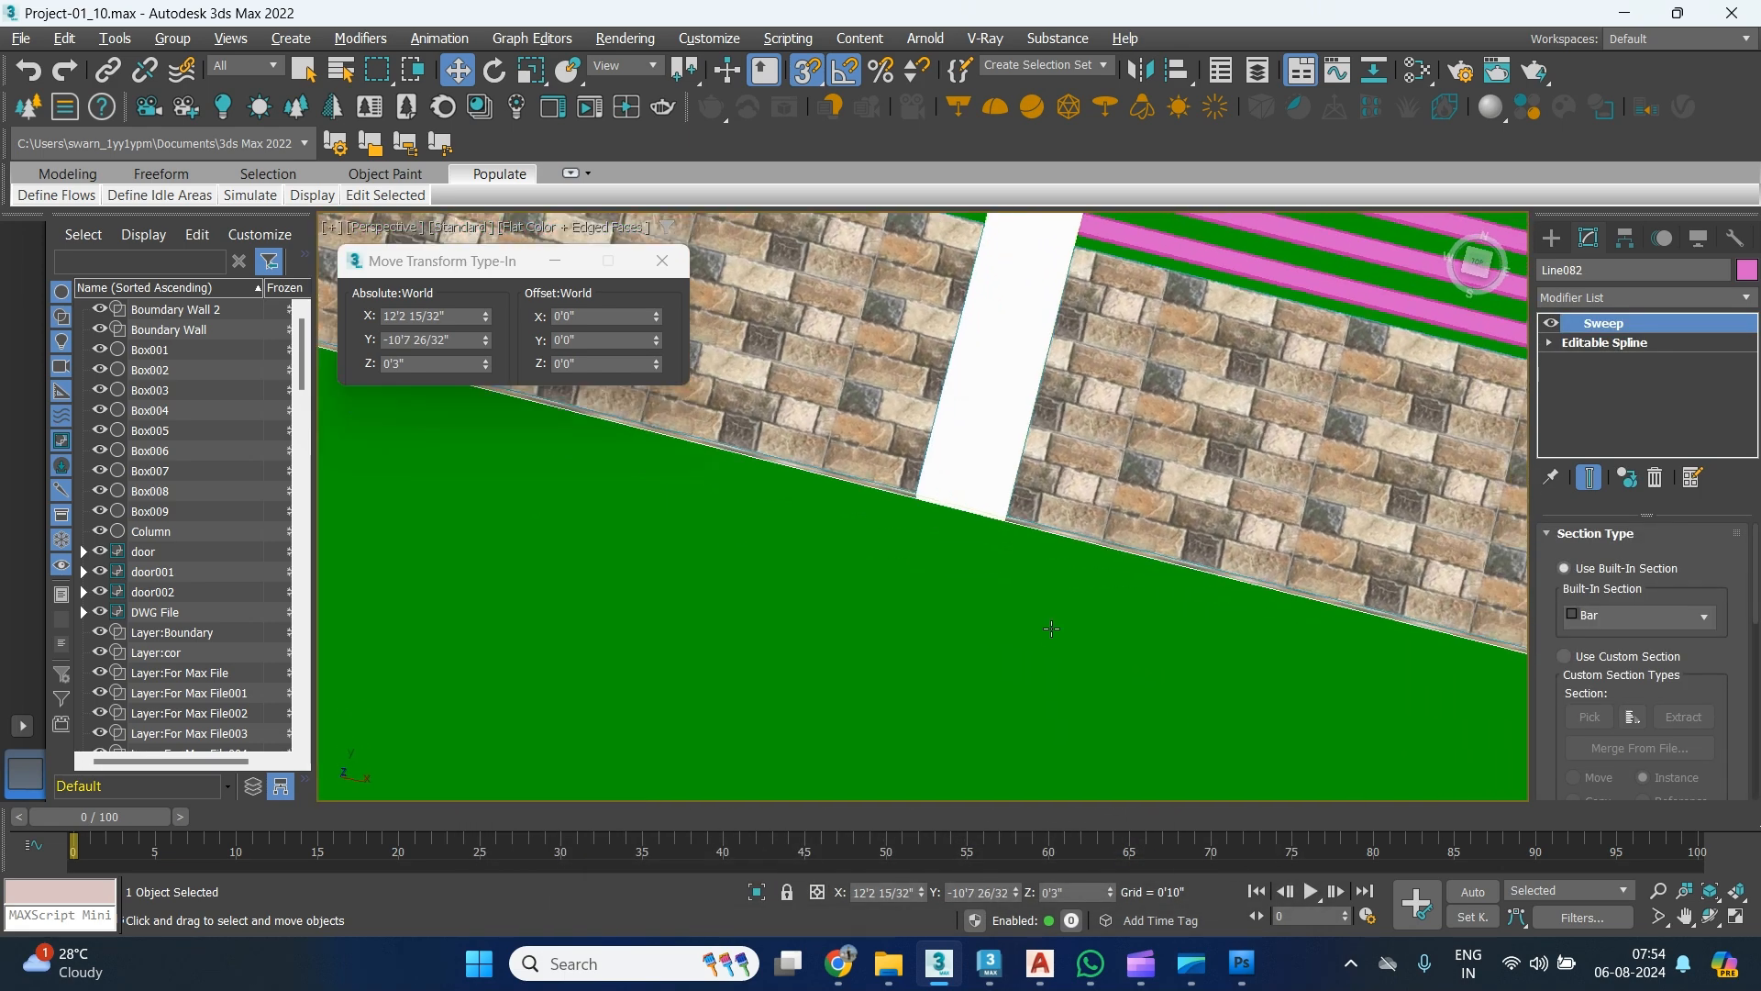
middle_drag(1148, 532, 1313, 990)
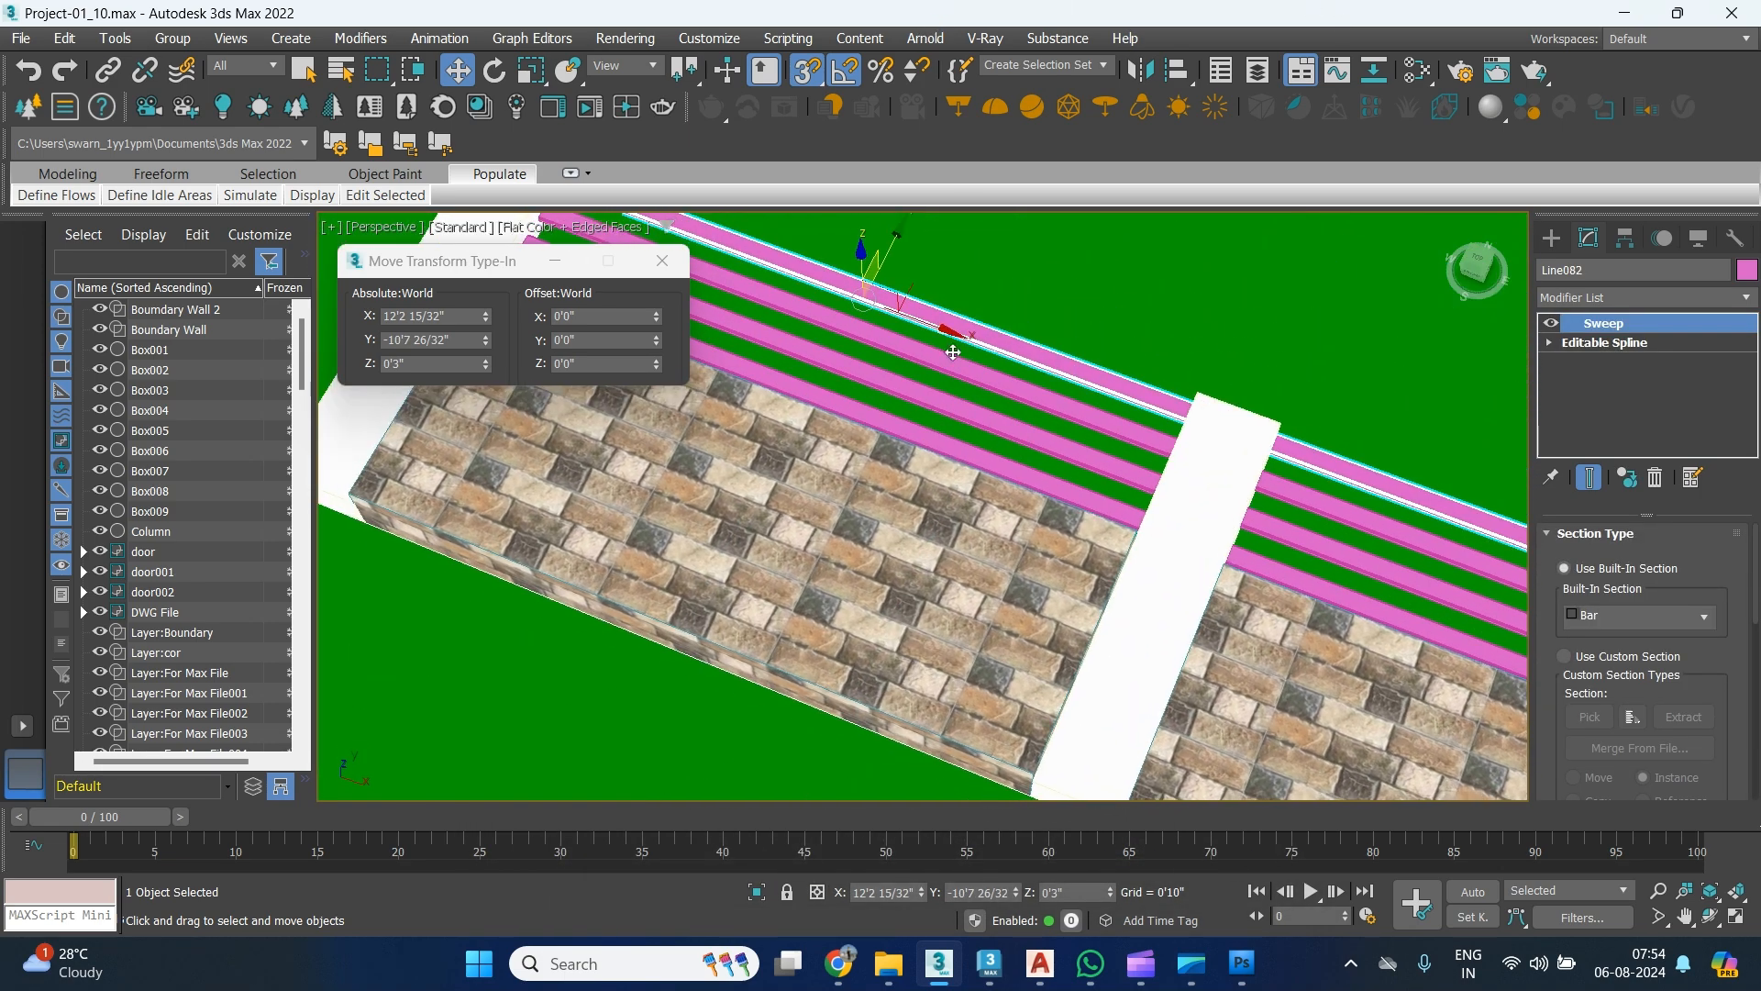
middle_drag(894, 448, 999, 510)
key(alt+Tab)
key(alt+Tab)
key(alt+Tab)
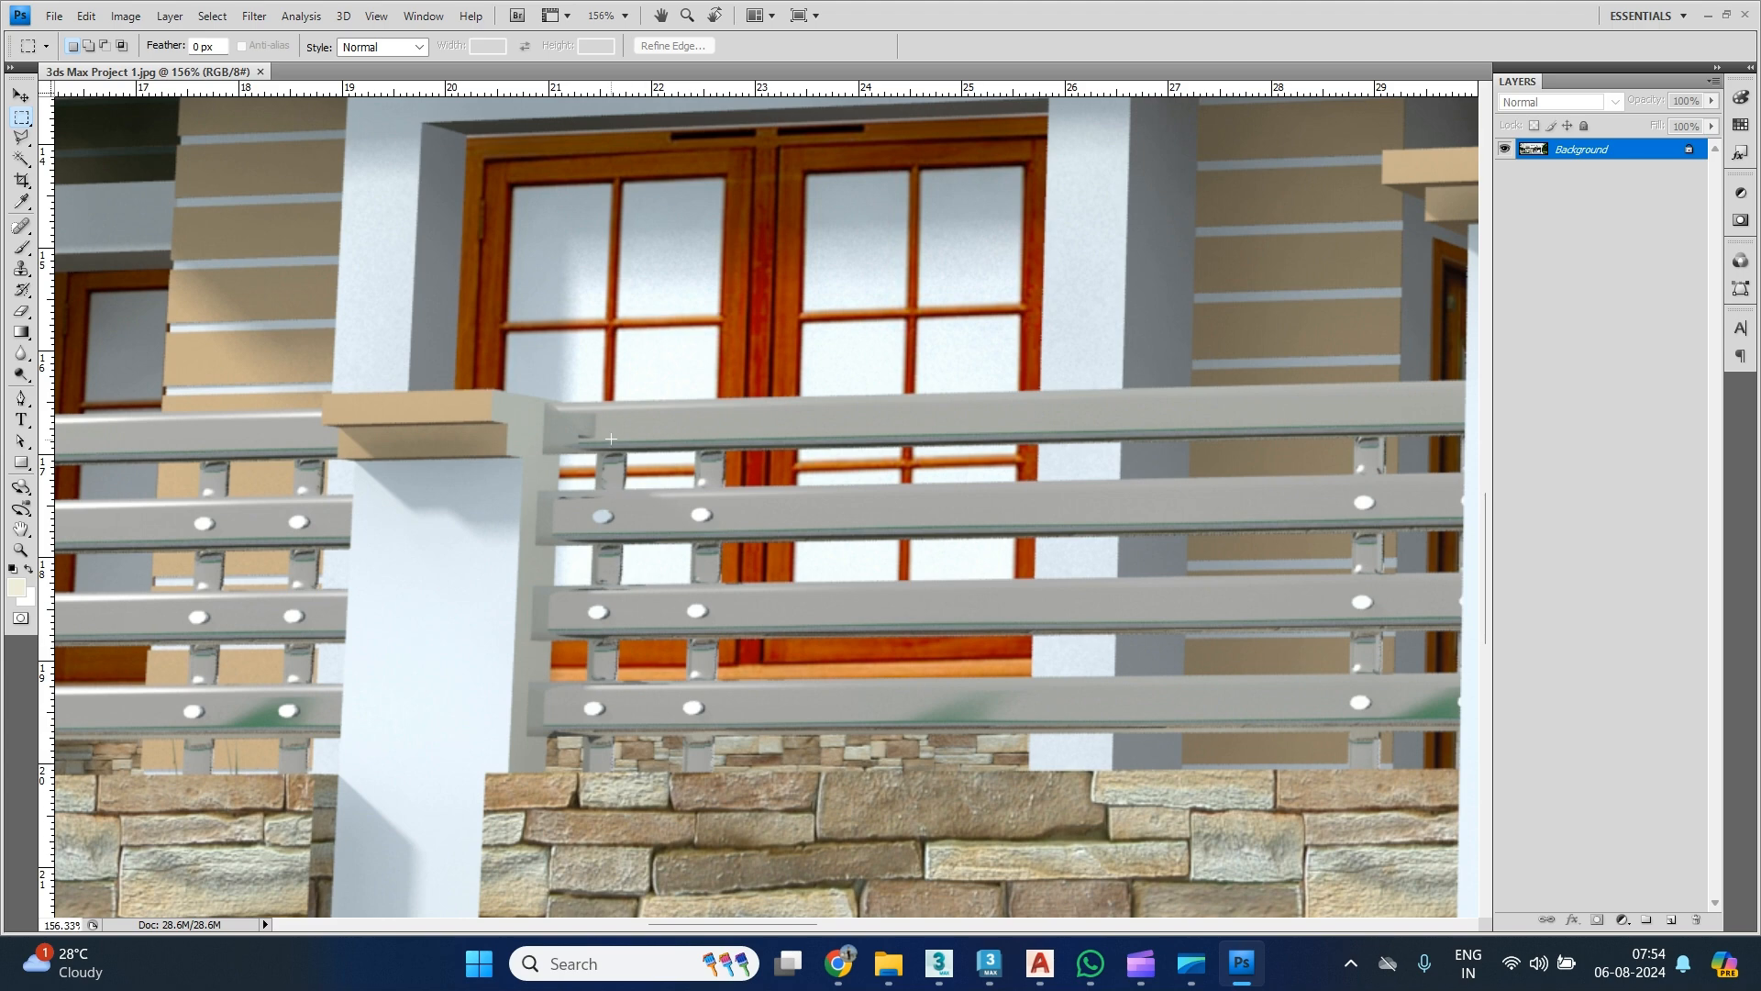
key(alt+Tab)
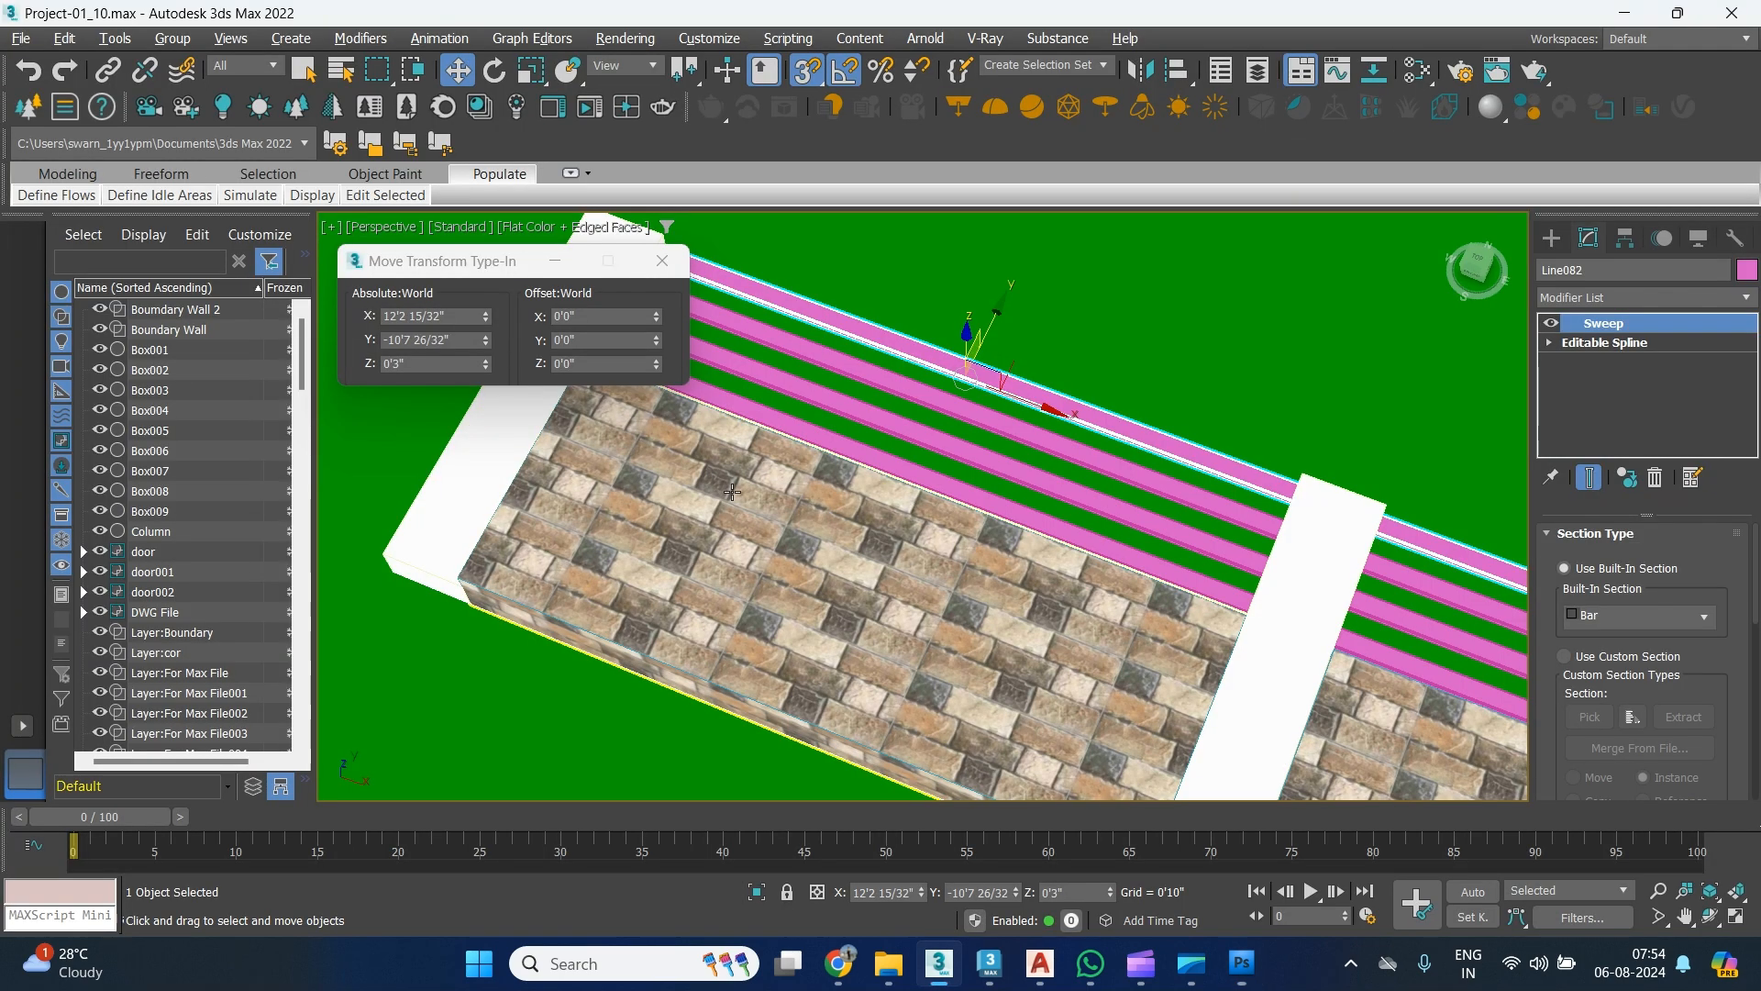
middle_drag(804, 493, 879, 600)
middle_drag(1070, 548, 958, 427)
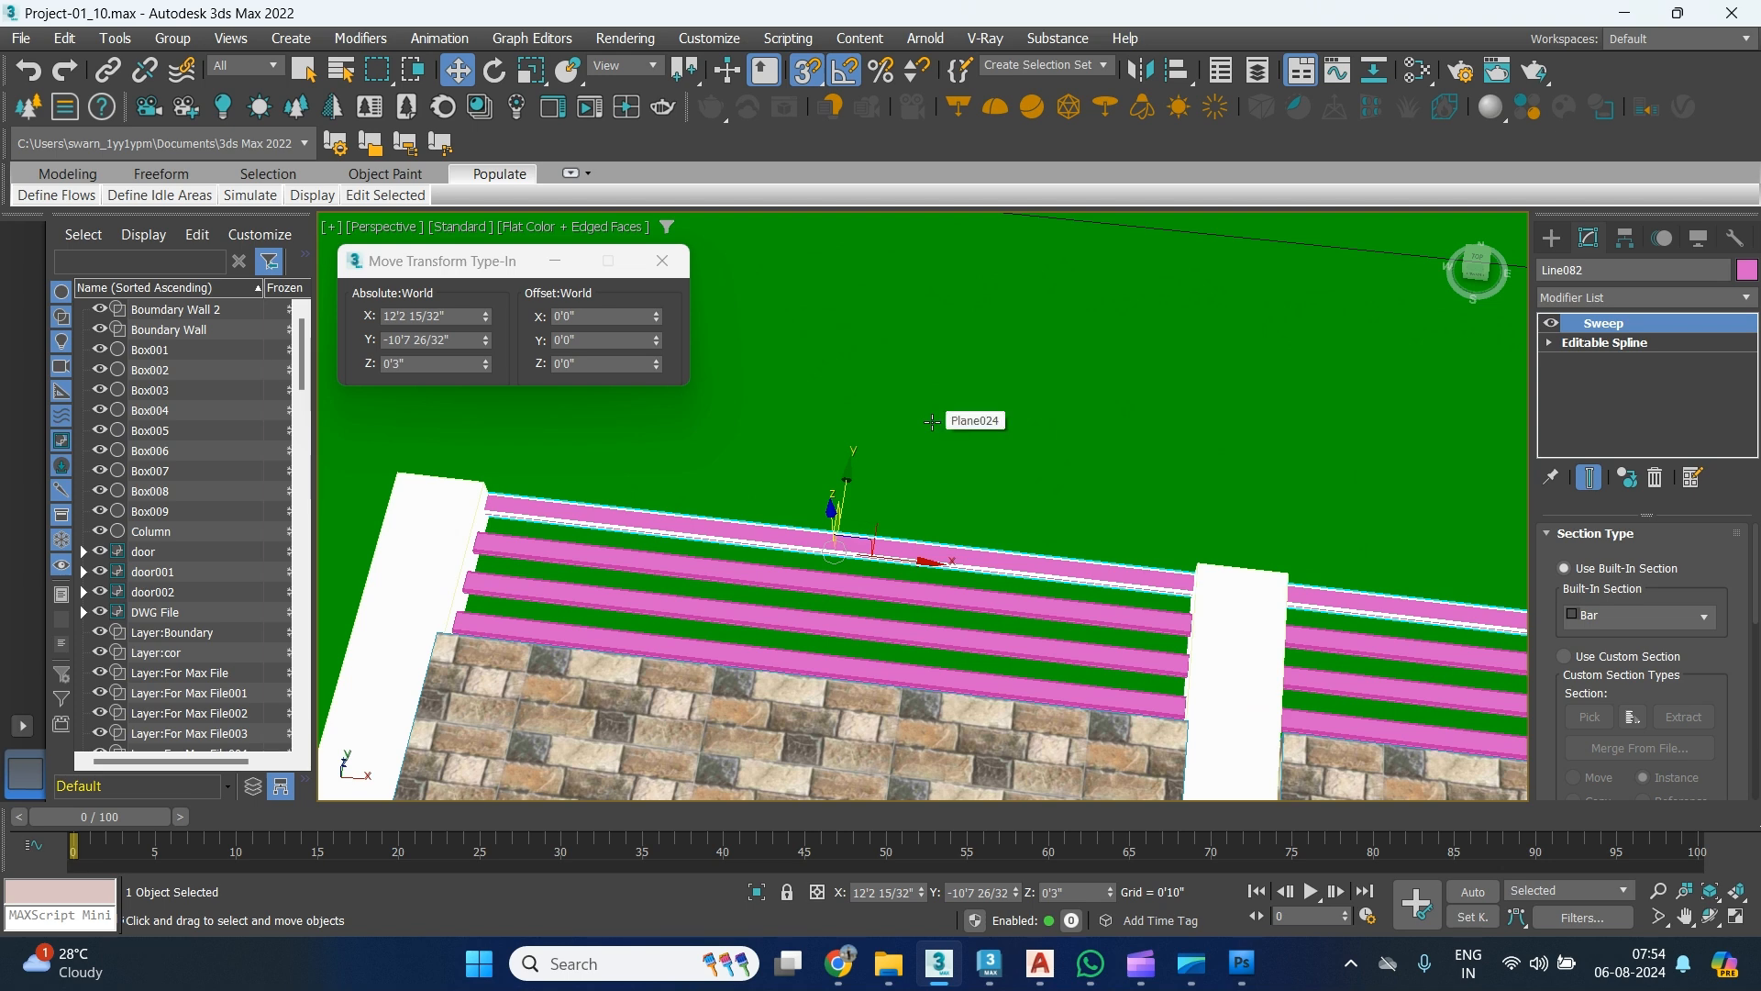
key(alt+Tab)
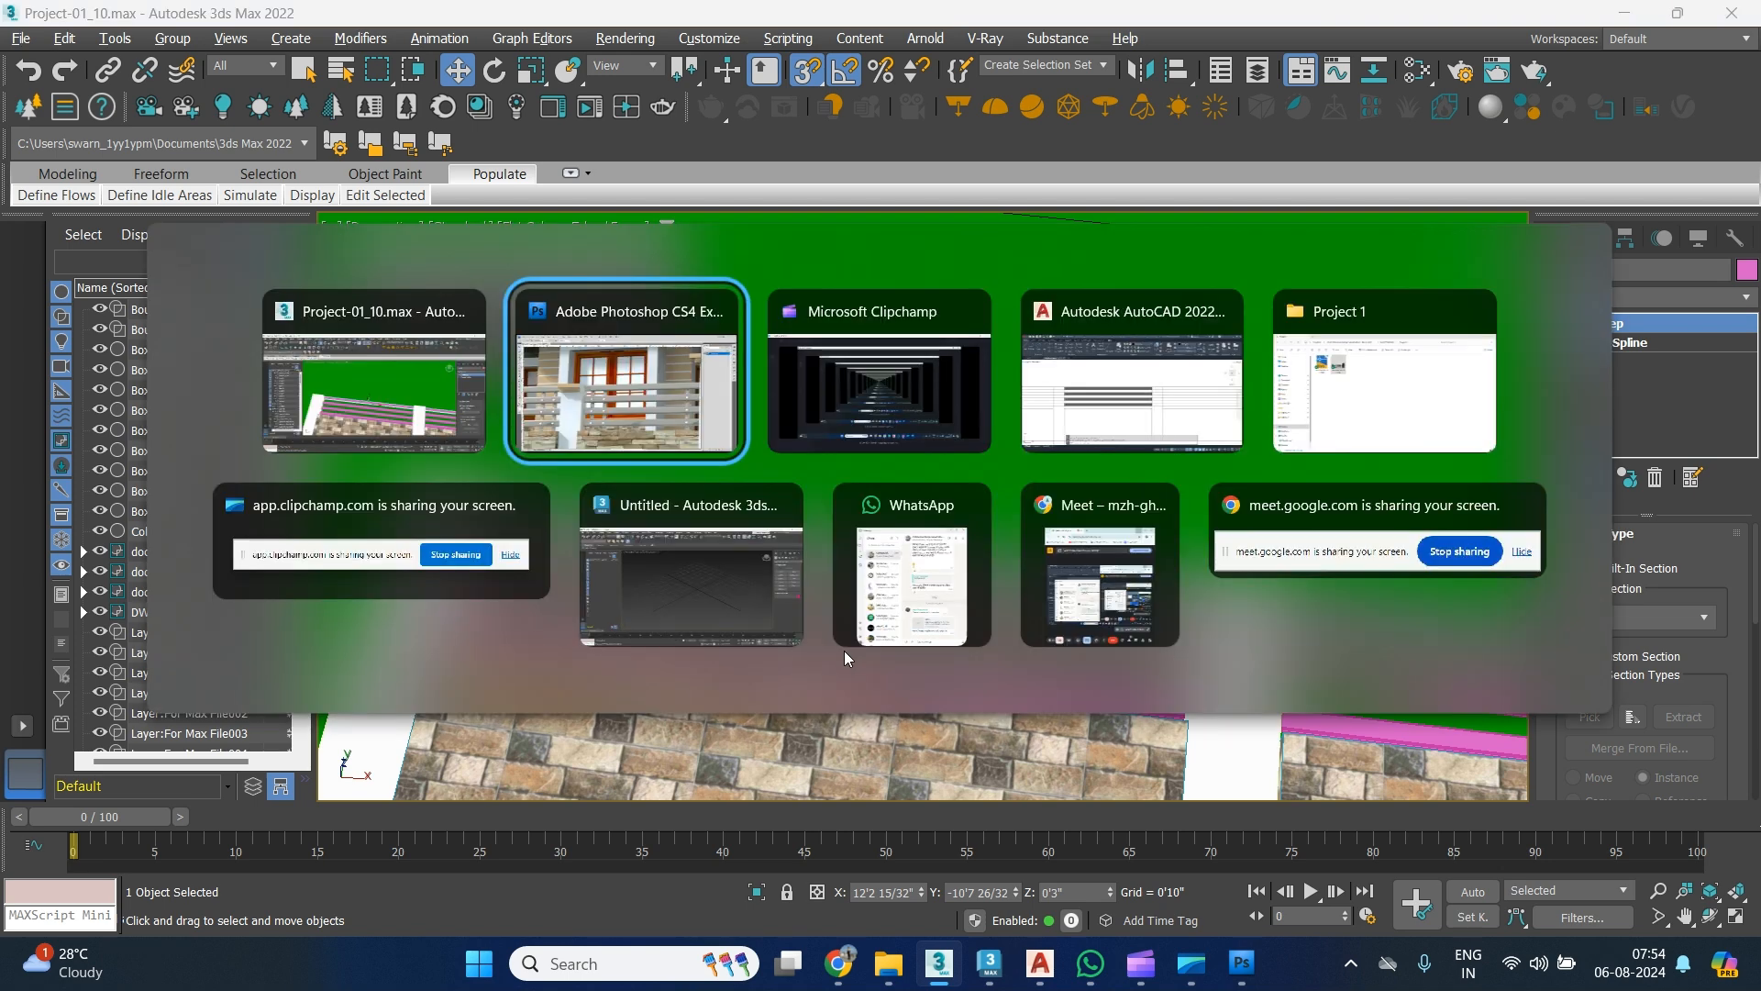
scroll(805, 504, down, 1)
alt+scroll(783, 532, down, 5)
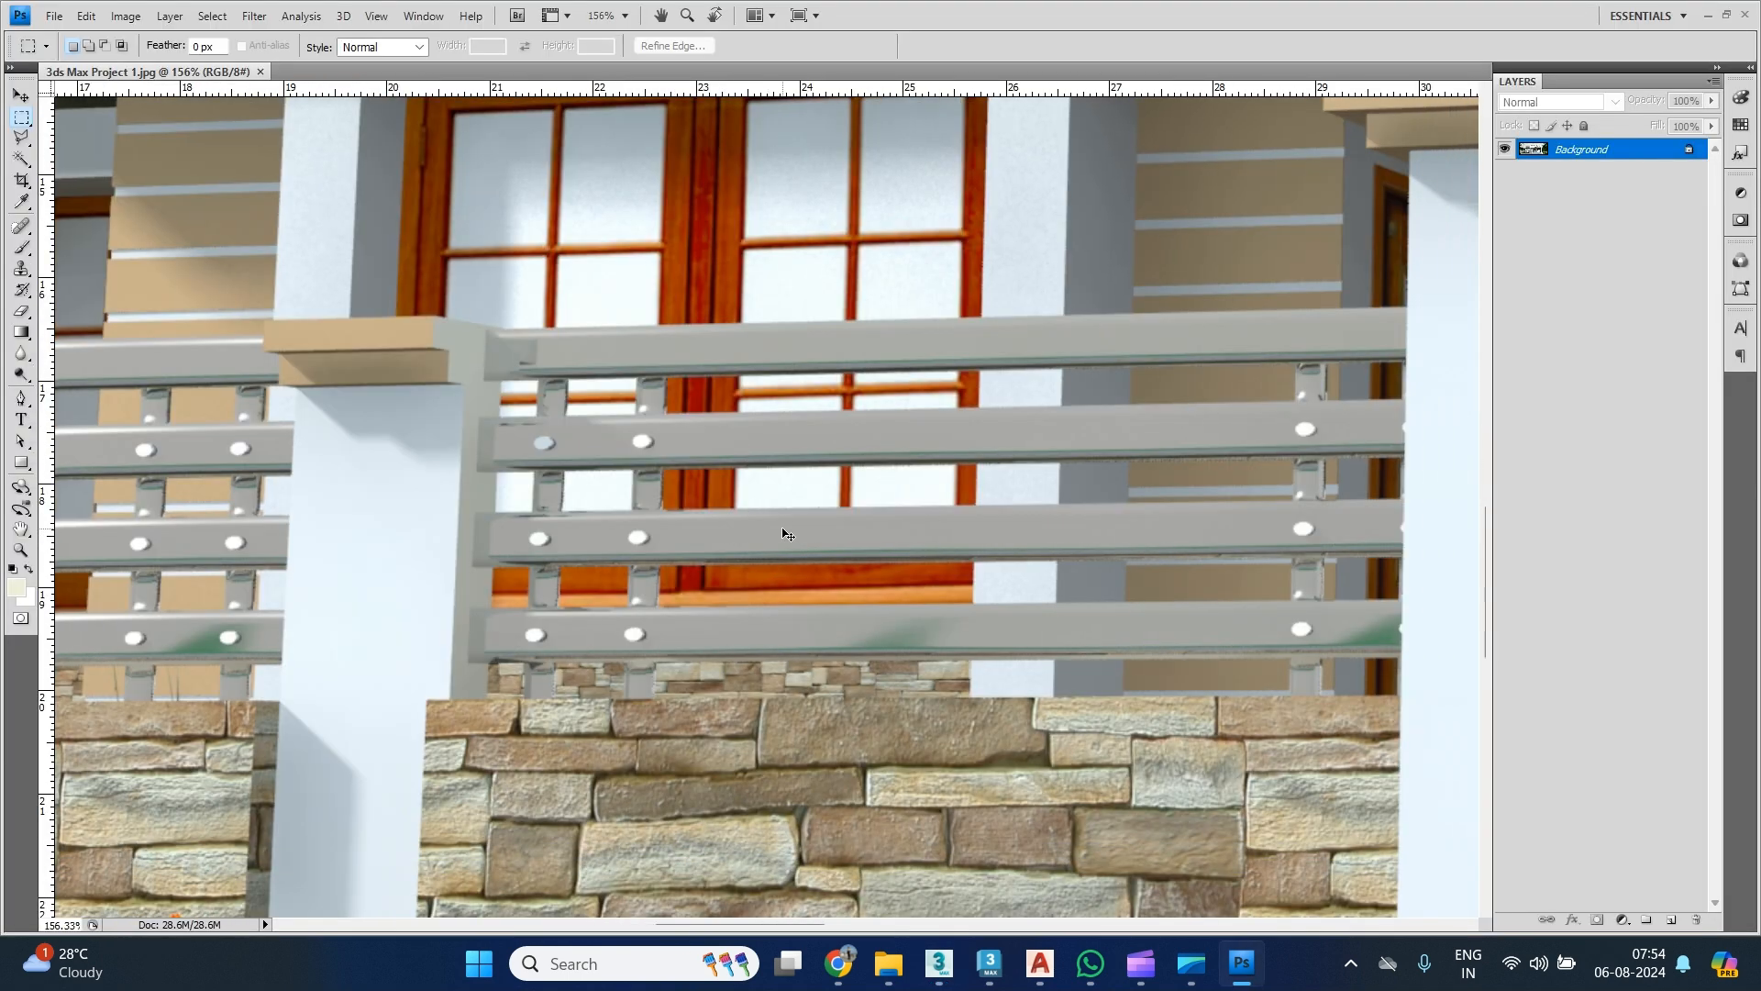
key(alt)
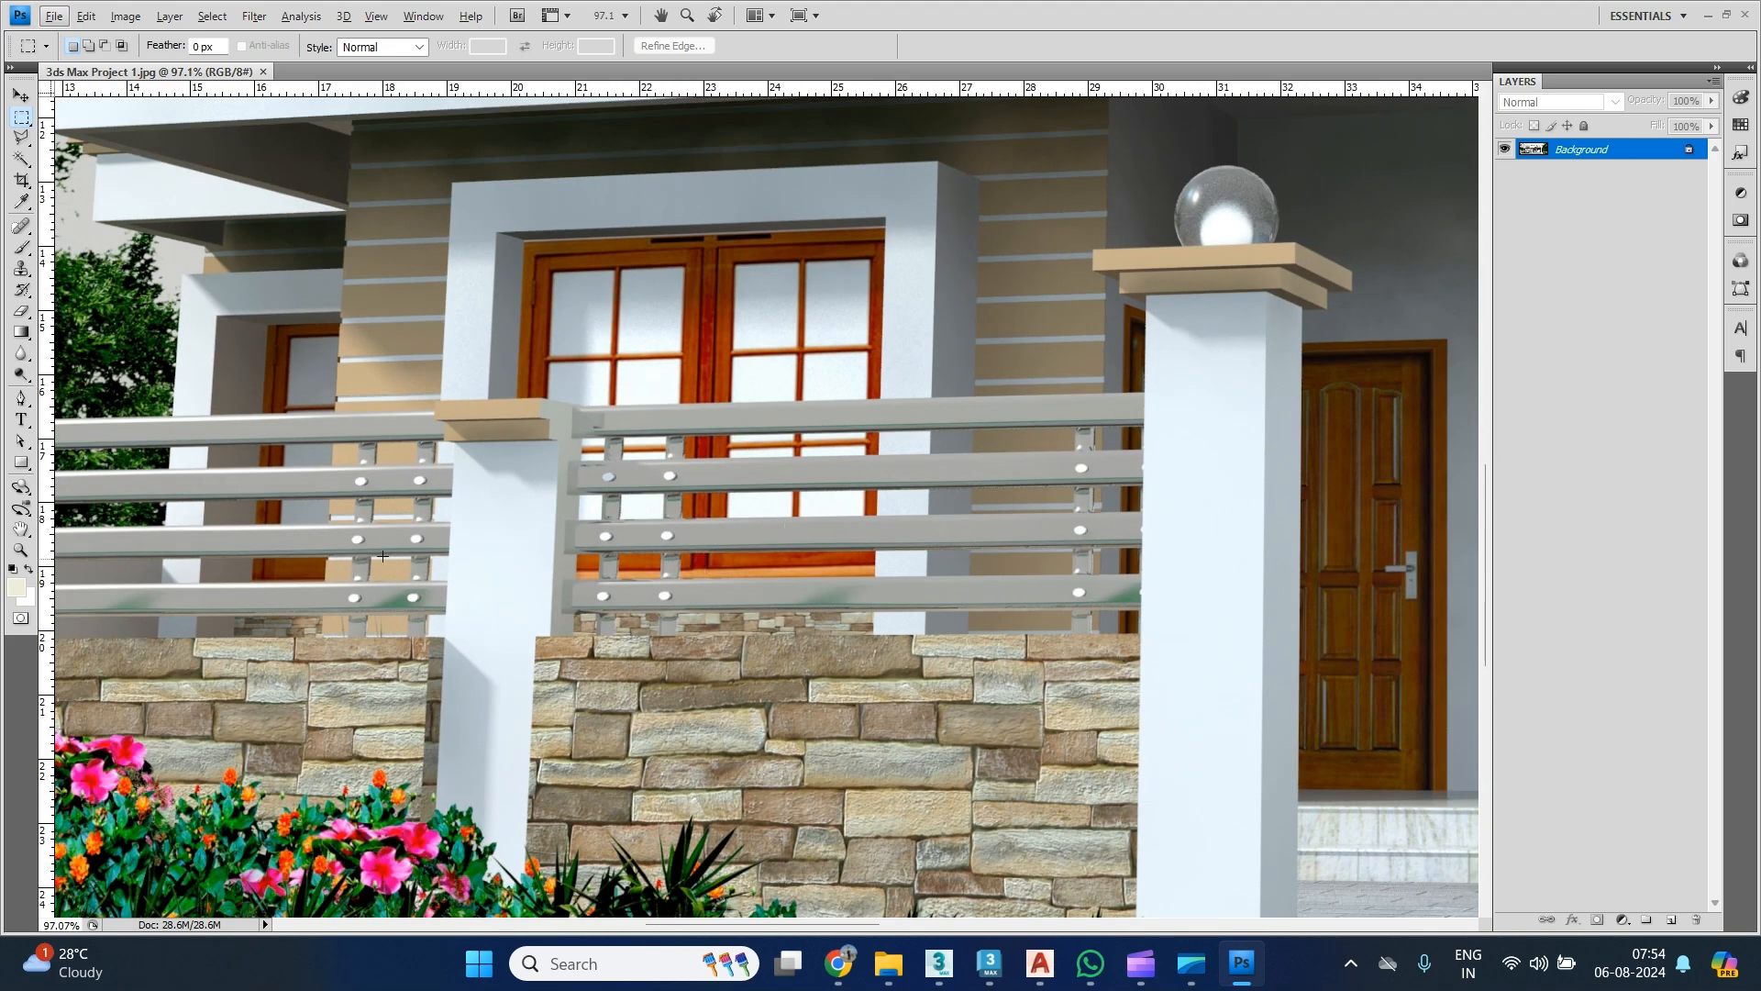
drag(352, 550, 818, 555)
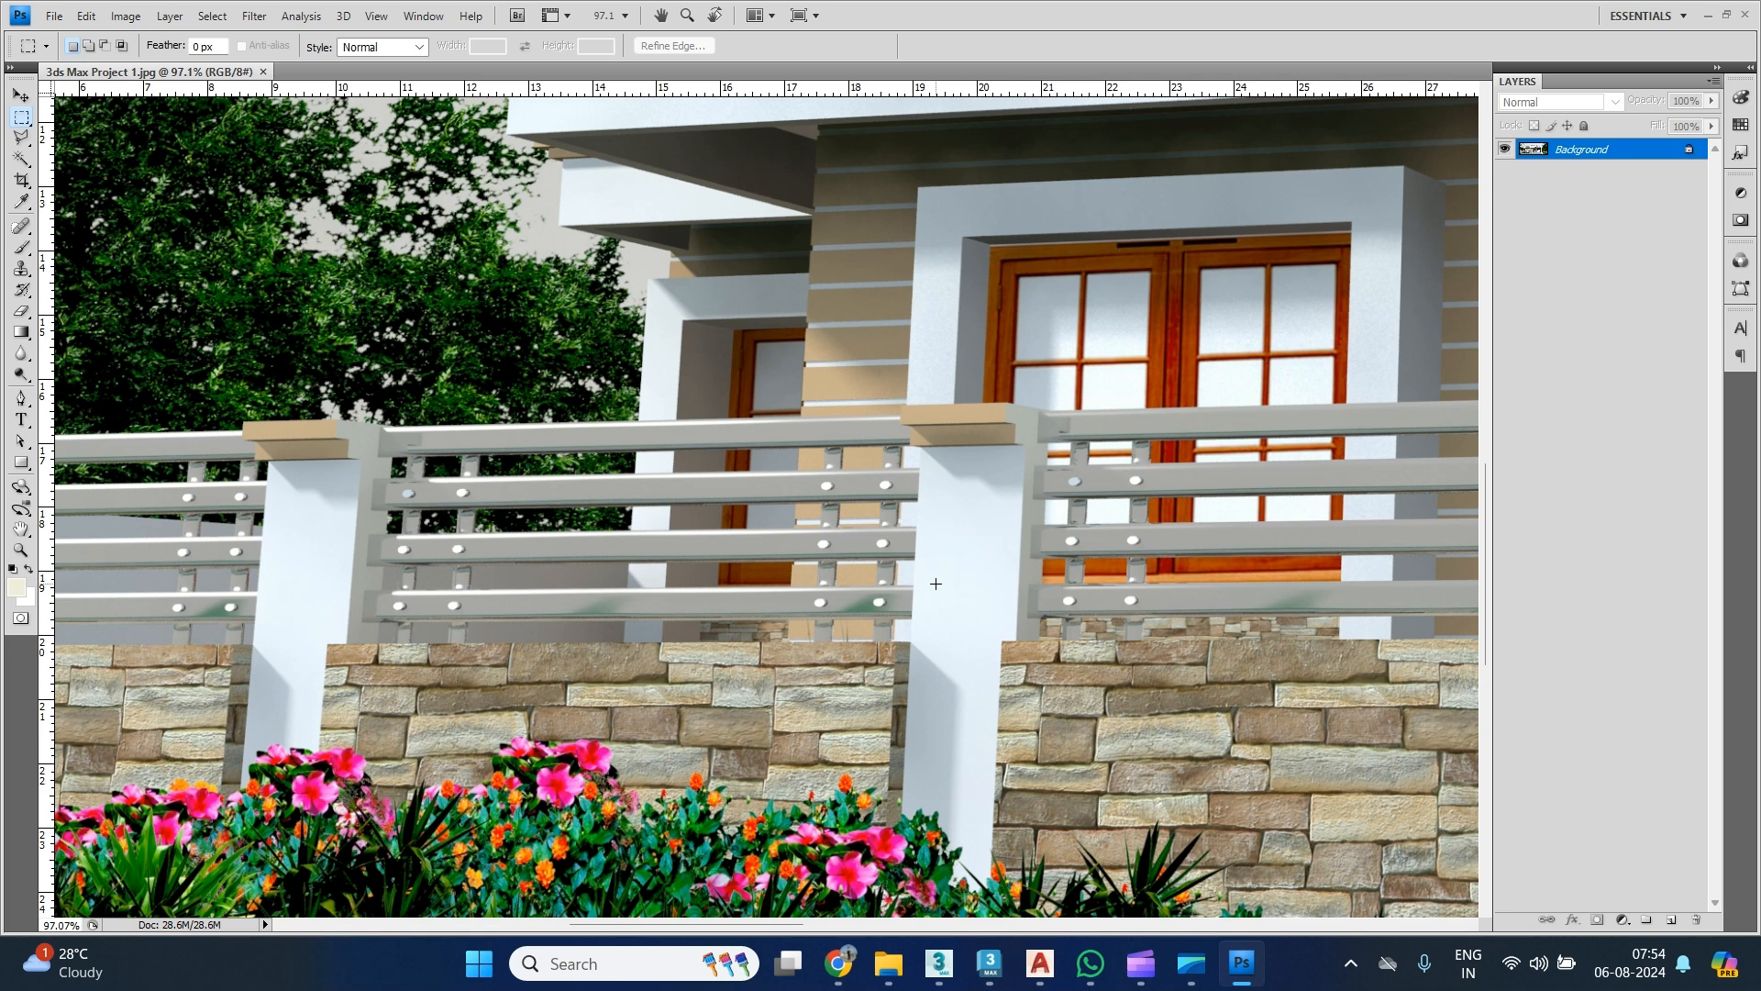
In 3ds Max, draw a flat box about 1'11 18/32" by 0'4 25/32" across the rails beside the end pillar in the top view.
key(alt+Tab)
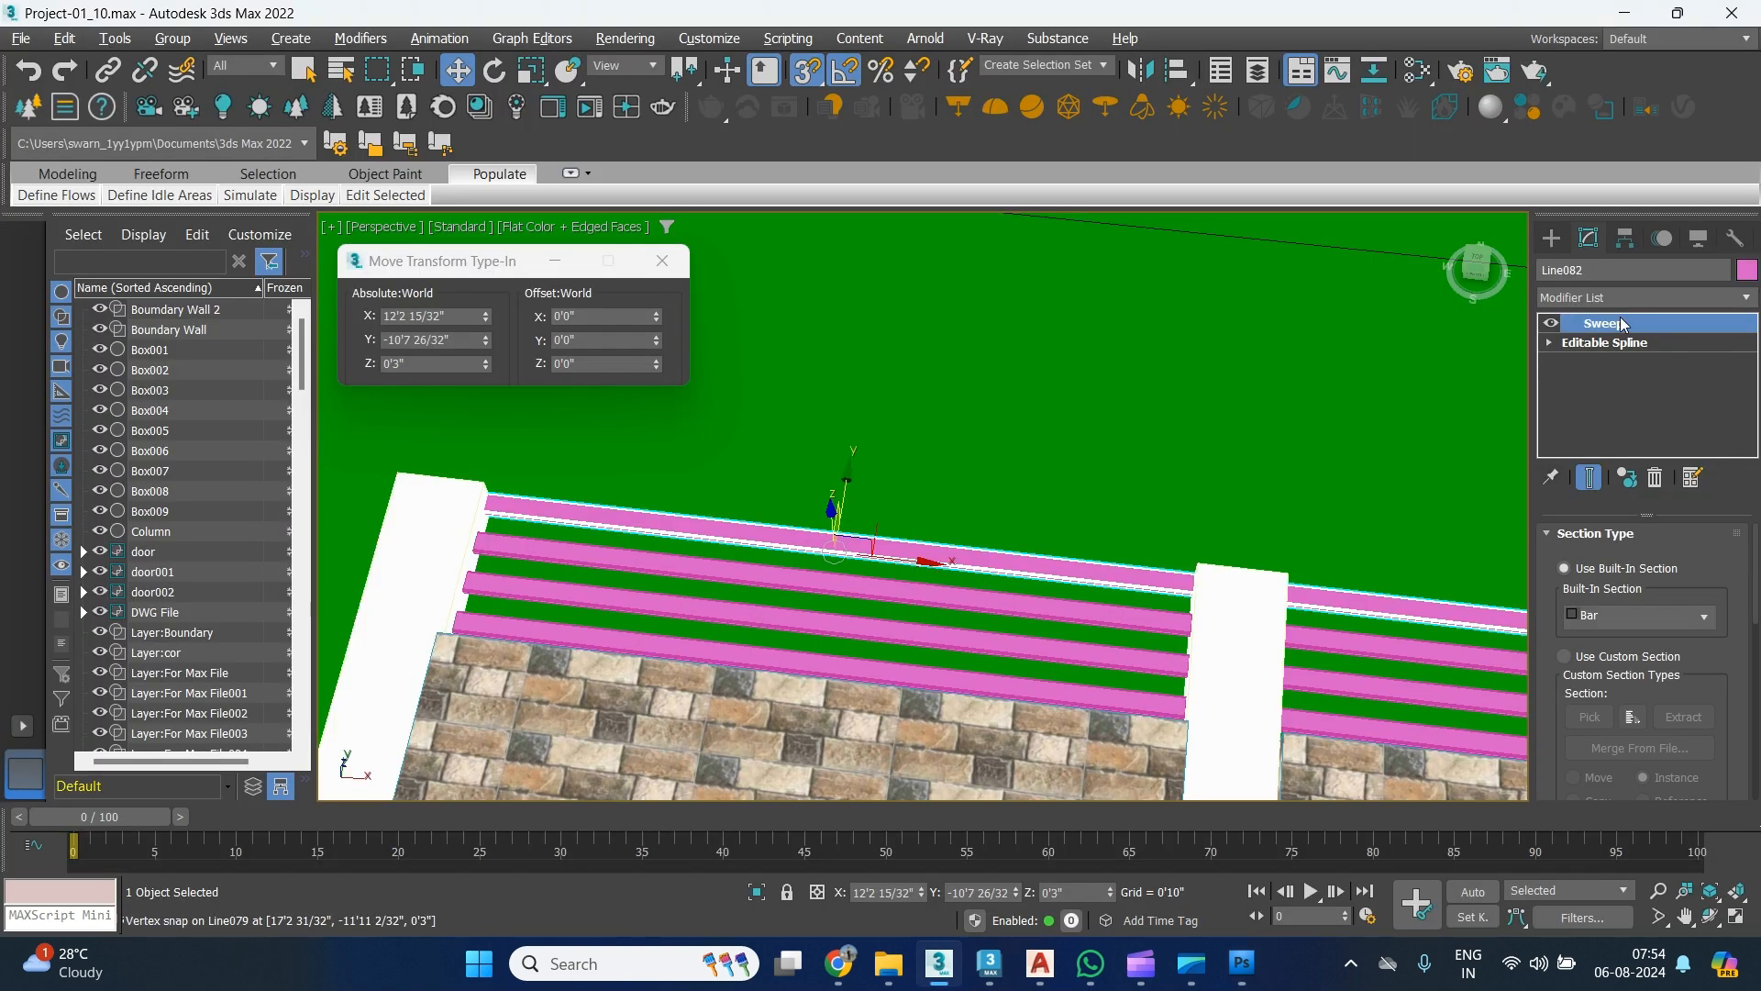
click(1551, 238)
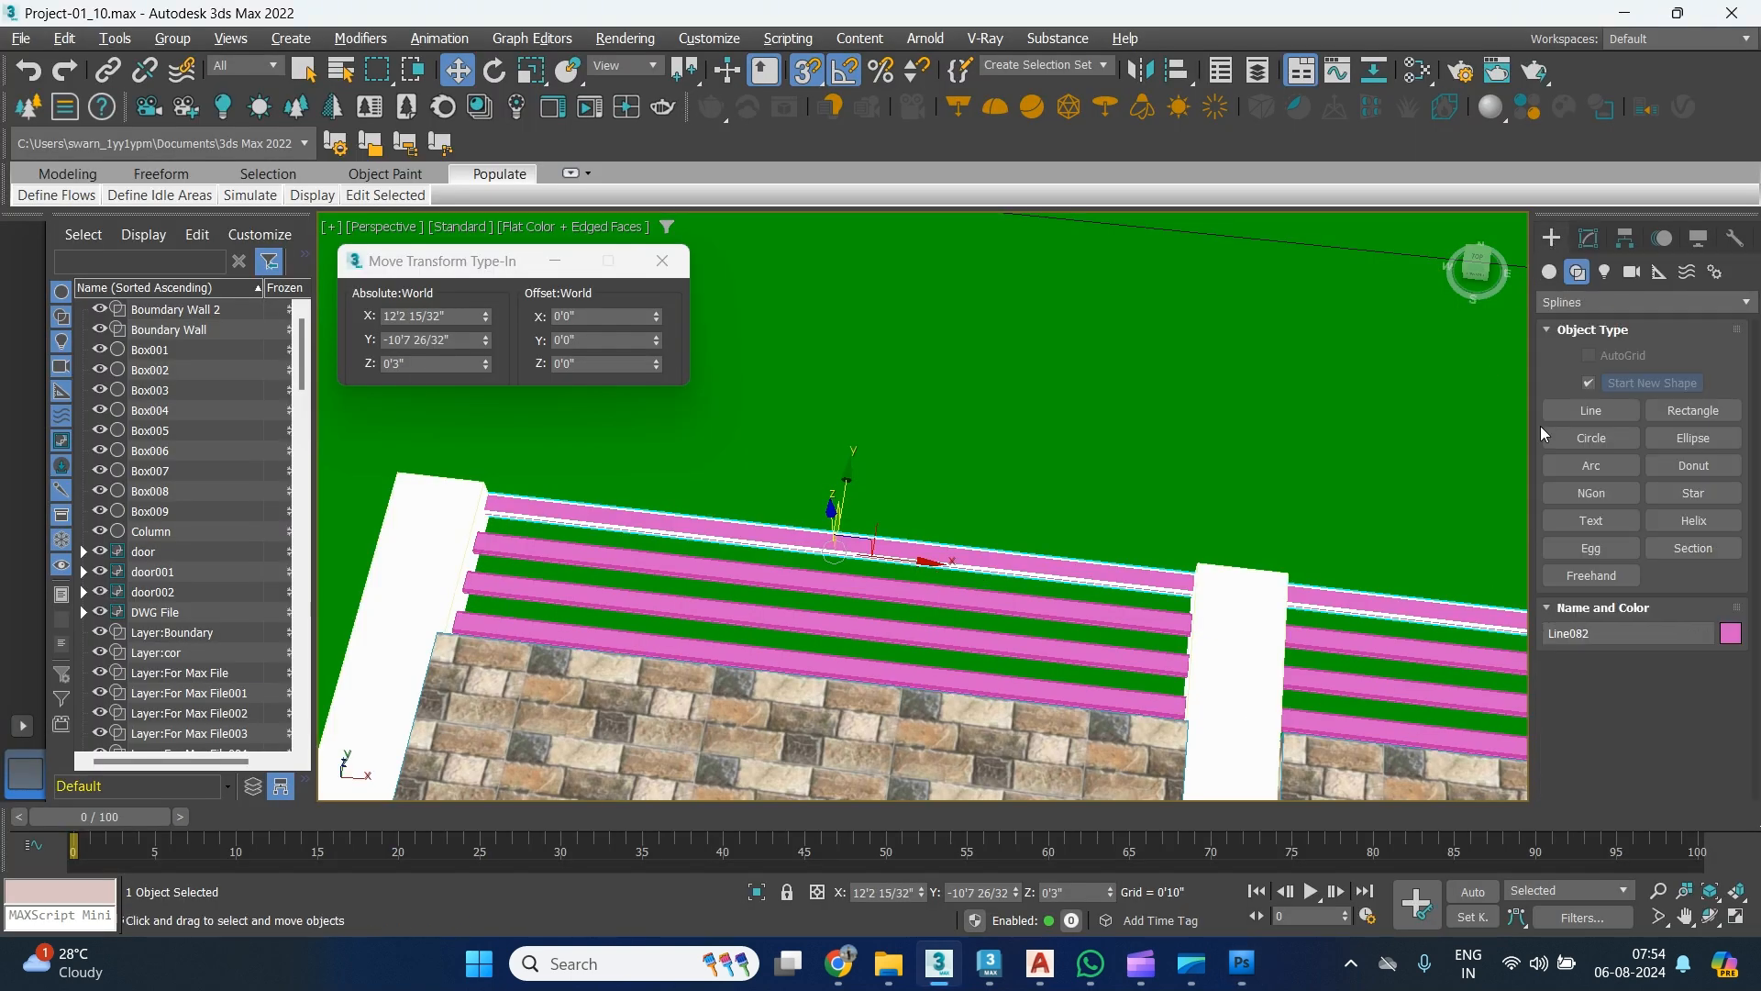
click(1549, 270)
click(1592, 385)
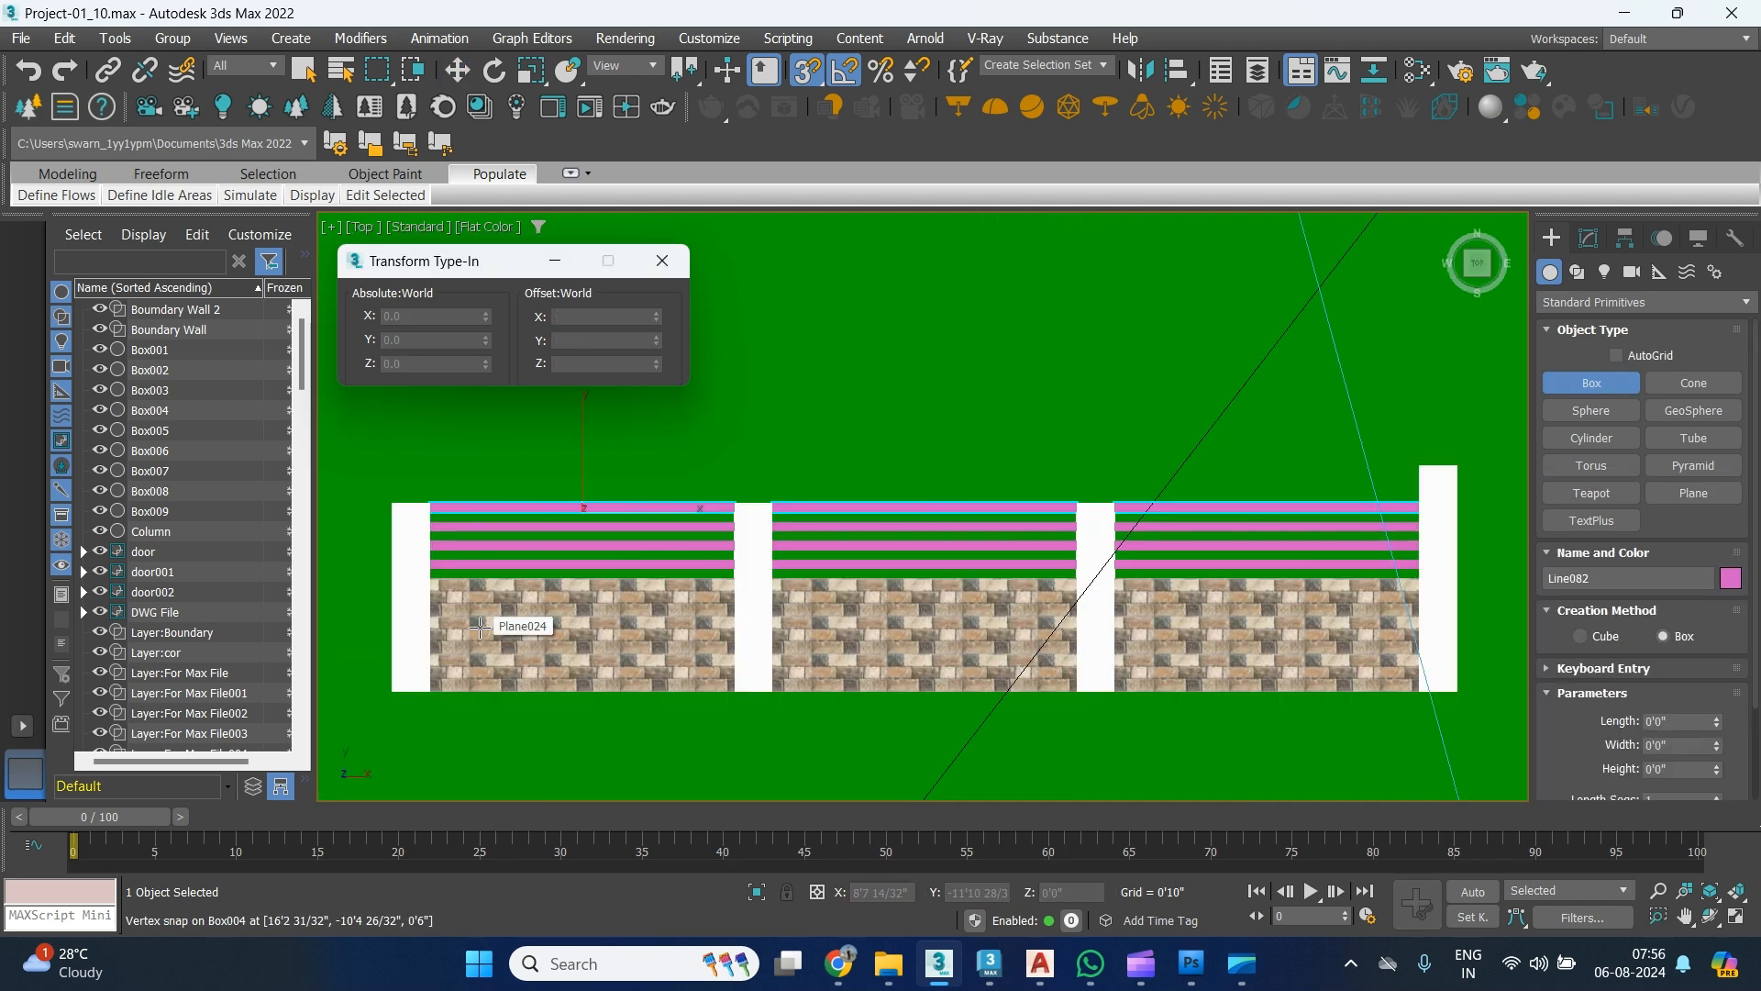
scroll(480, 619, up, 8)
scroll(750, 699, down, 2)
click(661, 261)
scroll(644, 645, down, 1)
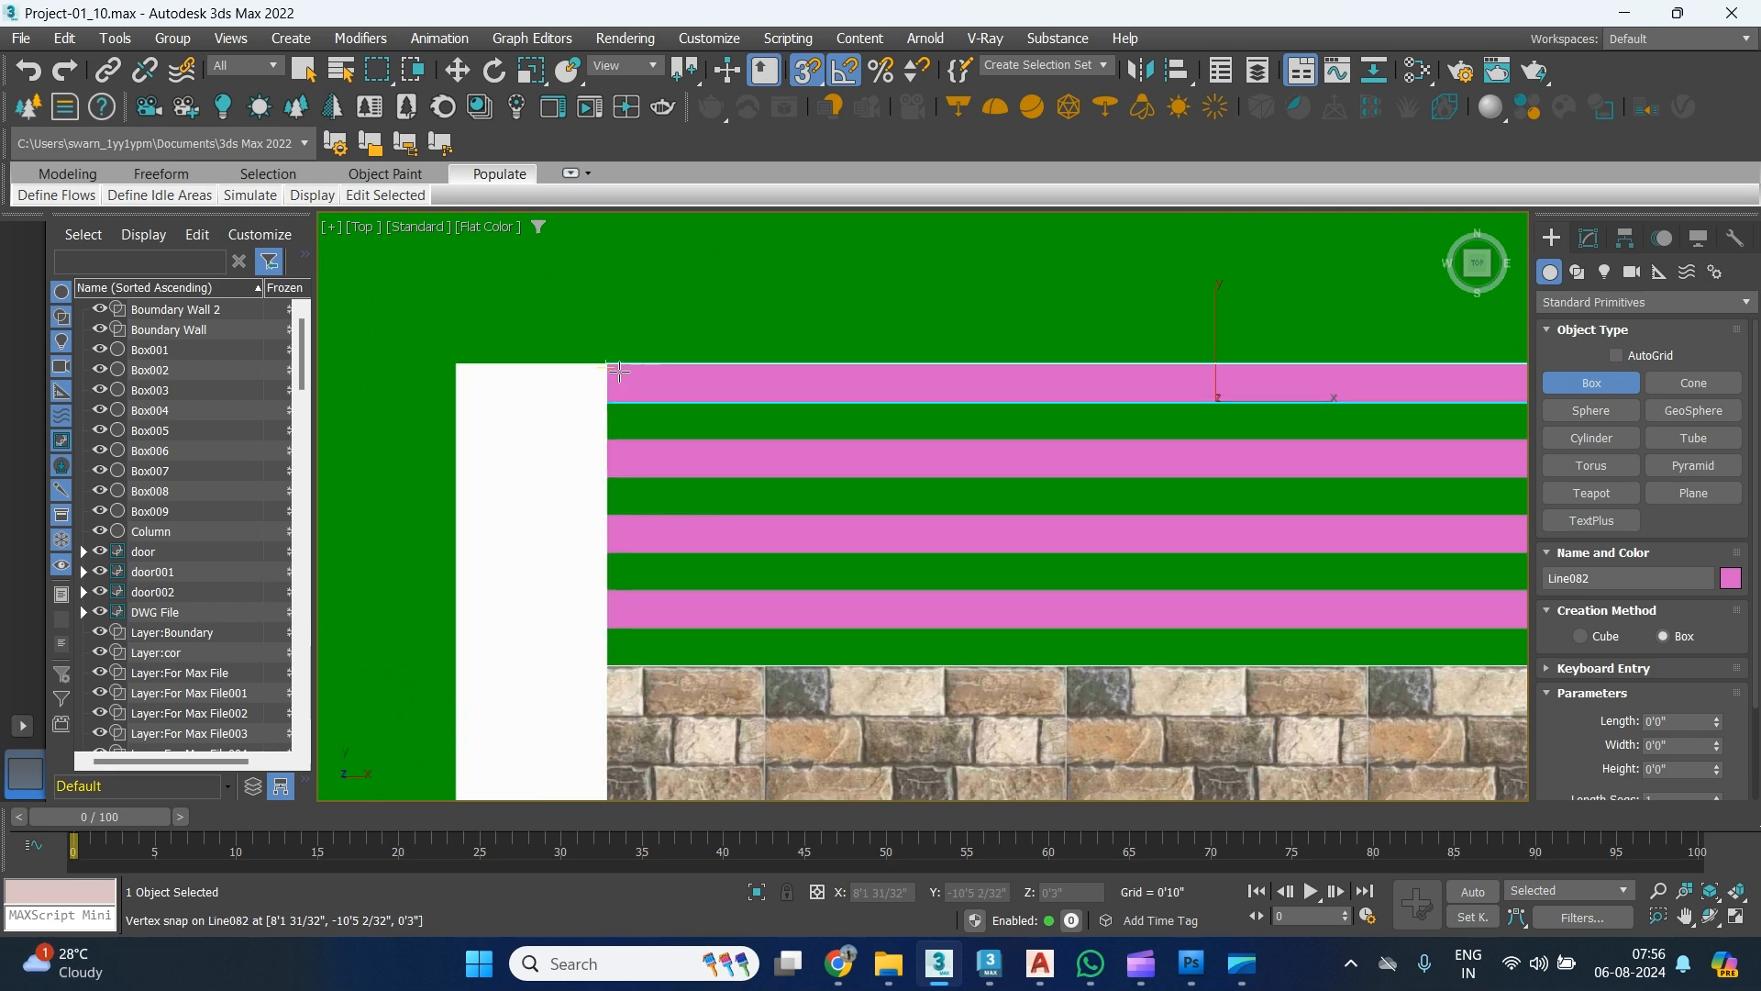
key(F3)
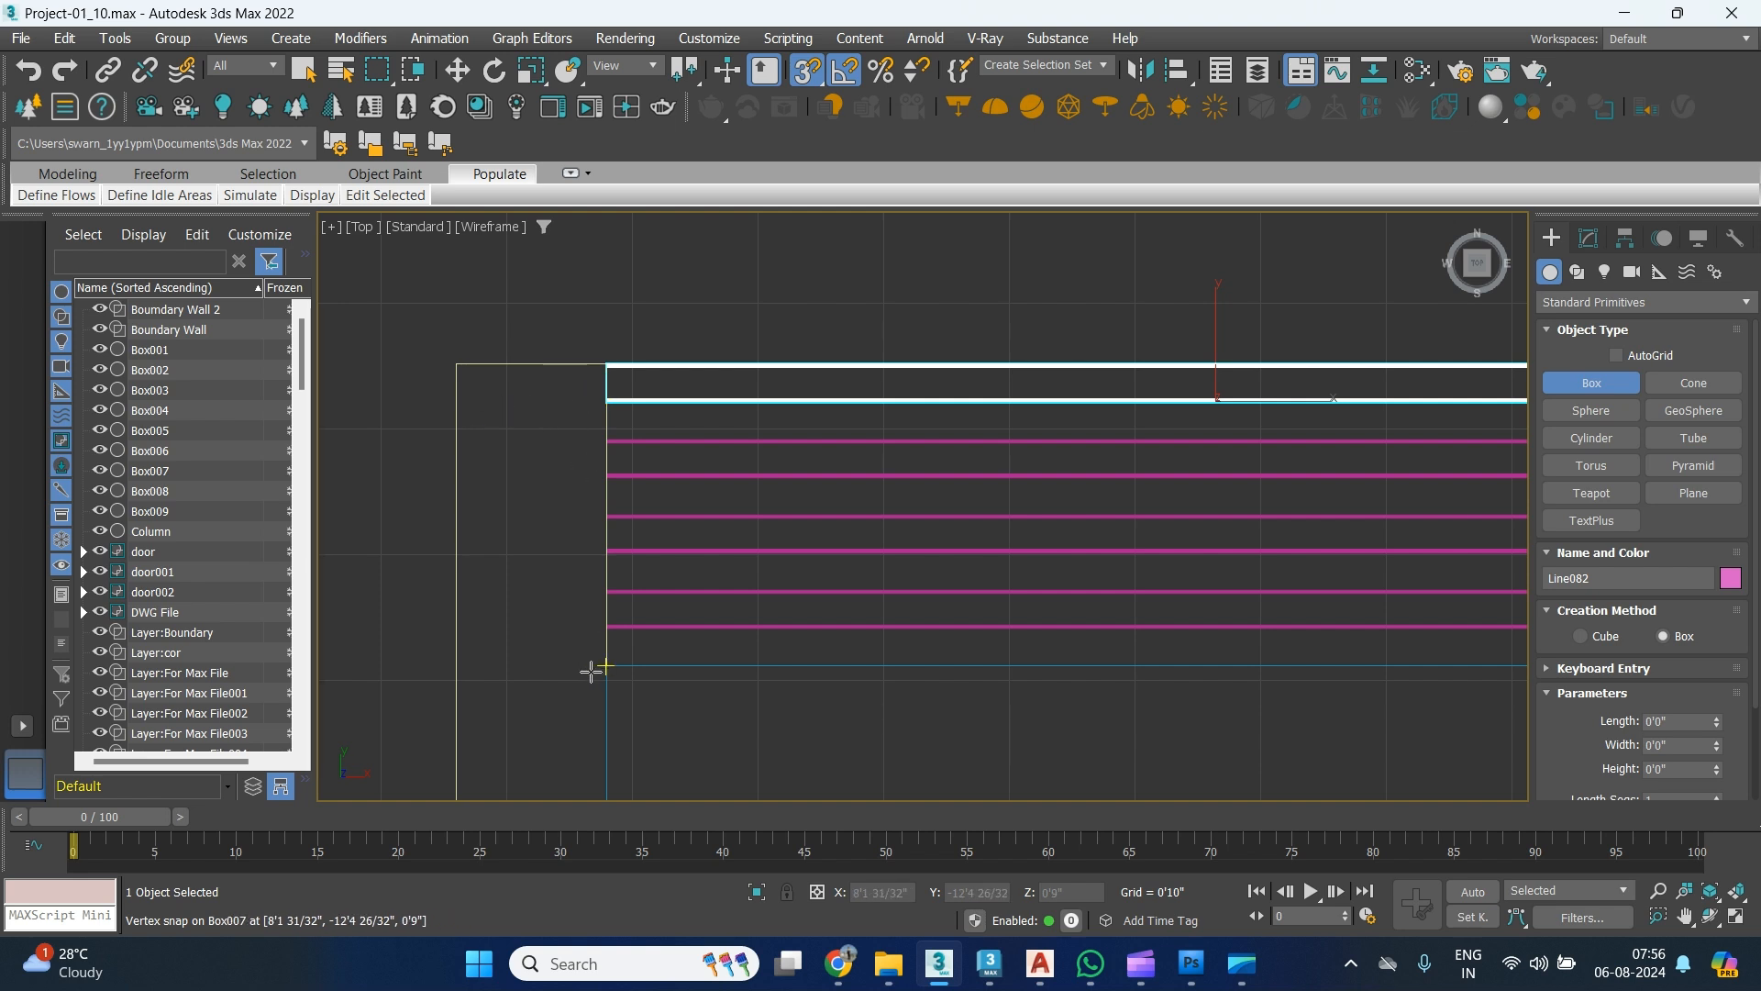
drag(608, 672, 696, 319)
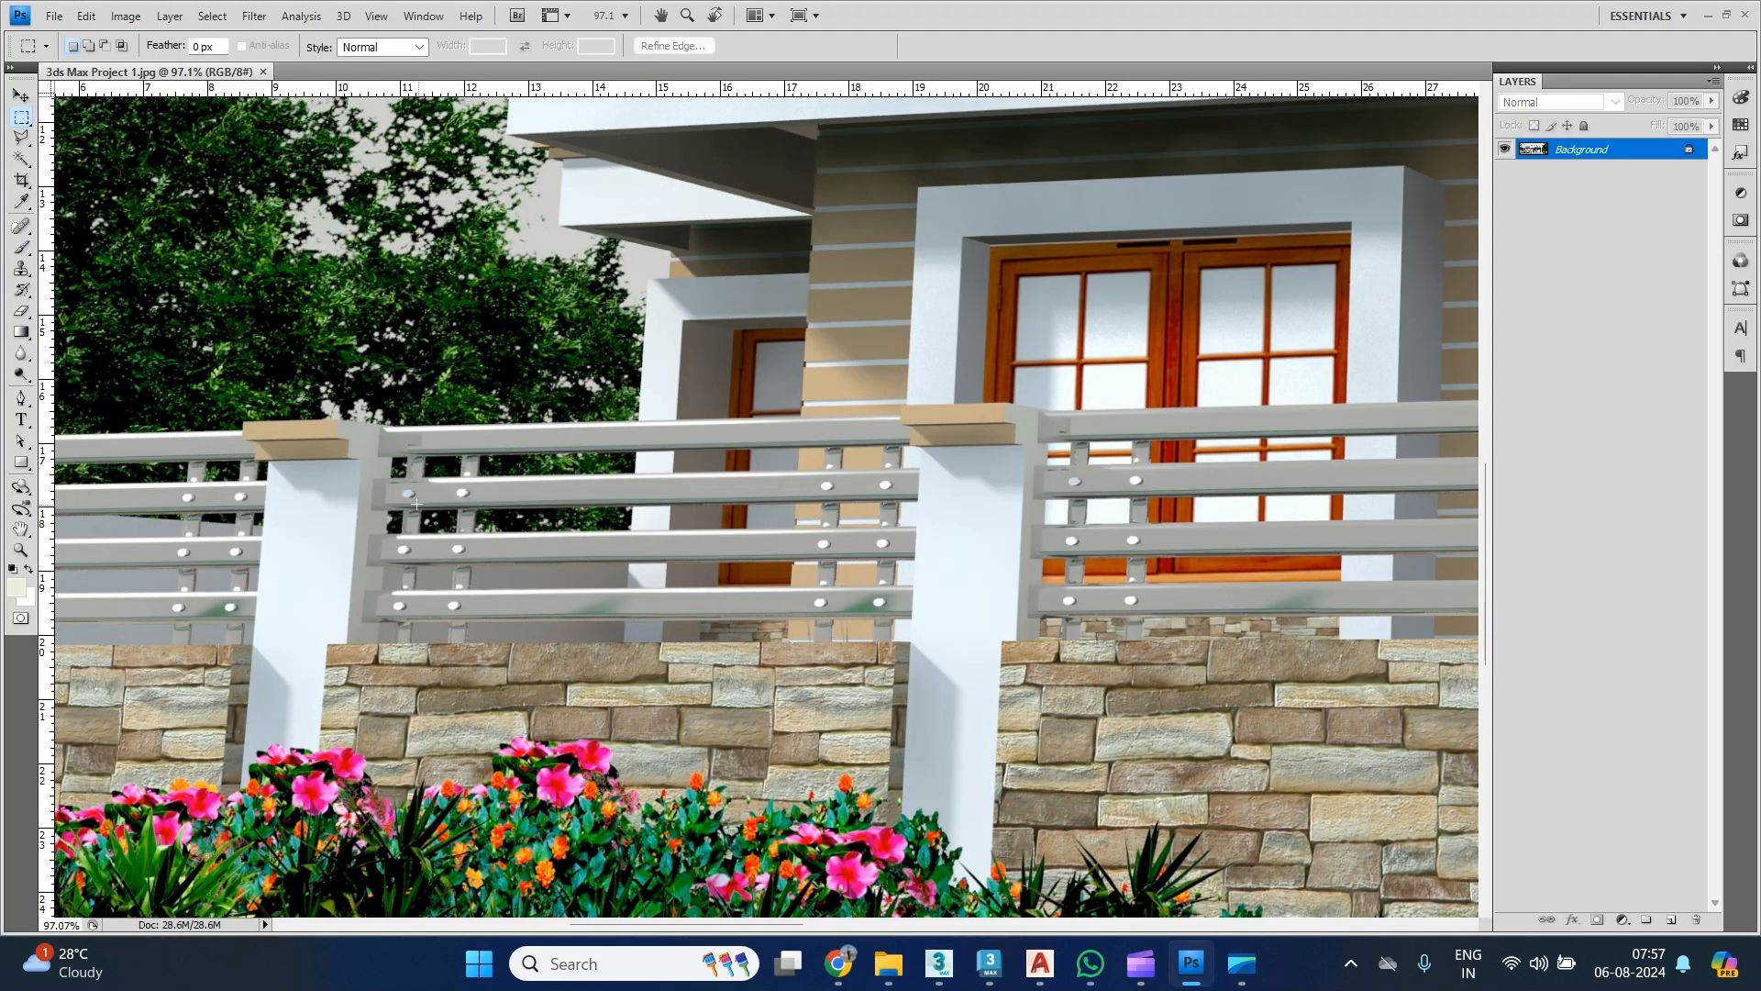
Check the uprights in the Photoshop reference, then in 3ds Max set the box's length to 2', width to 1" and height to 0.5".
scroll(415, 504, up, 1)
alt+scroll(395, 519, up, 3)
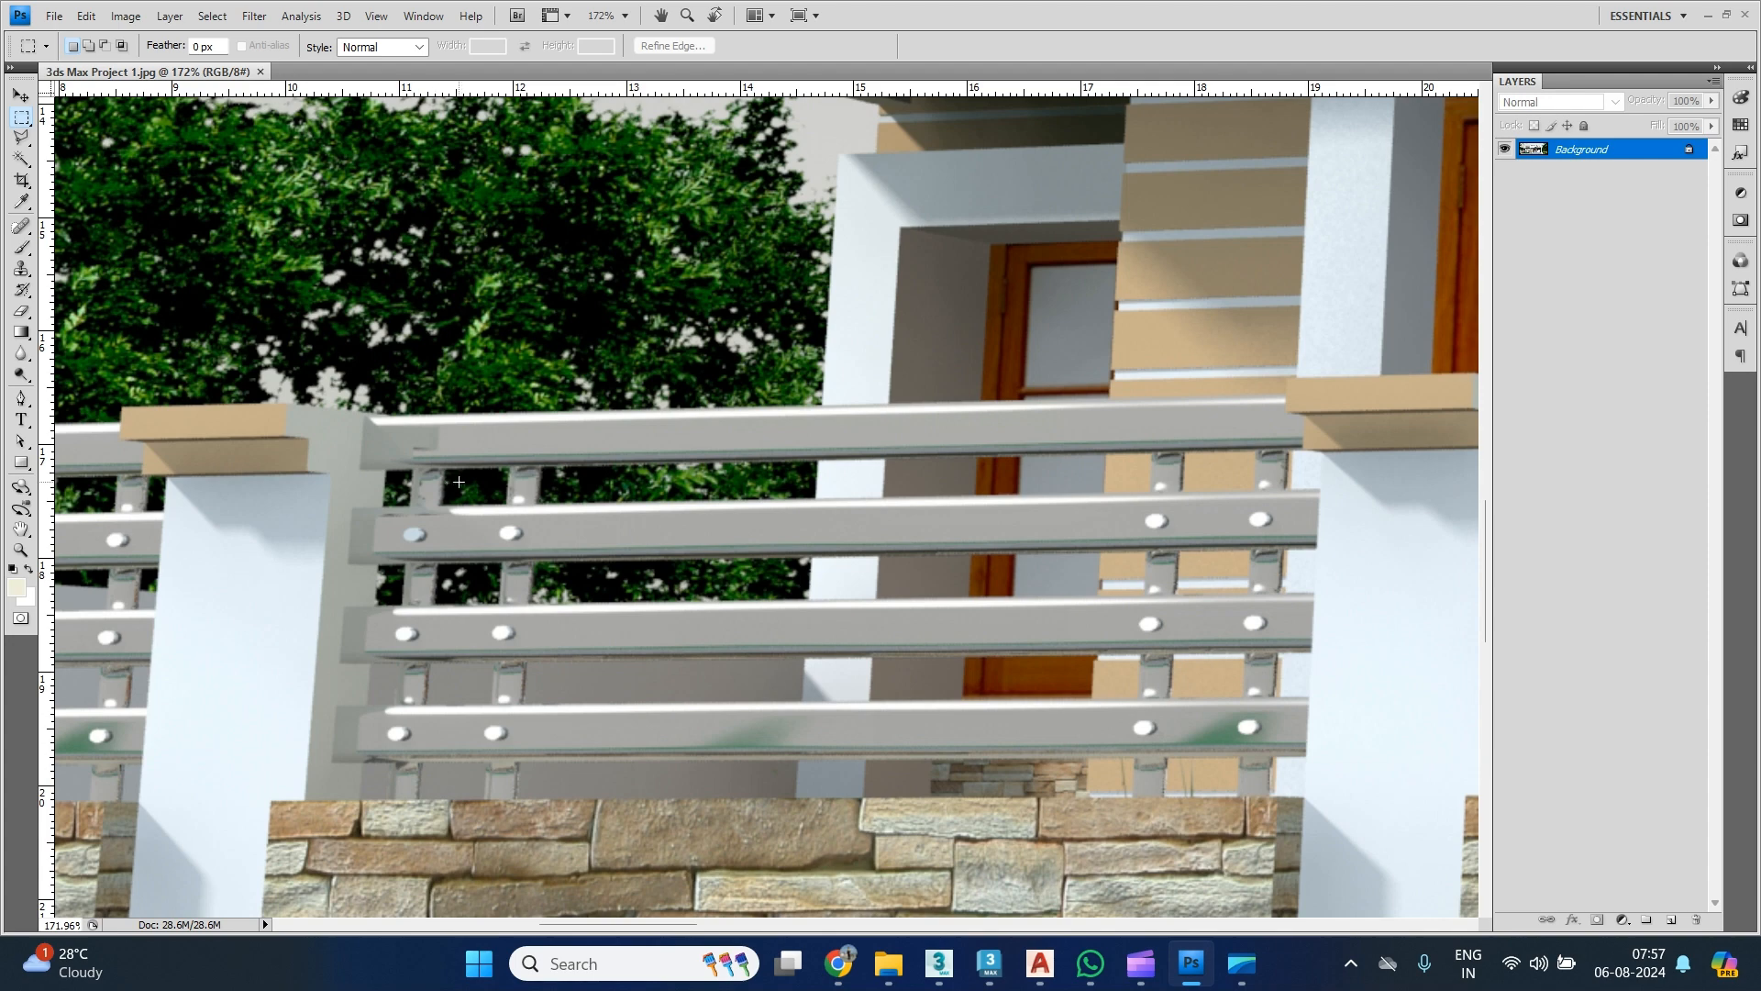
key(alt+Tab)
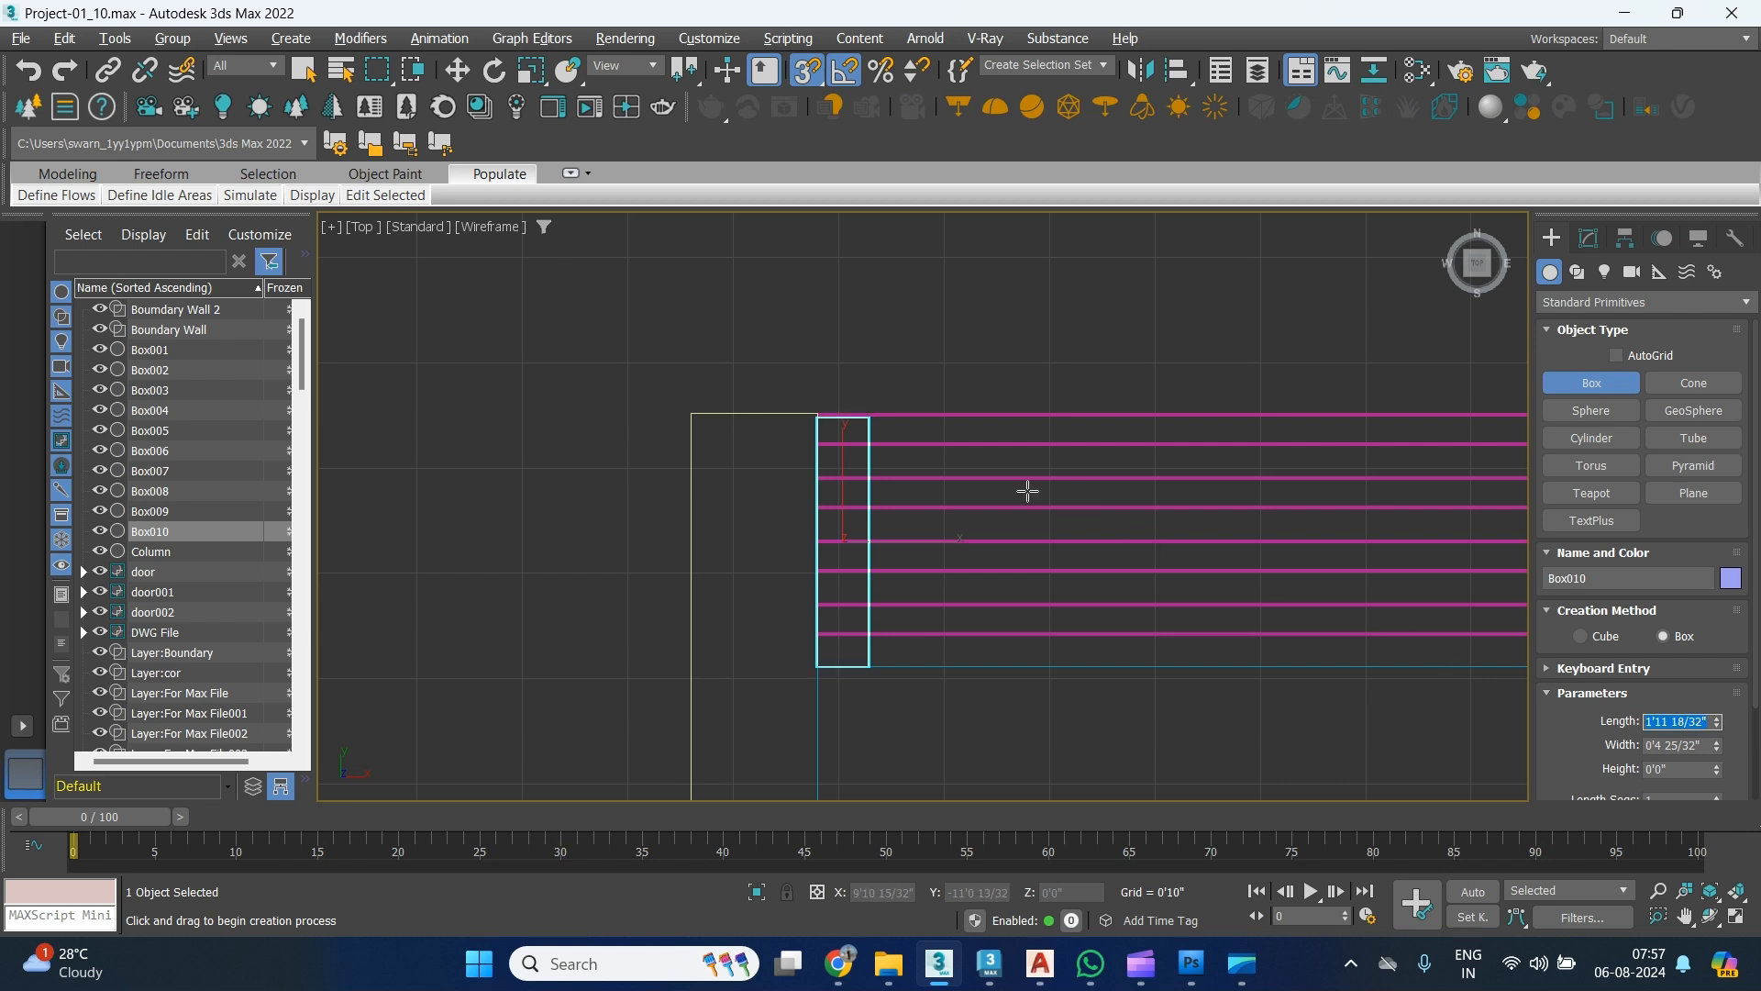
key(super+Tab)
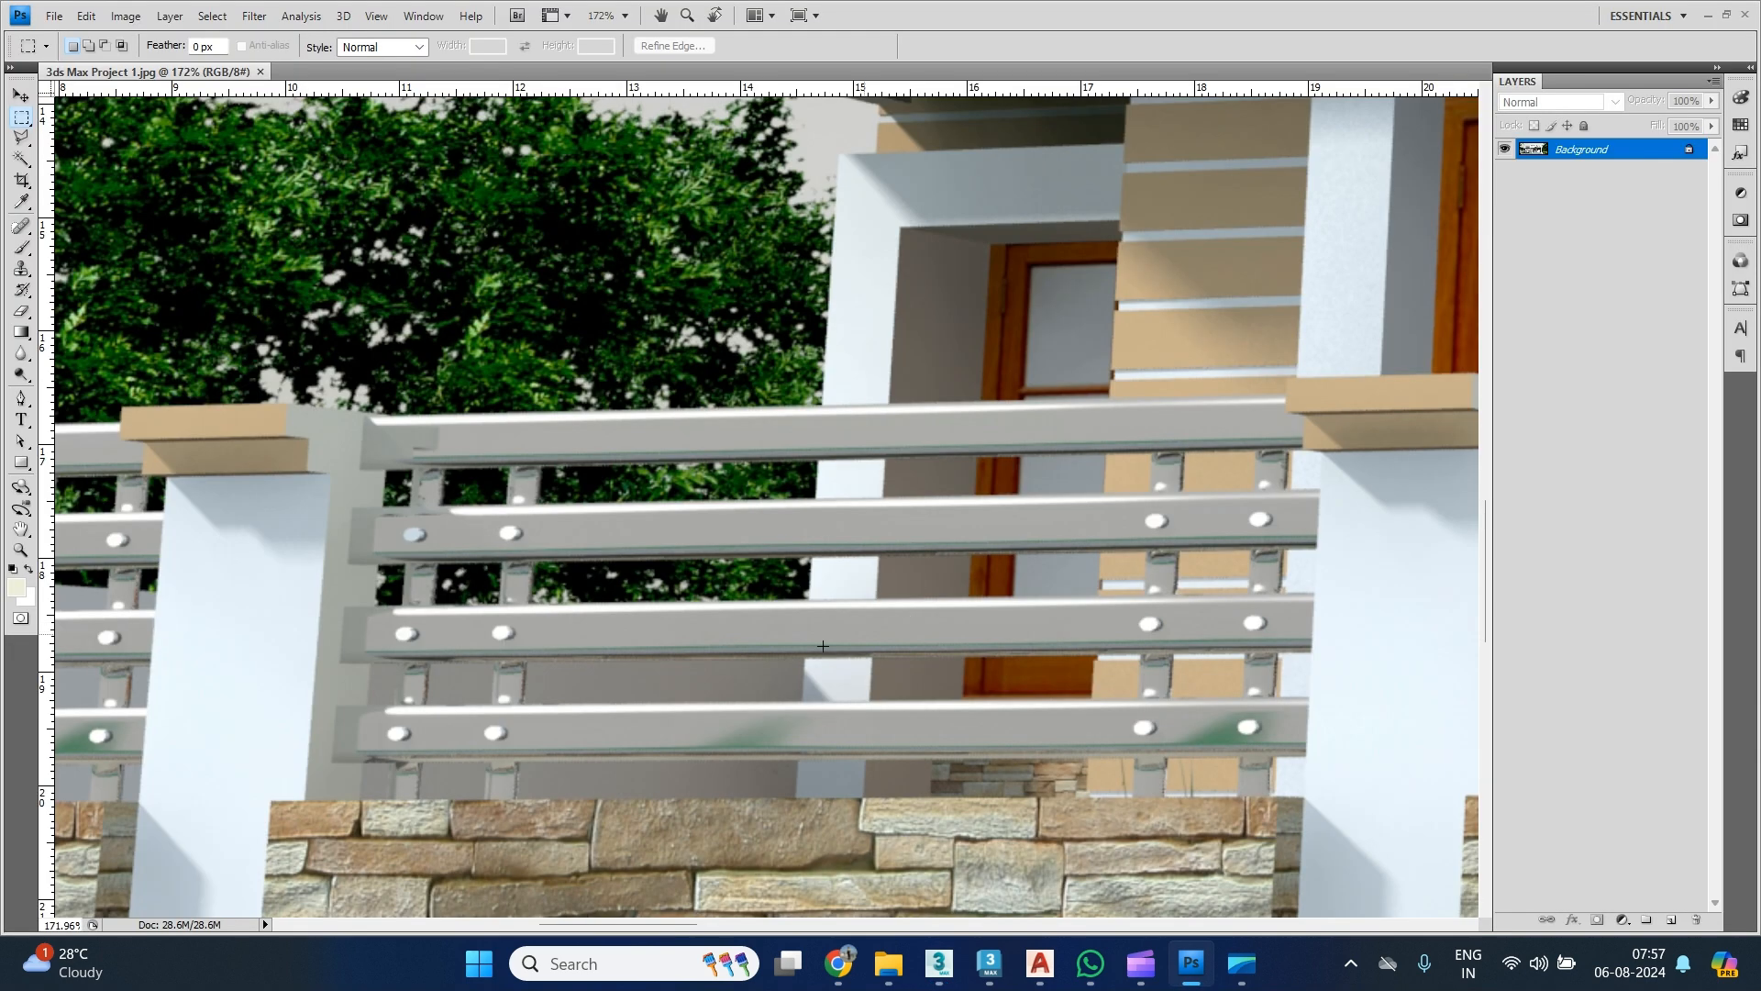
key(alt+Tab)
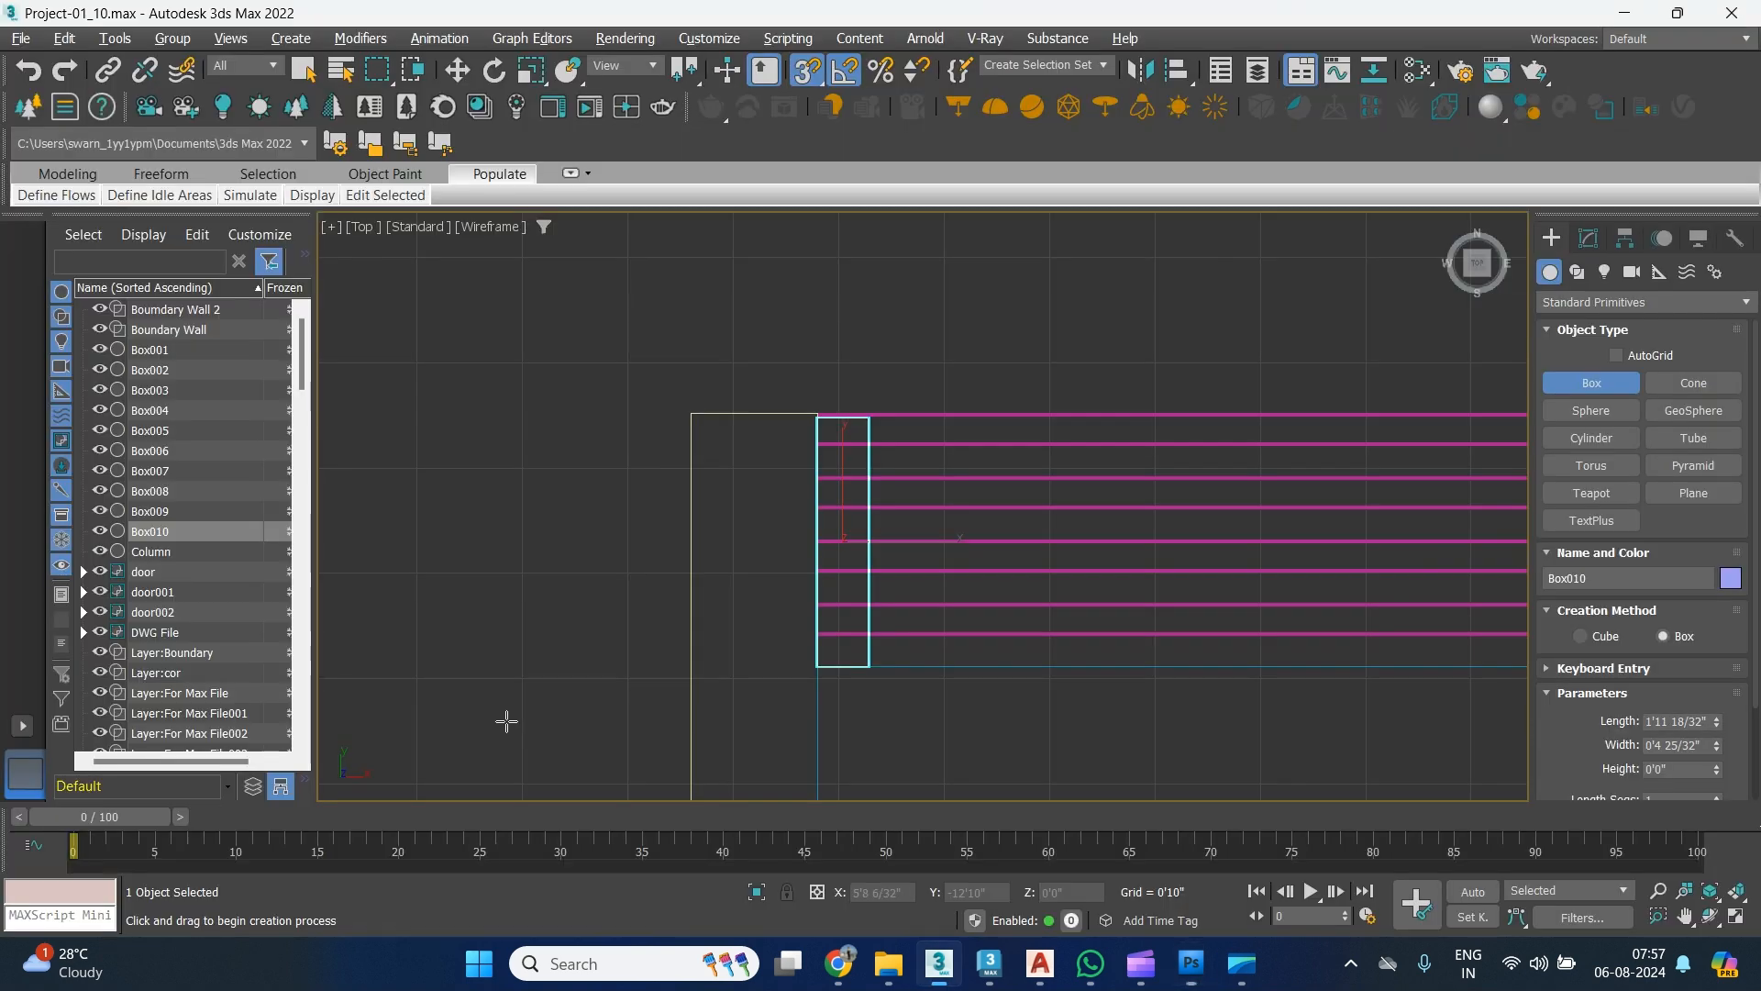
double_click(1680, 725)
text(2')
key(Return)
key(Tab)
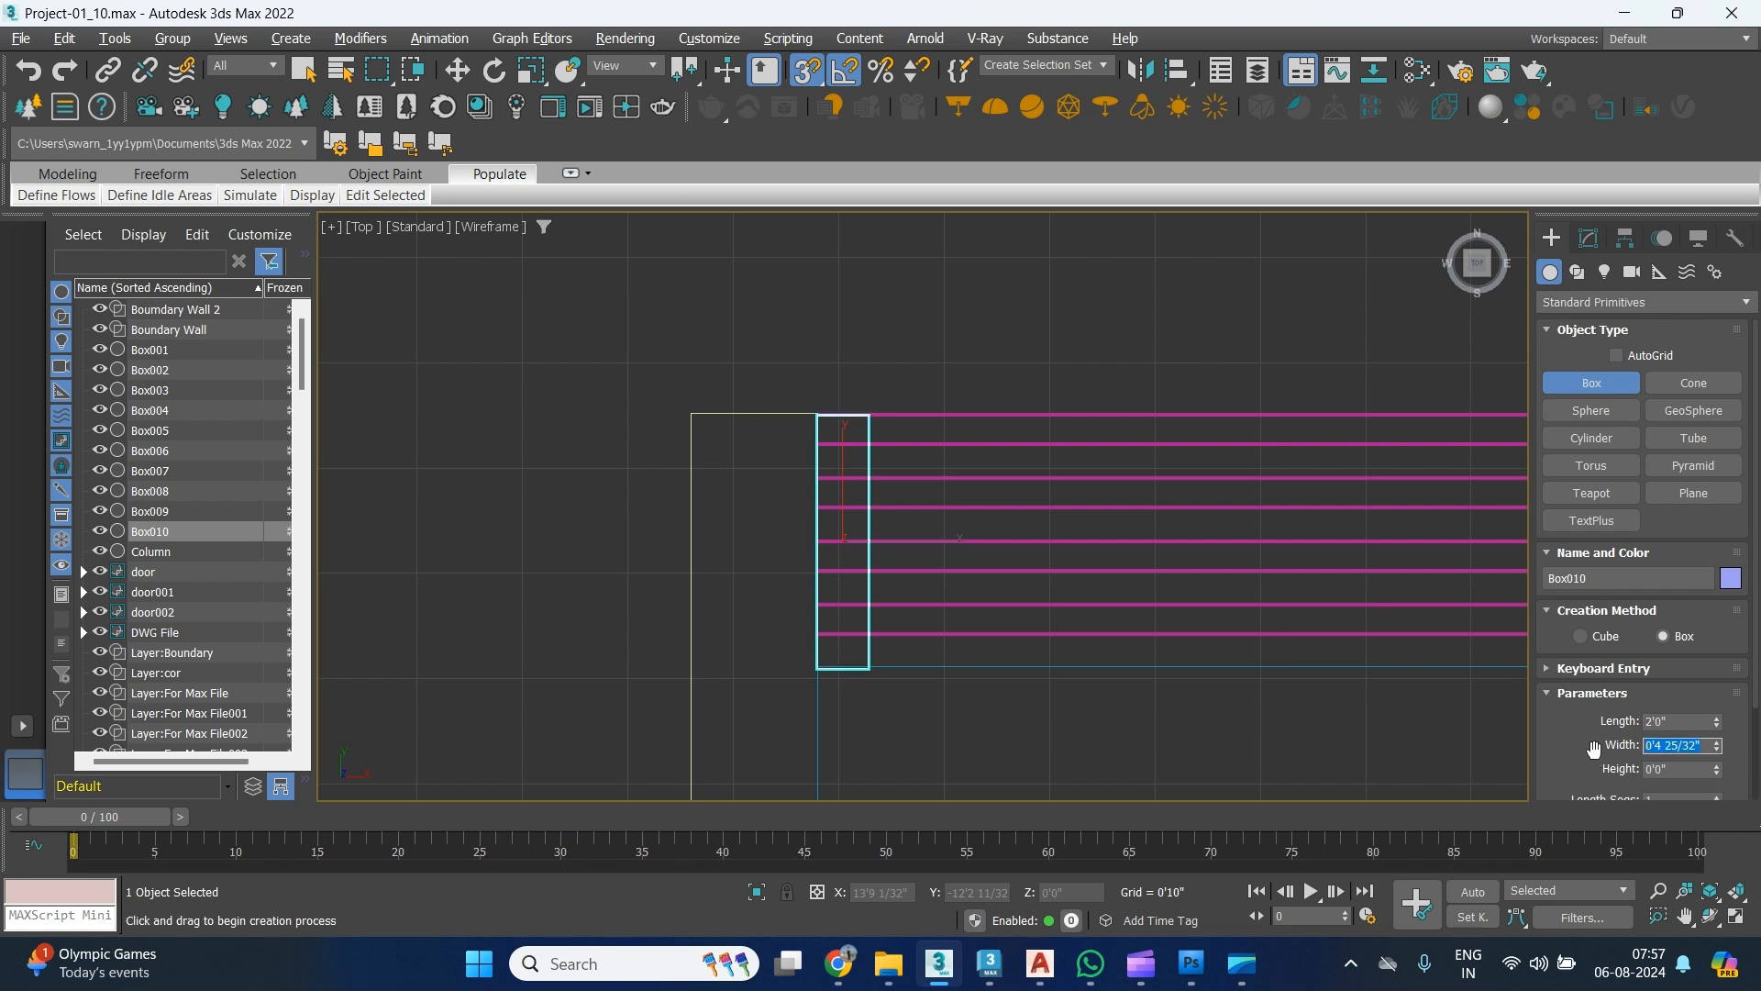
text(1)
key(Tab)
text(.)
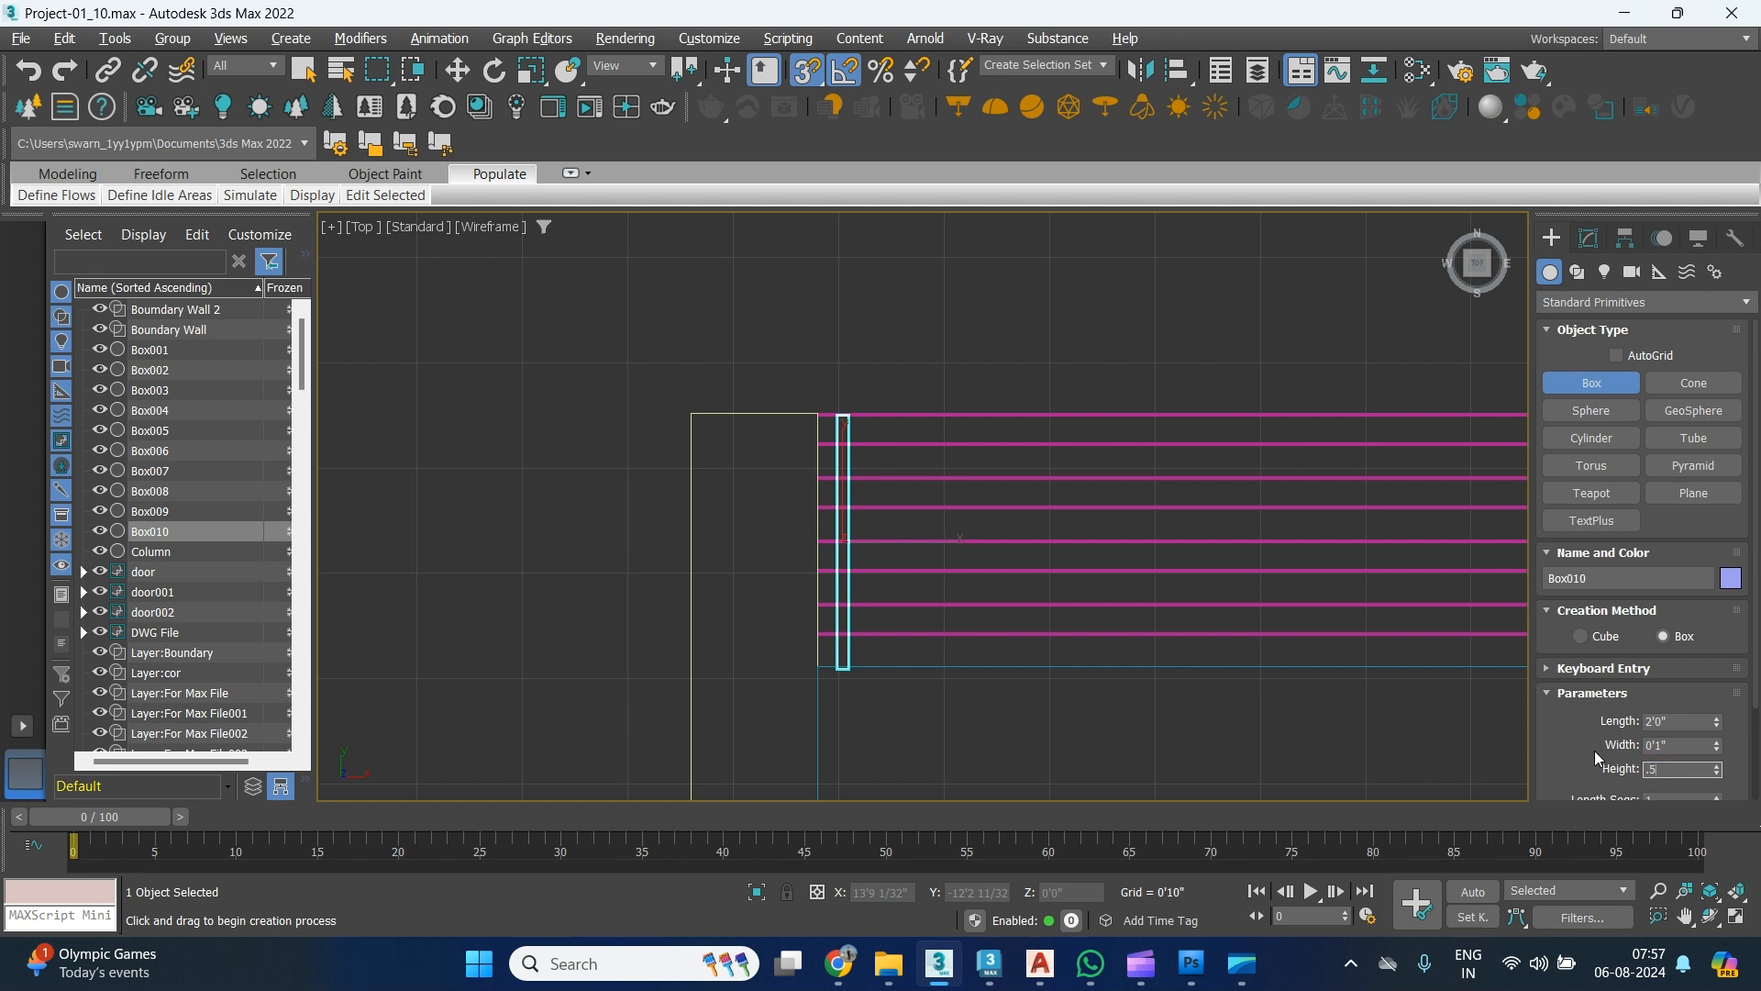
text(5)
key(Return)
Turn off snapping and lower the upright box along Z to about 0'4", down to the rails.
alt+middle_drag(896, 704, 789, 642)
key(w)
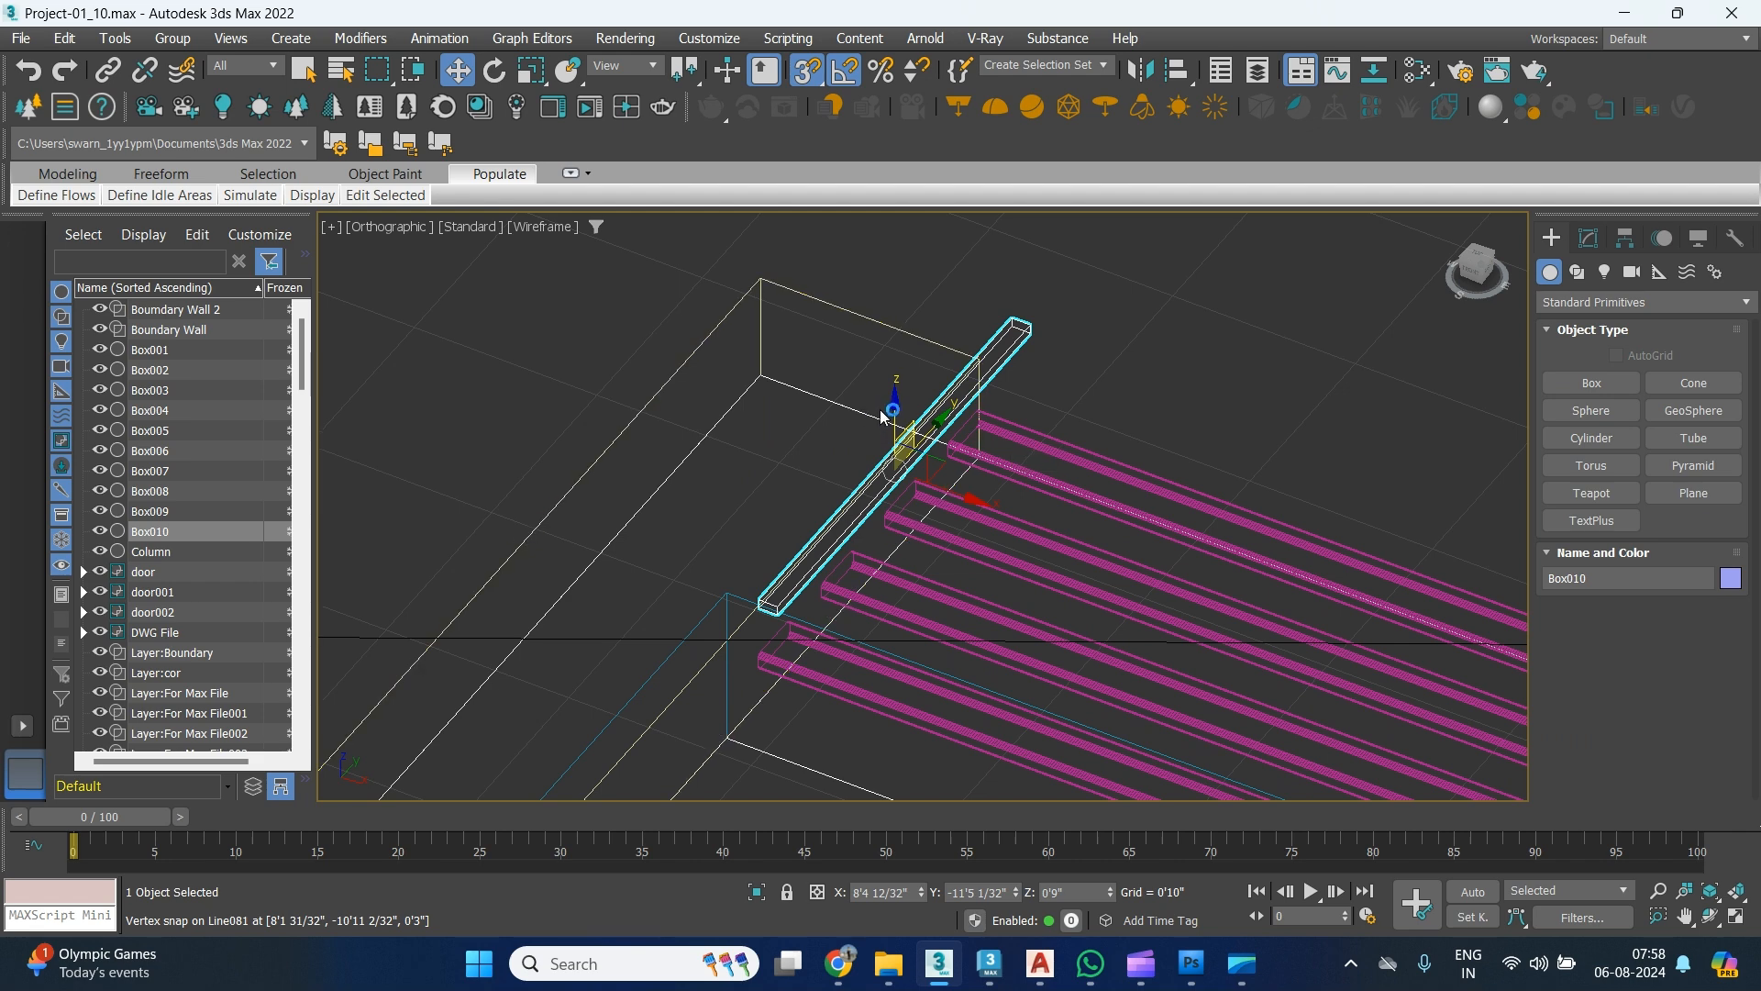
key(s)
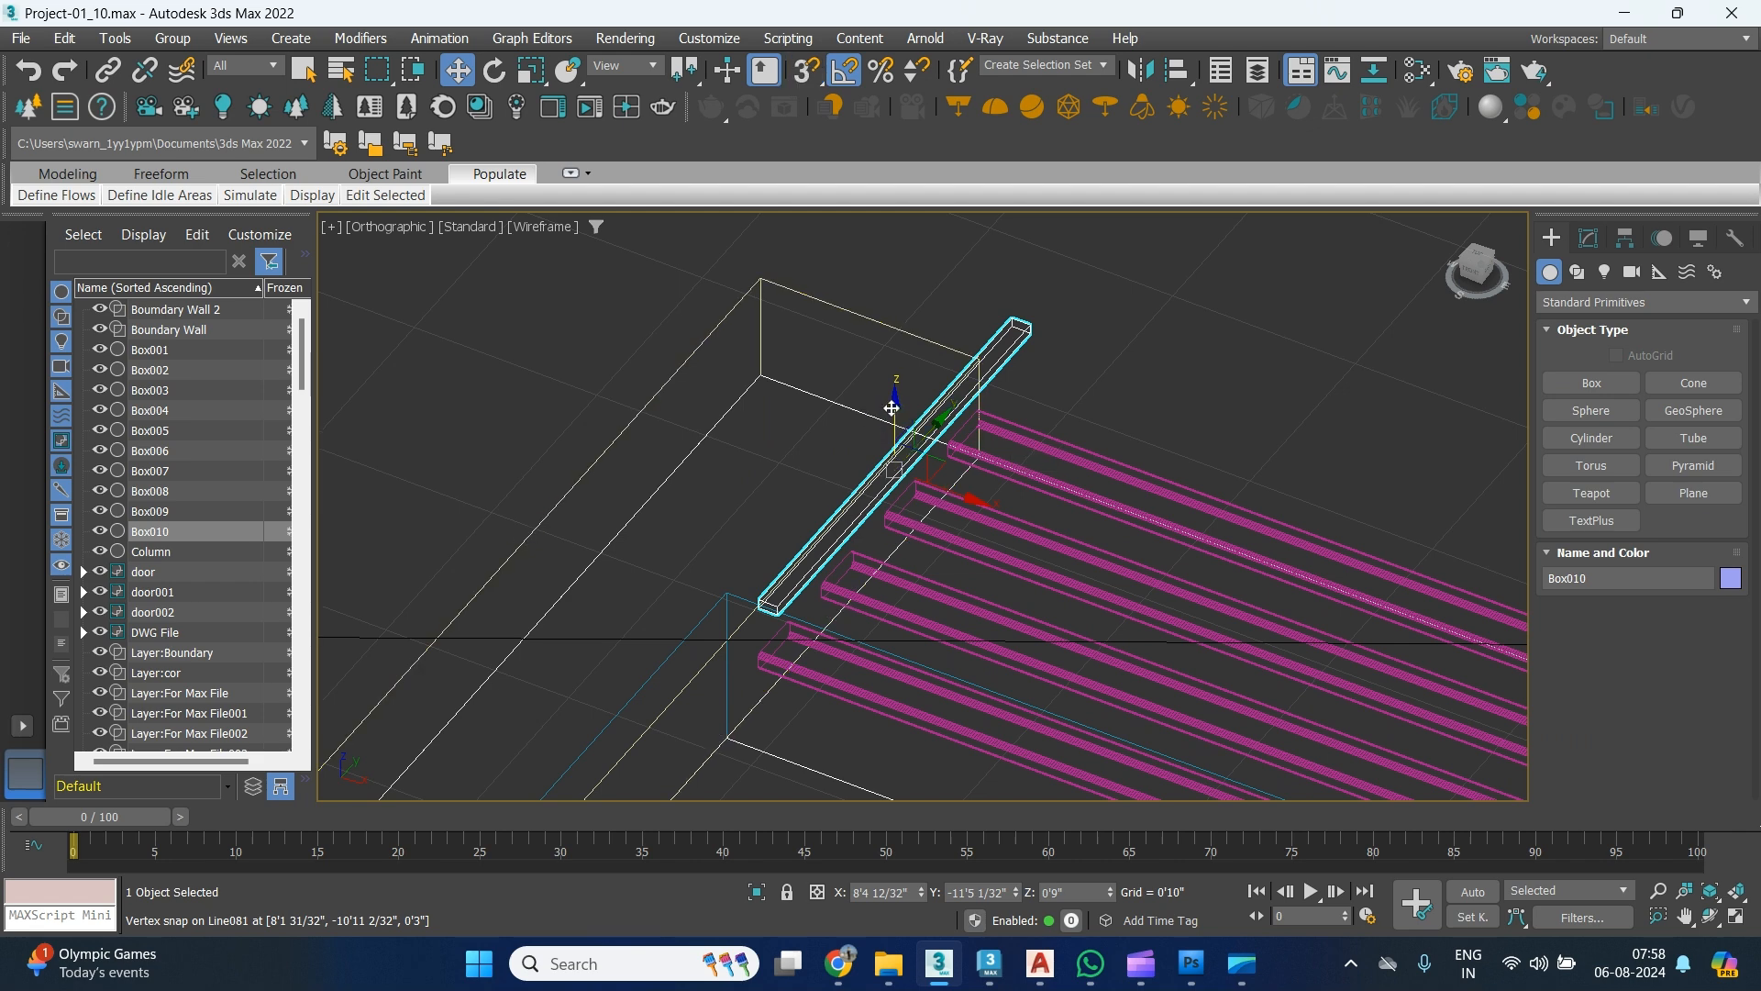
drag(898, 411, 897, 492)
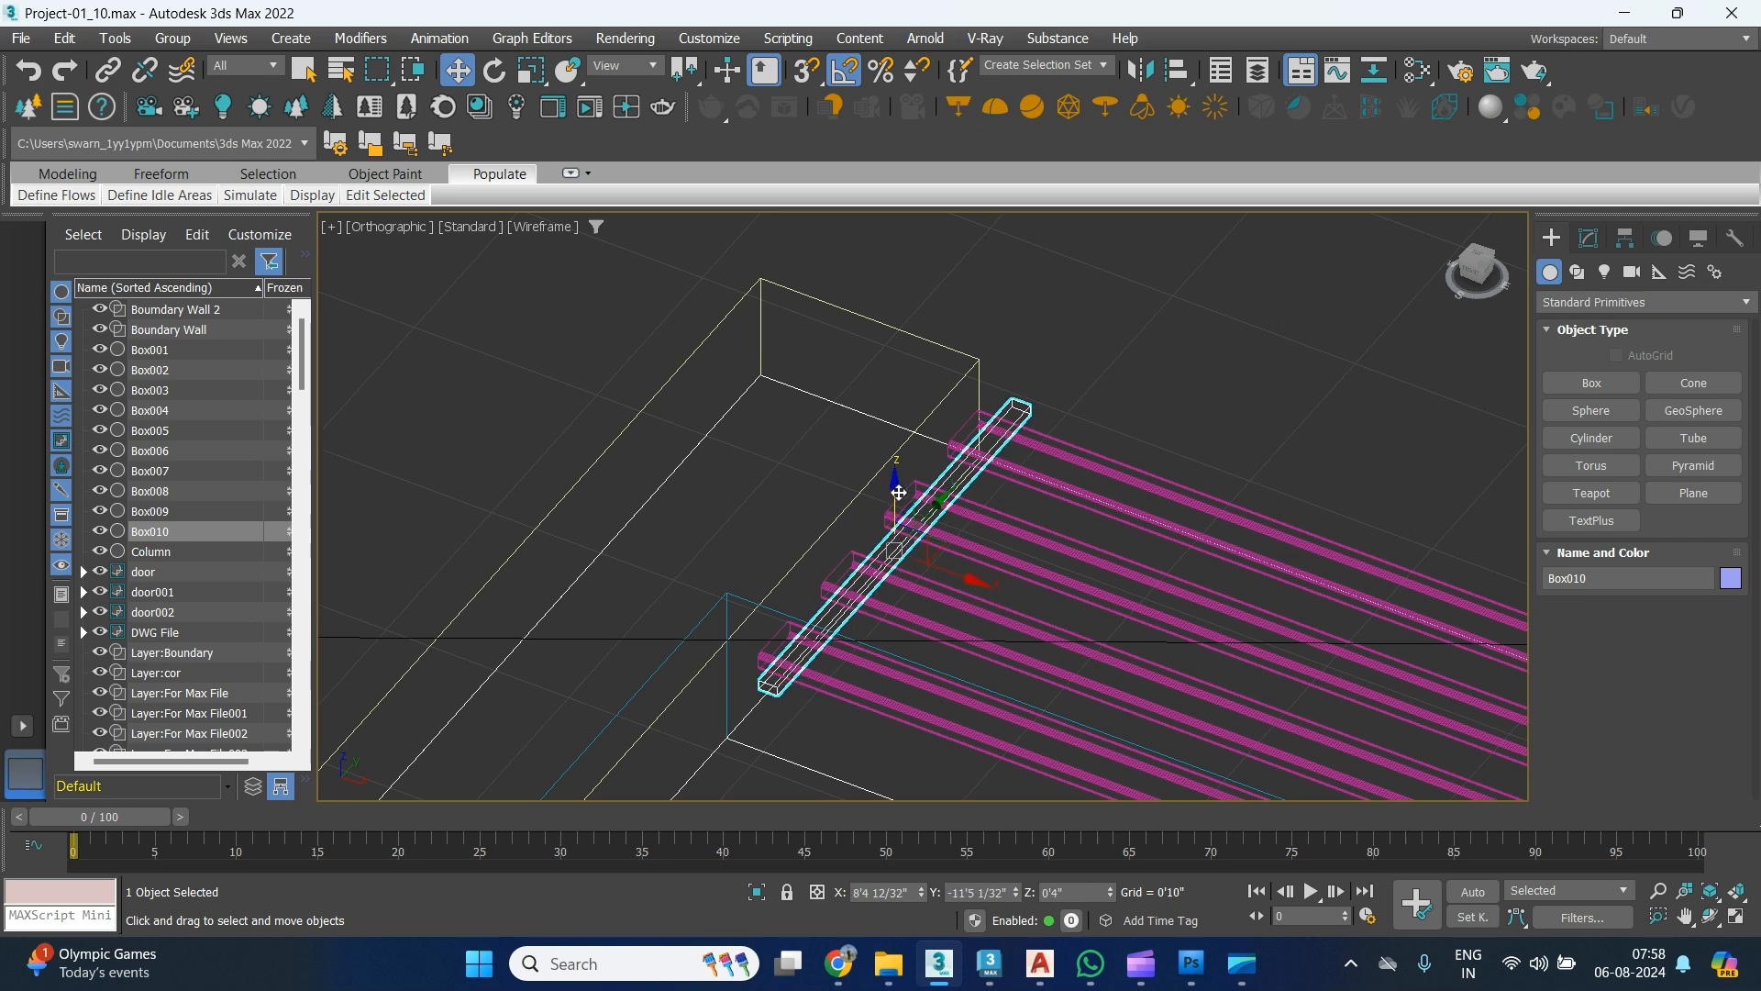
scroll(969, 471, up, 4)
scroll(969, 472, up, 2)
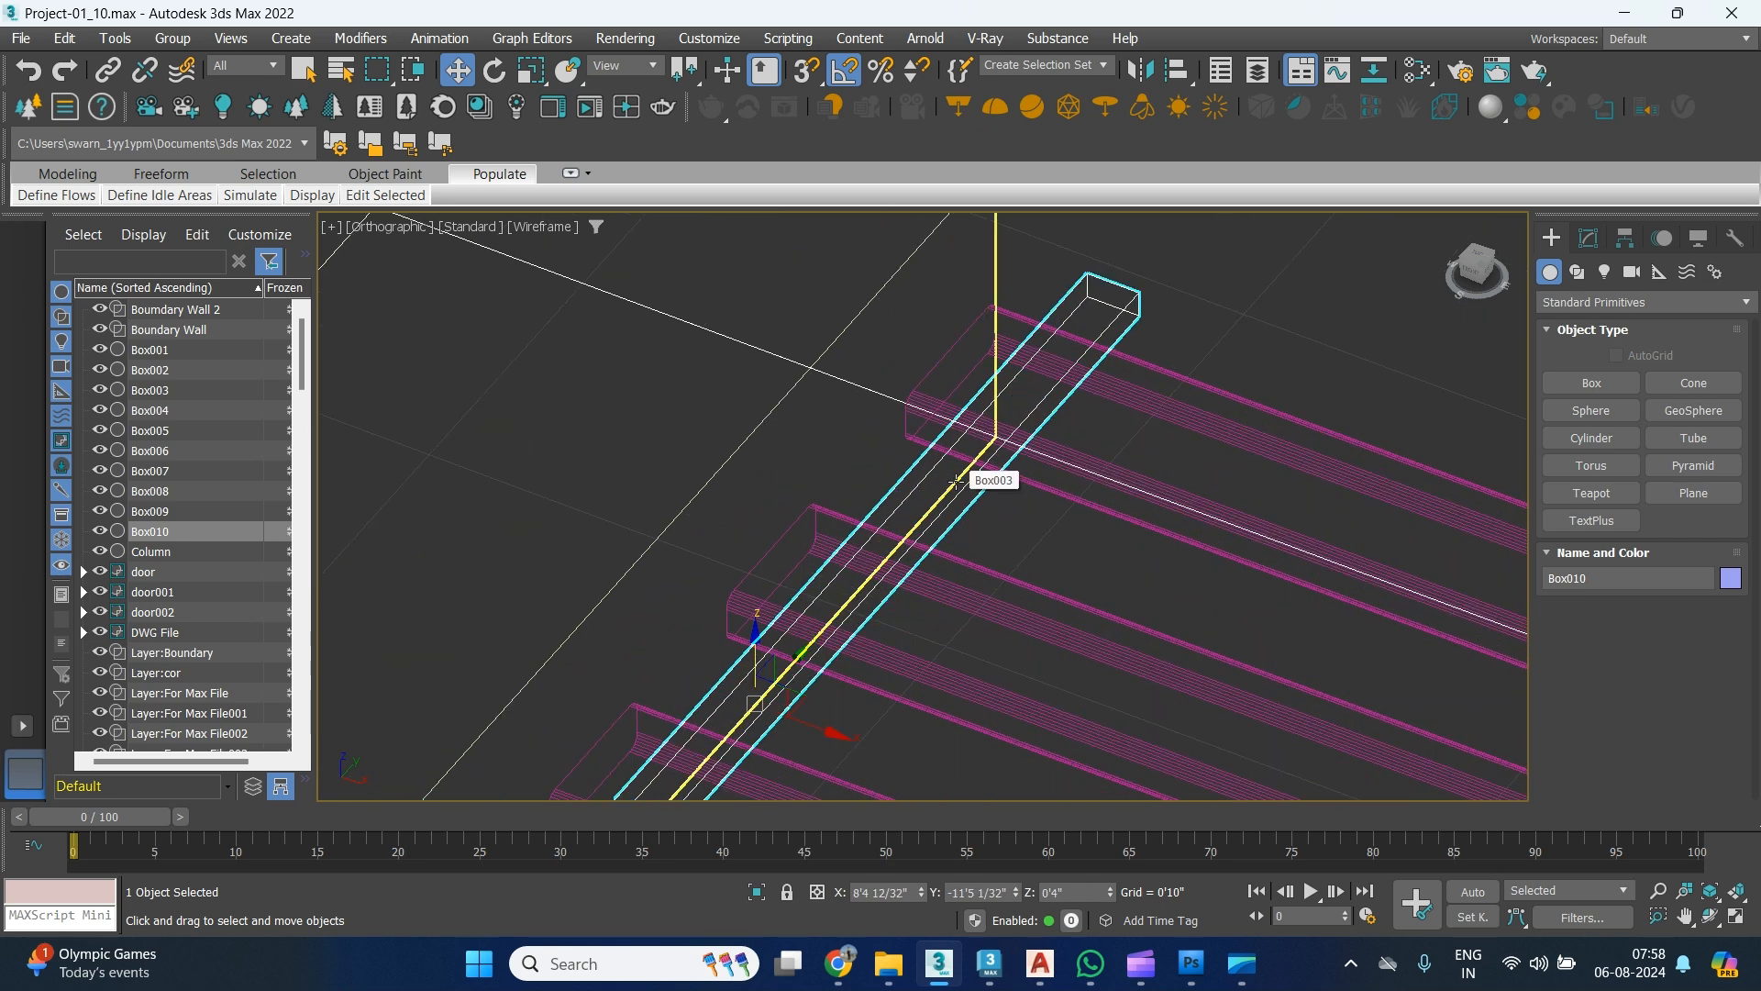
Lower the upright further along Z into the rails, to about 0'2 7/32".
key(F3)
scroll(876, 527, up, 2)
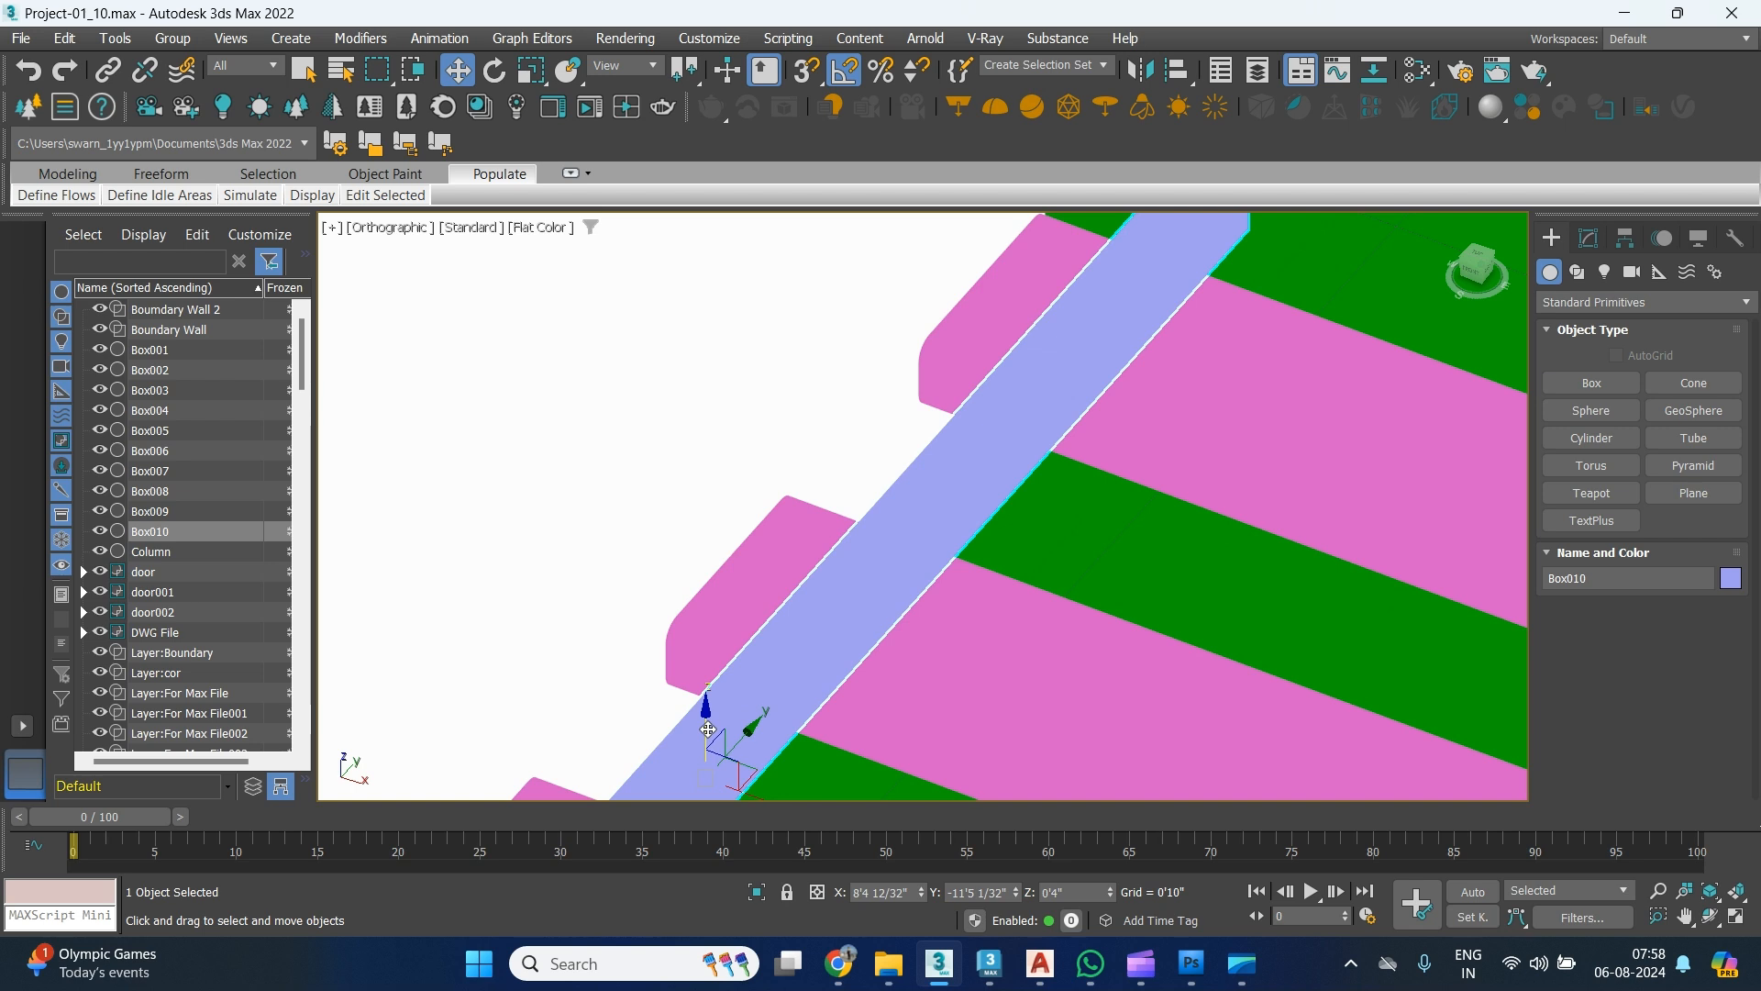
drag(706, 720, 711, 839)
key(F3)
key(F3)
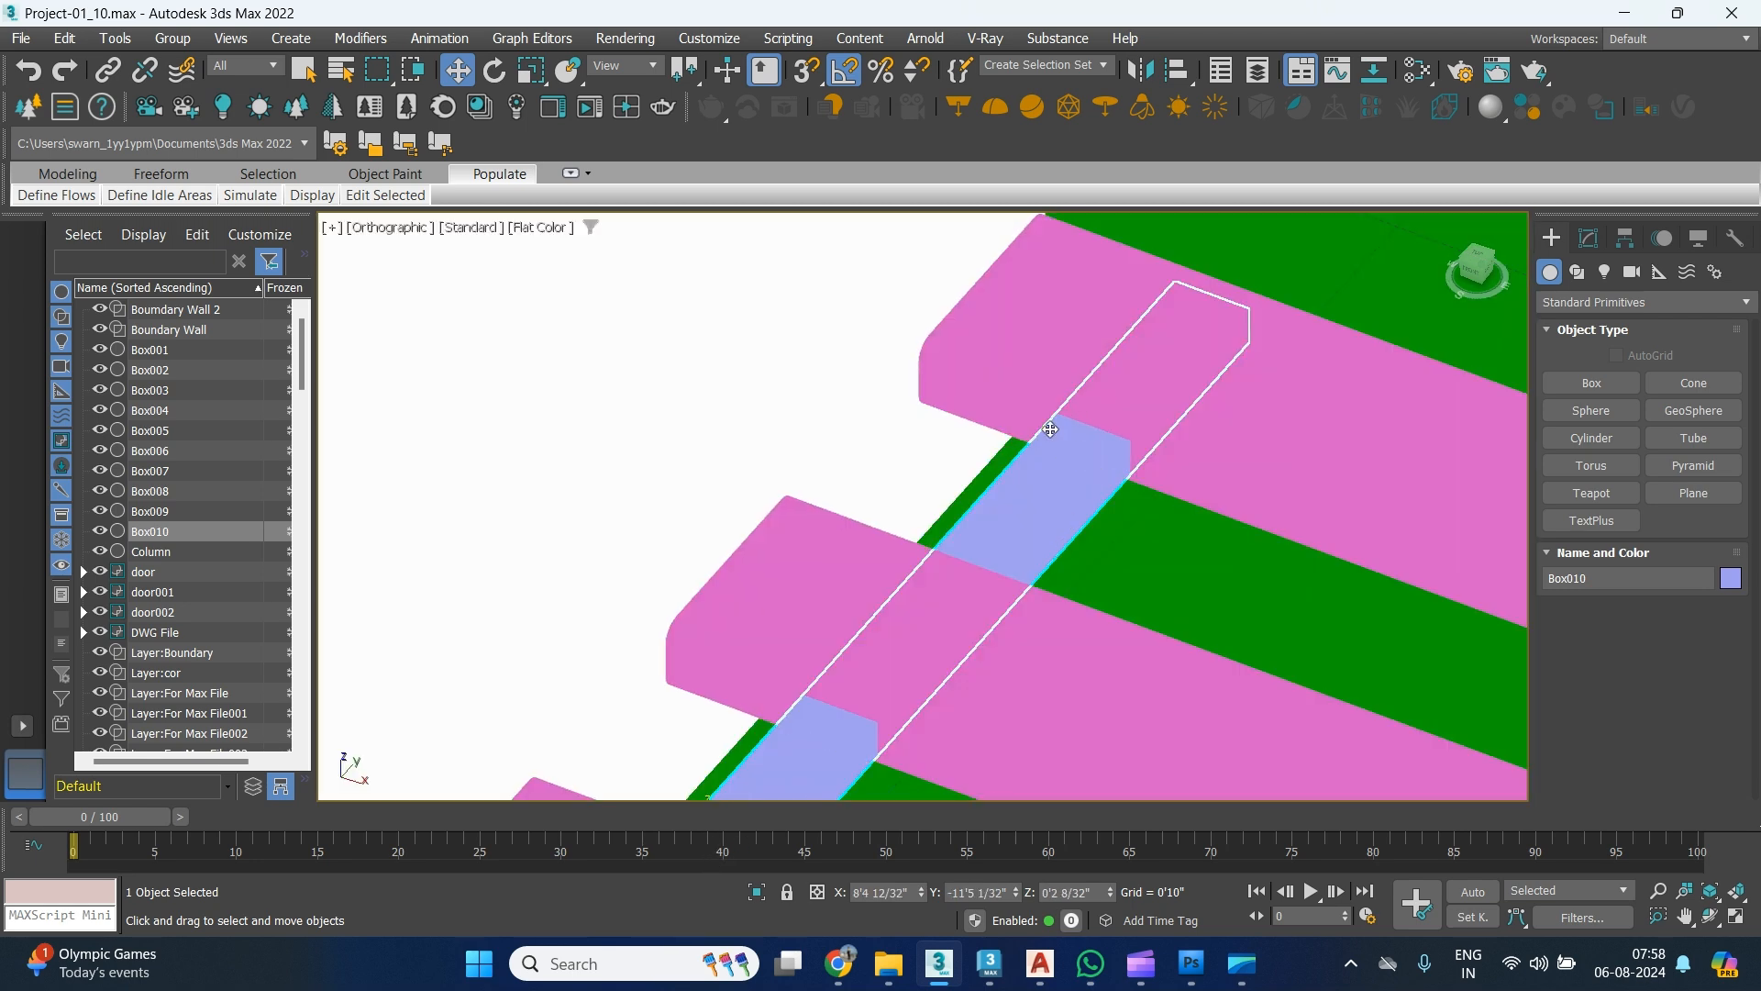
alt+middle_drag(1040, 640, 649, 436)
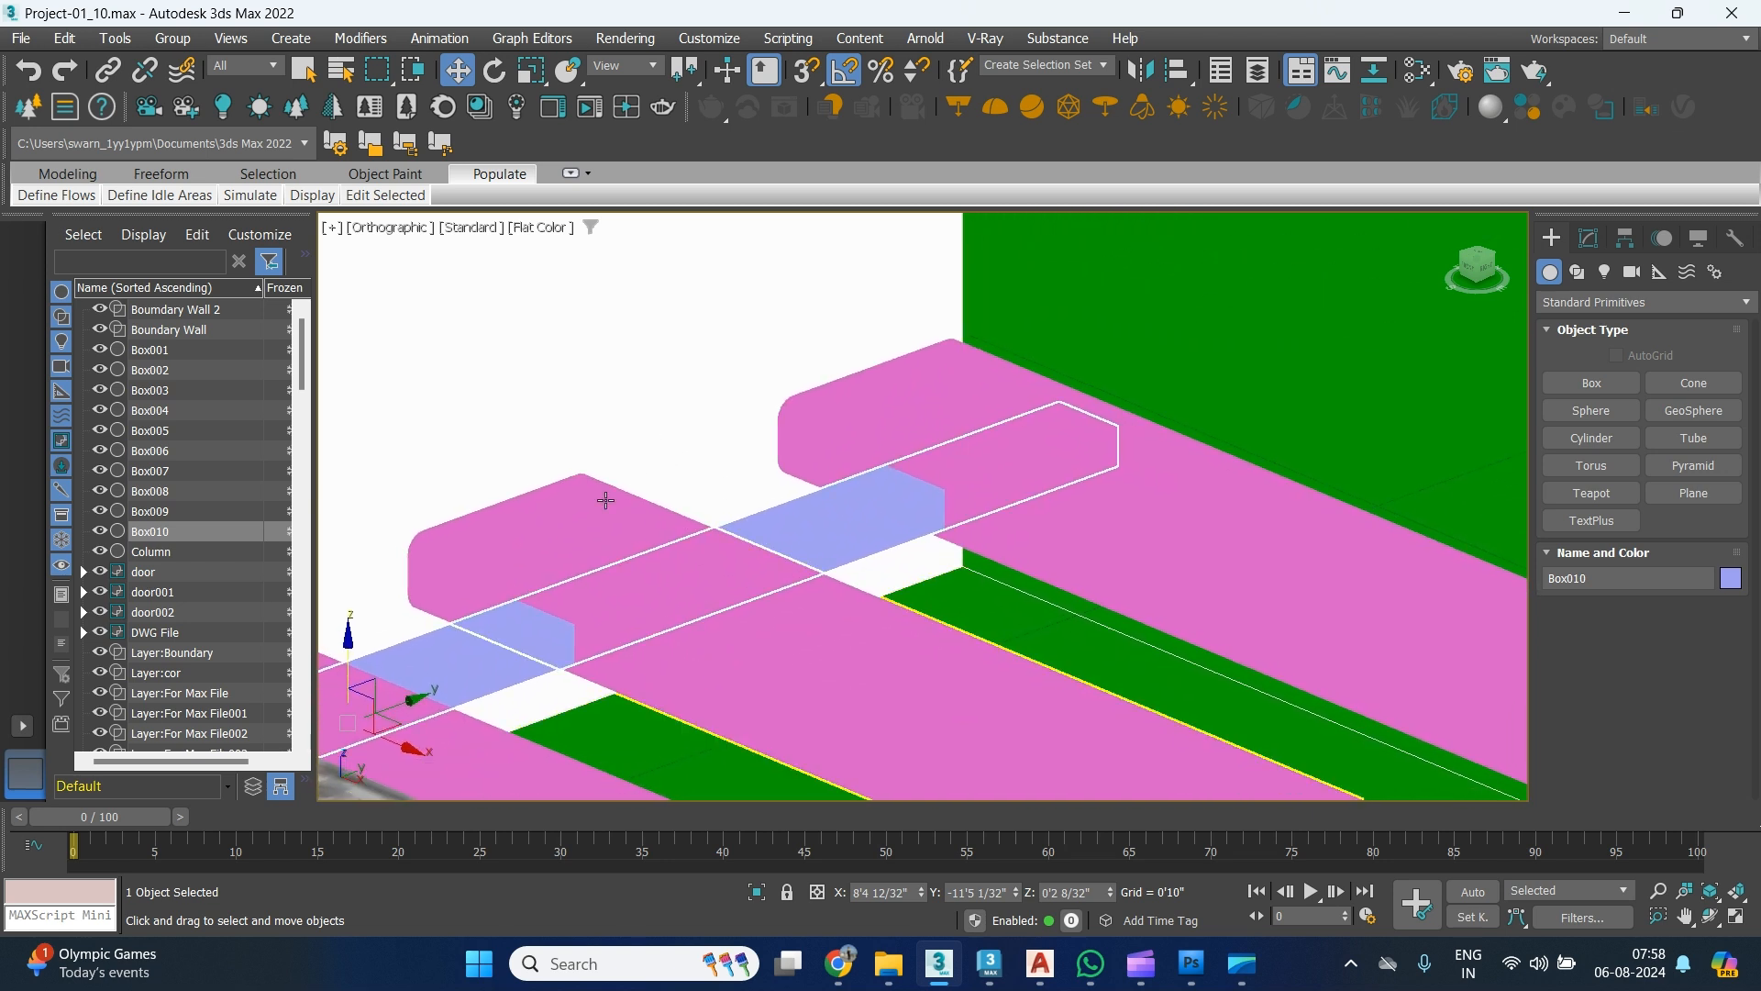
mouse_move(345, 661)
mouse_down()
mouse_move(365, 607)
mouse_move(382, 681)
mouse_move(376, 654)
mouse_up()
scroll(708, 632, down, 4)
alt+middle_drag(722, 647, 783, 628)
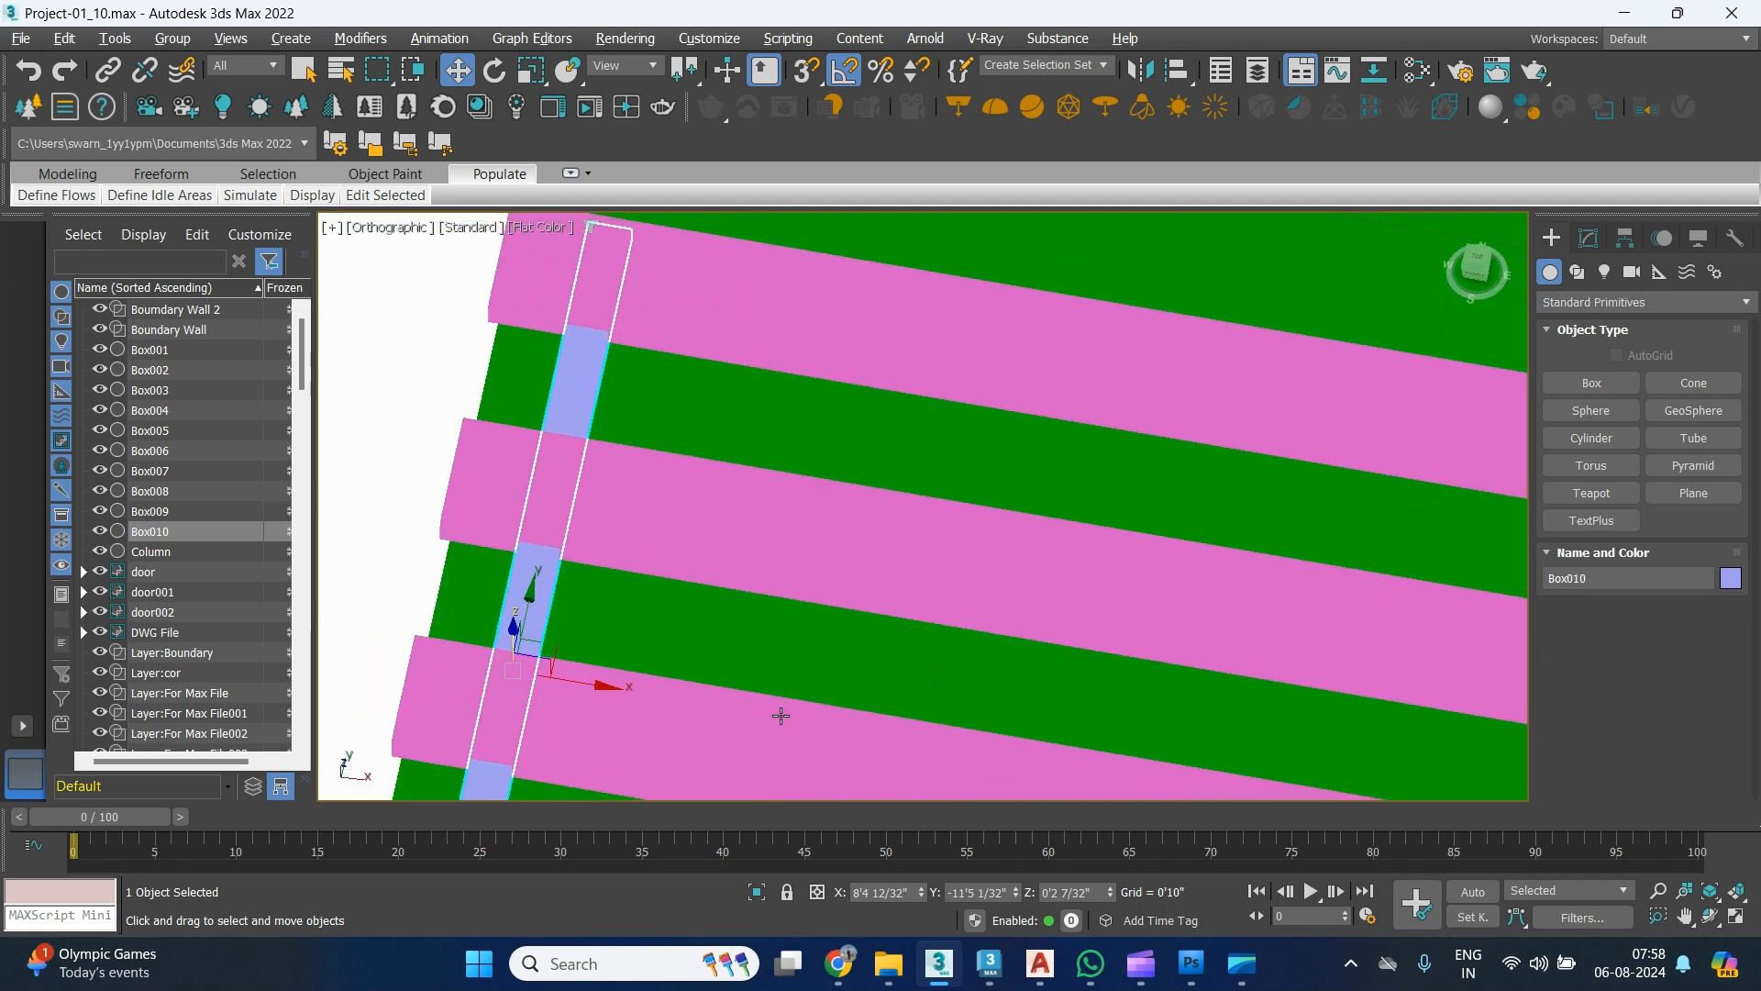
Inspect how the upright passes through the four rails beside the pillar, from above and in perspective.
key(t)
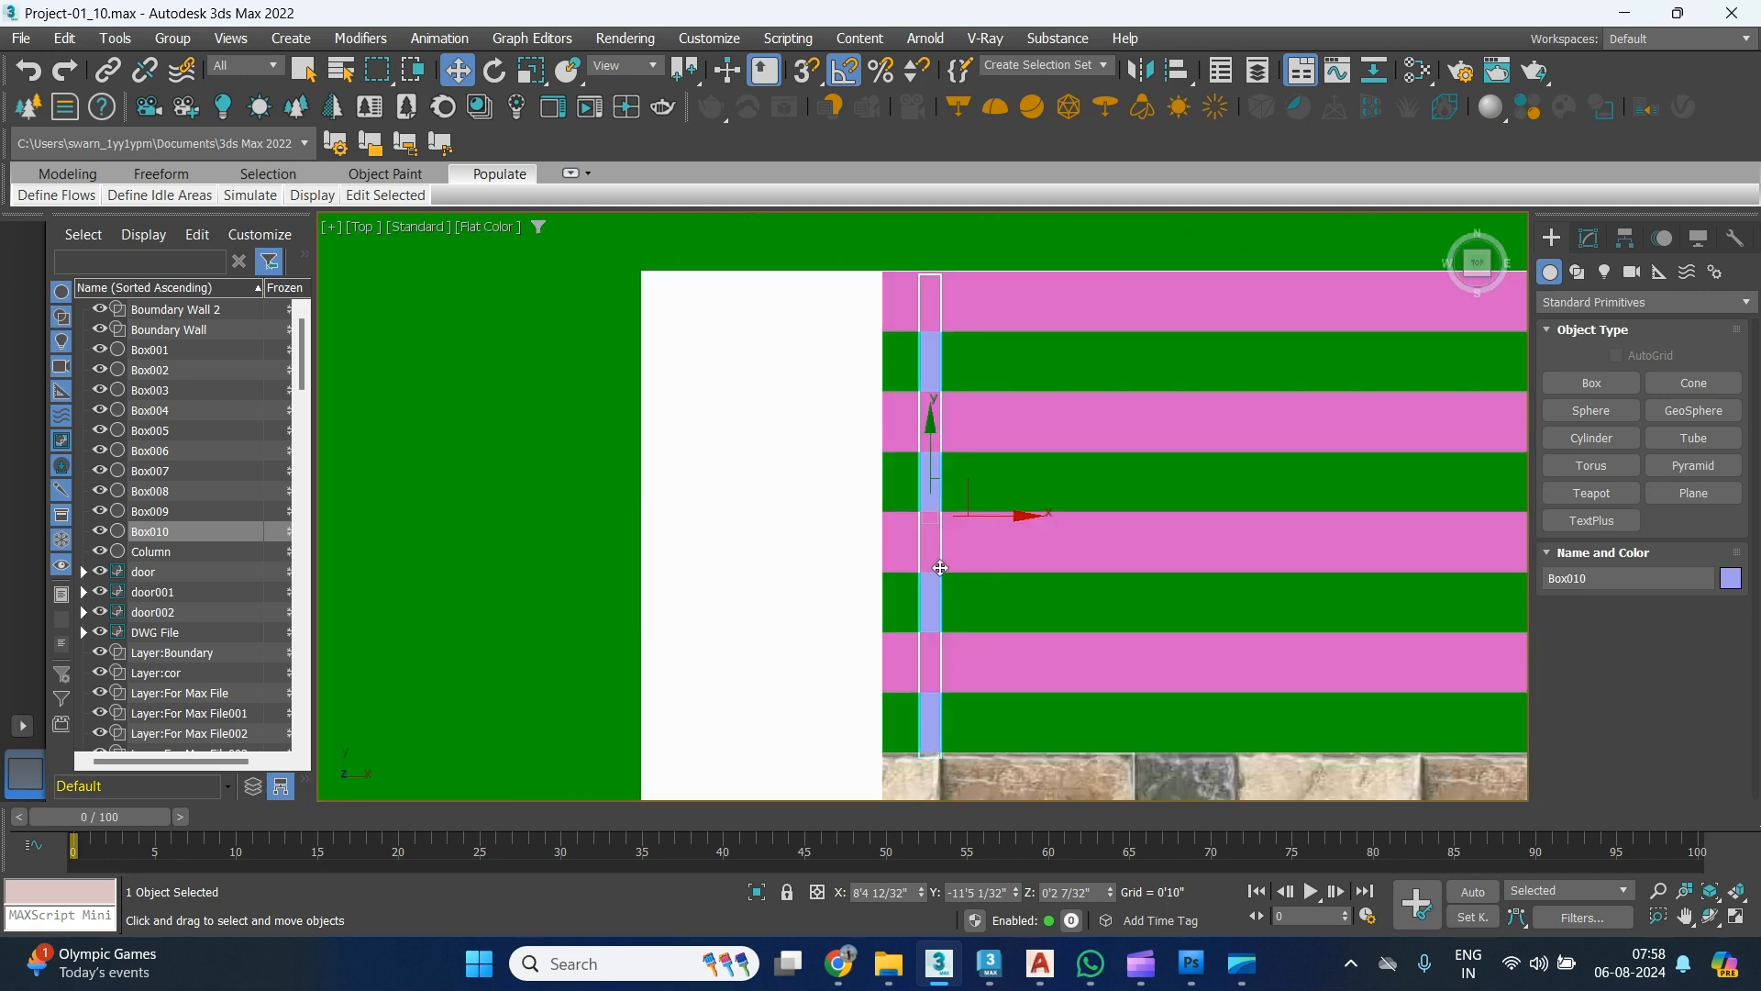
middle_drag(932, 486, 954, 548)
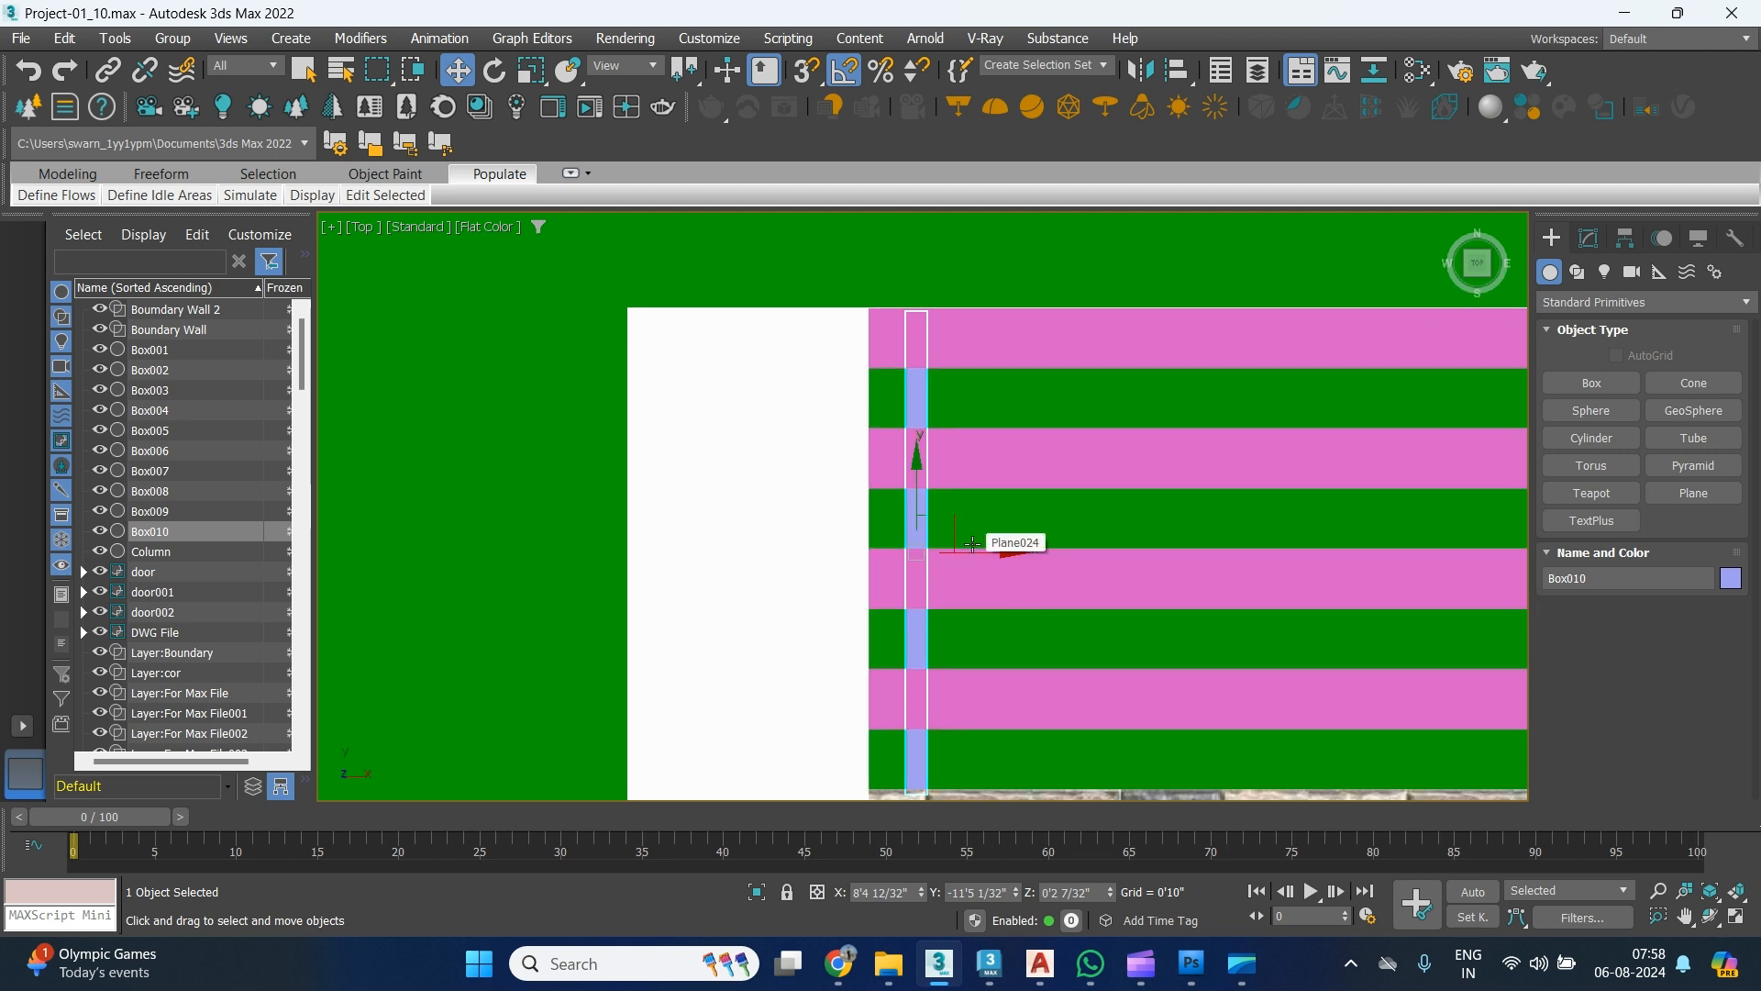
key(p)
alt+middle_drag(652, 614, 567, 547)
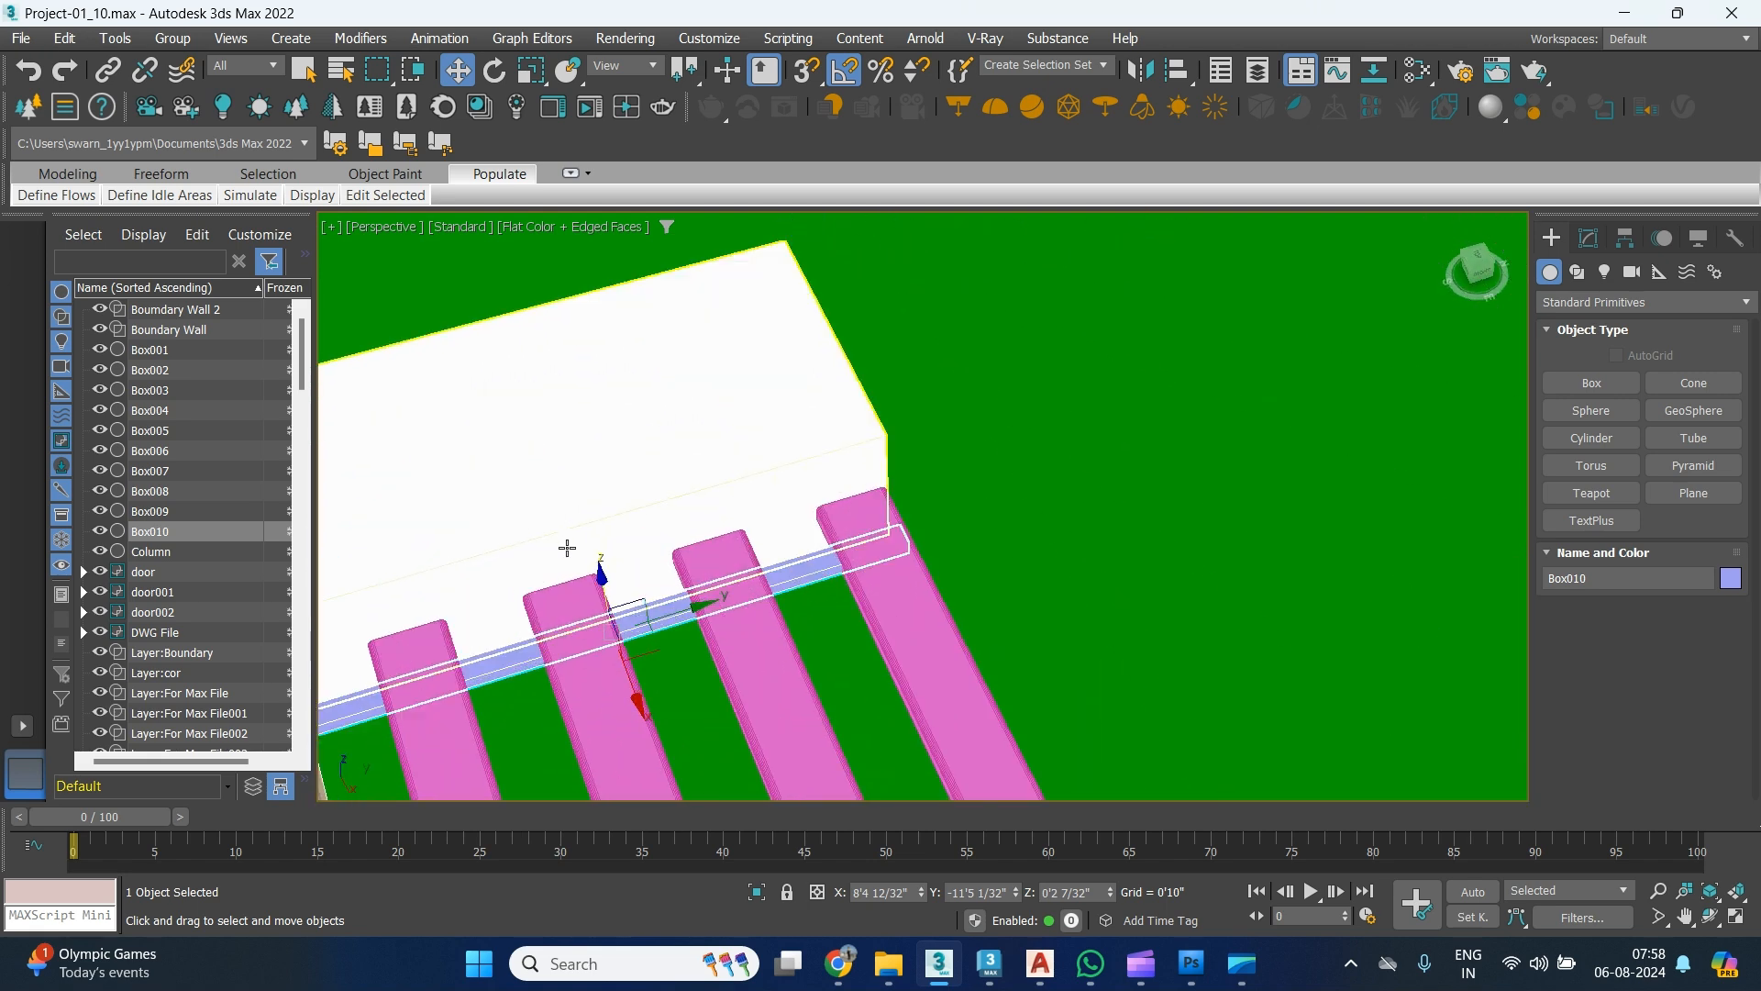
alt+middle_drag(787, 662, 824, 582)
scroll(823, 583, up, 5)
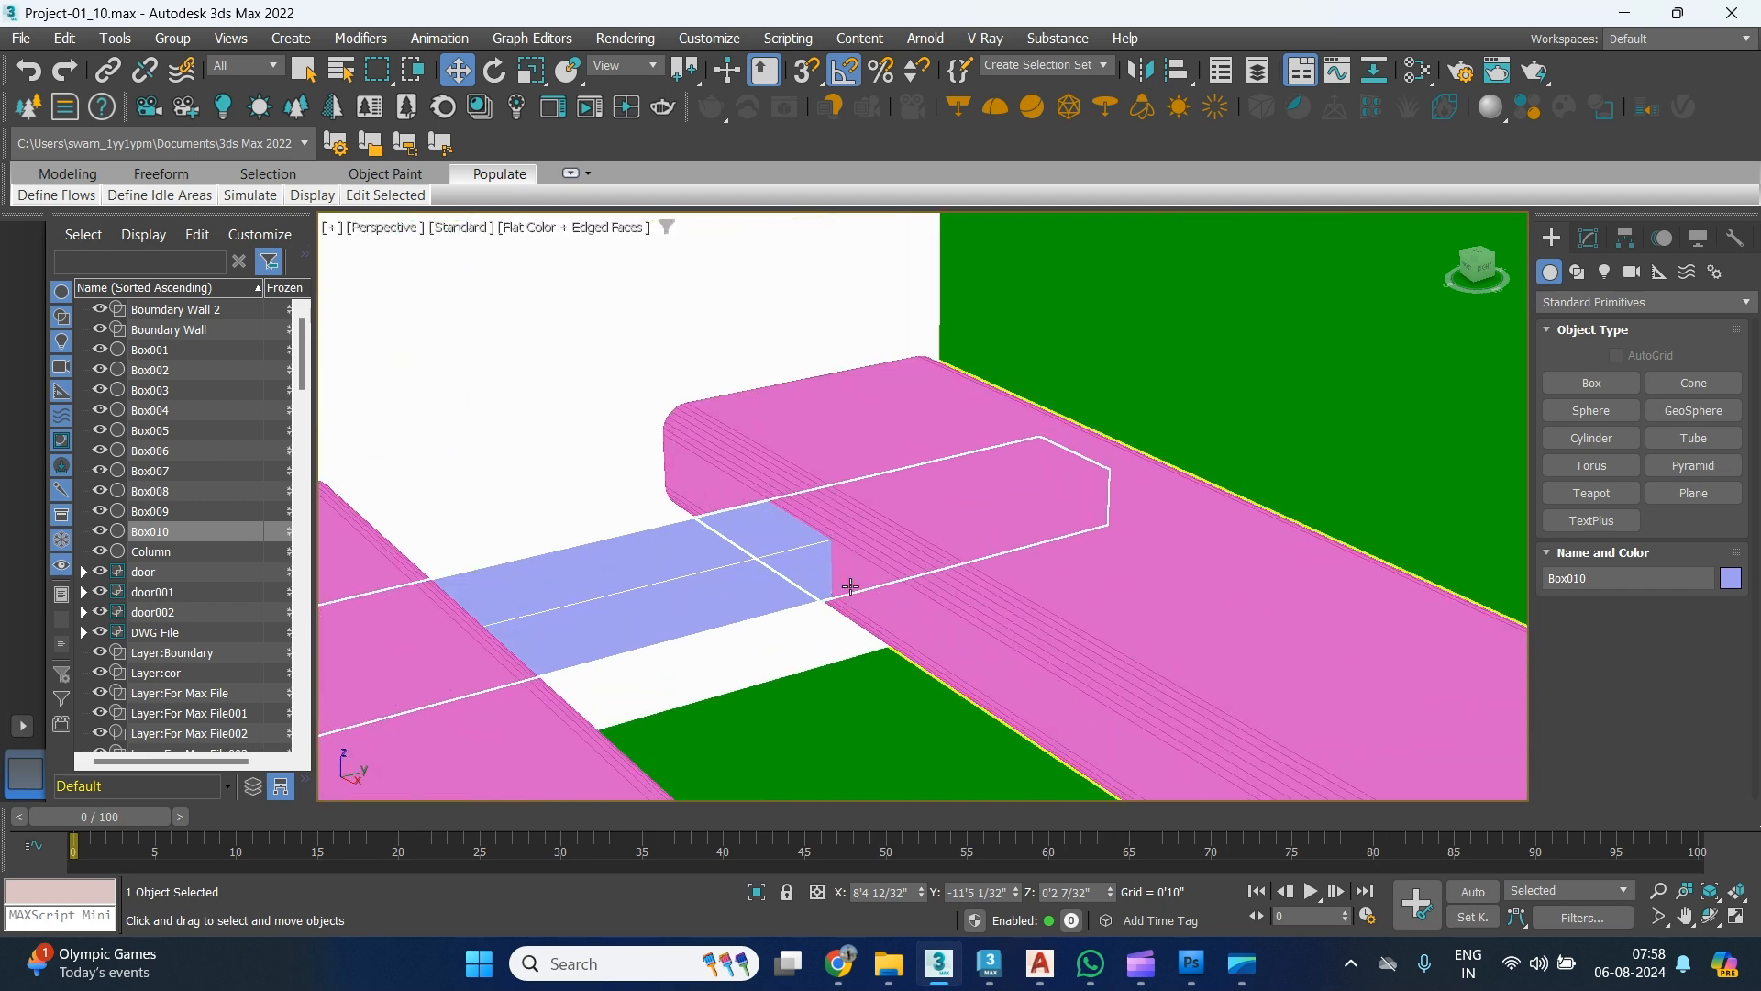
scroll(851, 587, down, 8)
key(t)
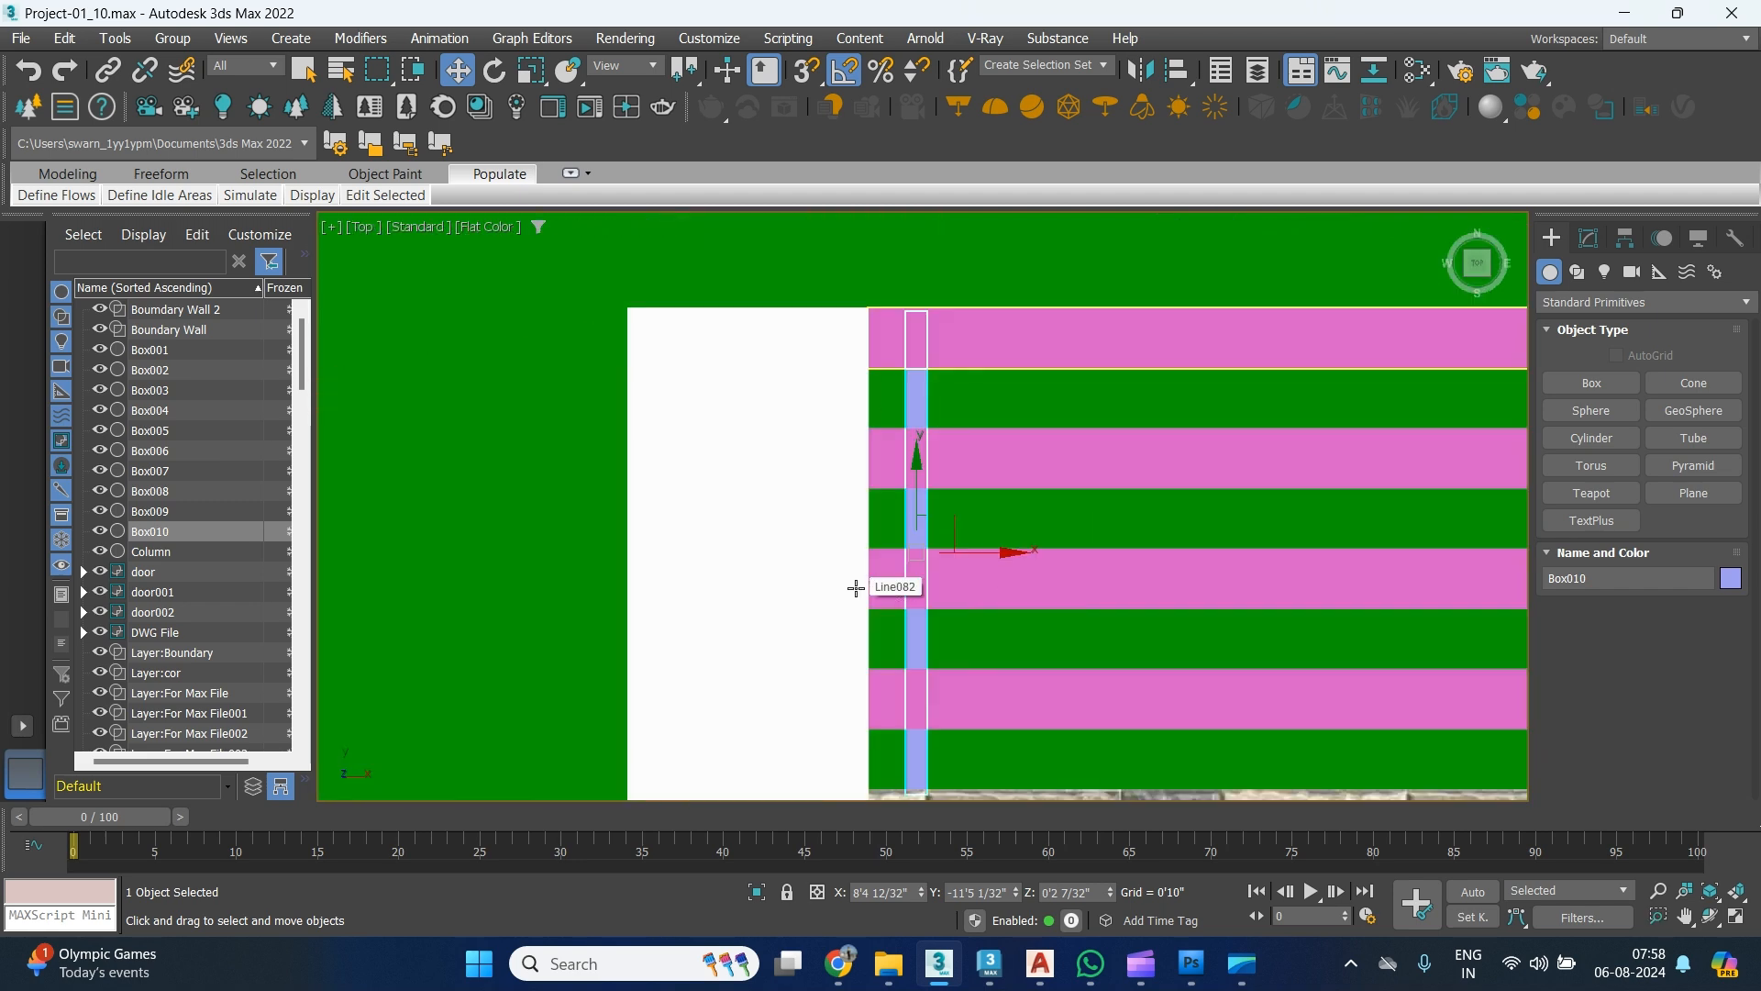
middle_drag(848, 632, 856, 587)
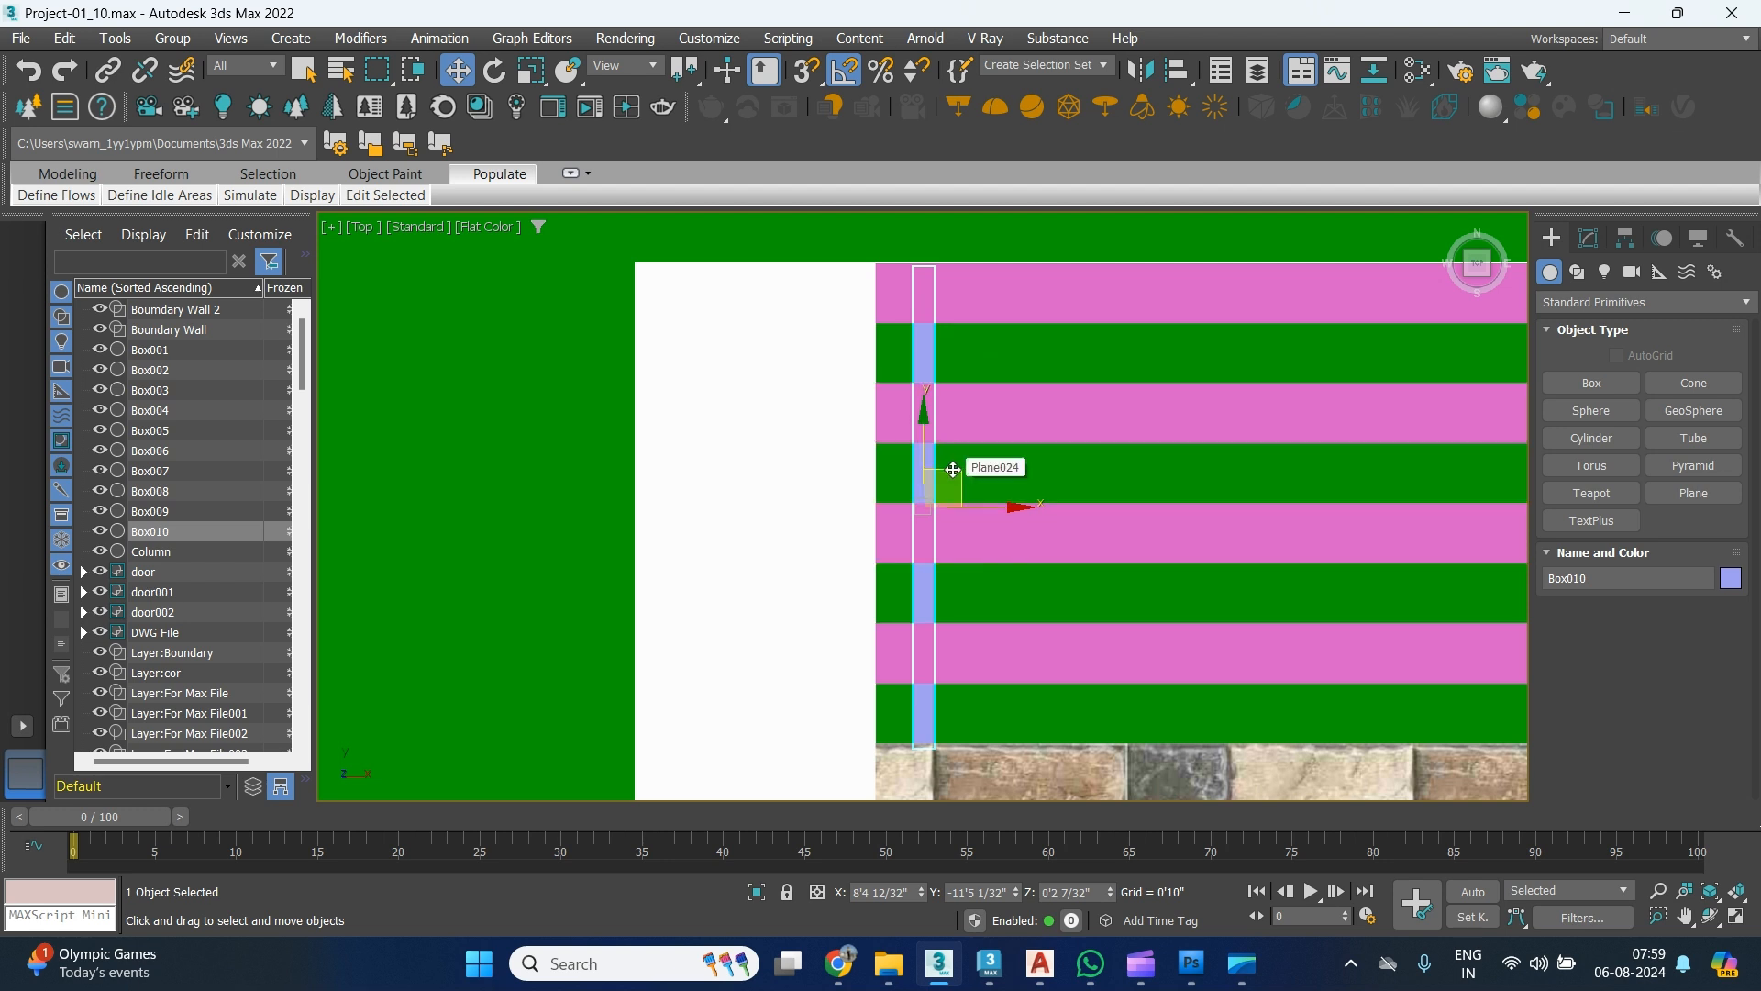
Turn on snapping and move the upright by its corner to the corner where the pillar meets the outermost rail.
drag(954, 469, 979, 436)
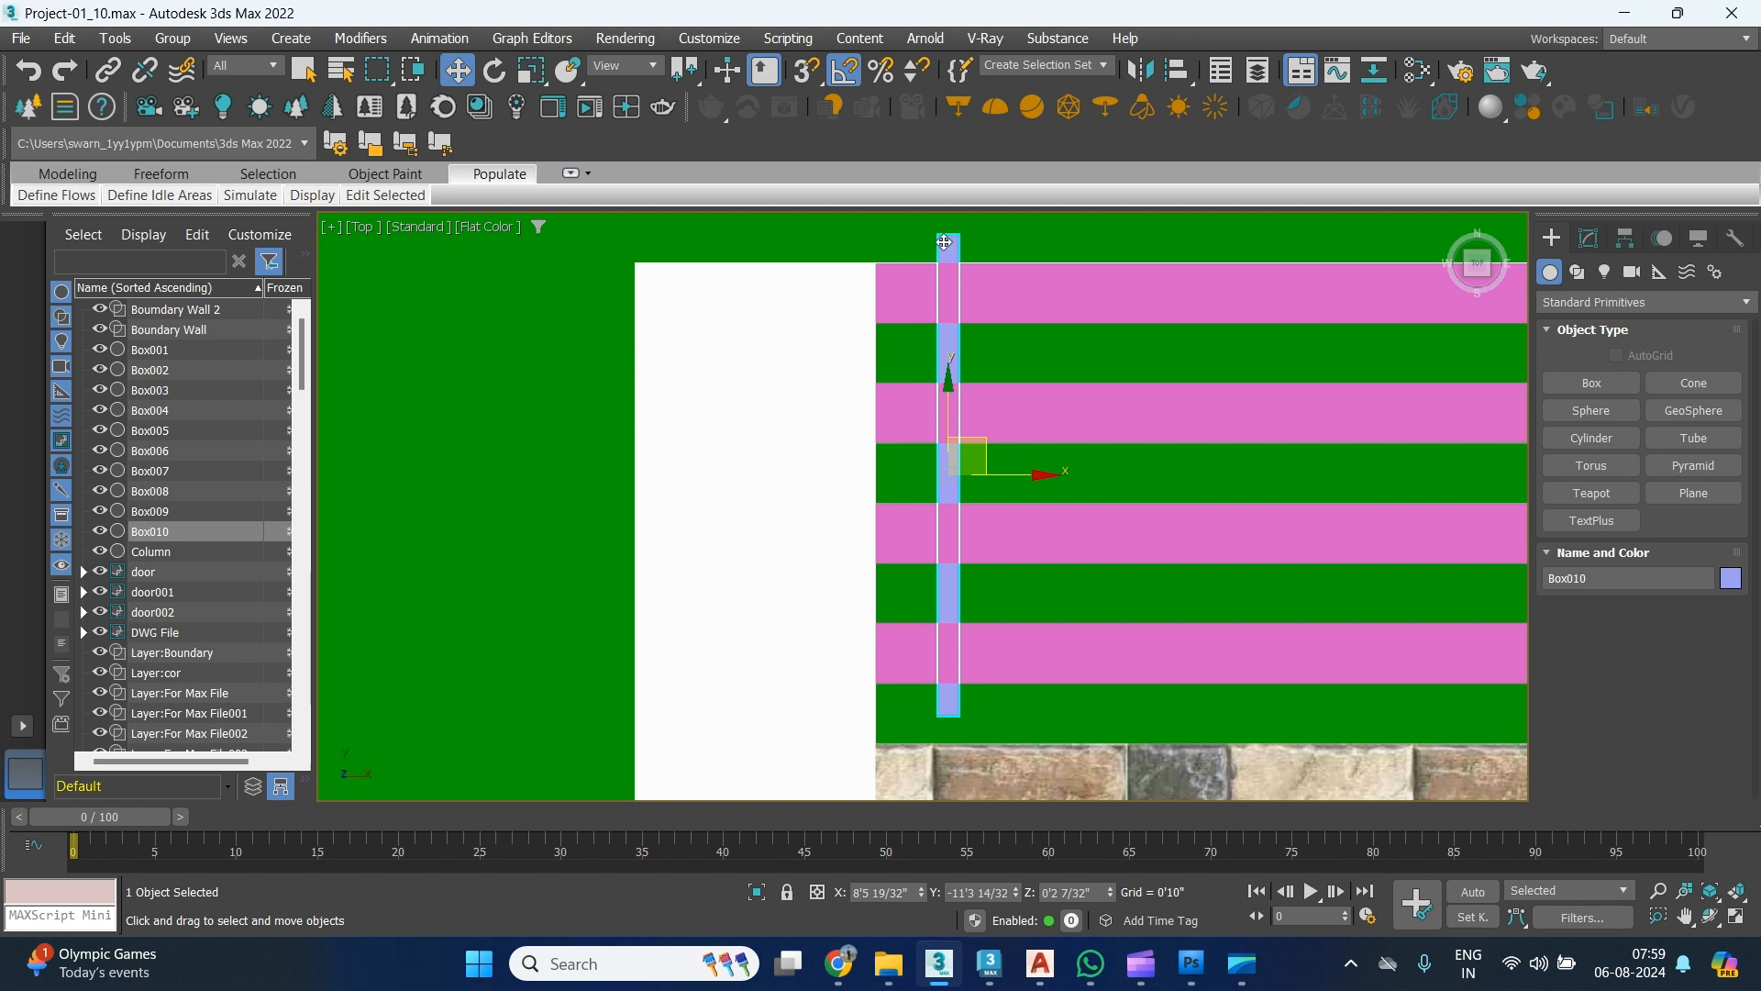
key(s)
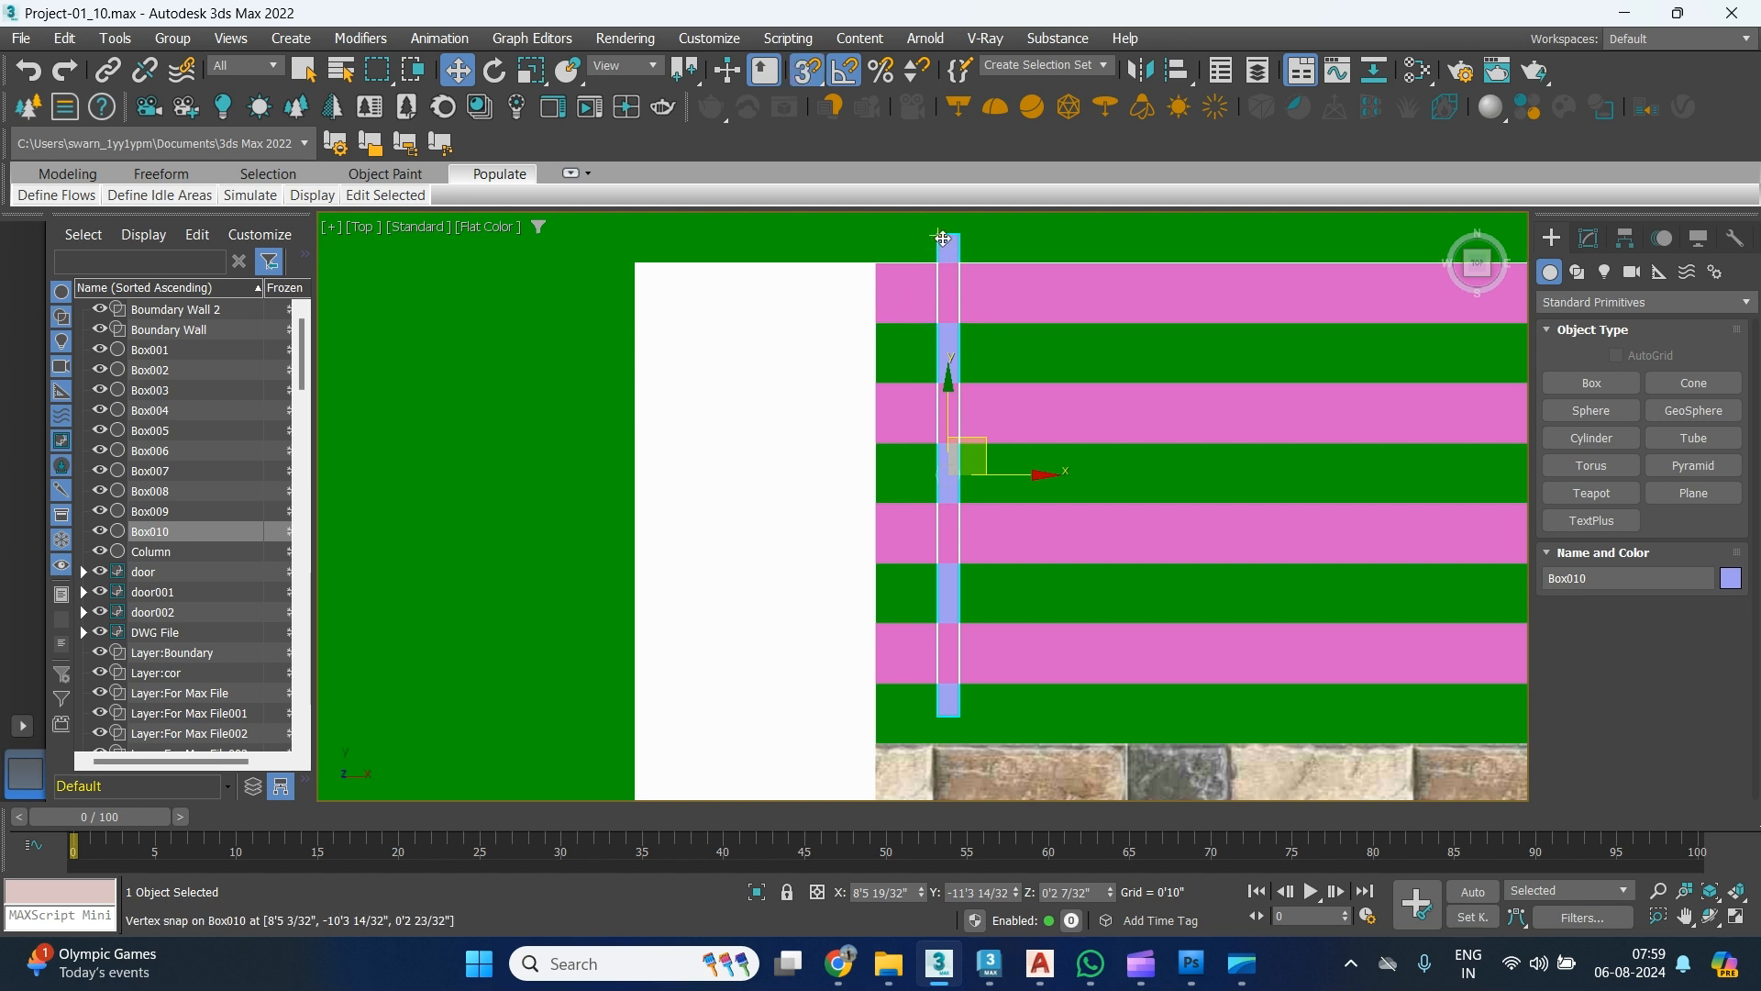
drag(942, 239, 879, 267)
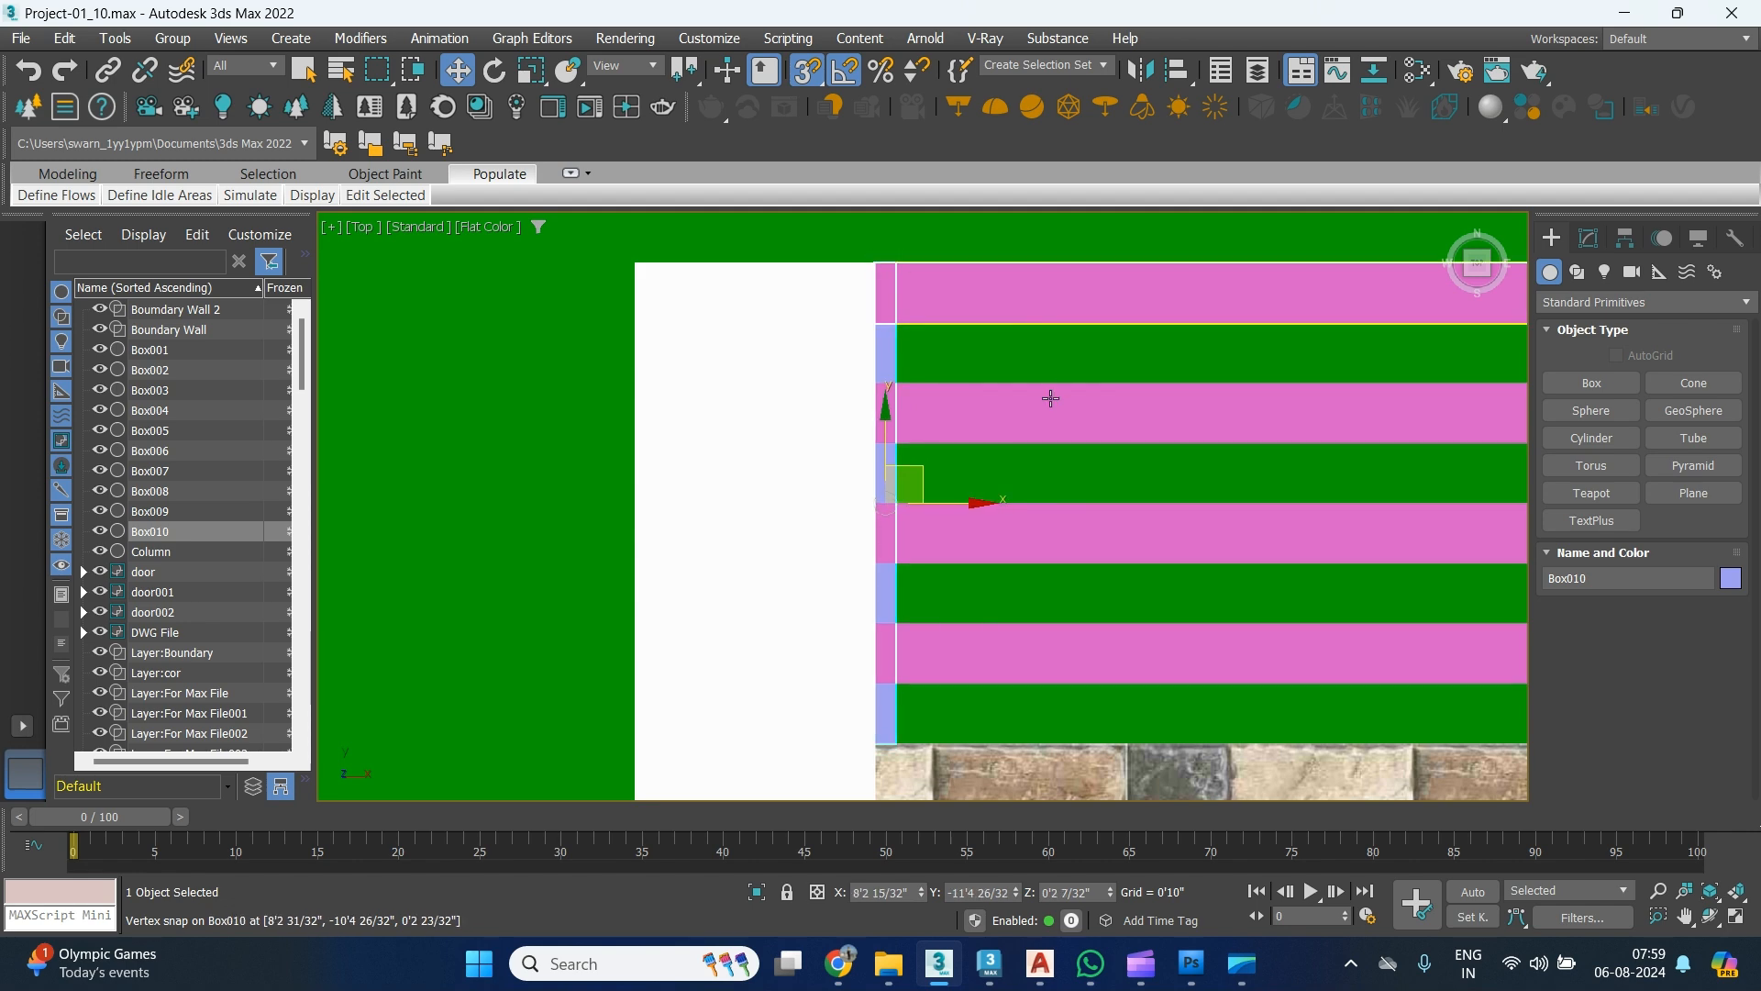
alt+middle_drag(954, 435, 793, 334)
key(t)
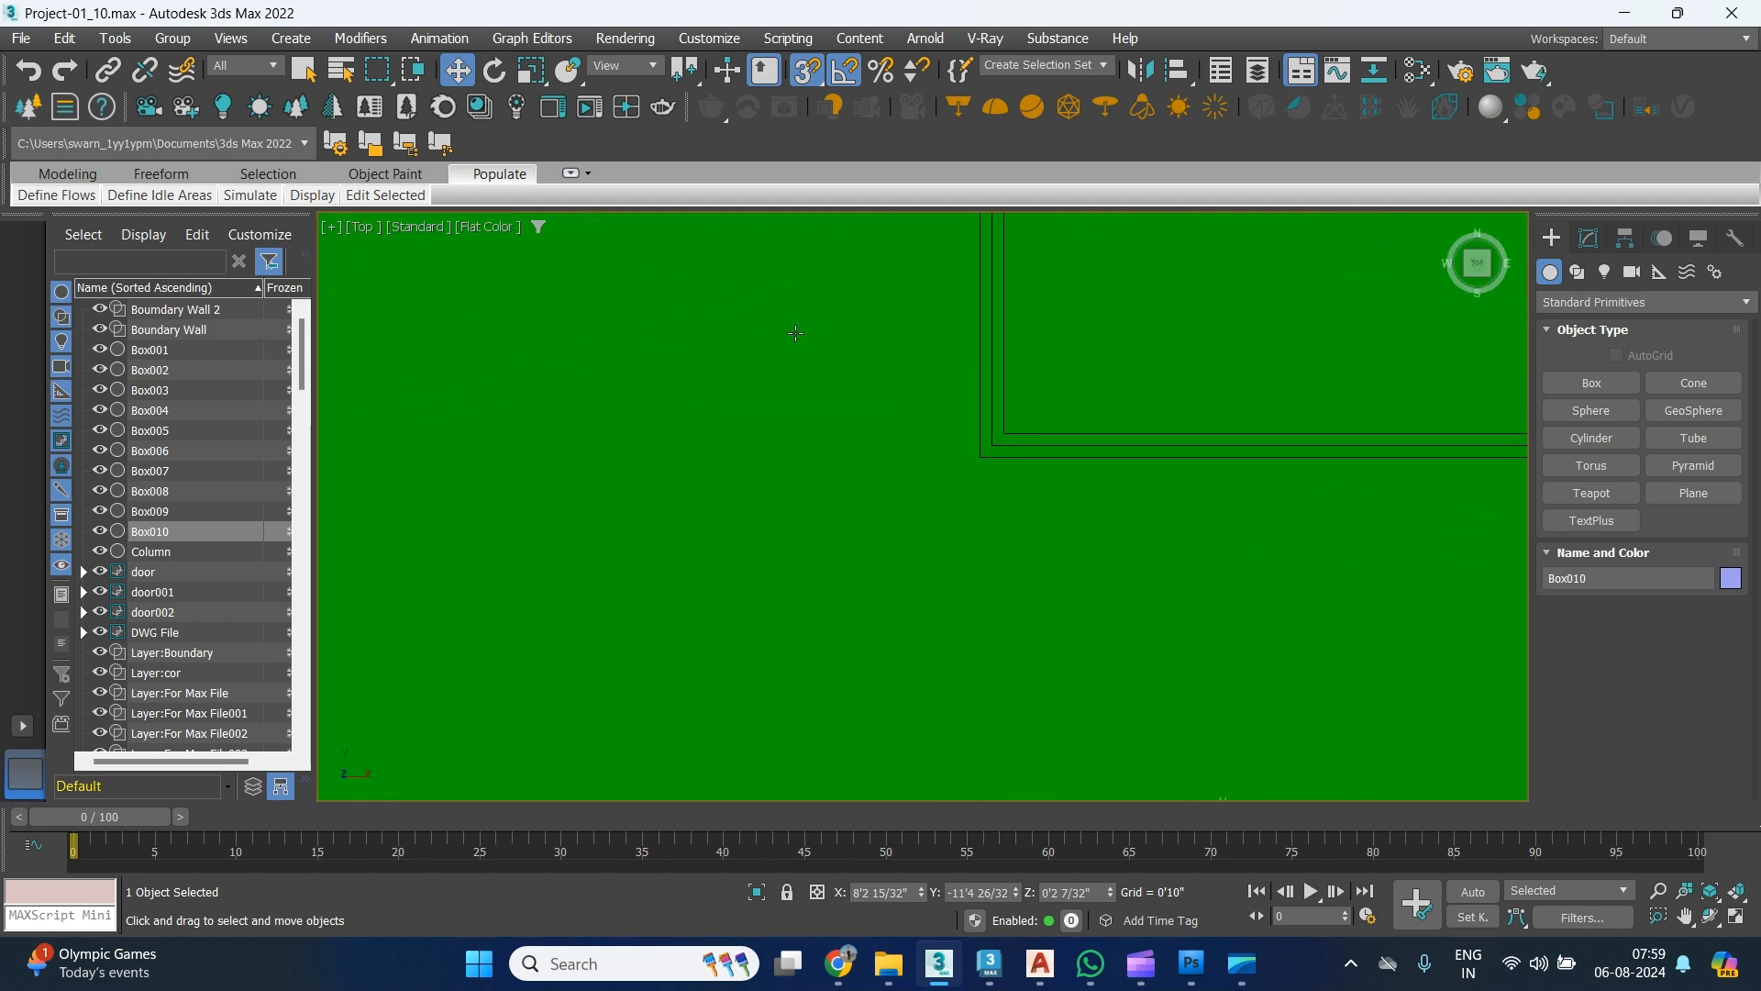
key(z)
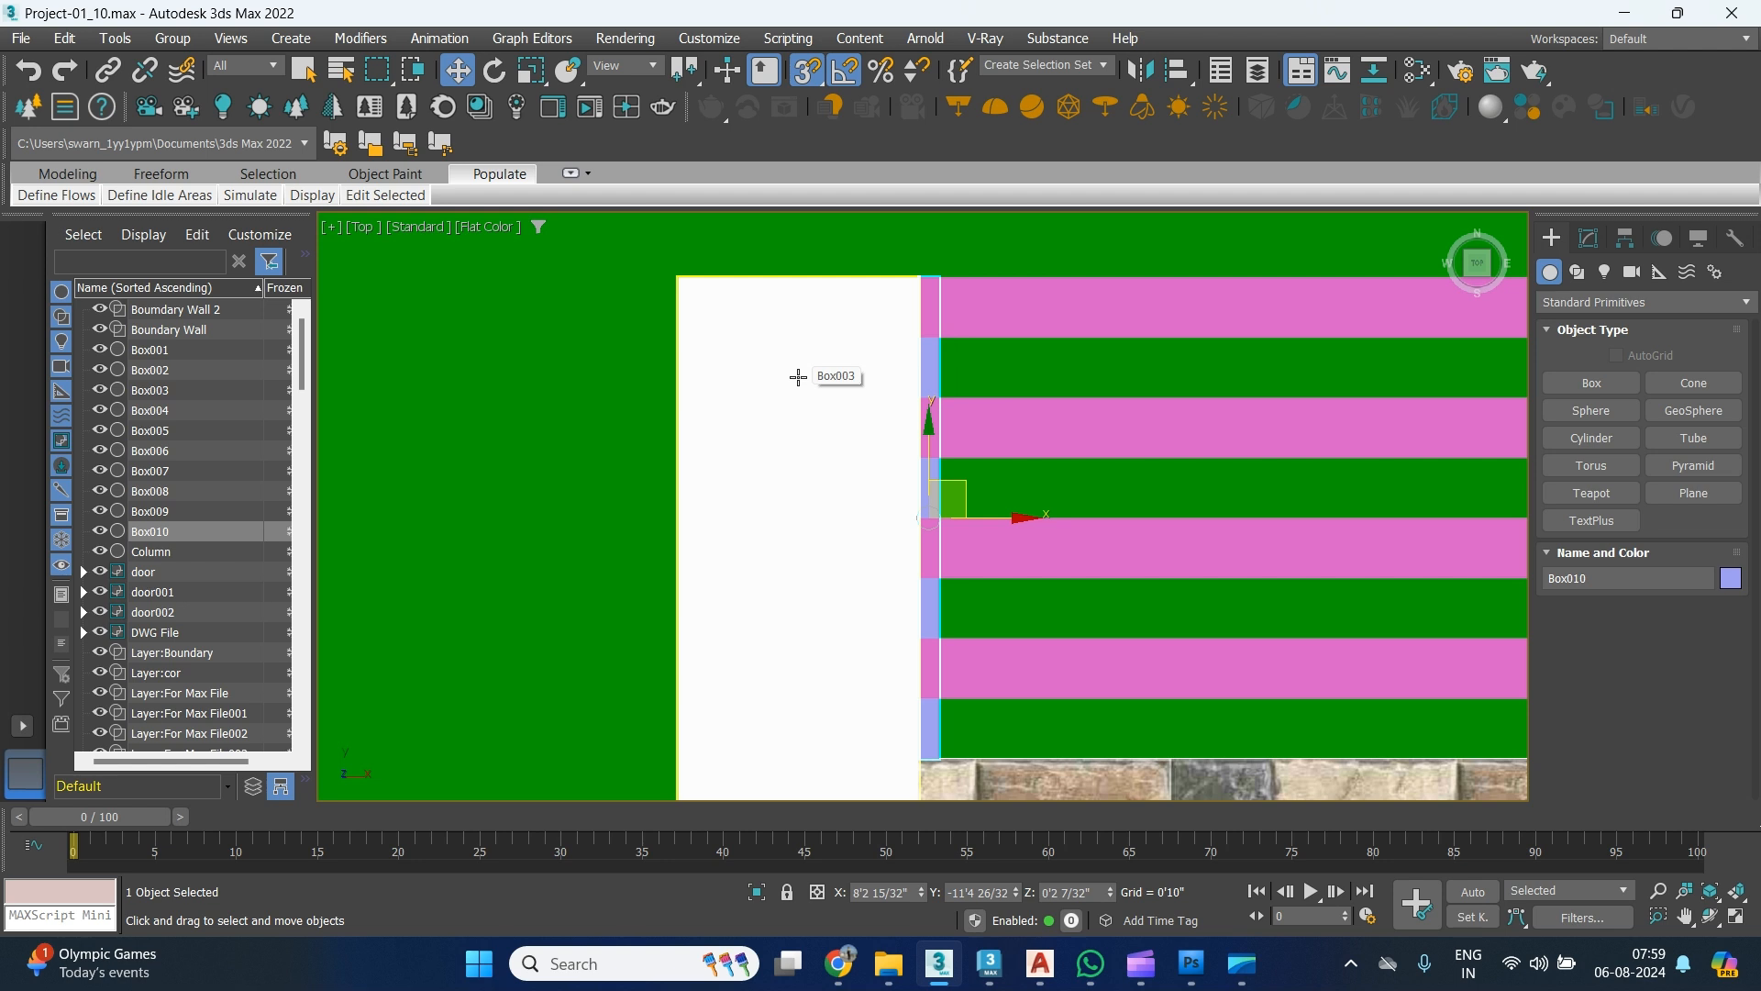
middle_drag(903, 480, 732, 458)
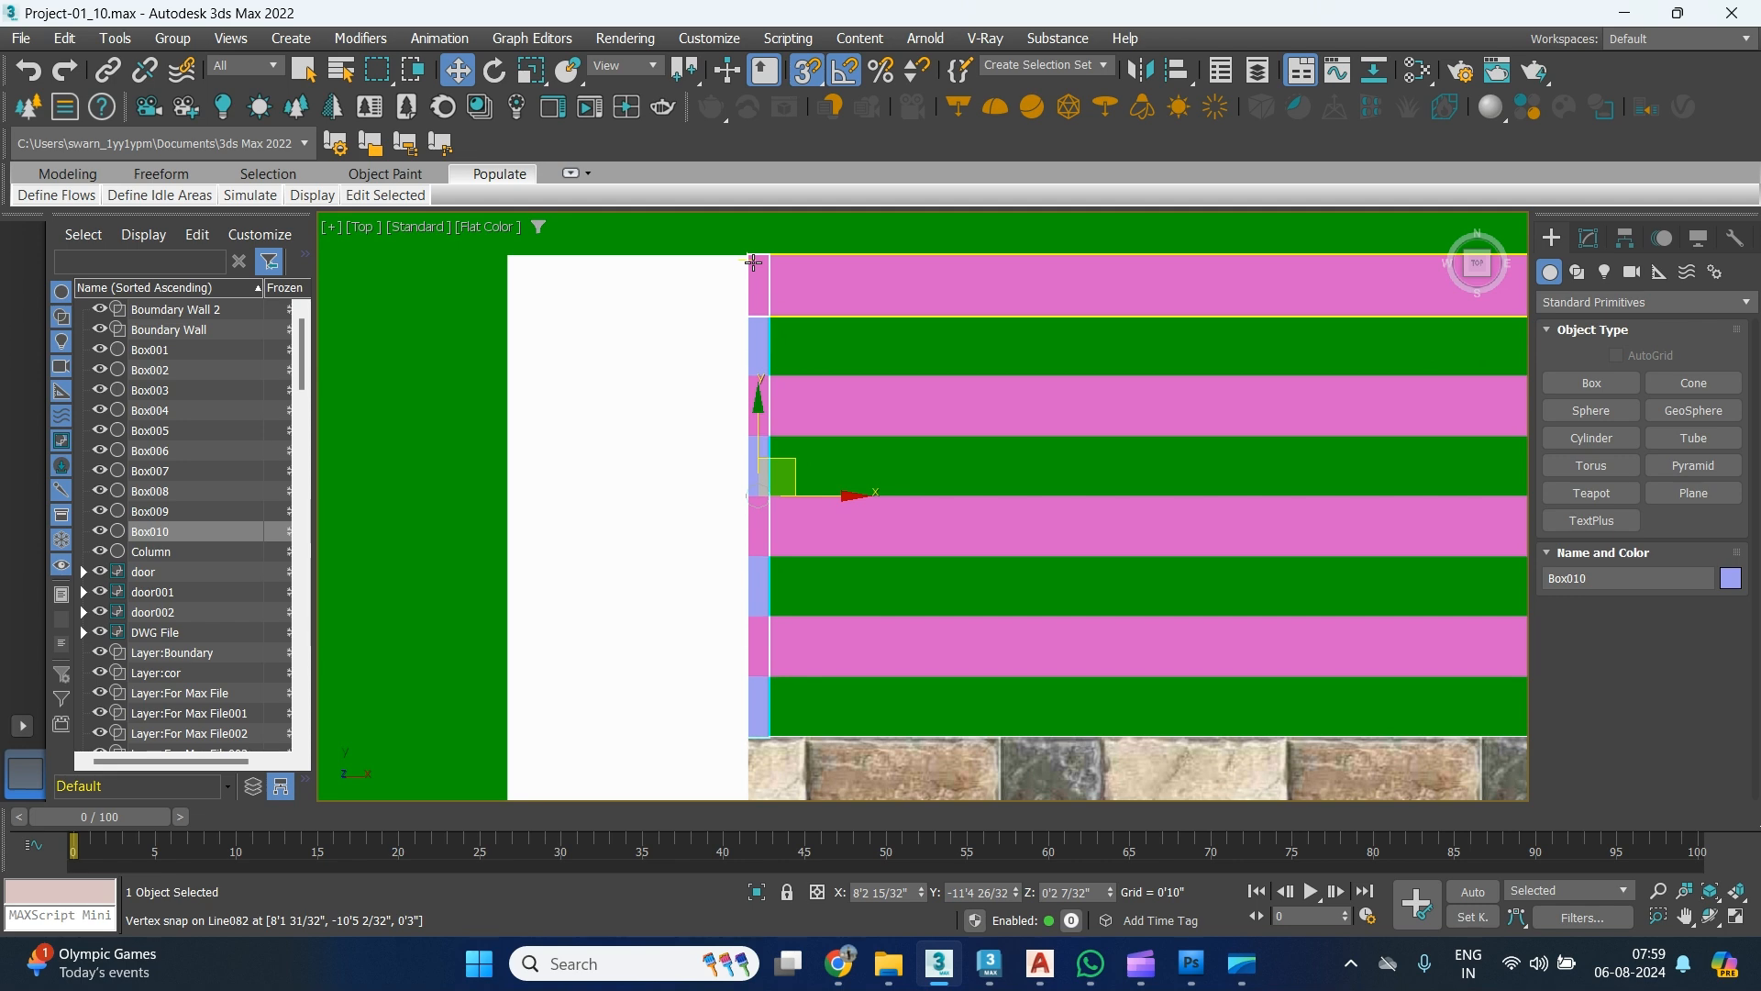
scroll(750, 292, down, 2)
Examine the uprights' distance from the pillar and from each other in the Photoshop reference, then return to 3ds Max.
key(alt+Tab)
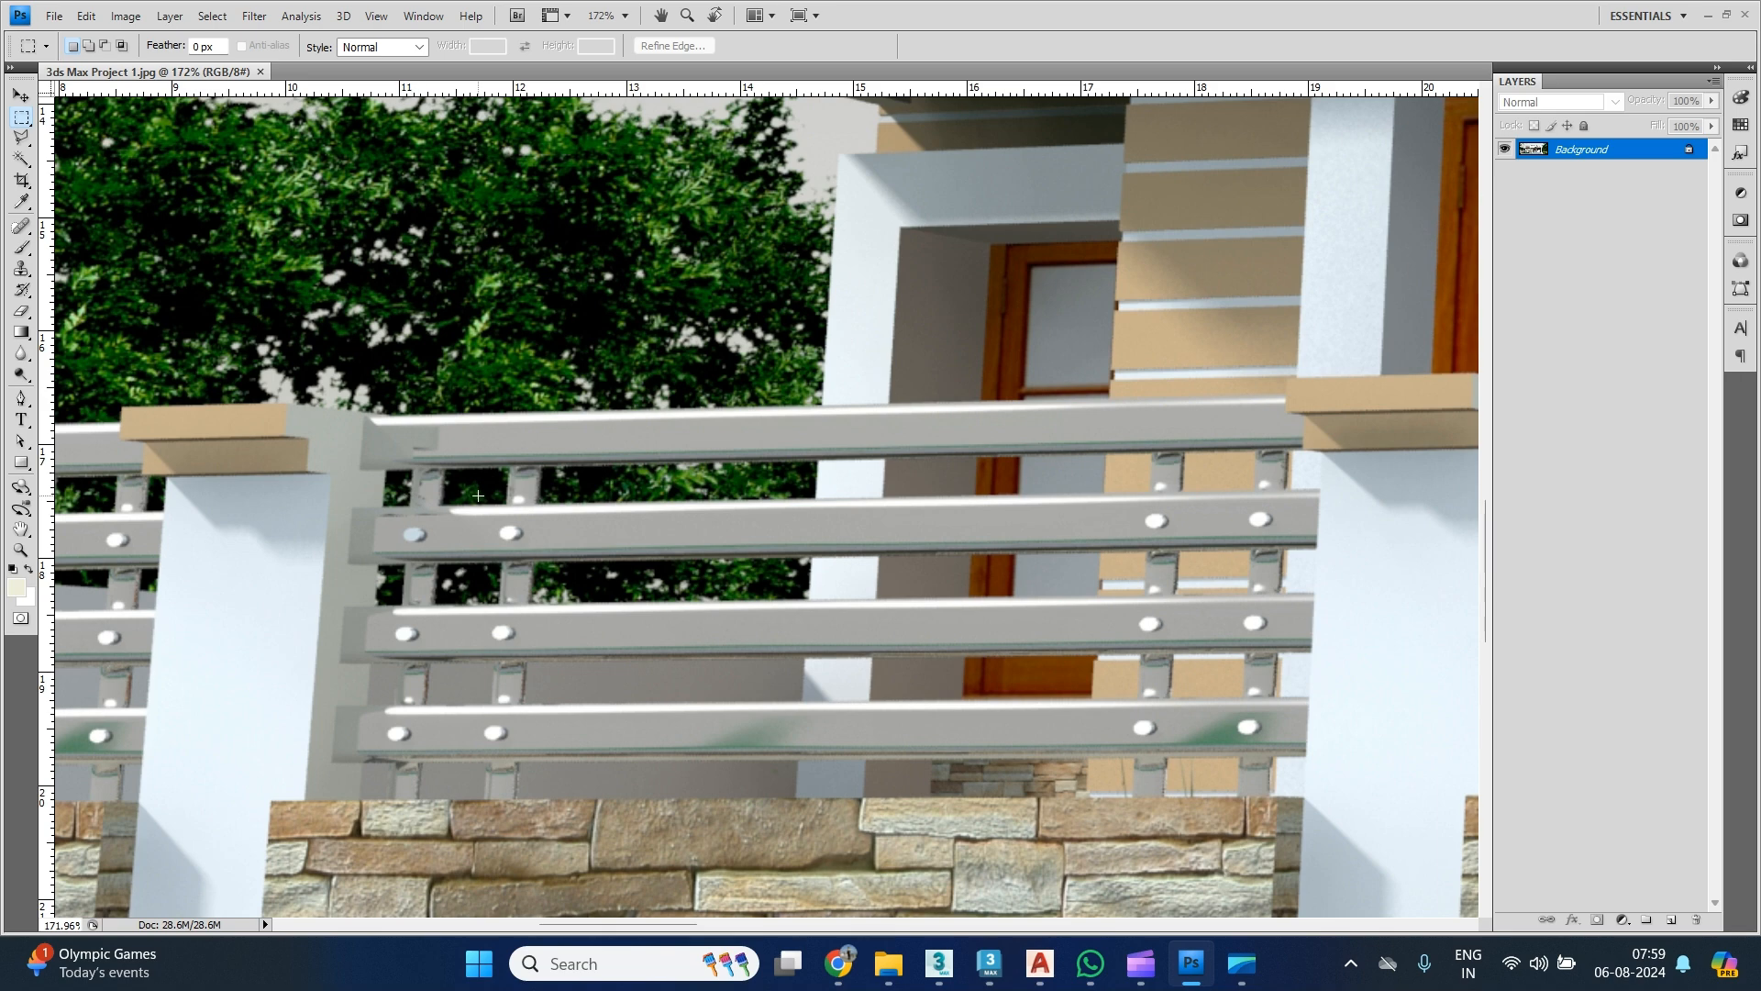
scroll(649, 541, down, 3)
drag(496, 548, 1014, 563)
key(ctrl+r)
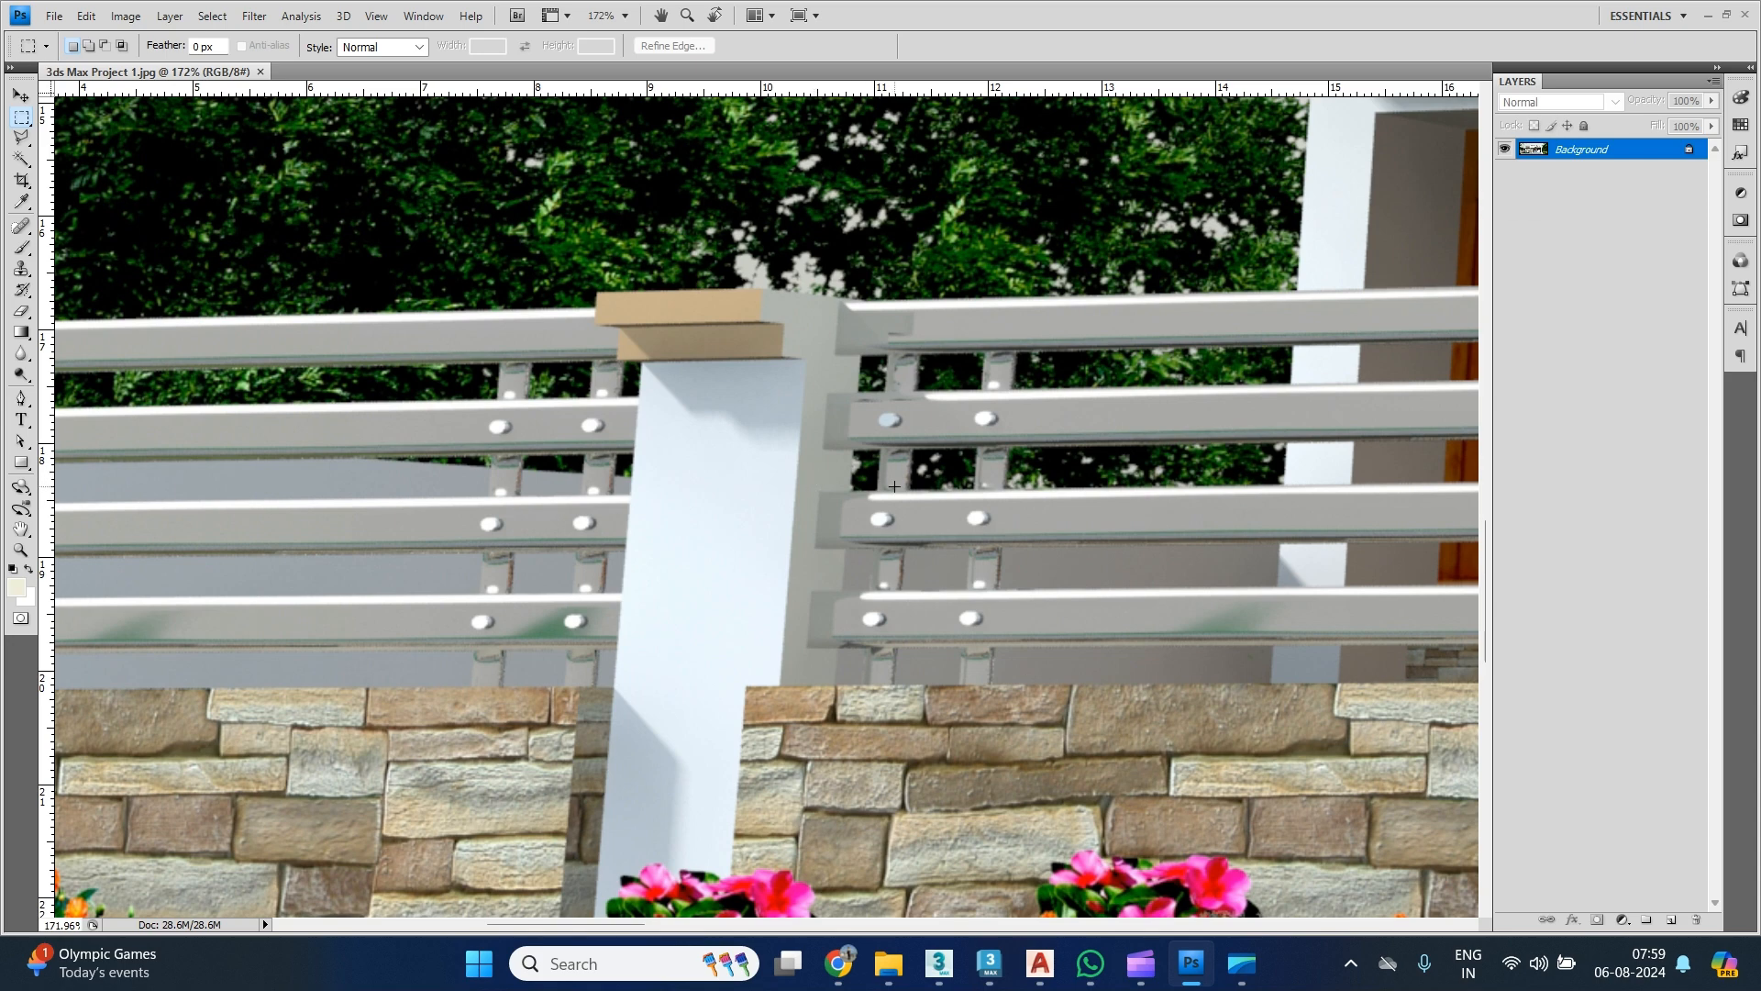
key(alt+Tab)
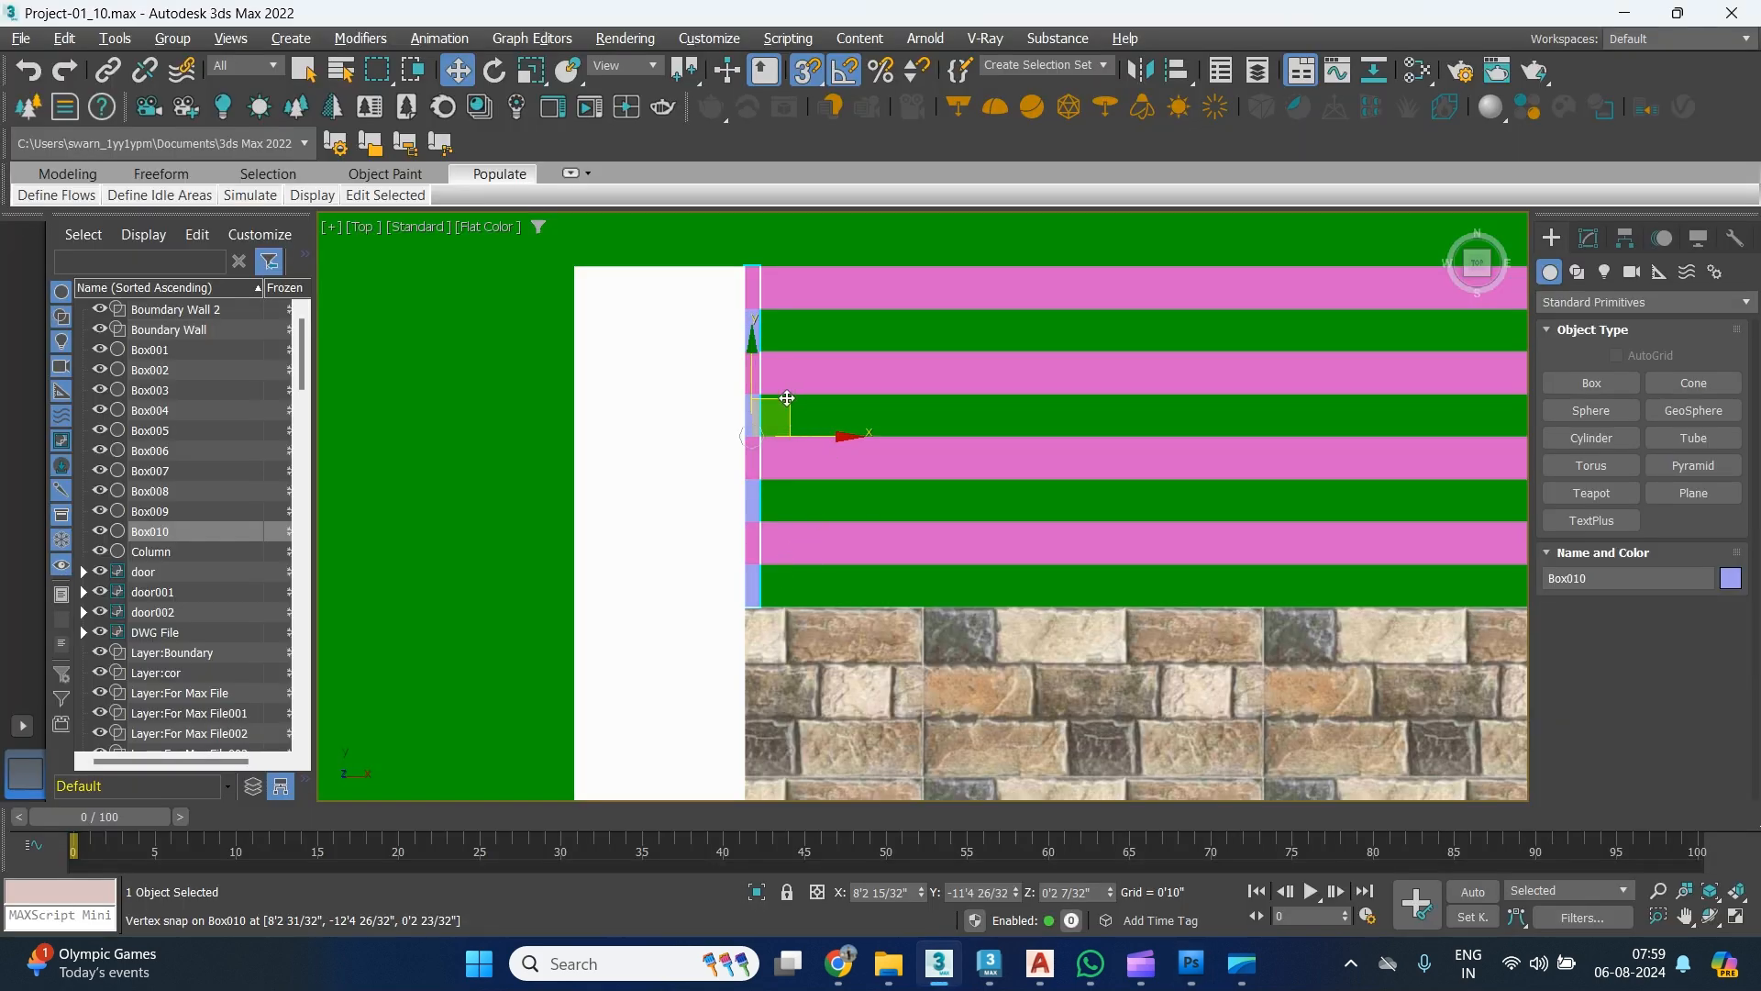
Offset the upright 6" along X, away from the pillar.
right_click(458, 70)
drag(589, 317, 526, 317)
text(6)
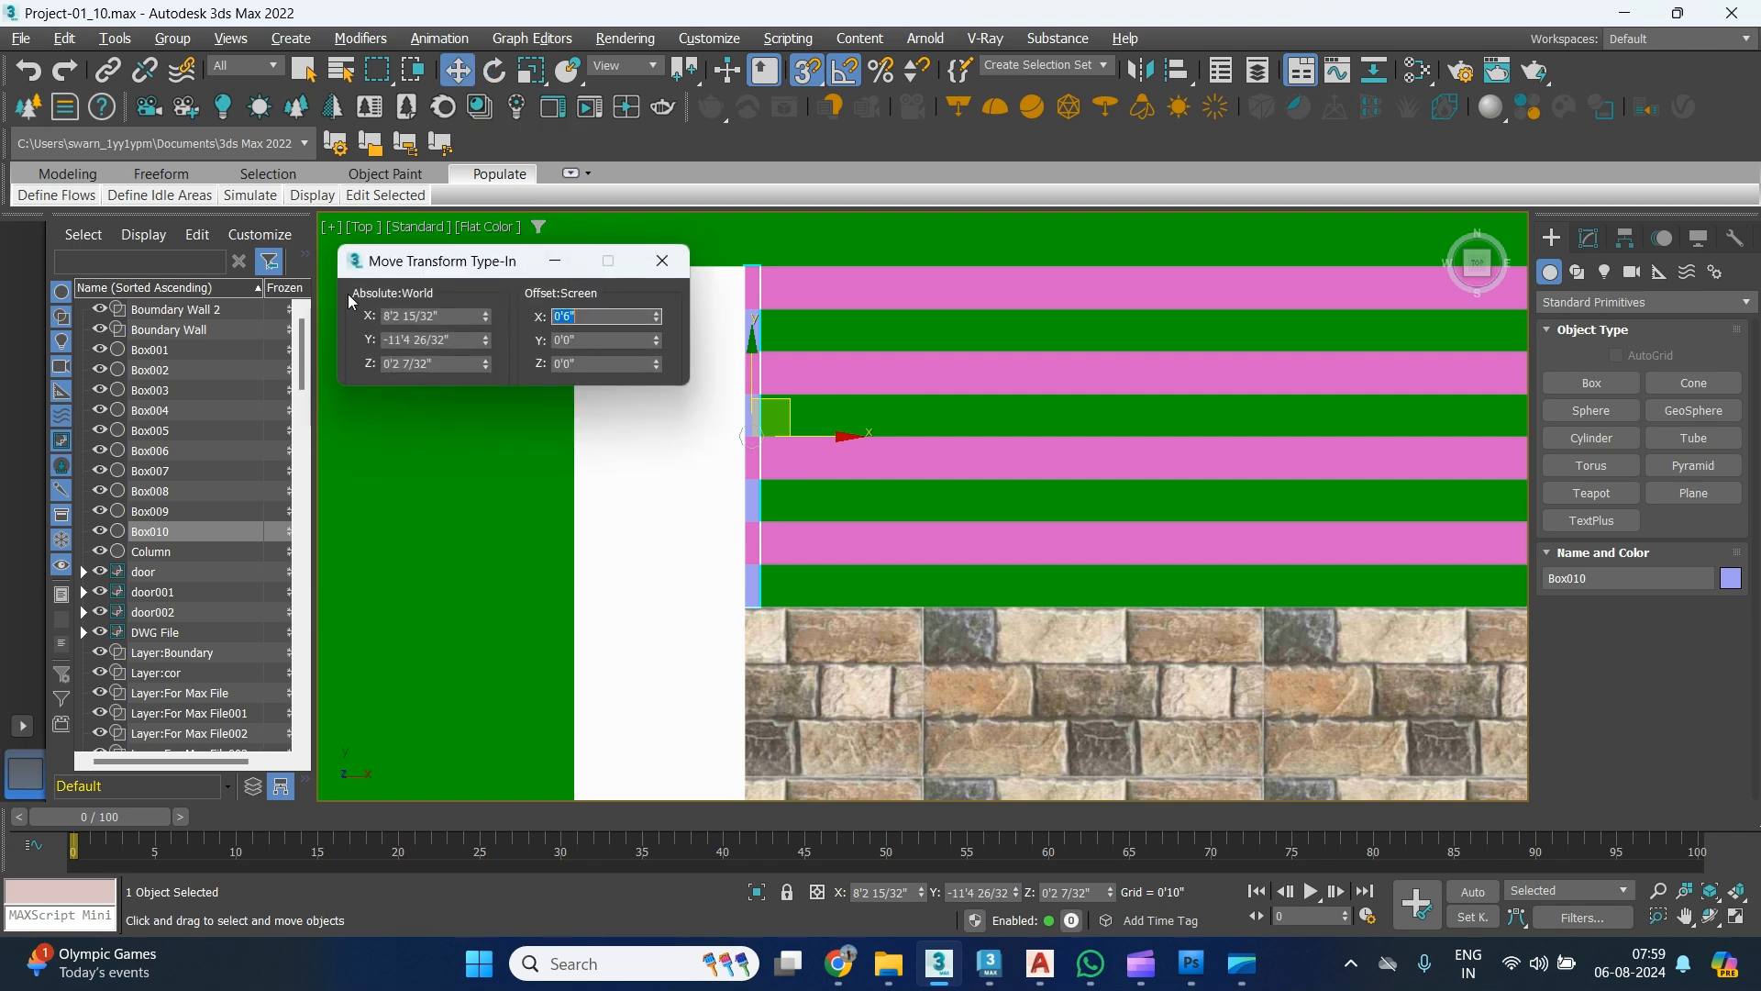
key(Return)
middle_drag(603, 571, 578, 582)
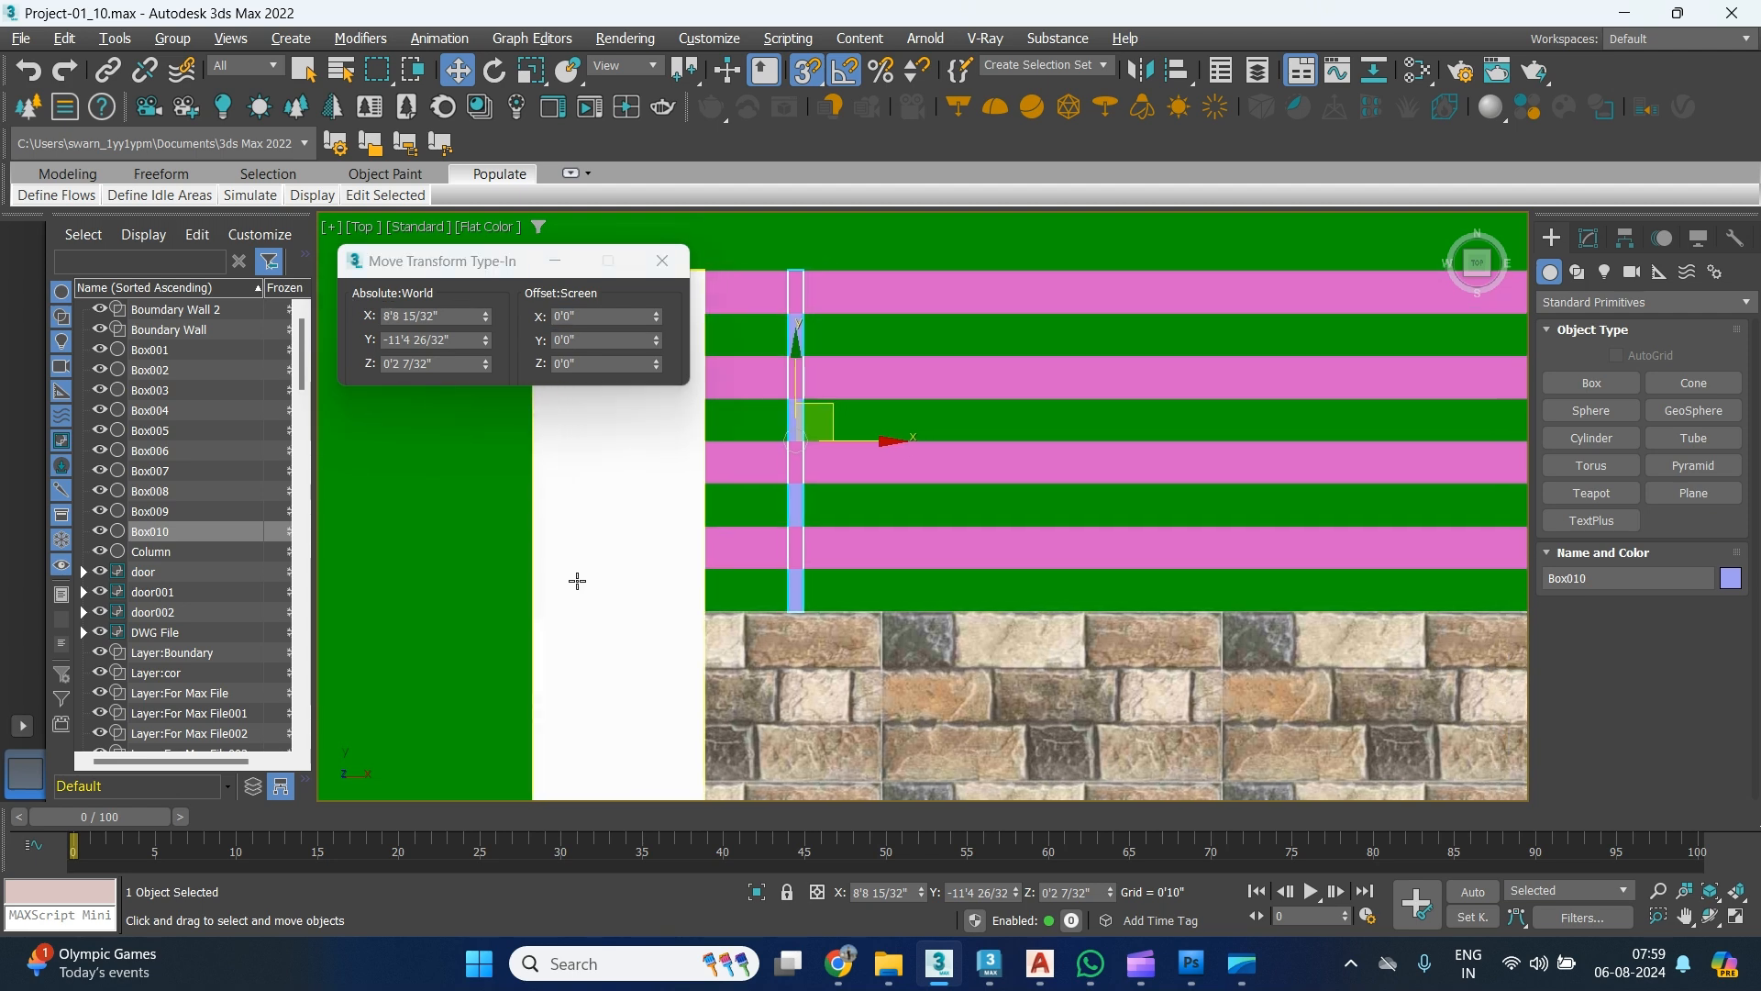
Duplicate the upright in place and offset the duplicate 6" along X.
key(ctrl+v)
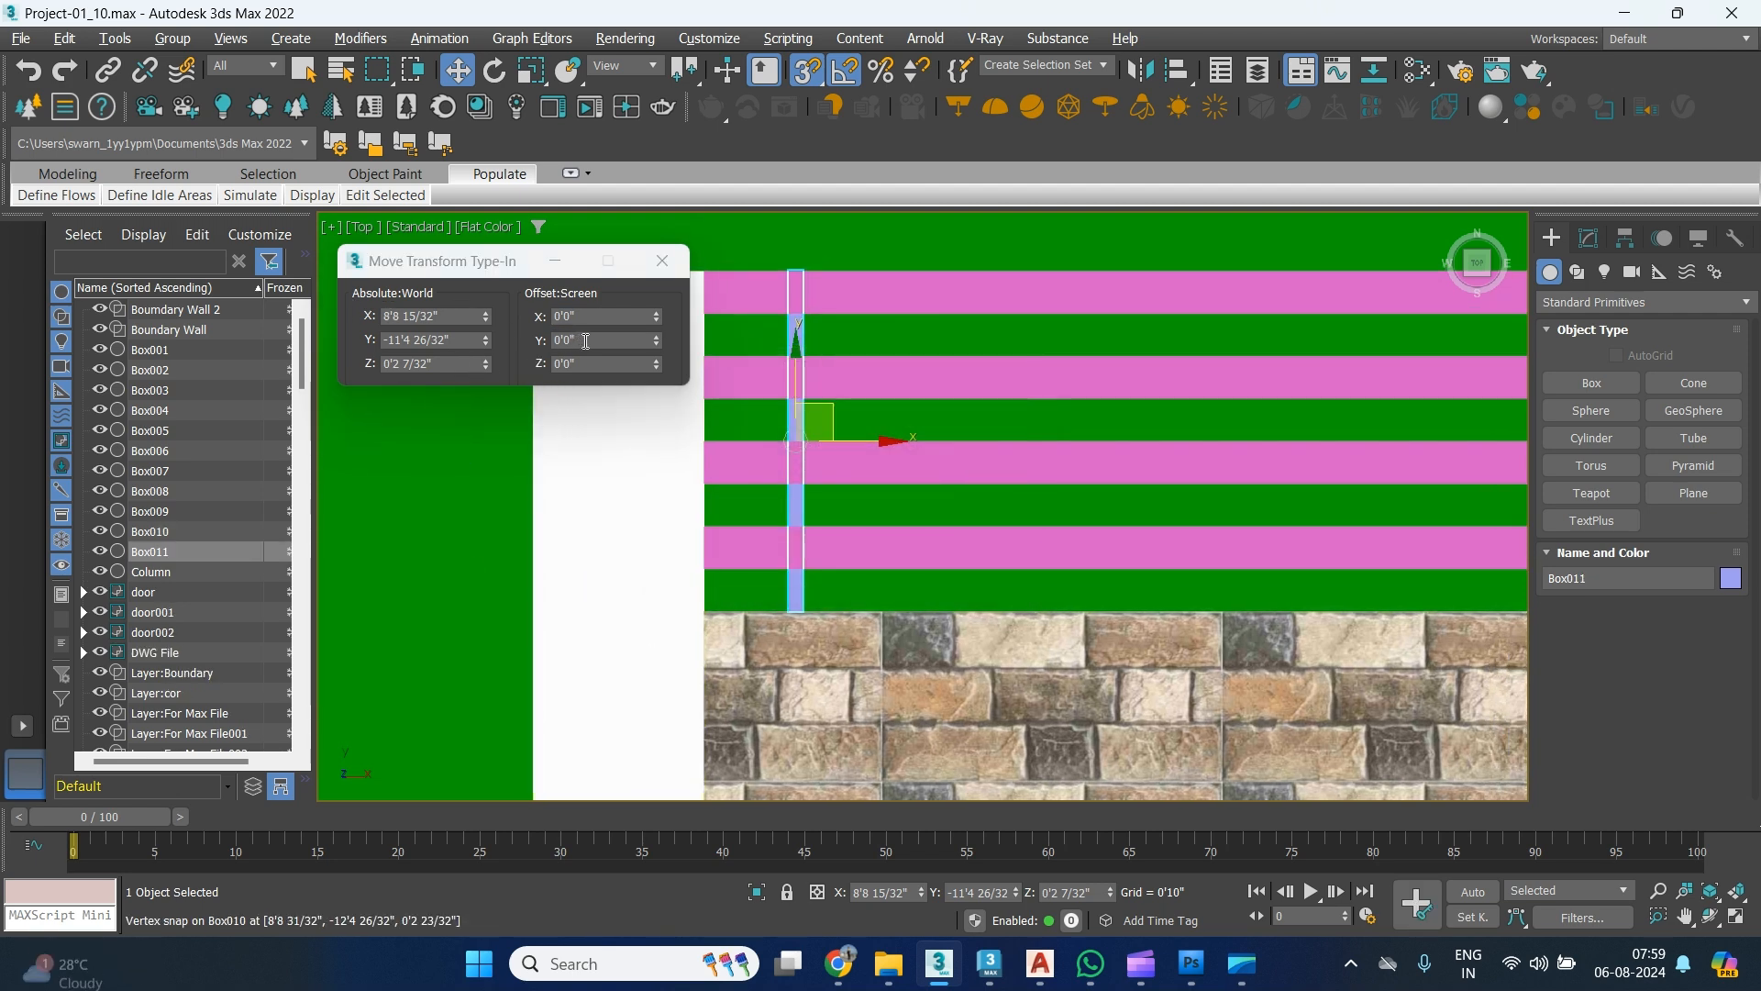
drag(585, 340, 458, 341)
drag(572, 318, 526, 318)
text(6)
key(Return)
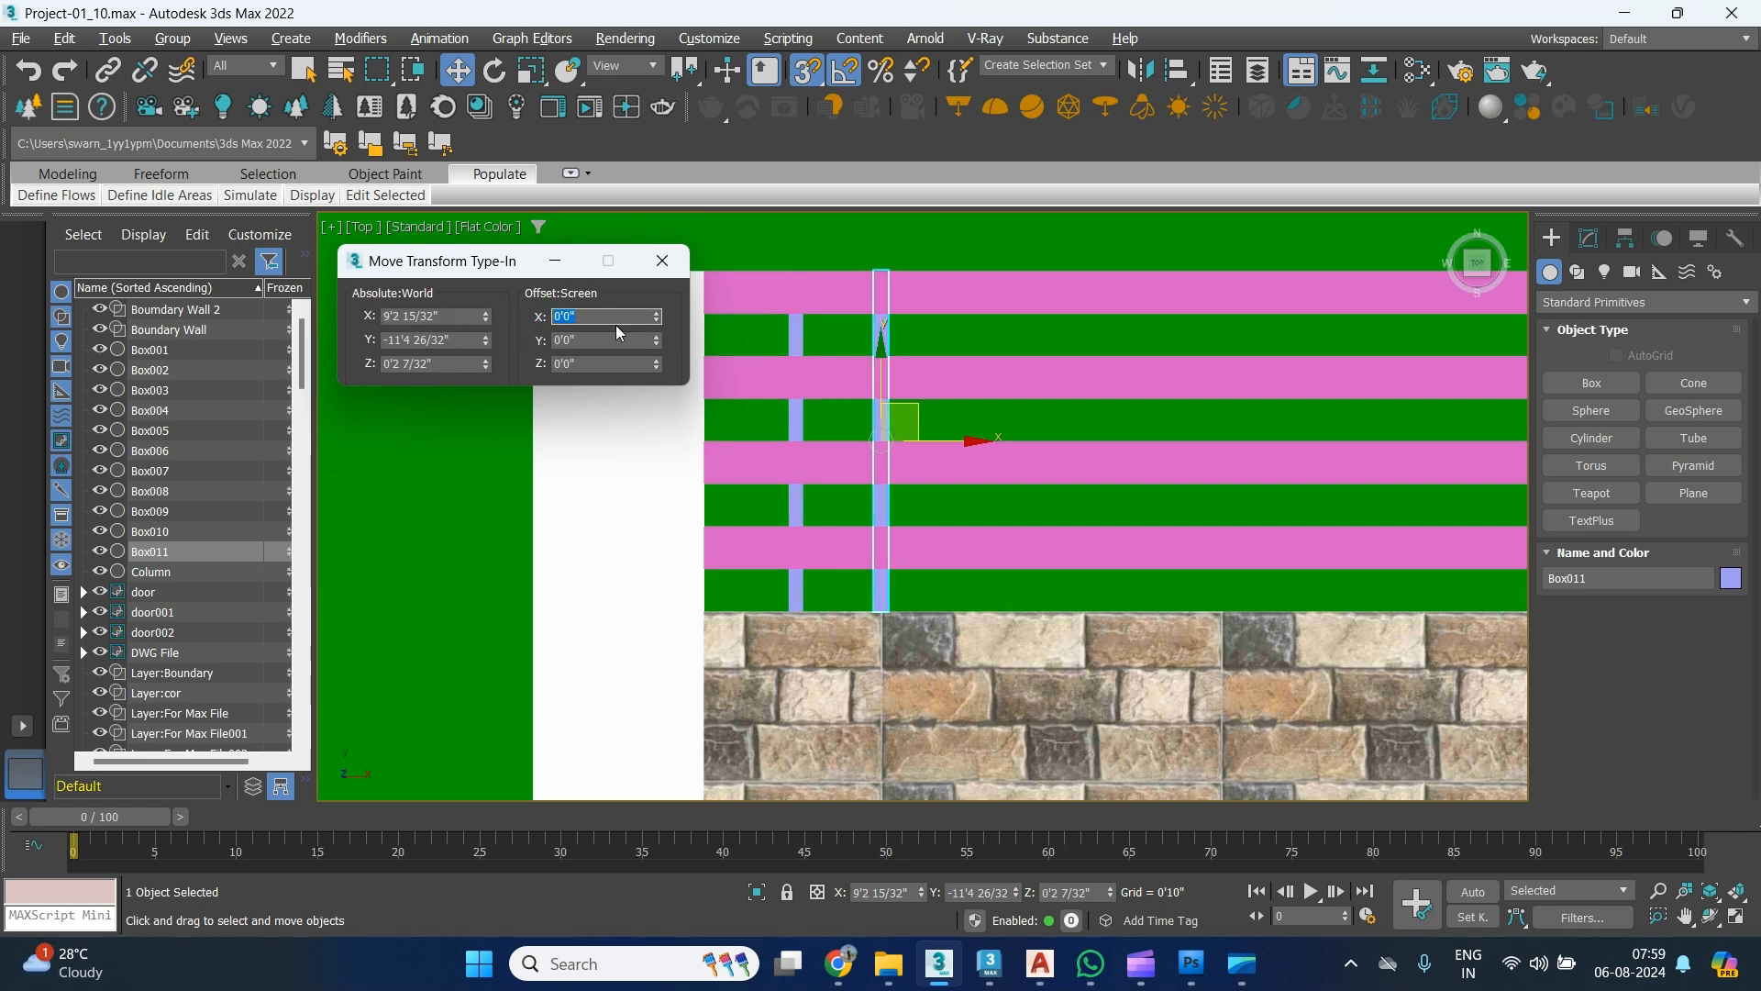
scroll(798, 499, down, 5)
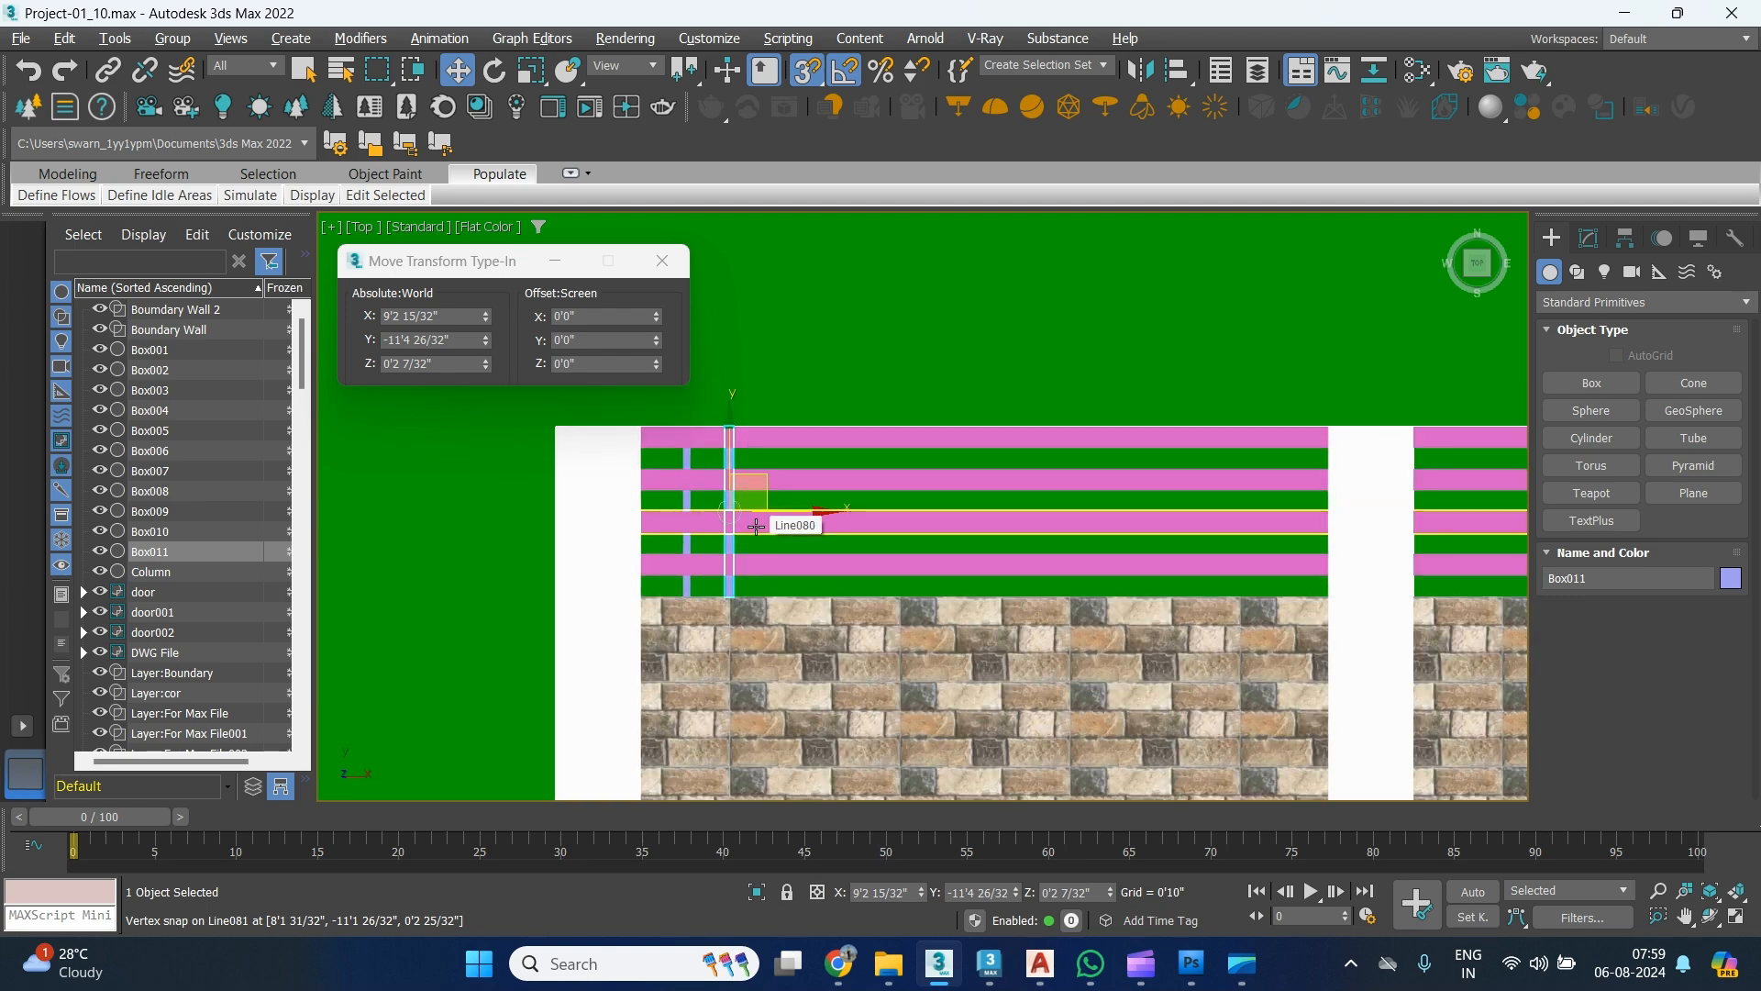
scroll(676, 511, up, 8)
middle_drag(707, 523, 782, 597)
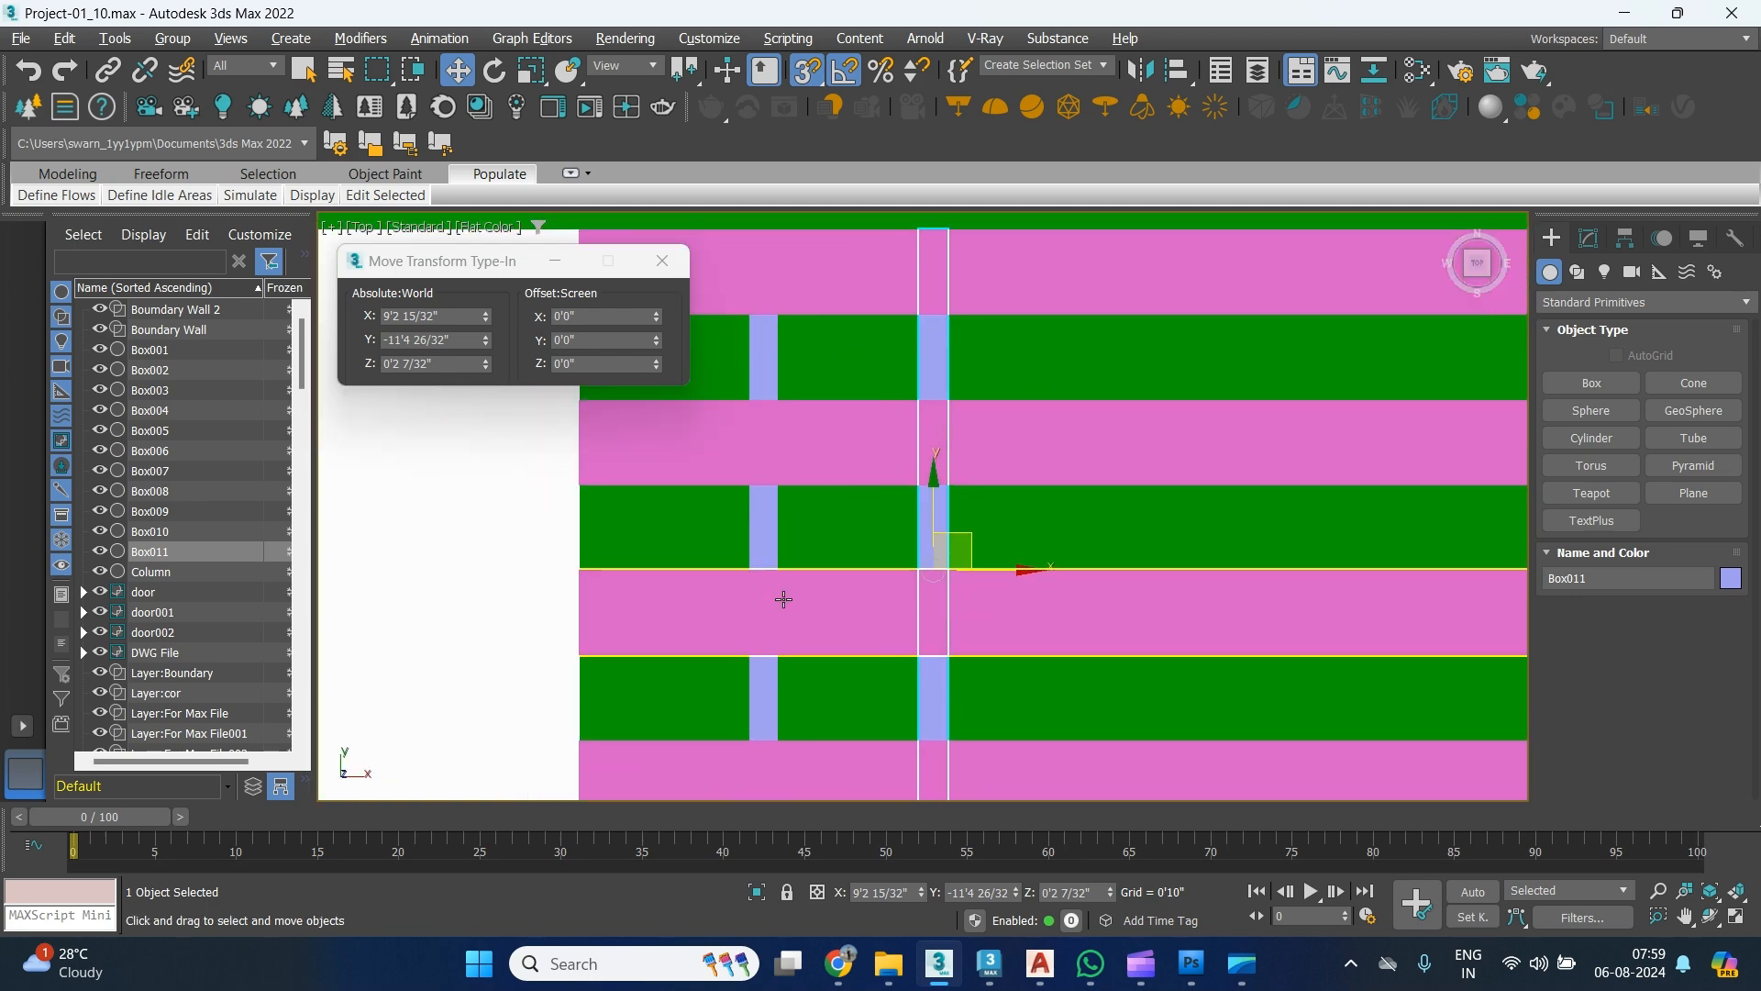
Check the bolts in the Photoshop reference, then in 3ds Max draw an AutoGrid cylinder on the second rail, about 0'0 25/32" radius and 0'0 31/32" high.
key(alt+Tab)
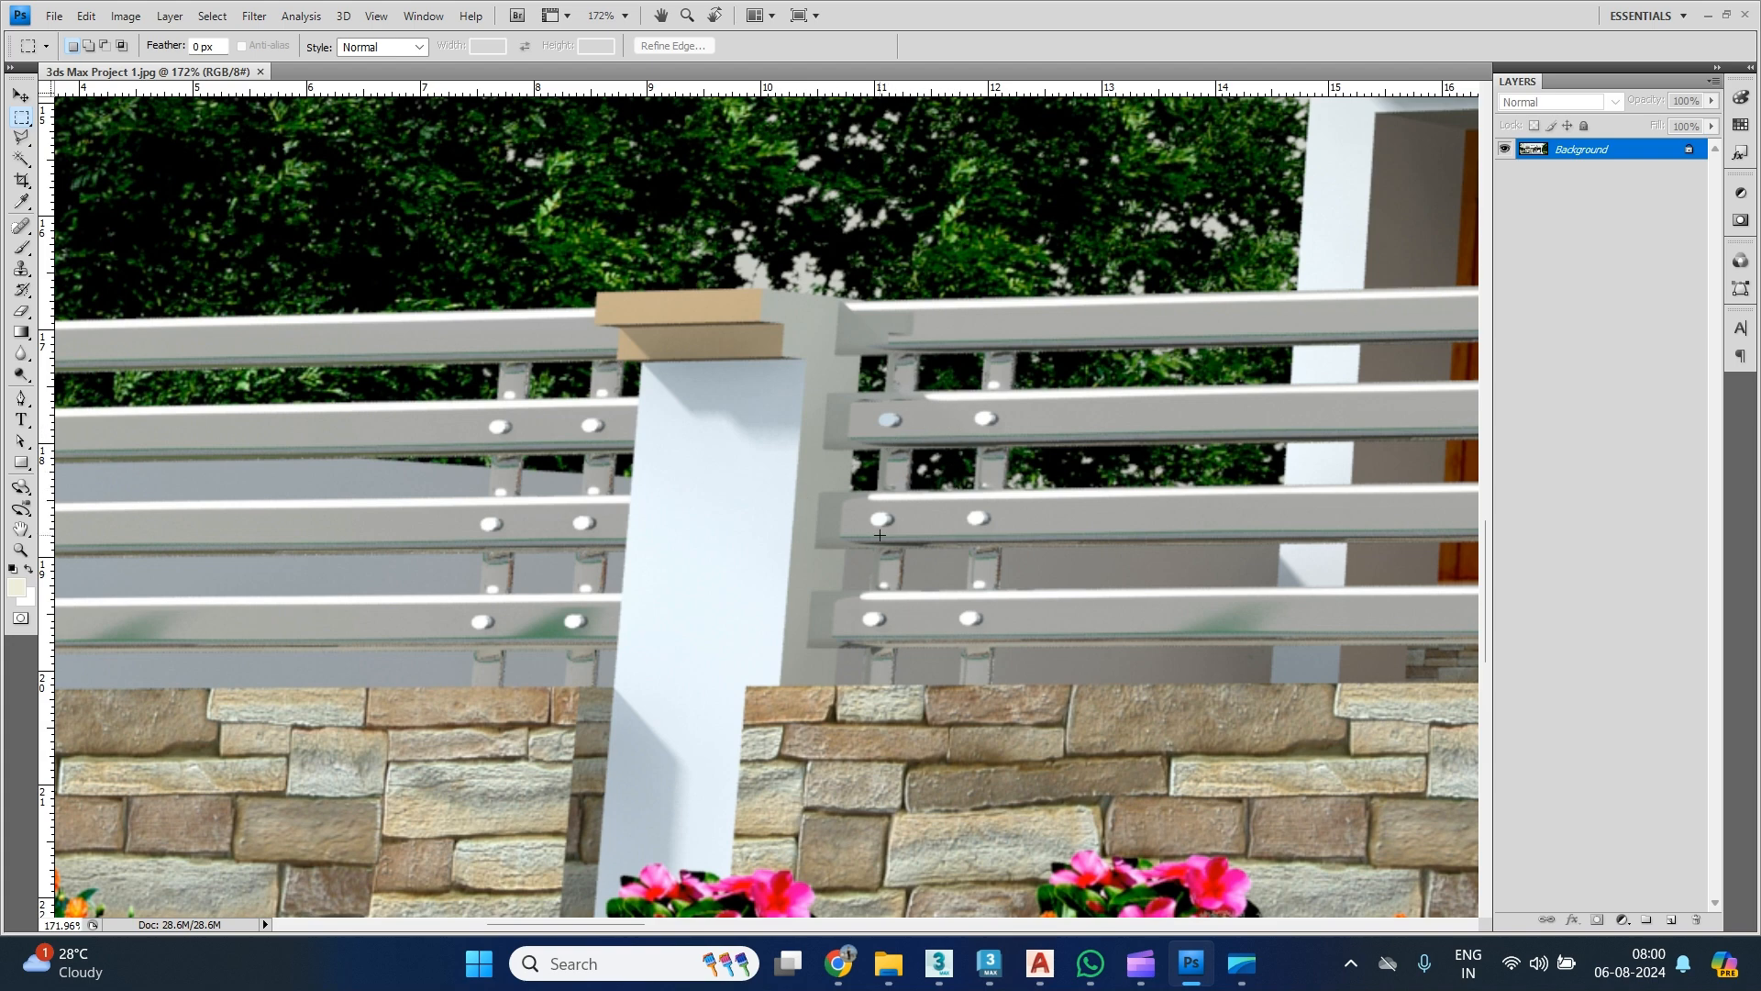
key(alt+Tab)
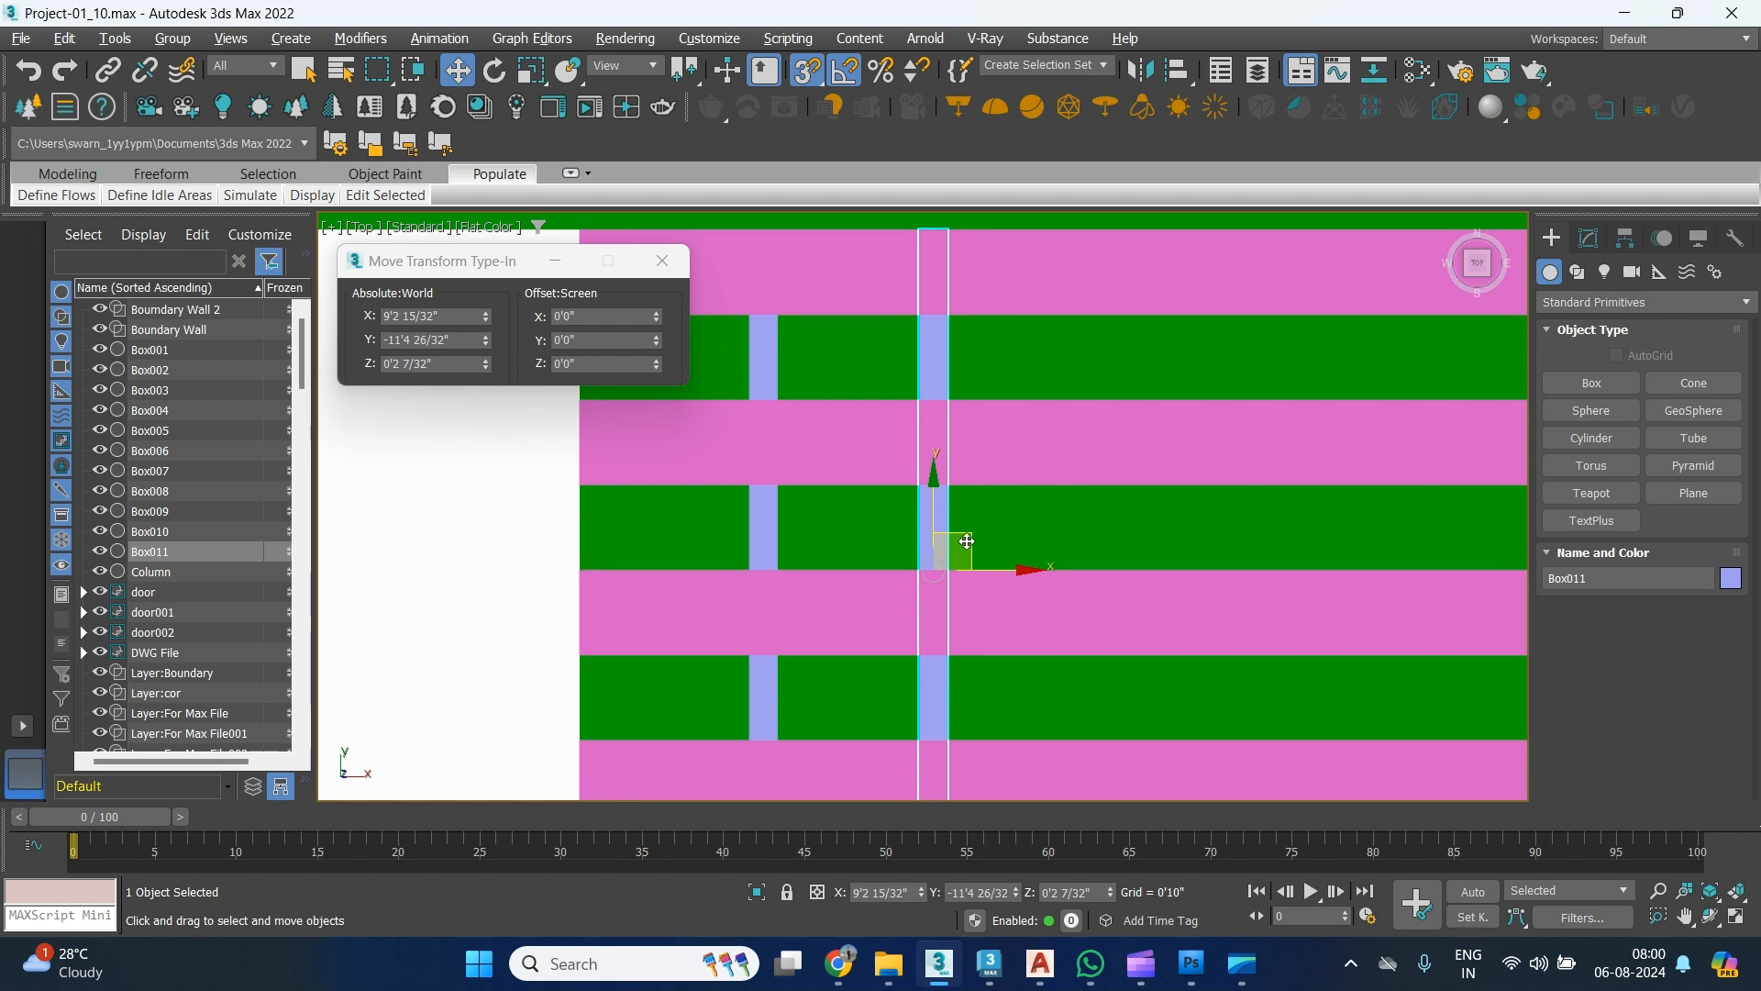
key(p)
key(z)
alt+middle_drag(910, 543, 973, 542)
click(1595, 438)
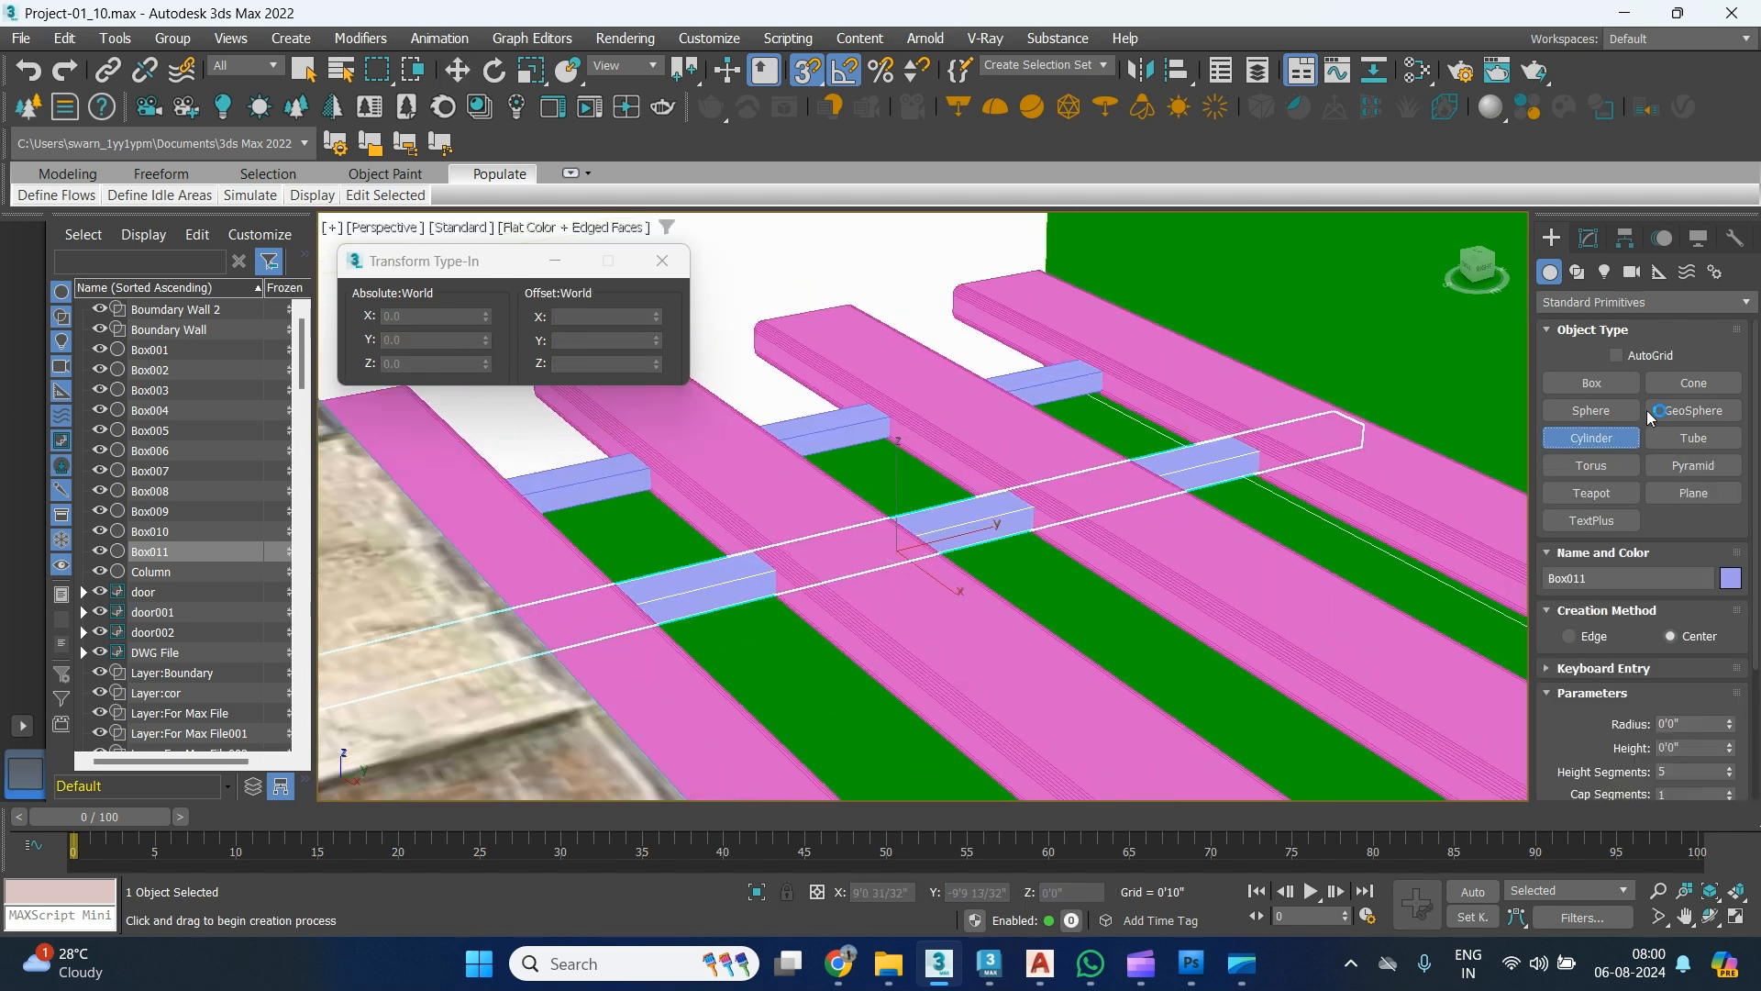
click(1626, 358)
alt+middle_drag(980, 464, 1048, 609)
drag(981, 440, 988, 430)
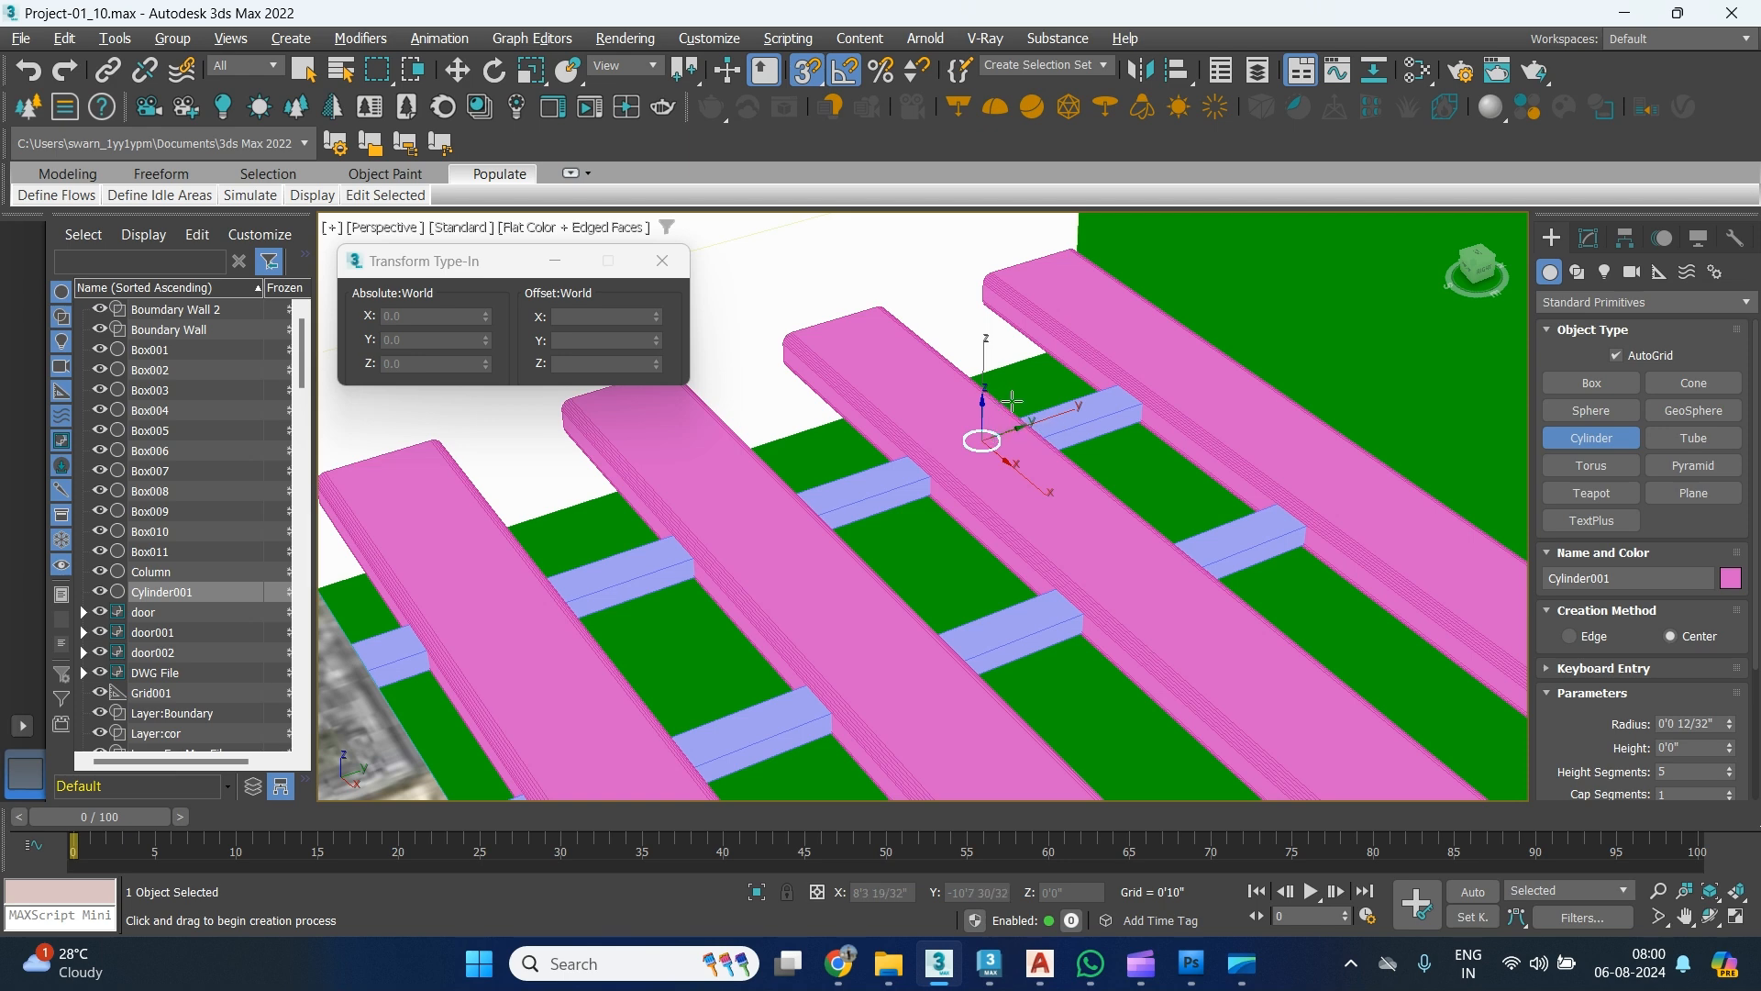
right_click(1018, 400)
drag(982, 438, 995, 428)
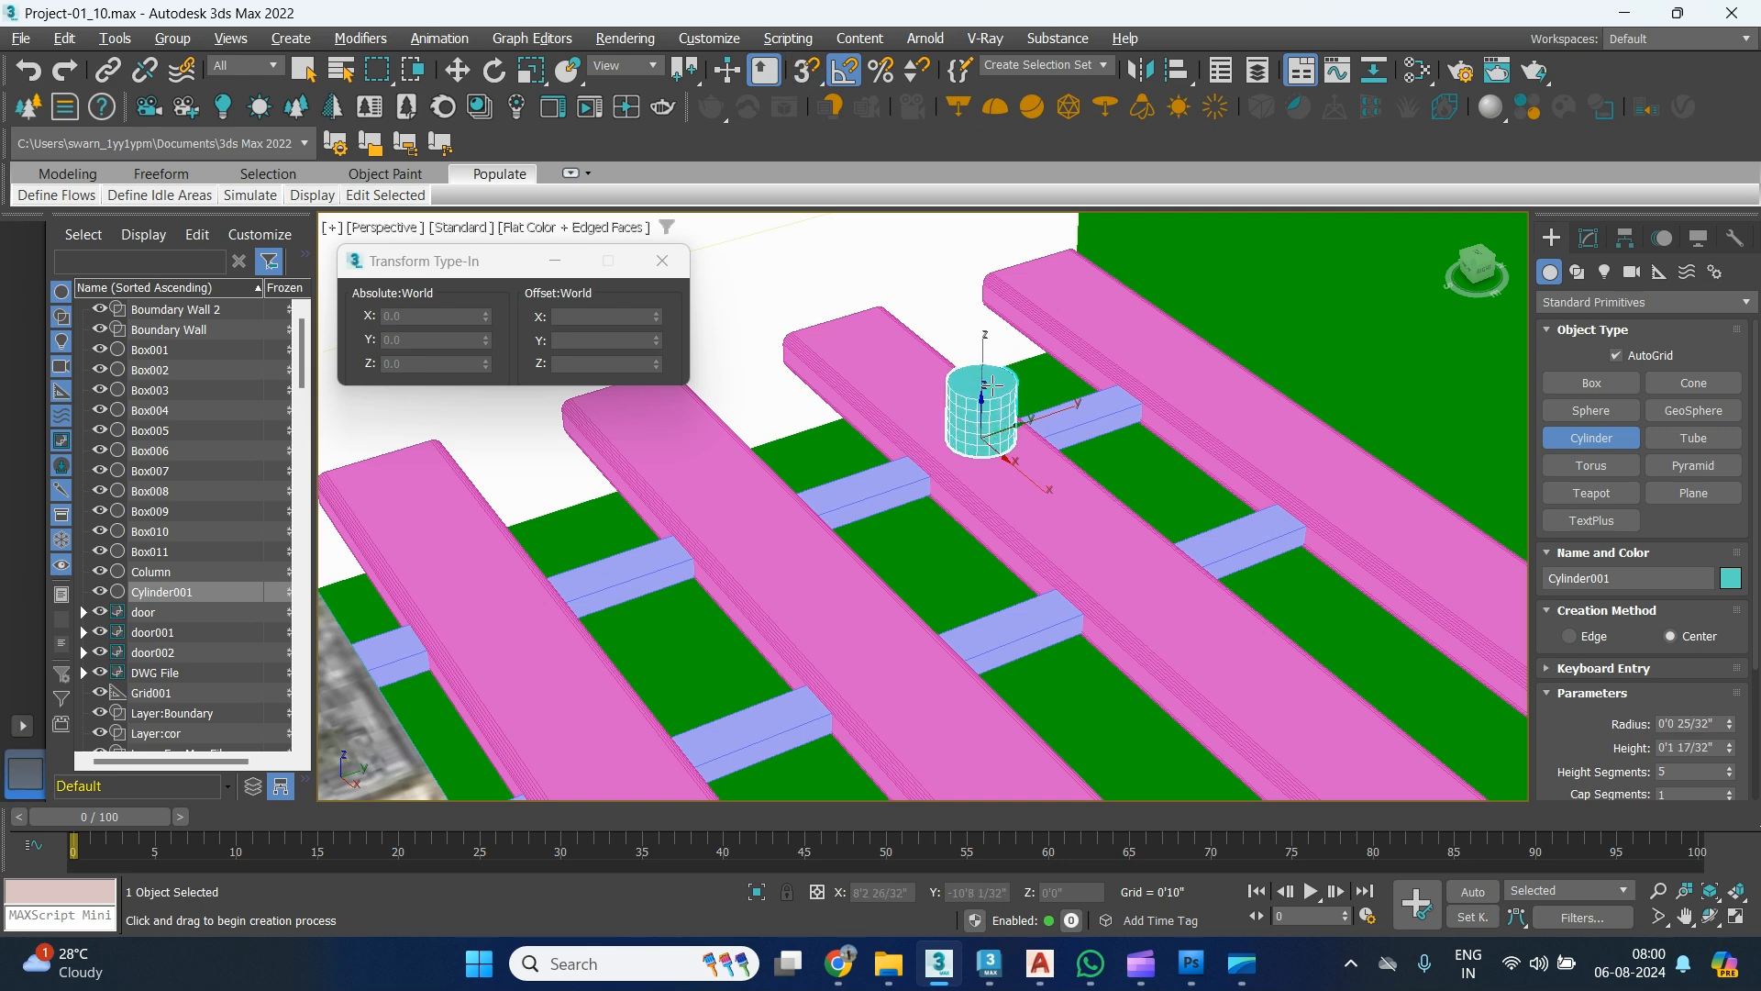
scroll(994, 379, up, 2)
click(992, 419)
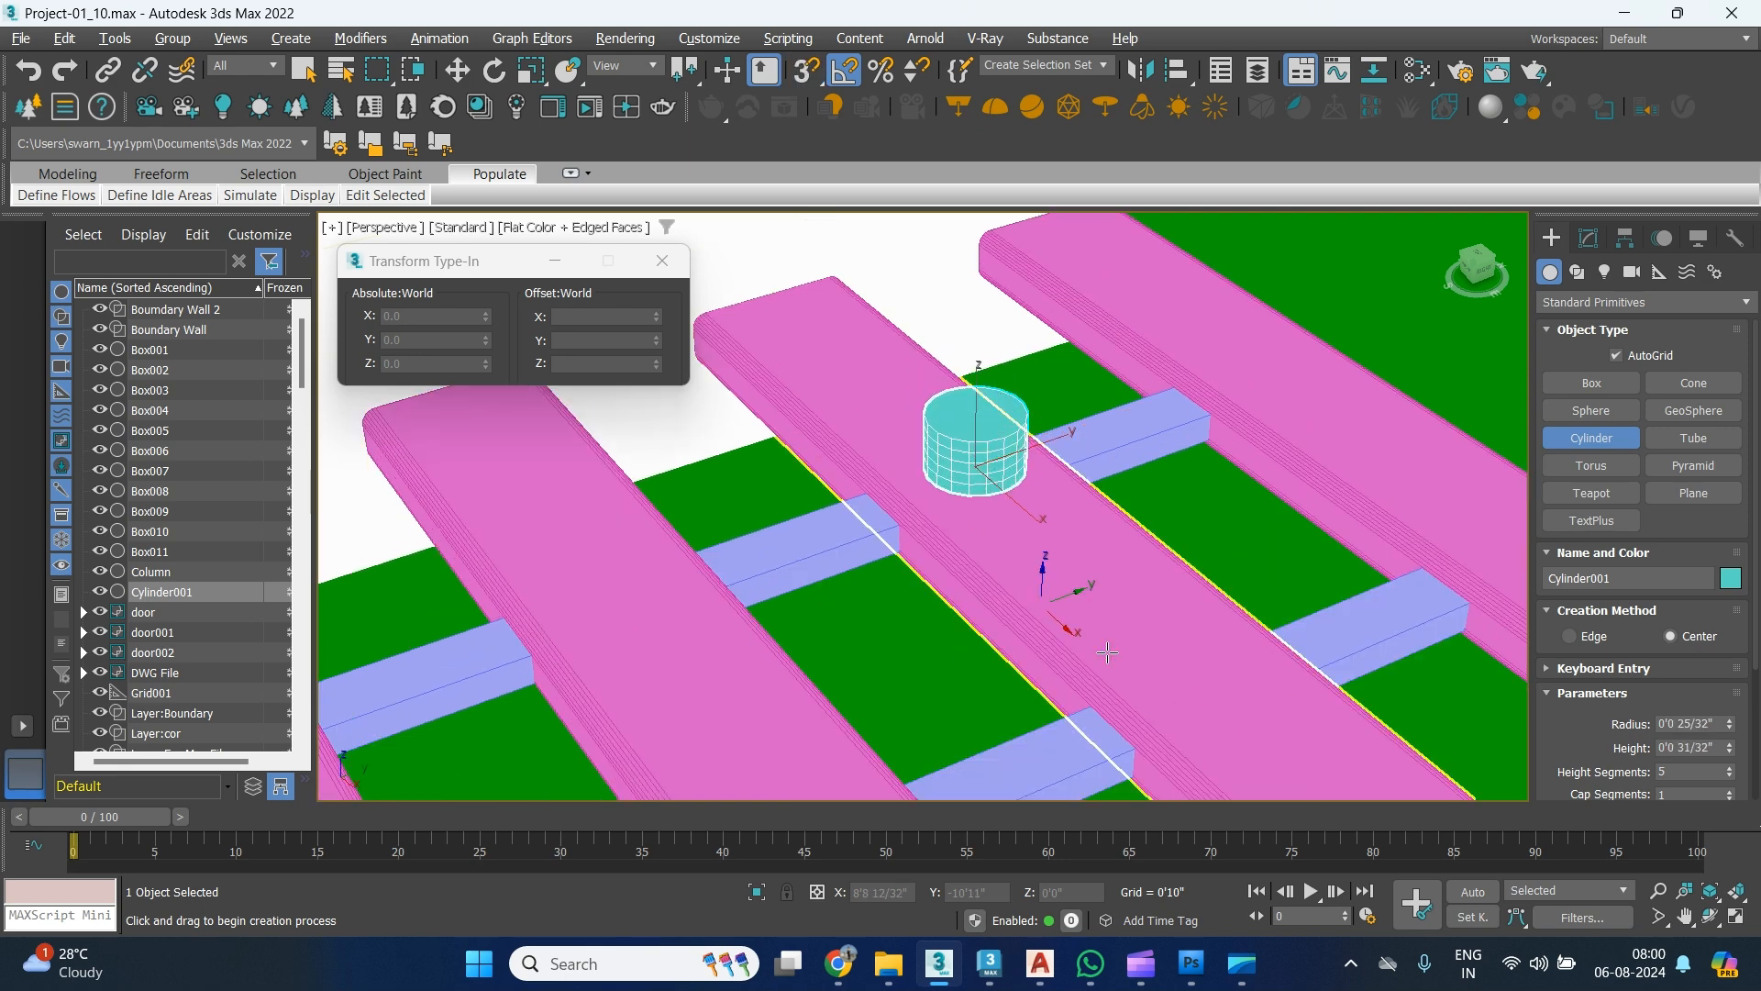
Reduce the cylinder to 1 height segment and 6 sides, and turn off its smoothing.
scroll(1662, 762, down, 3)
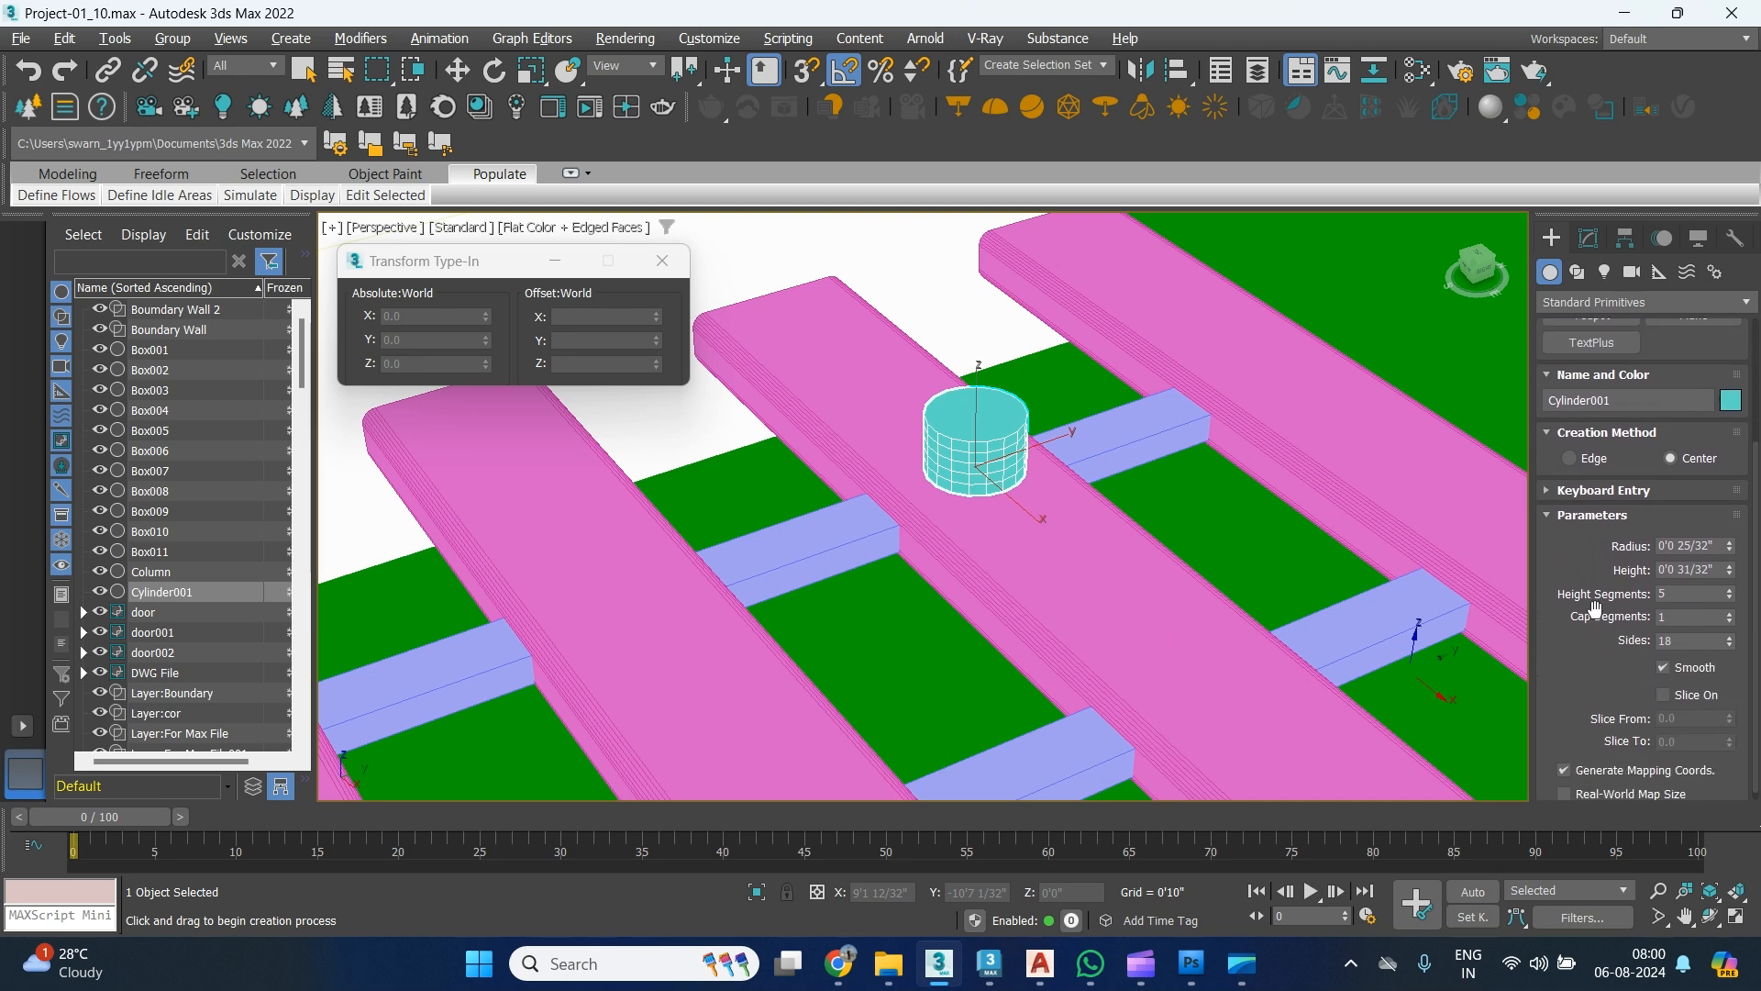
right_click(1733, 597)
key(z)
mouse_move(1726, 601)
mouse_down()
mouse_move(1734, 572)
mouse_move(1736, 630)
mouse_up()
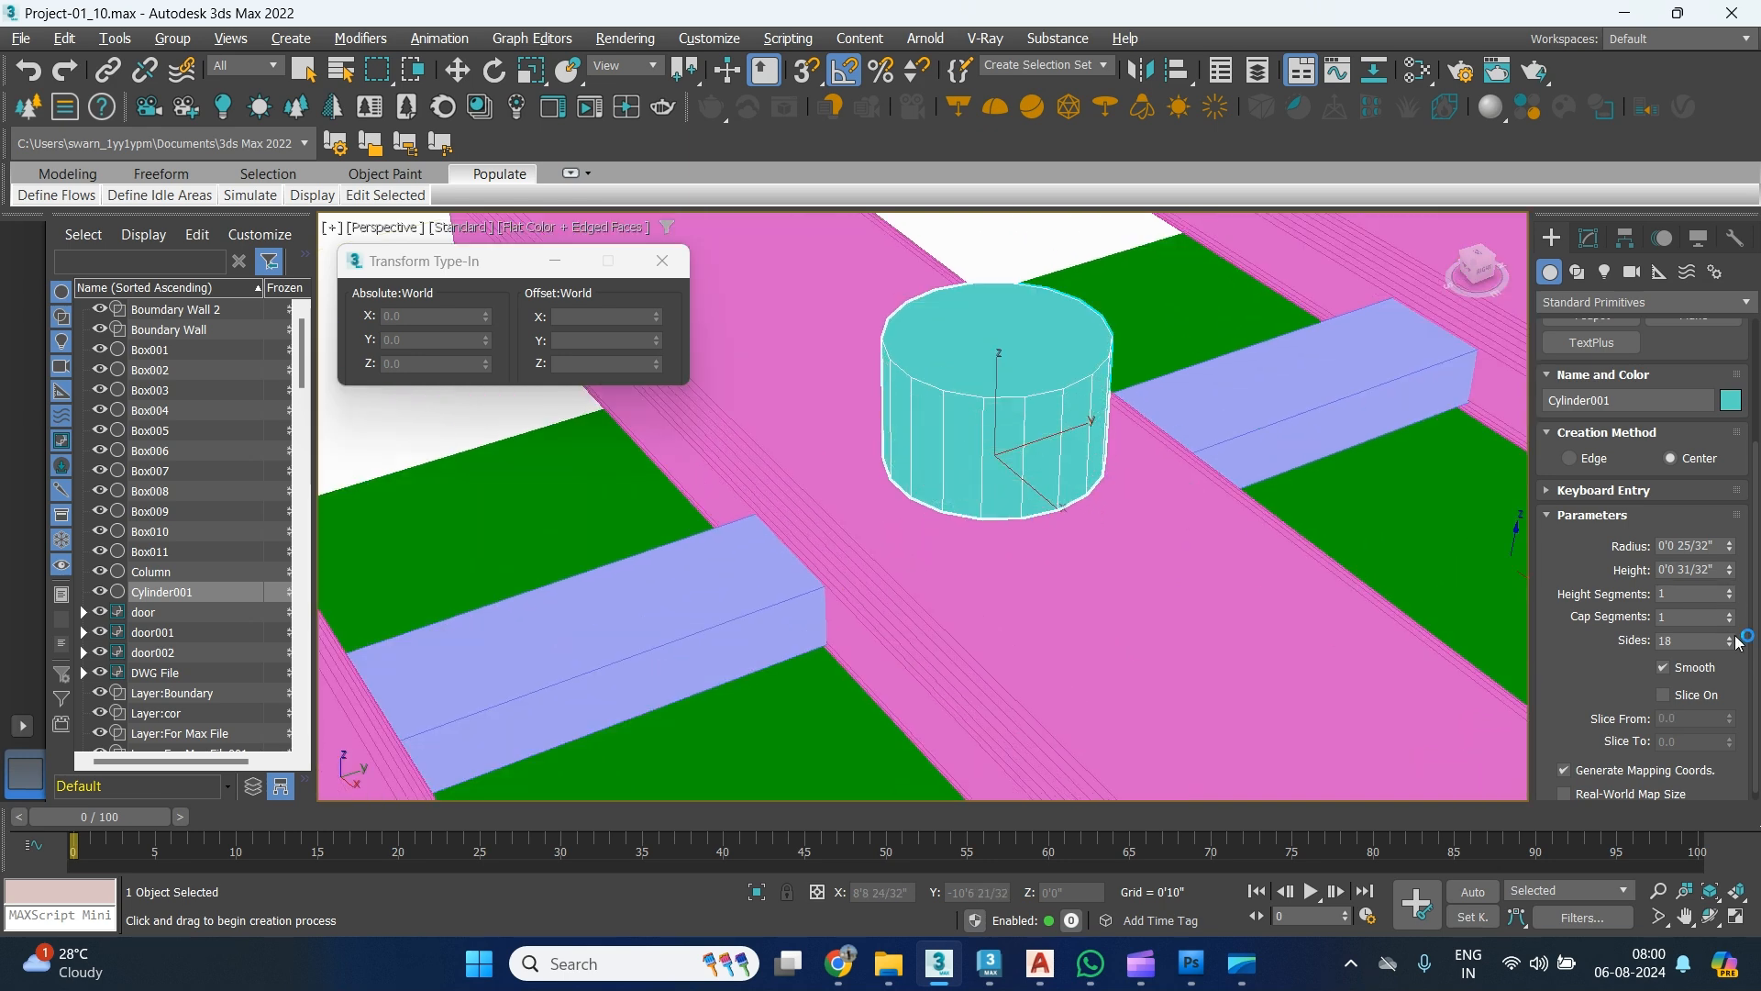
double_click(1696, 640)
key(Return)
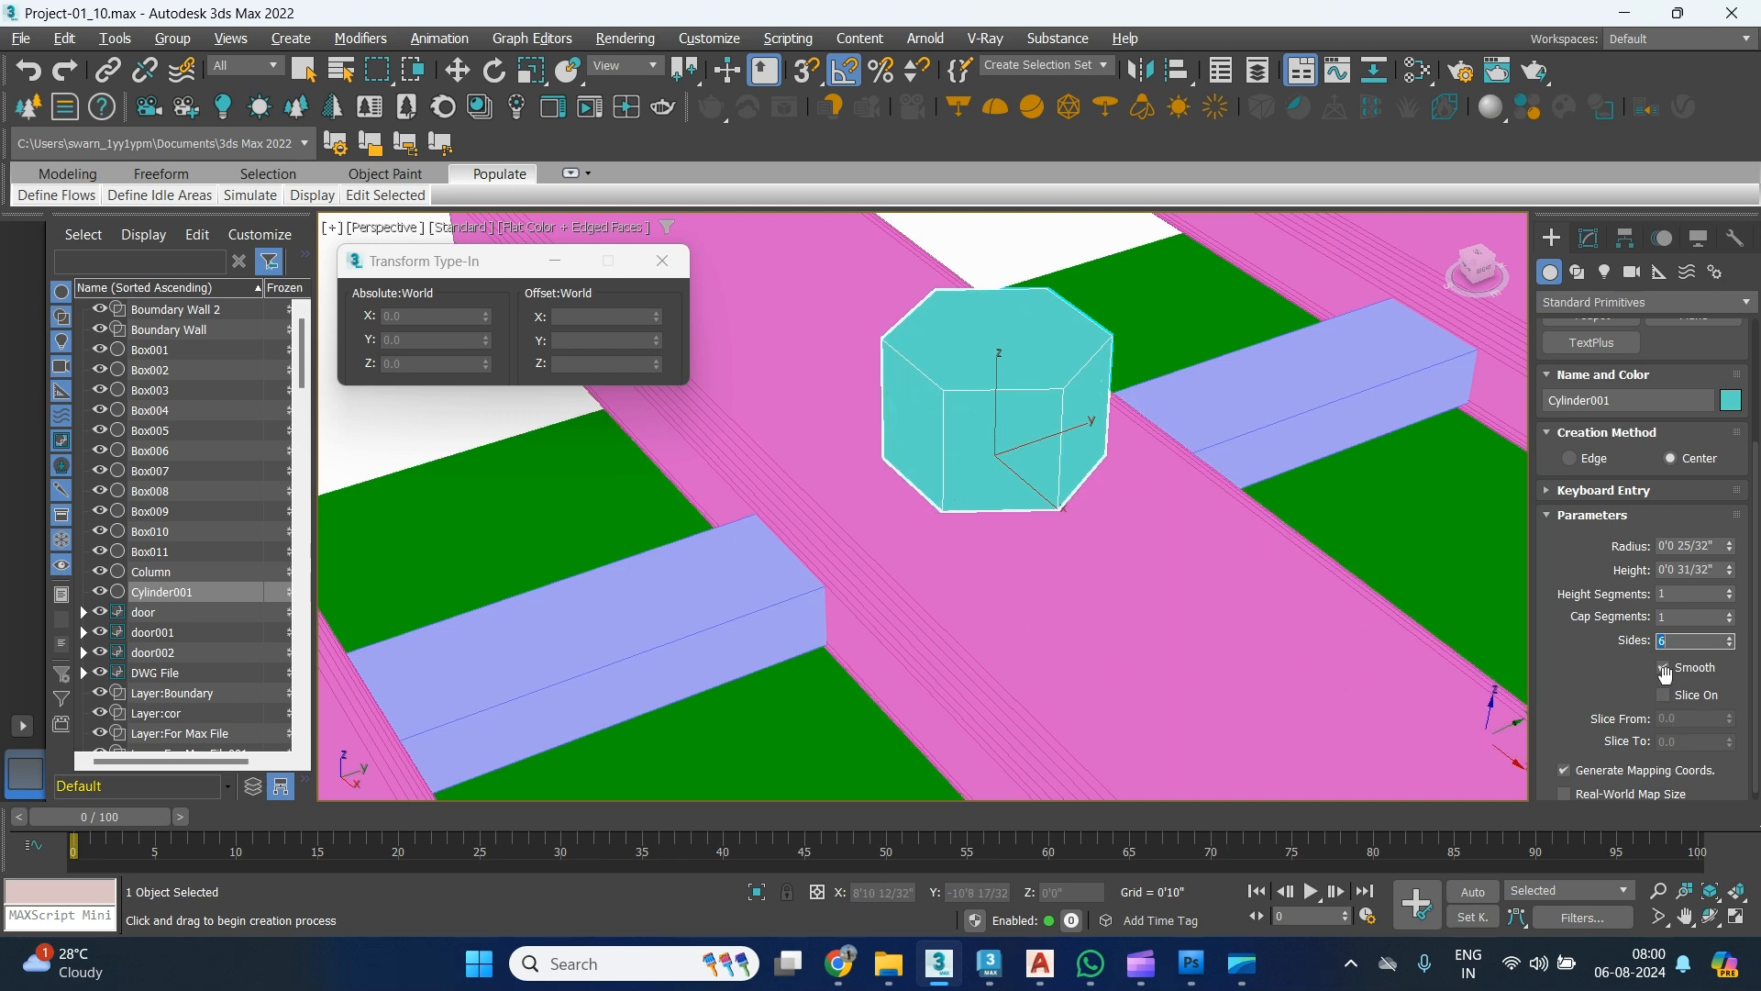
click(1665, 668)
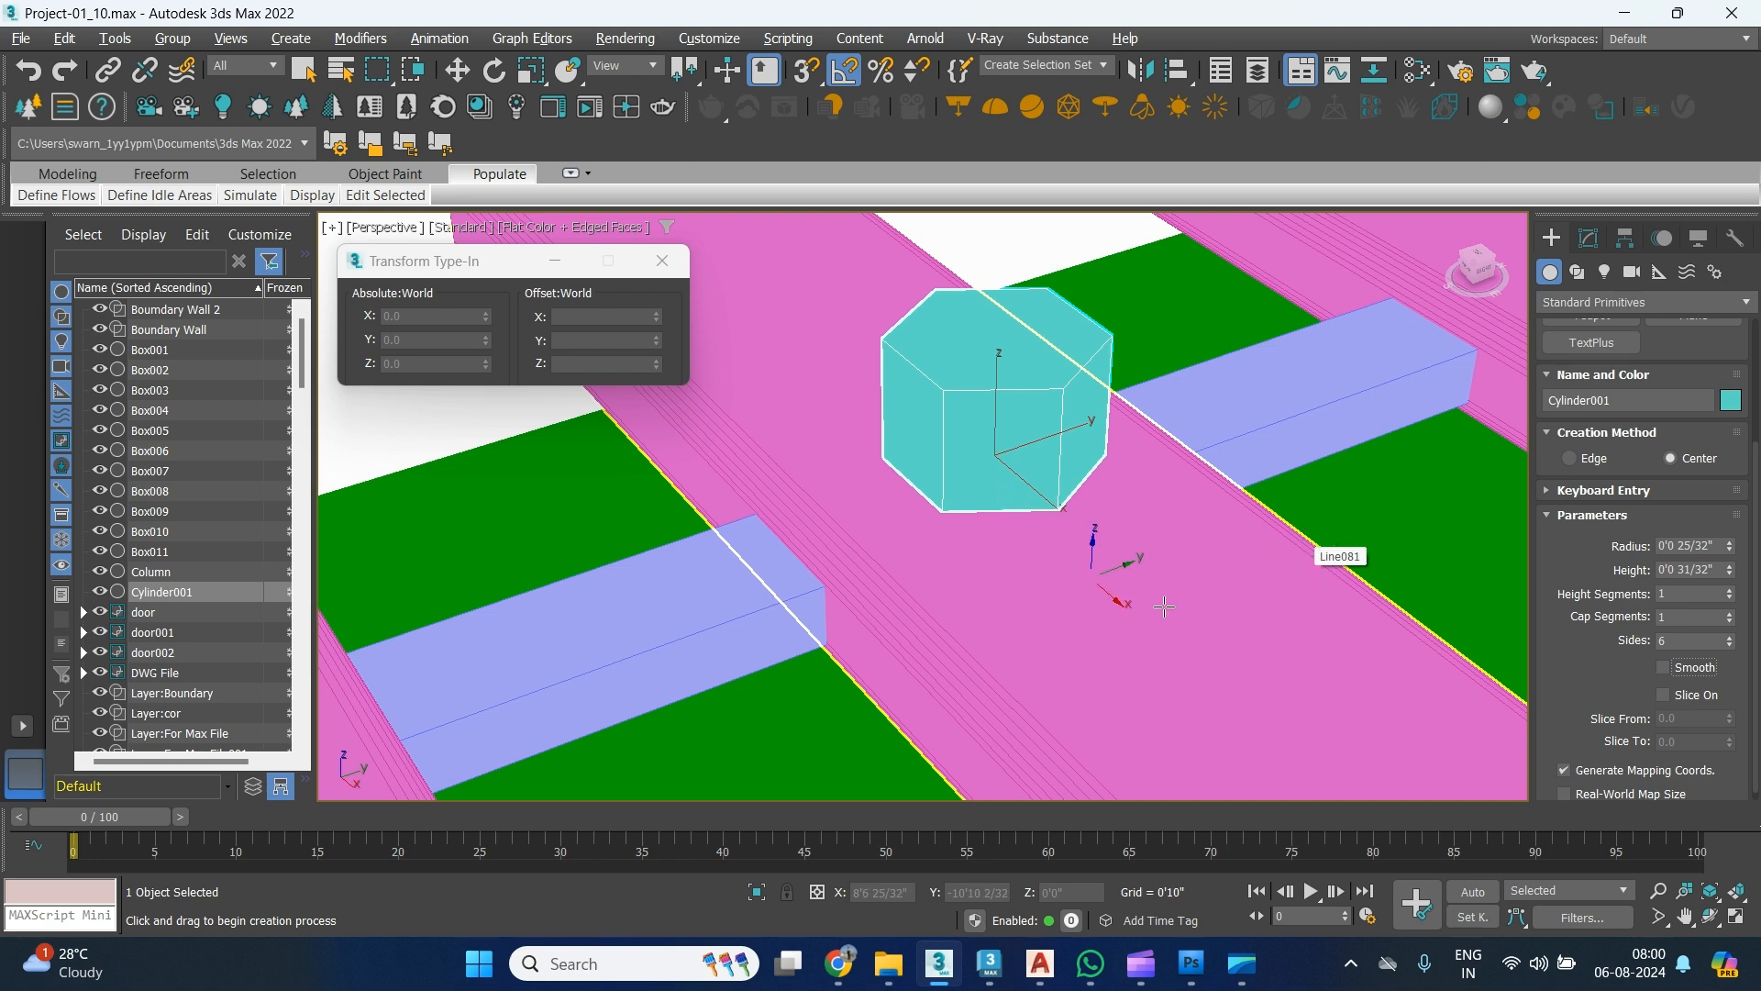
Set the hexagonal bolt's radius to 0.5" and activate the Move tool.
alt+middle_drag(1135, 495, 1201, 571)
scroll(1200, 572, down, 8)
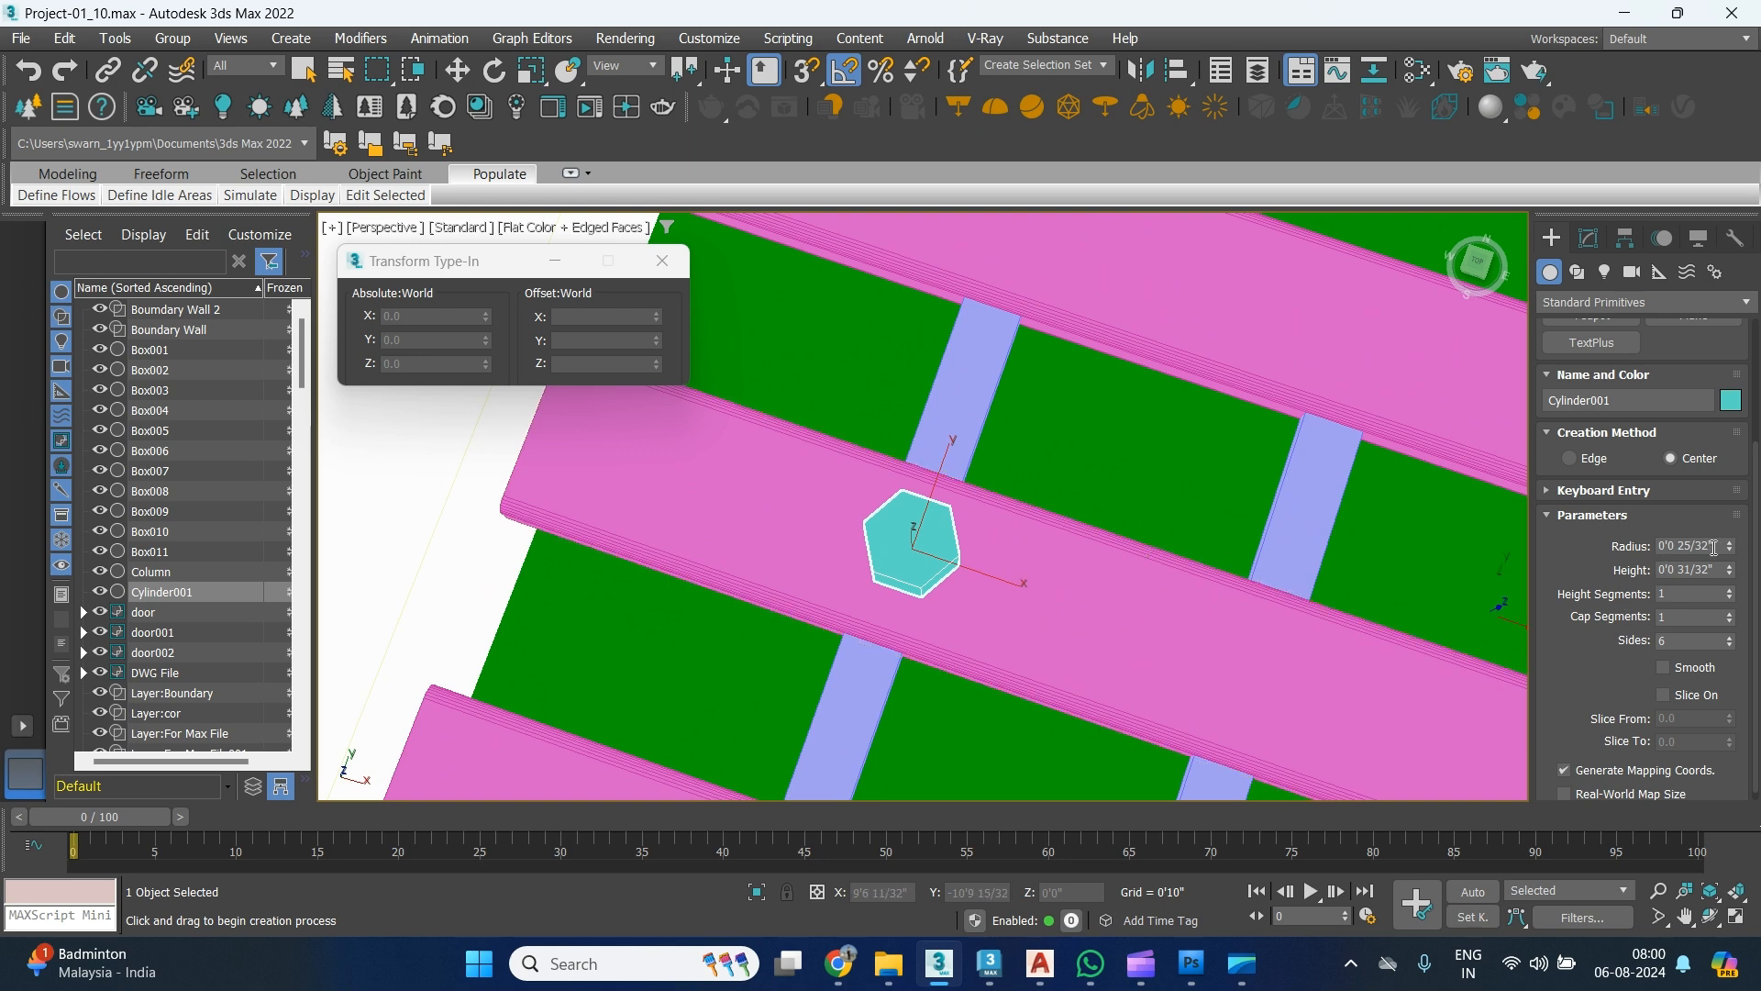
drag(1729, 549, 1487, 507)
text(.)
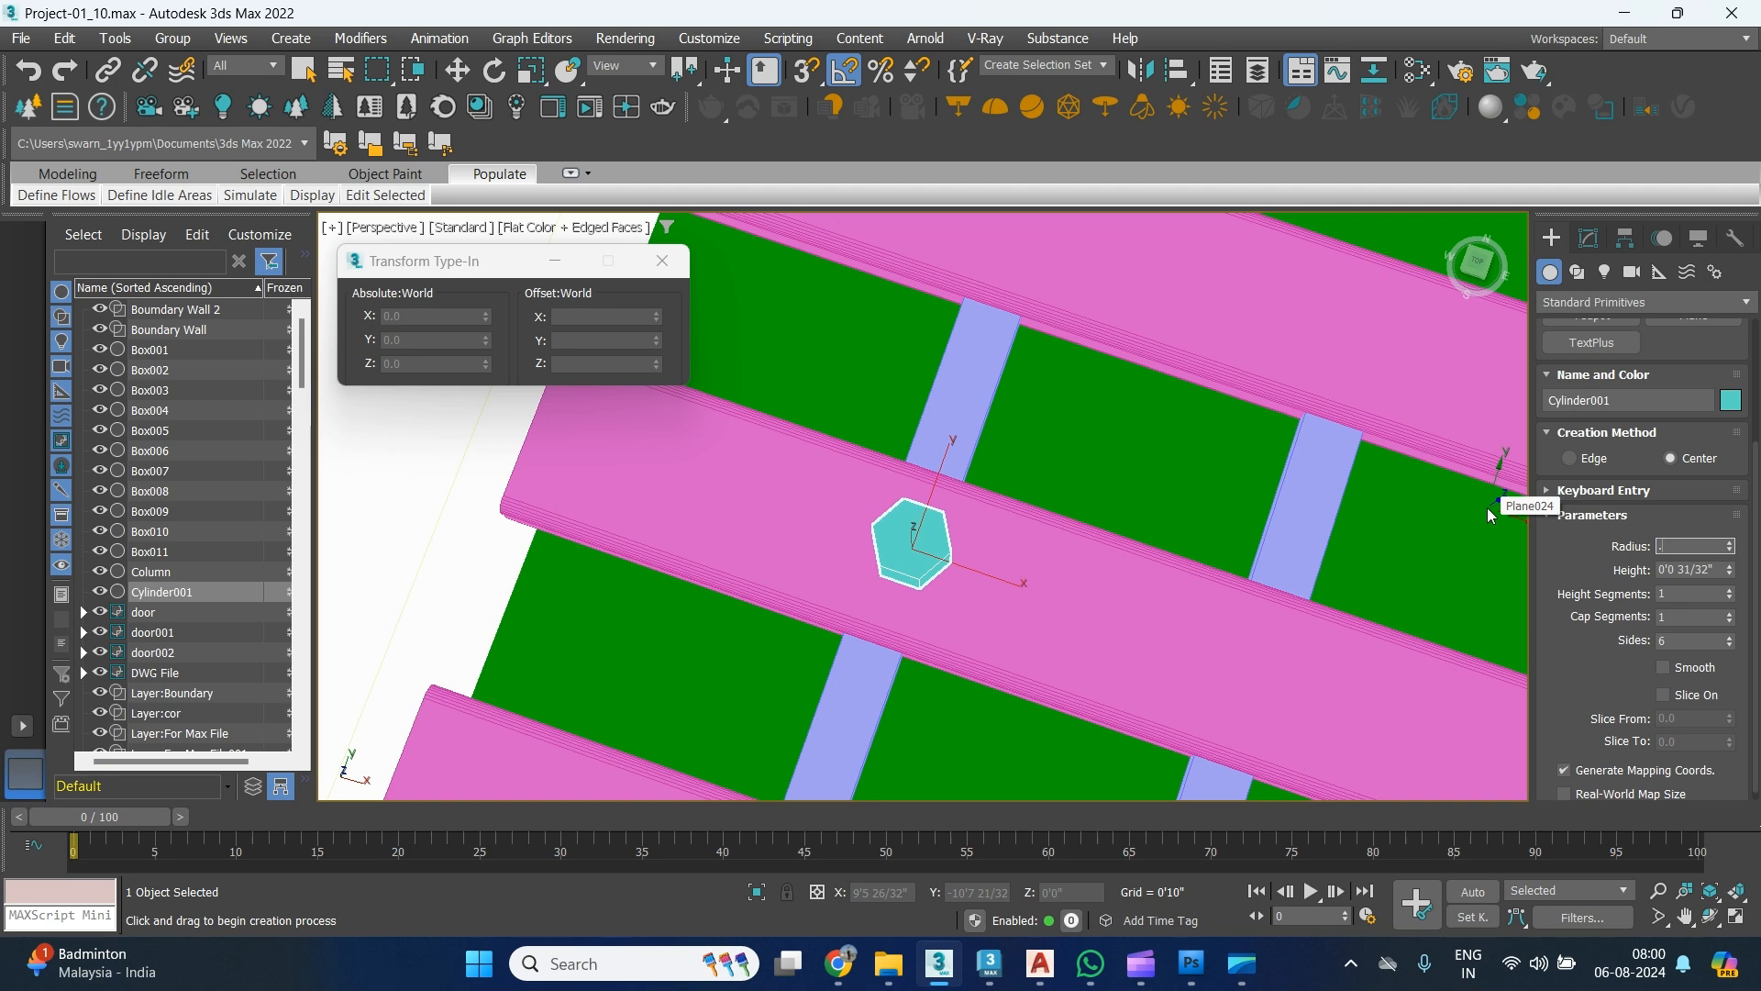
text(5)
key(Return)
middle_drag(1010, 536, 1040, 374)
key(w)
scroll(933, 573, down, 2)
scroll(1033, 270, down, 2)
shift+drag(1040, 375, 979, 509)
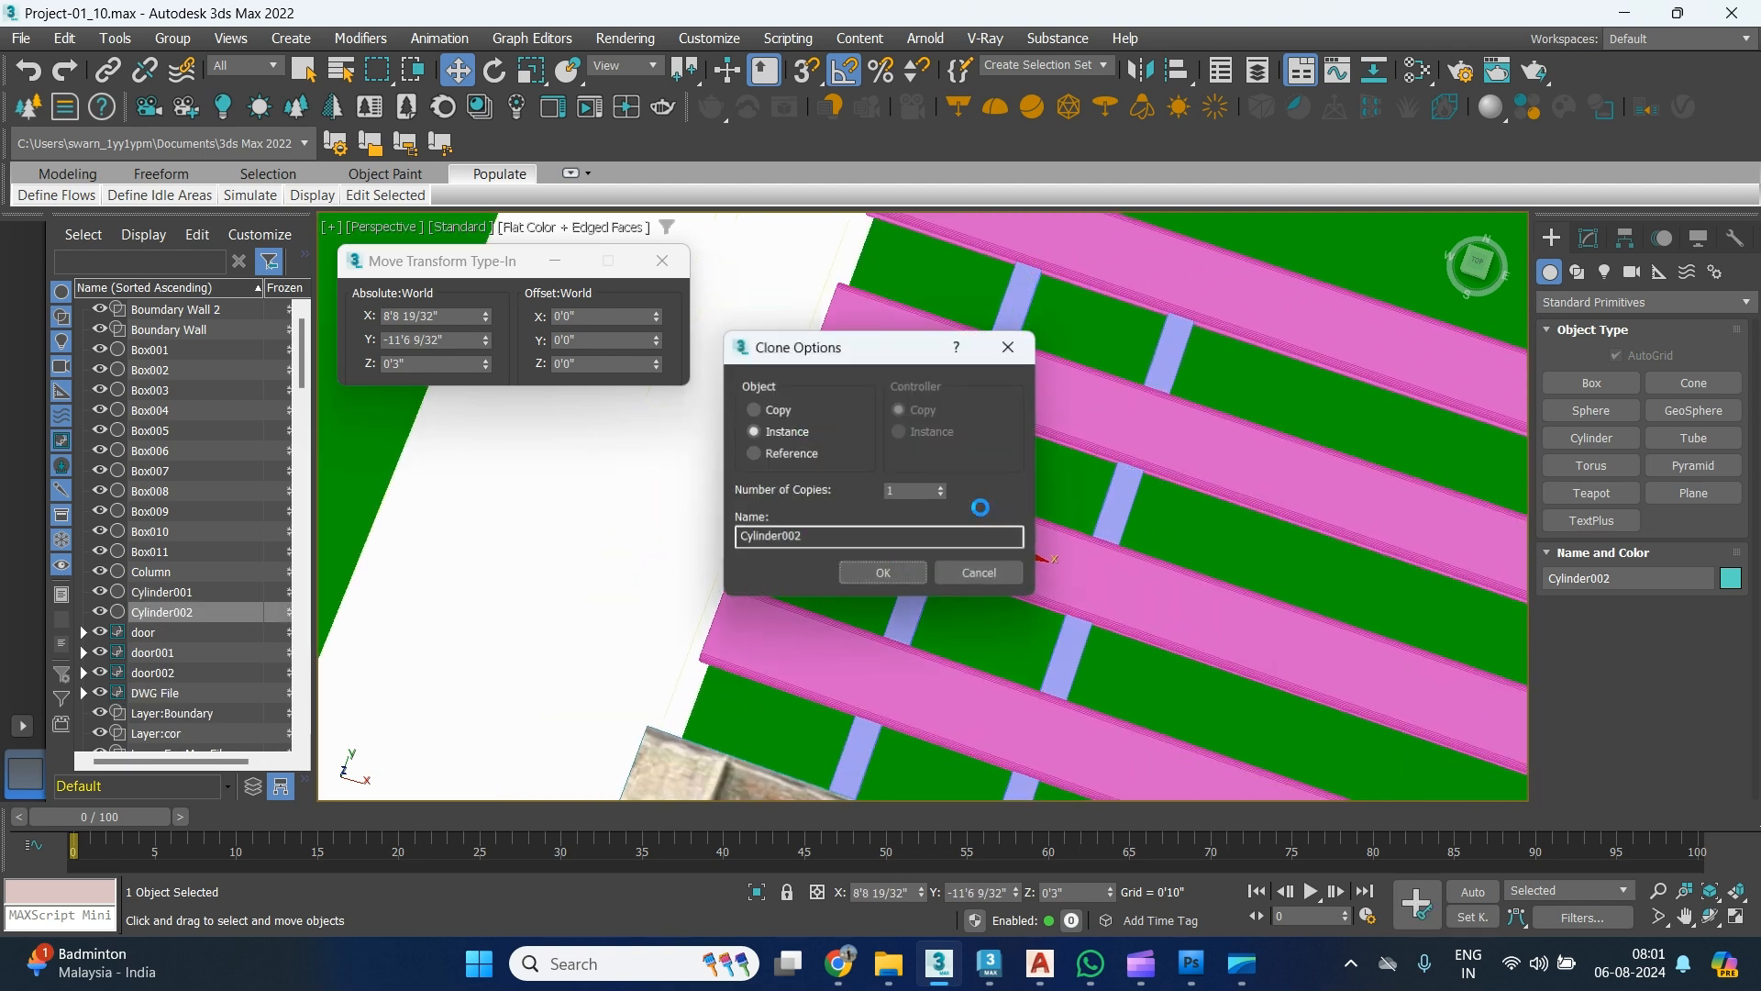
click(964, 562)
shift+drag(1019, 301, 951, 446)
click(963, 562)
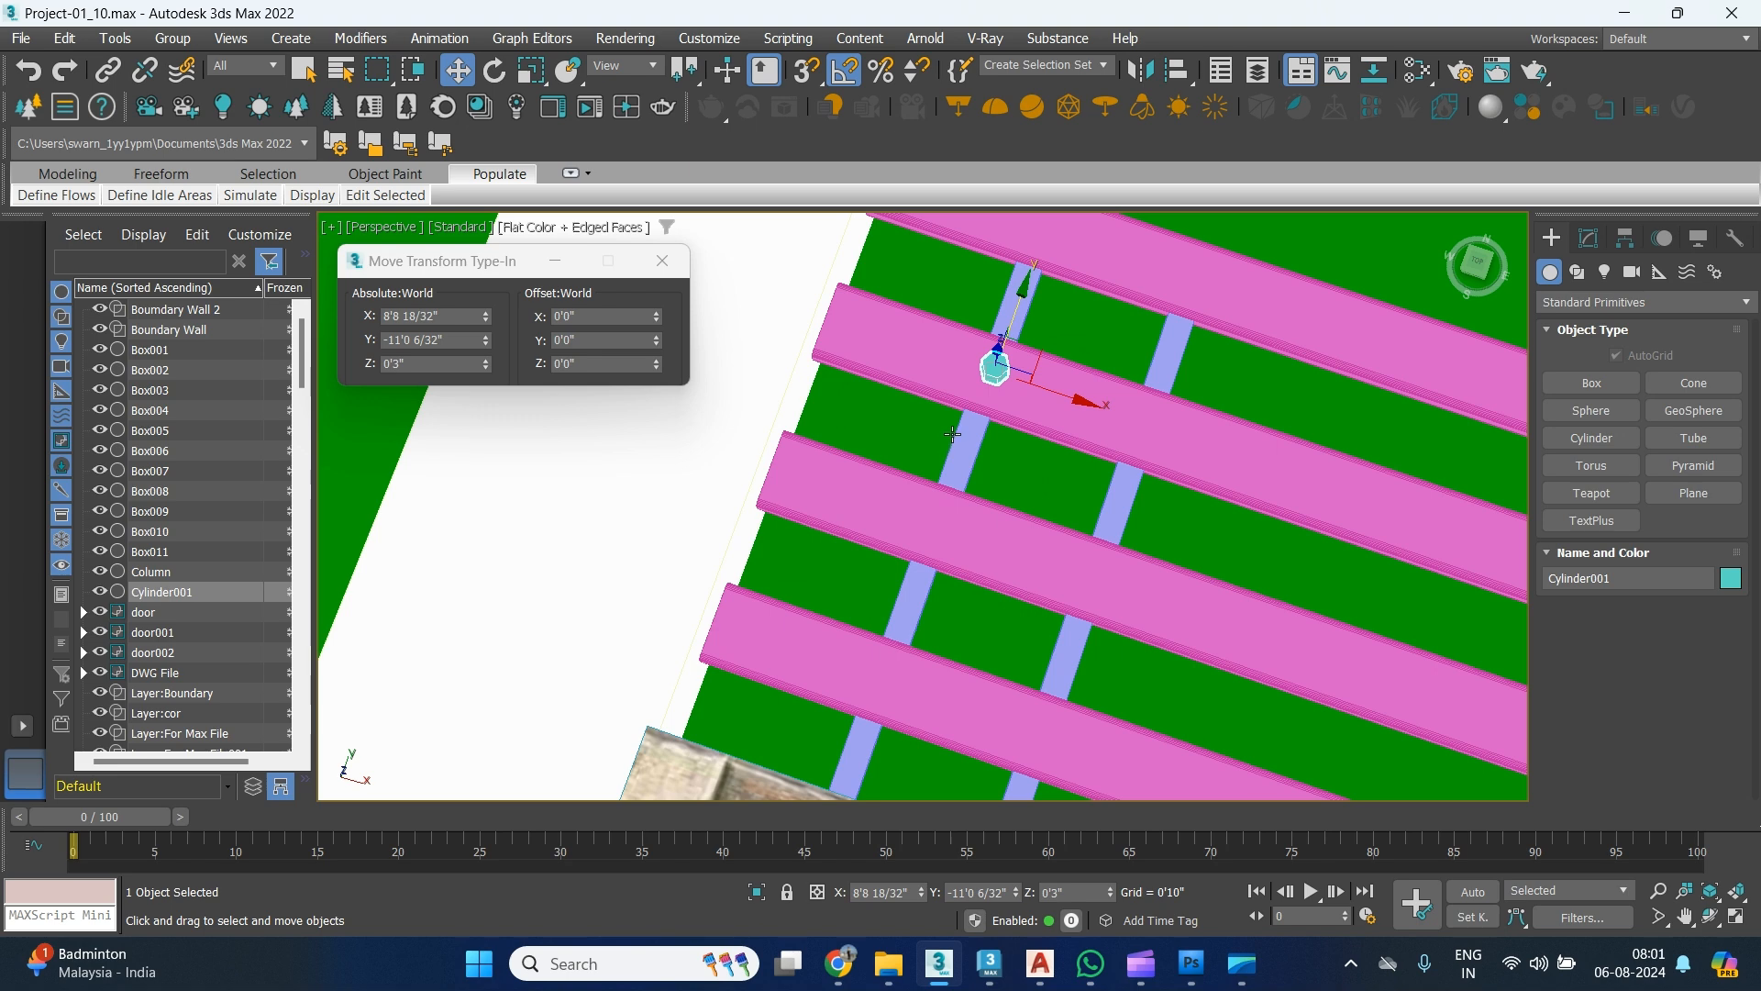
In the Top view, move the bolt along X to about 8'8 15/32" so it centres on the first upright.
key(t)
key(z)
scroll(960, 514, down, 3)
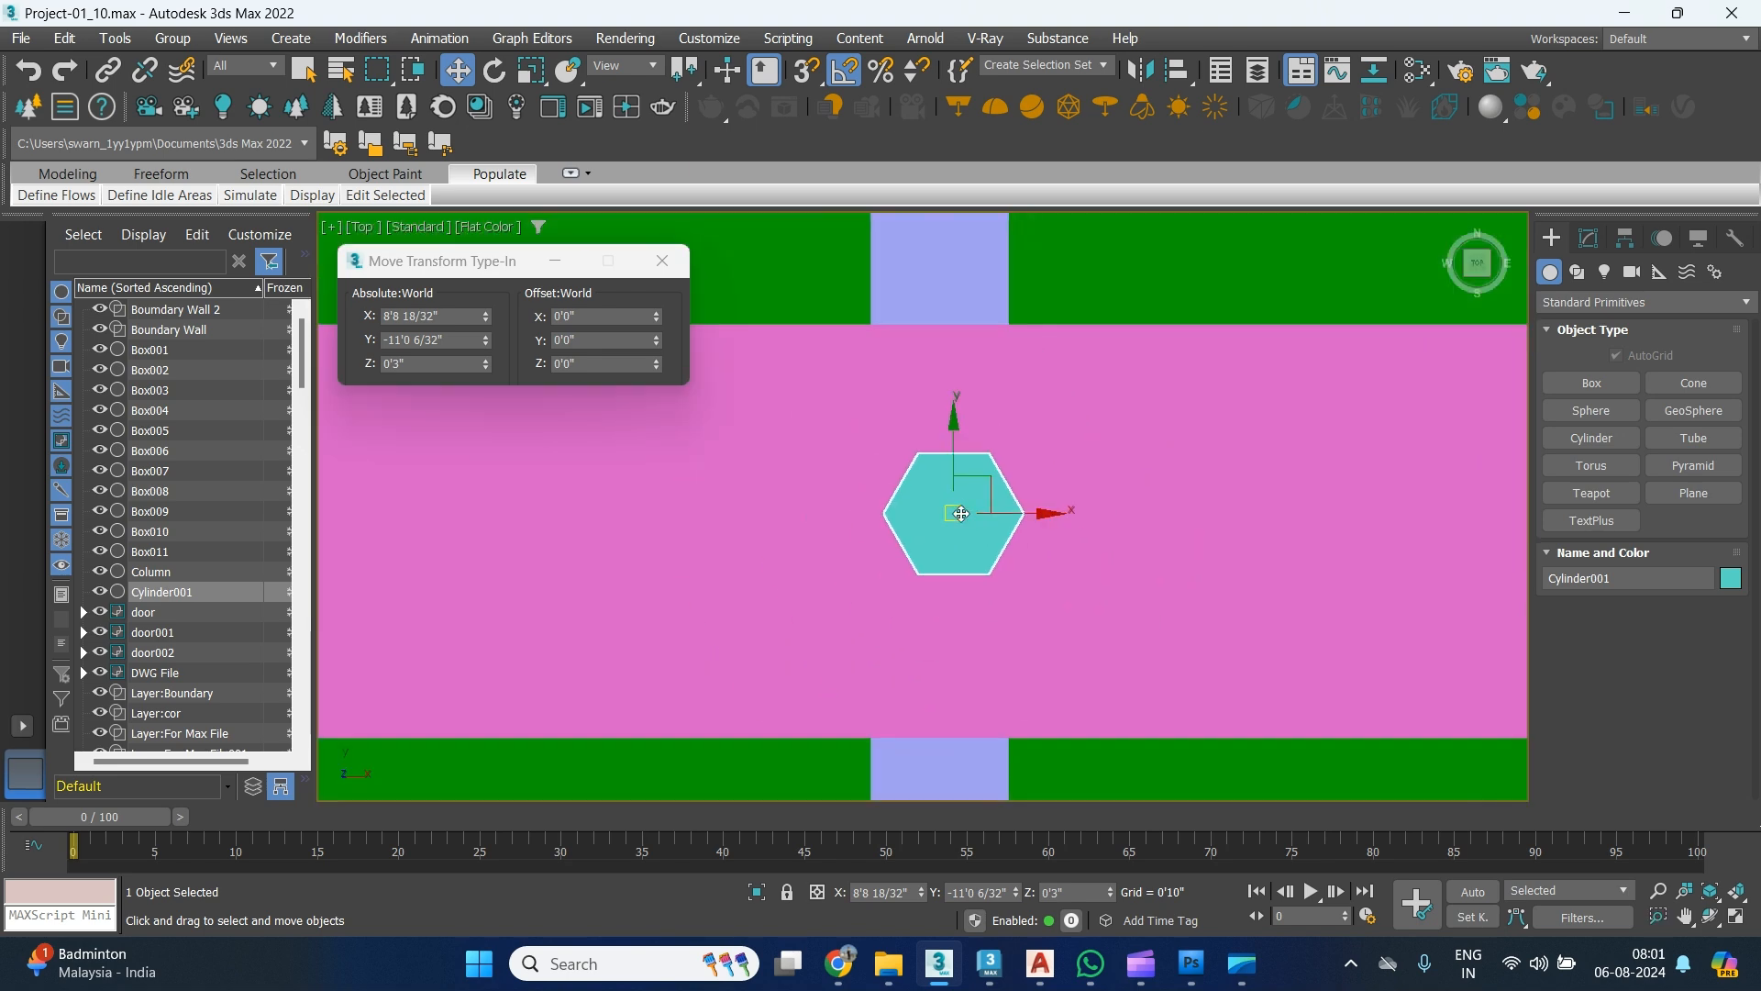
key(F3)
scroll(960, 514, down, 5)
scroll(958, 512, up, 3)
drag(1022, 516, 1012, 523)
key(F3)
scroll(1006, 568, down, 5)
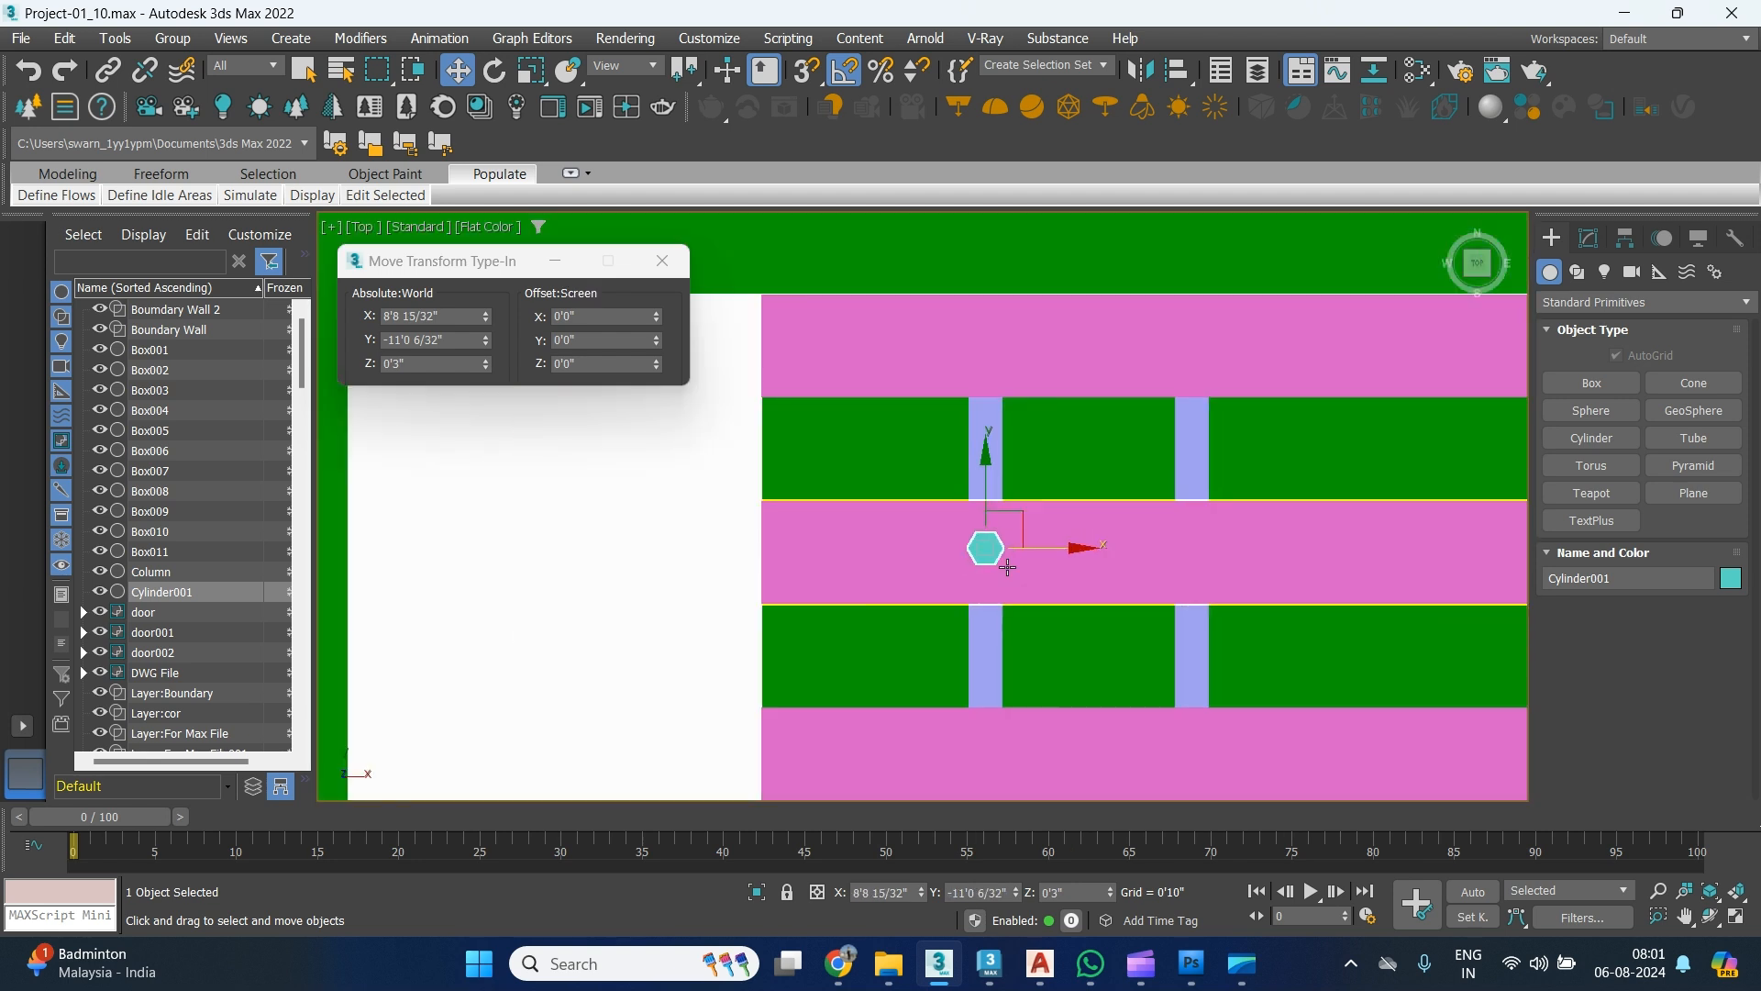
Clone the bolt as instances onto the next two rails along the first upright, at Y about -11'6 16/32" and -12'0 25/32".
middle_drag(1028, 553, 1024, 428)
drag(1009, 338, 1005, 448)
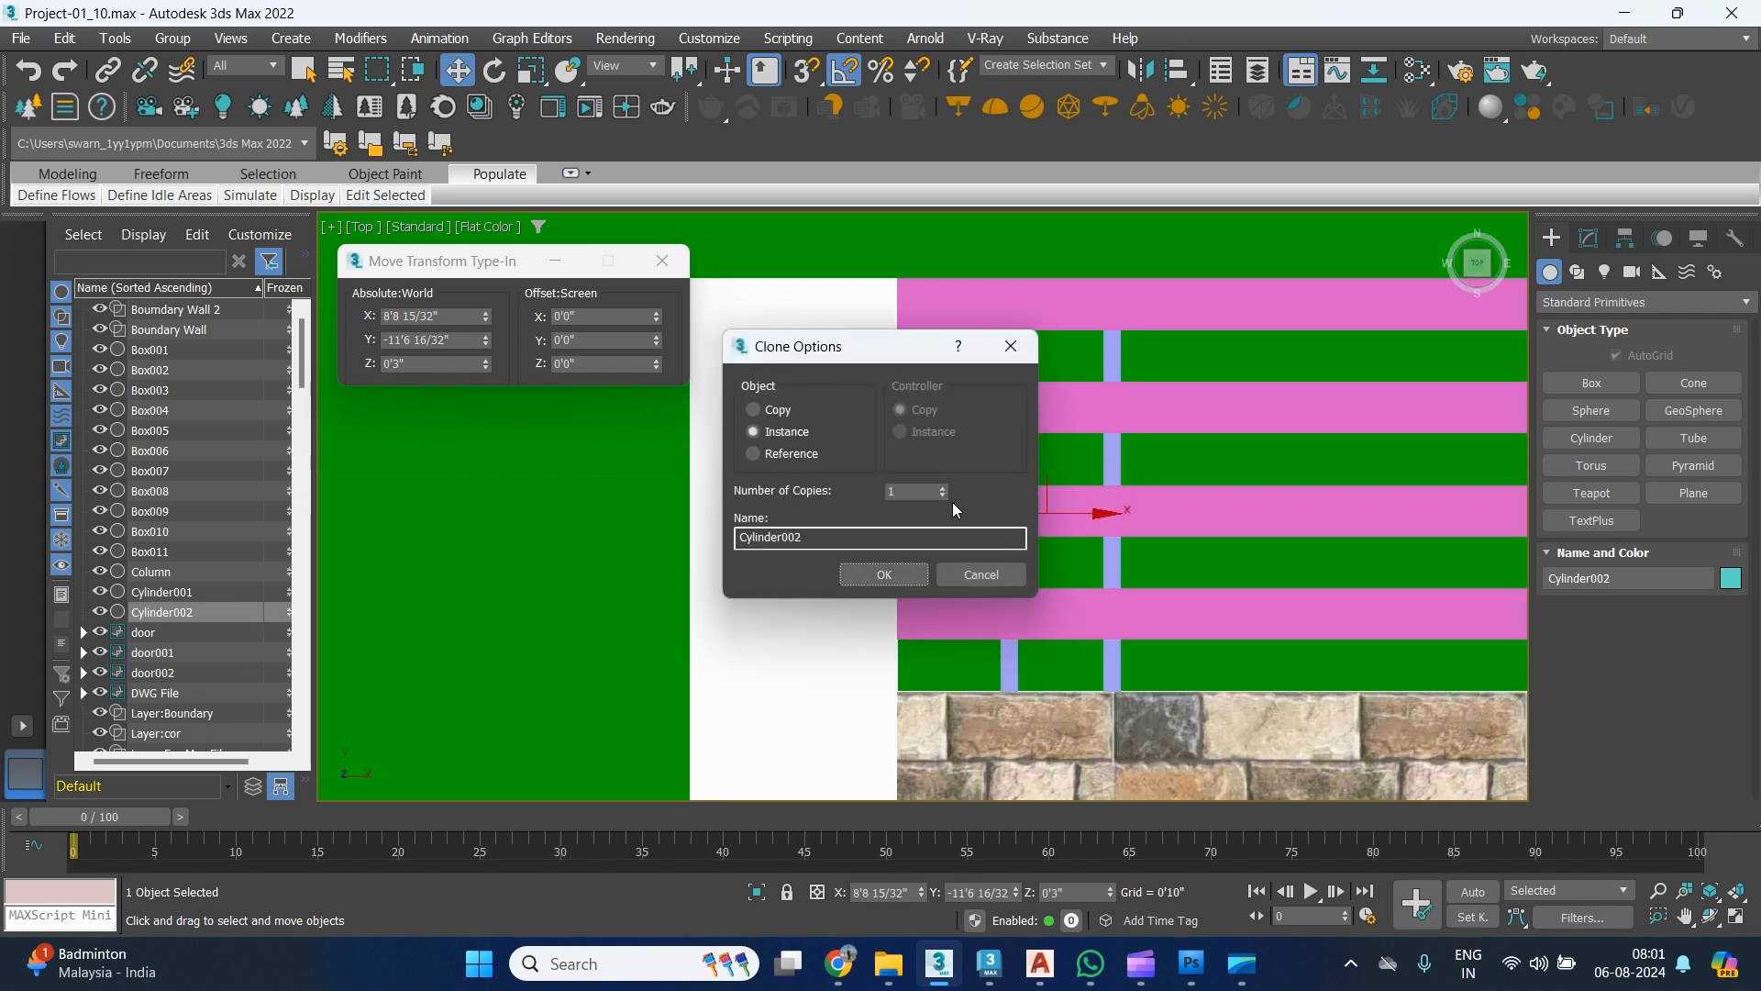
click(883, 574)
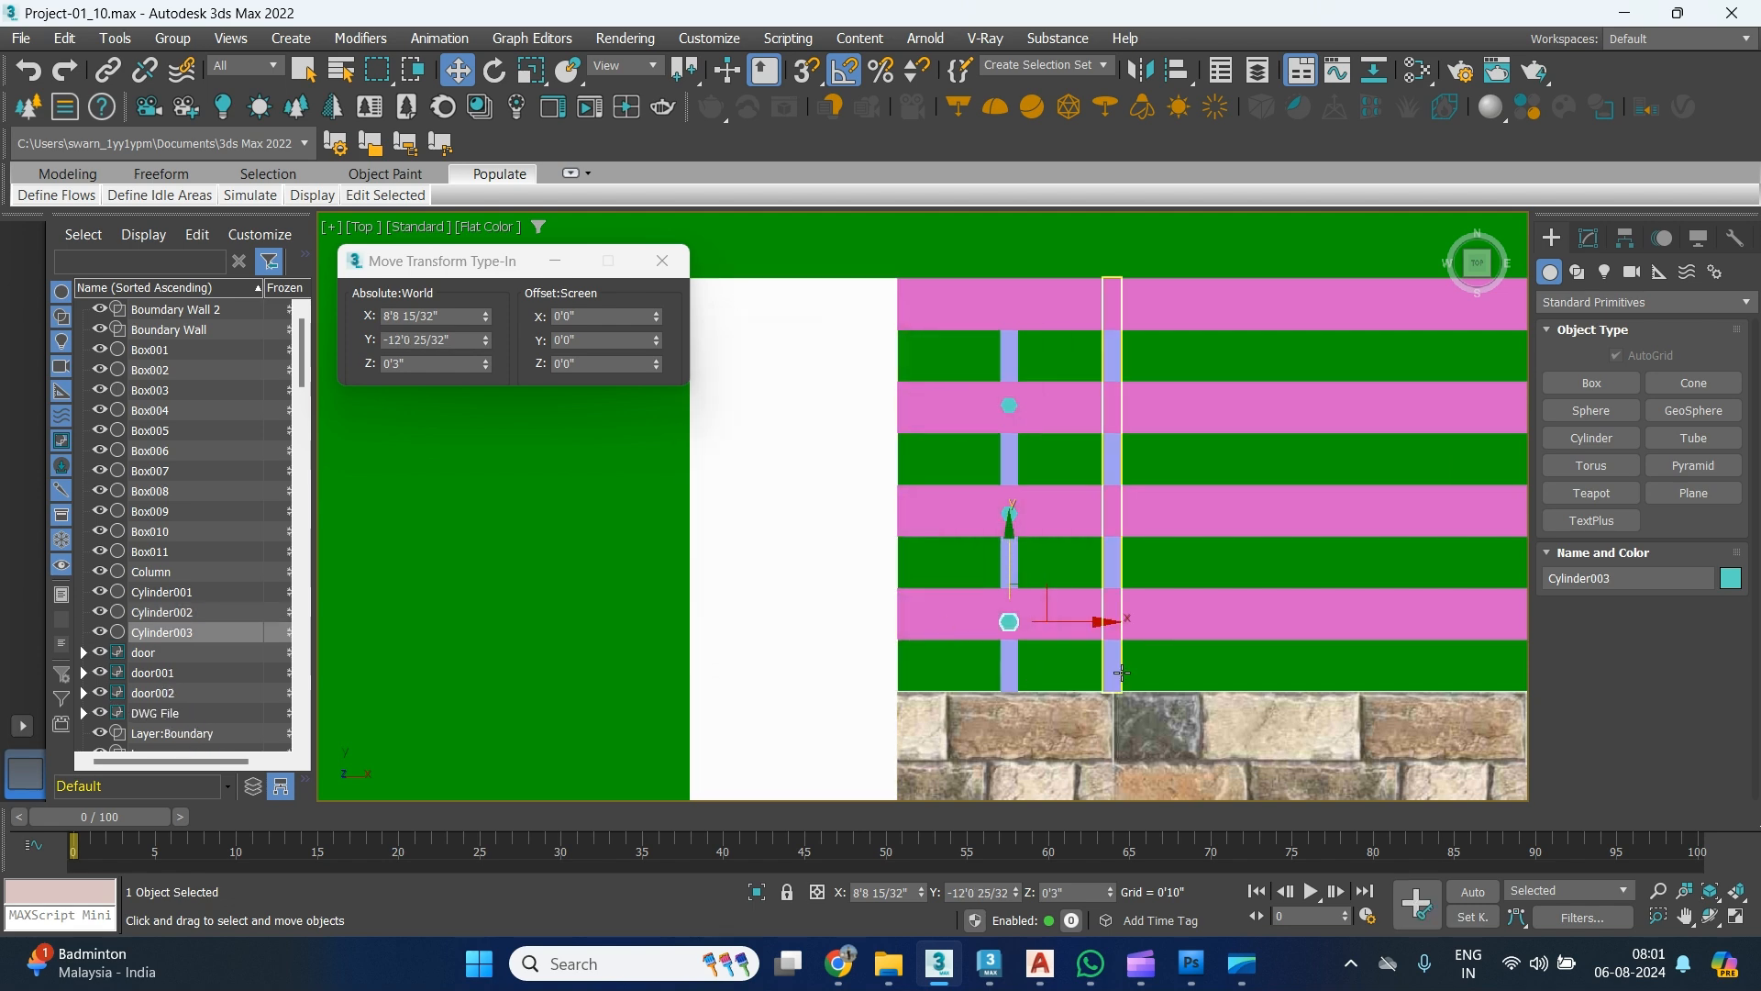
Select the three bolts on the first upright and clone them along X as instances onto the second upright.
scroll(1025, 507, up, 2)
ctrl+click(995, 518)
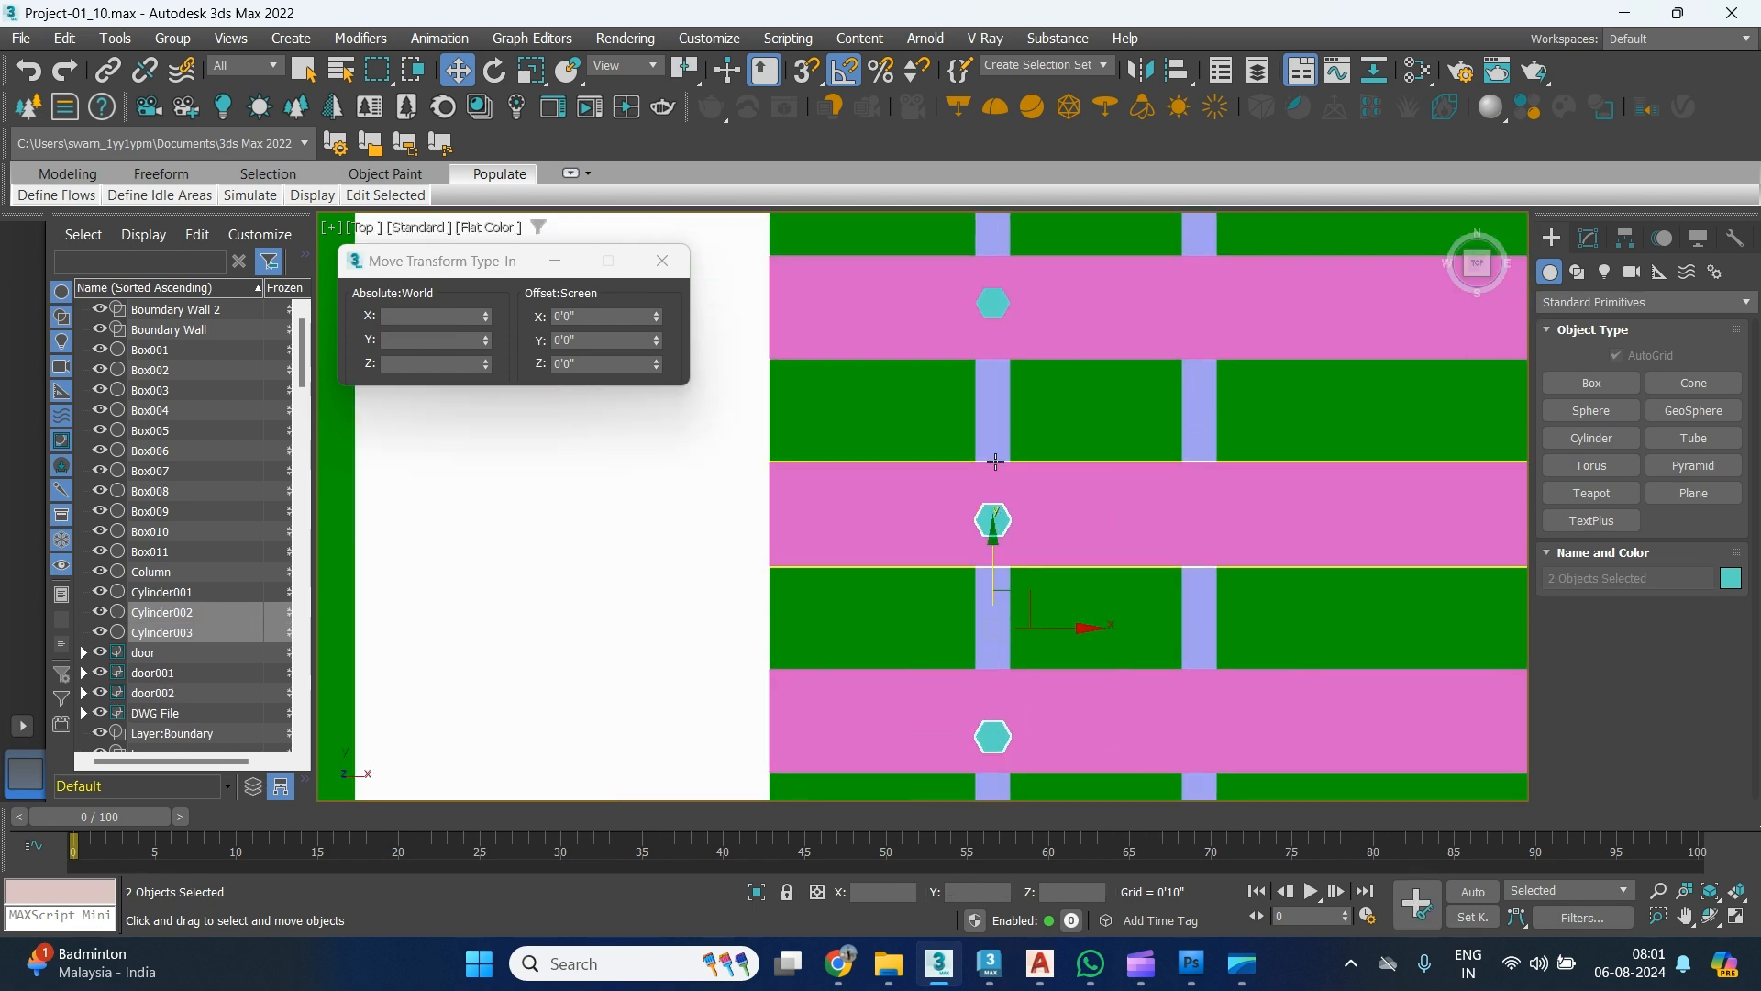
ctrl+click(998, 306)
scroll(971, 464, down, 3)
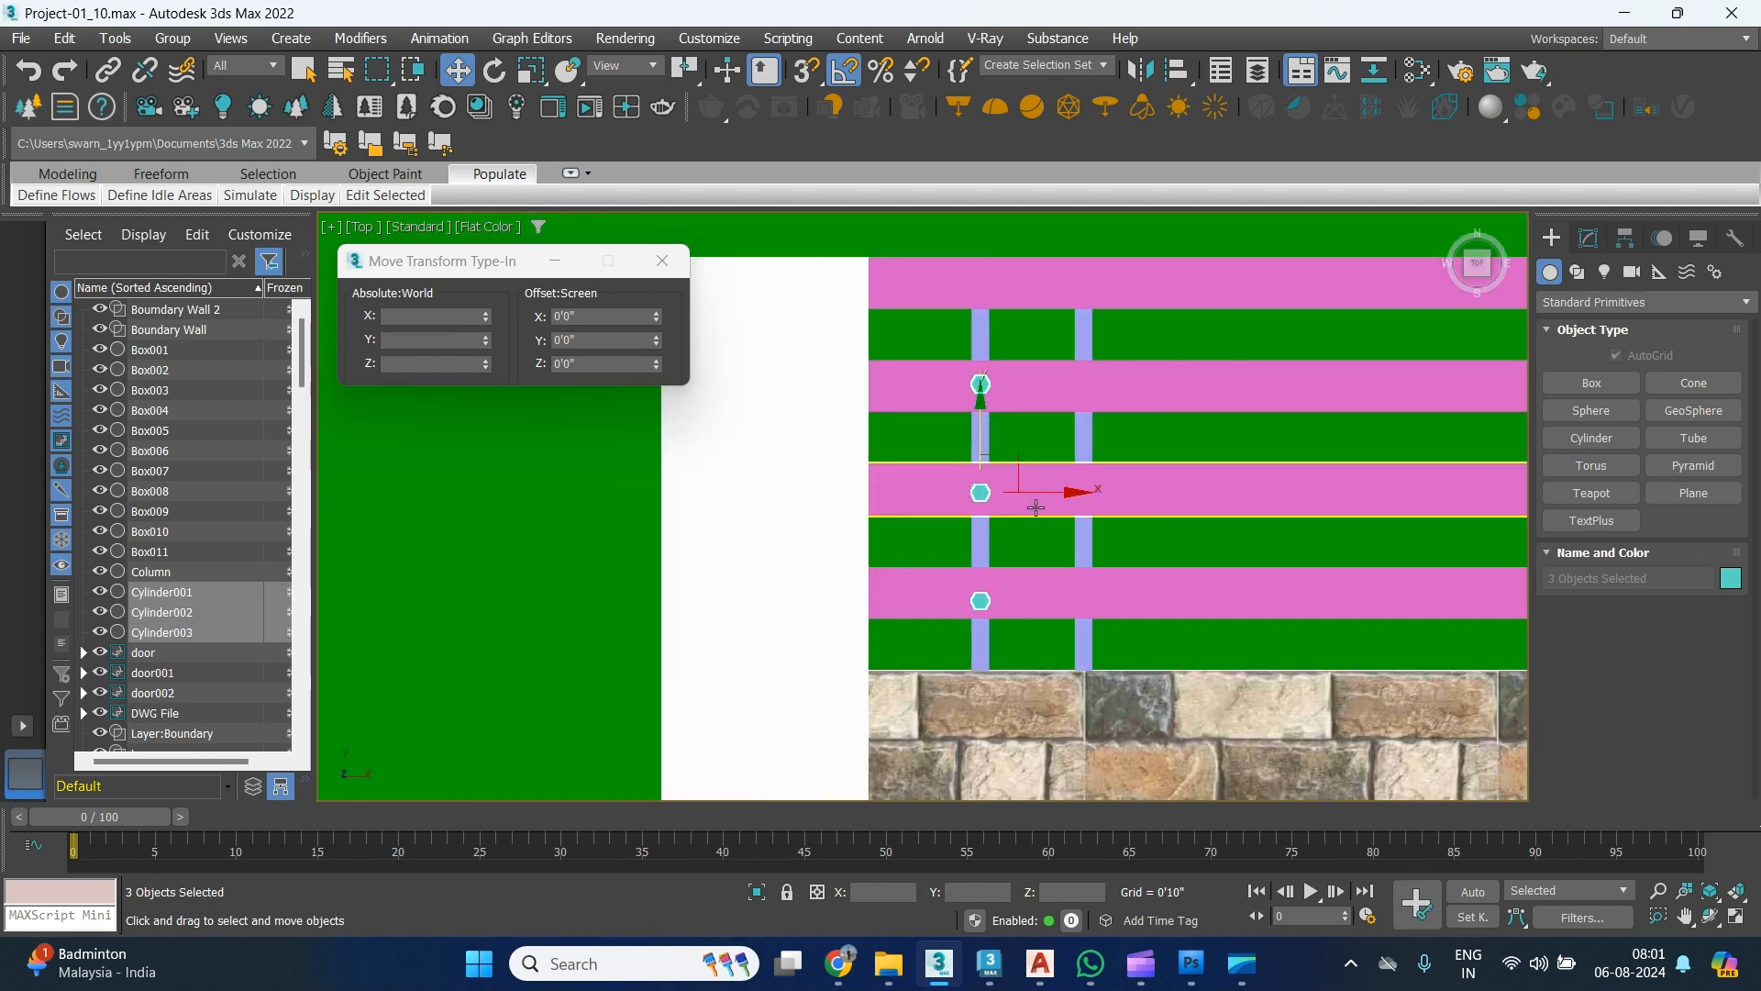
key(F3)
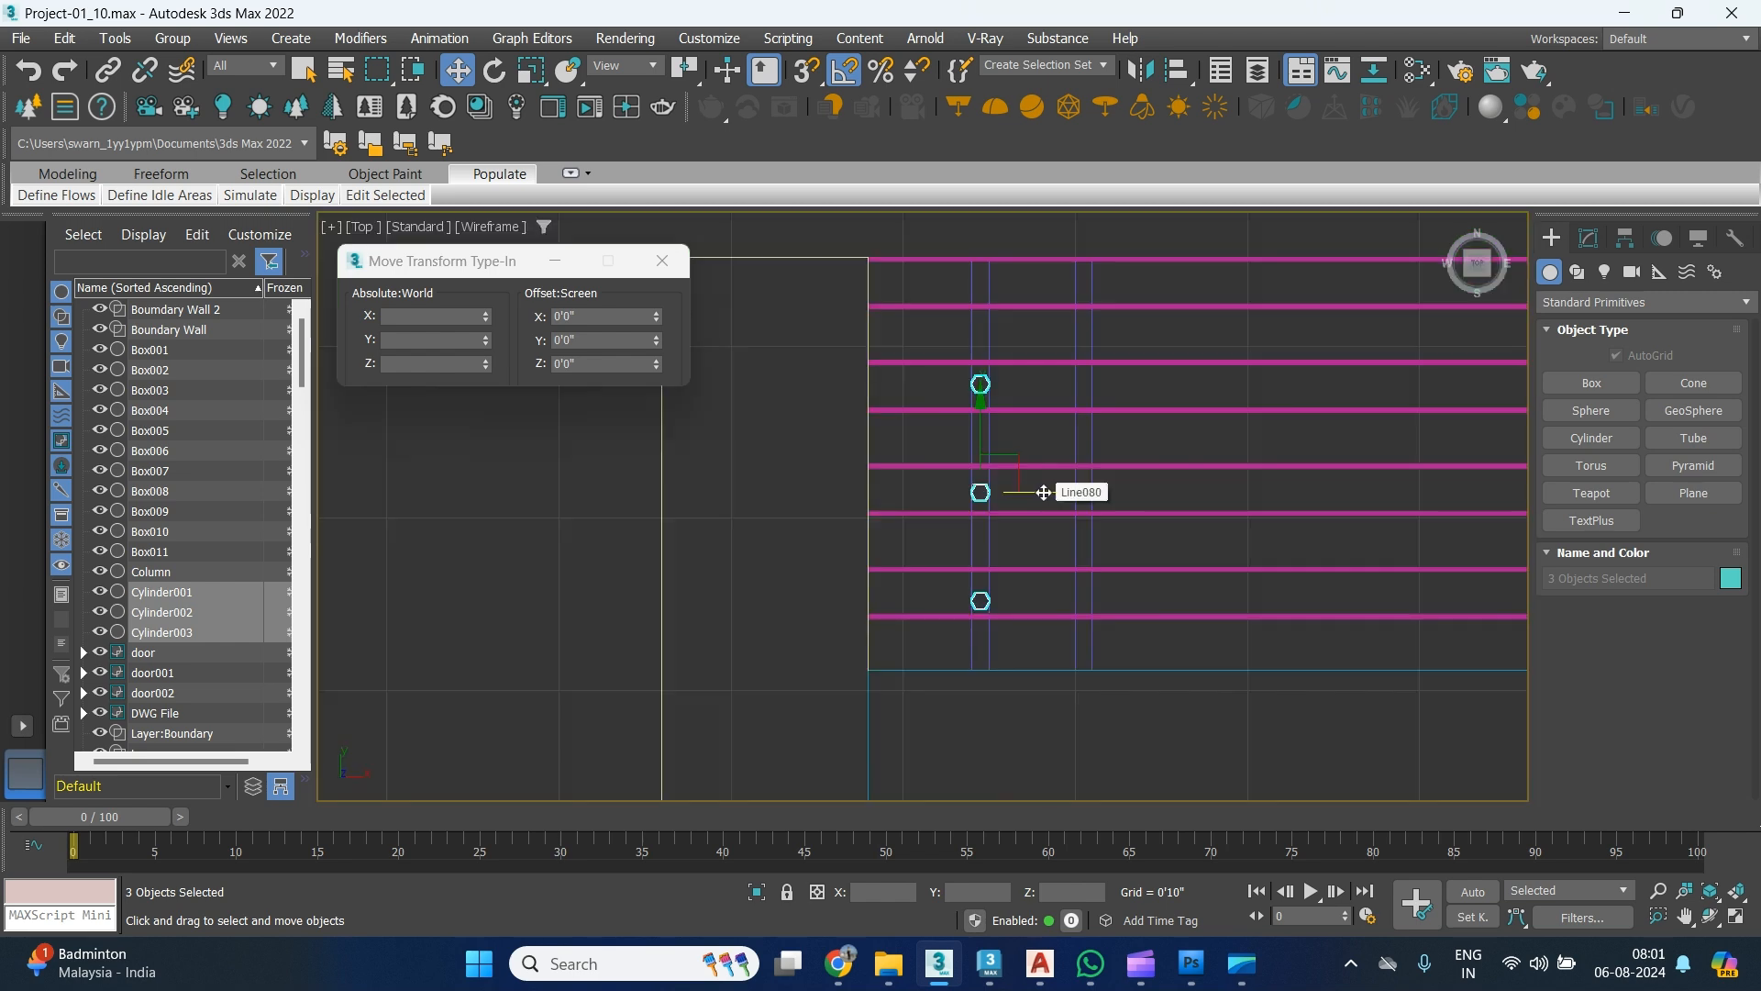
scroll(1044, 492, up, 4)
middle_drag(975, 531, 796, 587)
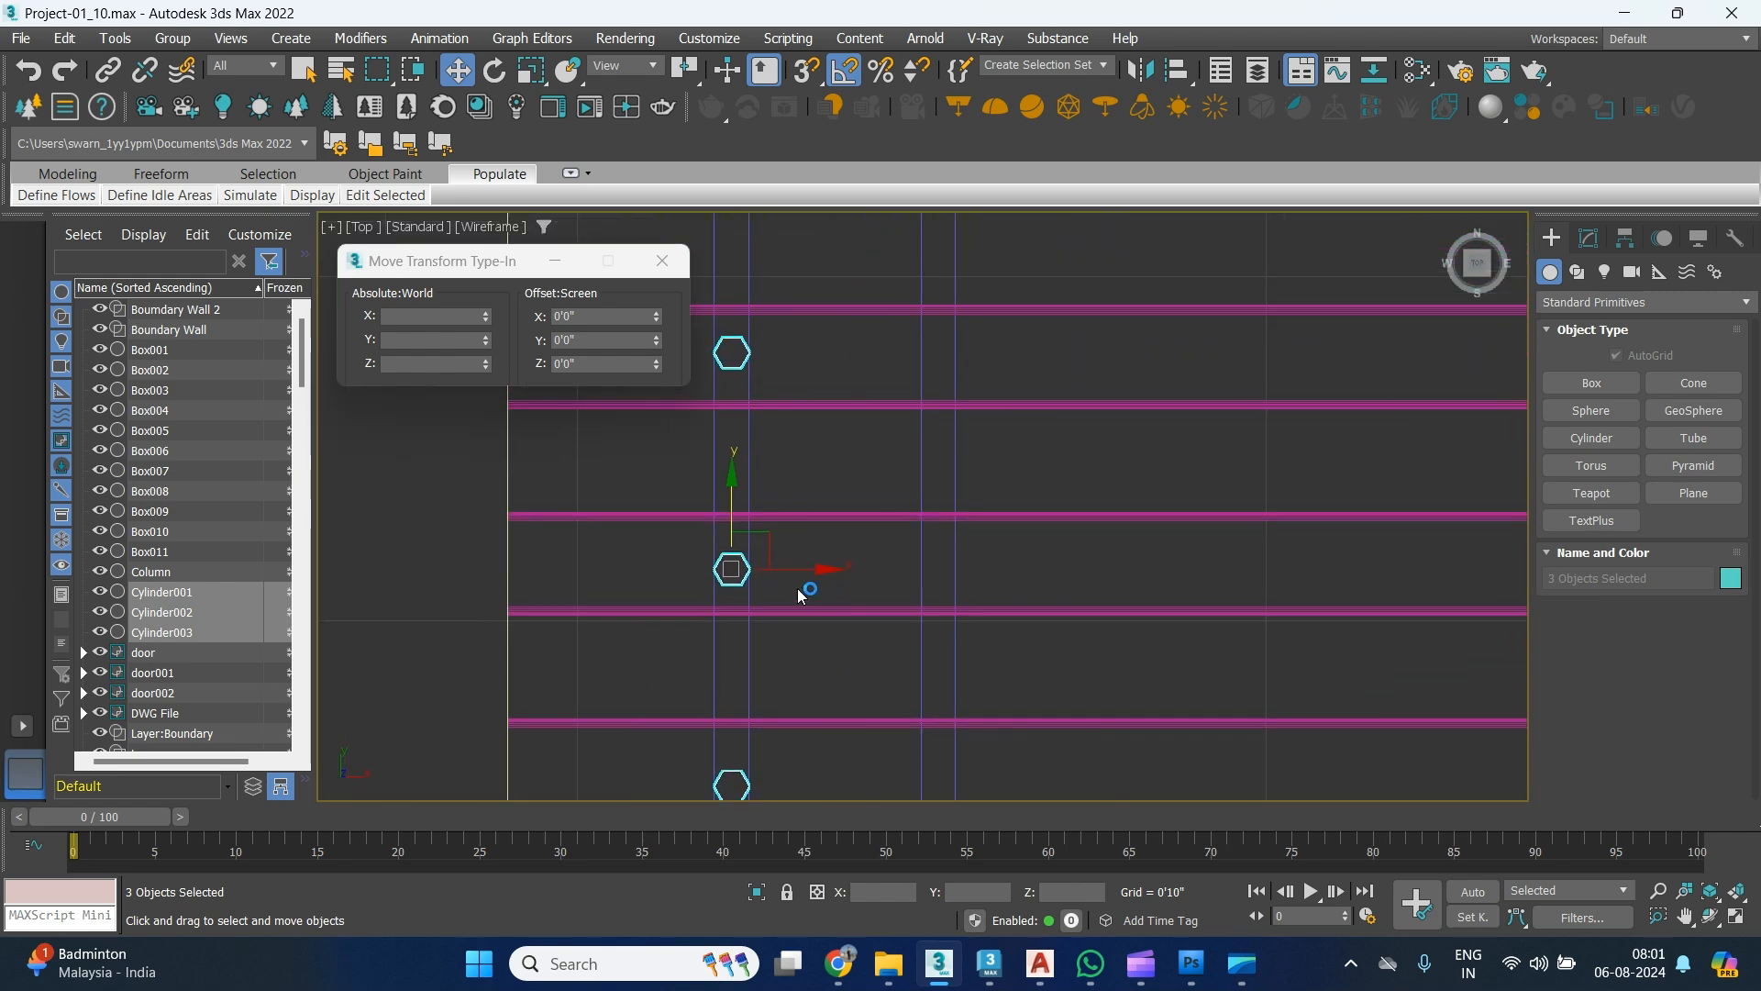
drag(796, 568, 999, 562)
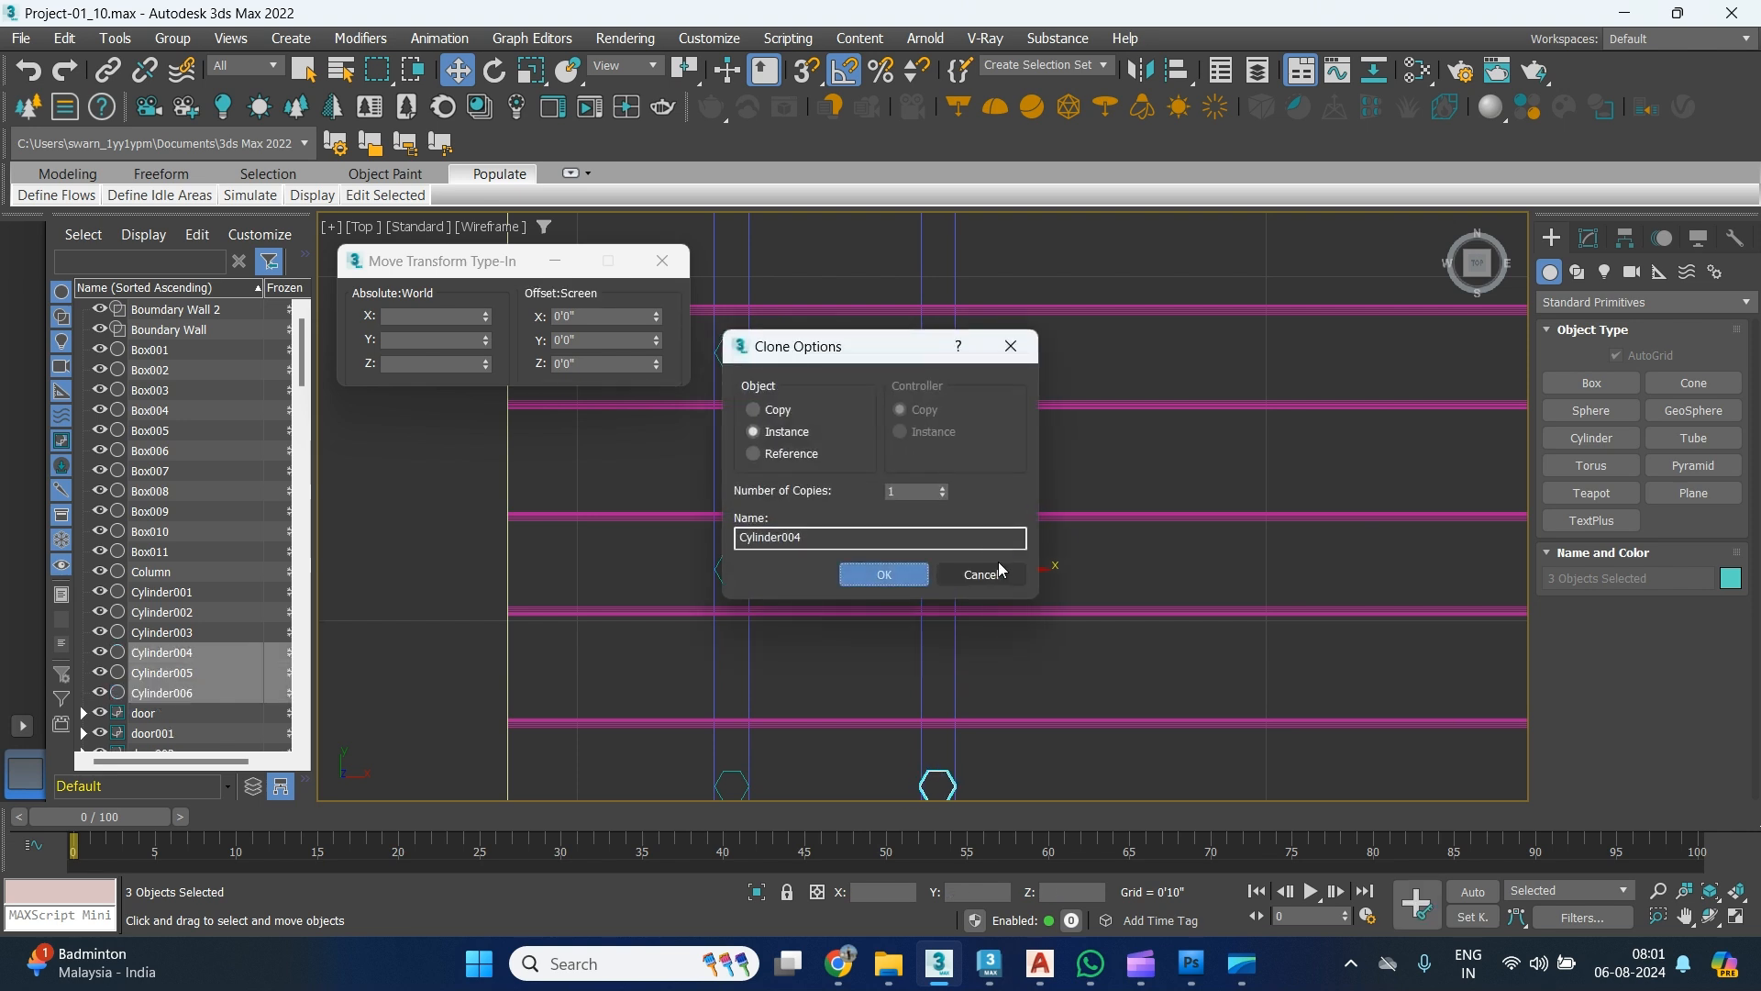
key(Return)
Select both uprights with their six bolts and group them under the default name.
scroll(993, 565, down, 2)
scroll(994, 566, down, 2)
ctrl+drag(888, 448, 848, 468)
ctrl+drag(896, 561, 841, 588)
ctrl+drag(884, 663, 844, 689)
ctrl+drag(967, 683, 965, 686)
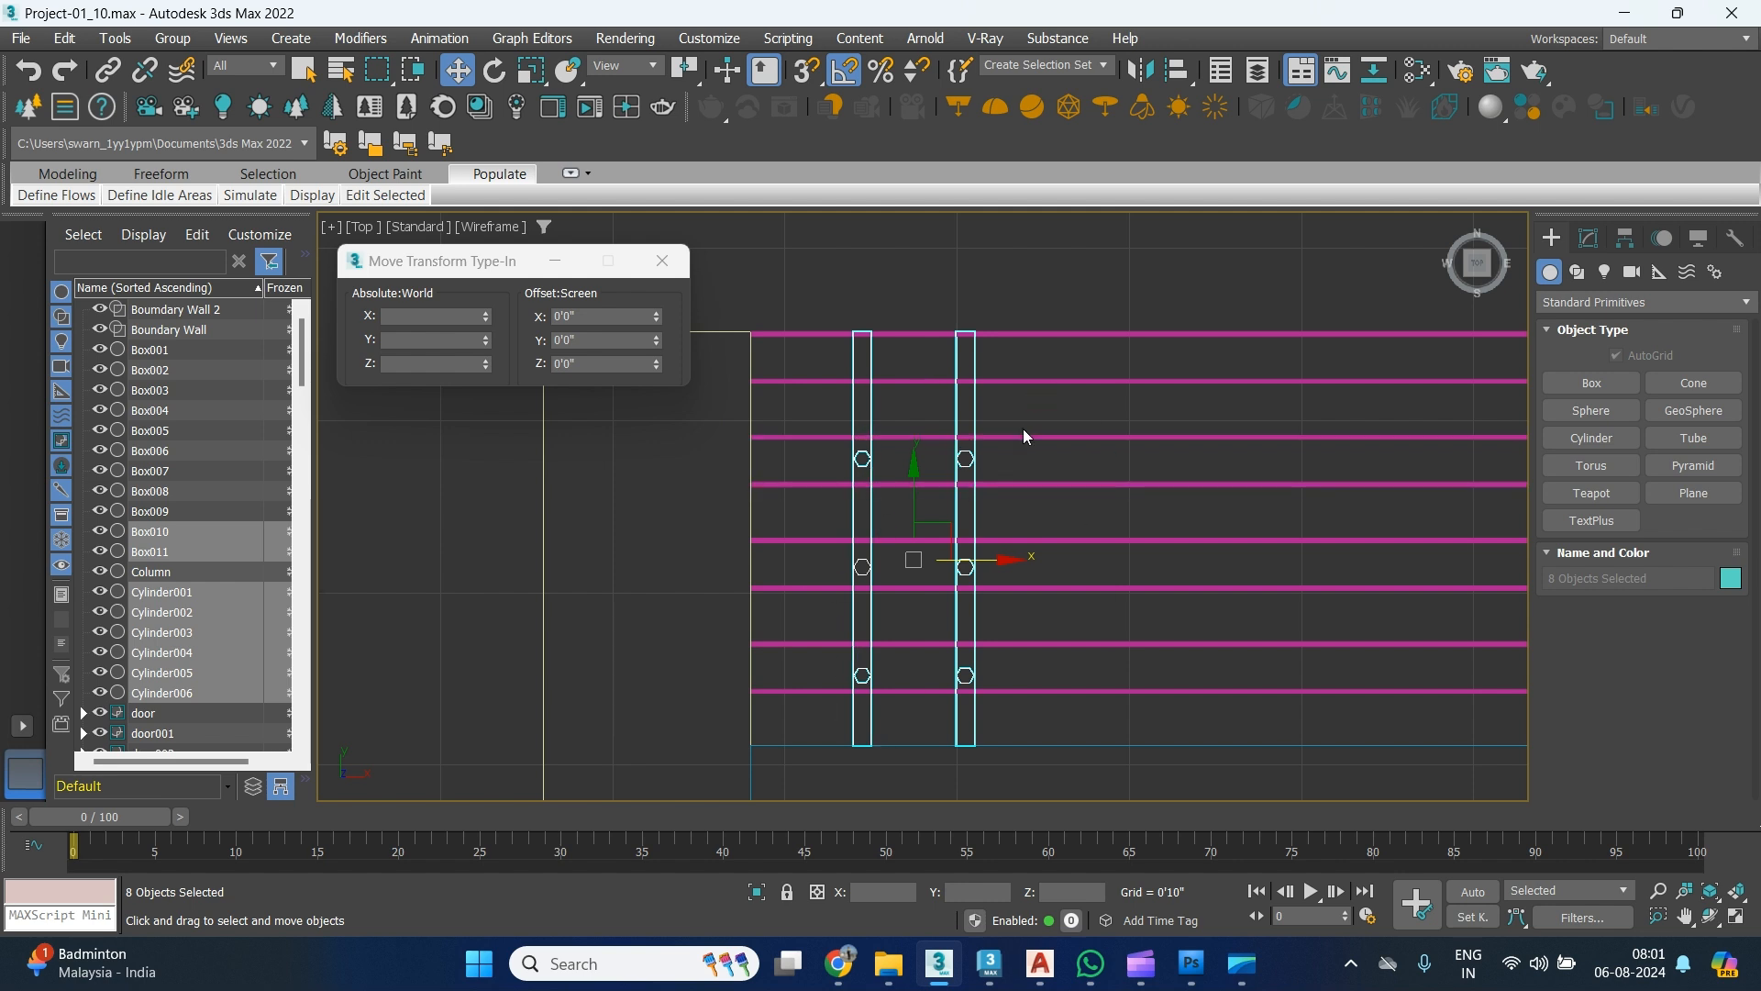
click(174, 41)
click(188, 71)
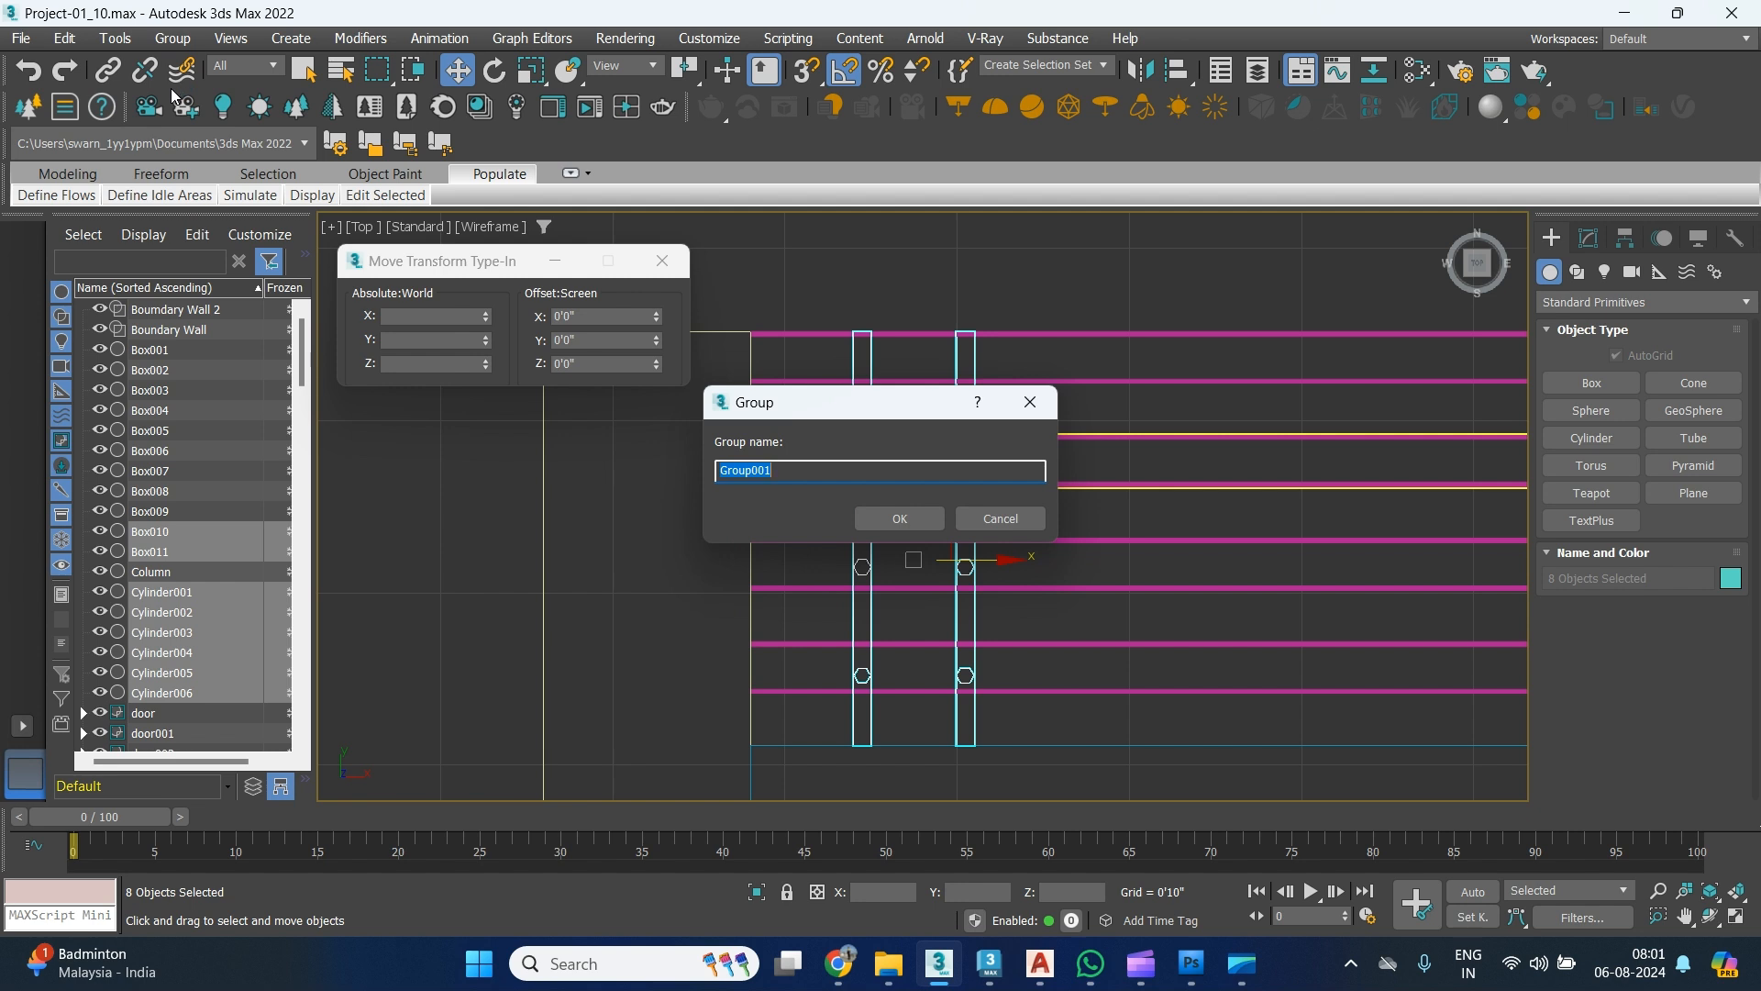
key(Return)
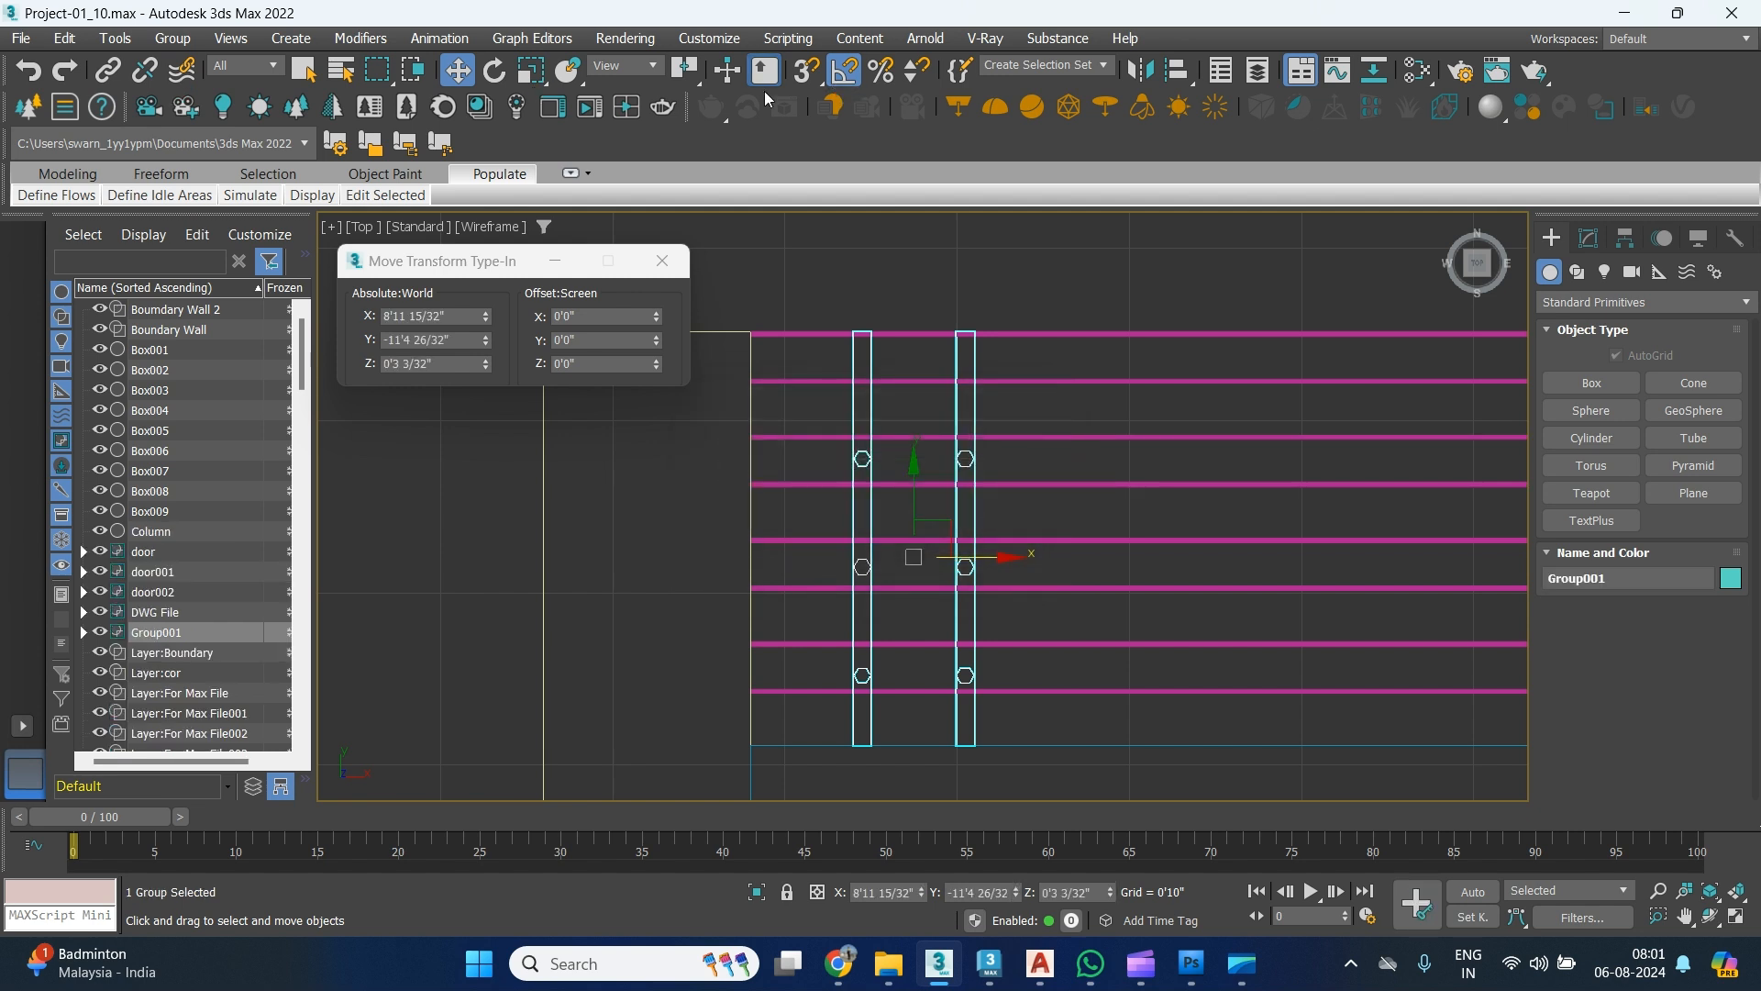
Clone the upright group along X as an instance beside the next pillar, at X about 15'4 21/32".
scroll(852, 578, down, 2)
middle_drag(923, 673, 735, 650)
scroll(792, 635, down, 2)
shift+drag(652, 564, 1315, 569)
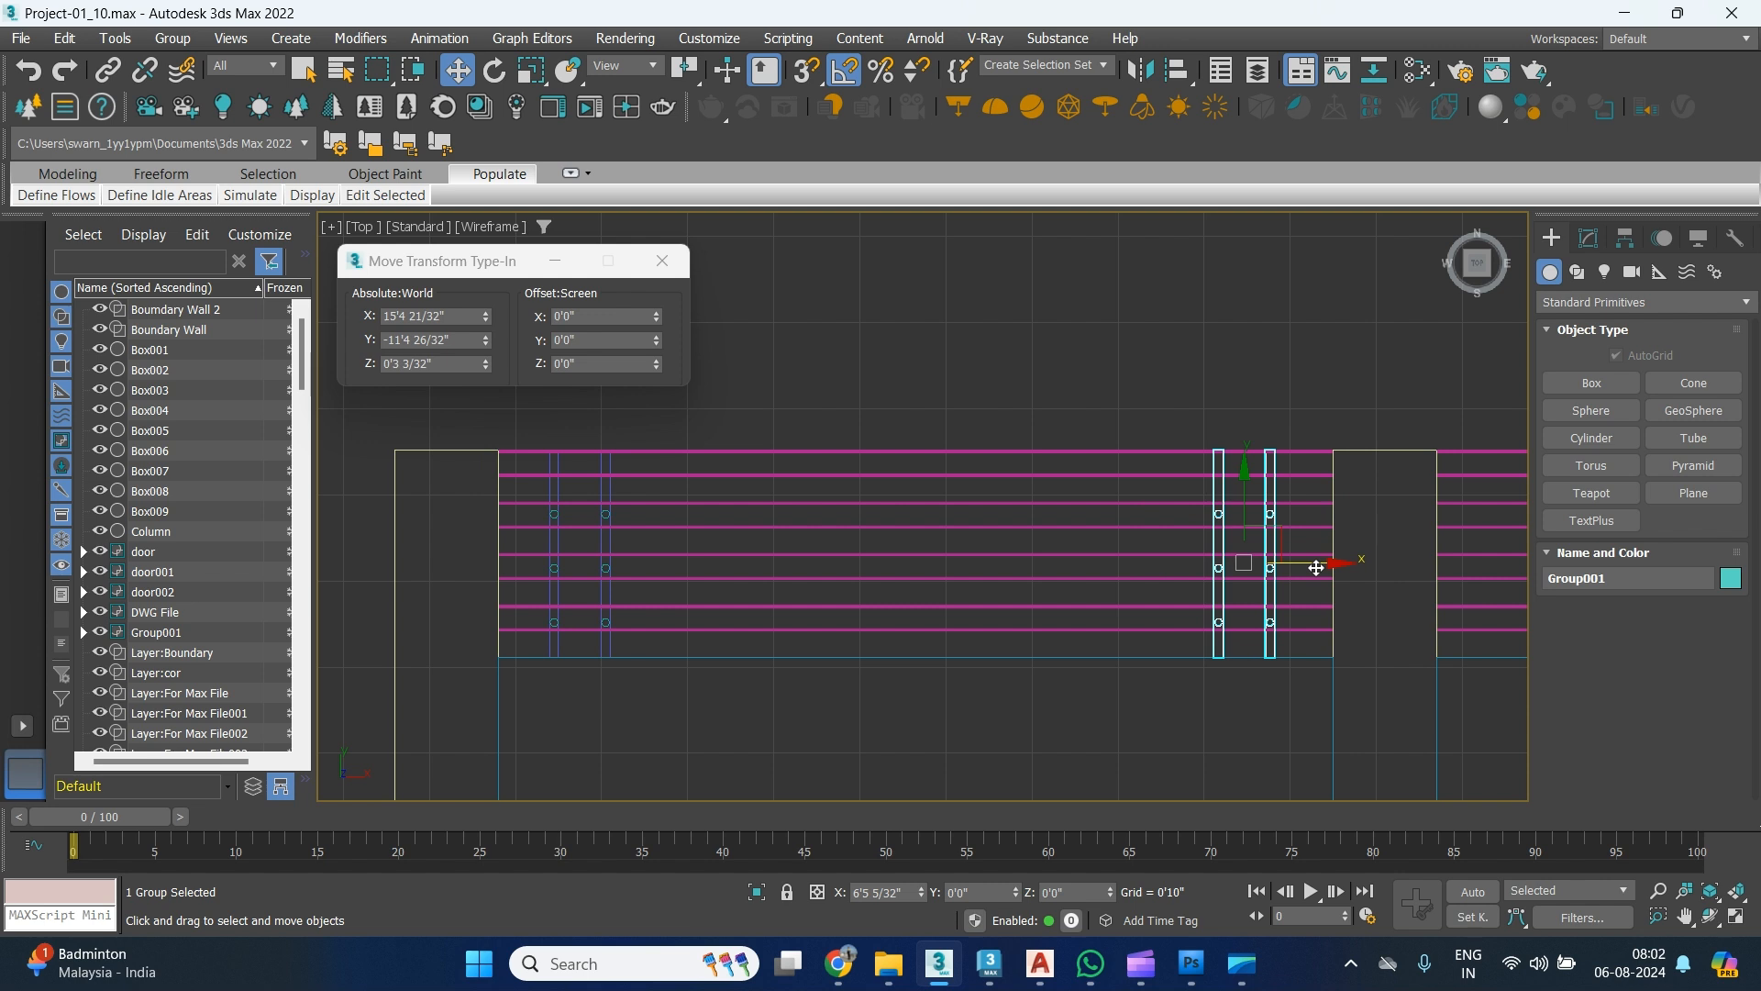
shift+drag(1315, 568, 1317, 572)
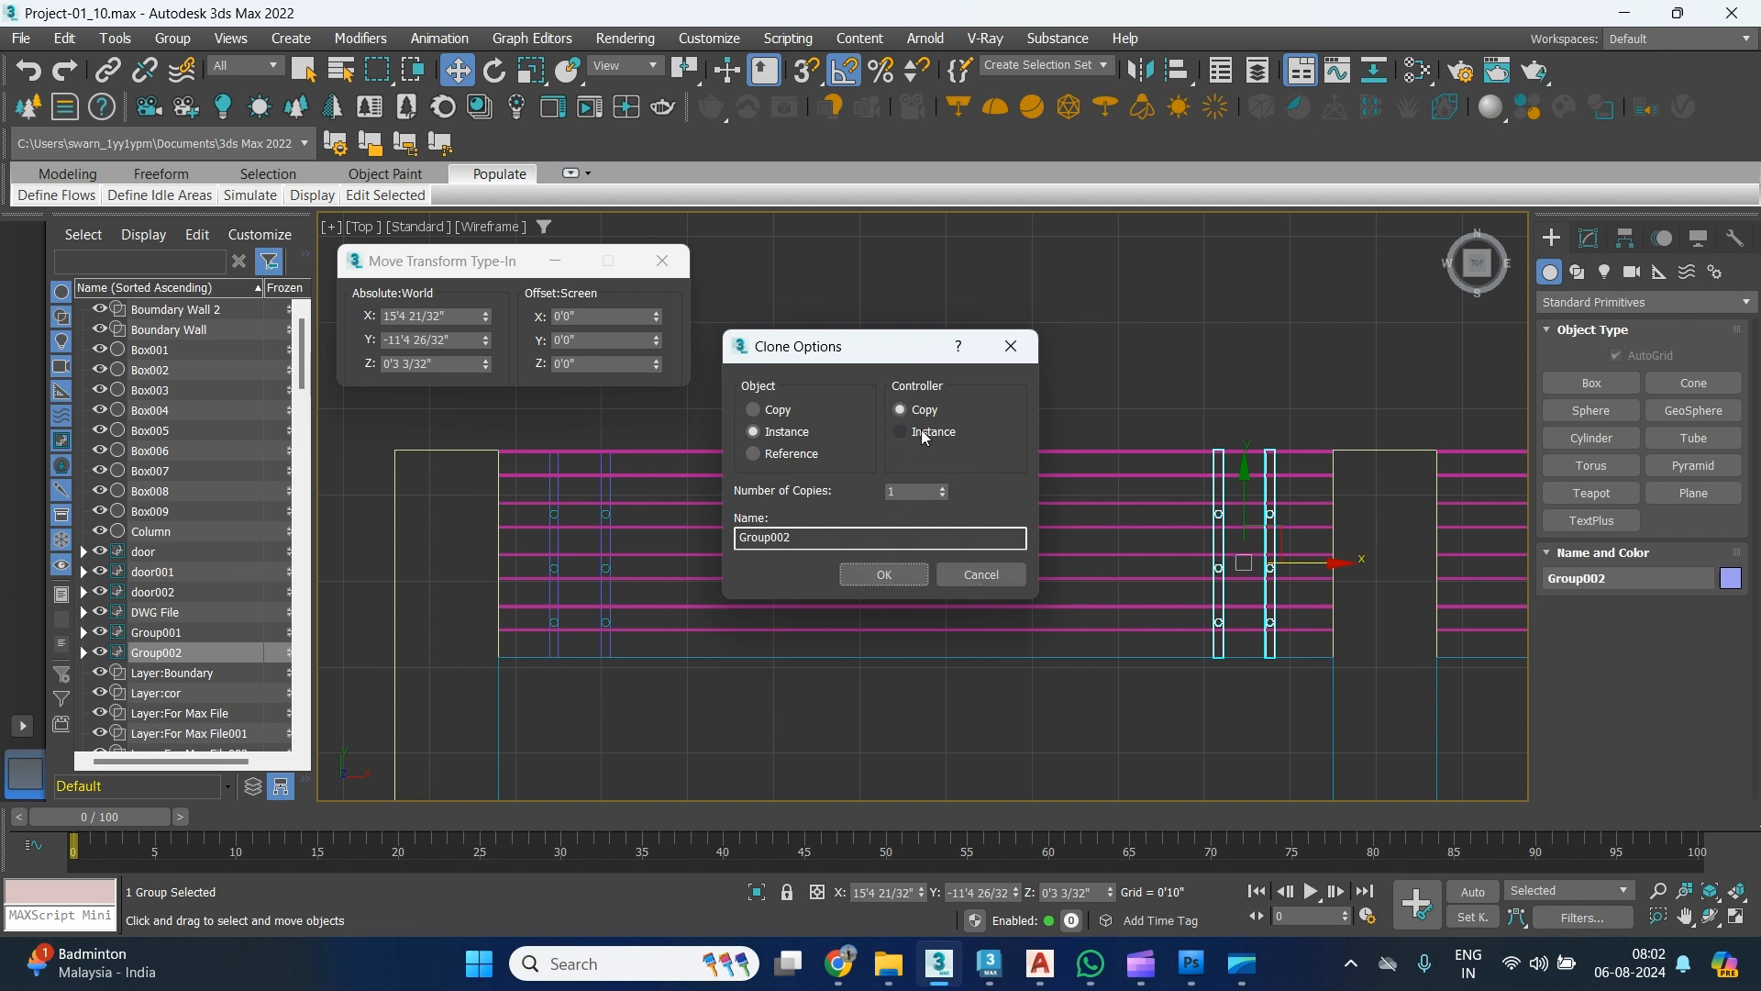
click(897, 575)
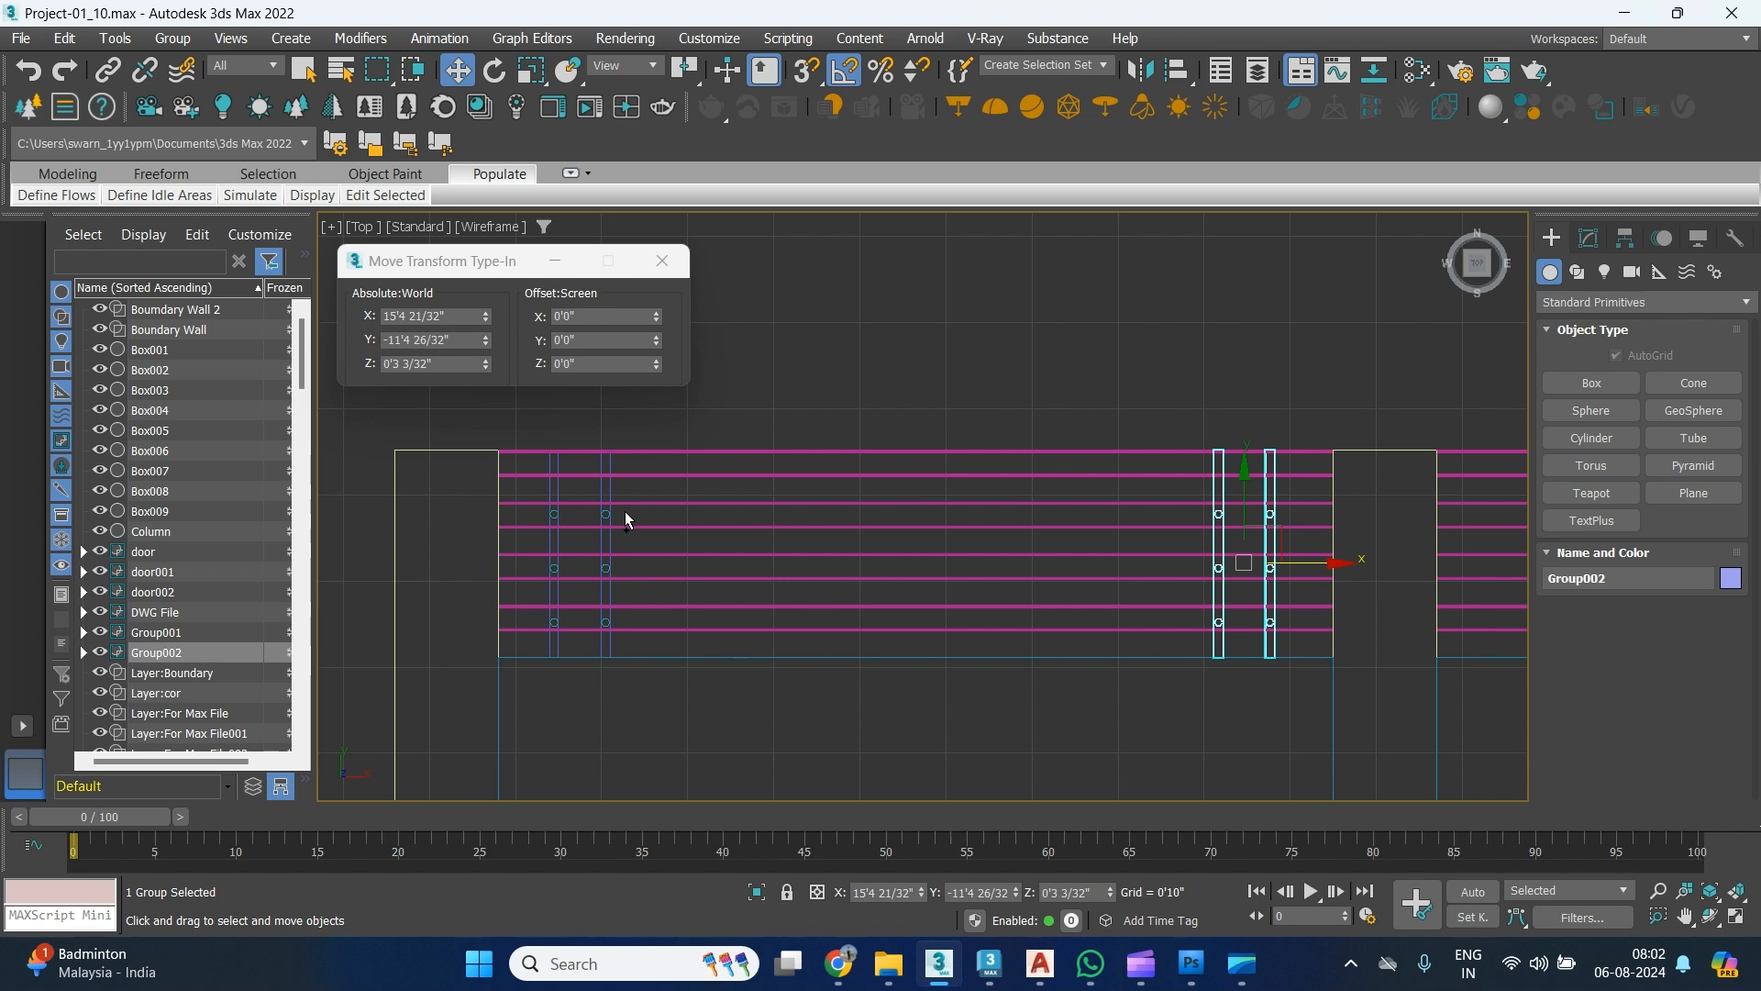
Select both upright groups in the first bay and clone them along X as instances into the second and third railing bays.
ctrl+click(604, 522)
key(z)
middle_drag(1000, 633, 676, 612)
scroll(639, 606, down, 2)
drag(630, 578, 963, 581)
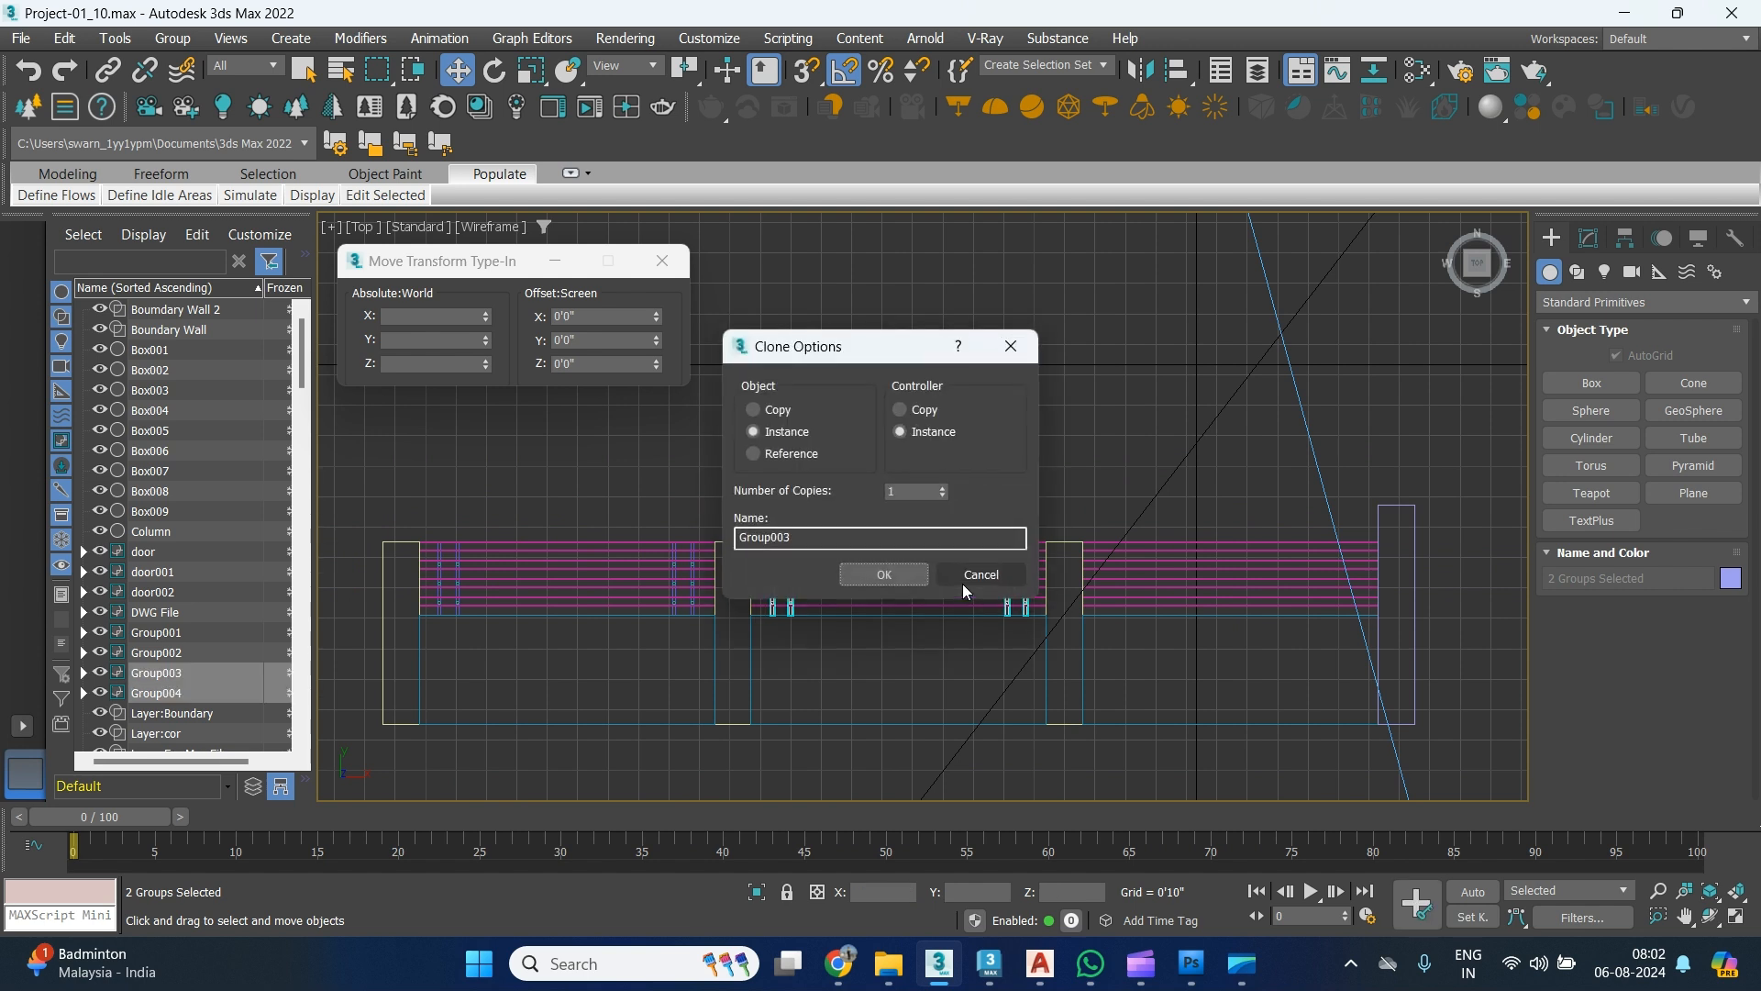
click(884, 575)
drag(972, 581, 1310, 594)
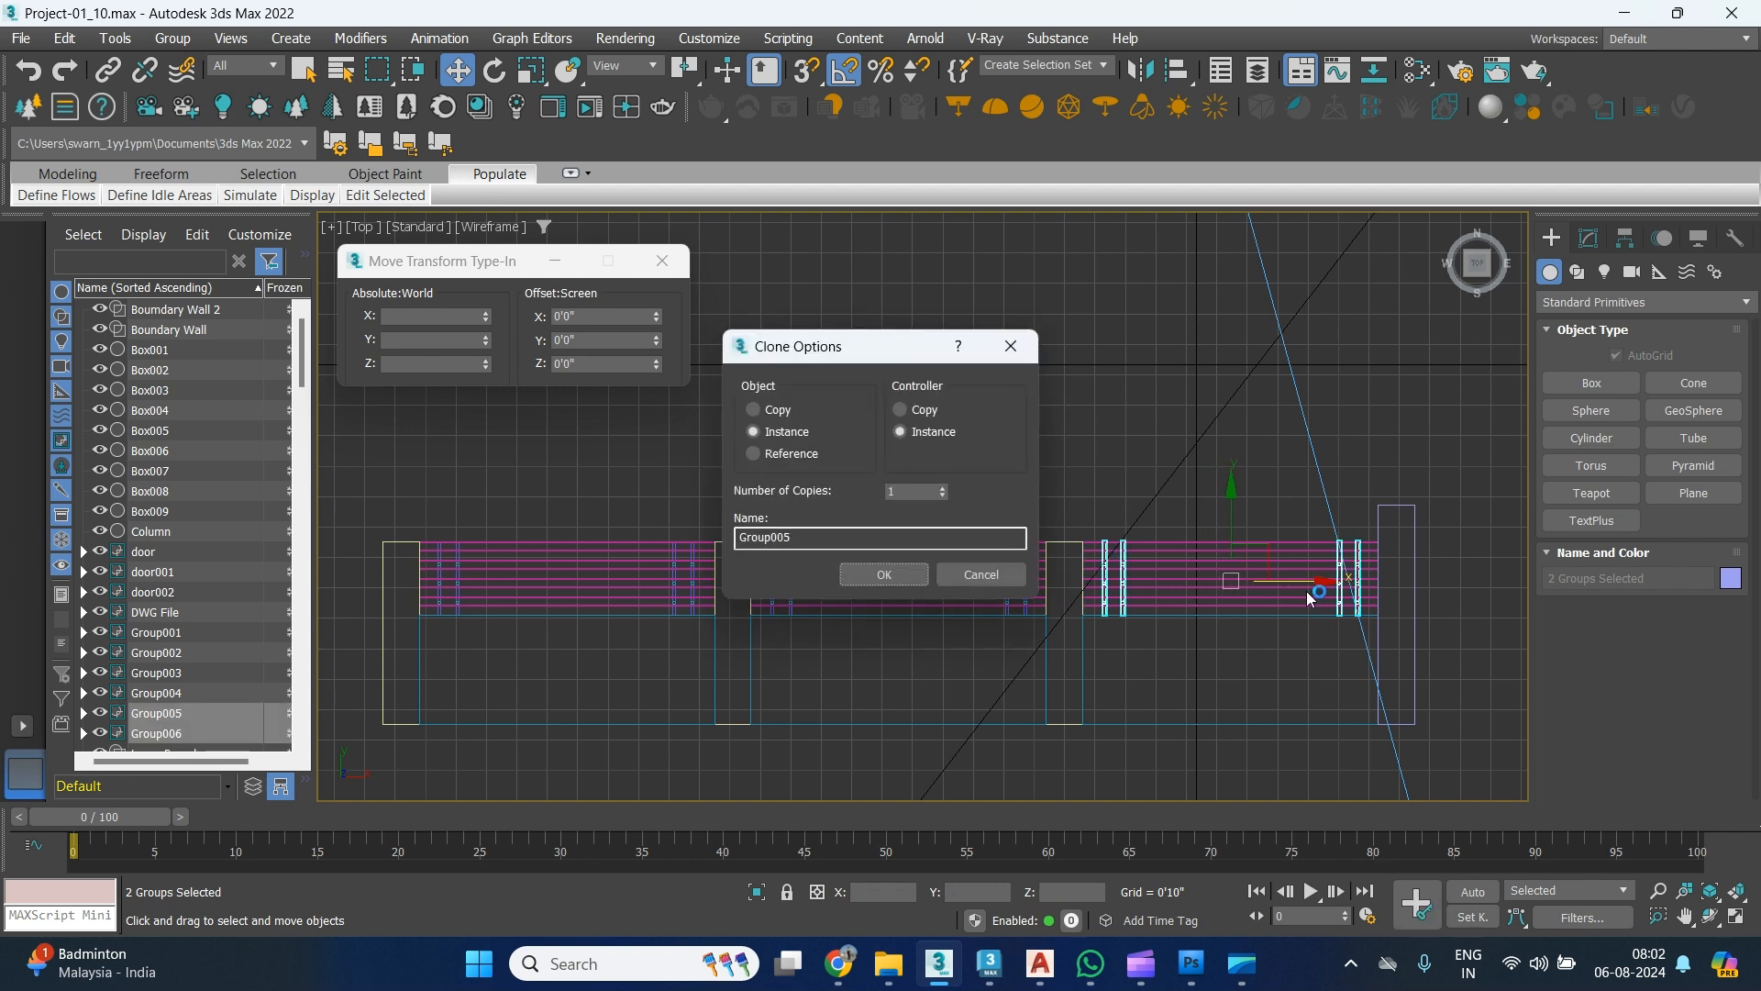
click(895, 574)
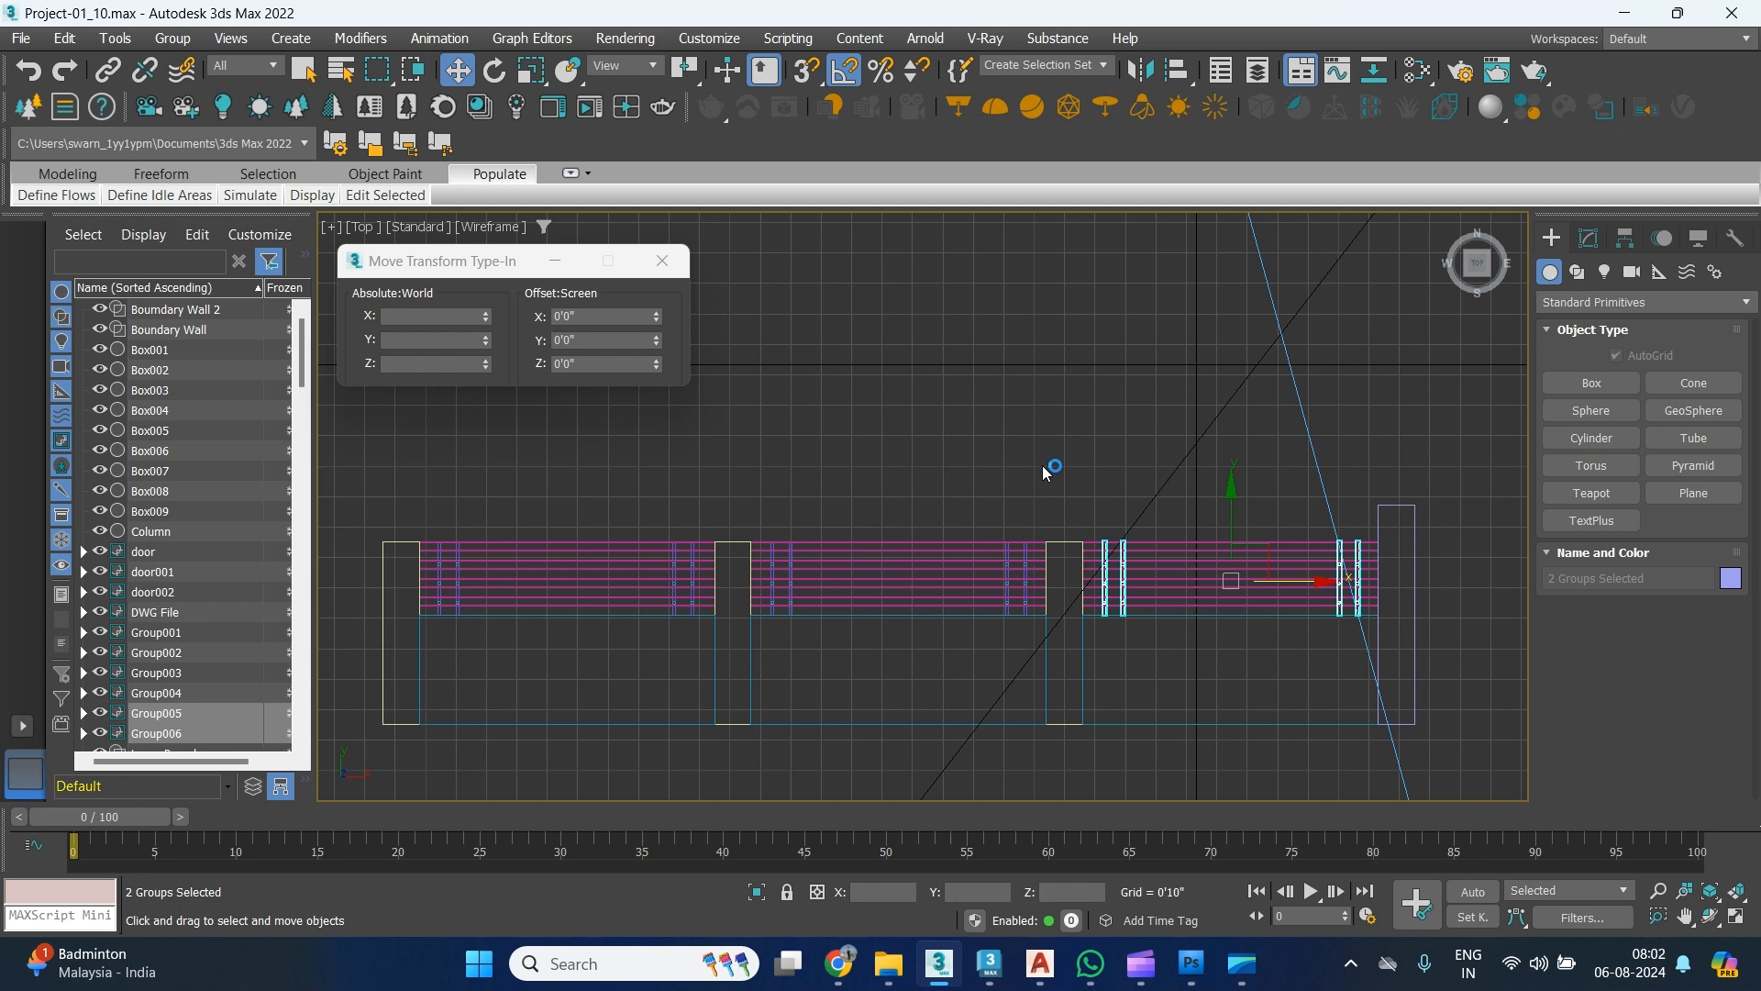
Switch to the perspective view of the boundary wall and open the Slate Material Editor.
key(p)
scroll(975, 519, down, 5)
middle_drag(1111, 585, 759, 480)
scroll(818, 537, down, 6)
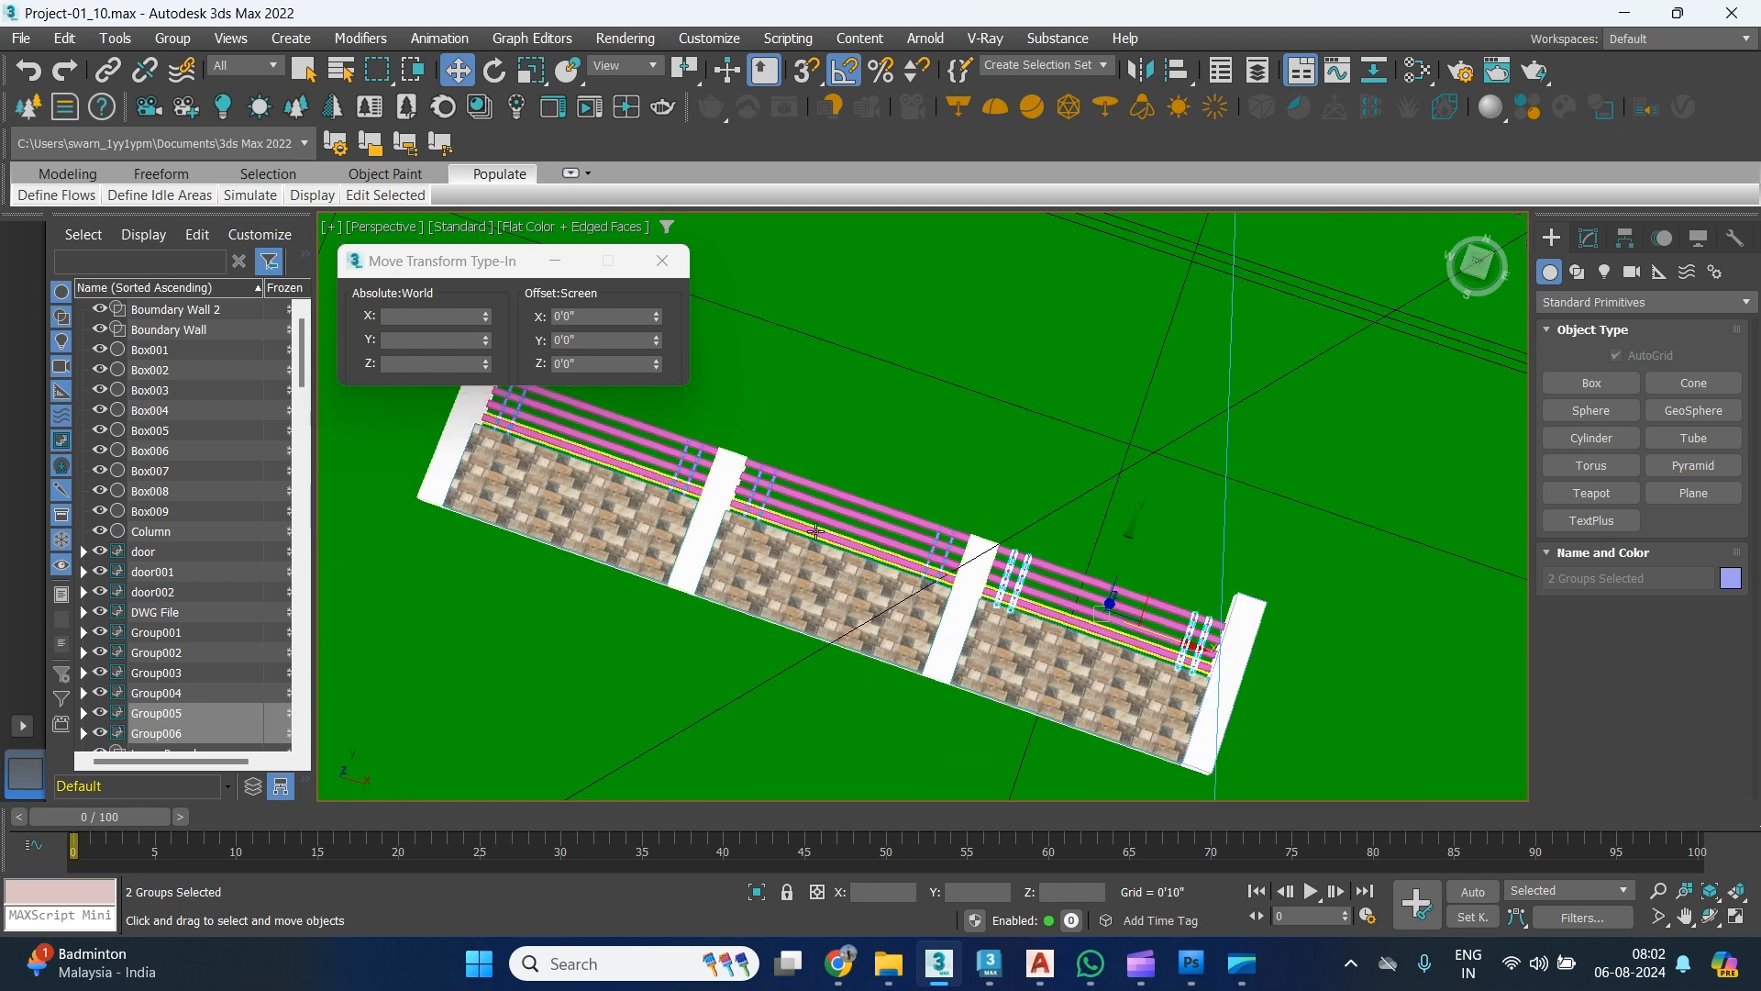
scroll(819, 537, up, 6)
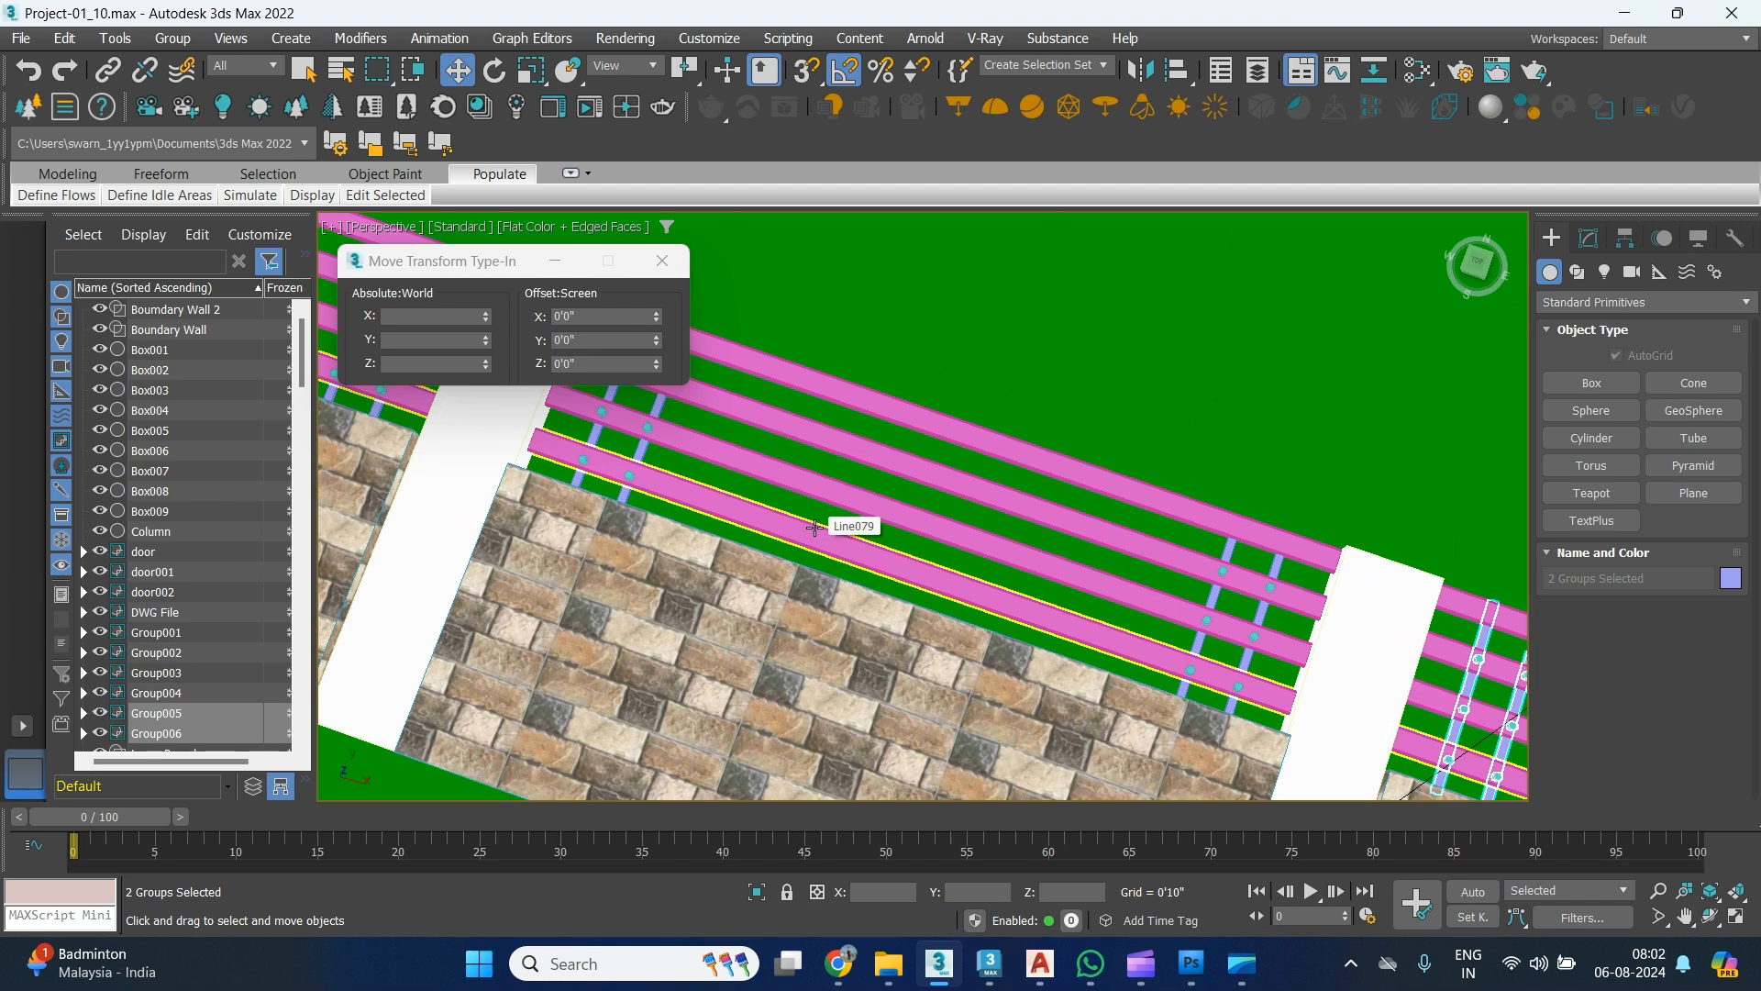
key(m)
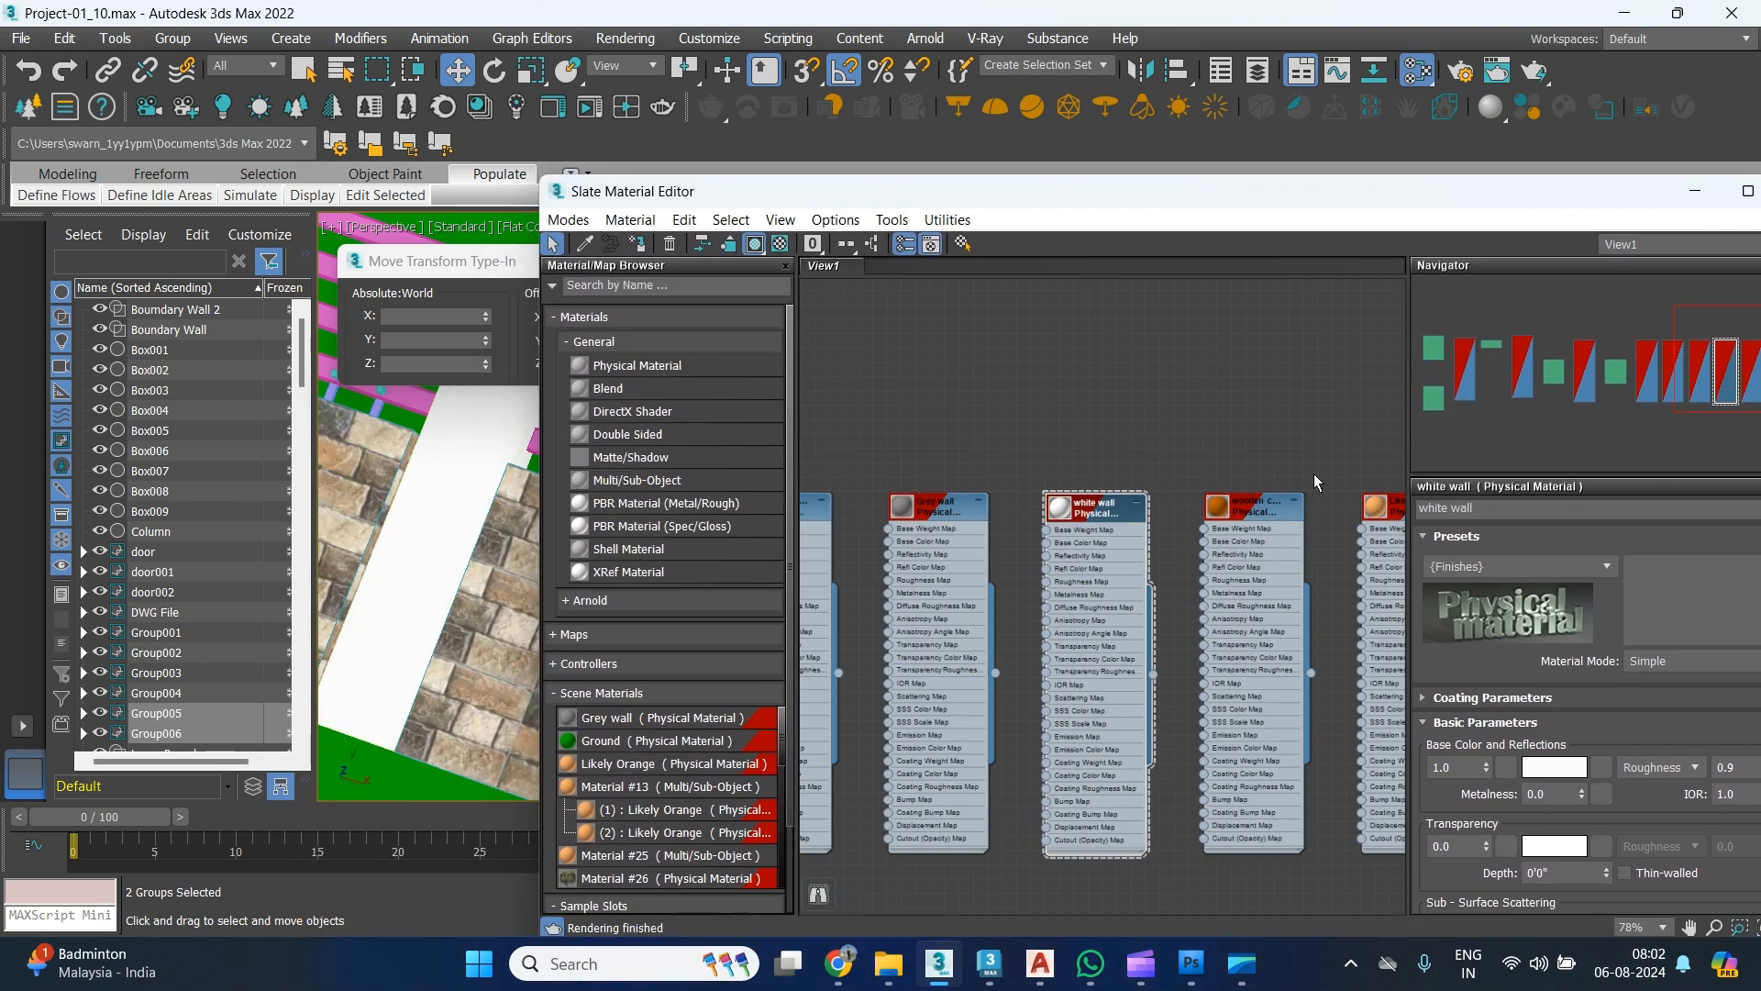
Add a new Physical Material node beside the existing tree material and set its base color to dark grey with value 0.165.
scroll(1316, 484, up, 4)
scroll(1223, 440, down, 5)
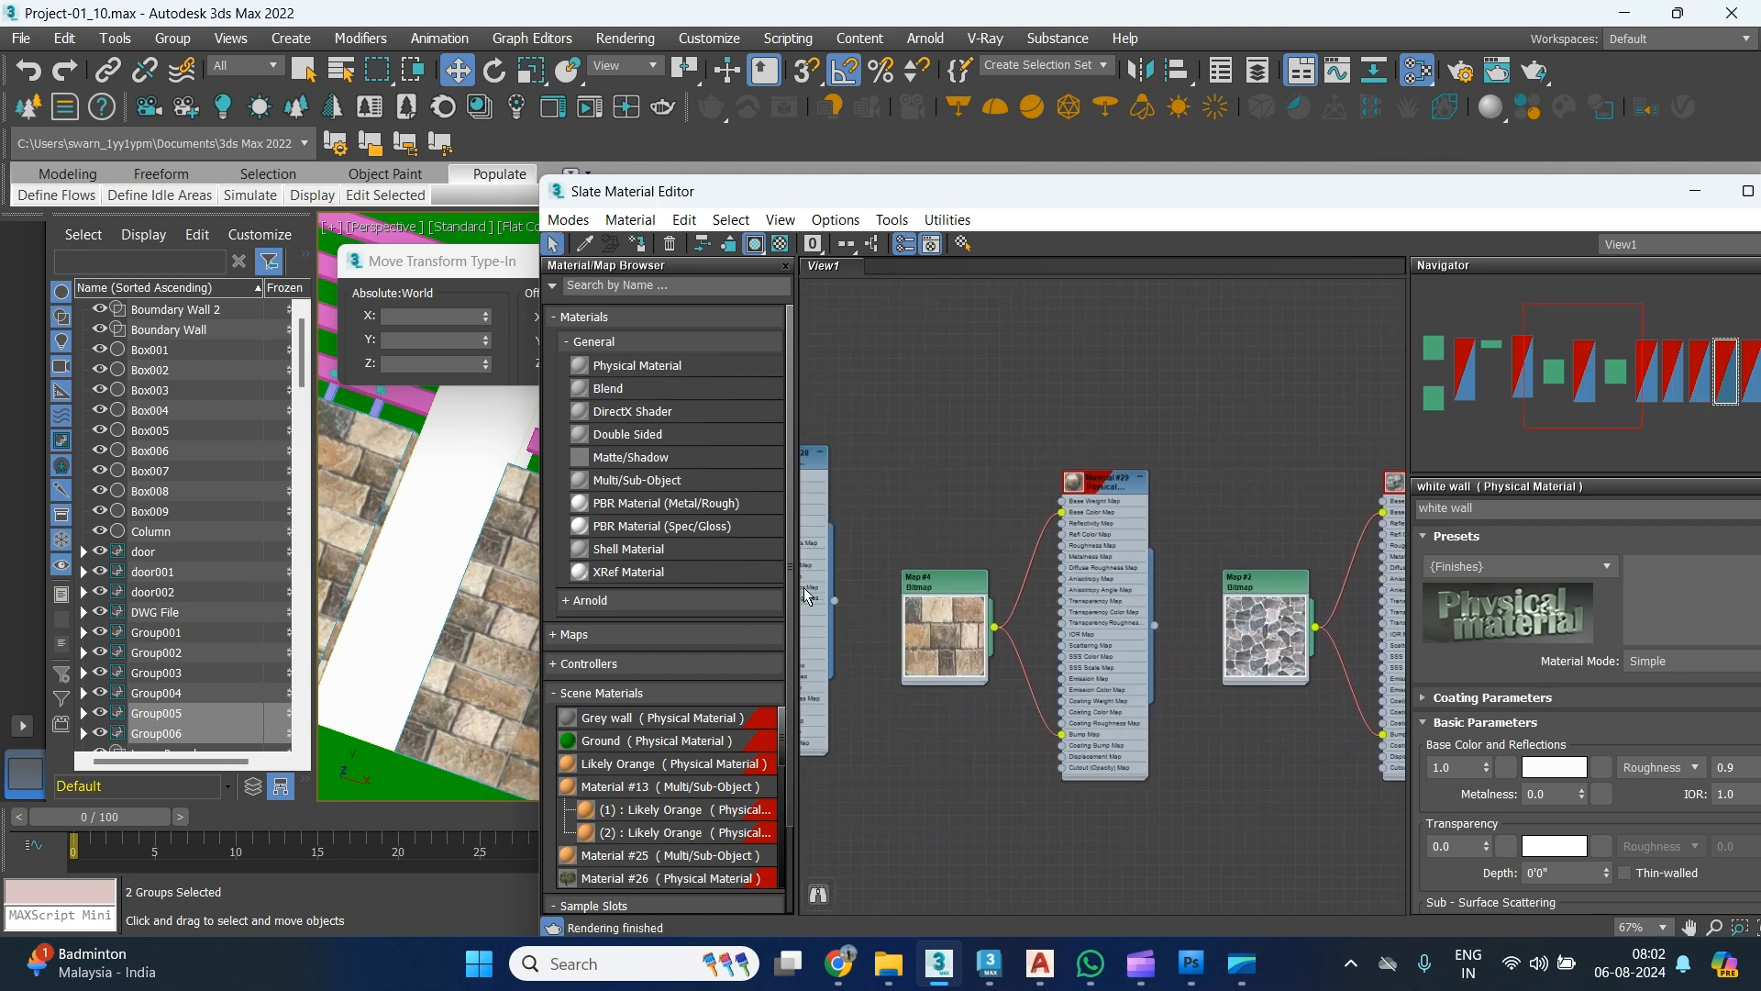
middle_drag(991, 477, 1446, 457)
scroll(1201, 421, up, 6)
scroll(1198, 417, down, 6)
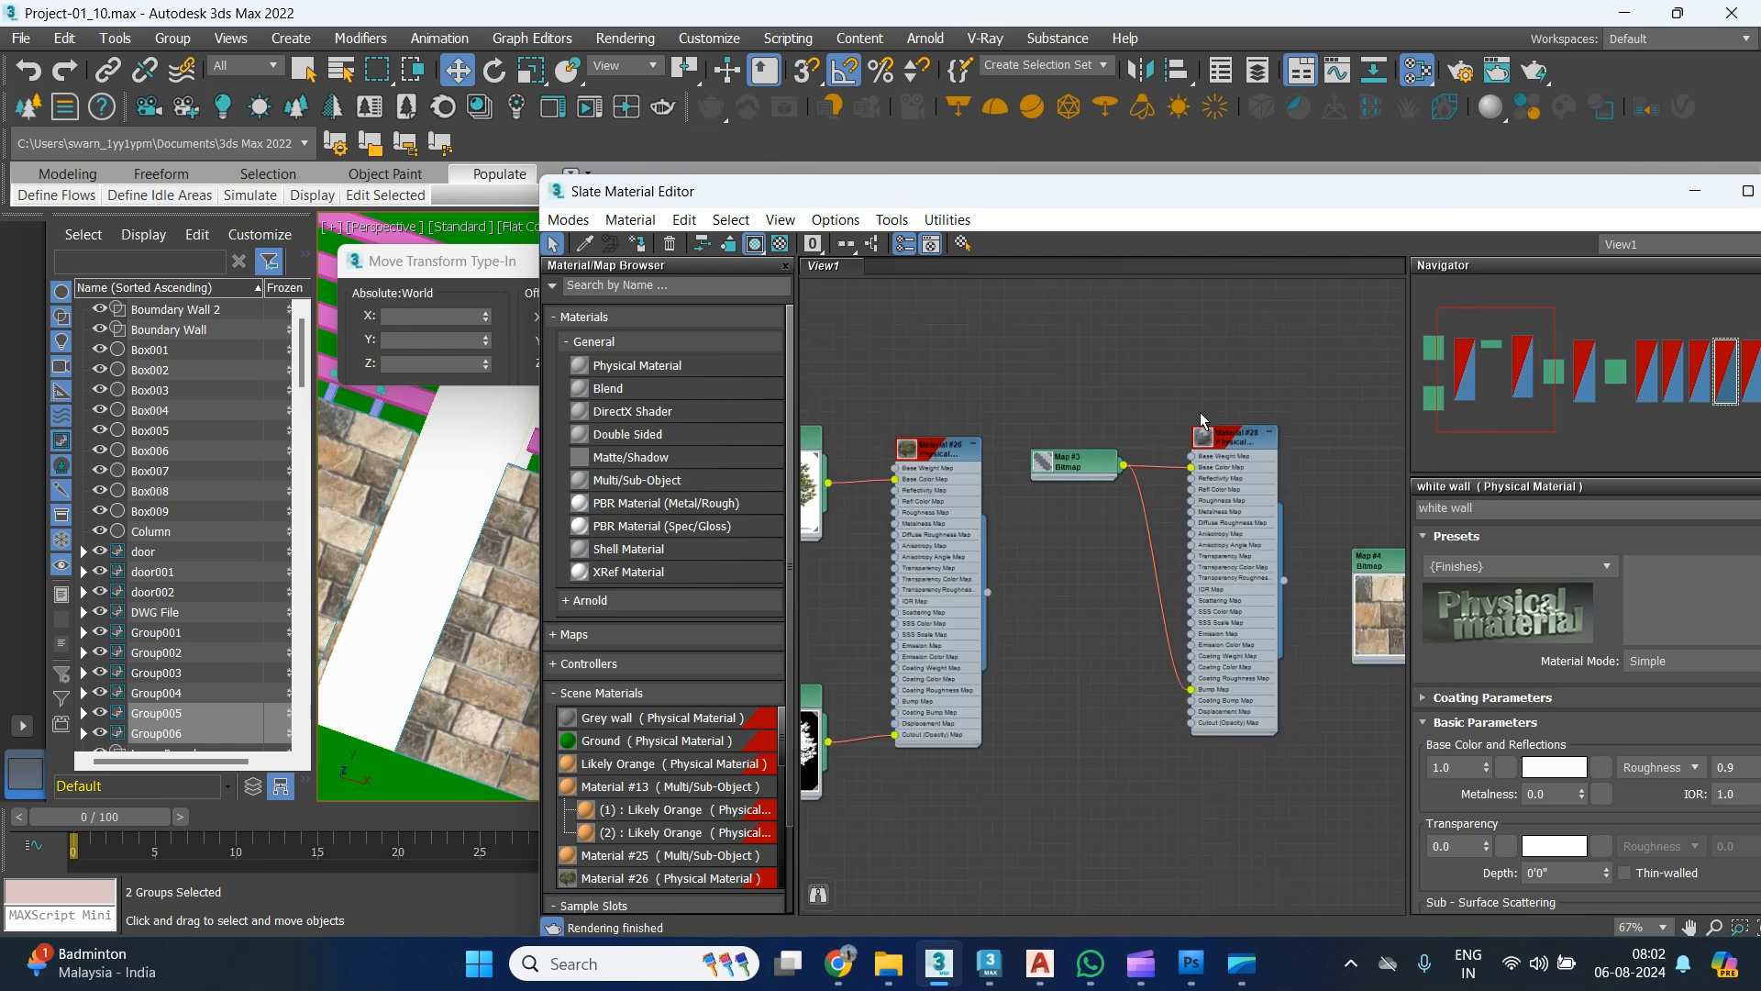
middle_drag(1077, 391, 1355, 397)
drag(633, 365, 945, 450)
scroll(942, 450, up, 3)
scroll(945, 449, up, 2)
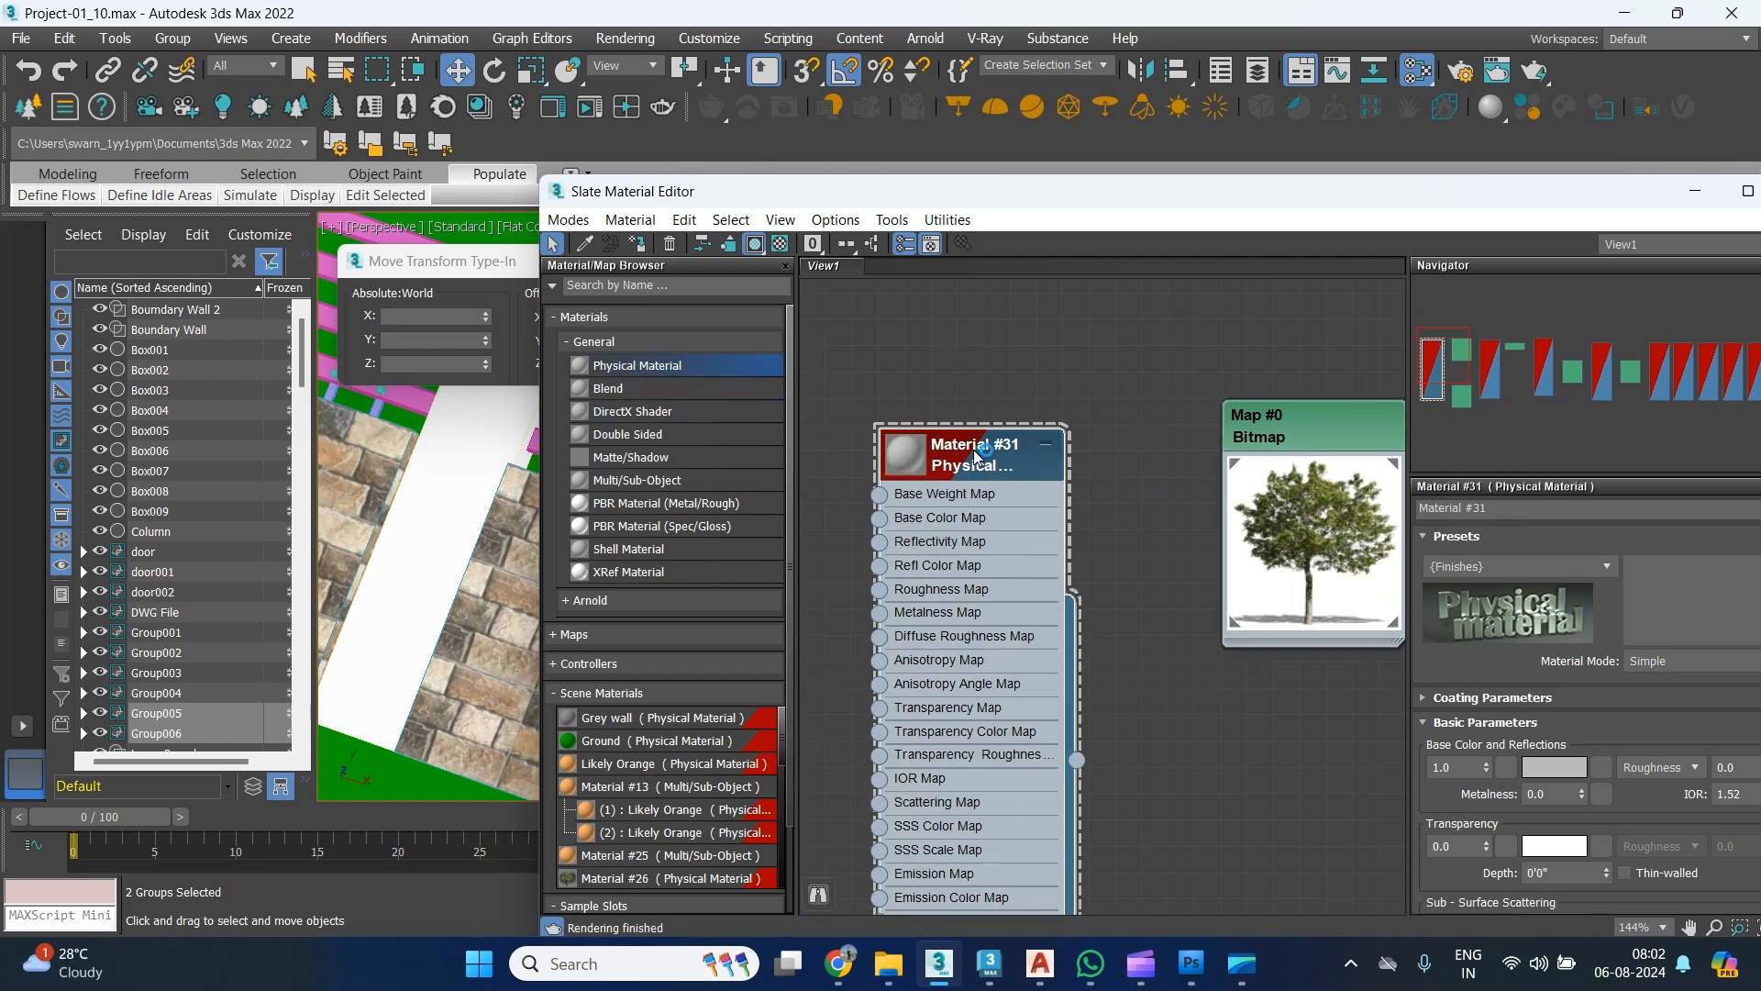
click(1561, 769)
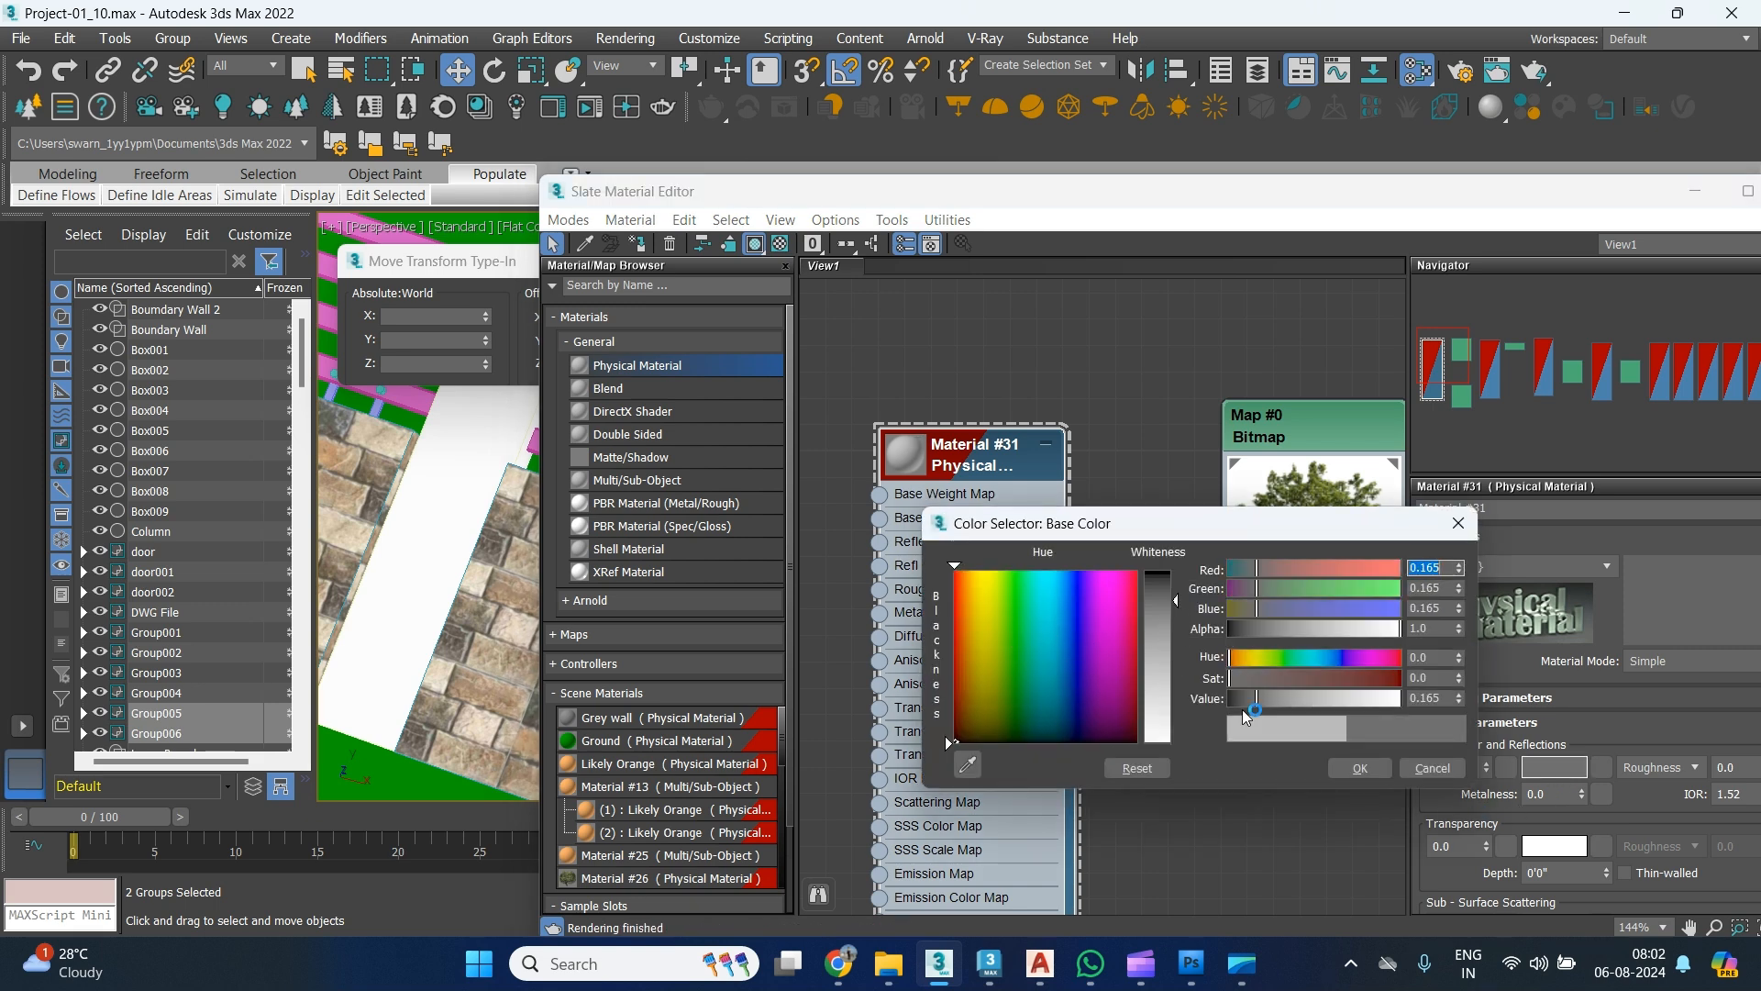
click(1360, 767)
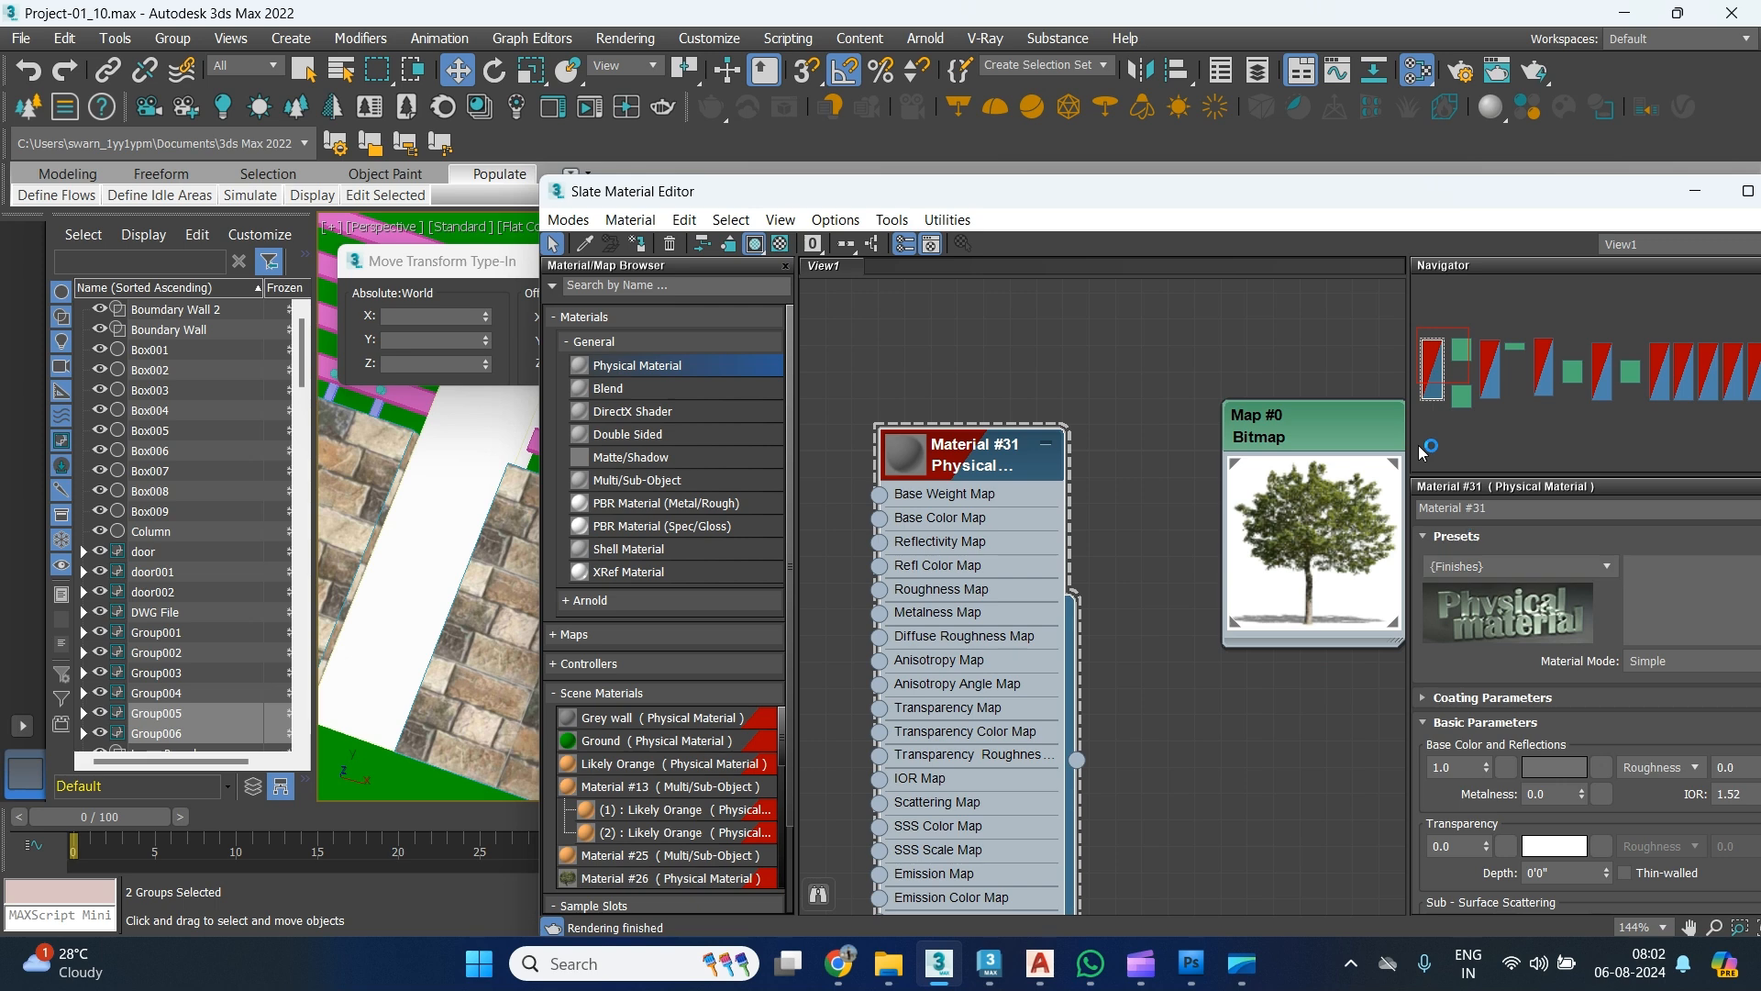
Select the top rail of the middle bay and assign the new dark grey material to it.
drag(1429, 210, 1158, 165)
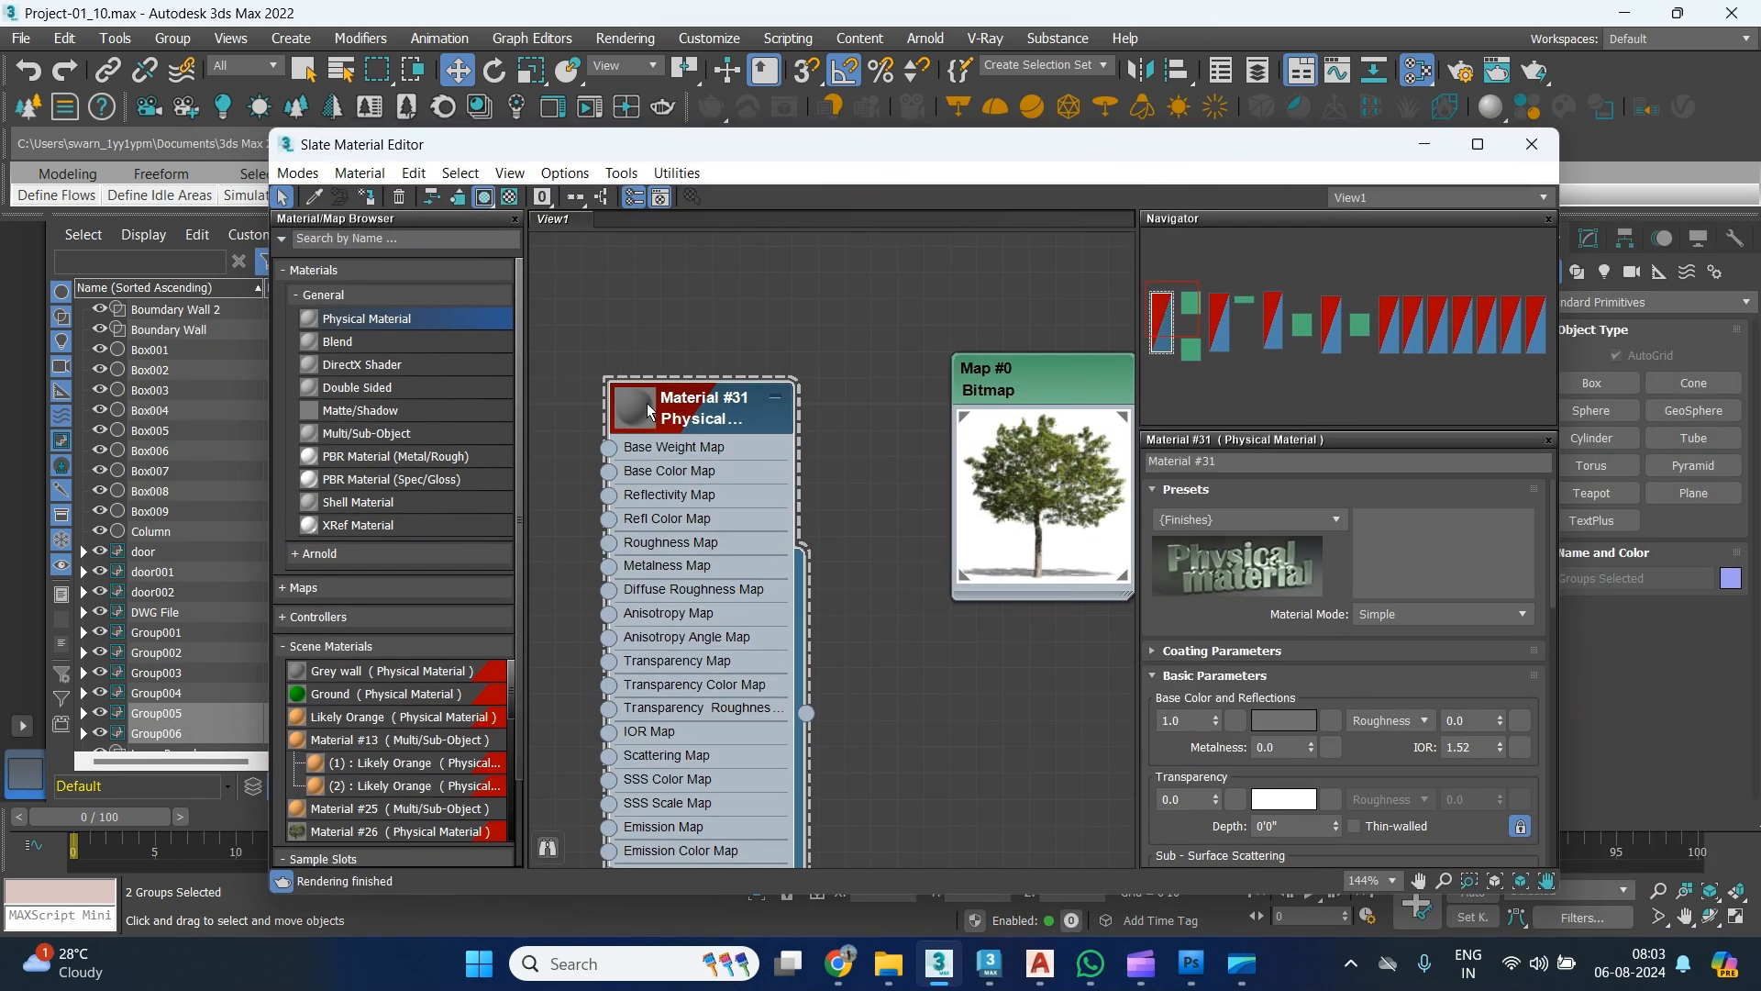
drag(859, 145, 950, 618)
click(909, 402)
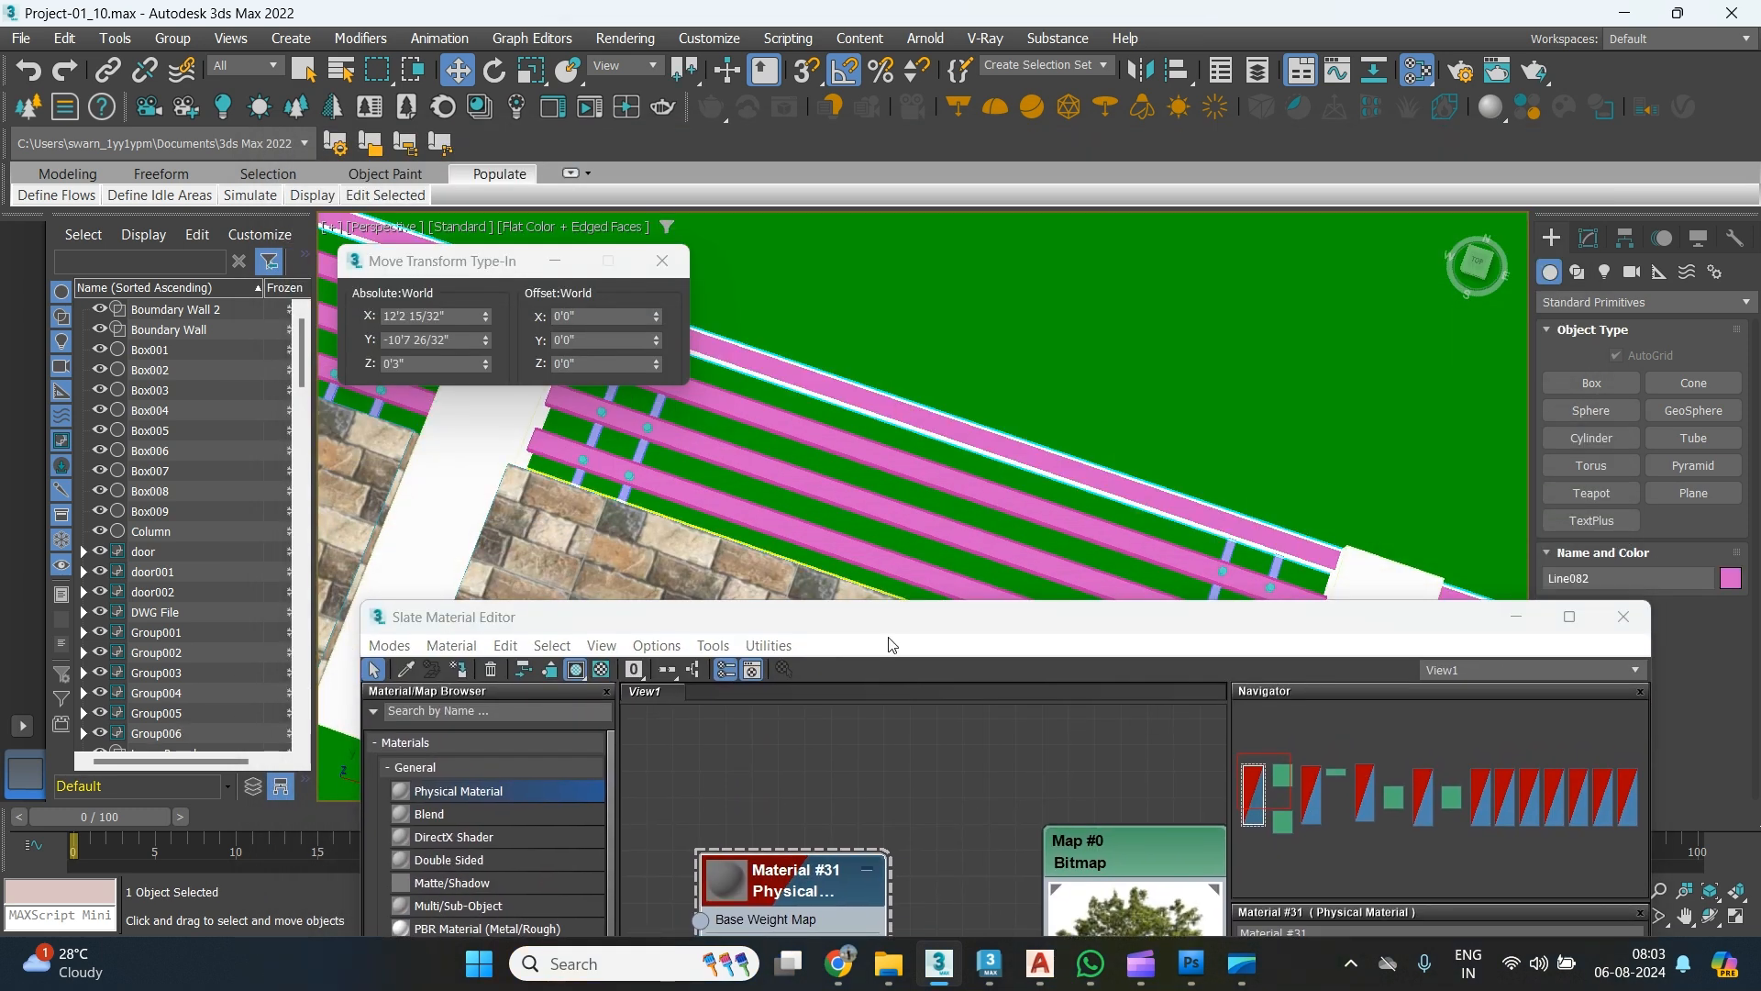
click(464, 671)
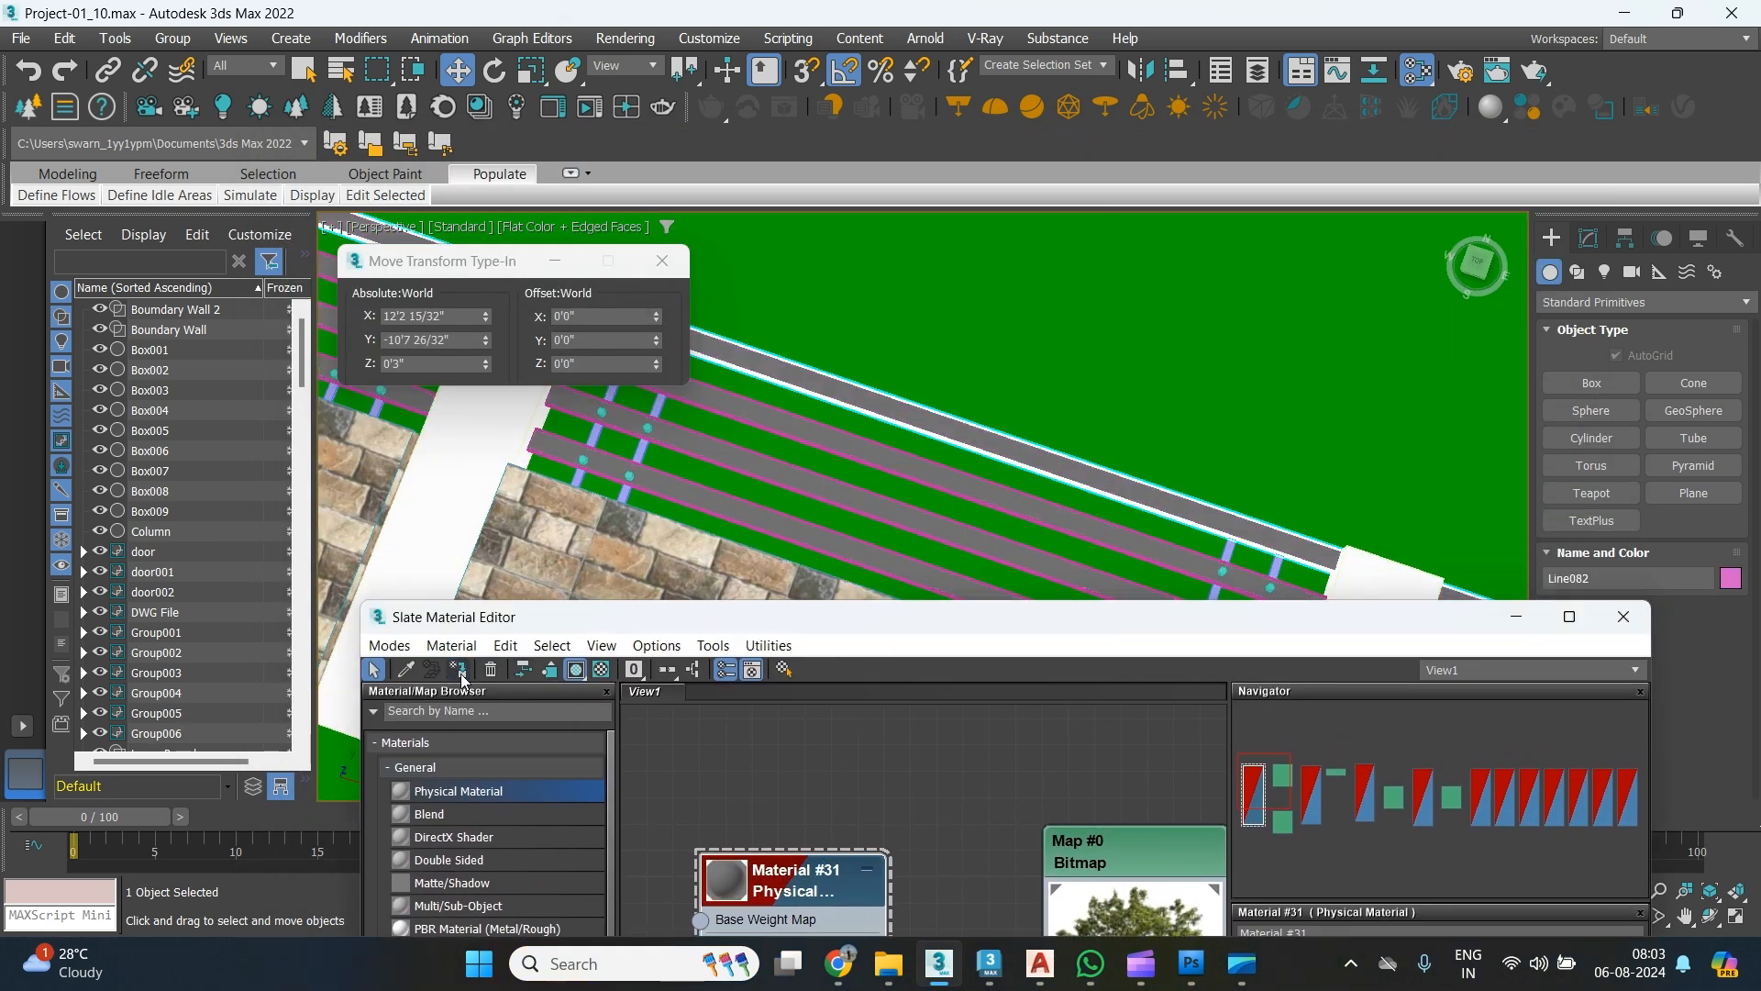
Assign the dark grey material to the first upright group in the middle bay and close the Slate Material Editor.
scroll(655, 451, up, 2)
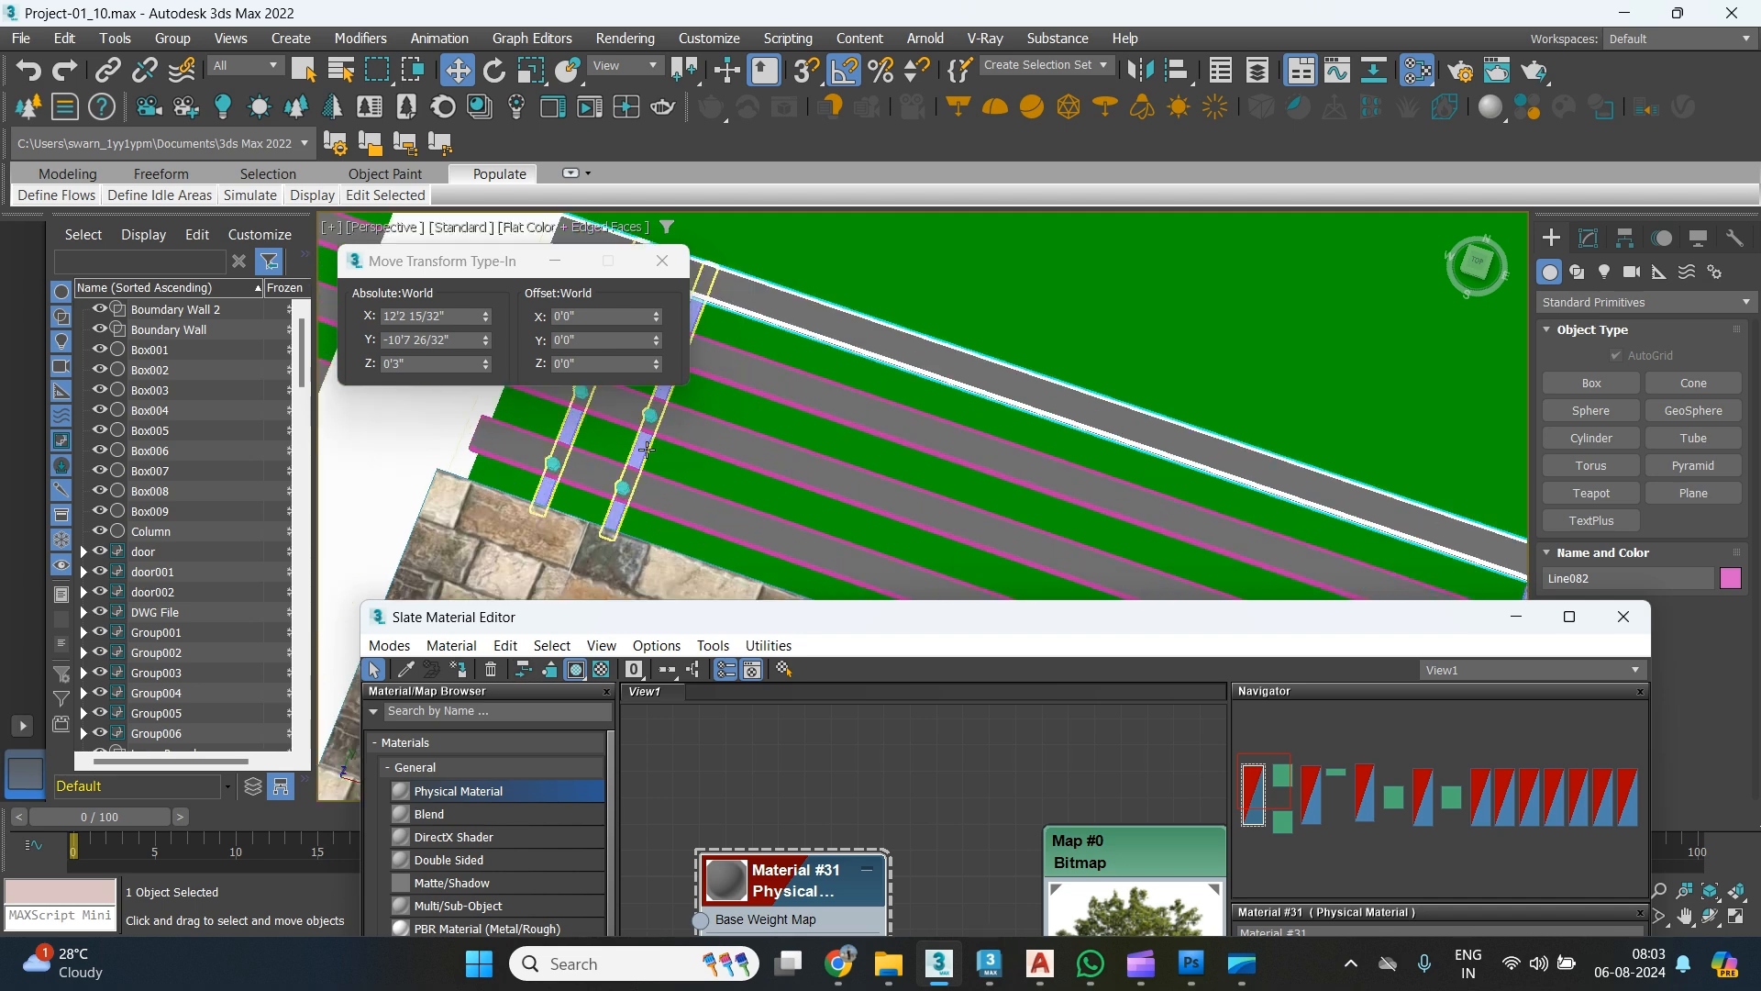
click(649, 450)
click(466, 672)
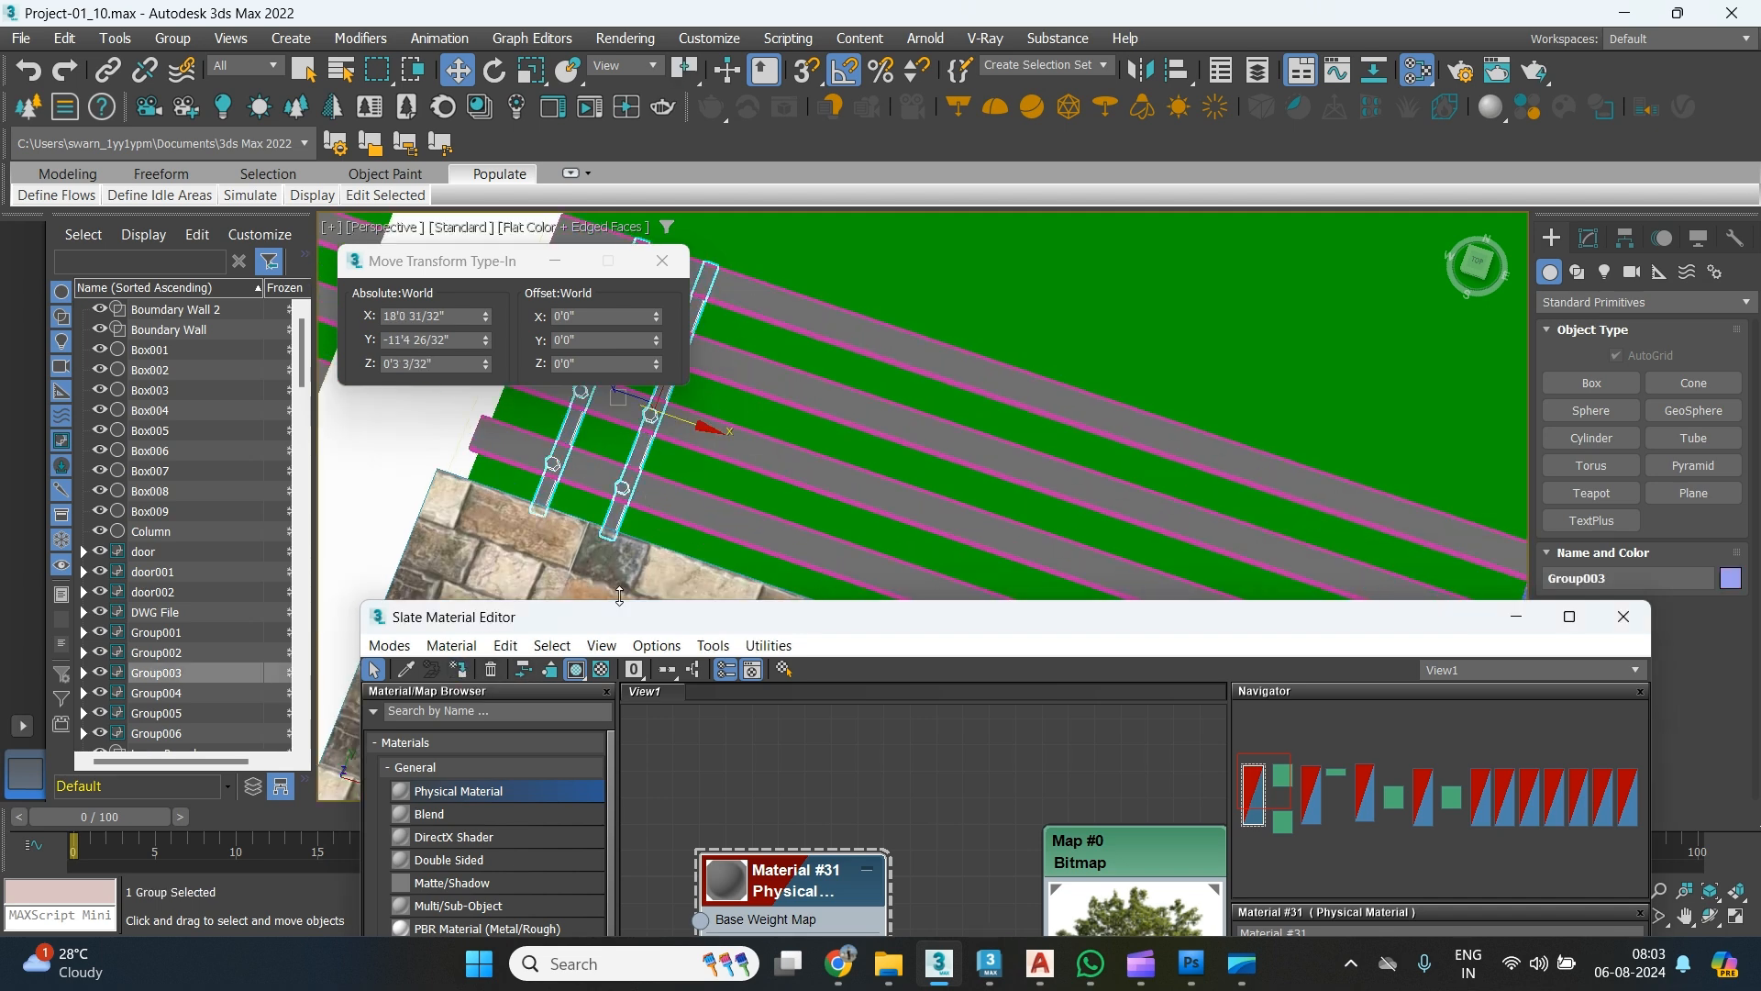
scroll(1002, 423, down, 3)
middle_drag(1161, 448, 885, 356)
scroll(884, 356, down, 4)
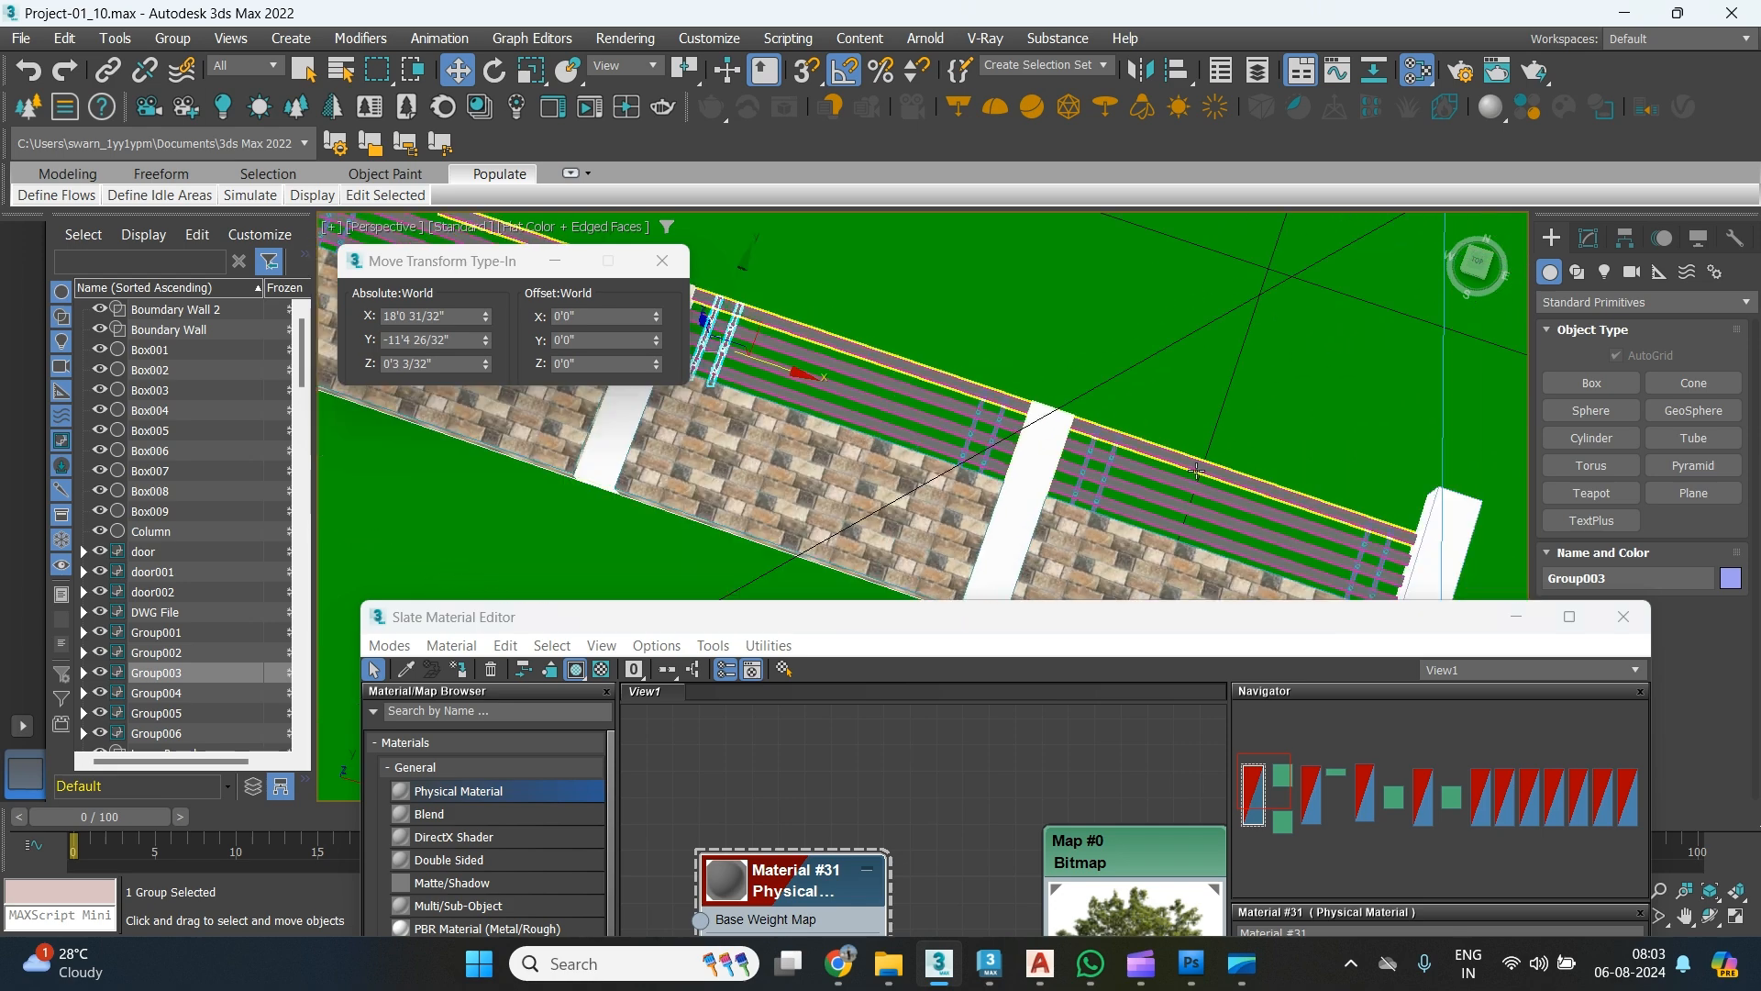
click(1620, 629)
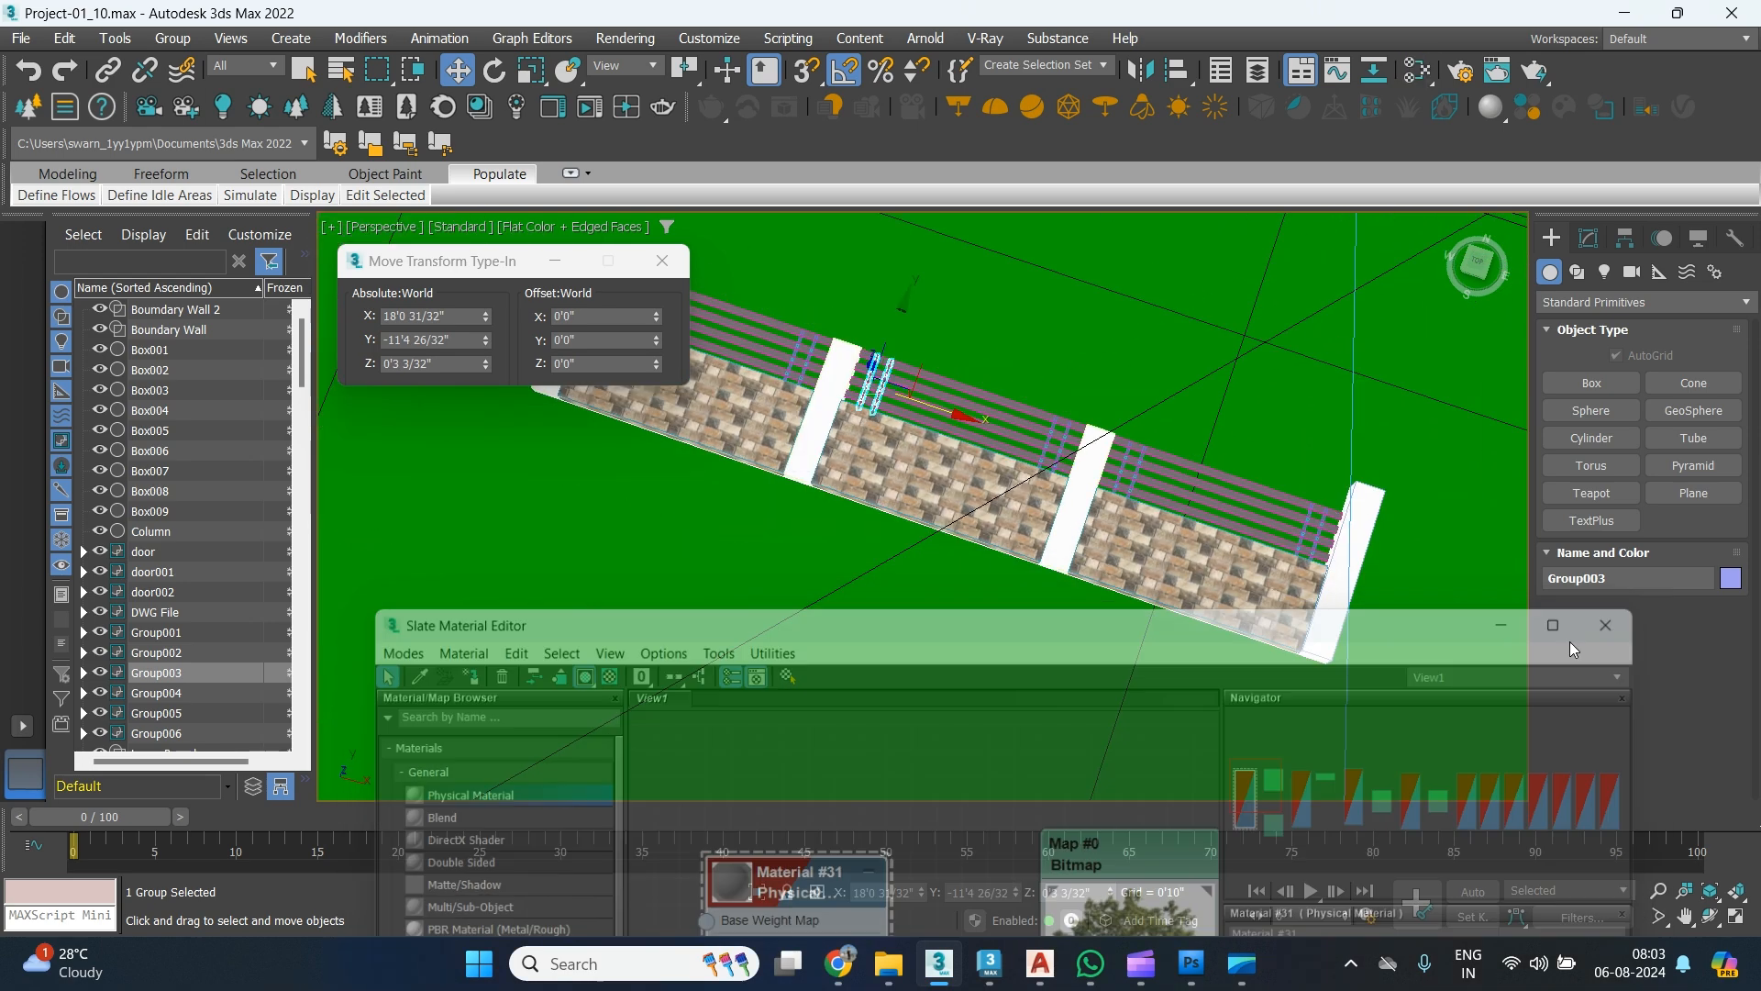
Select everything in the scene, set the object color to black, and clear that selection.
middle_drag(983, 534, 1101, 579)
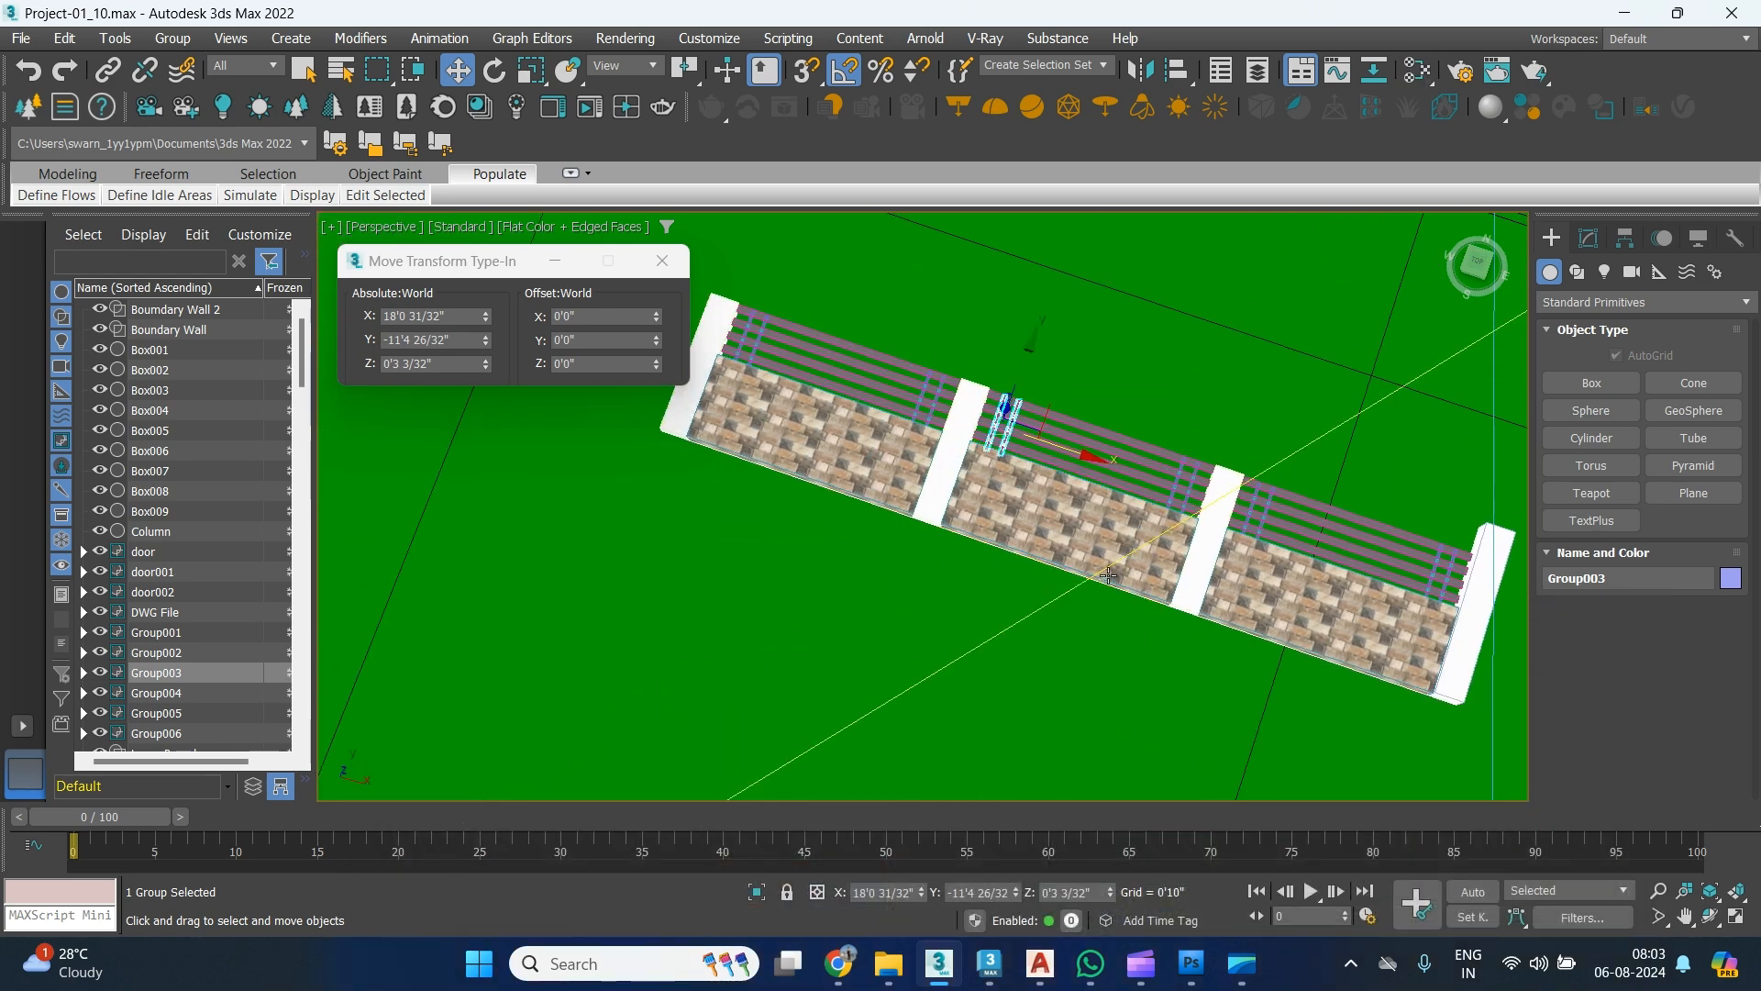
key(ctrl+a)
click(1730, 578)
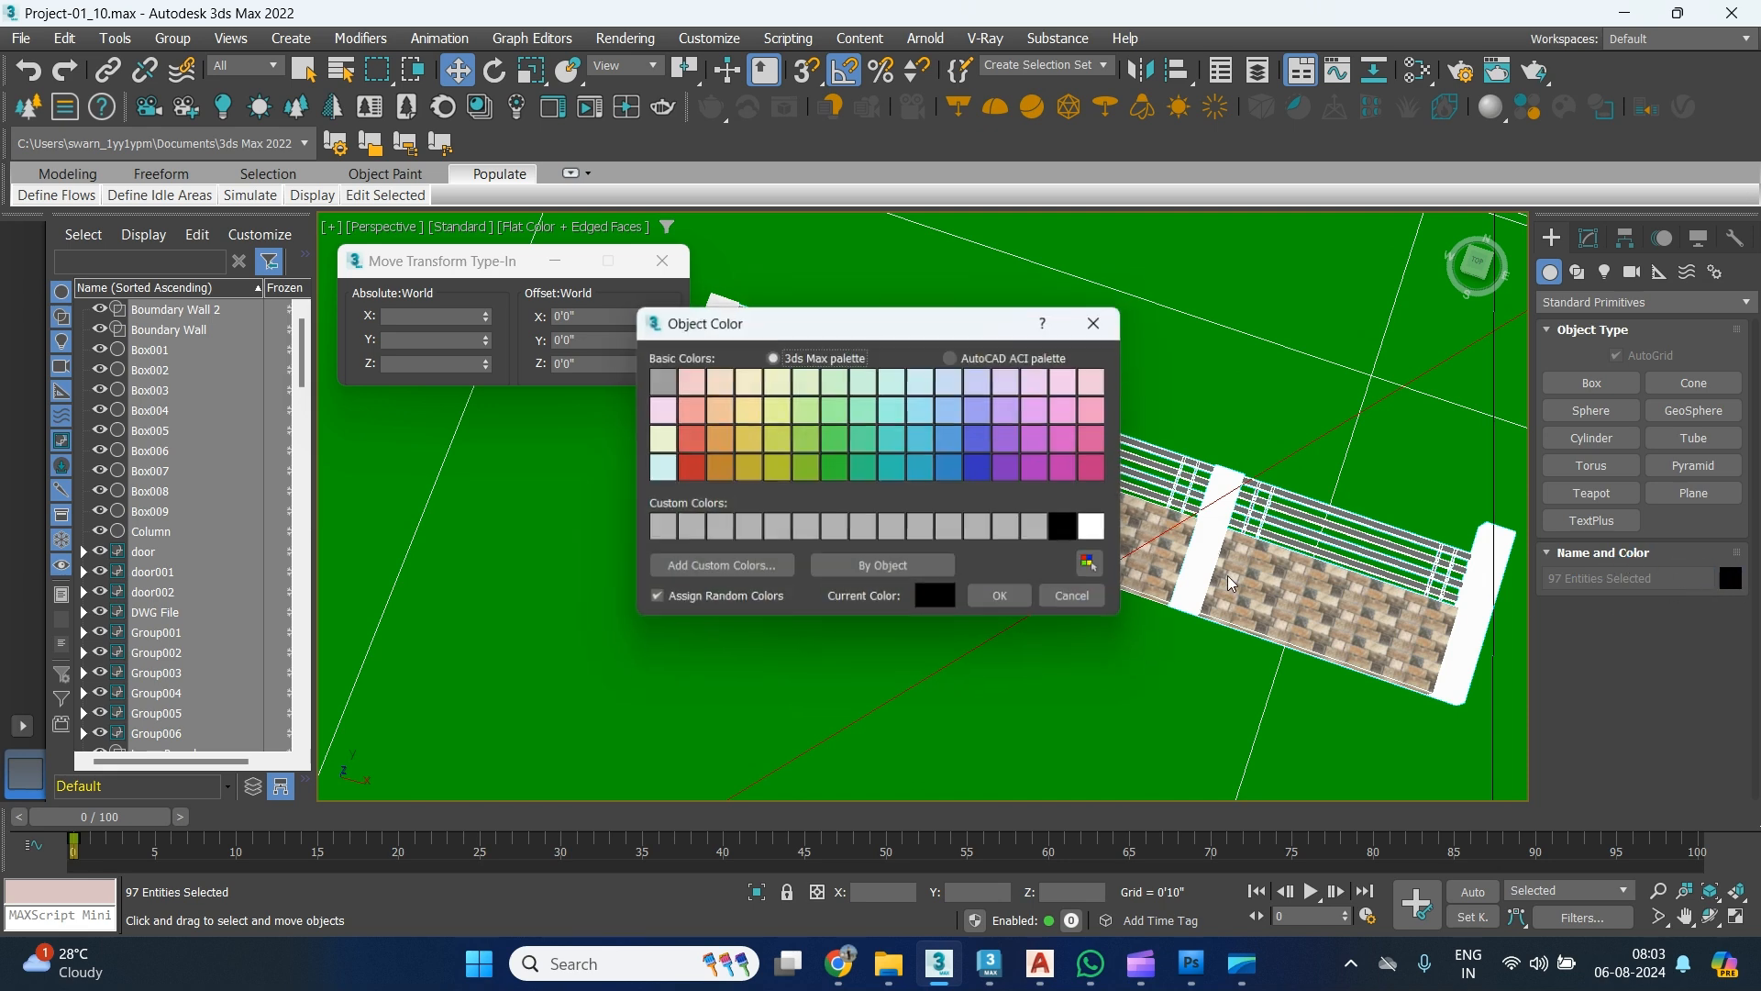
click(1005, 600)
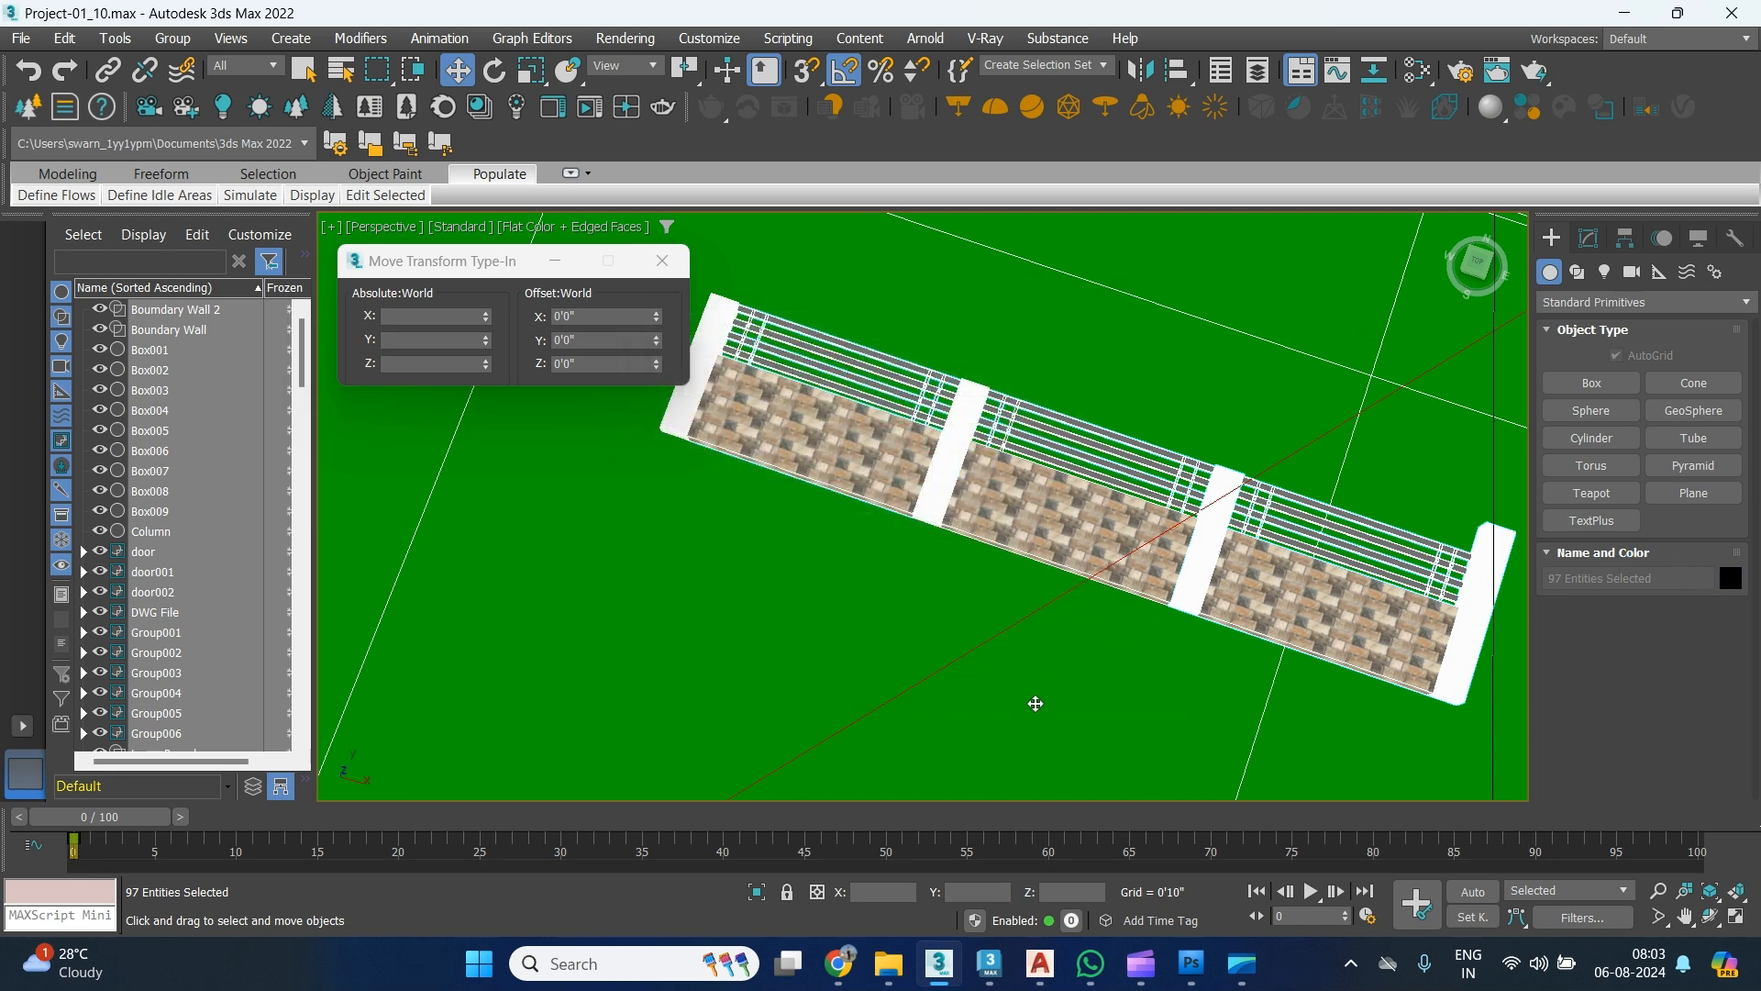
click(1029, 700)
Examine the railings up close in perspective, and check the wall against the site plan in shaded and wireframe top view.
scroll(1010, 708, up, 5)
scroll(959, 497, up, 3)
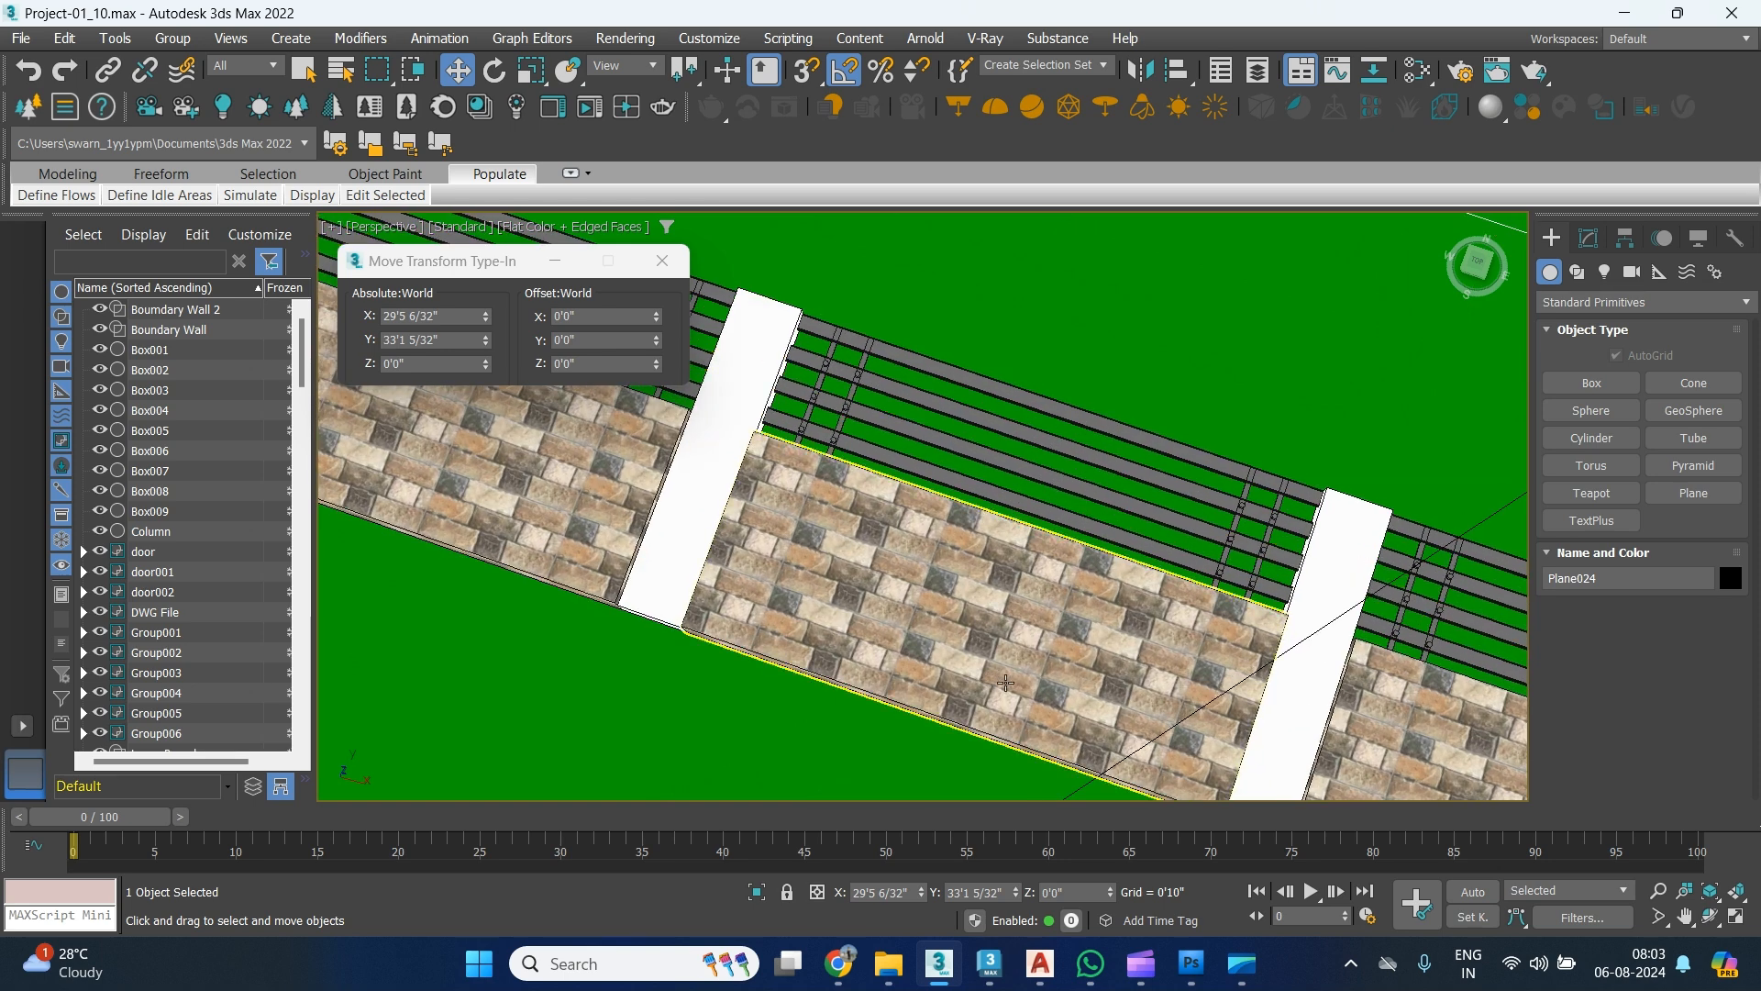
scroll(952, 628, down, 5)
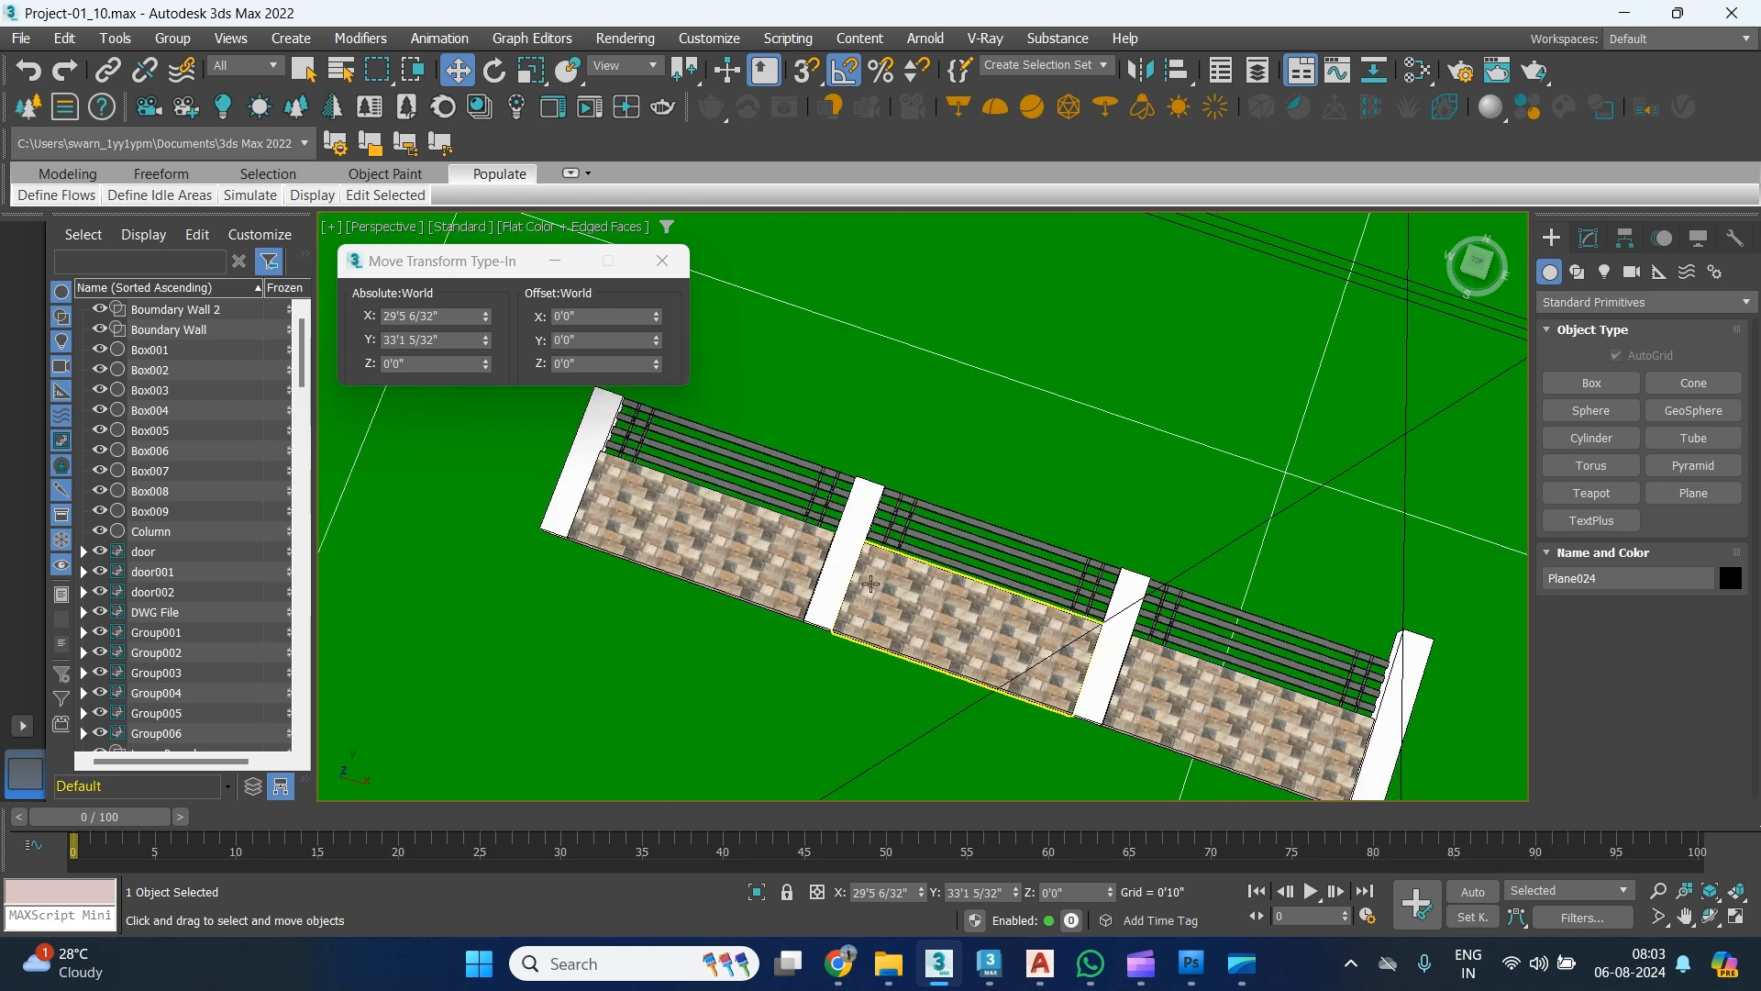
key(t)
key(ctrl+shift+z)
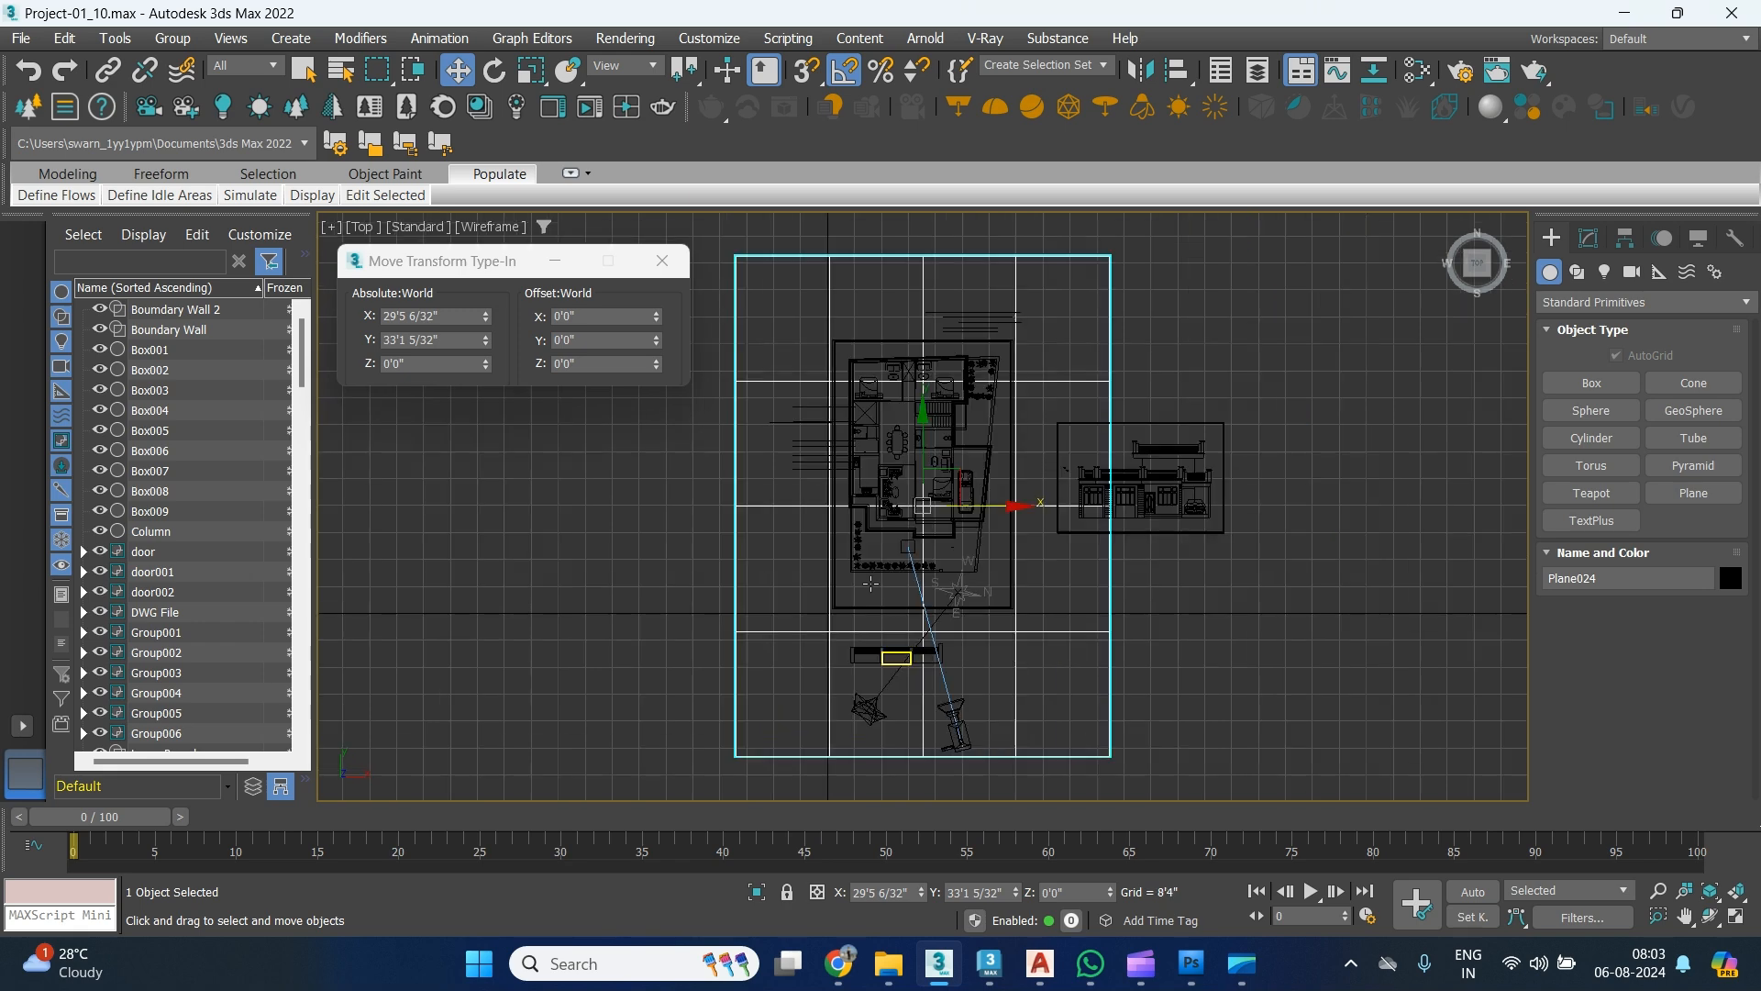
key(F3)
scroll(917, 647, up, 10)
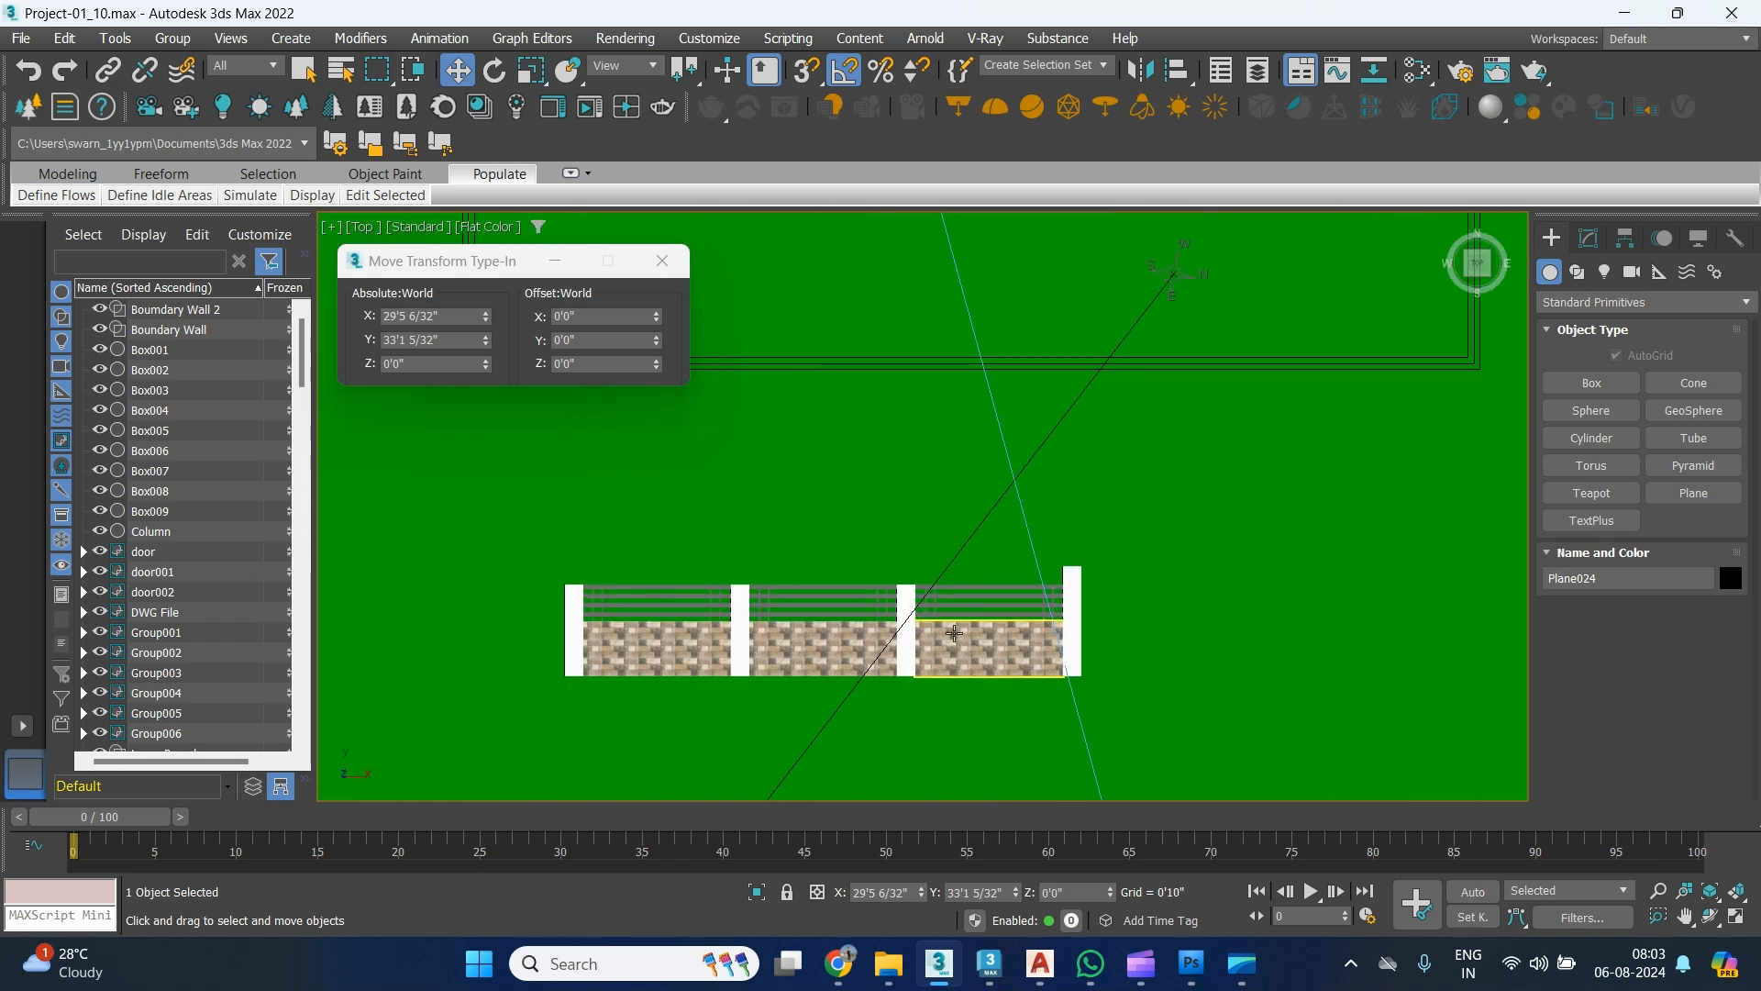
key(F3)
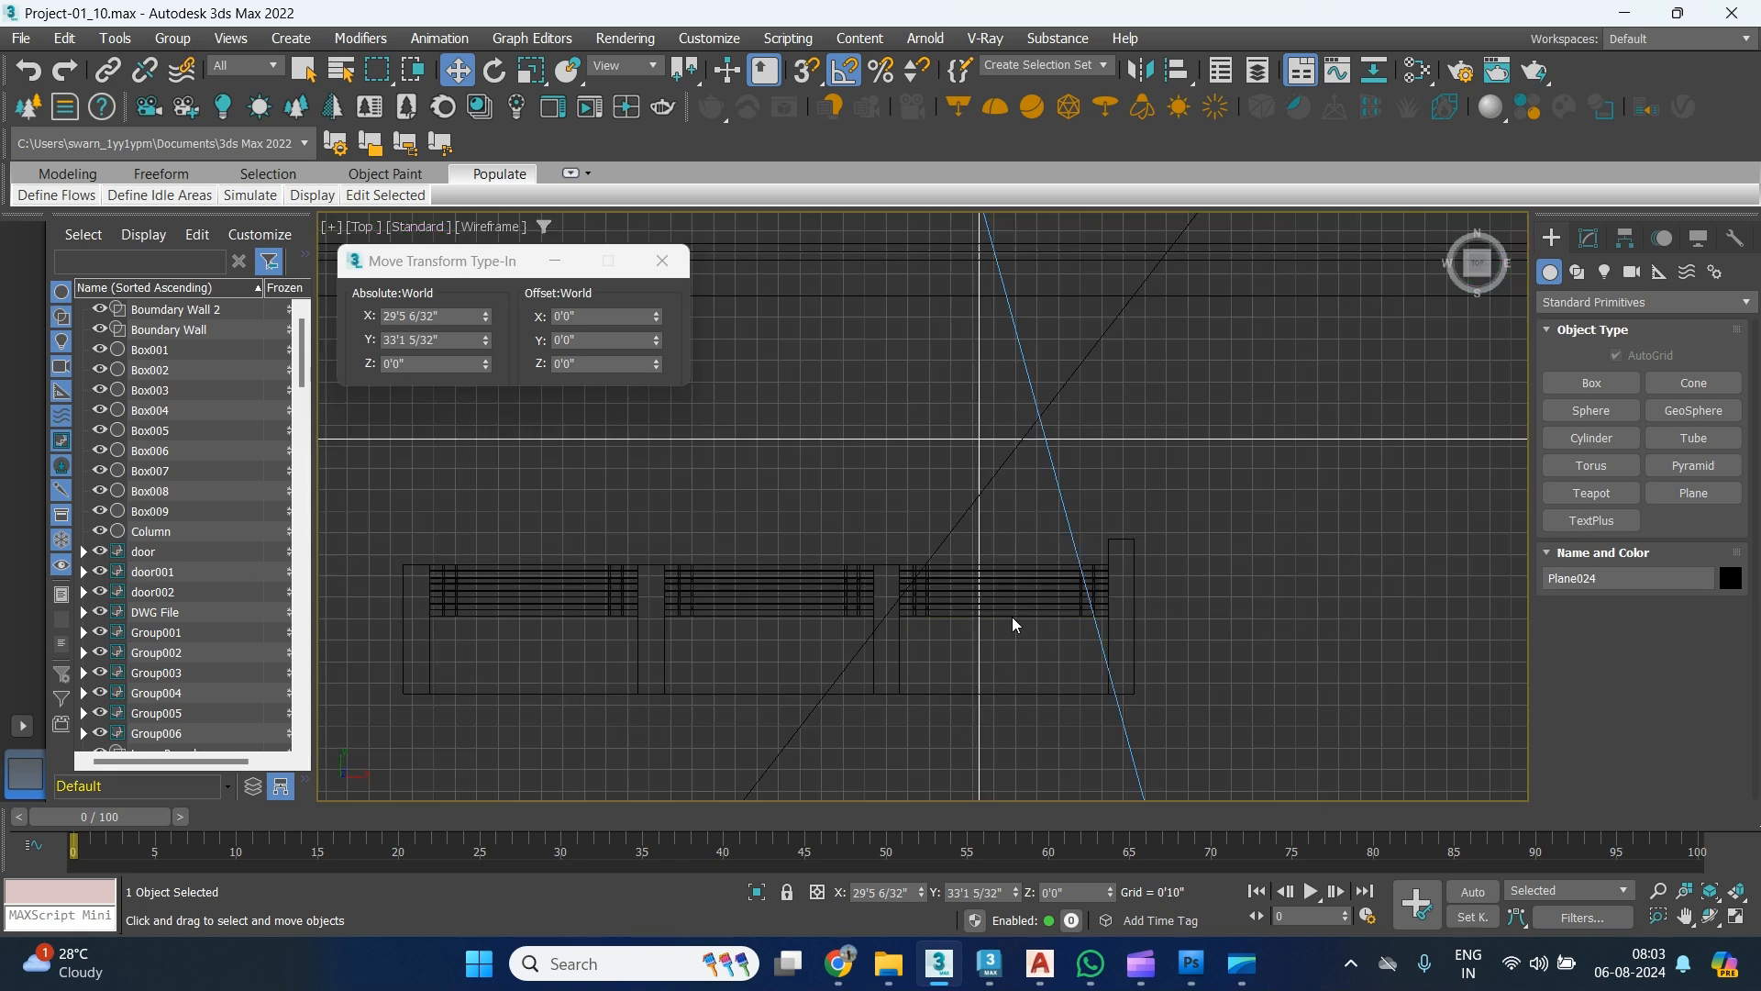
scroll(1033, 516, down, 4)
scroll(1034, 516, down, 8)
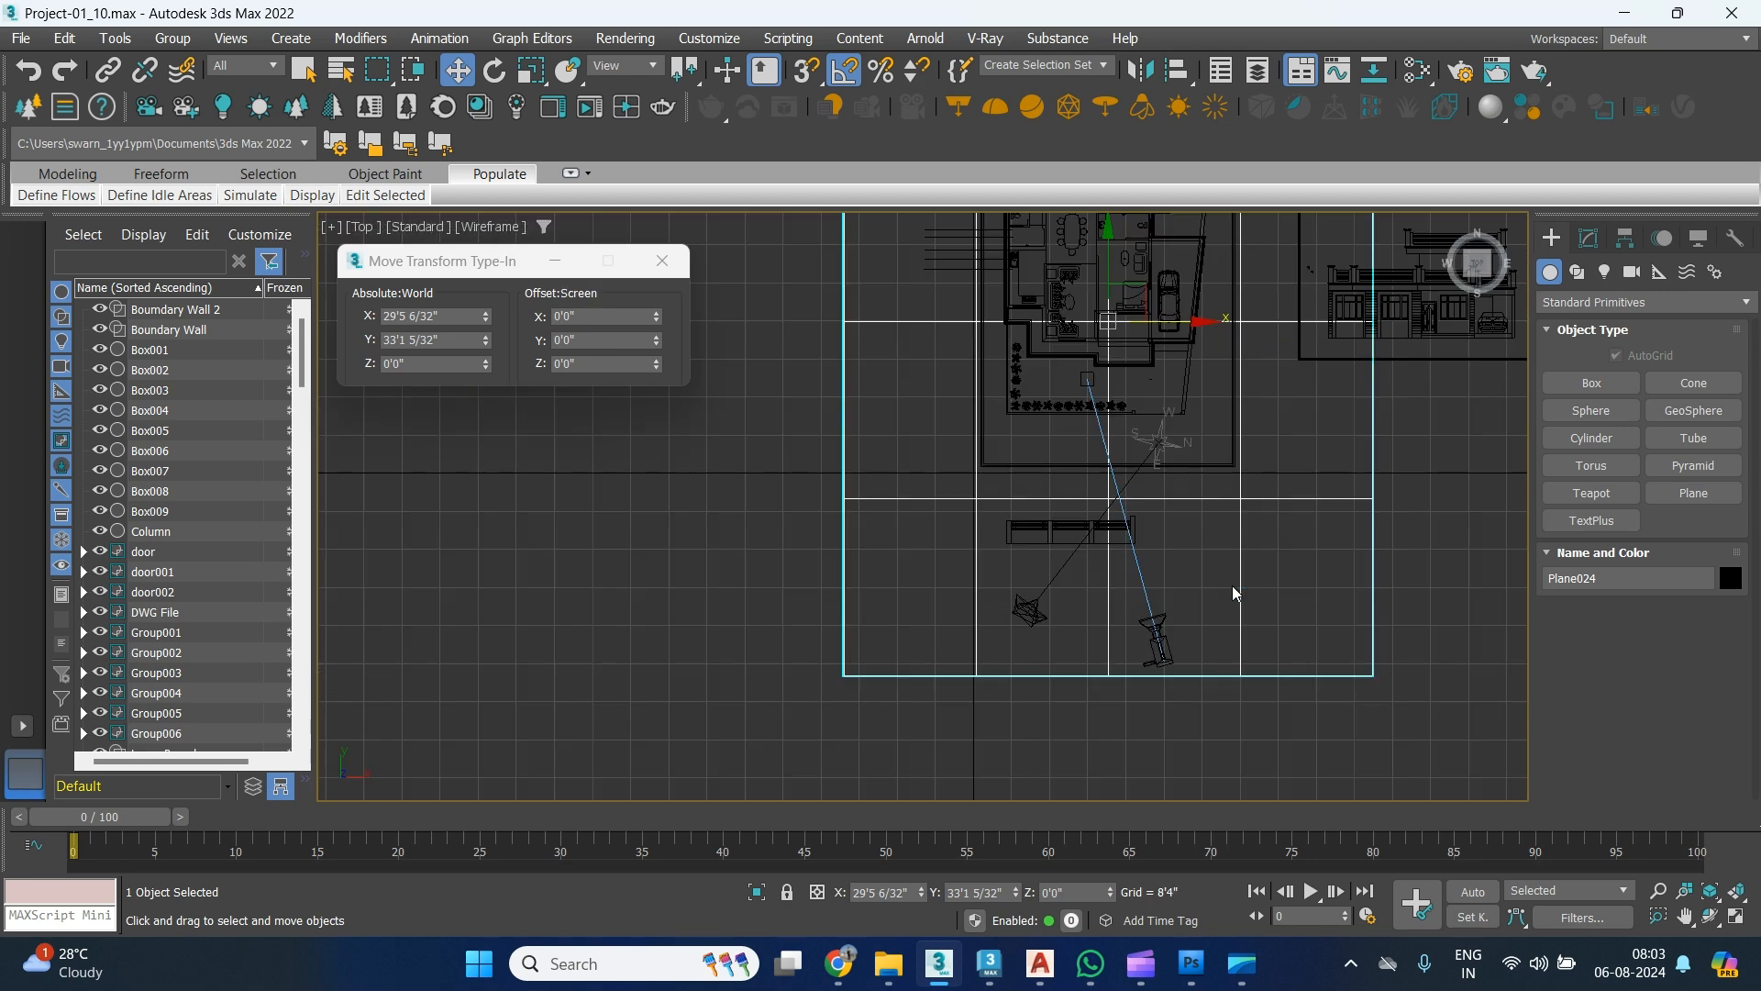
Select all the railing wall's parts in the top view and group them under the name Boundary.
click(1594, 240)
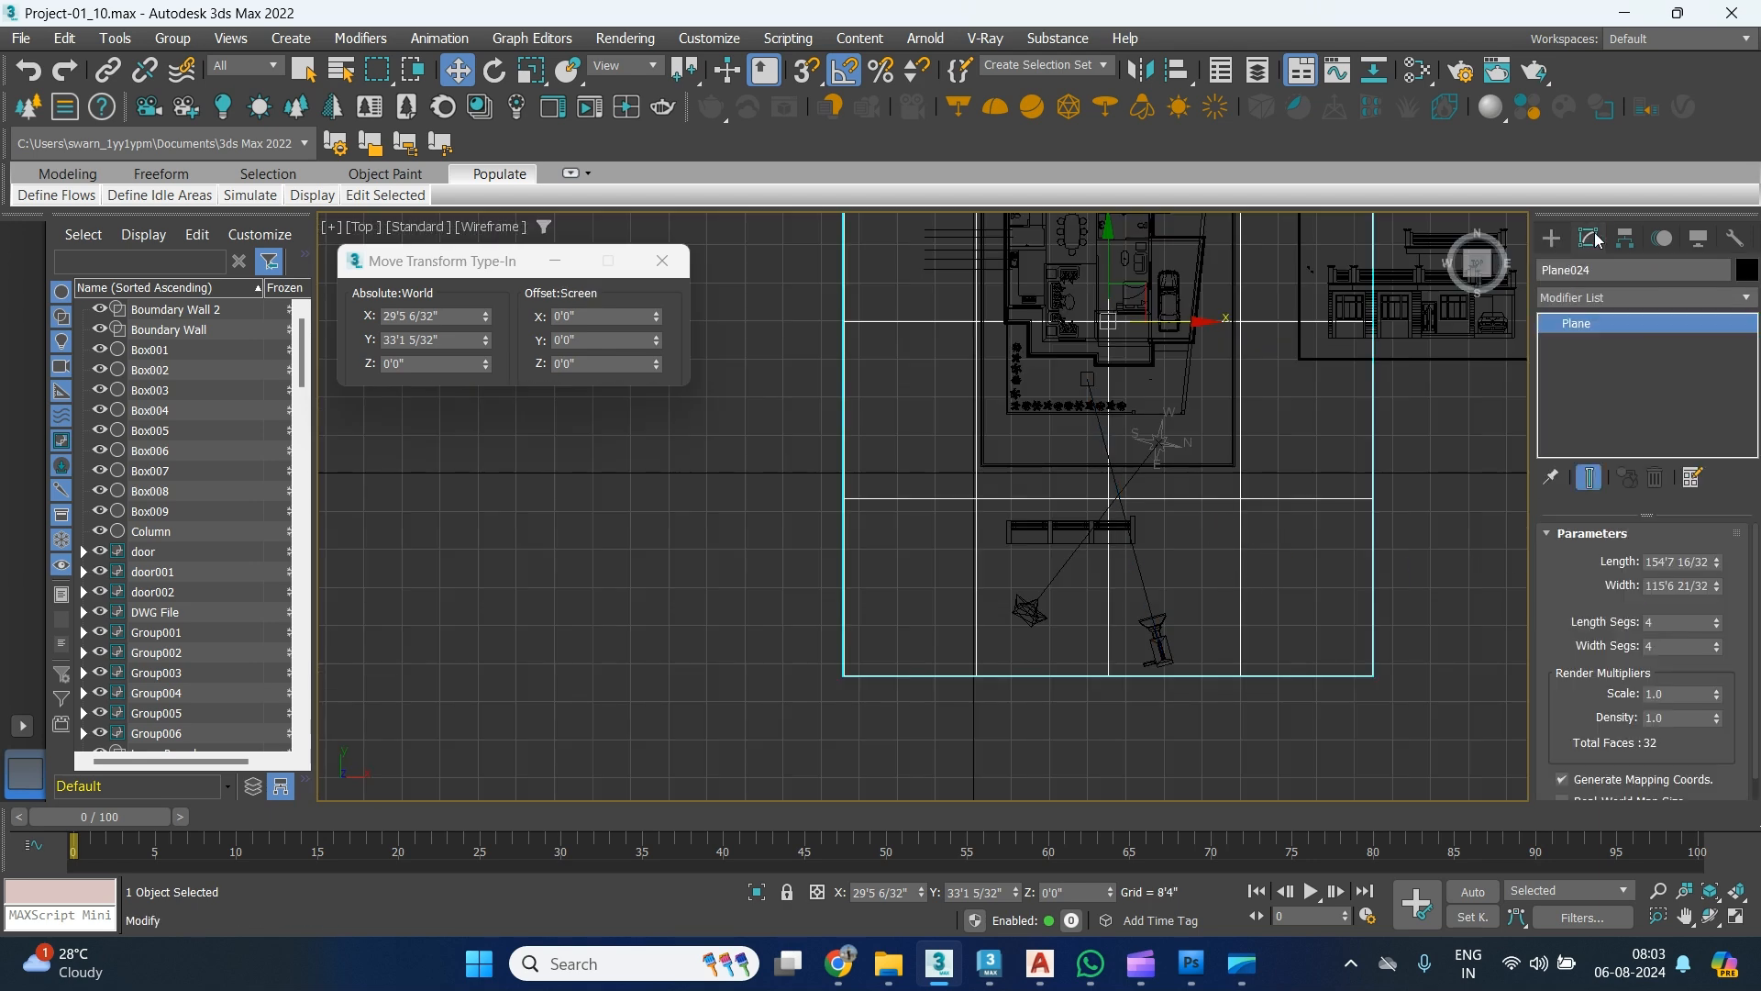
scroll(1064, 542, up, 8)
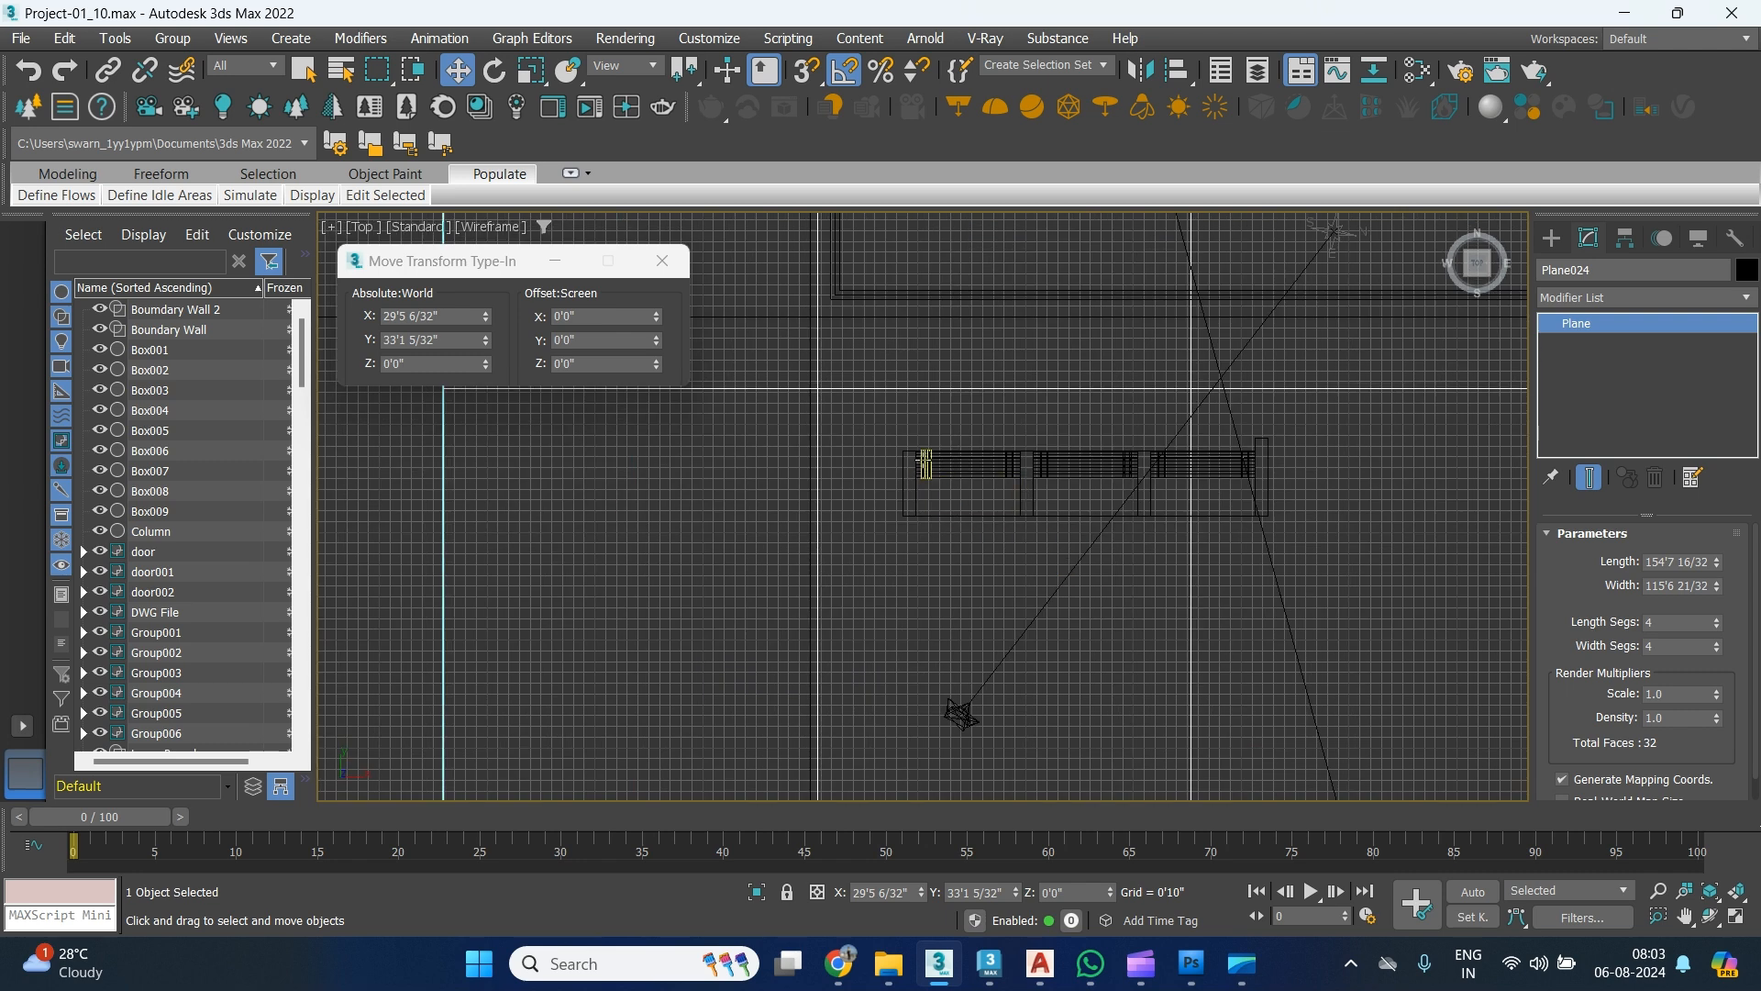
drag(1017, 542, 828, 553)
alt+drag(913, 731, 913, 731)
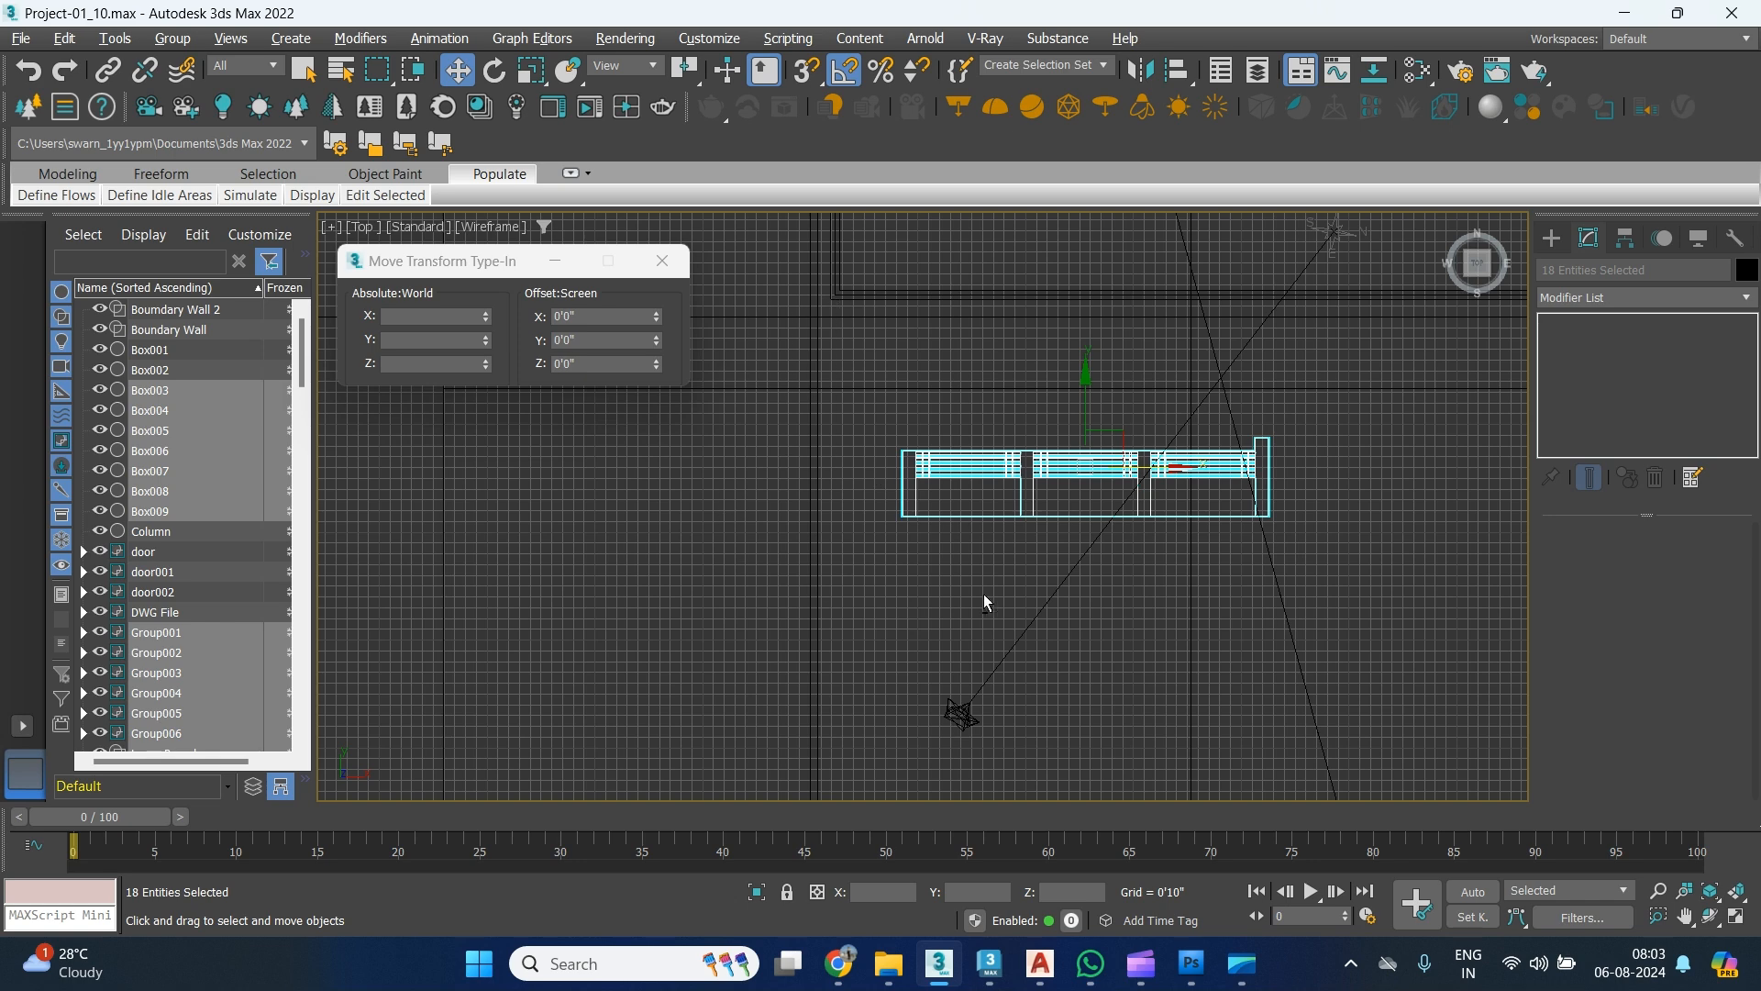
middle_drag(986, 602, 891, 616)
scroll(1155, 420, up, 1)
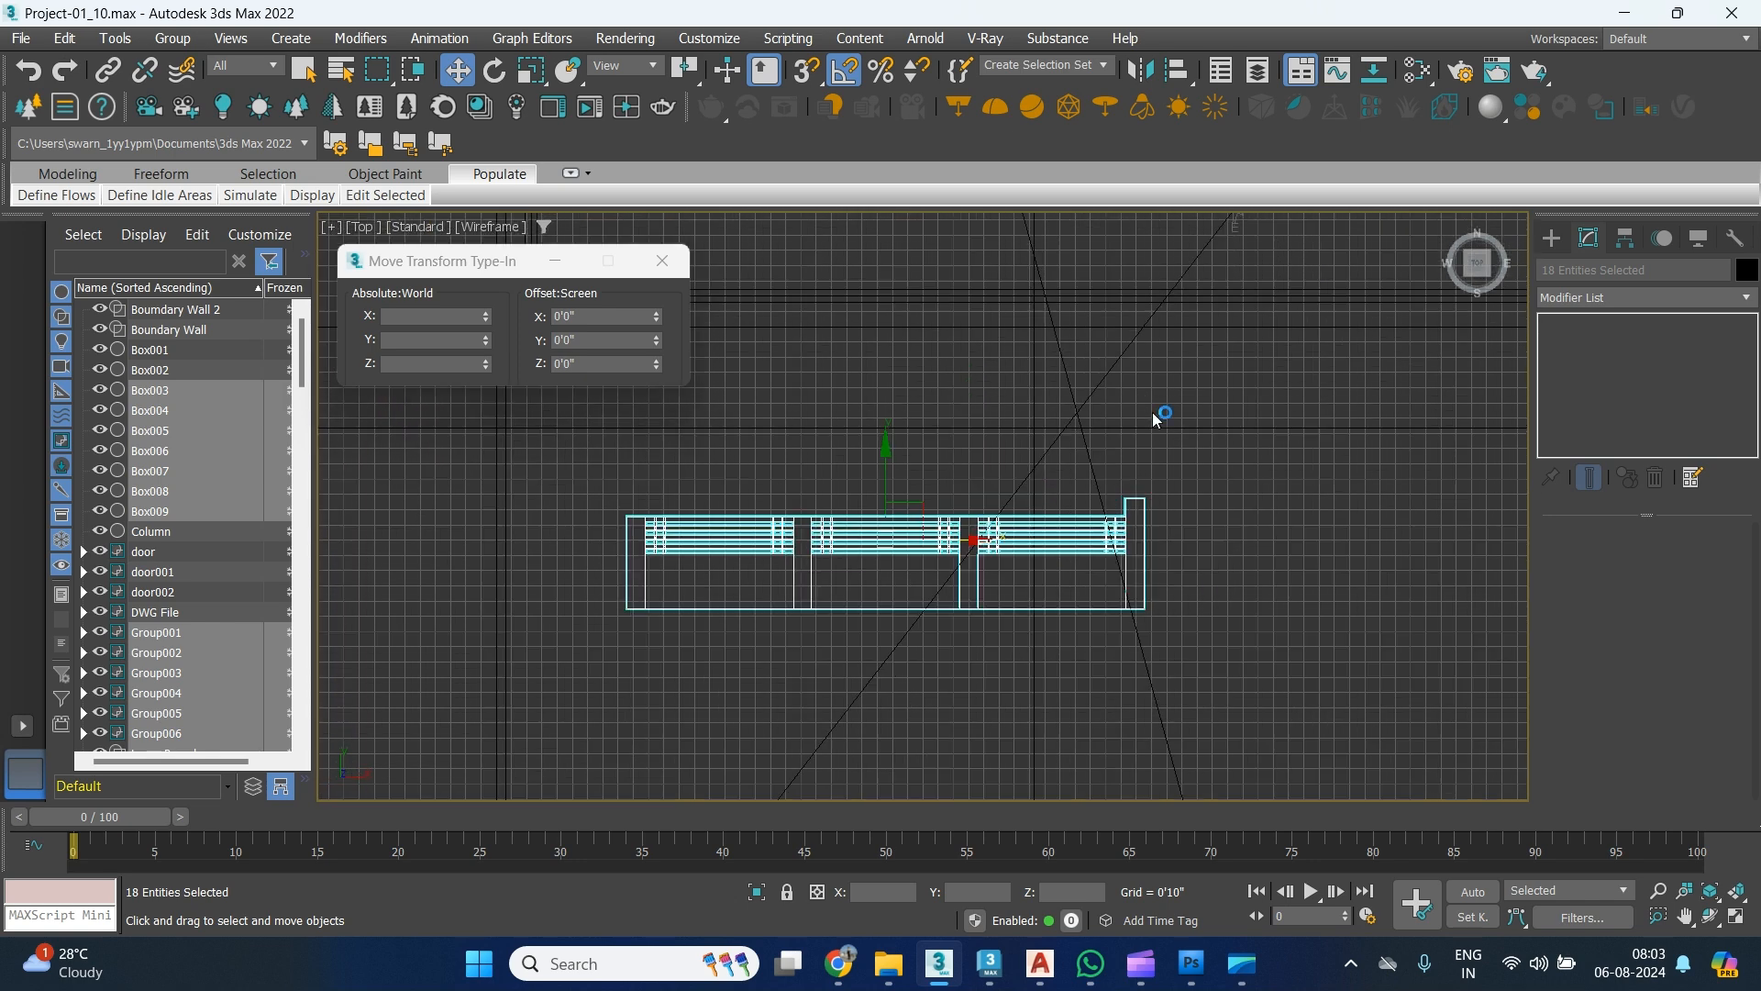
drag(1204, 382, 1032, 459)
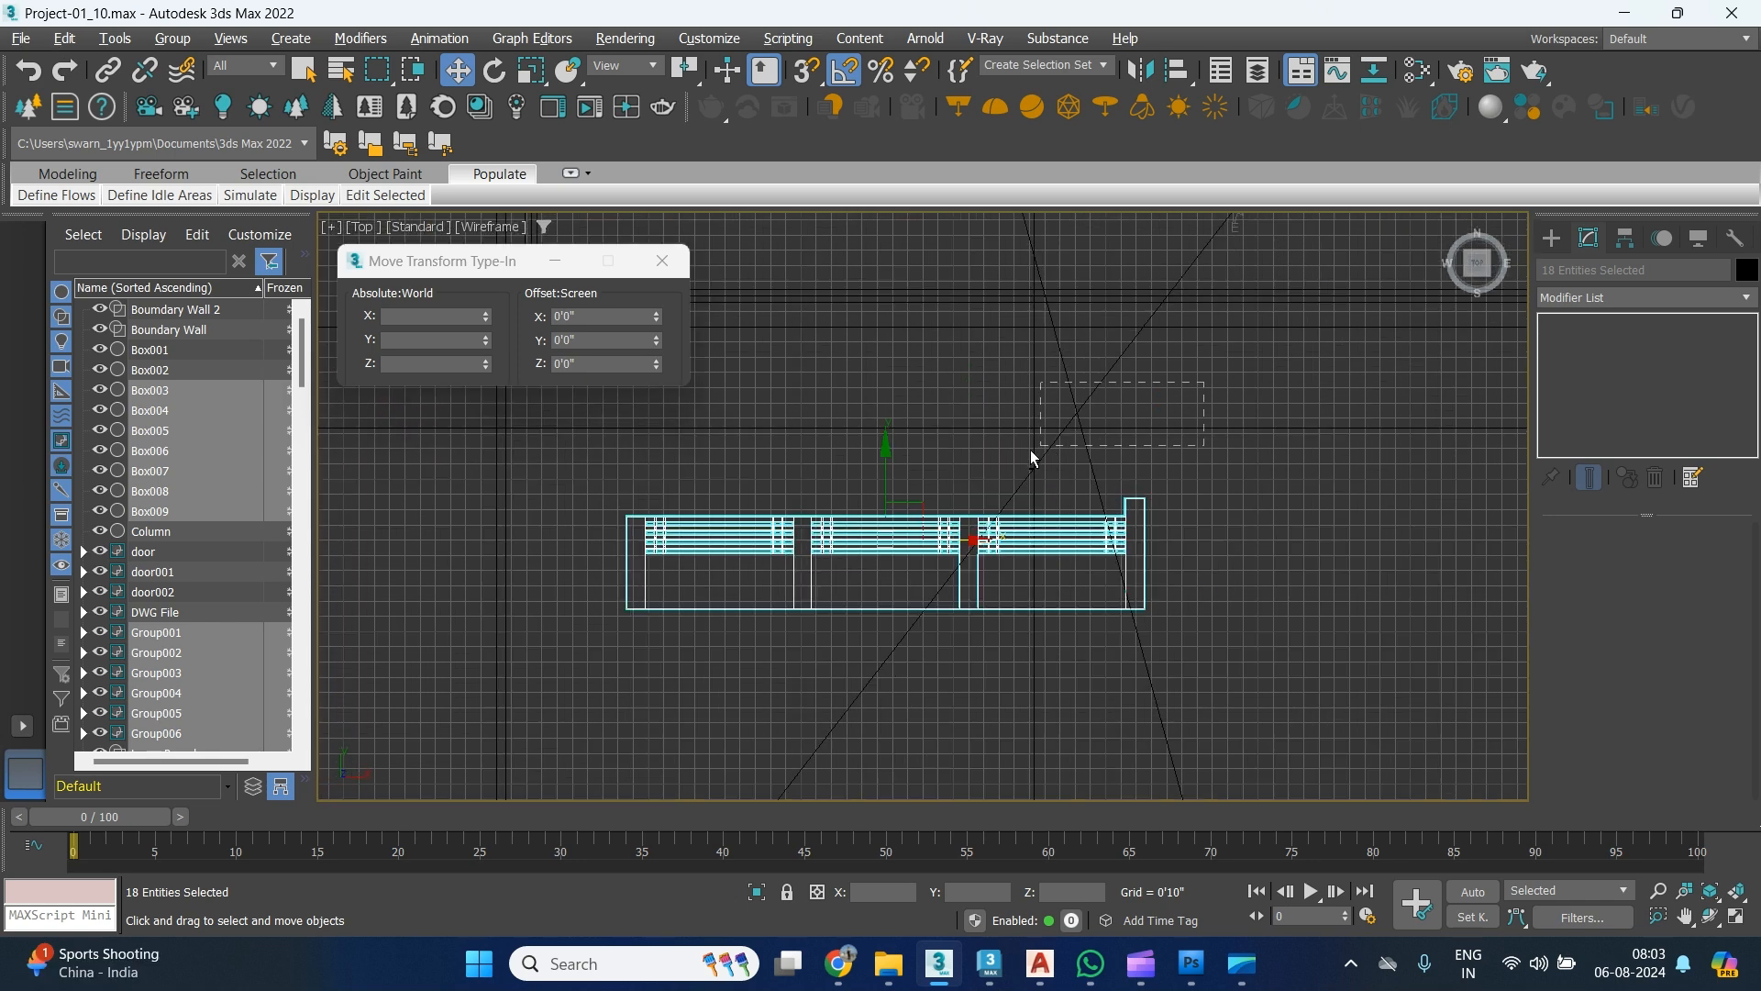
middle_drag(1176, 311, 1113, 405)
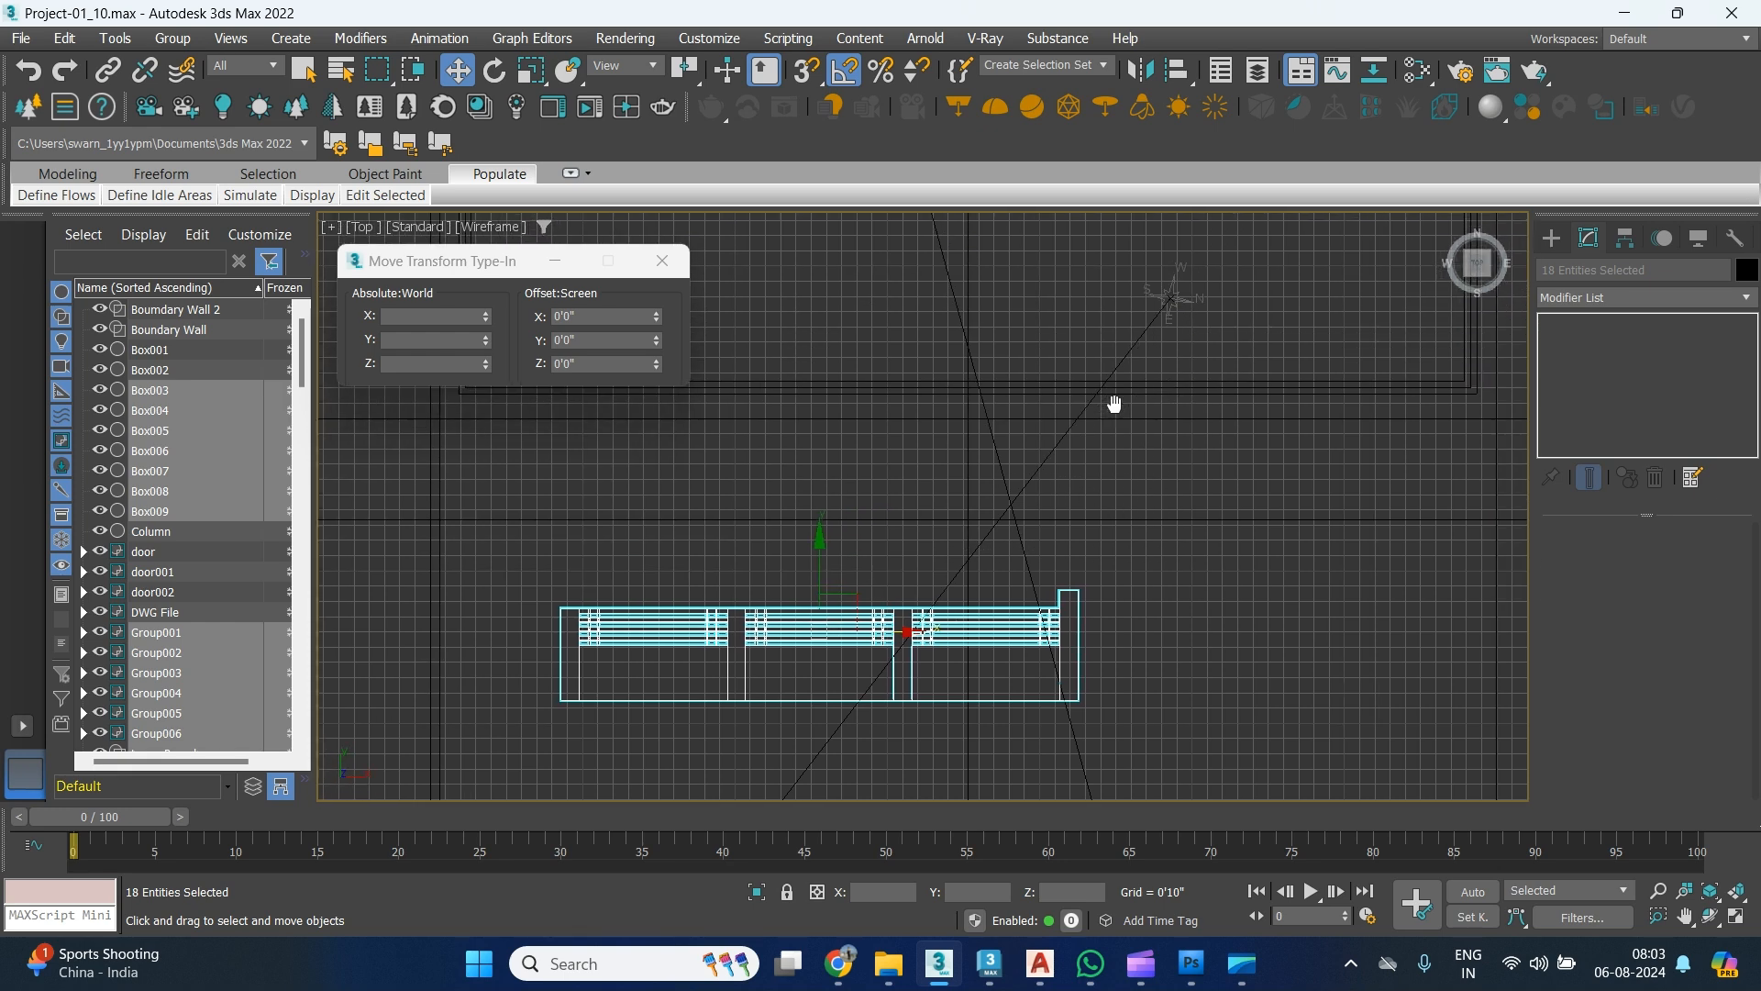
middle_drag(681, 617, 981, 433)
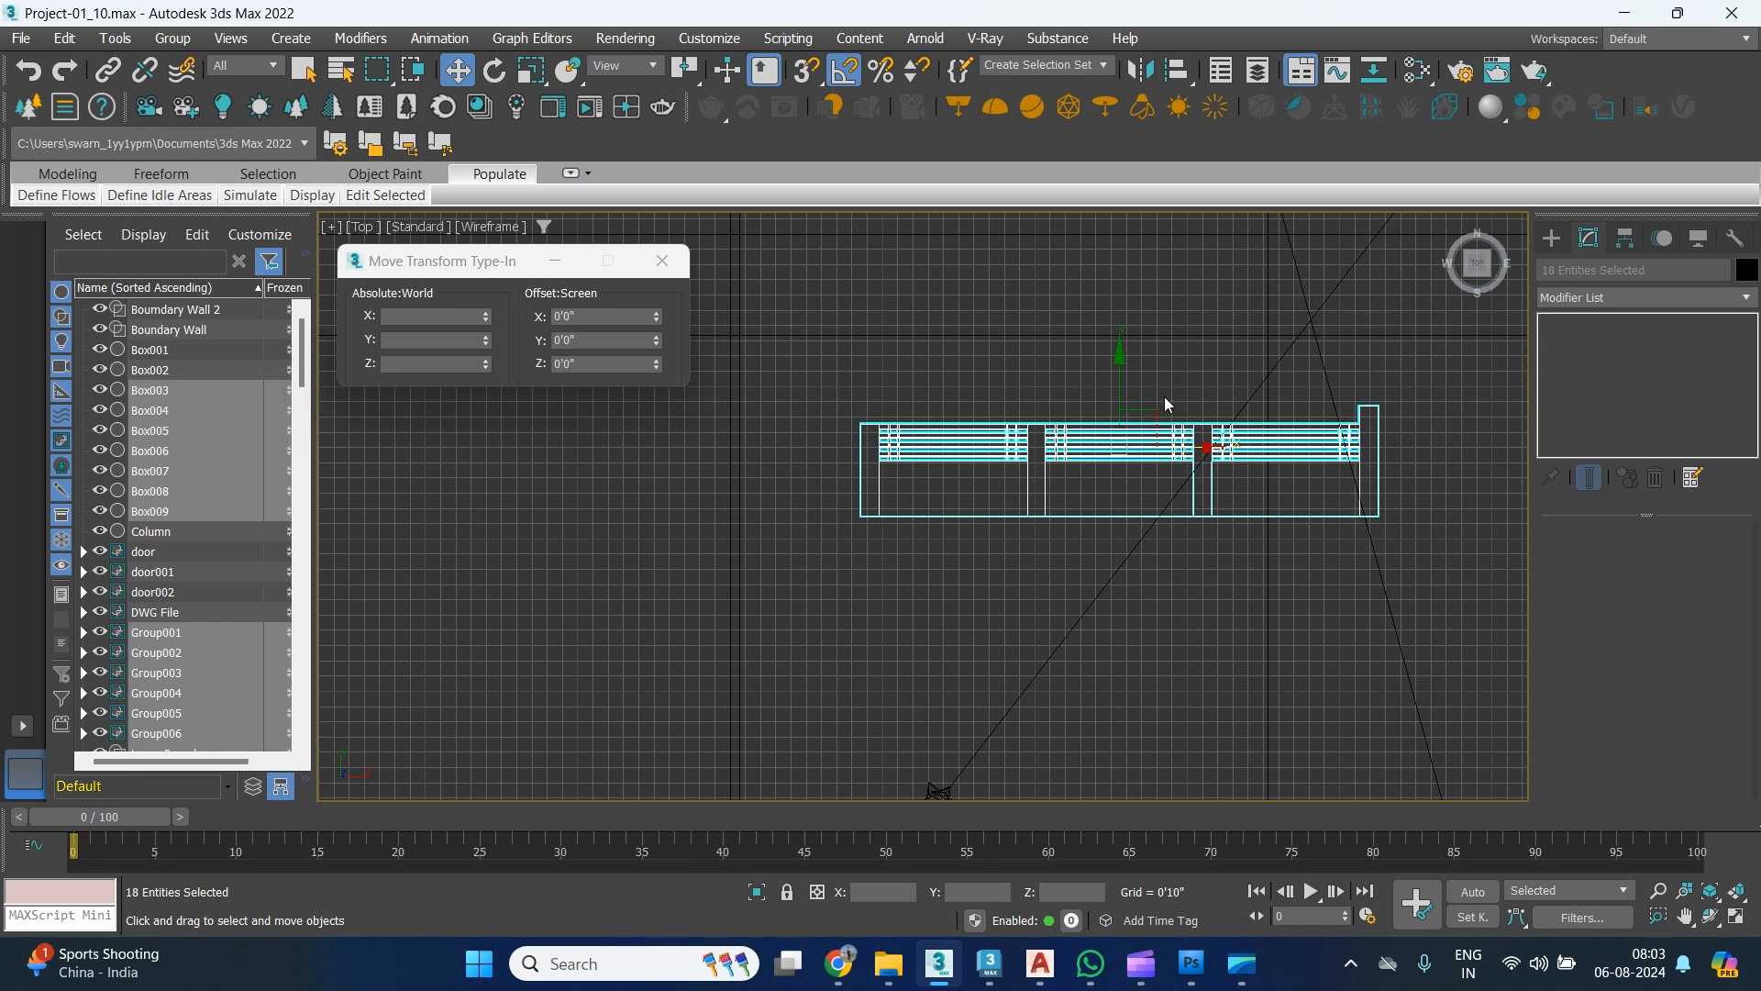
middle_drag(1170, 452, 1104, 491)
click(172, 39)
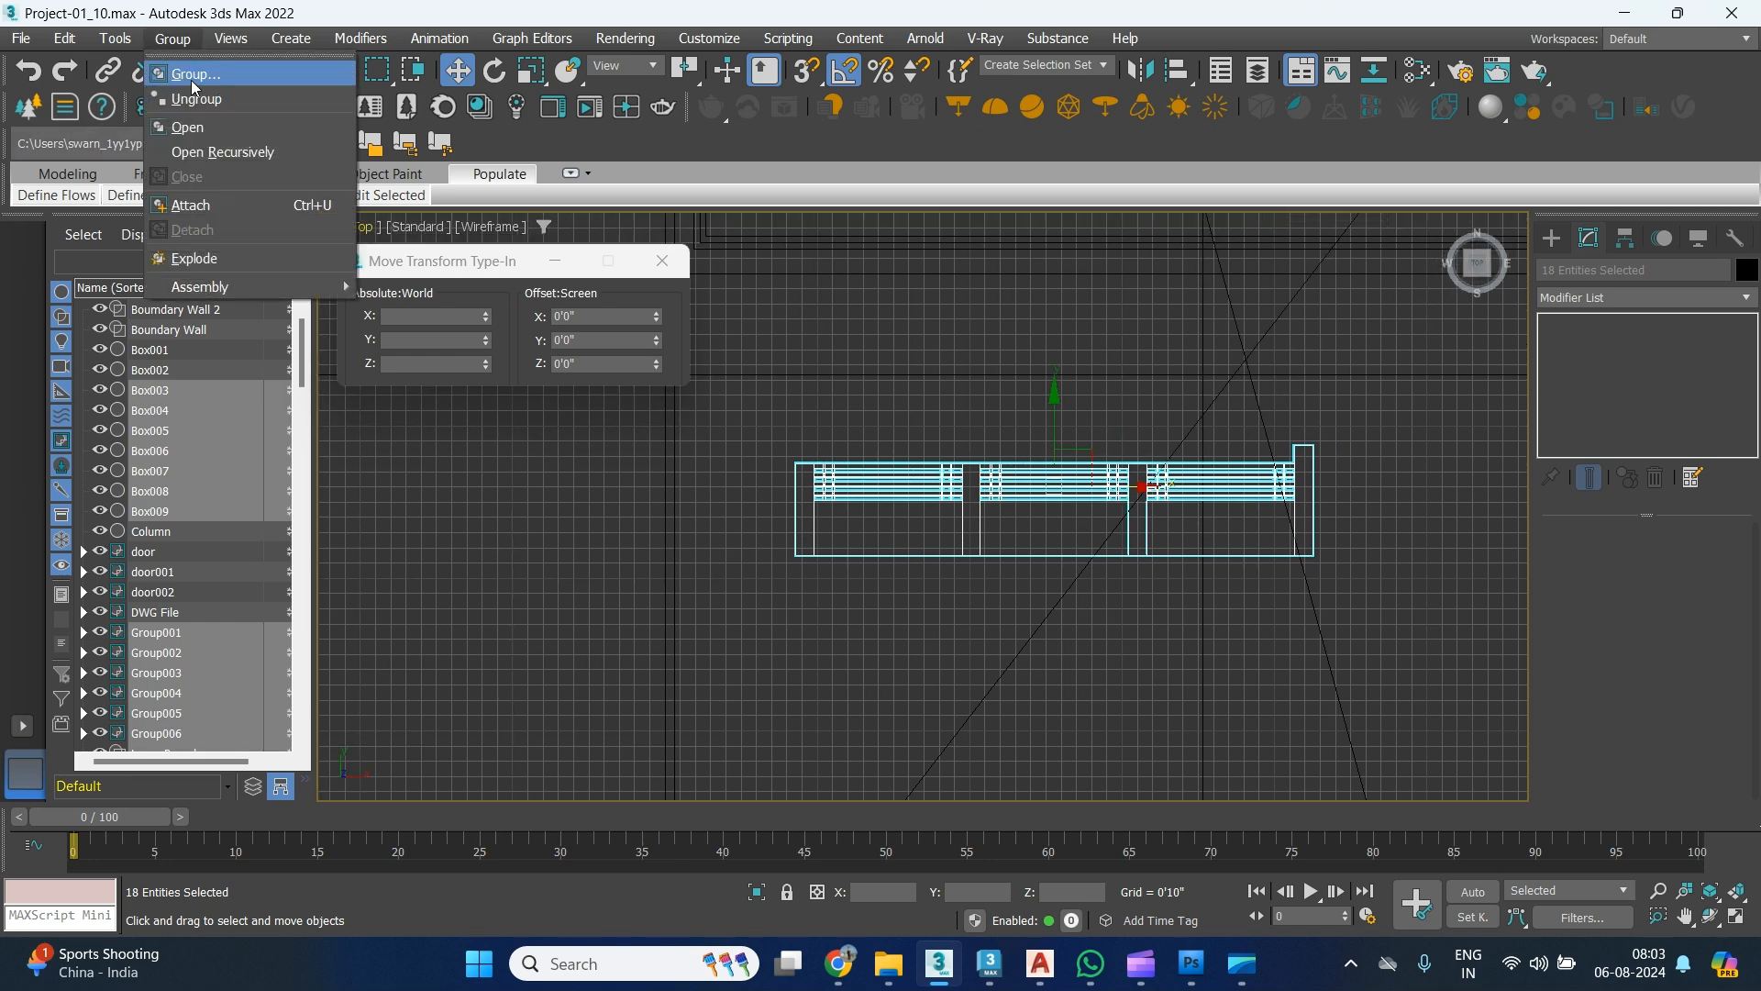
click(192, 72)
text(Boundary)
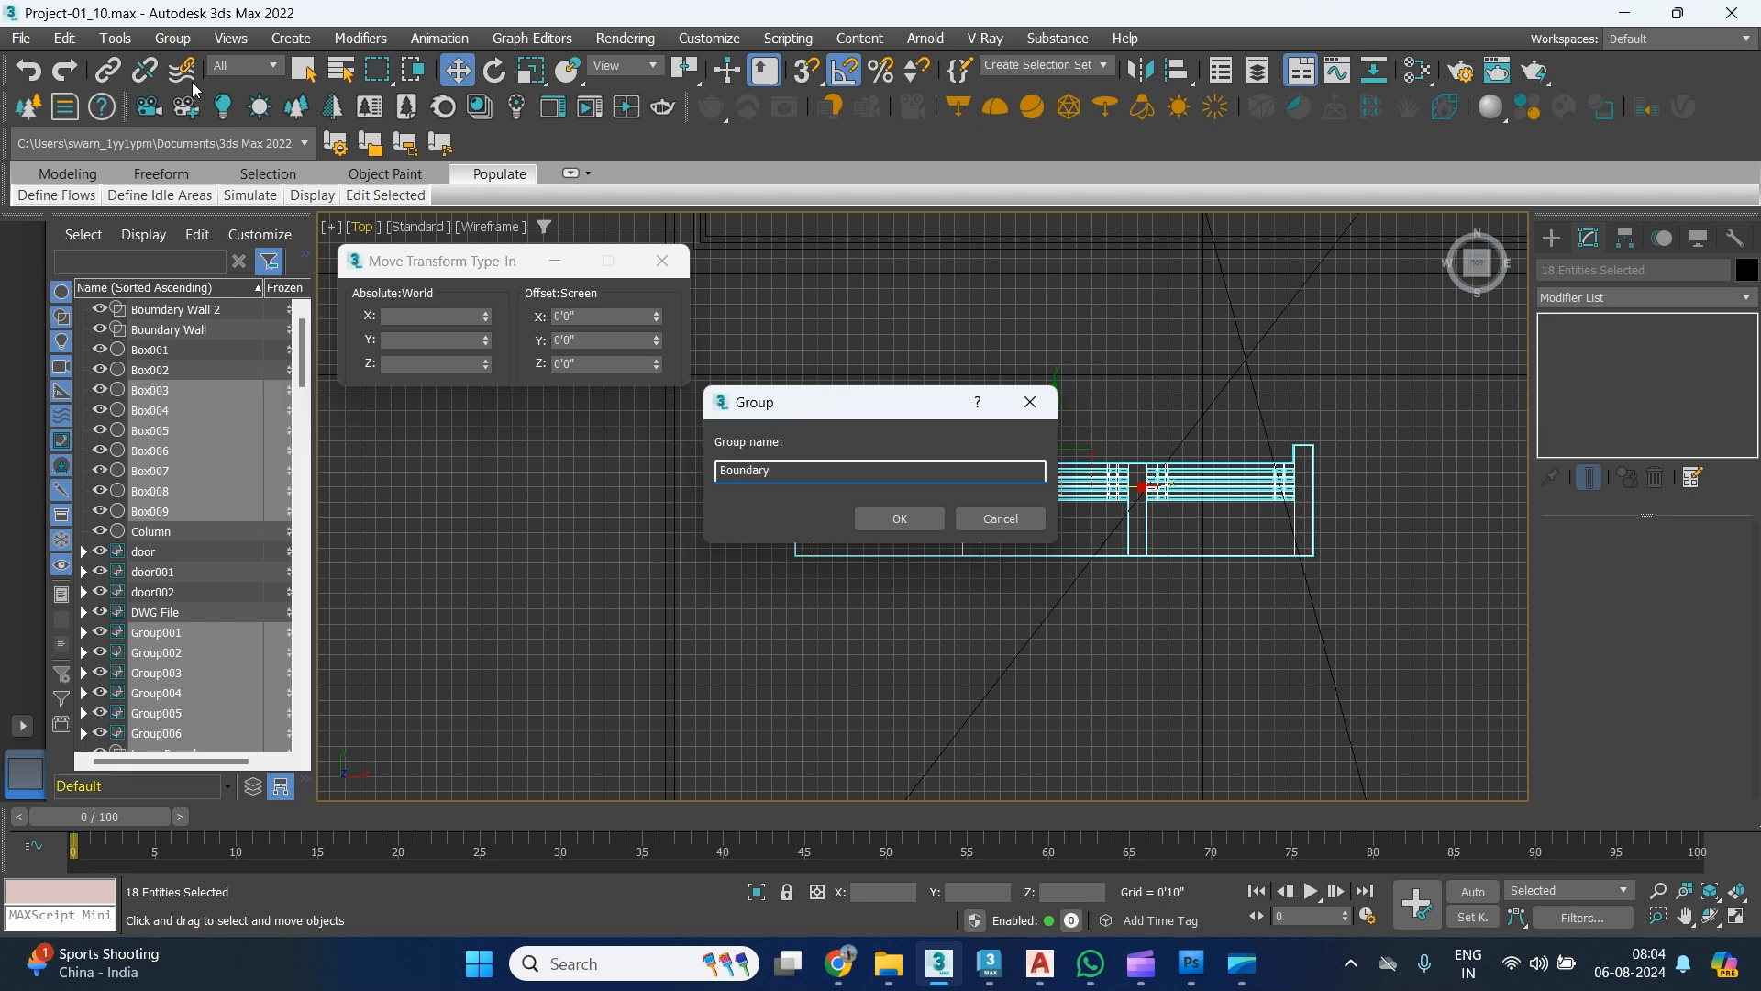
key(Return)
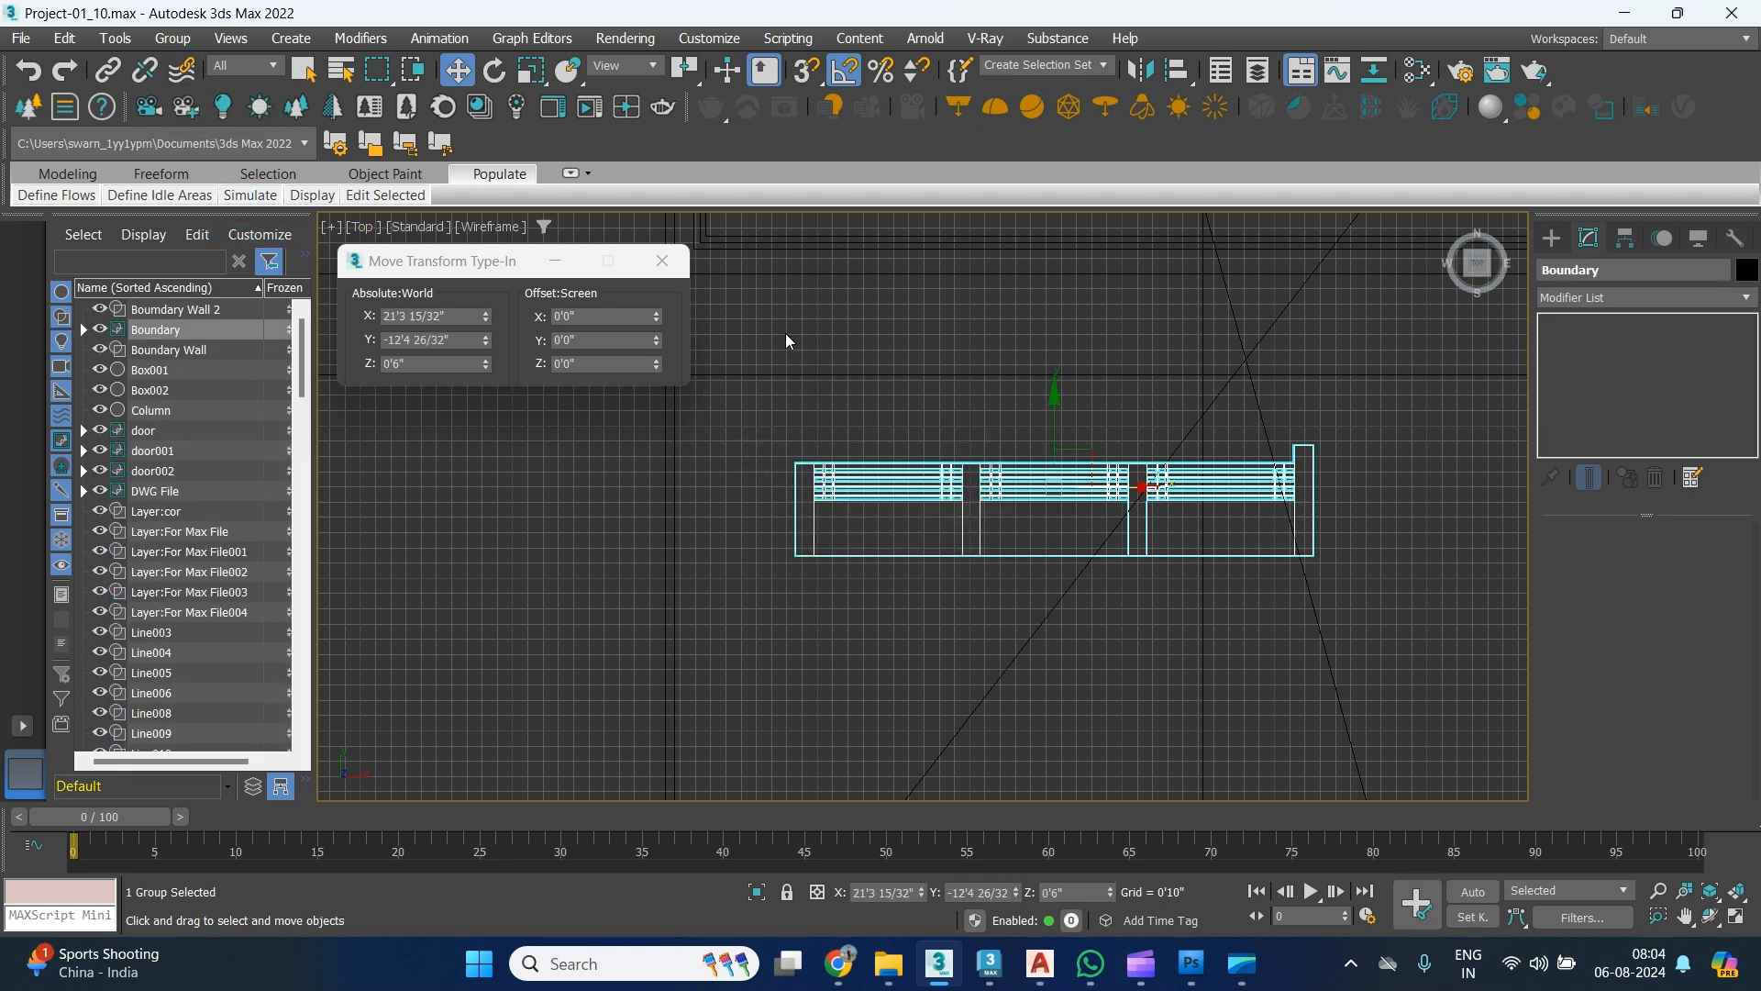
Rotate the Boundary group to 90 degrees about the world X axis so the wall stands upright.
scroll(927, 464, down, 5)
key(p)
scroll(928, 460, up, 3)
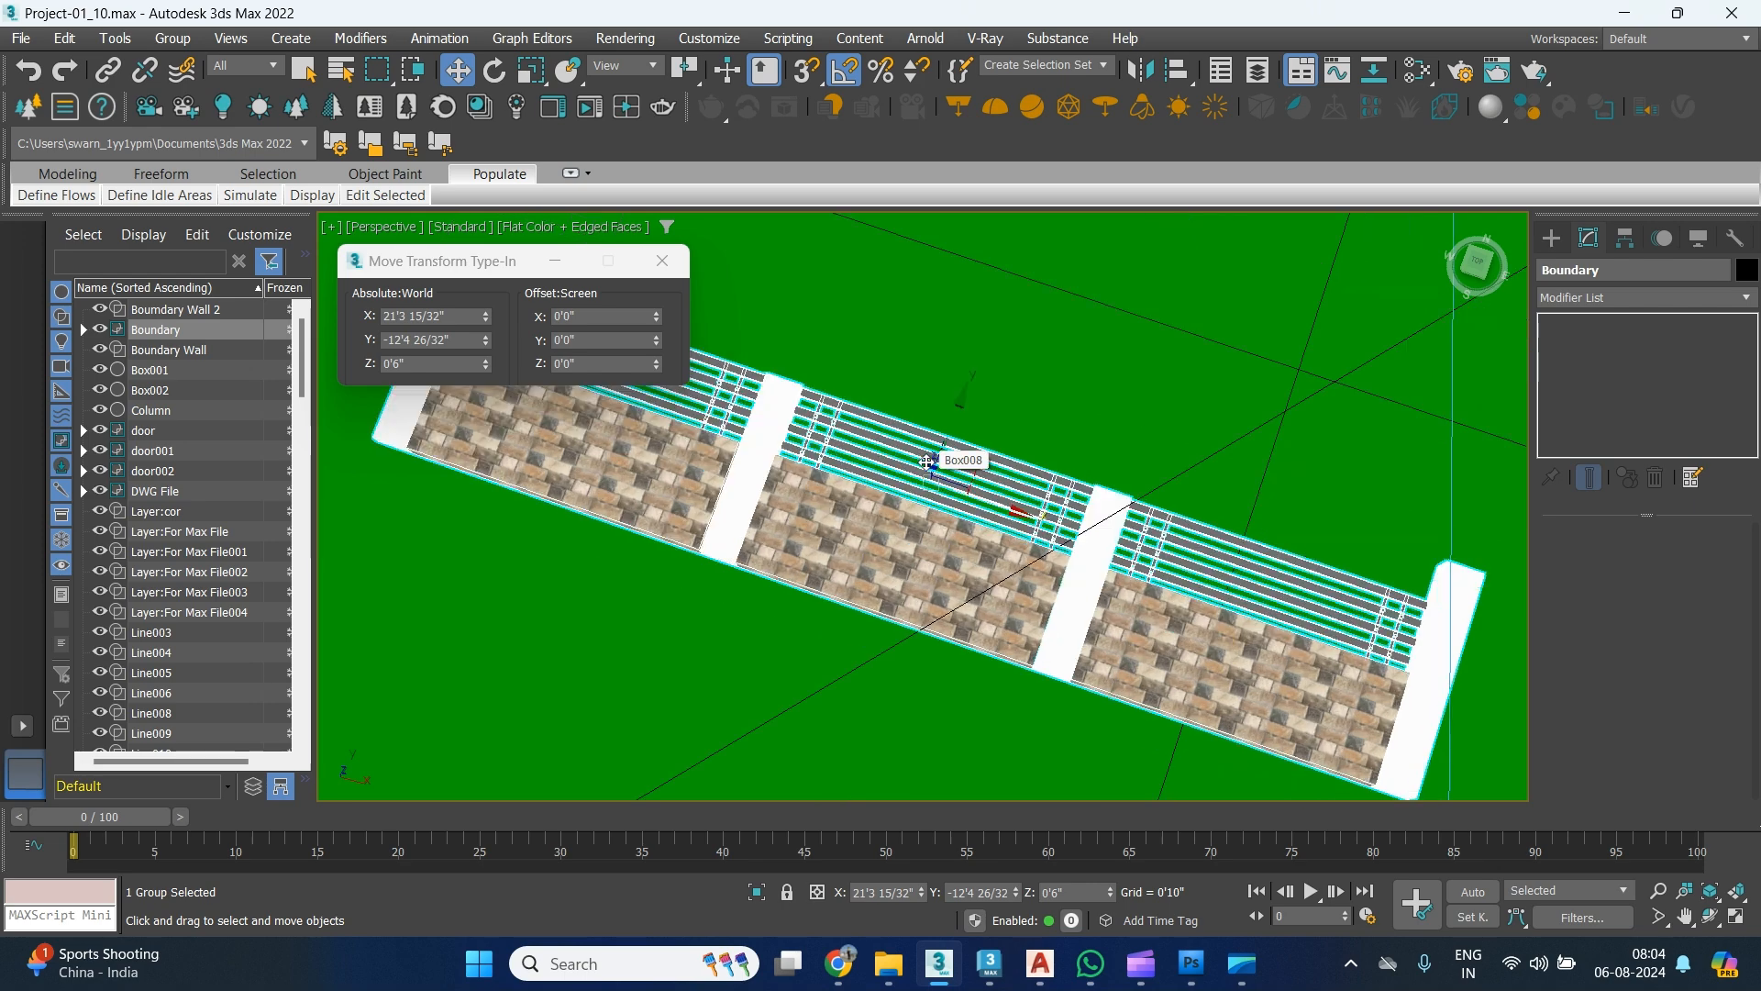
scroll(931, 504, down, 4)
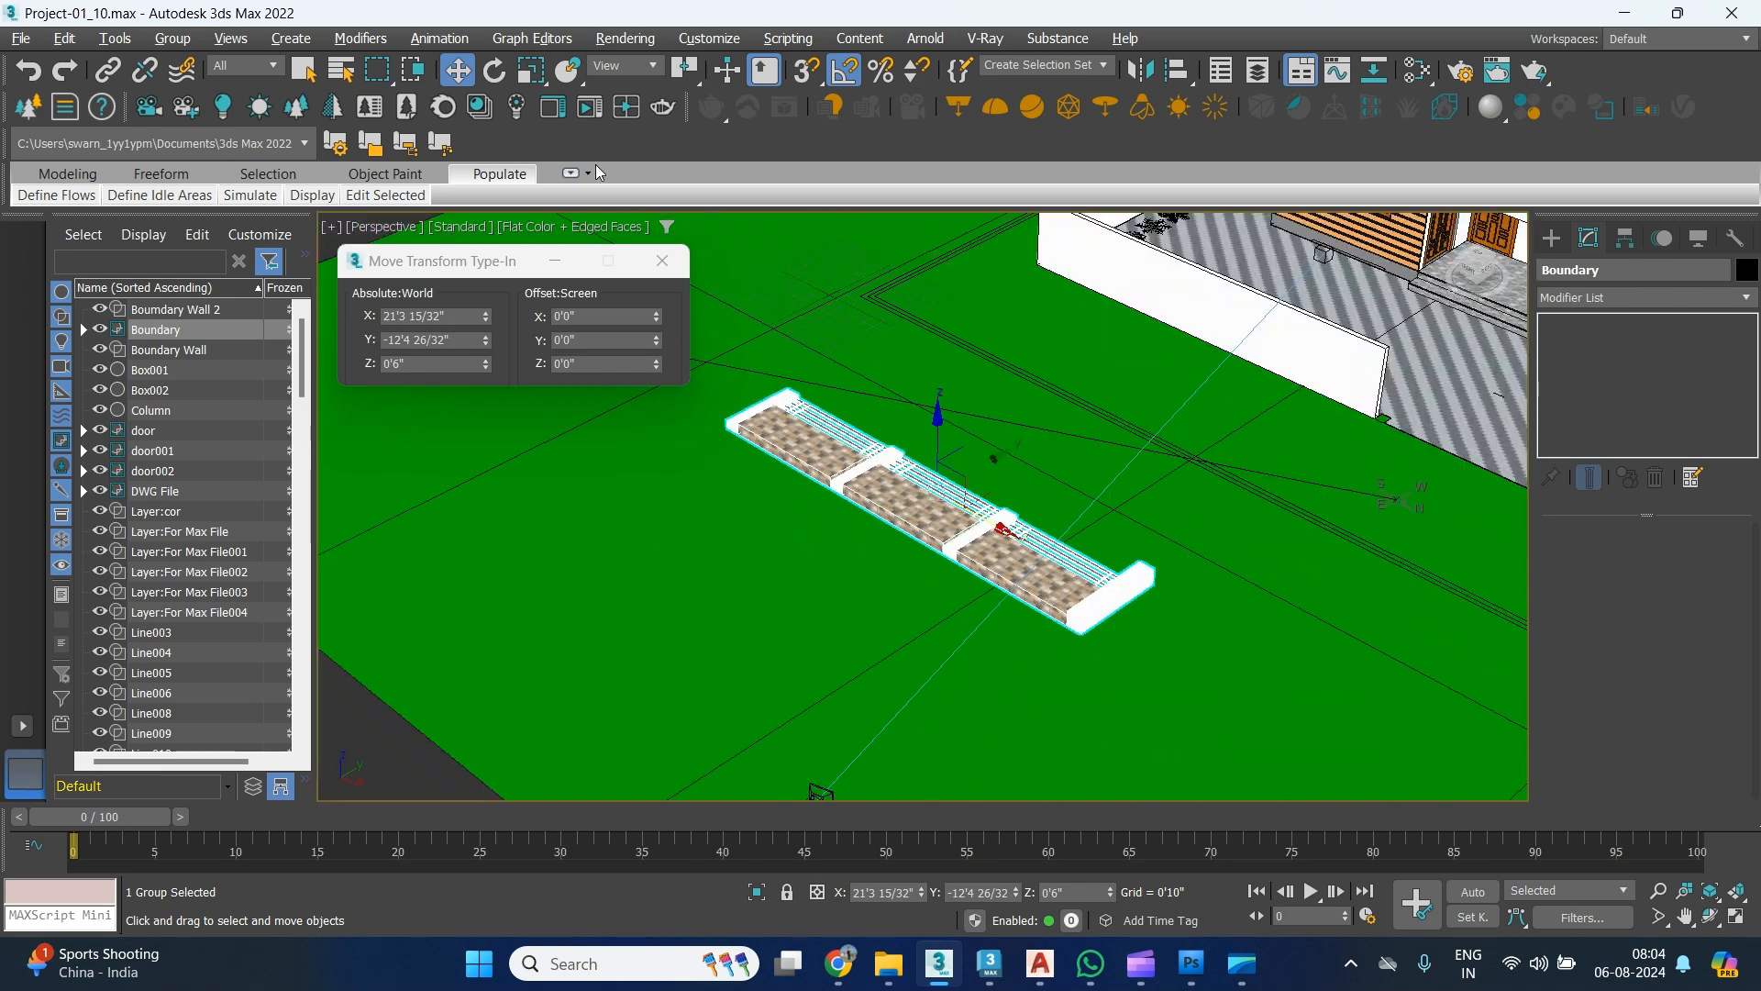
click(495, 70)
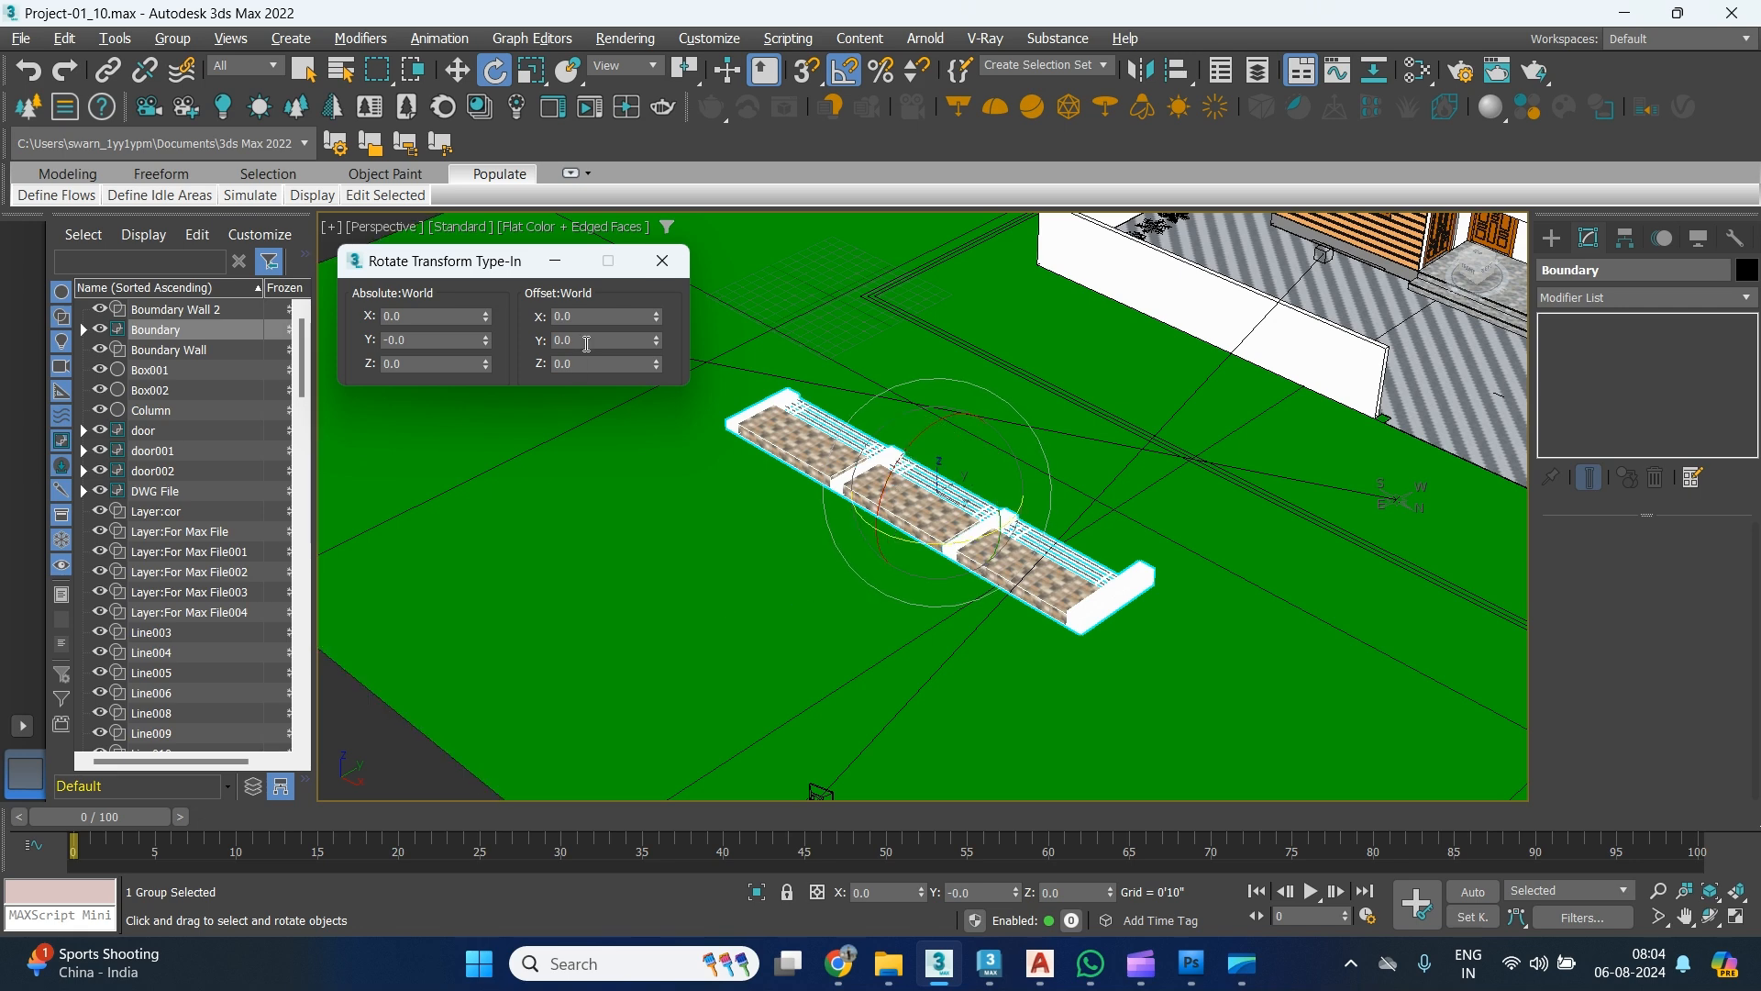
drag(593, 316, 524, 321)
text(90)
key(Return)
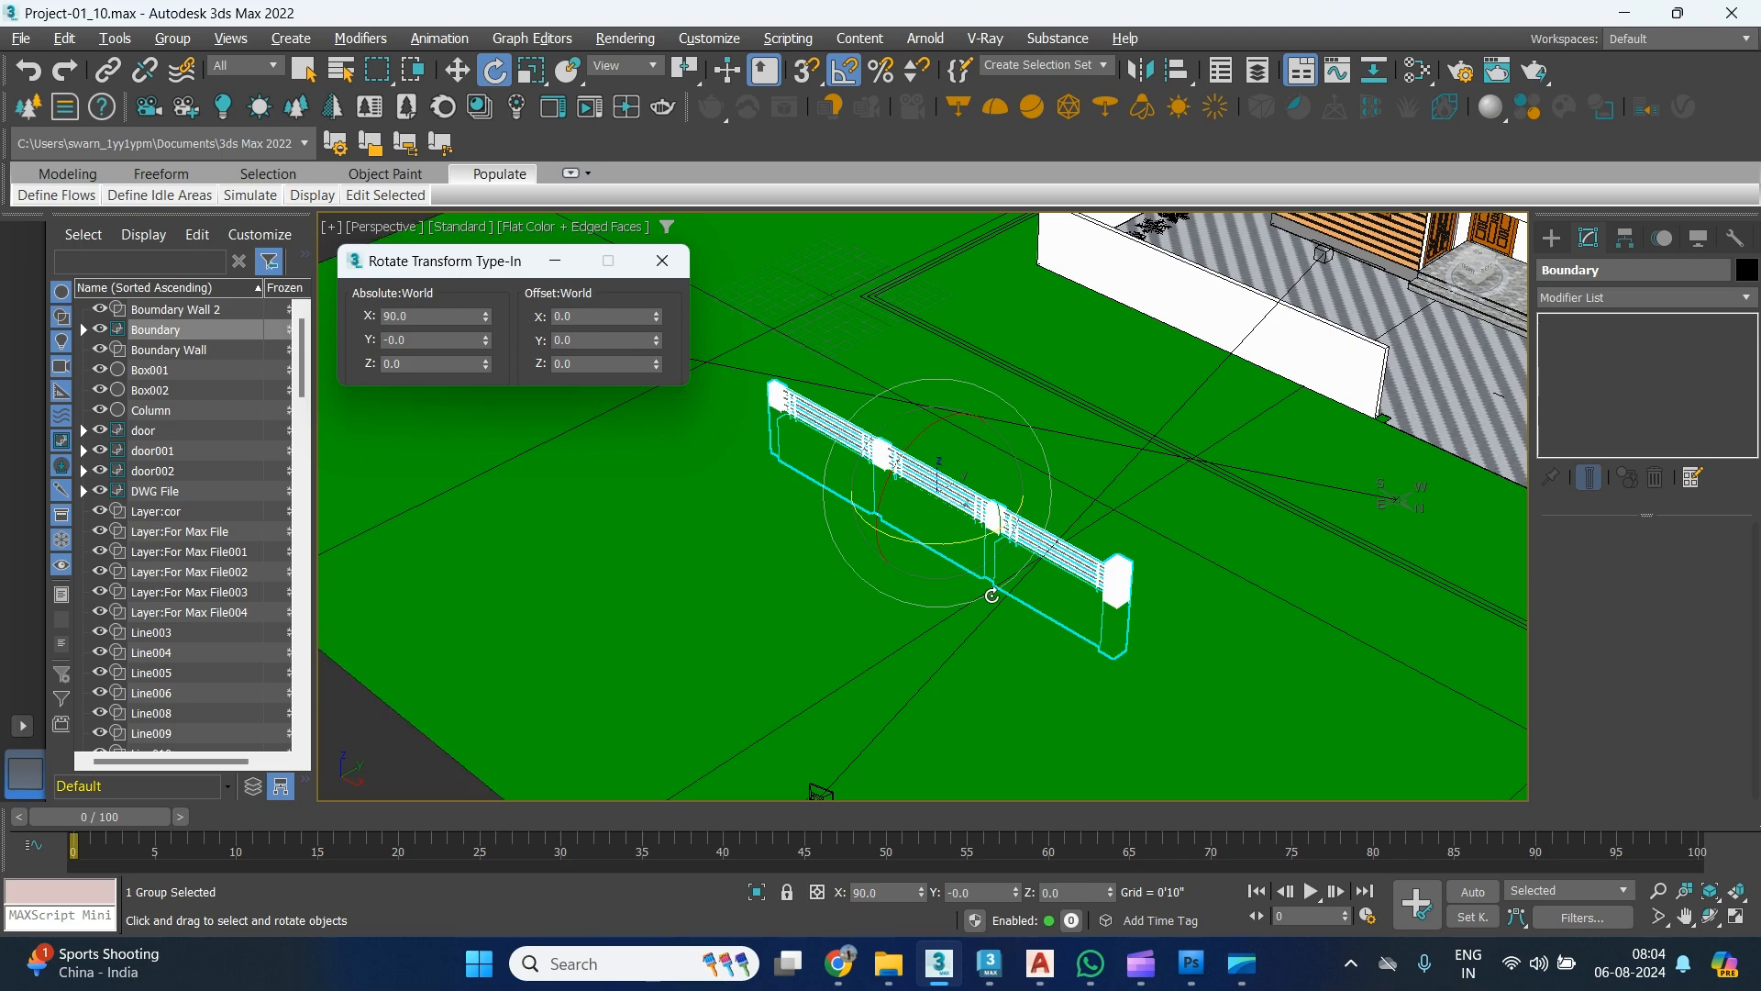
Delete the two gate-end vertices of the Boundary Wall line to remove the plain wall's front run.
alt+middle_drag(854, 489, 1004, 556)
middle_drag(979, 482, 999, 660)
scroll(903, 417, up, 2)
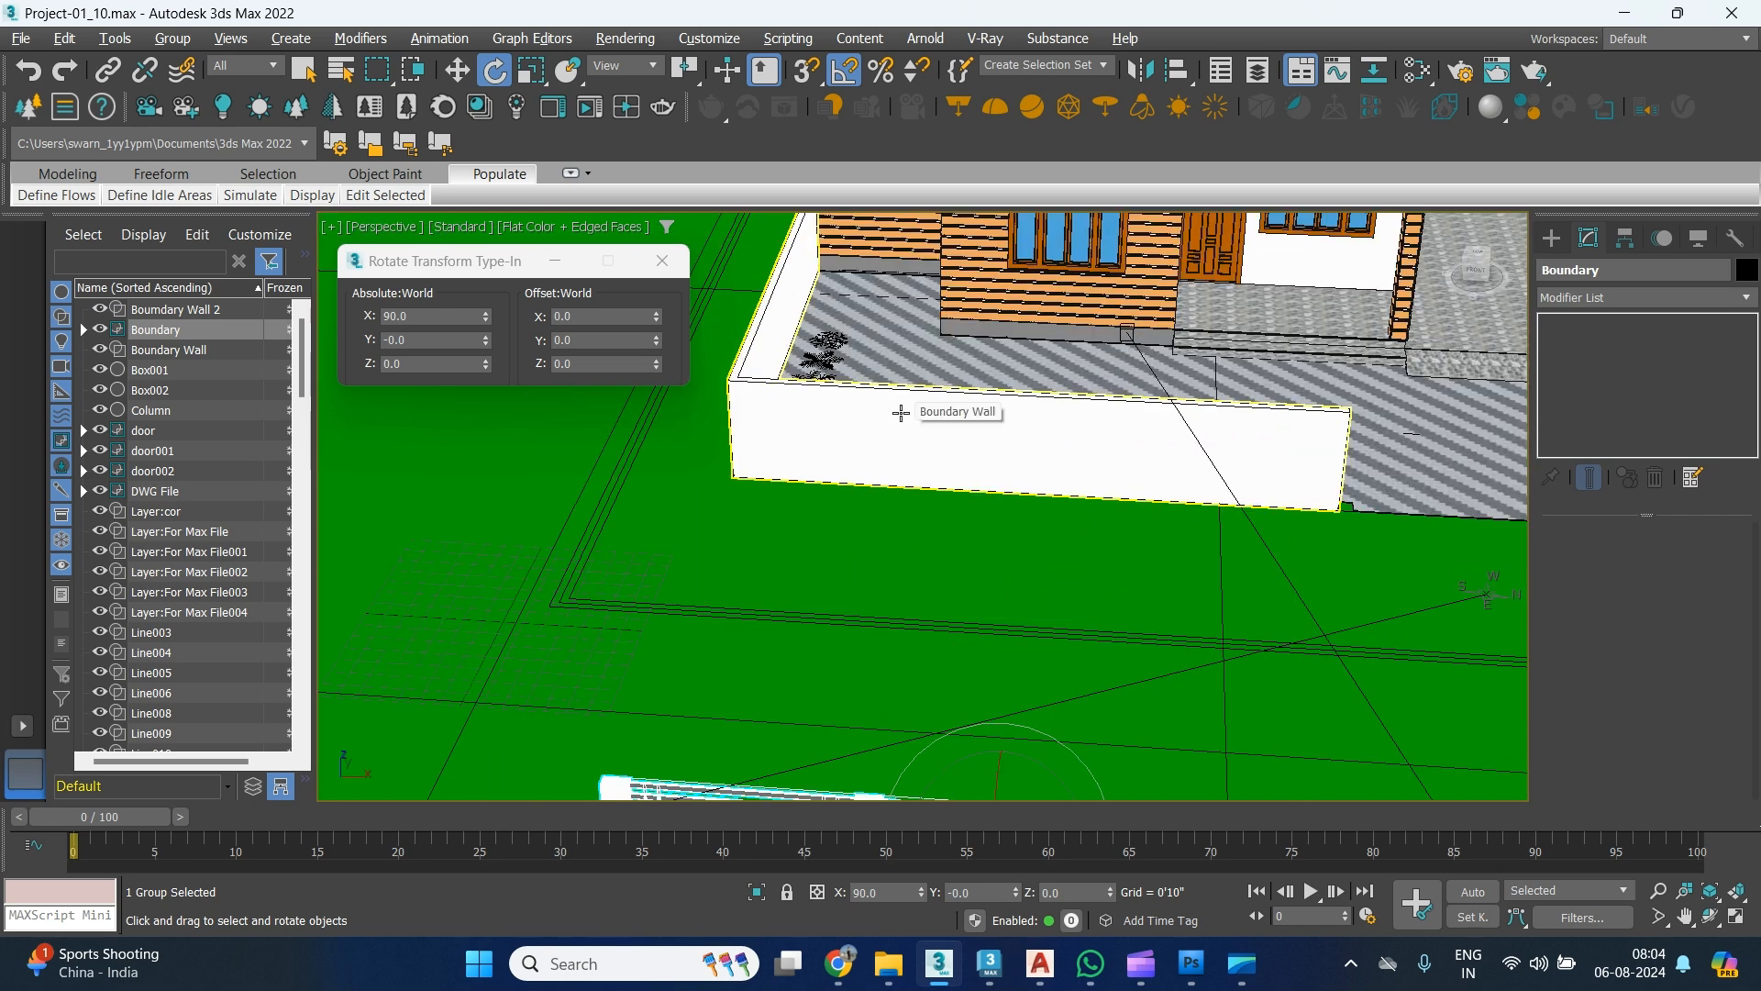
click(900, 413)
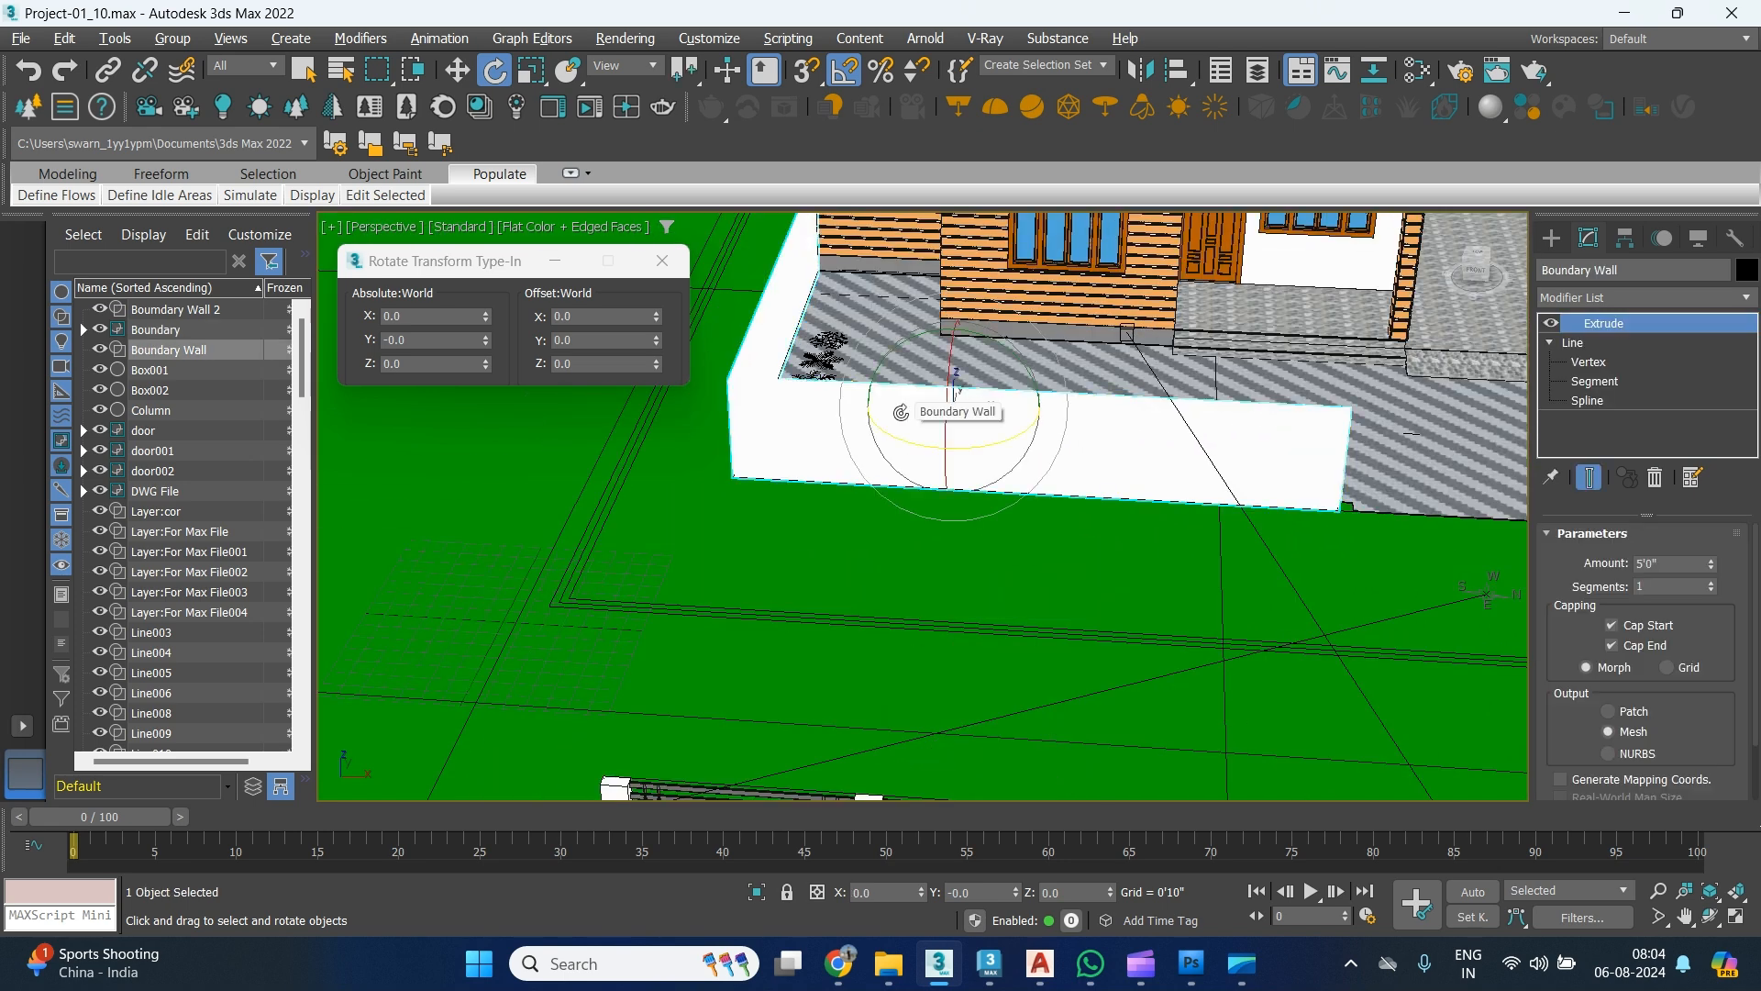
click(1596, 381)
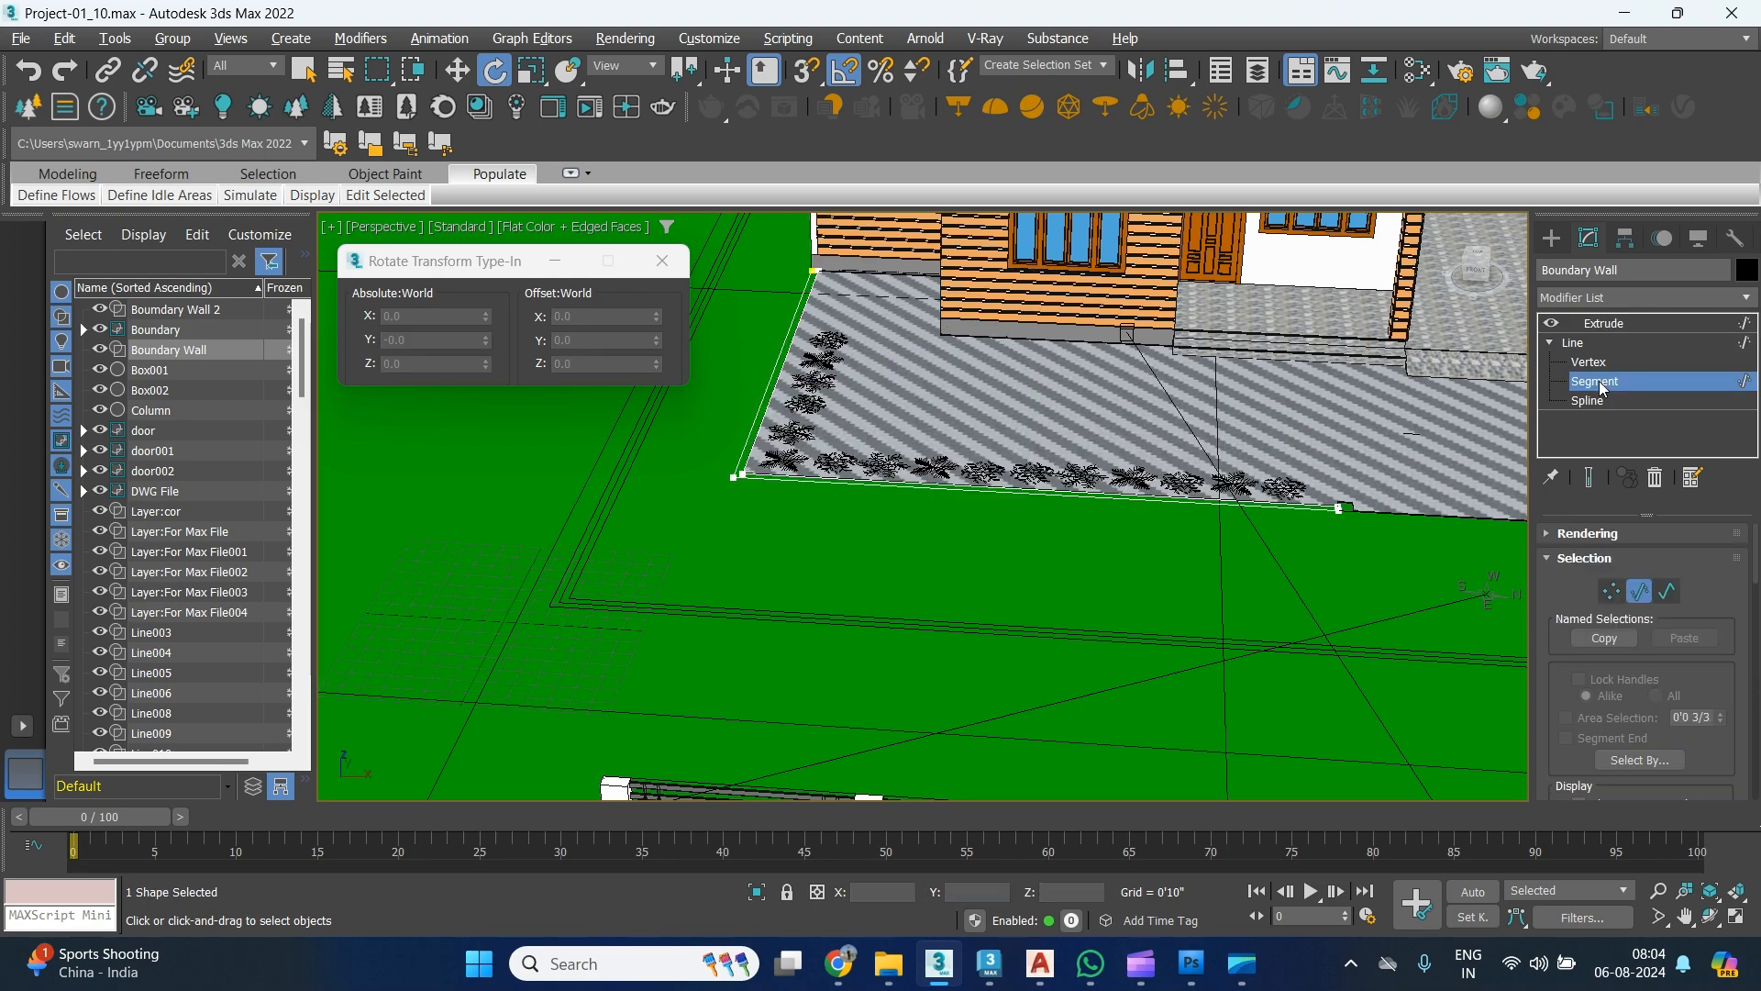
scroll(961, 481, up, 2)
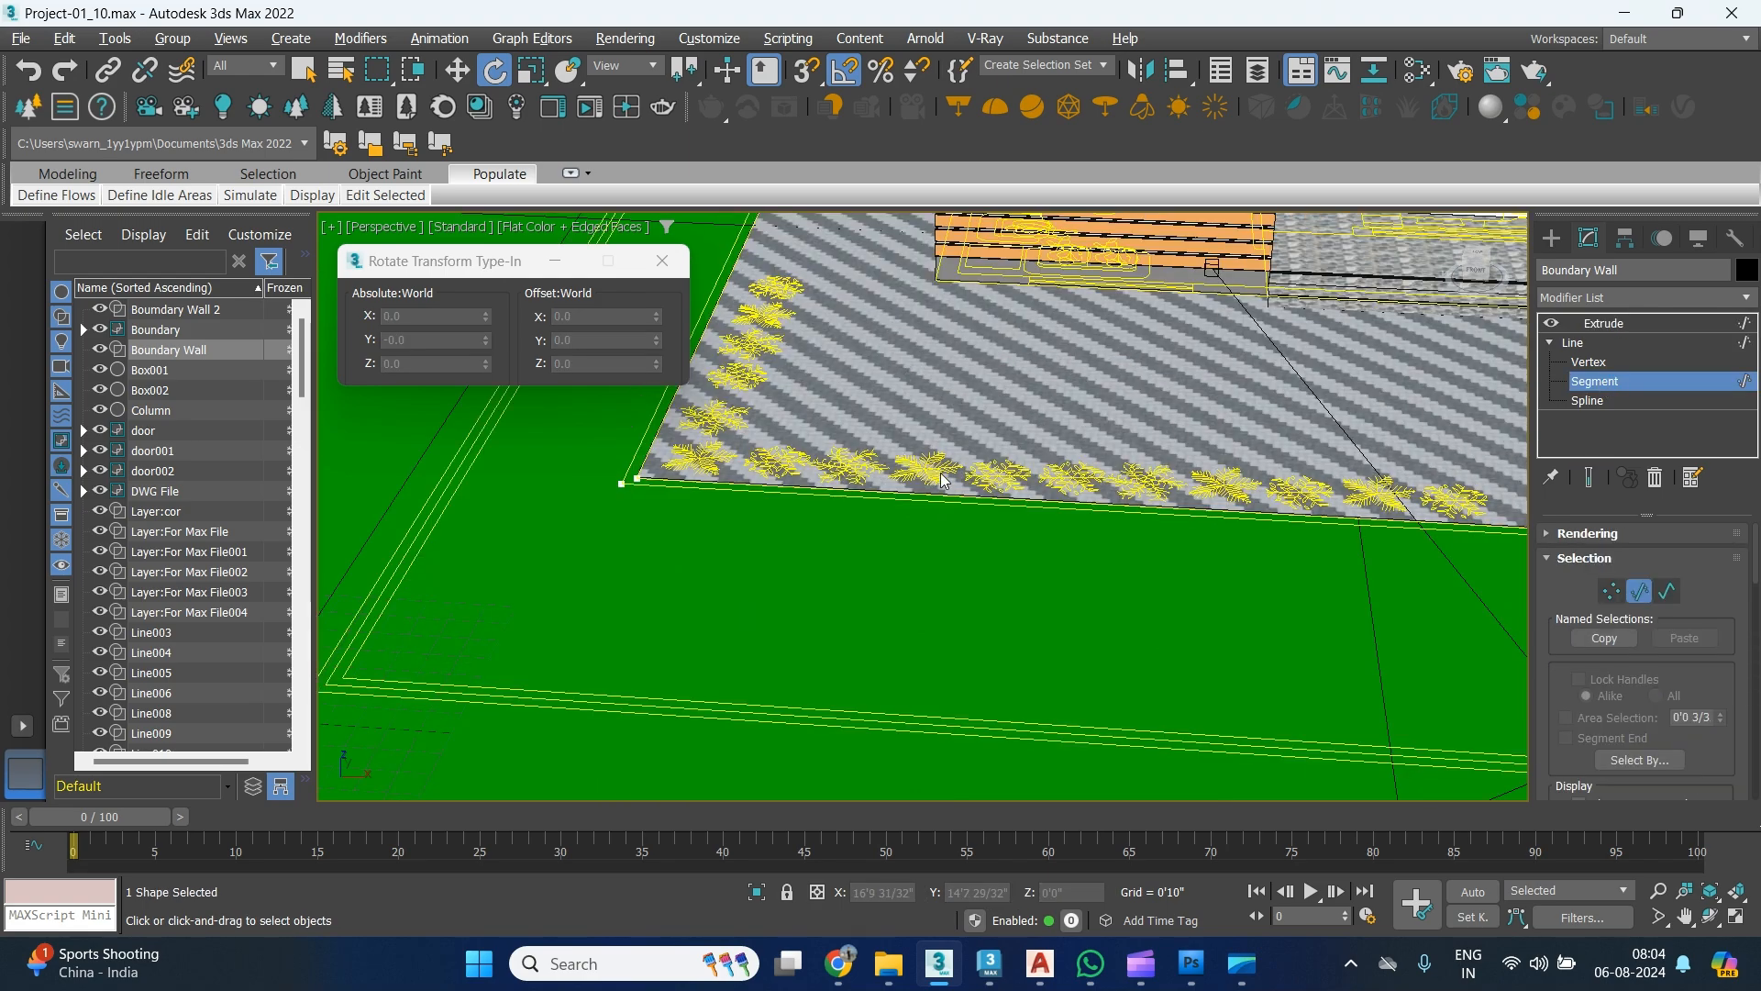
scroll(1000, 536, up, 2)
alt+middle_drag(948, 562, 736, 589)
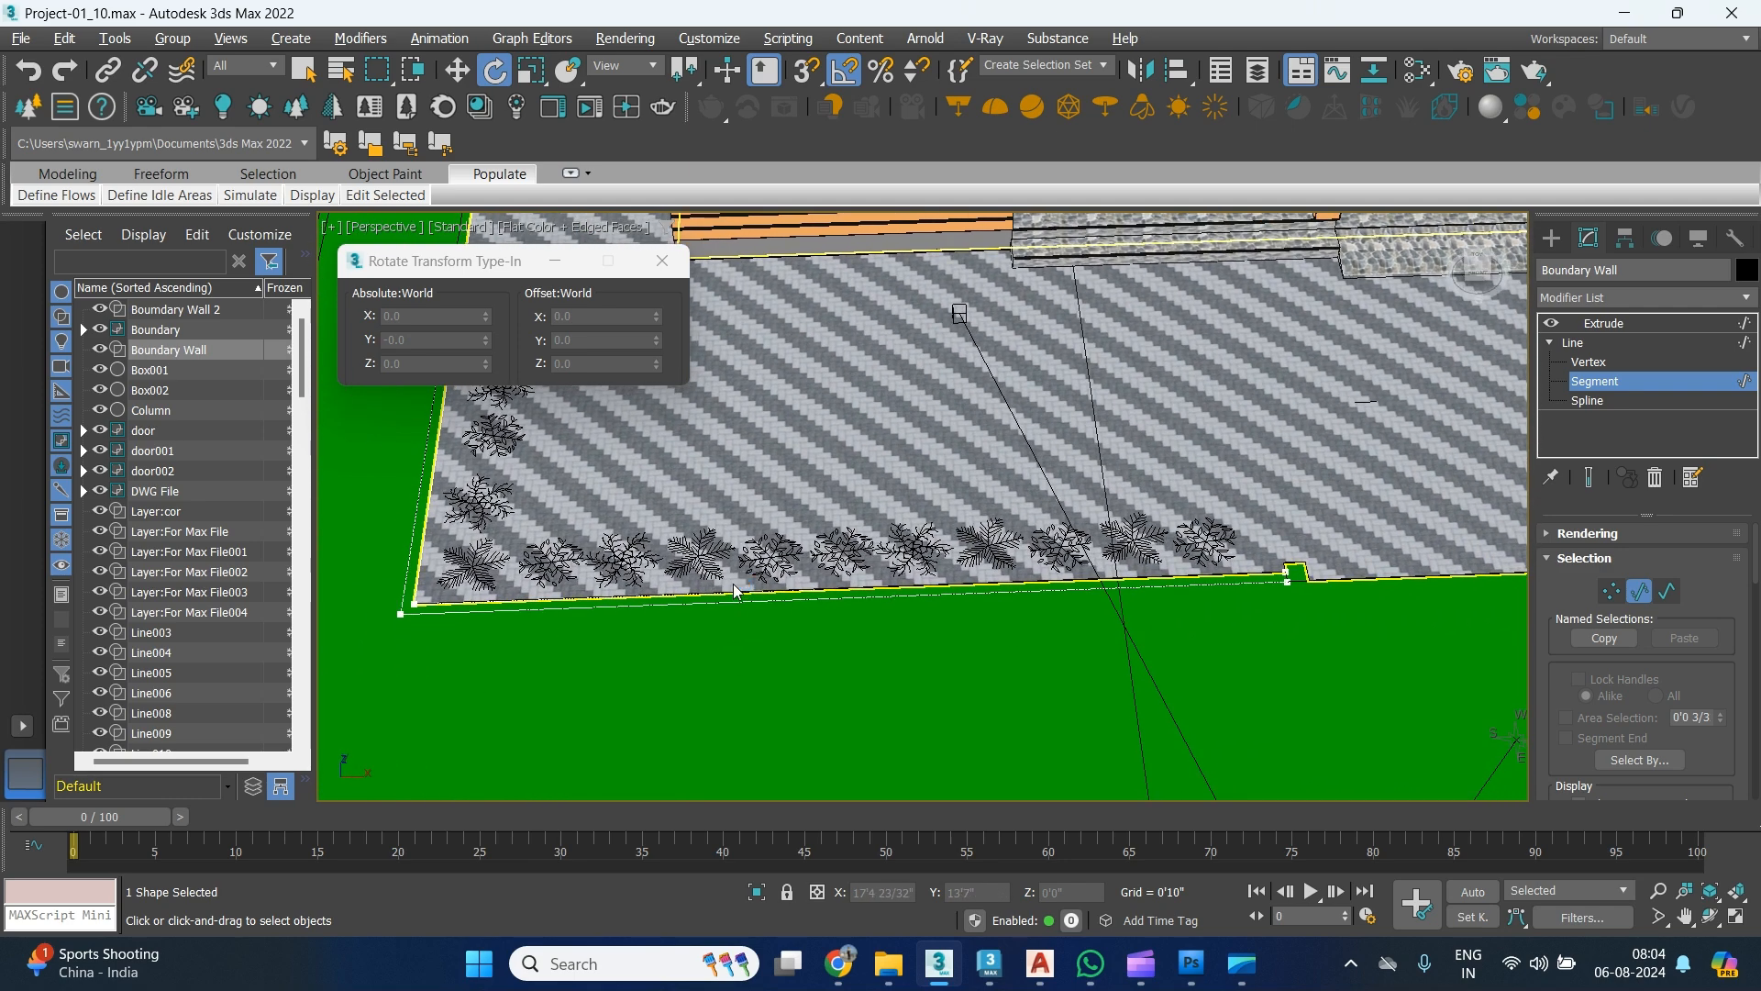
click(1591, 362)
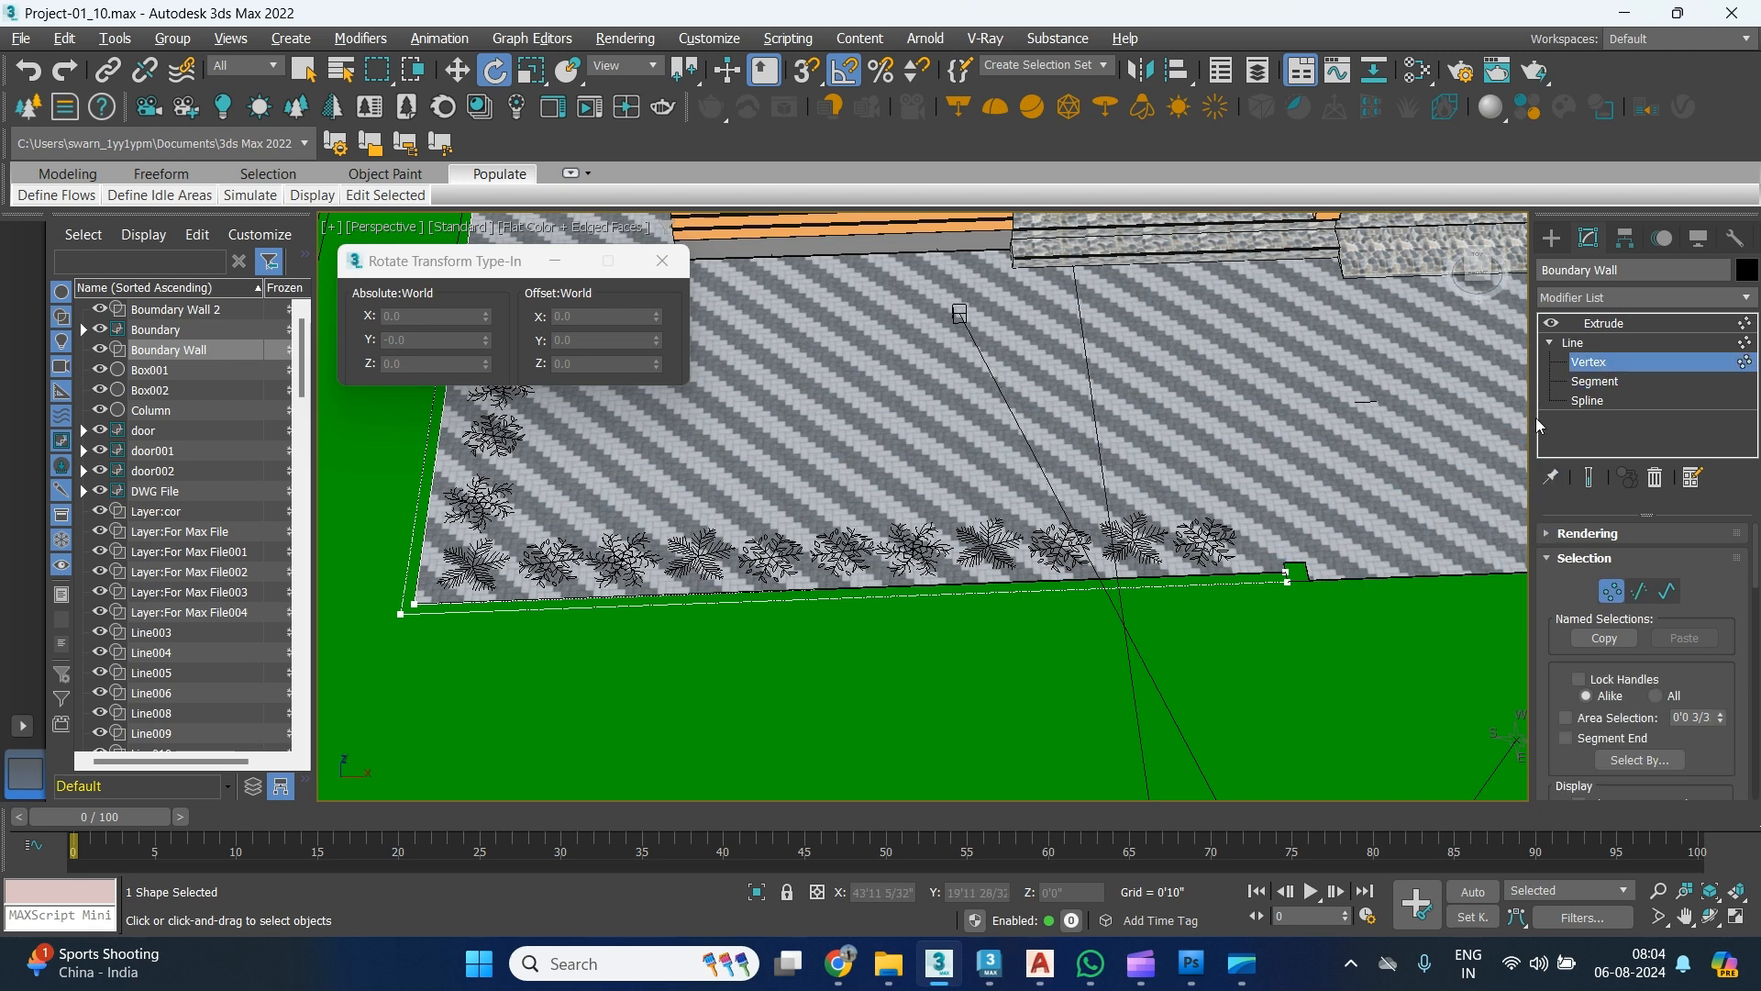
click(1142, 676)
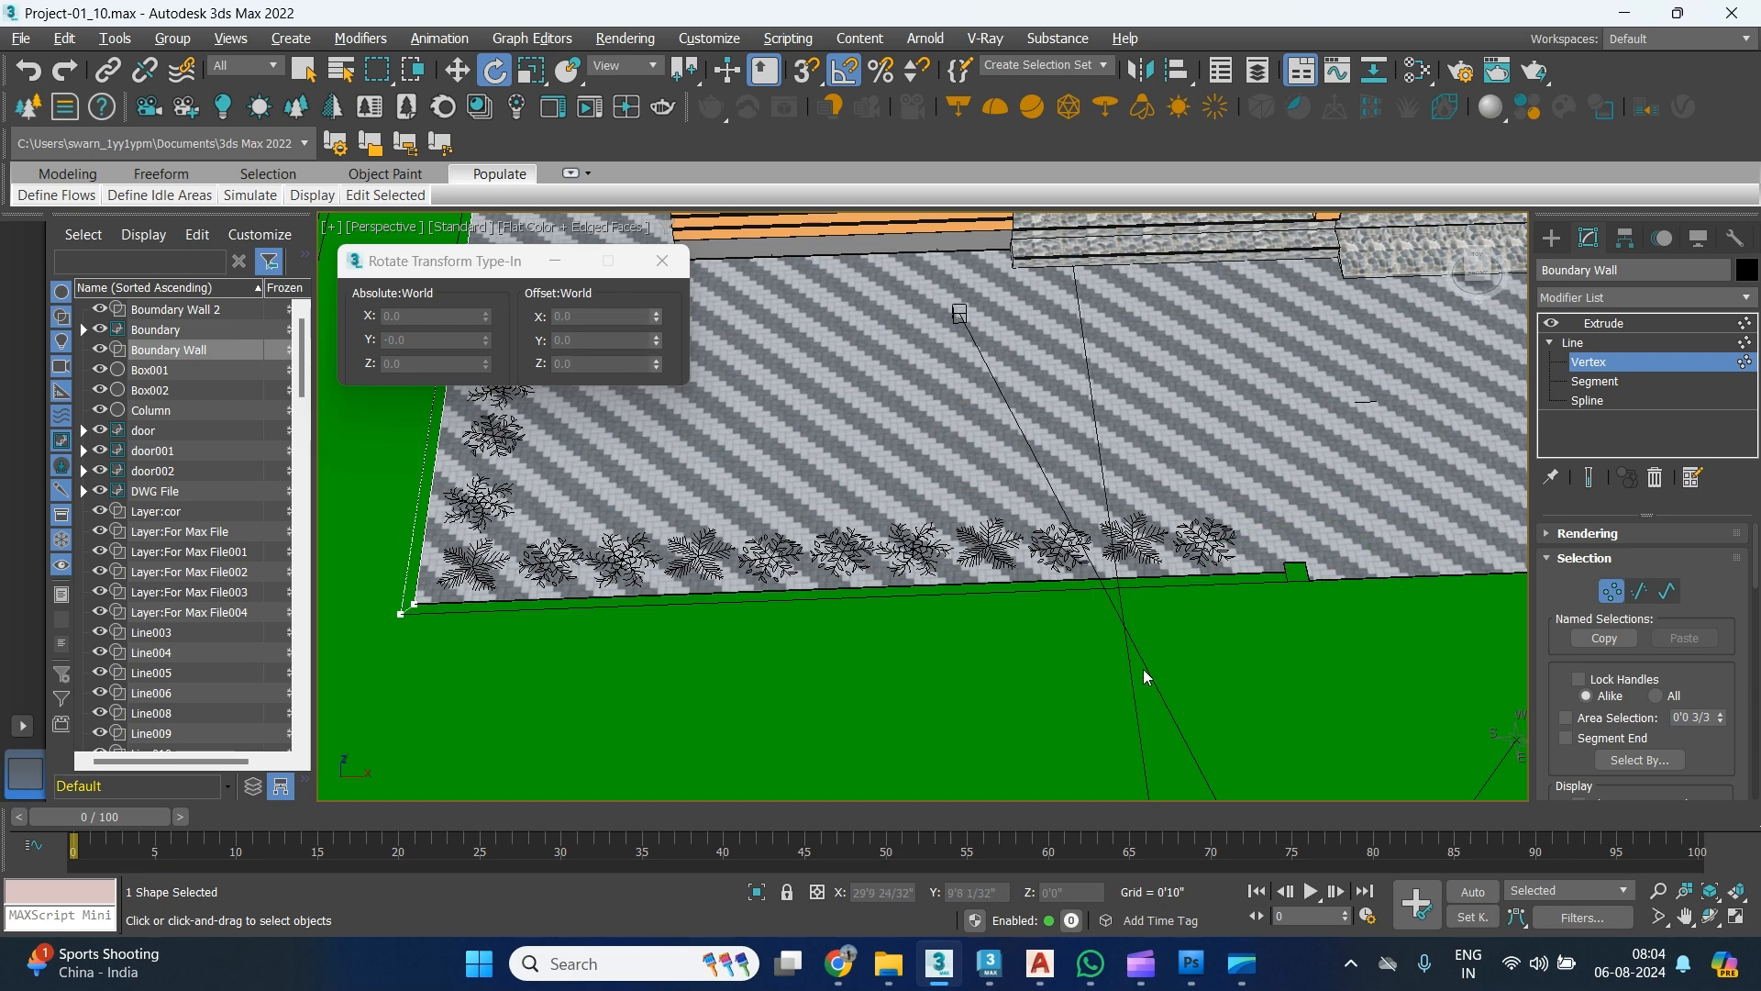
Snap the Boundary Wall's outer front-corner vertex level with its inner corner vertex, and return to the Extrude level.
middle_drag(662, 626, 879, 669)
scroll(809, 626, up, 6)
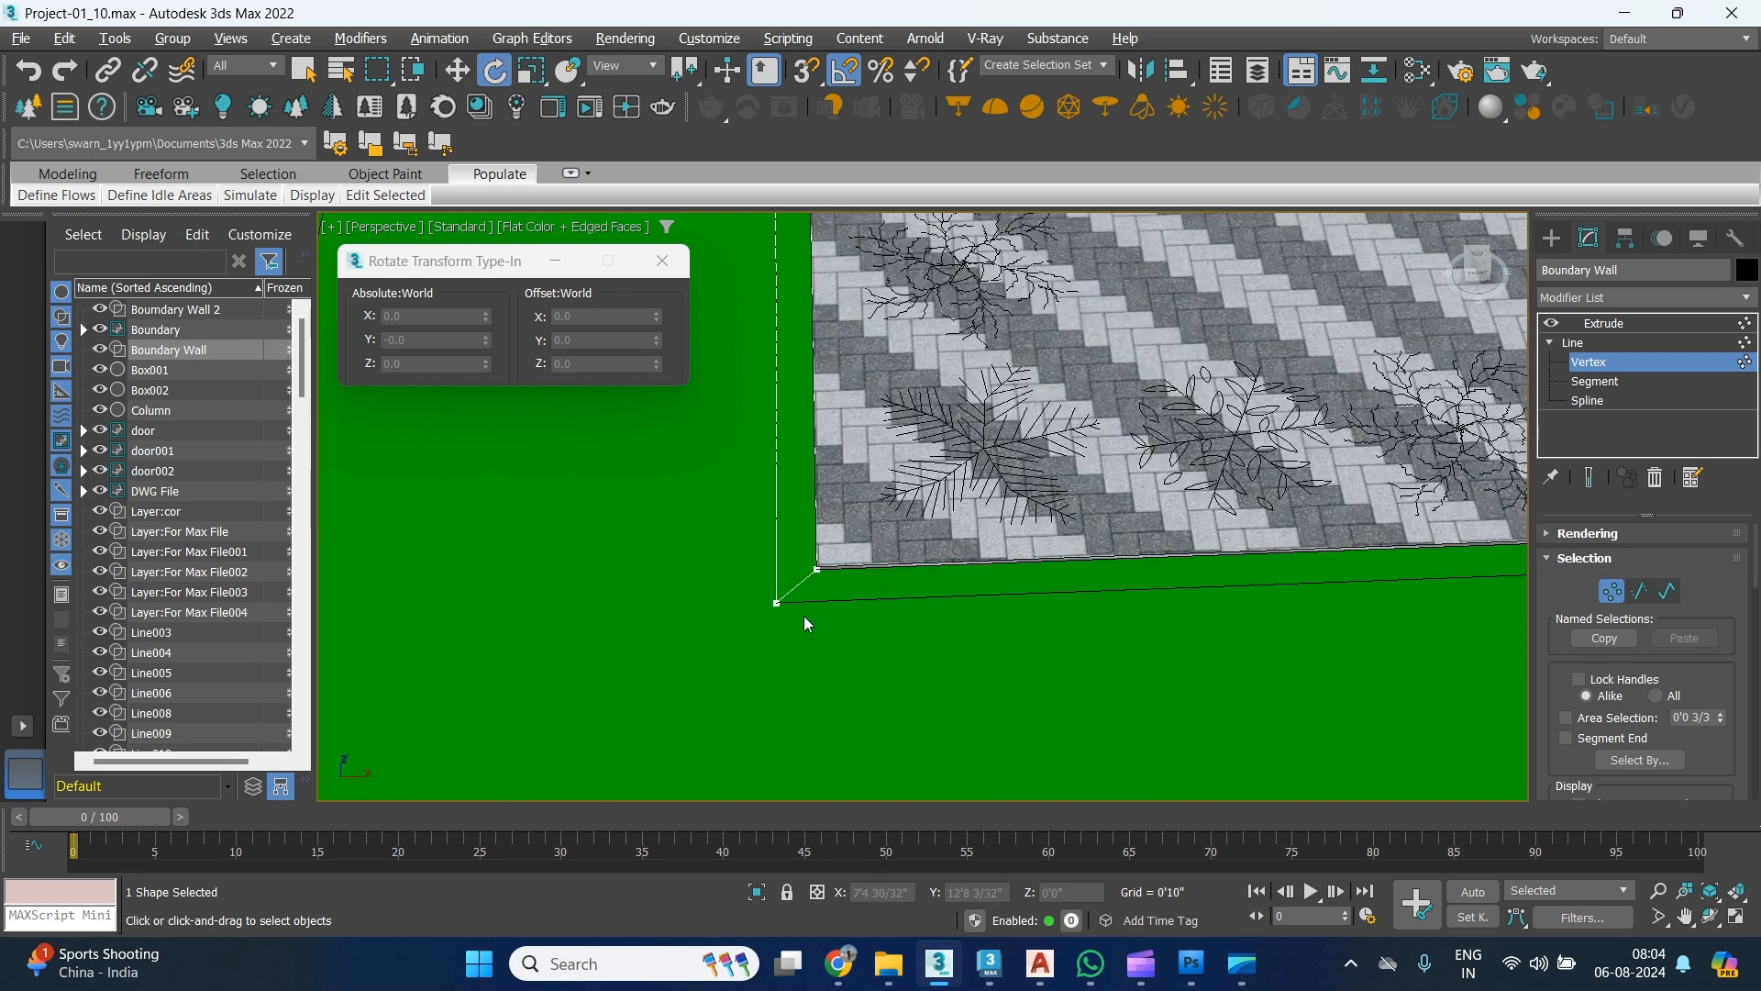
drag(687, 659, 687, 668)
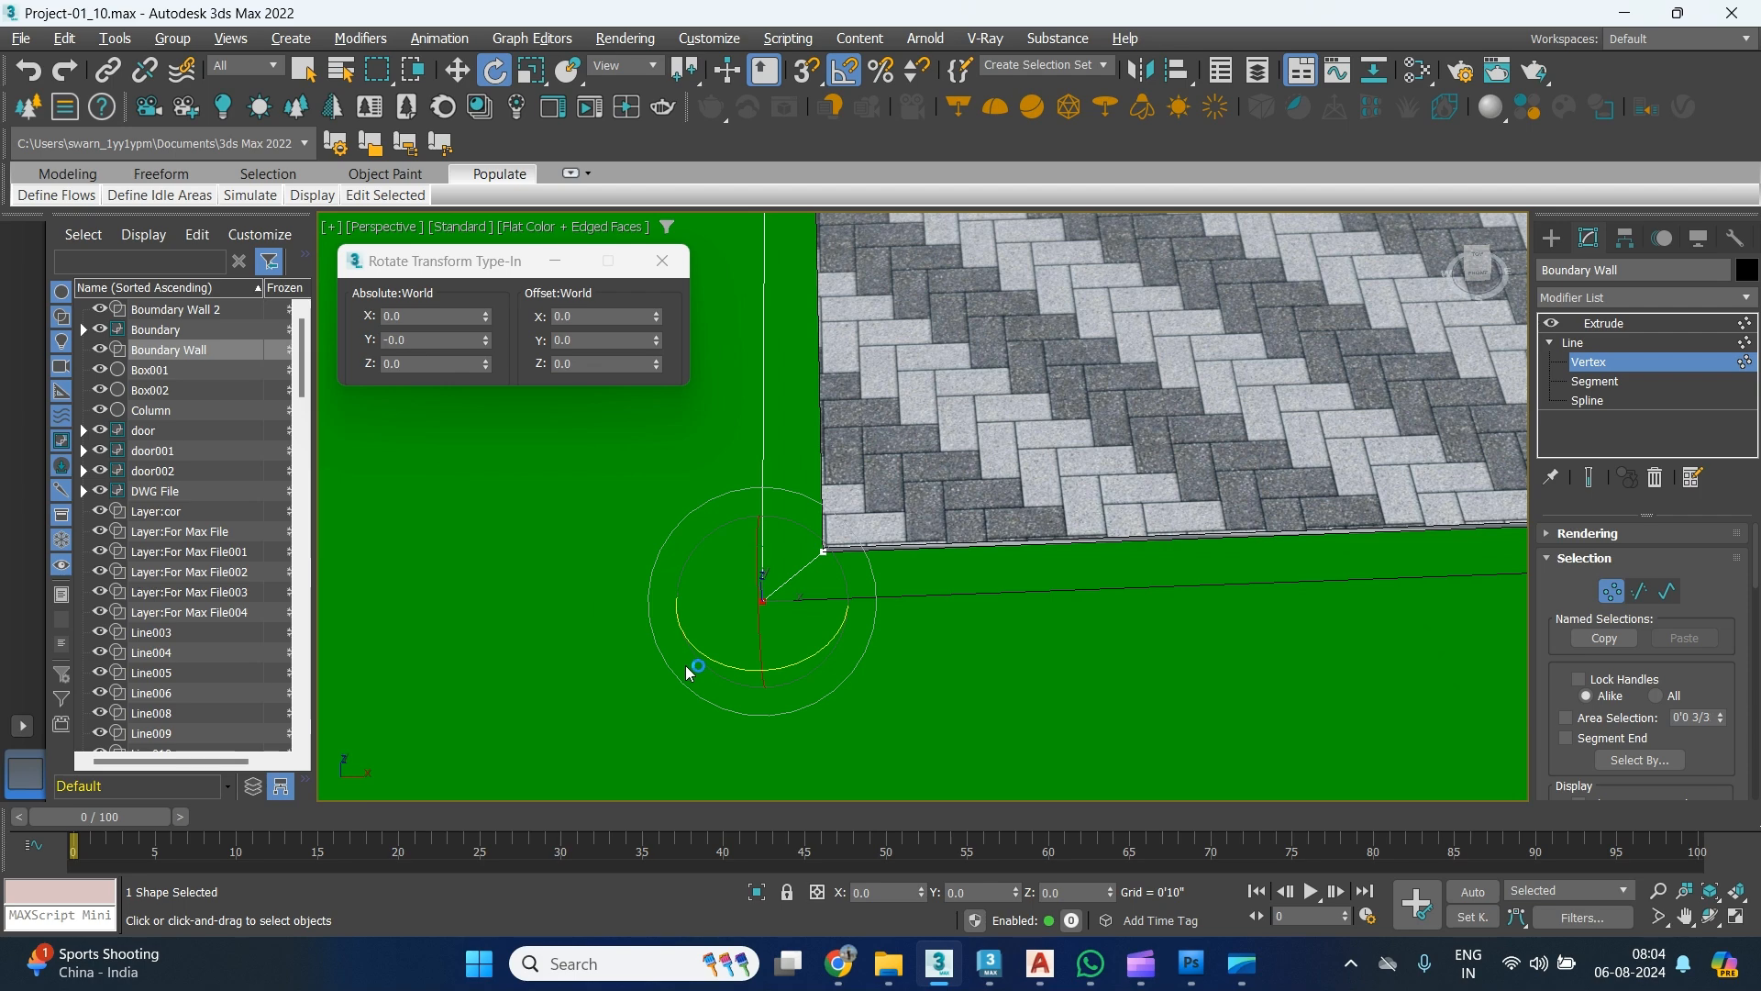
click(456, 71)
alt+middle_drag(828, 642, 1015, 631)
drag(668, 574, 672, 497)
key(s)
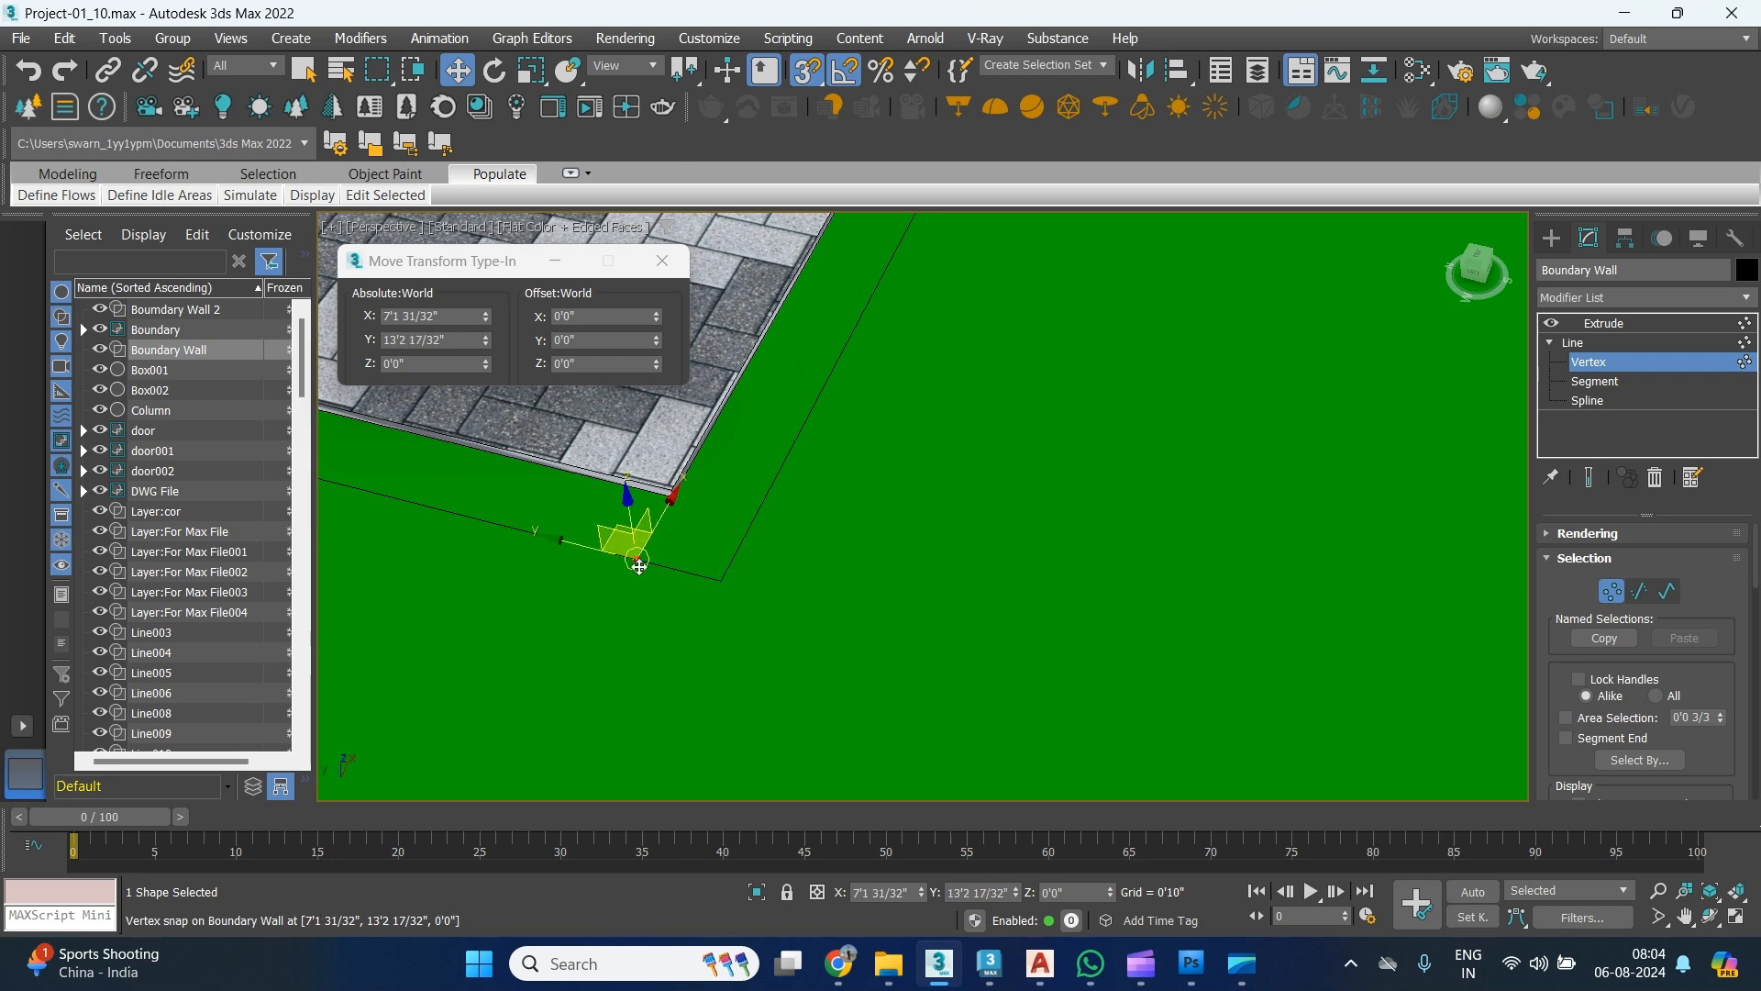
click(862, 593)
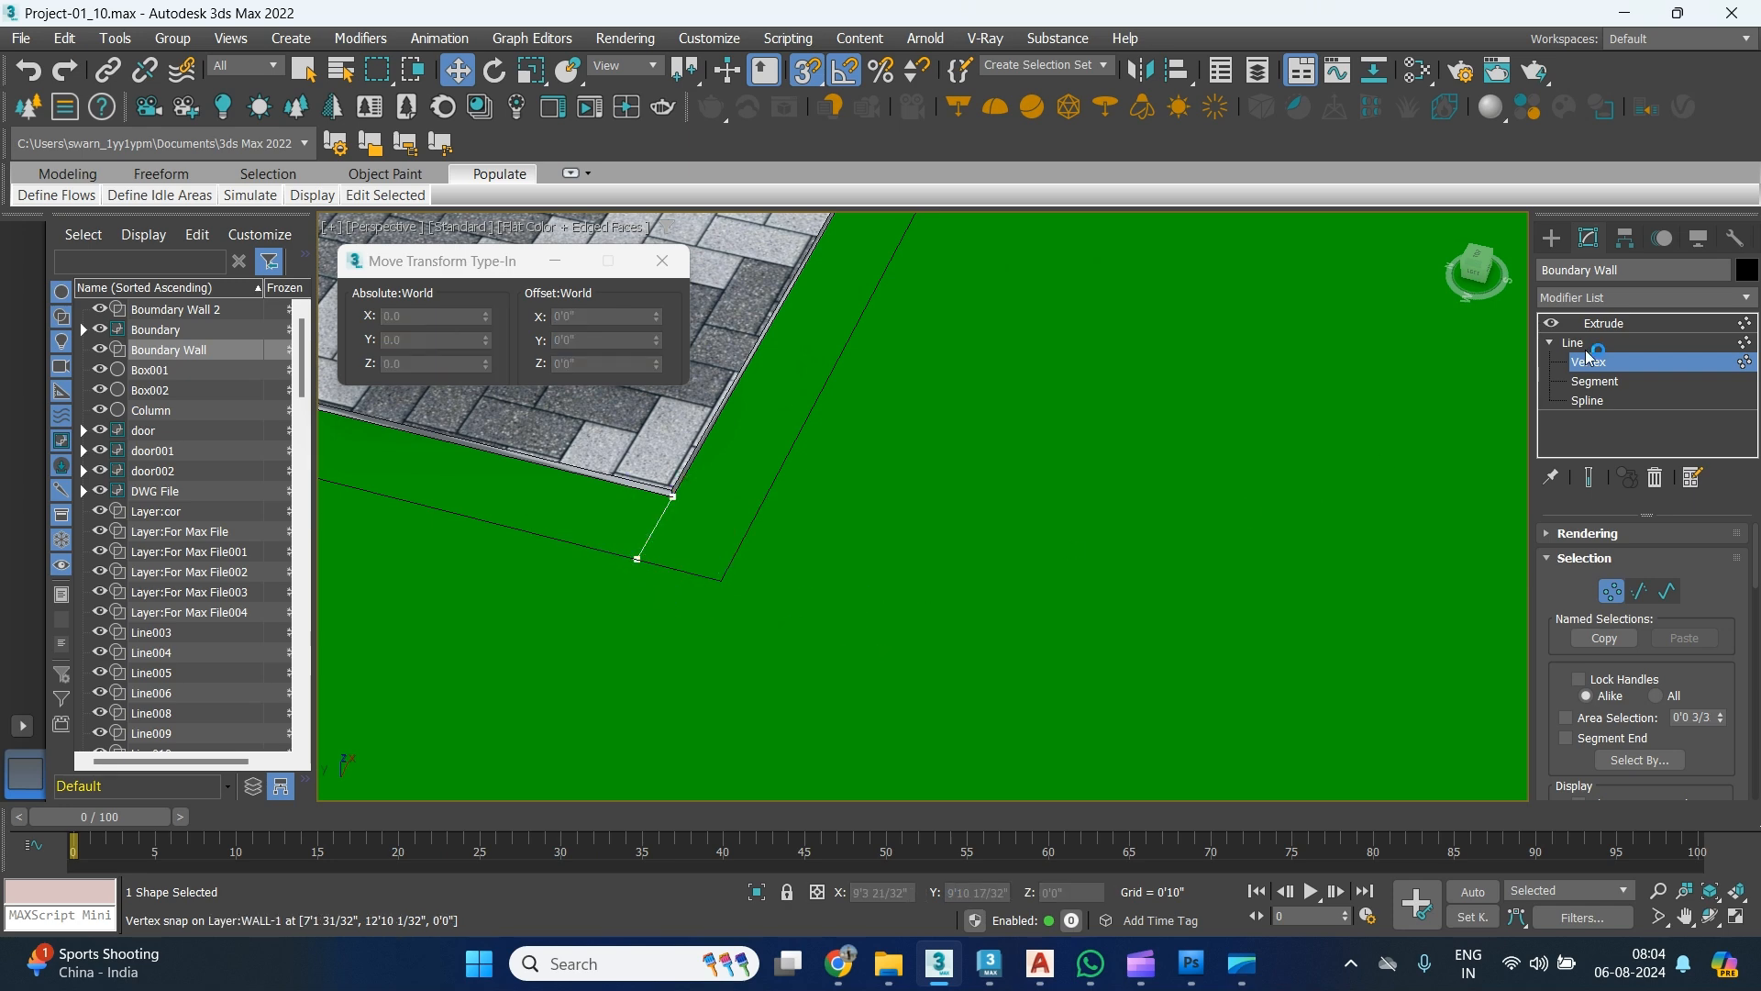
click(1615, 325)
Select the Boundary group and move it in the top view towards the front boundary of the site plan.
scroll(983, 488, down, 4)
middle_drag(1002, 510, 932, 618)
scroll(1046, 694, down, 4)
scroll(932, 618, down, 2)
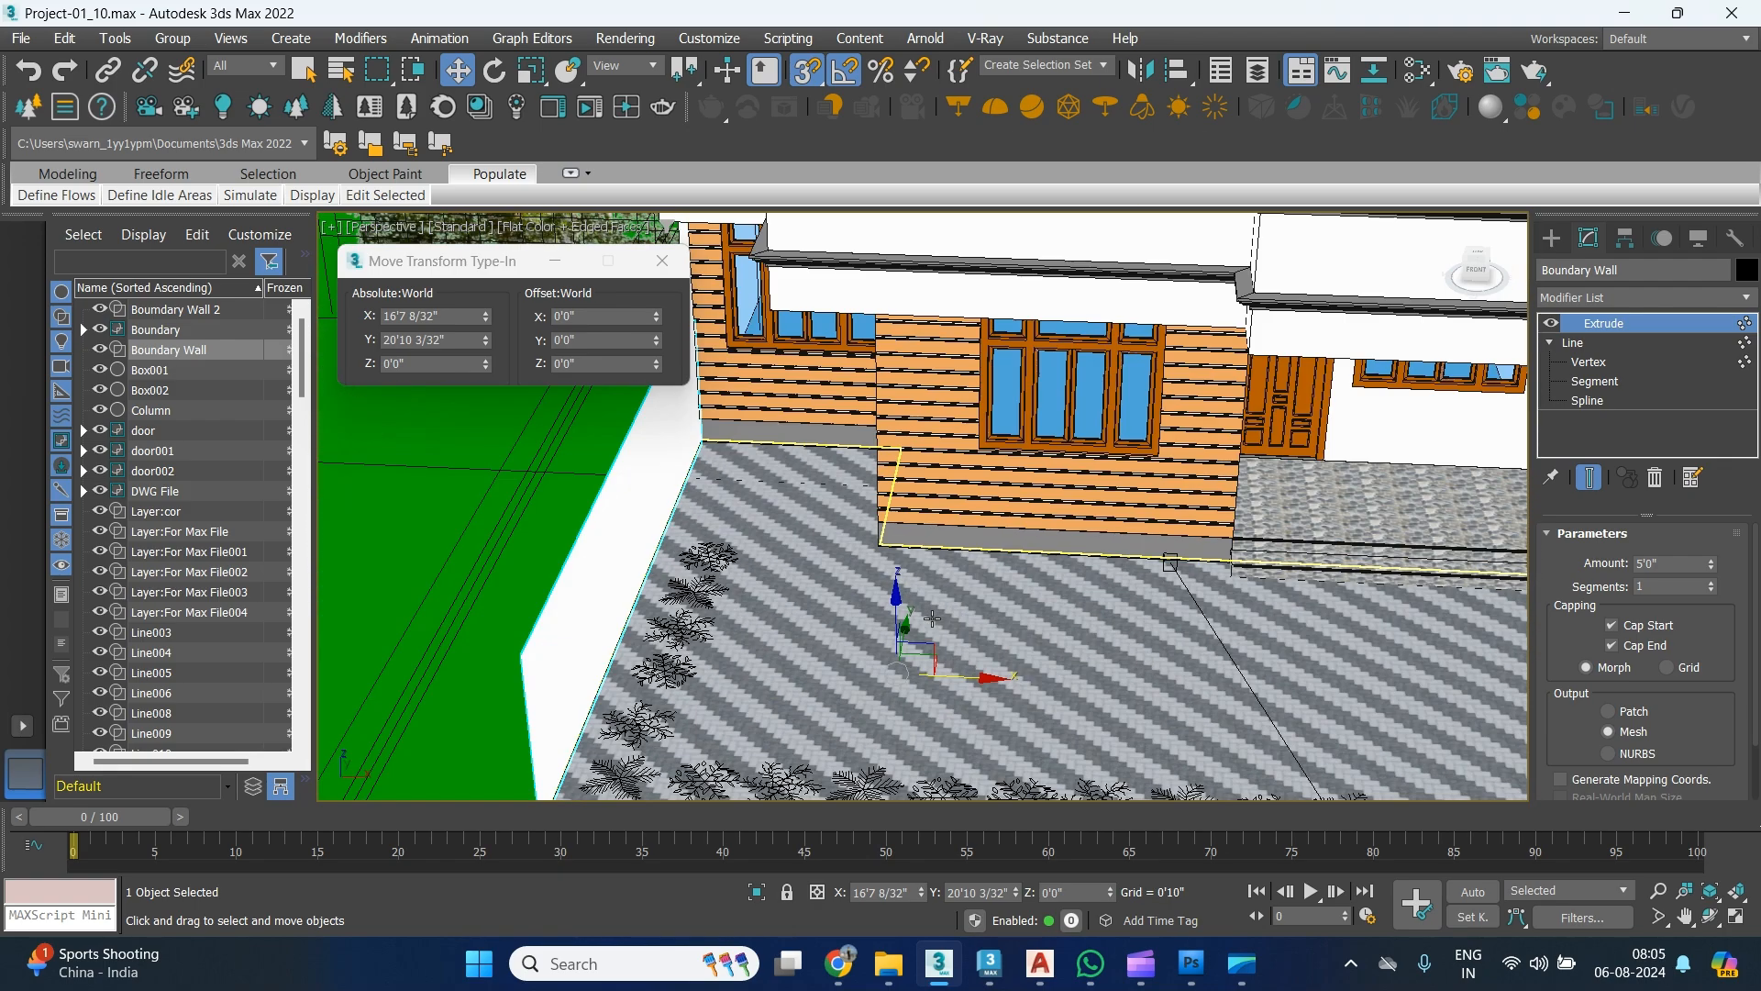
scroll(944, 589, down, 4)
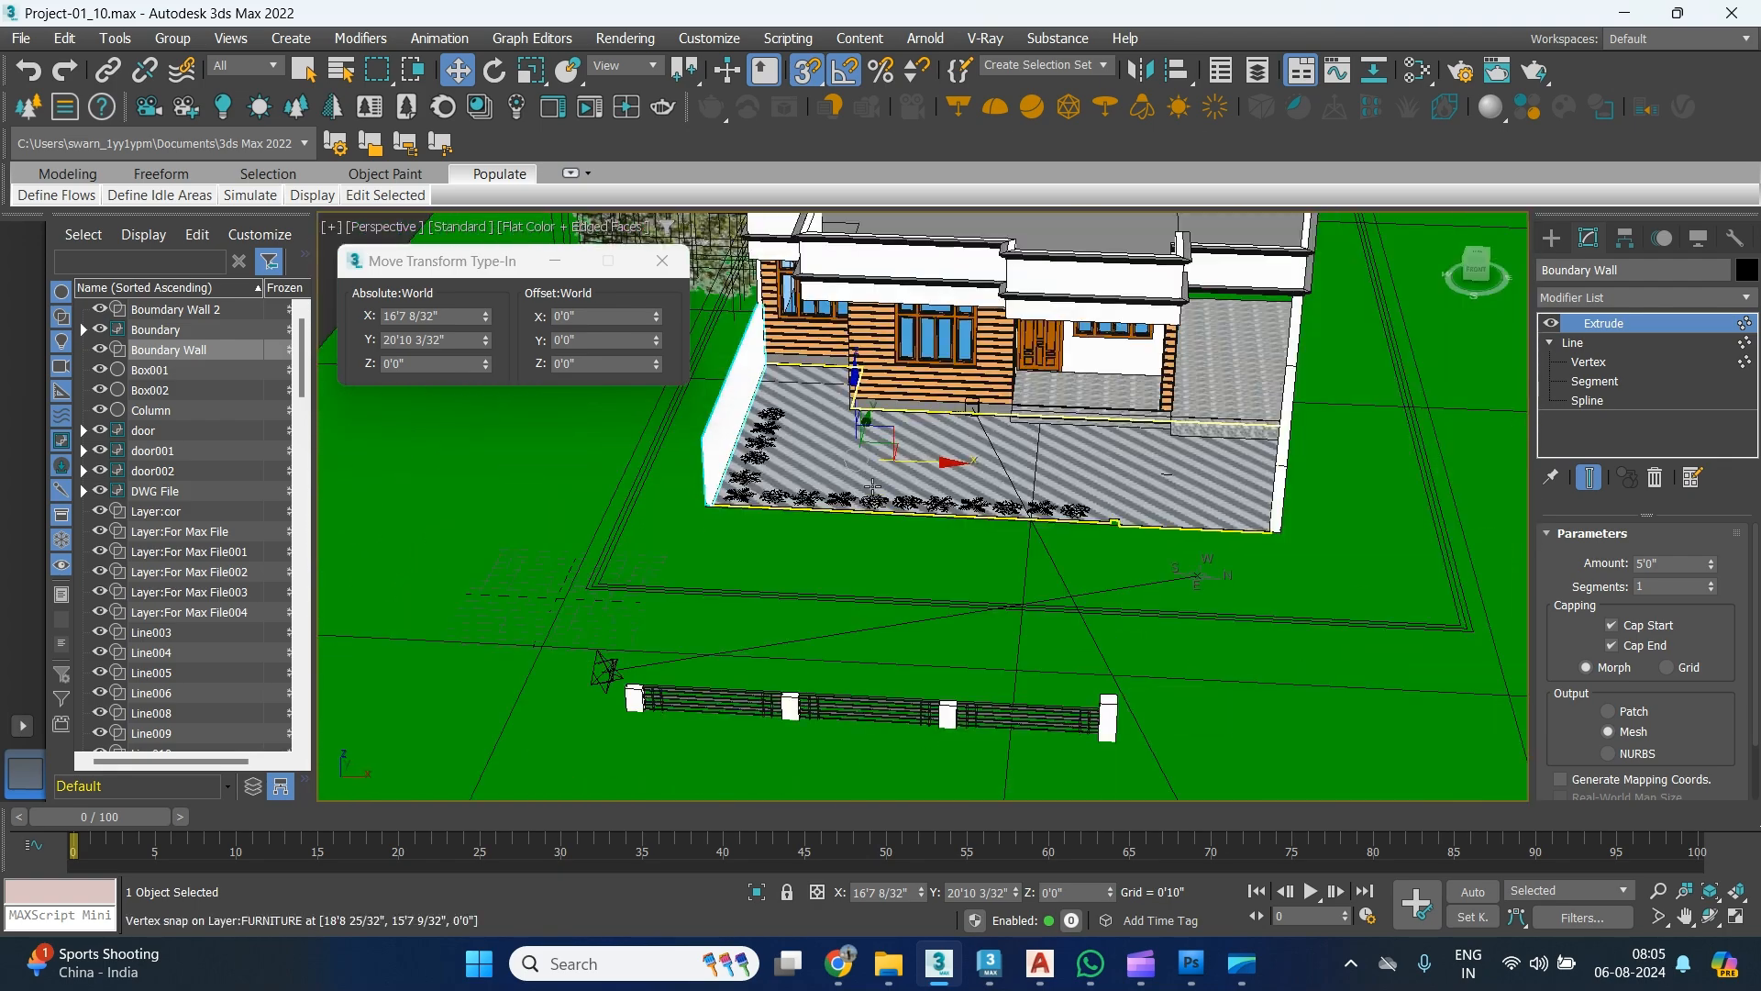
click(747, 702)
alt+middle_drag(754, 701, 824, 705)
key(t)
key(z)
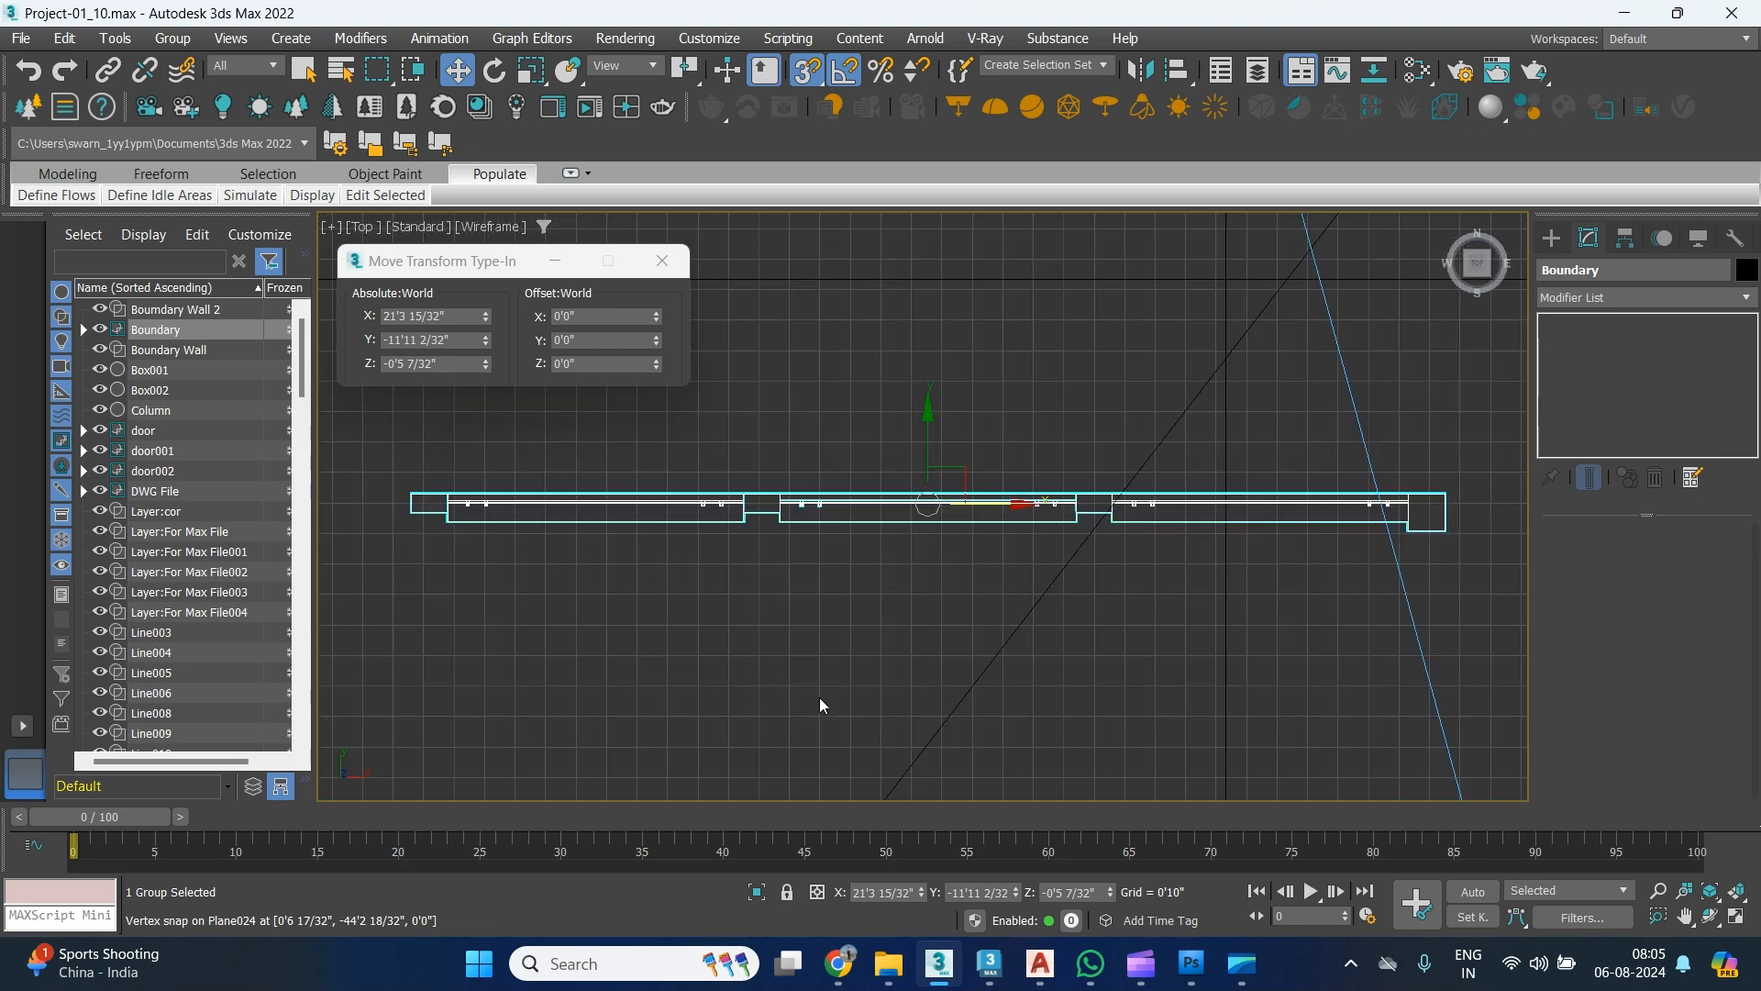
middle_drag(762, 622, 1027, 668)
scroll(911, 492, down, 3)
middle_drag(912, 491, 1012, 665)
scroll(912, 761, up, 4)
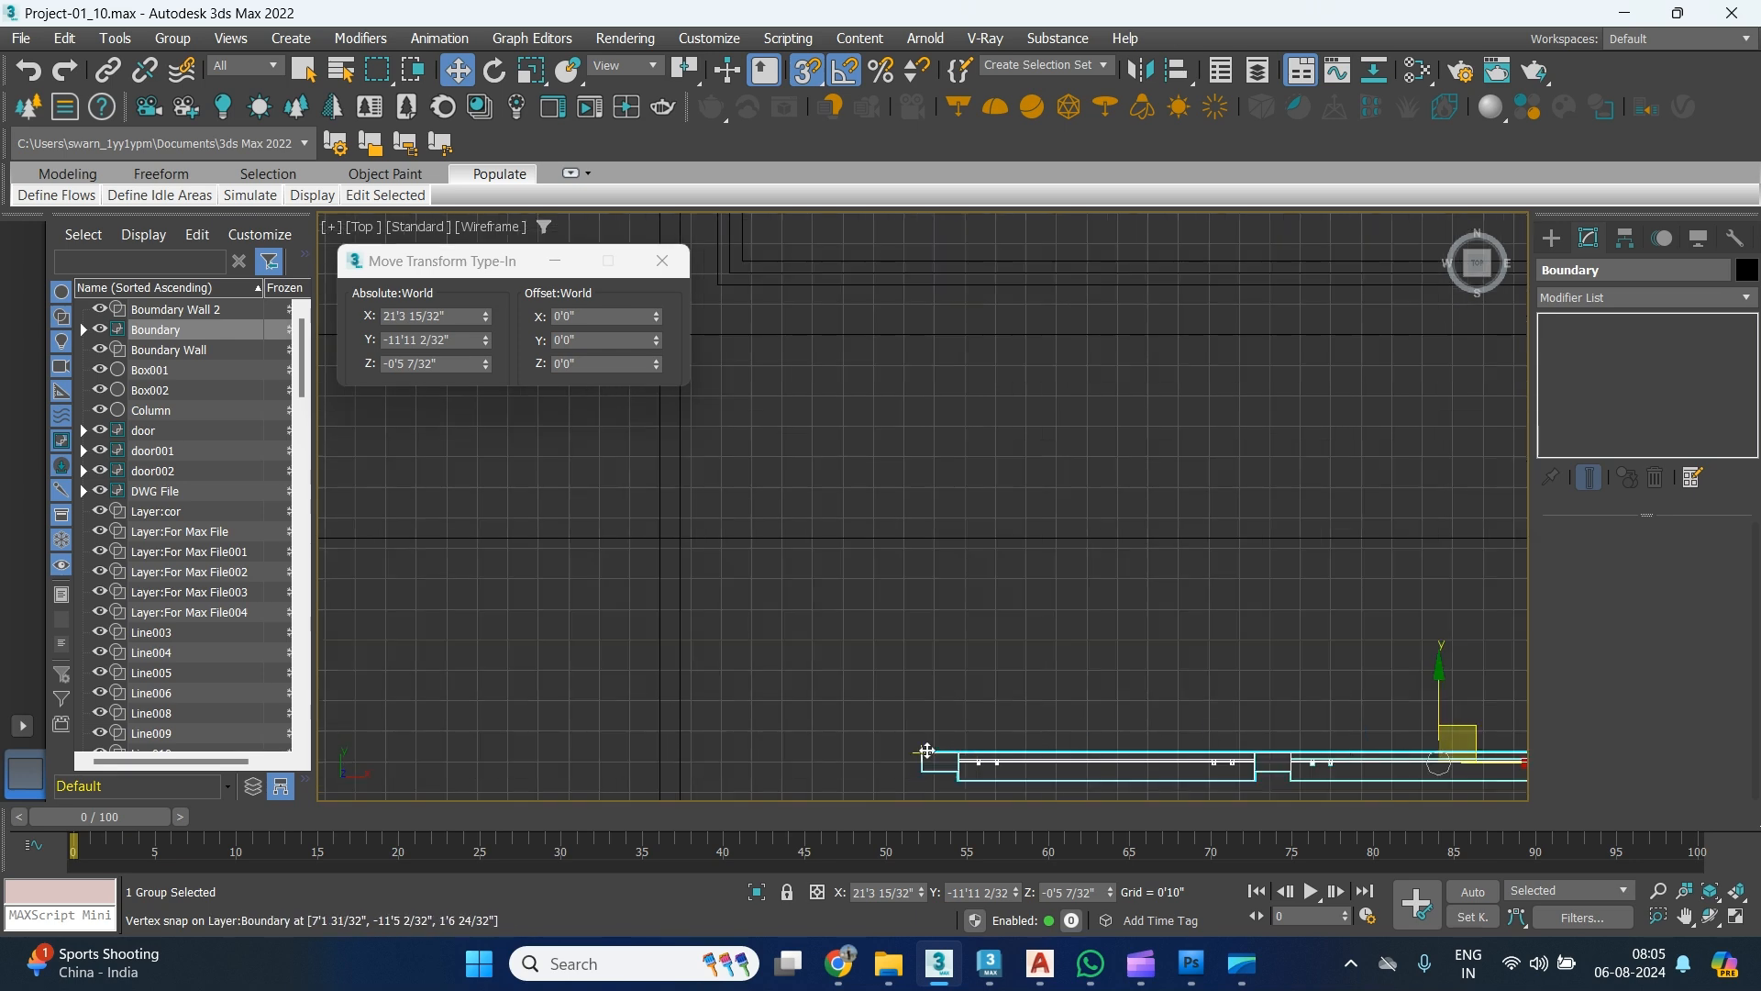
drag(928, 751, 895, 404)
Snap the front corner of the Boundary group's left end pillar onto the site plan's front-left boundary corner.
middle_drag(885, 578, 1013, 777)
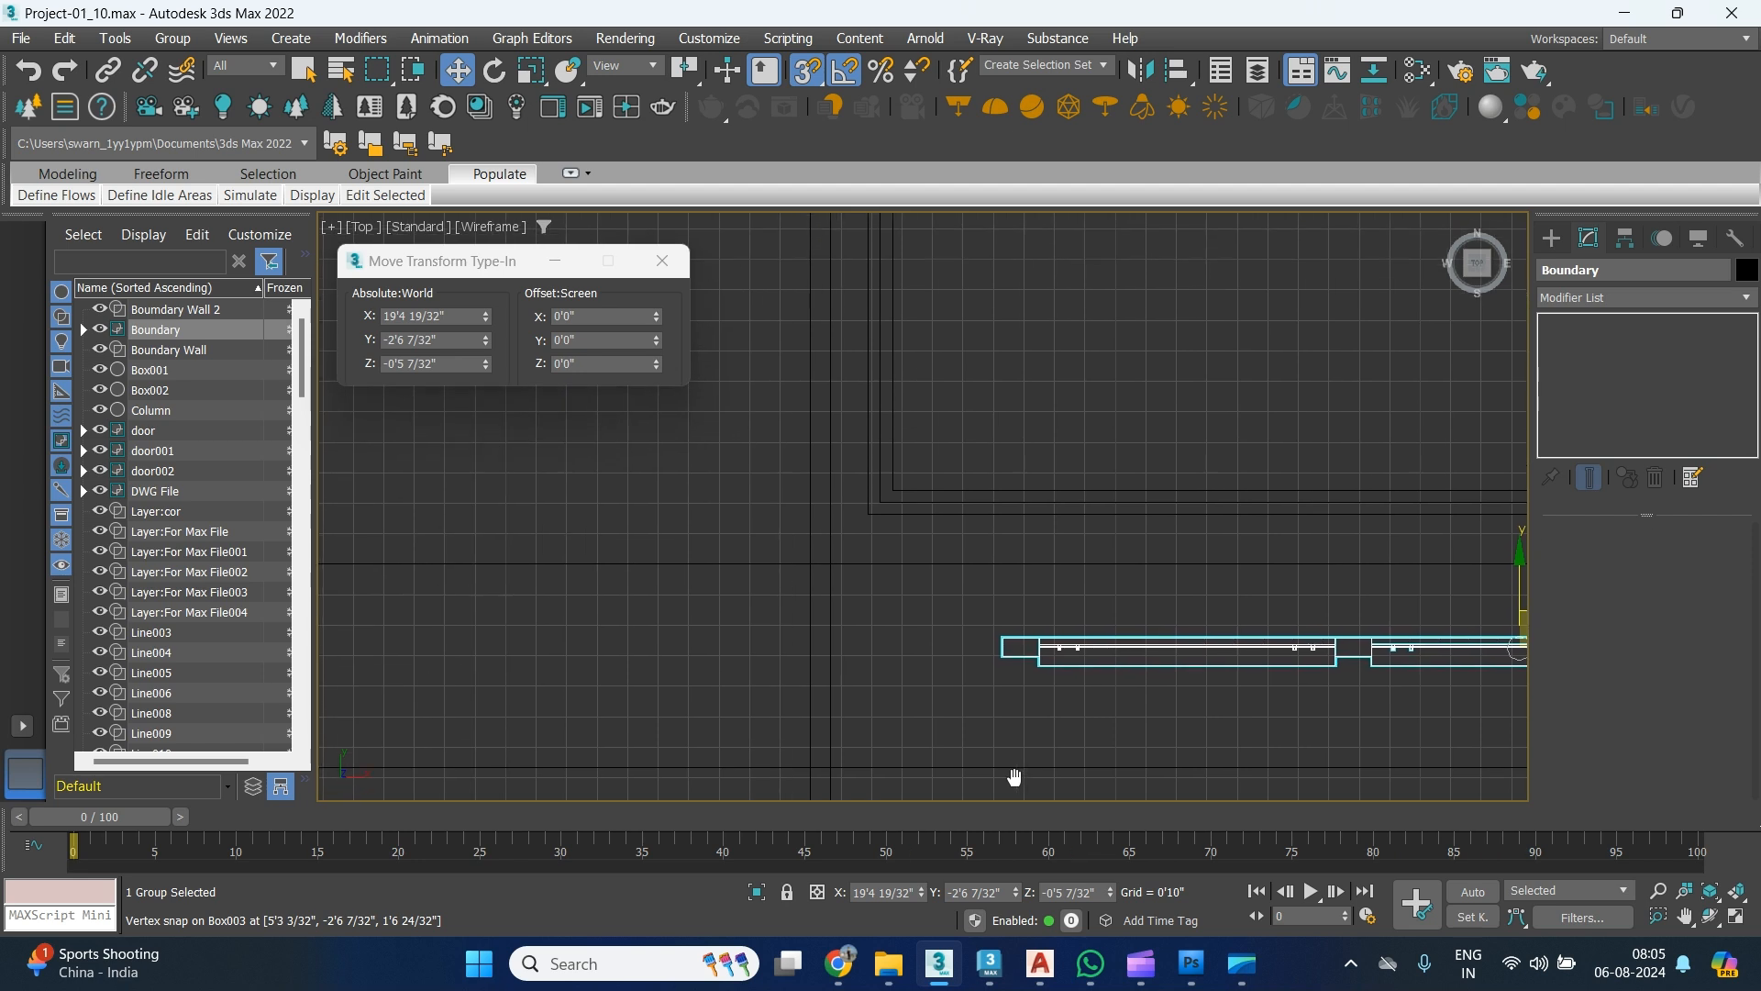
scroll(1004, 661, up, 3)
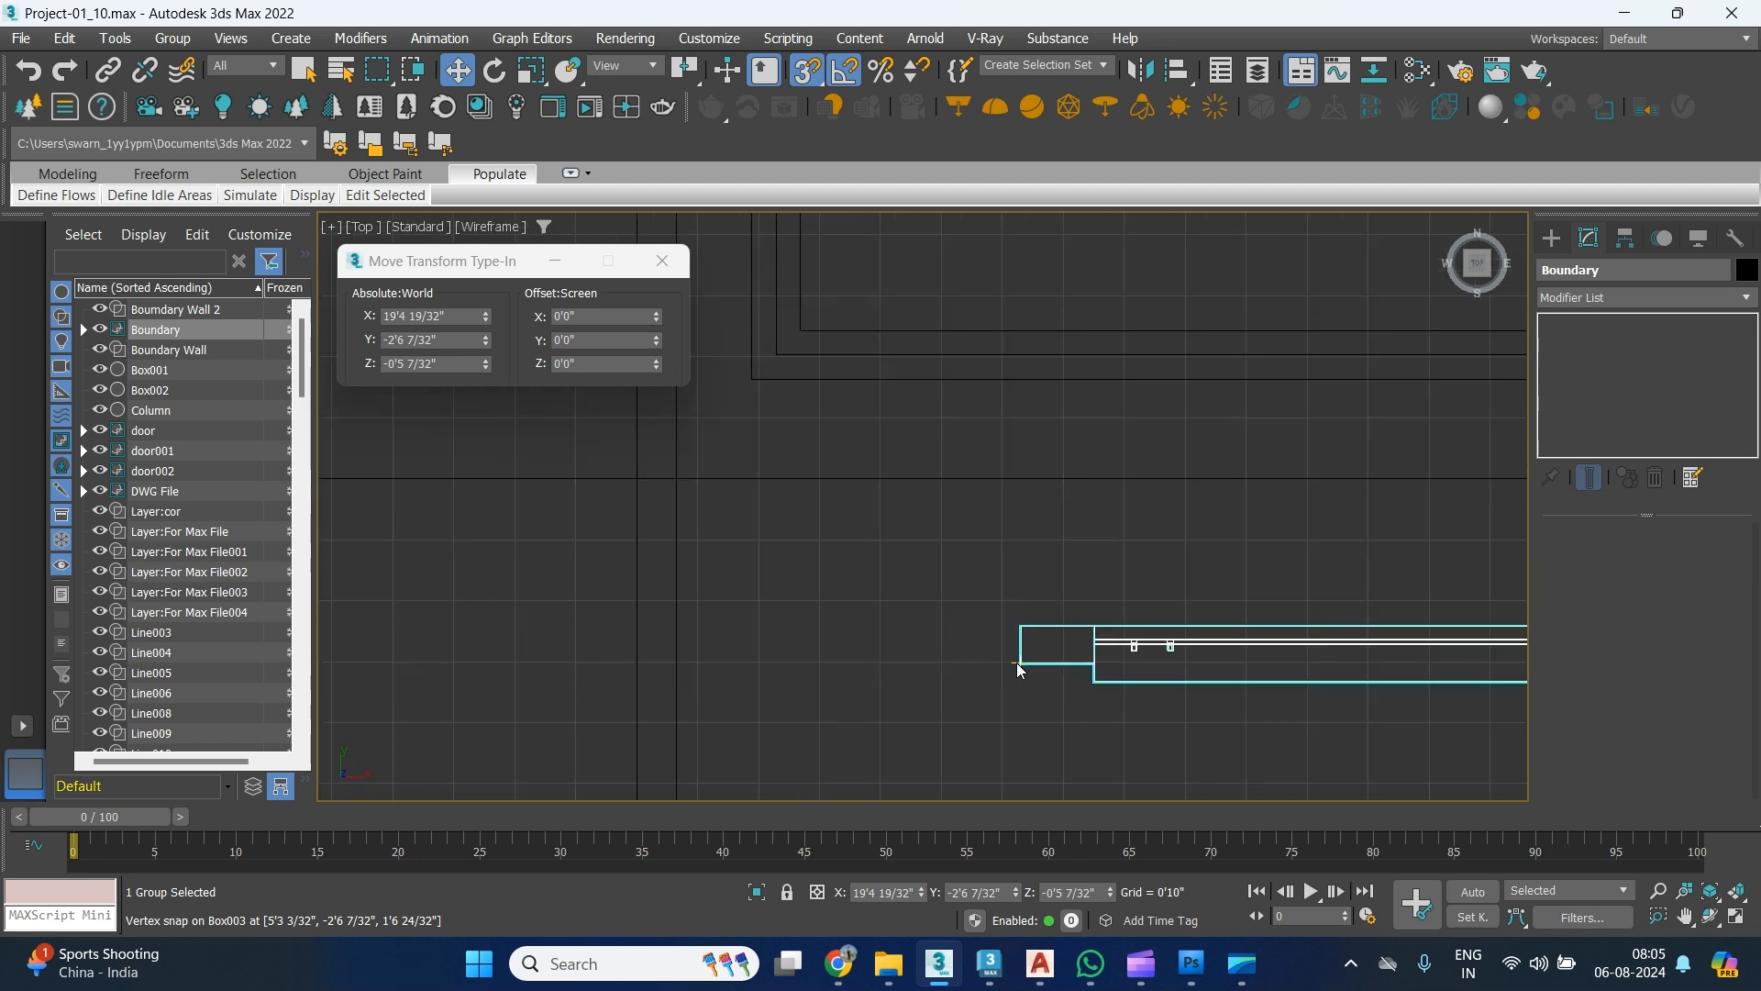
drag(1021, 661, 780, 357)
Inspect the Boundary group's height against the ground plane in the front view.
key(f)
middle_drag(802, 624, 1055, 629)
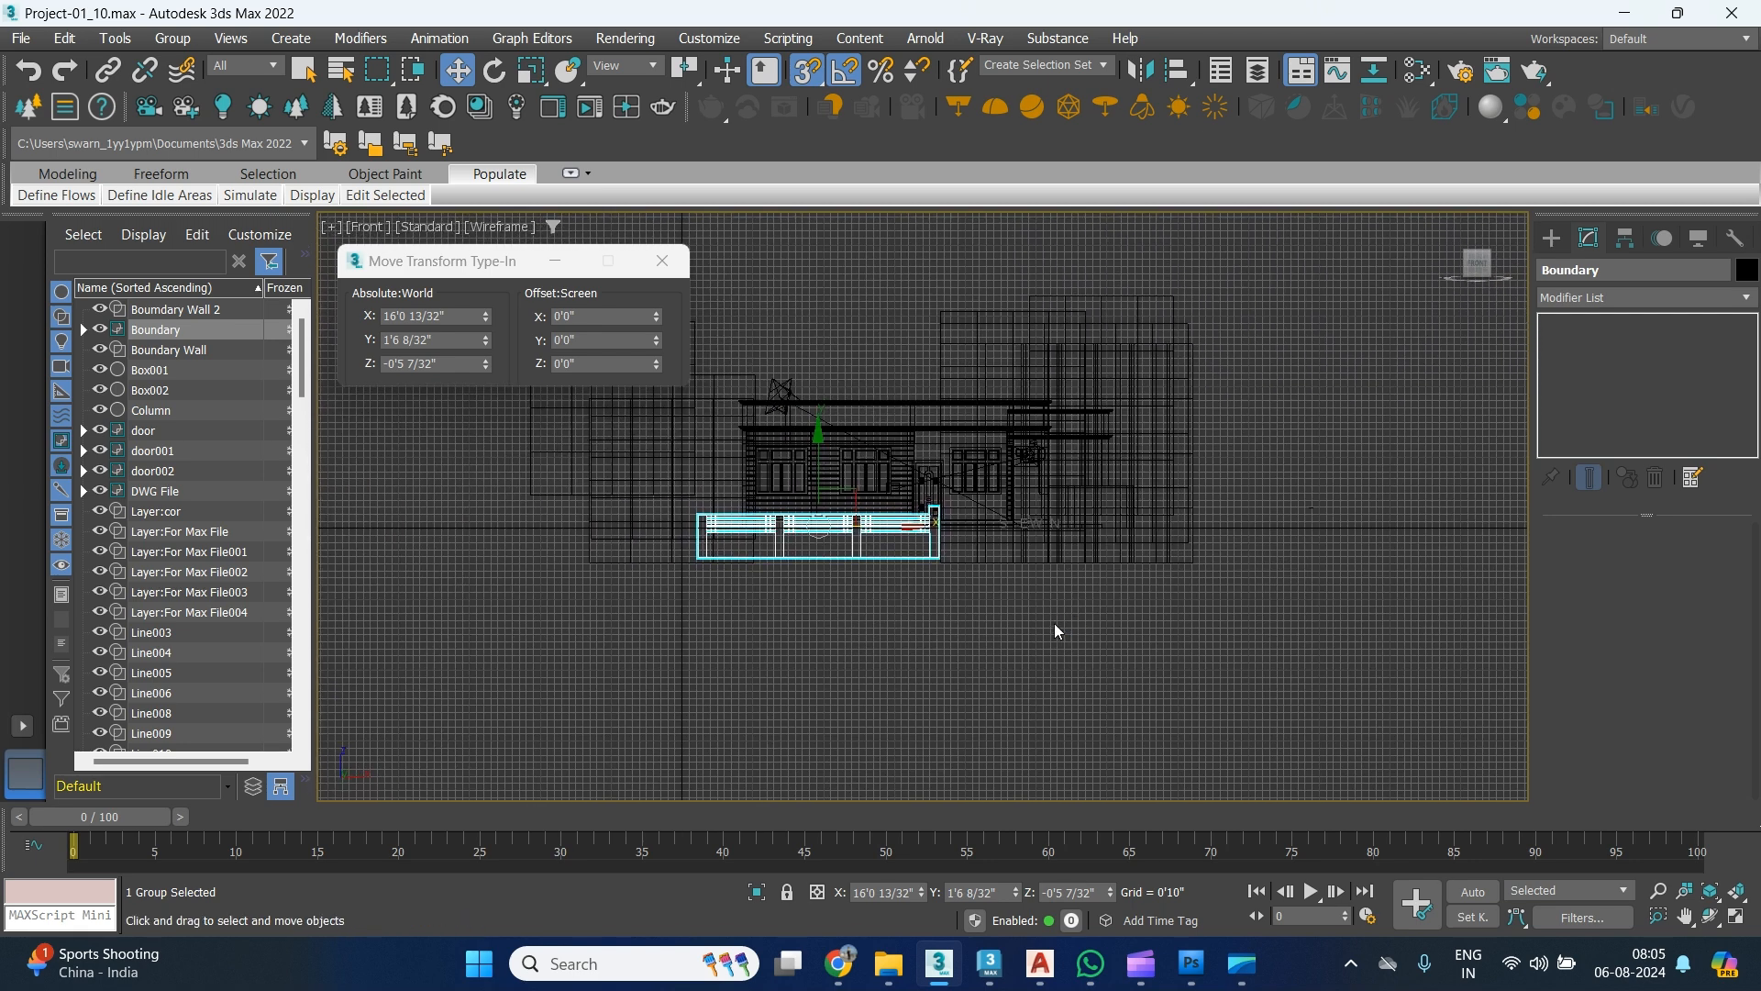
scroll(895, 633, up, 5)
middle_drag(896, 633, 1089, 649)
middle_drag(763, 604, 757, 609)
scroll(756, 607, down, 5)
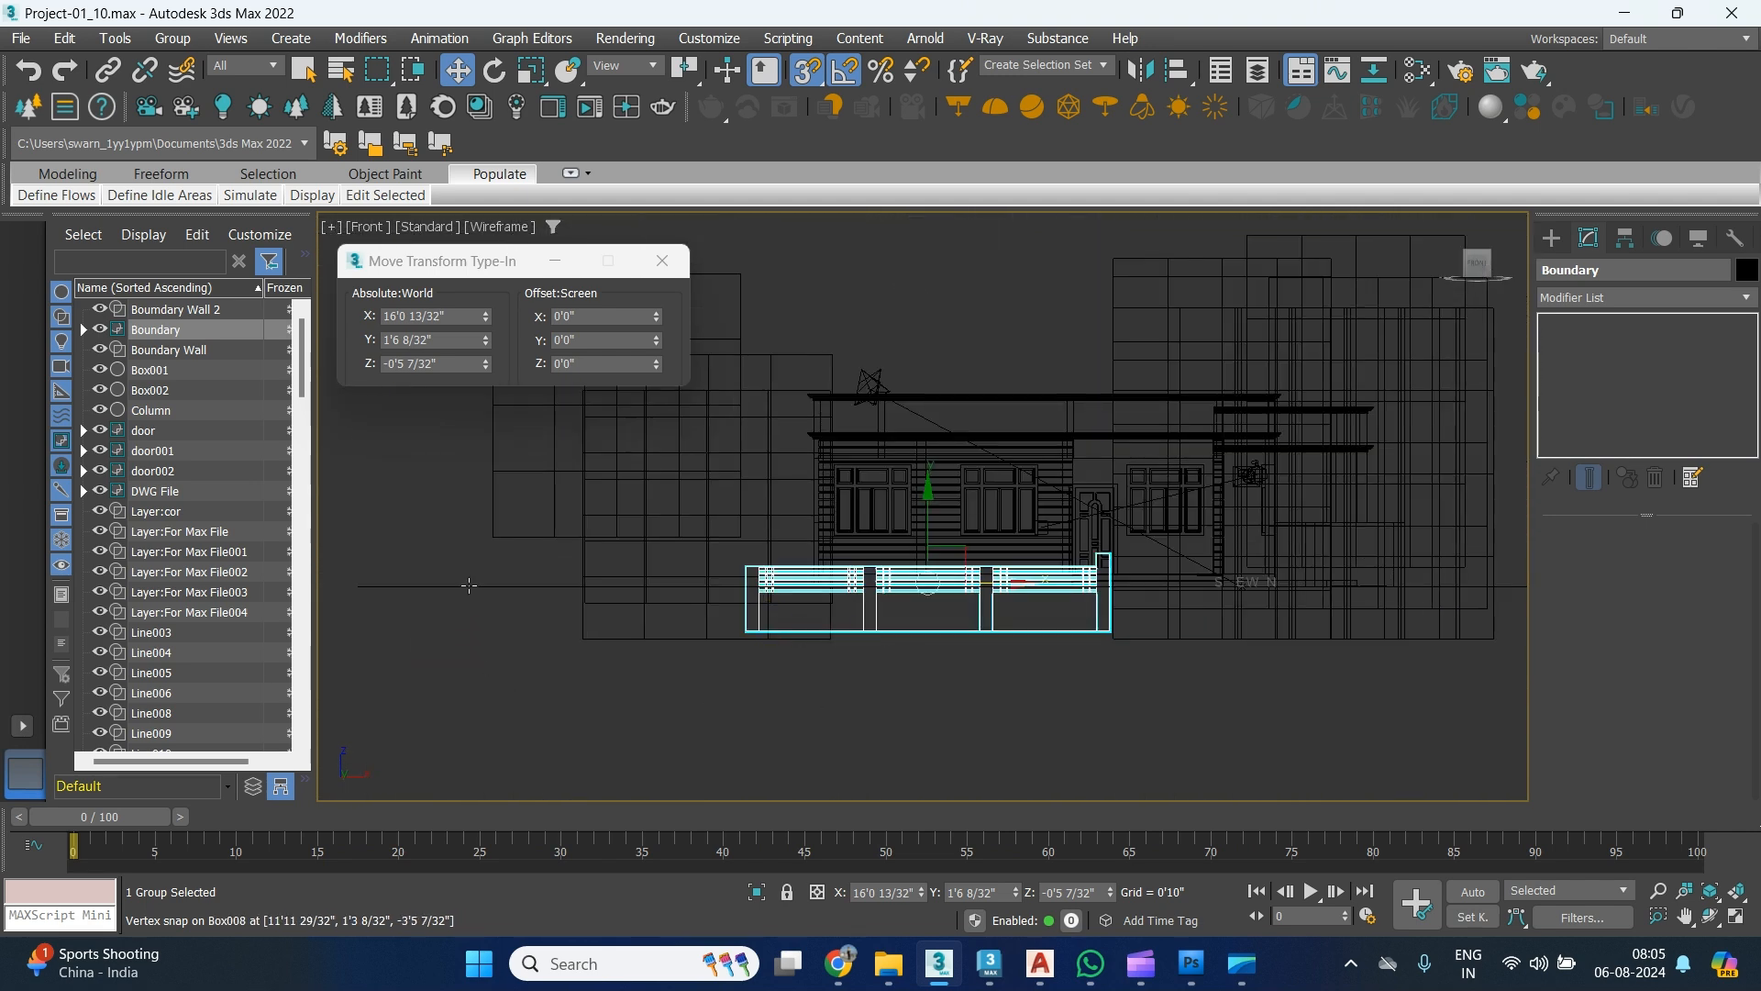
click(468, 585)
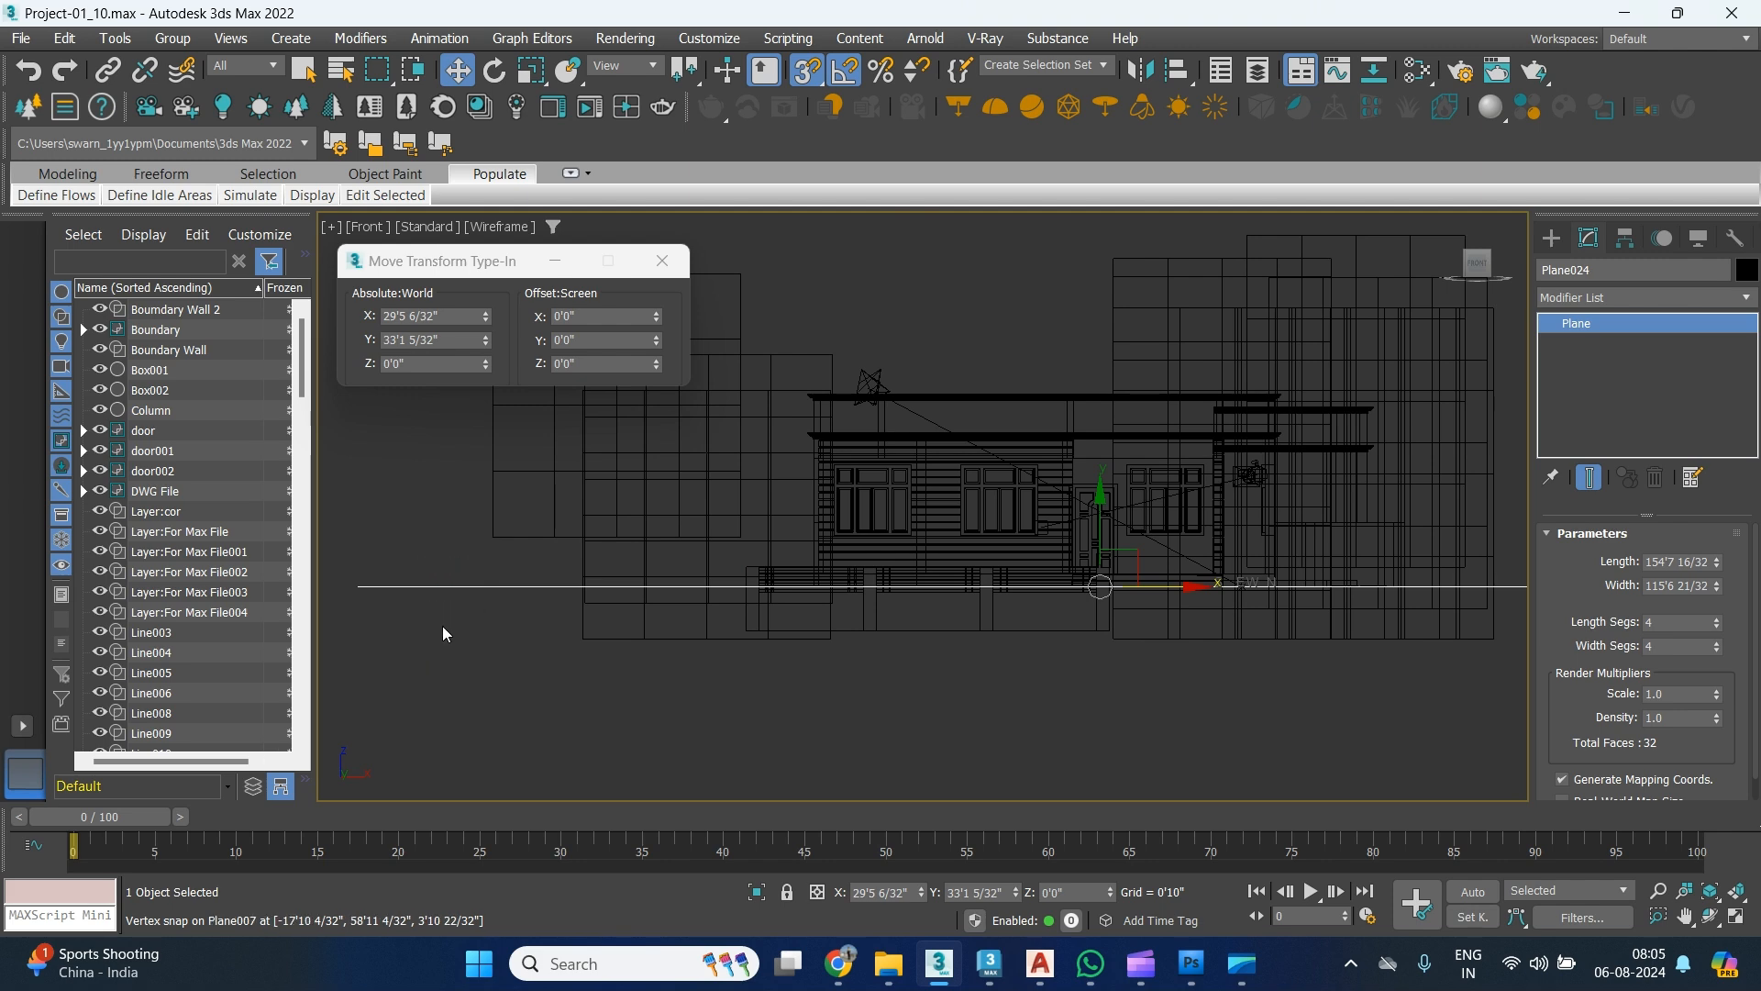
Select the Boundary group and raise it vertically in the front view, snapping its bottom edge to the ground plane's level.
scroll(818, 632, up, 6)
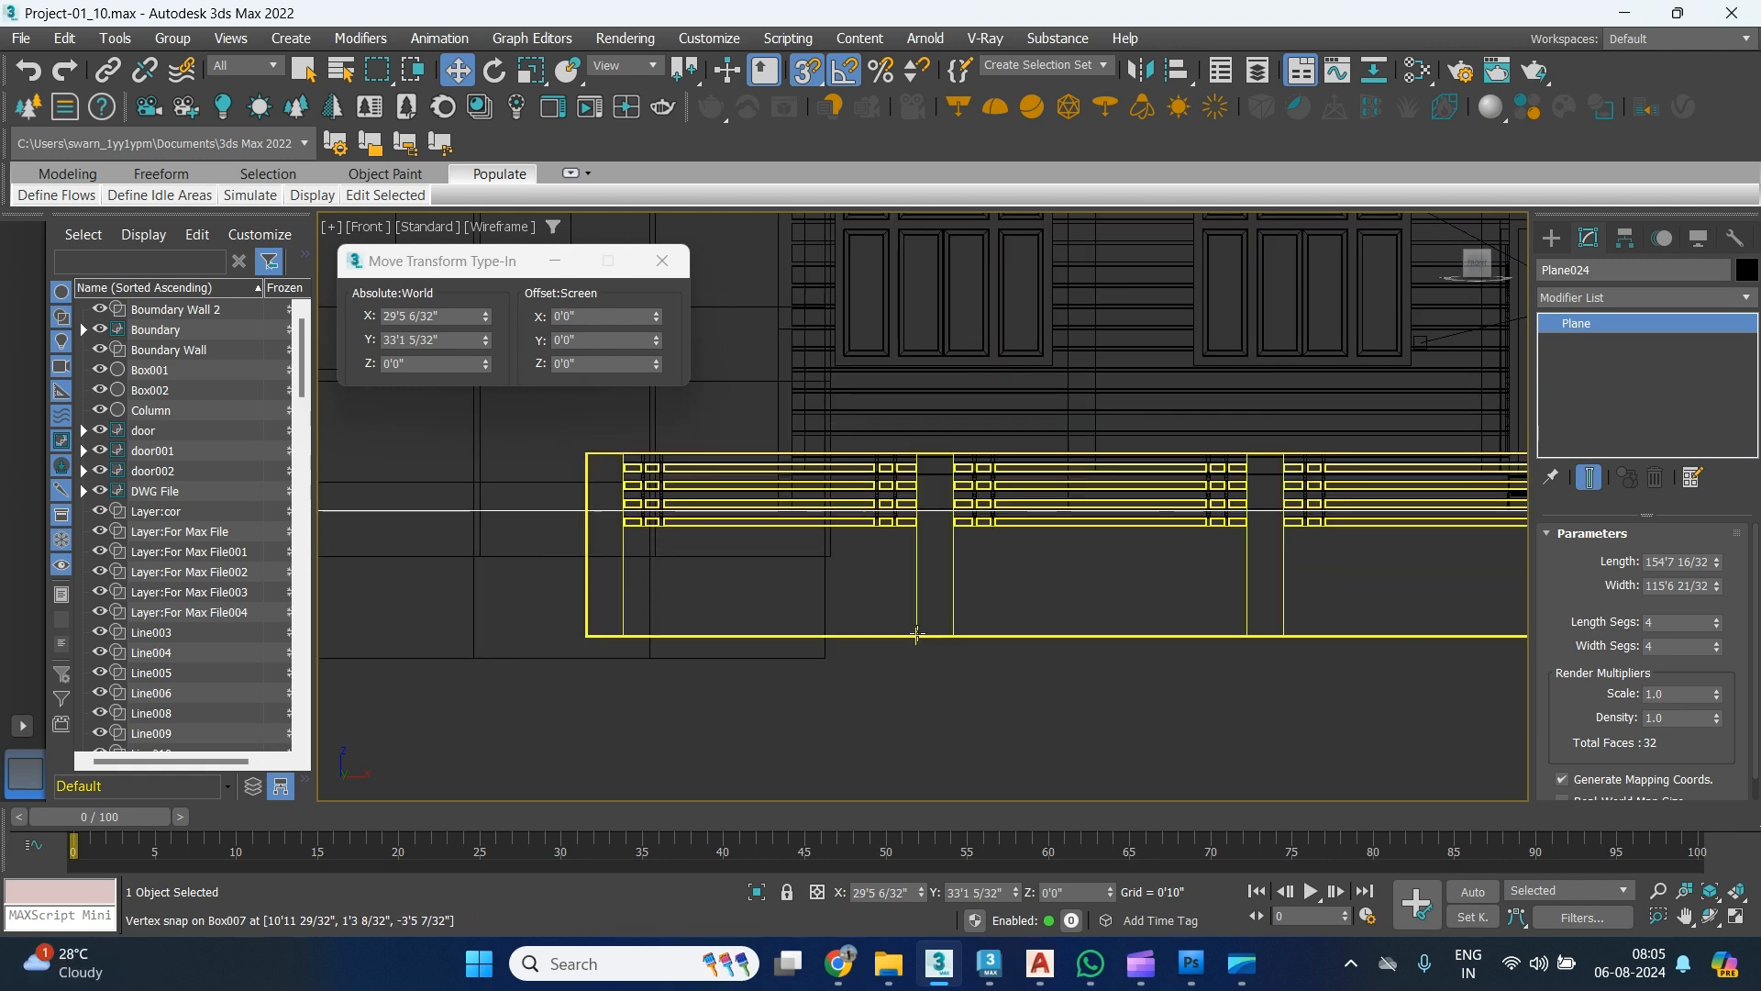
click(916, 634)
middle_drag(680, 677, 954, 749)
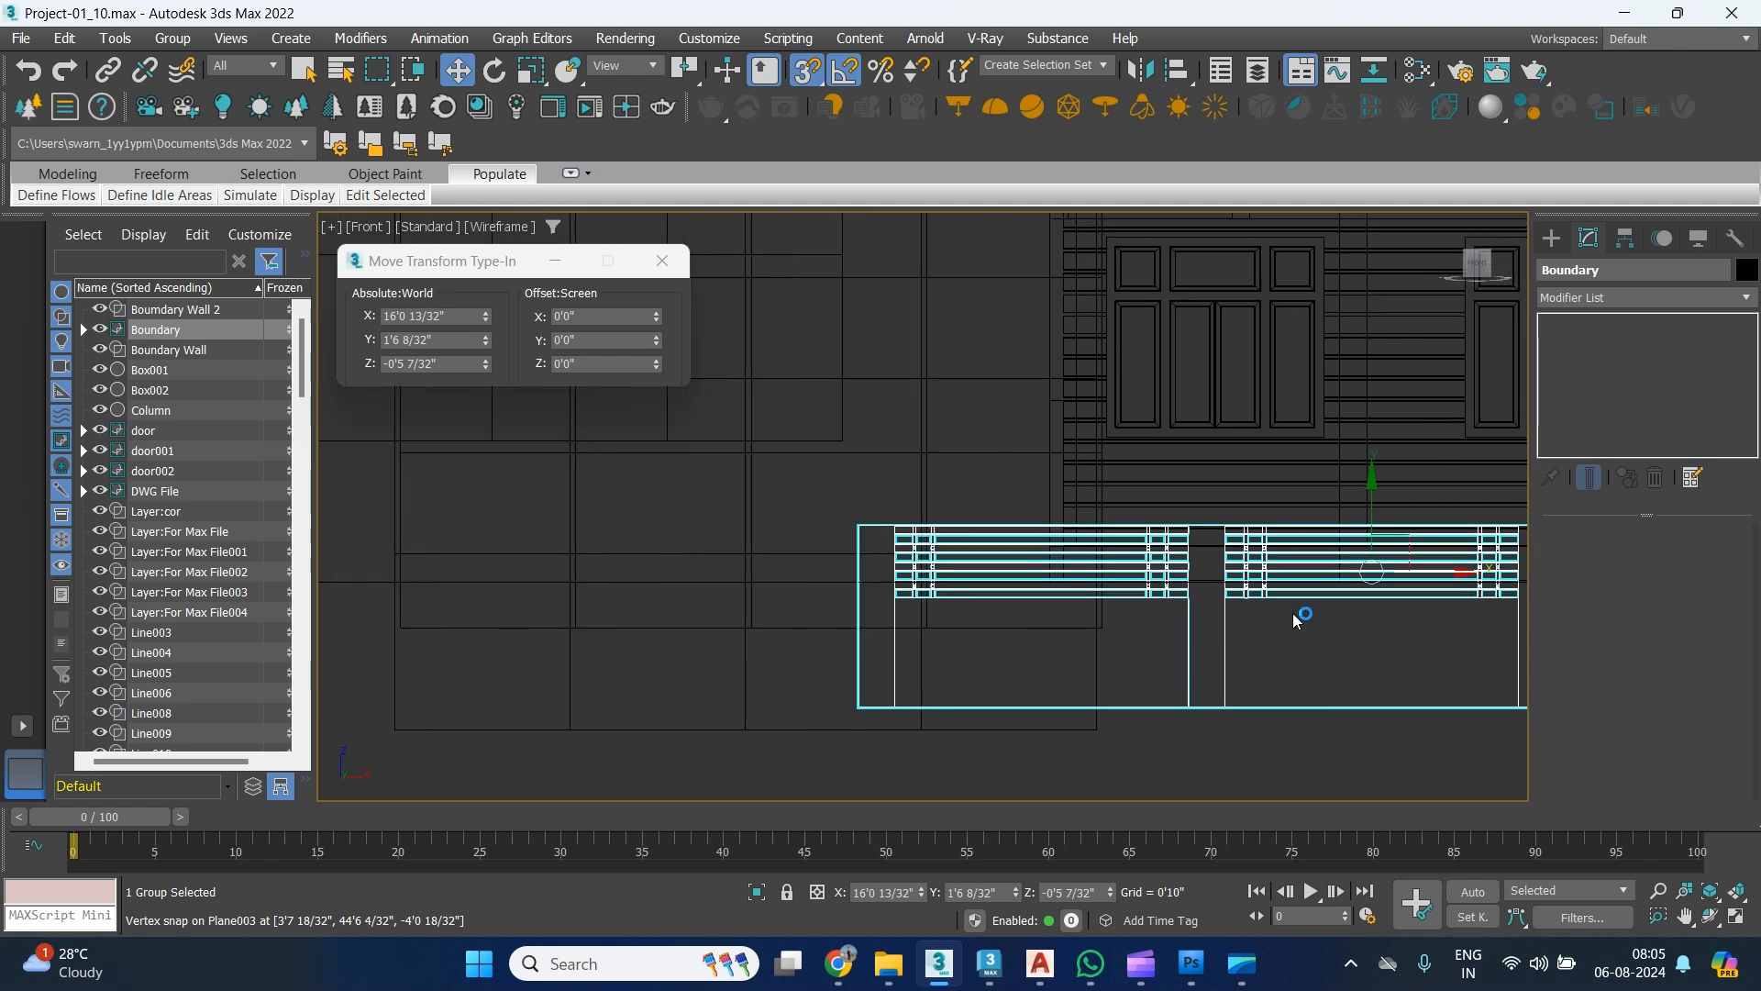
click(1373, 499)
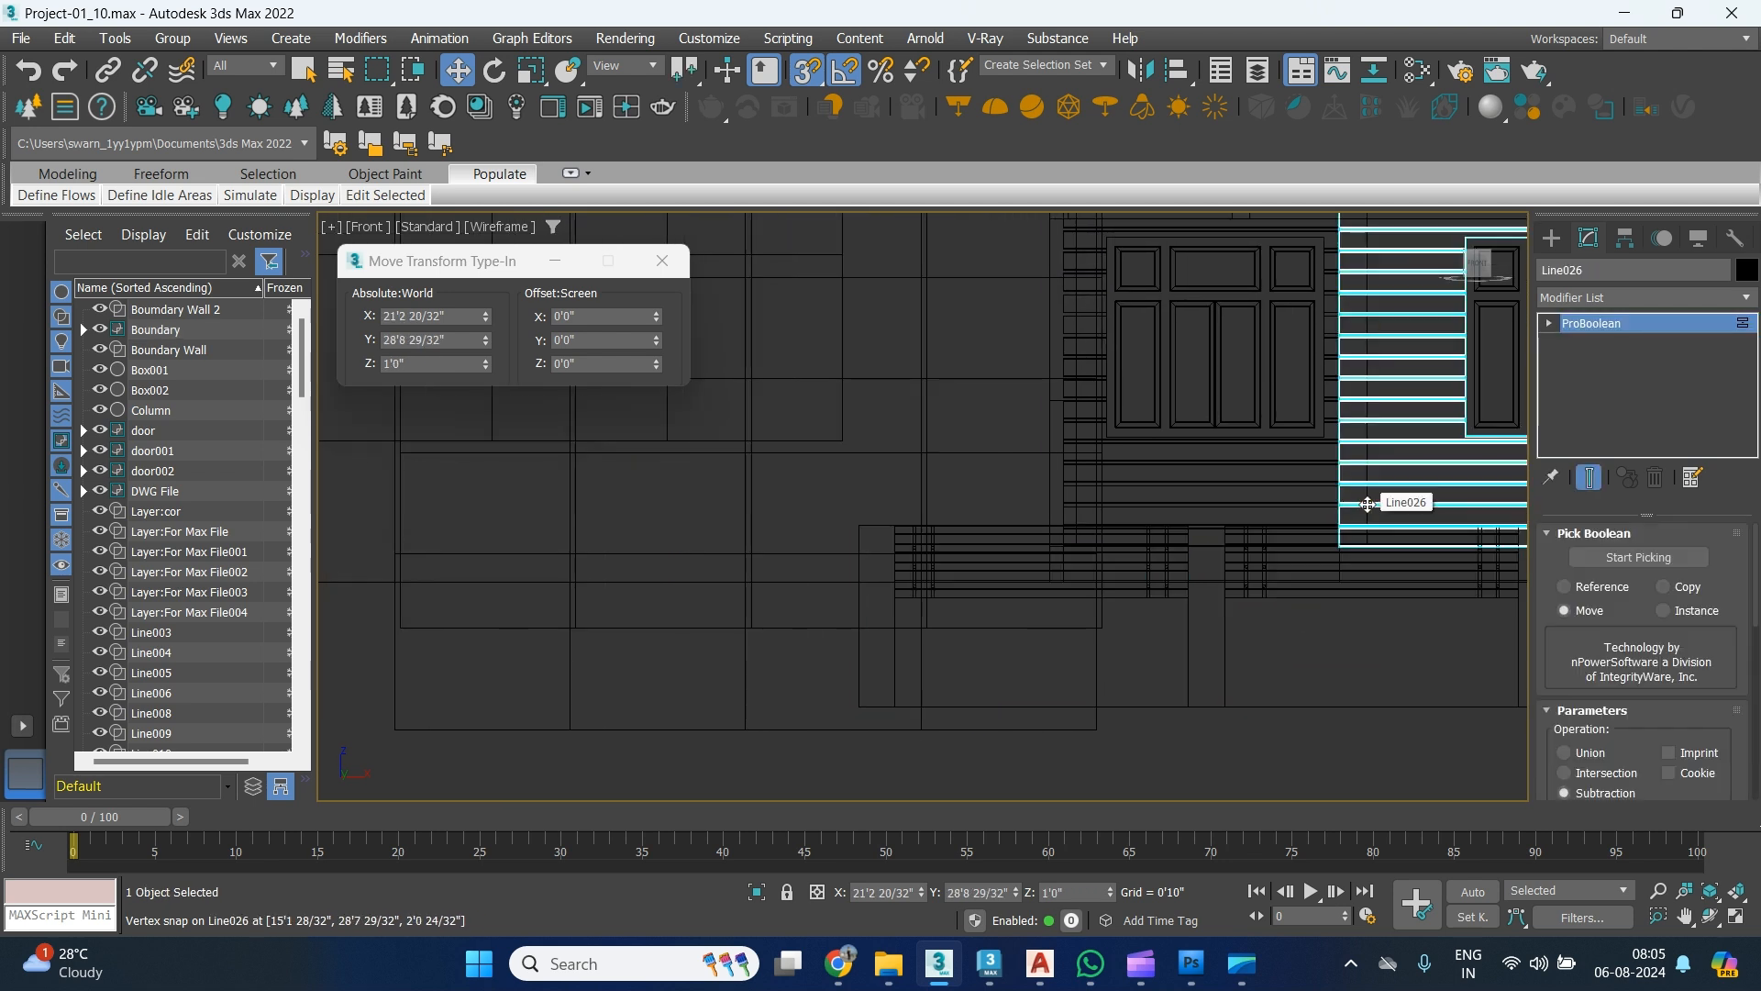
click(1294, 582)
click(1016, 592)
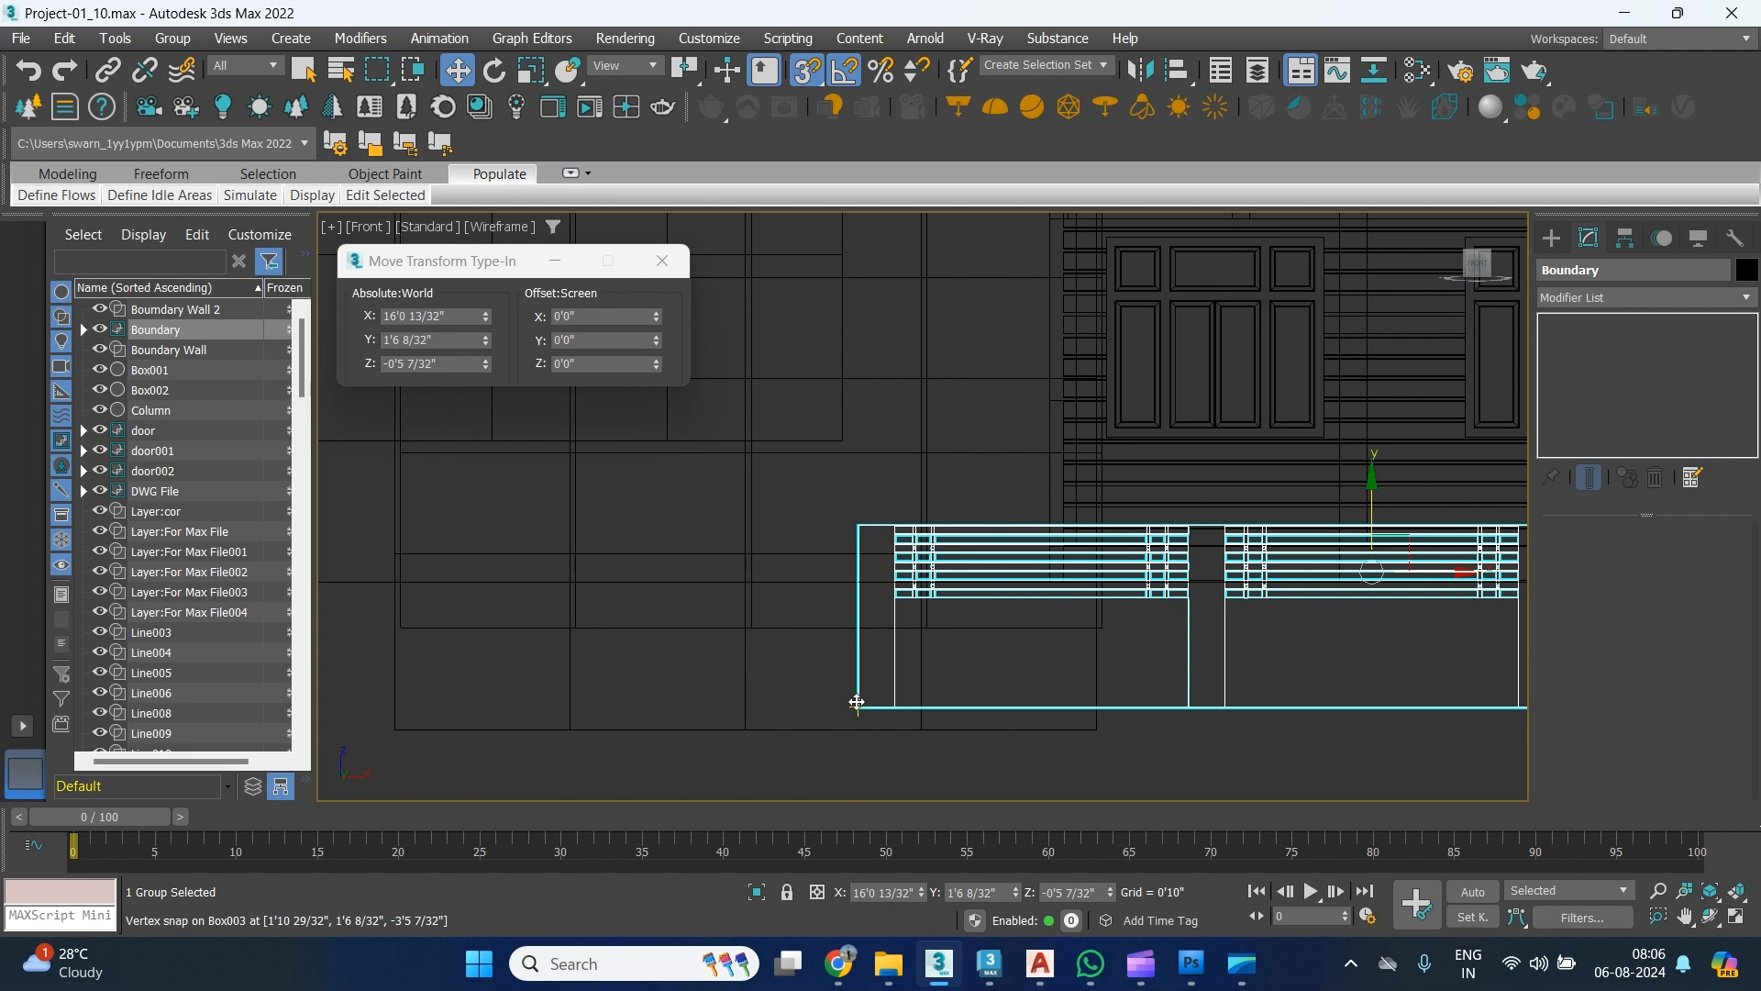
drag(857, 701, 857, 582)
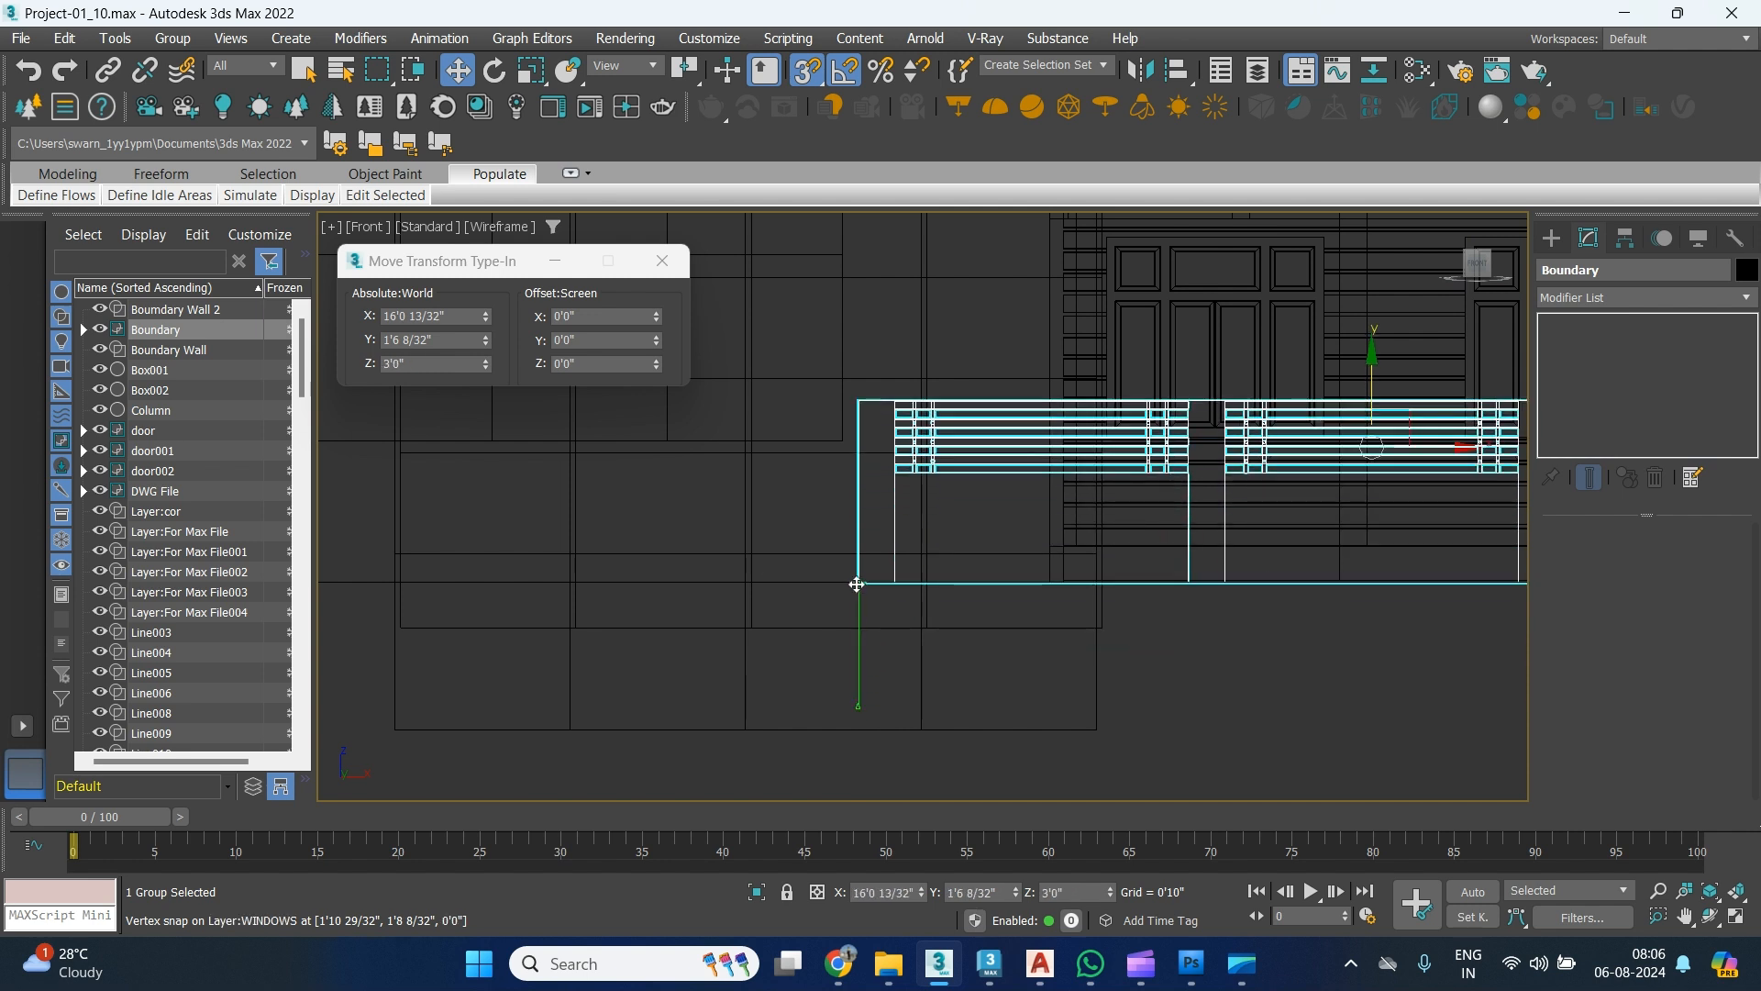
click(578, 342)
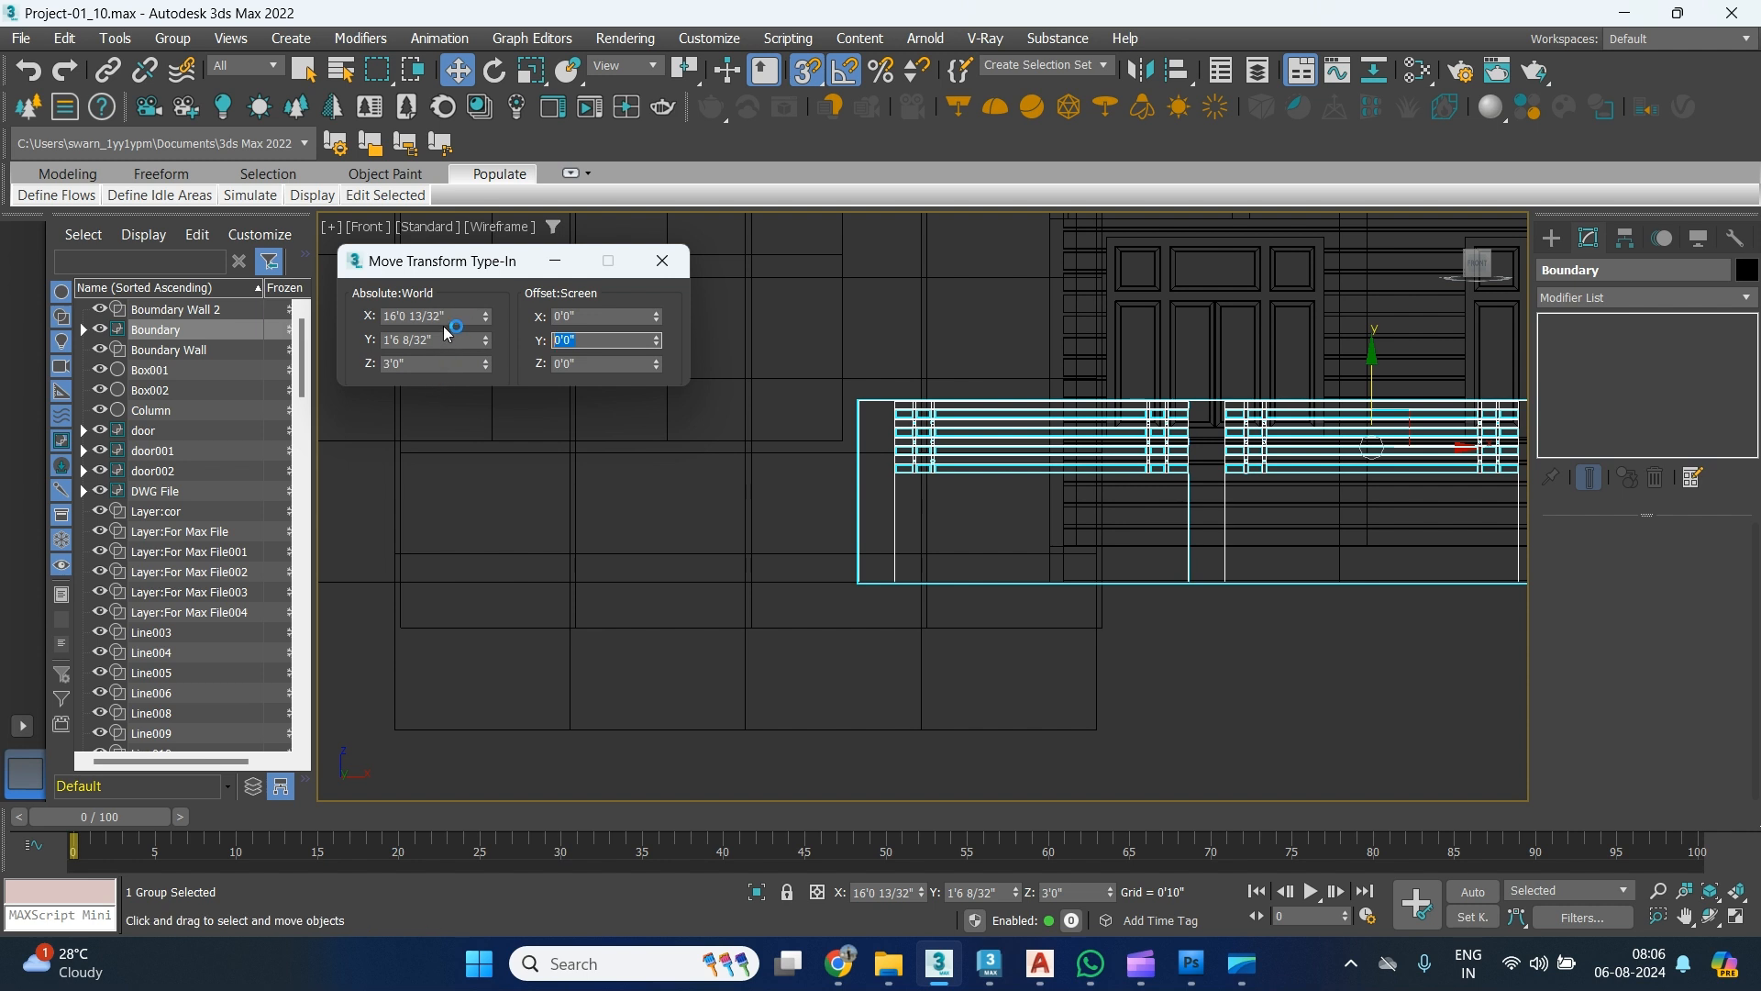
click(384, 364)
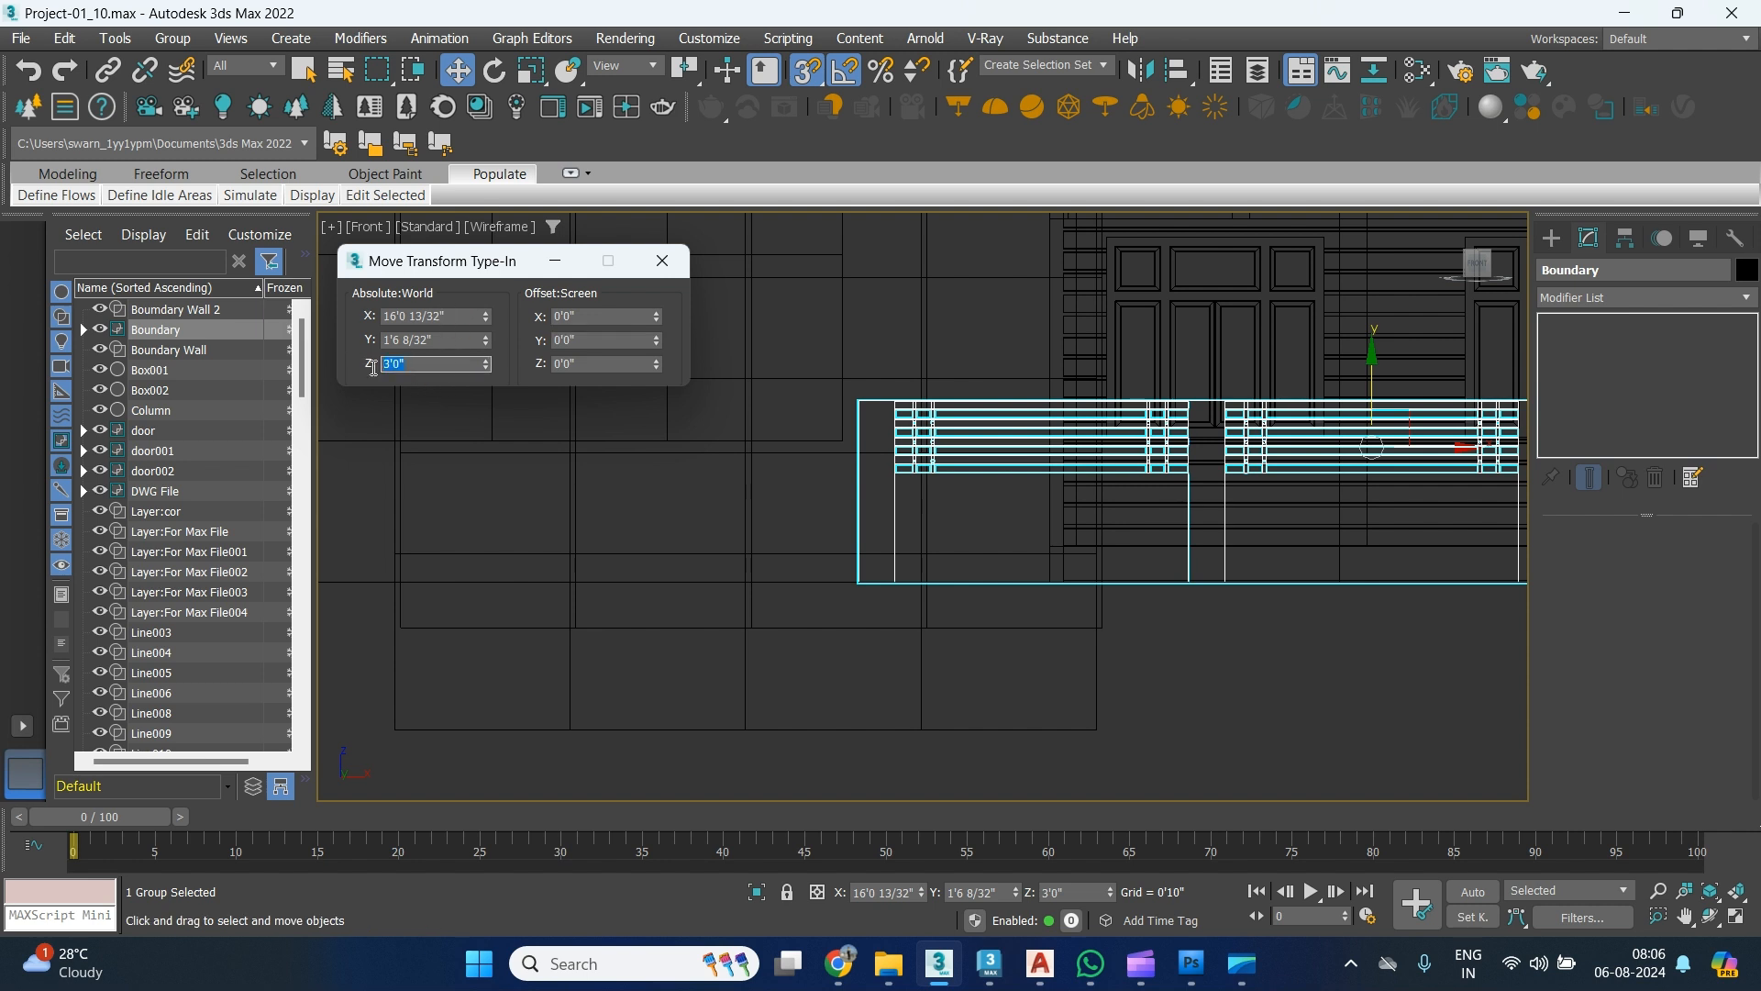
click(598, 341)
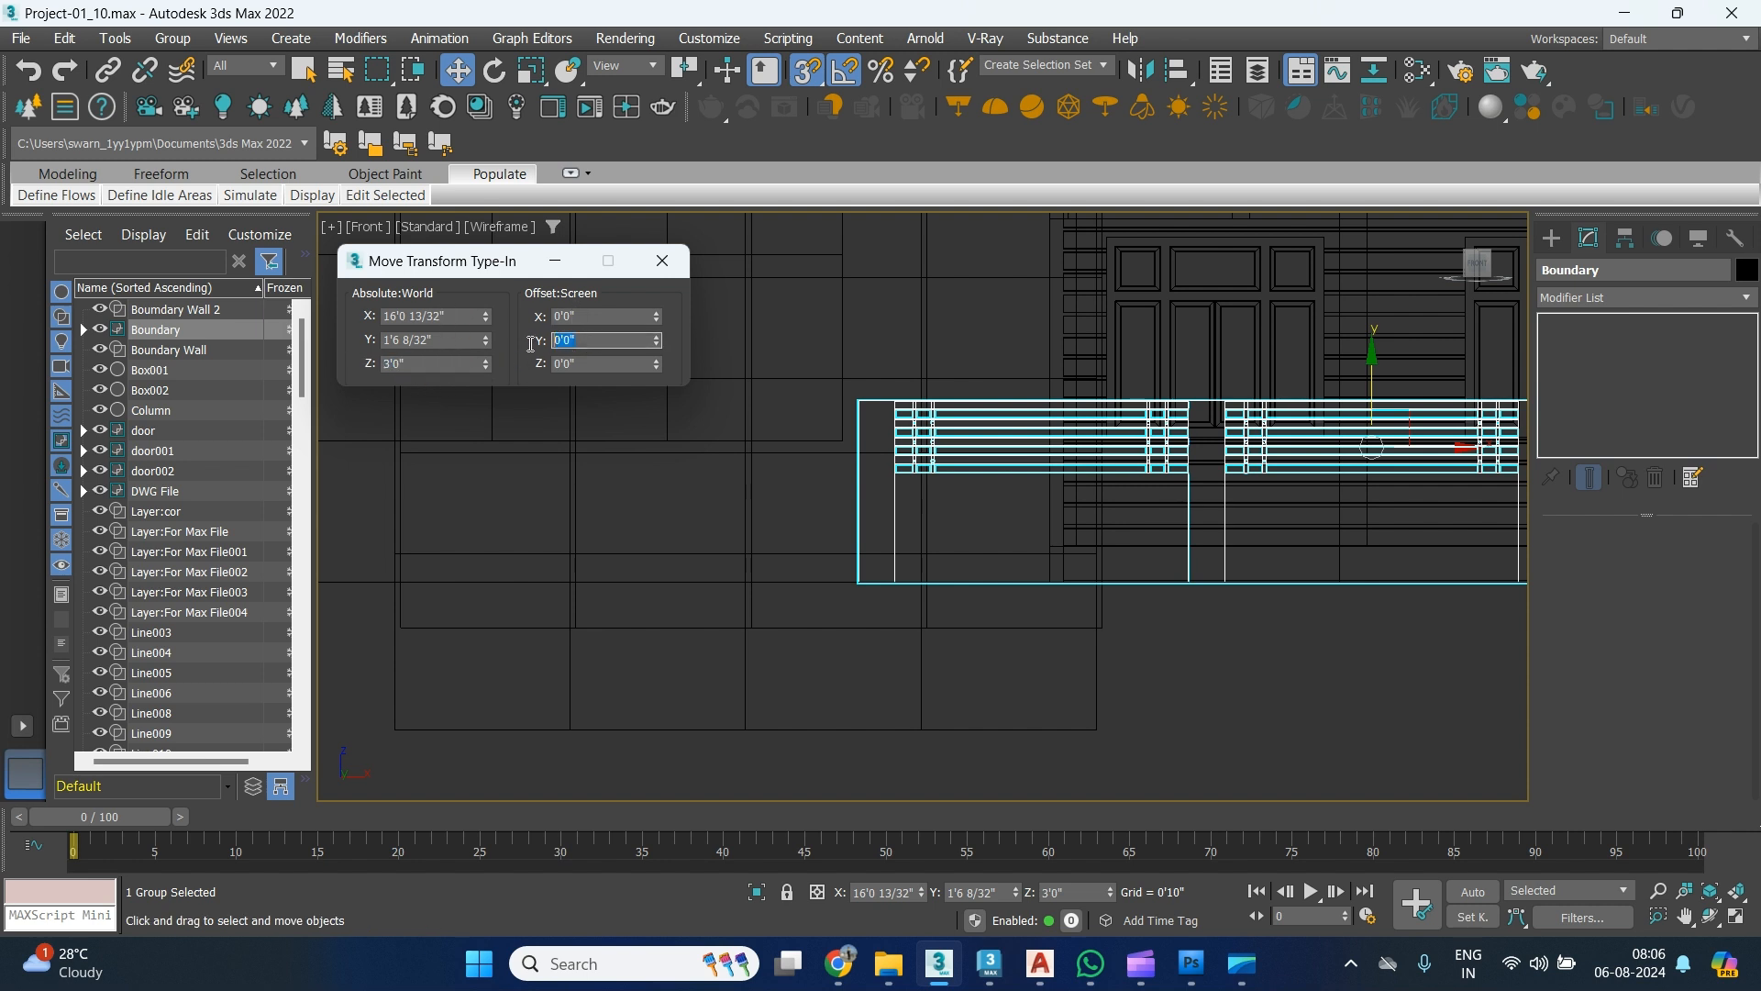
click(609, 343)
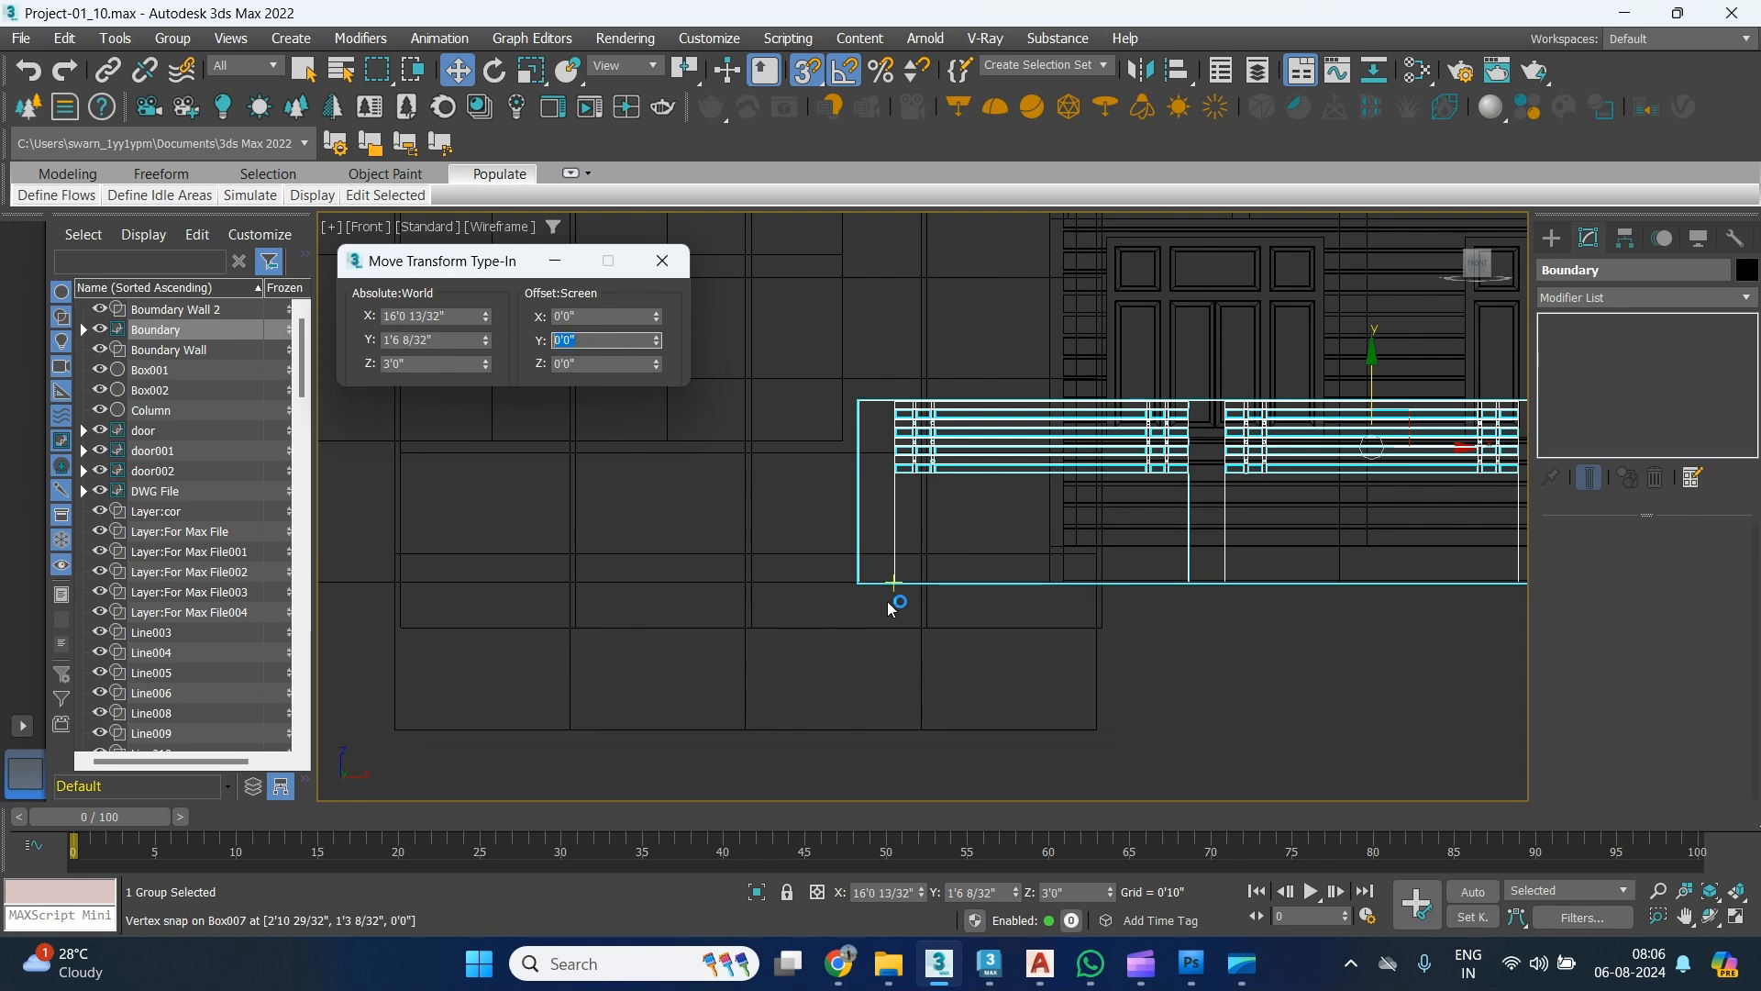
In the top view, move the Boundary group to the plot front and snap its left end pillar's inner corner onto the left side wall's front outer corner.
middle_drag(888, 602, 908, 618)
scroll(904, 618, down, 3)
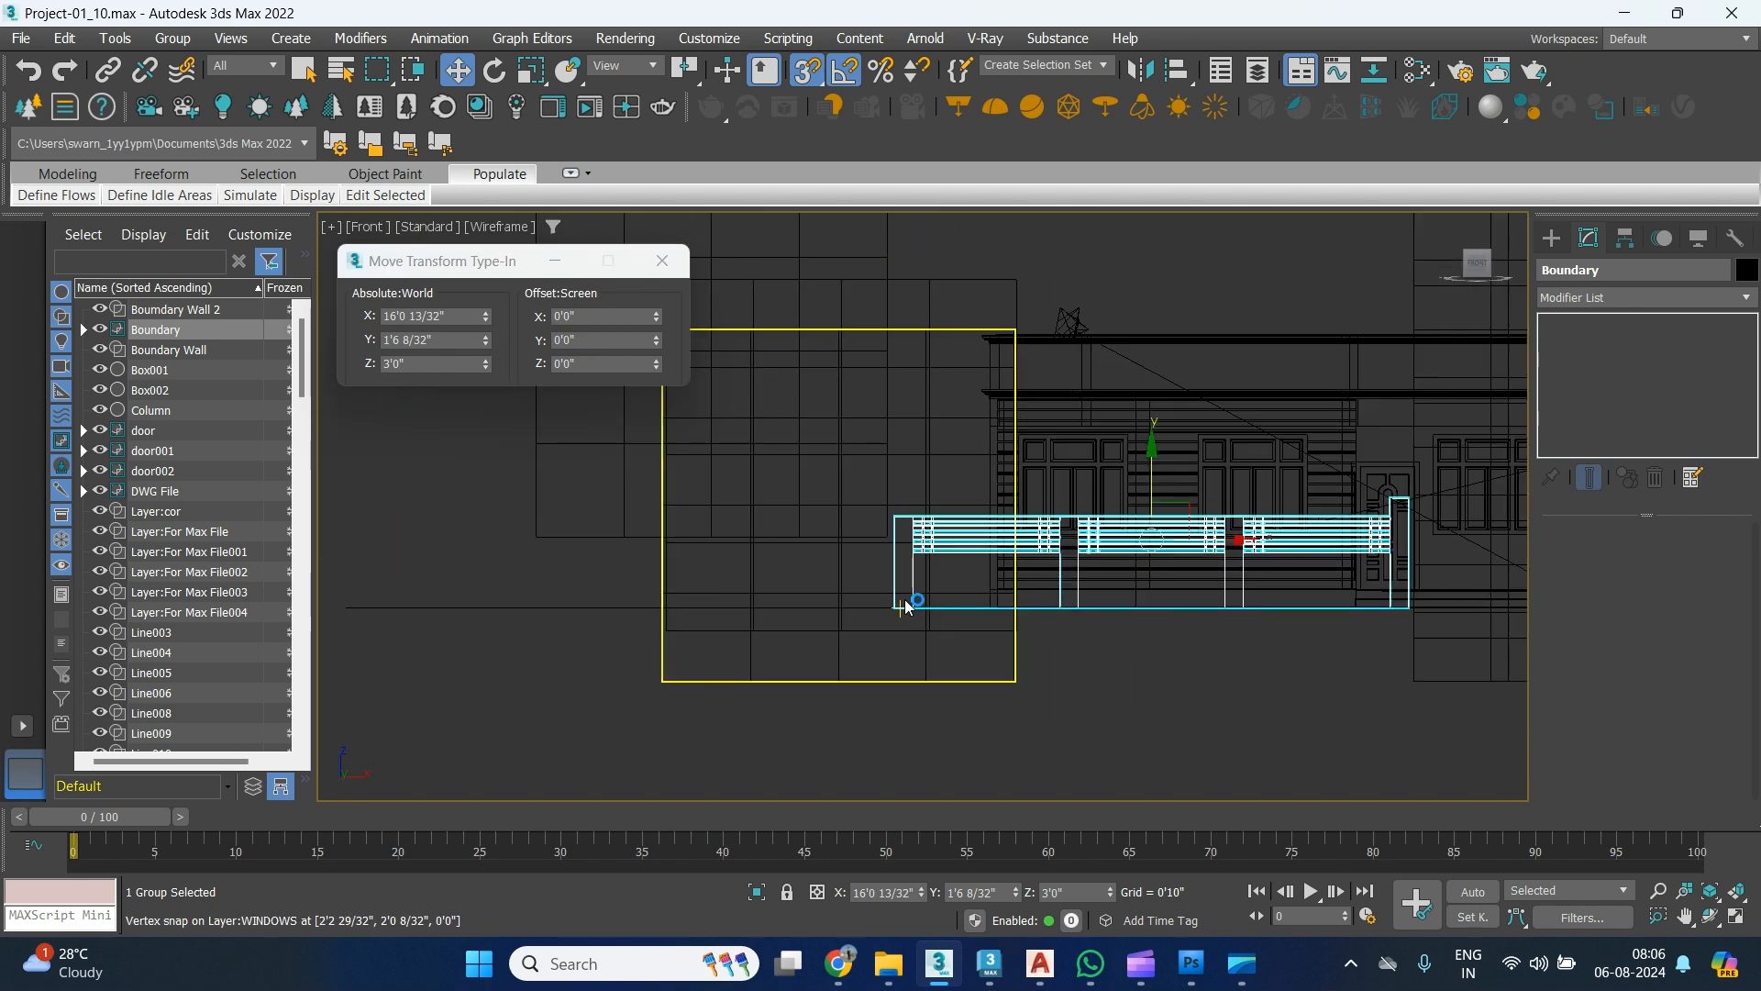
key(t)
scroll(837, 581, down, 5)
drag(1134, 626, 1276, 358)
scroll(901, 382, up, 3)
scroll(875, 385, up, 5)
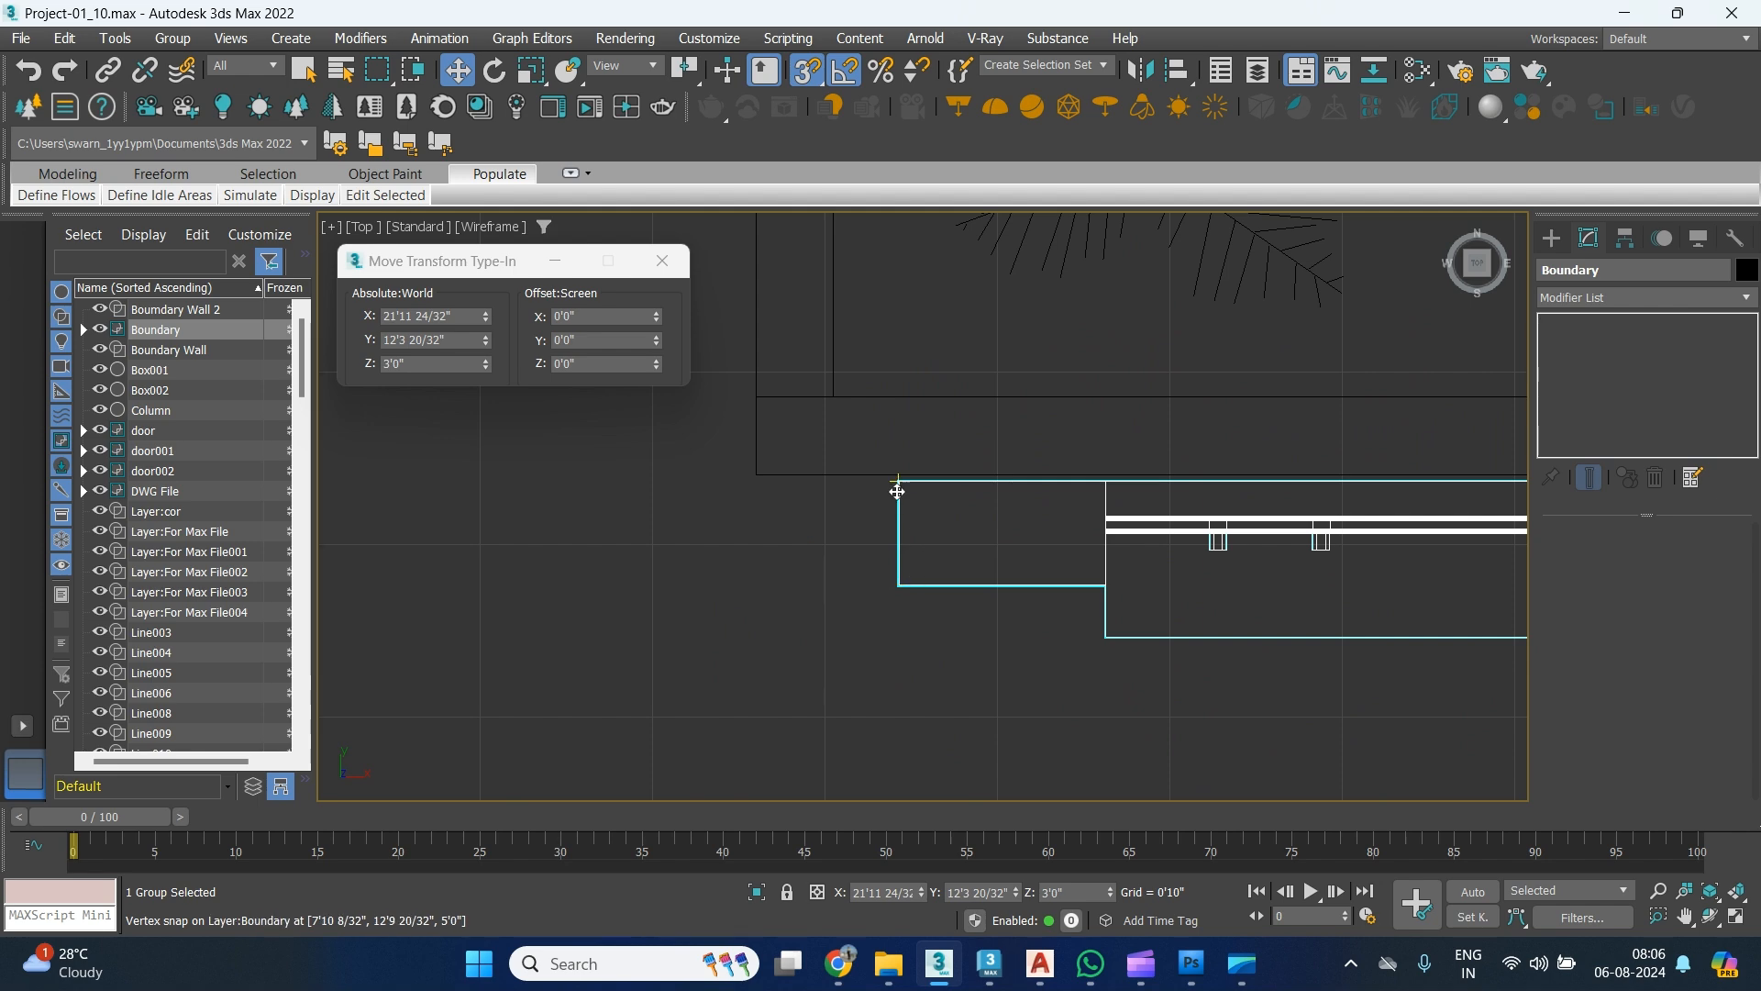
drag(897, 484, 755, 385)
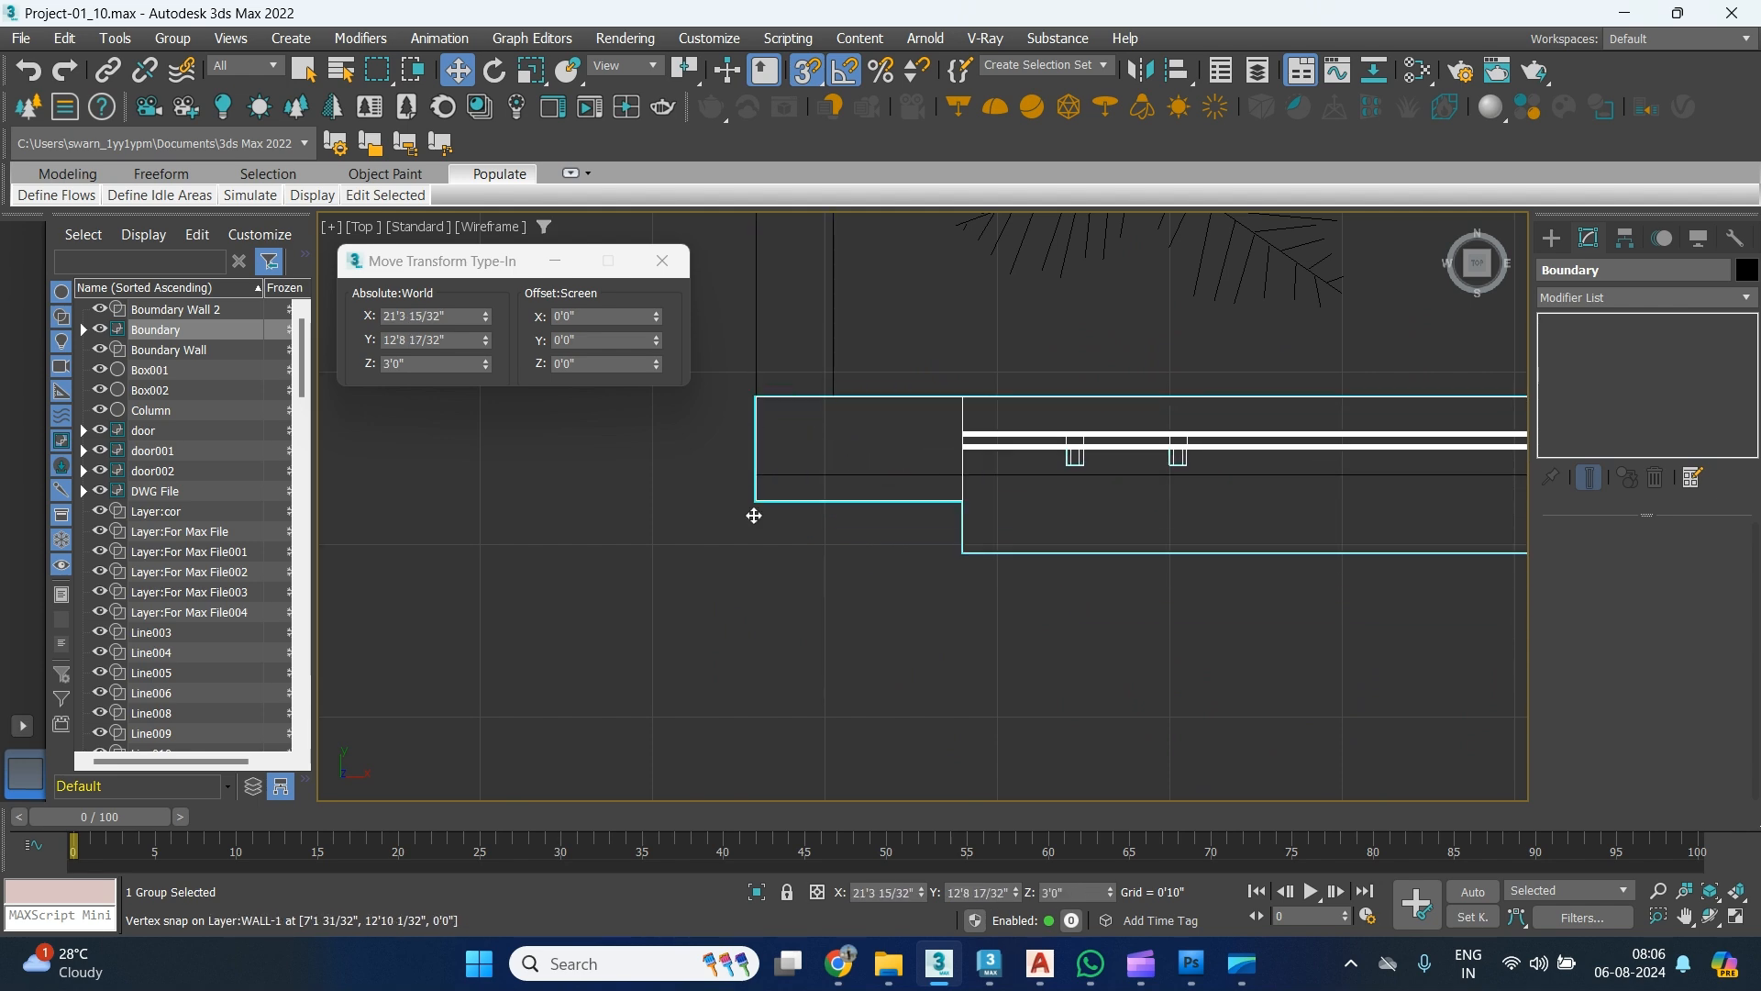
Examine the placed Boundary group against the house front in the perspective and camera views.
scroll(760, 550, down, 3)
scroll(759, 558, down, 3)
key(p)
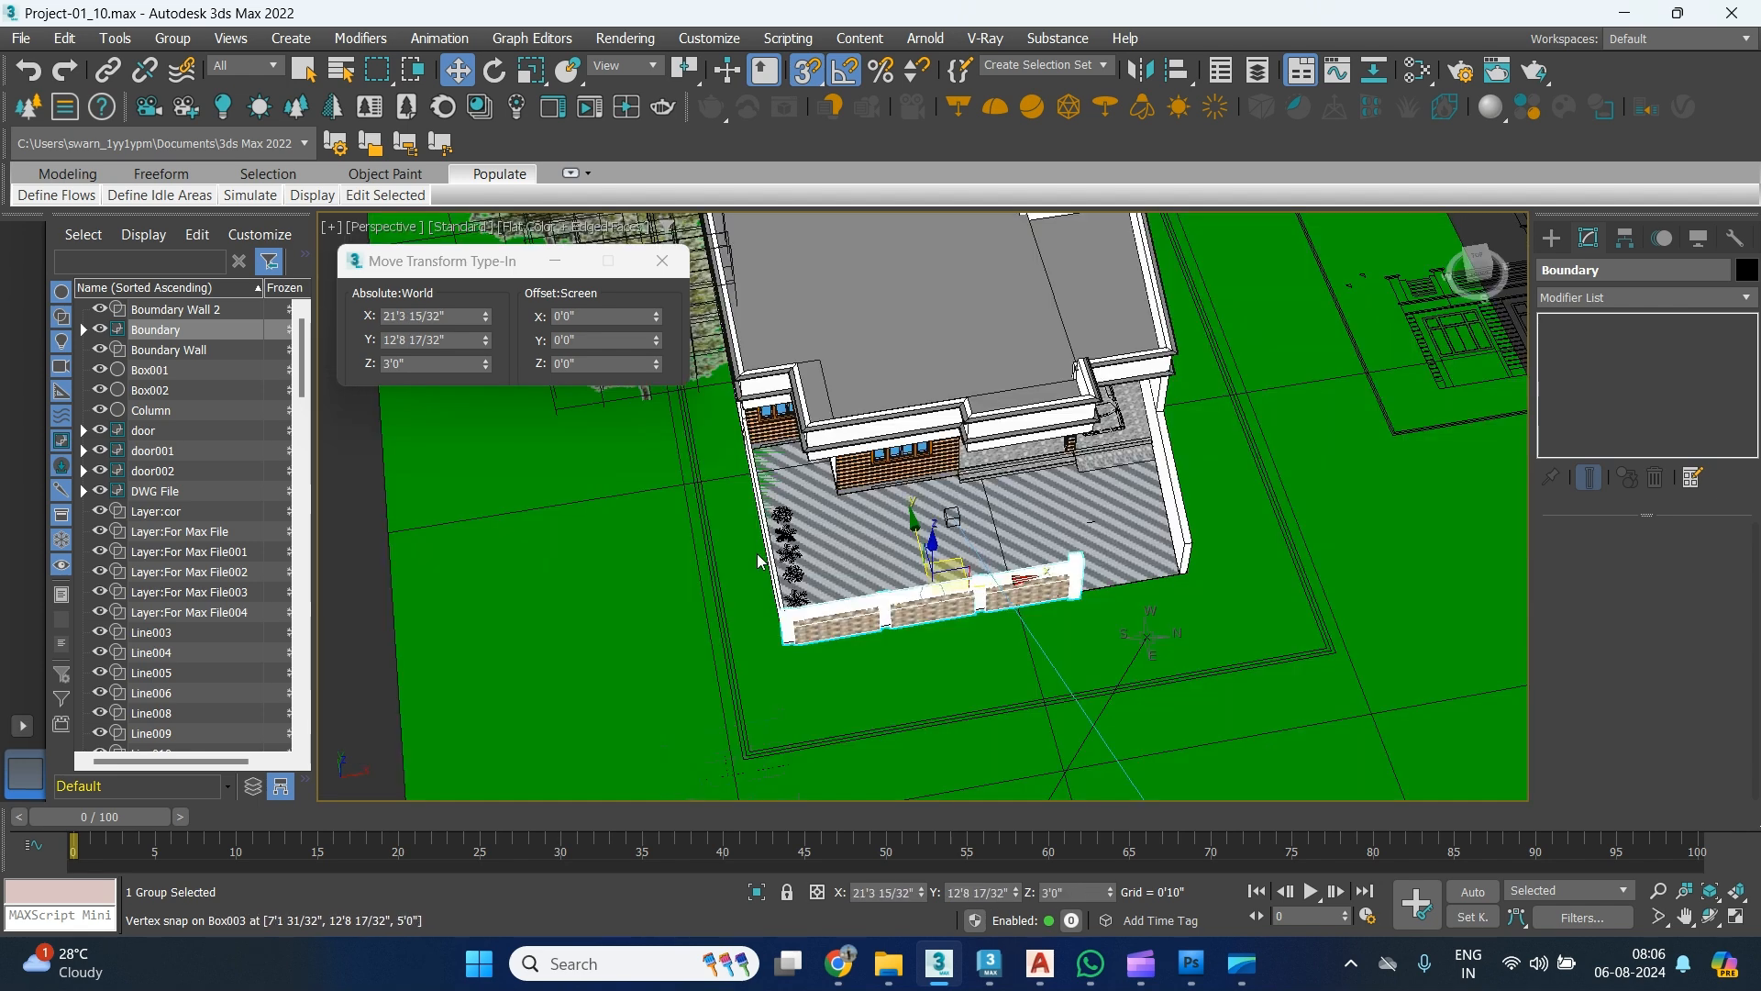
key(z)
alt+middle_drag(798, 596, 940, 573)
key(c)
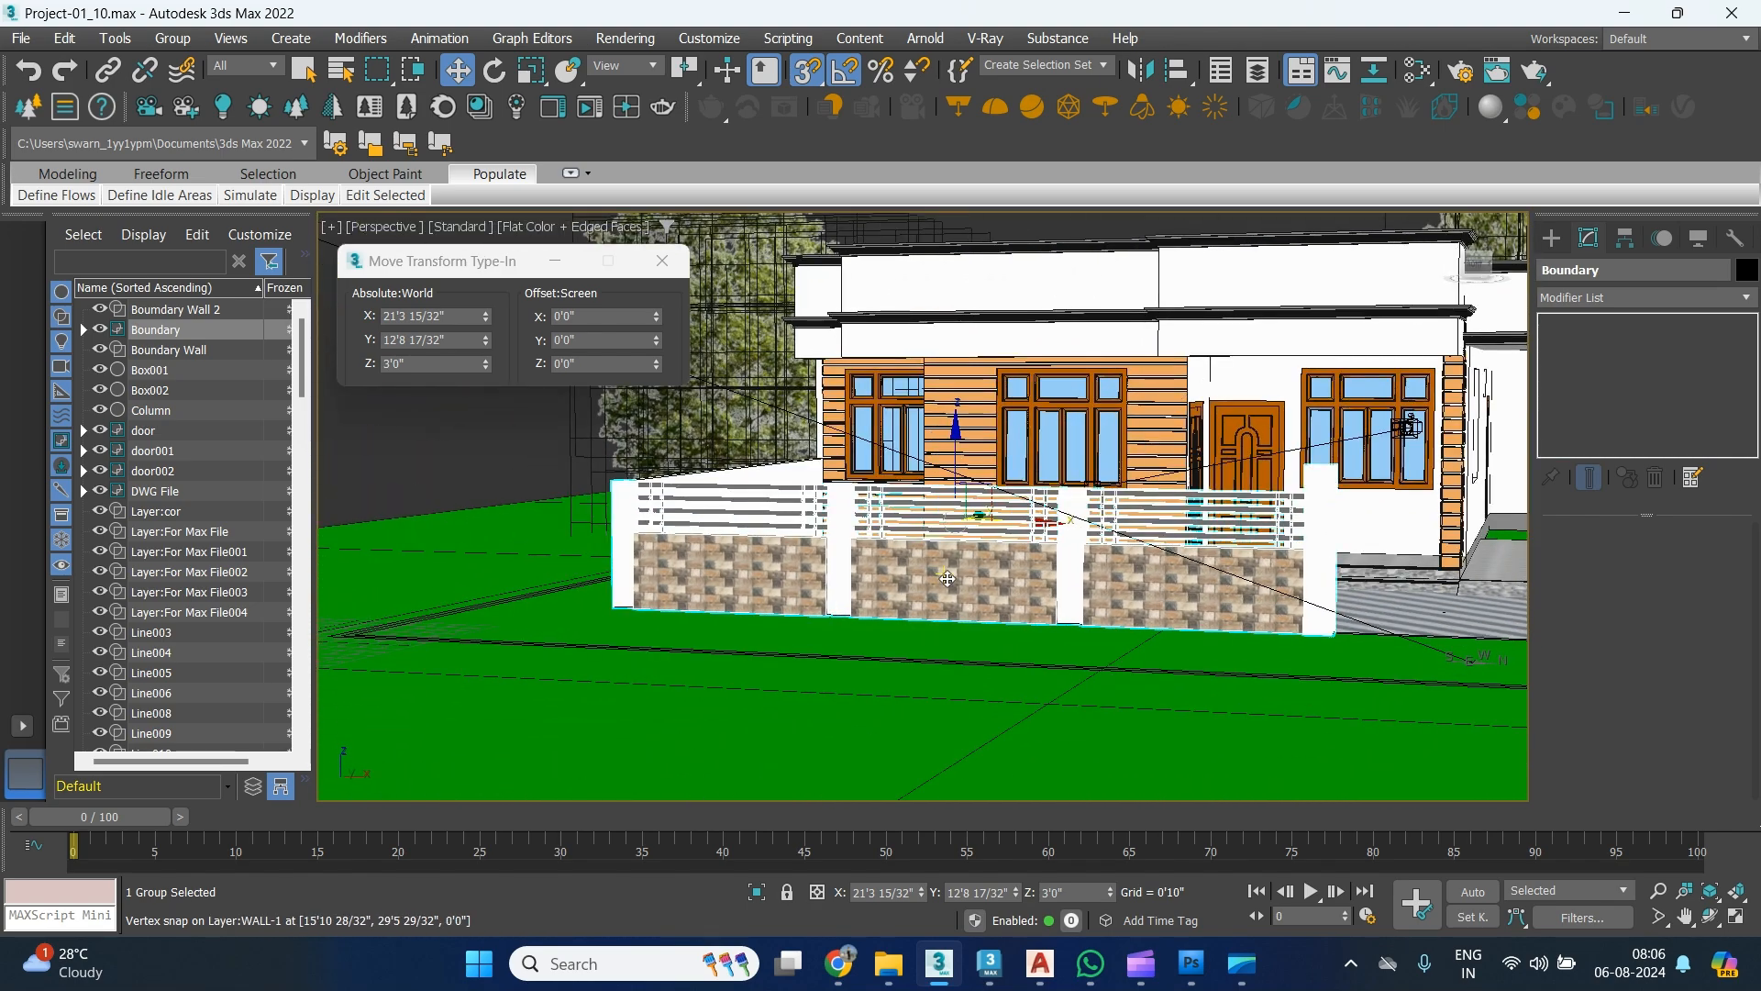
scroll(940, 573, up, 2)
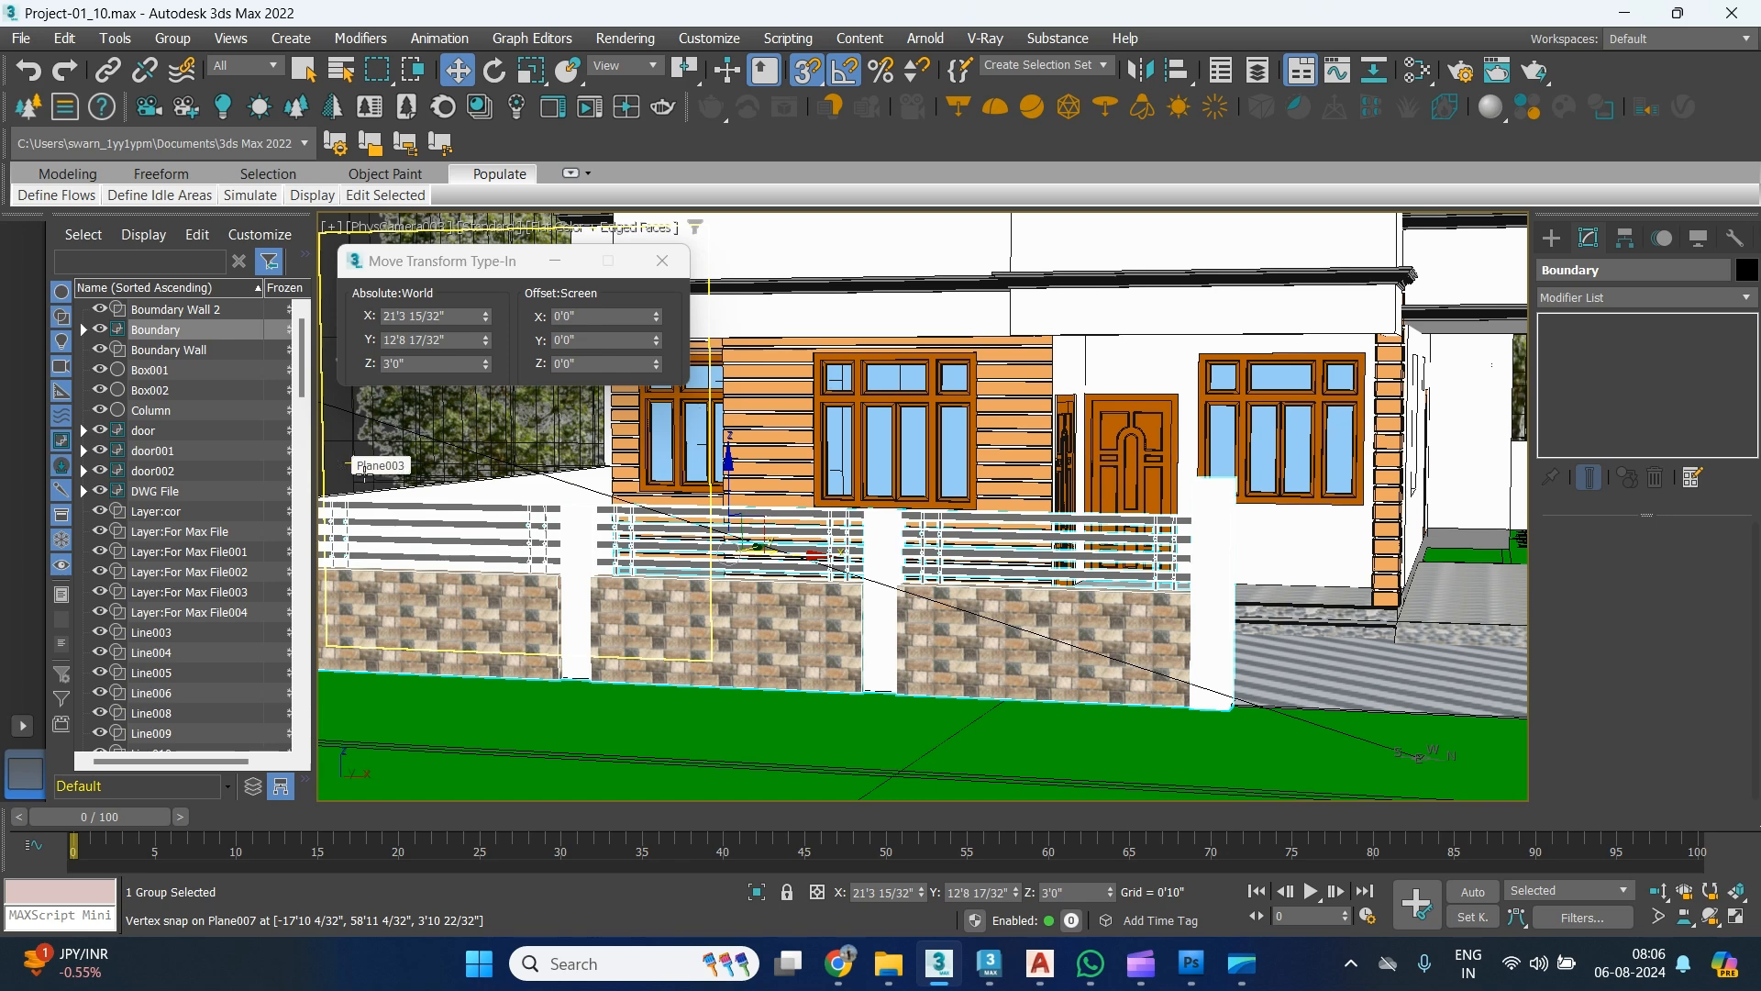
Frame the whole house front with the railing wall in the perspective view and render it.
key(p)
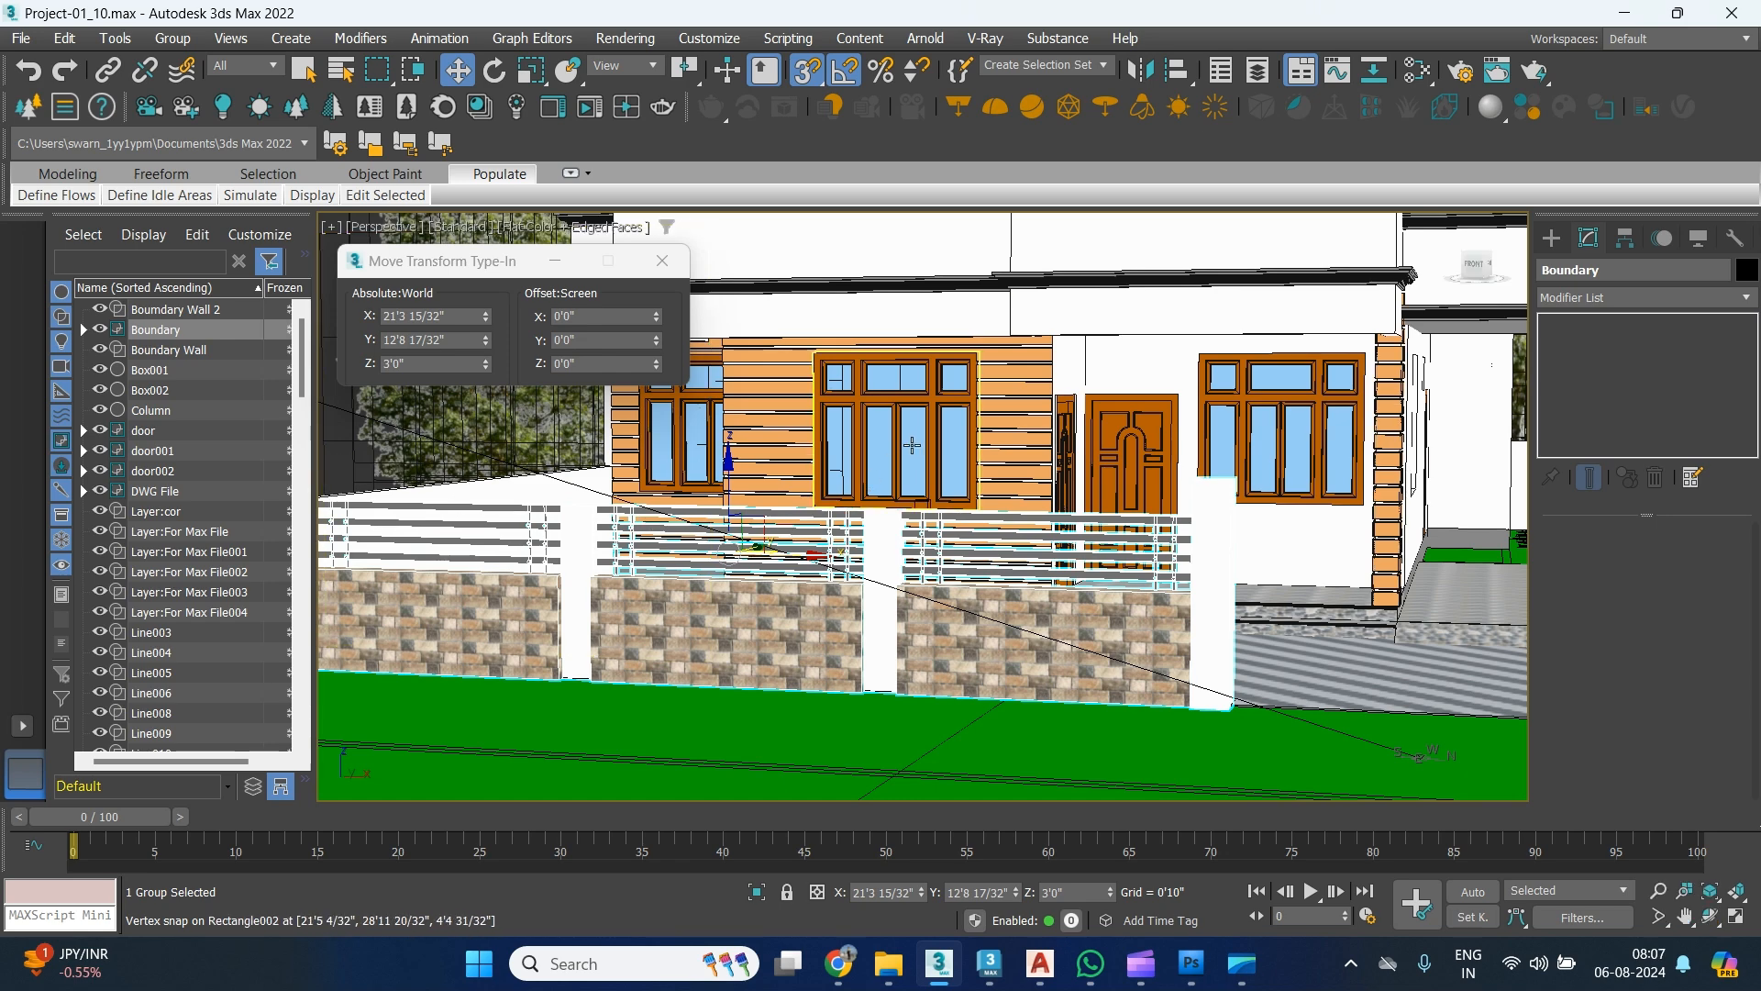
scroll(998, 501, down, 3)
mouse_move(998, 500)
middle_down()
mouse_move(911, 575)
mouse_move(971, 578)
mouse_move(1023, 537)
mouse_move(1004, 532)
middle_up()
scroll(972, 561, up, 1)
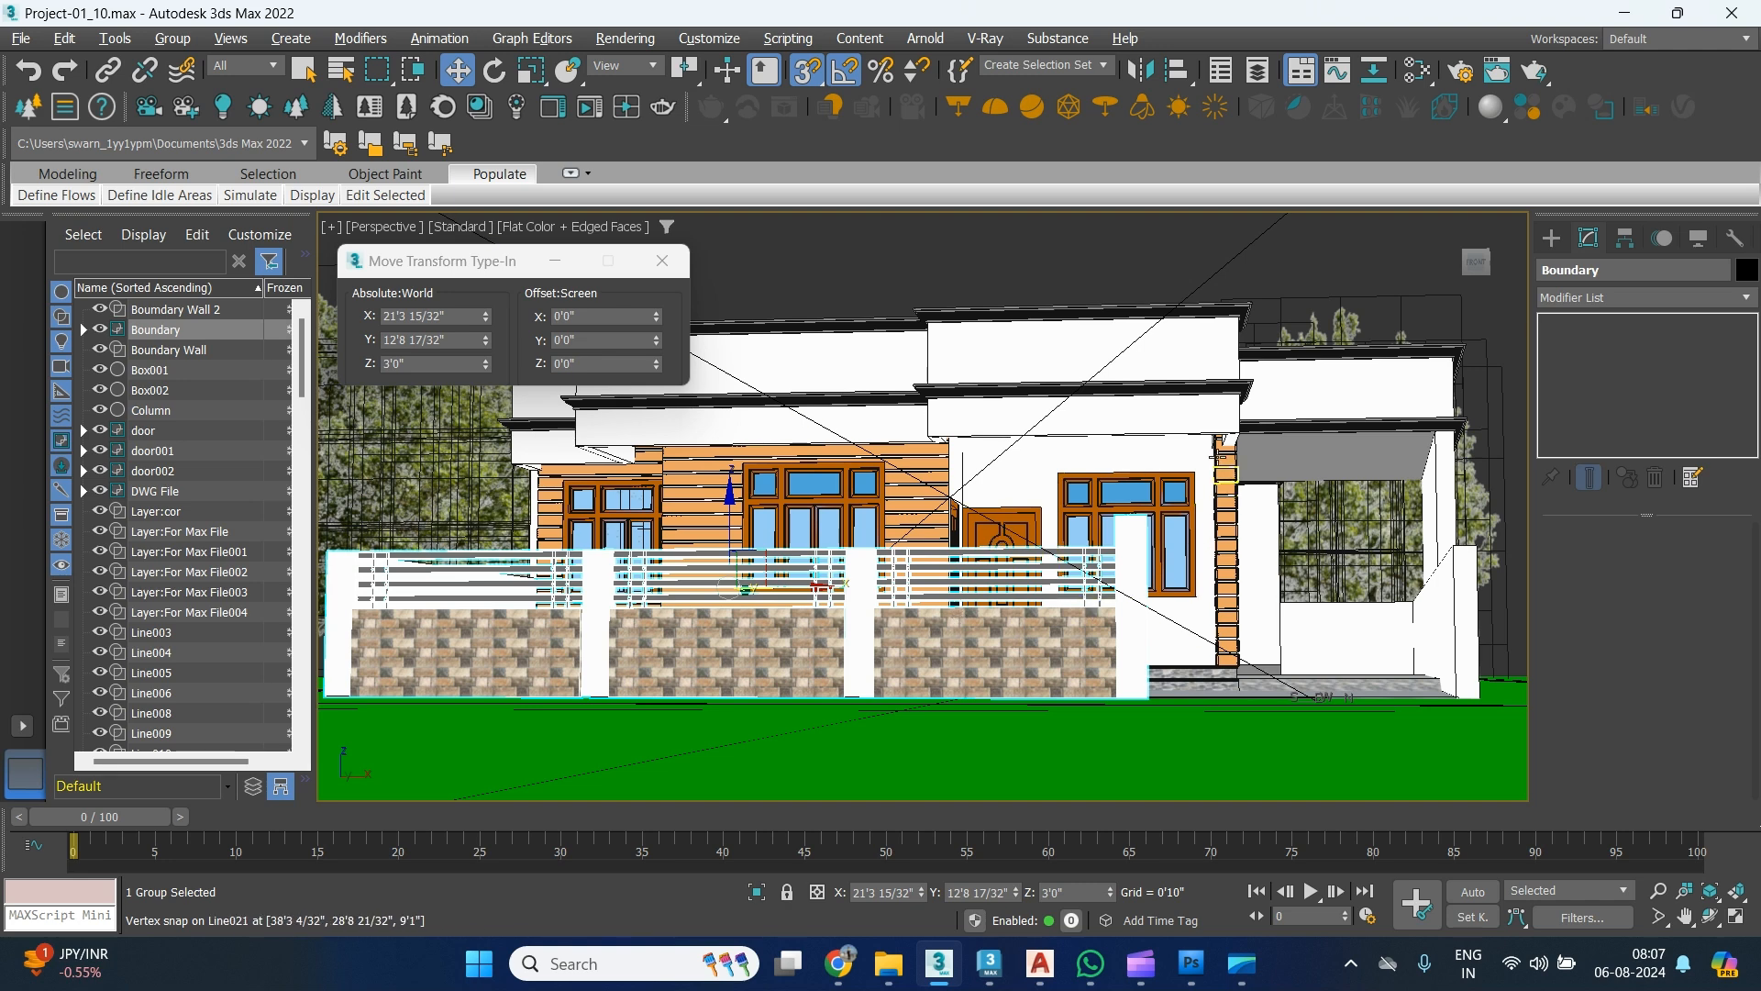
key(shift+q)
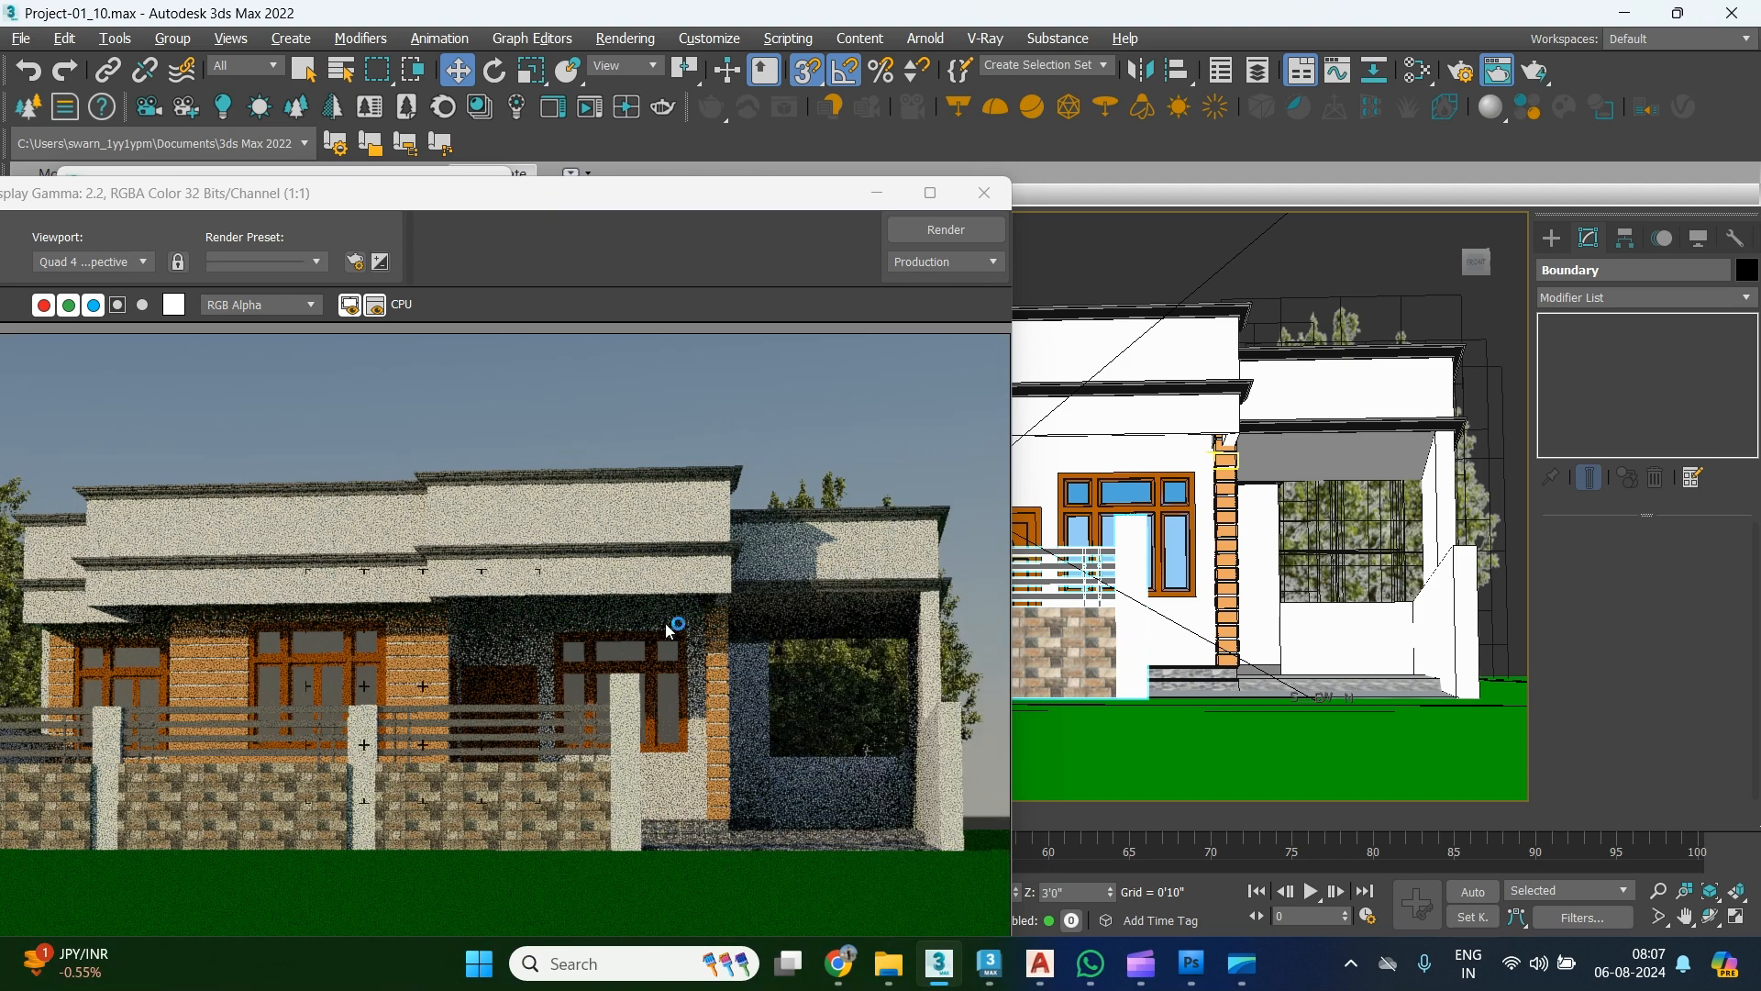
drag(708, 205, 988, 126)
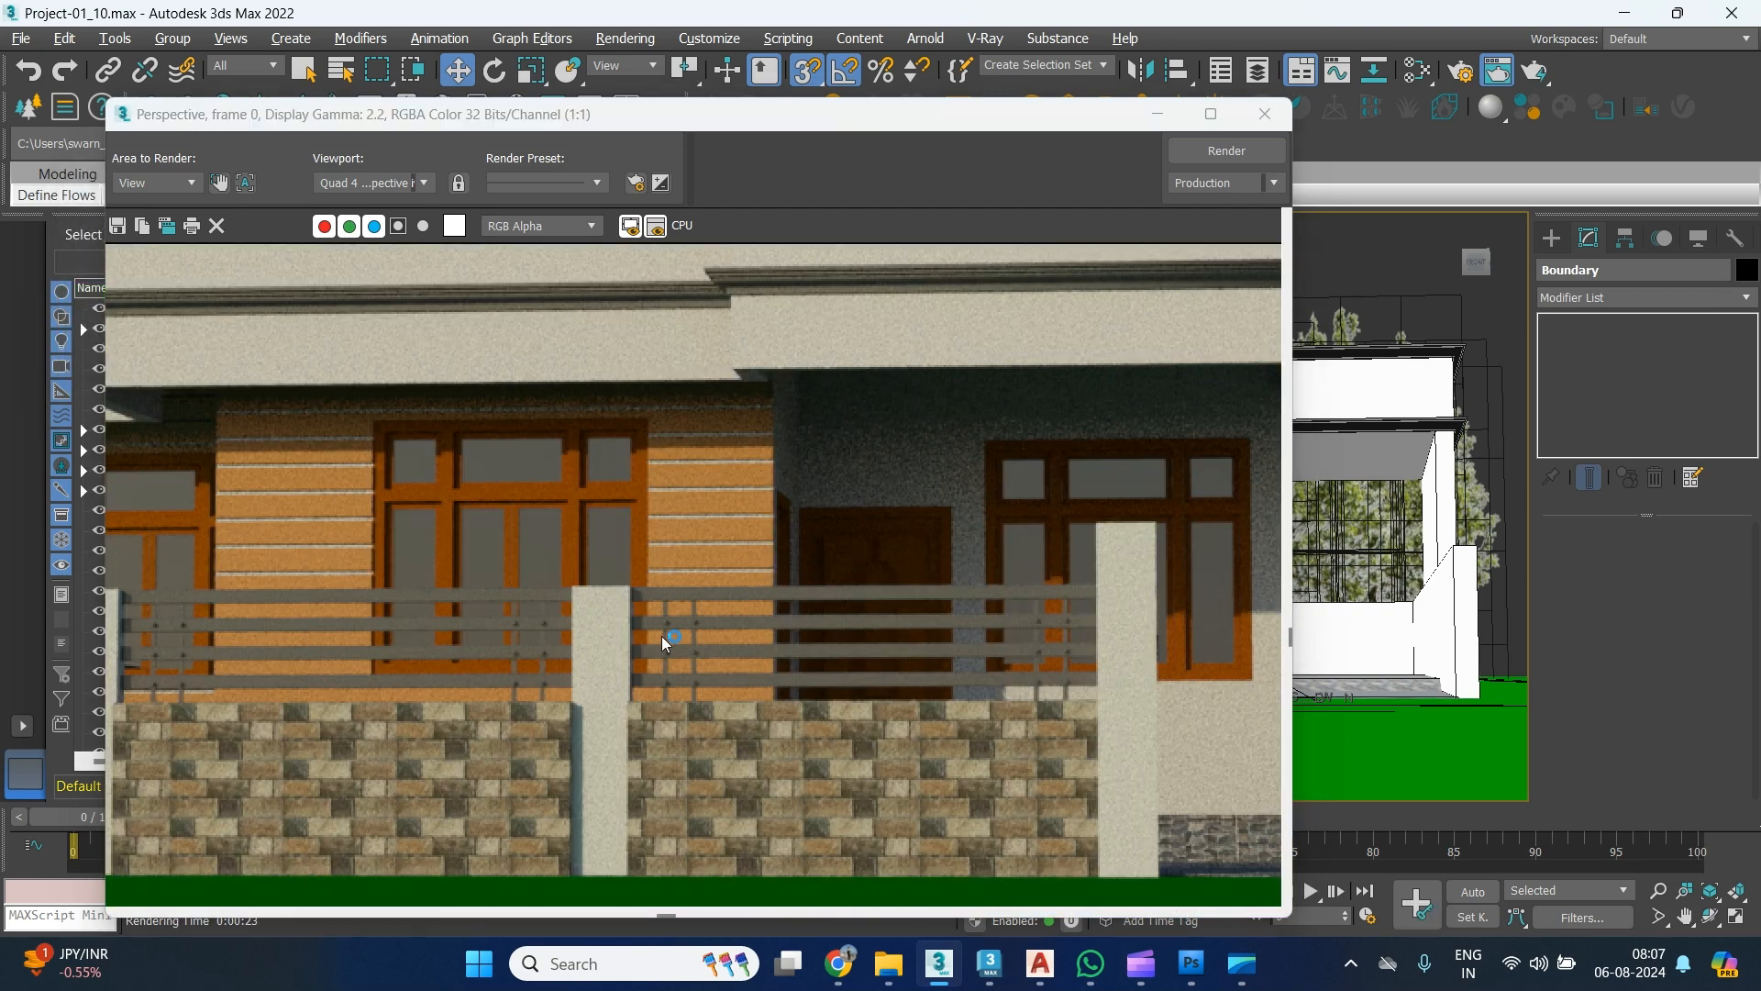
Switch to Photoshop to examine the railing and its bolts in the reference image, return to 3ds Max and close the render.
mouse_move(837, 963)
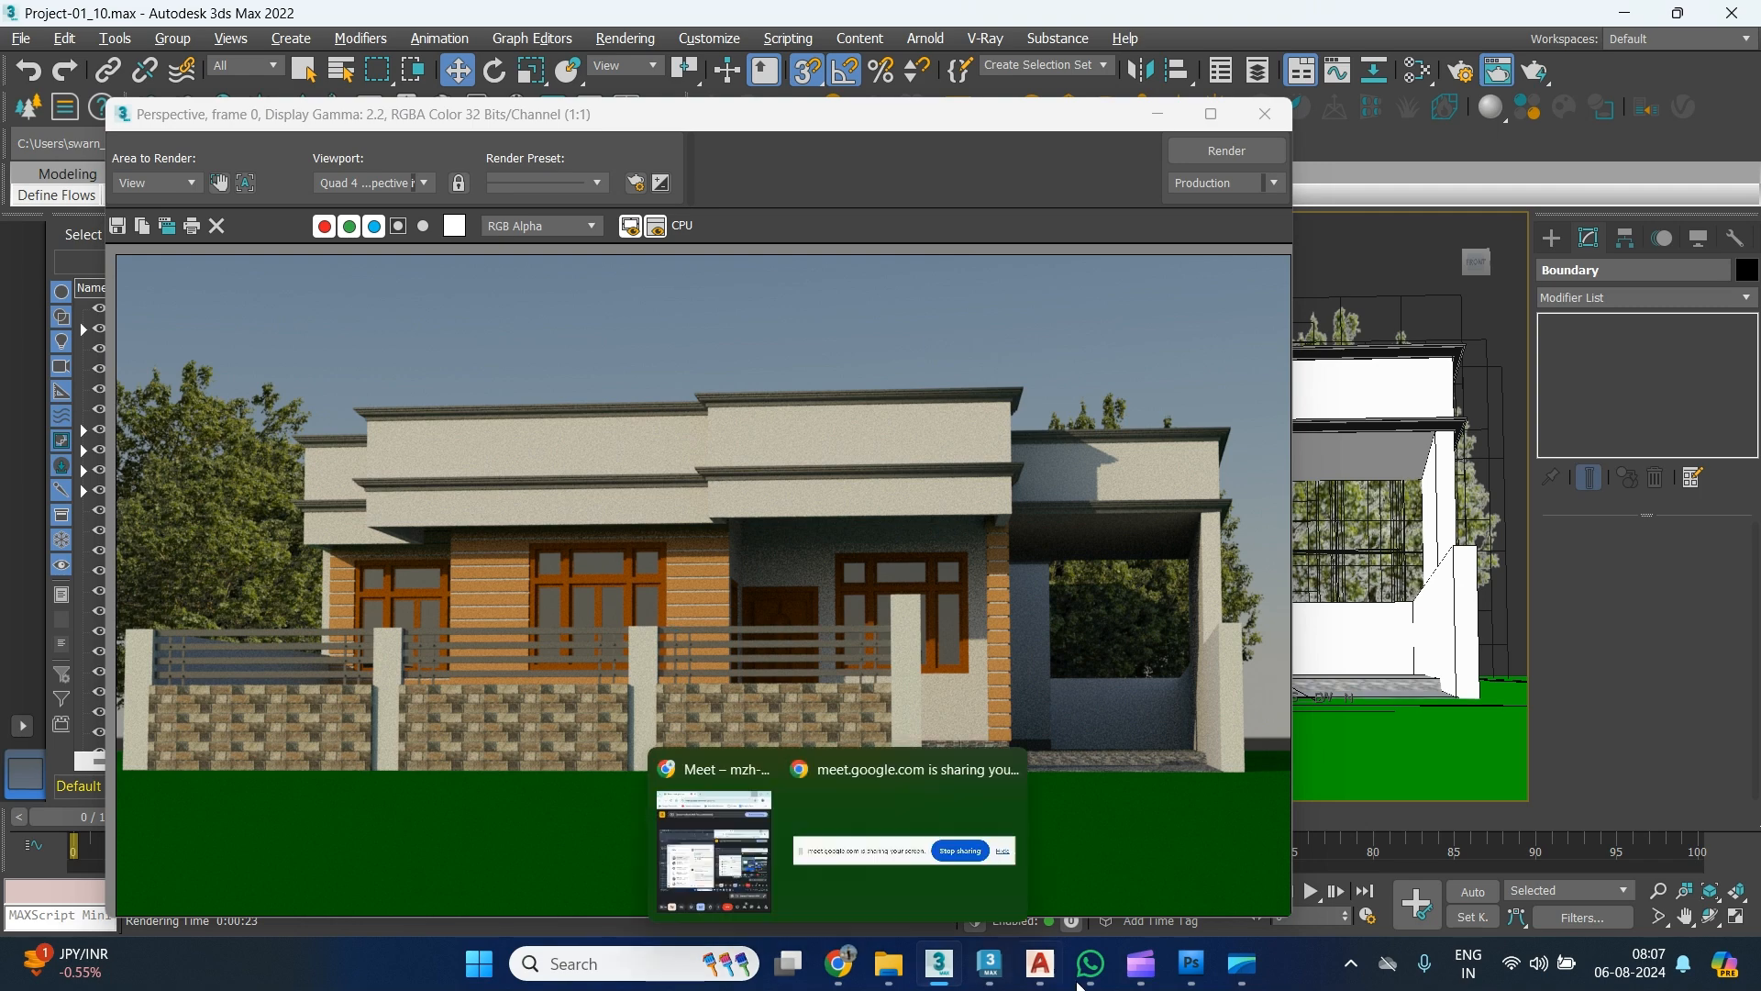
click(1190, 965)
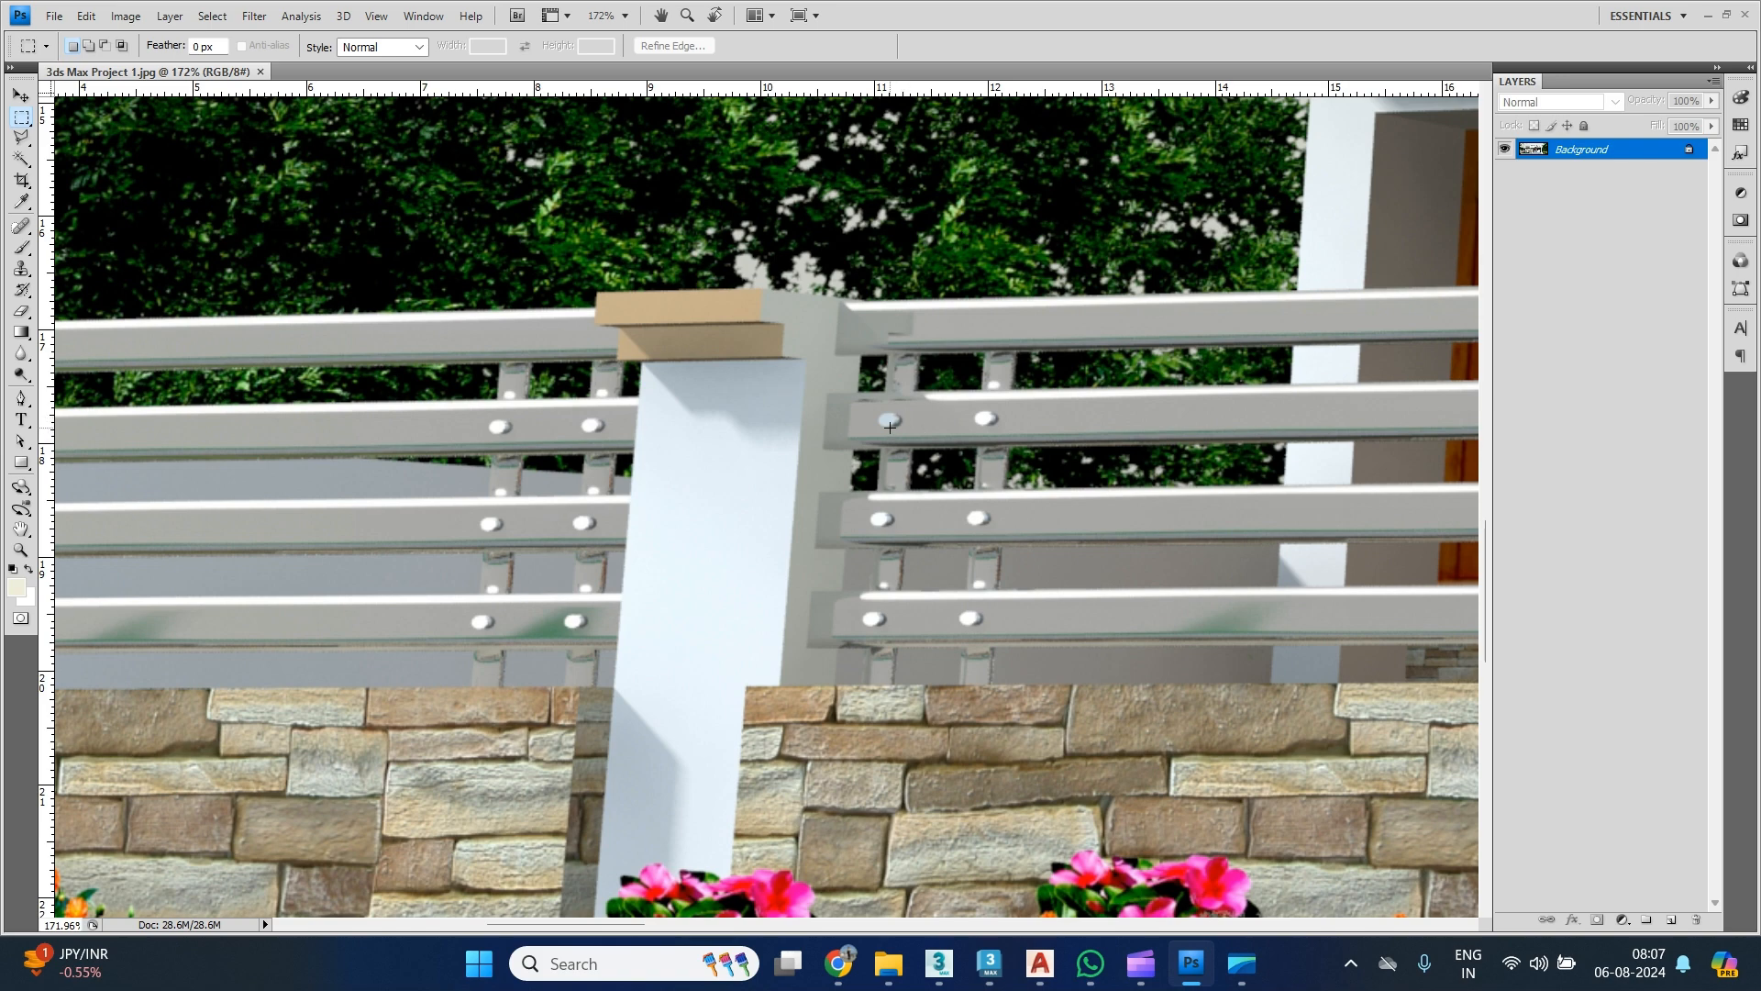
alt+scroll(868, 424, down, 3)
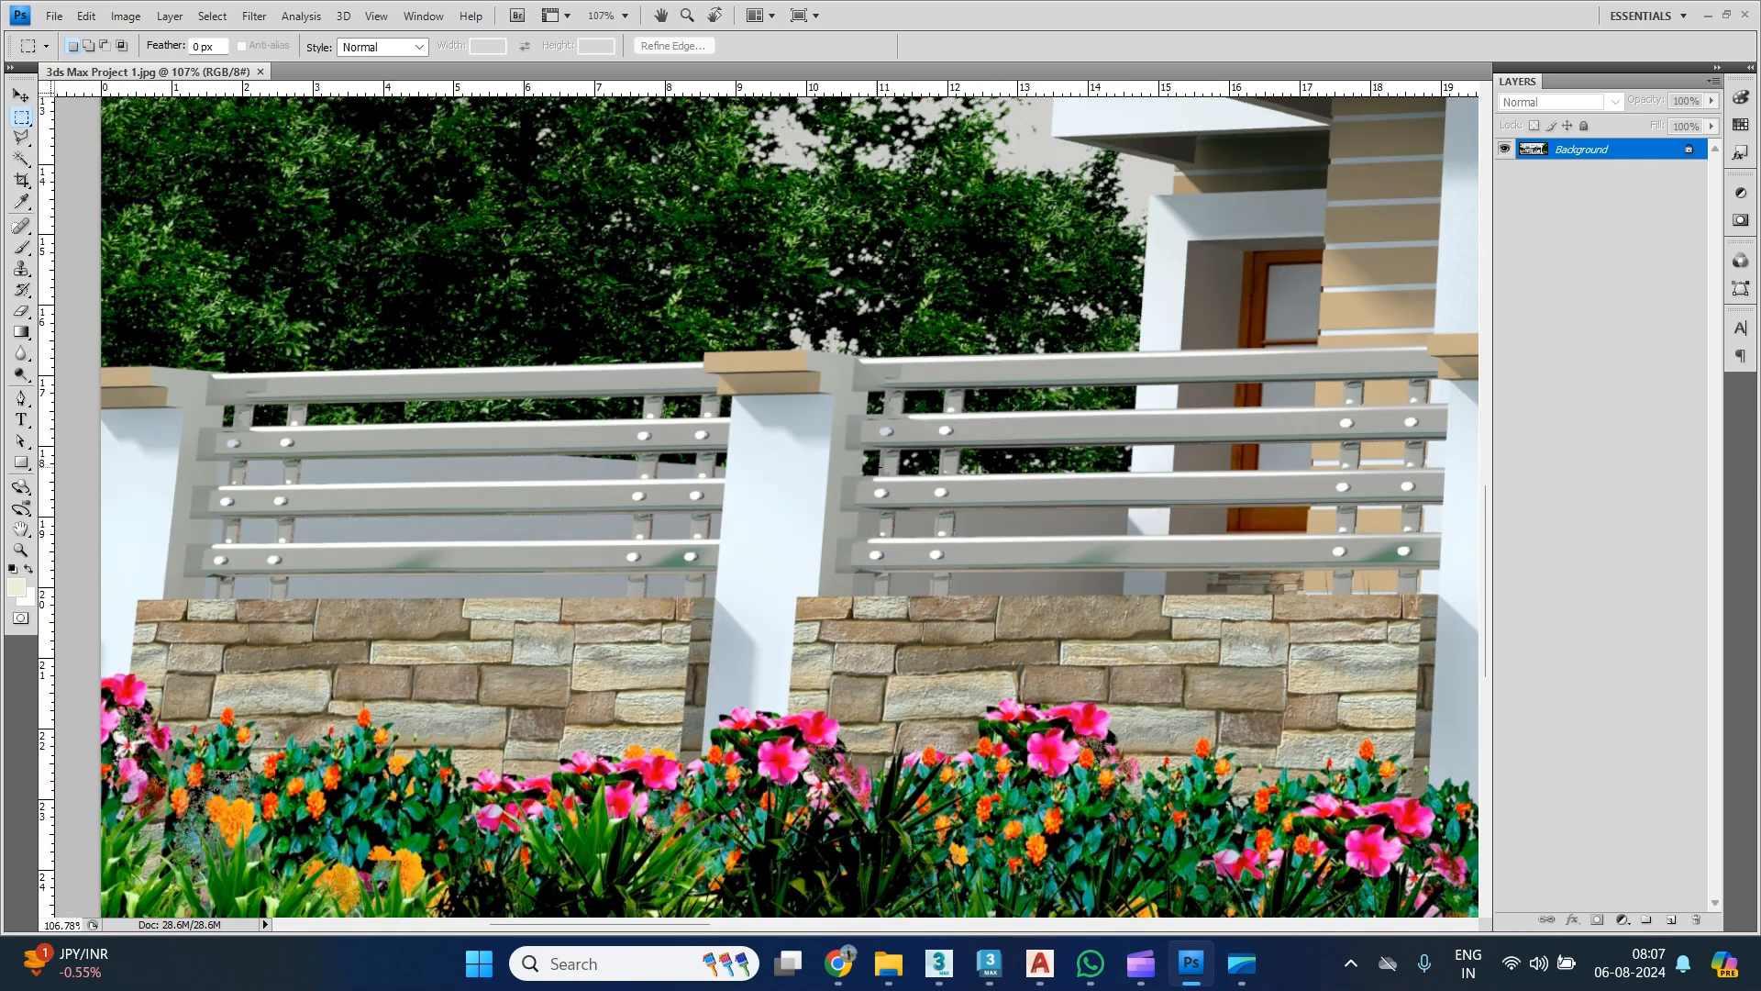
alt+scroll(876, 467, down, 2)
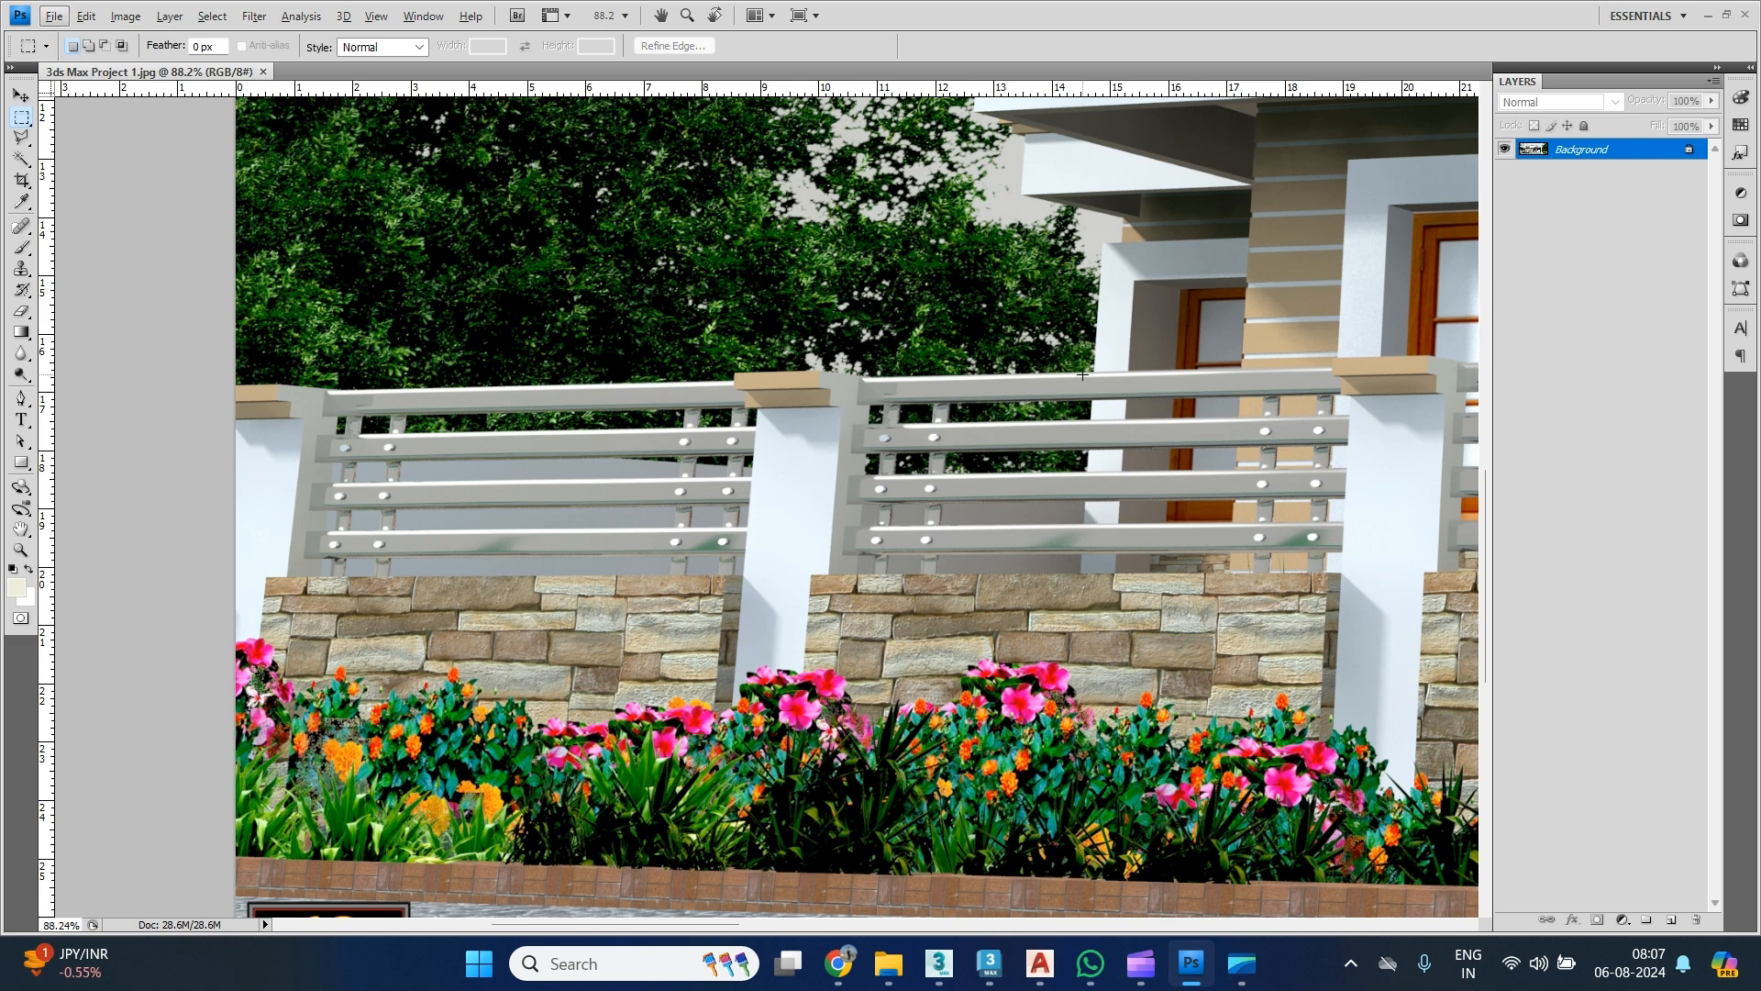
key(alt+Tab)
click(1266, 116)
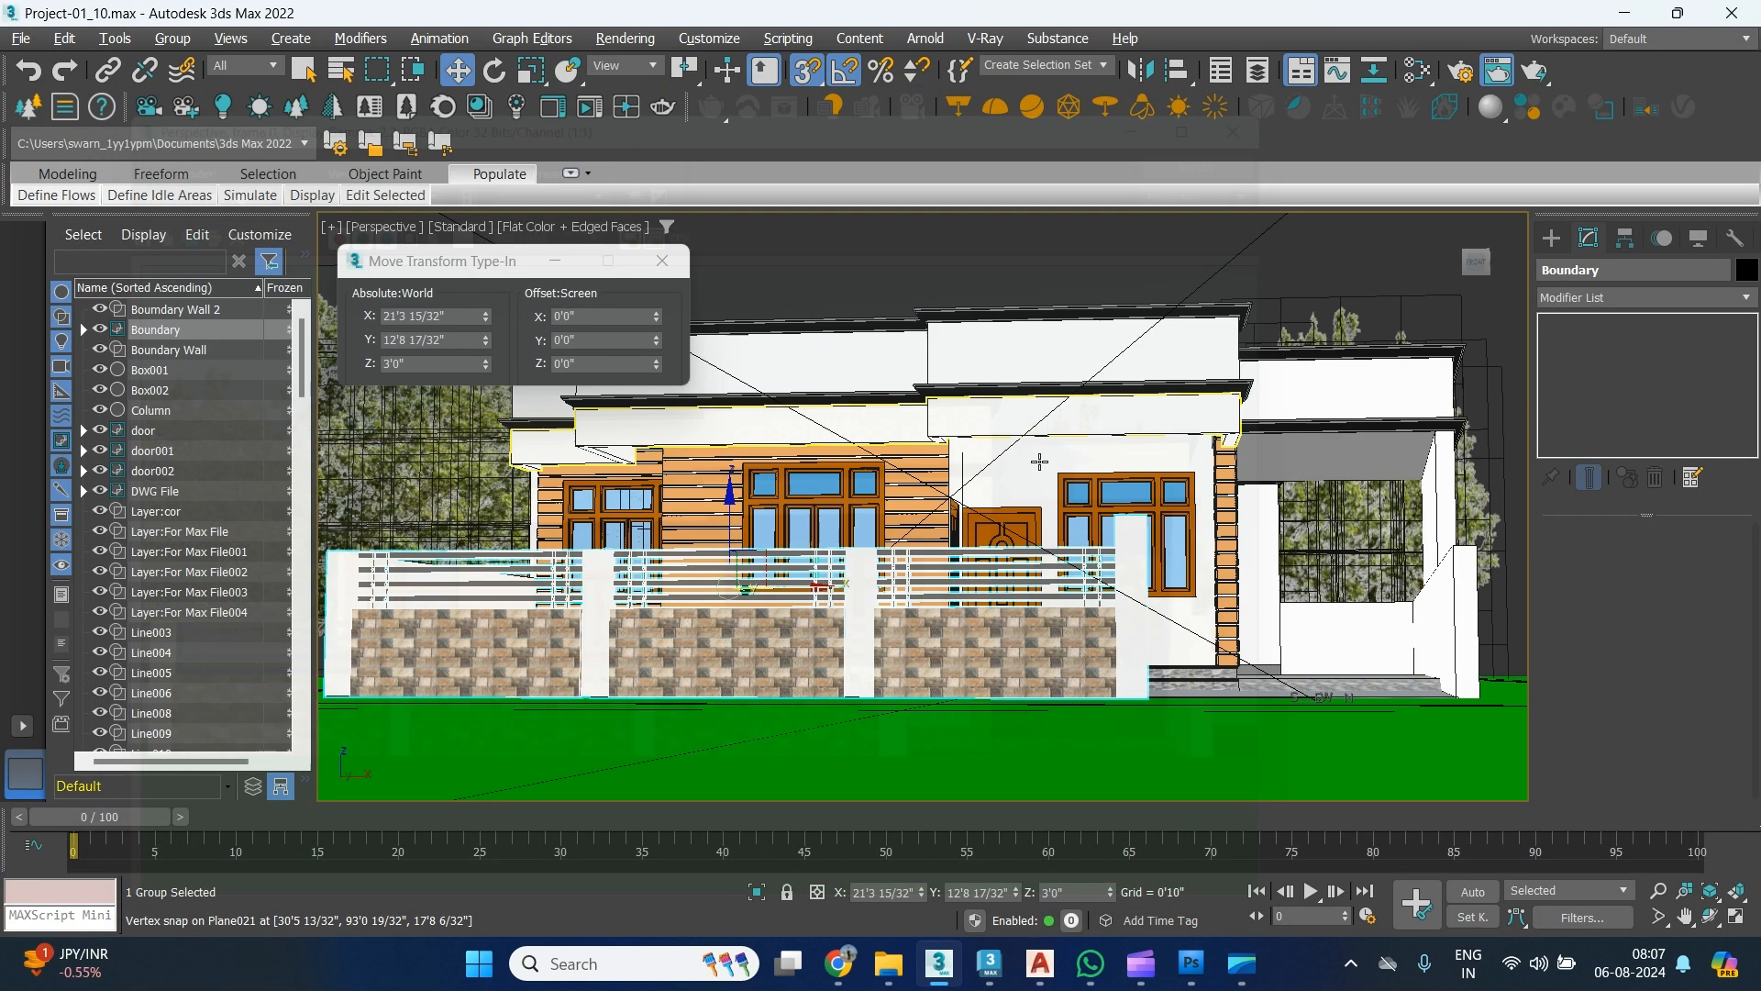
Open the Boundary group and the nested railing group, and select a hexagonal bolt cylinder on the railing.
scroll(801, 582, up, 4)
scroll(800, 581, up, 3)
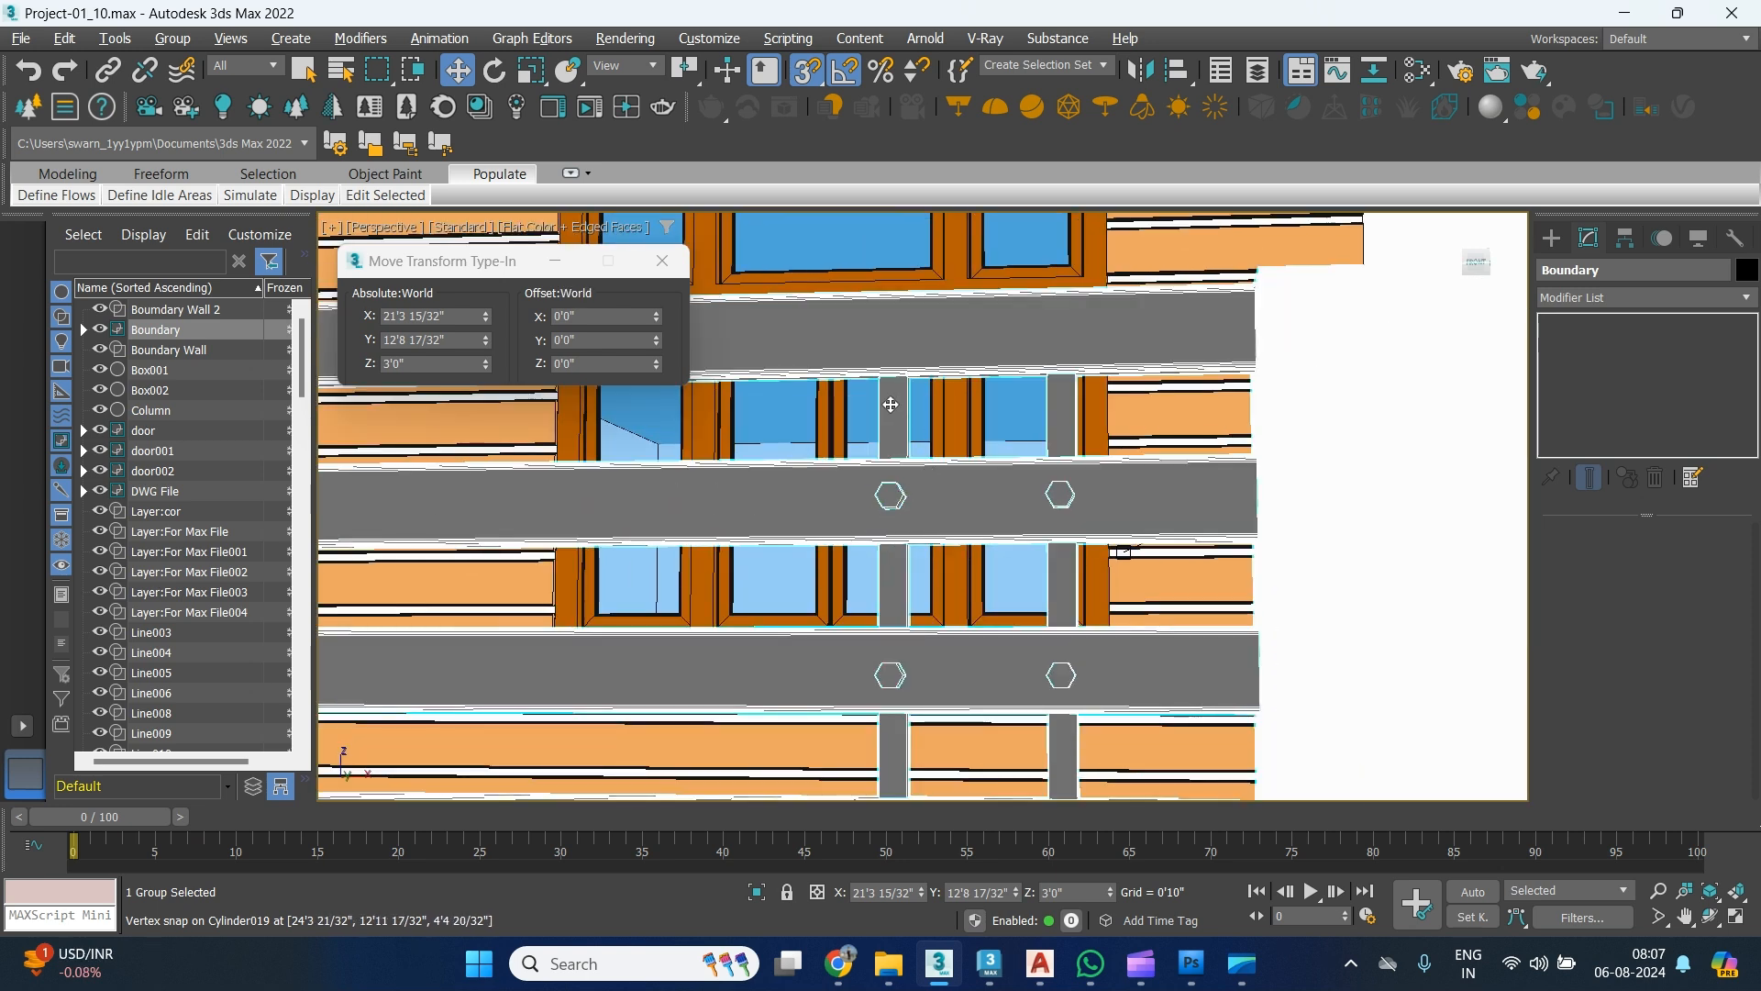
click(172, 39)
click(181, 129)
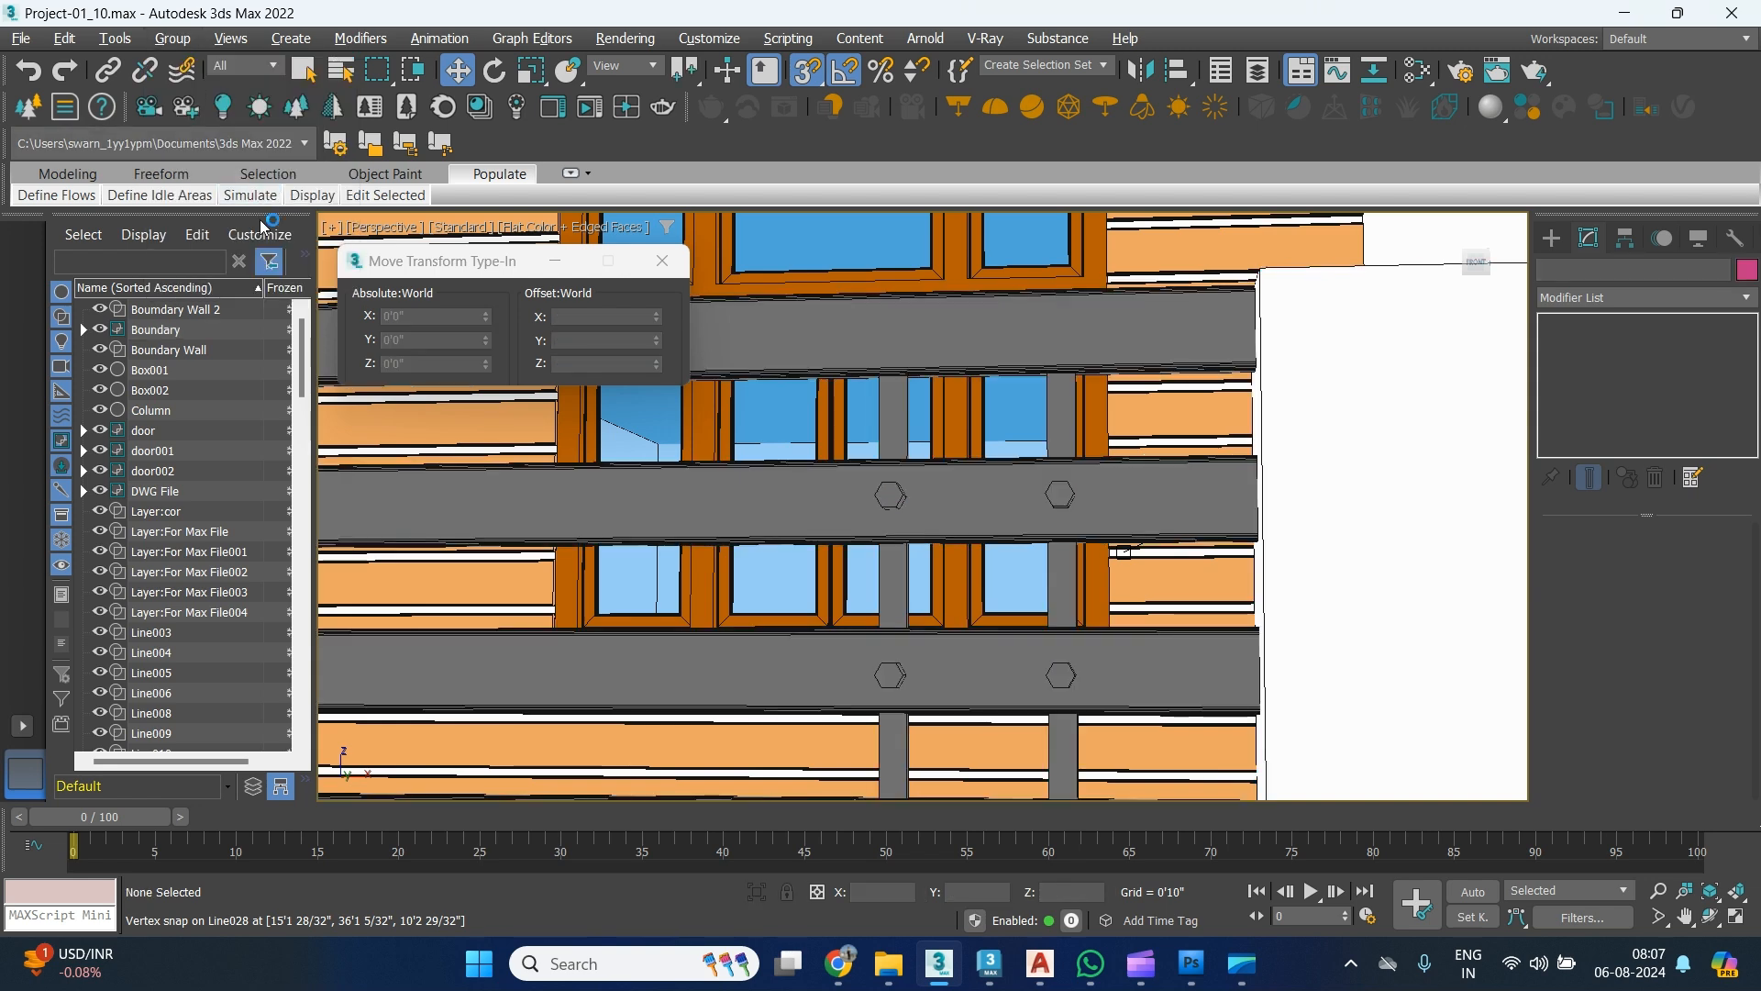
click(898, 493)
click(172, 38)
click(188, 128)
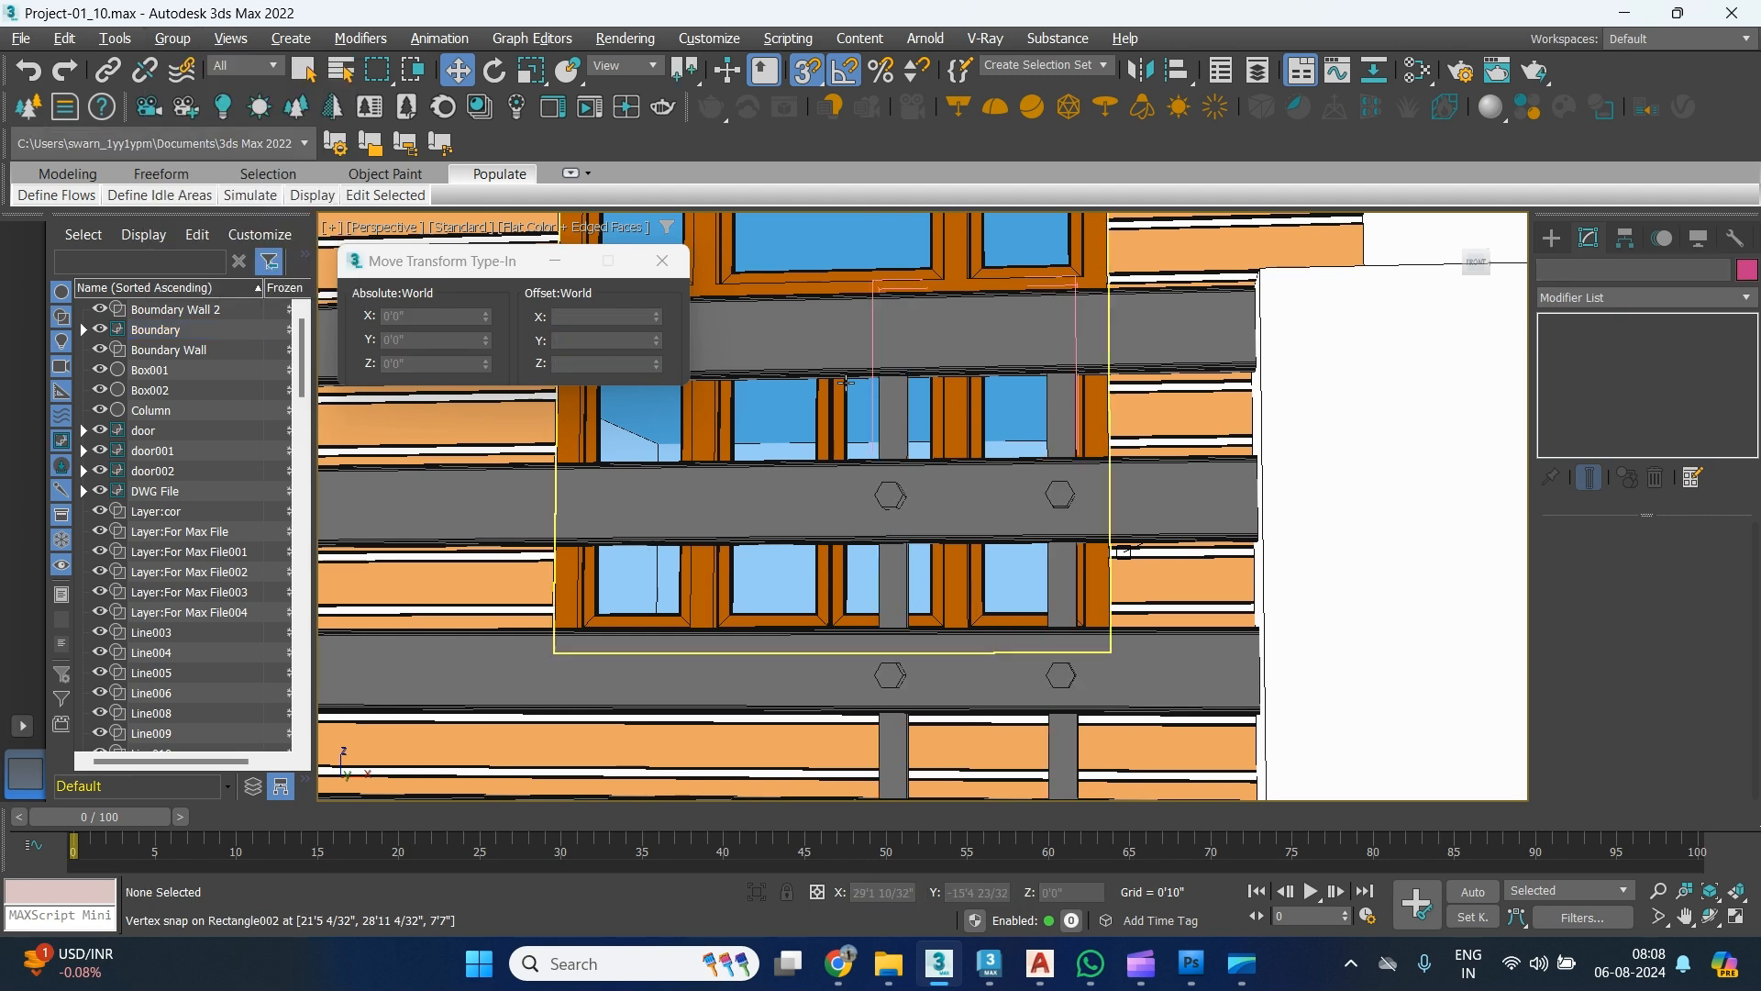
click(889, 495)
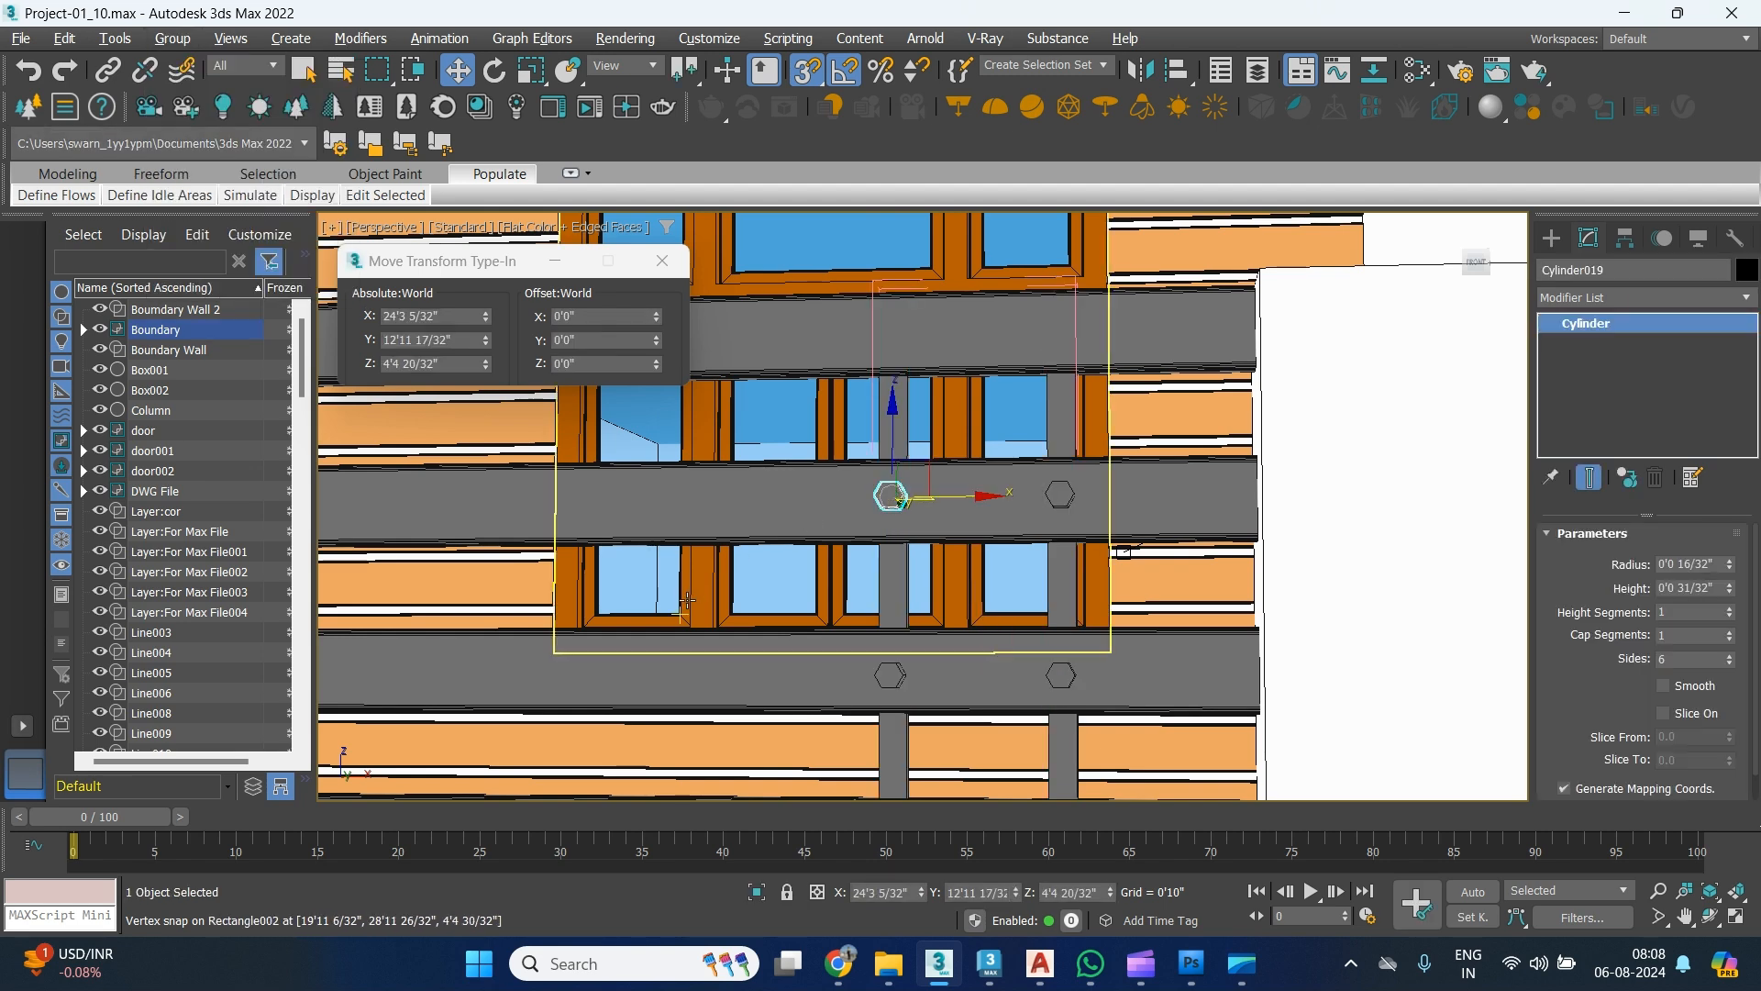
Duplicate the grey railing Physical Material in the Slate Material Editor and set the copy's base colour to white.
key(m)
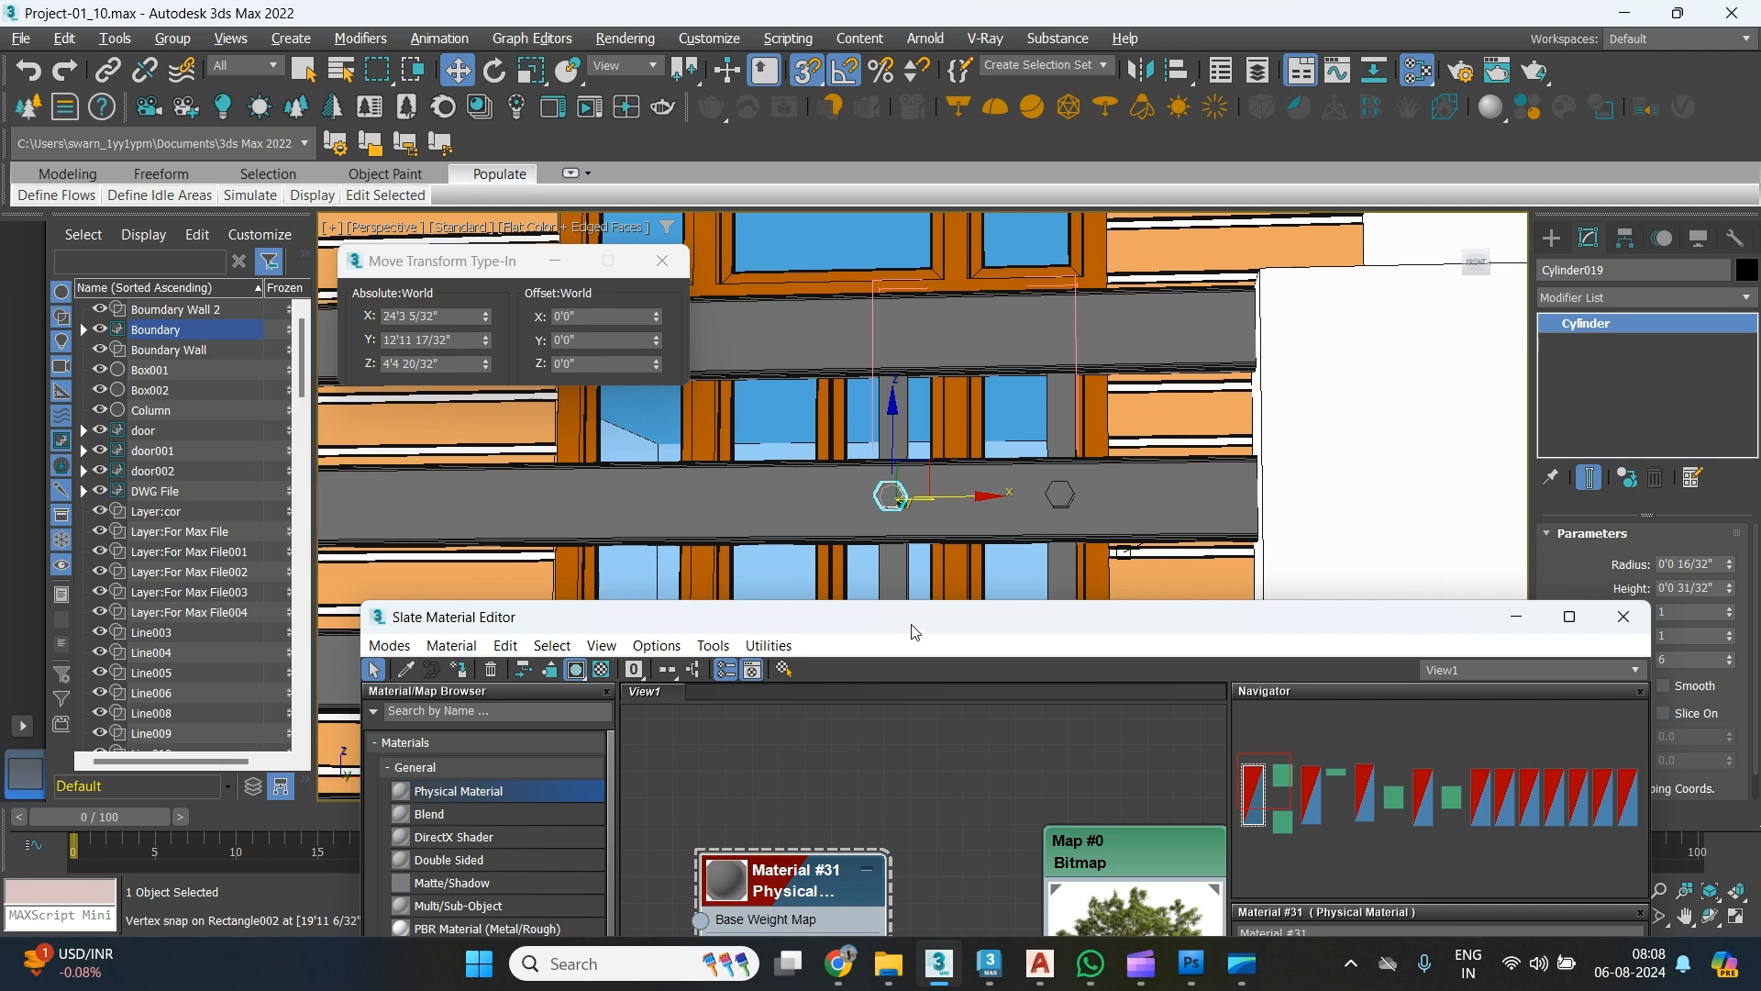
drag(913, 631, 1137, 293)
middle_drag(1099, 483, 1280, 414)
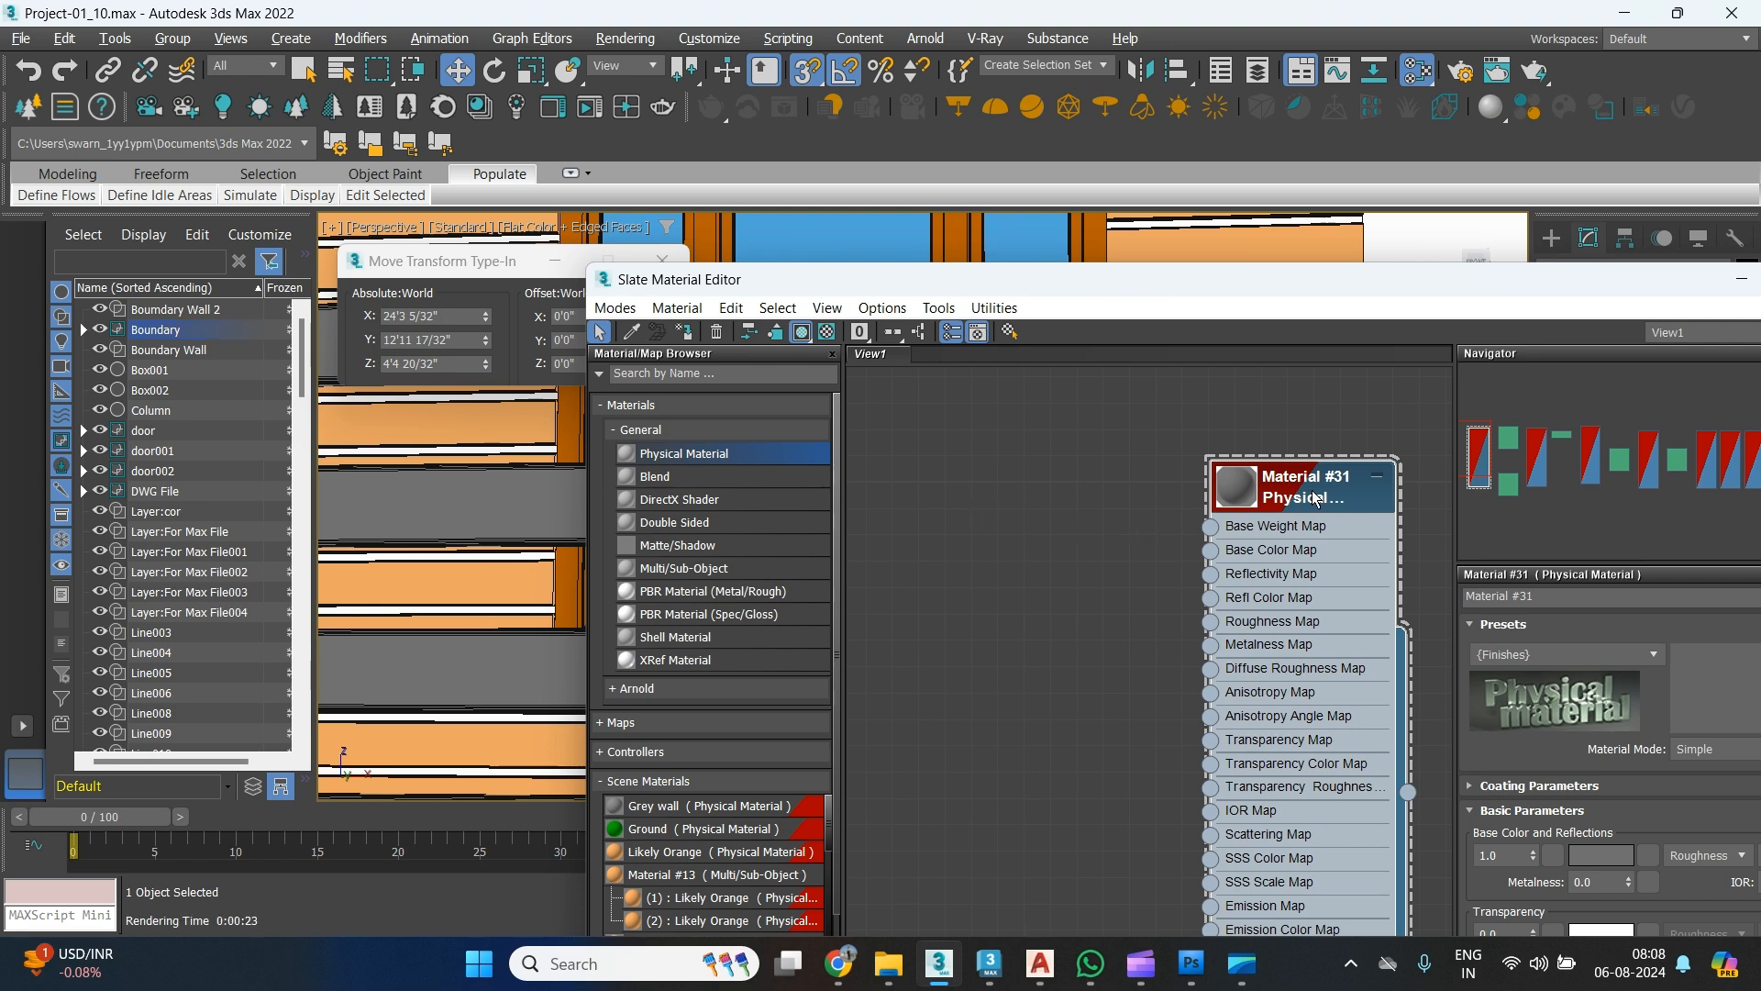
mouse_move(1308, 502)
shift+mouse_down()
mouse_move(1053, 518)
mouse_move(1069, 496)
shift+mouse_up()
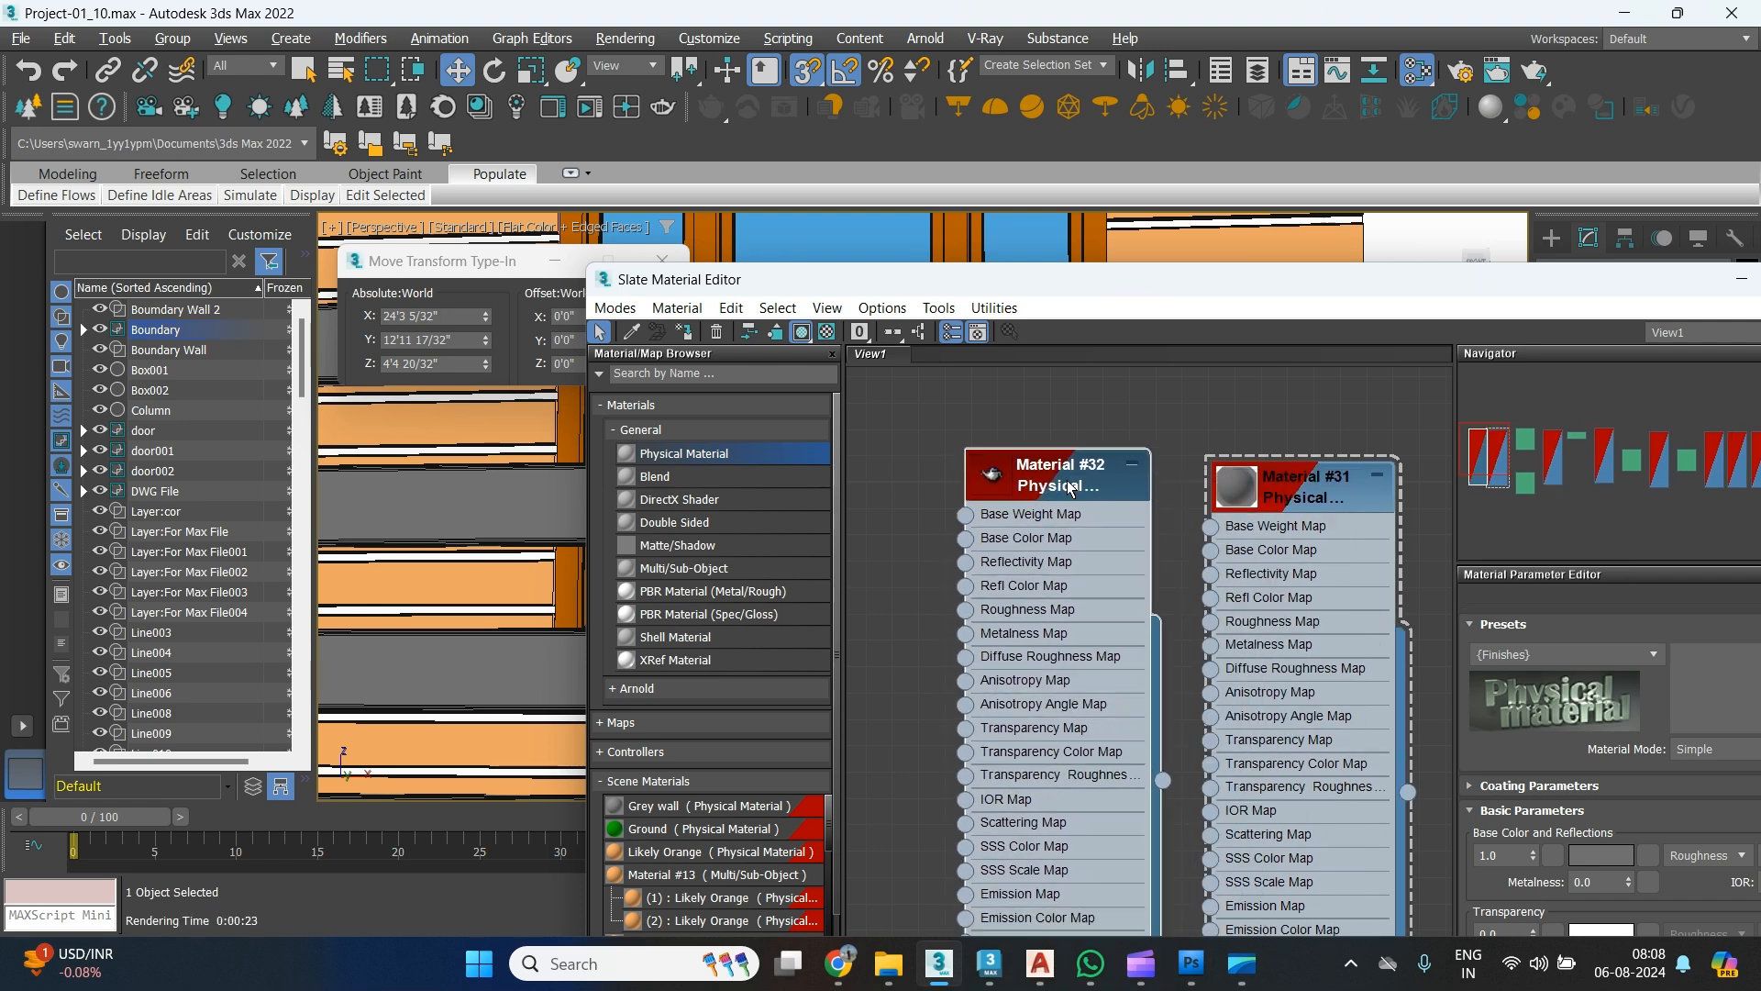
click(1599, 860)
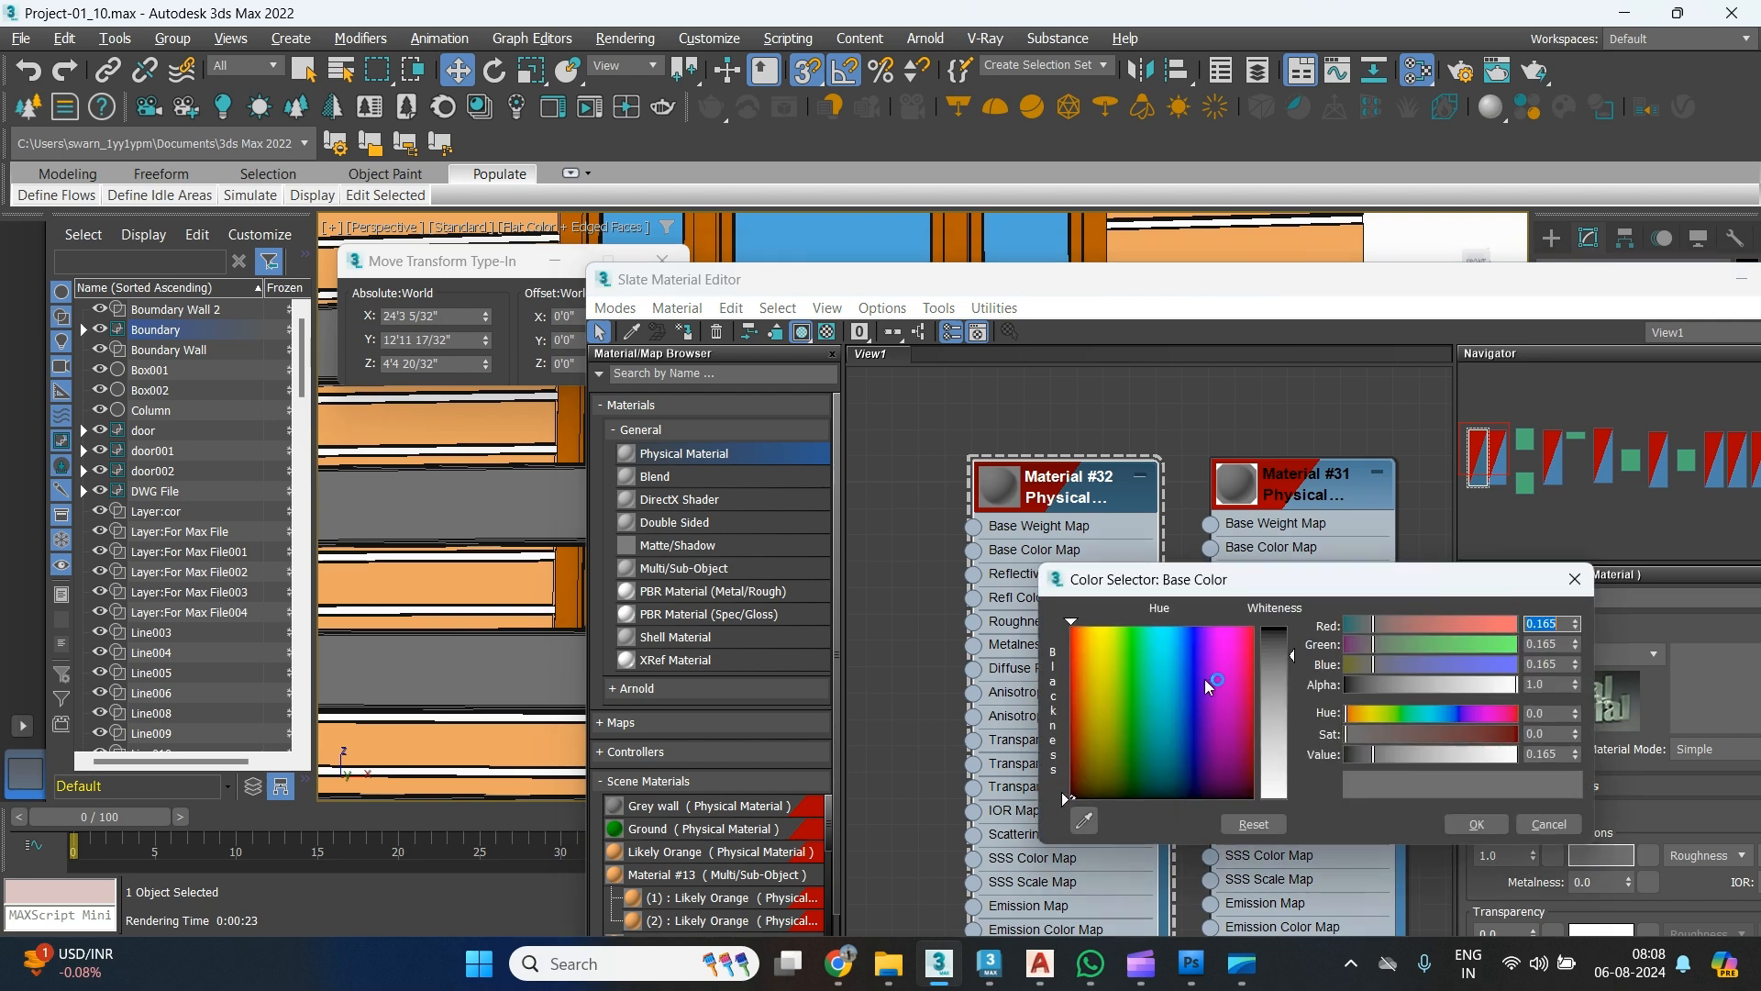
drag(1282, 696, 1280, 800)
click(1477, 824)
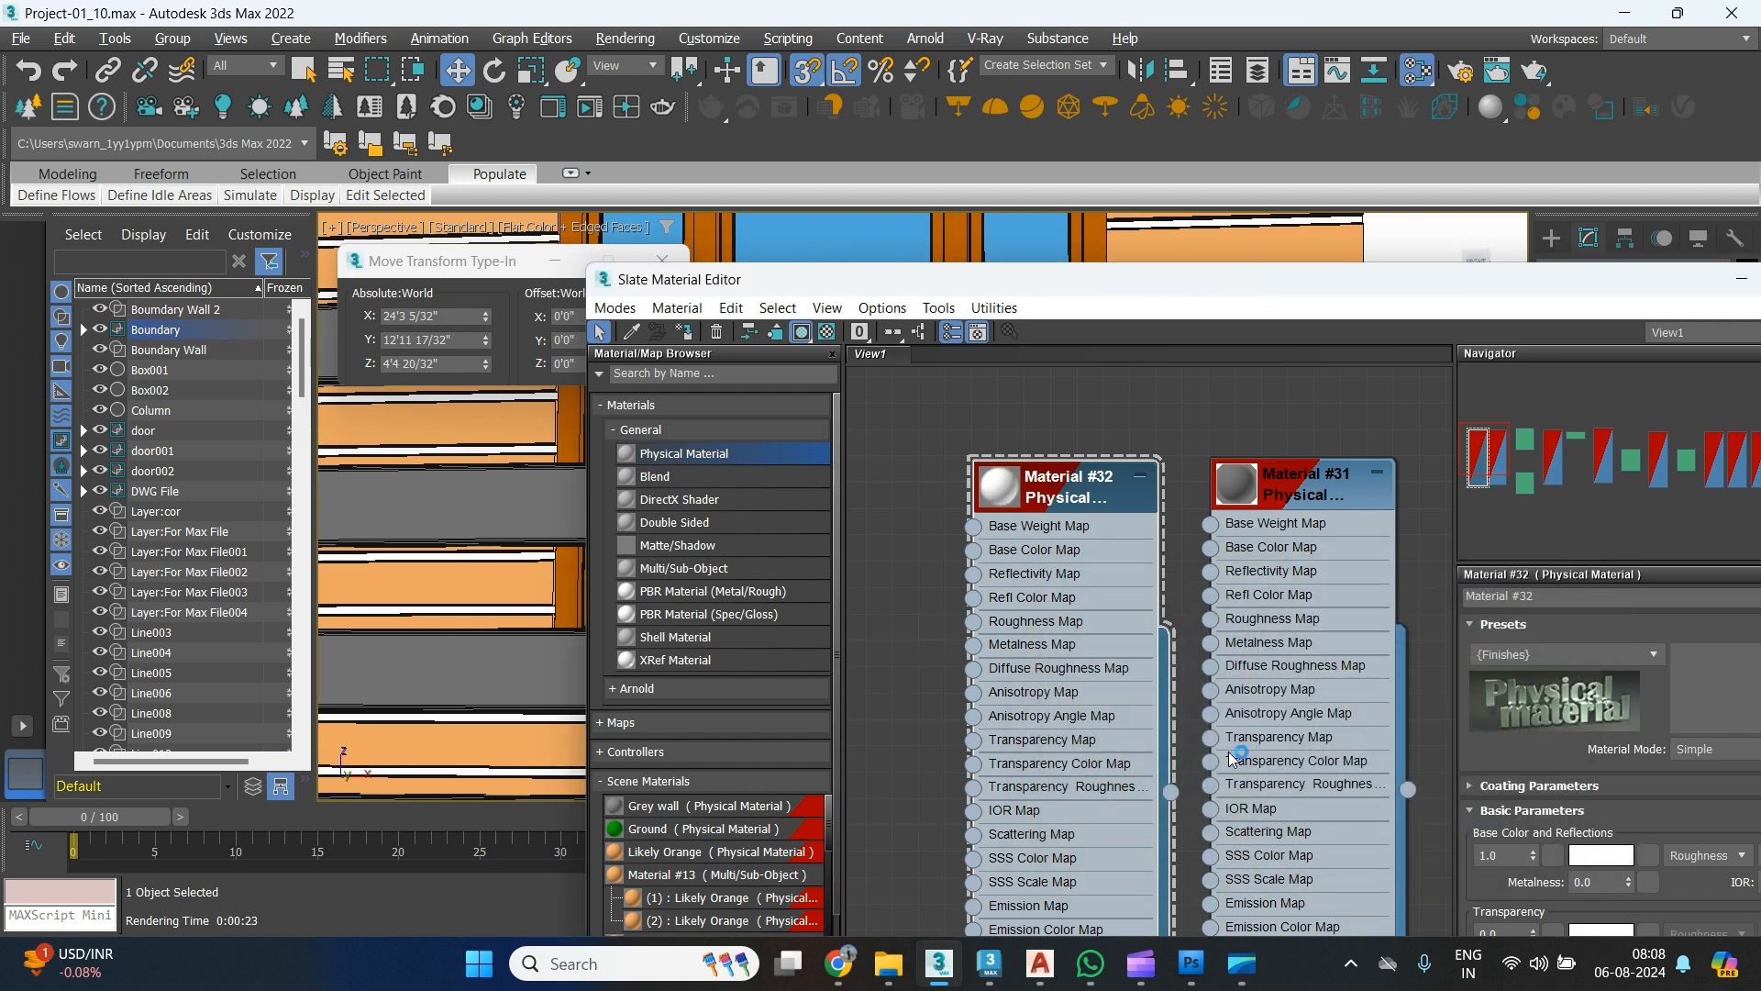
Assign the white material to the hexagonal railing bolts and close the Slate Material Editor.
drag(1504, 286, 1297, 293)
click(1643, 281)
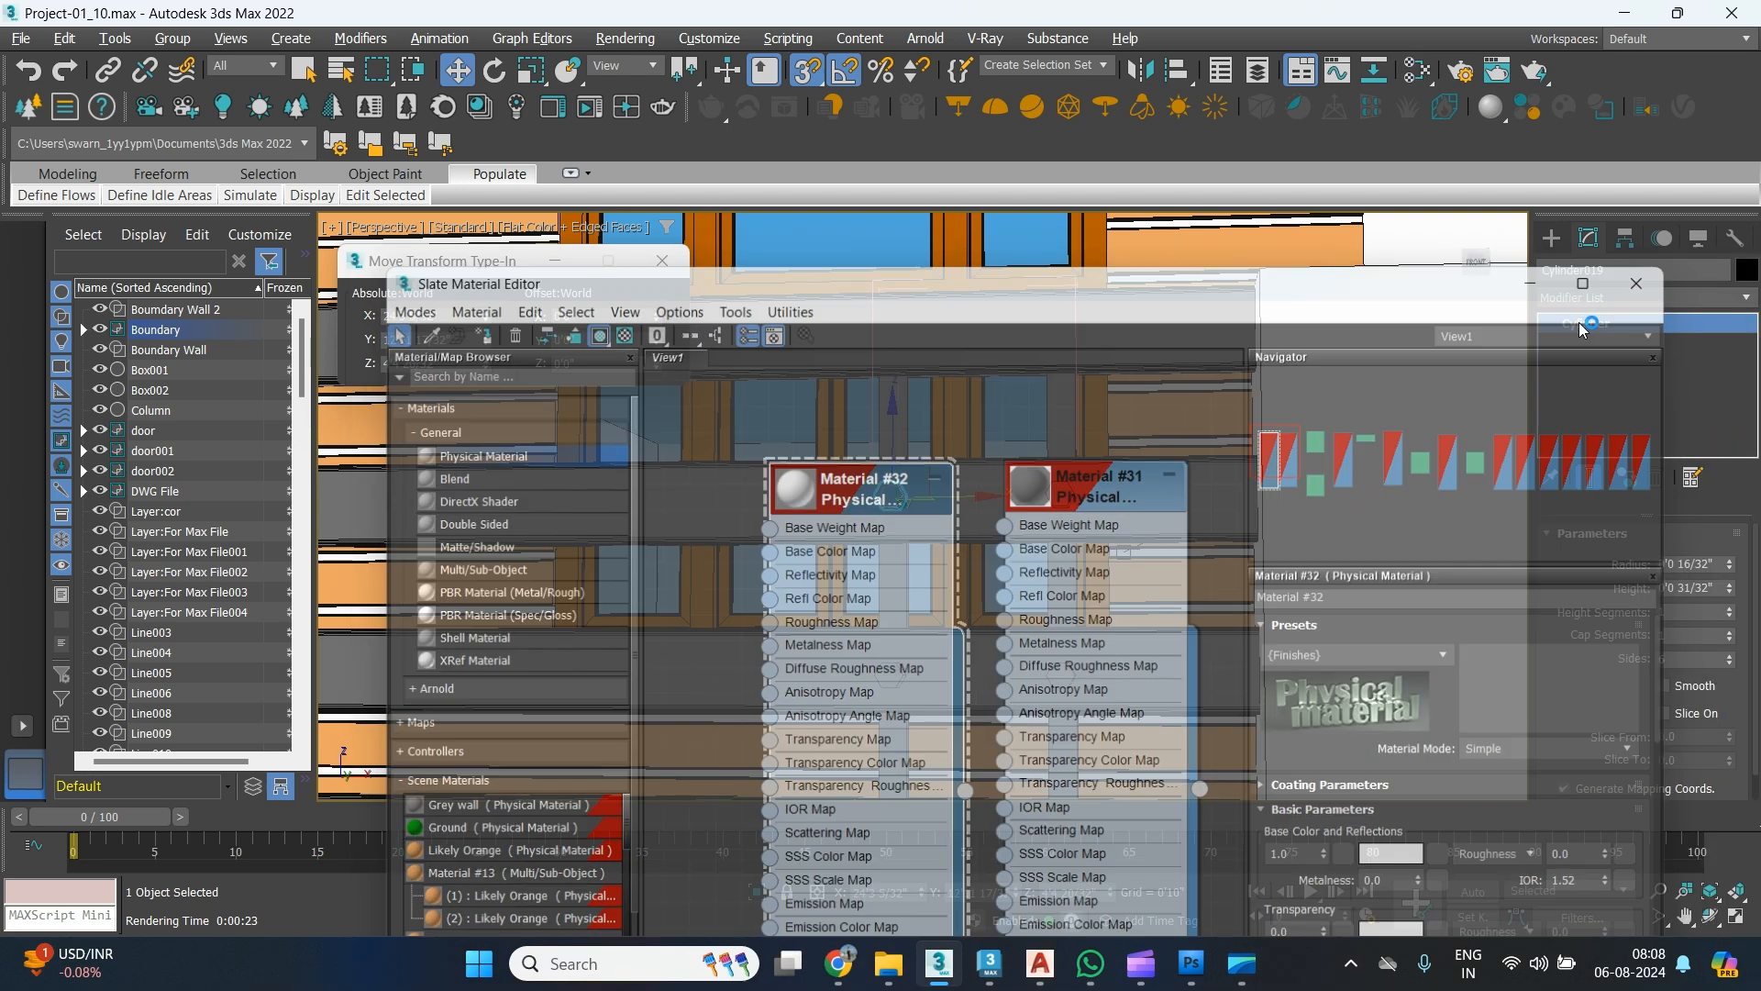
key(m)
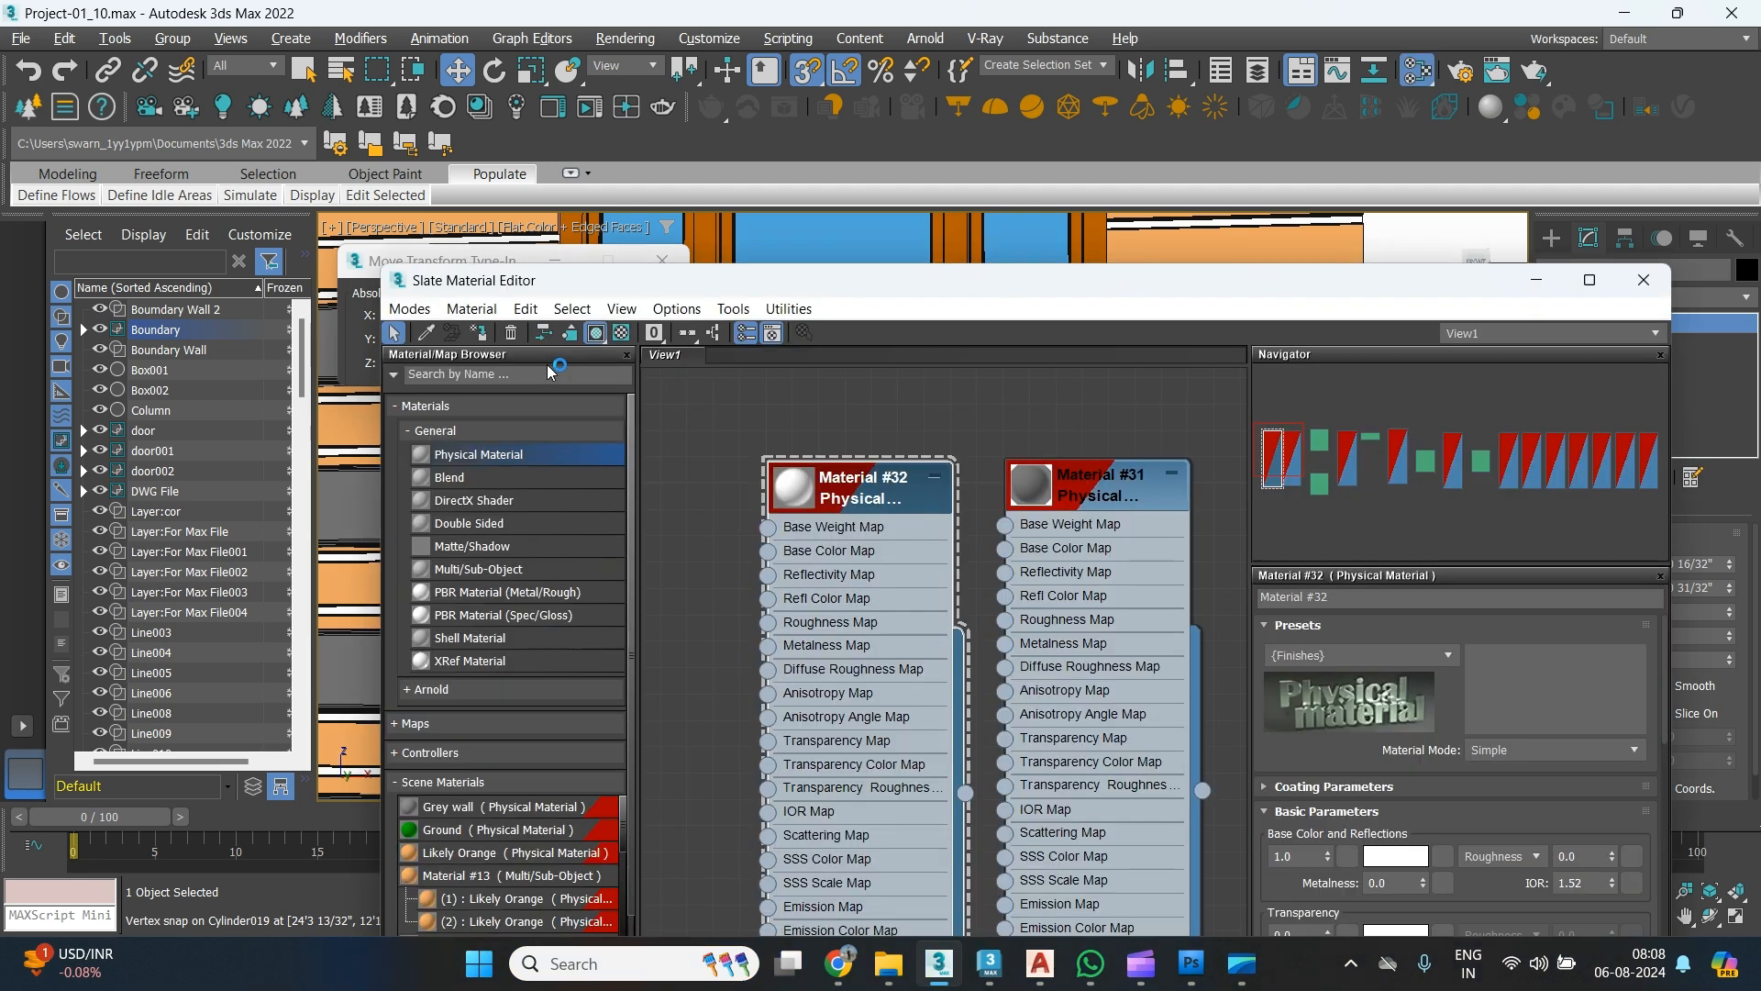
key(m)
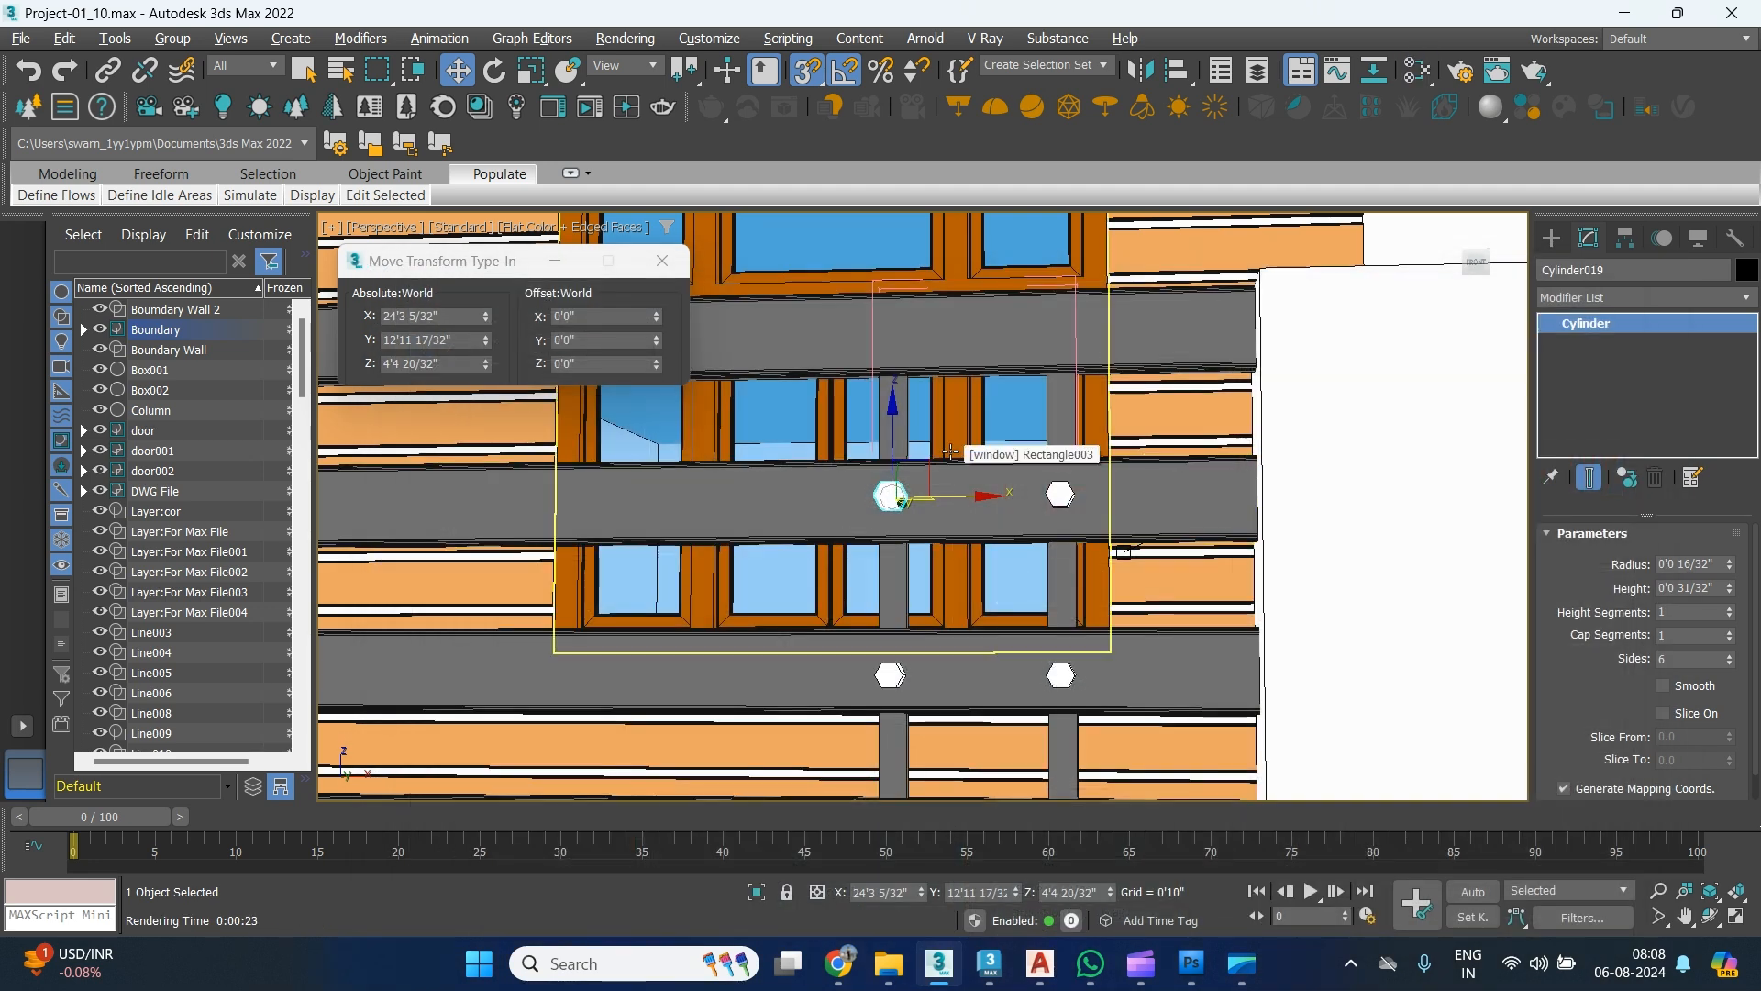
Frame the house front with the railing wall in the perspective view, render it and dismiss the Arnold message window.
scroll(950, 455, down, 6)
scroll(929, 628, down, 4)
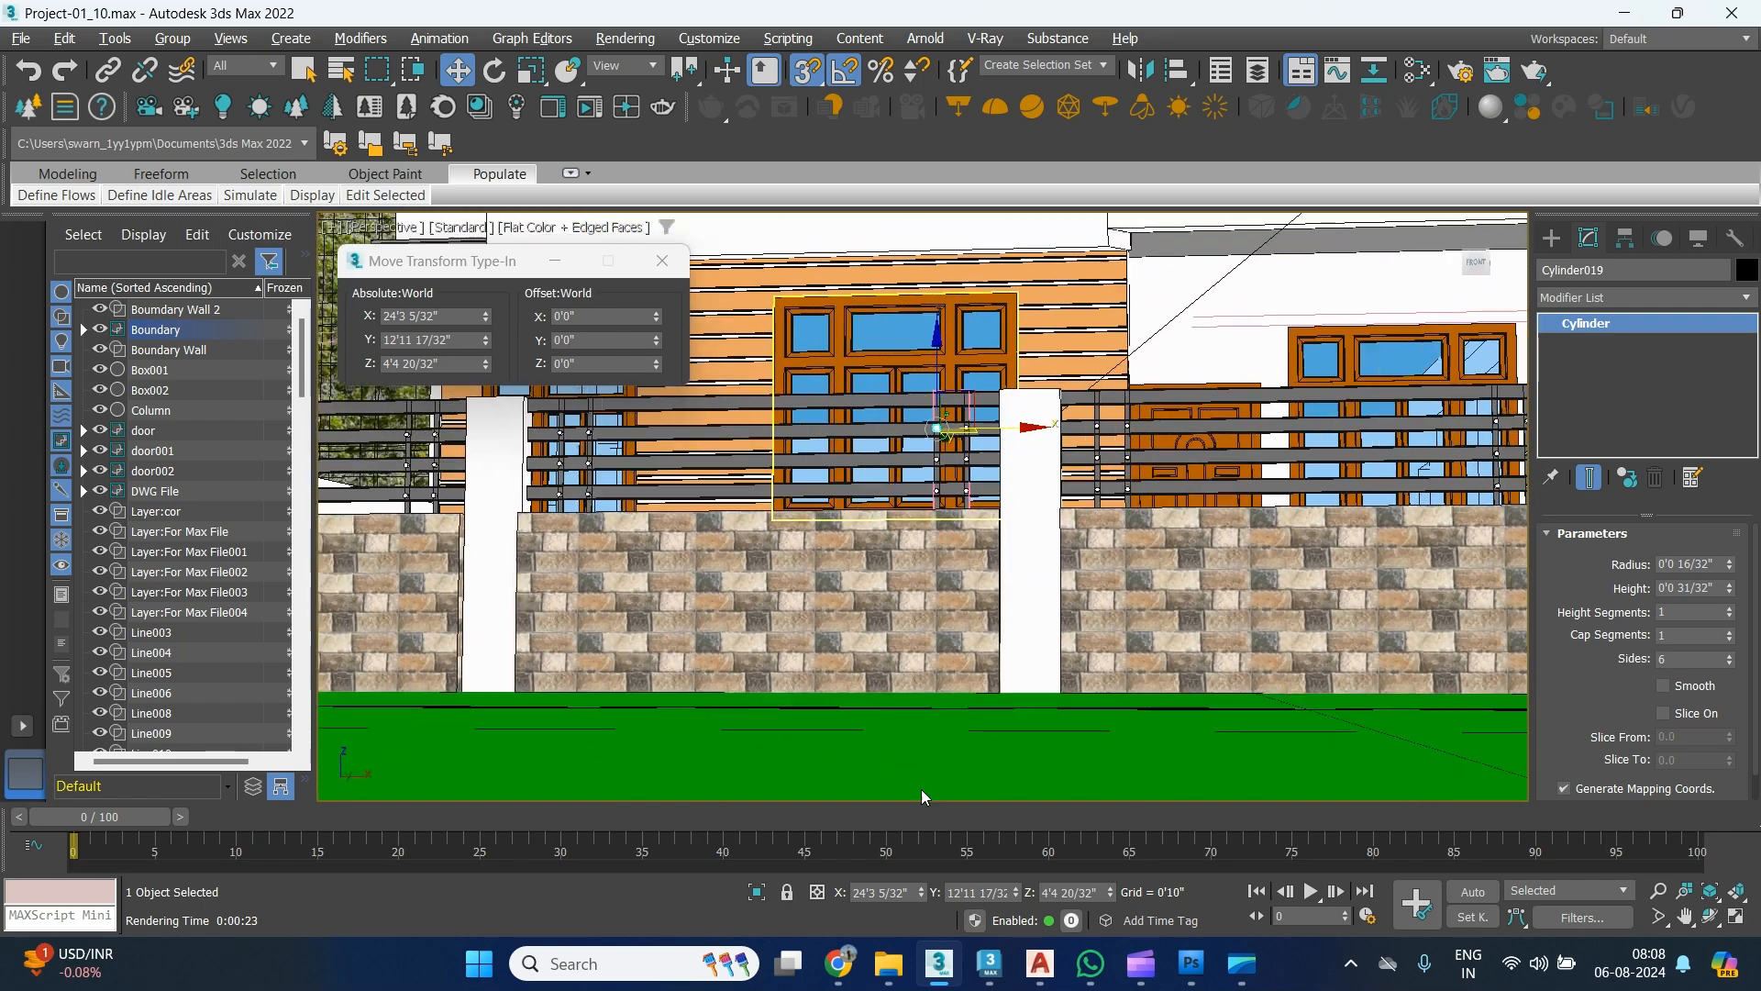
scroll(1048, 720, down, 3)
middle_drag(972, 754, 412, 869)
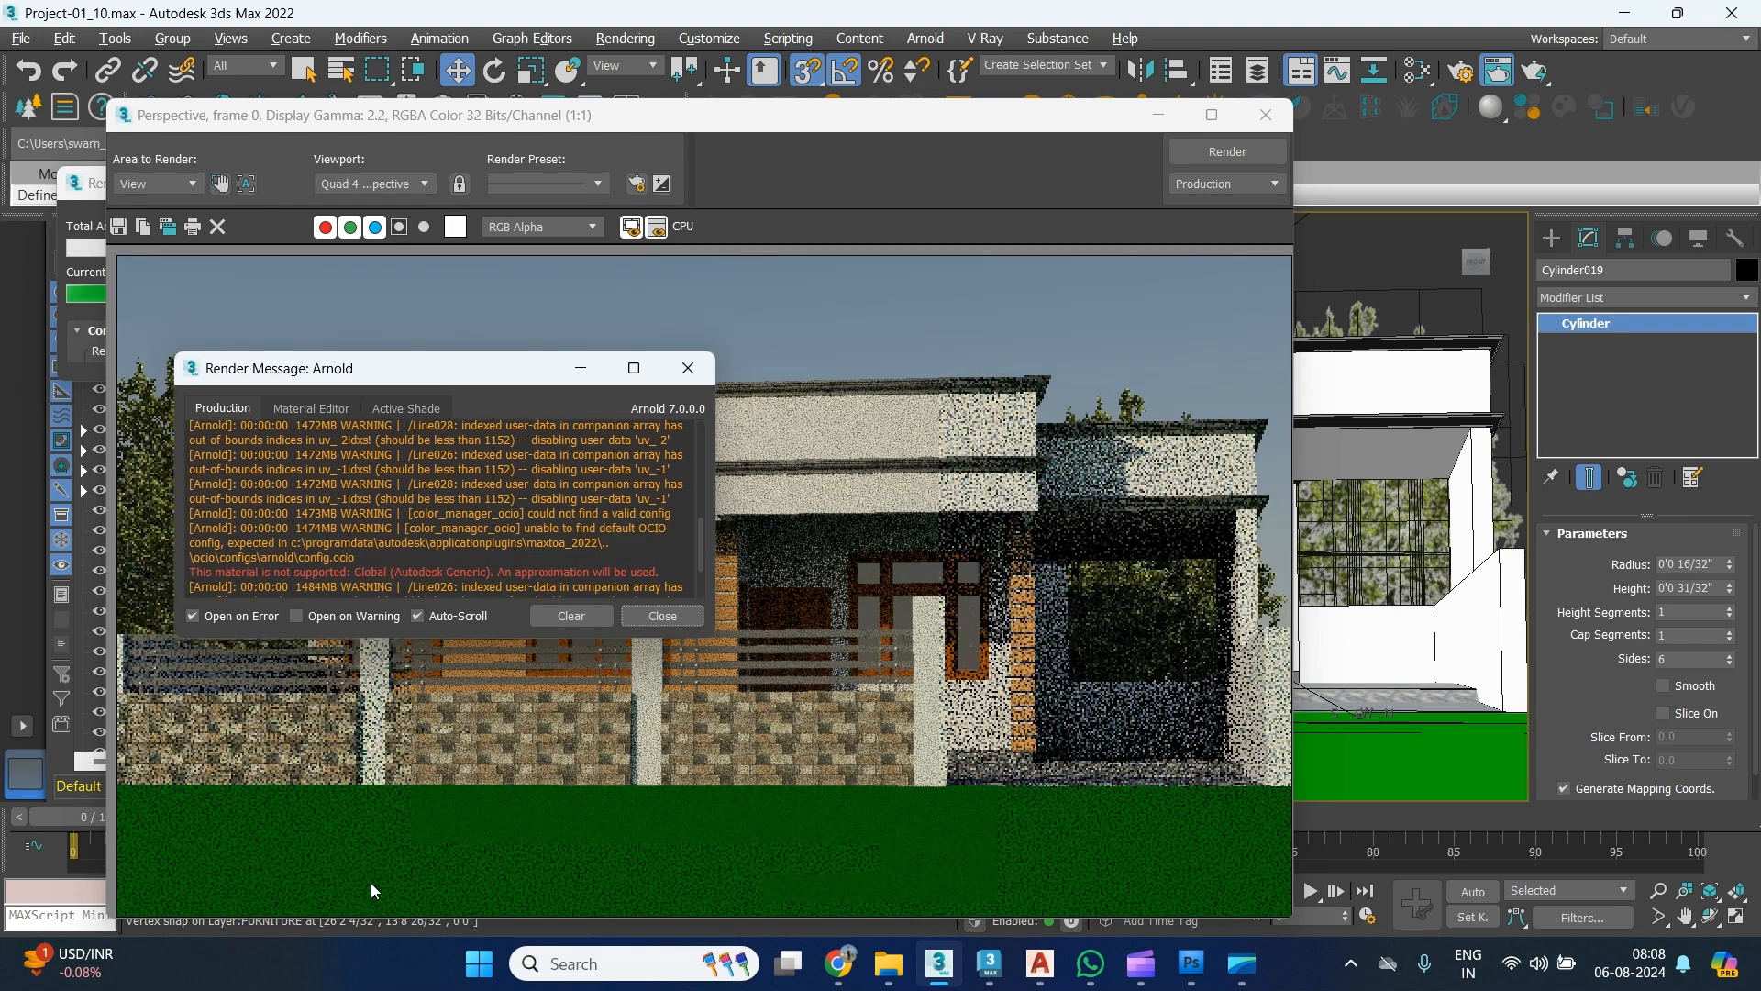
click(629, 690)
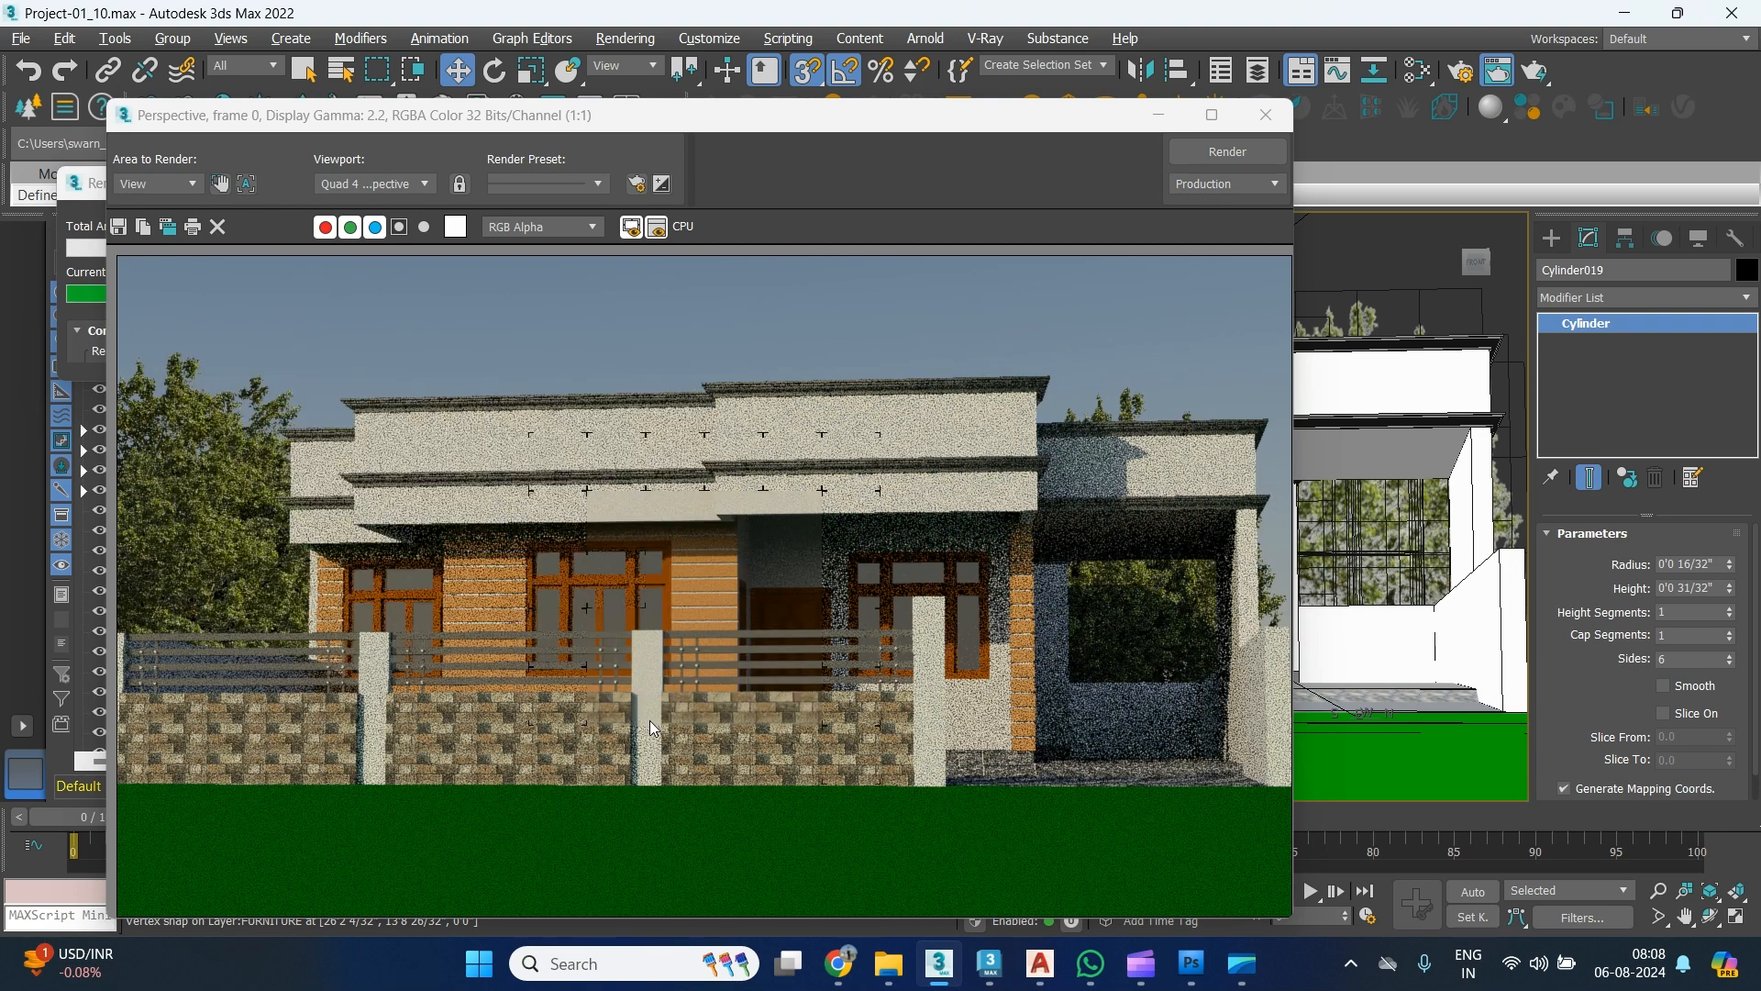